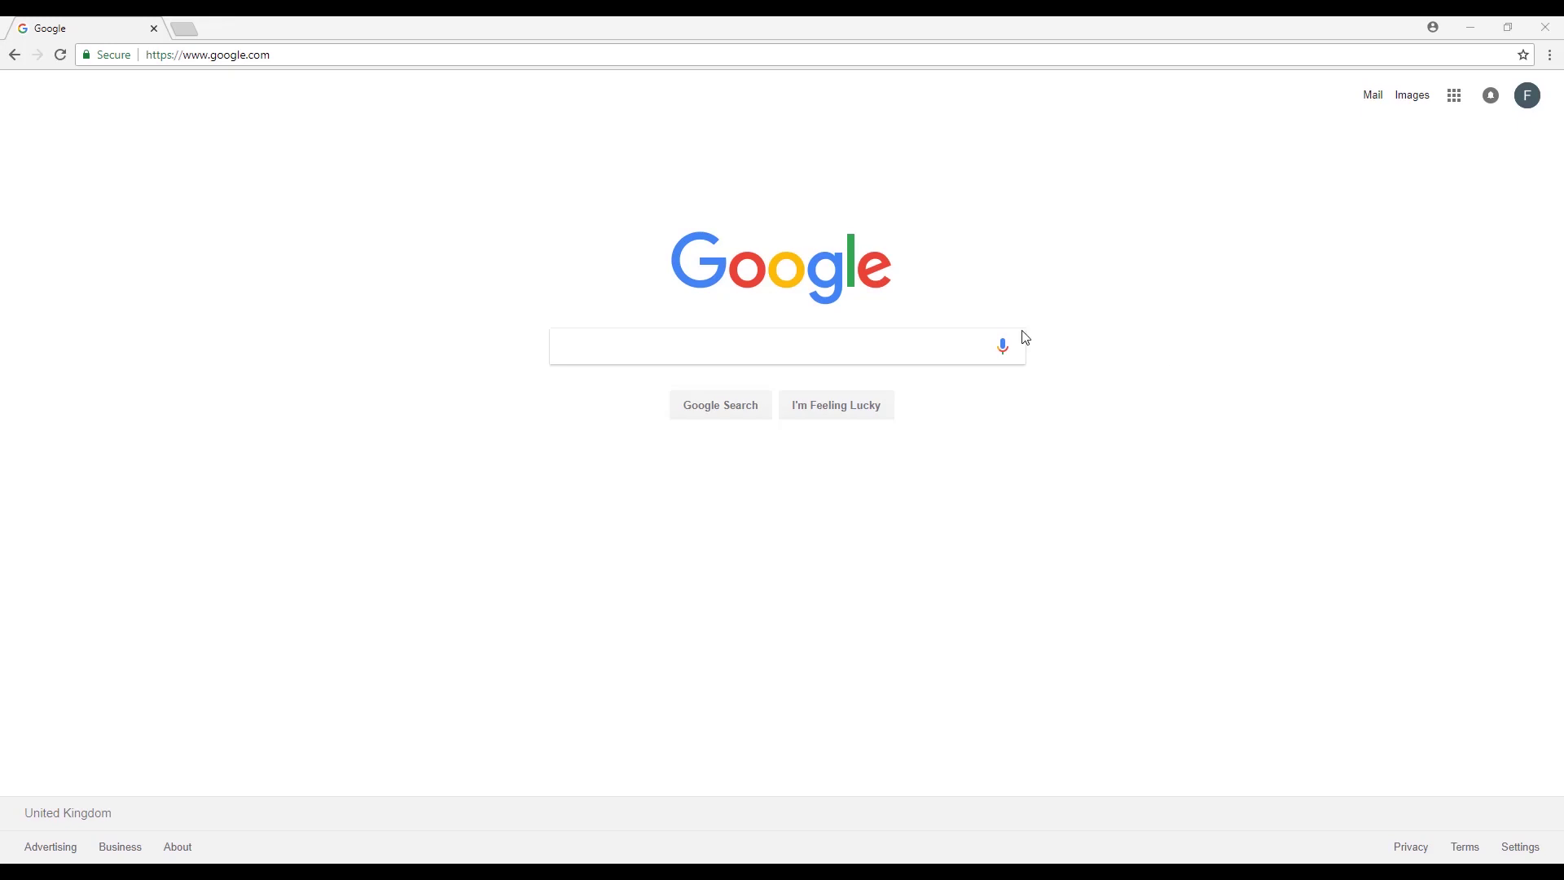
Search Google for 'squarespace logo maker' and open the Logo Maker — Squarespace result.
left_click(243, 57)
type("sq")
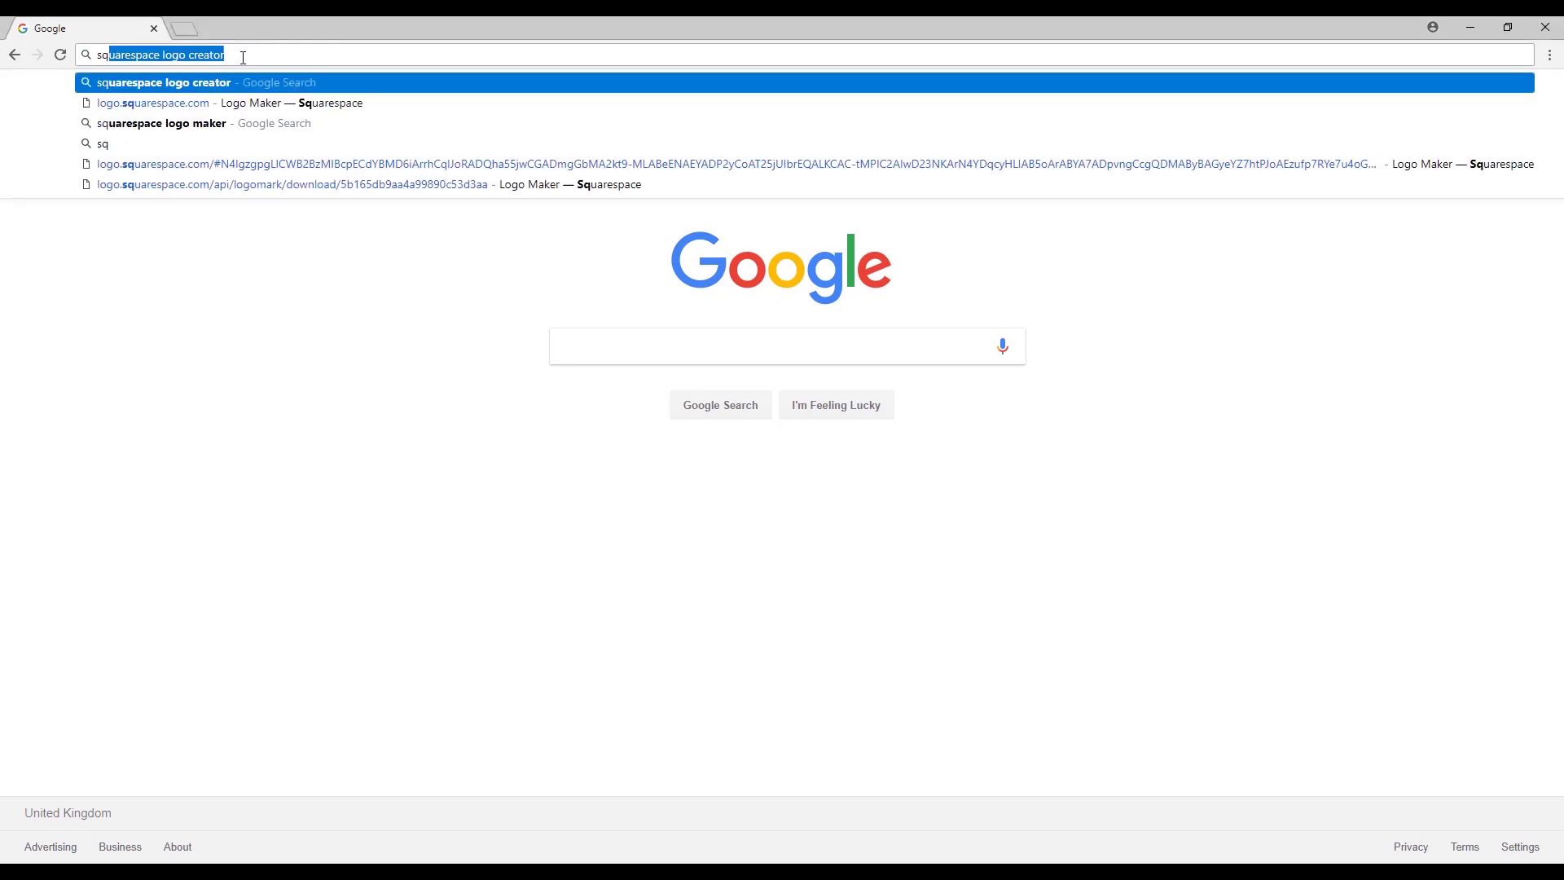
type("uaresp")
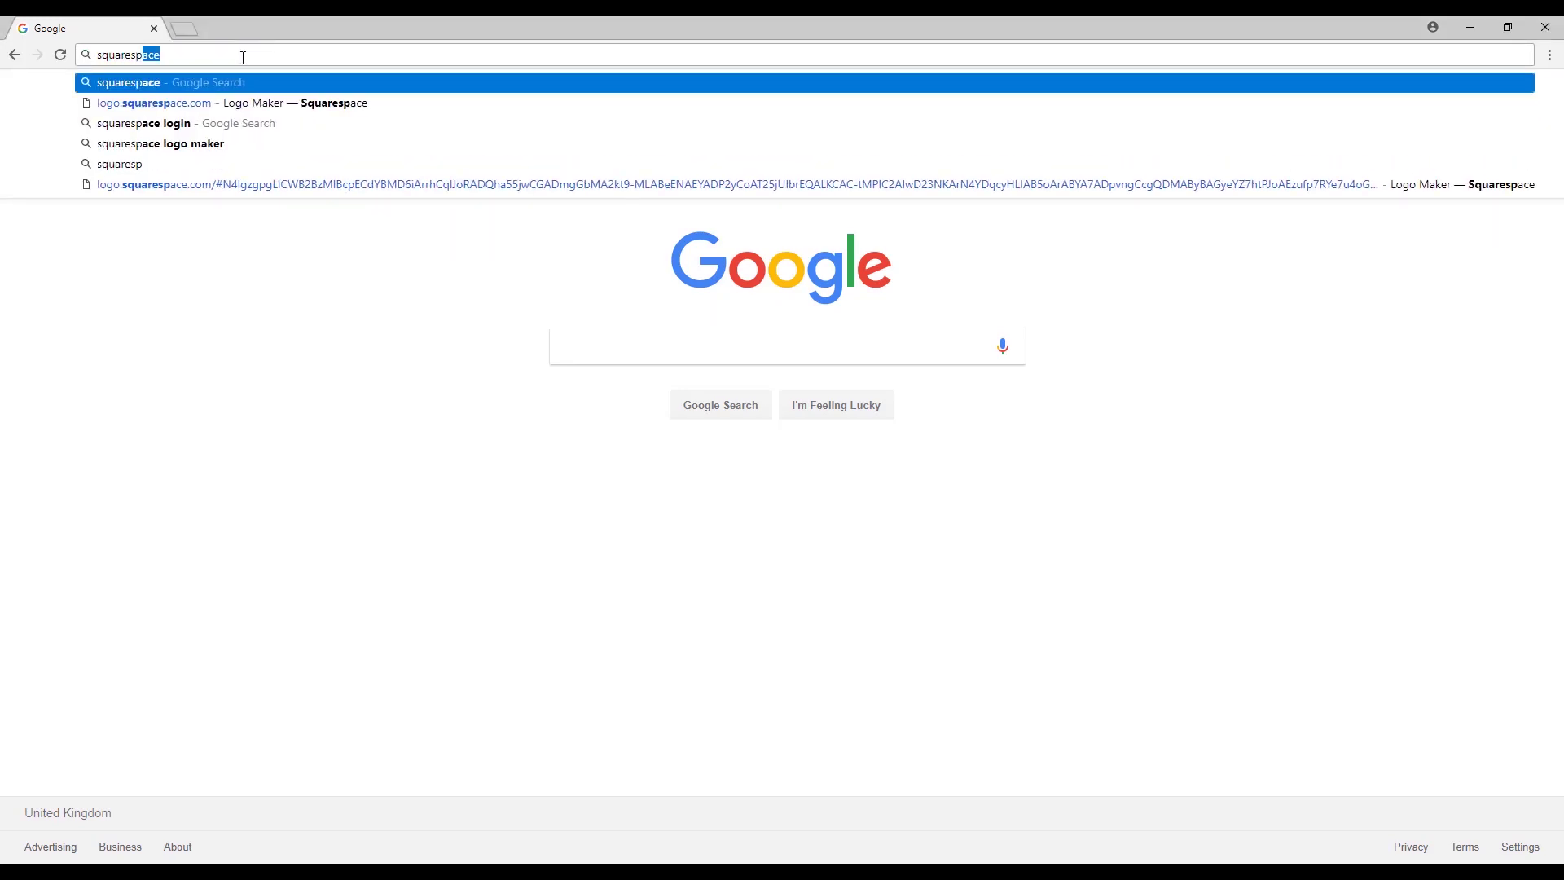
type("ace logo ")
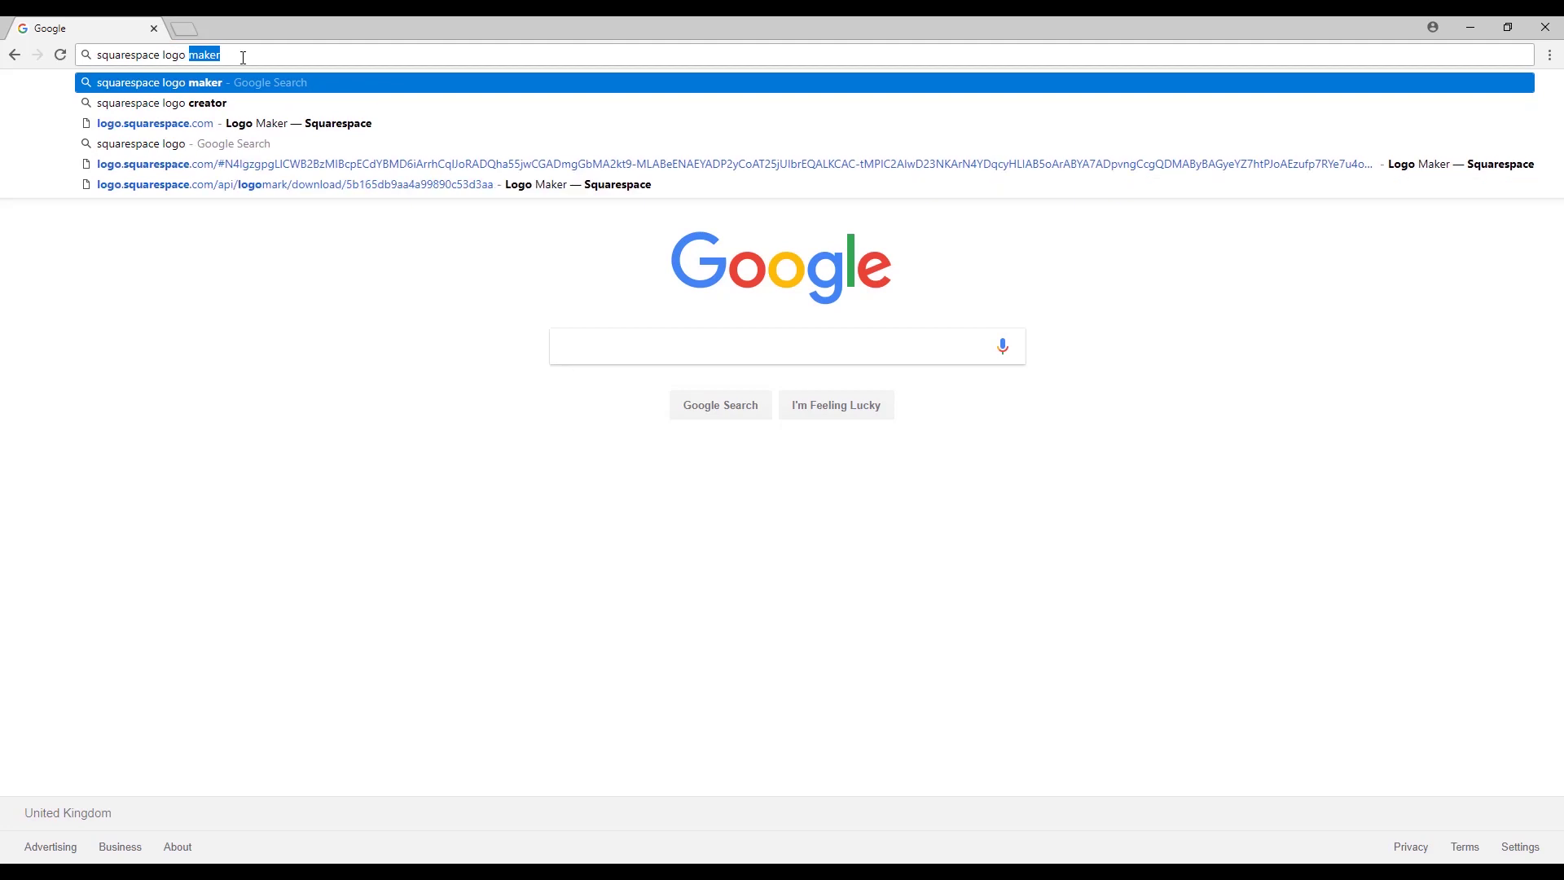
type("maker")
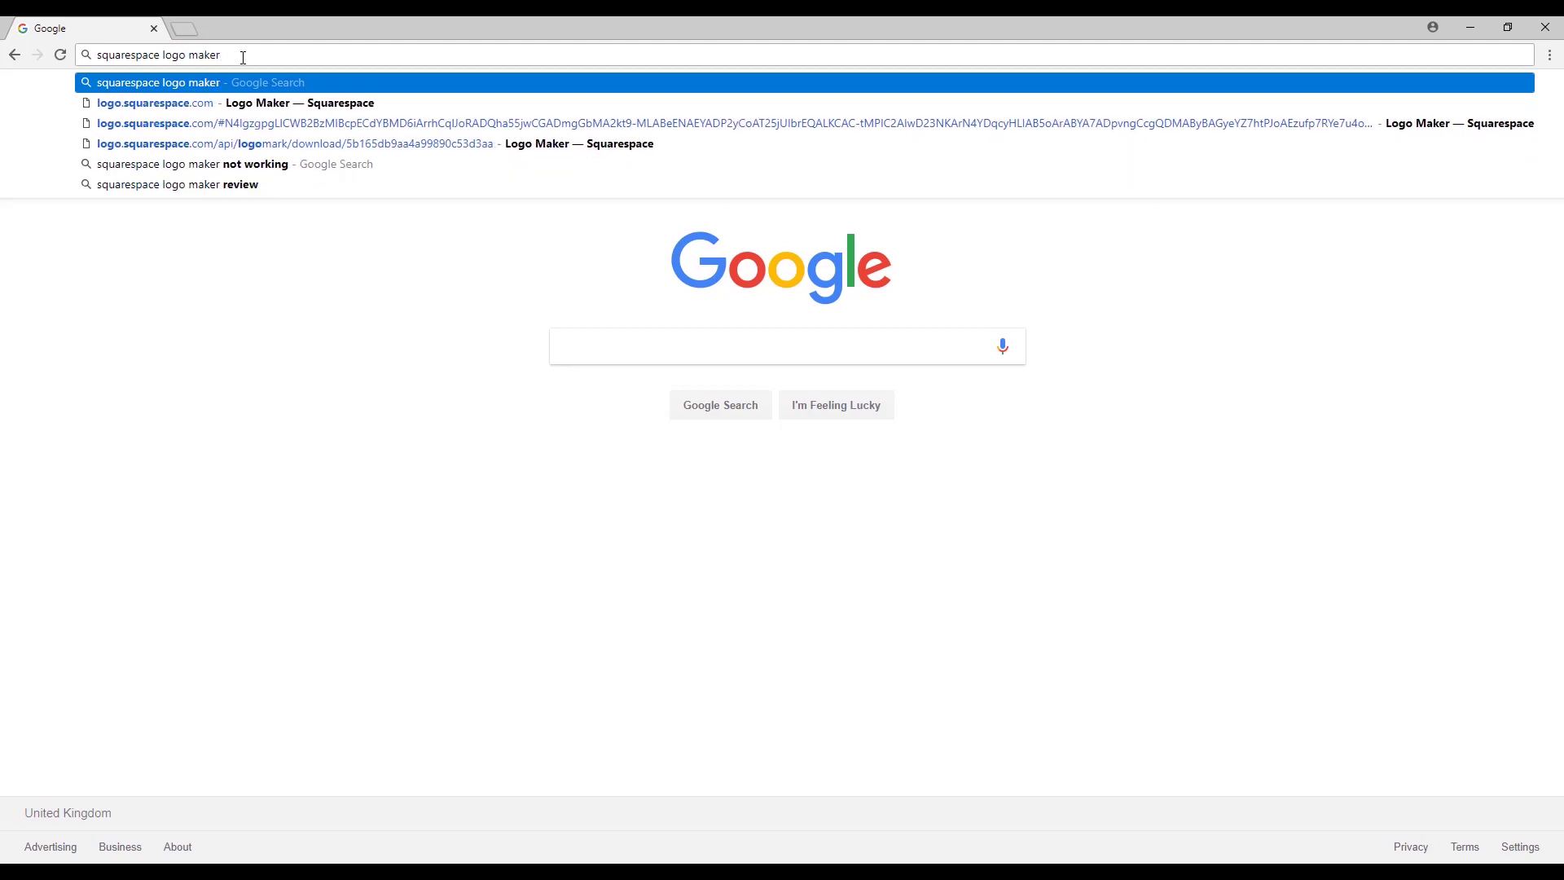
key("Return")
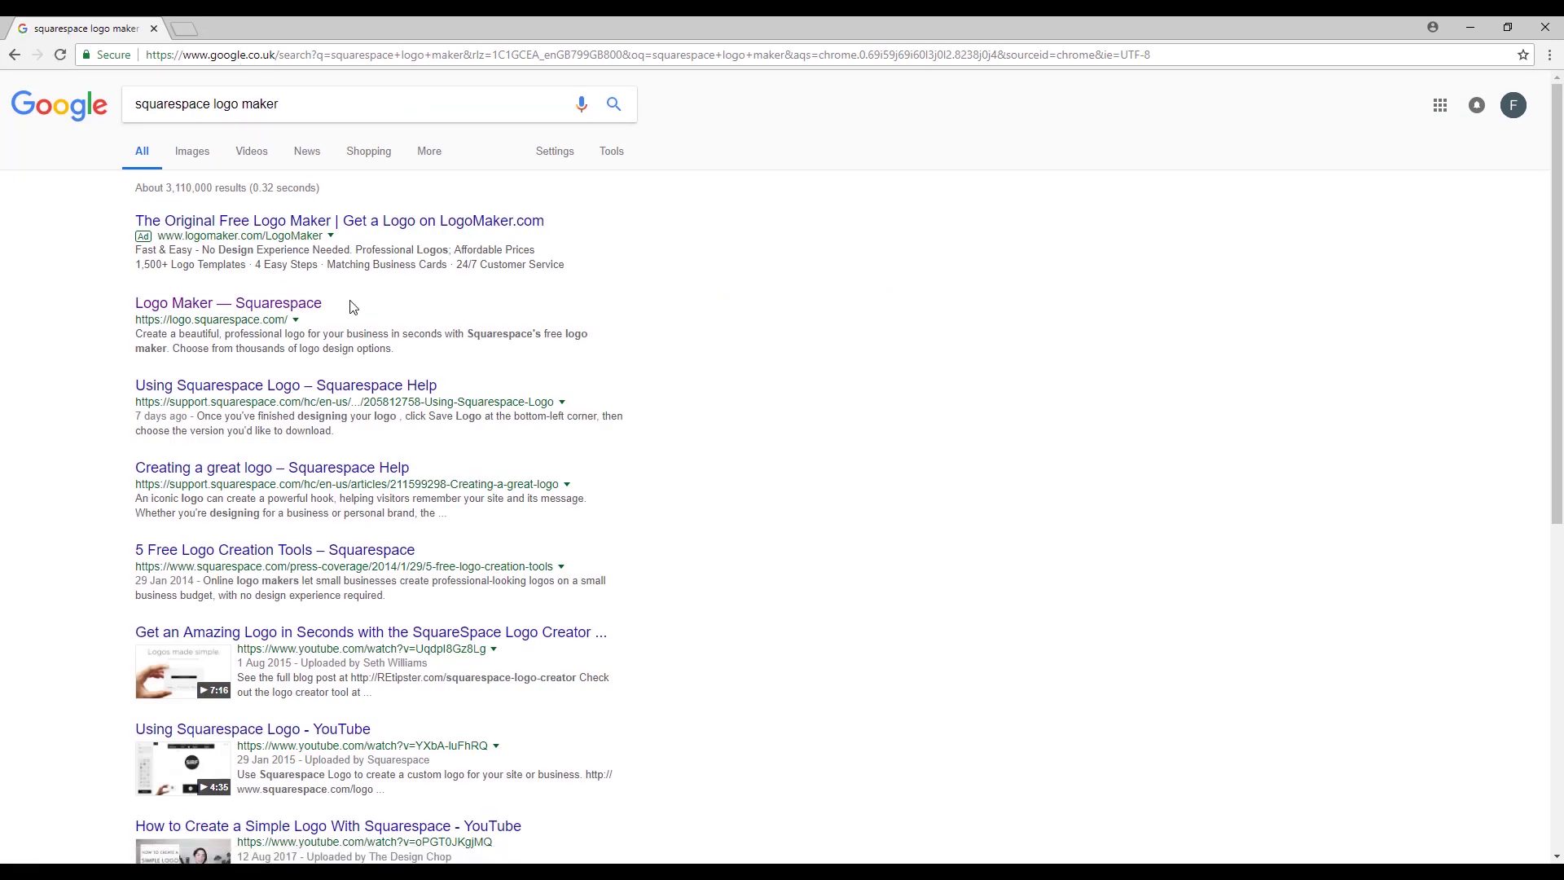
left_click(279, 306)
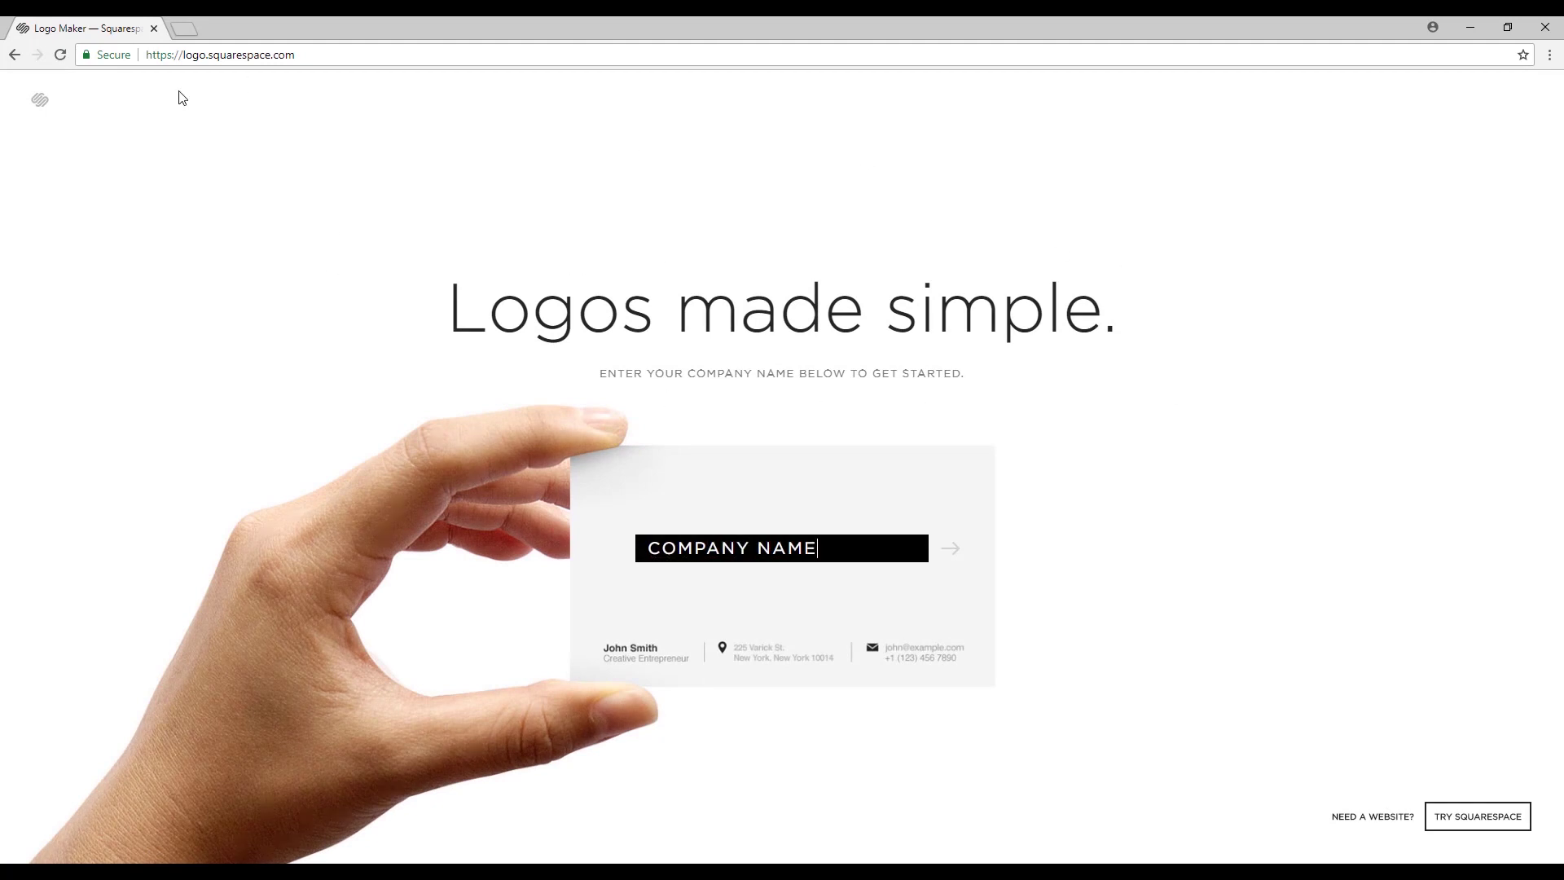
Enter the company name 'Soft Tissue' and create the draft logo.
left_click(754, 548)
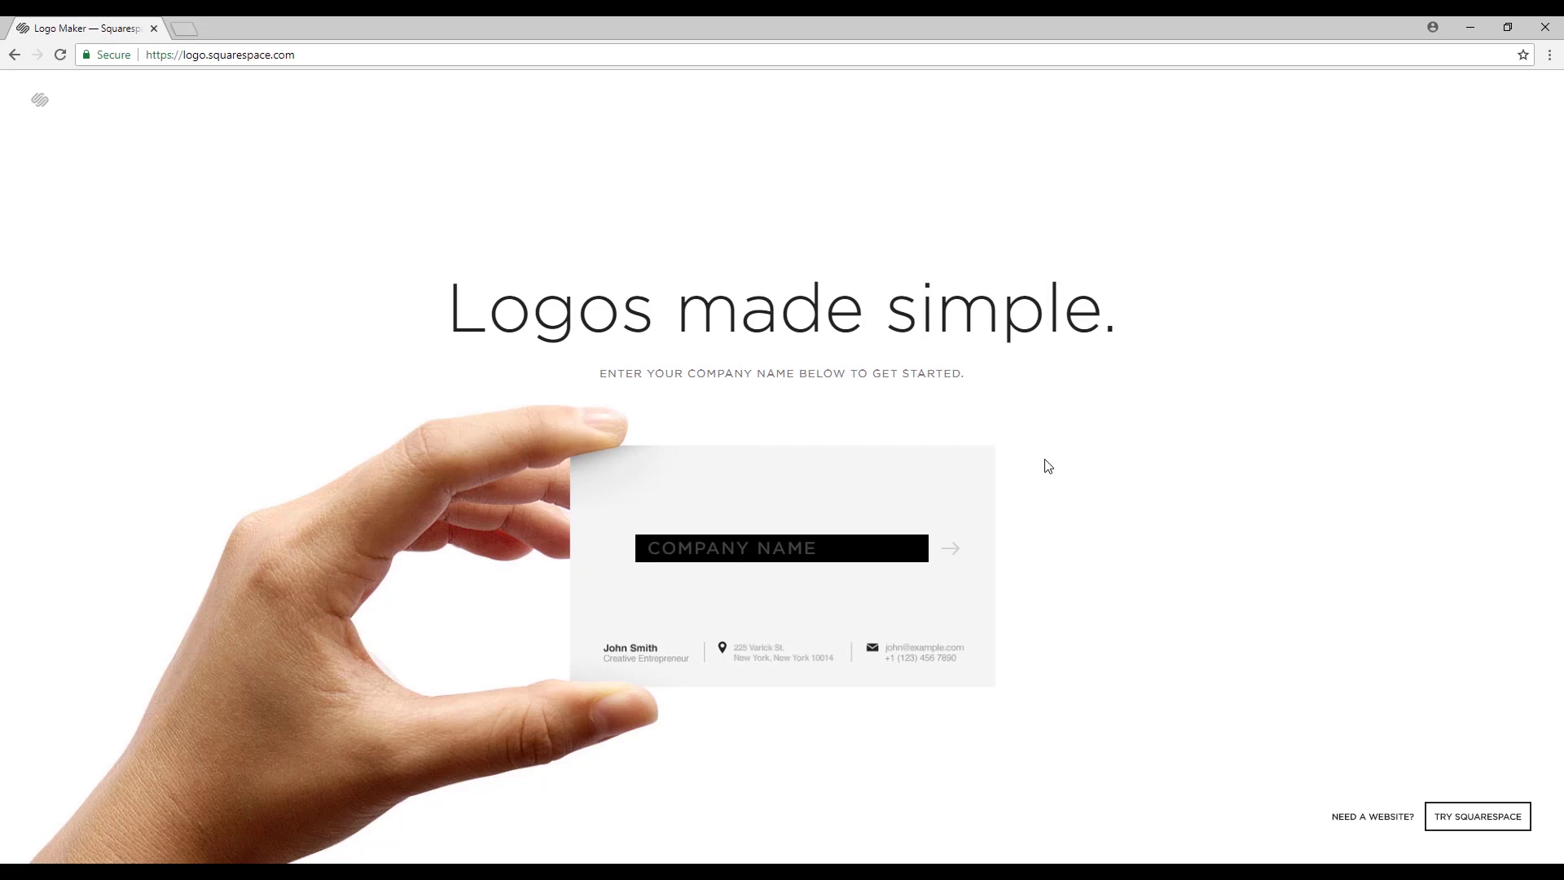
type("Soft Tissue")
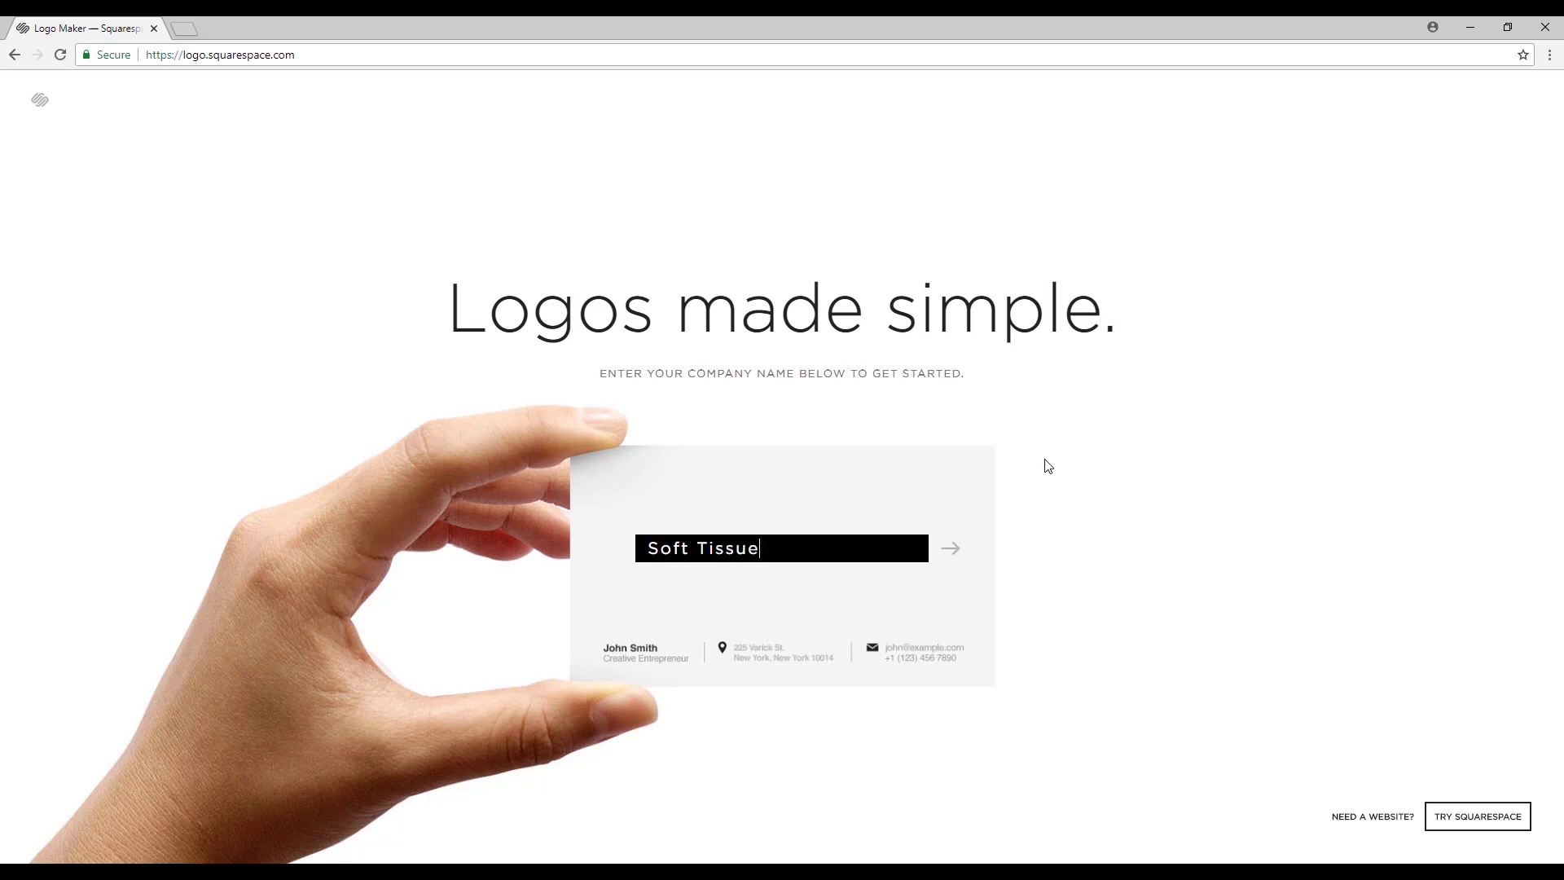
left_click(953, 550)
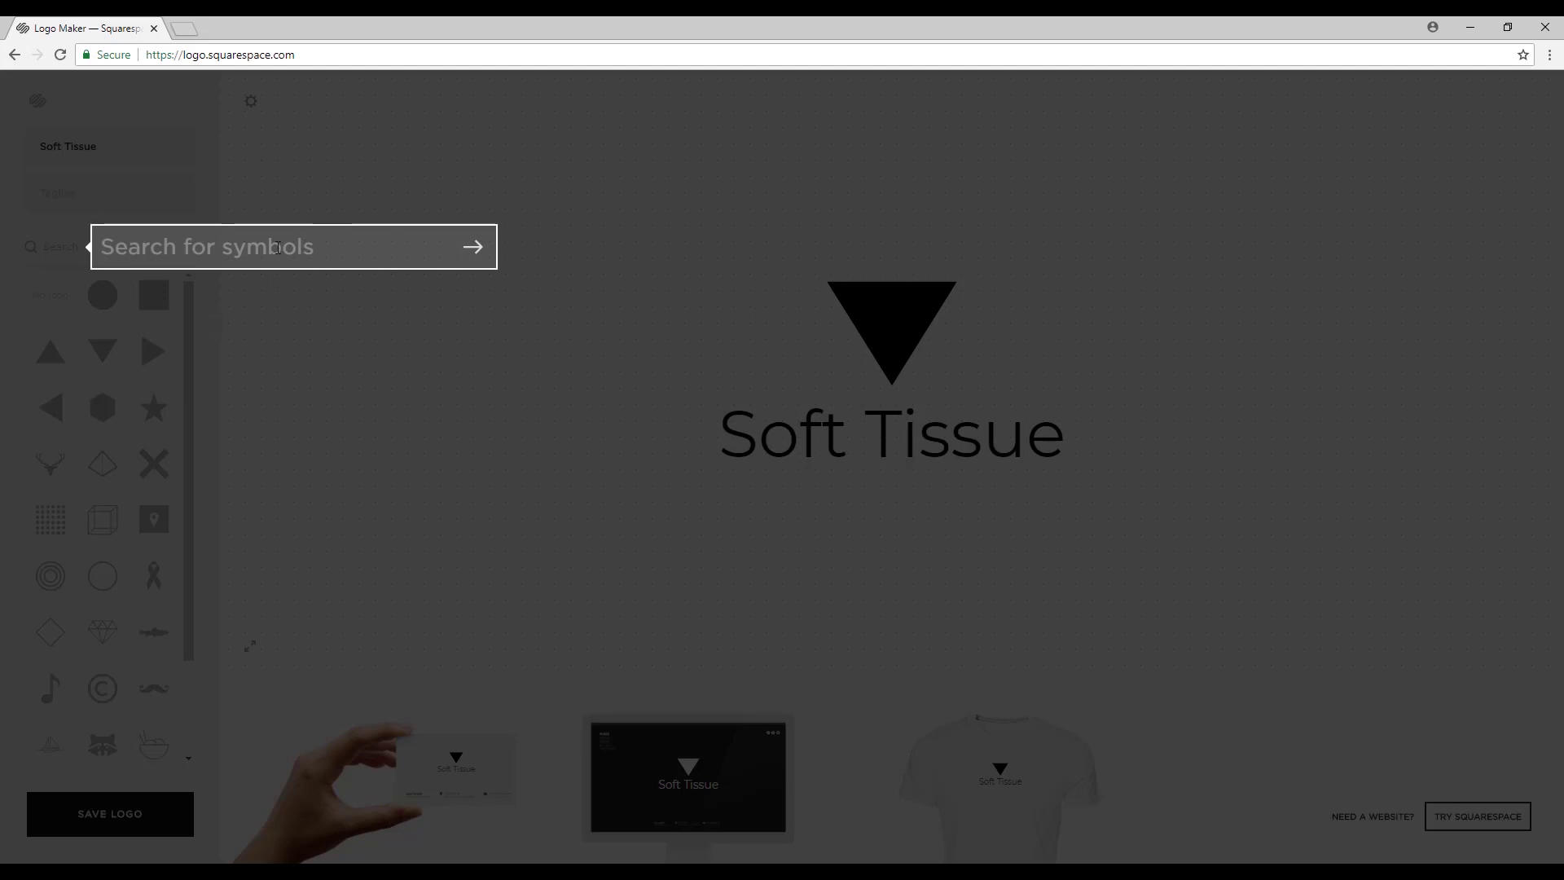
Search symbols for 'massage', try several hands and figure icons, and keep the lying-figure icon.
type("massage")
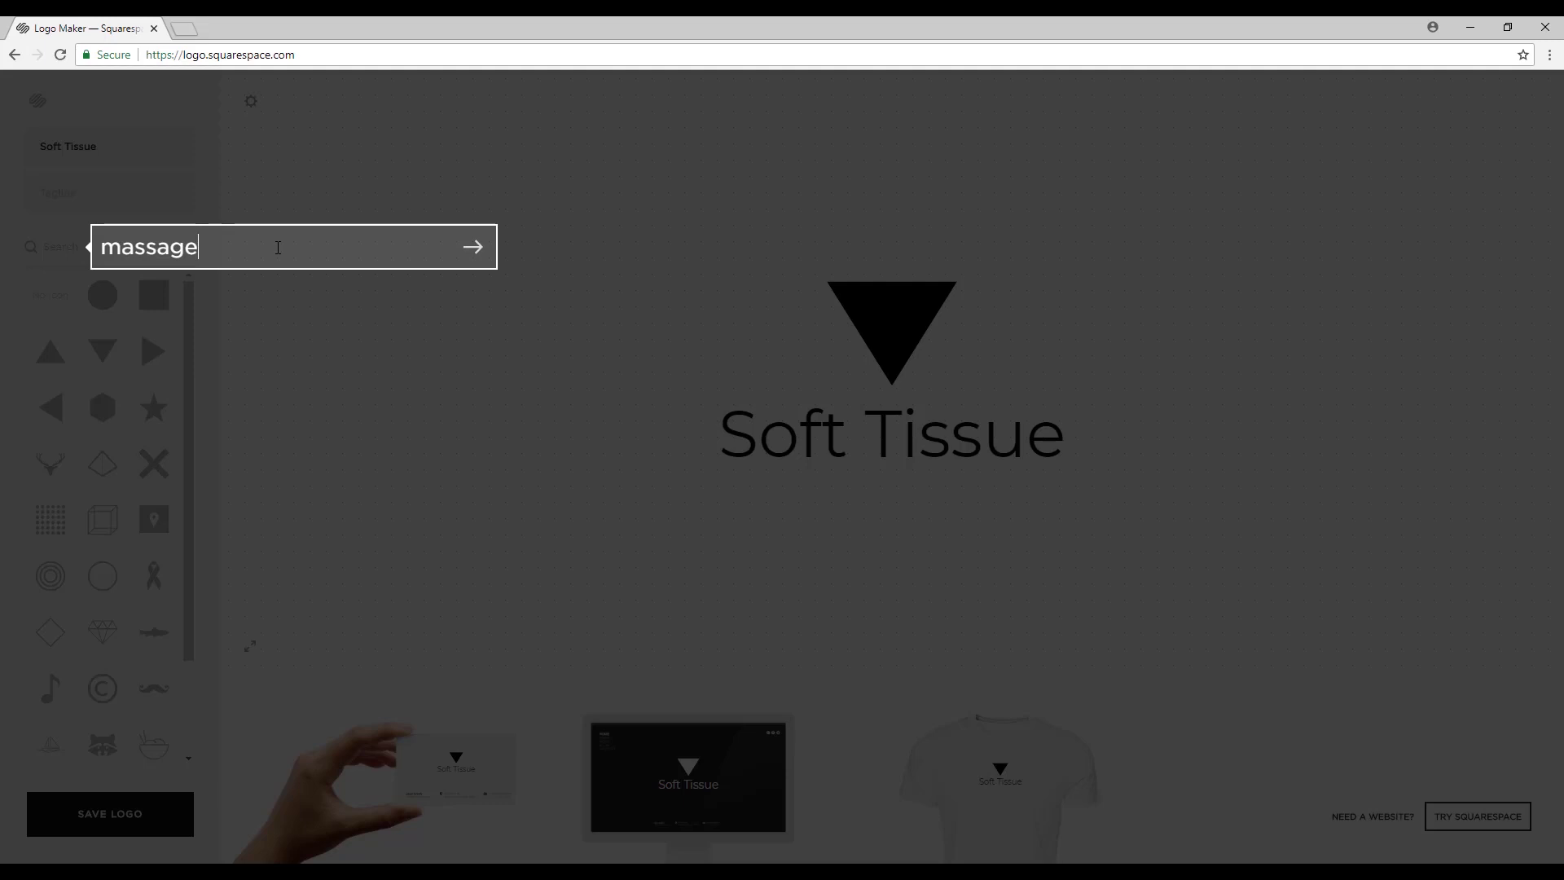
key("Return")
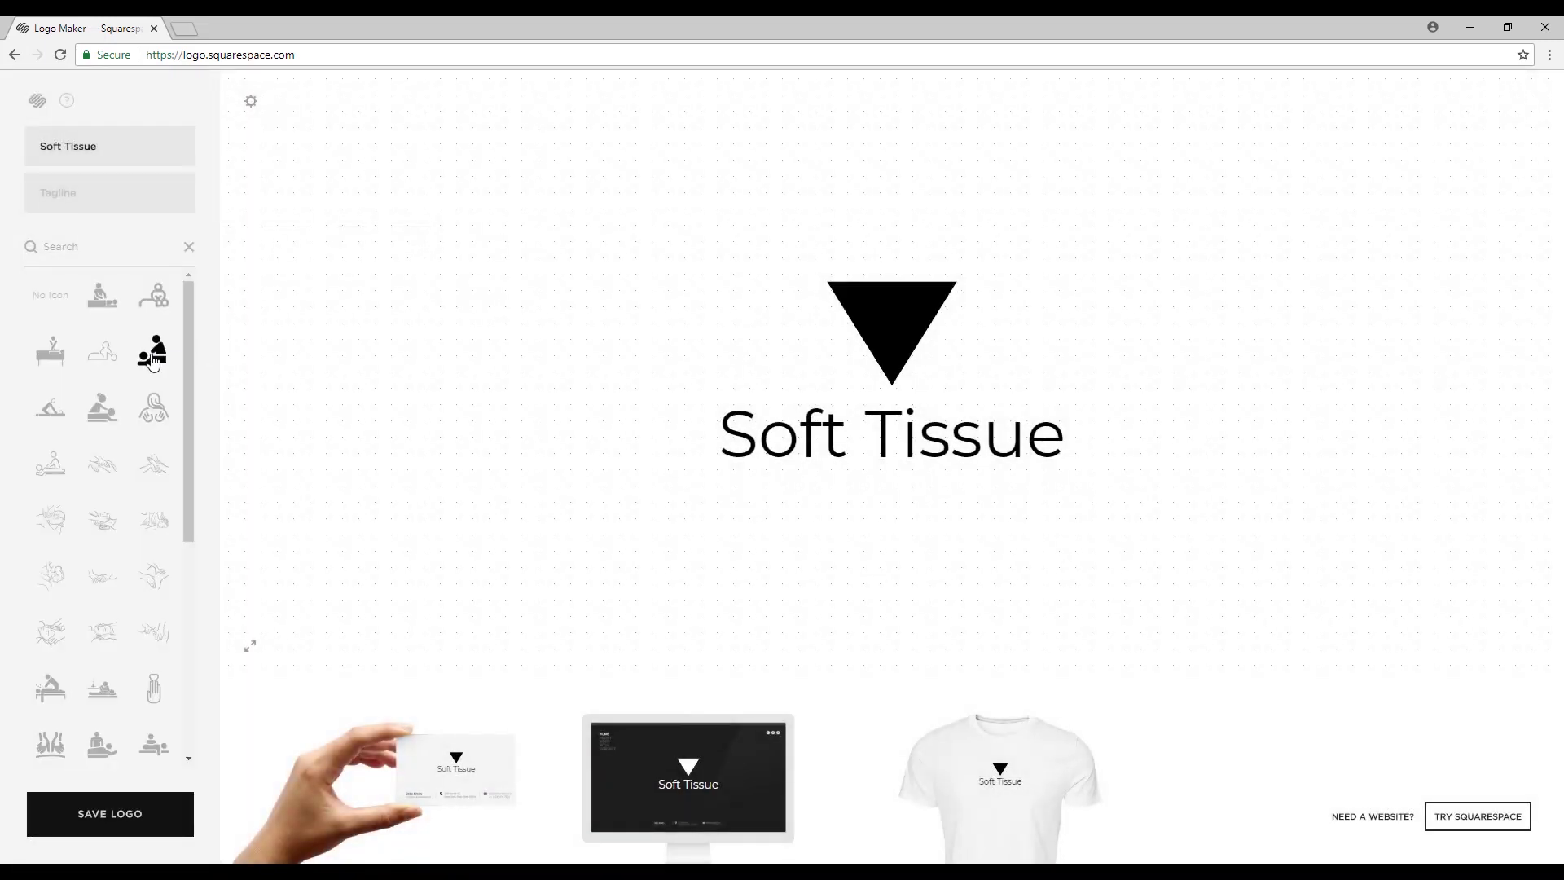
left_click(153, 361)
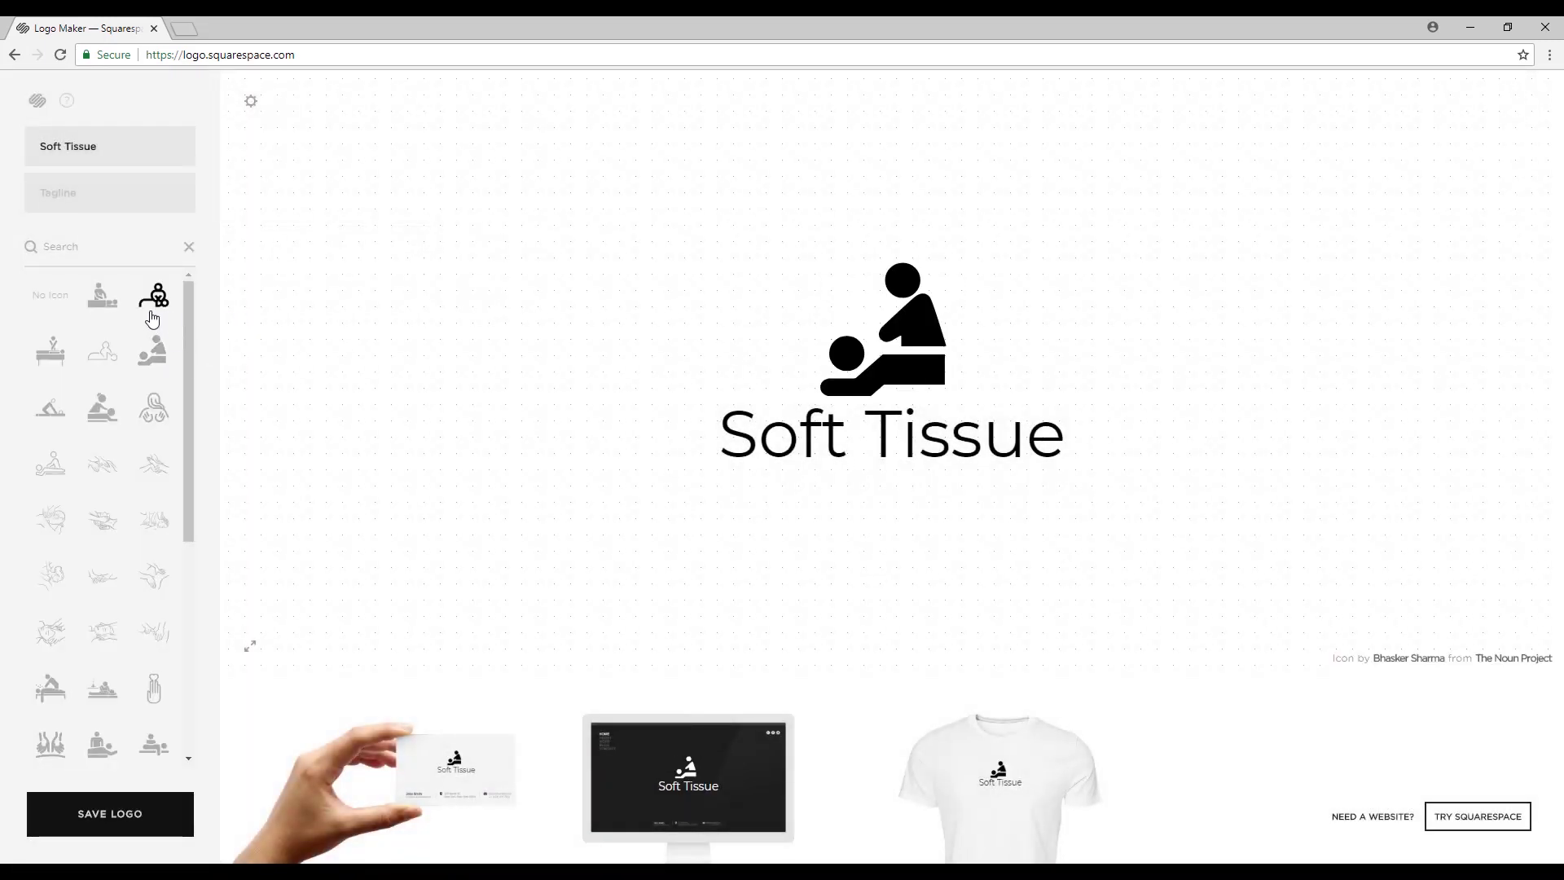
left_click(99, 471)
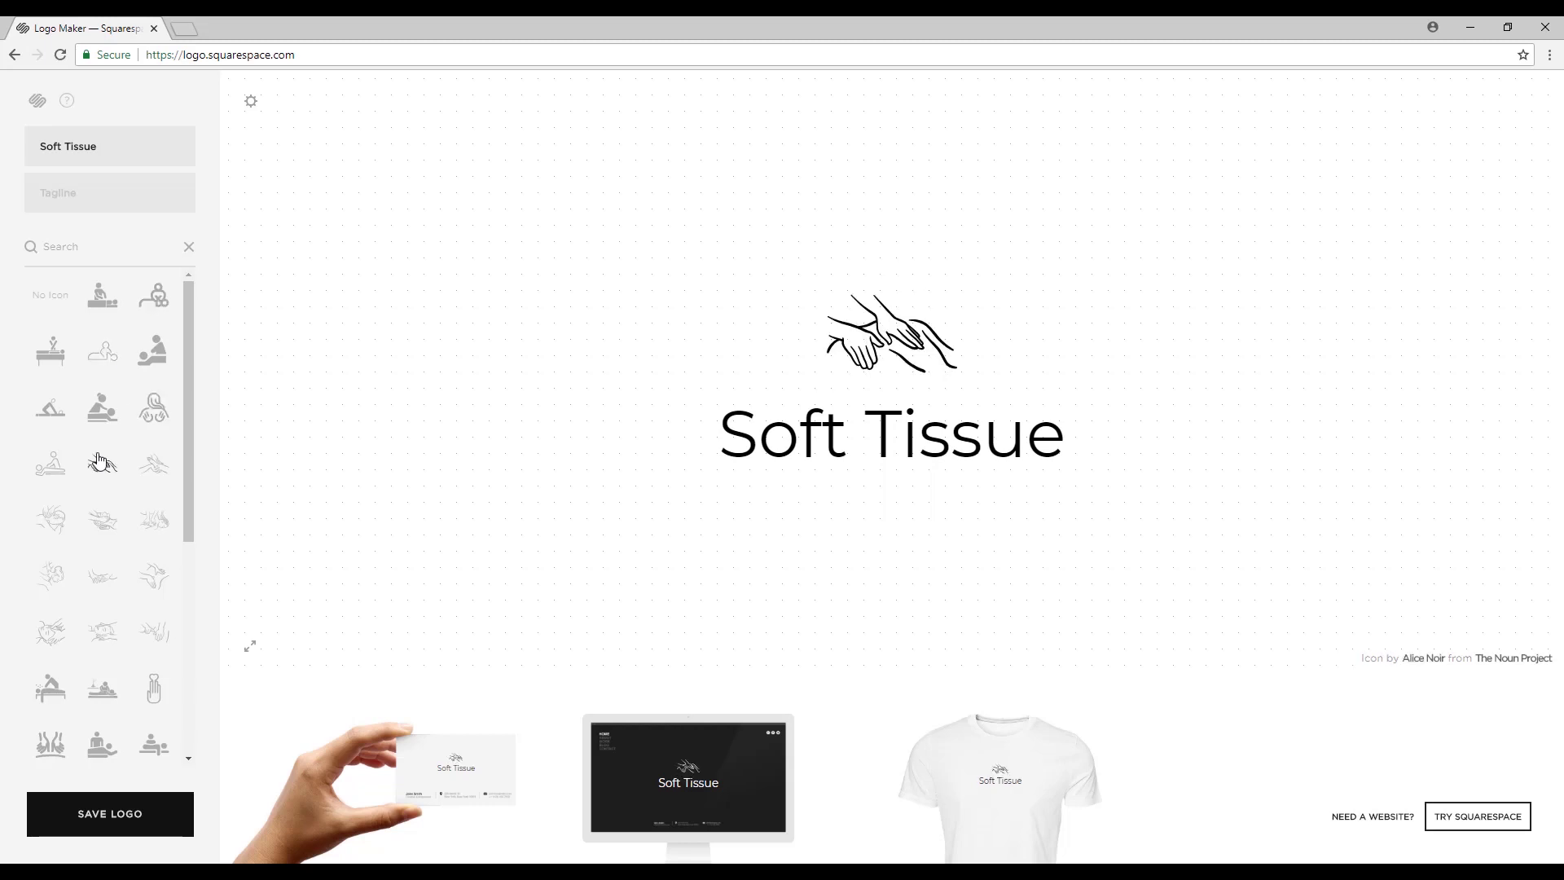
left_click(154, 469)
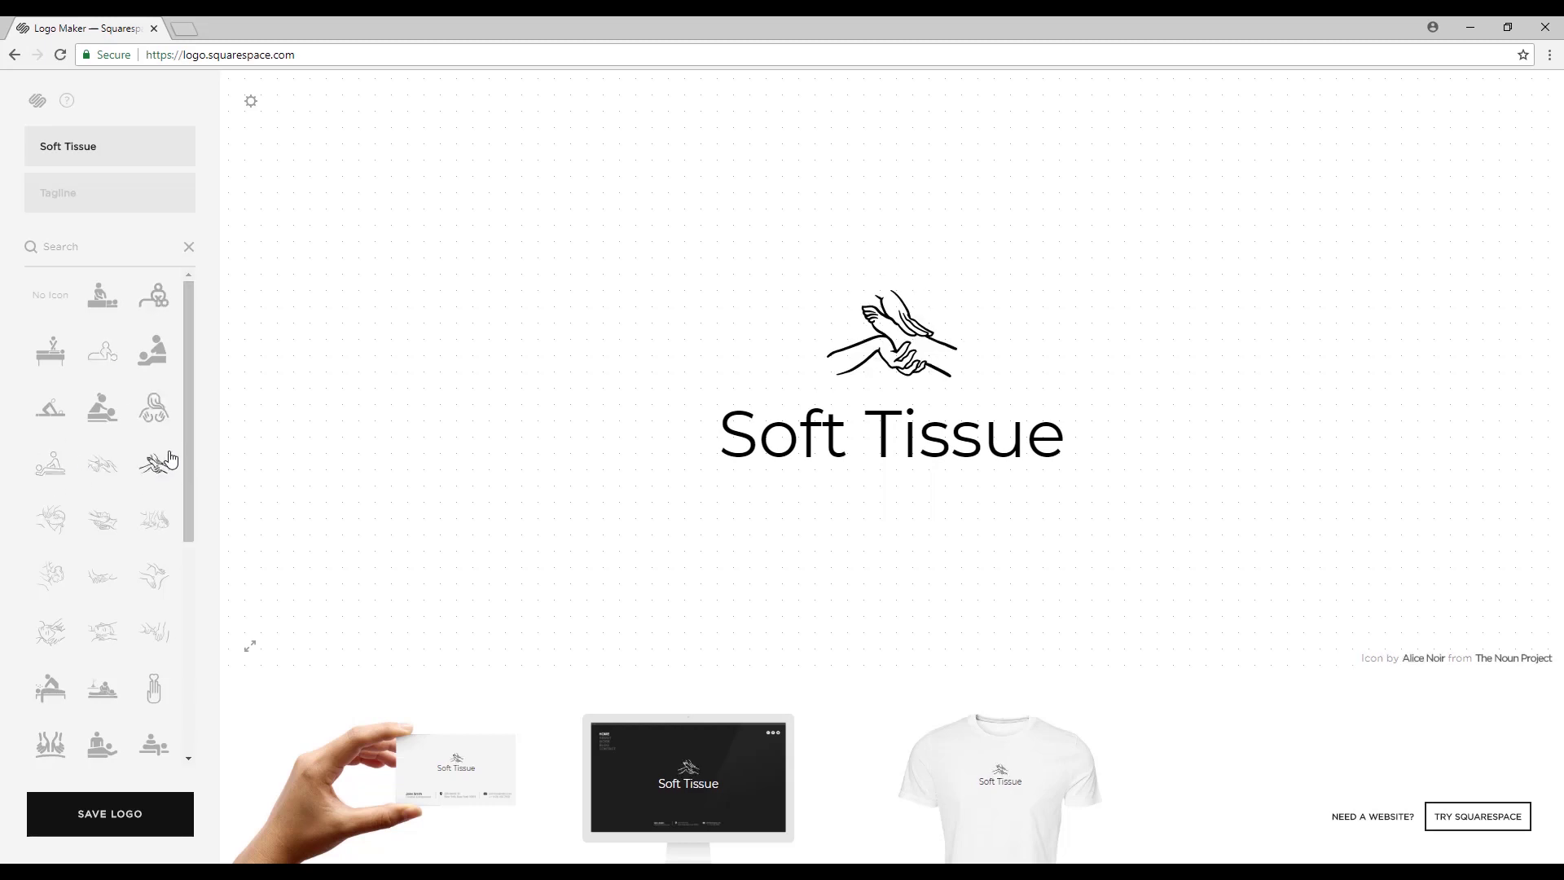
left_click(51, 630)
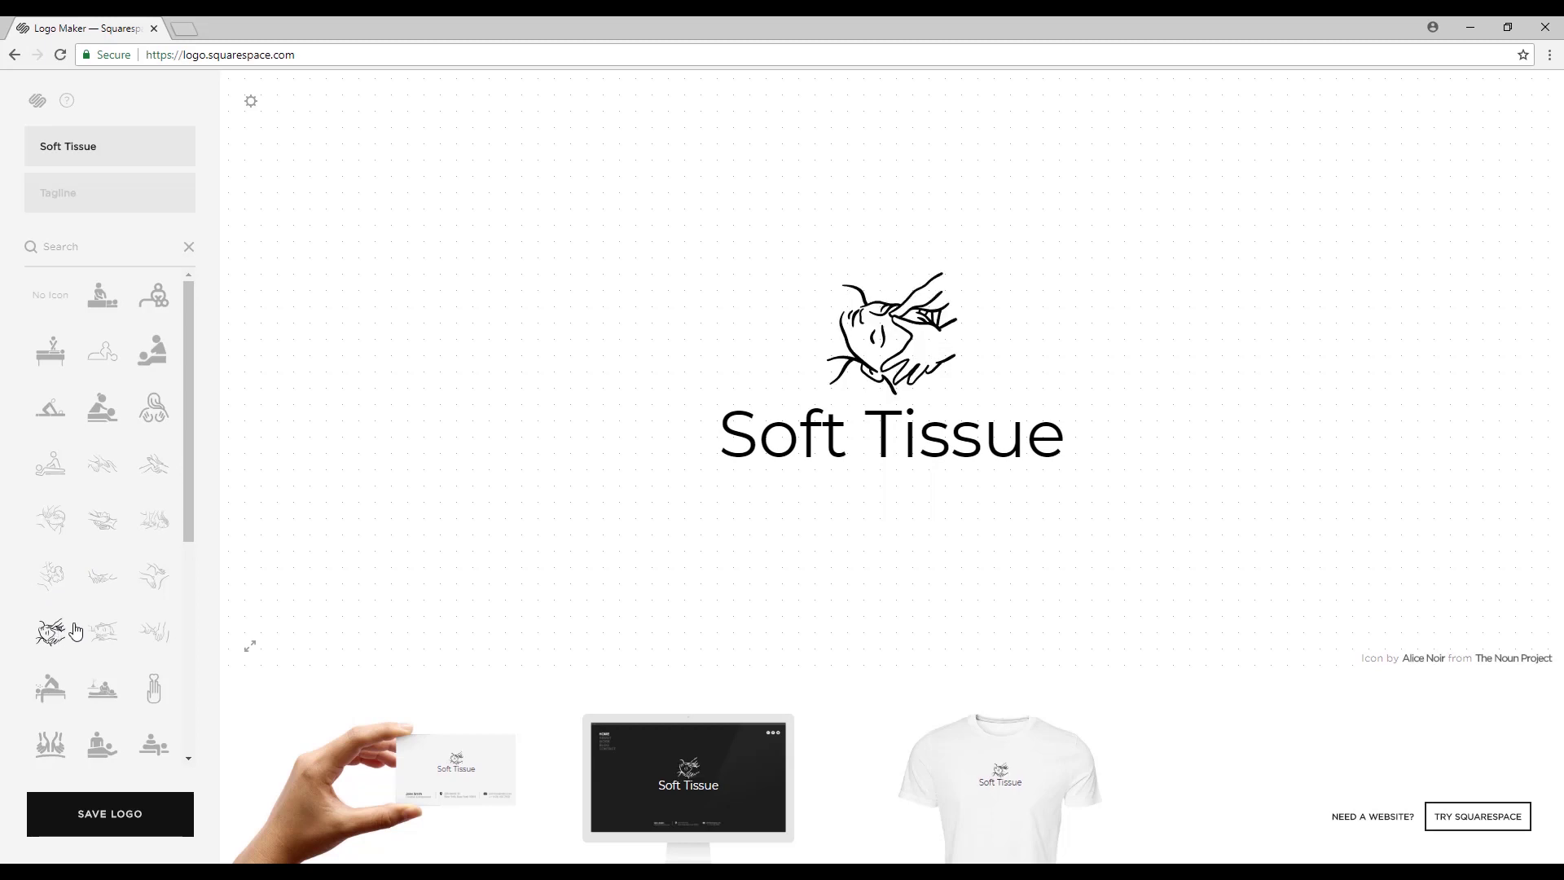
scroll(106, 611, "down", 4)
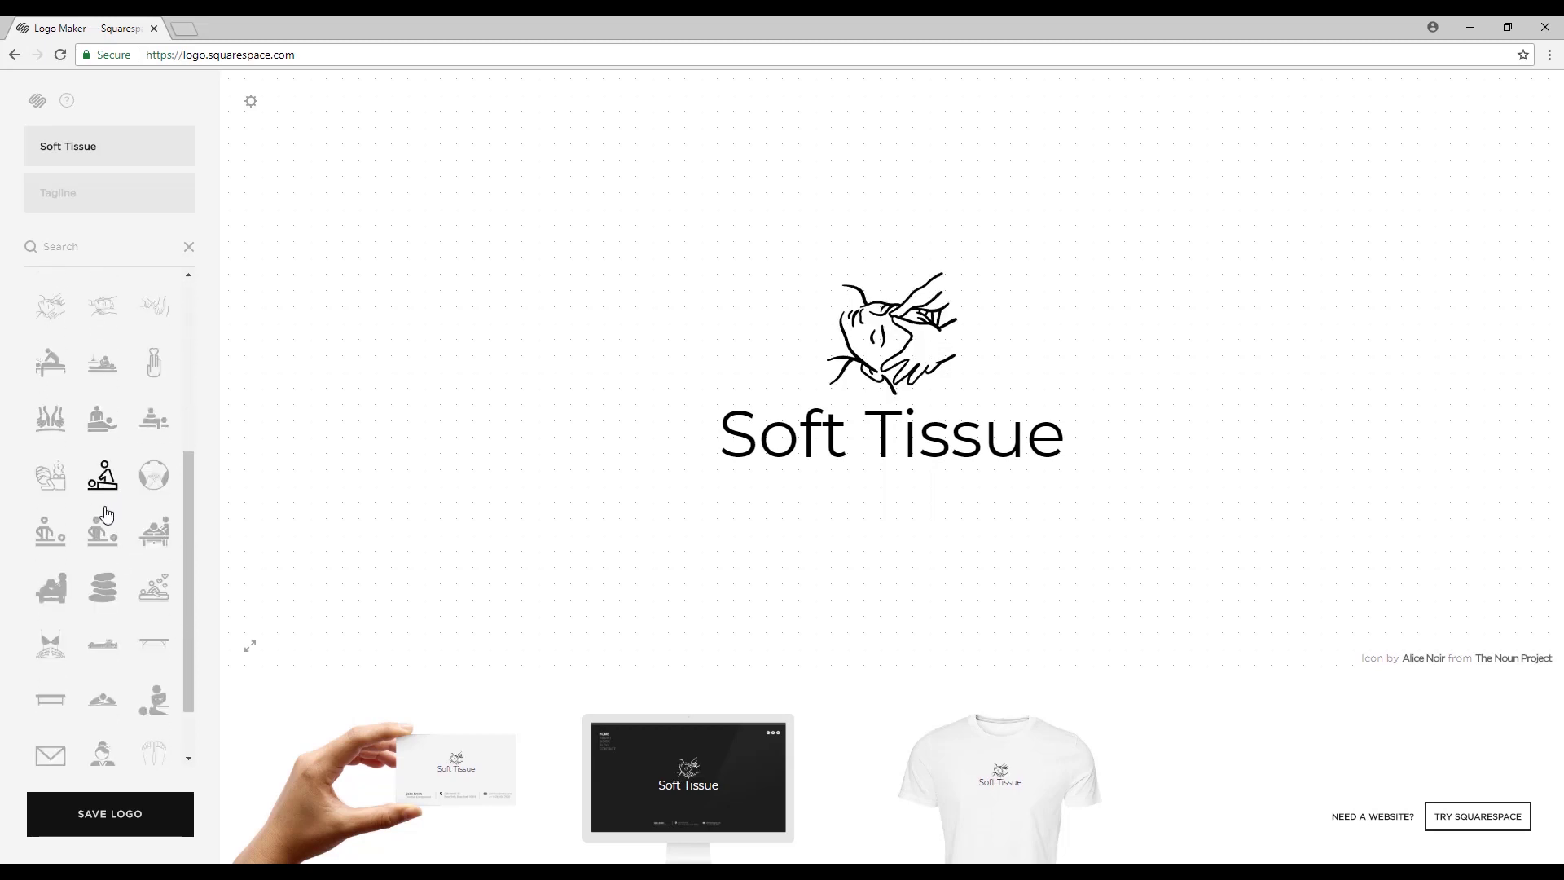
left_click(51, 589)
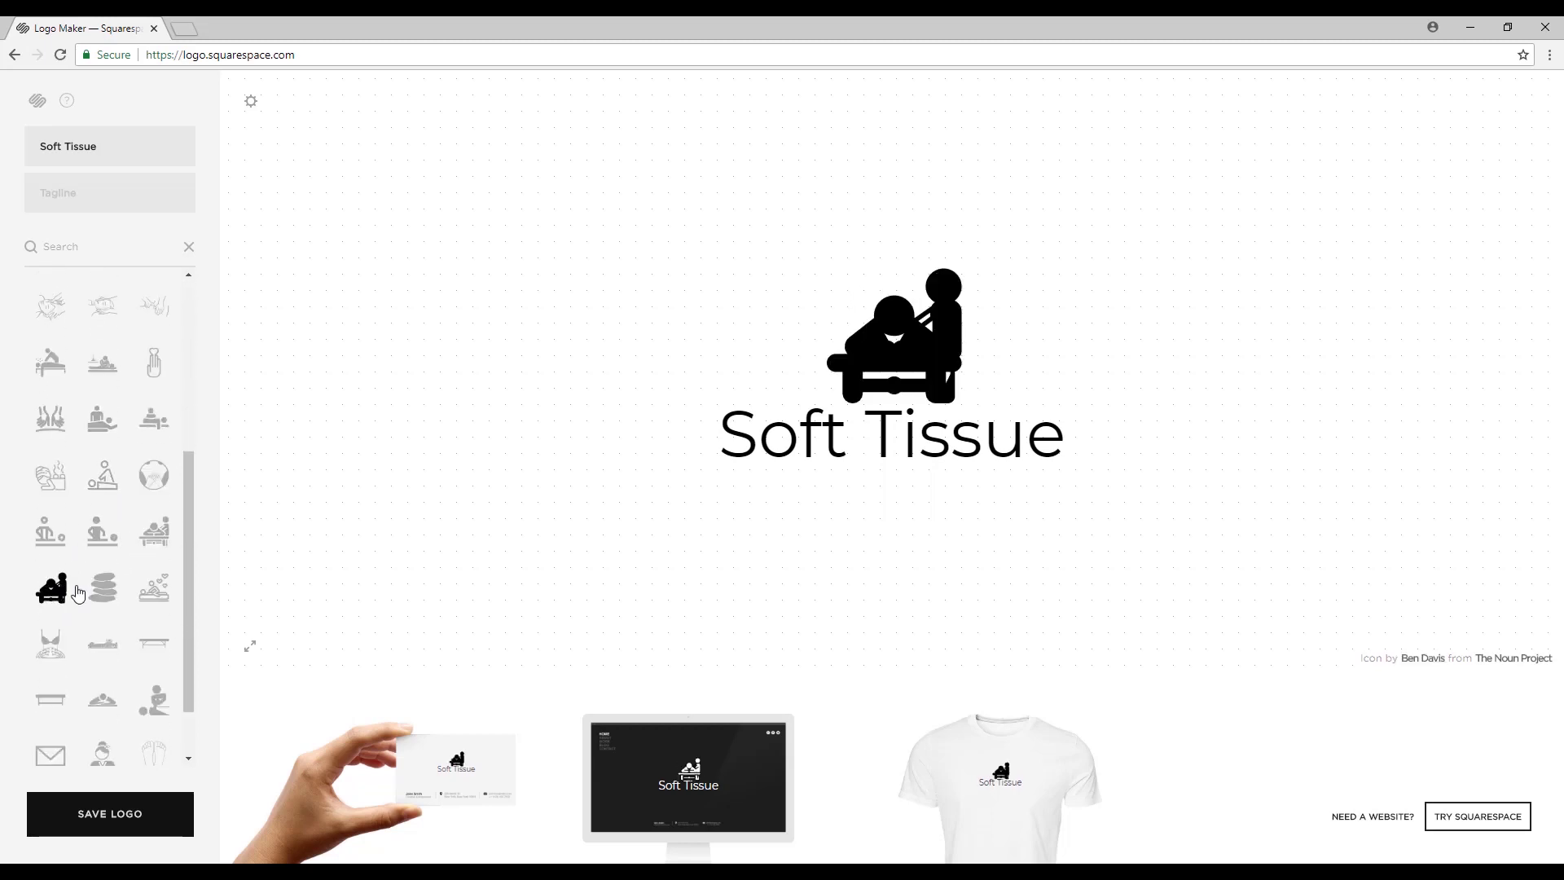
scroll(98, 591, "down", 1)
left_click(114, 632)
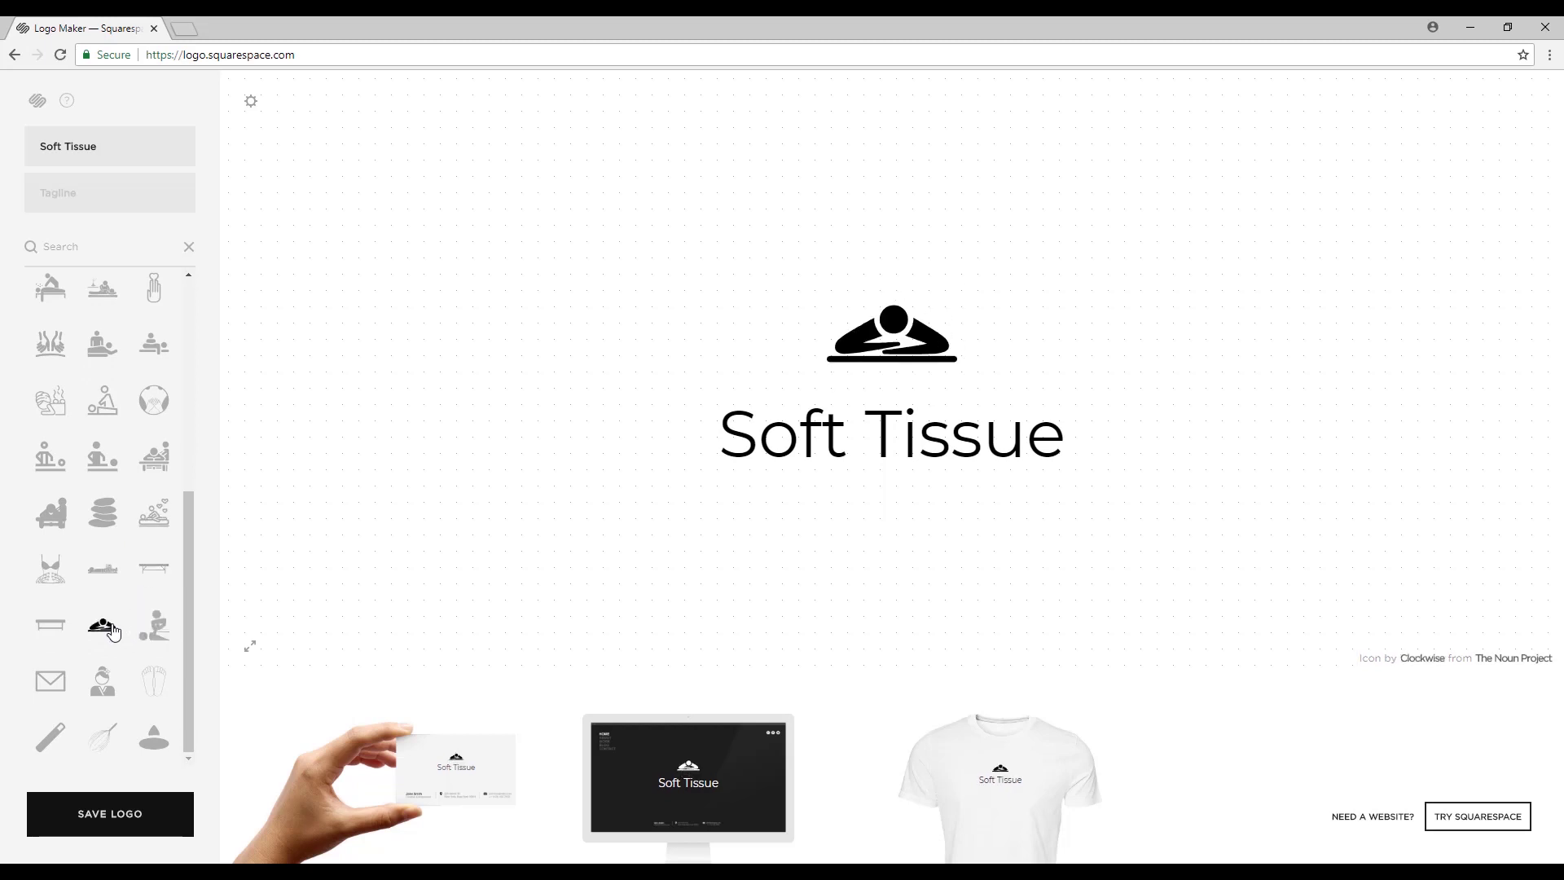
scroll(113, 631, "up", 5)
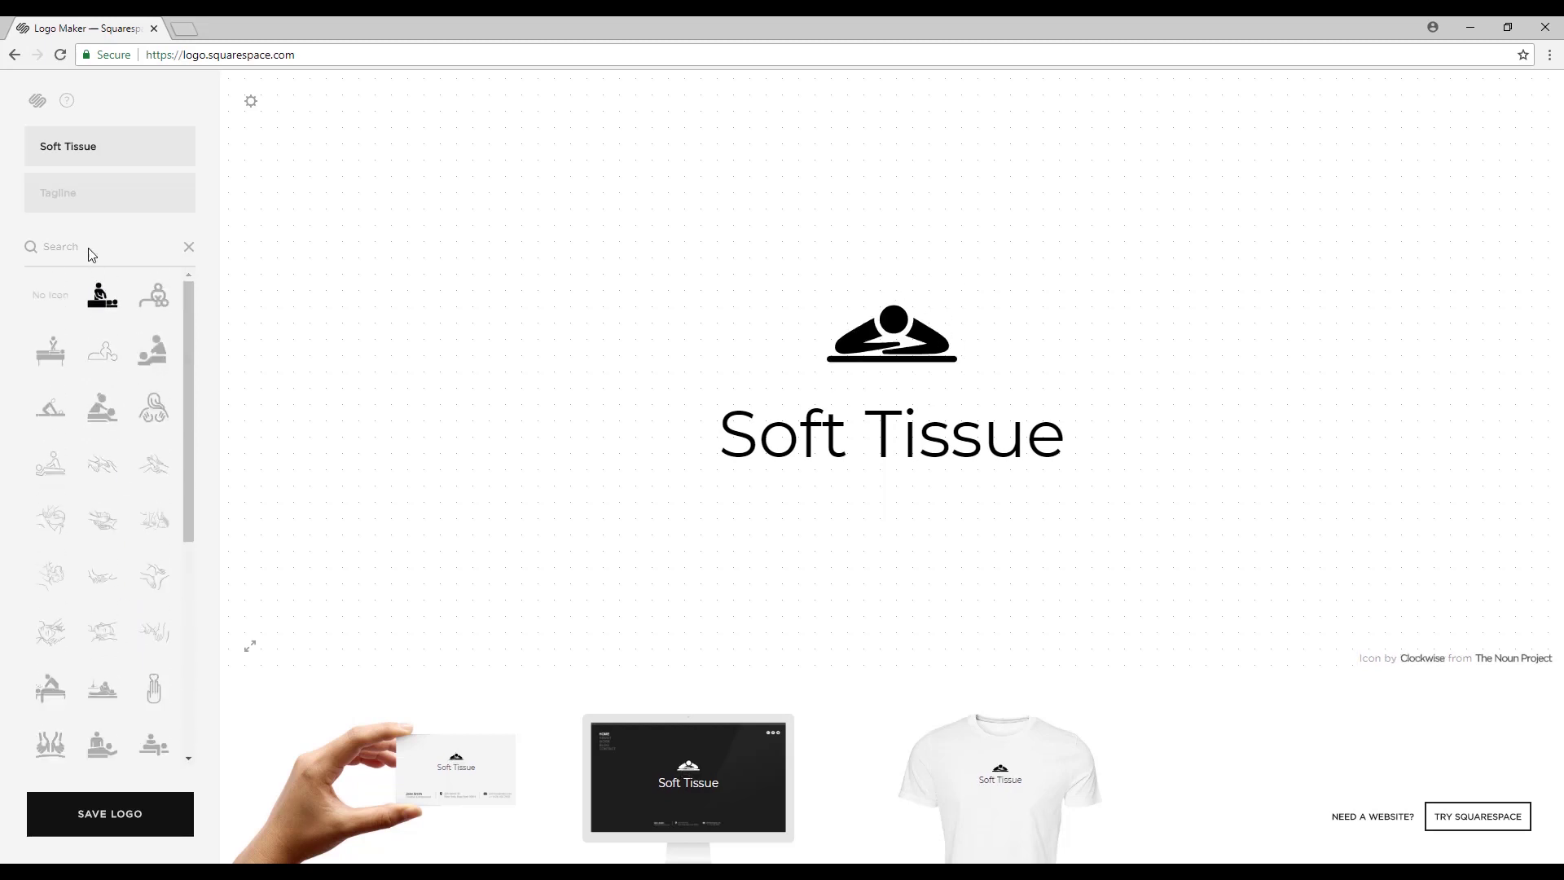
Swap the icon for open cupped hands from a 'han' search, then select the Soft Tissue name.
left_click(96, 192)
left_click(63, 247)
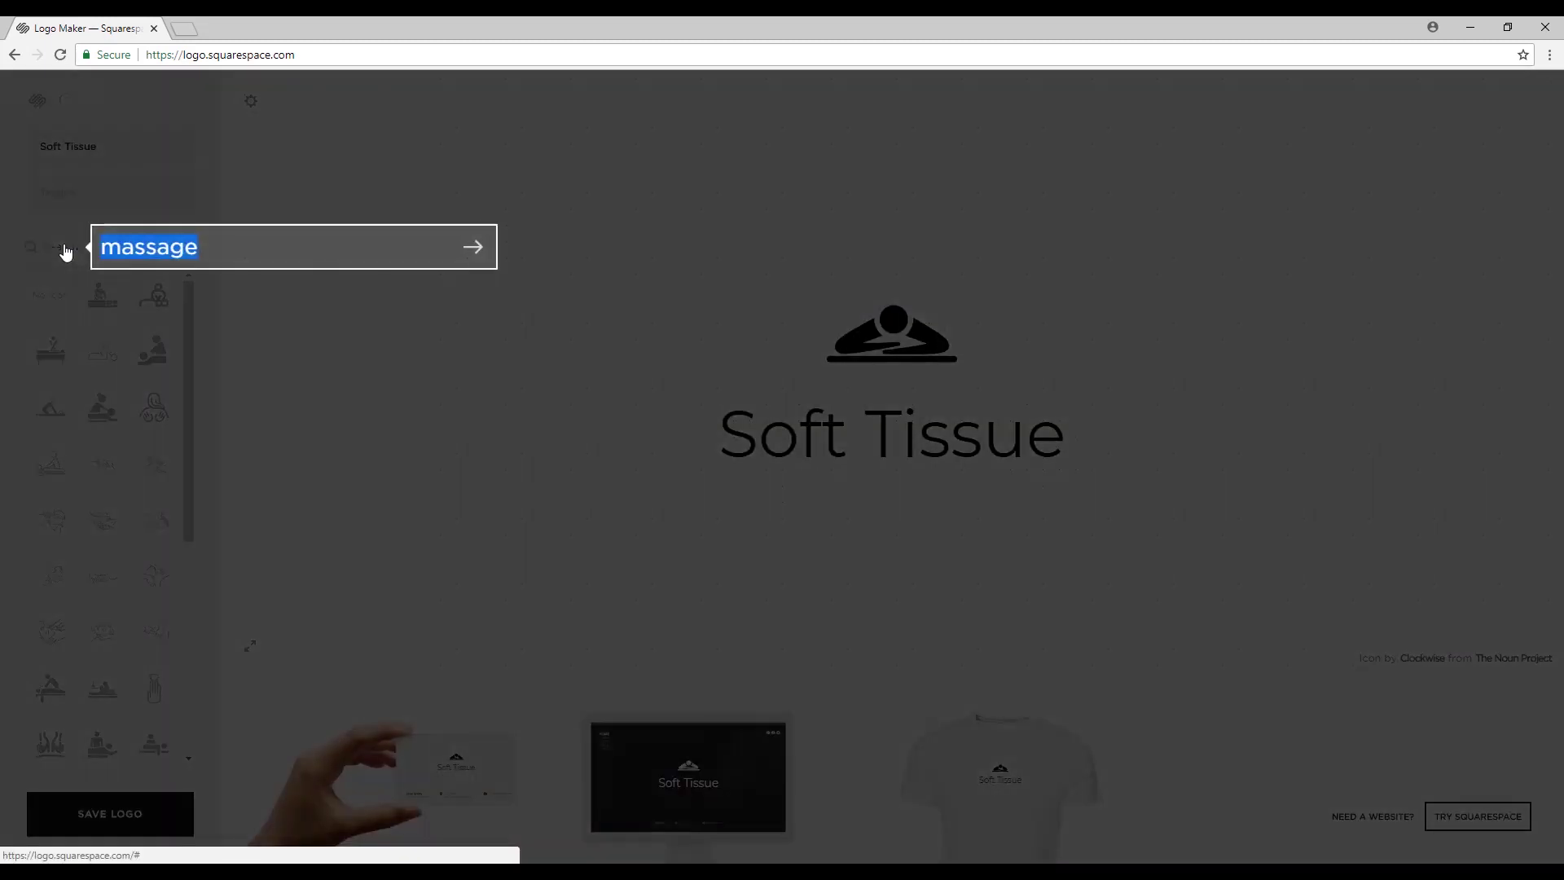
type("hands")
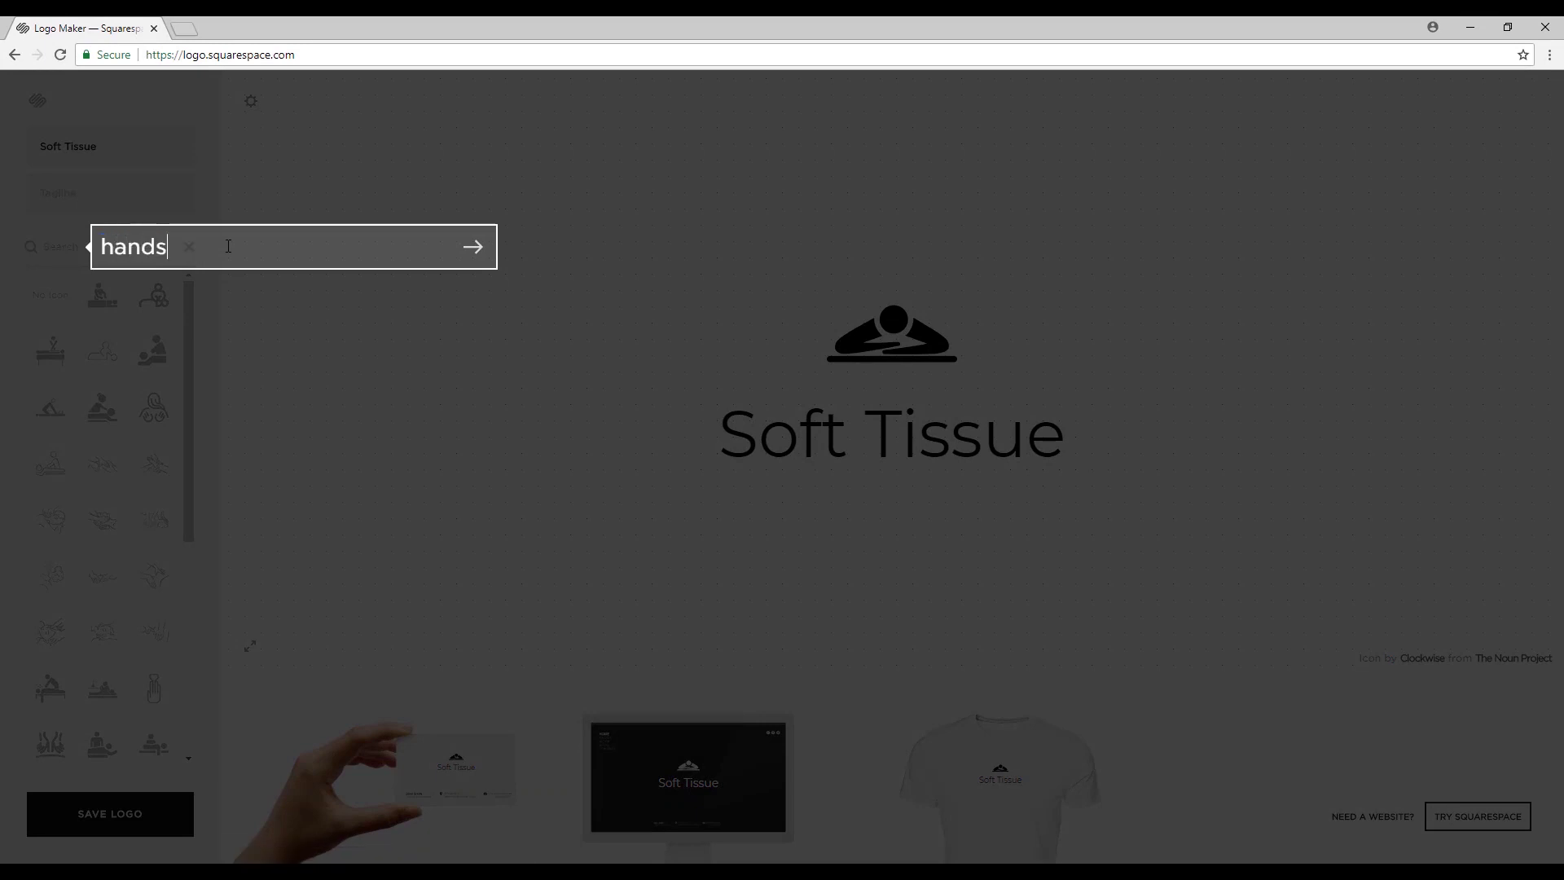
key("Return")
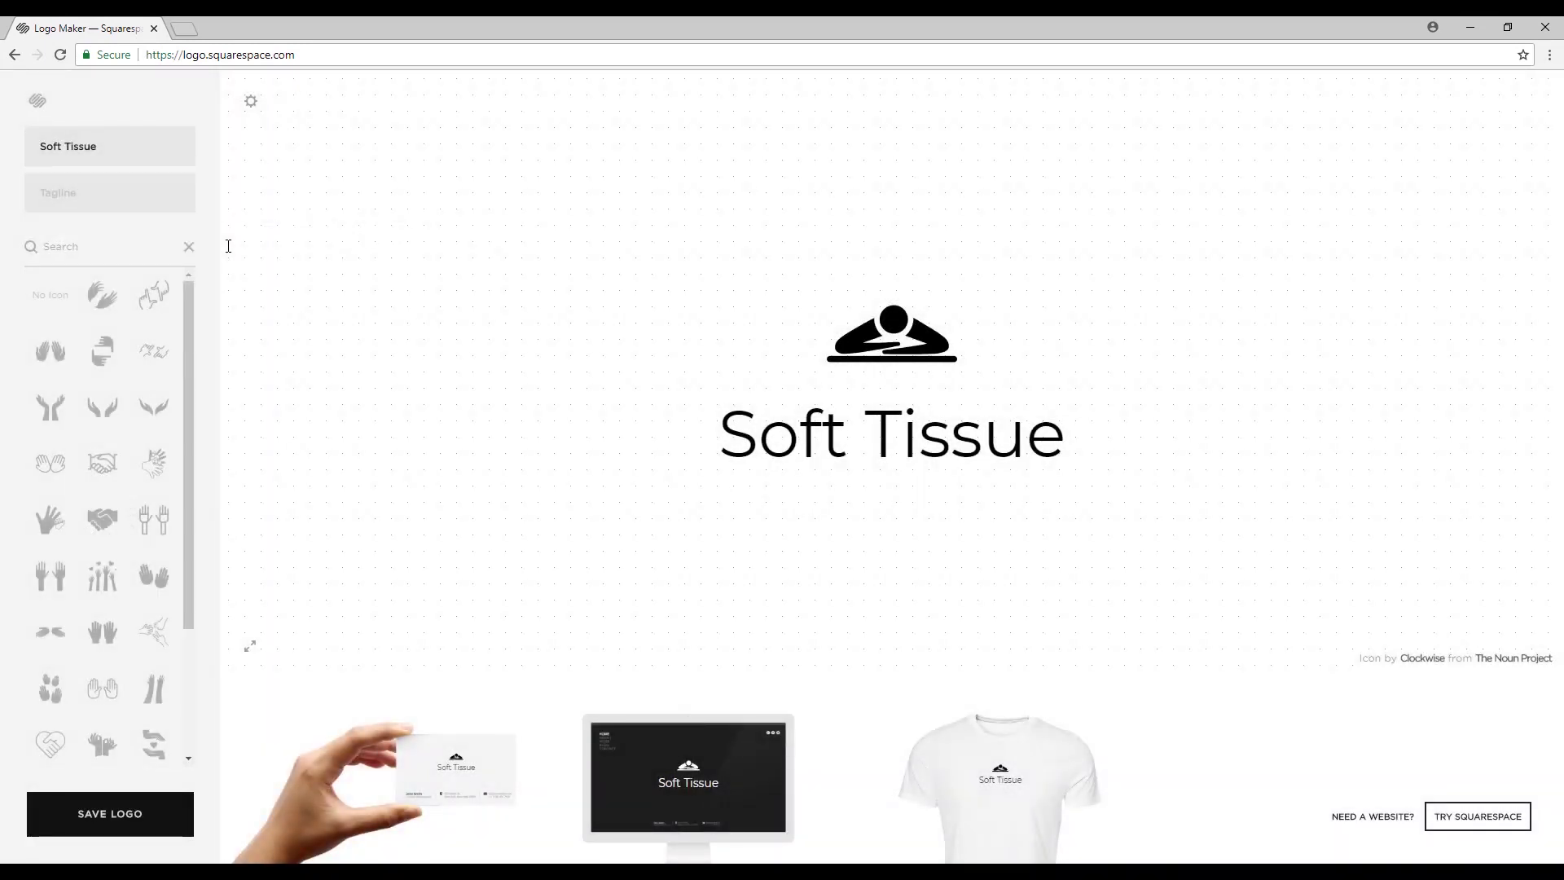
left_click(101, 295)
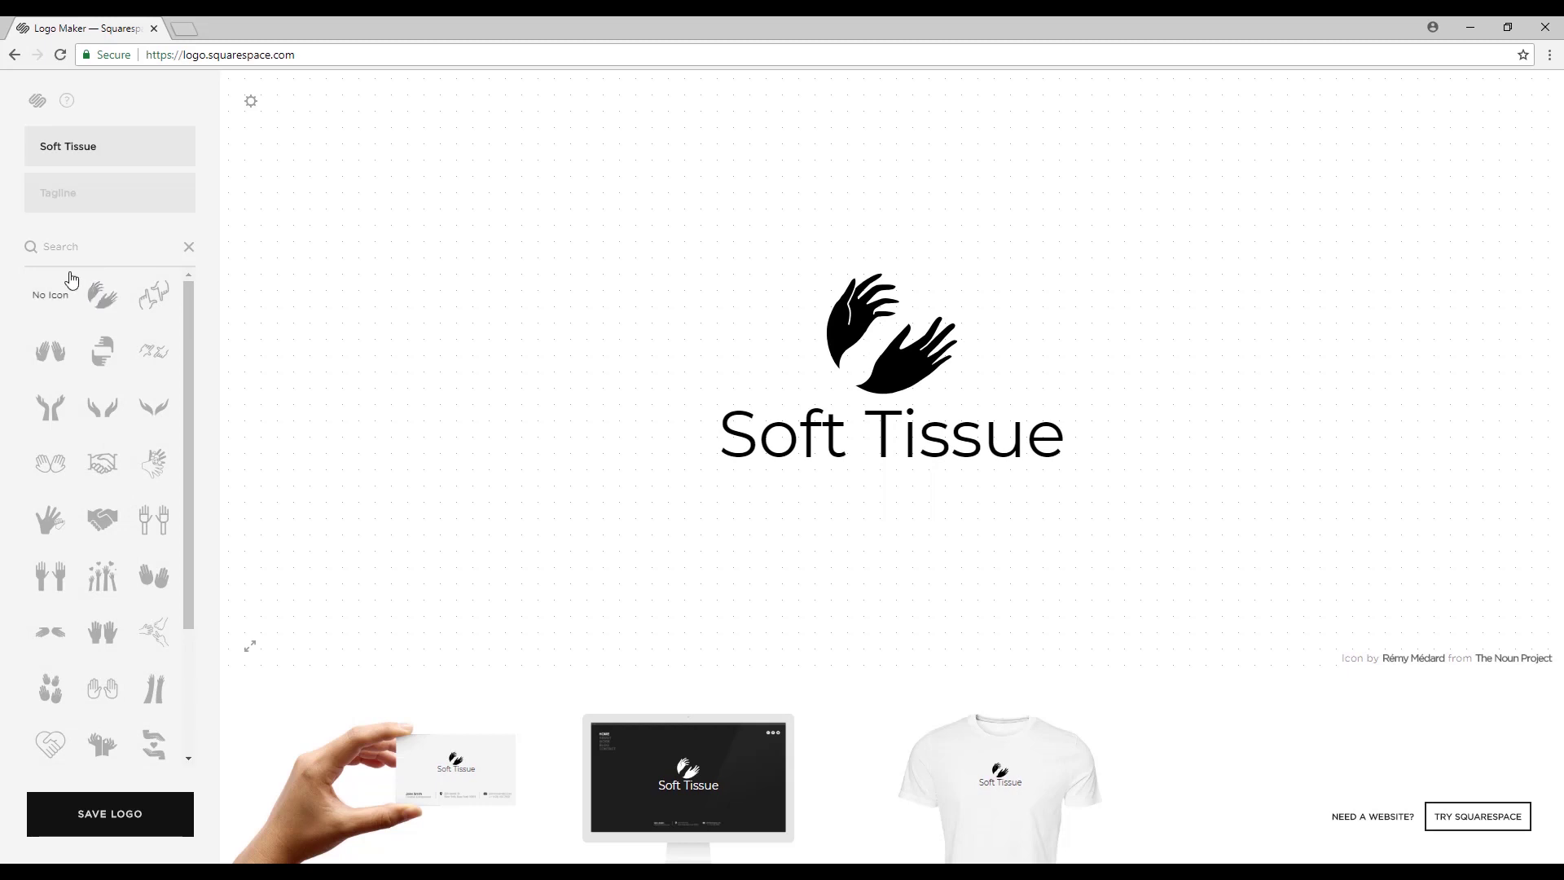
left_click(96, 354)
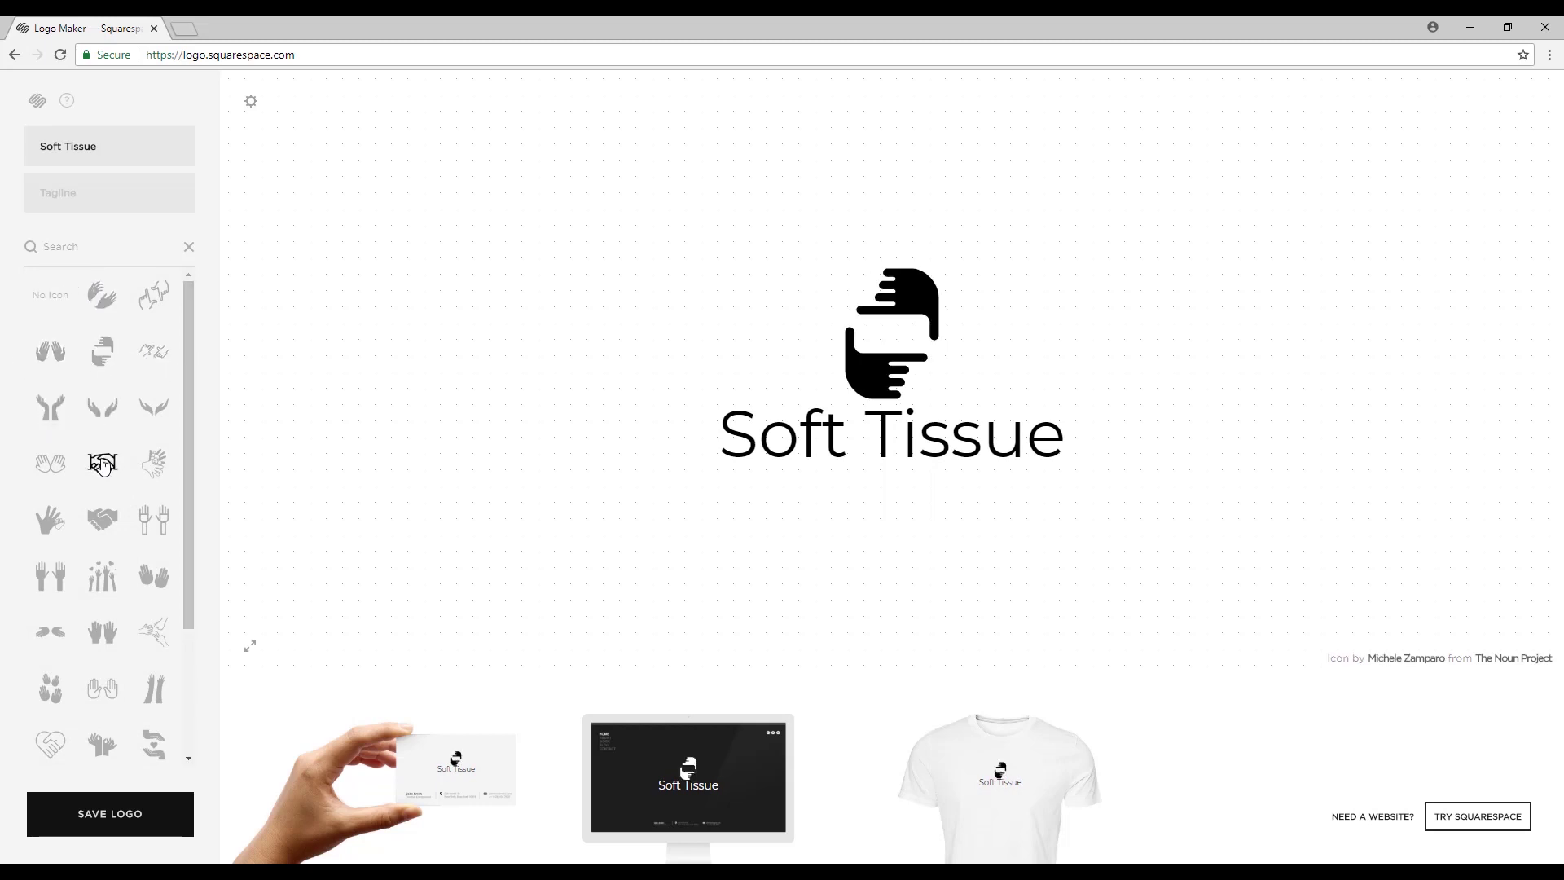
left_click(155, 409)
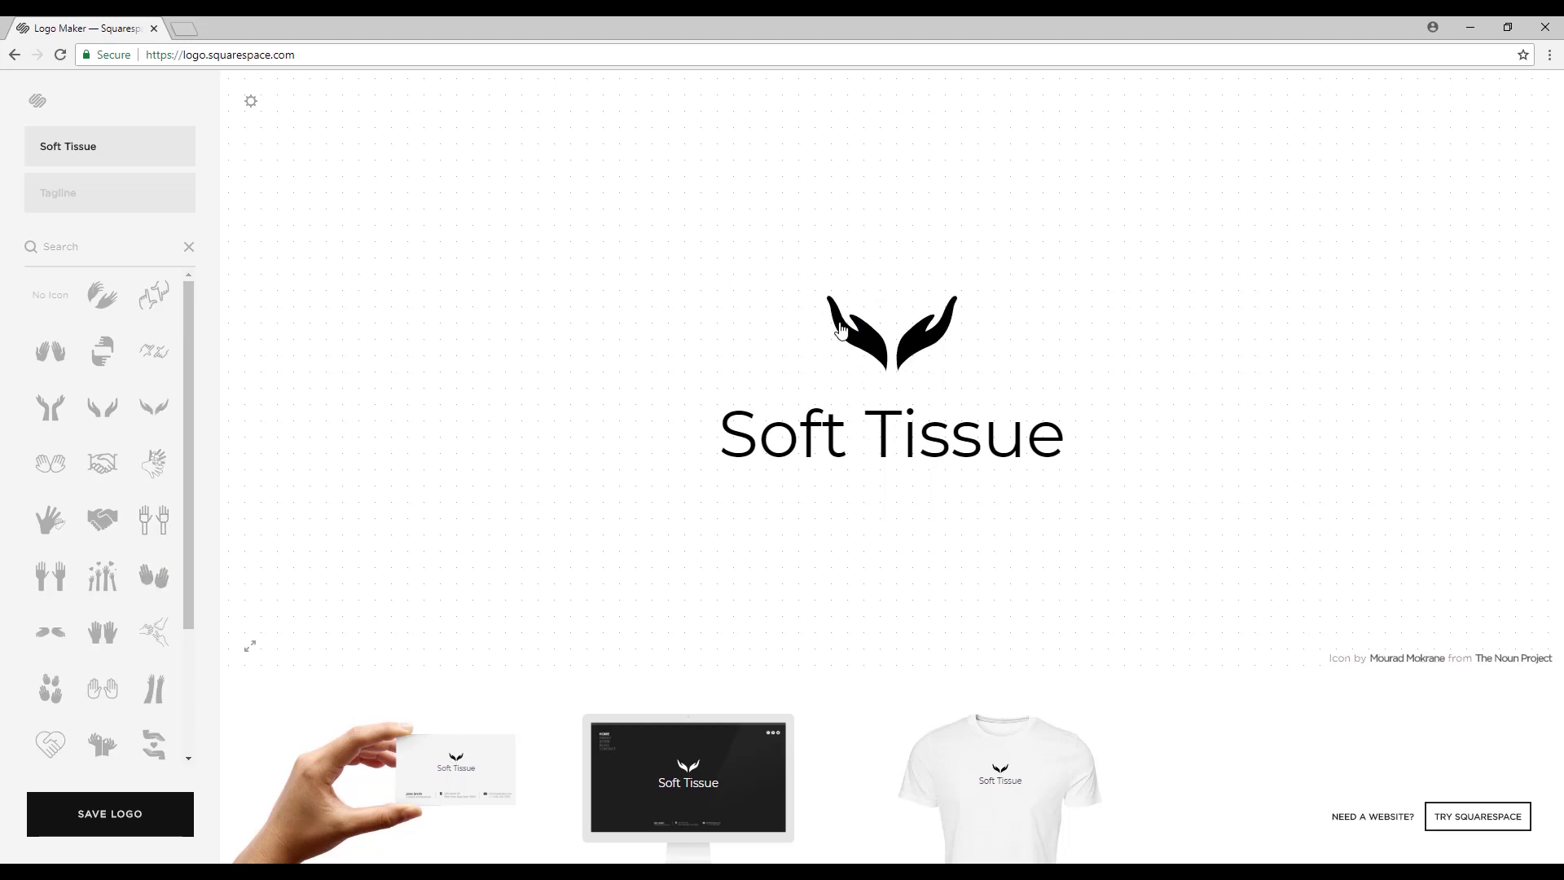
left_click(916, 358)
left_click(921, 438)
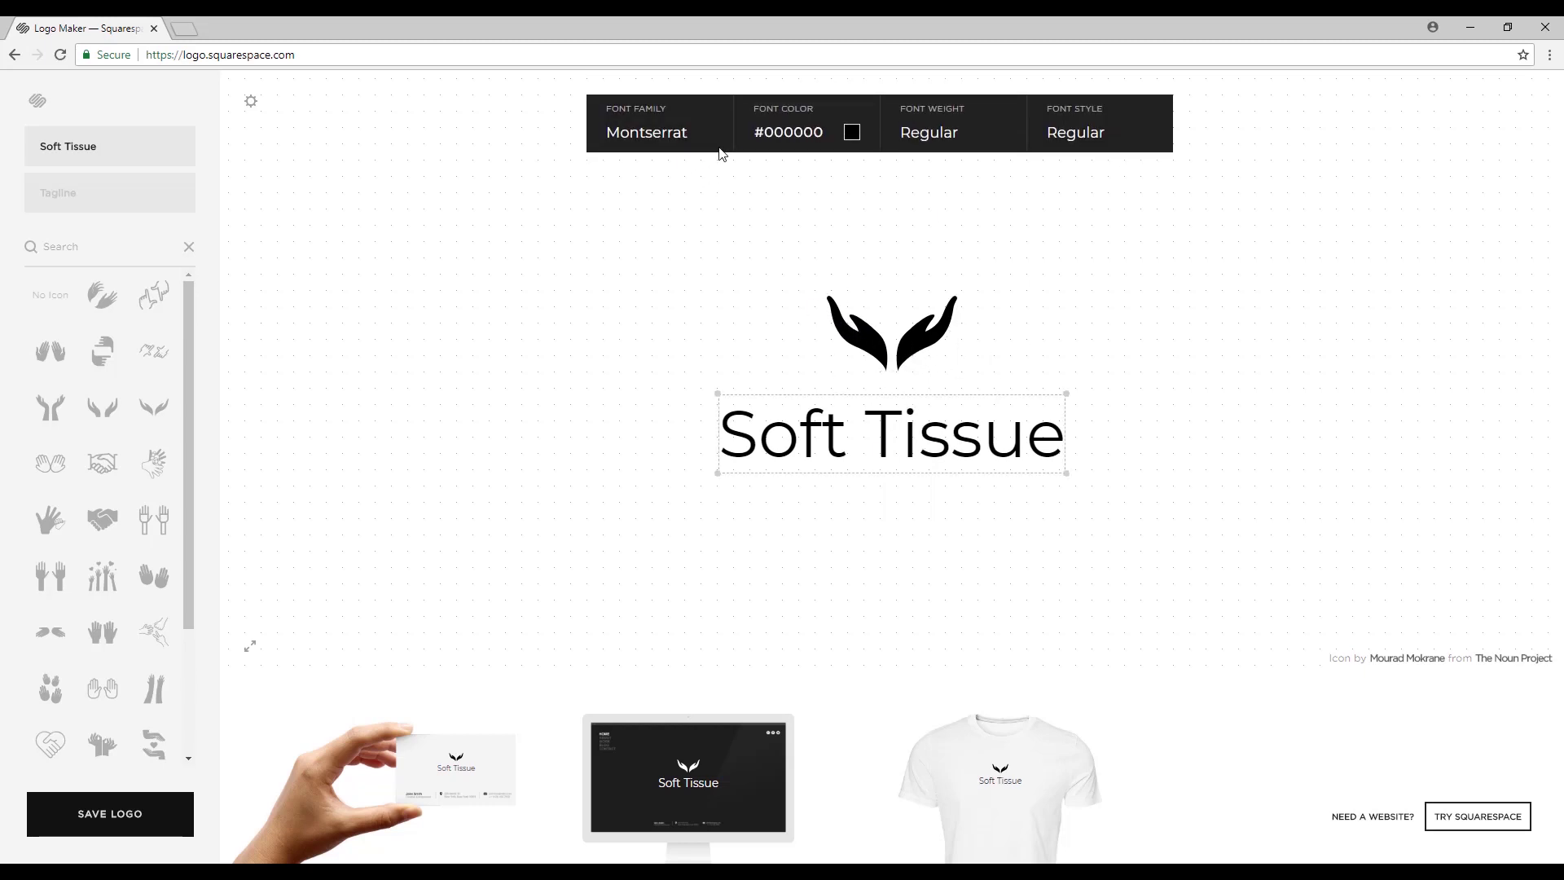
Set the name in Limelight after trying Landrina Sketch and Monoton.
left_click(696, 140)
mouse_move(728, 326)
left_mouse_down()
mouse_move(728, 407)
mouse_move(727, 299)
left_mouse_up()
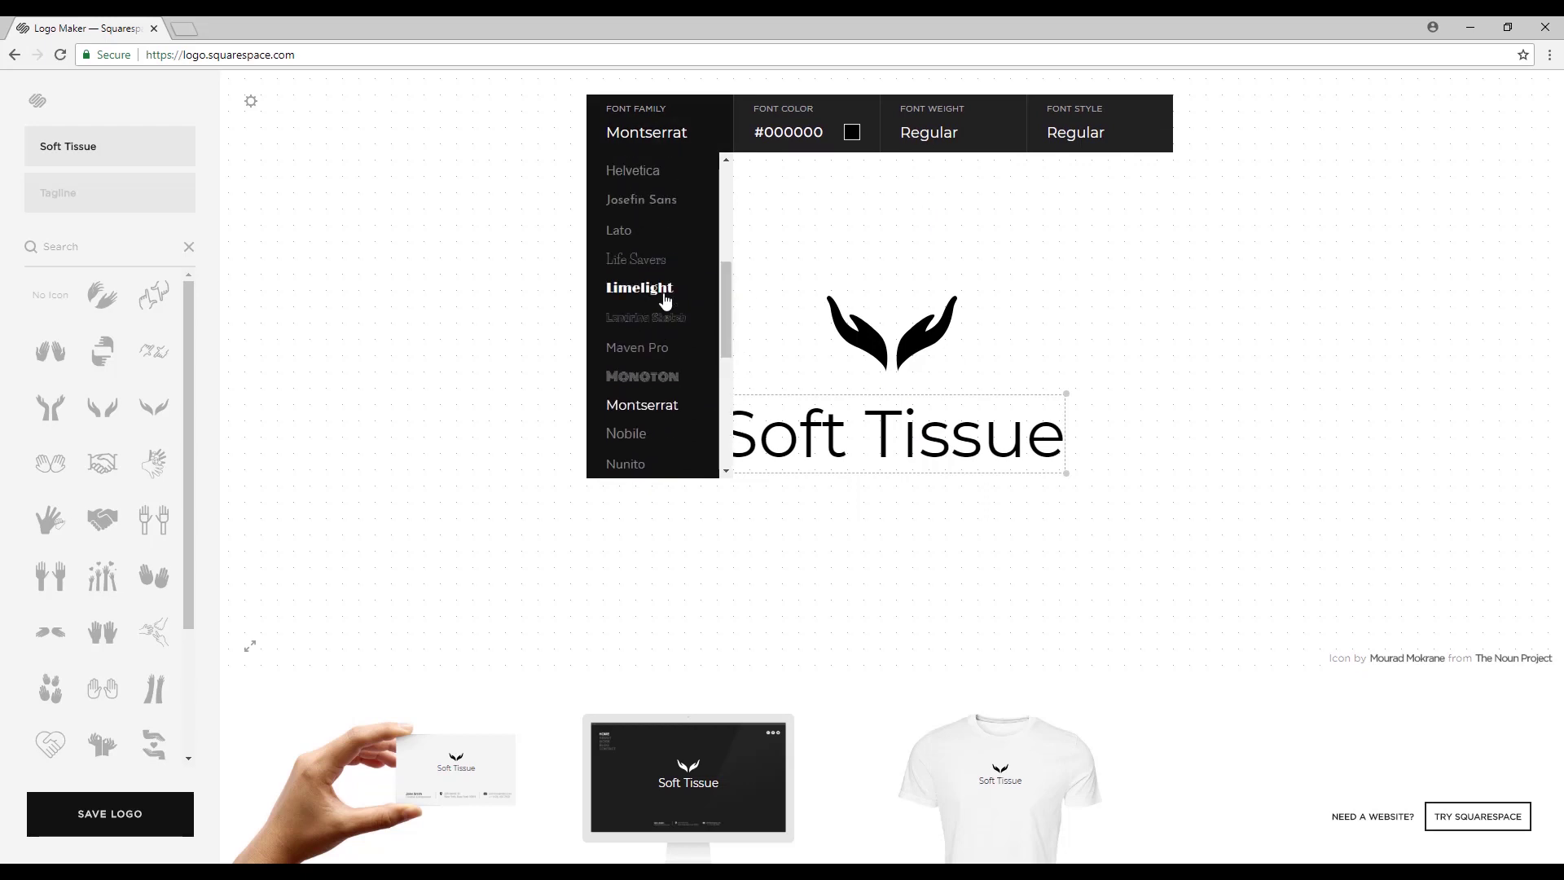
left_click(661, 290)
left_click(681, 135)
left_click(673, 321)
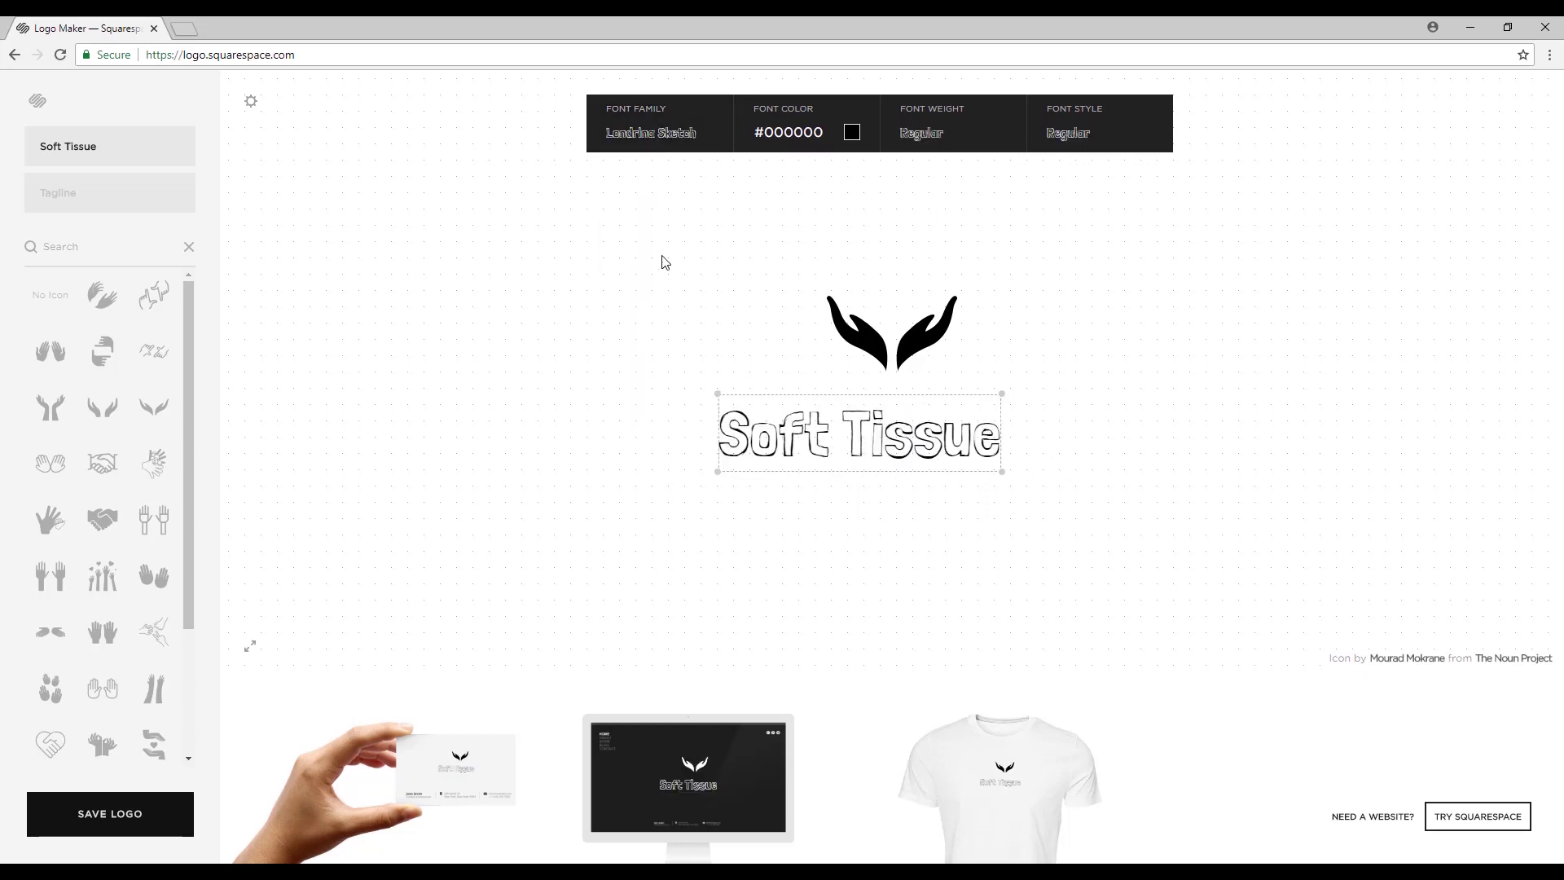
left_click(663, 137)
left_click(668, 380)
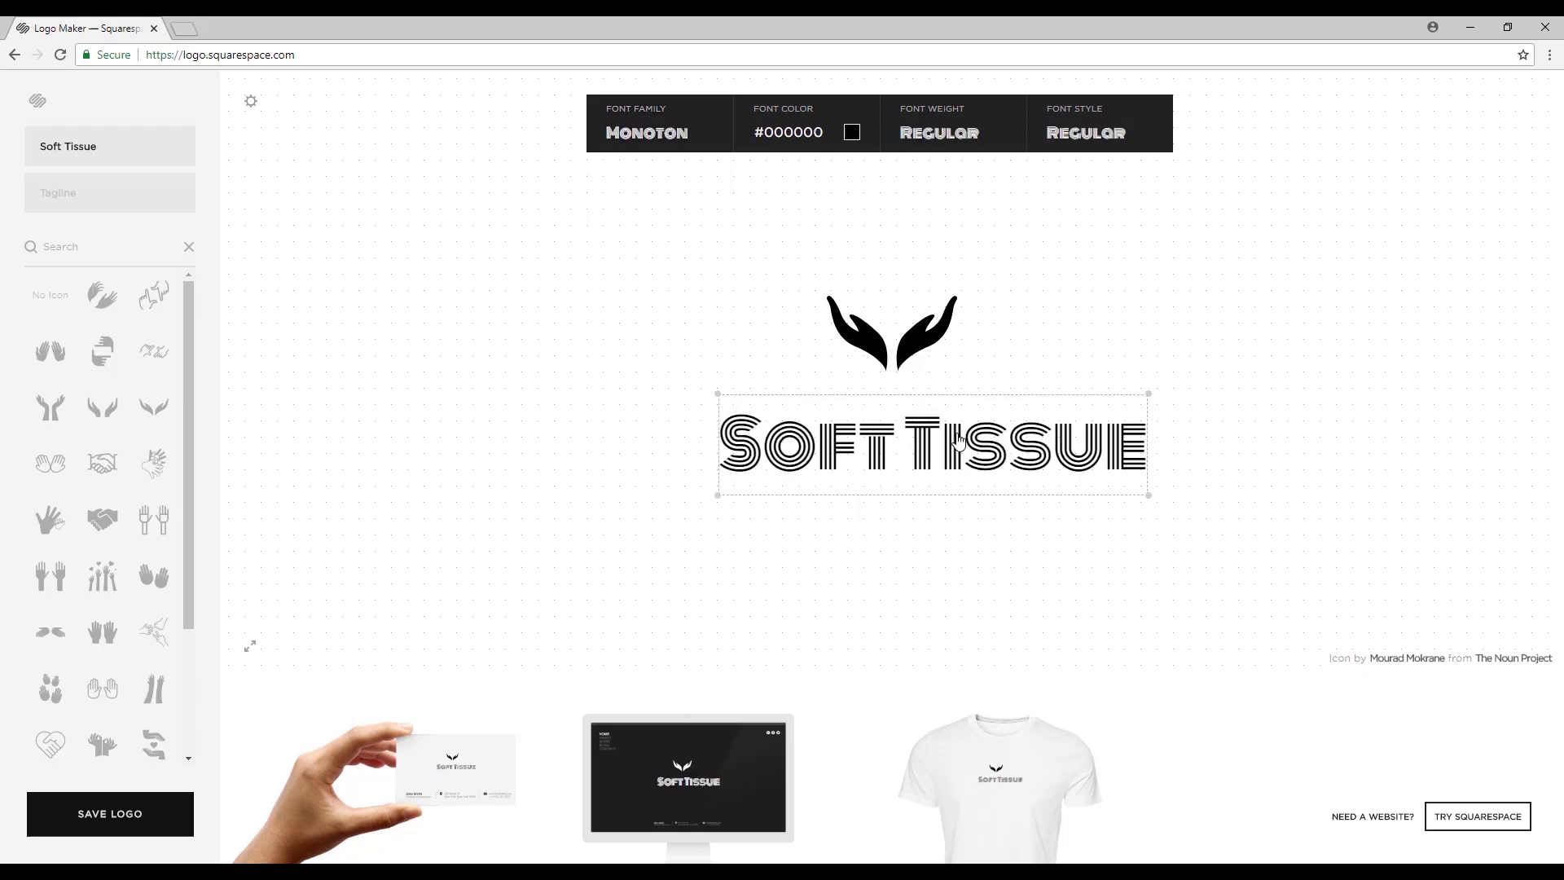
left_click(643, 136)
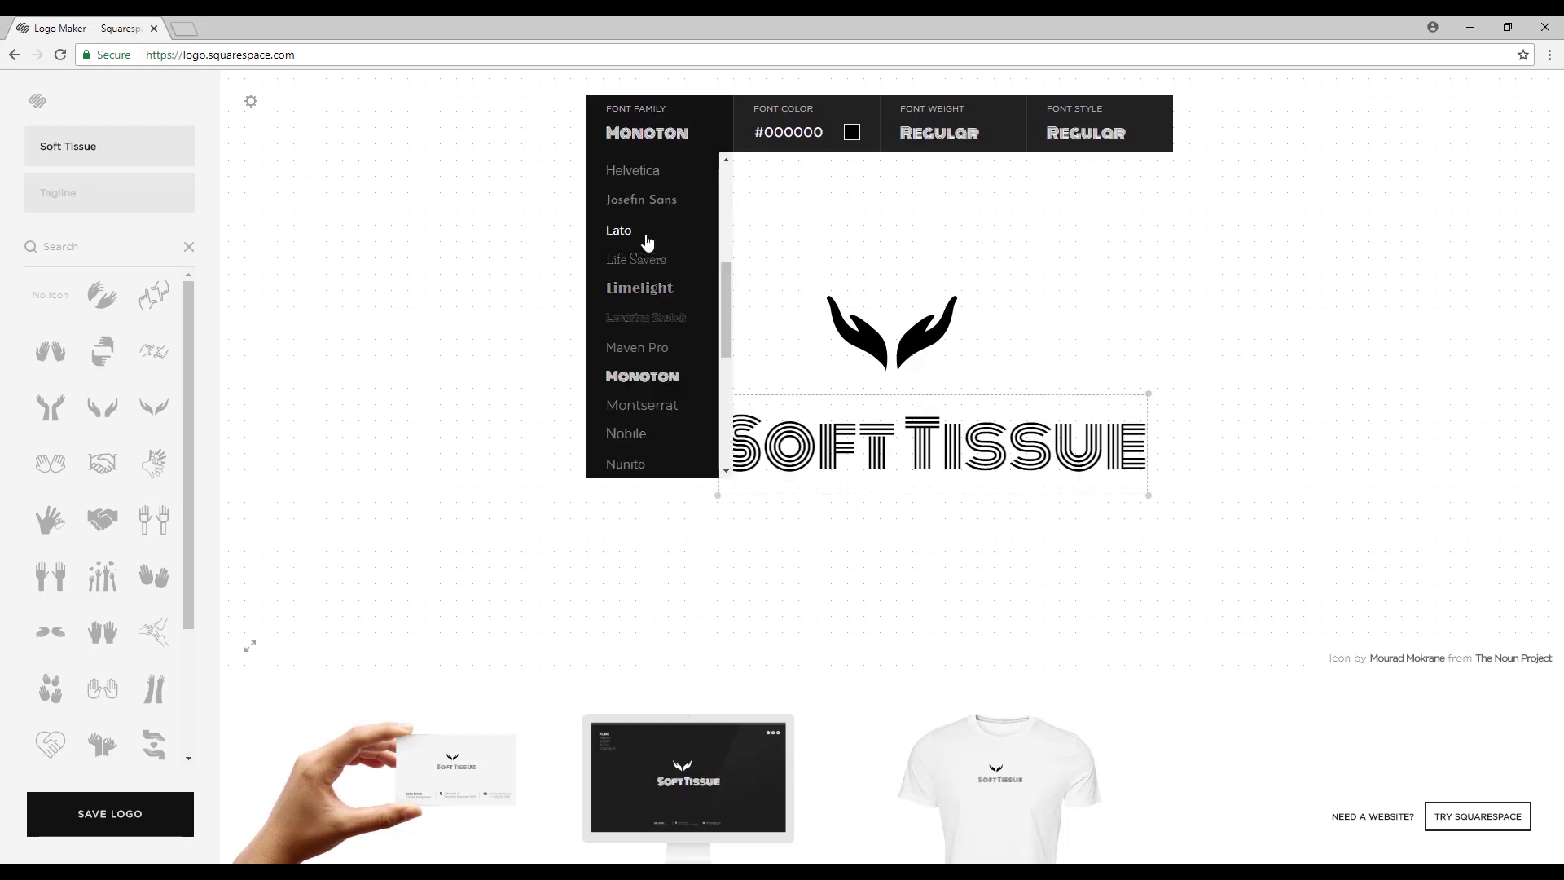
left_click(656, 290)
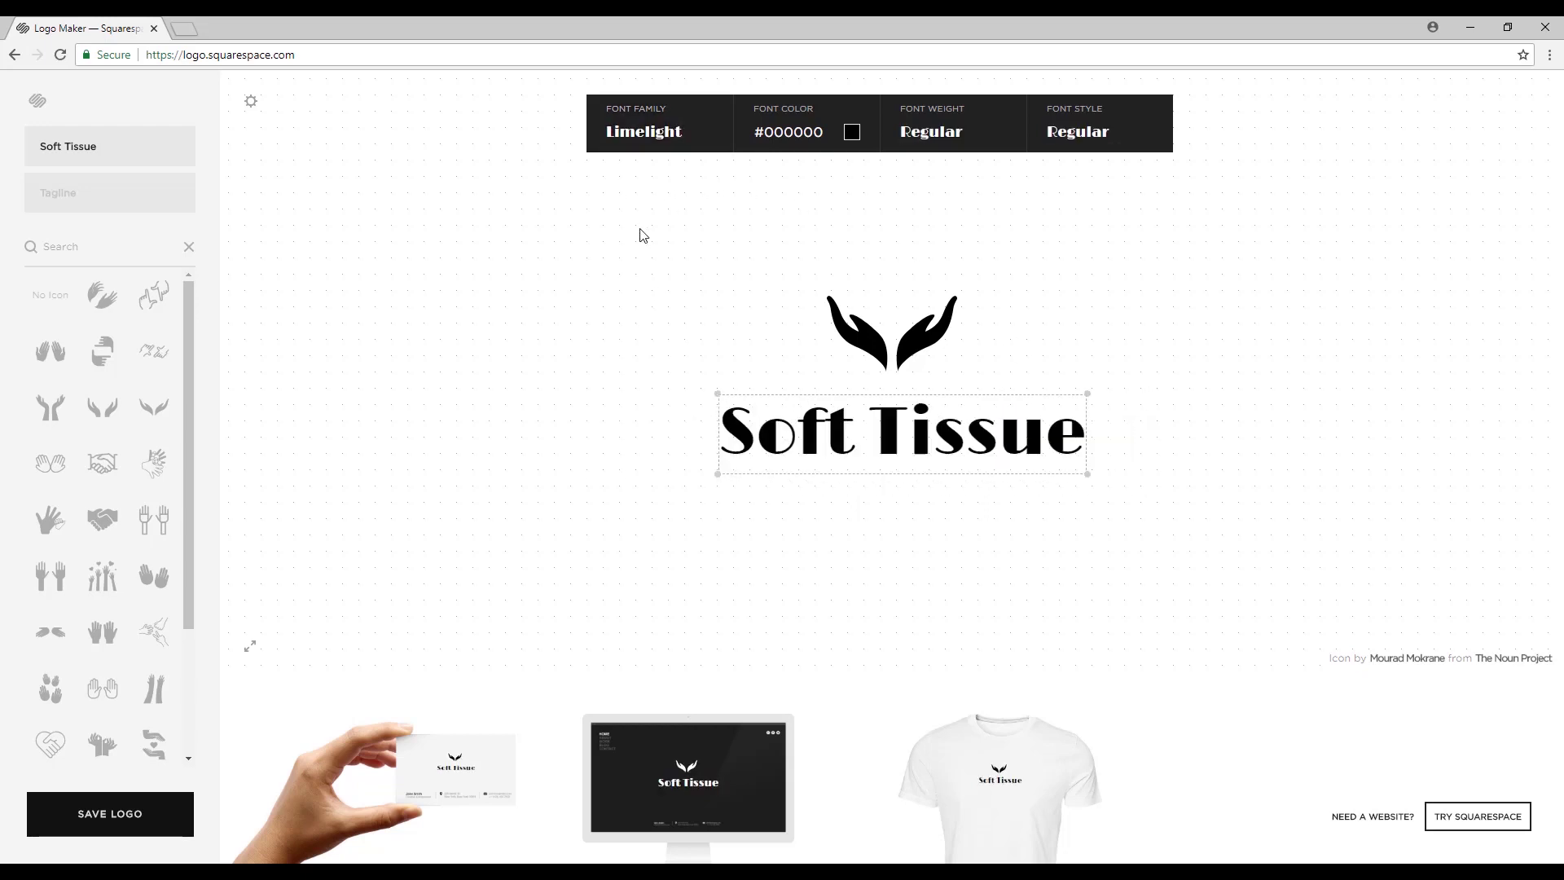
Toggle bold and italic off again, keeping the name regular and upright.
left_click(937, 144)
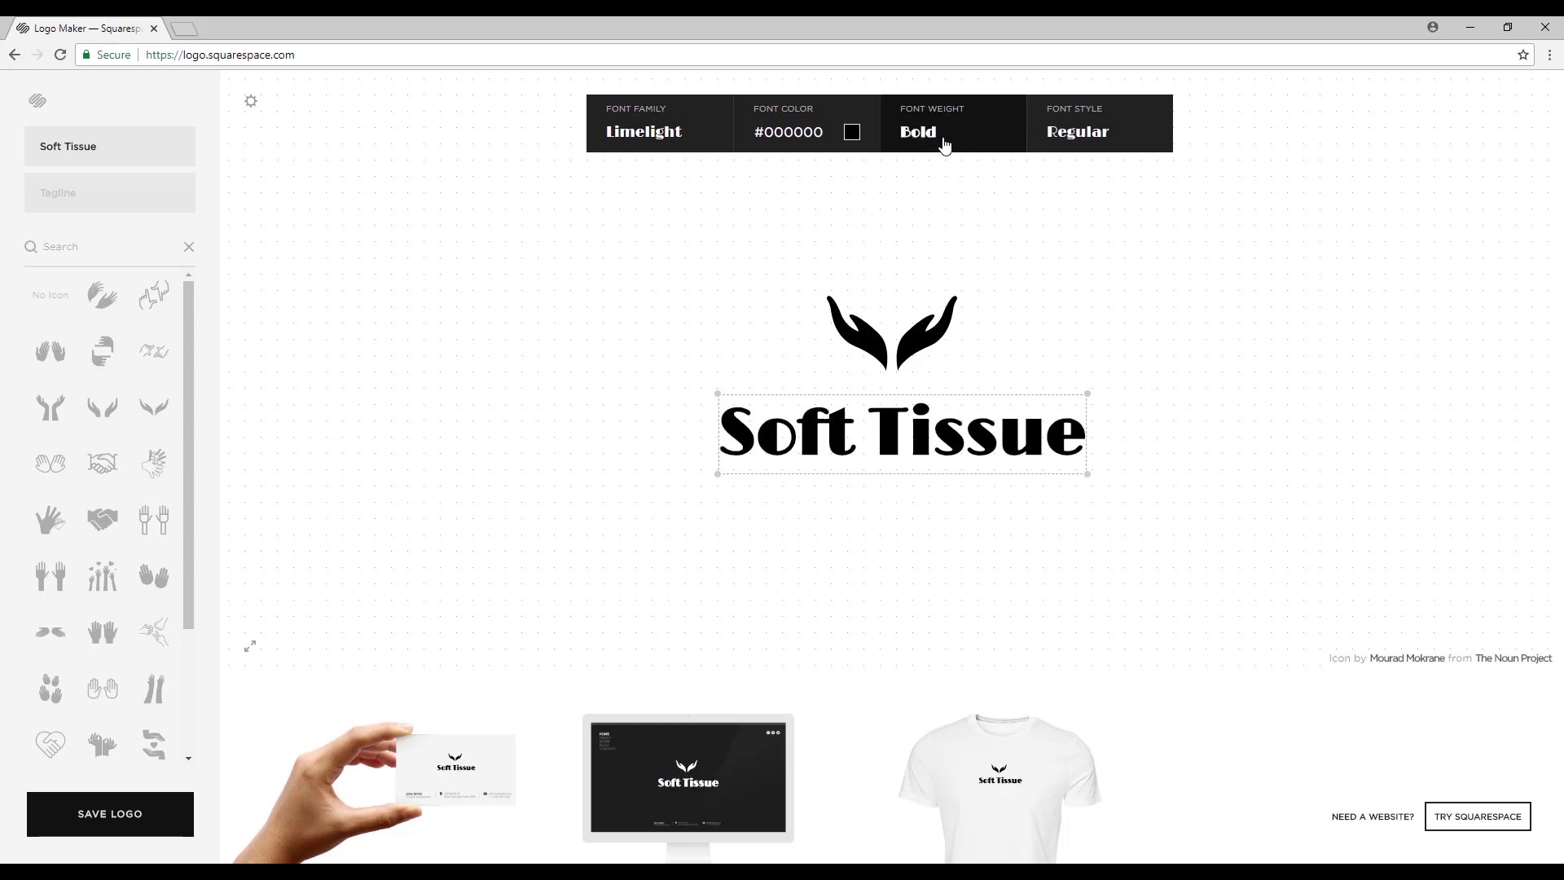
left_click(943, 144)
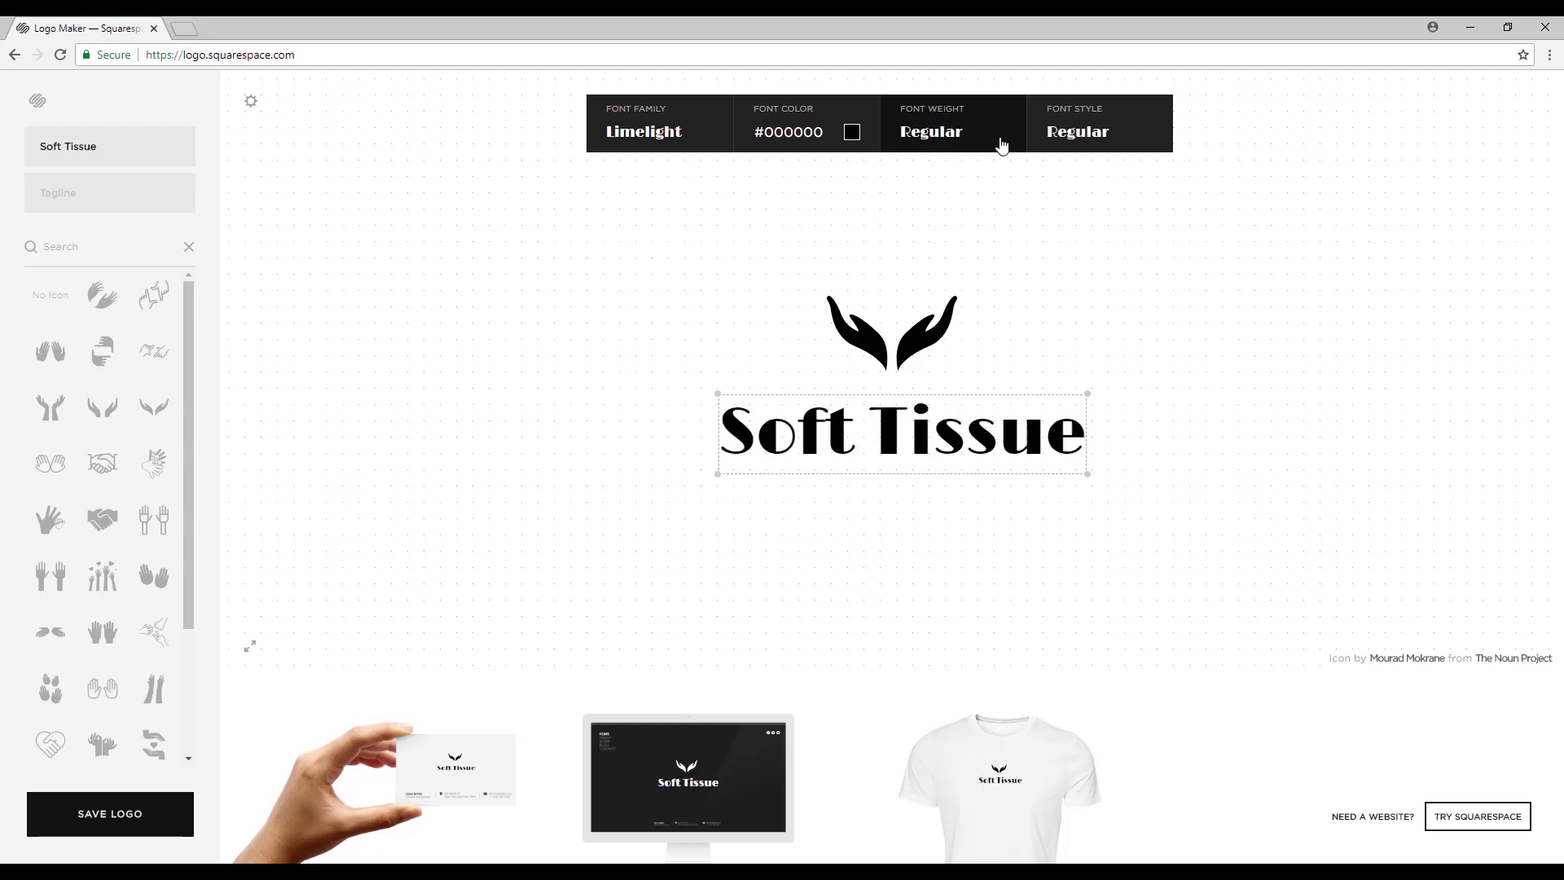
left_click(1098, 142)
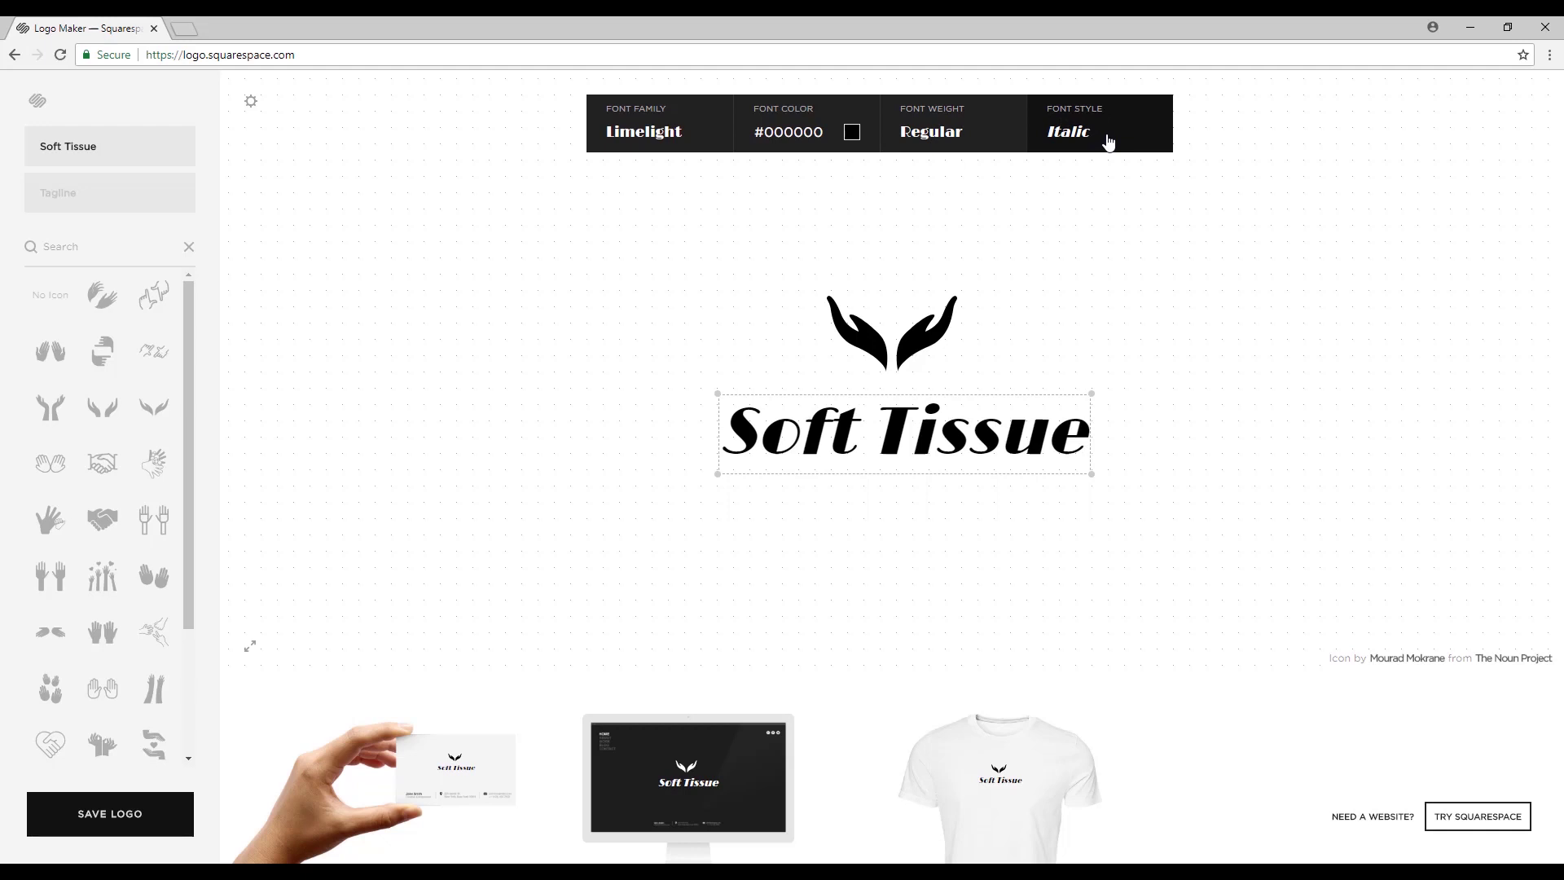
left_click(1109, 142)
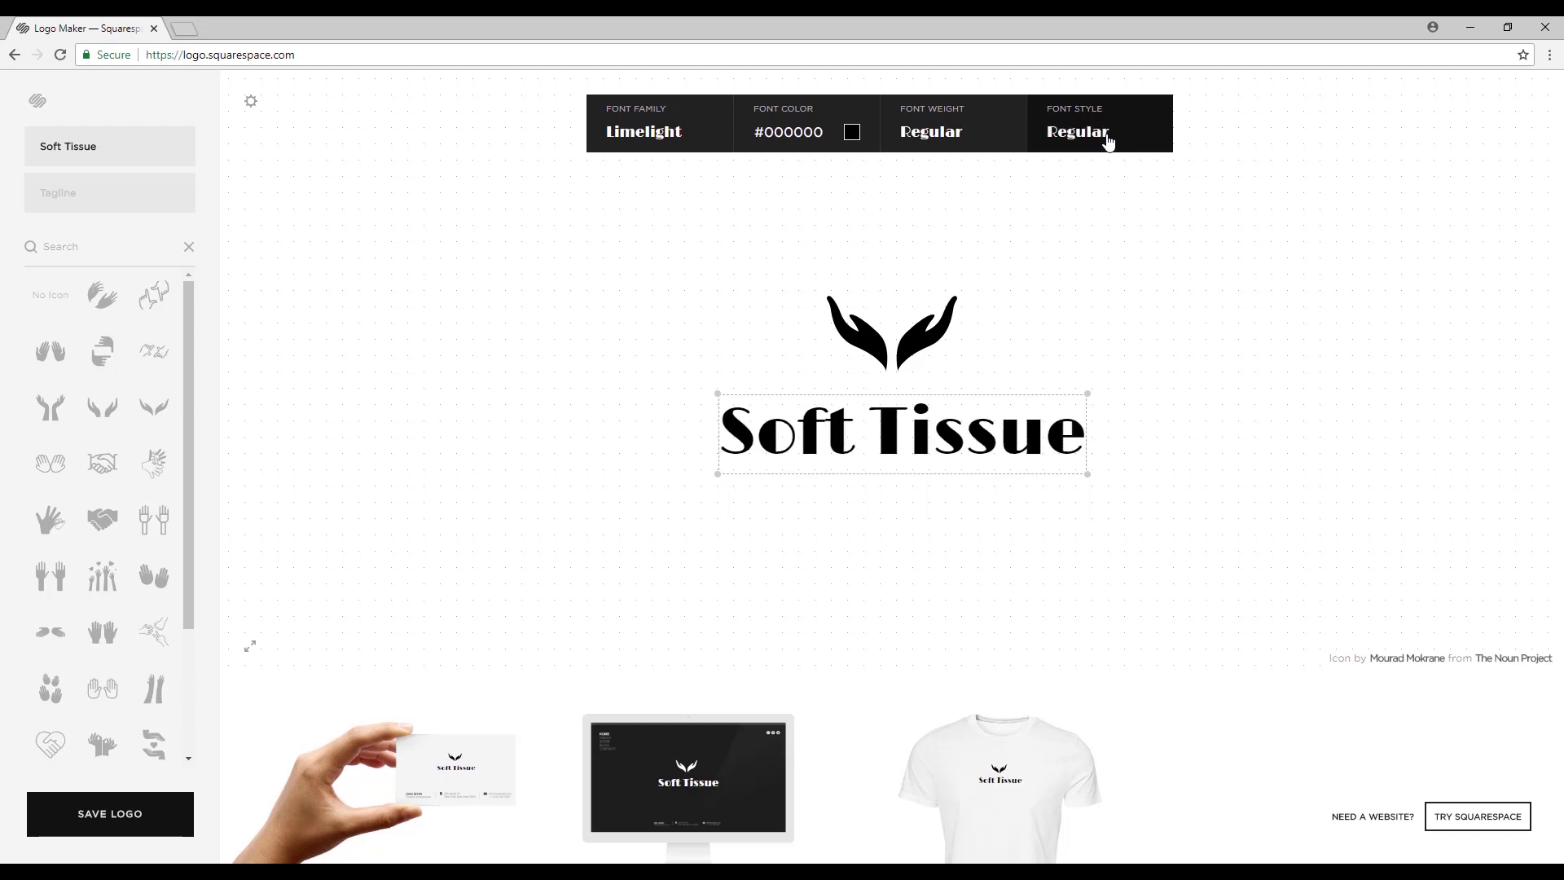
Colour the Soft Tissue name soft blue #4f8cff.
left_click(851, 132)
left_click(865, 218)
left_click(864, 242)
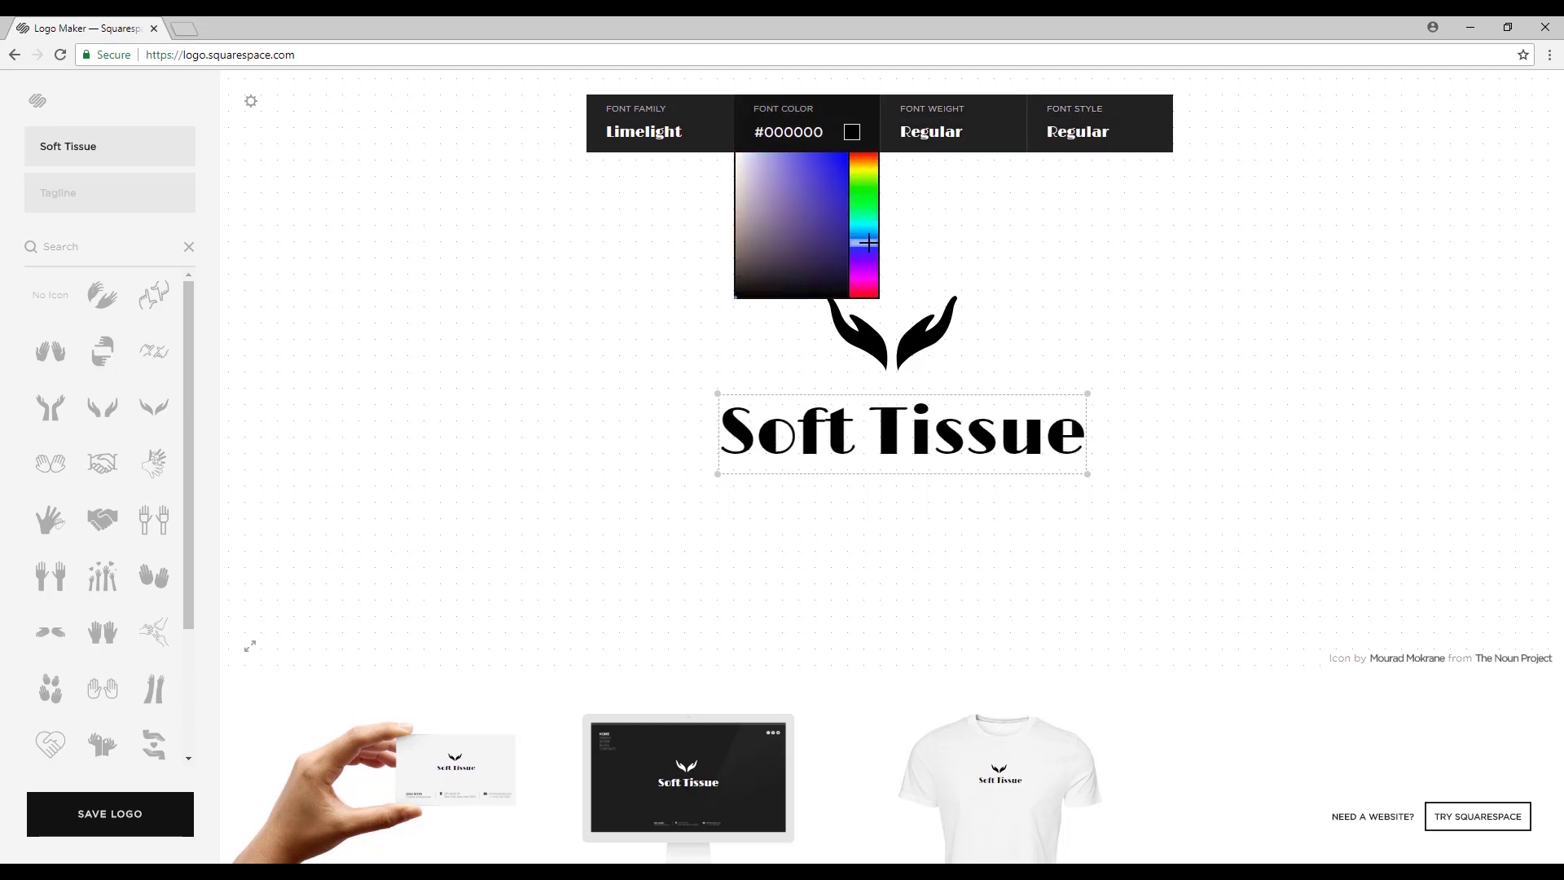
left_click_drag(798, 173, 754, 132)
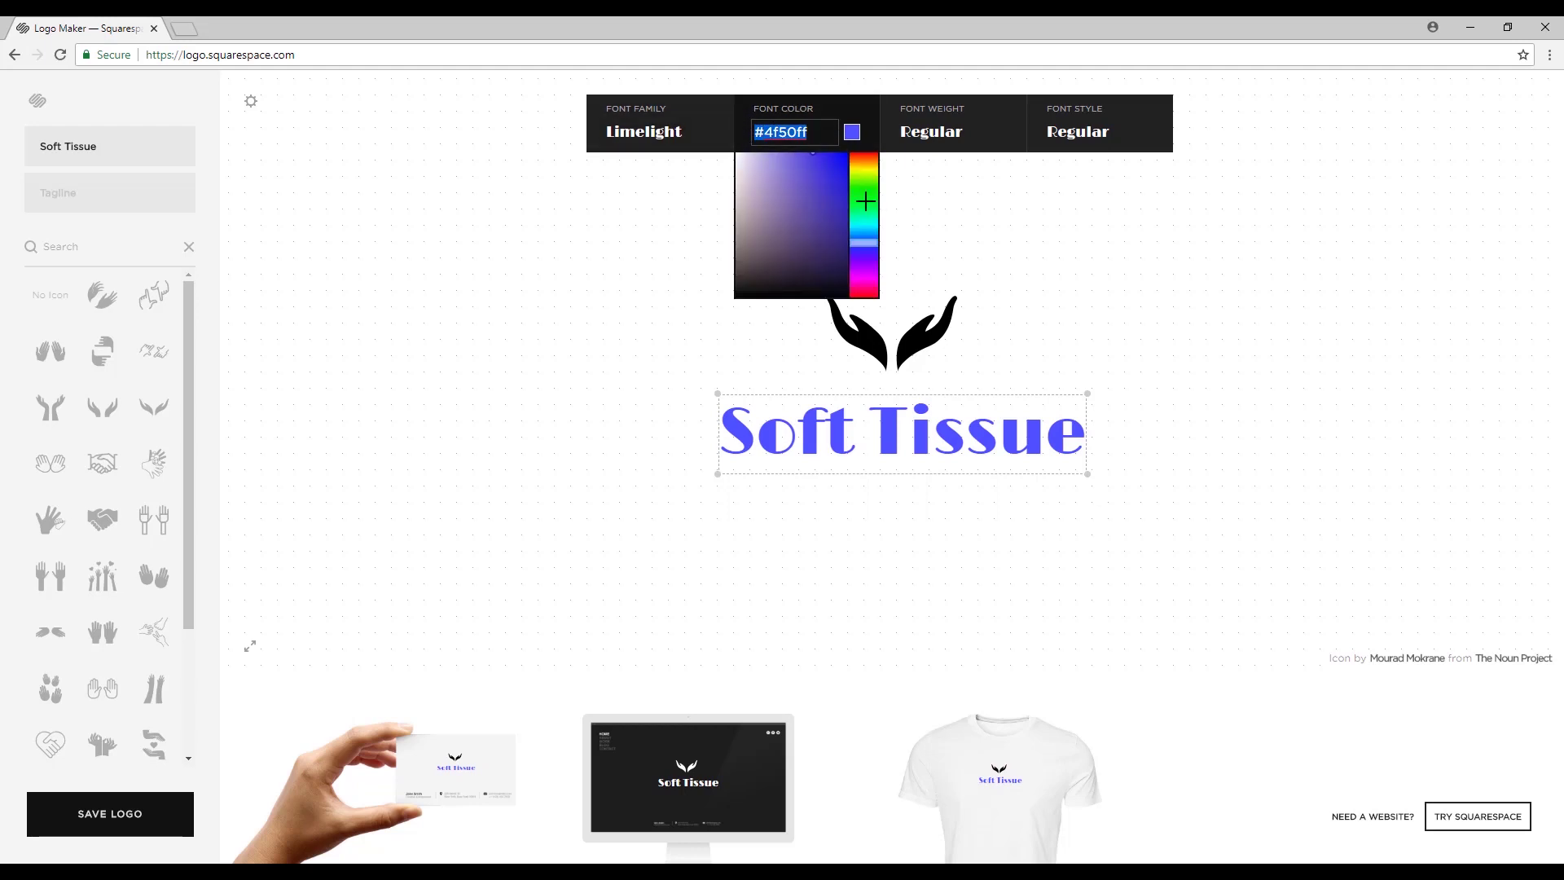
mouse_move(863, 242)
left_mouse_down()
mouse_move(863, 192)
mouse_move(868, 234)
left_mouse_up()
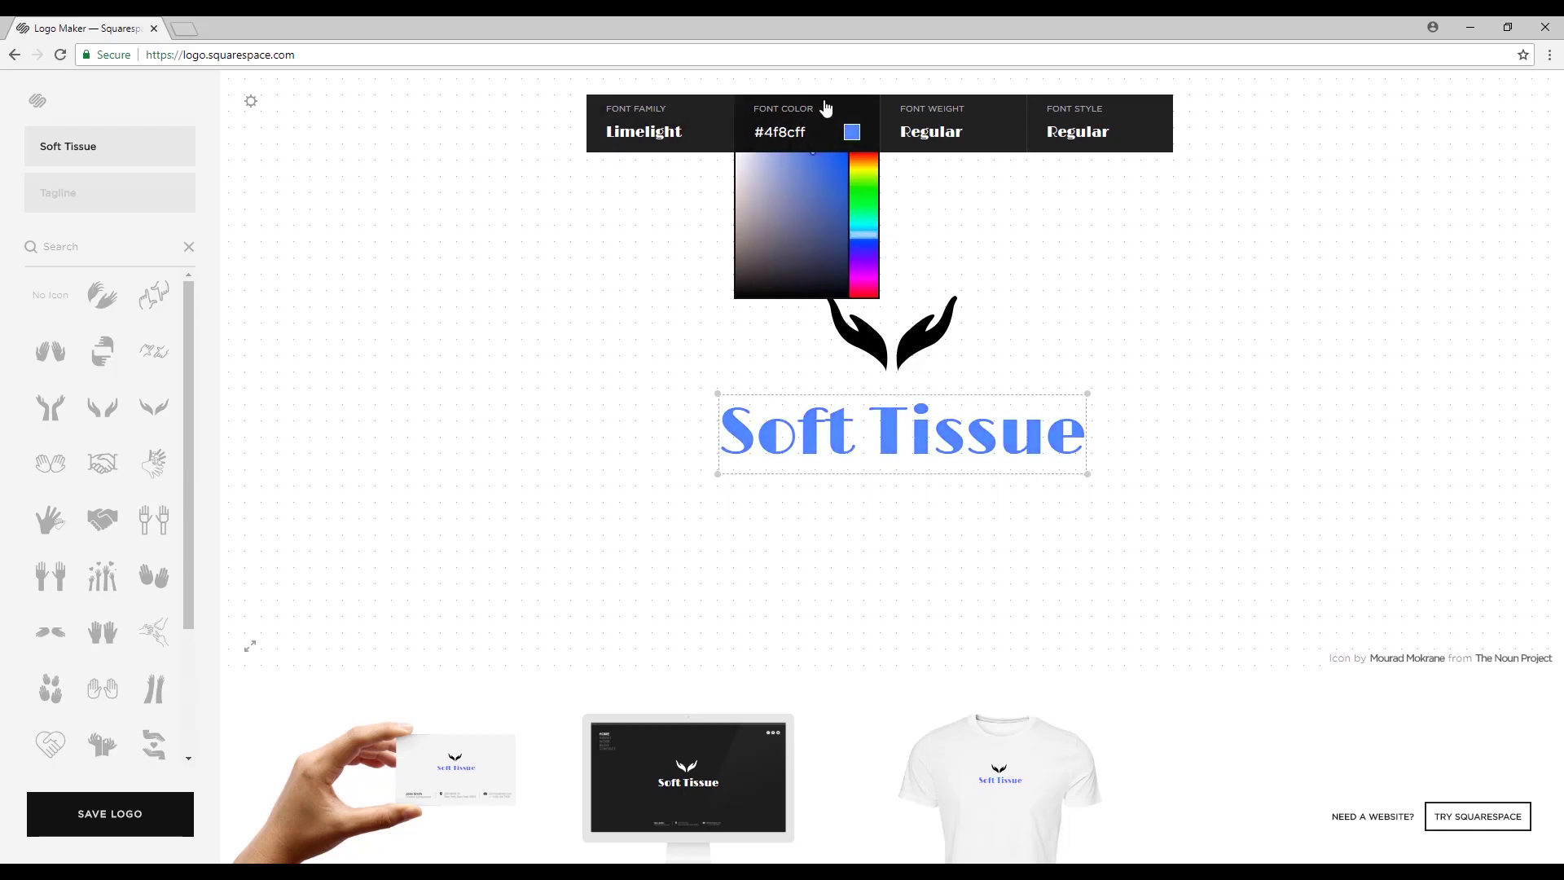
left_click(934, 333)
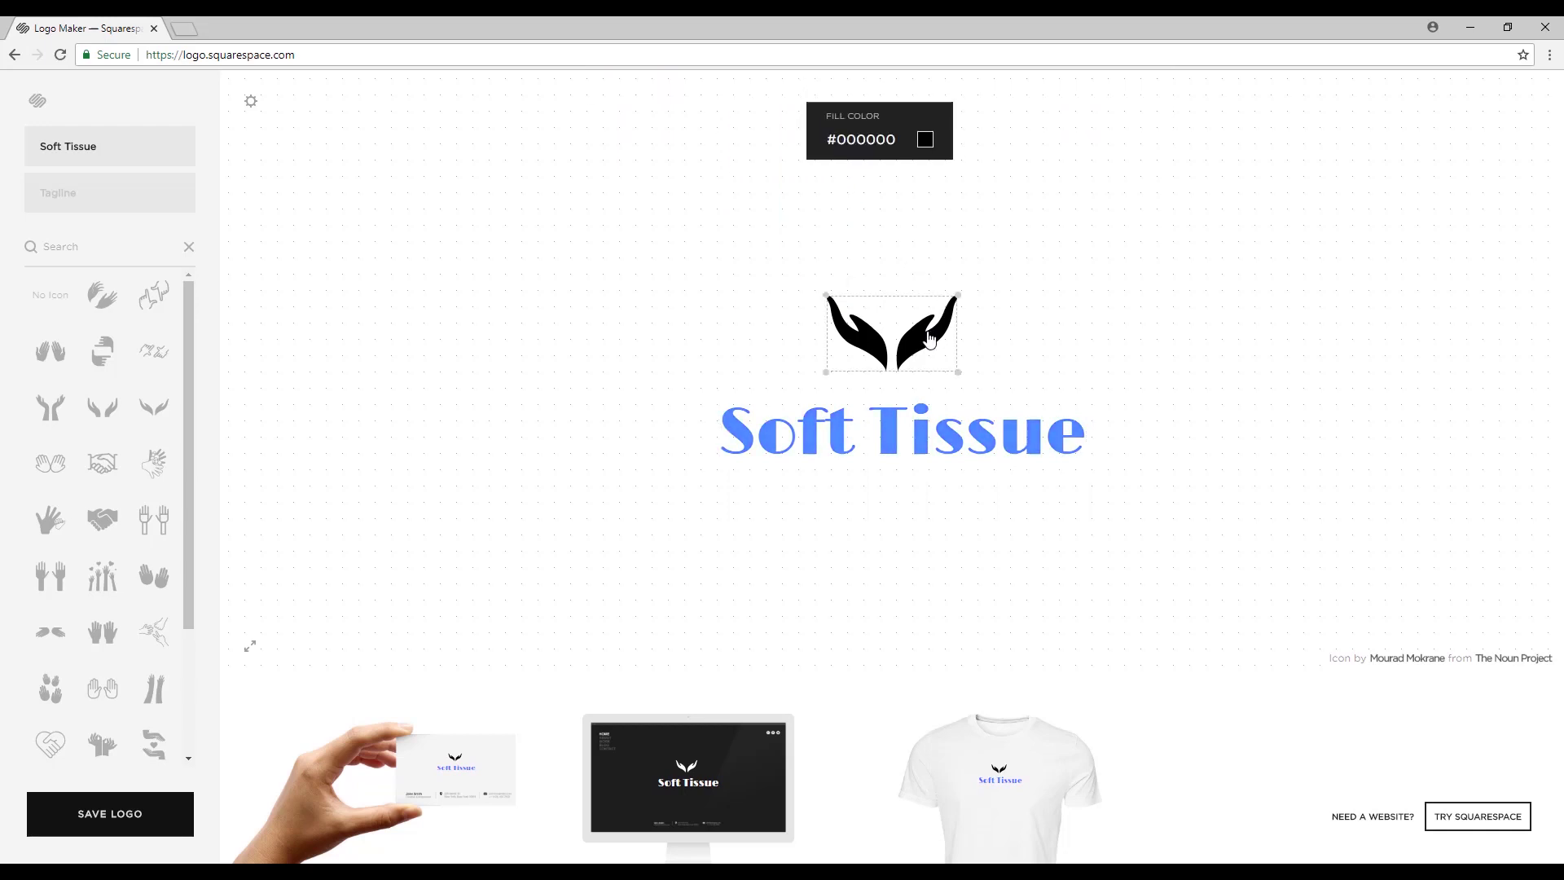
Try a red fill colour on the hands icon.
left_click(921, 136)
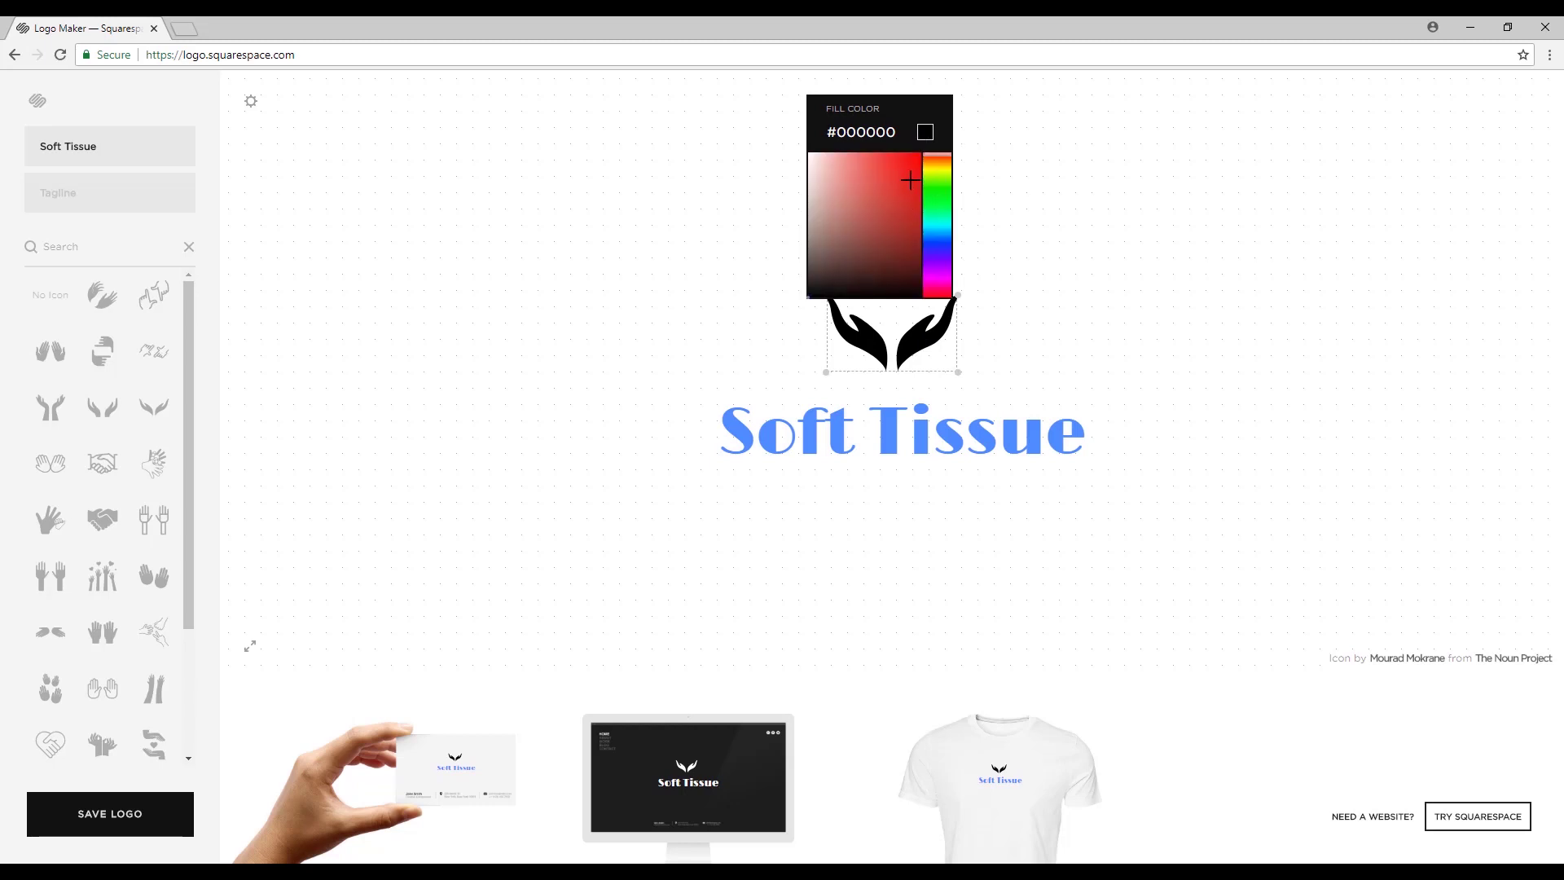
left_click_drag(911, 179, 890, 188)
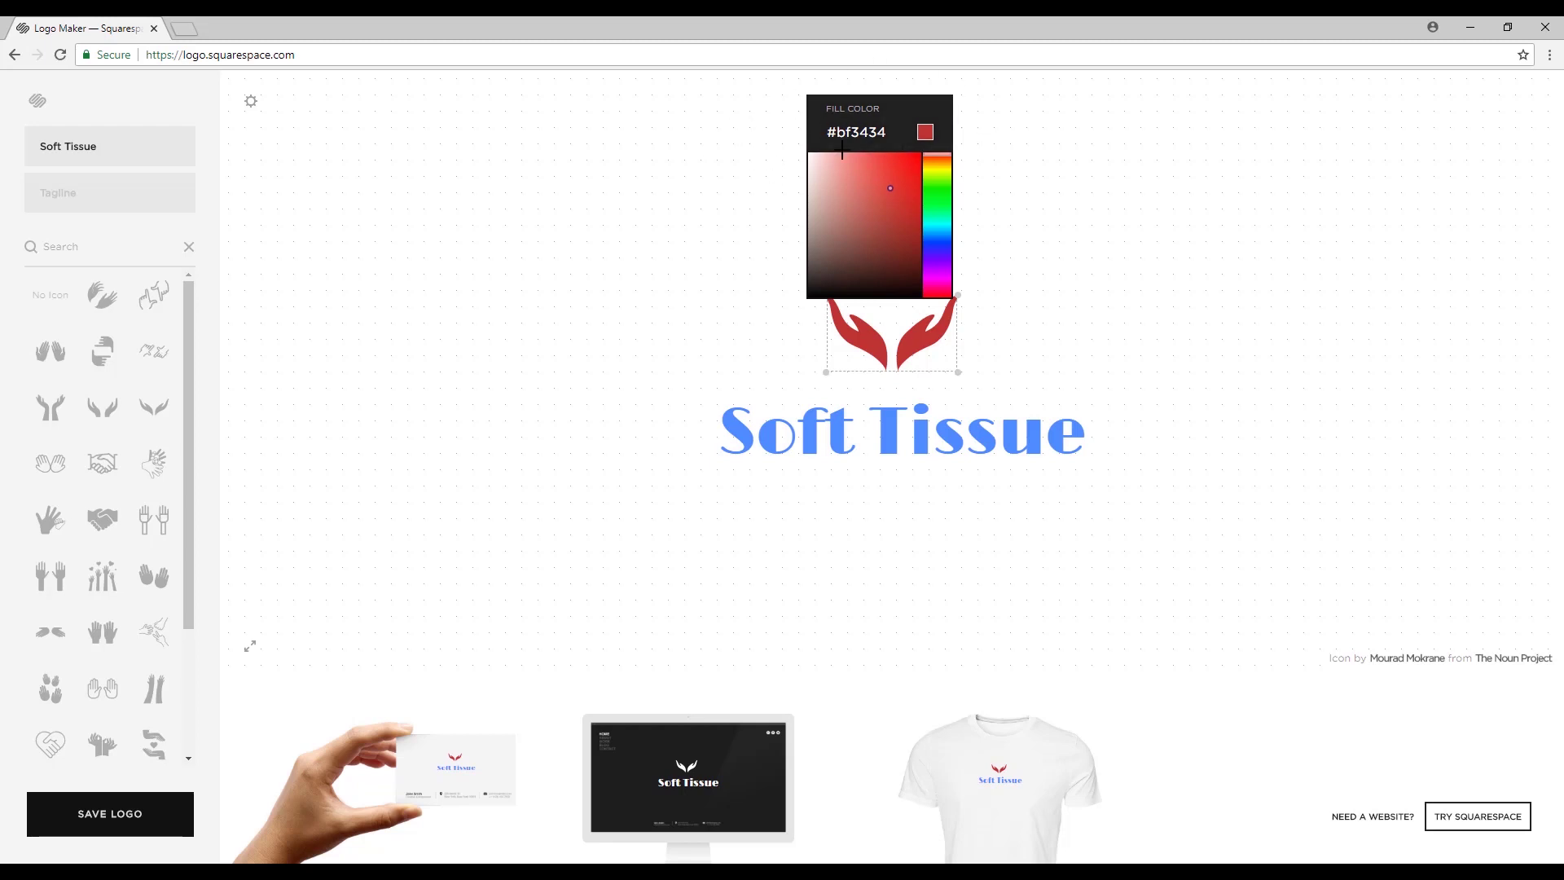
left_click(1030, 134)
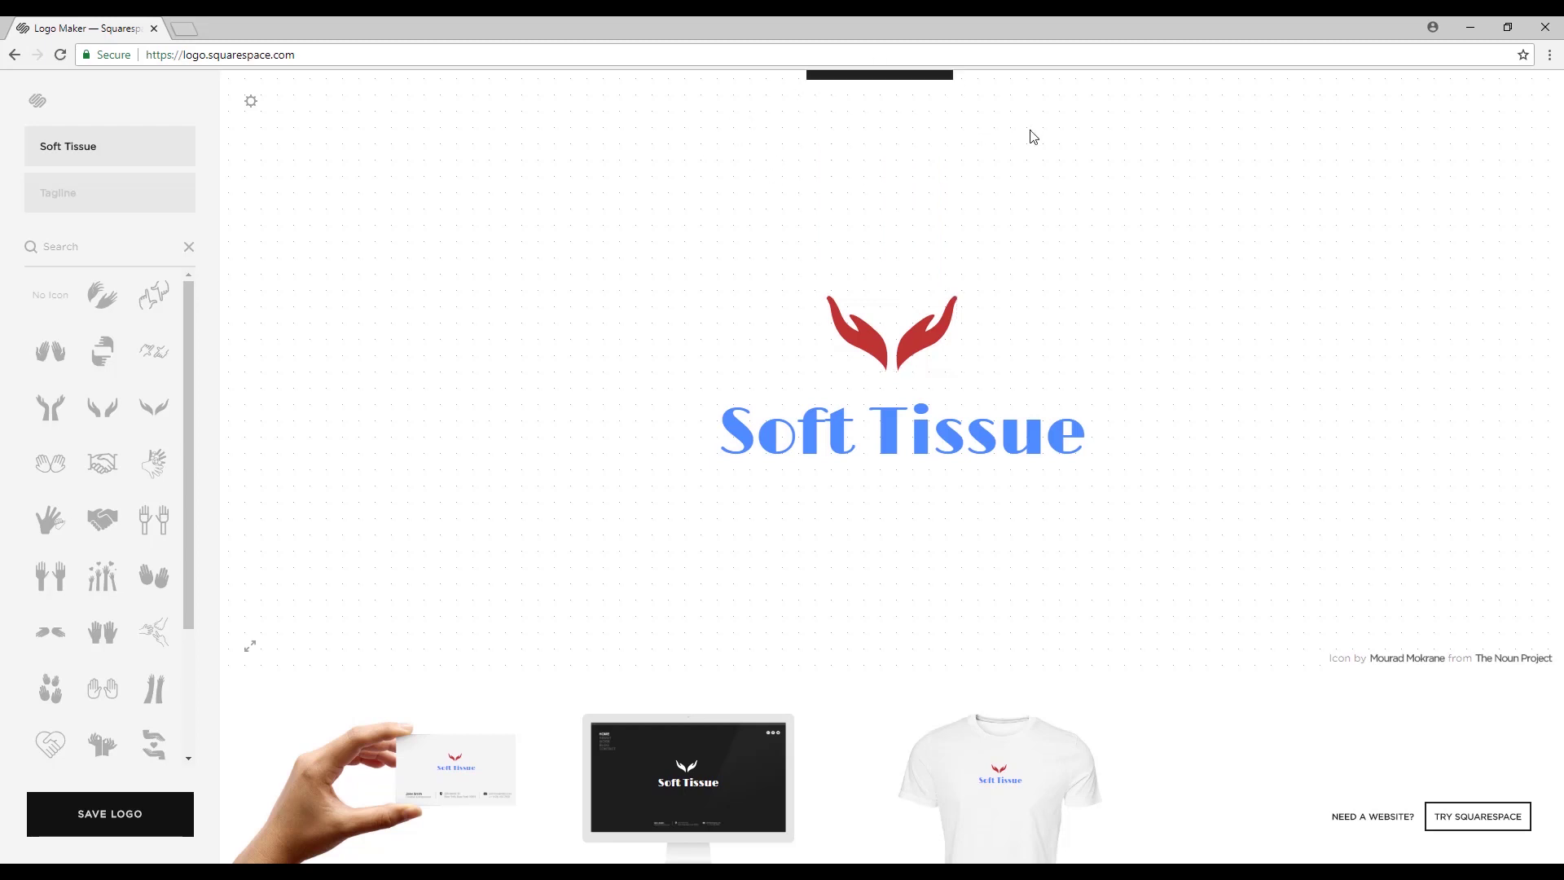
Make the name pink #f9b1d4 in a script font and fill the hands icon mint green.
left_click(927, 442)
left_click(848, 136)
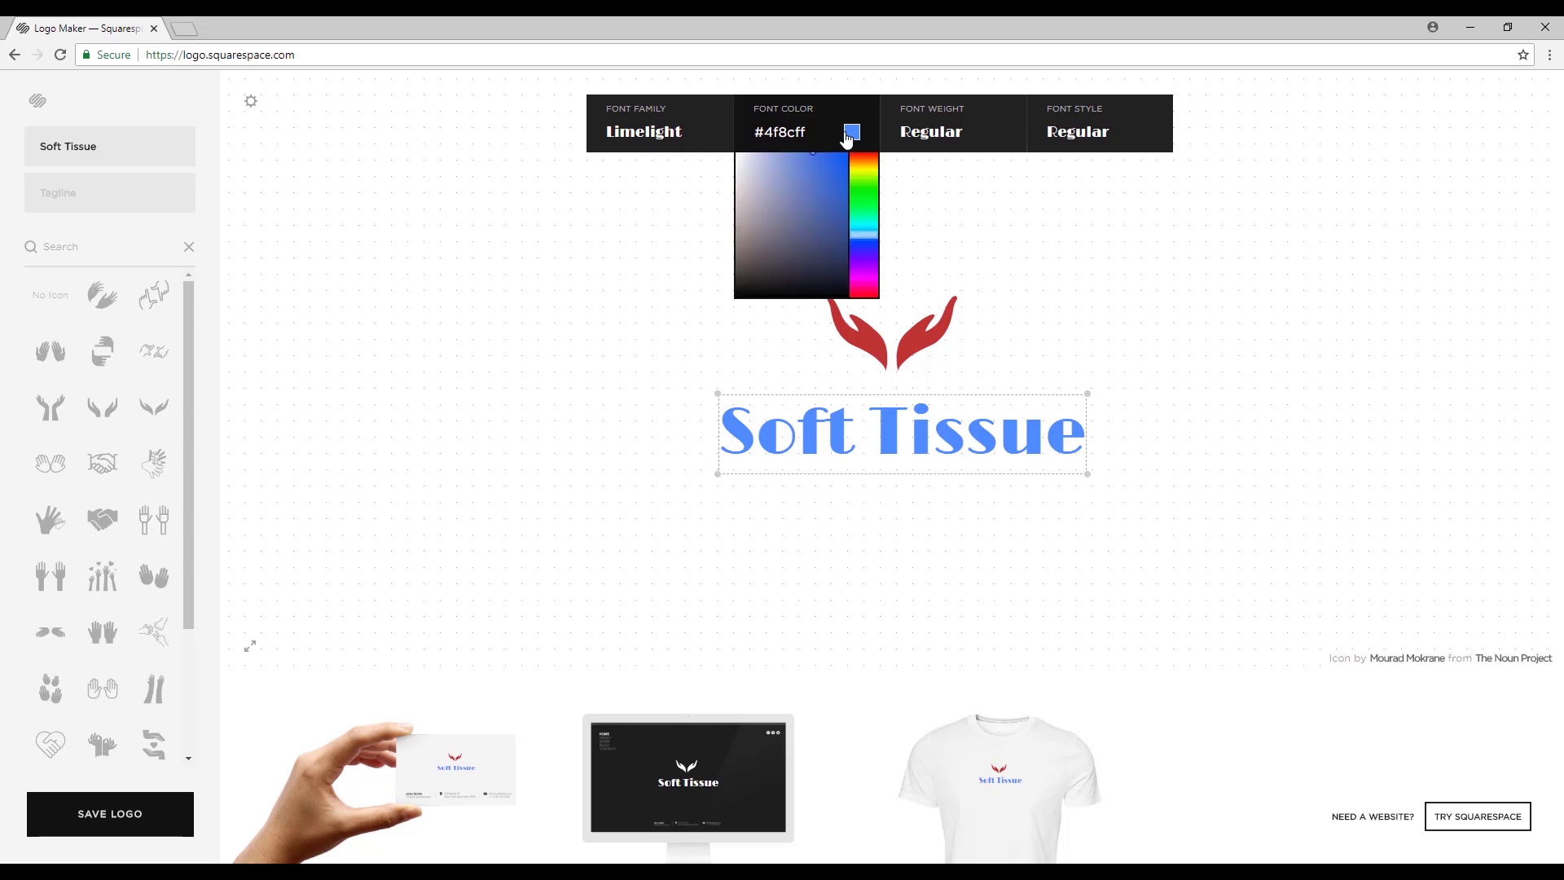
left_click_drag(868, 235, 886, 274)
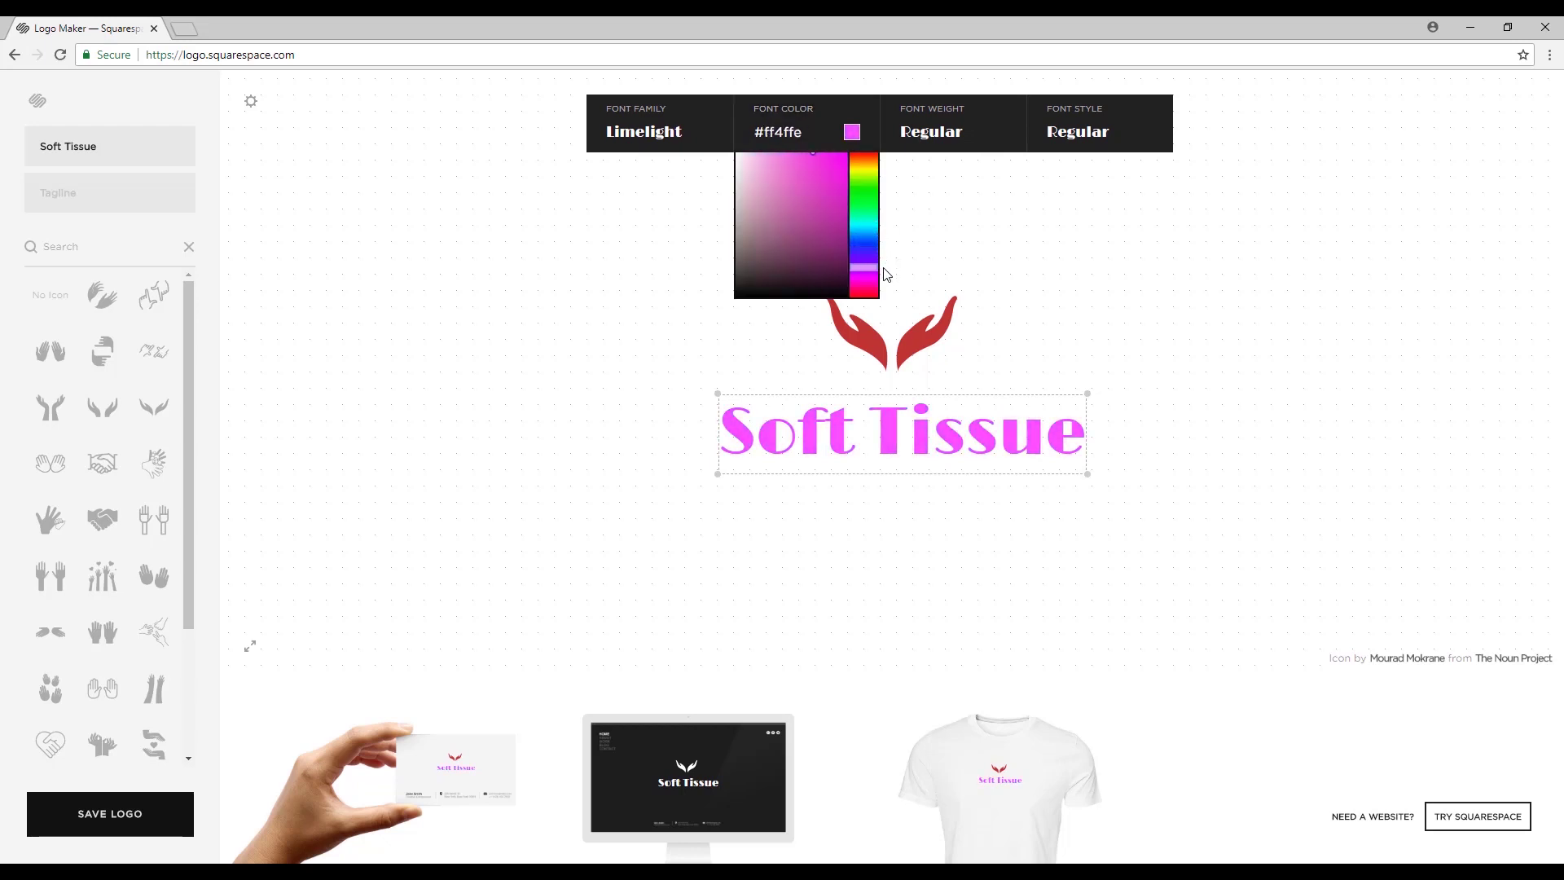
left_click(1045, 185)
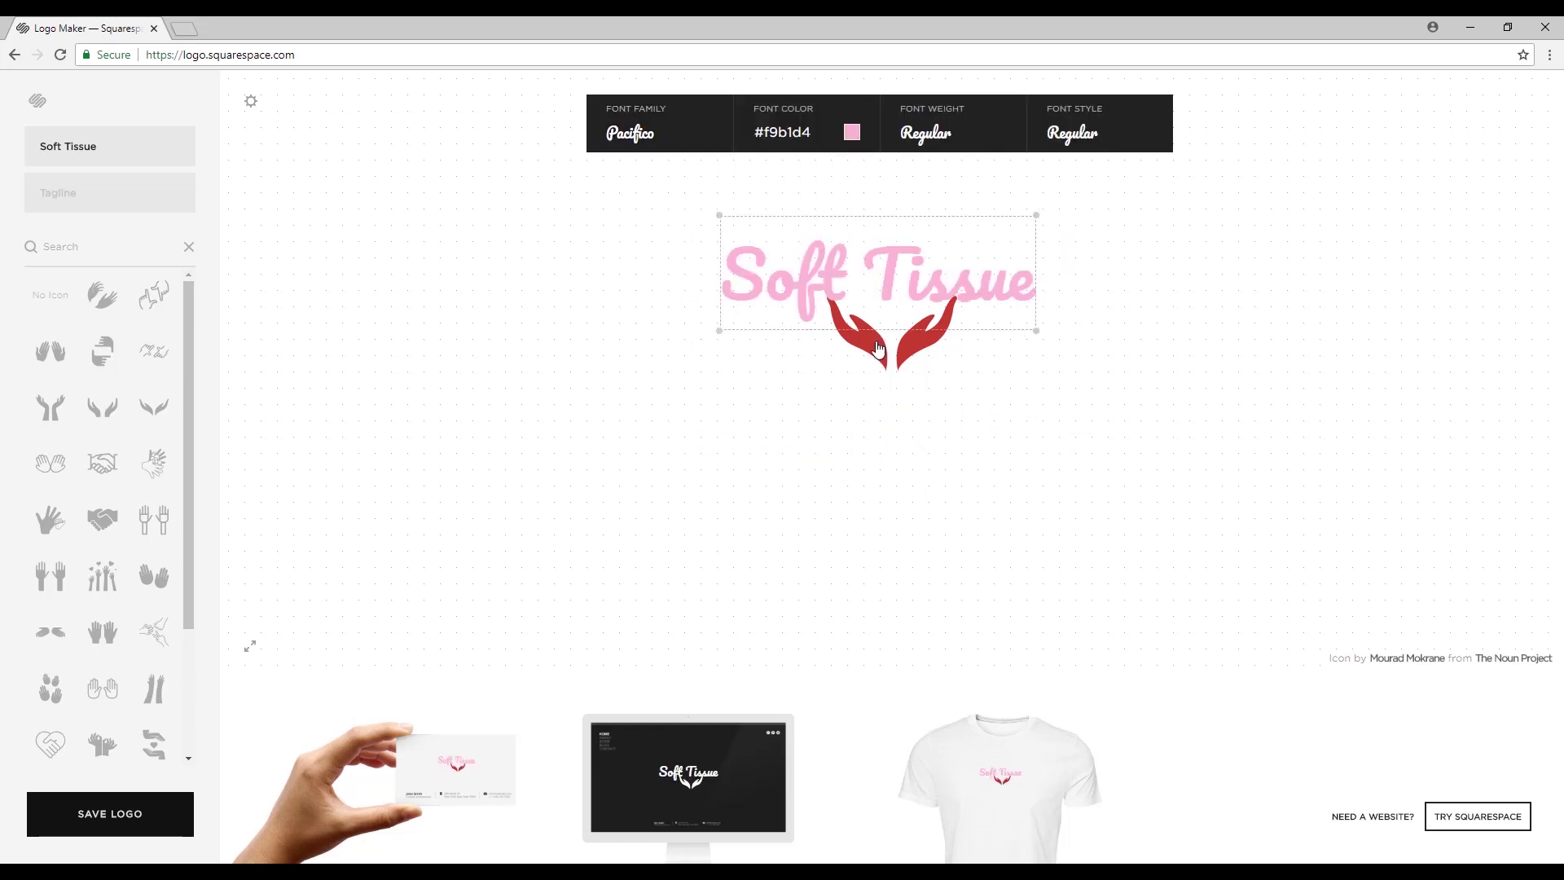
left_click(848, 454)
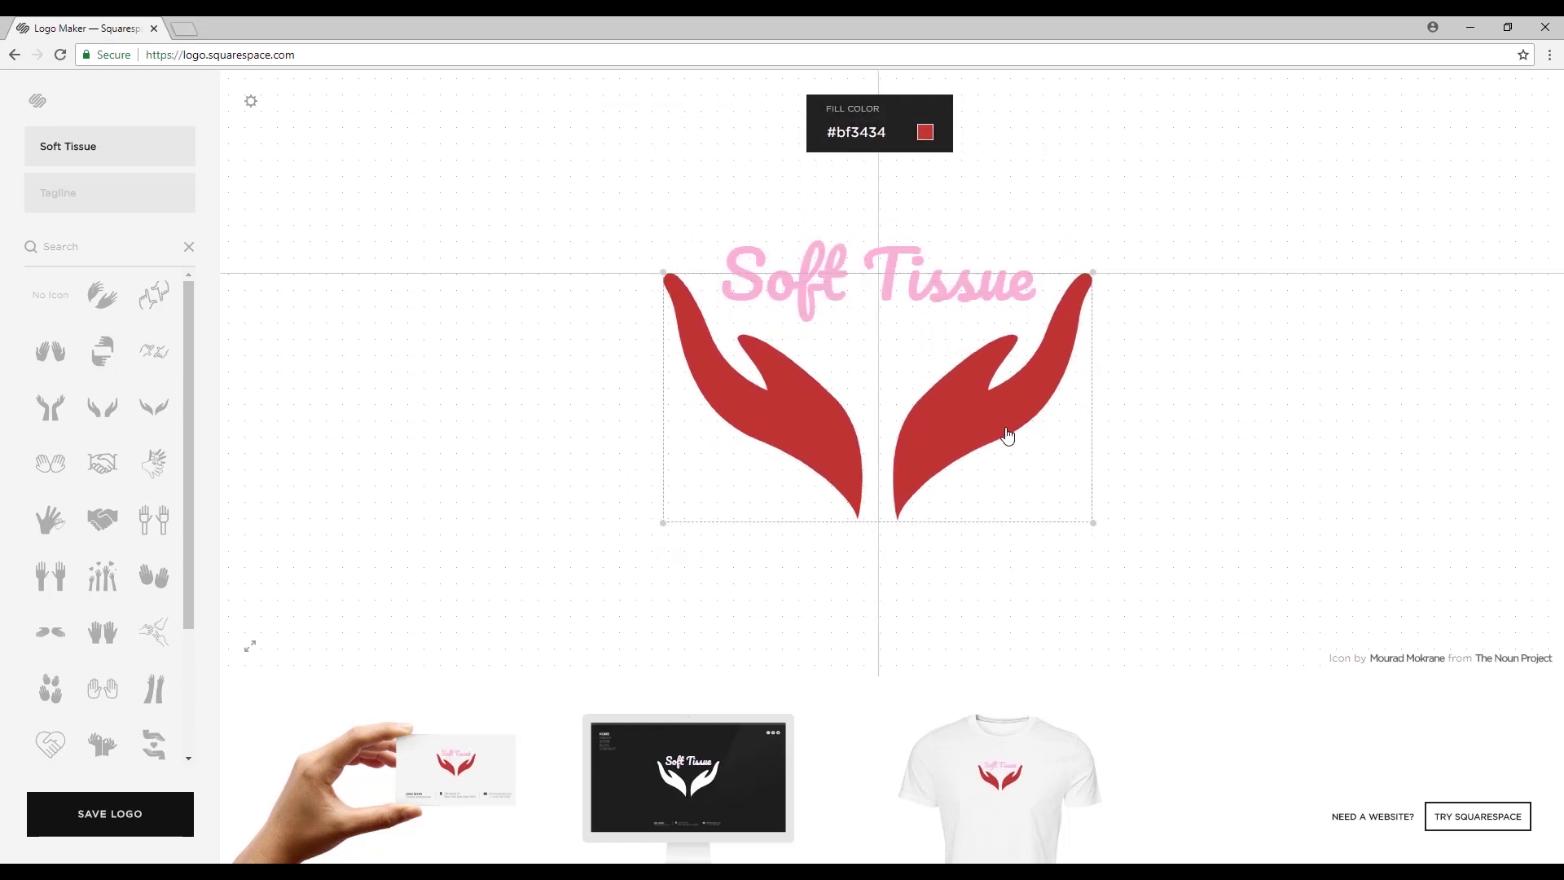
left_click(925, 132)
left_click(1291, 440)
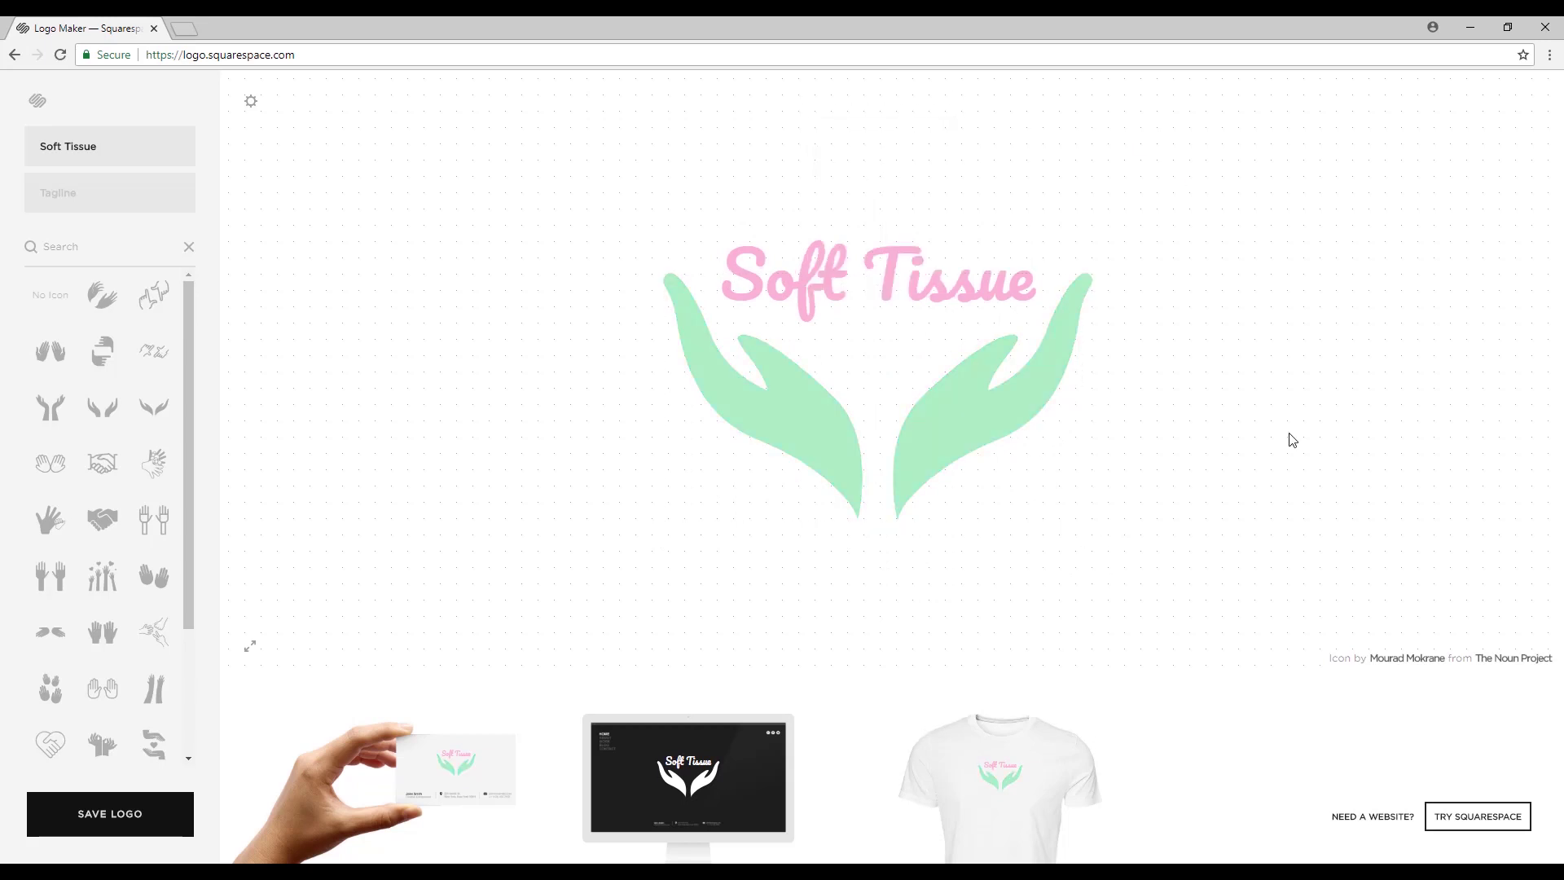
Add the tagline 'Creating wellbeing' in Pacifico, in the same pink as the name.
left_click(108, 192)
type("Creating wellbeing")
left_click(646, 132)
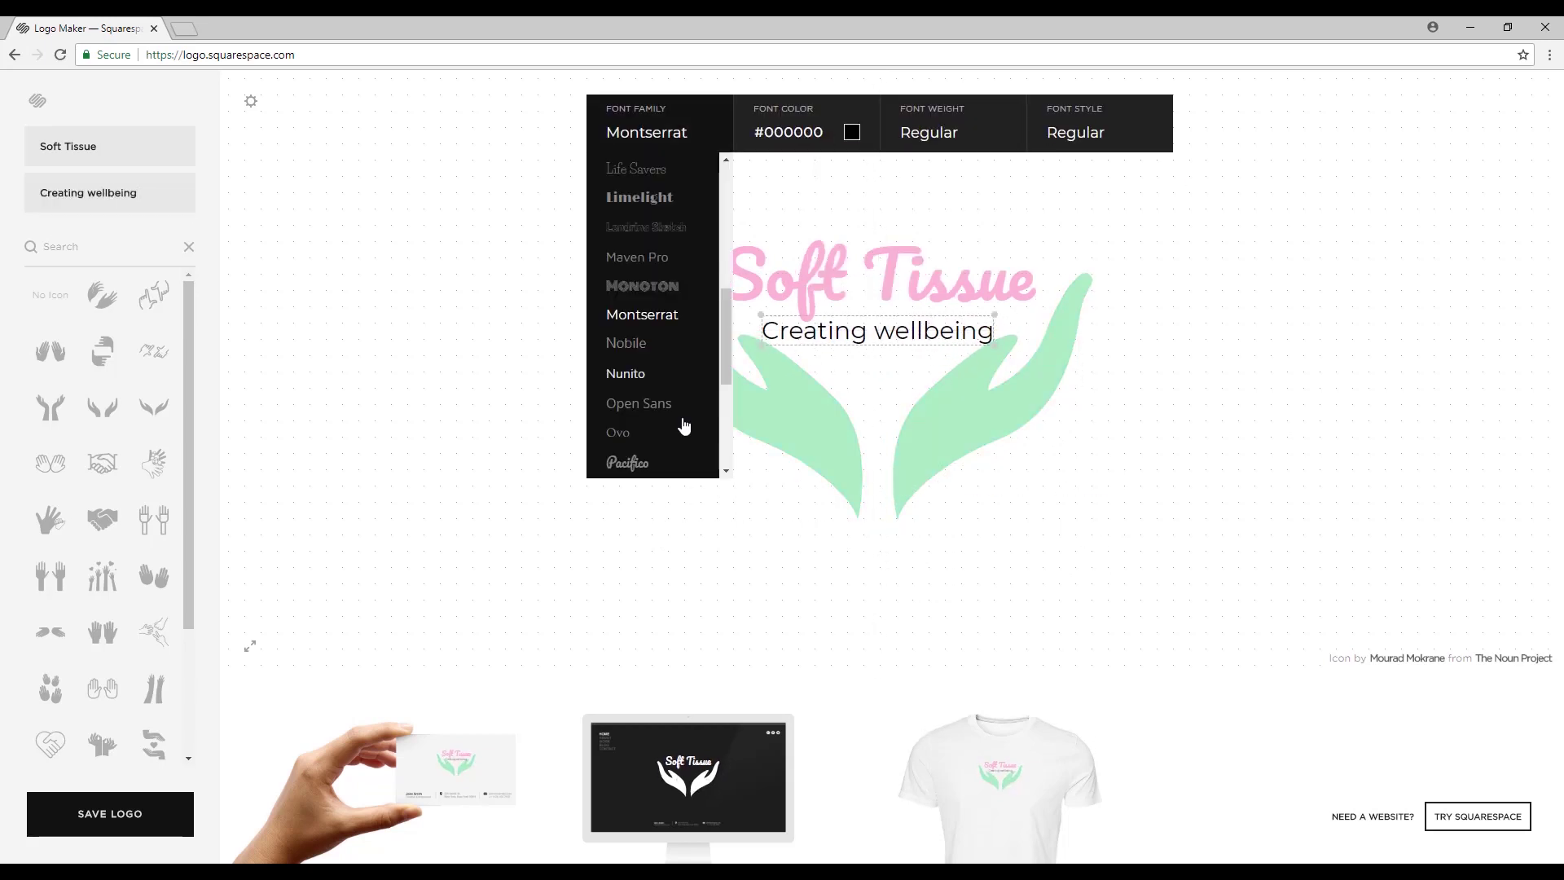
left_click(643, 462)
left_click(756, 316)
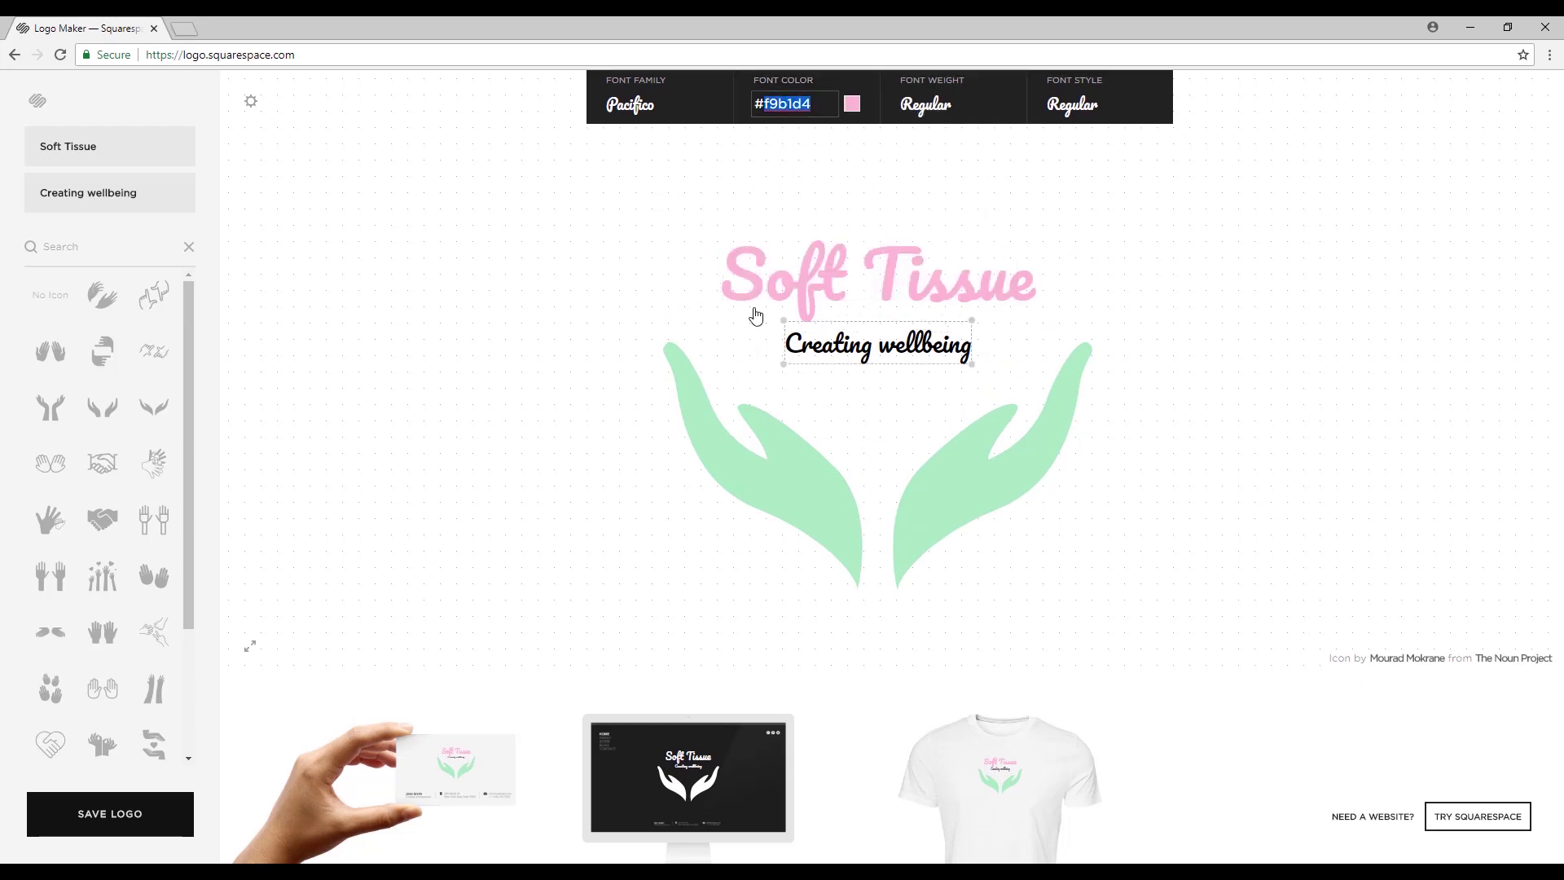
key("Return")
Open the full-screen T-shirt mockup preview of the logo.
left_click(961, 453)
left_click(1179, 312)
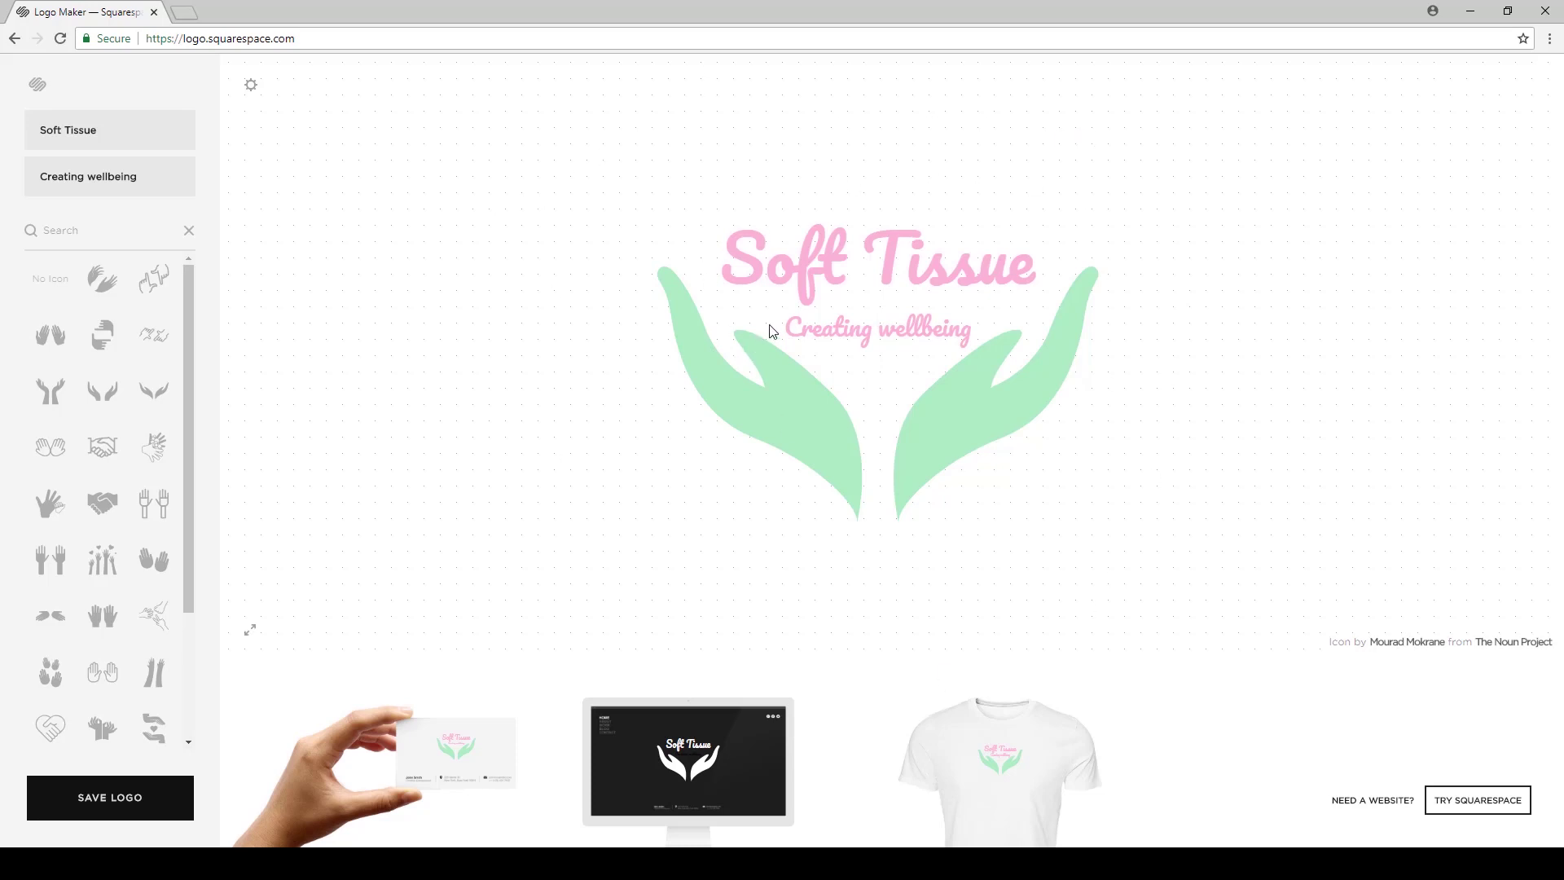
left_click(998, 750)
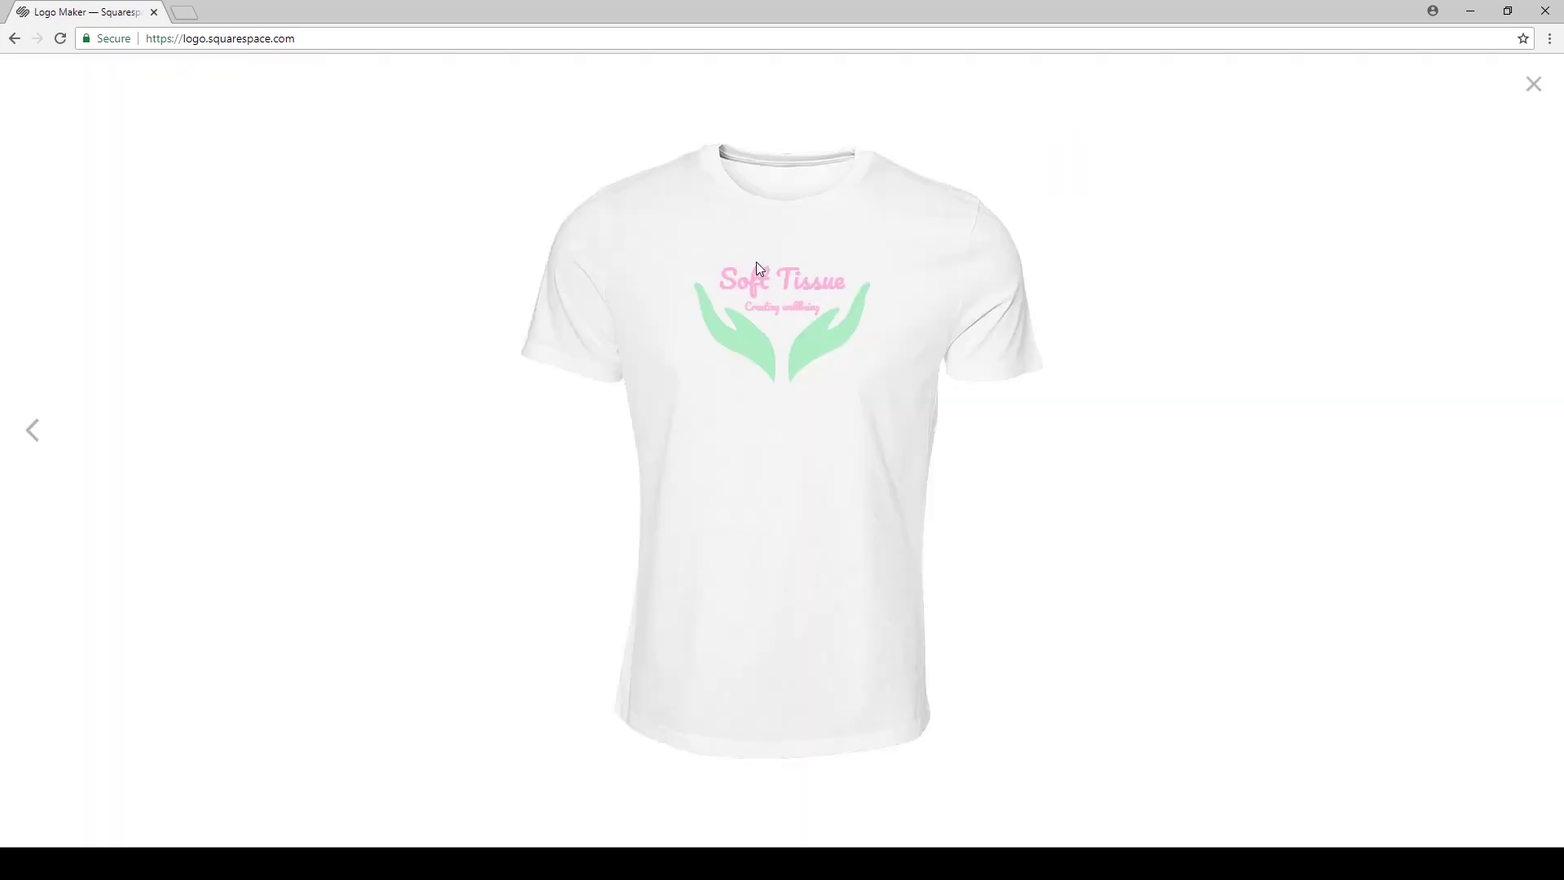
Review the business card and website mockups, then bring up the logo's download options.
left_click(1533, 84)
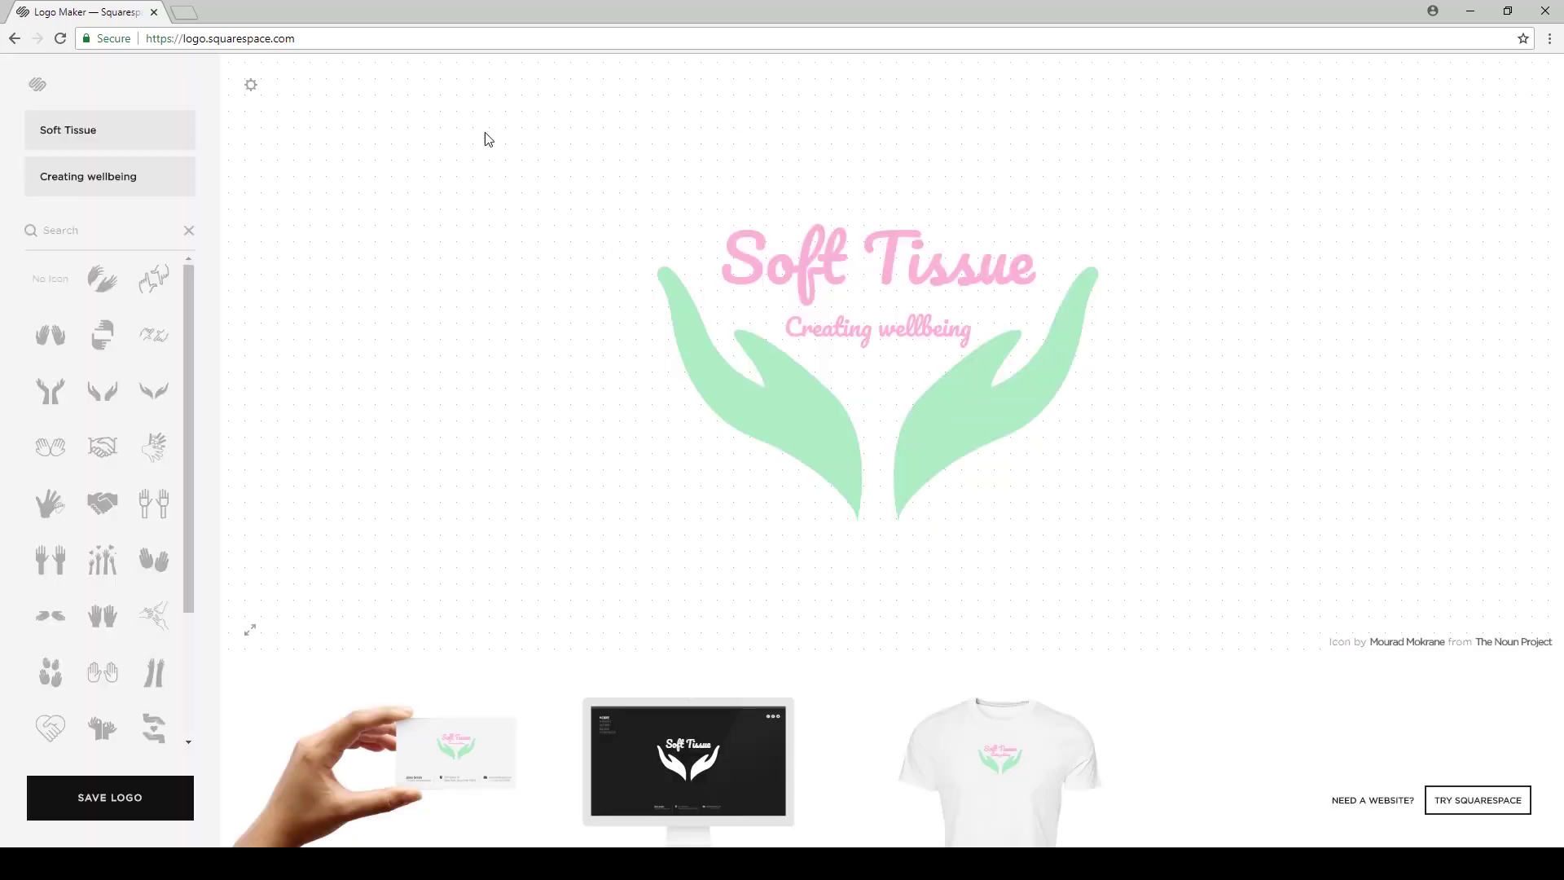
left_click(456, 748)
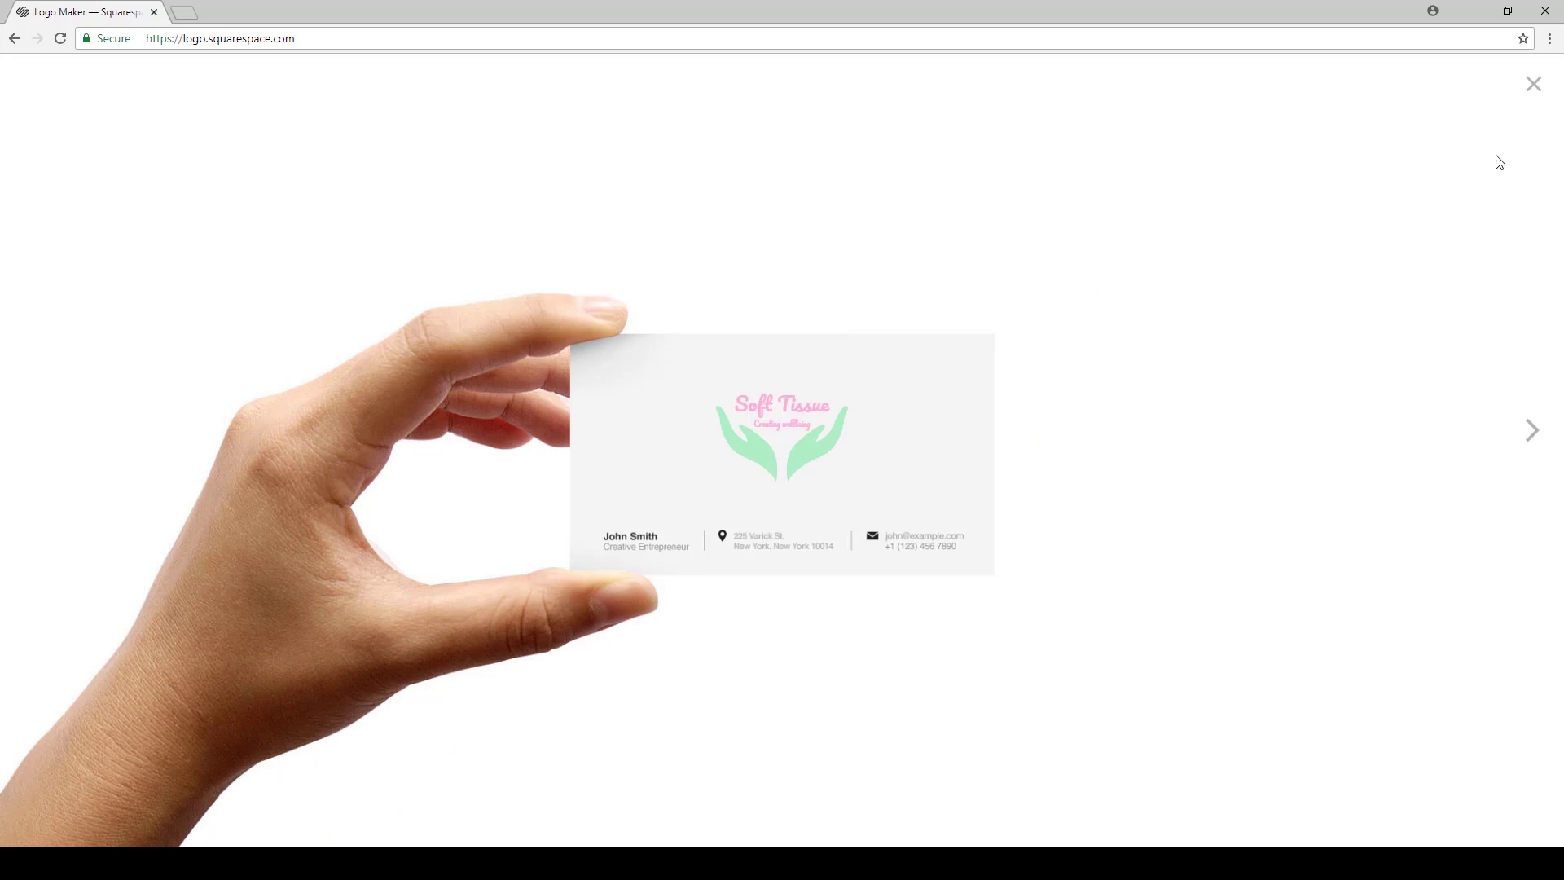
left_click(1534, 83)
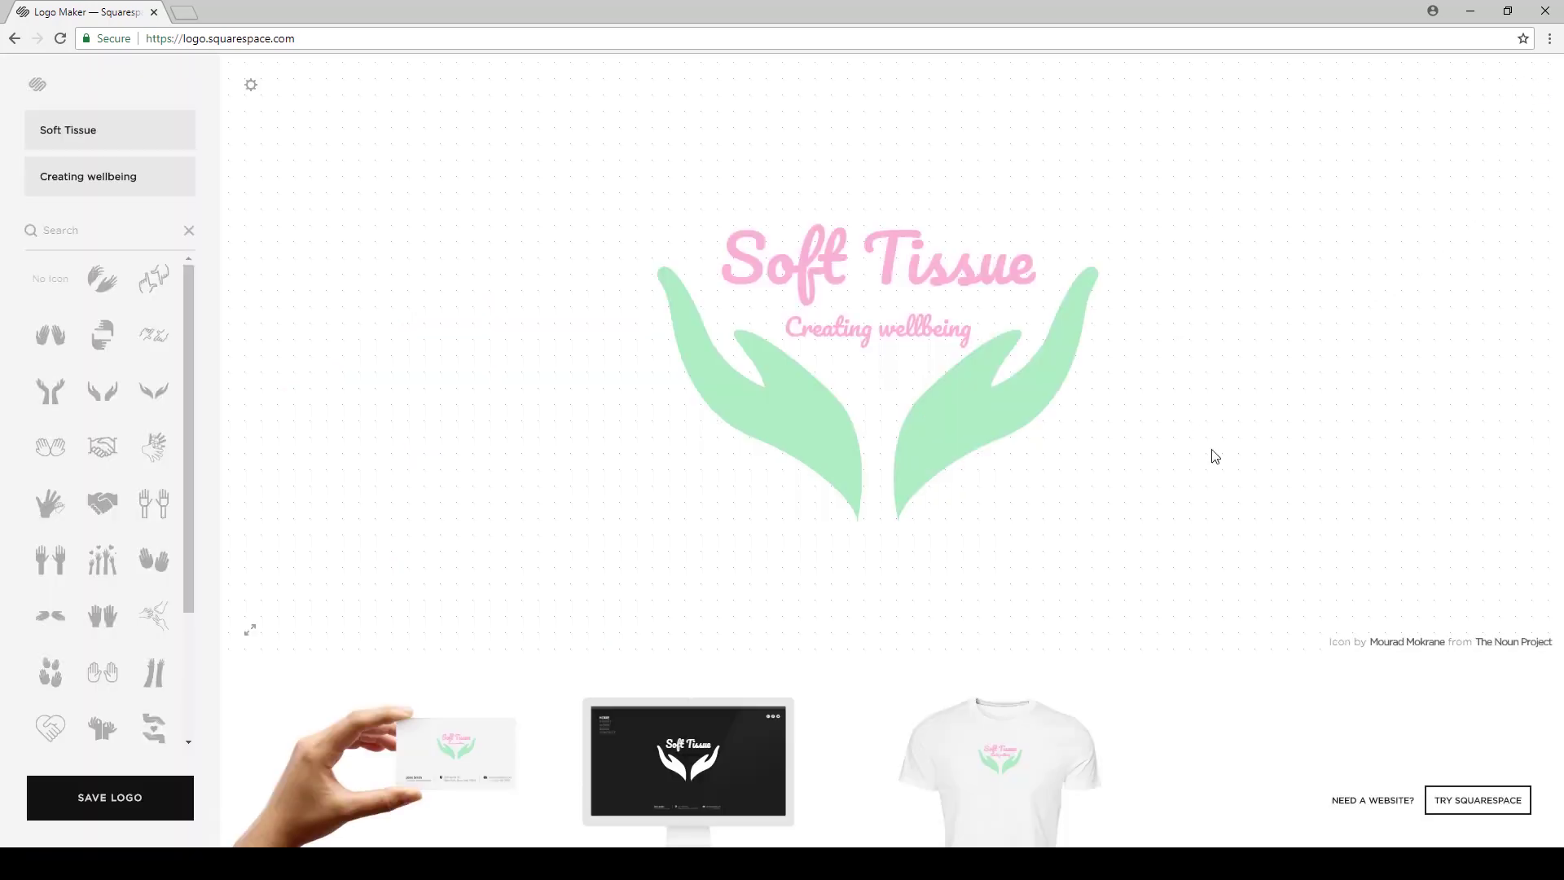
left_click(688, 754)
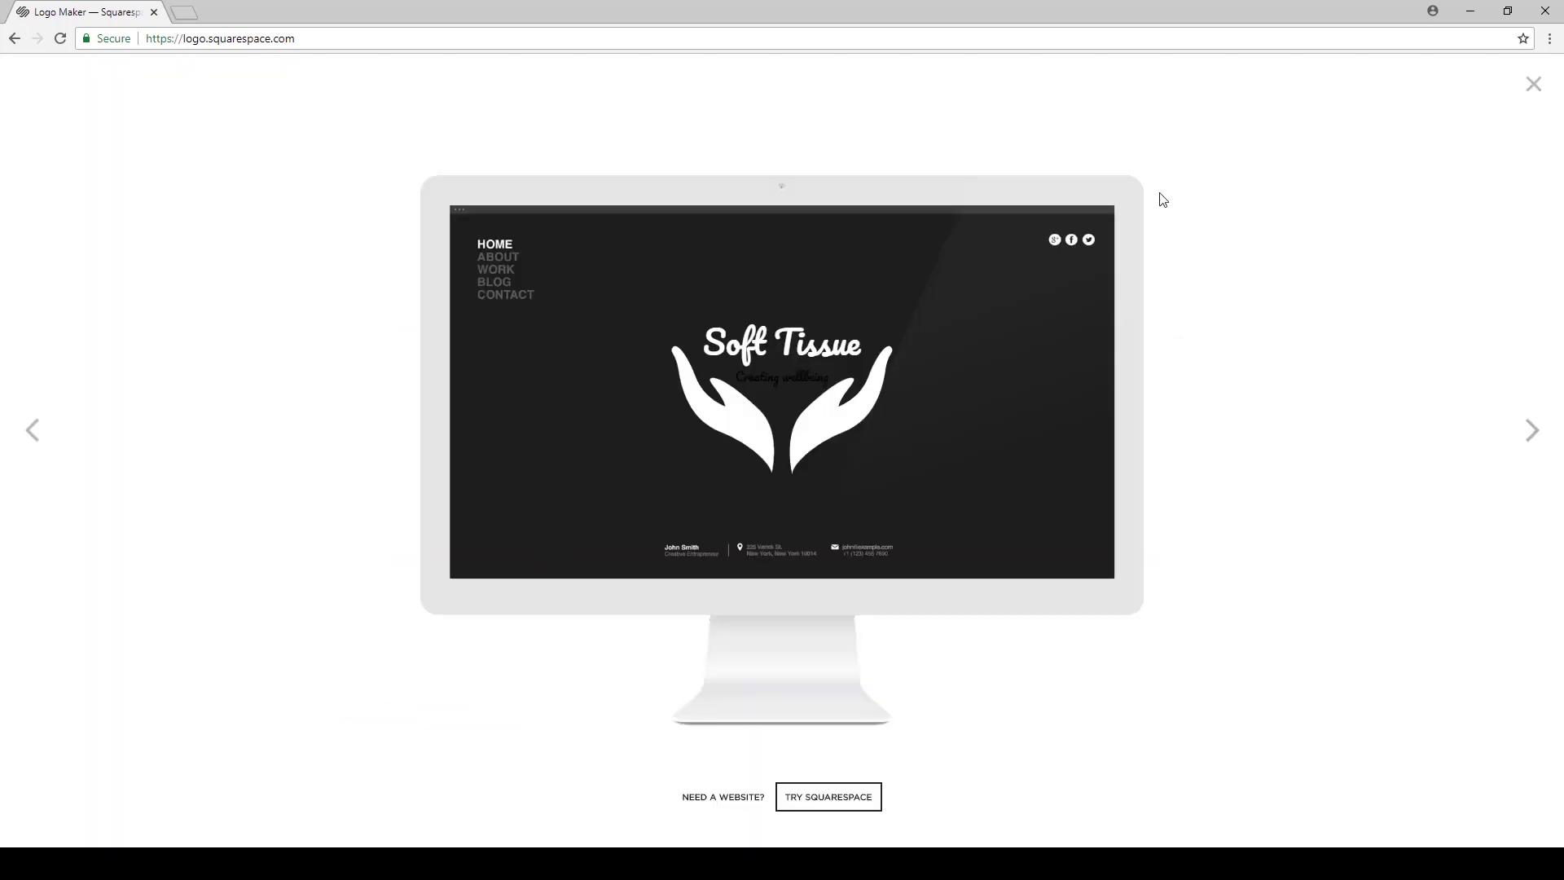
left_click(1534, 84)
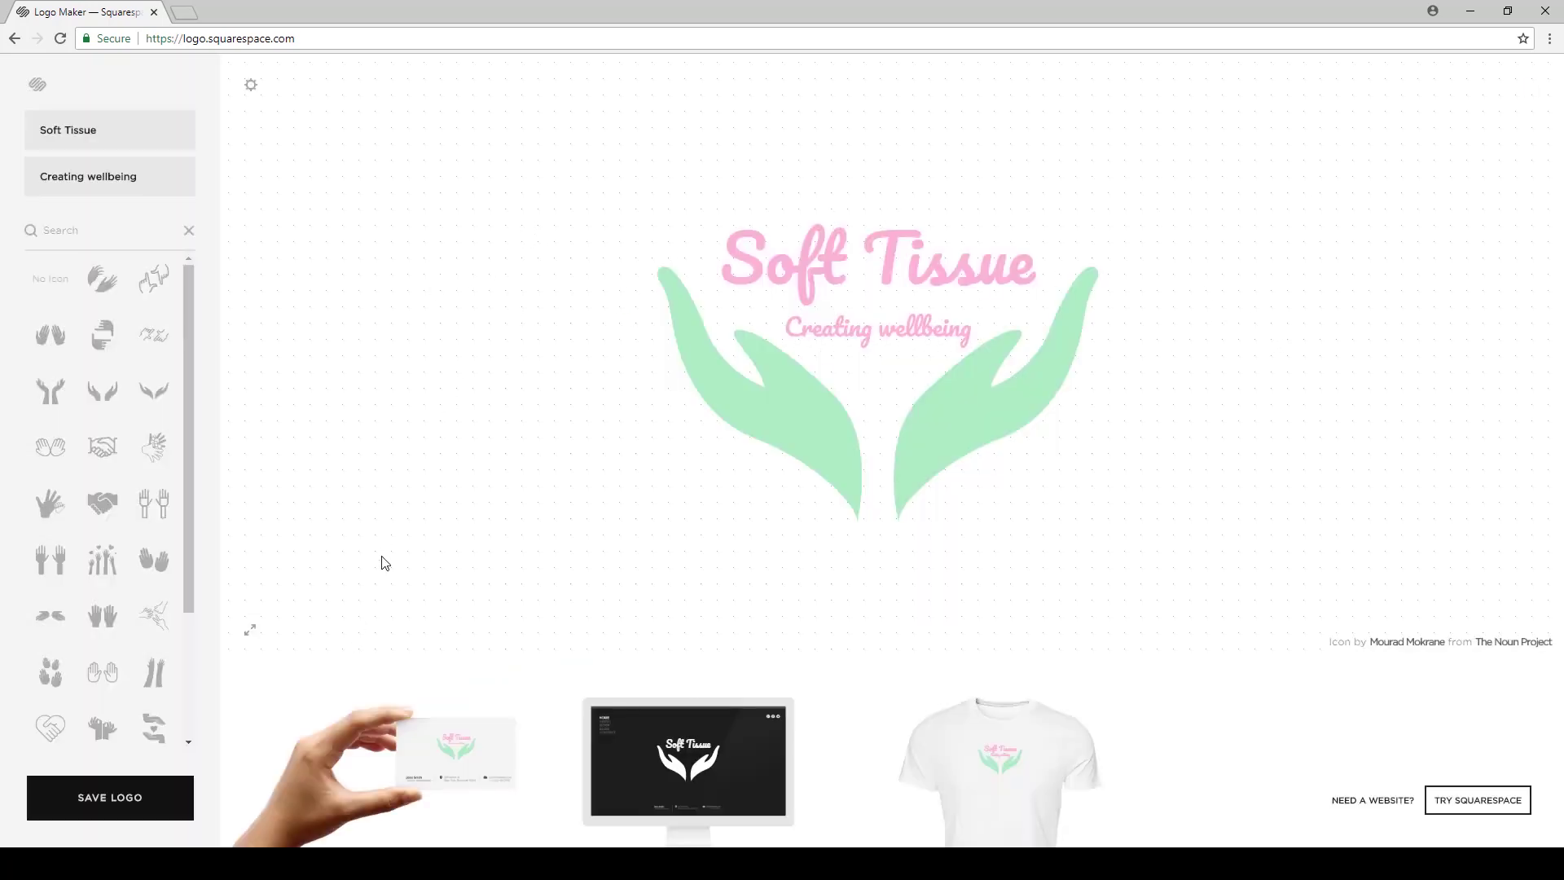
left_click(148, 806)
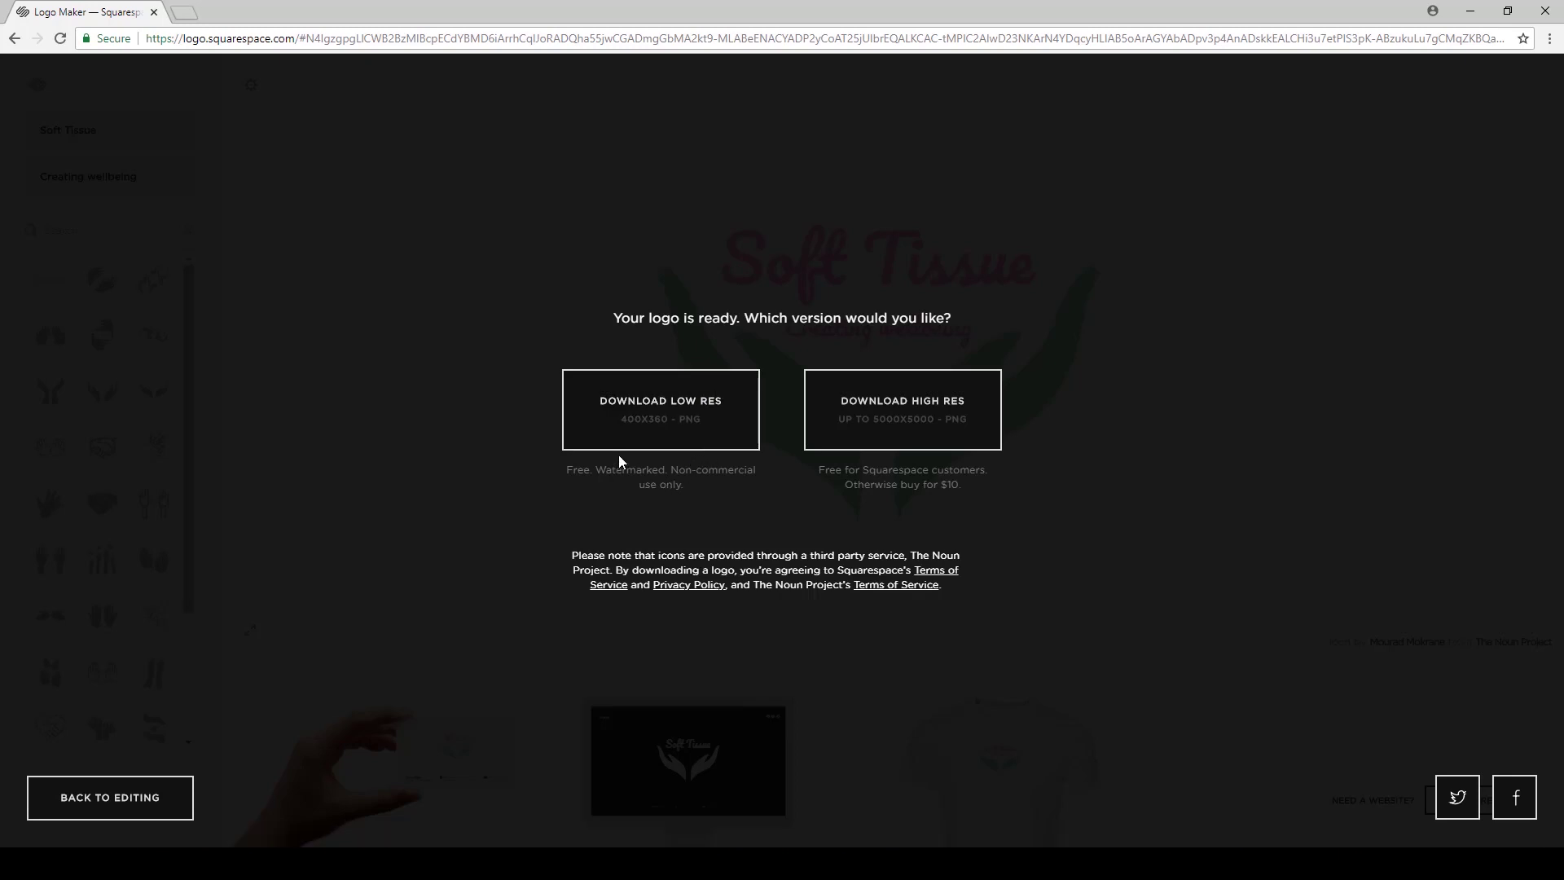
Read the watermark and $10 high-res notes, then download the low-res 400x360 PNG.
left_click_drag(668, 472, 747, 483)
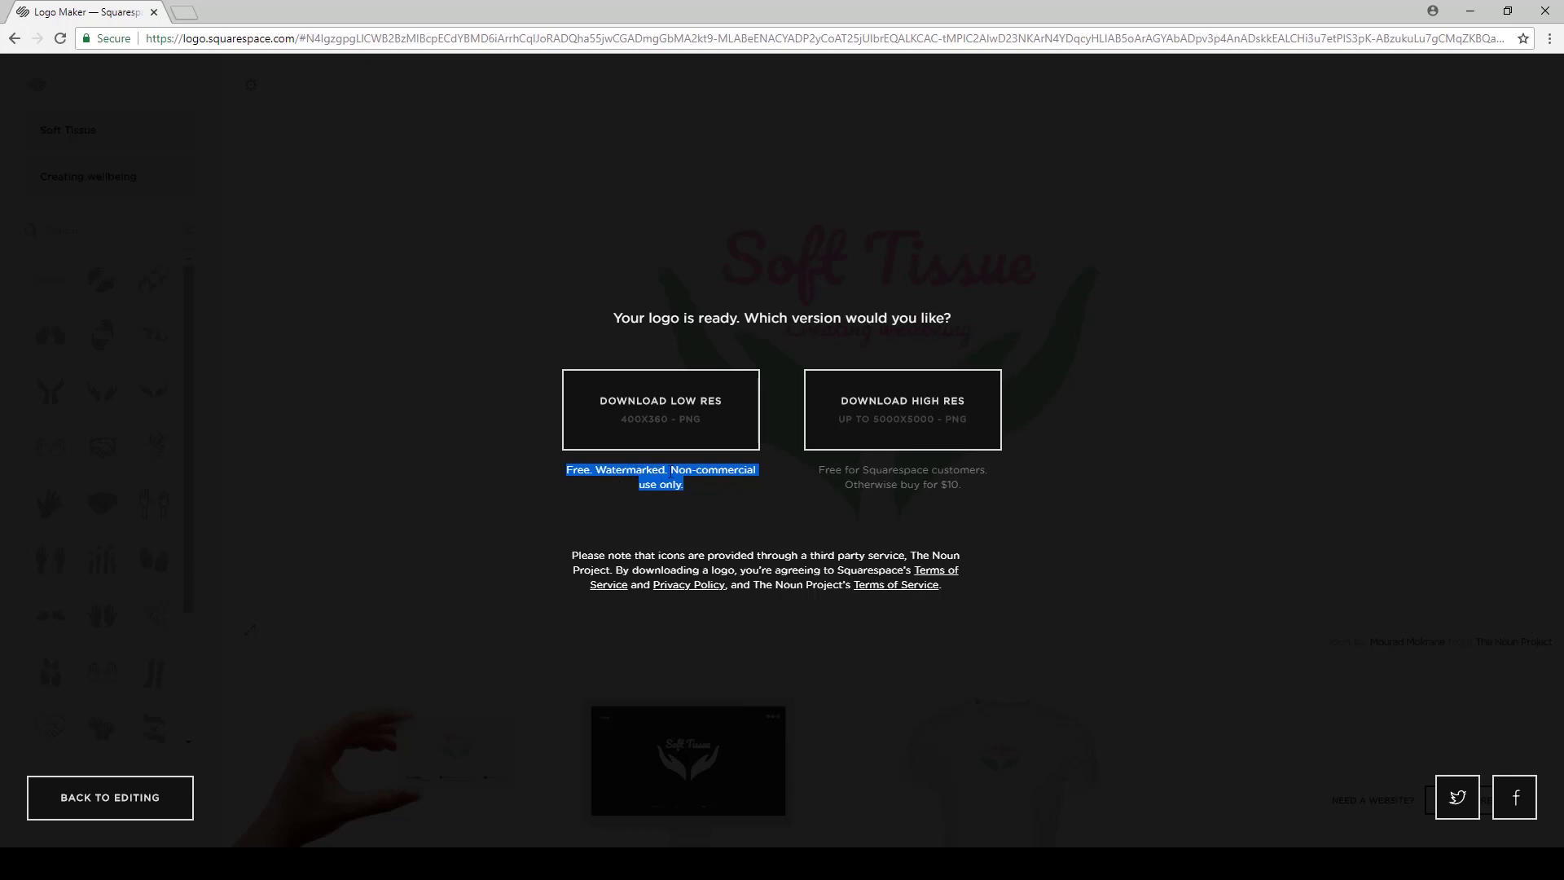
left_click(774, 504)
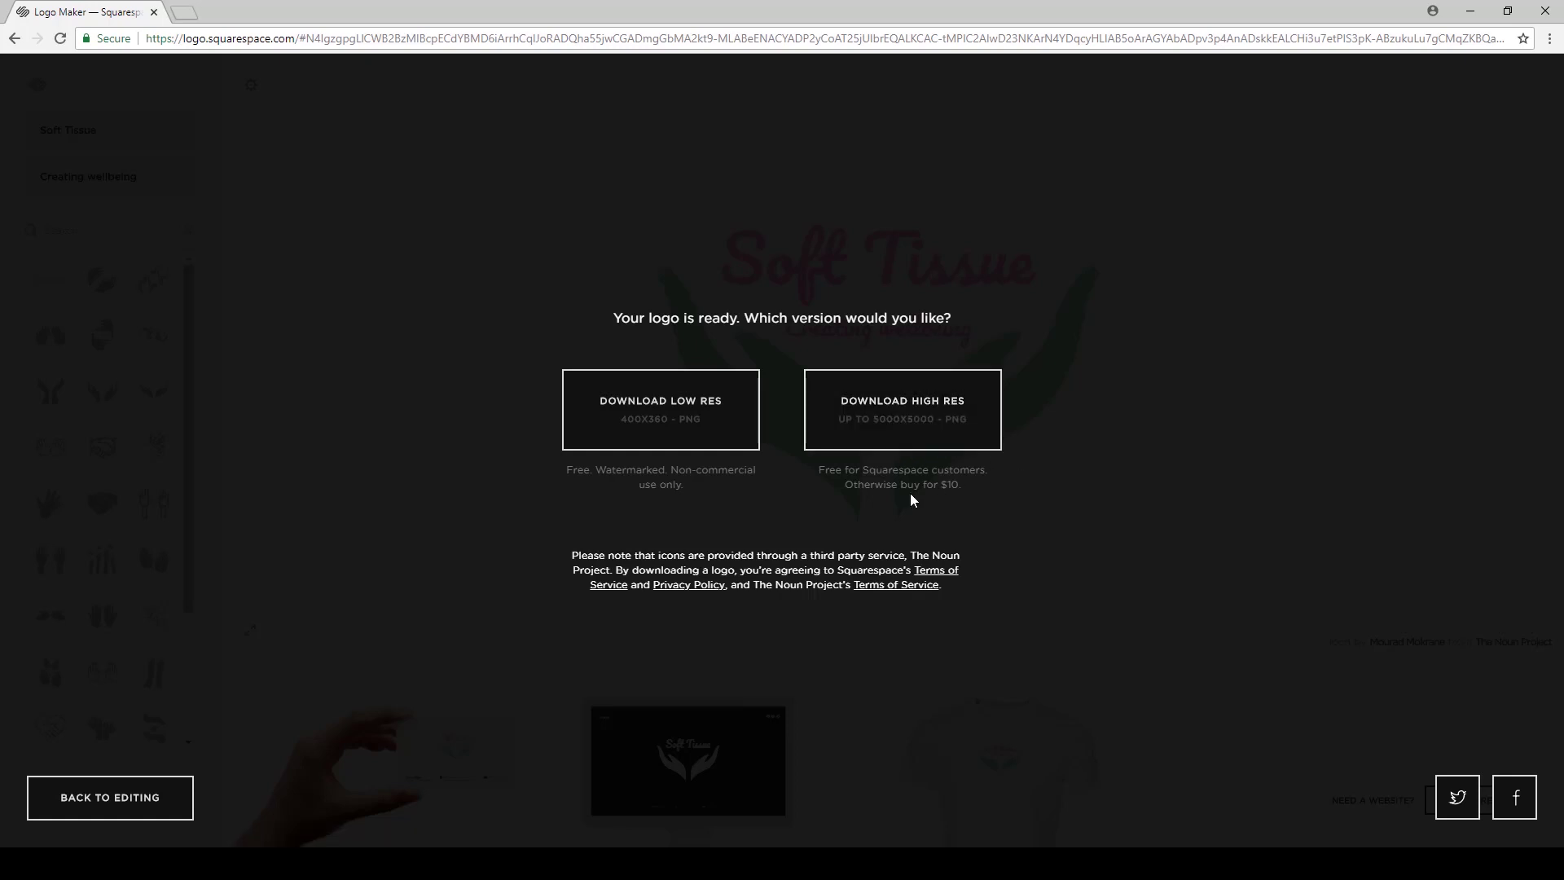
left_click_drag(845, 485, 964, 489)
left_click(938, 480)
left_click_drag(565, 469, 711, 491)
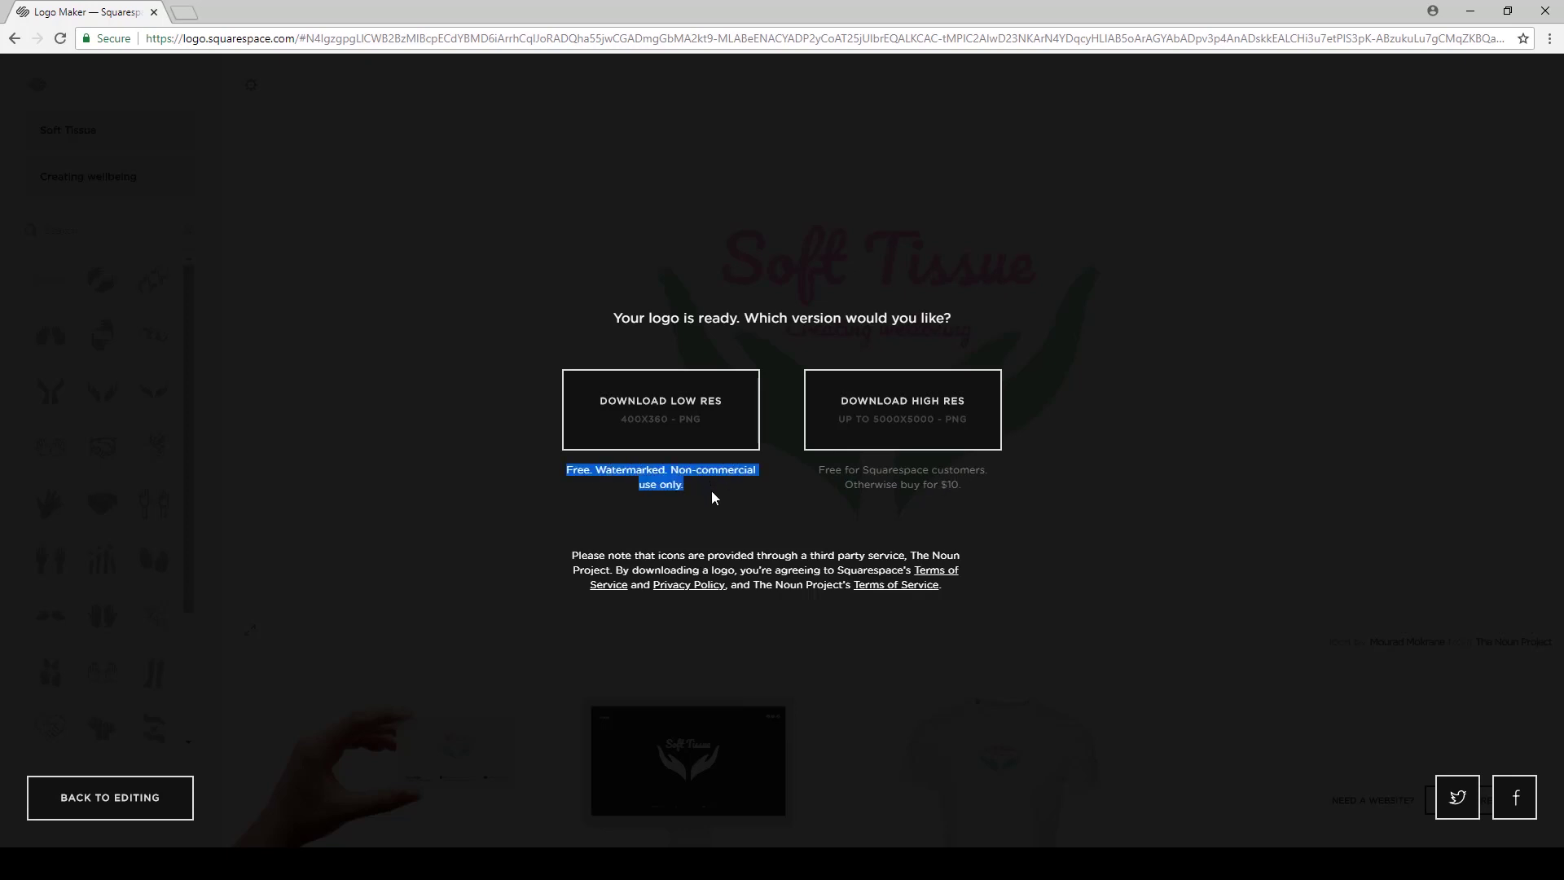
left_click(711, 492)
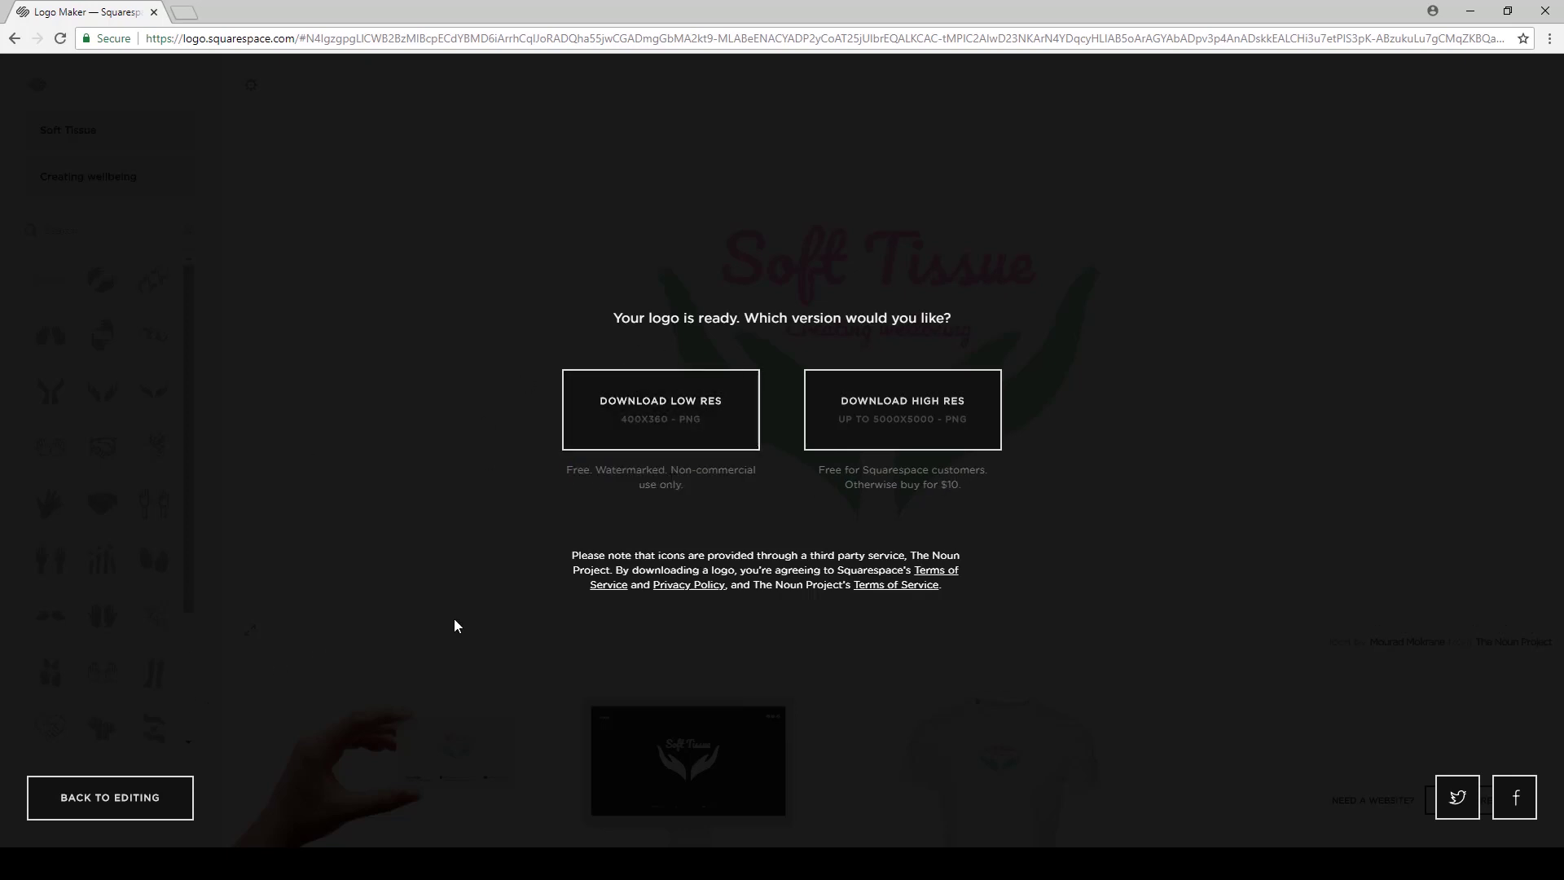
left_click(692, 412)
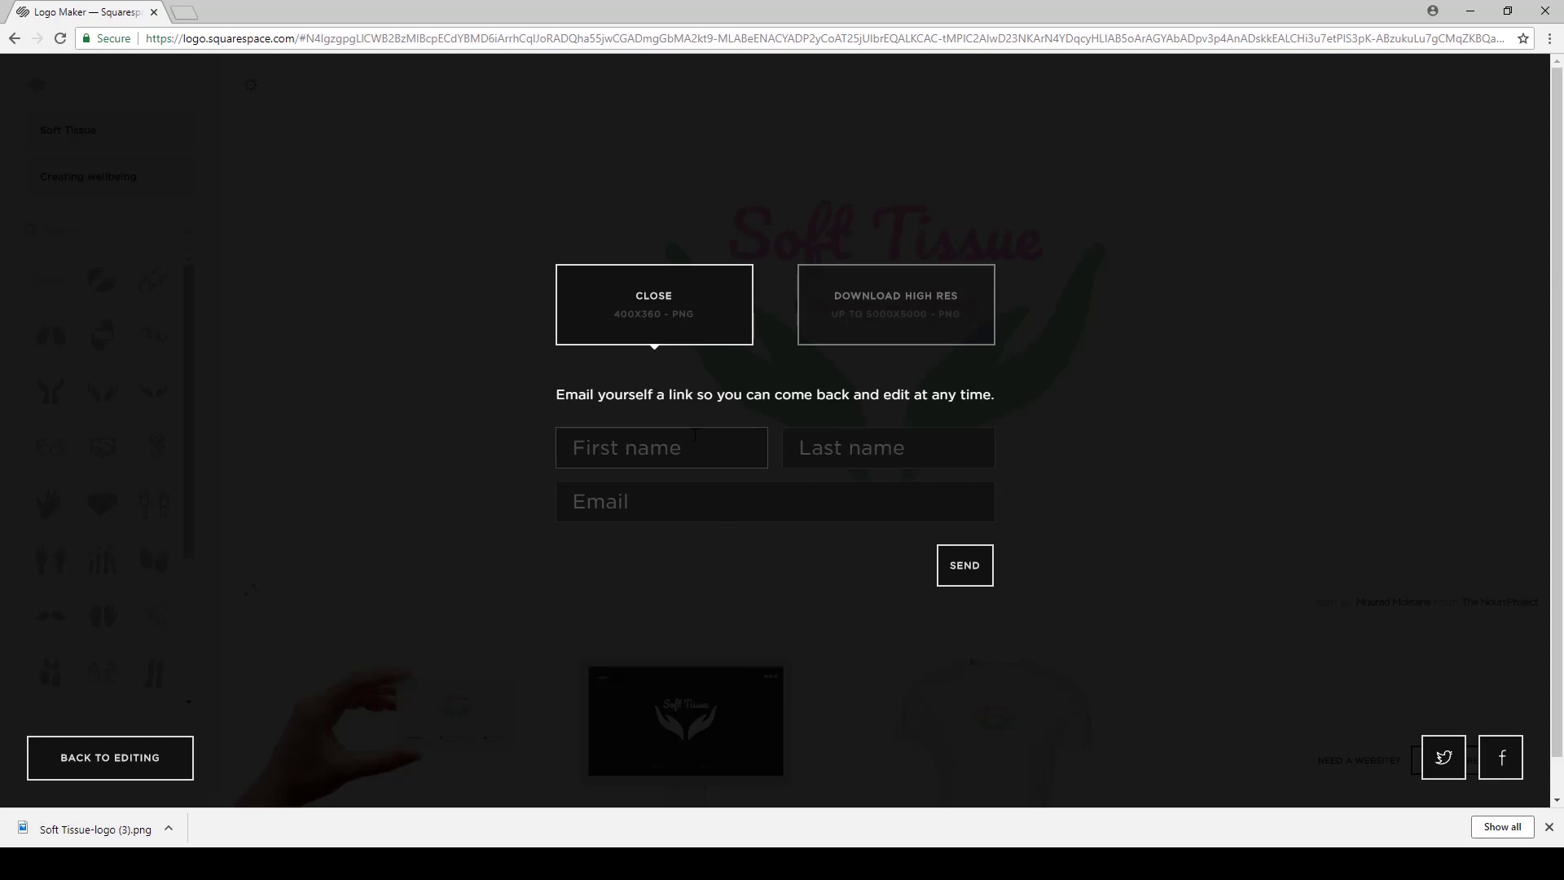
Fill in the first name, last name and e-mail address, and send the edit link.
key("Tab")
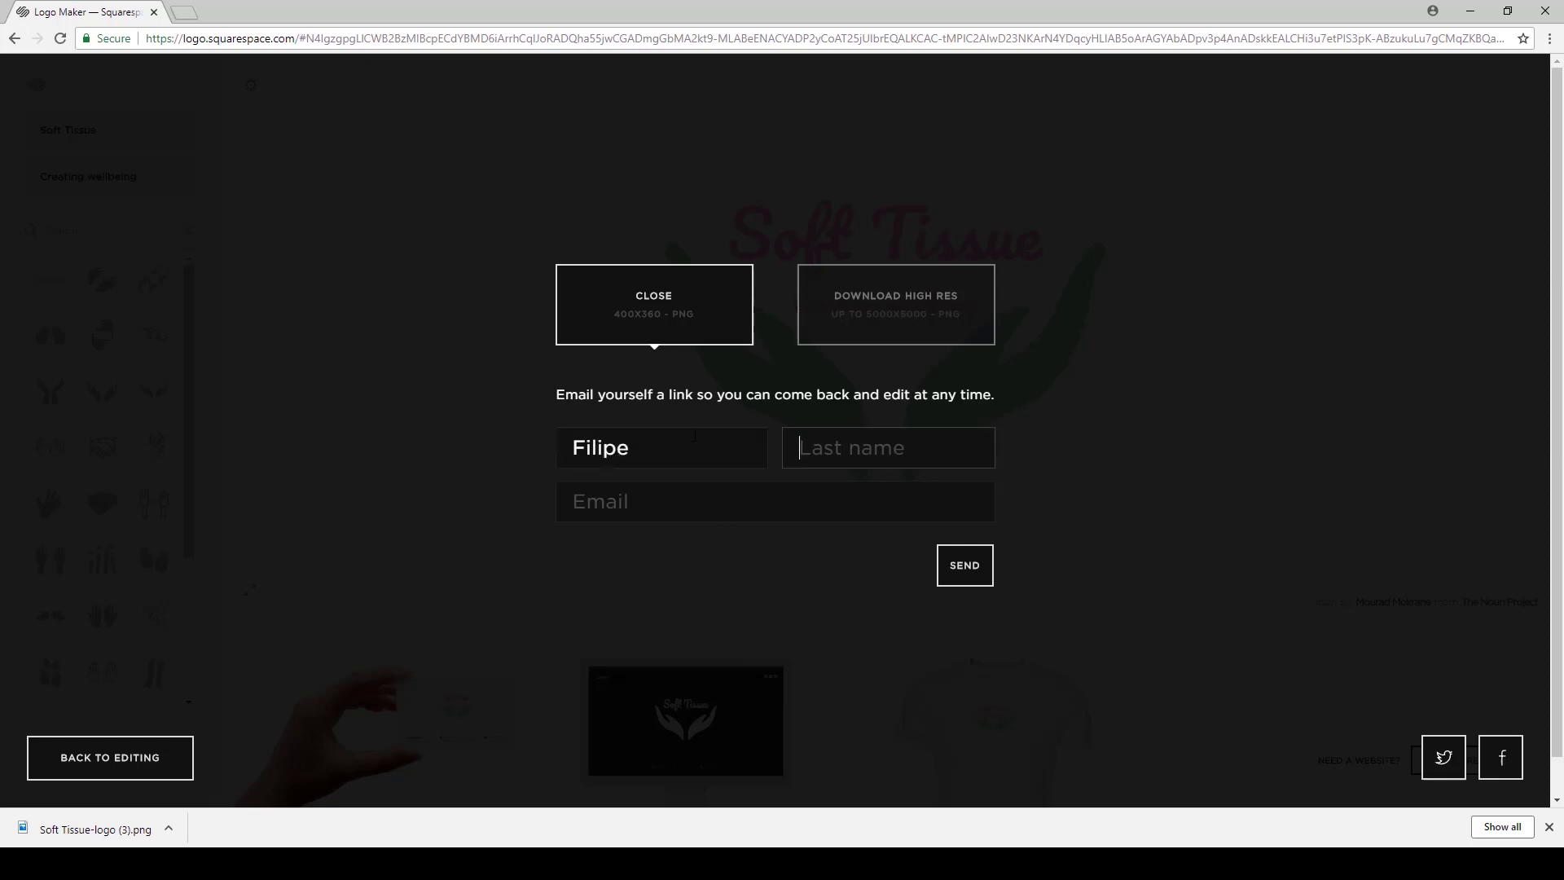
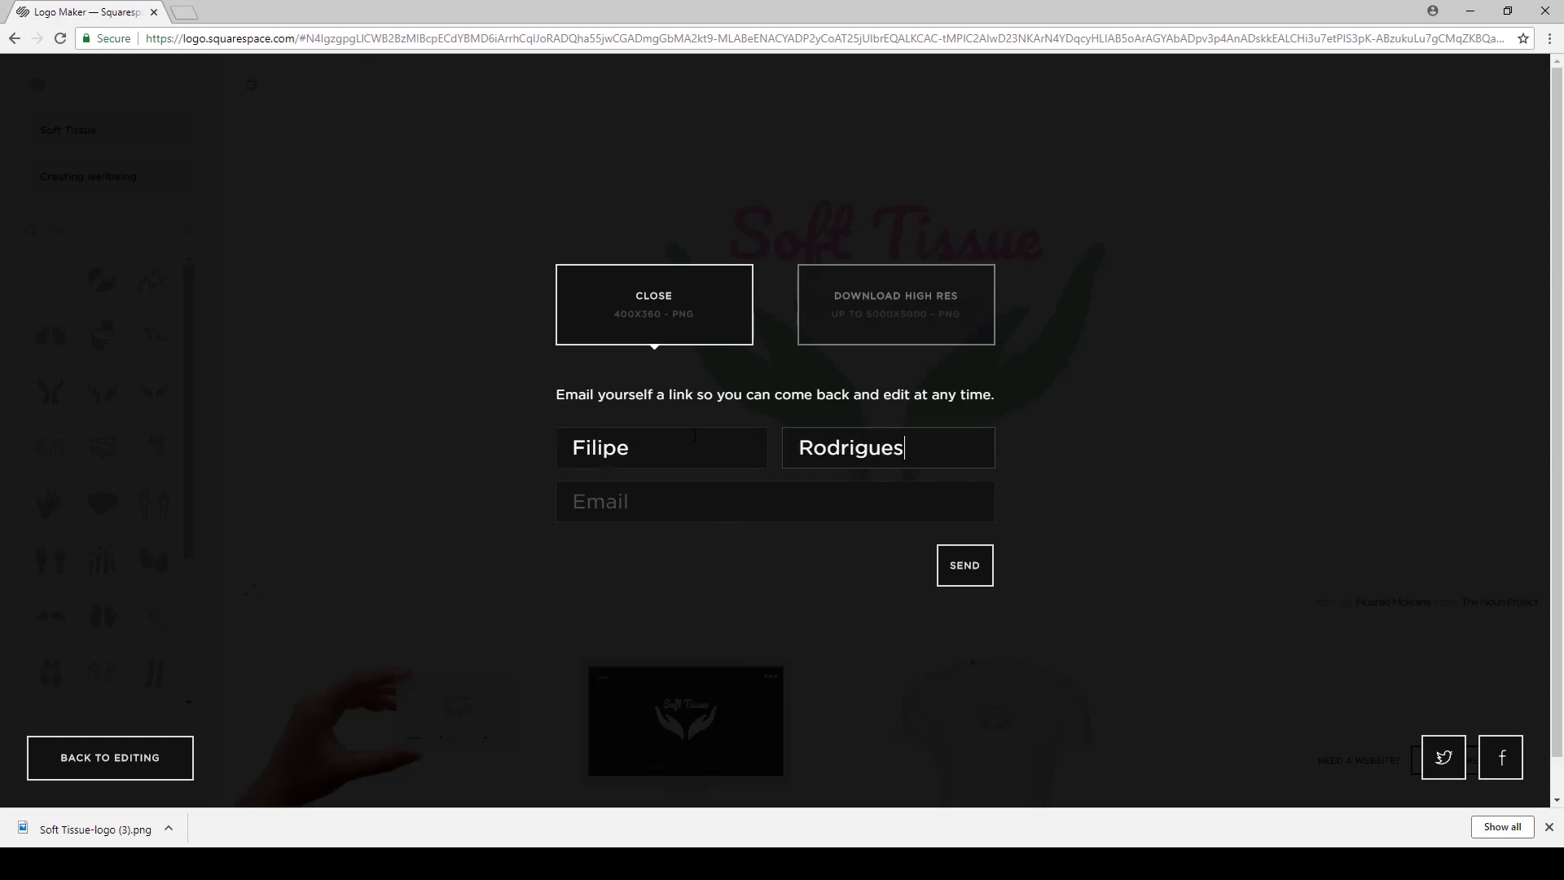
key("Tab")
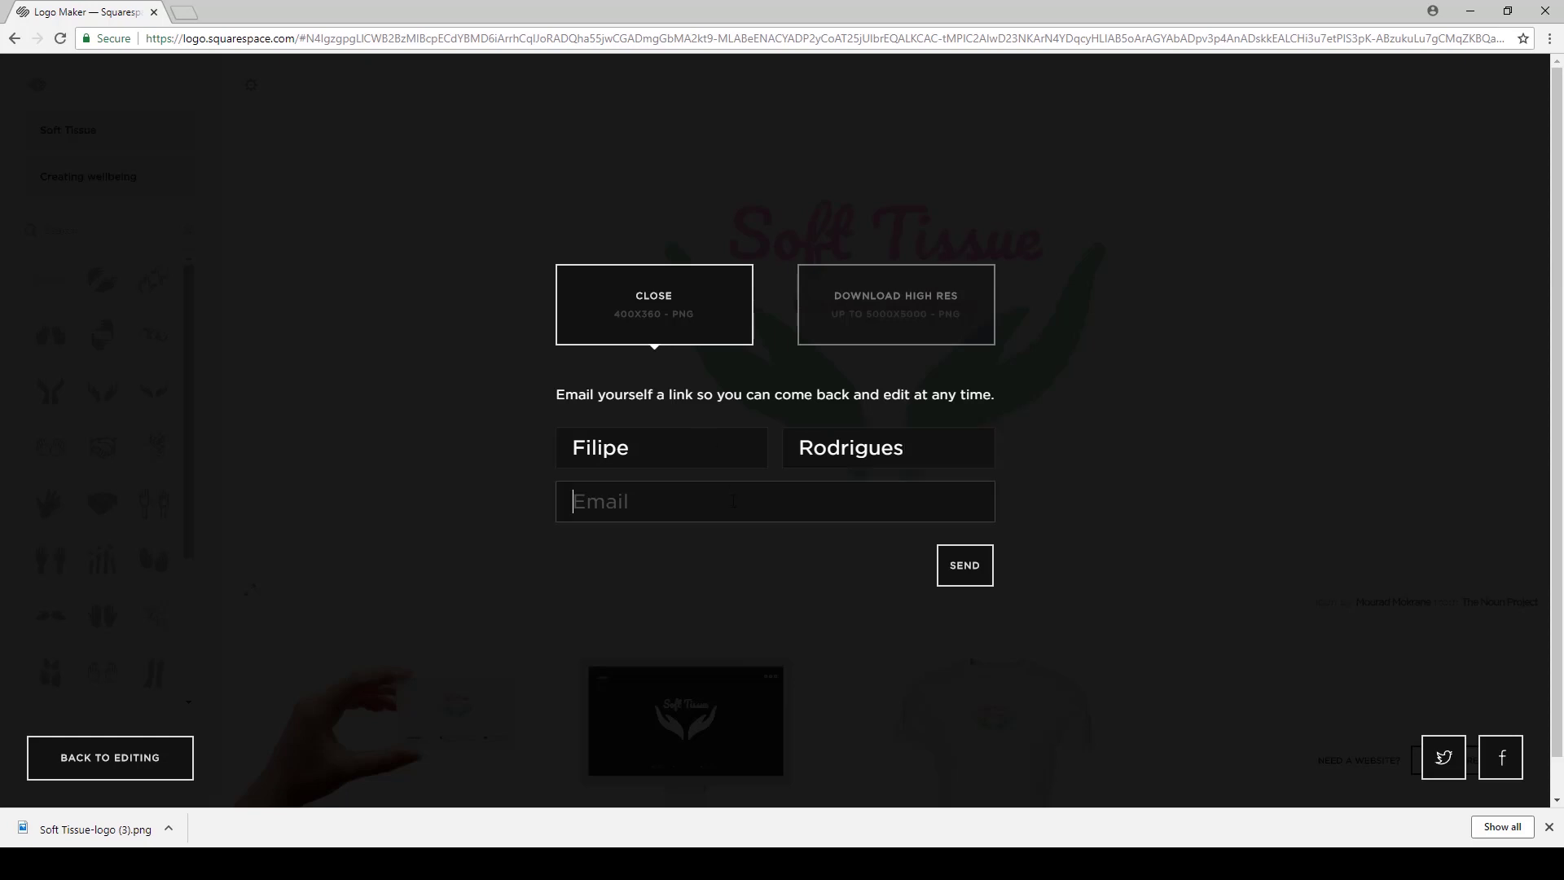
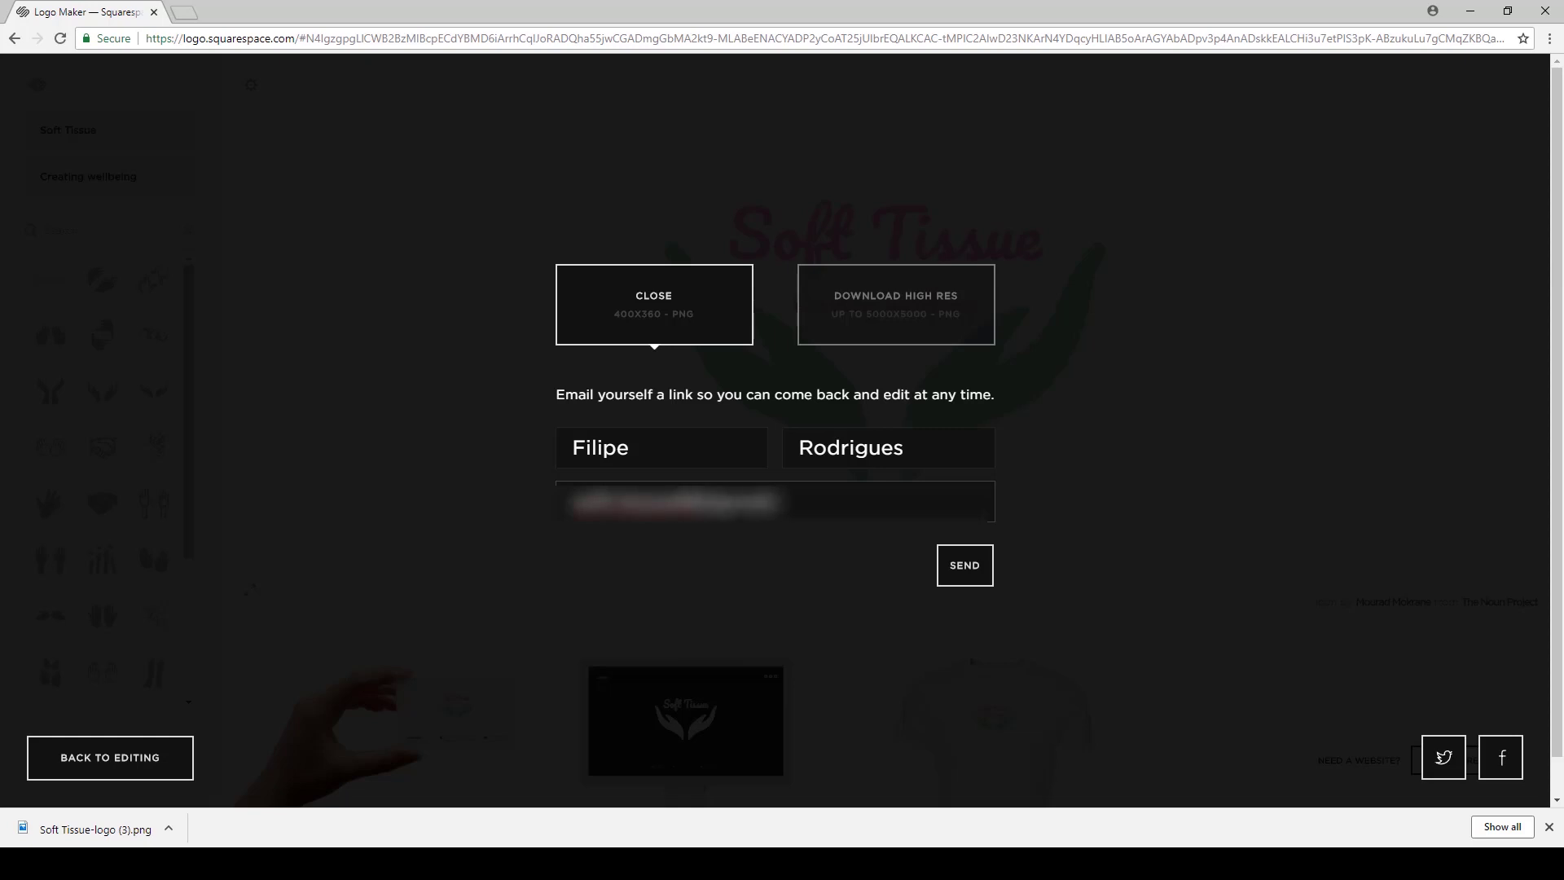
left_click(967, 565)
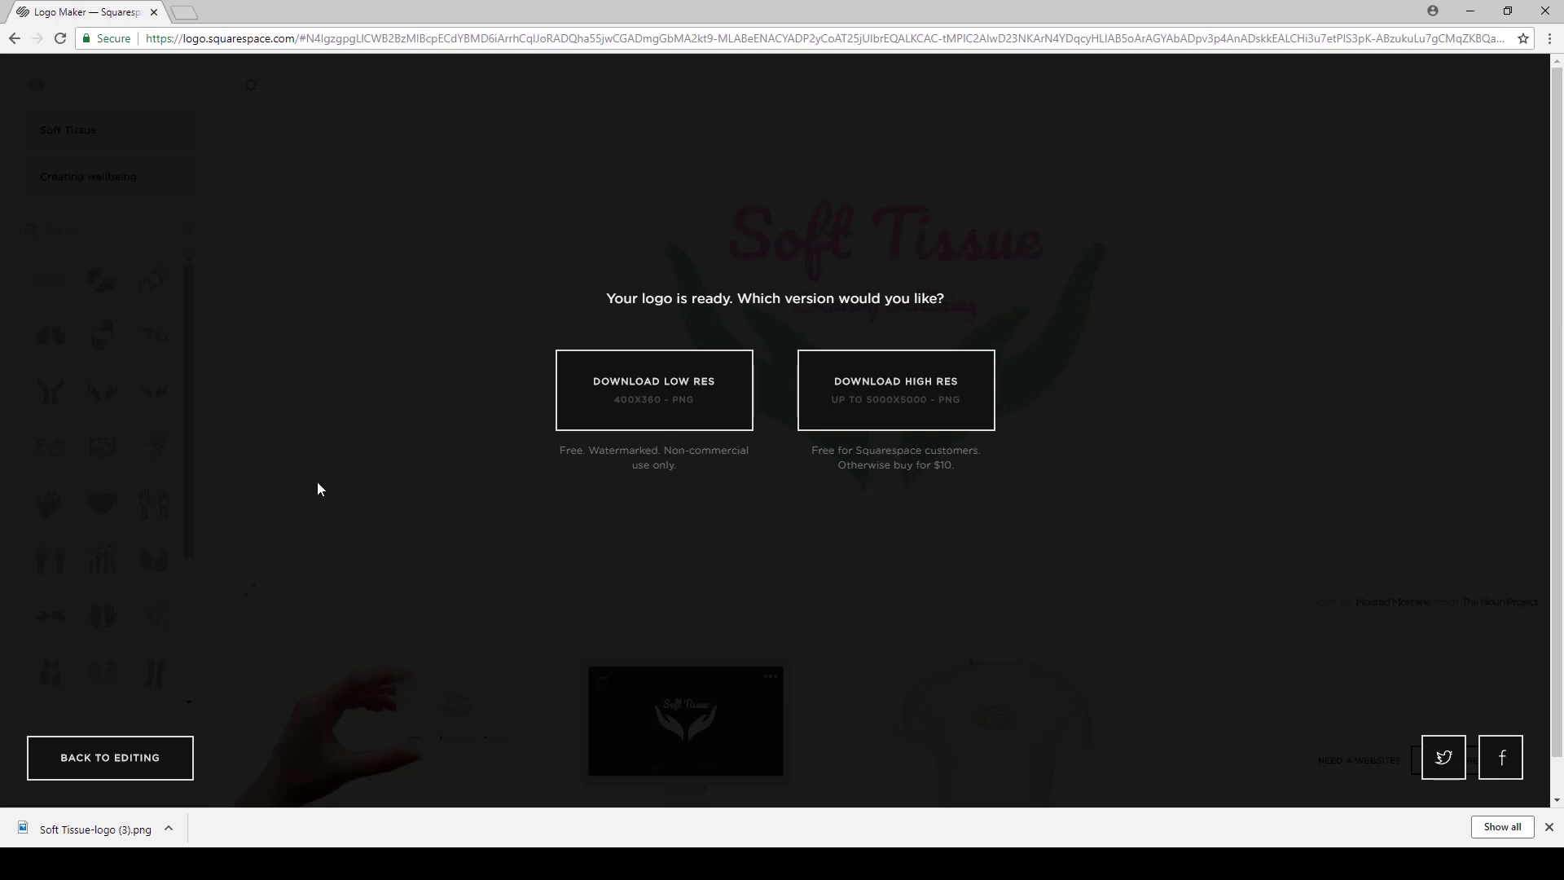
left_click(89, 829)
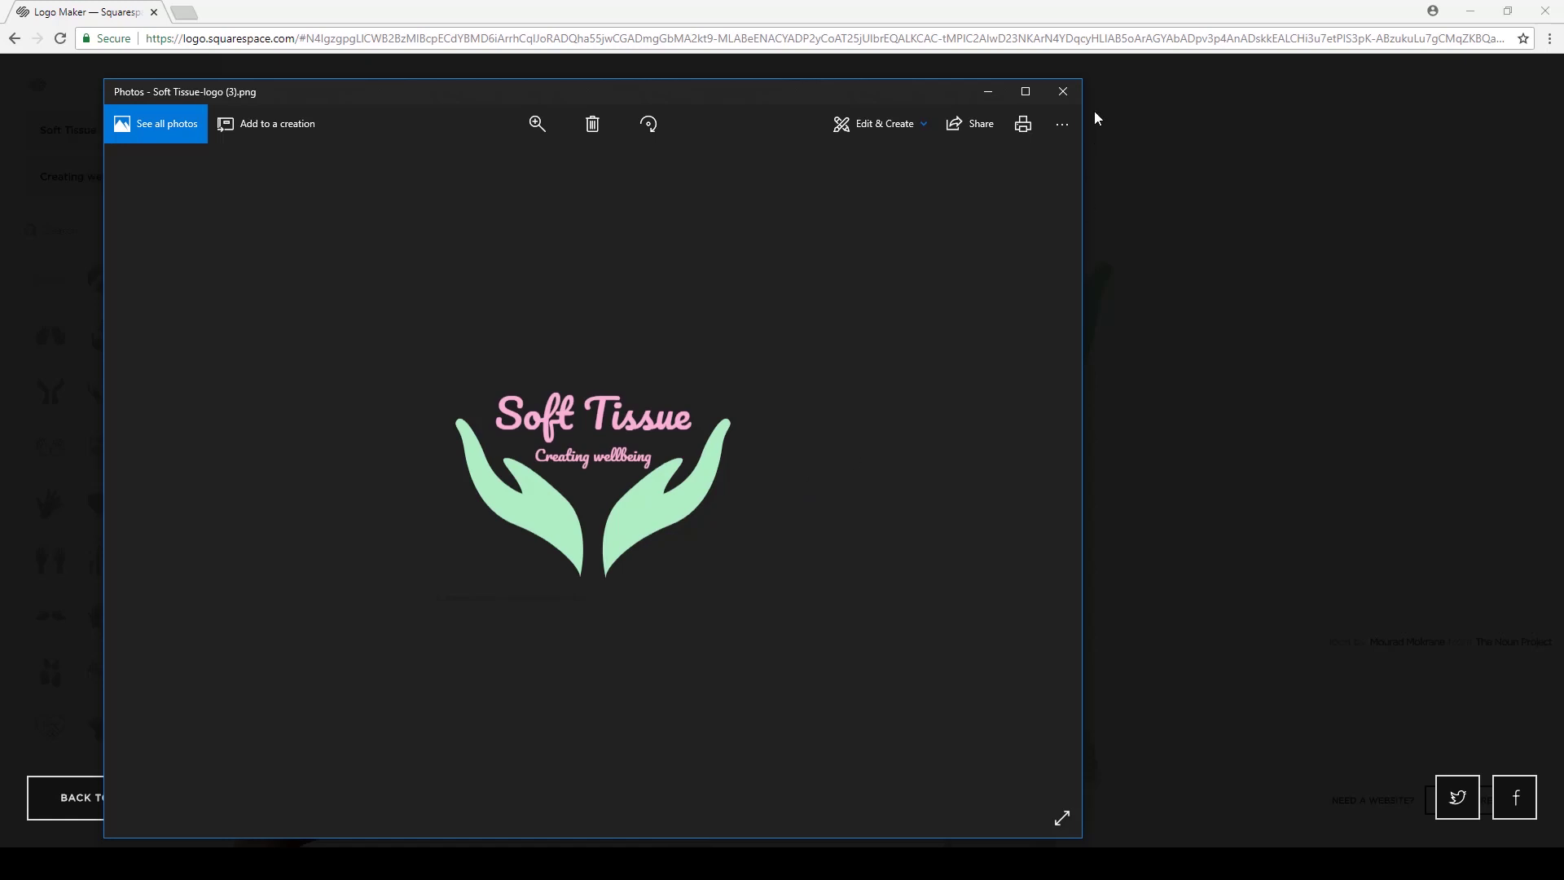
left_click(1063, 92)
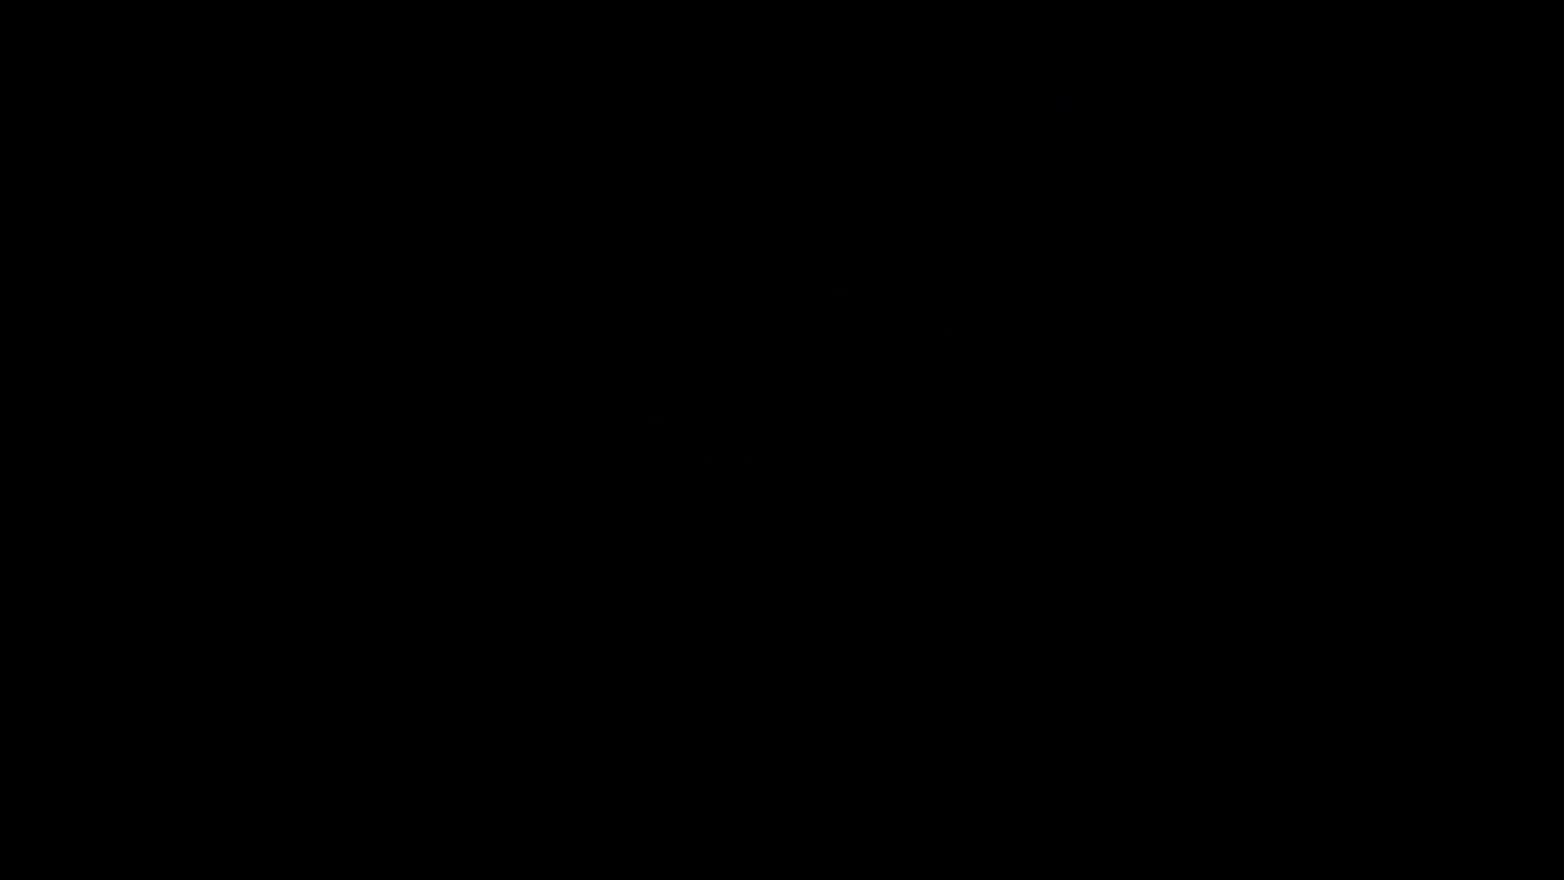
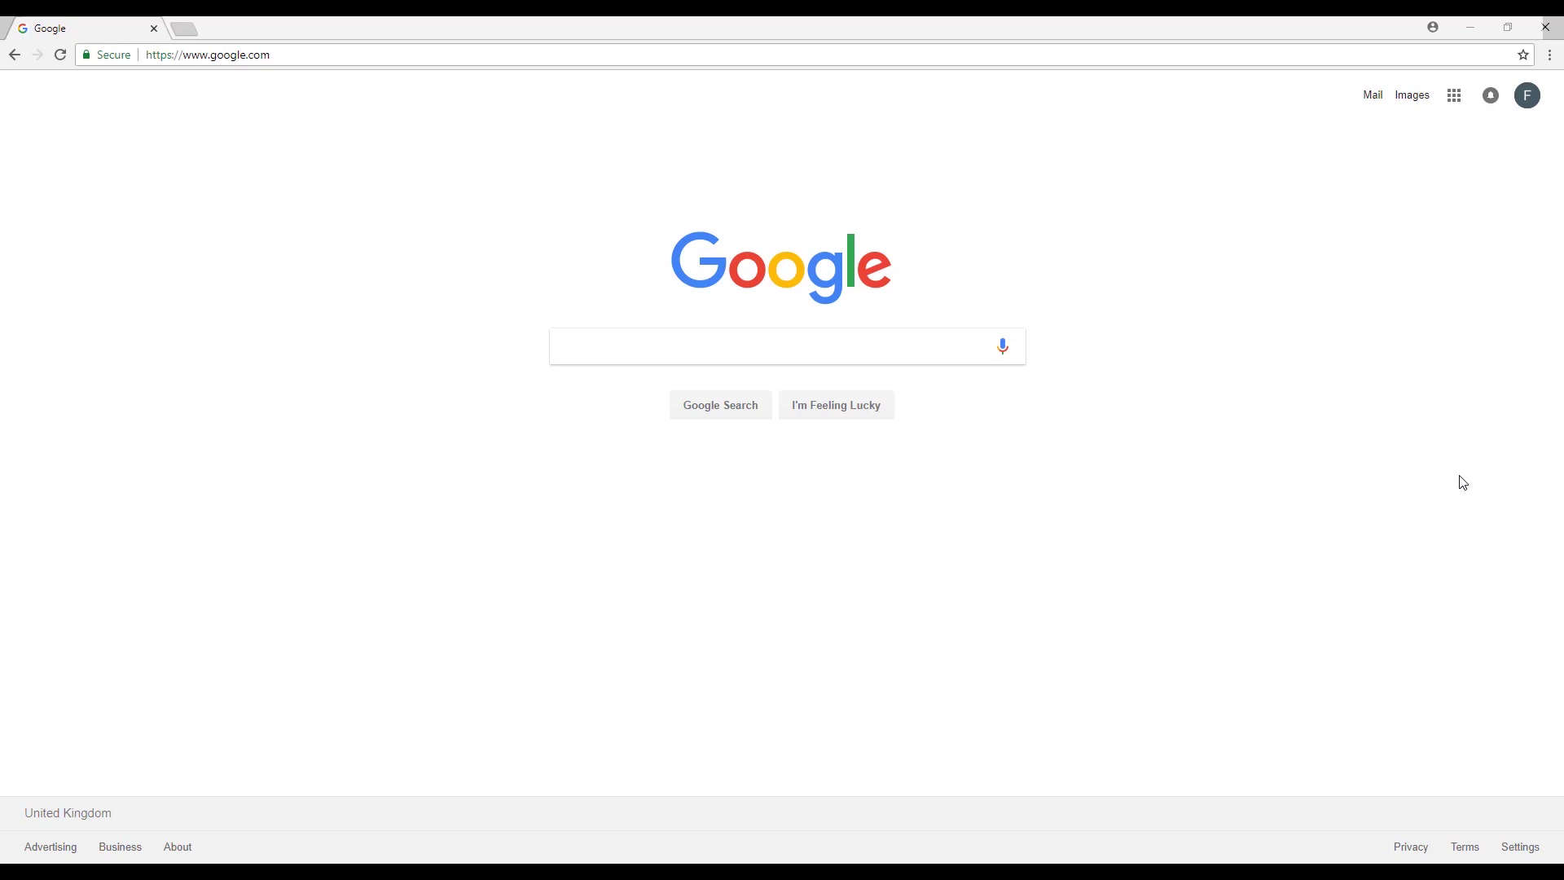
Search Google for 'wix' and open the 'Wix.com: Free Website Builder' result.
left_click(857, 348)
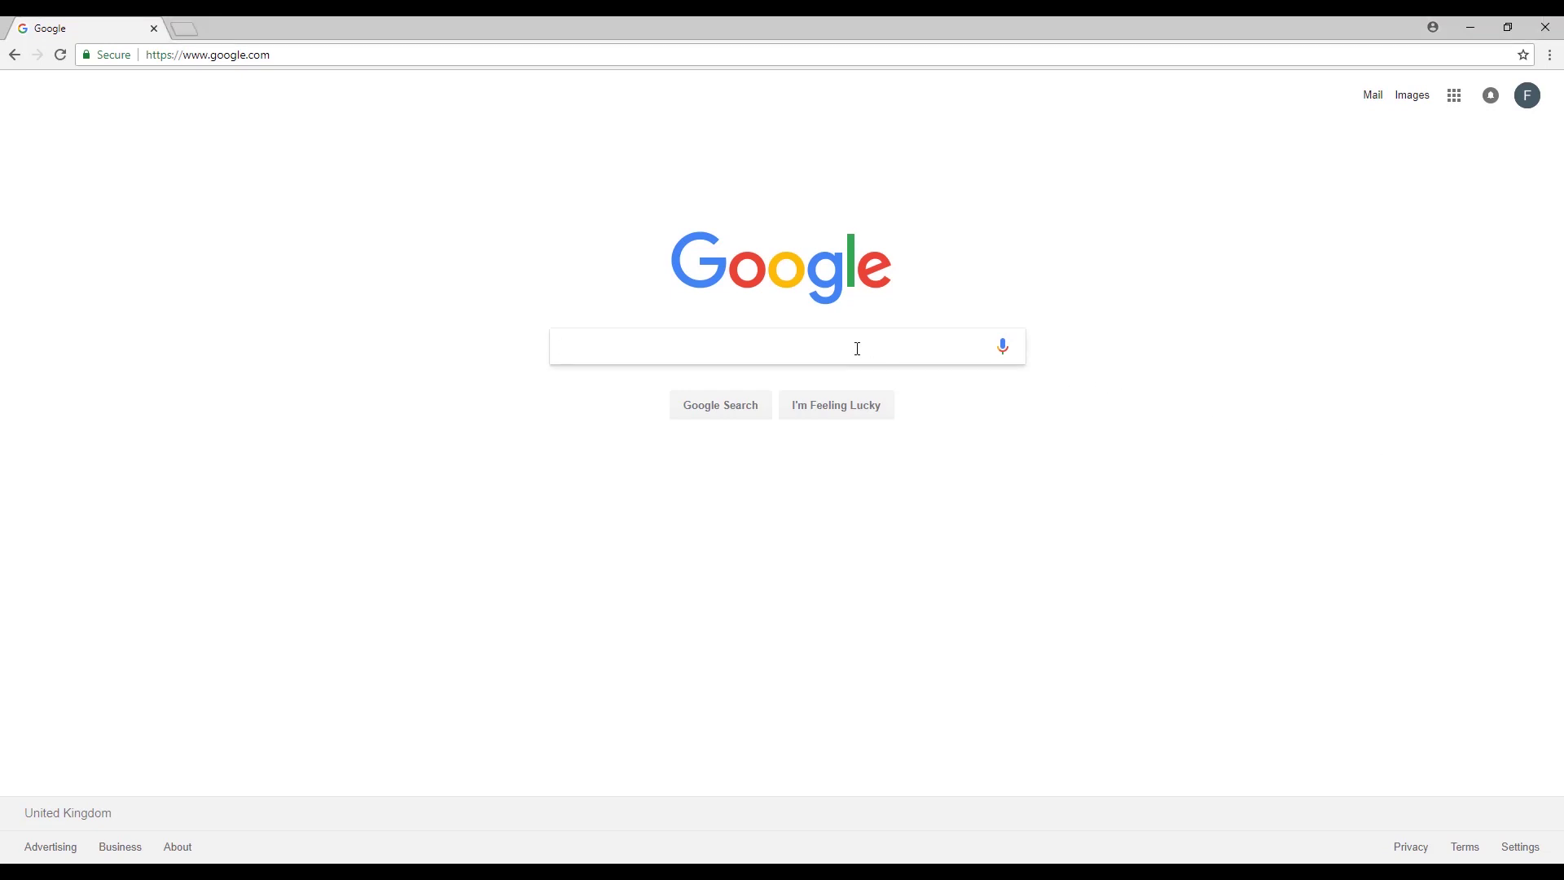
type("wix")
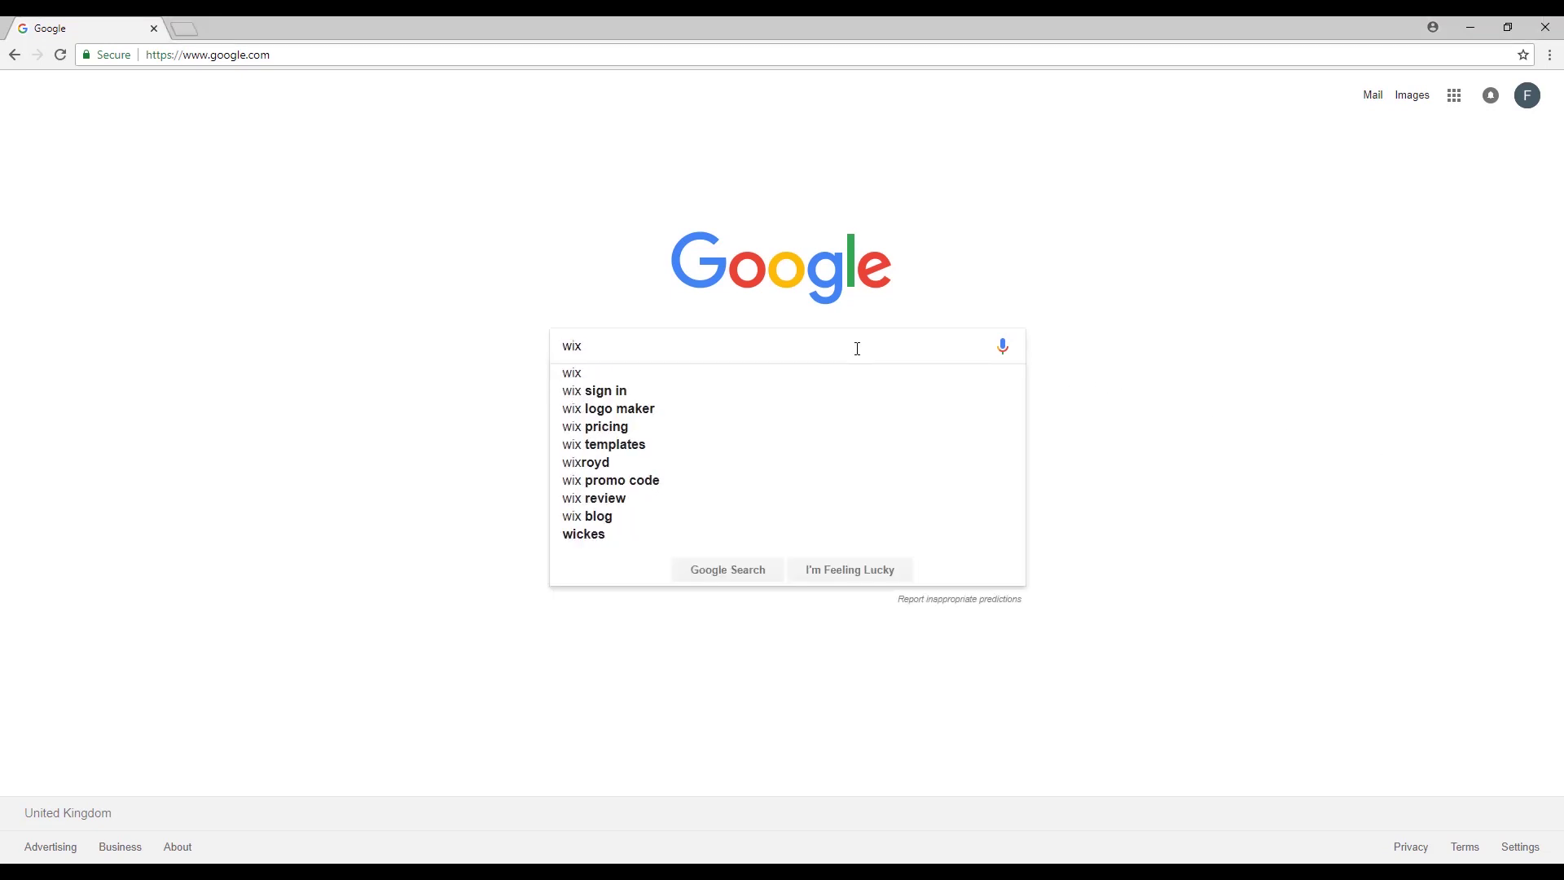
key("Return")
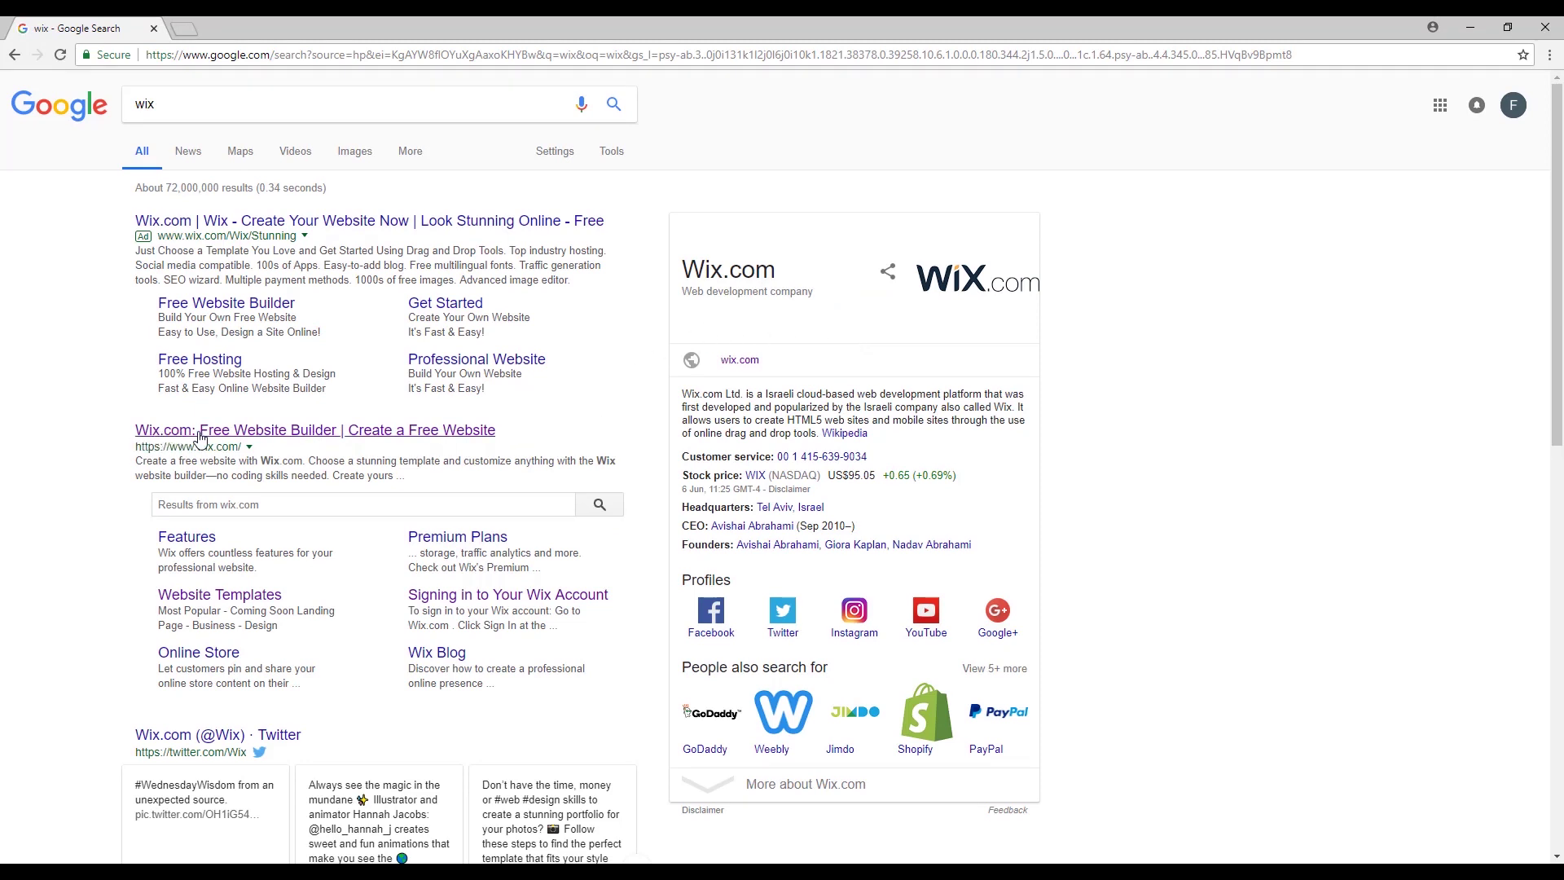
left_click(444, 432)
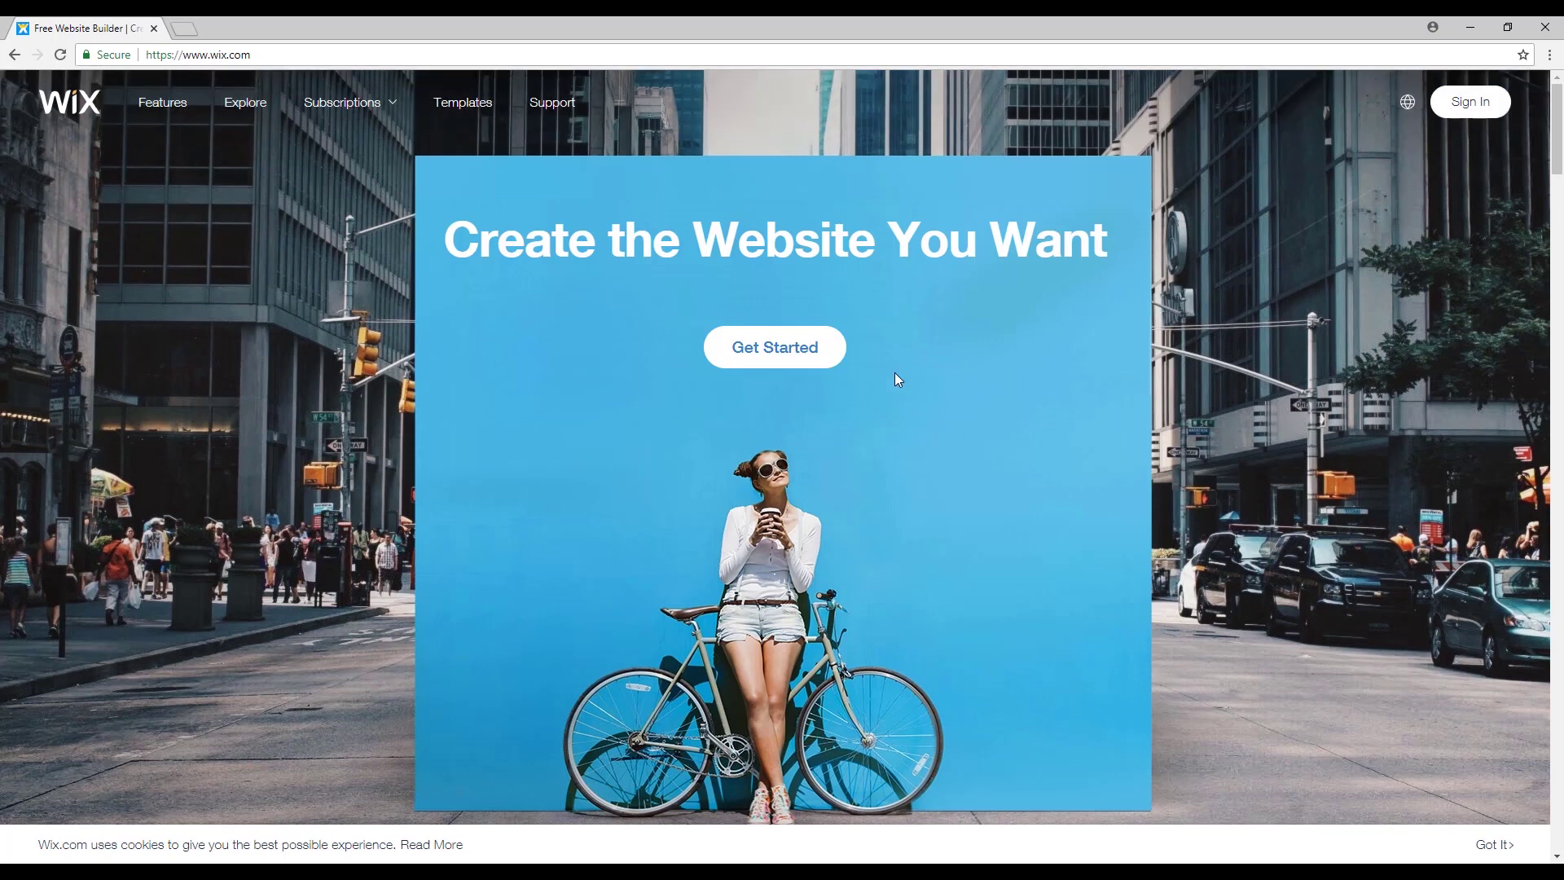
From Get Started, log in to Wix with the account e-mail and password.
left_click(828, 356)
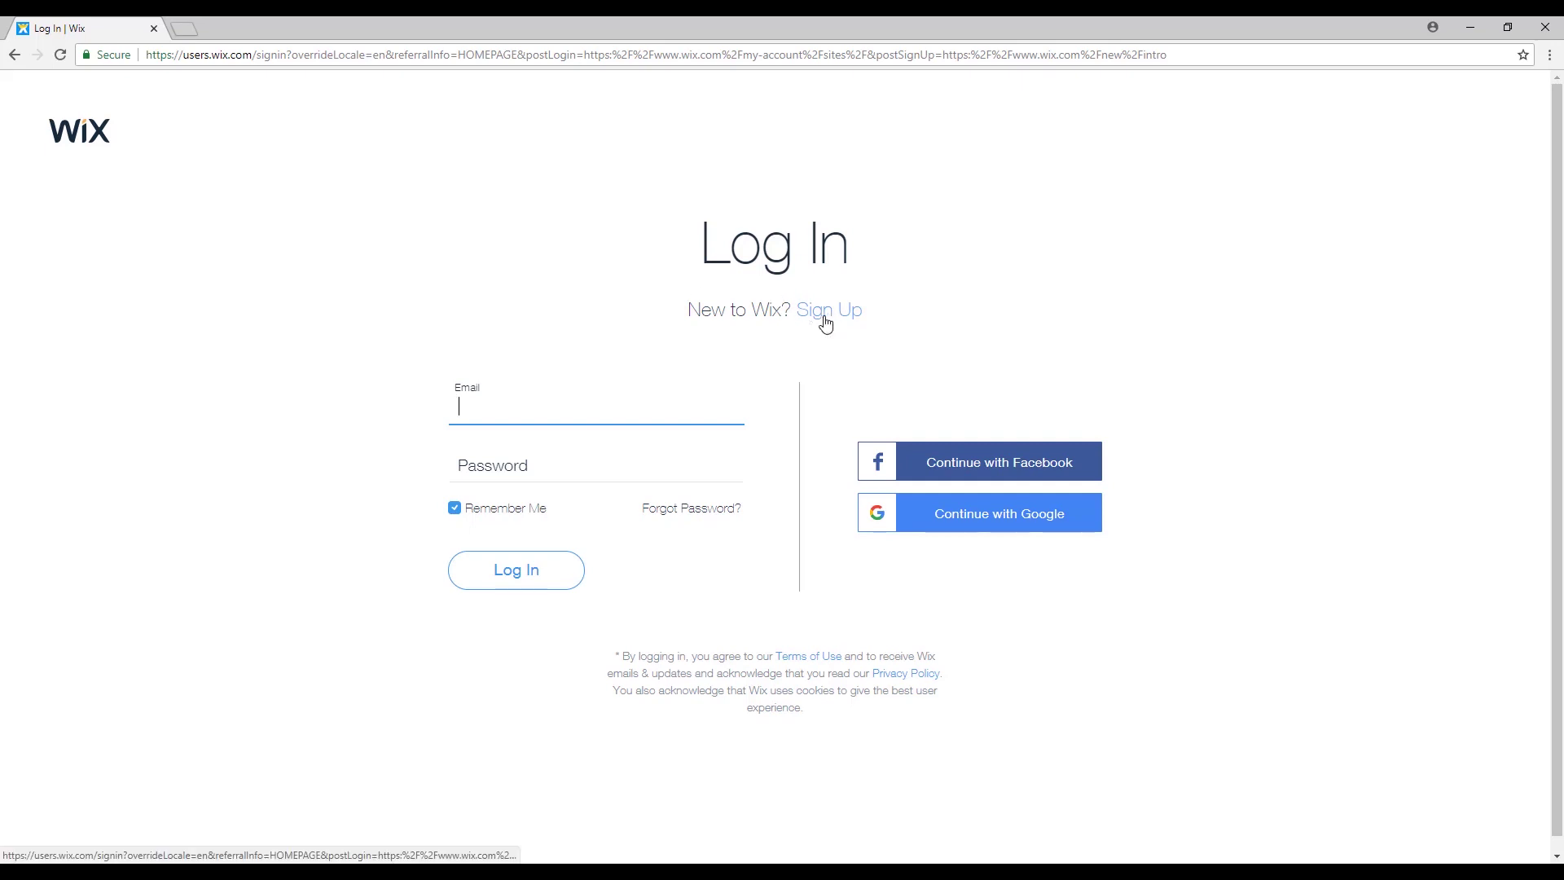
left_click(827, 320)
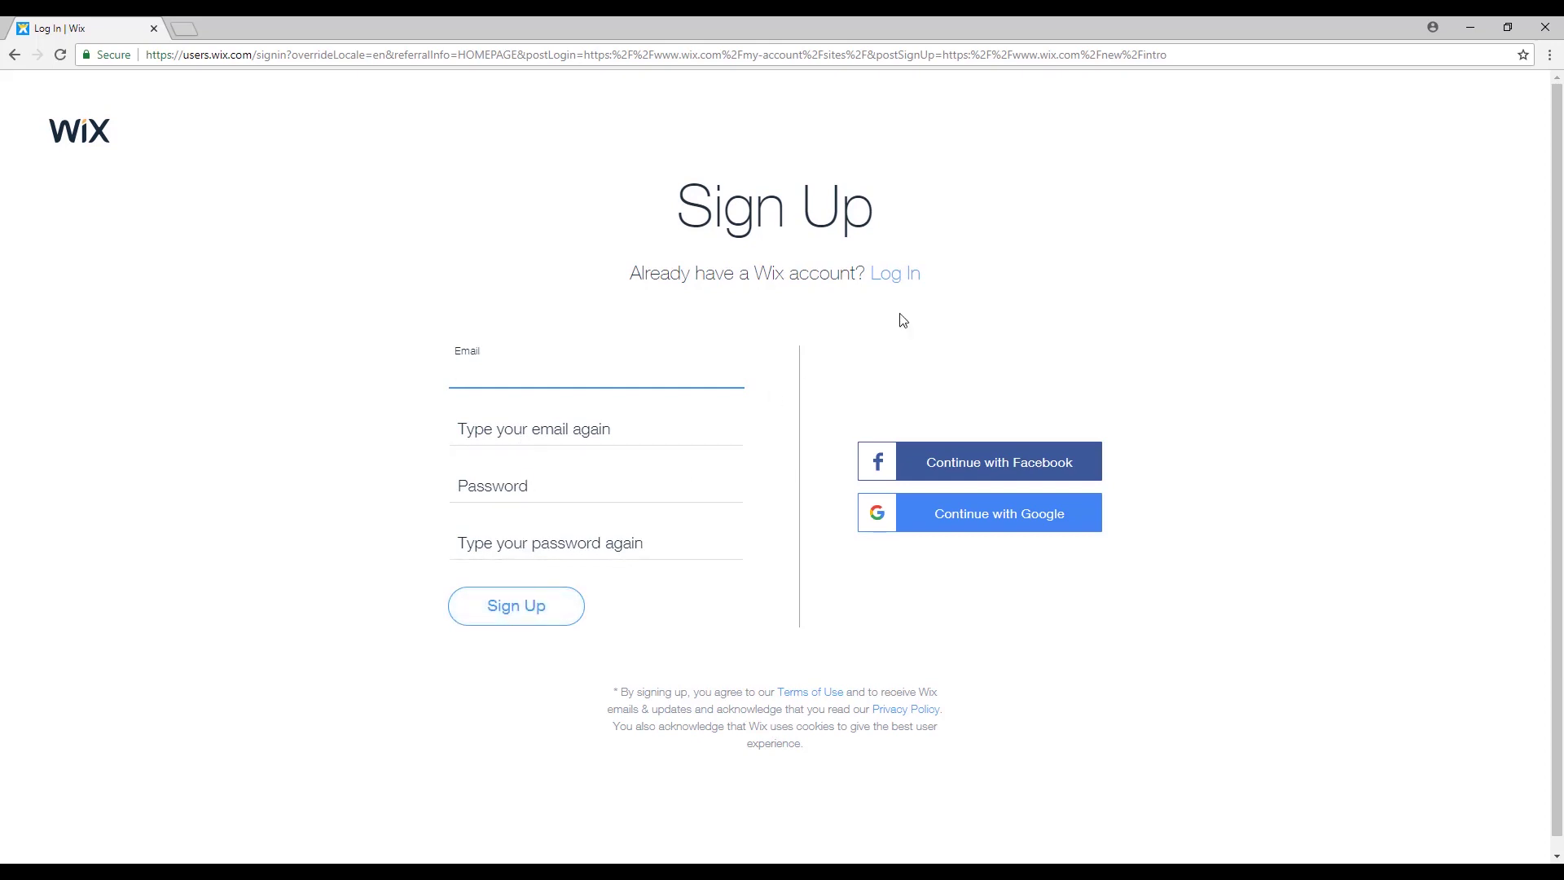
left_click(901, 278)
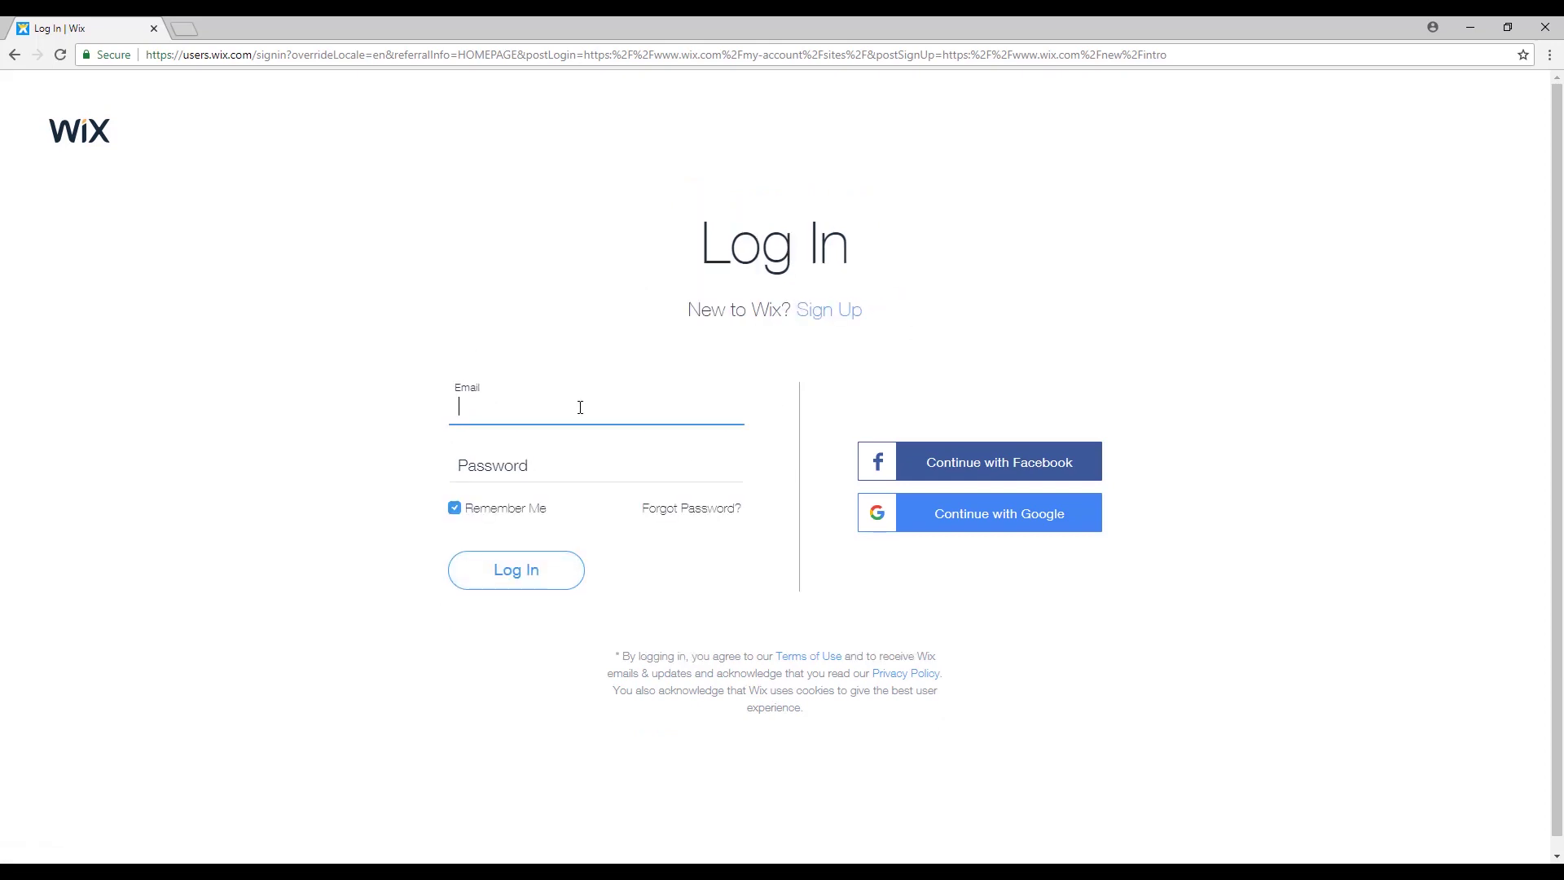
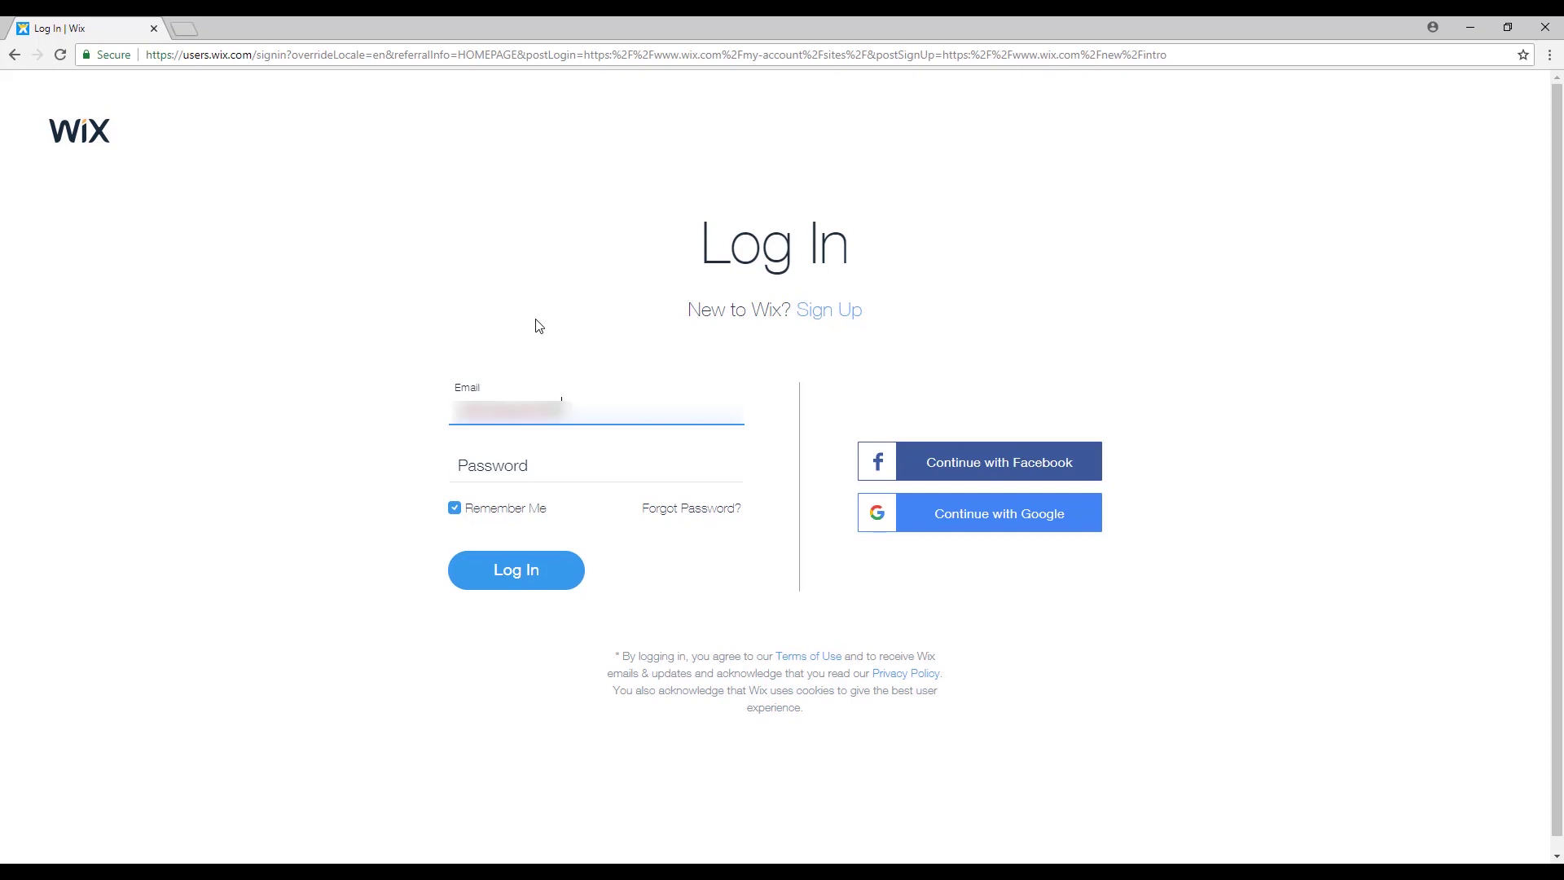
key("Tab")
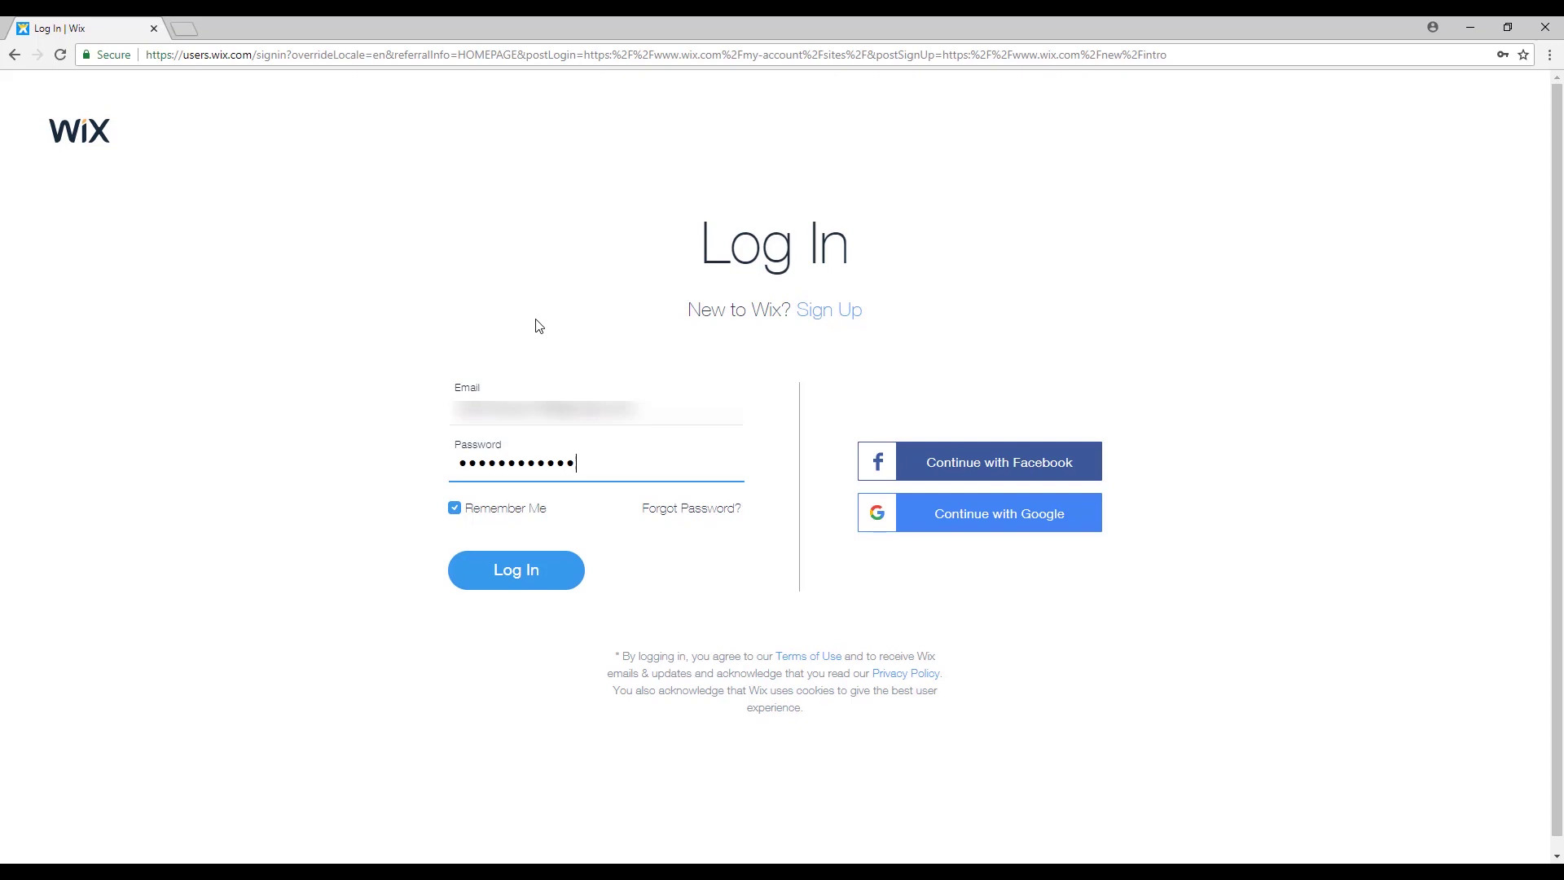
key("Return")
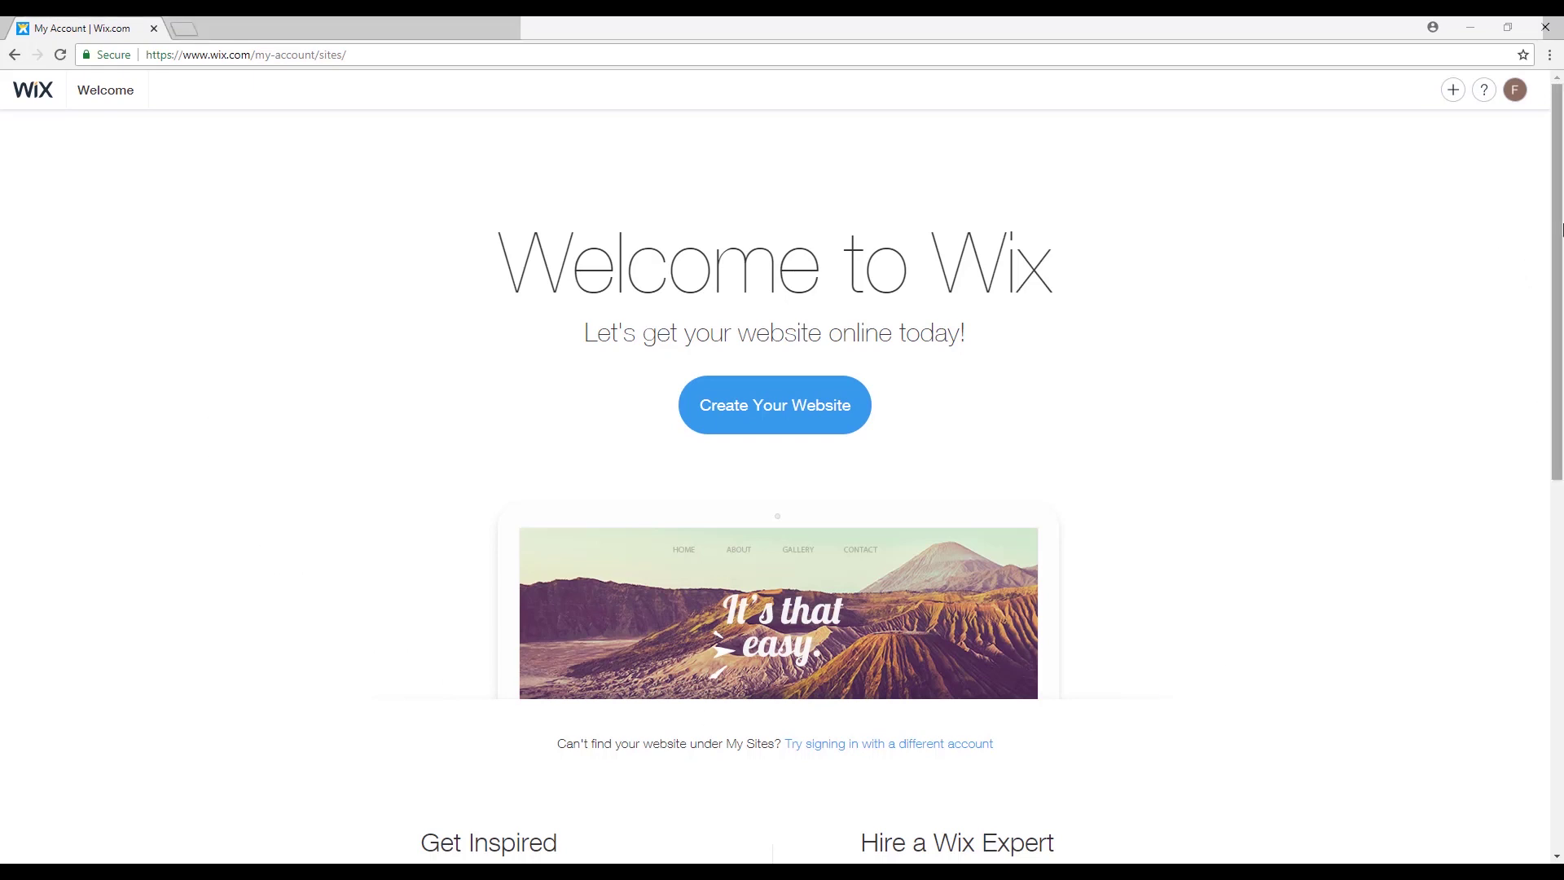
Create a new Beauty & Wellness website and choose to let Wix ADI build it.
left_click_drag(1559, 230, 1525, 139)
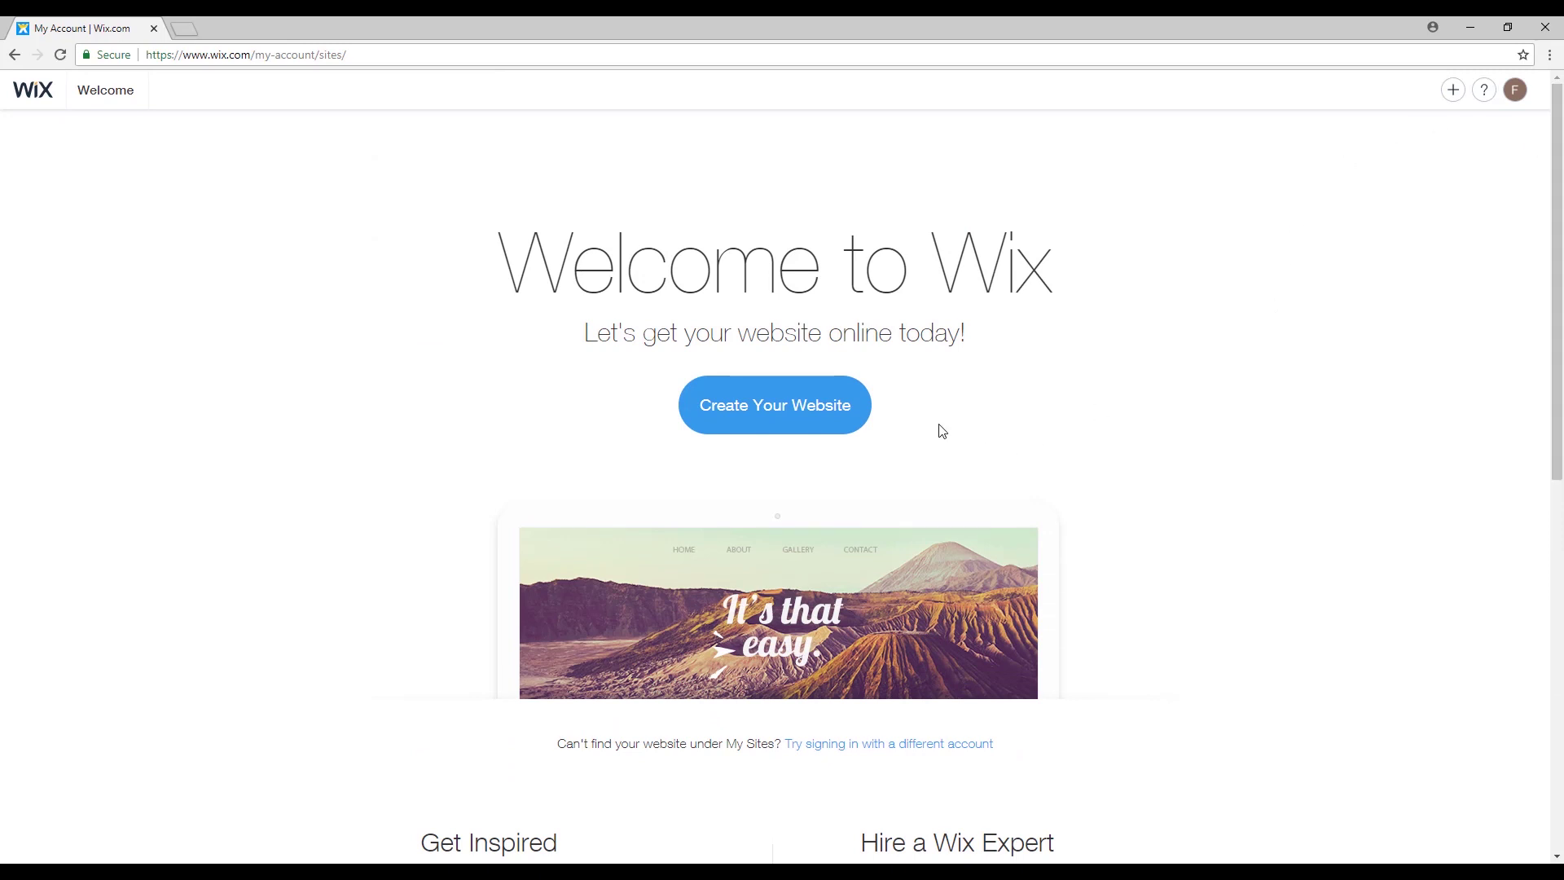
left_click(824, 427)
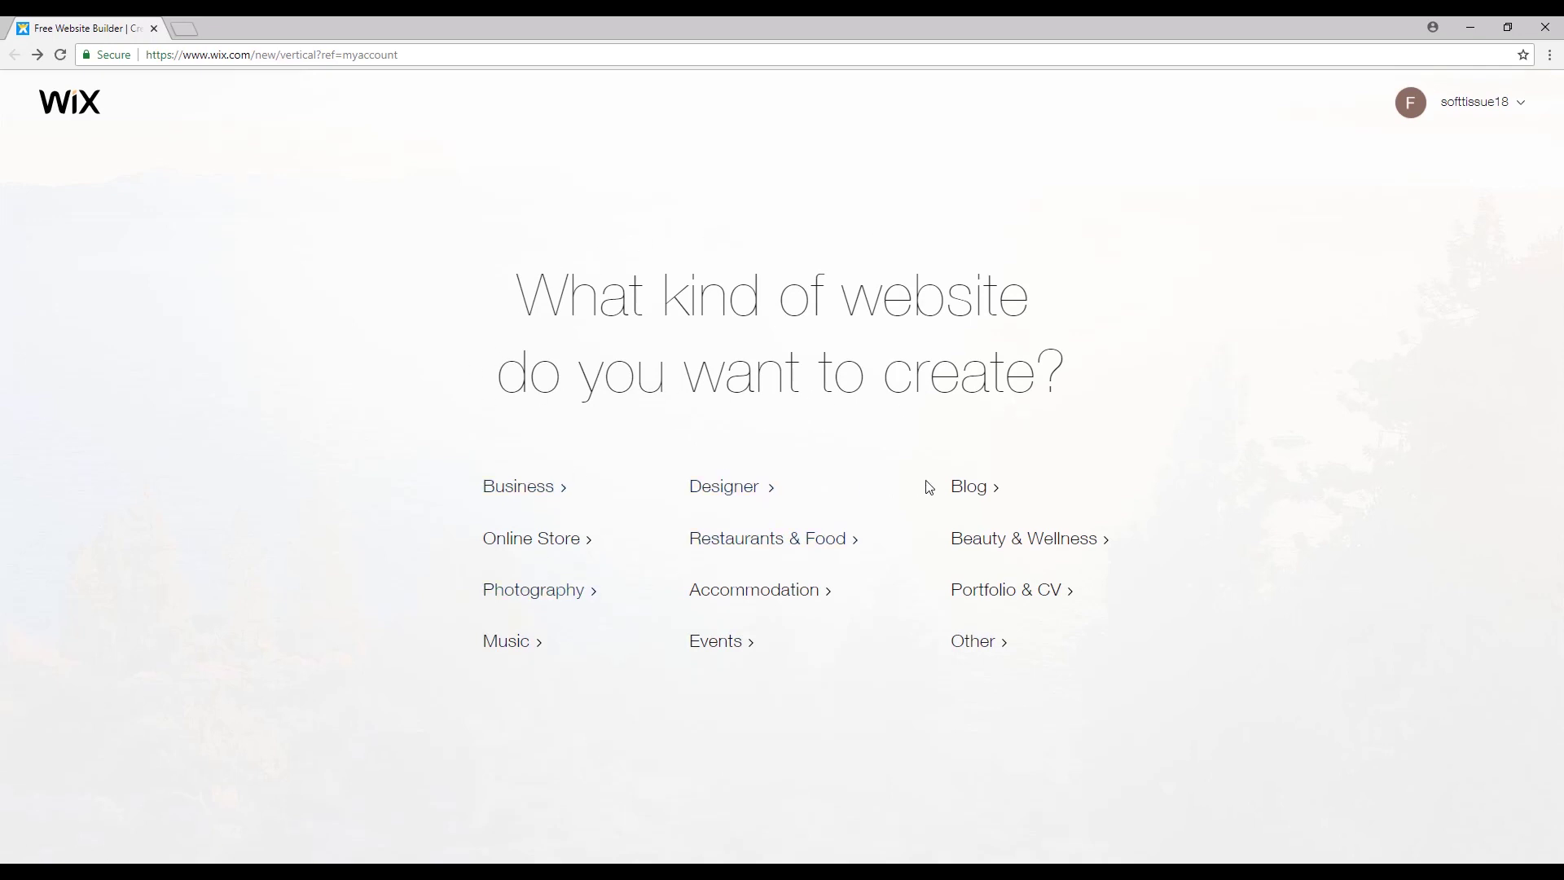
left_click(1068, 551)
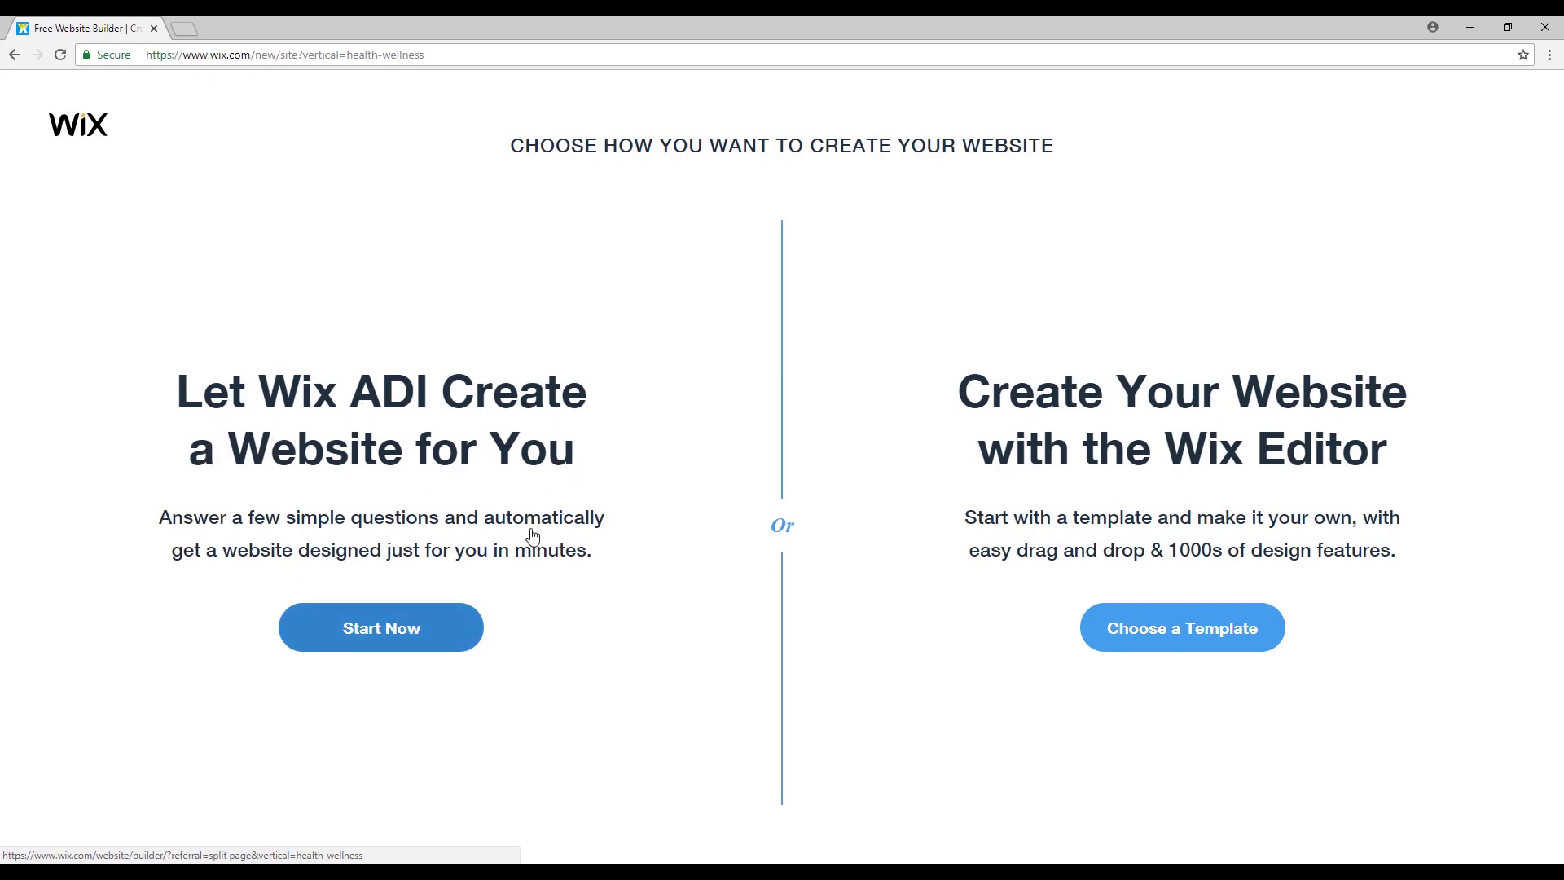
left_click(416, 629)
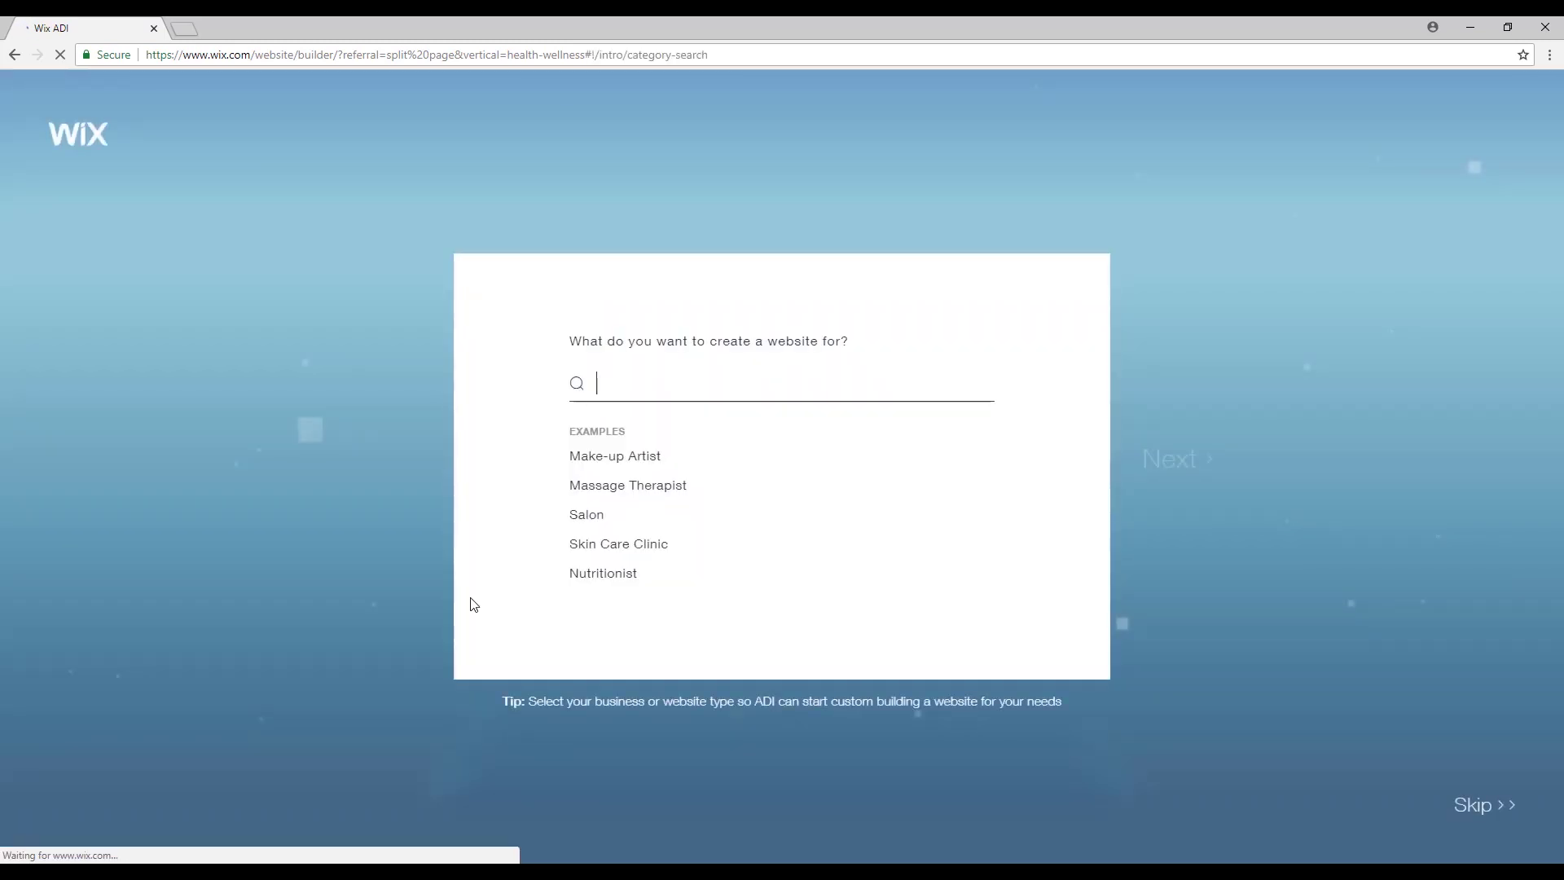
Set the business type to Massage Spa.
left_click(649, 389)
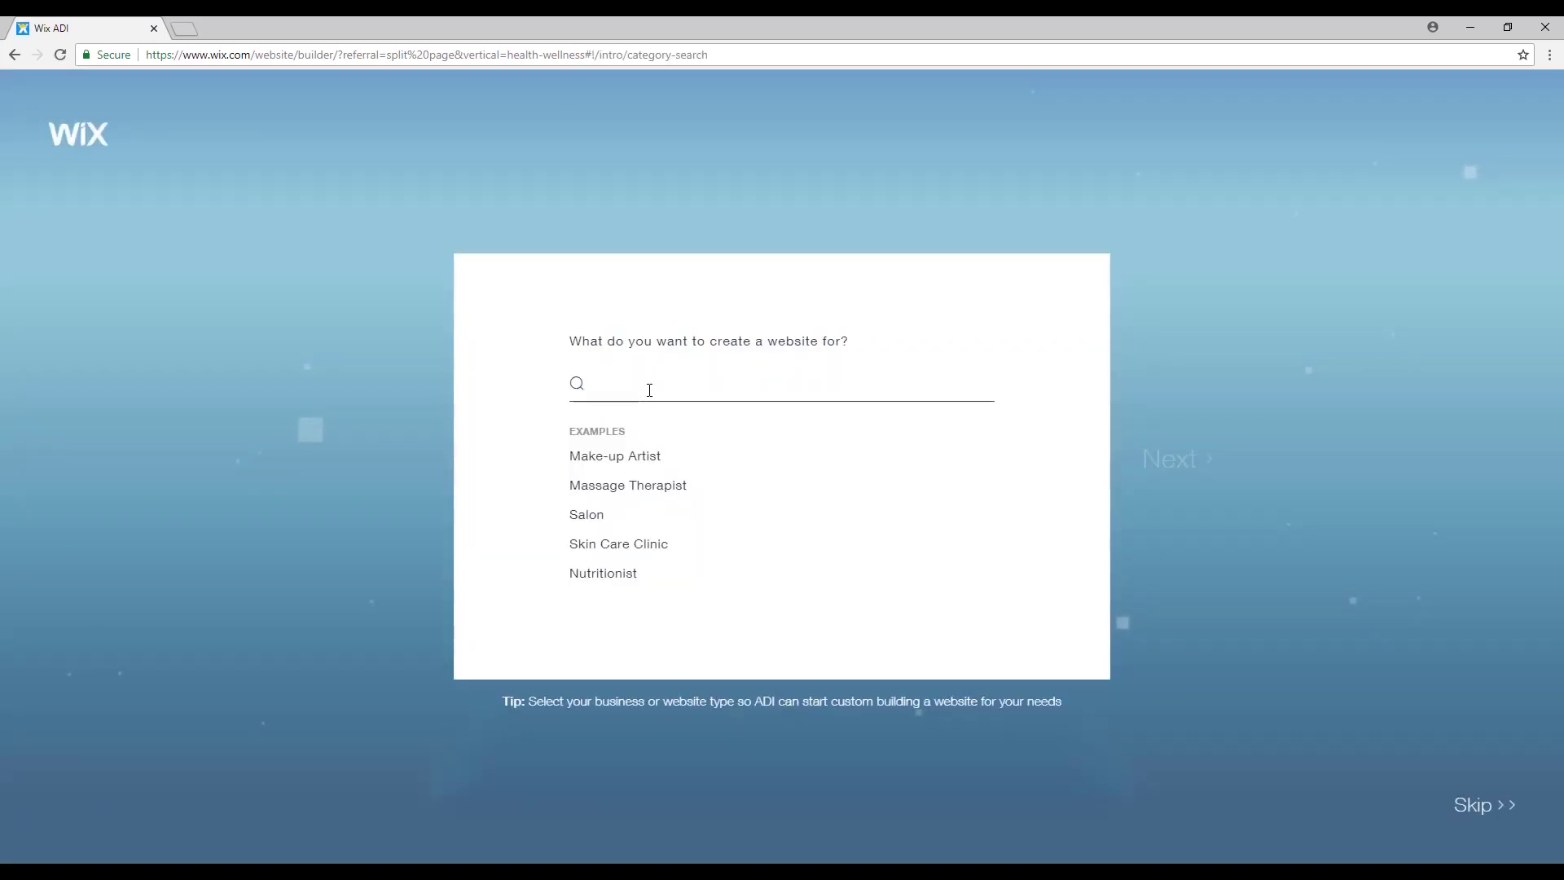
type("Massage")
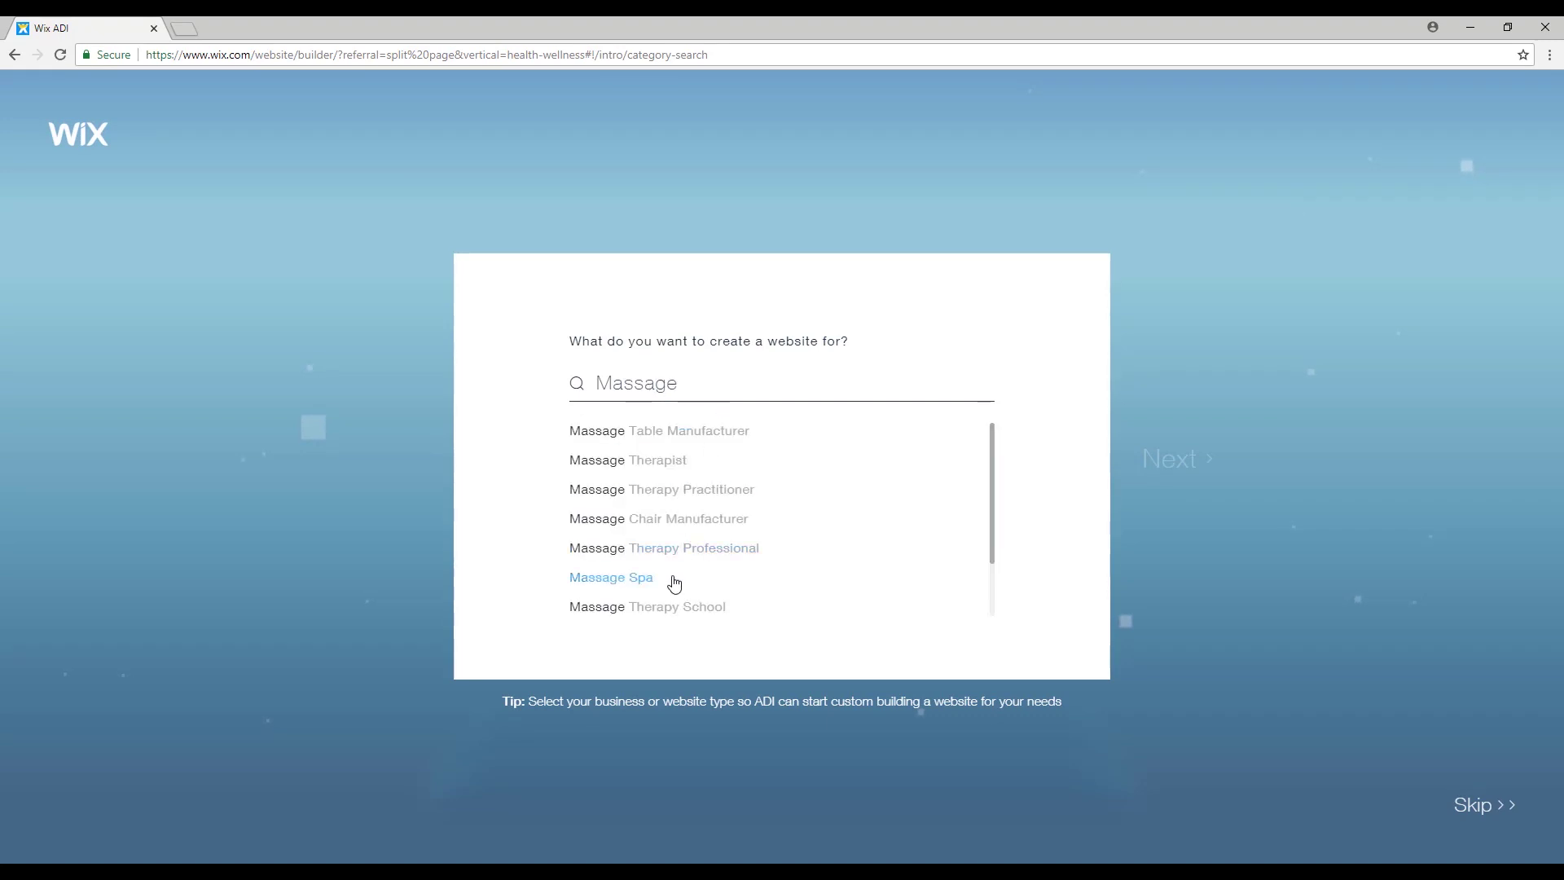
left_click(639, 580)
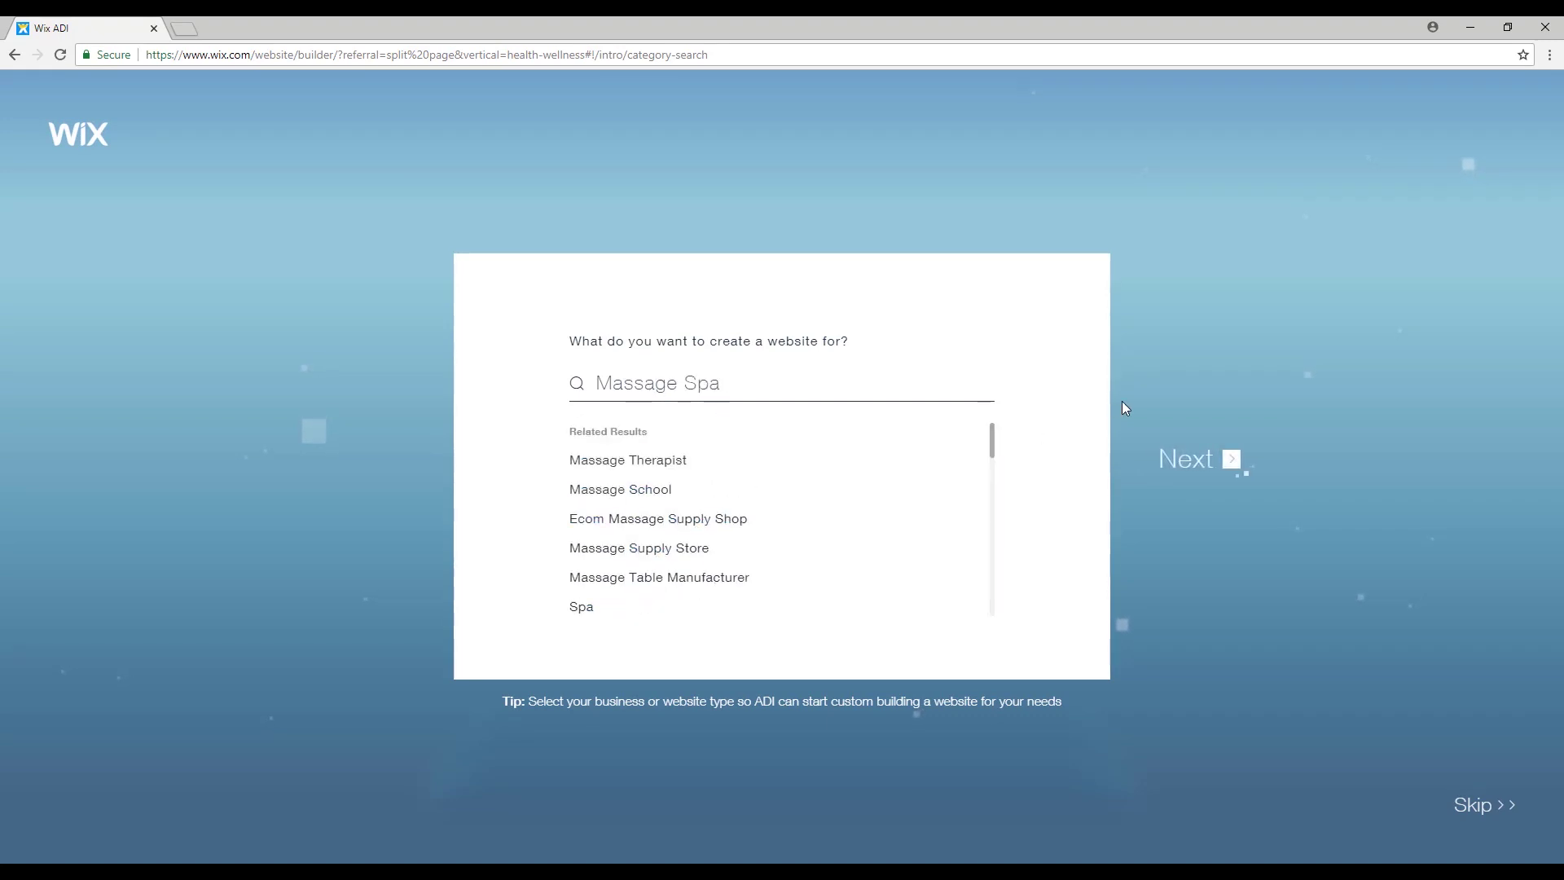
left_click(1227, 459)
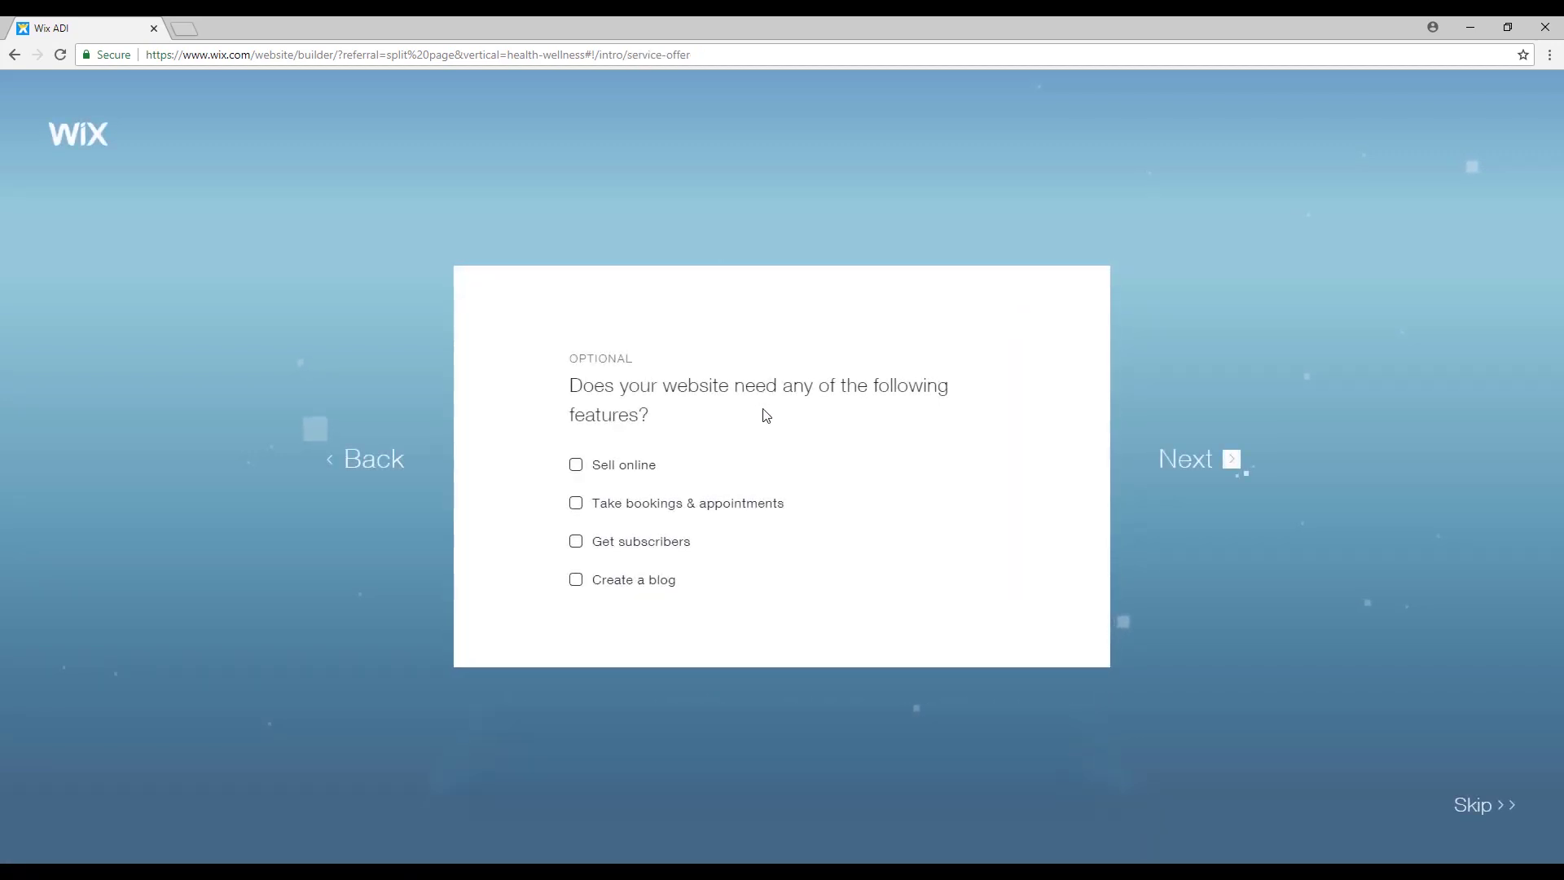
Add online selling, bookings & appointments, subscribers and a blog as site features.
left_click(592, 471)
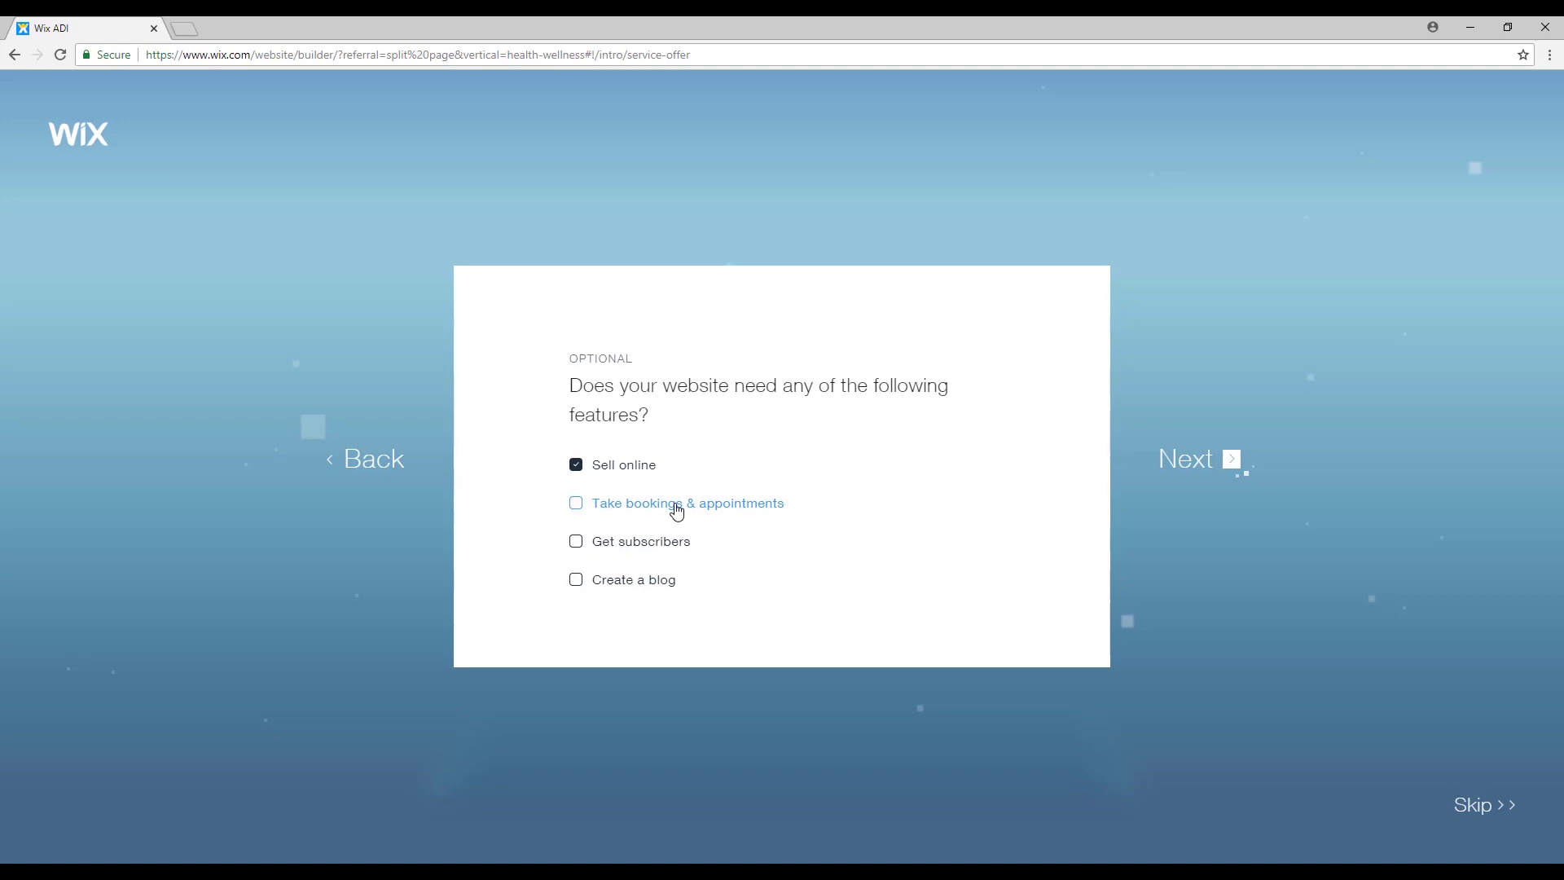
left_click(674, 505)
left_click(601, 551)
left_click(618, 583)
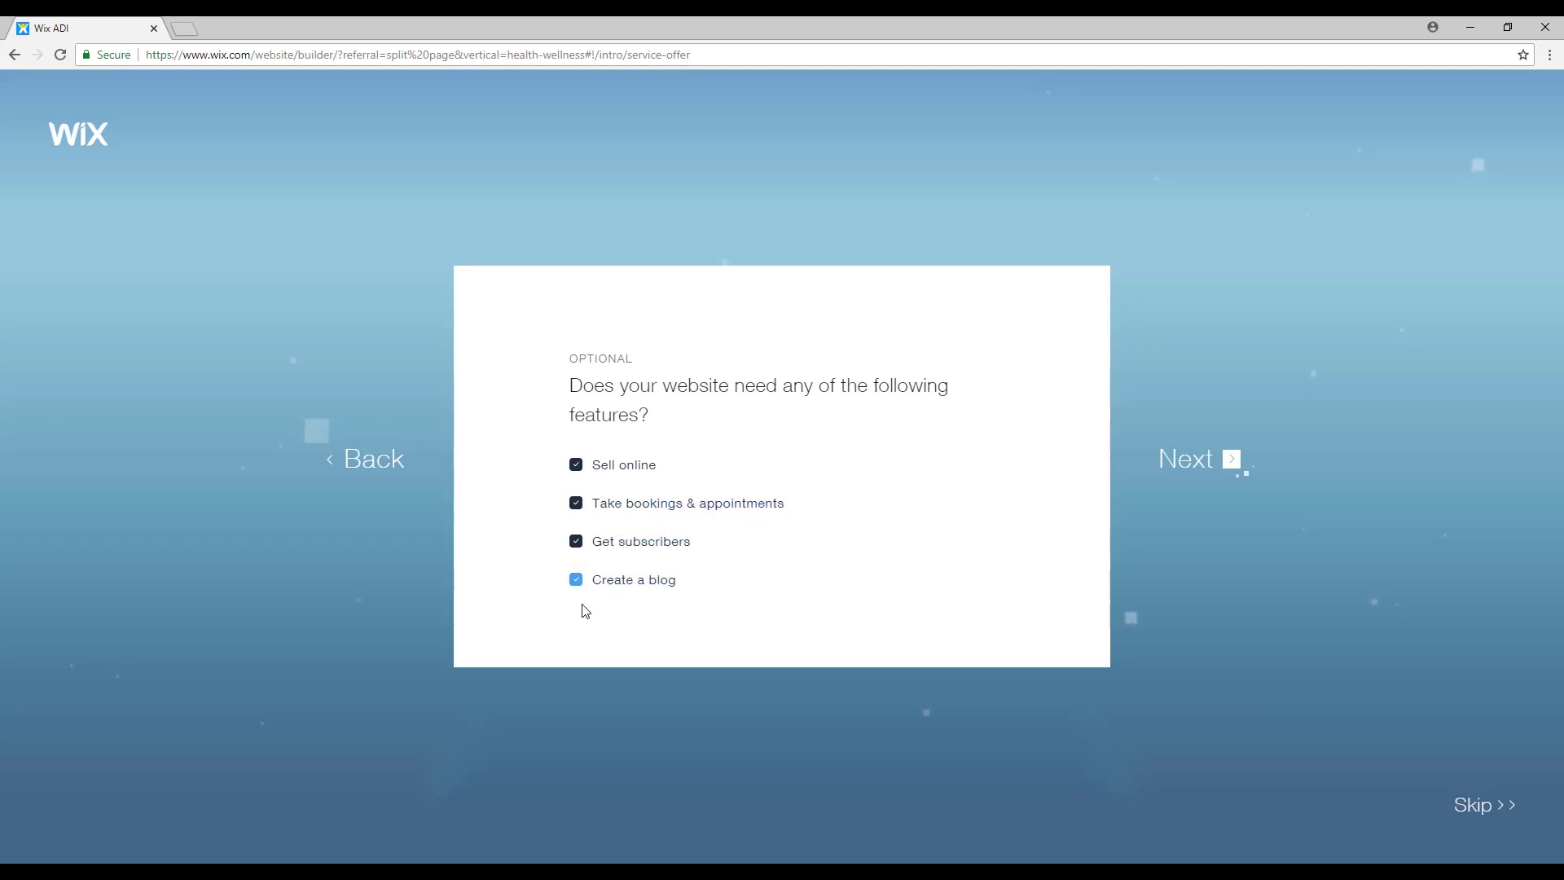
left_click(1234, 461)
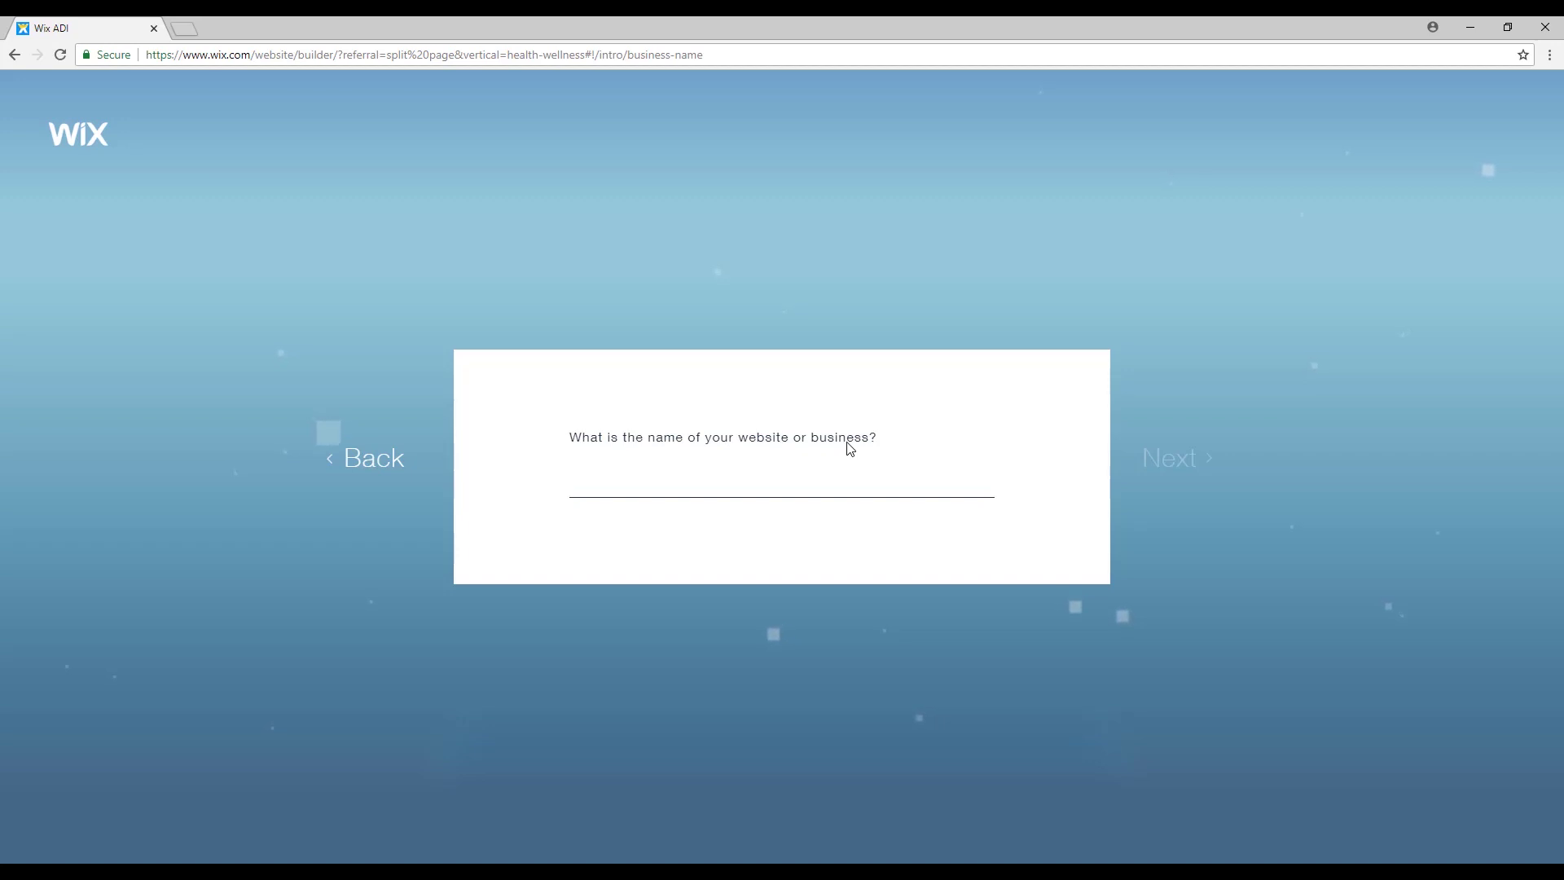
Name the business 'Soft Tissue' and skip the business address question.
type("Soft Tis")
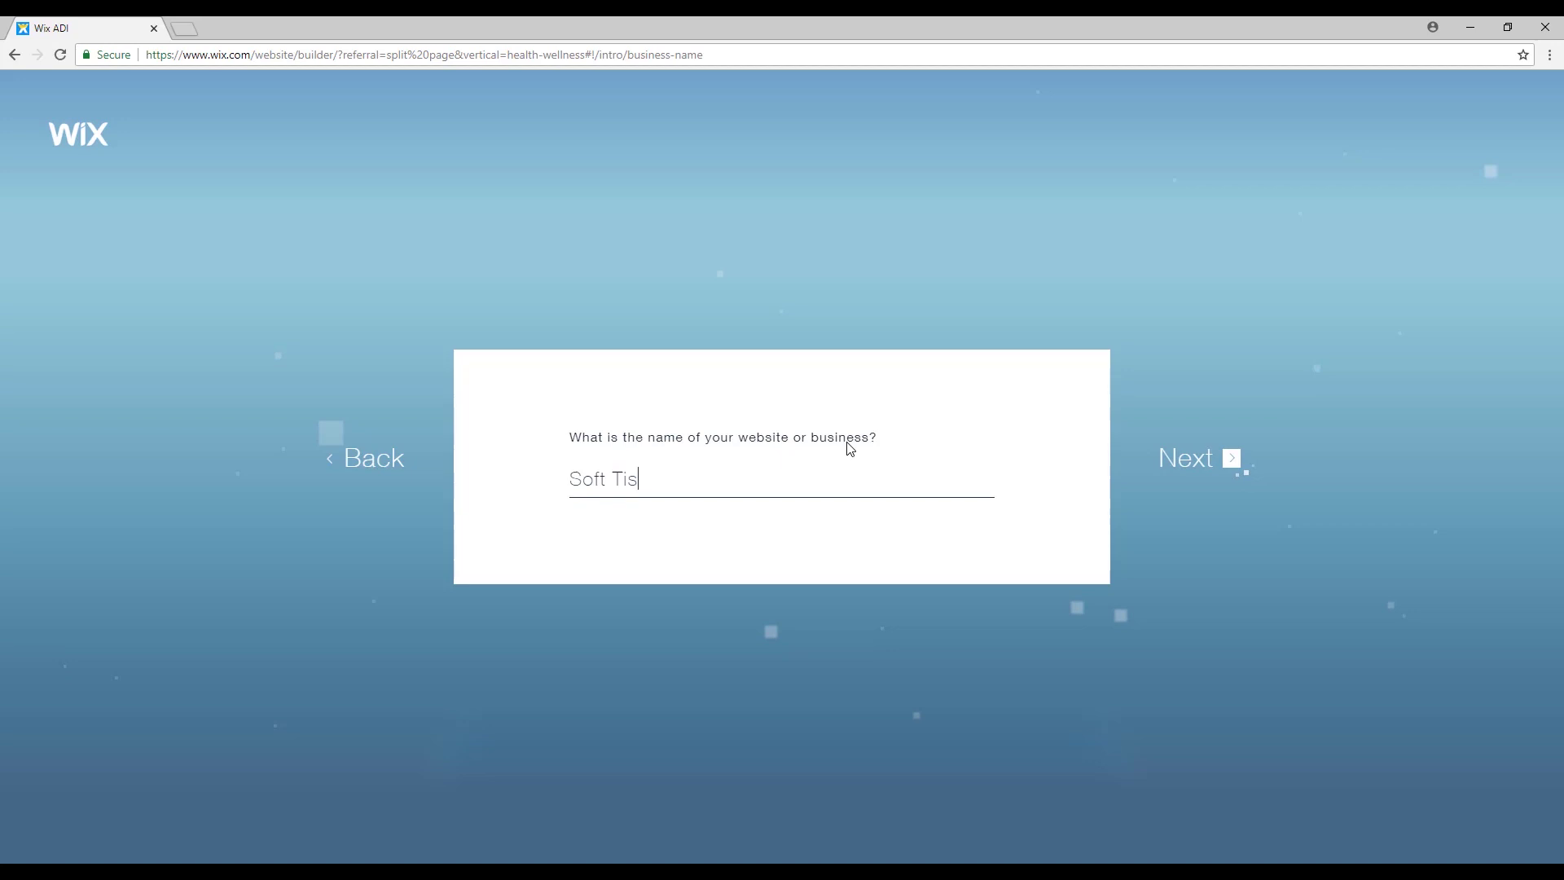
type("sue")
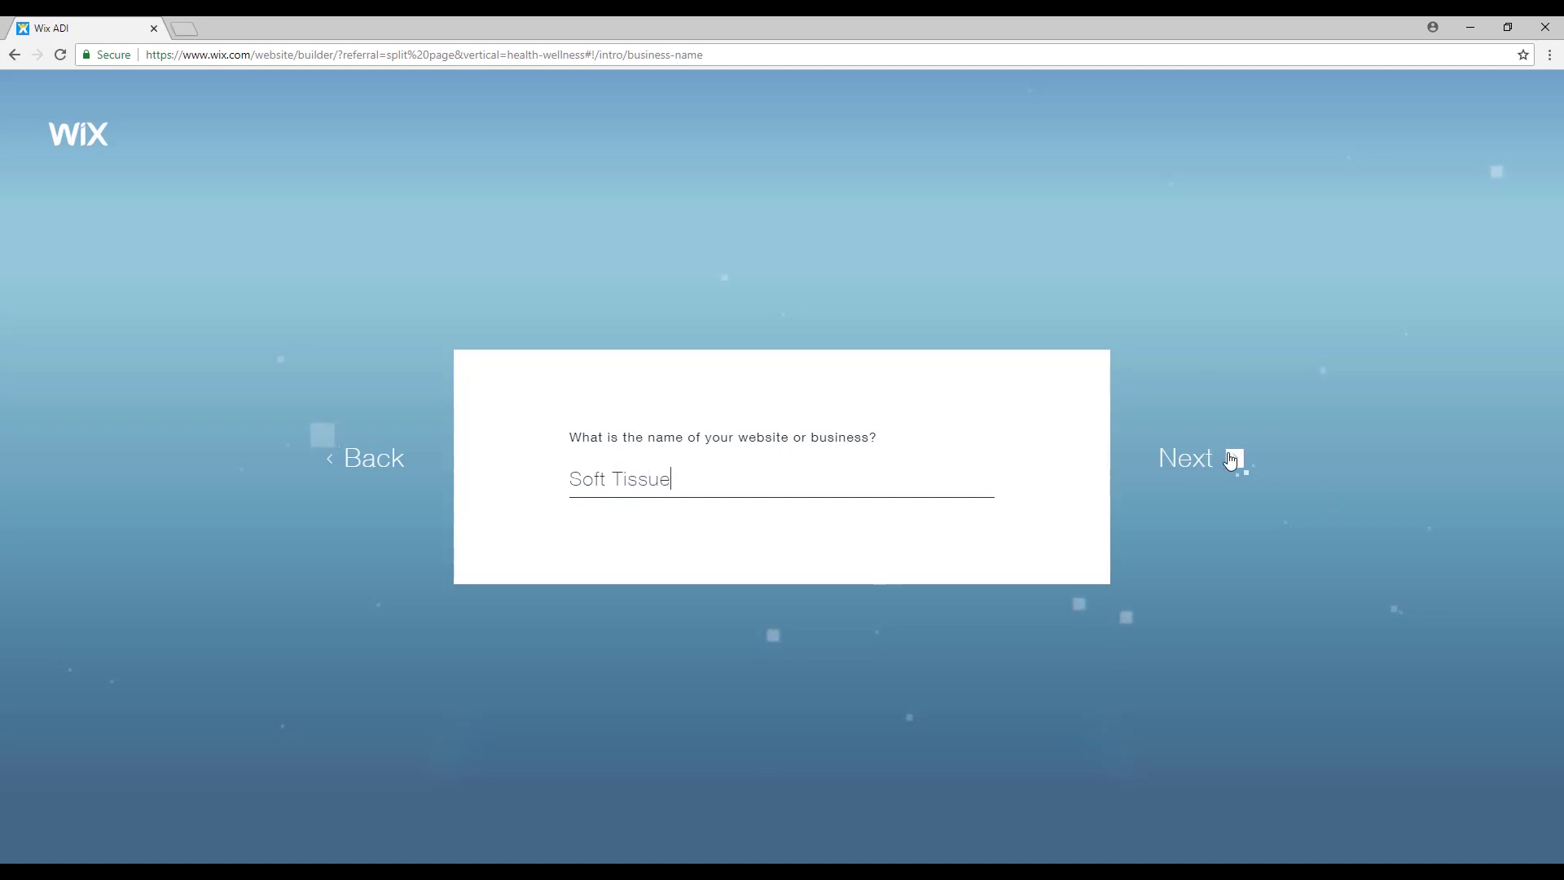
left_click(1231, 460)
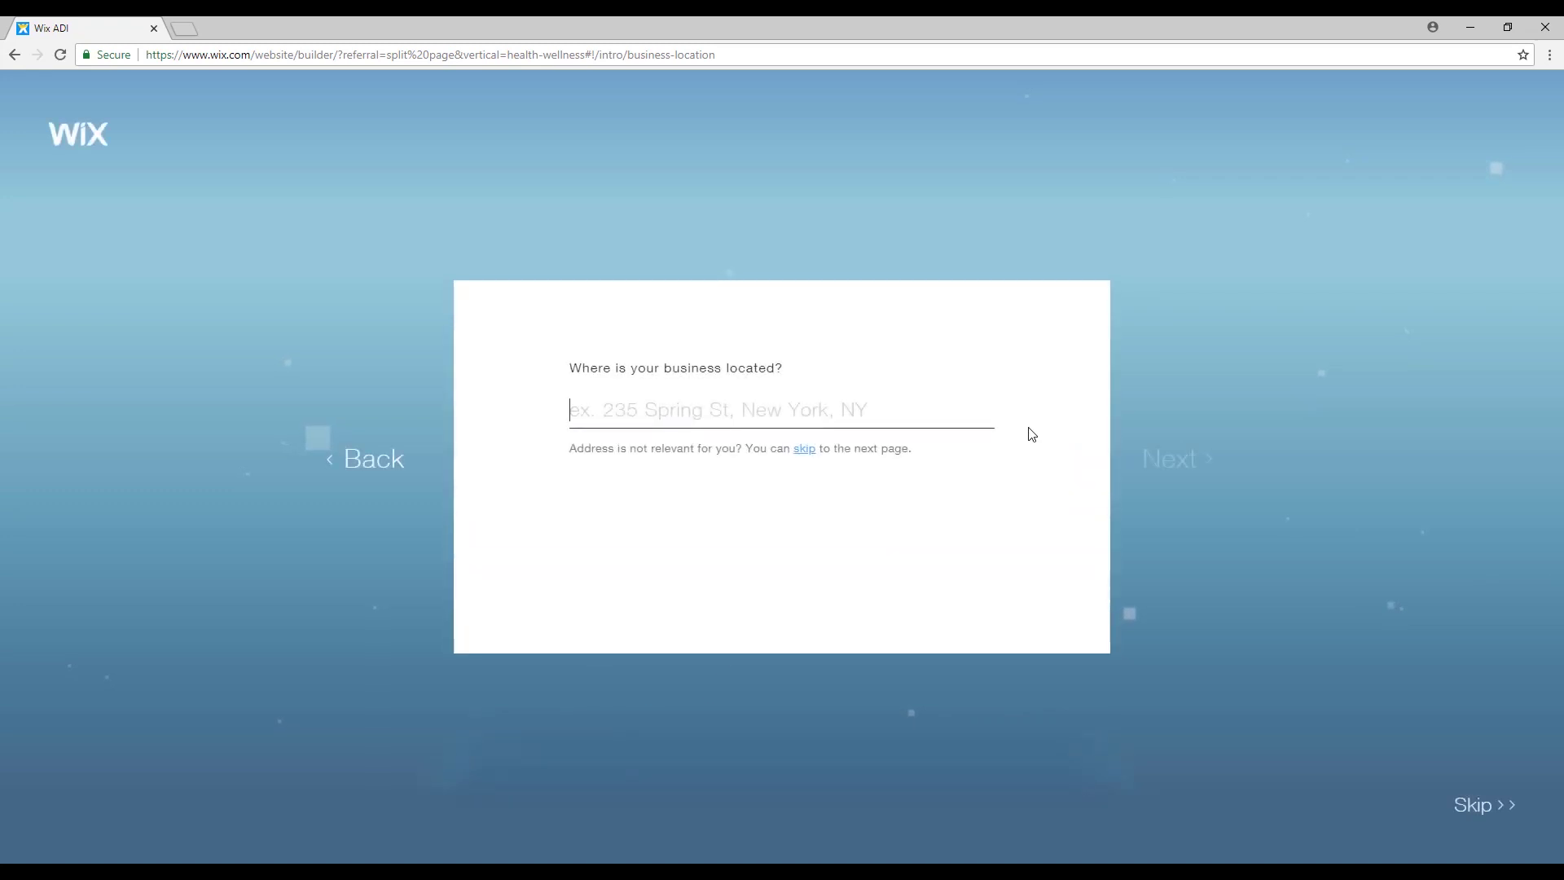
left_click(804, 453)
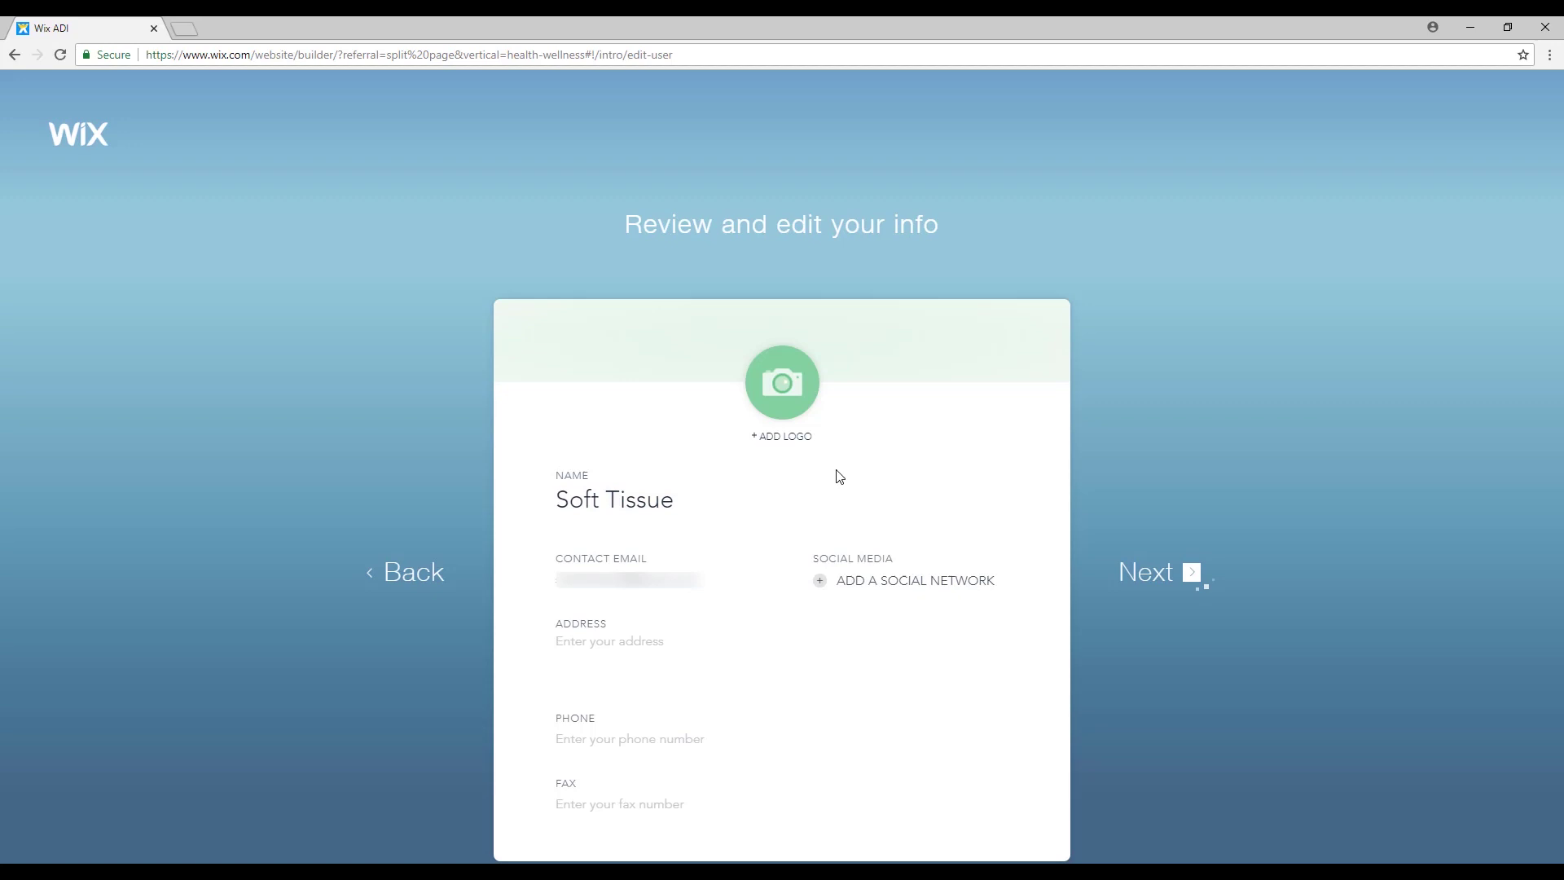
Upload the 'Soft Tissue-logo' image as the business logo and continue.
left_click(785, 436)
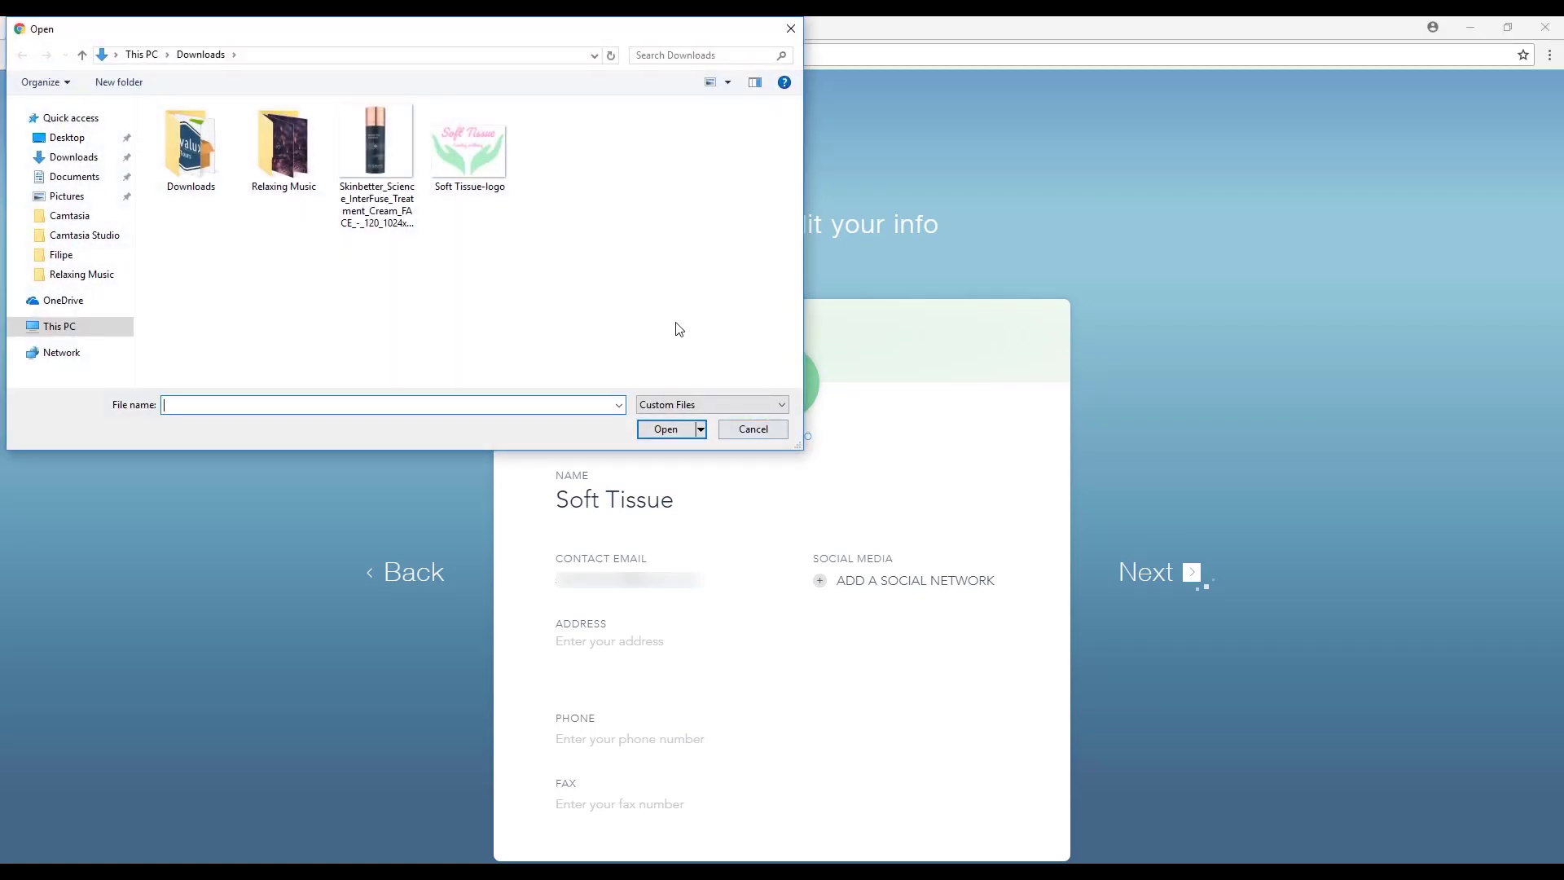
left_click(475, 138)
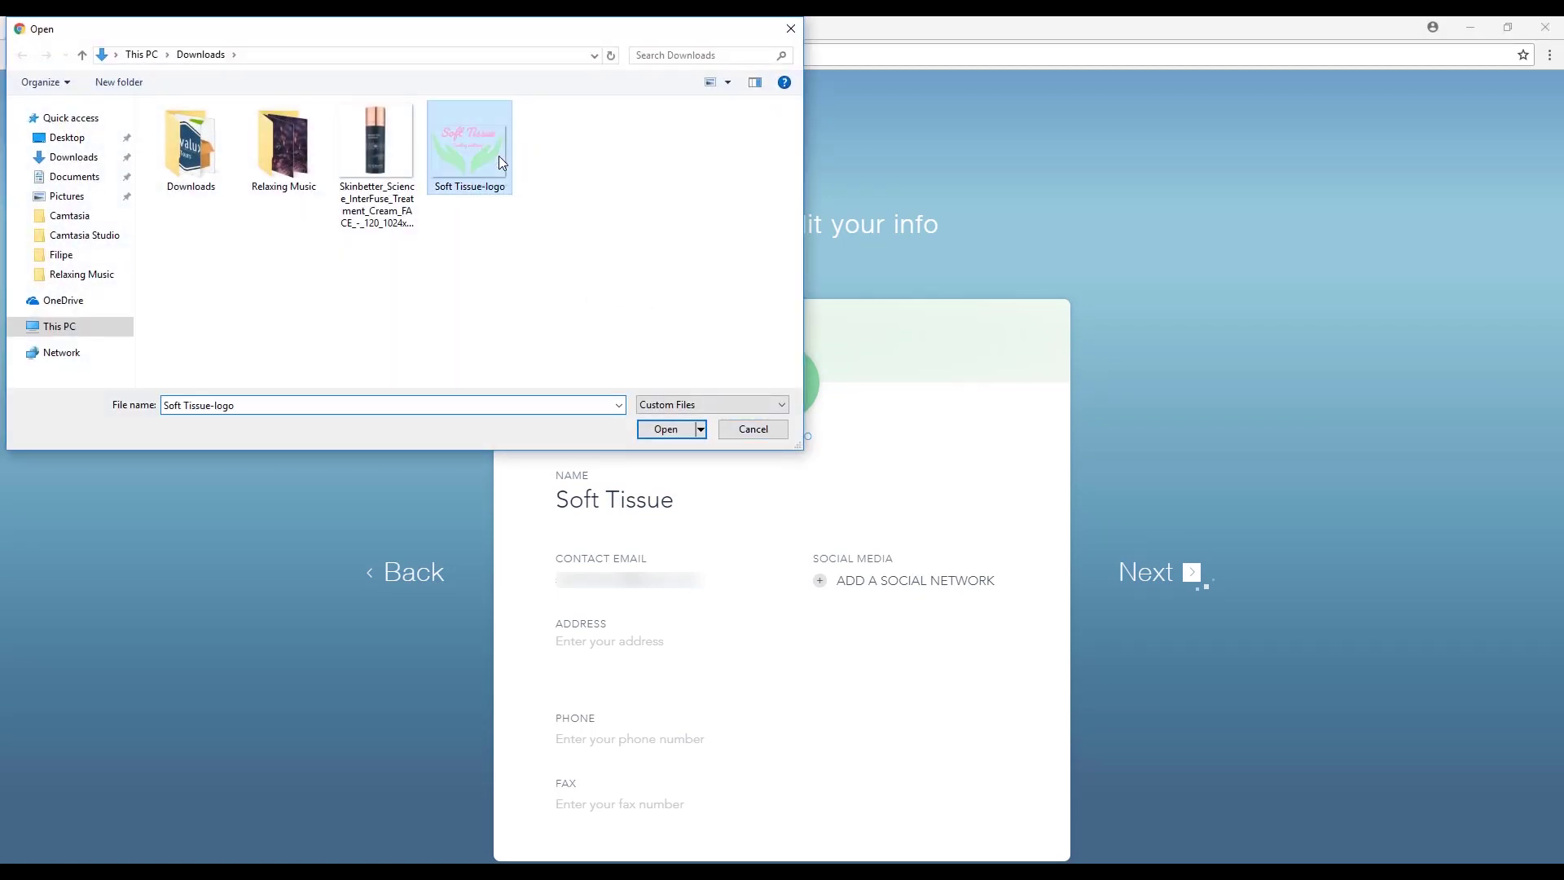
left_click(665, 429)
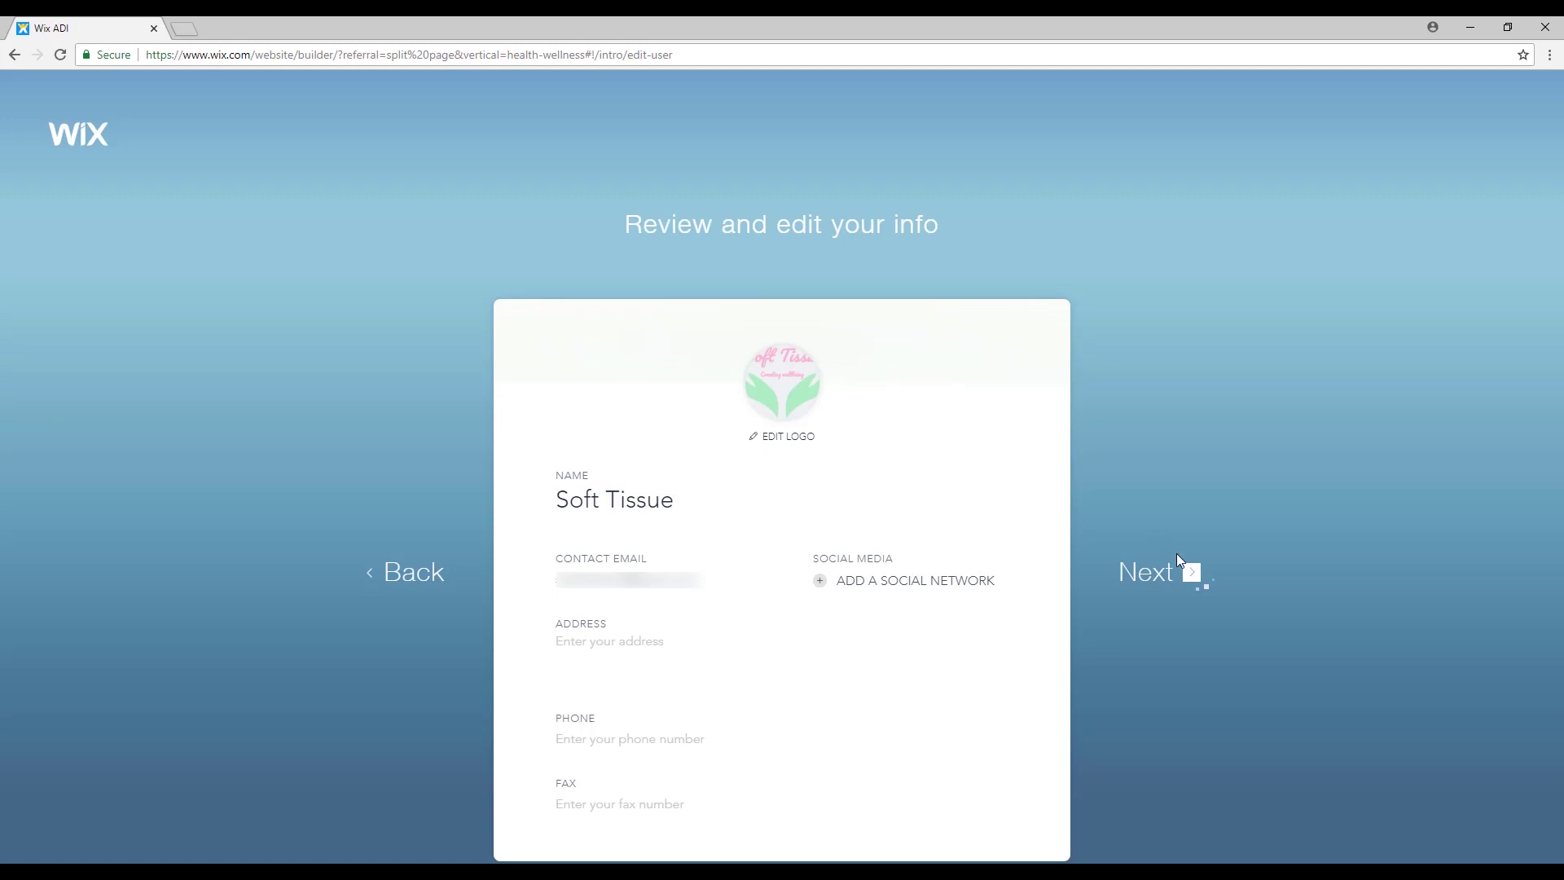
left_click(1195, 576)
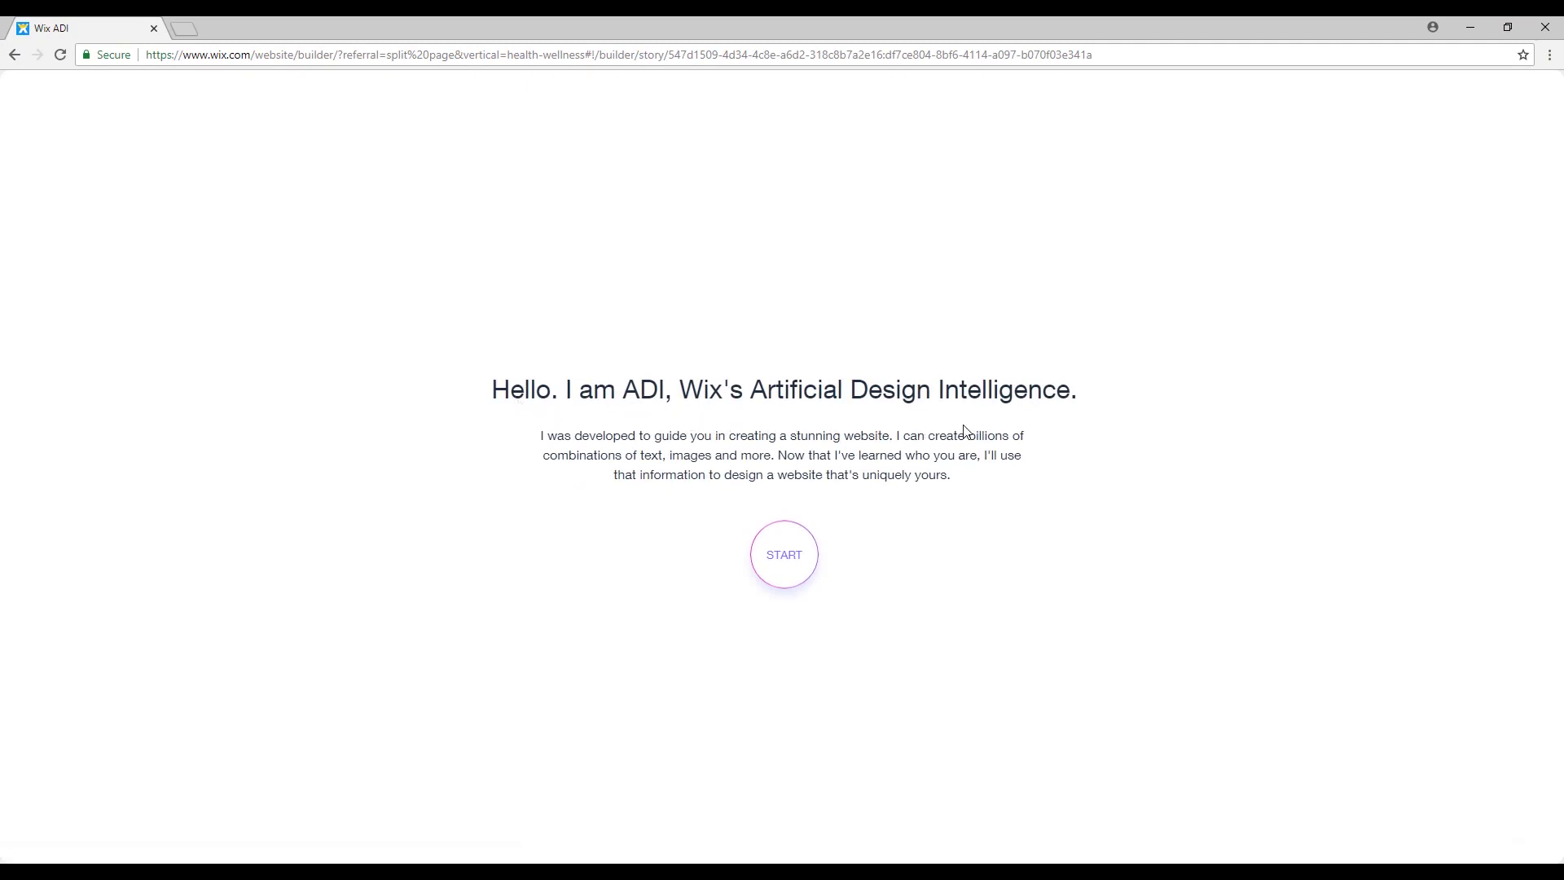
Choose the Wild Rose style and use the colour palette created from the logo.
left_click(793, 552)
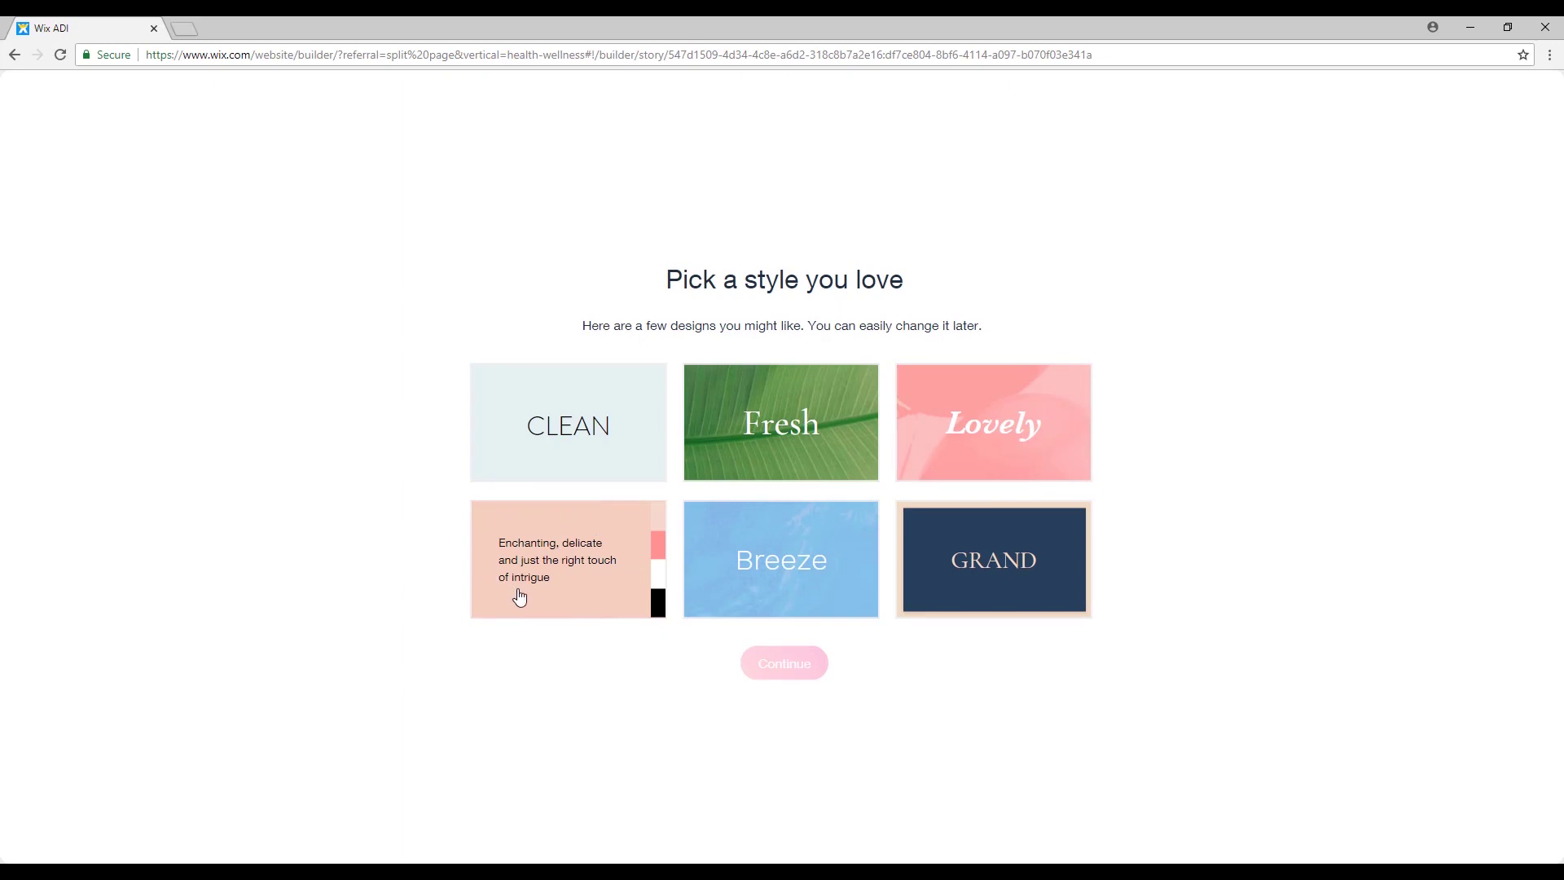
left_click(628, 577)
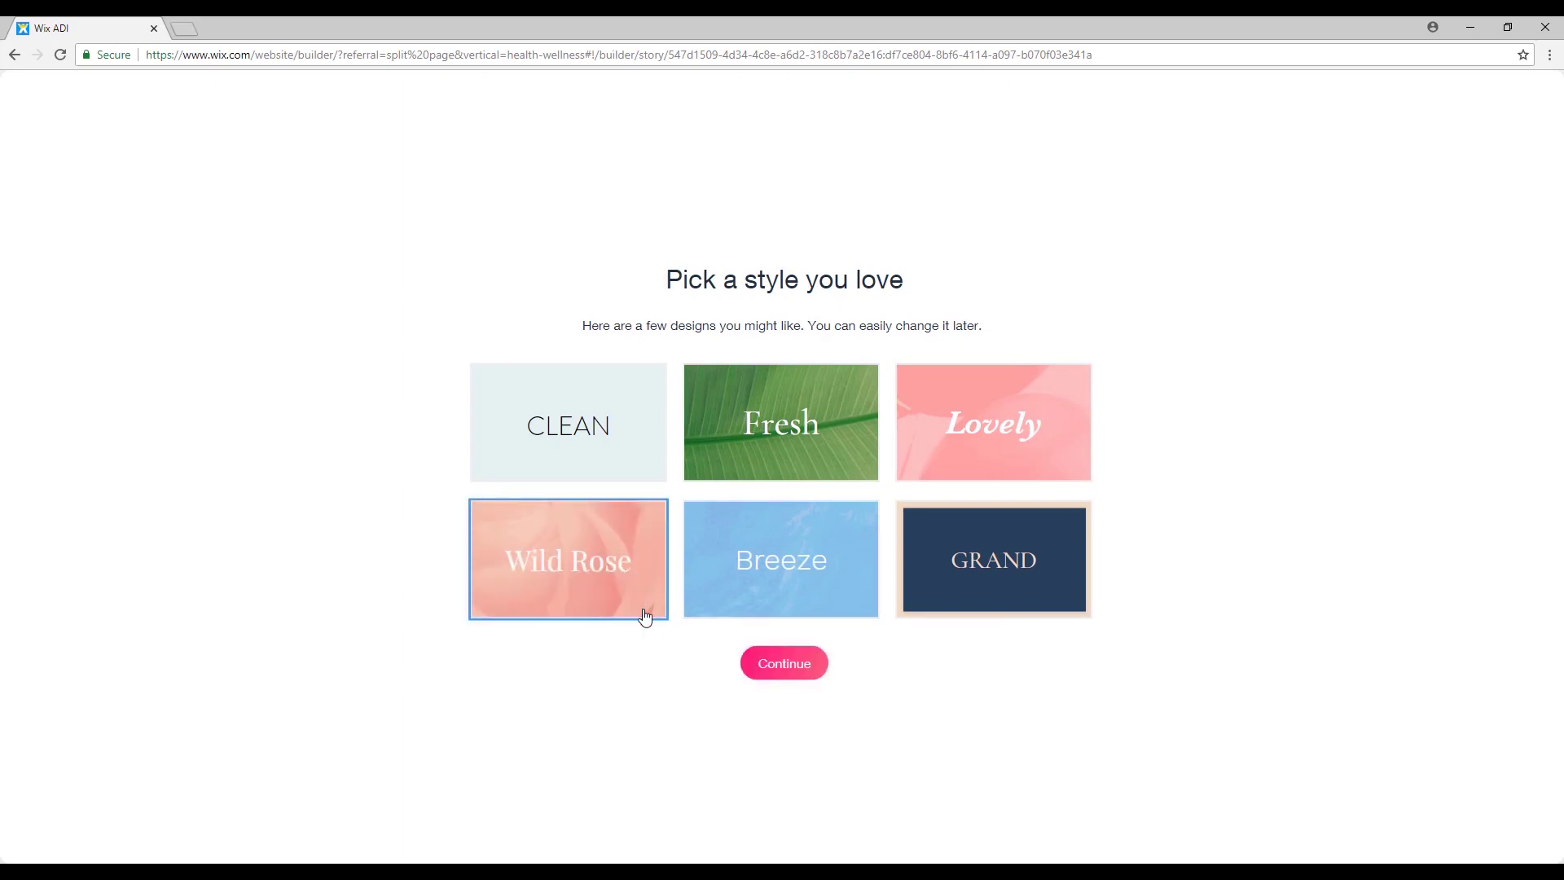
left_click(806, 677)
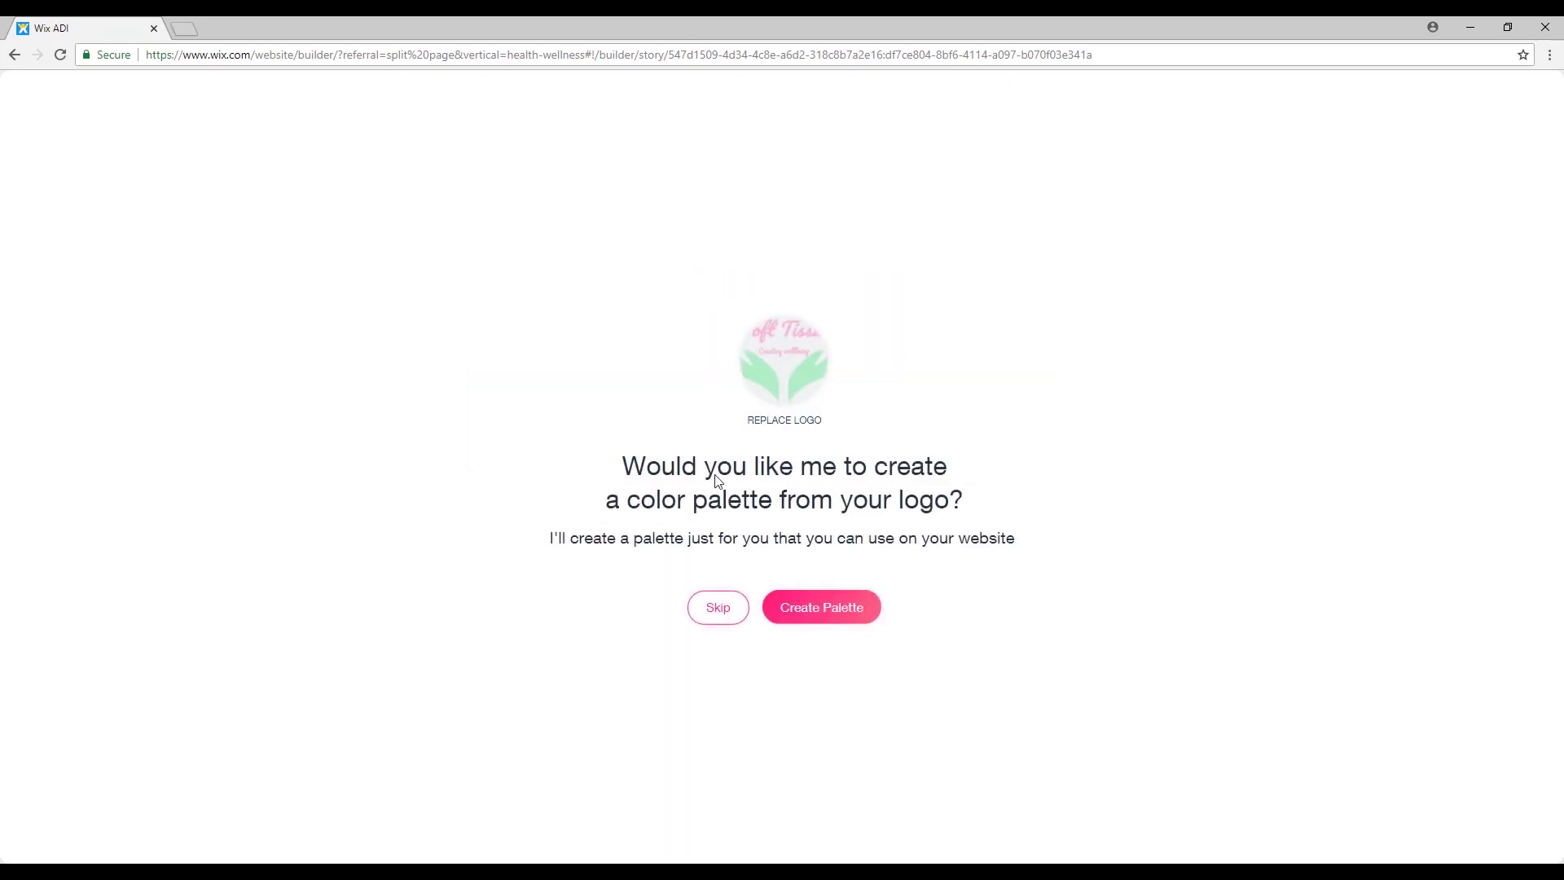
left_click(827, 611)
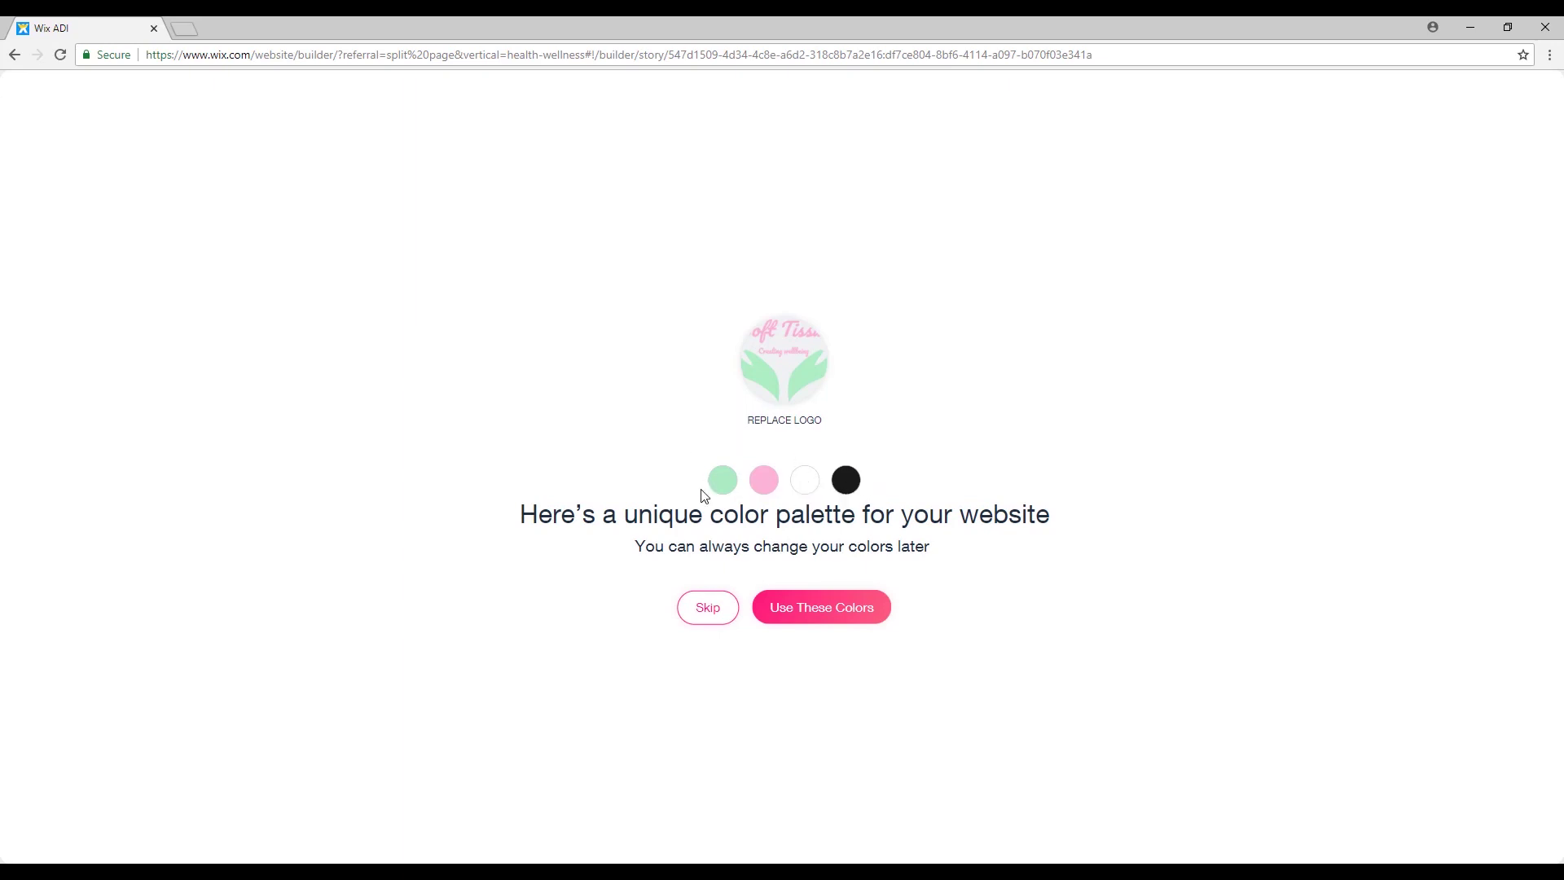
left_click(847, 621)
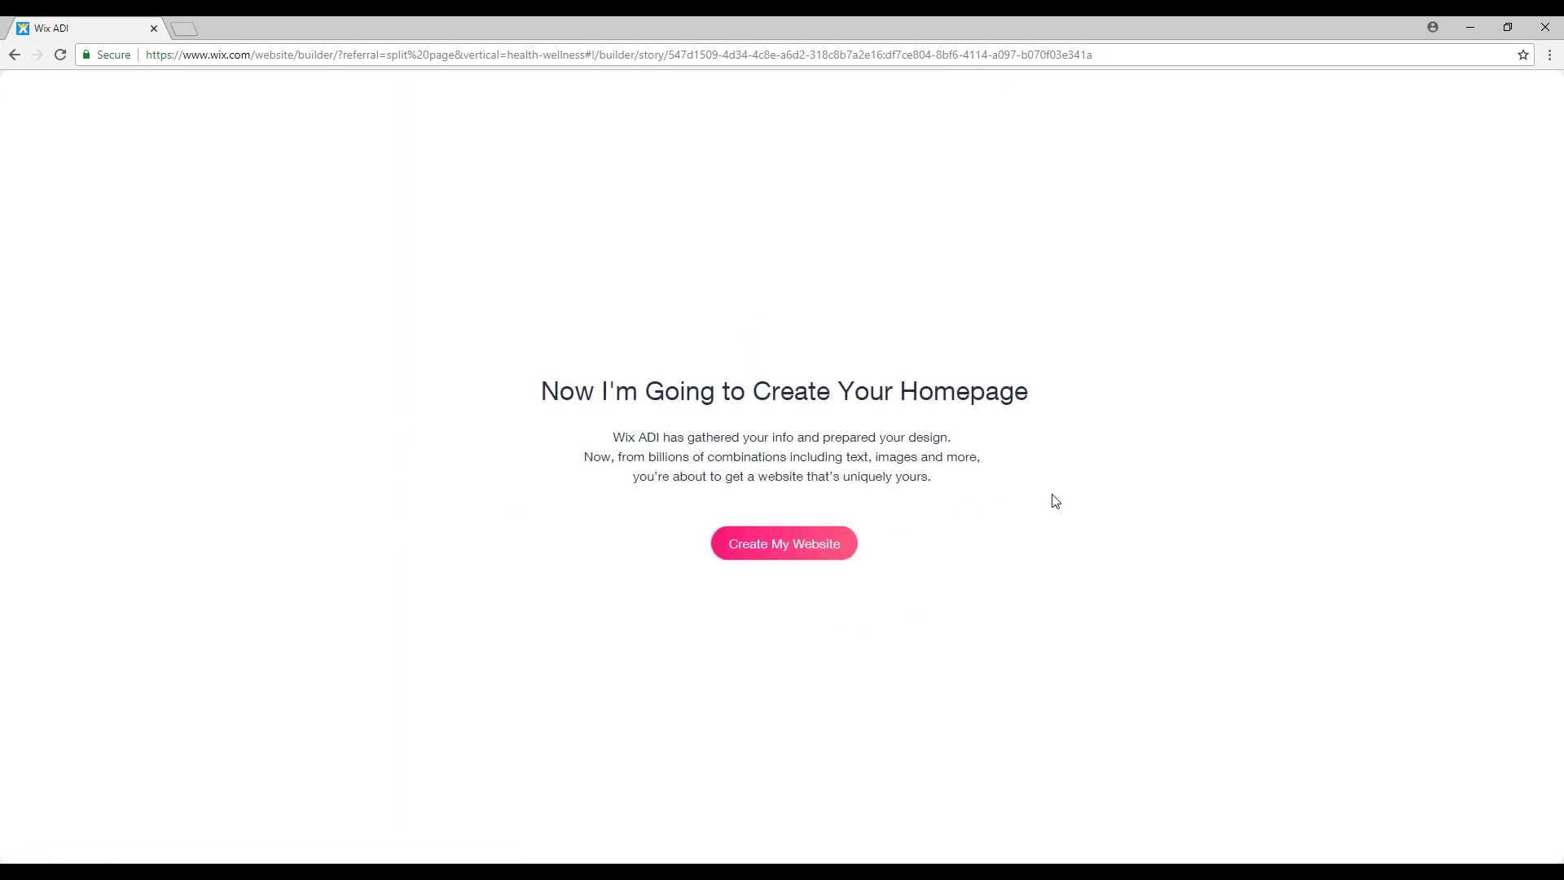
Have Wix ADI create the Soft Tissue website from the chosen info and design.
left_click(832, 558)
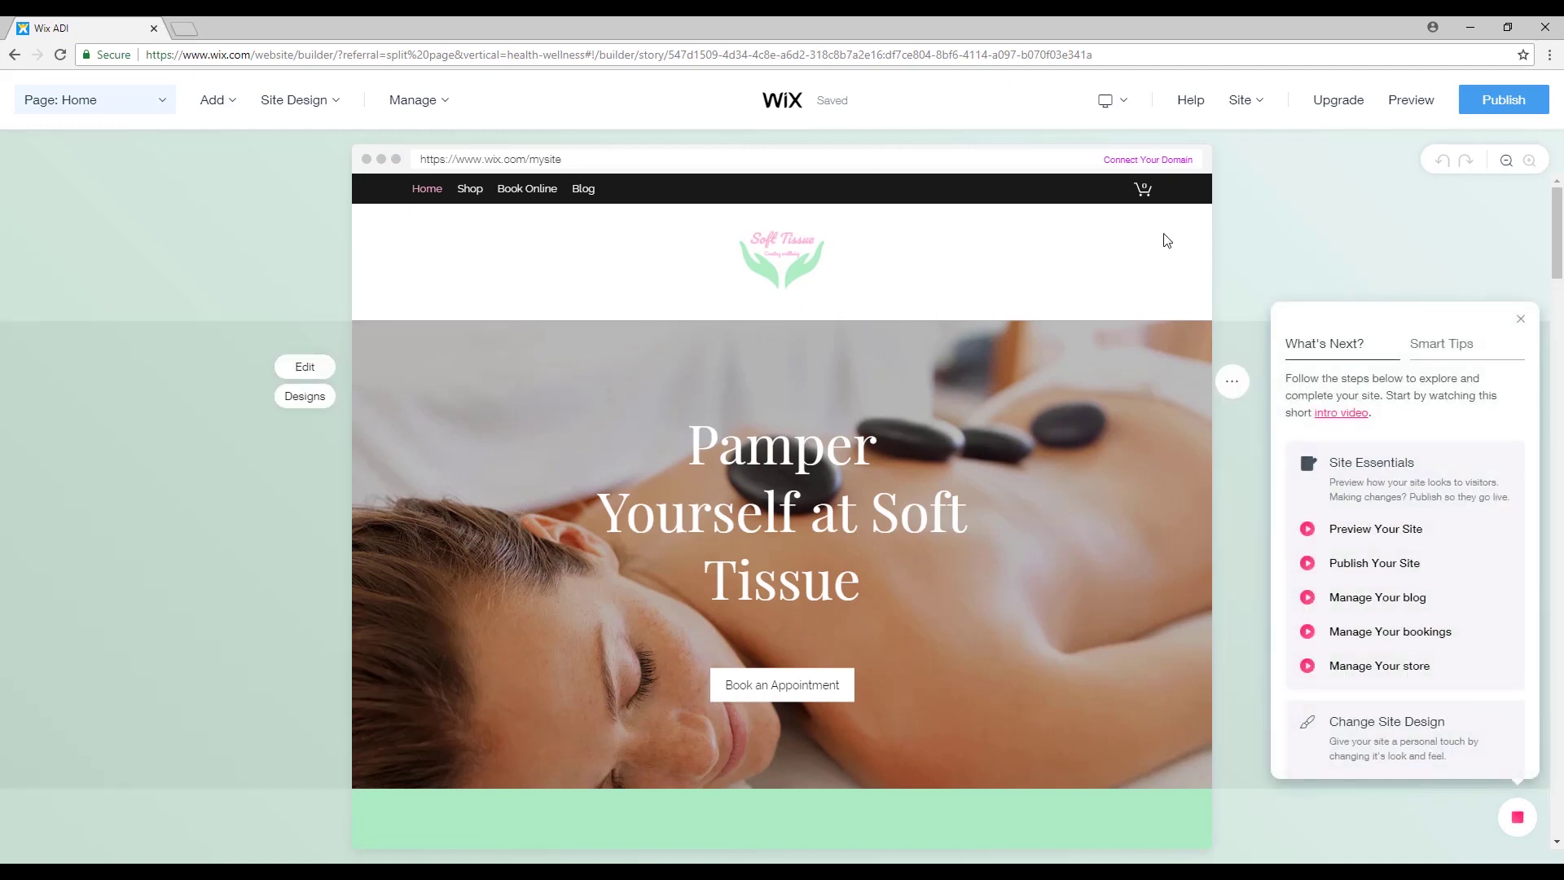
Close the What's Next tips and scroll through the homepage's hours, booking form, gallery and testimonials.
left_click(1521, 320)
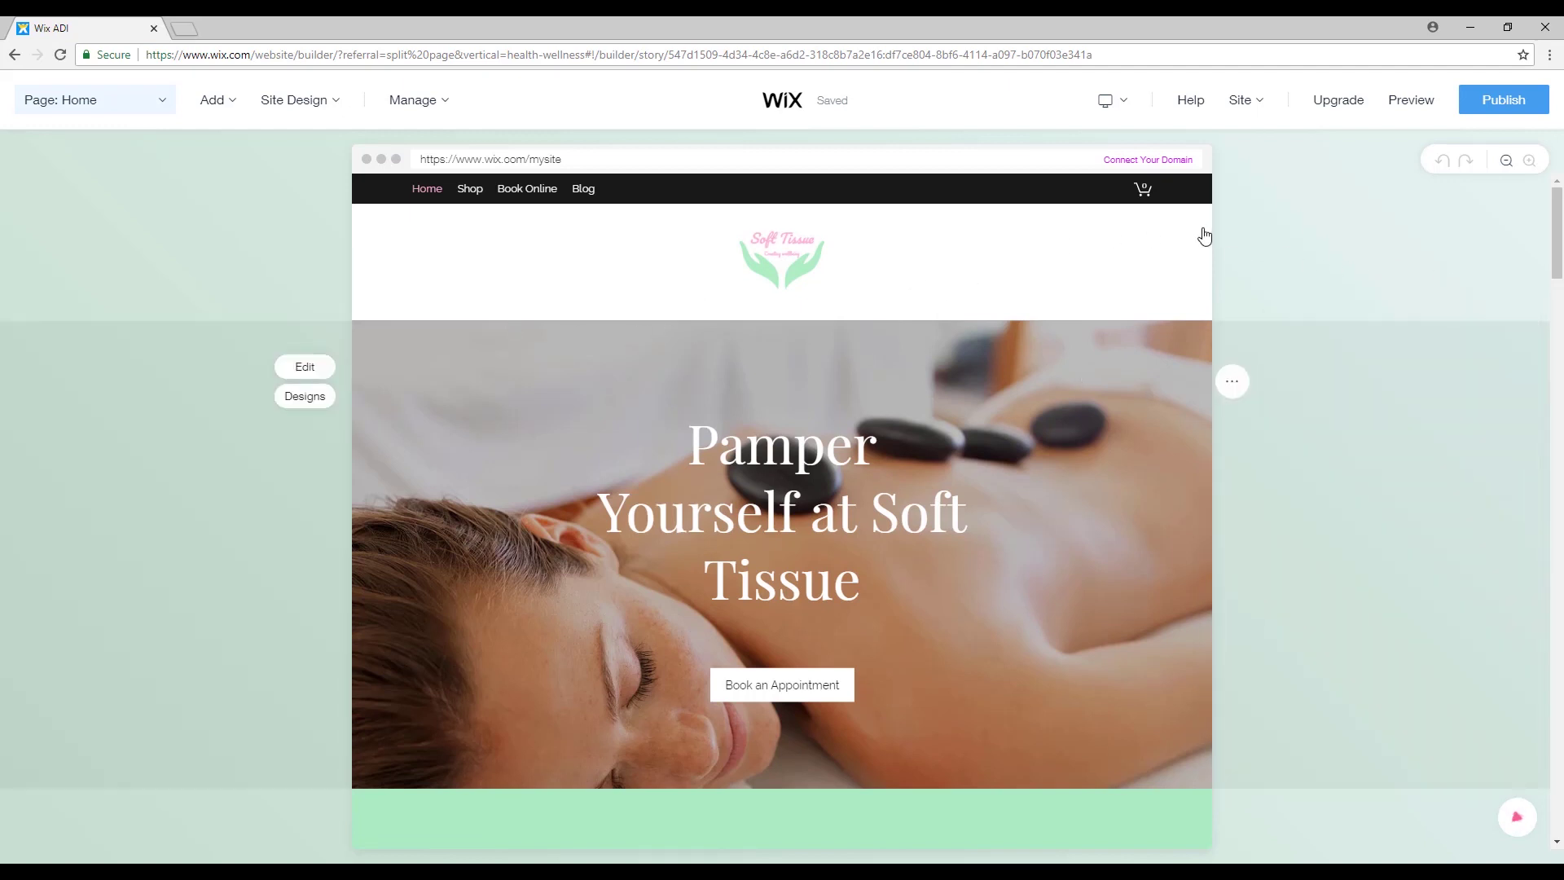
scroll(1128, 416, "down", 9)
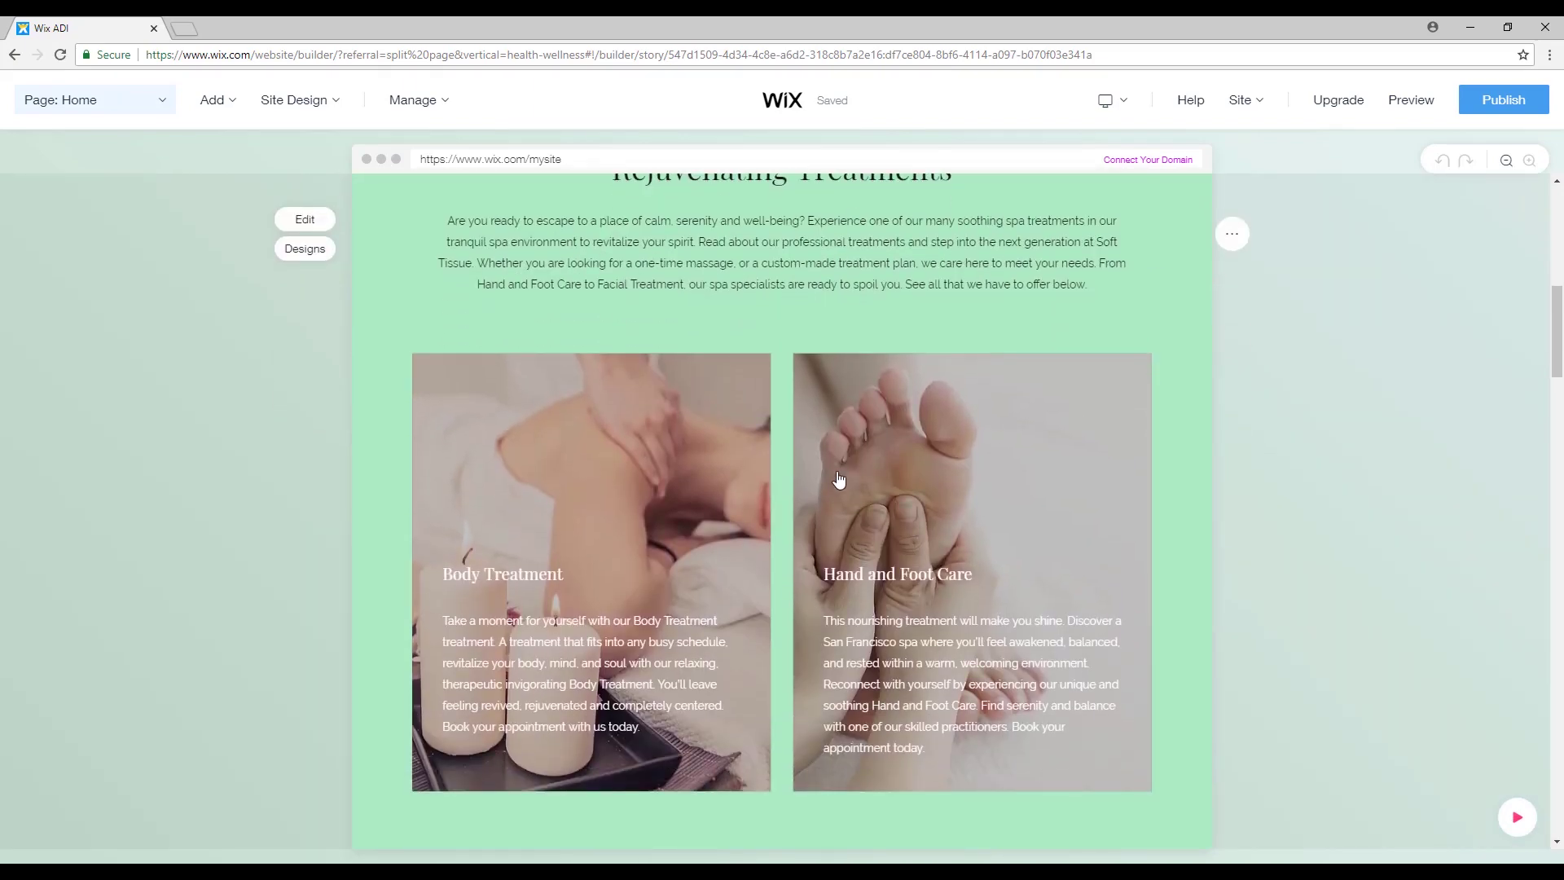
scroll(839, 479, "down", 1)
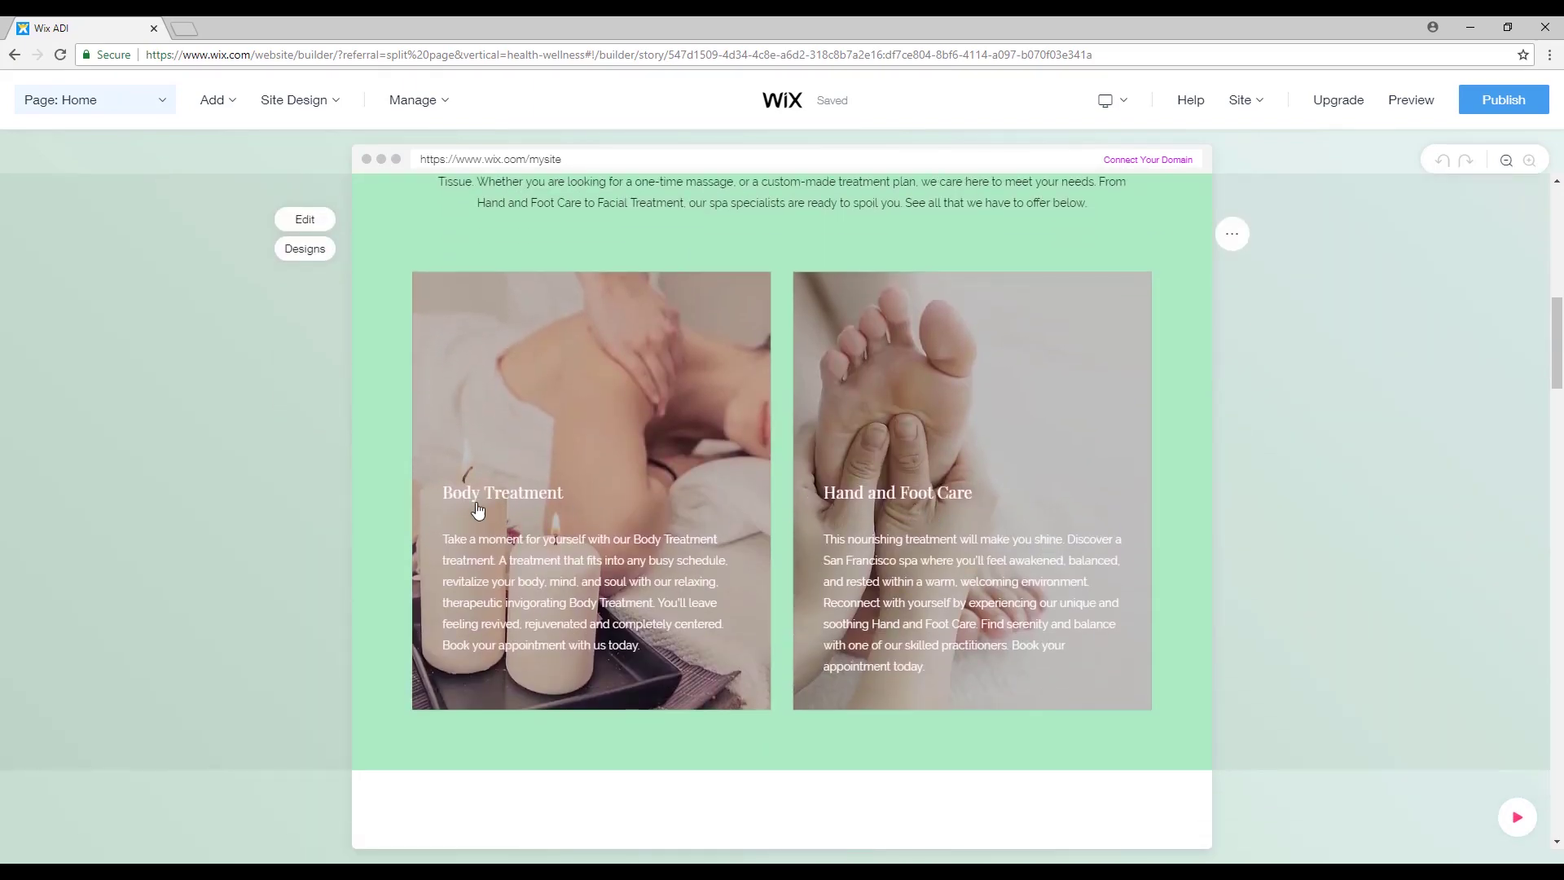
scroll(879, 467, "up", 4)
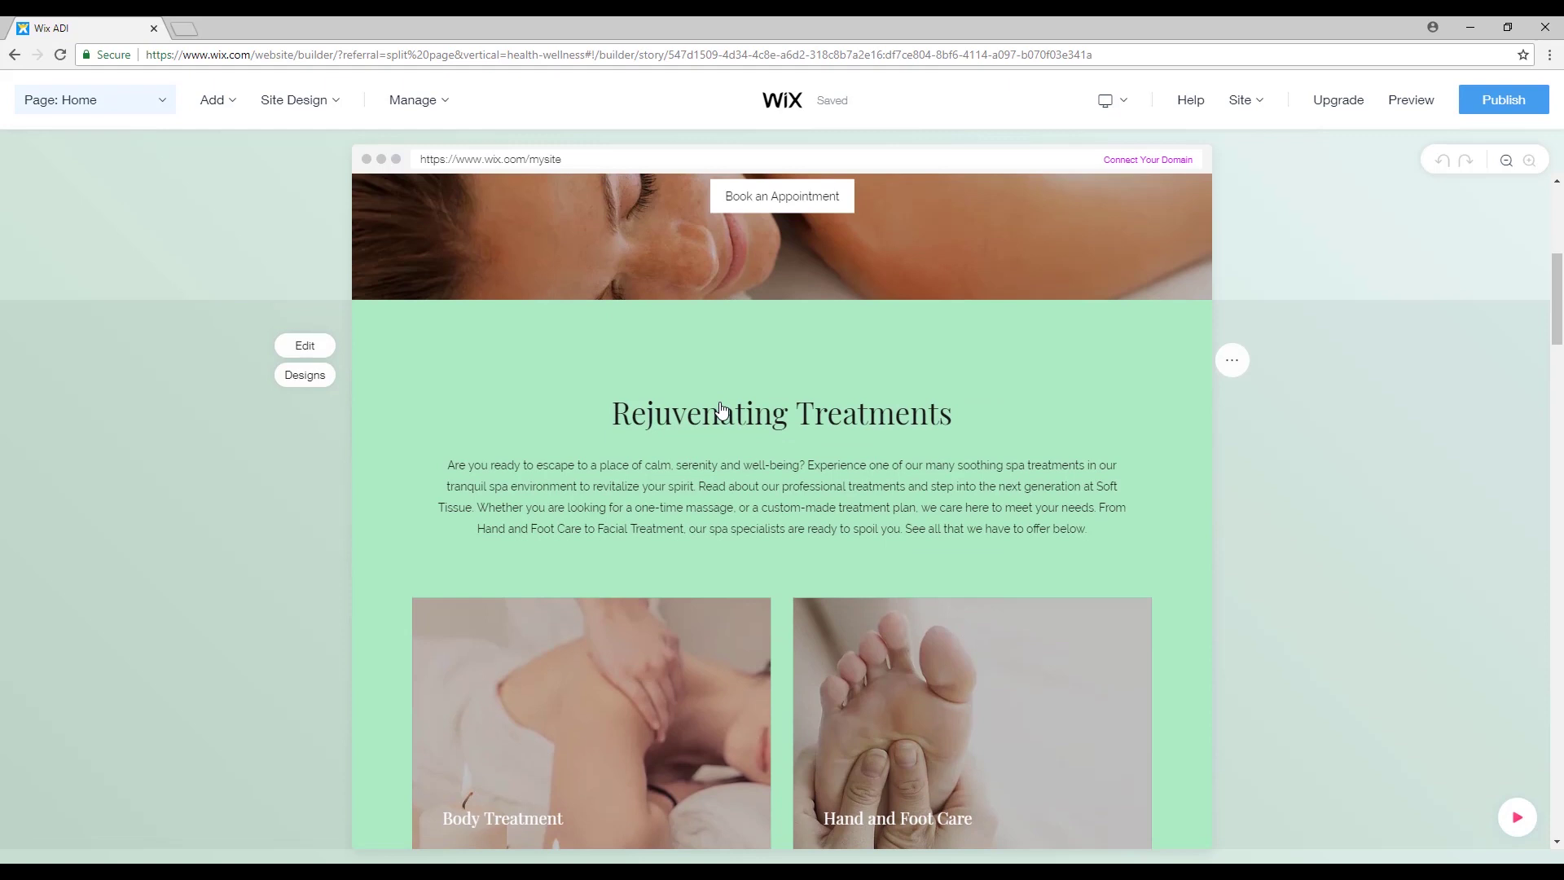
scroll(1282, 510, "down", 13)
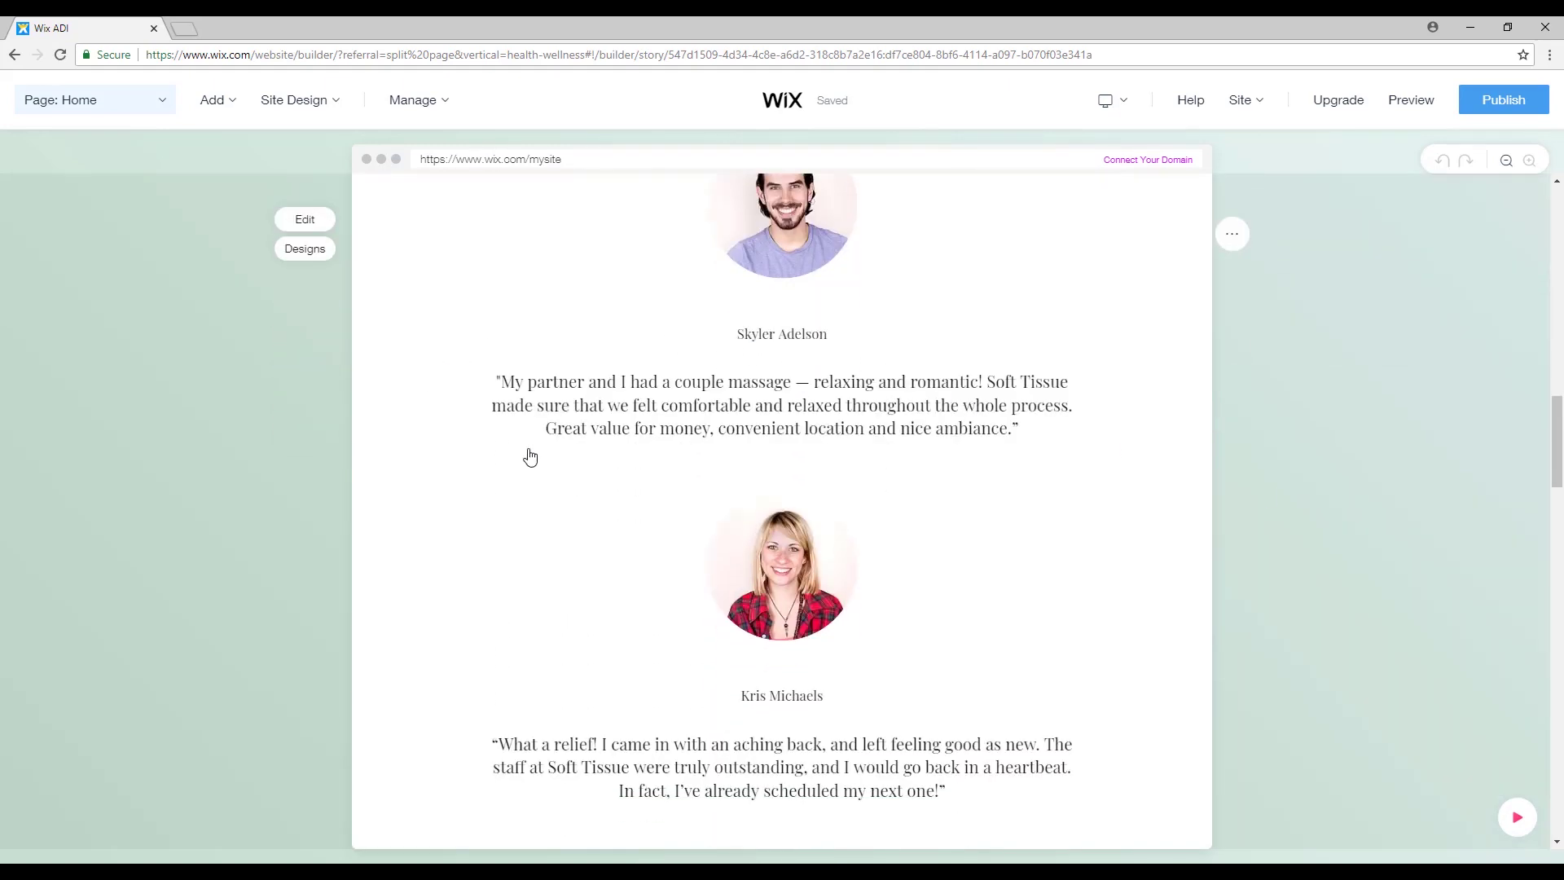
scroll(1348, 493, "down", 5)
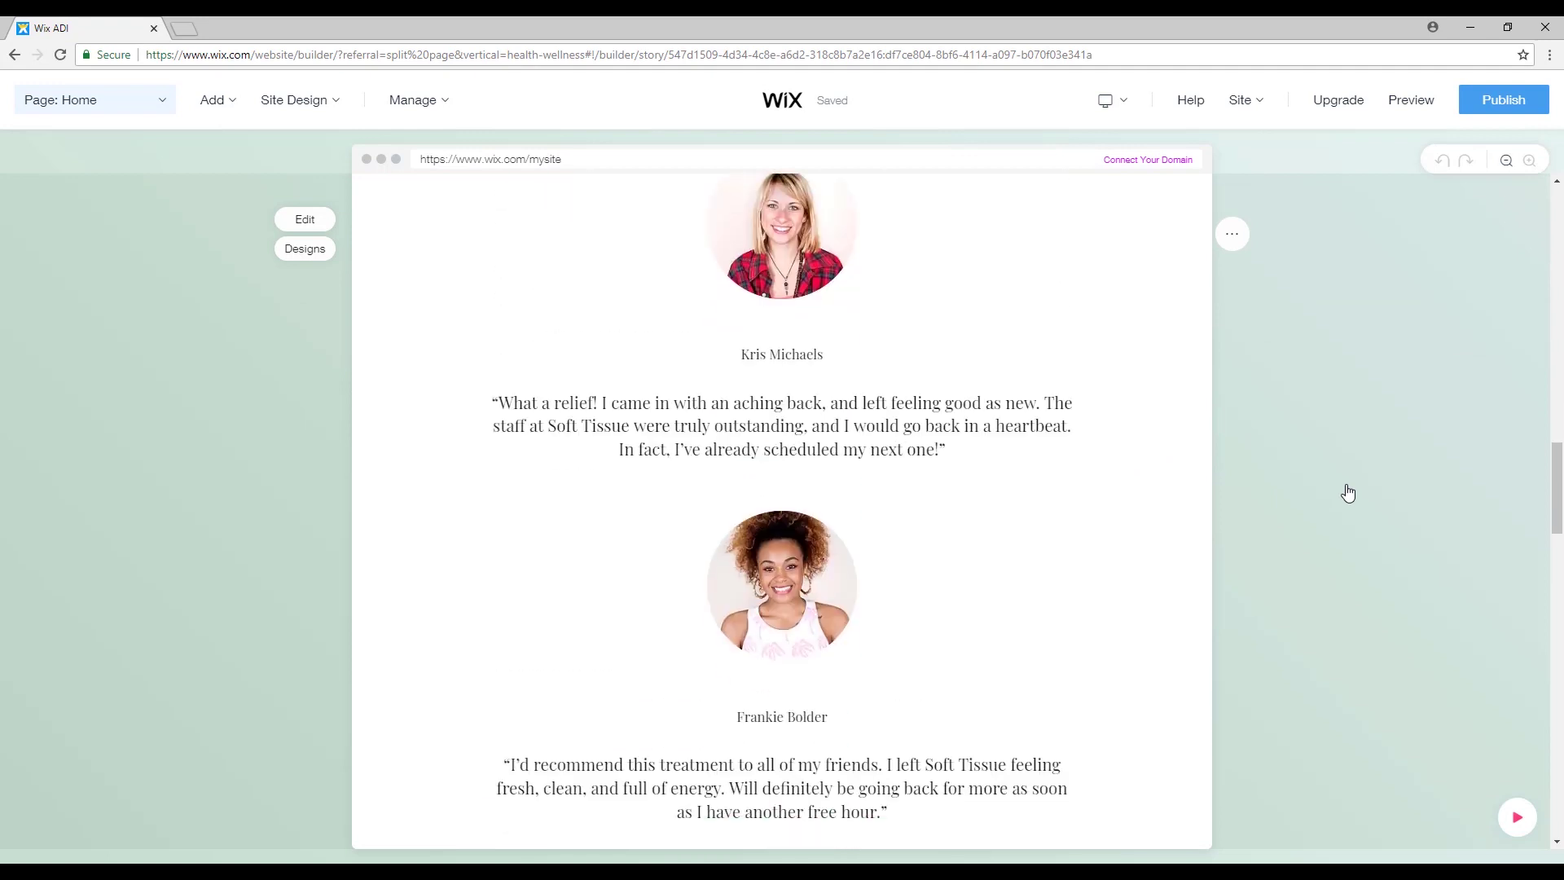
scroll(1251, 489, "down", 7)
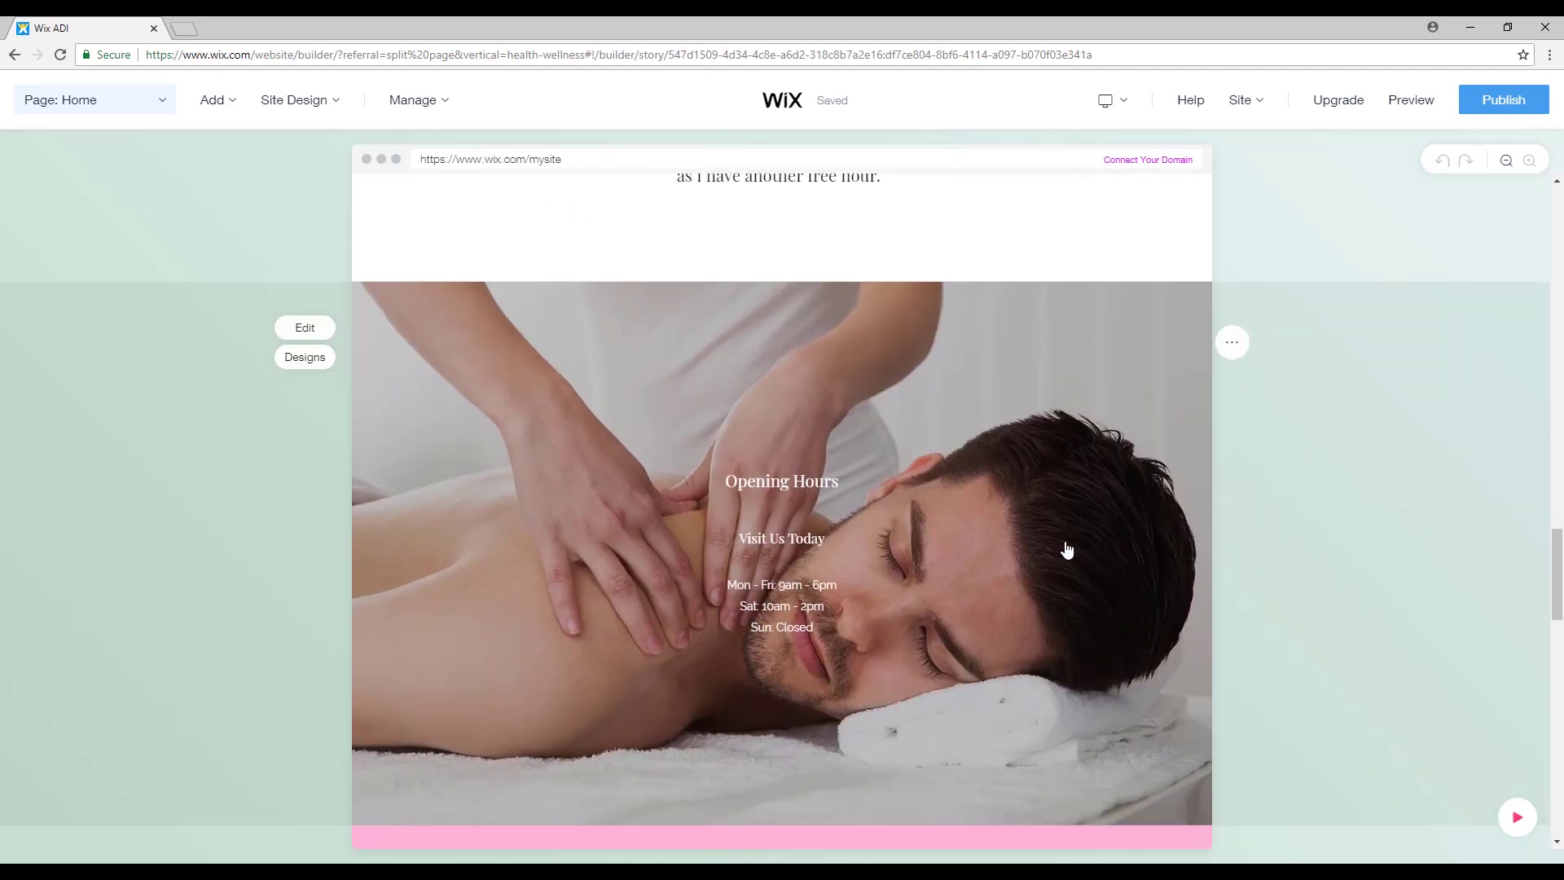
scroll(1067, 550, "down", 2)
scroll(740, 447, "down", 5)
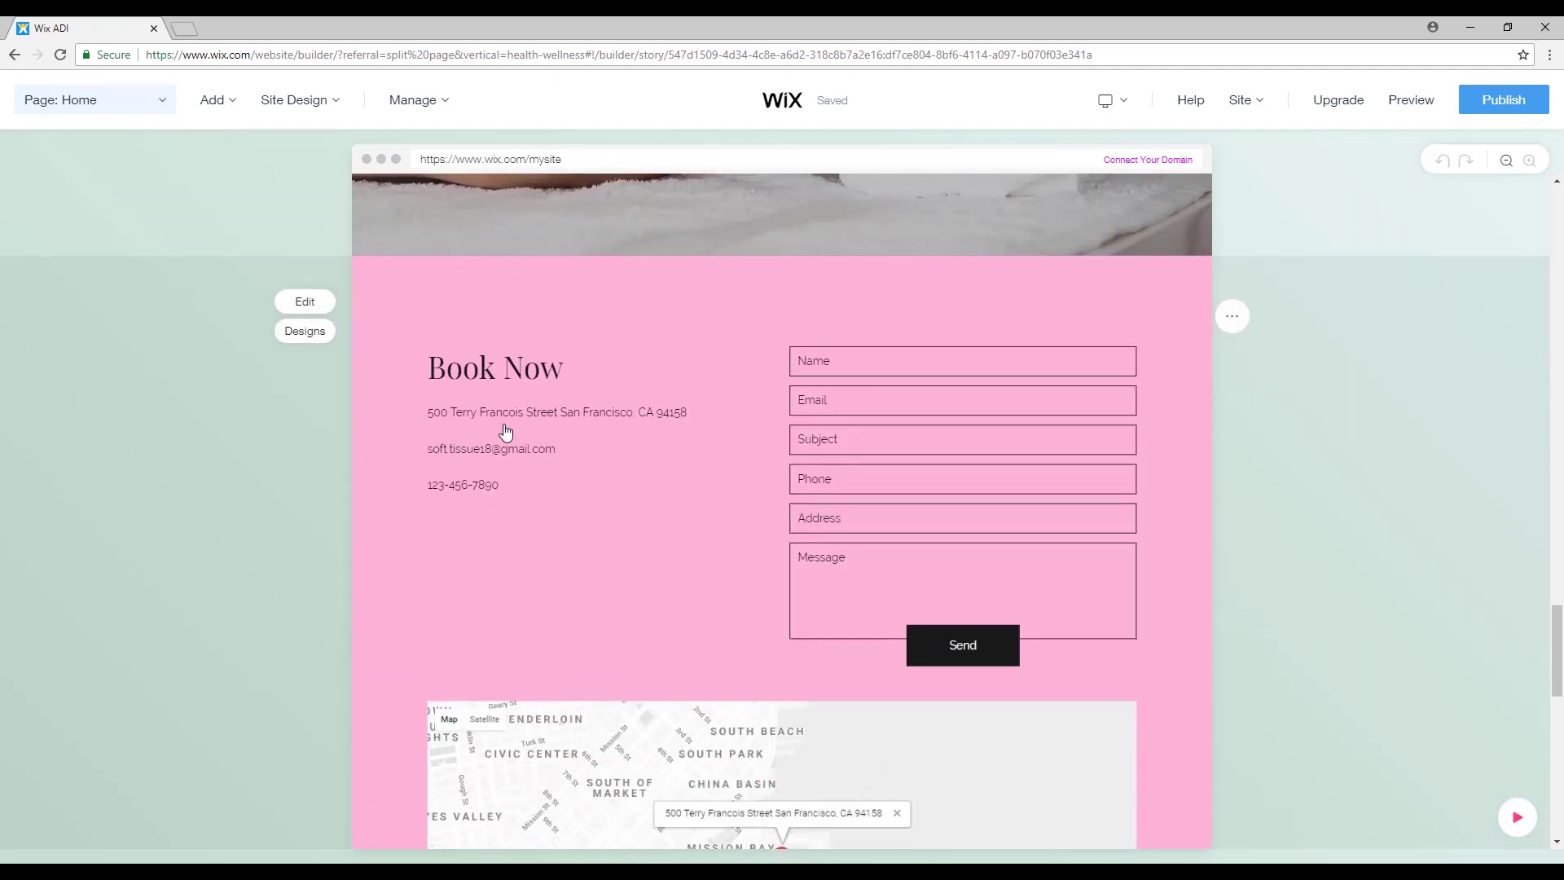
scroll(606, 378, "down", 1)
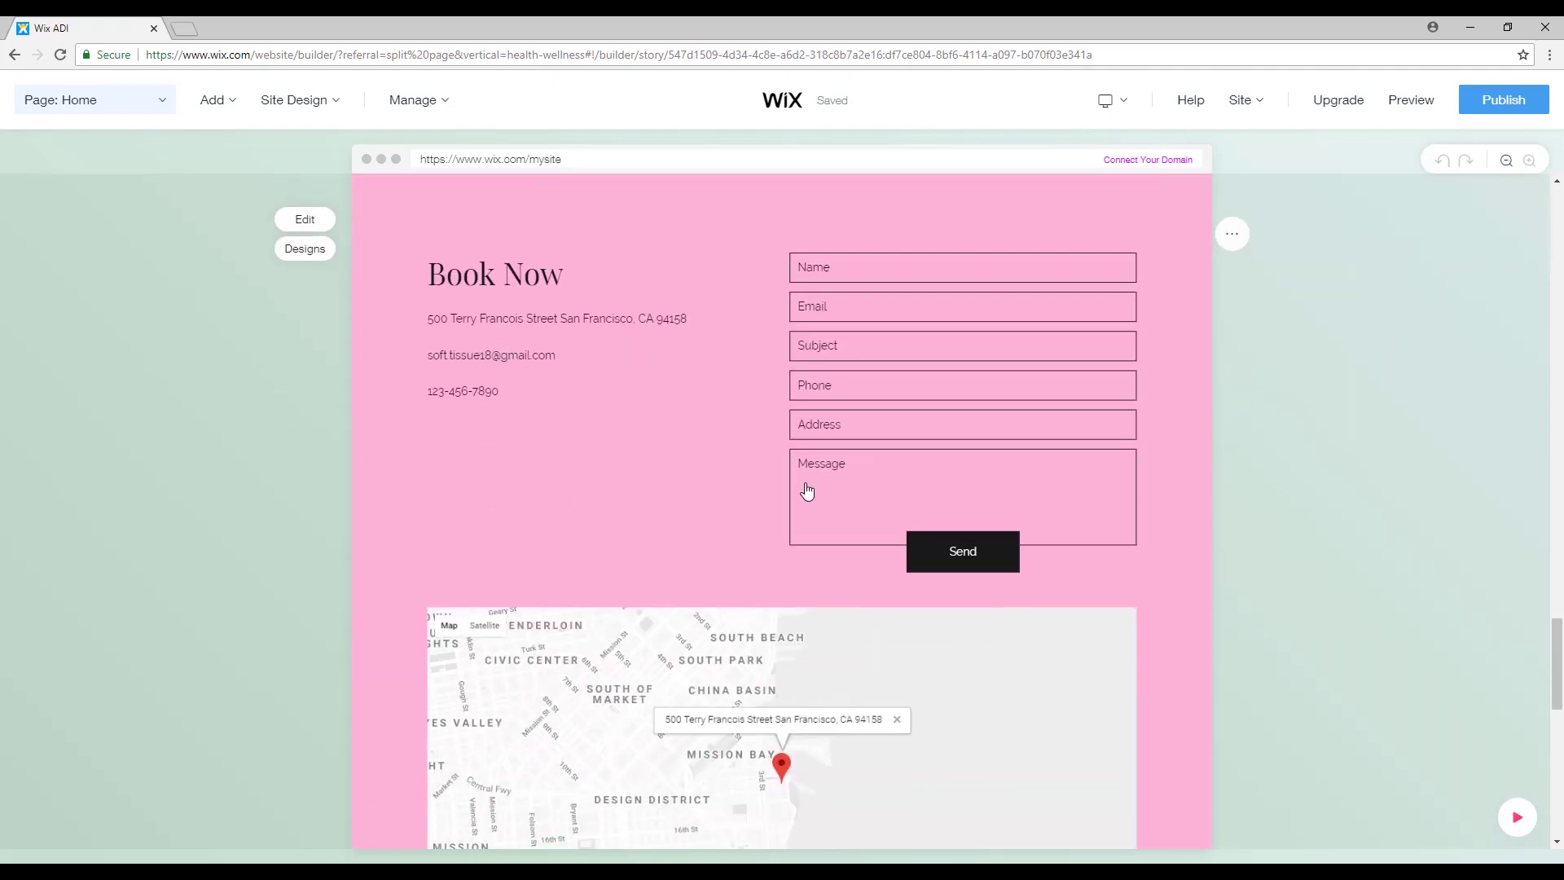
scroll(806, 489, "down", 9)
scroll(700, 452, "down", 2)
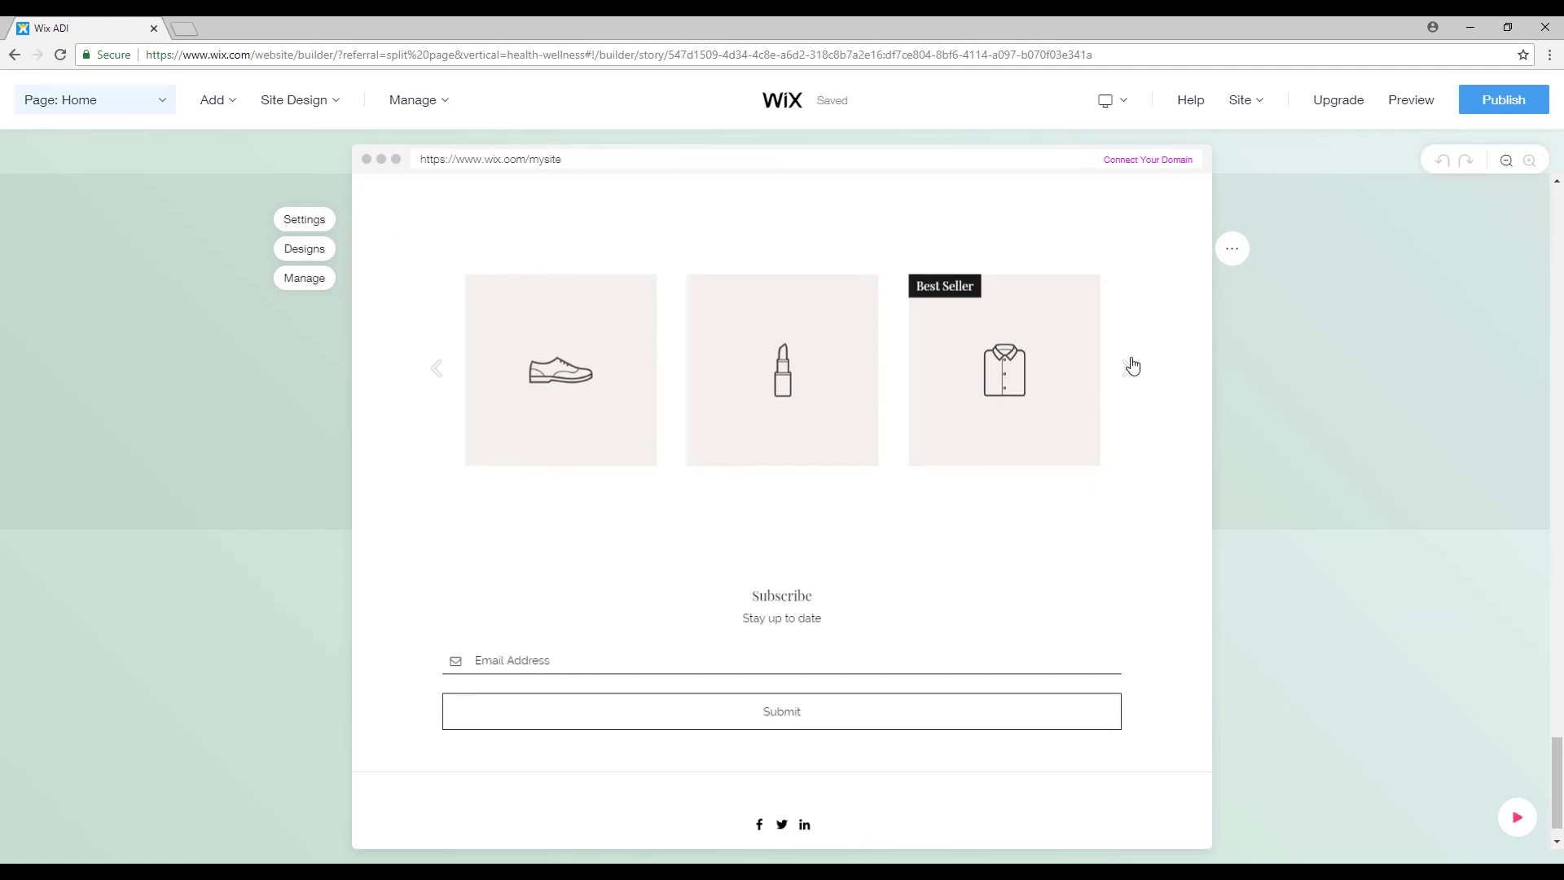
scroll(1048, 513, "down", 1)
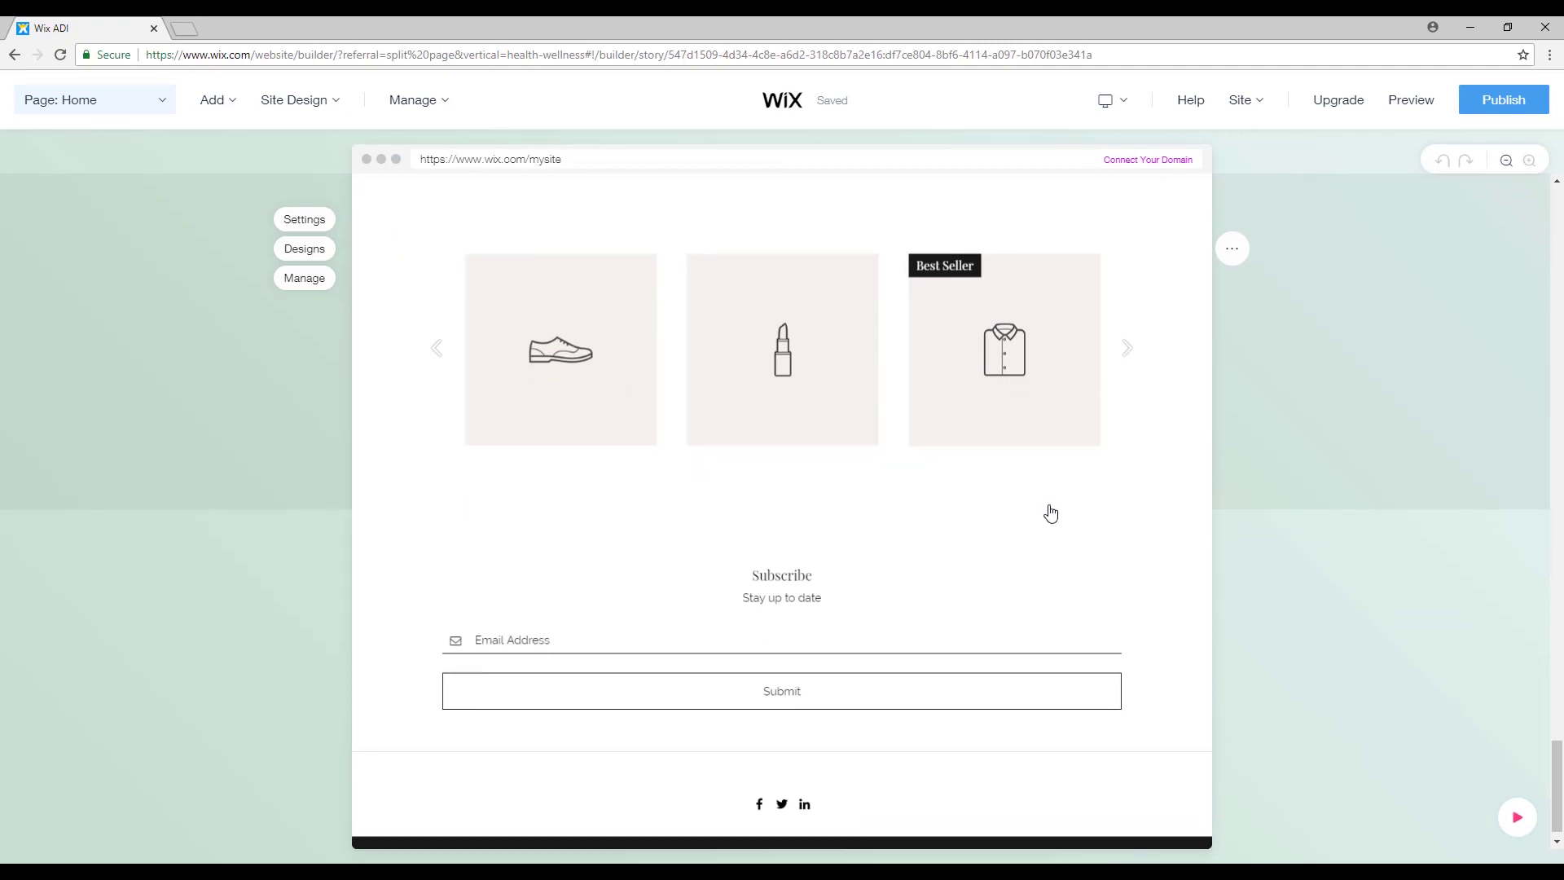
scroll(1113, 520, "up", 15)
scroll(1157, 487, "up", 20)
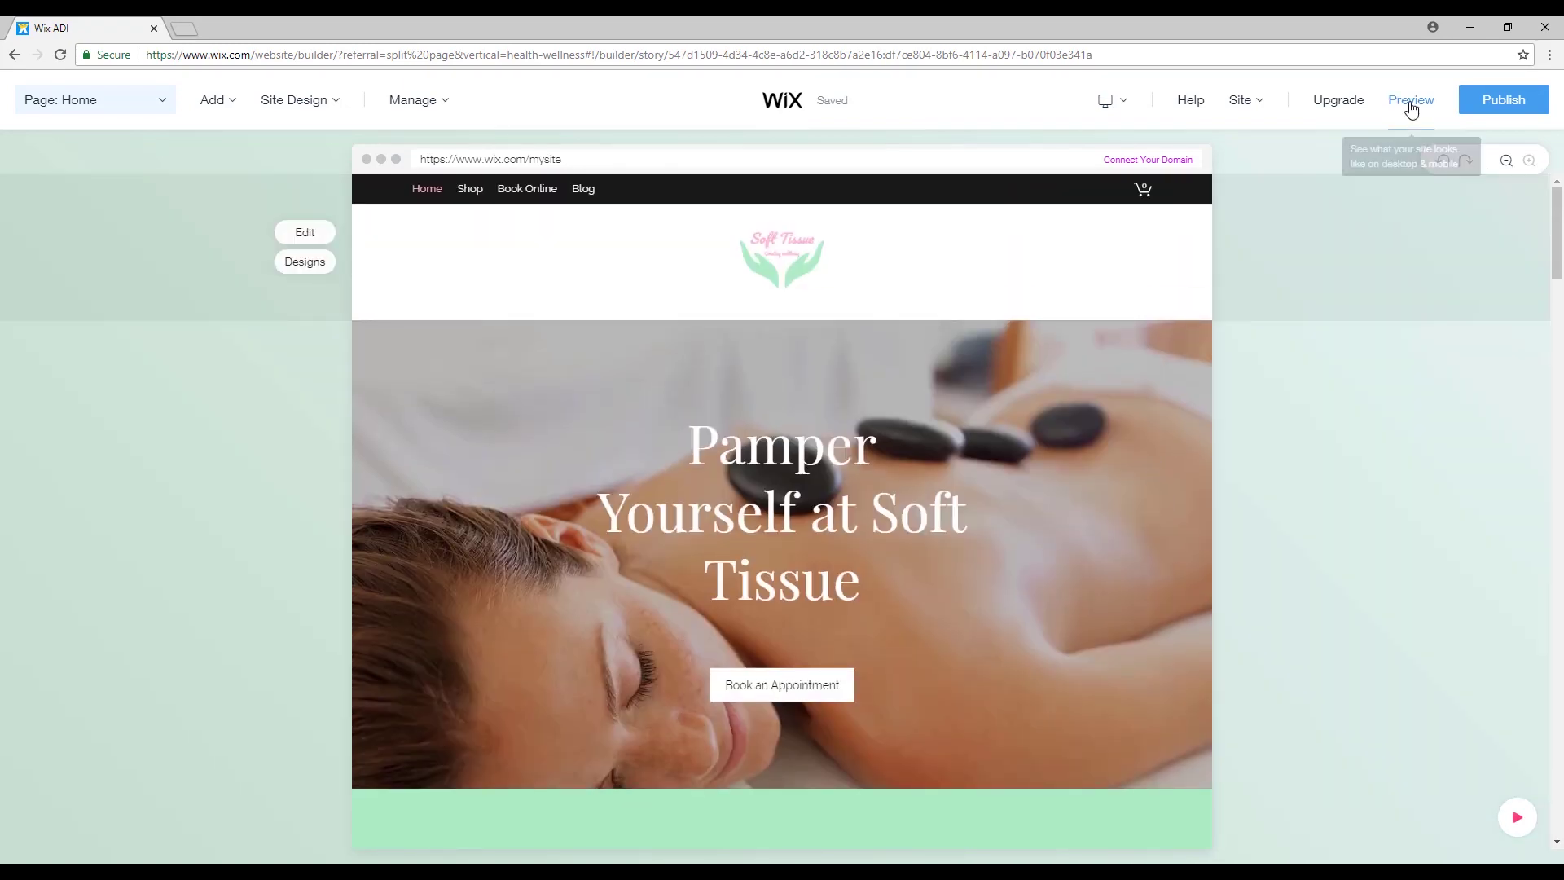
Preview the site and try the booking form's Name and Email fields.
left_click(1411, 100)
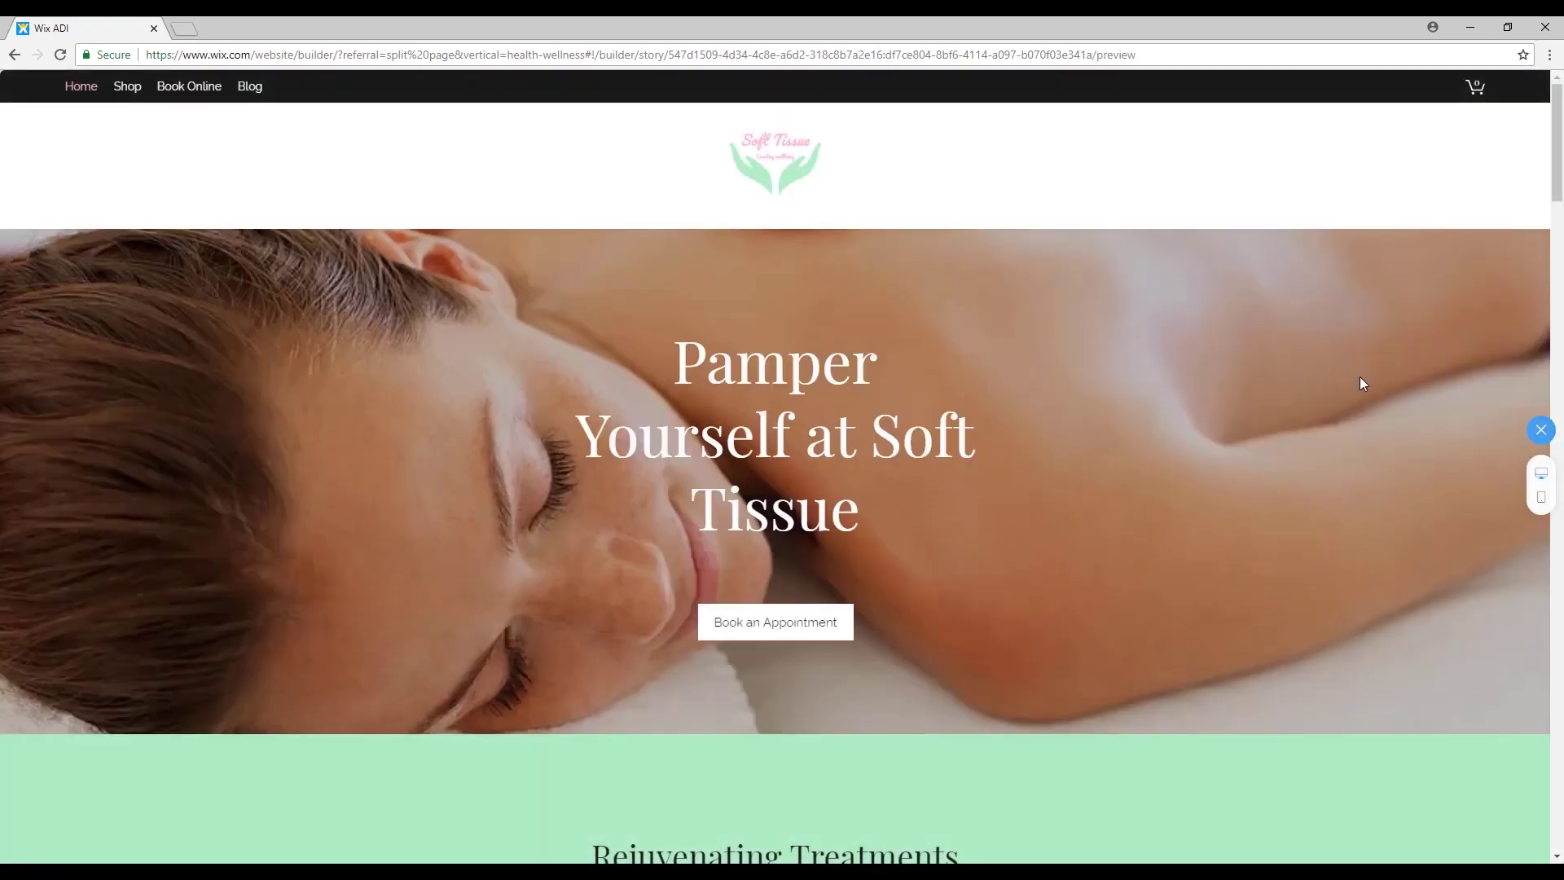
scroll(1232, 287, "down", 2)
scroll(1394, 227, "down", 11)
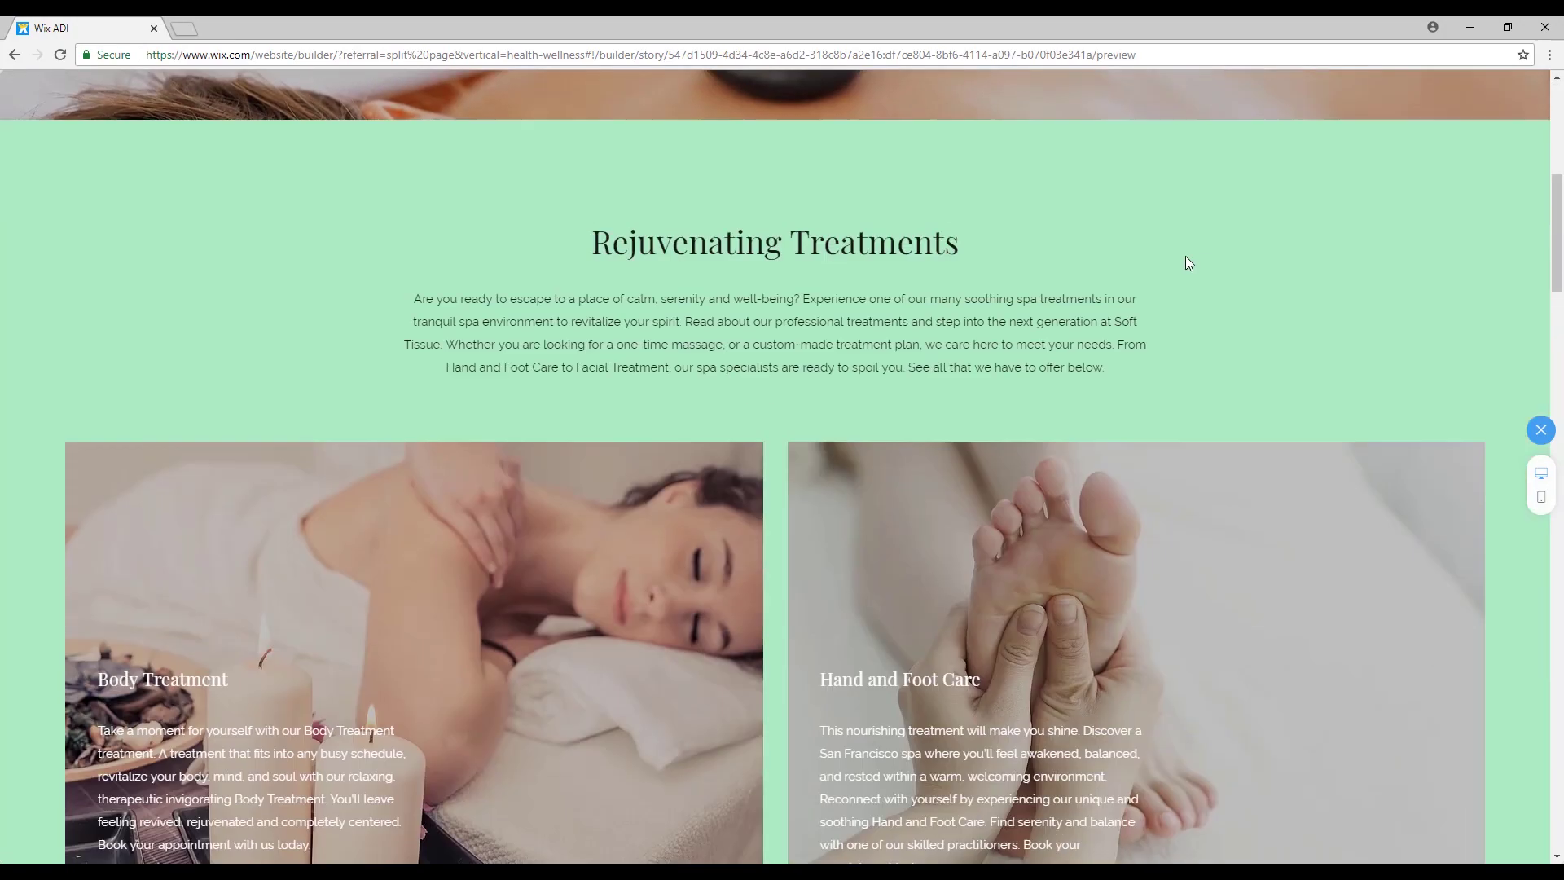
scroll(652, 270, "down", 4)
scroll(611, 259, "up", 8)
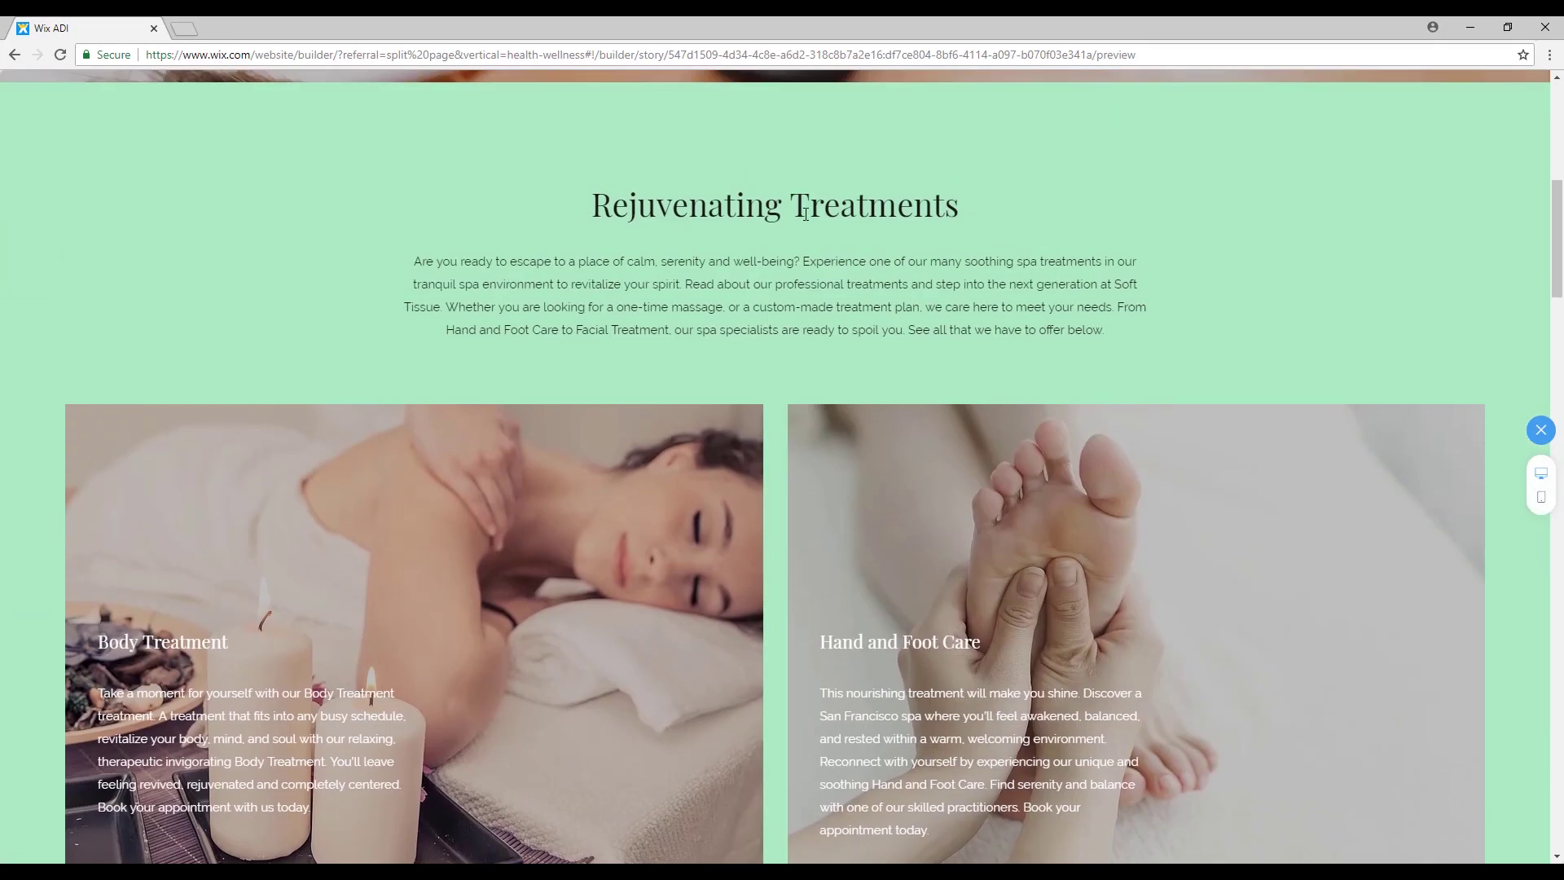
scroll(277, 420, "down", 2)
scroll(1151, 442, "down", 8)
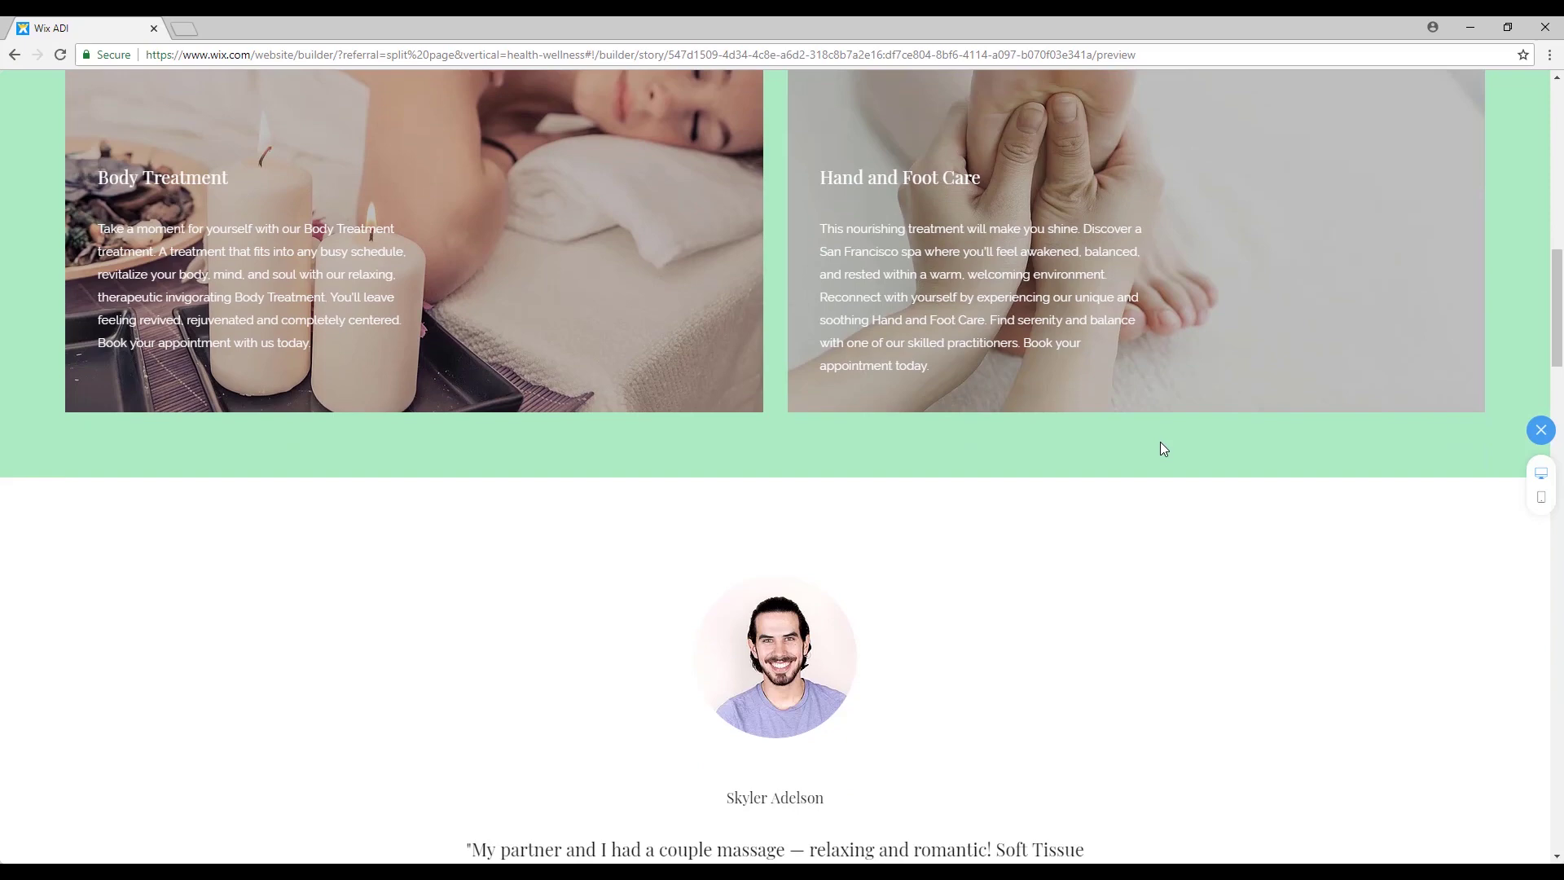
scroll(977, 509, "down", 5)
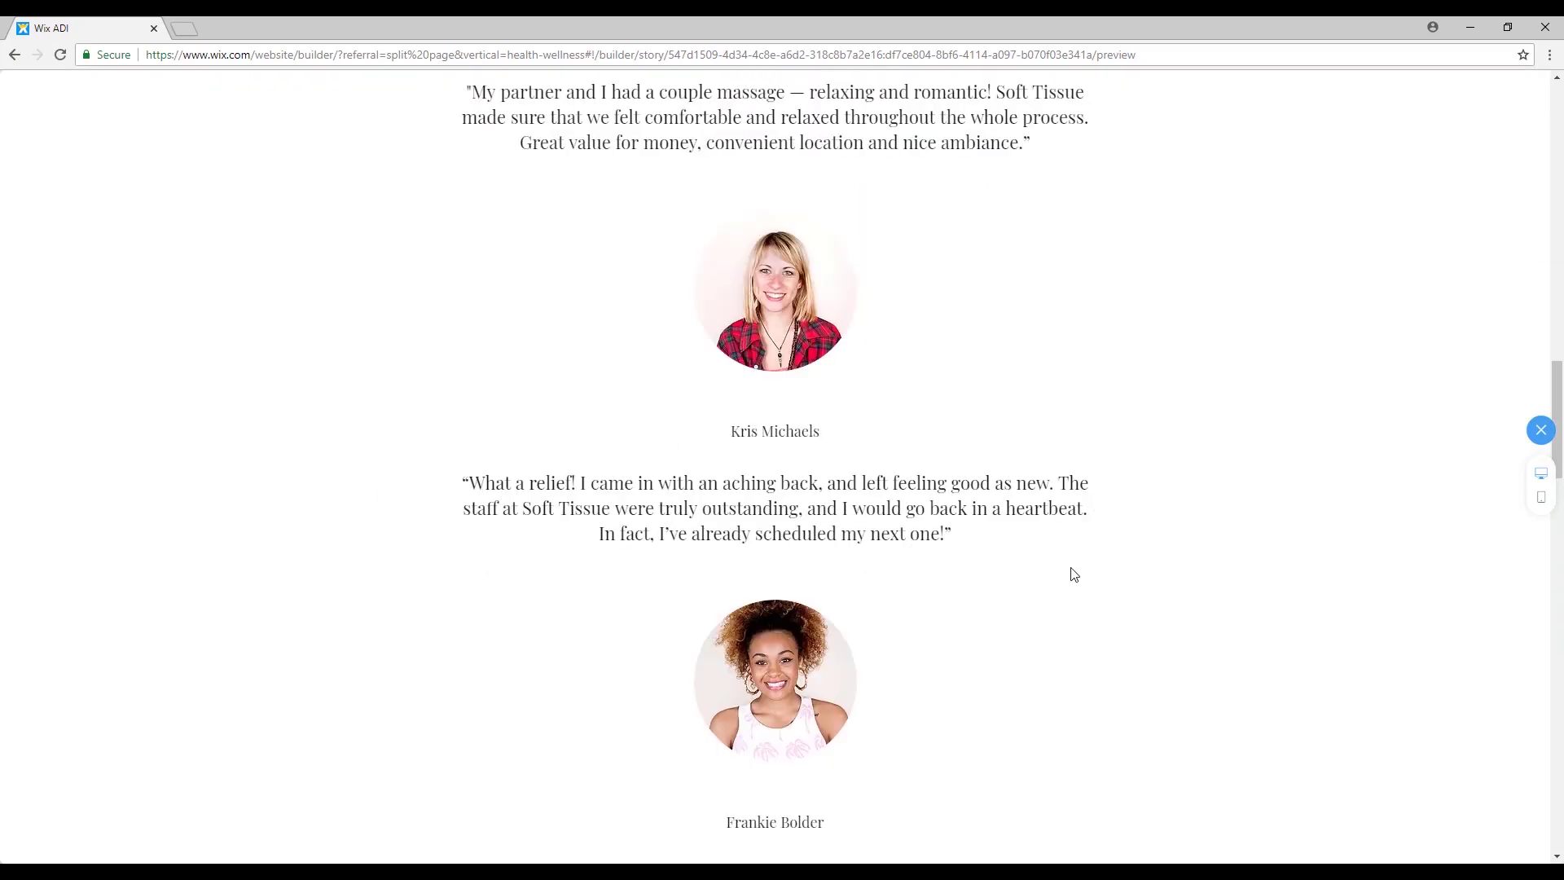
scroll(1160, 495, "down", 11)
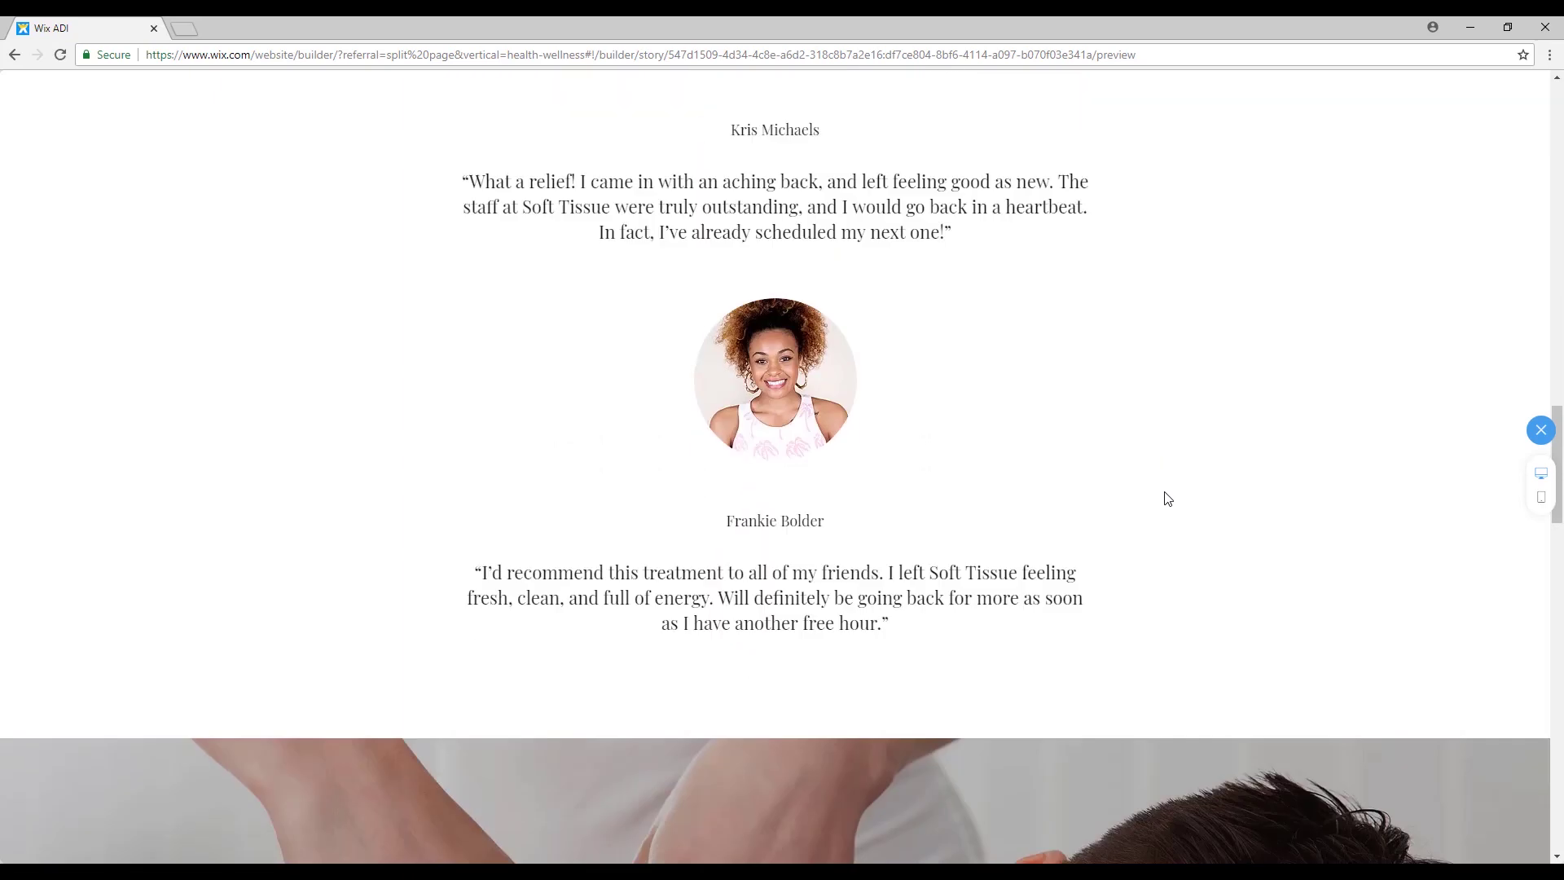
scroll(763, 398, "down", 4)
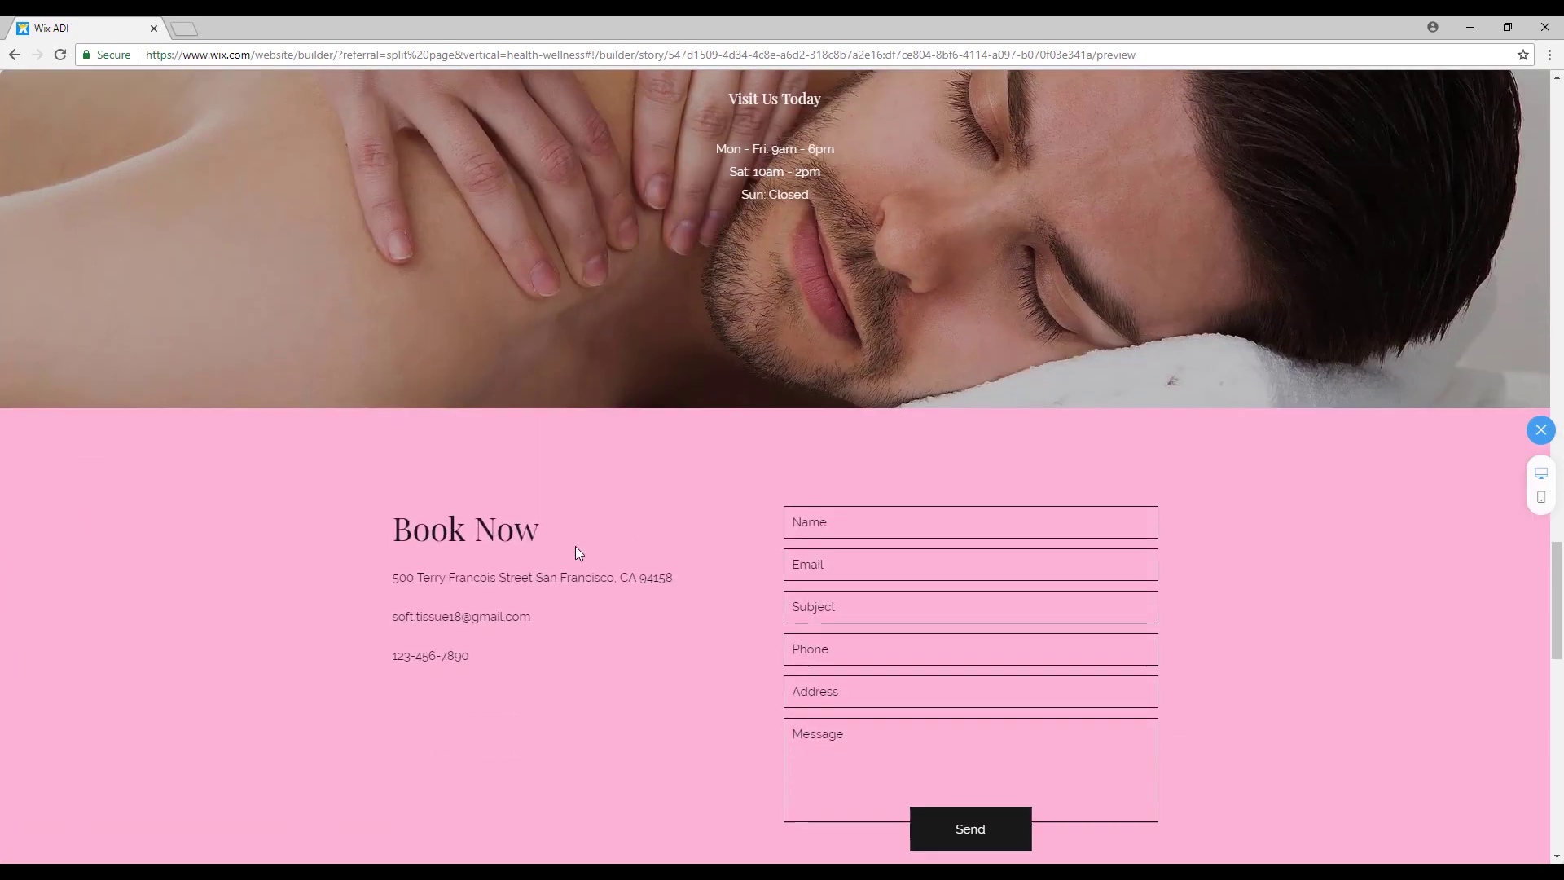
left_click(880, 515)
scroll(867, 434, "down", 2)
left_click(845, 398)
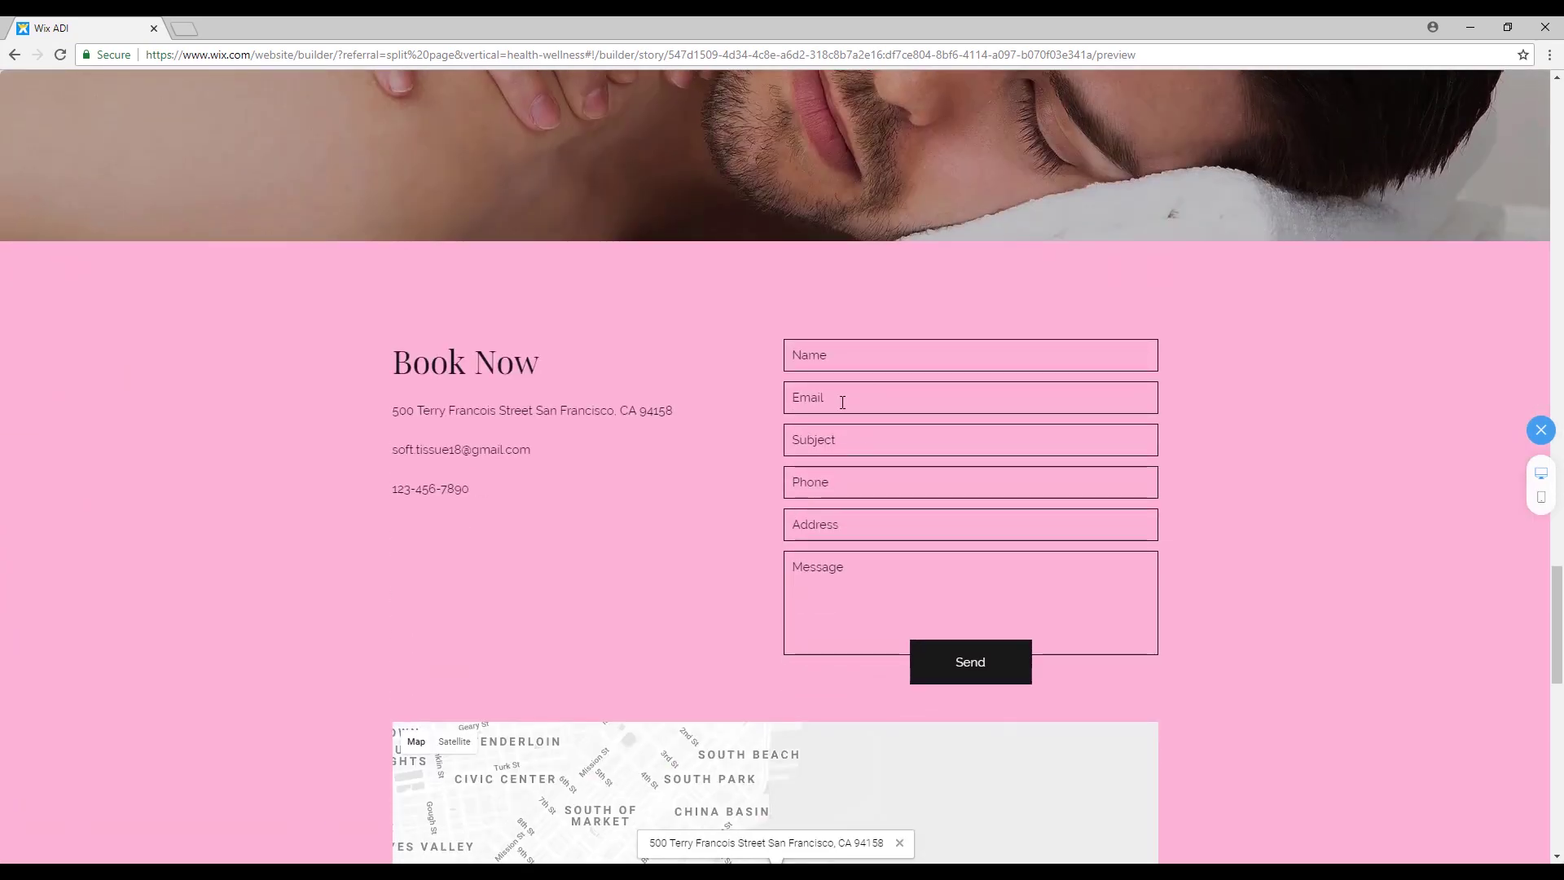
scroll(1277, 515, "down", 12)
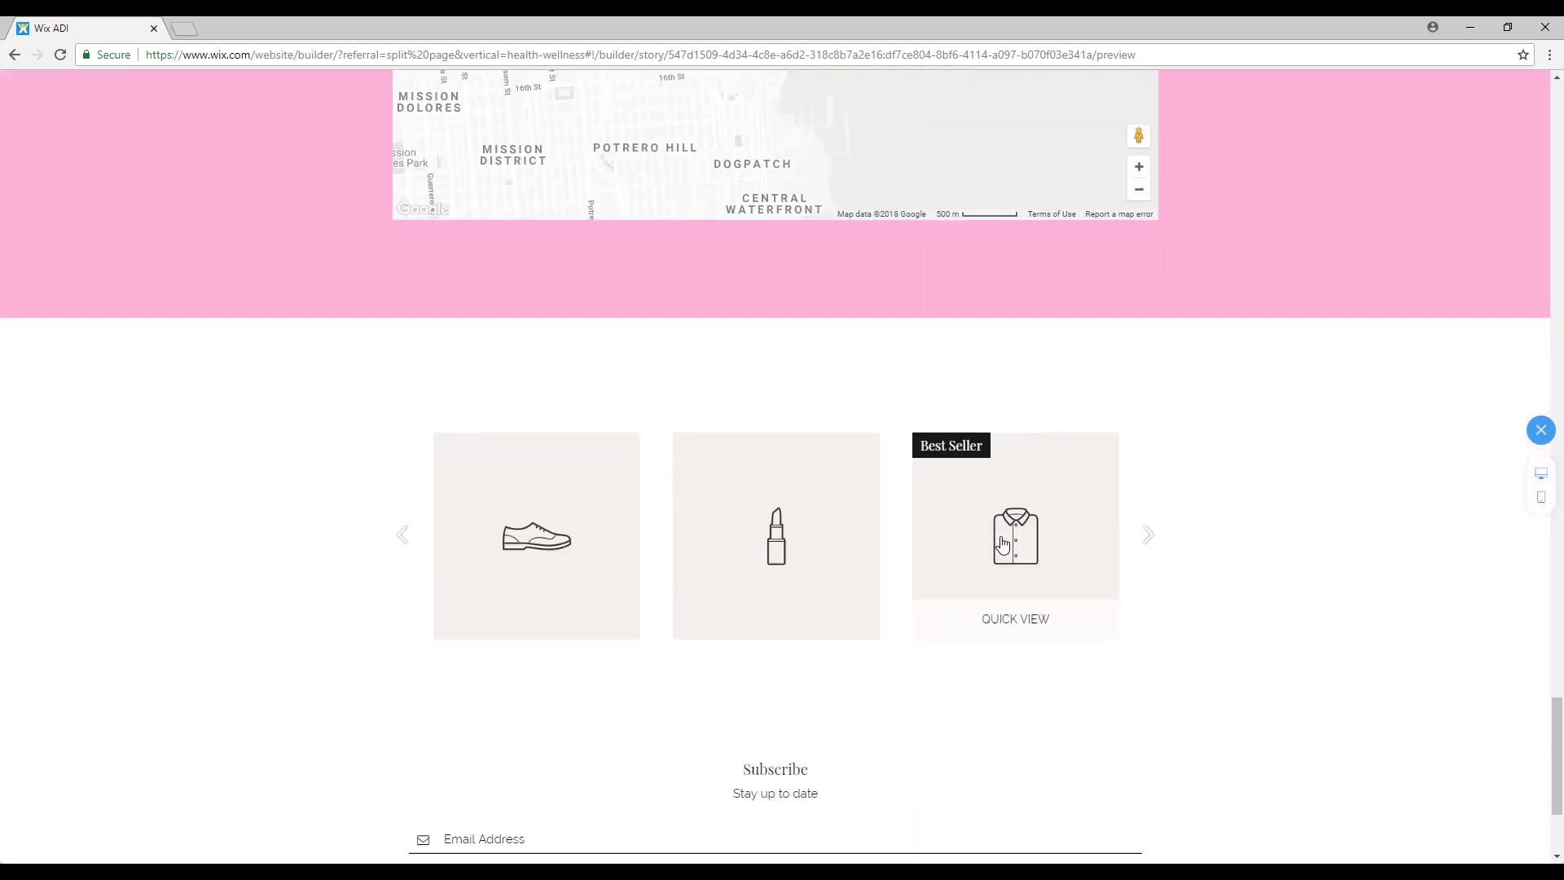
Advance the preview's product gallery four items.
mouse_move(781, 448)
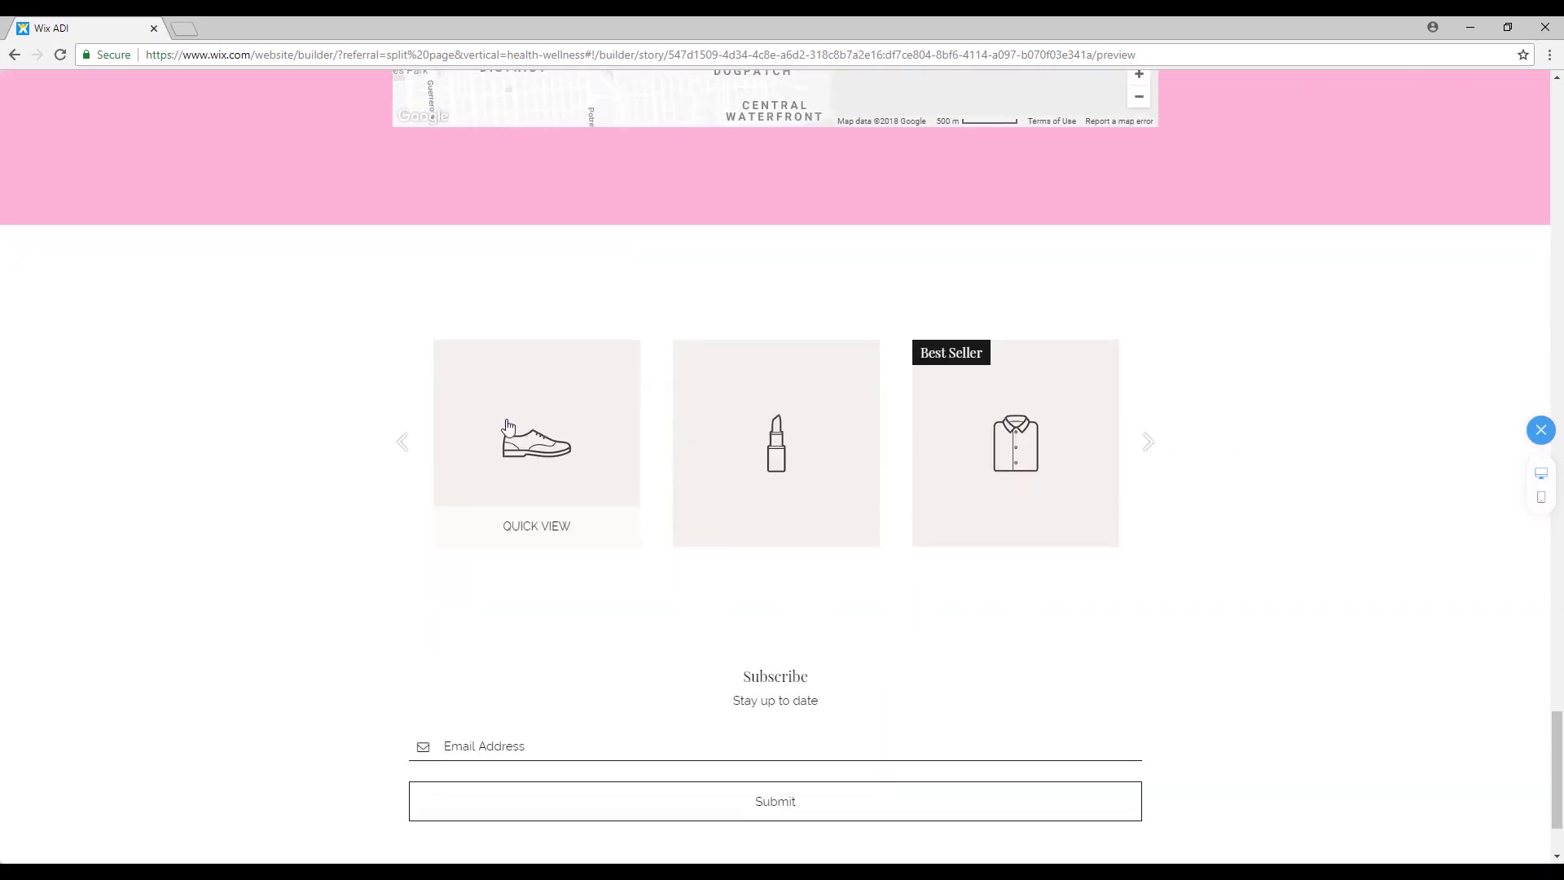
left_click(1148, 442)
left_click(1152, 427)
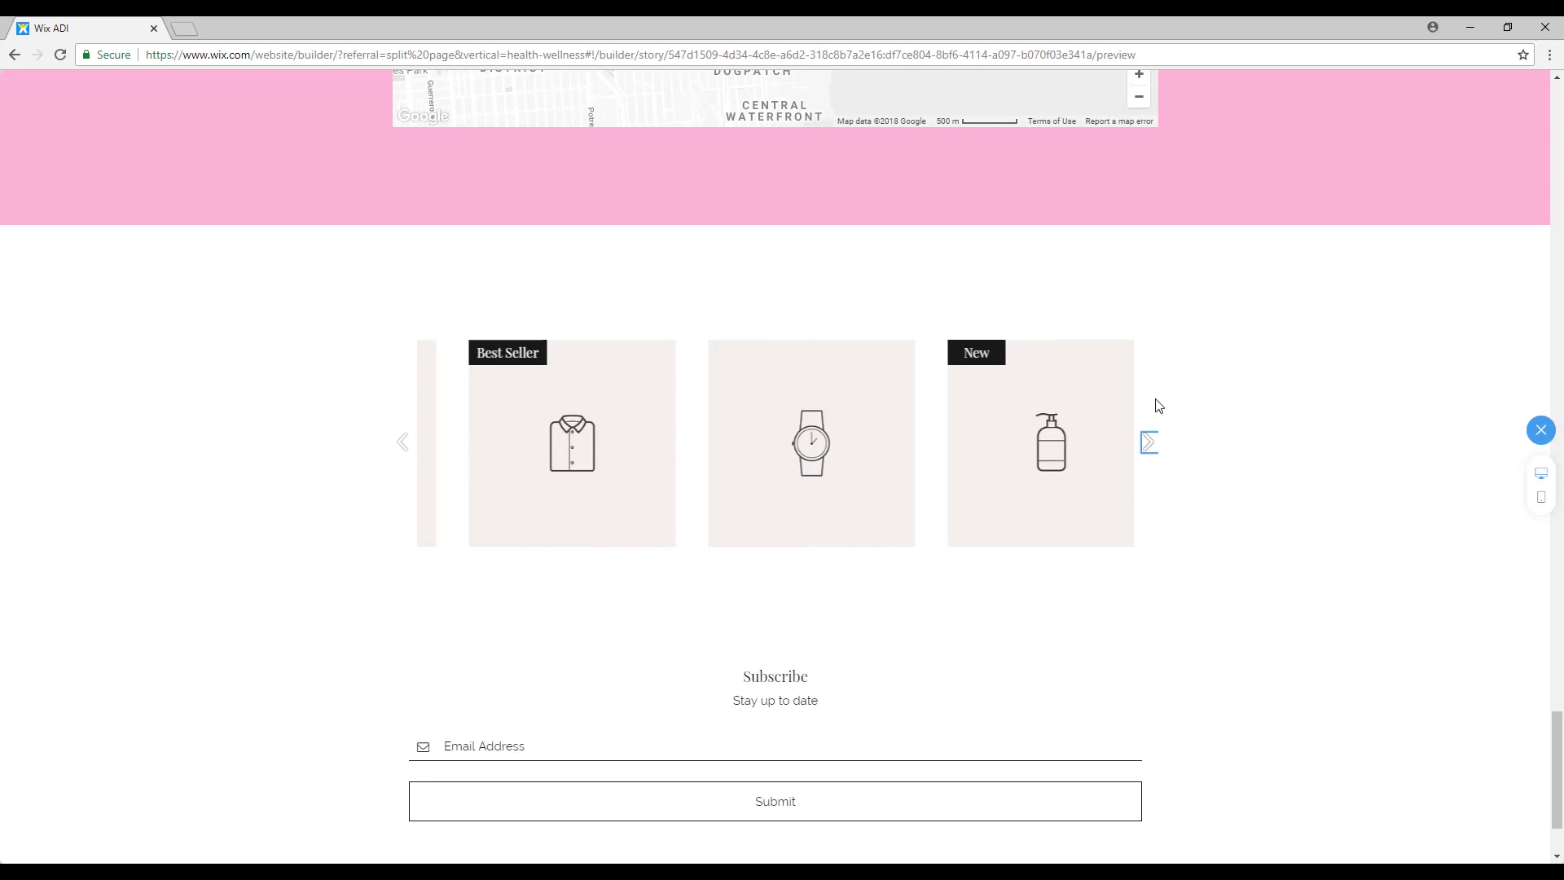
left_click(1149, 450)
left_click(1148, 450)
scroll(1237, 453, "down", 2)
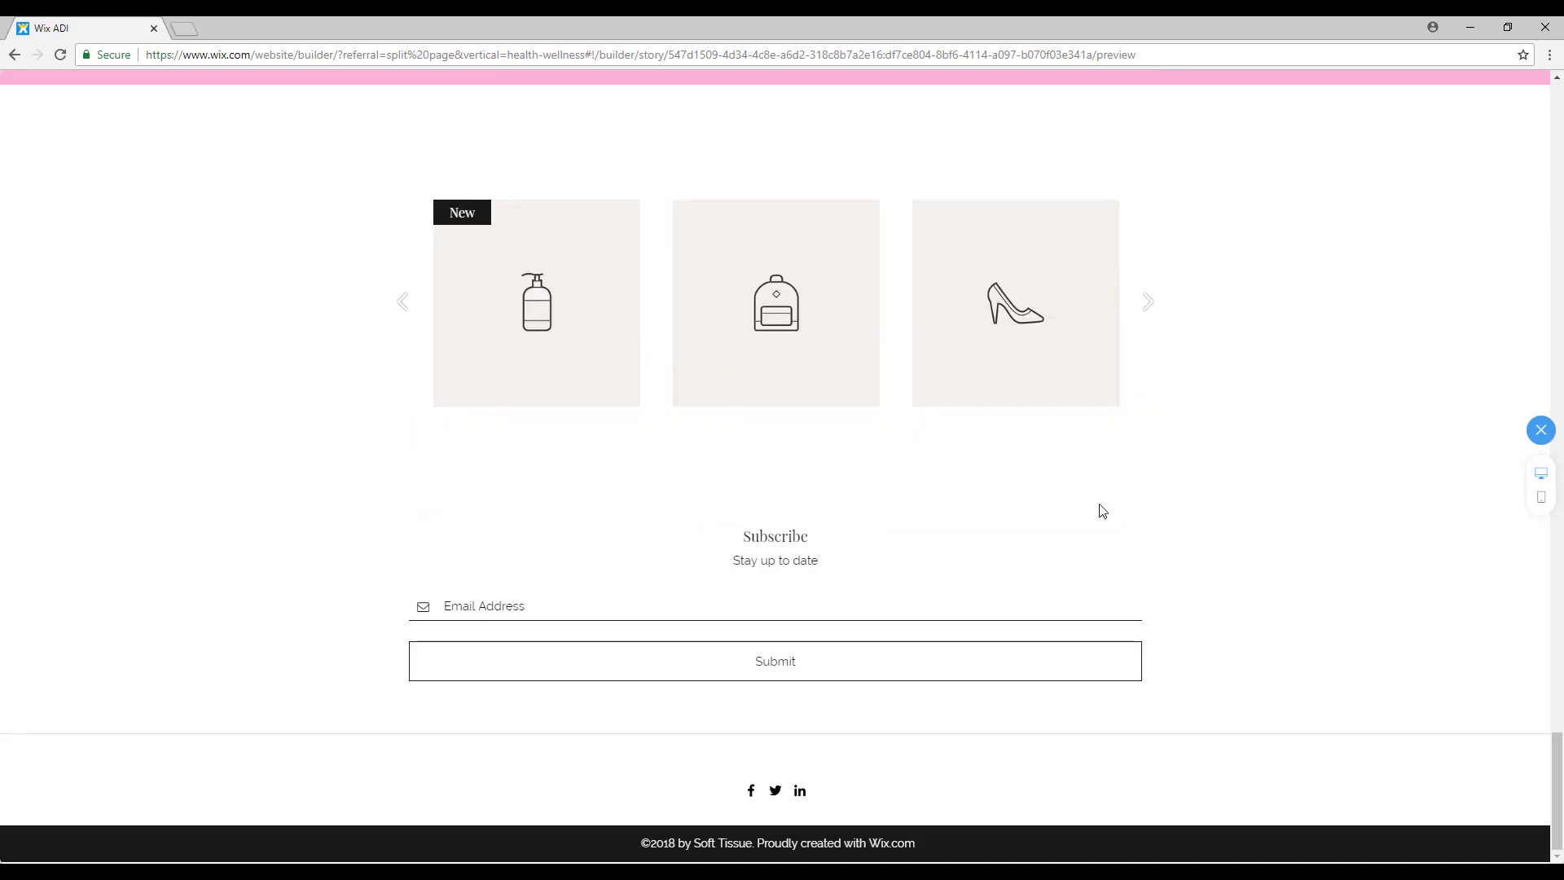
scroll(1281, 572, "up", 20)
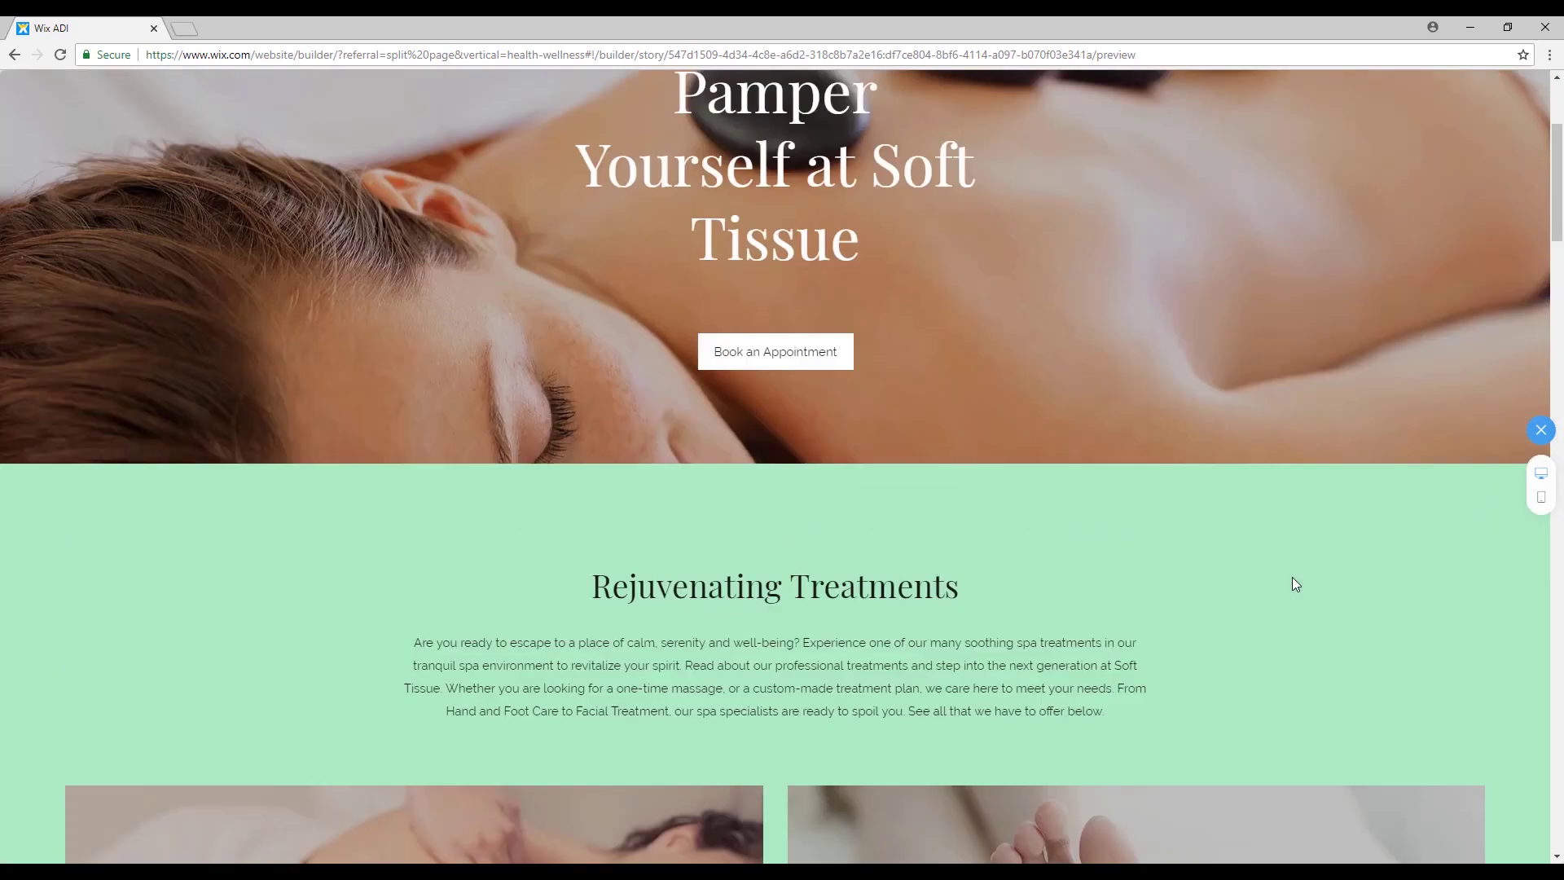
scroll(1293, 578, "up", 3)
Check the Book Online page, then exit the preview back to the editor.
left_click(189, 86)
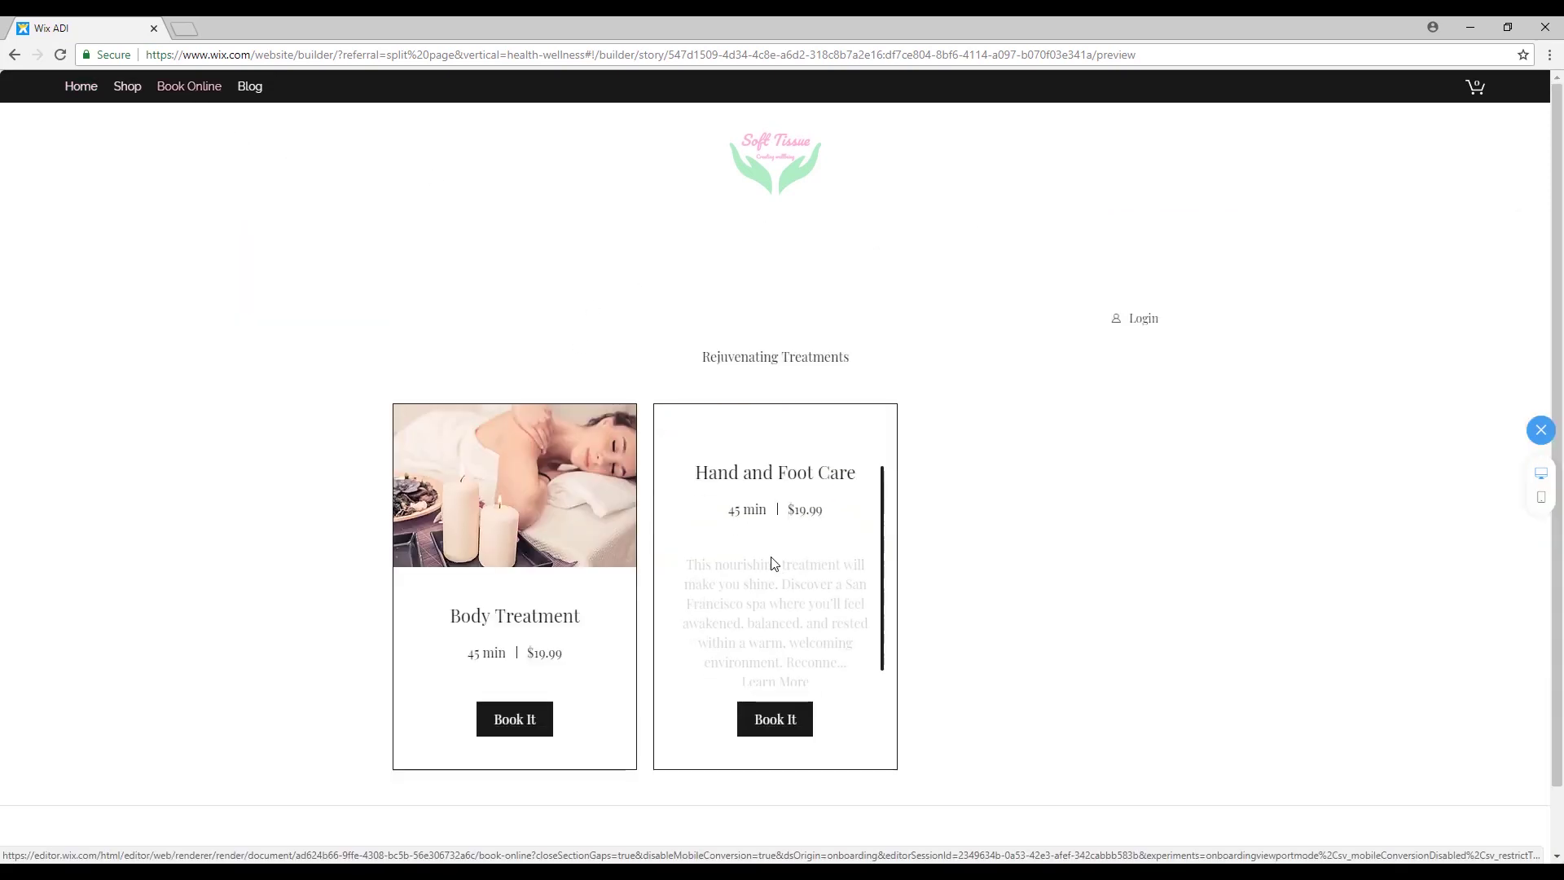
scroll(1232, 474, "down", 1)
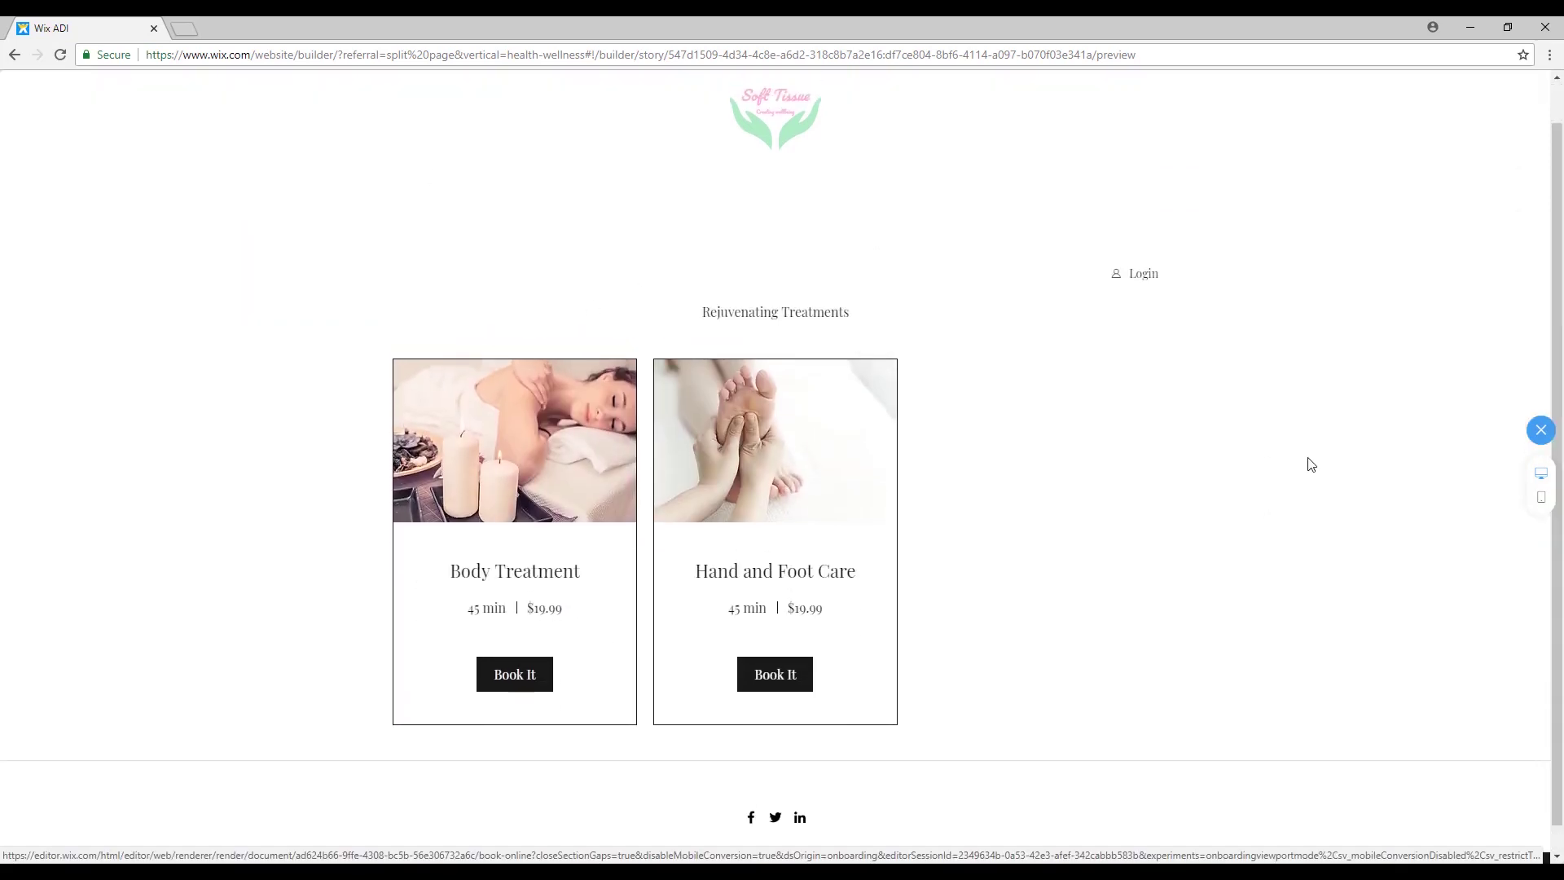
scroll(1385, 448, "up", 1)
left_click(1540, 429)
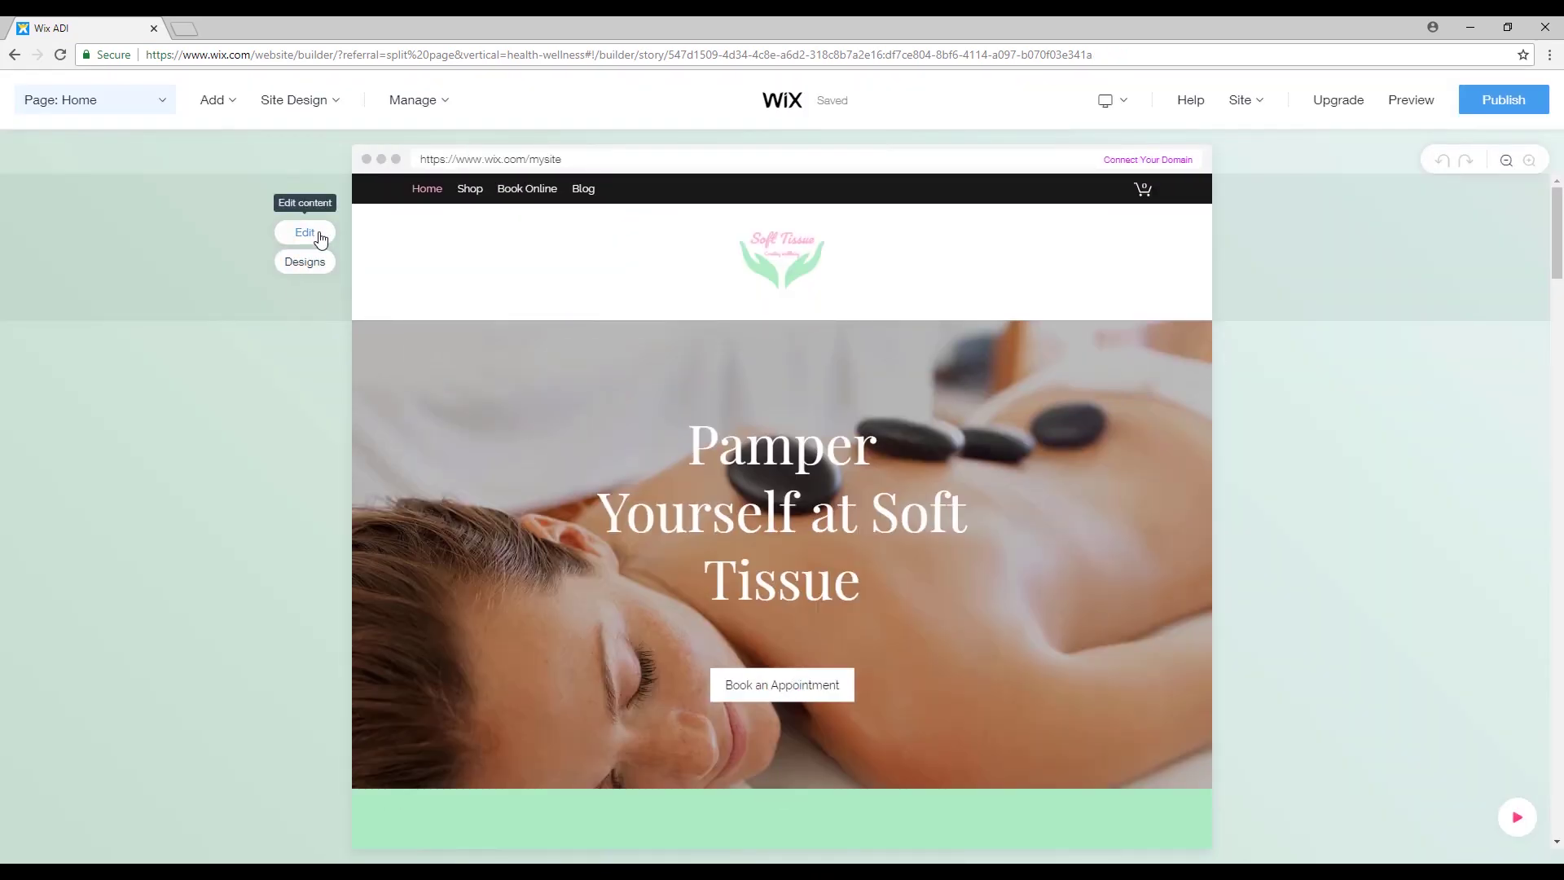
Turn on Freeze Header in the header settings so the header stays fixed at the top.
left_click(320, 239)
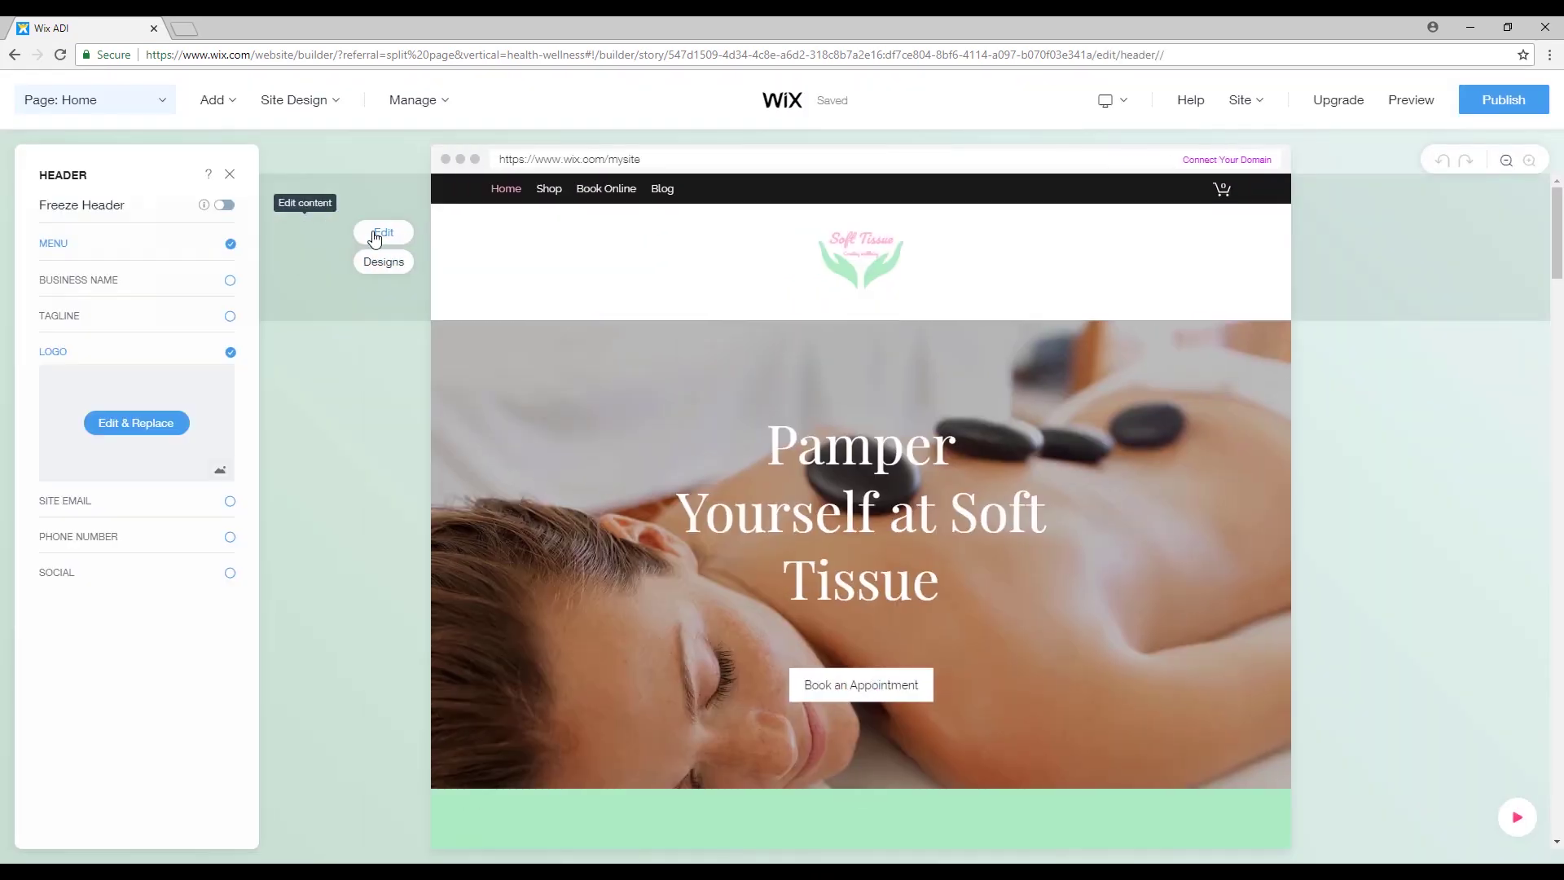
left_click(227, 207)
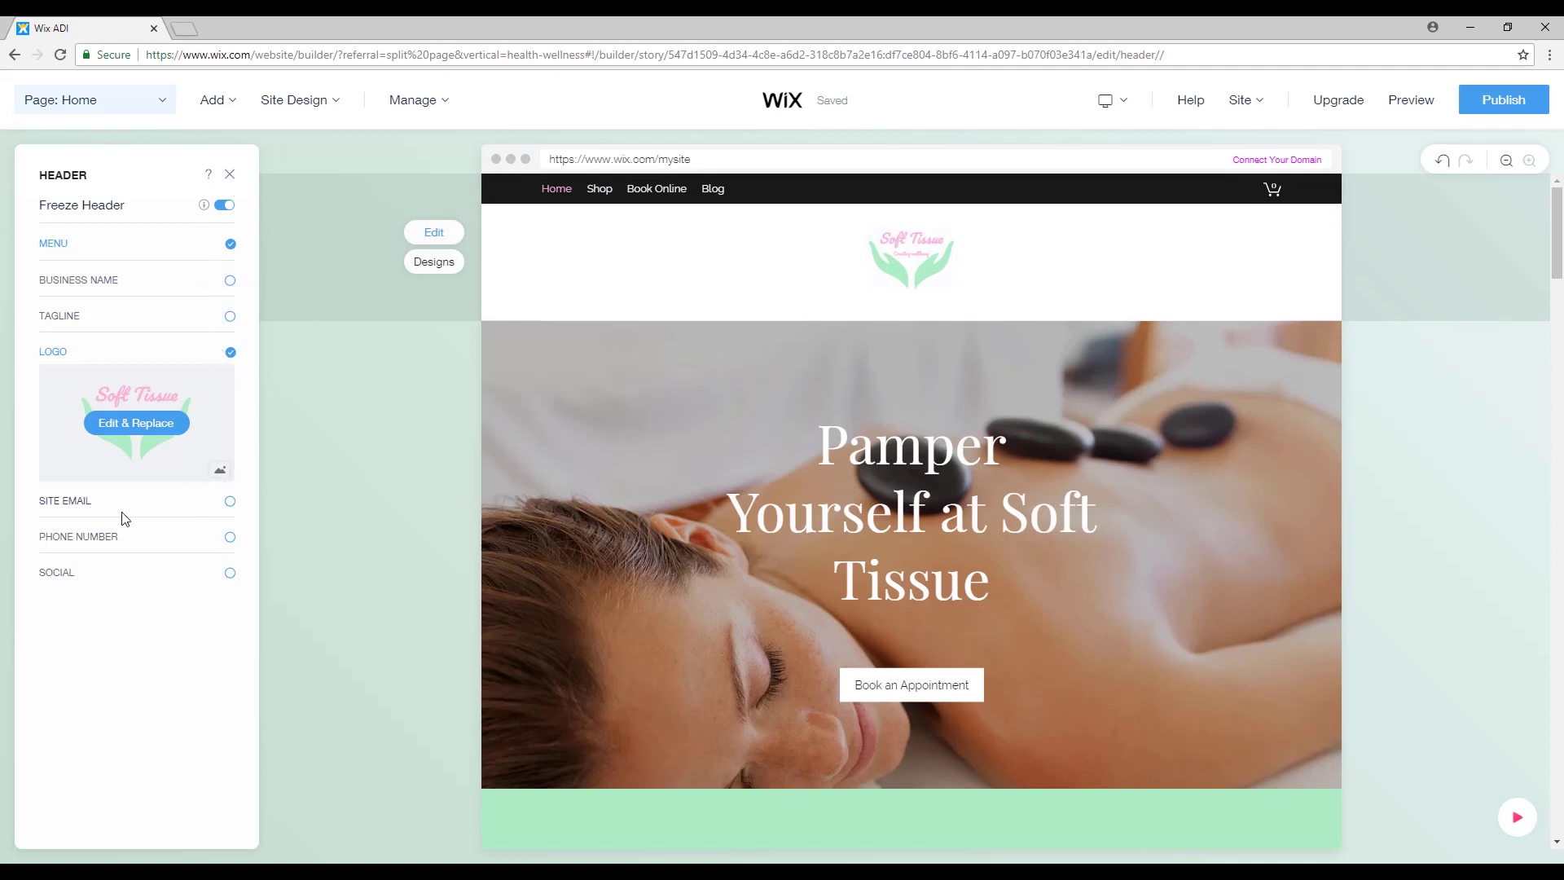
left_click(230, 177)
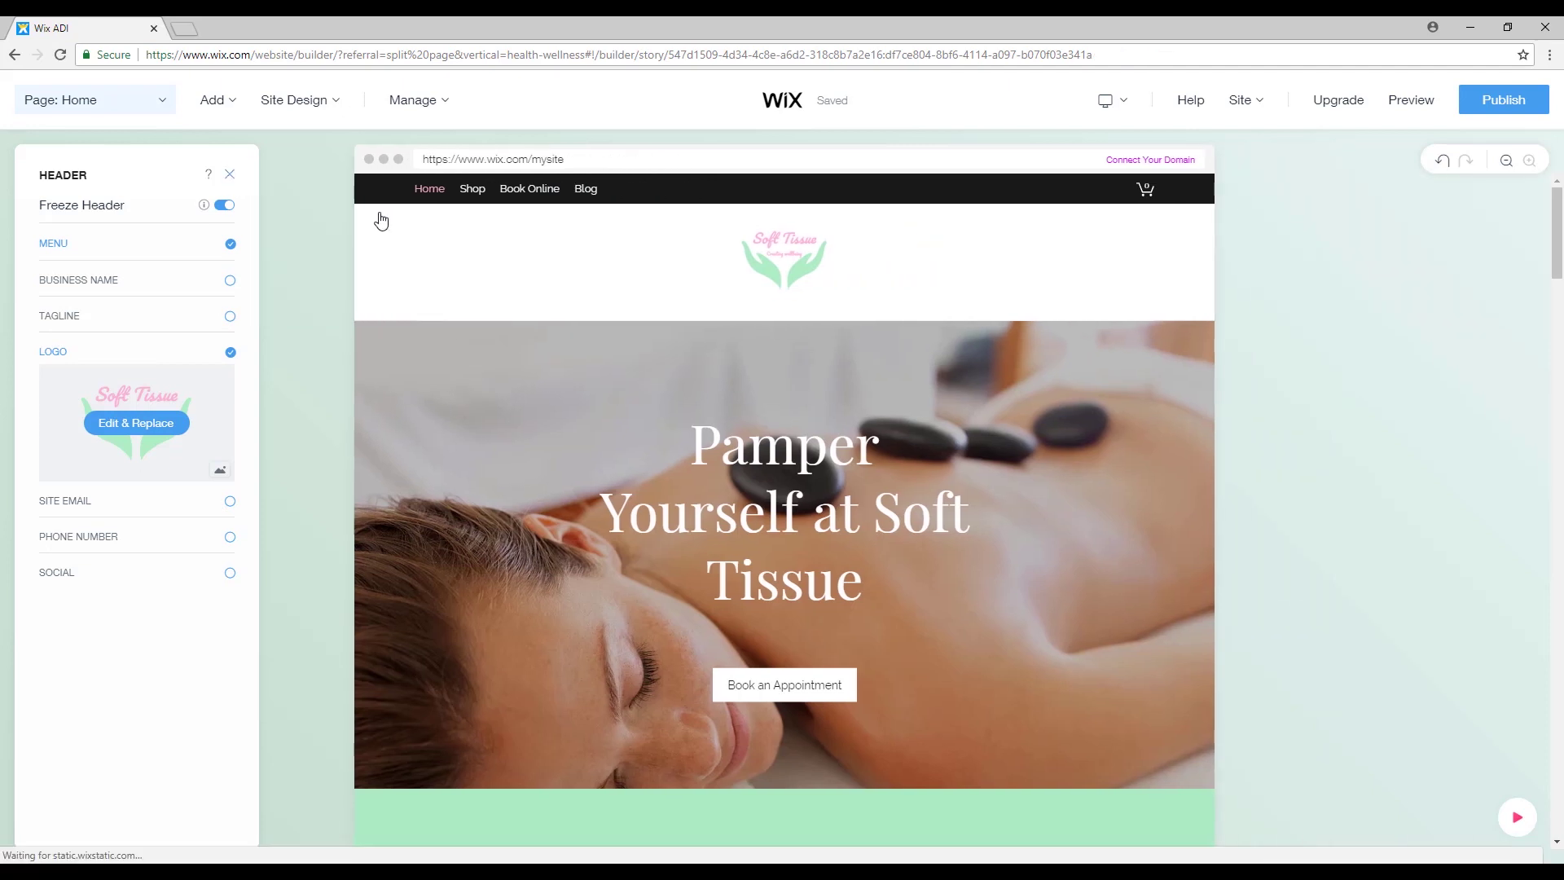
left_click(307, 264)
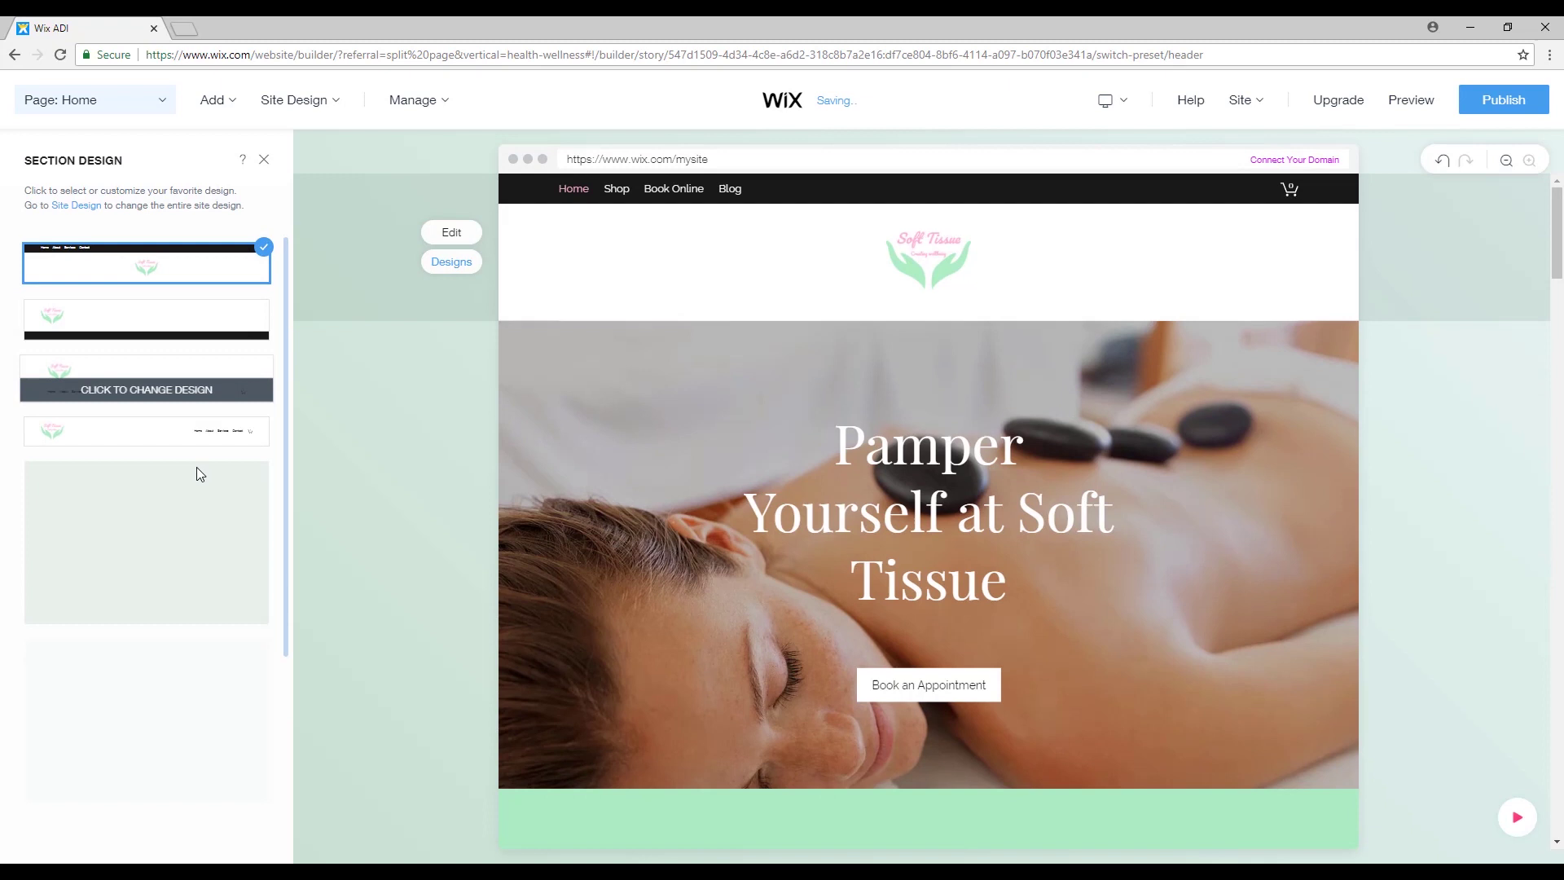
Apply the left-aligned header layout with the logo above the menu, dismissing the auto-save notice.
scroll(196, 456, "down", 2)
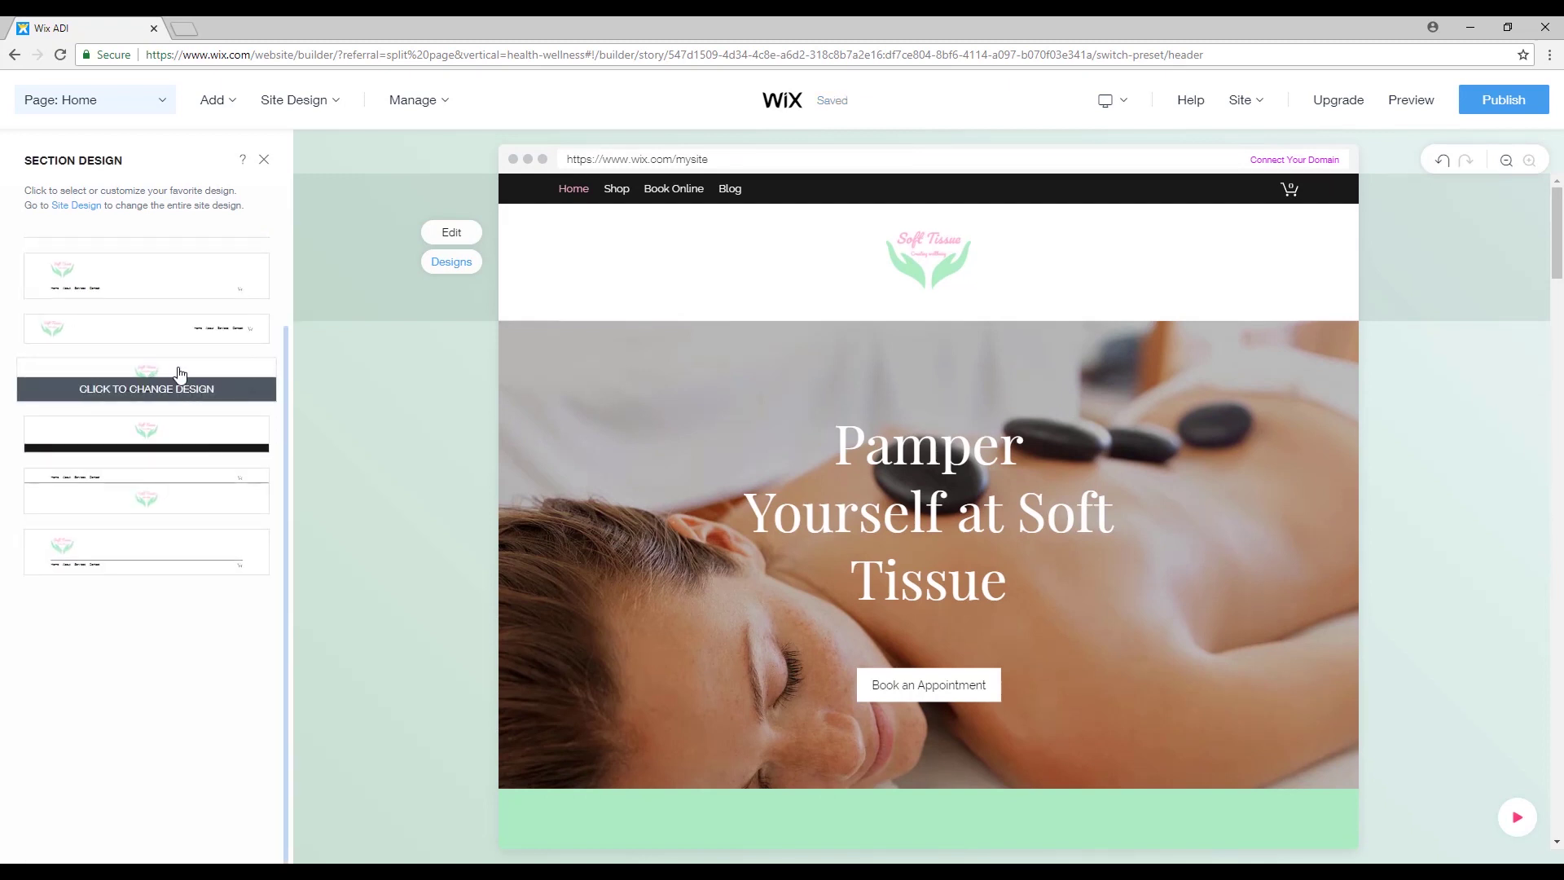
left_click(179, 378)
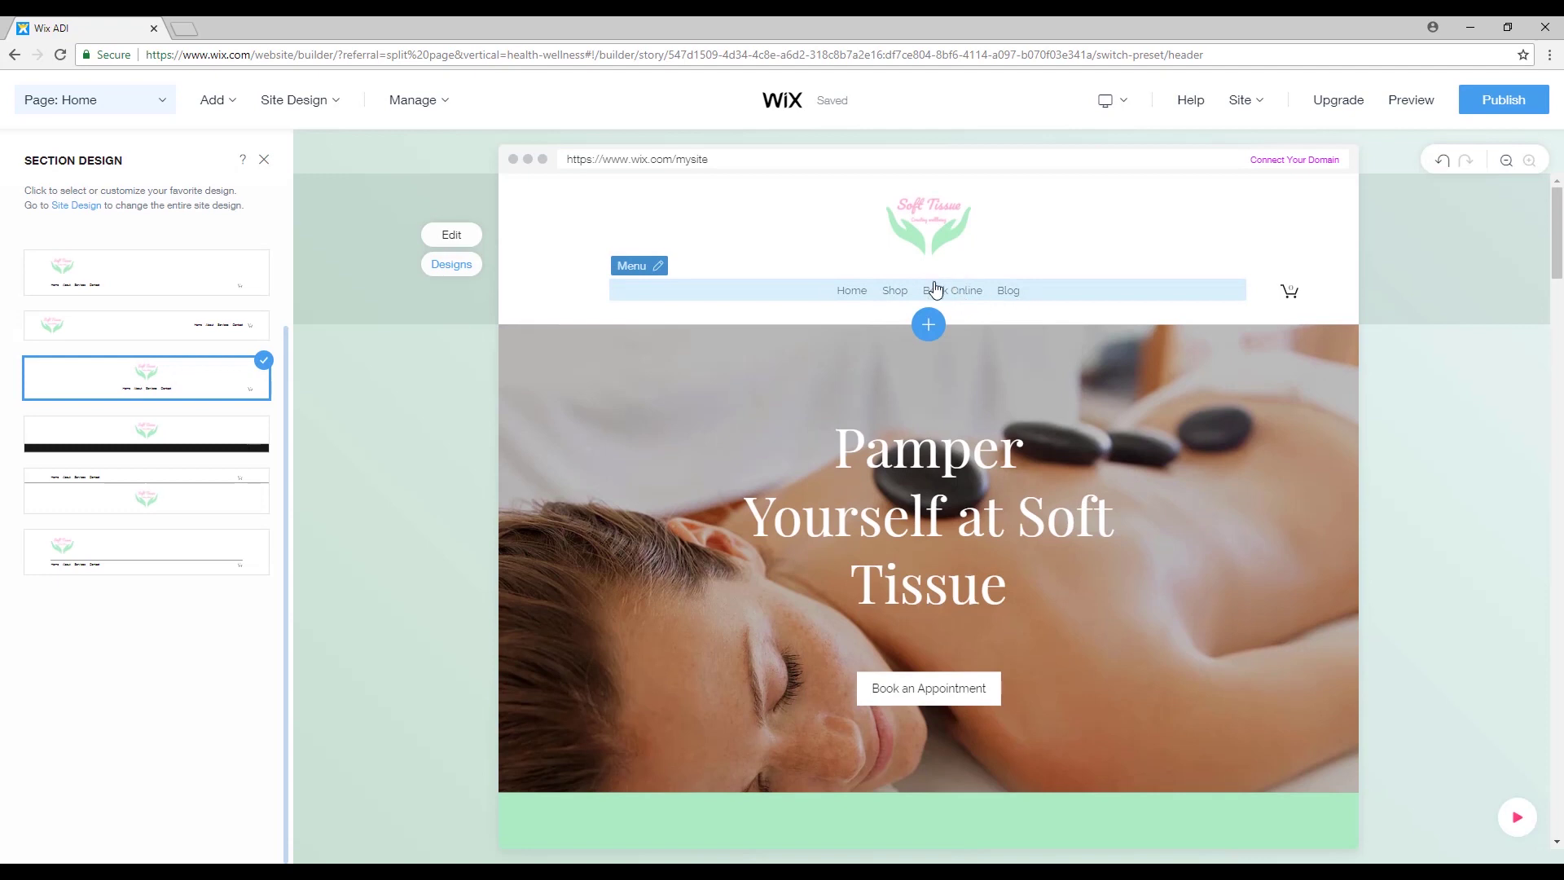
scroll(202, 338, "up", 2)
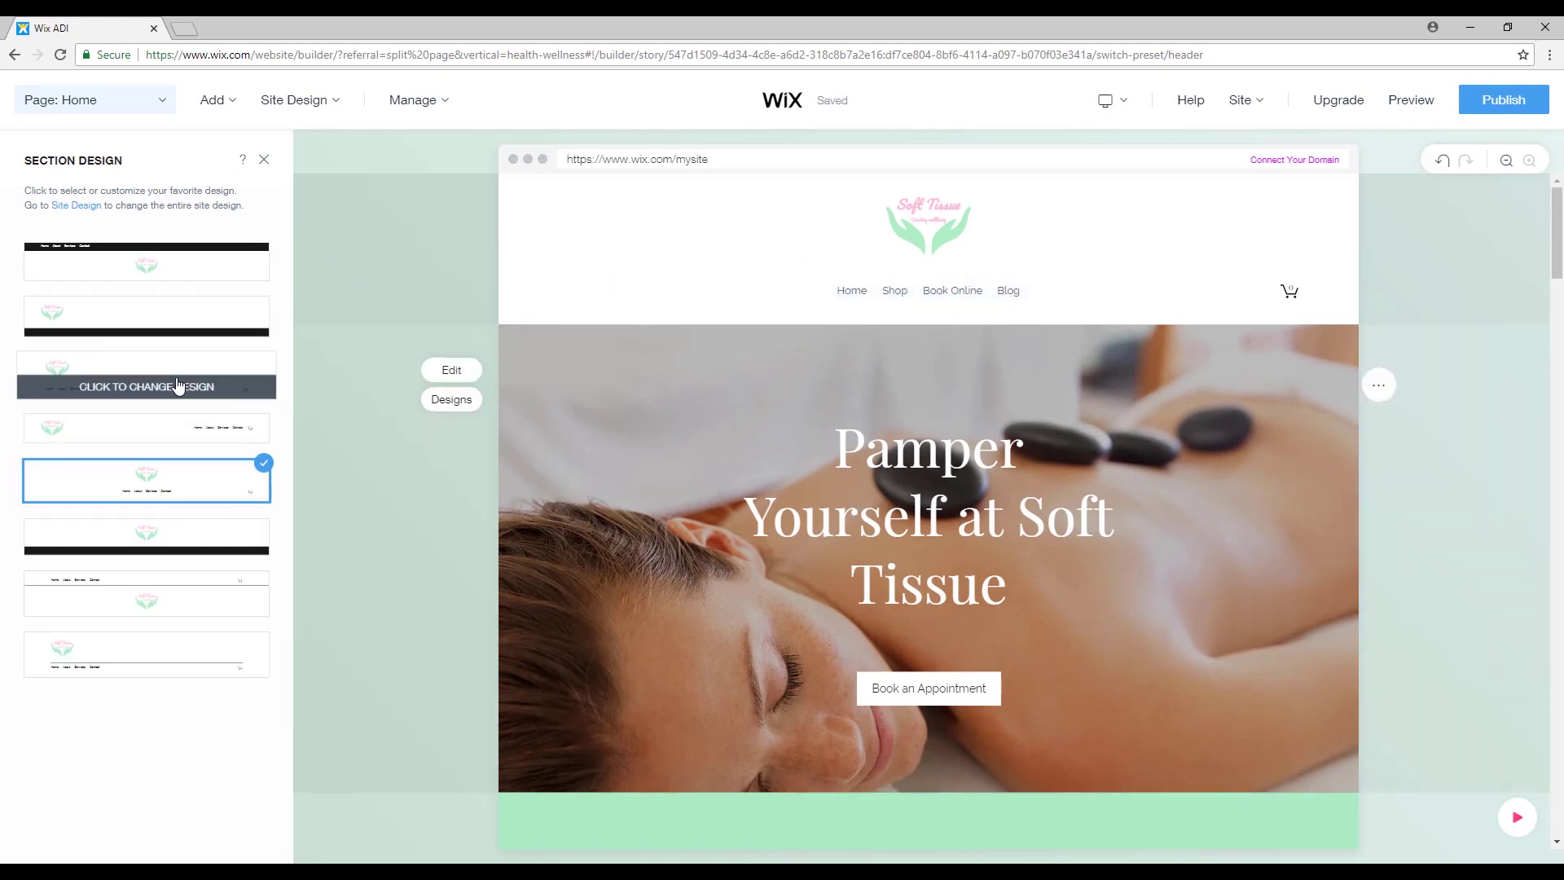
left_click(150, 379)
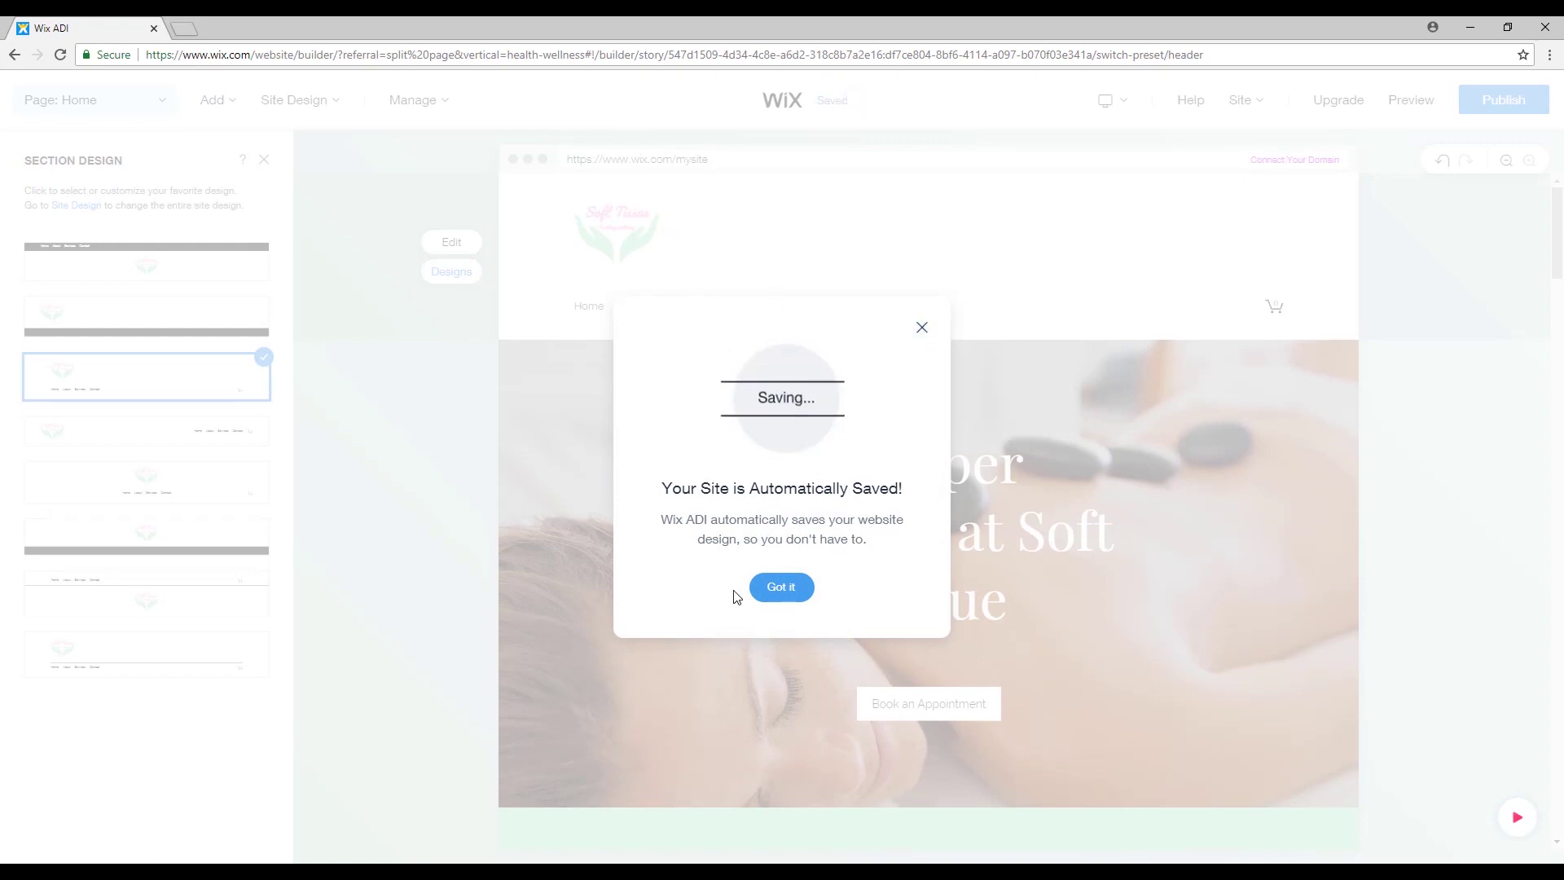
left_click(782, 587)
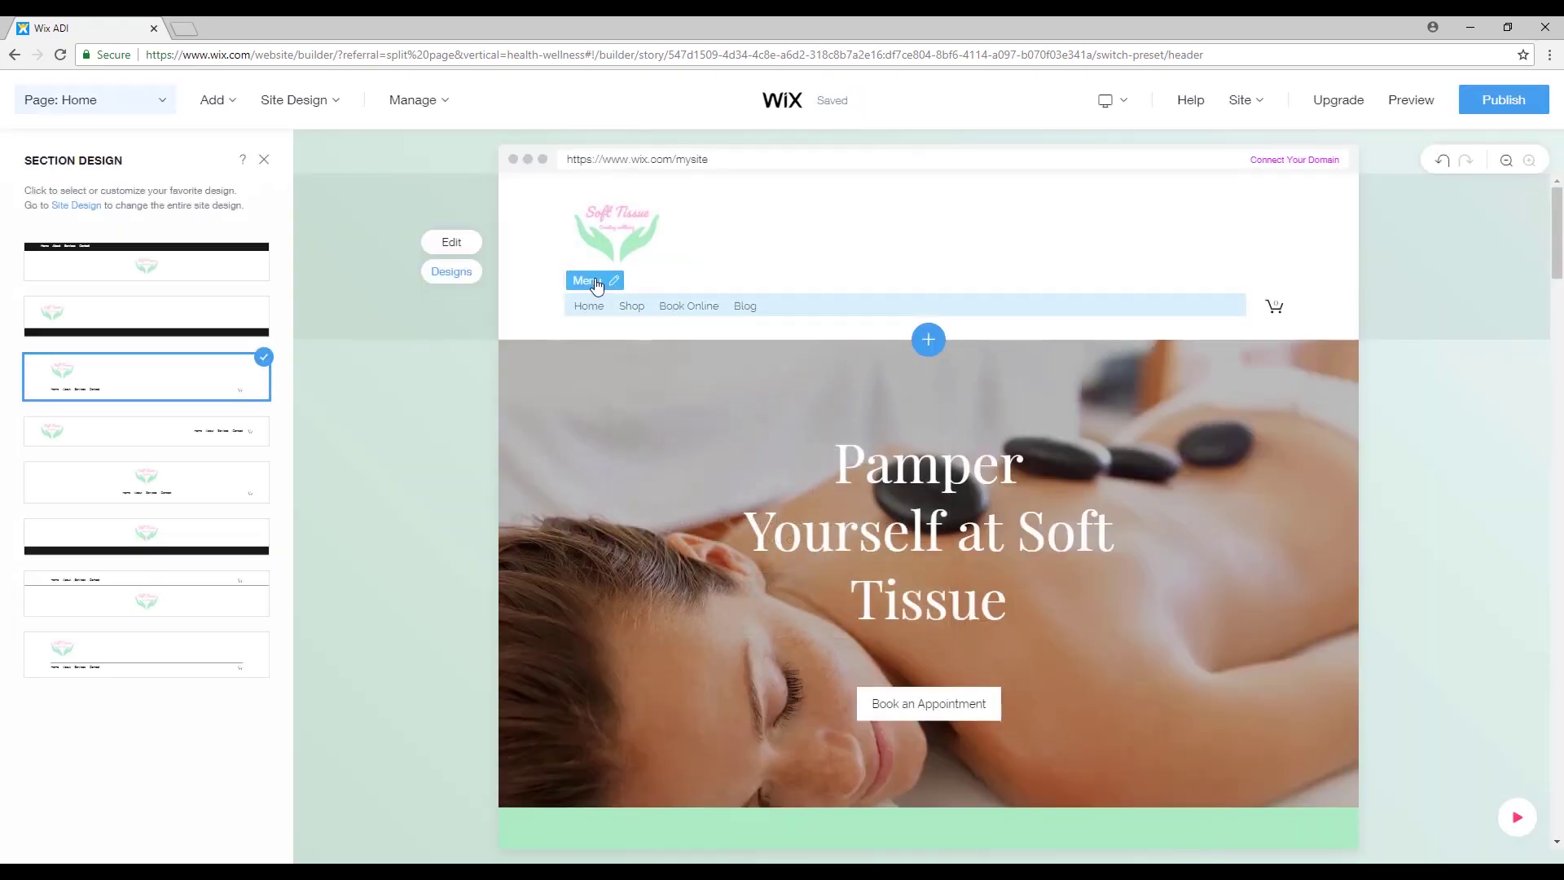
left_click(594, 307)
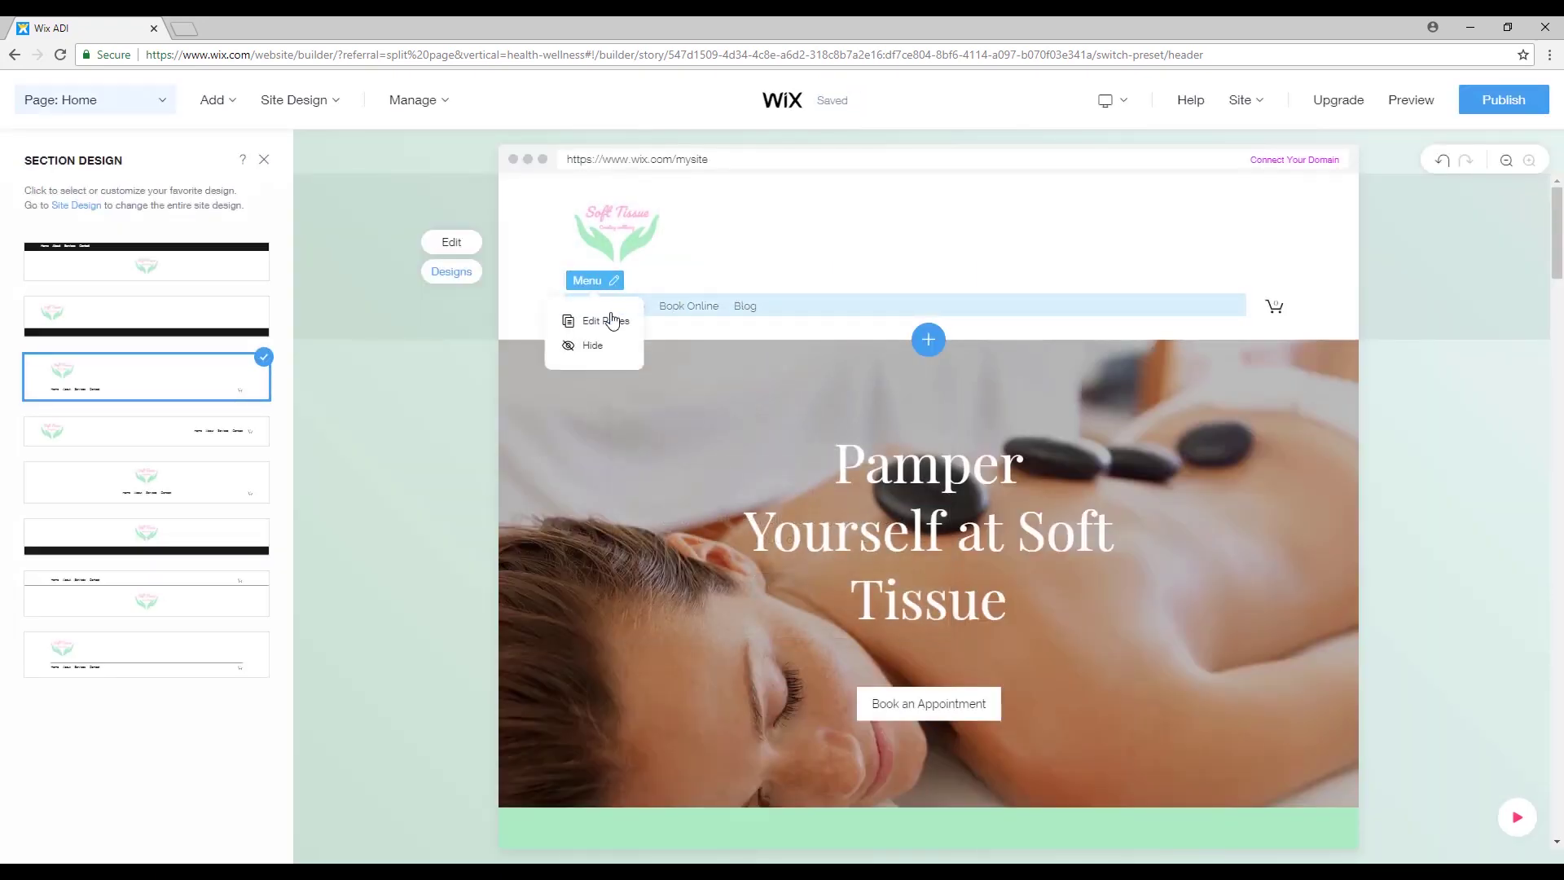
left_click(1100, 212)
Close the Header panel and briefly scroll the site preview down and back.
left_click(232, 175)
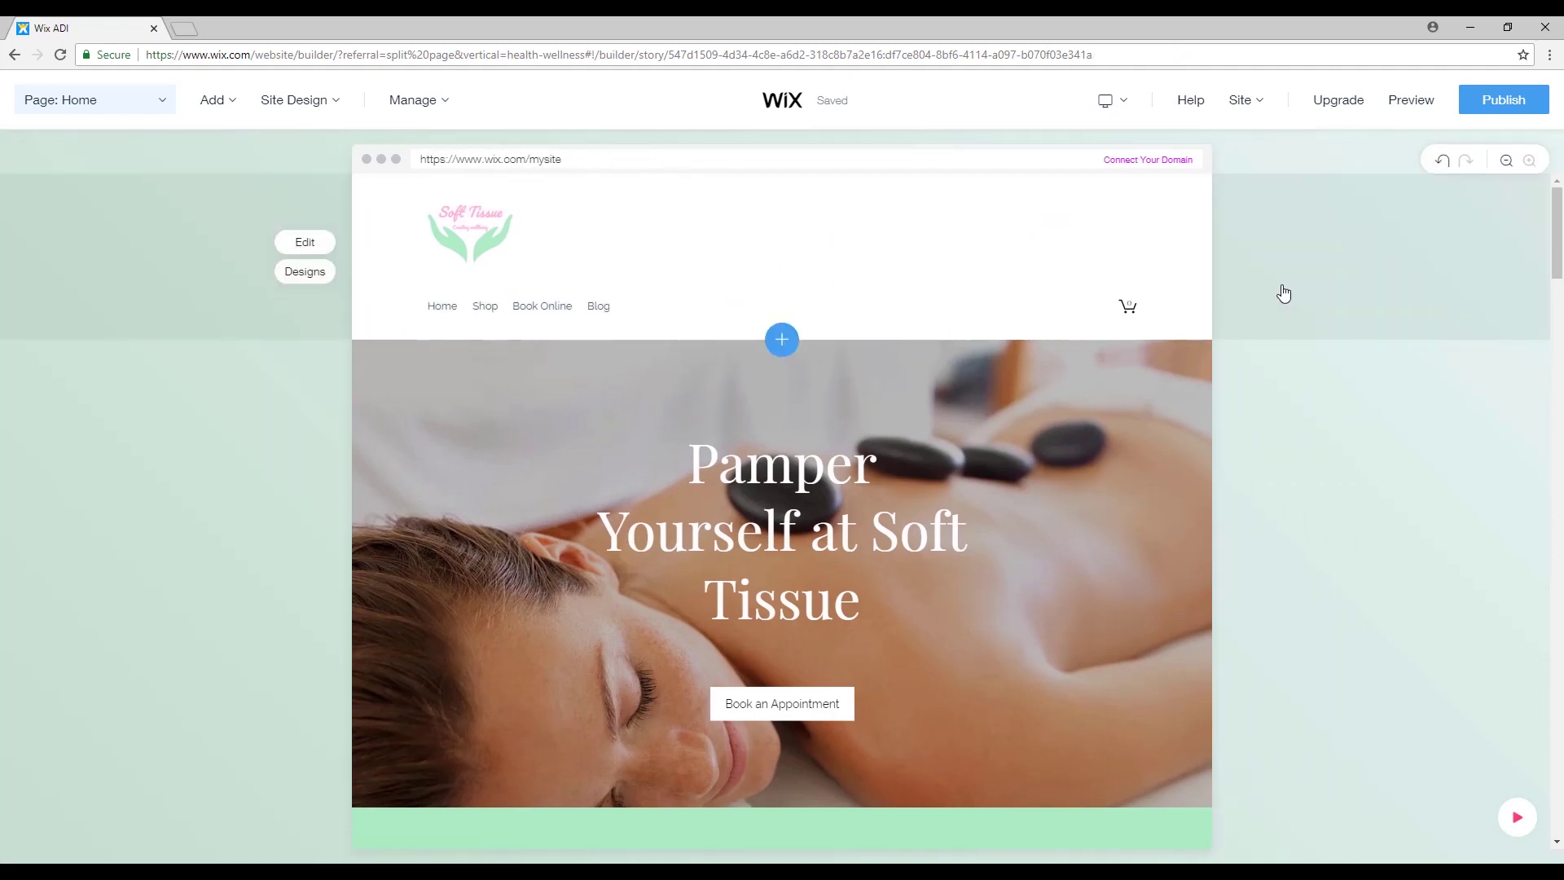
scroll(1399, 425, "down", 5)
scroll(1396, 436, "down", 3)
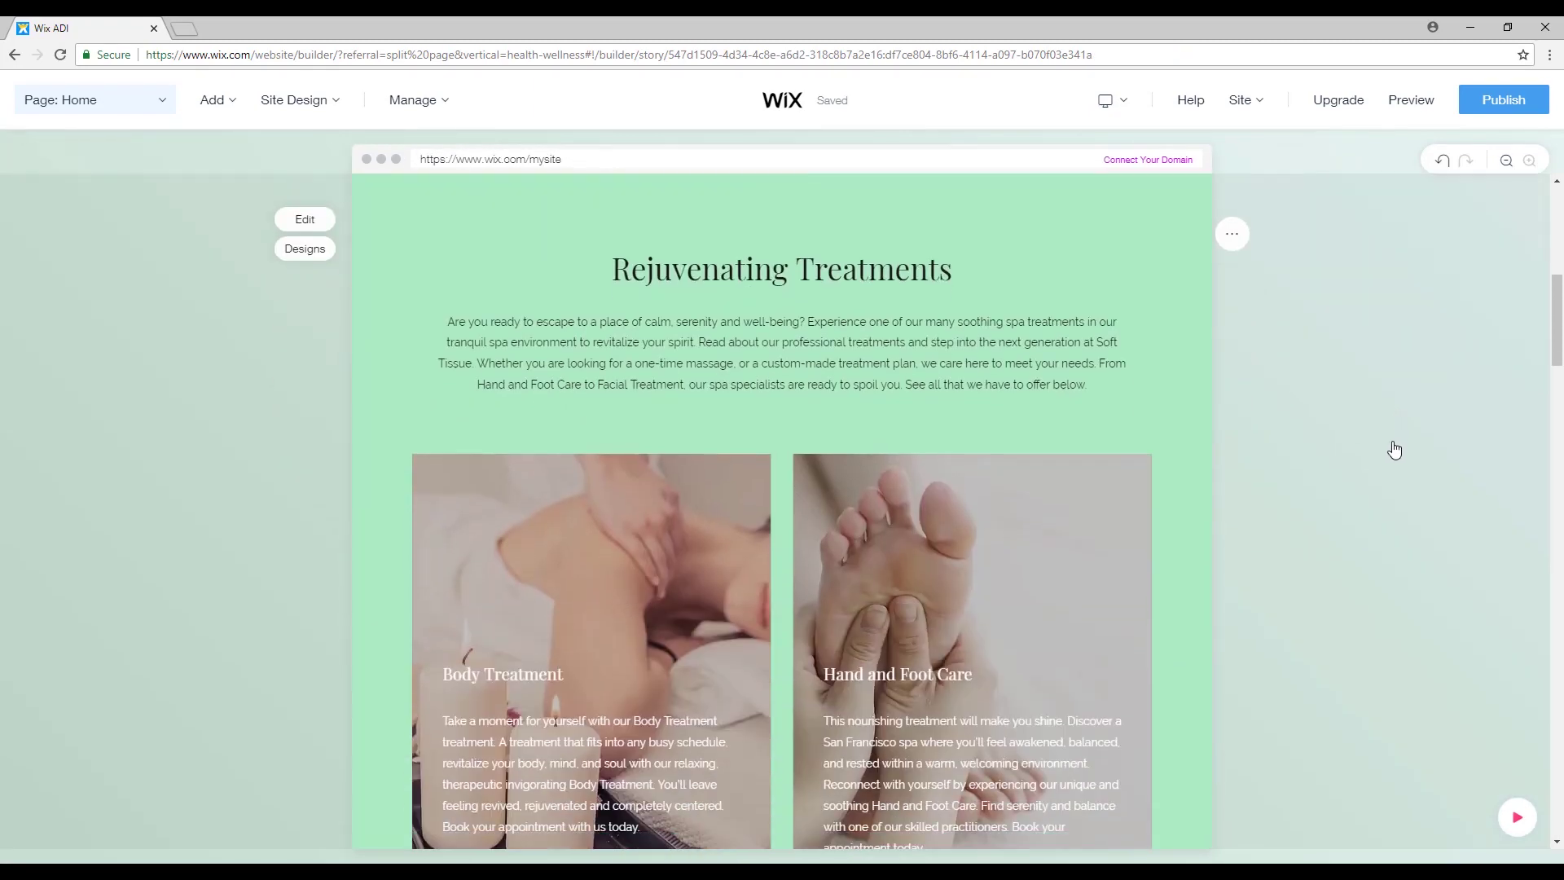
scroll(1393, 446, "up", 8)
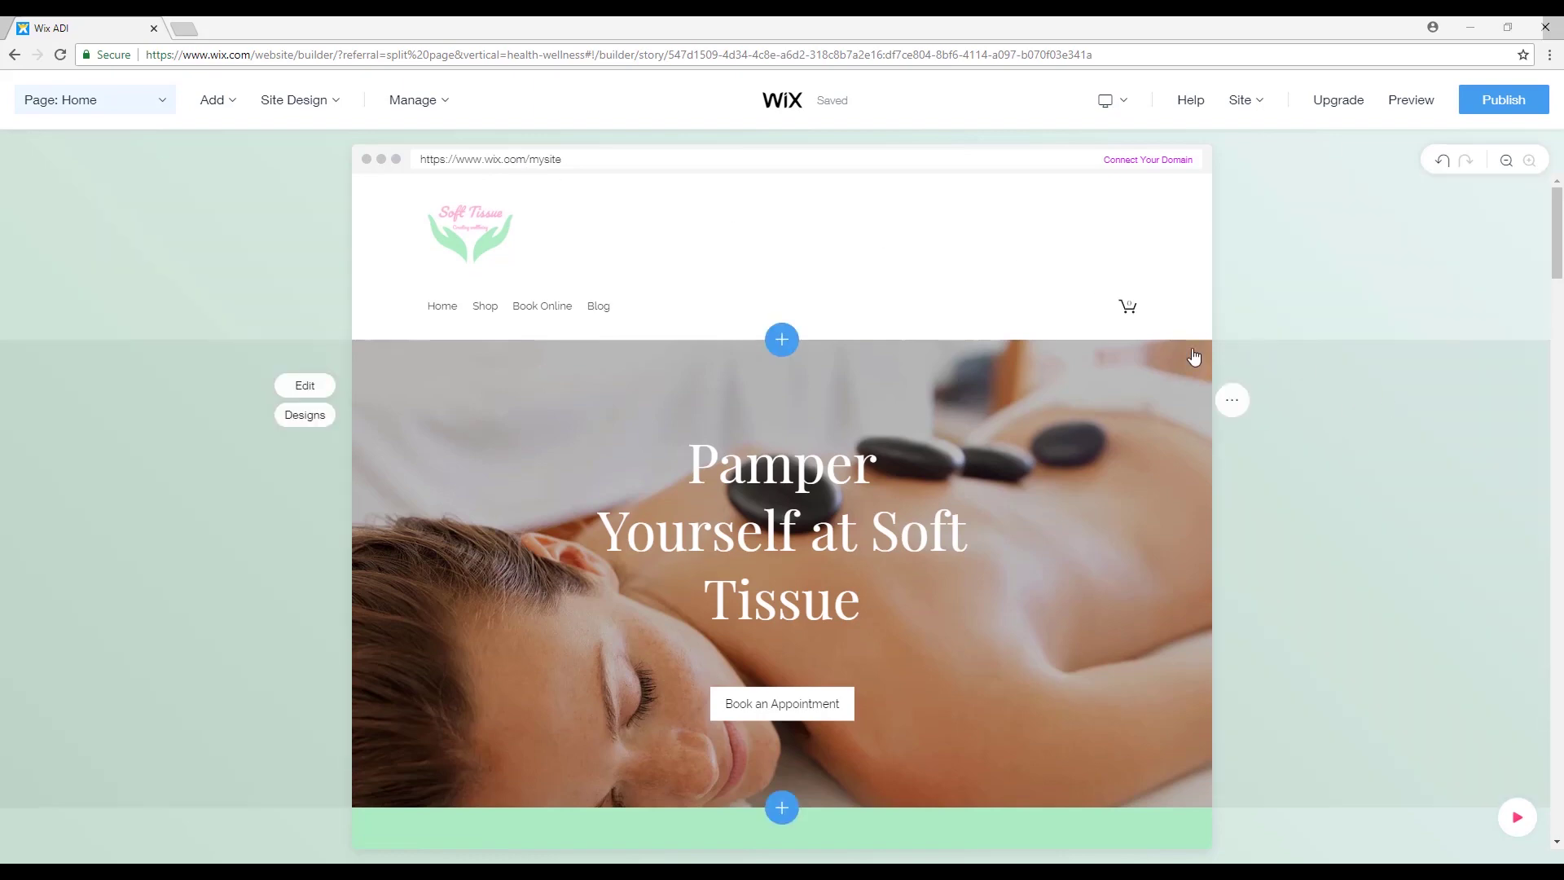
Scroll the Soft Tissue homepage through treatments and testimonials down to Opening Hours.
scroll(1328, 399, "down", 5)
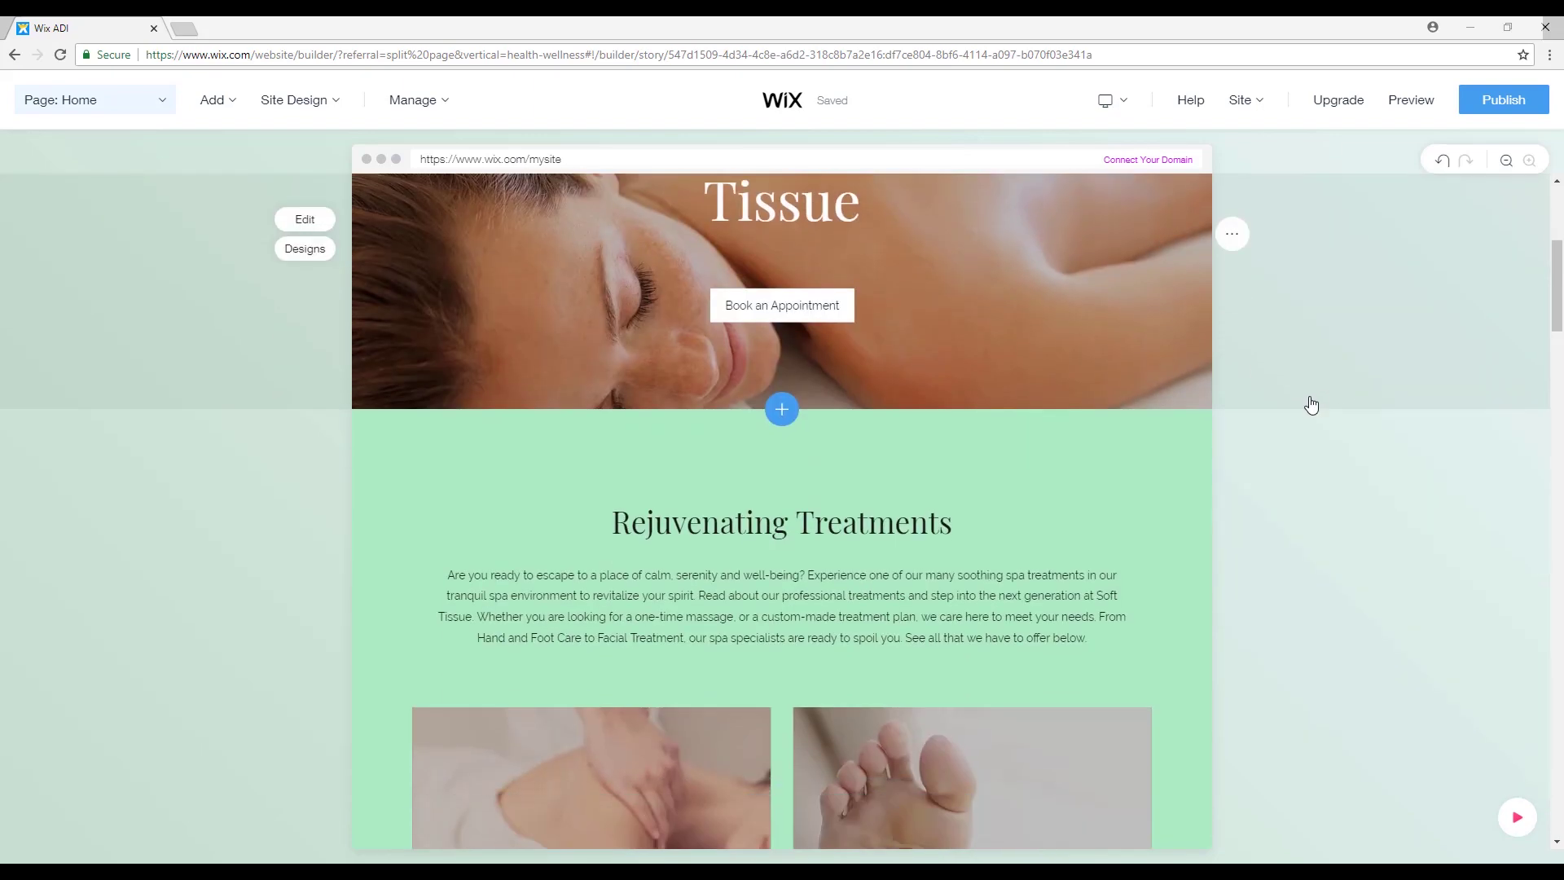
scroll(1312, 405, "down", 2)
scroll(1208, 470, "down", 9)
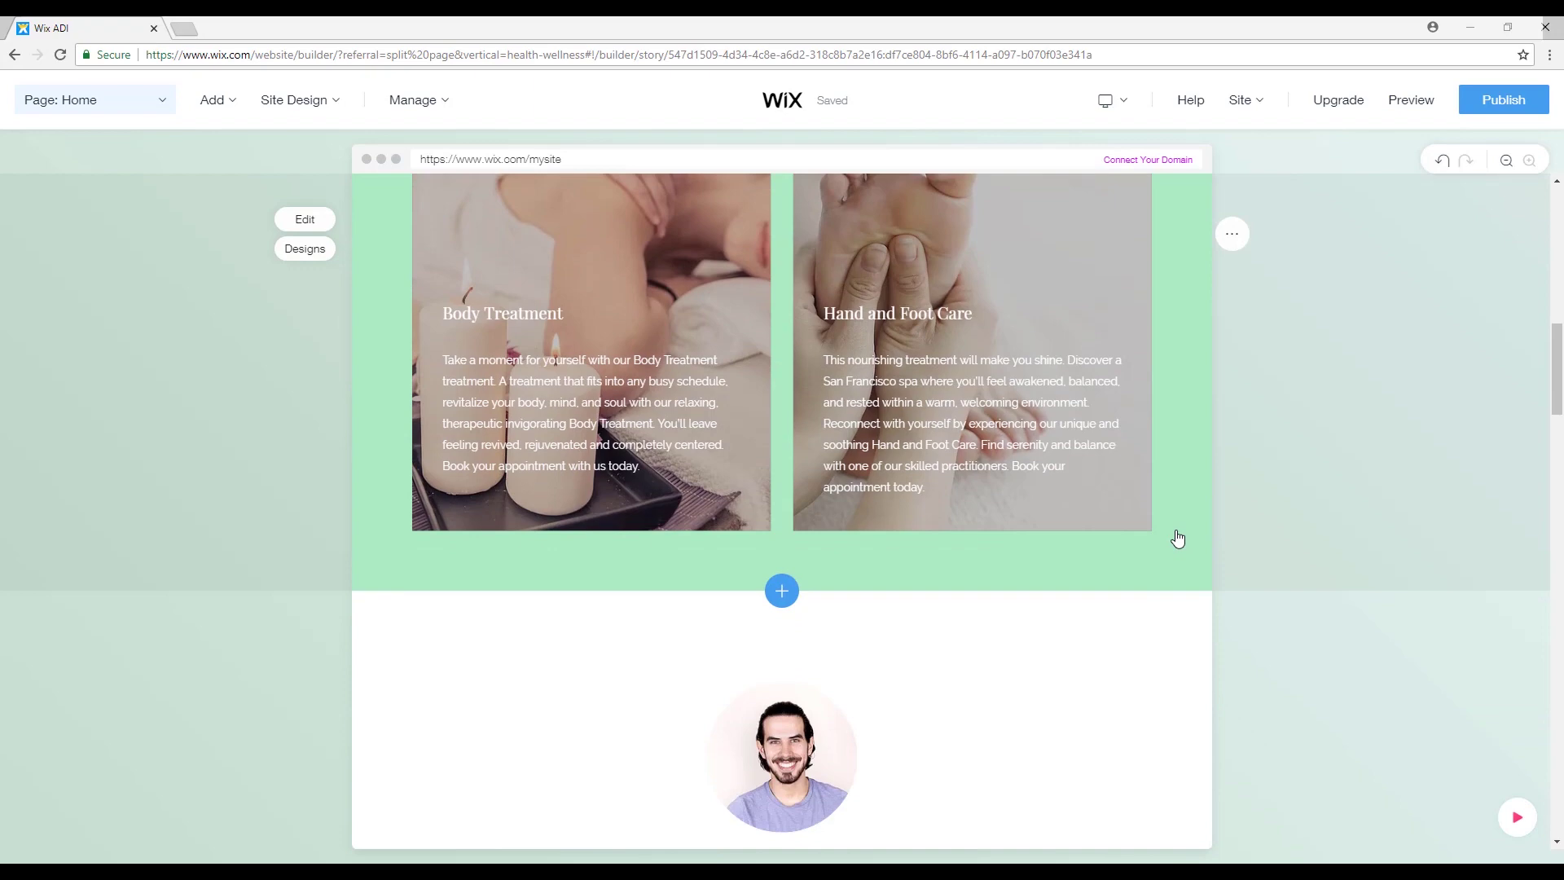
scroll(750, 667, "down", 6)
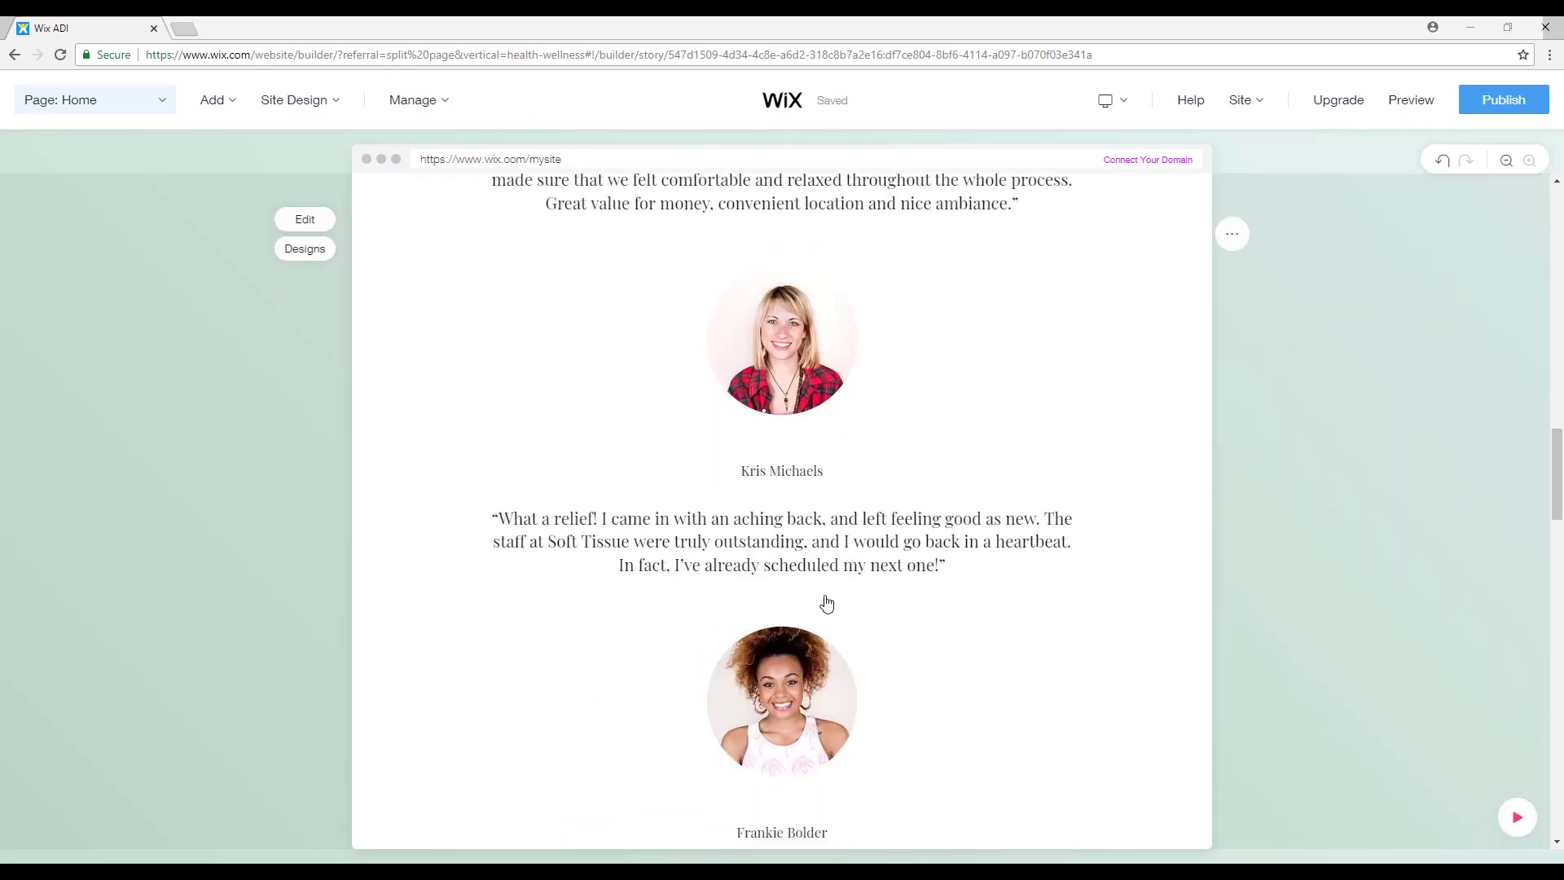
scroll(1197, 541, "down", 5)
scroll(1258, 517, "down", 5)
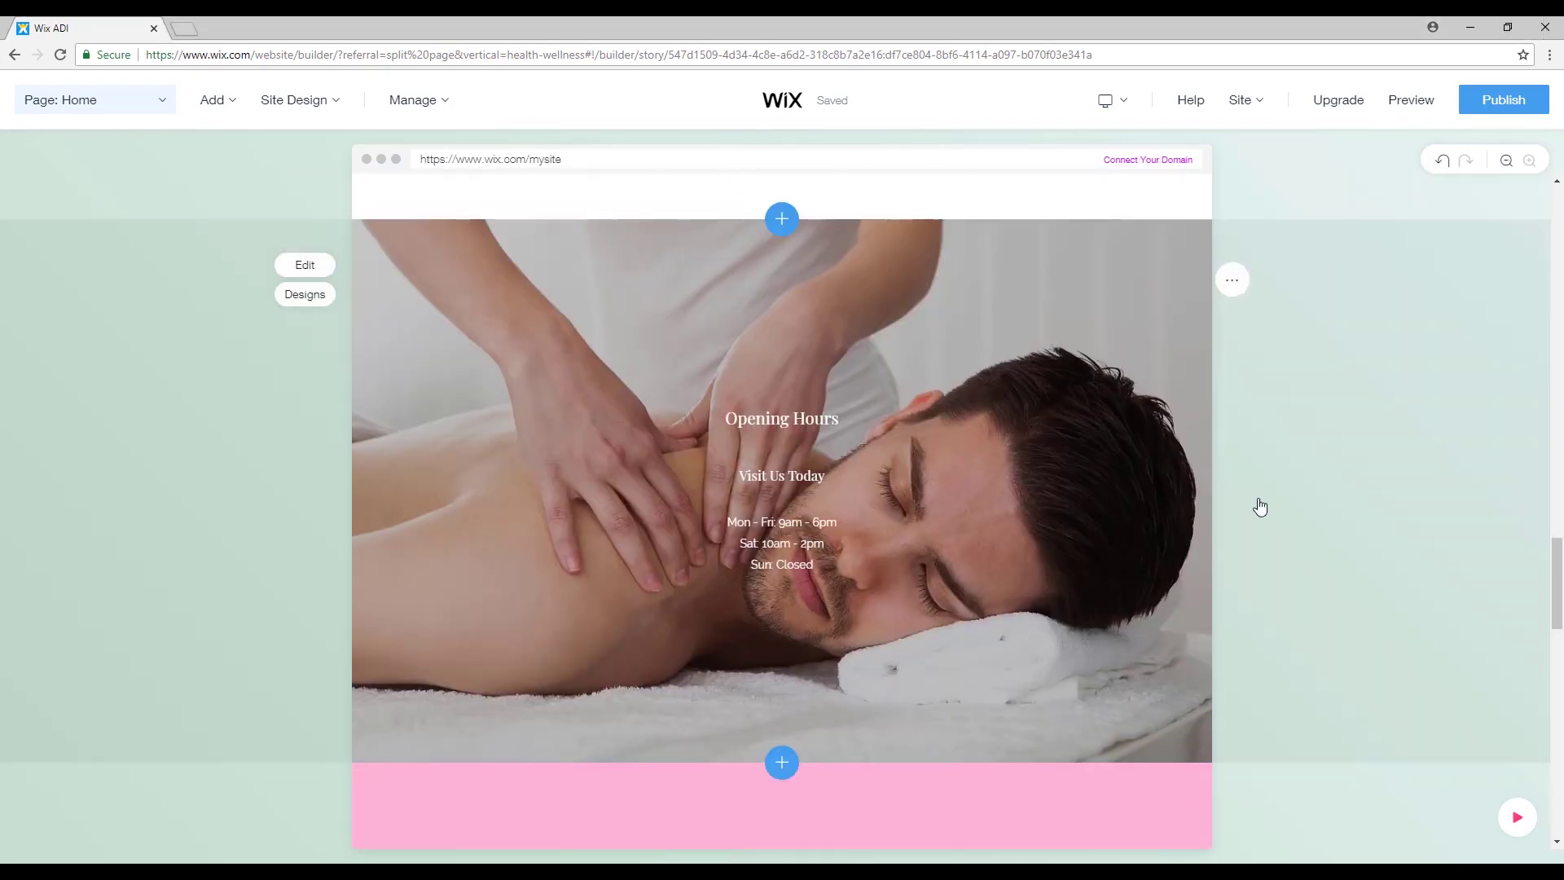
scroll(1309, 523, "down", 5)
scroll(1309, 524, "up", 10)
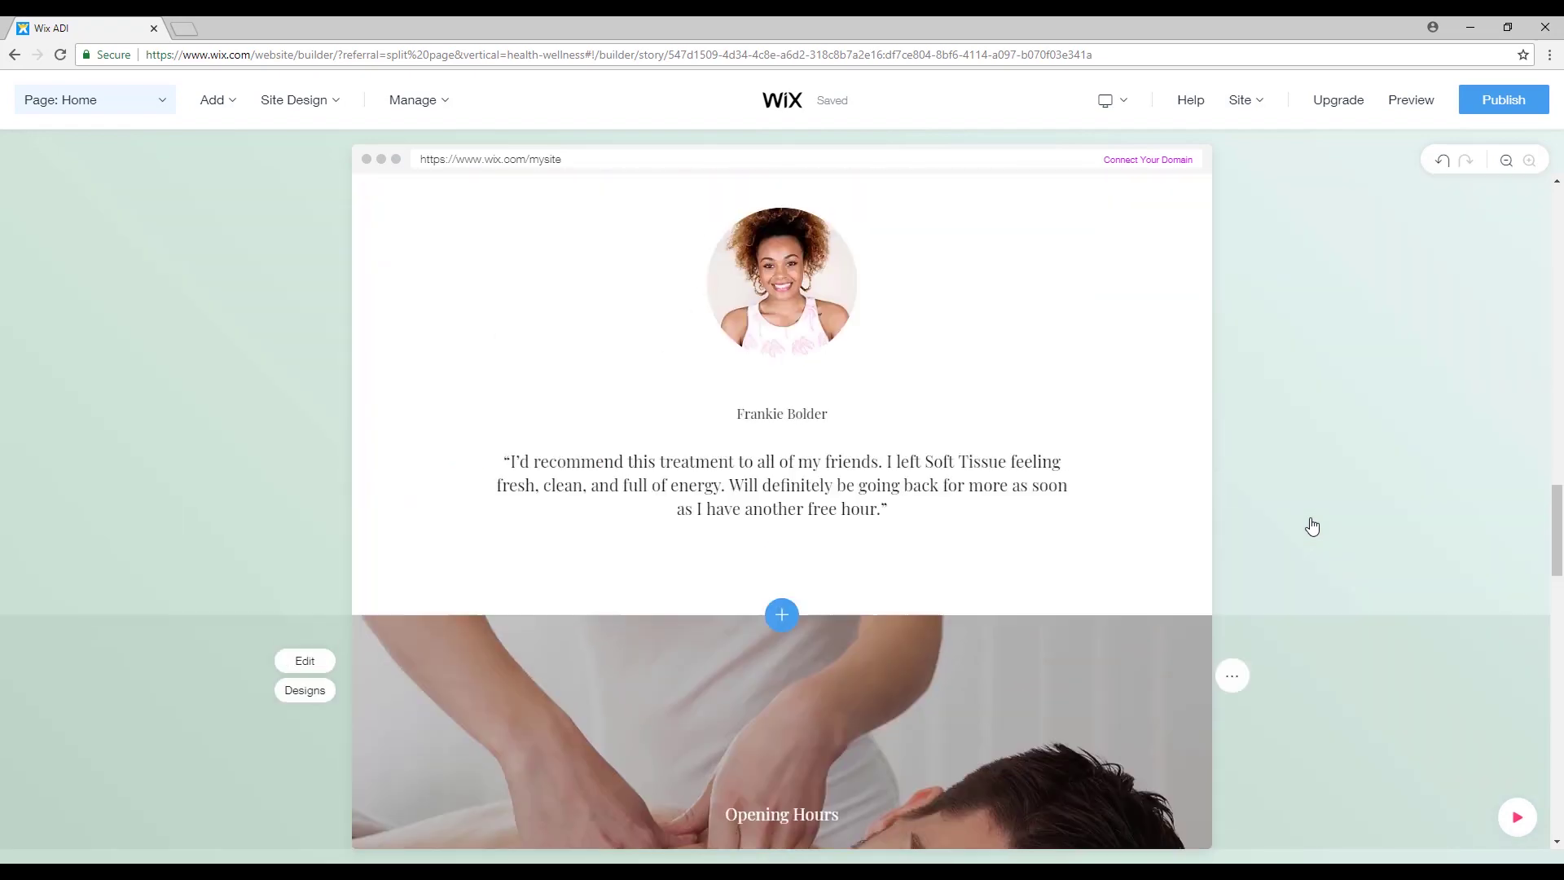
scroll(1303, 525, "up", 15)
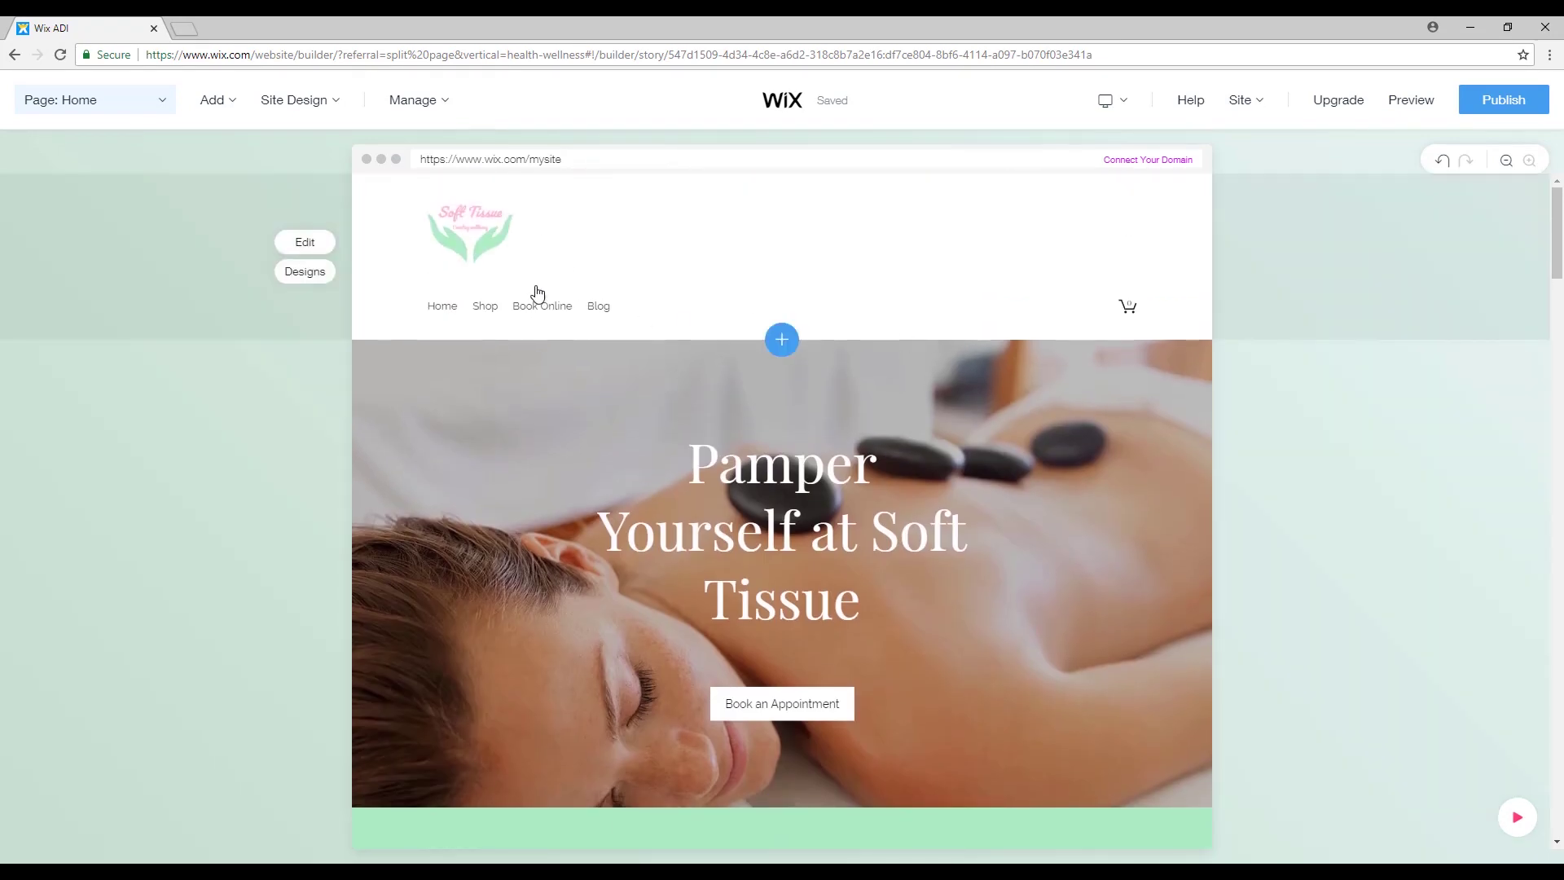
Apply the header design with a black menu bar above the centred Soft Tissue logo.
left_click(318, 244)
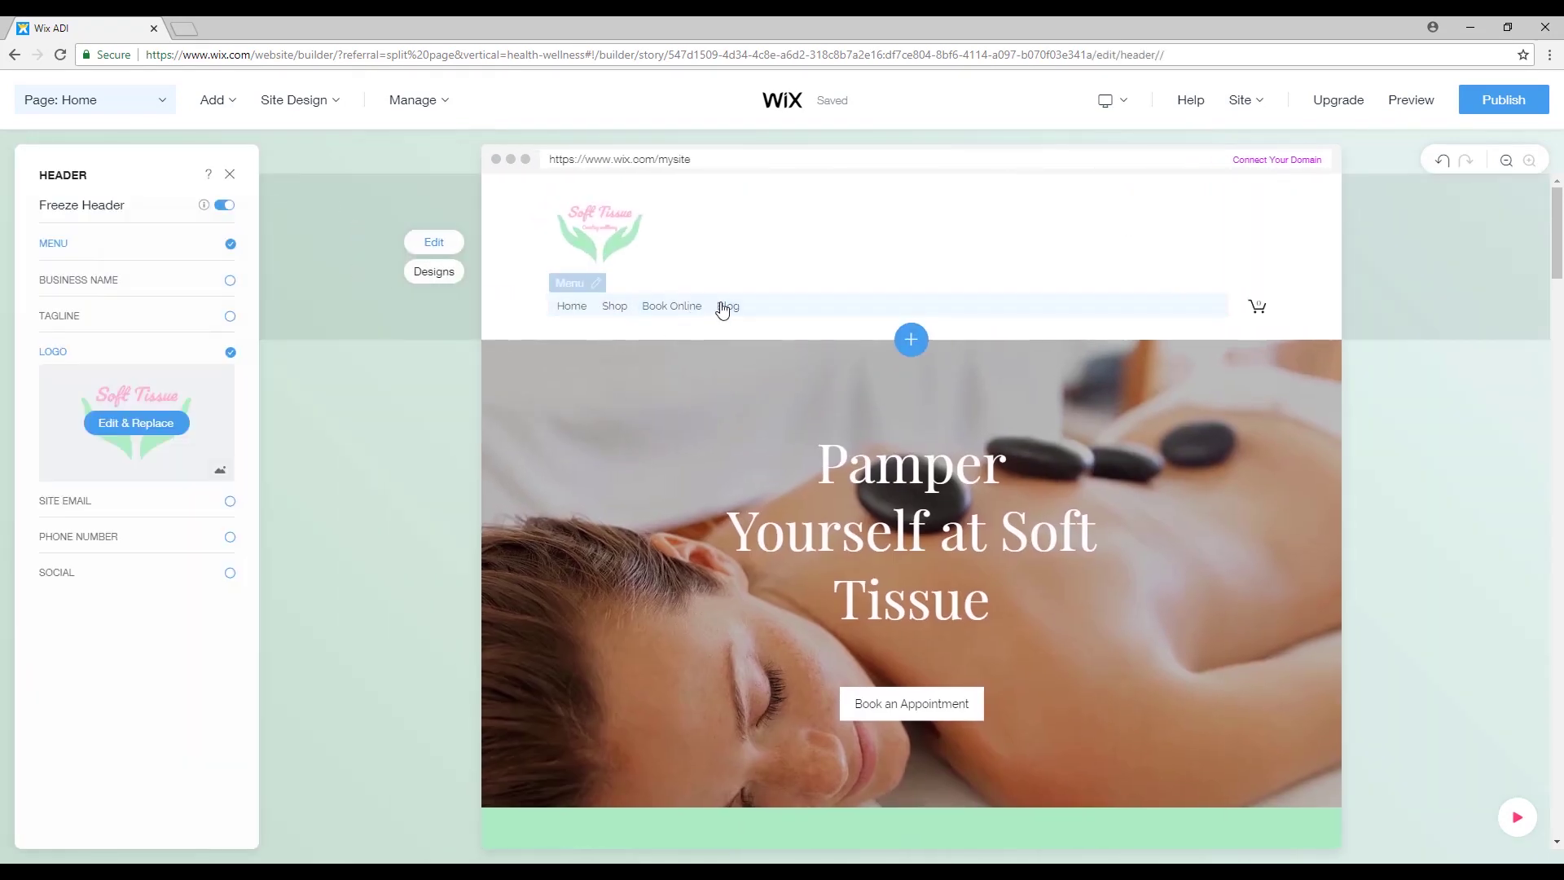
left_click(574, 283)
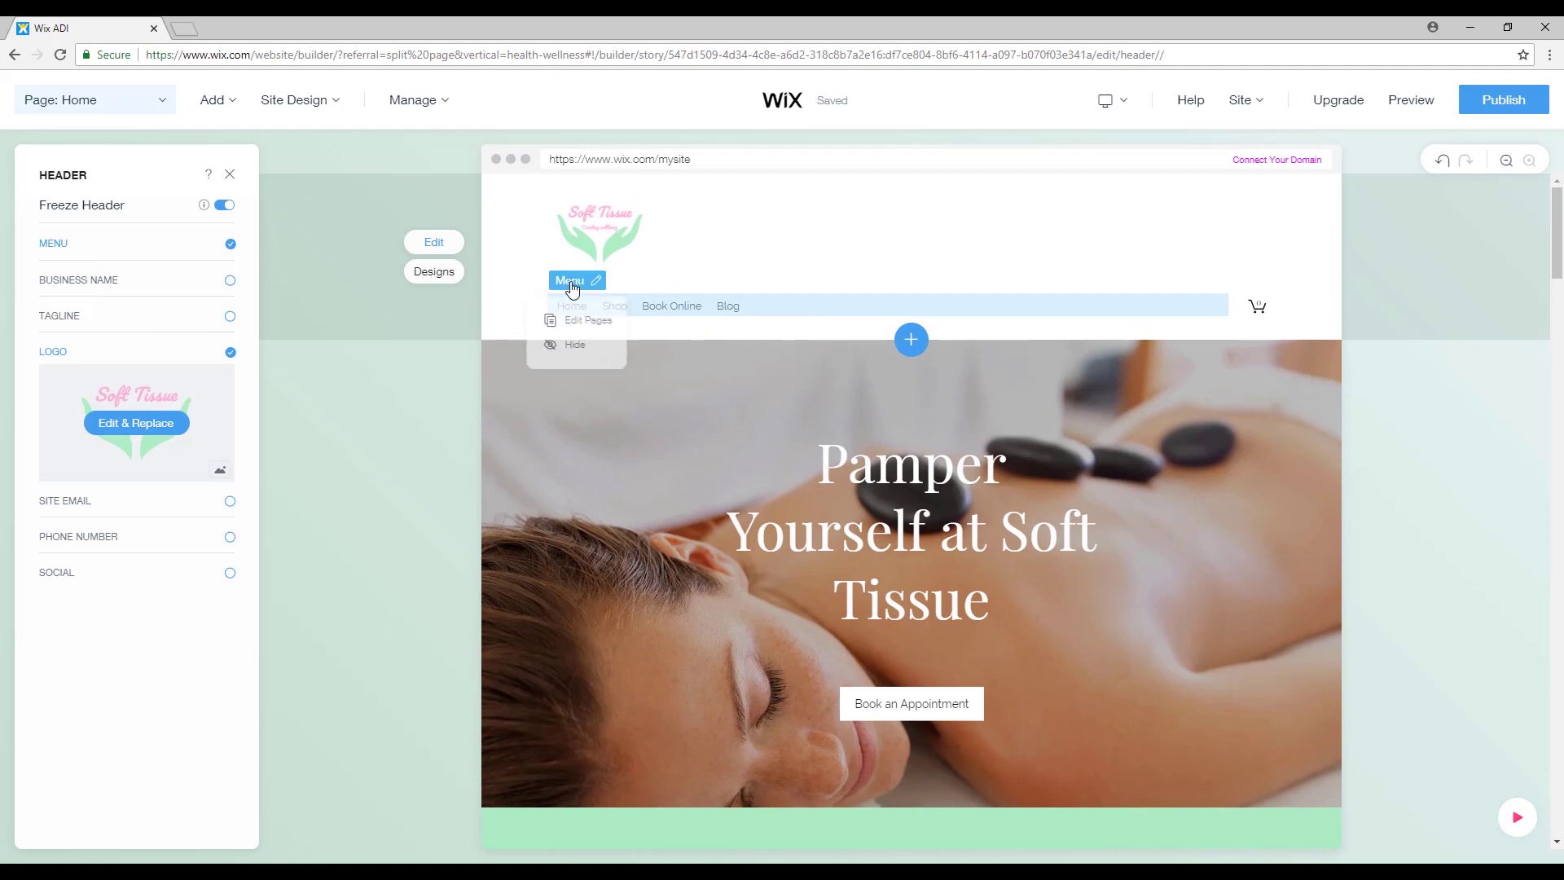
left_click(434, 271)
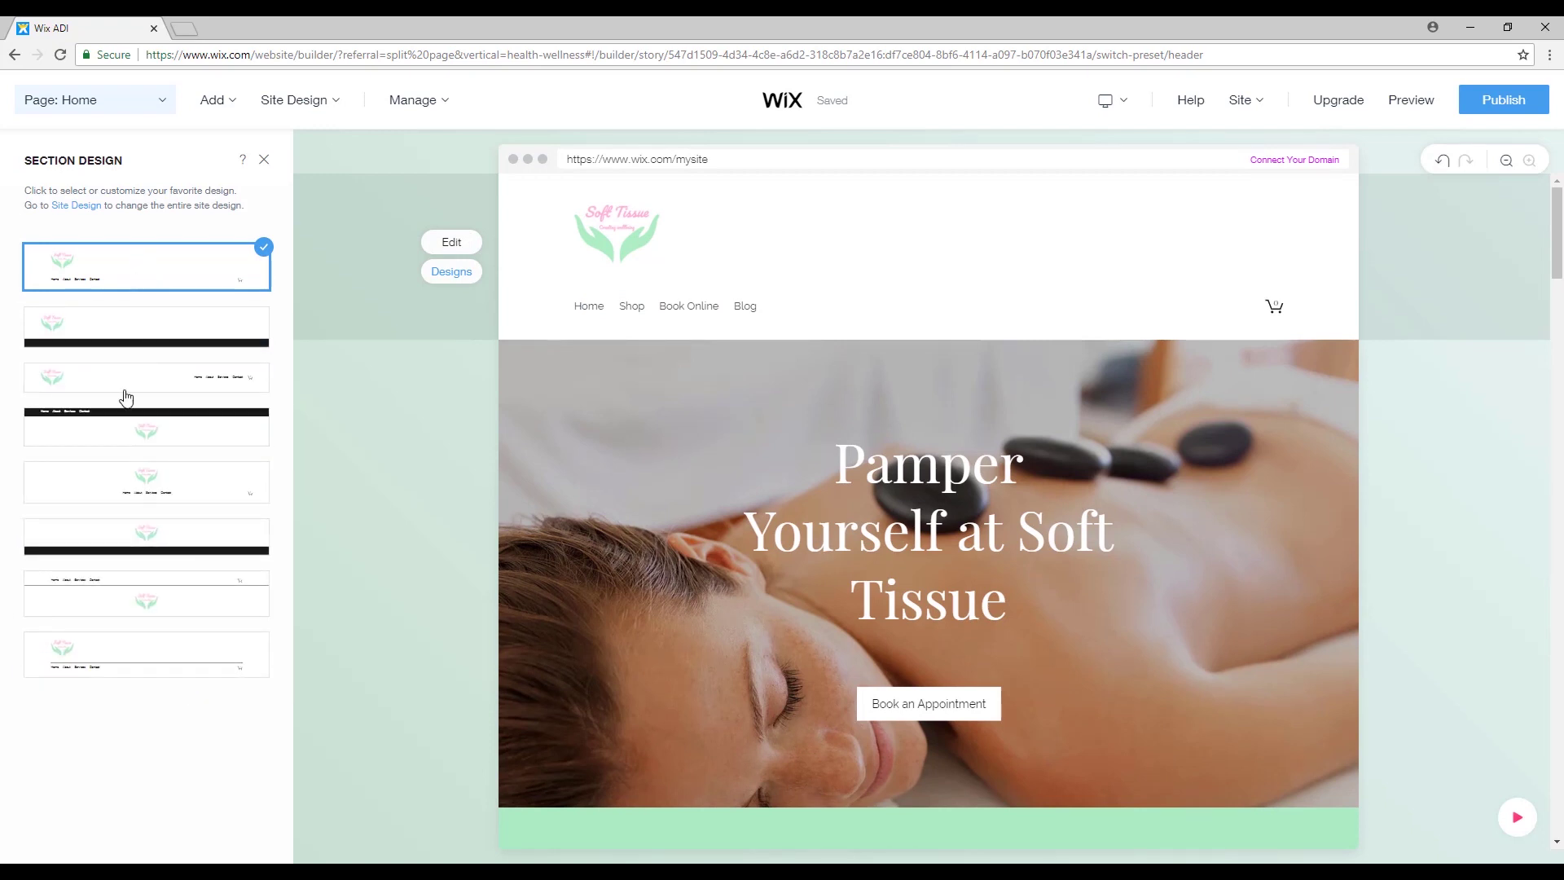
left_click(219, 588)
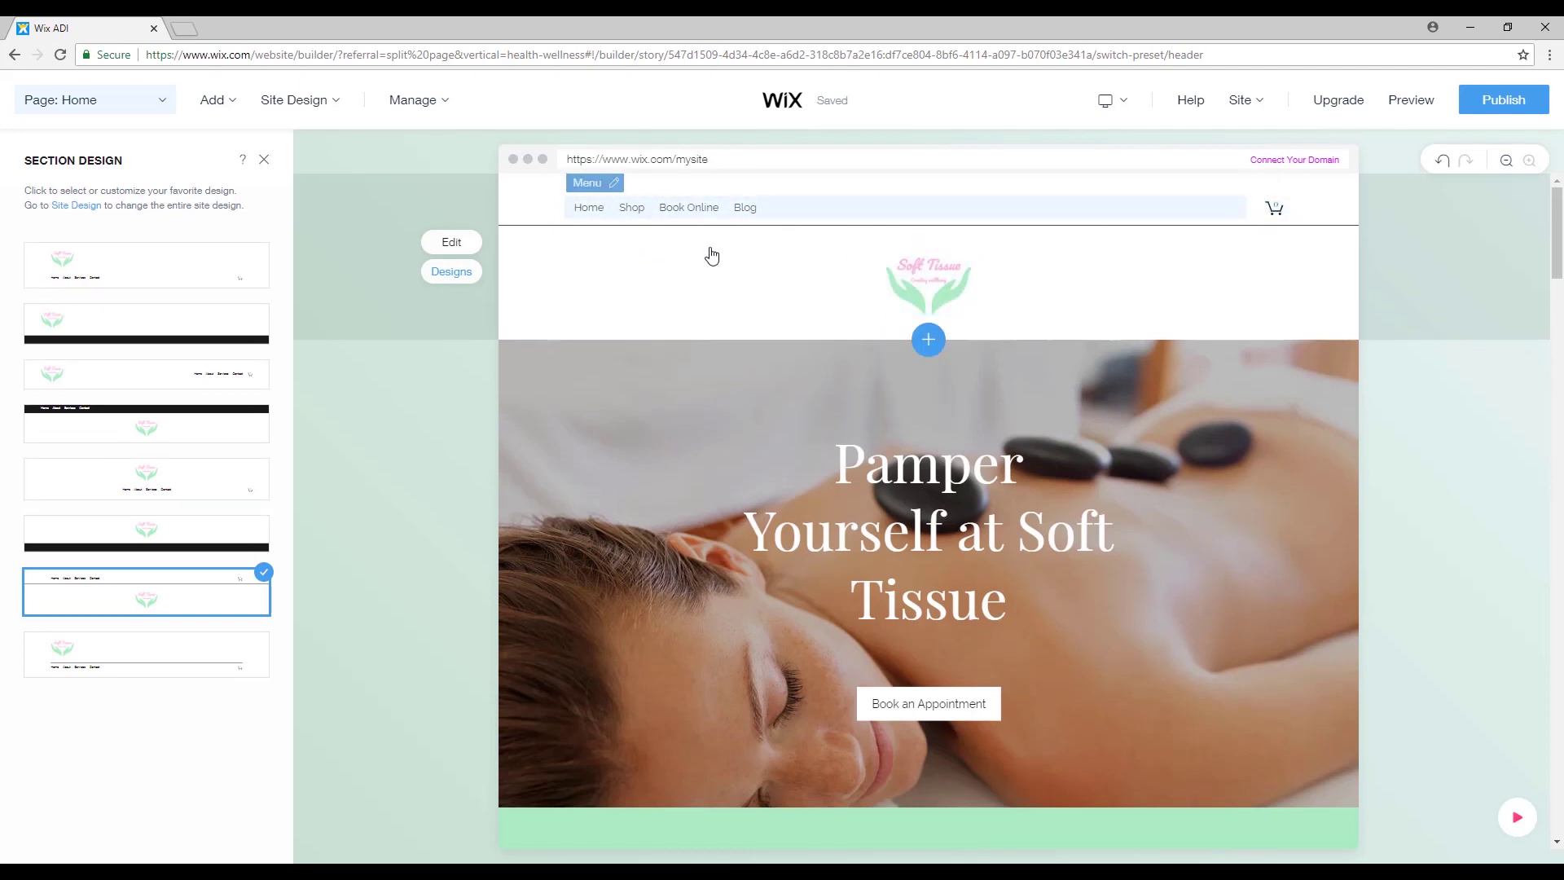
key("Up")
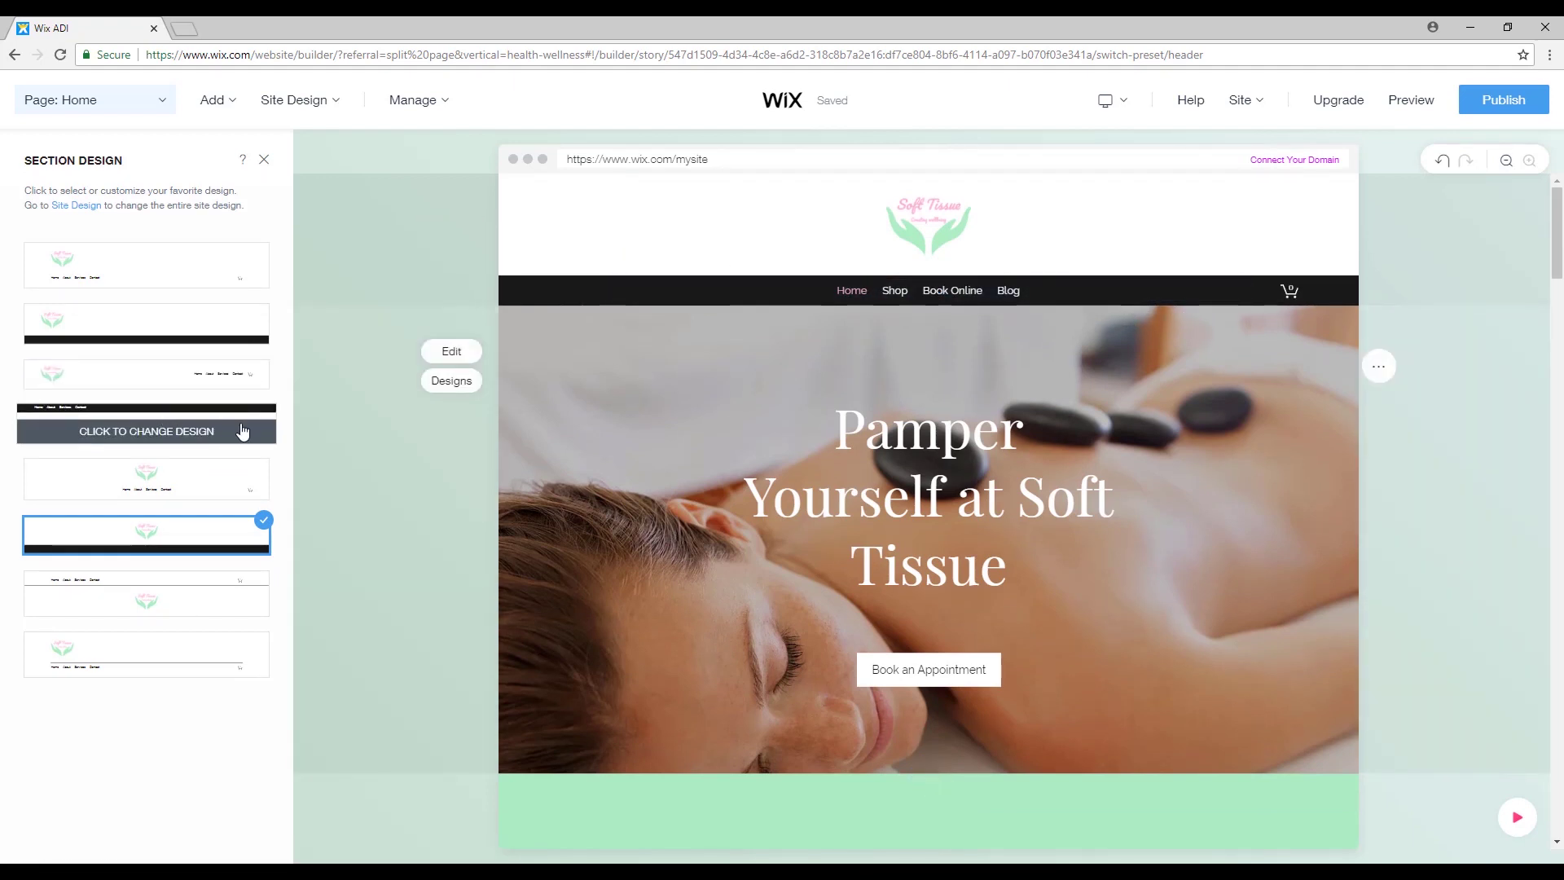
left_click(229, 432)
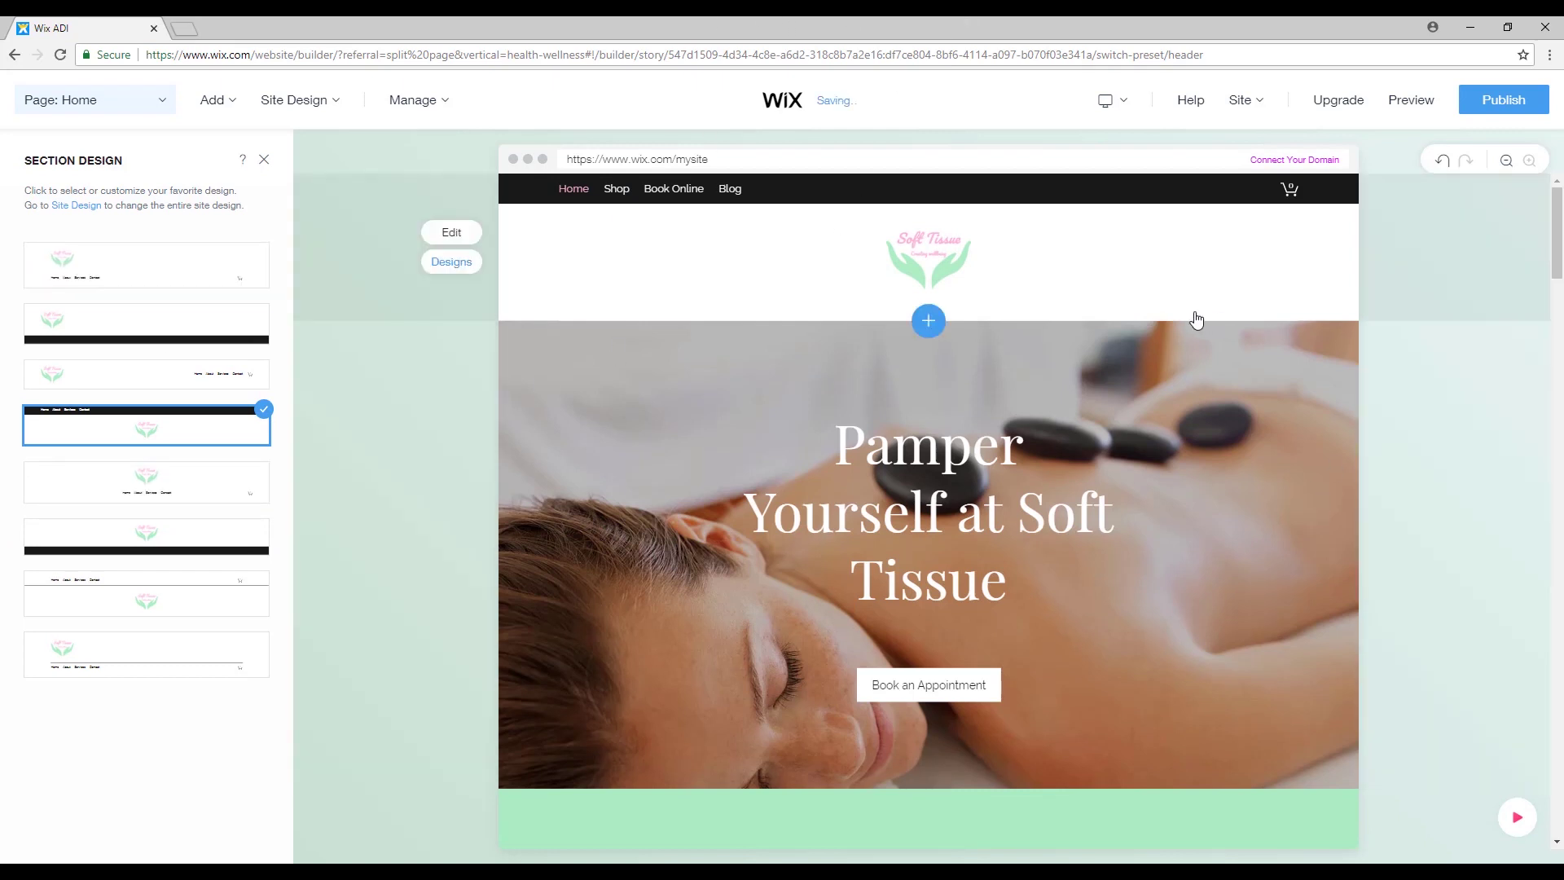
left_click(1254, 102)
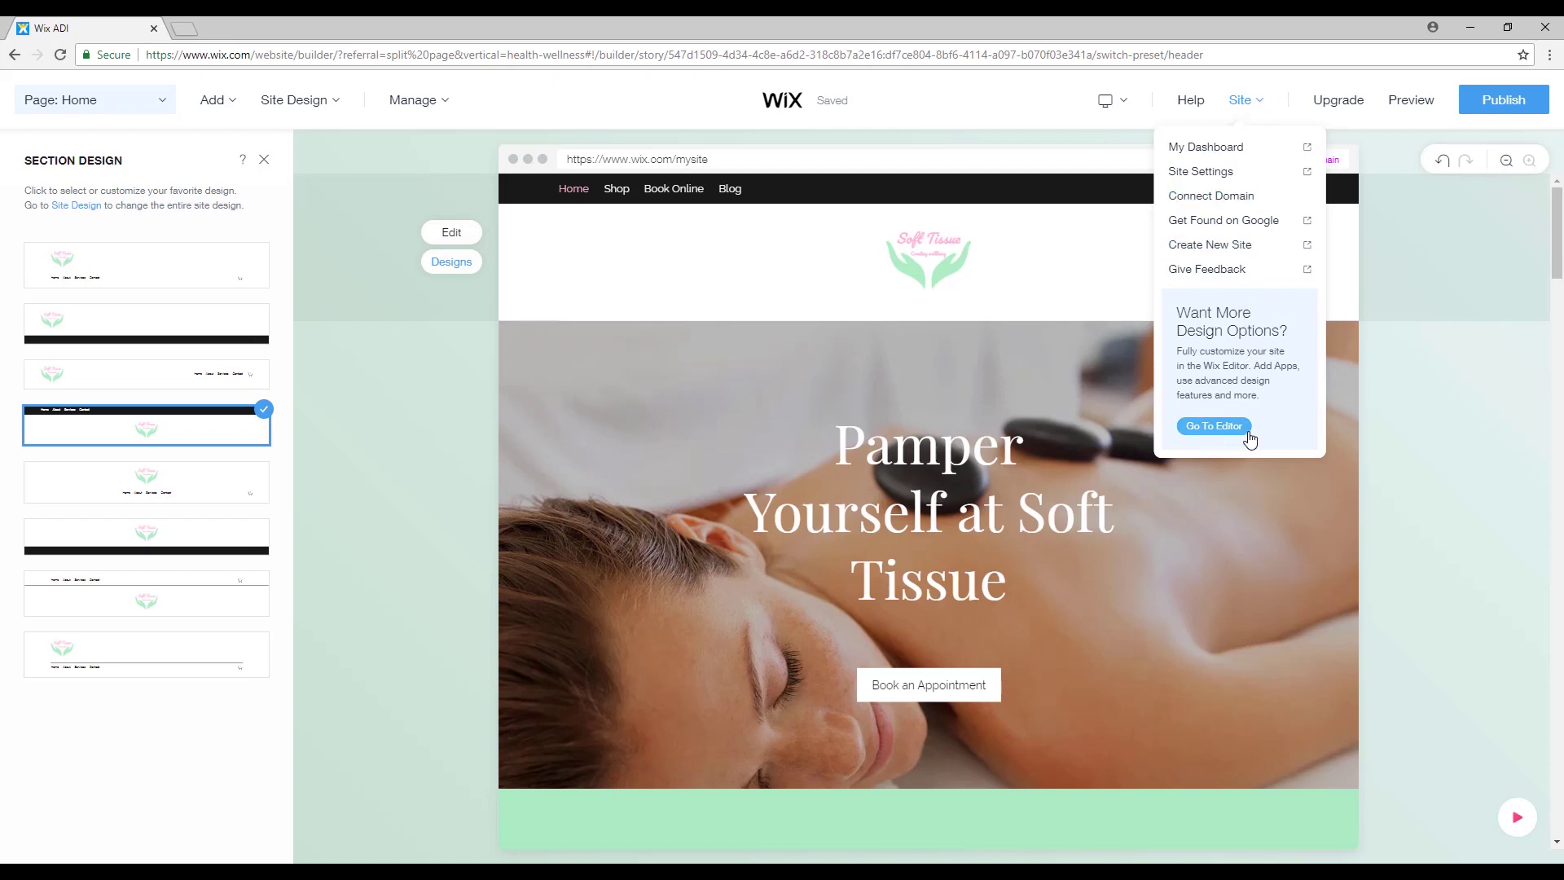
Choose Go To Editor from the Site menu and read the Fully Customize dialog's heading.
left_click(1206, 423)
left_click(1197, 426)
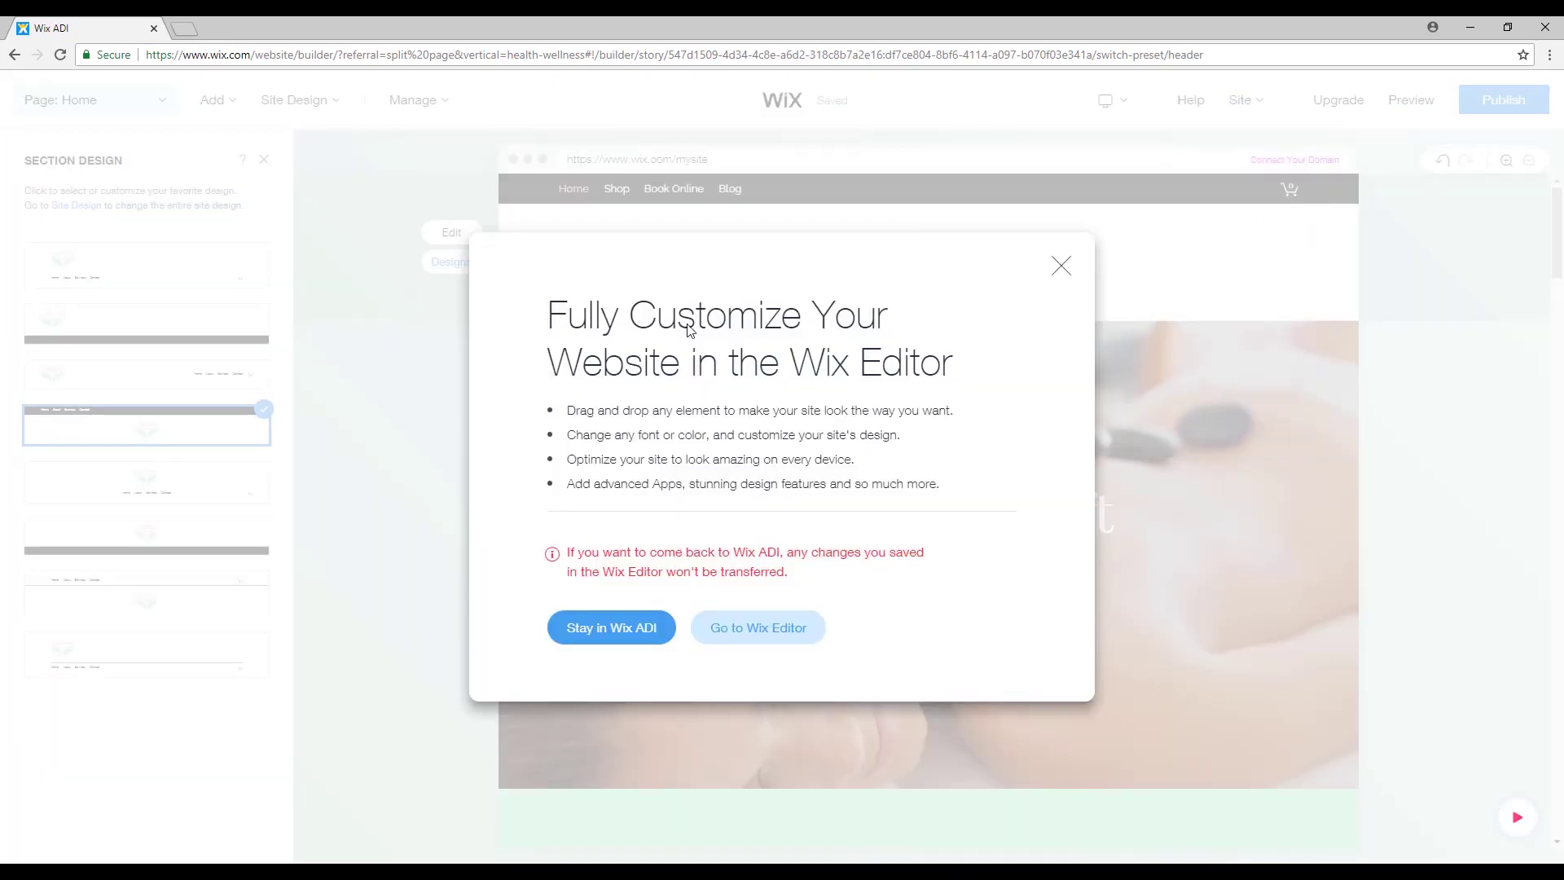
left_click_drag(554, 309, 957, 367)
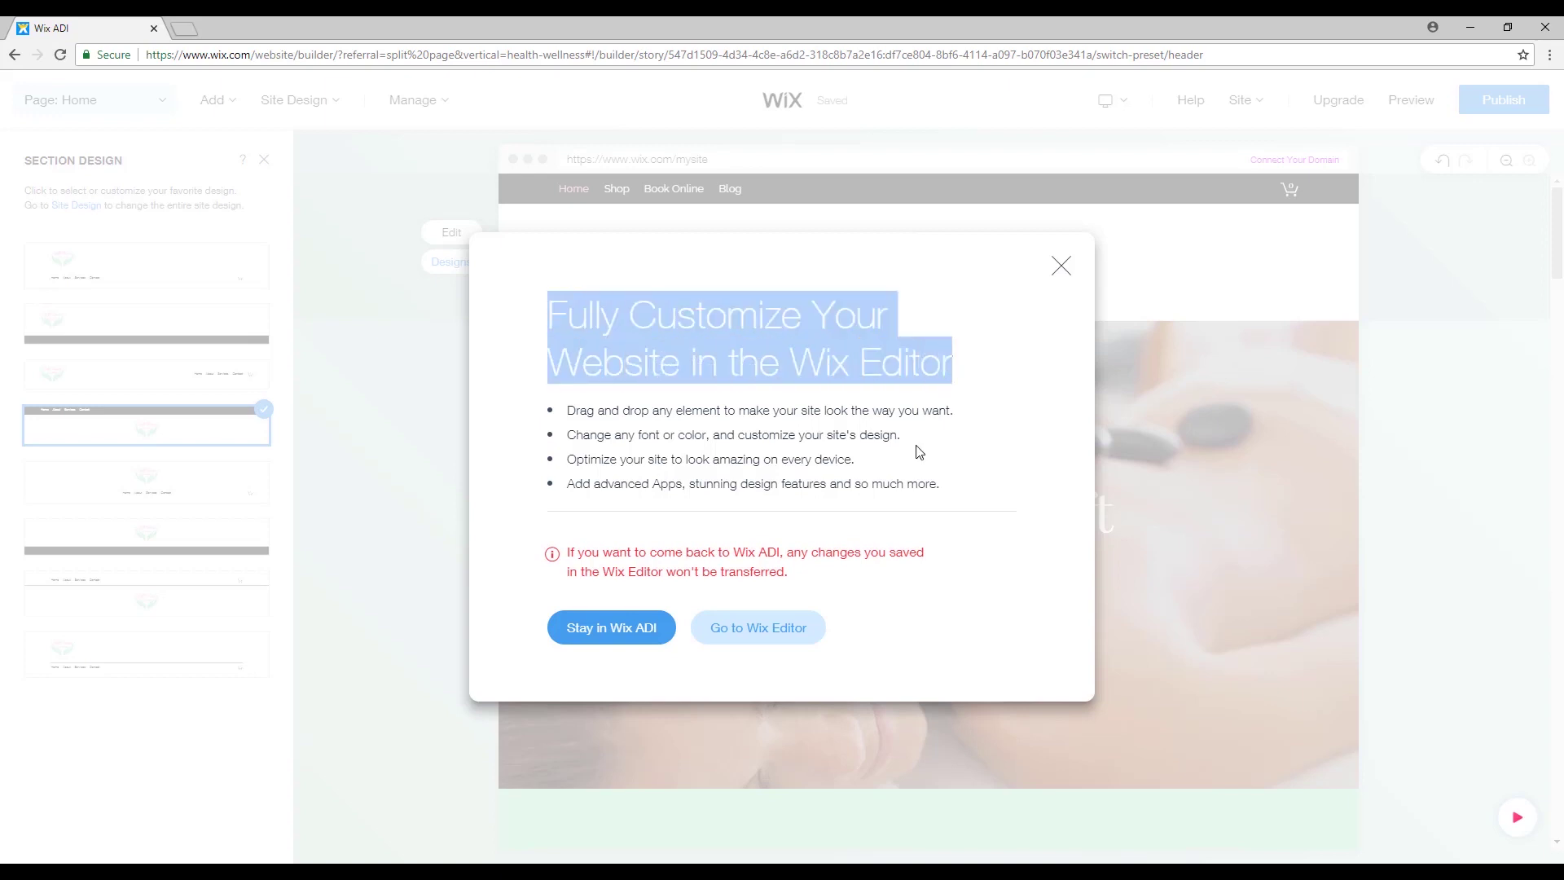
left_click(645, 338)
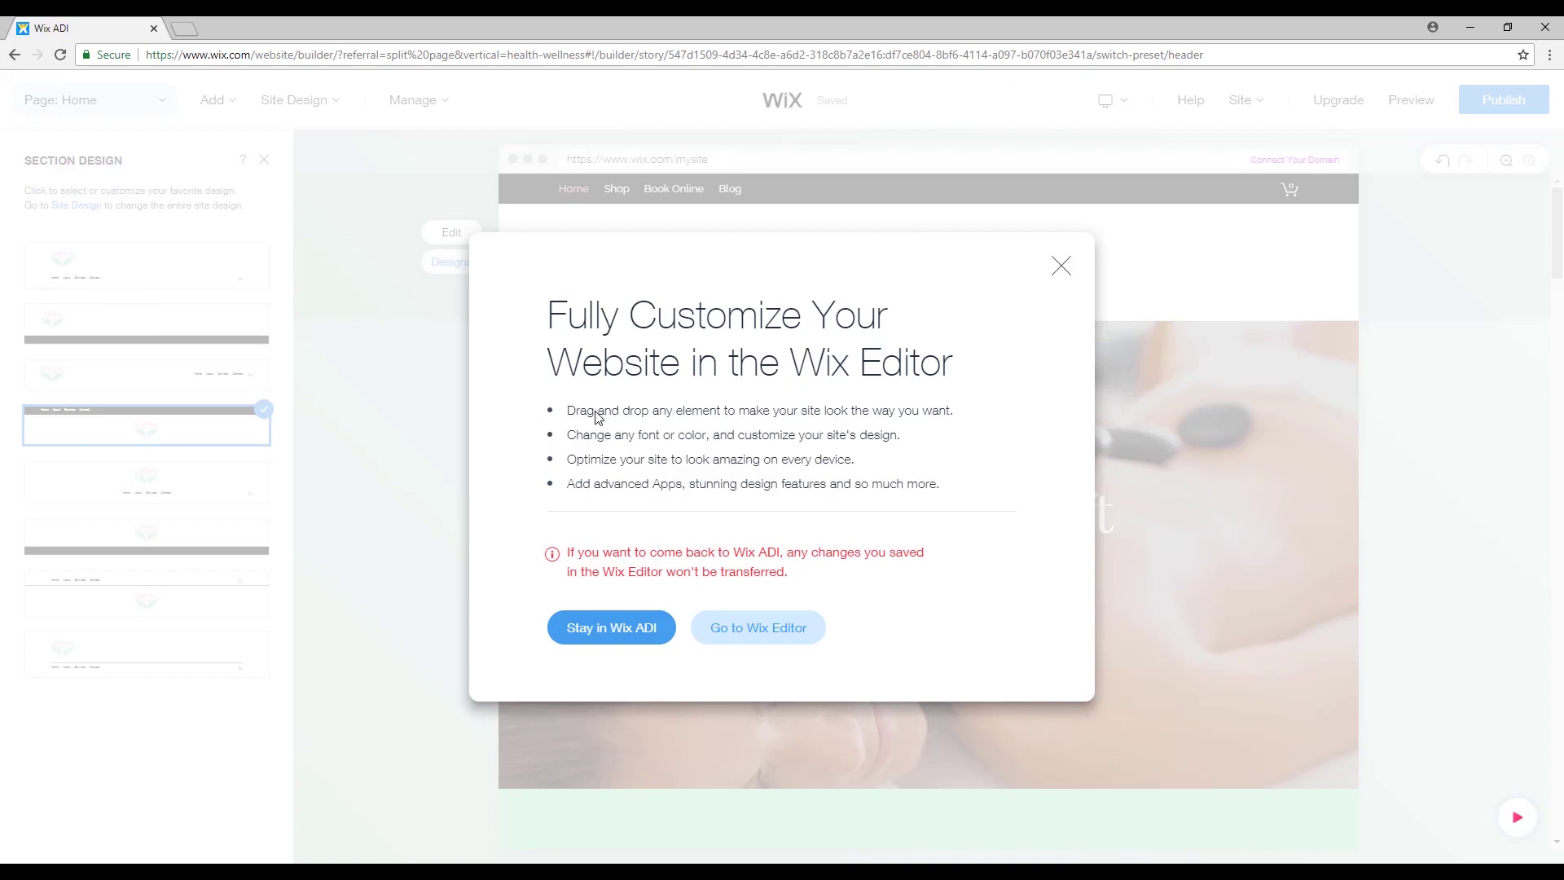
Read the dialog's feature points and the warning that Editor changes won't carry back to ADI.
left_click_drag(570, 413, 956, 421)
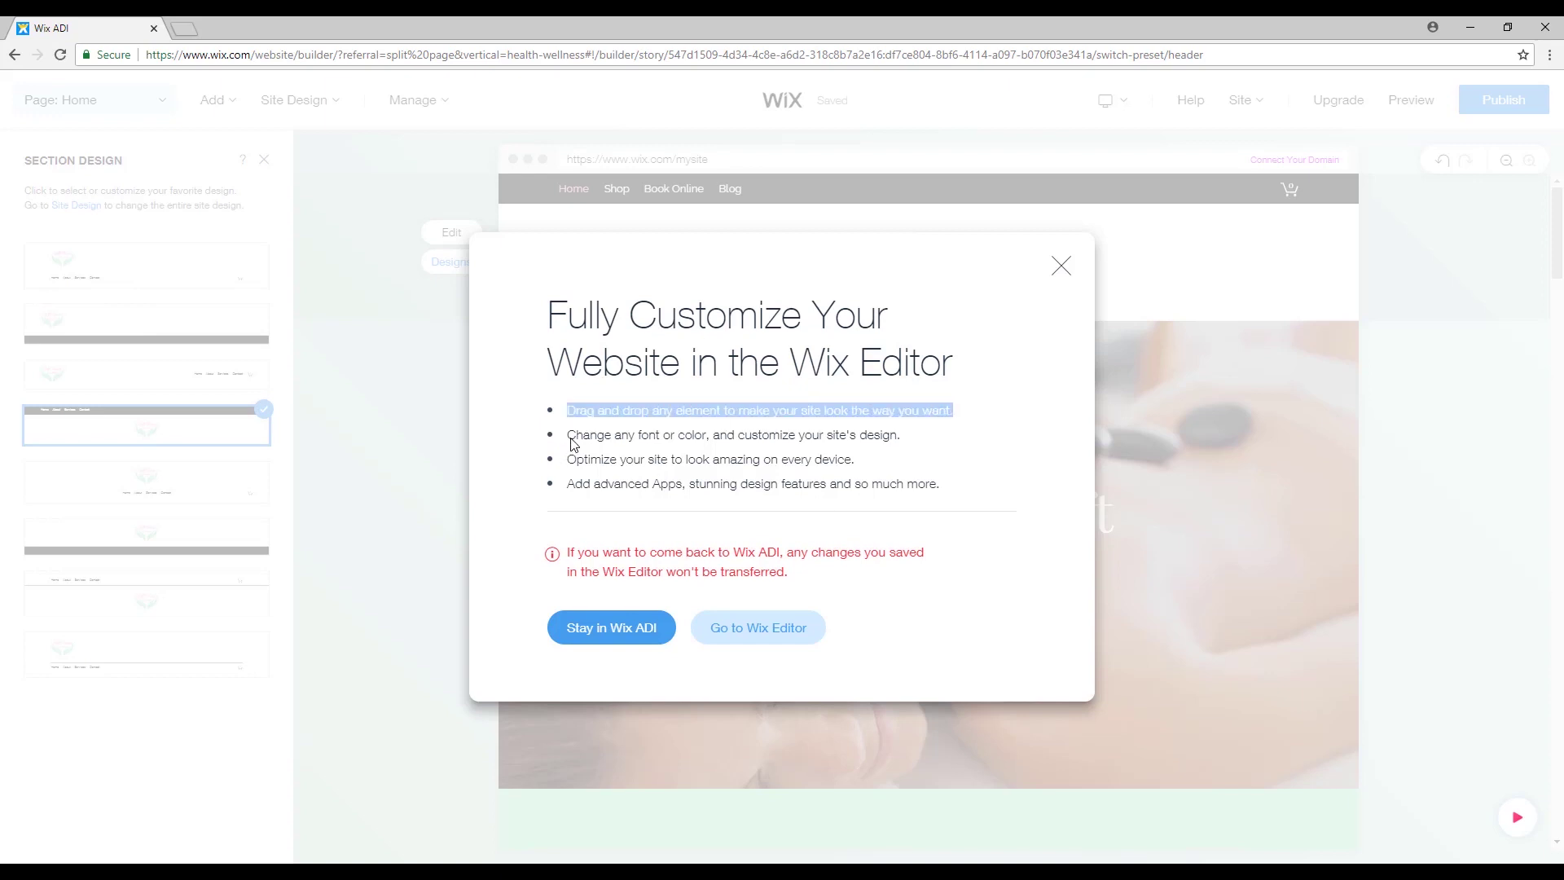
left_click_drag(570, 438, 906, 440)
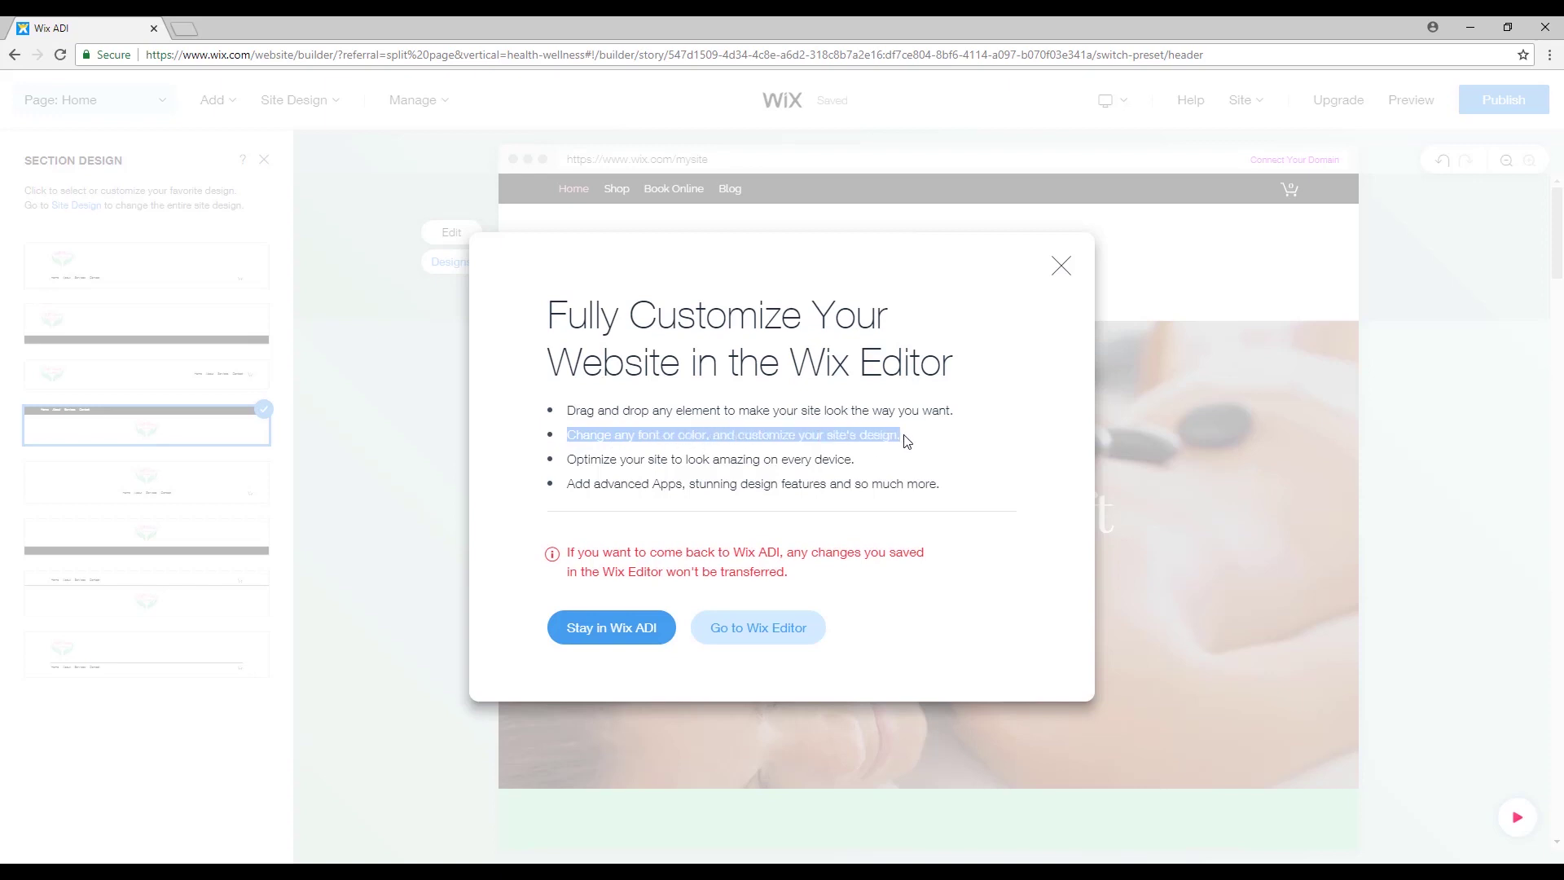
left_click_drag(569, 467, 861, 470)
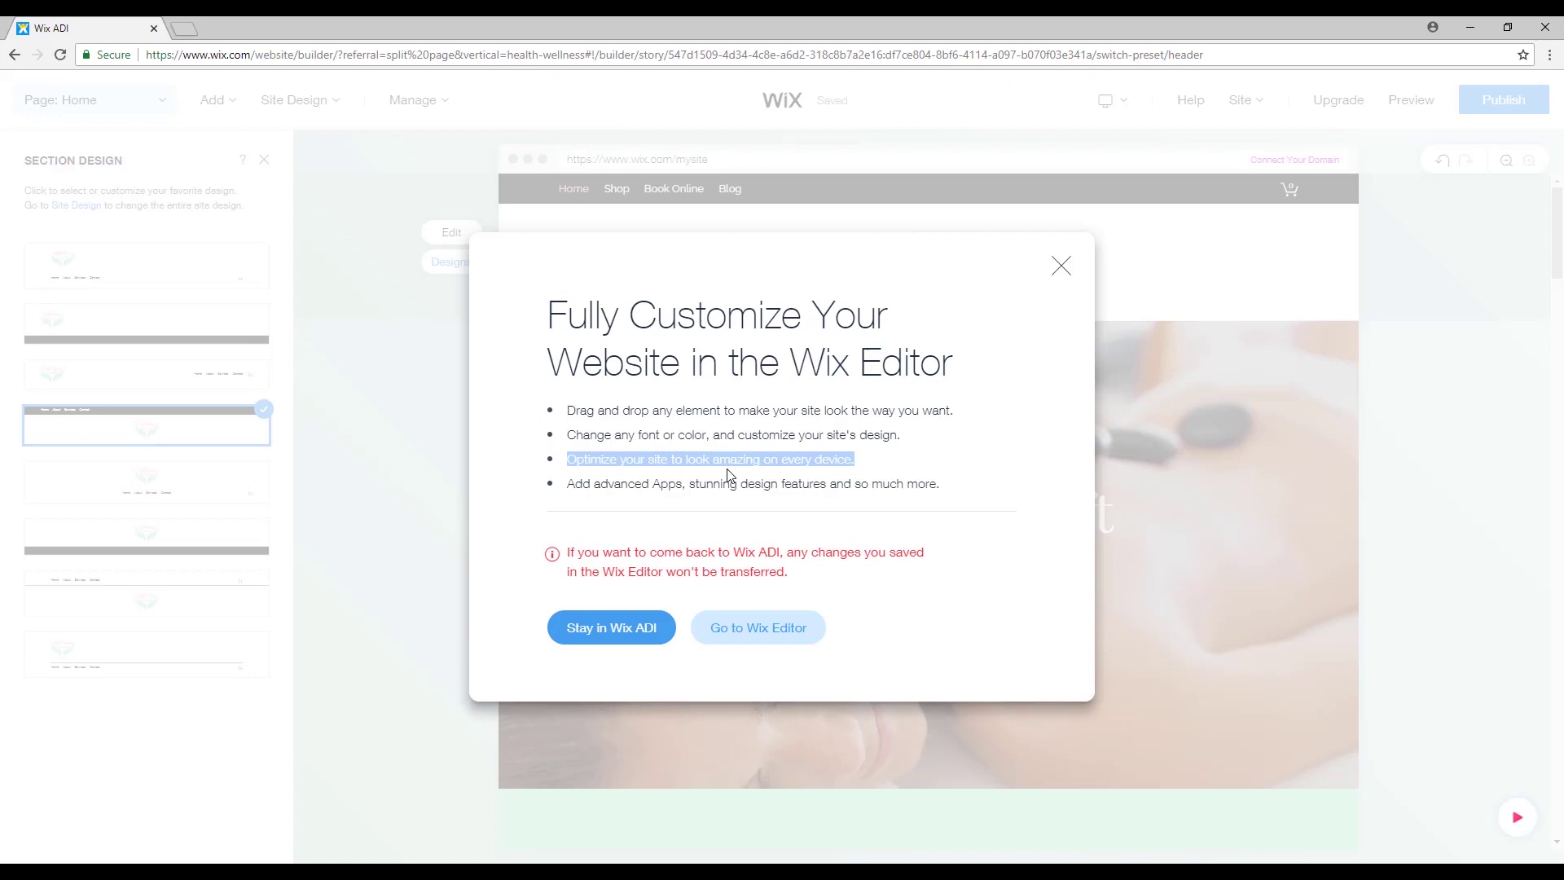
left_click_drag(571, 486, 944, 506)
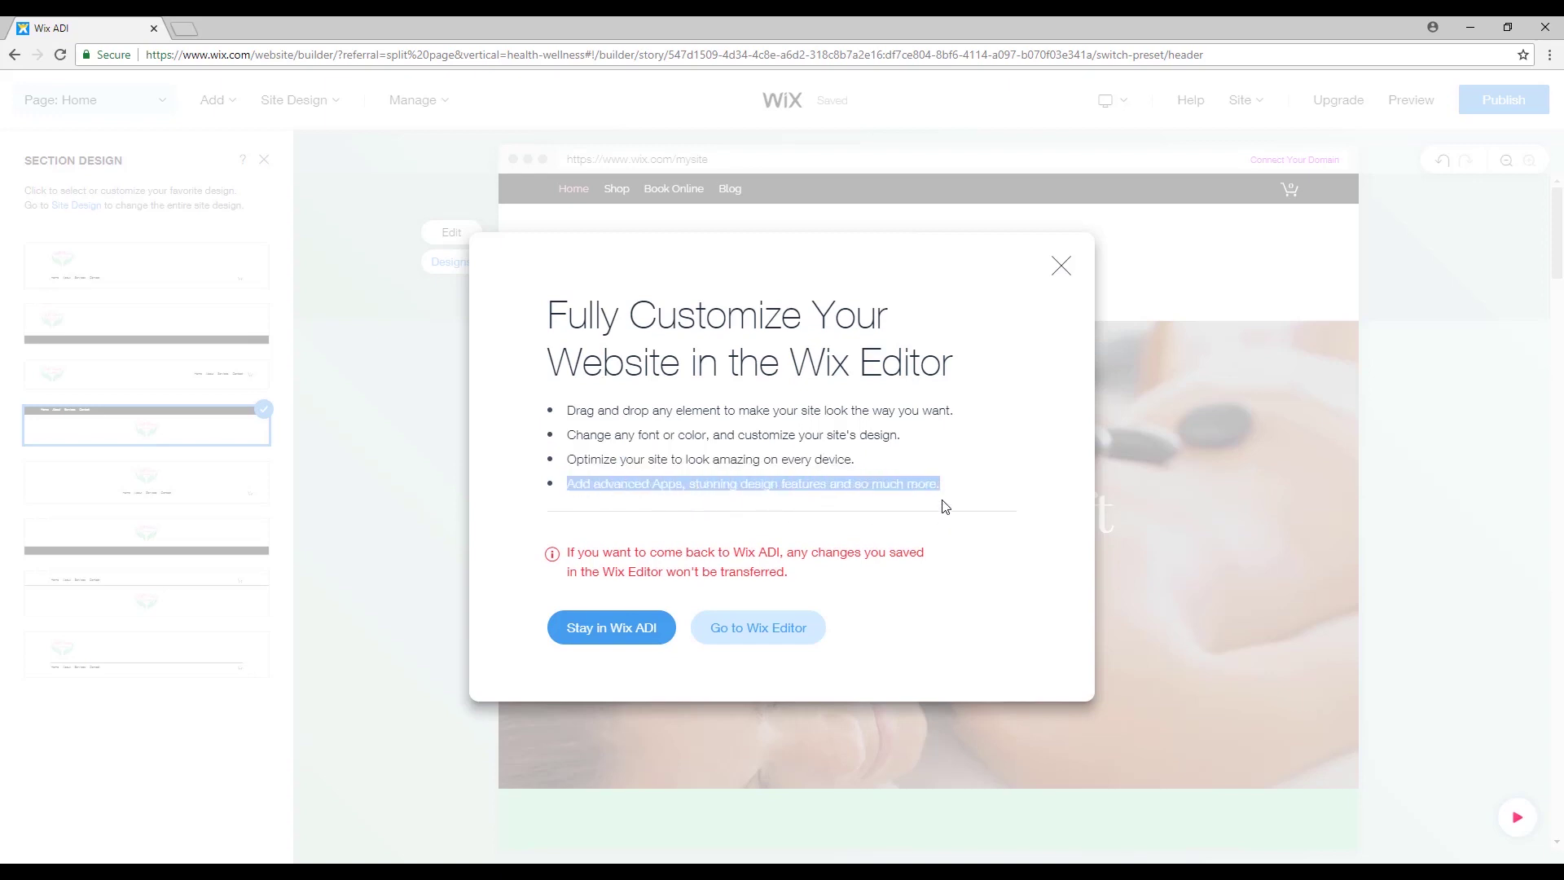
left_click(892, 486)
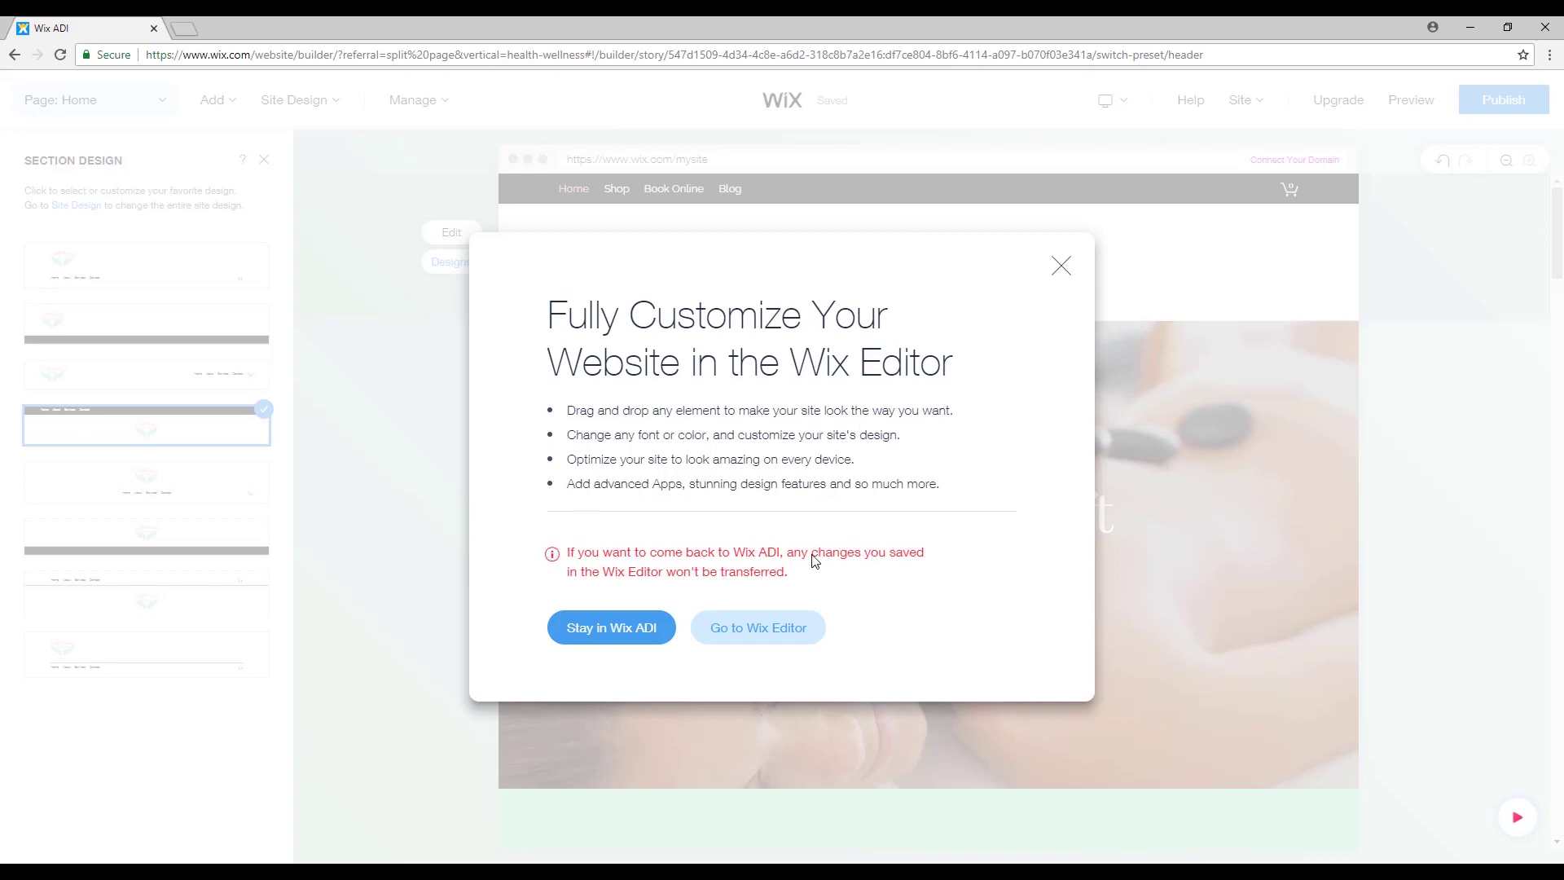
left_click_drag(570, 558, 694, 560)
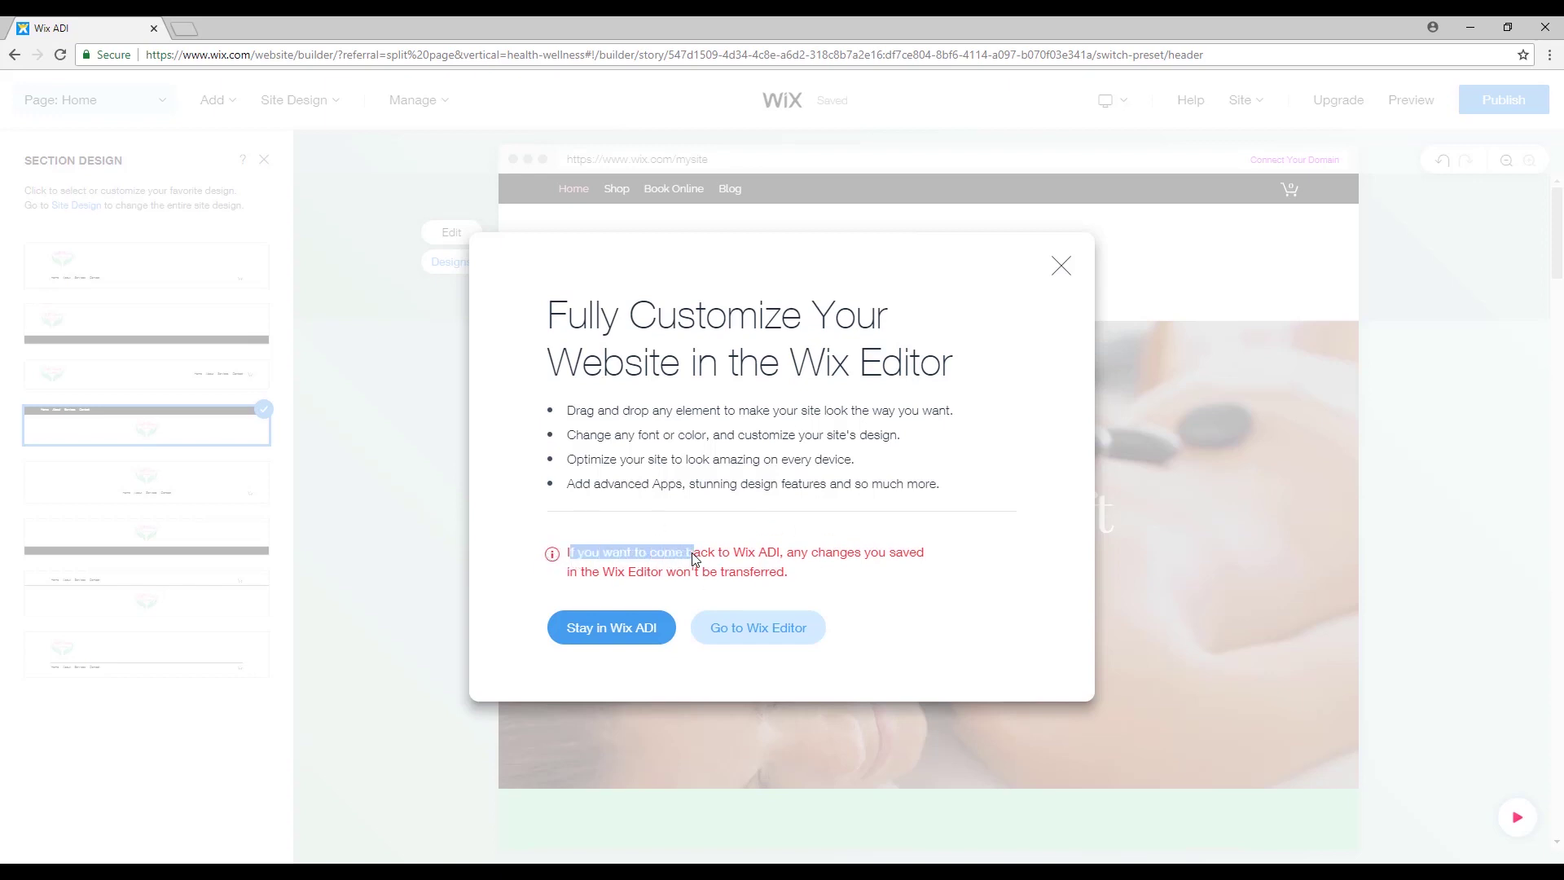
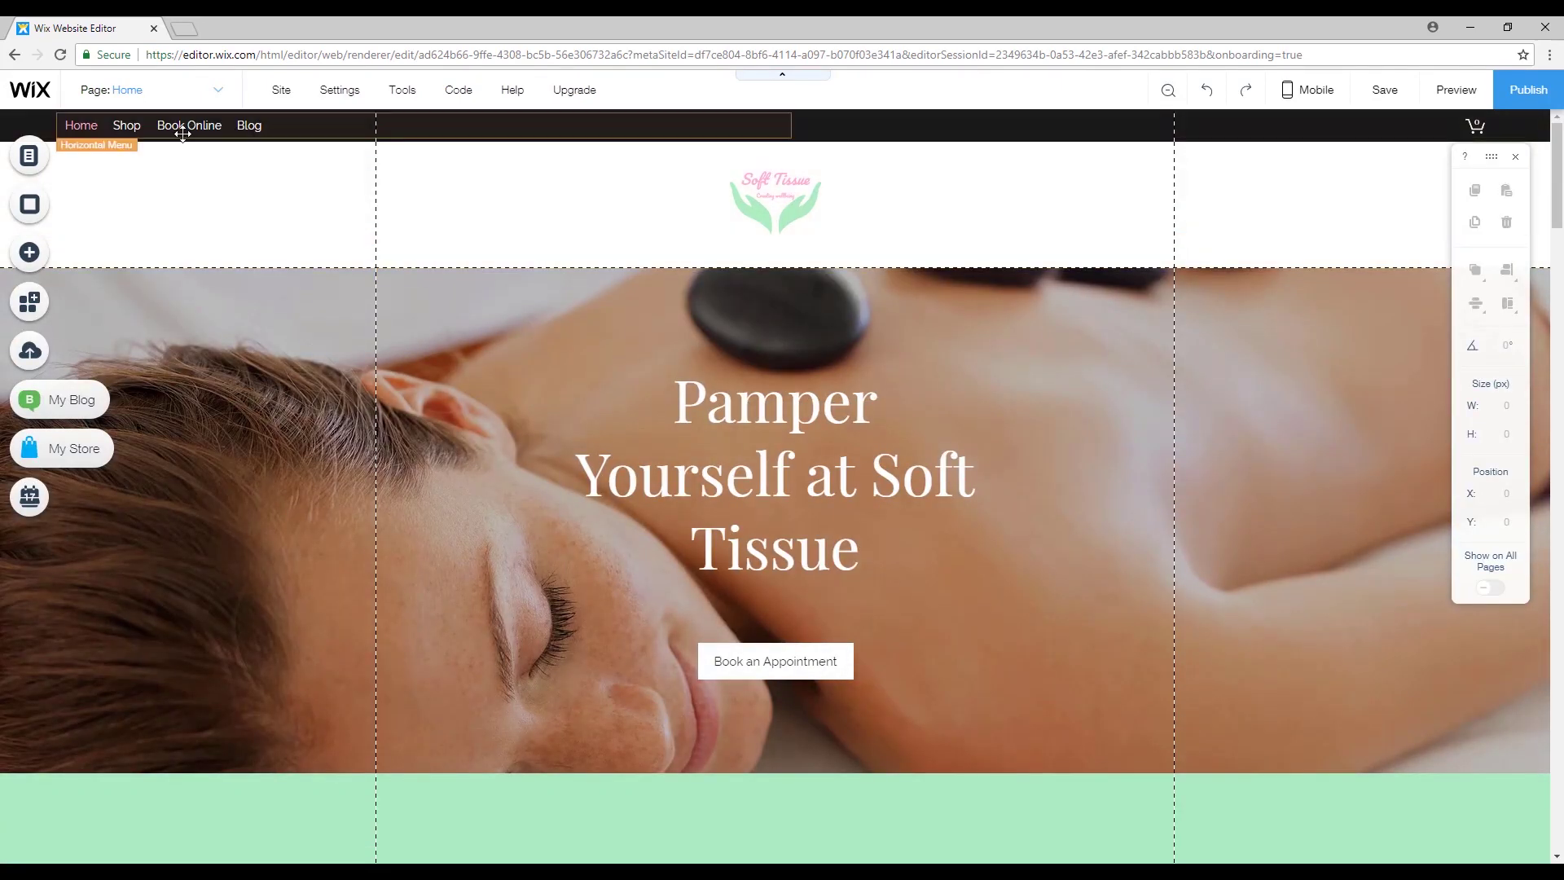
Scroll up to the header and select the navigation menu.
scroll(1075, 638, "down", 8)
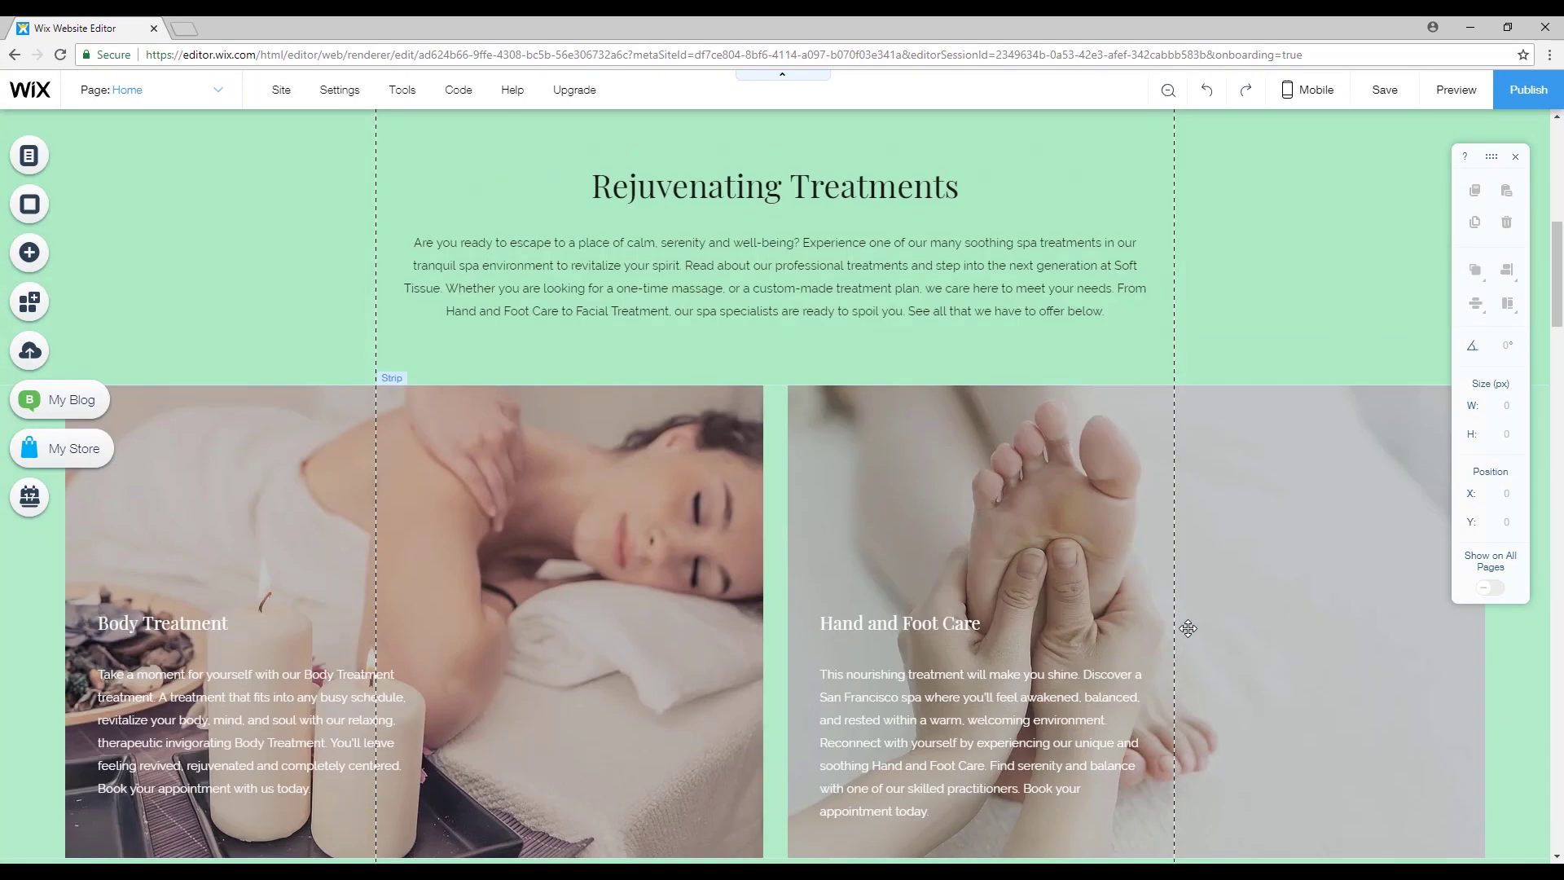
scroll(1188, 628, "down", 12)
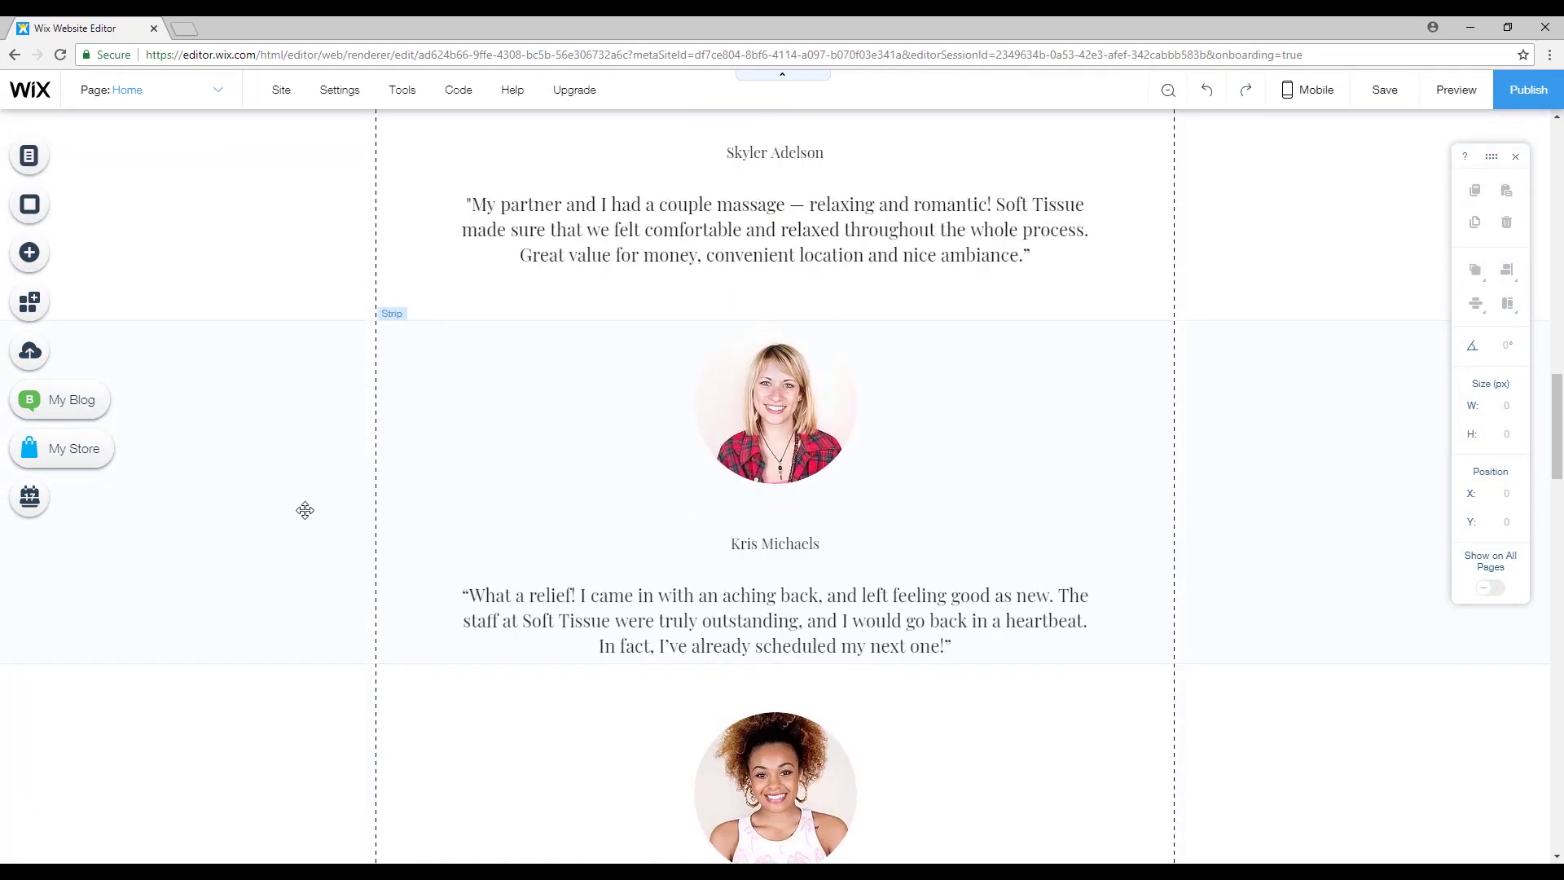
scroll(305, 510, "down", 2)
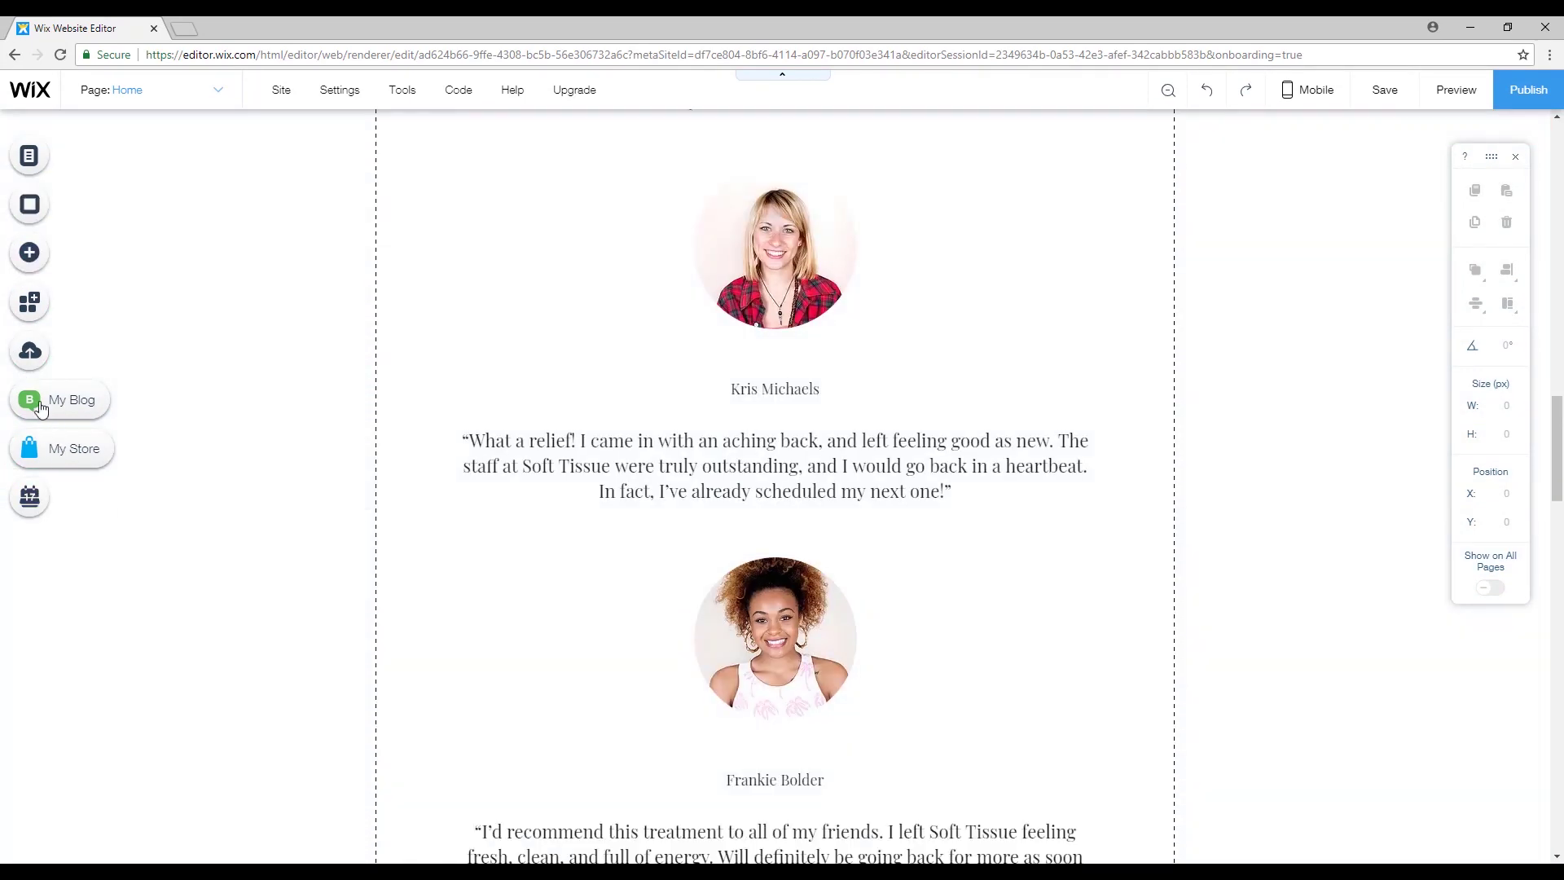
left_click_drag(1561, 466, 1561, 167)
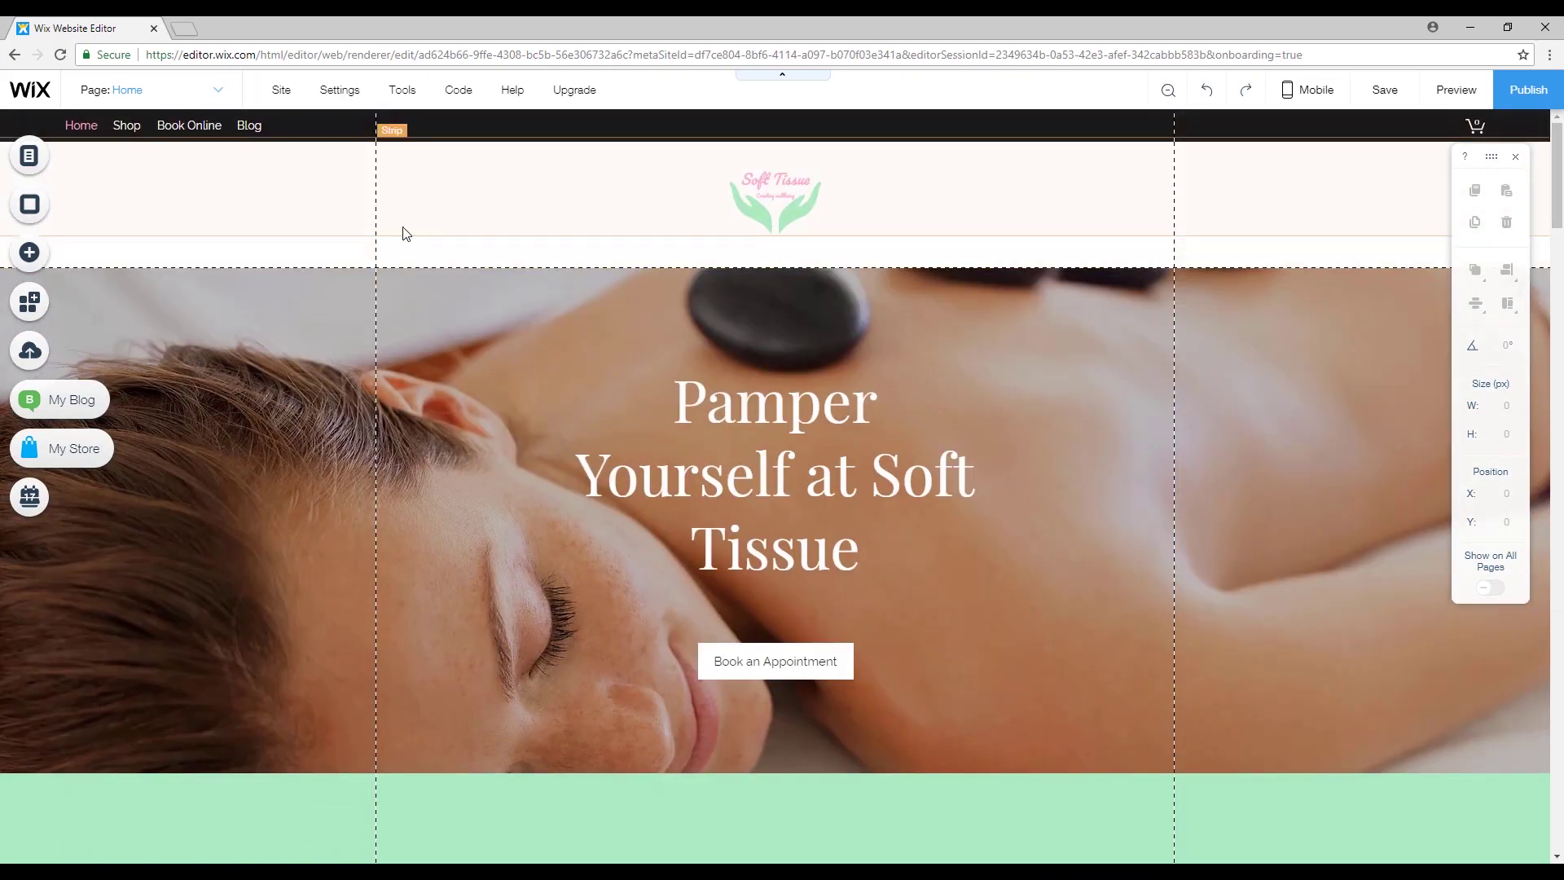
left_click(233, 125)
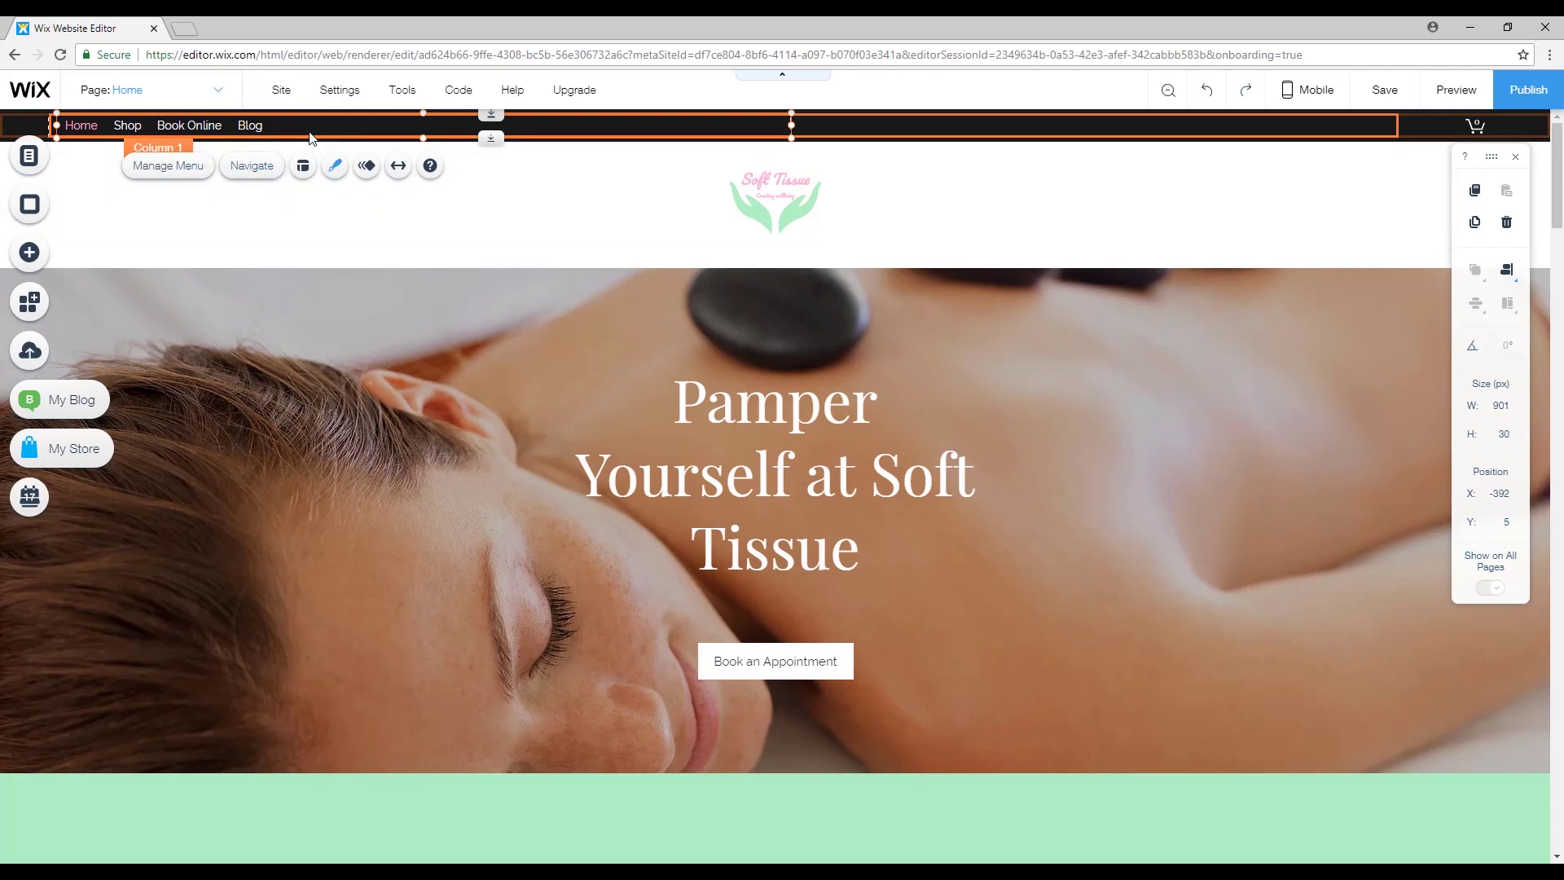
Apply the blue boxed Horizontal Menu design, with Home filled blue.
left_click(334, 166)
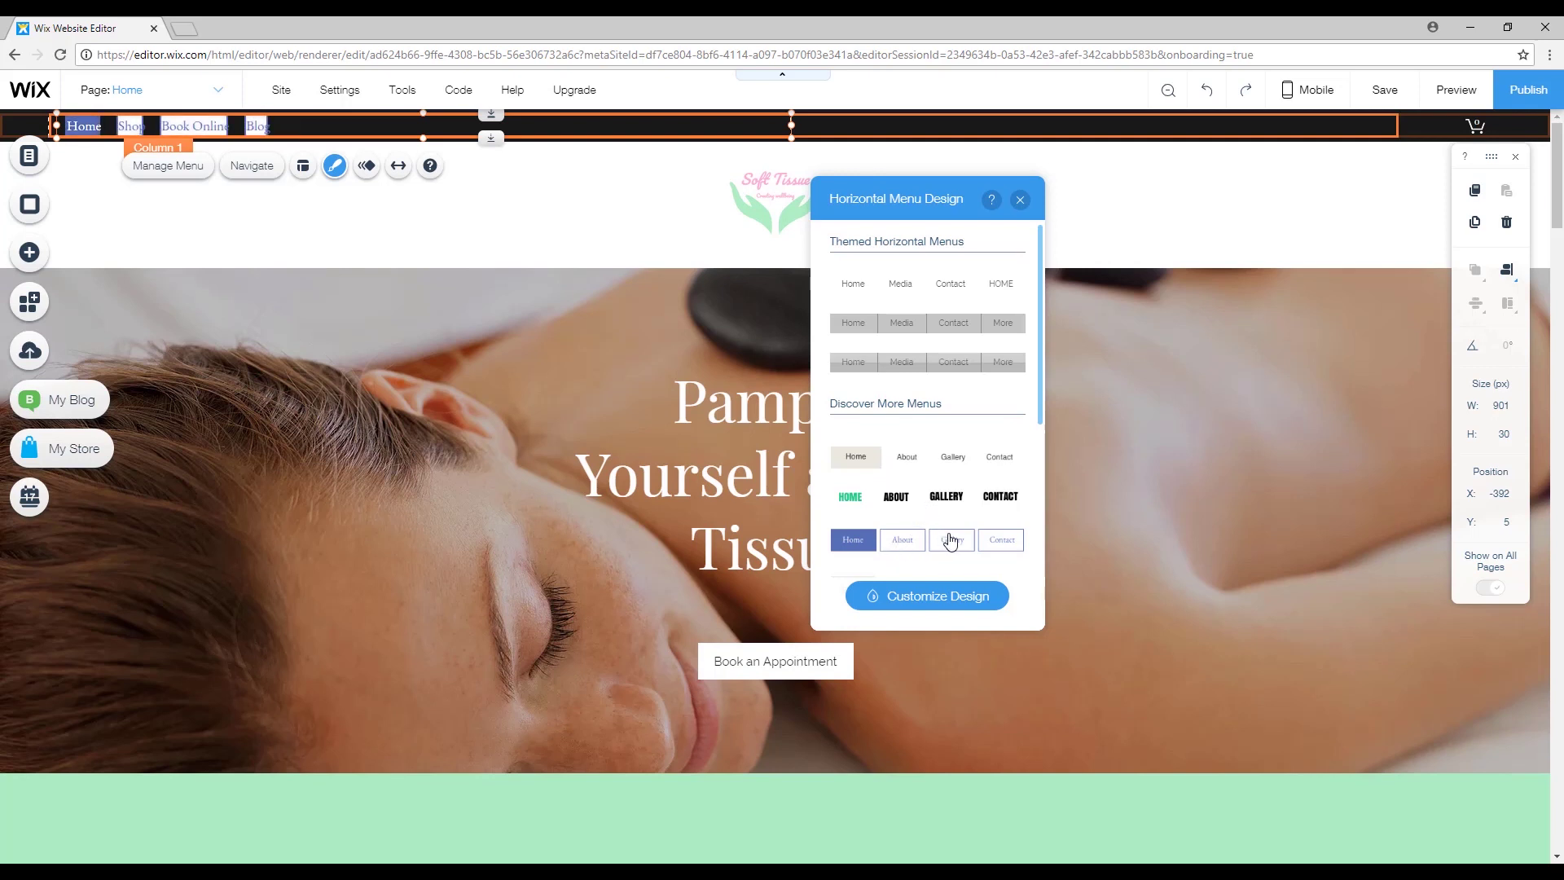
scroll(953, 530, "down", 3)
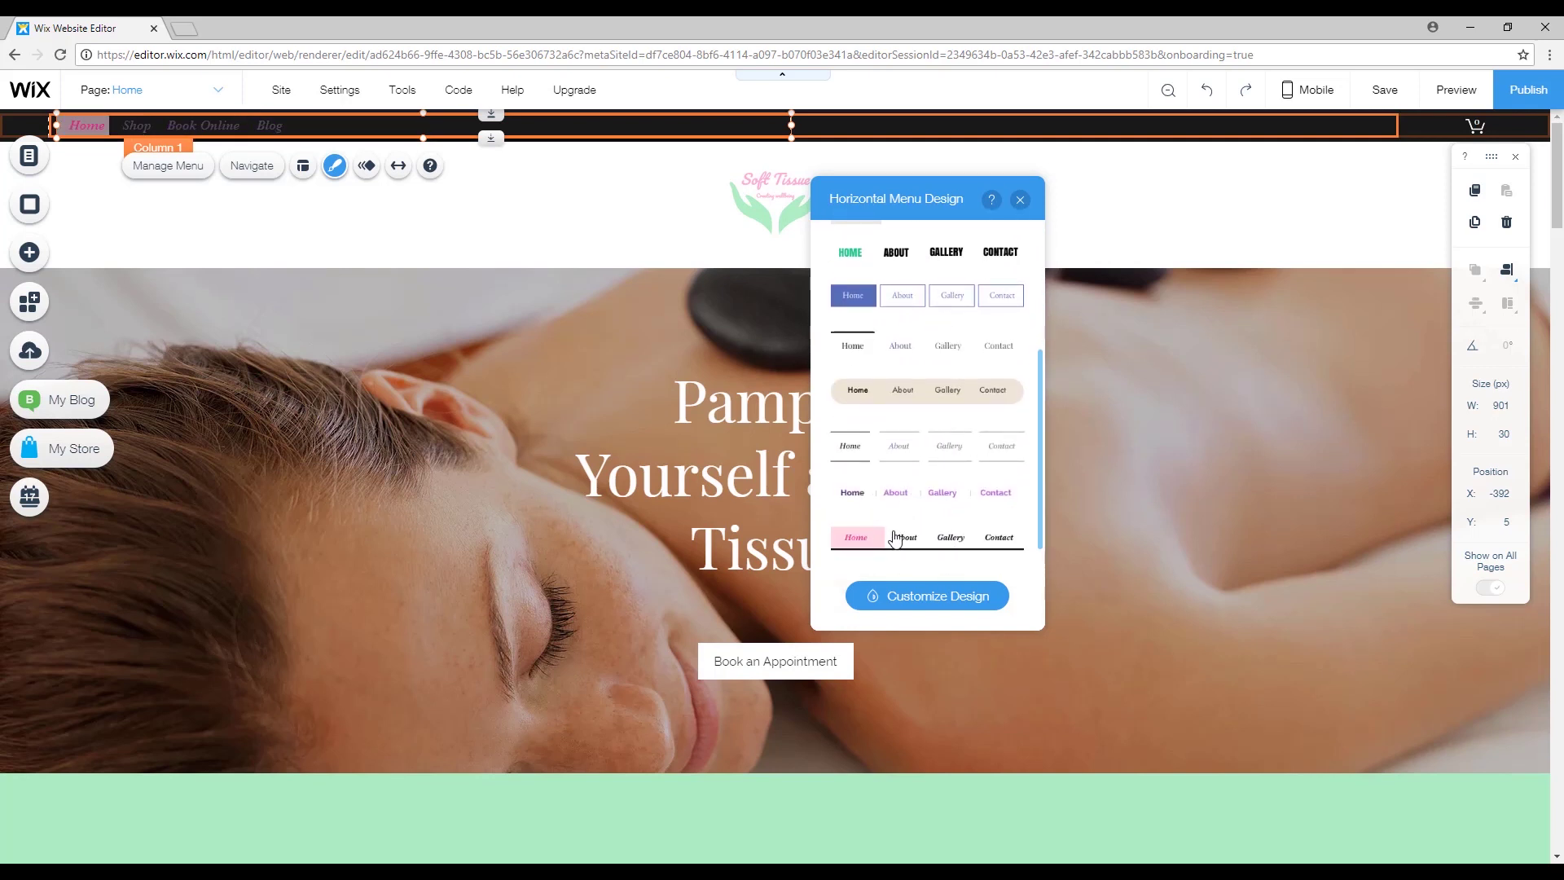
scroll(900, 531, "down", 2)
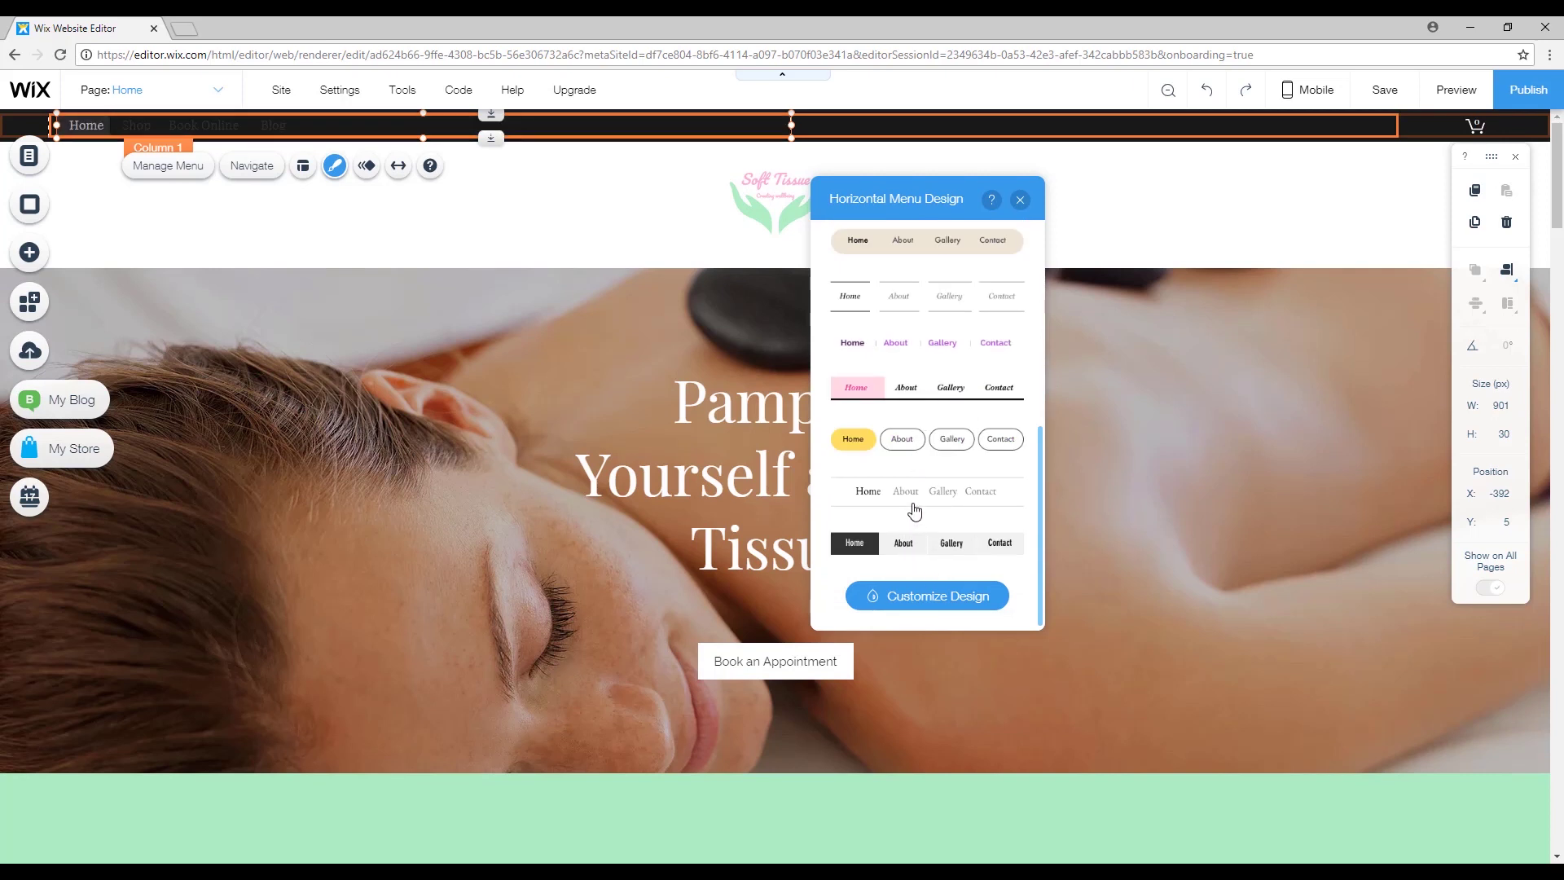
scroll(937, 391, "down", 5)
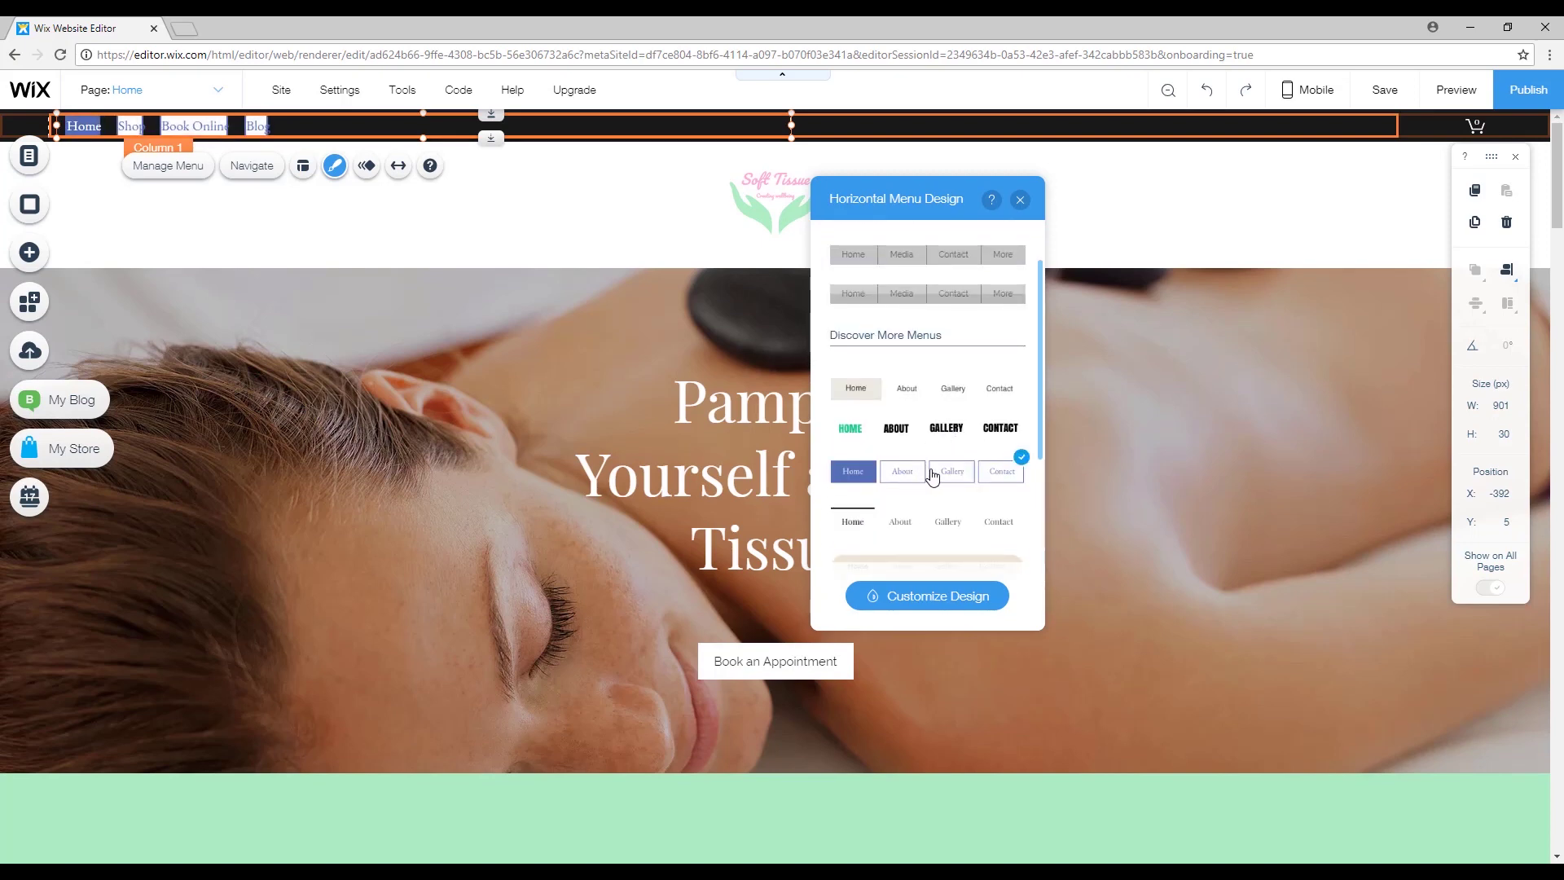
left_click(937, 596)
left_click(302, 165)
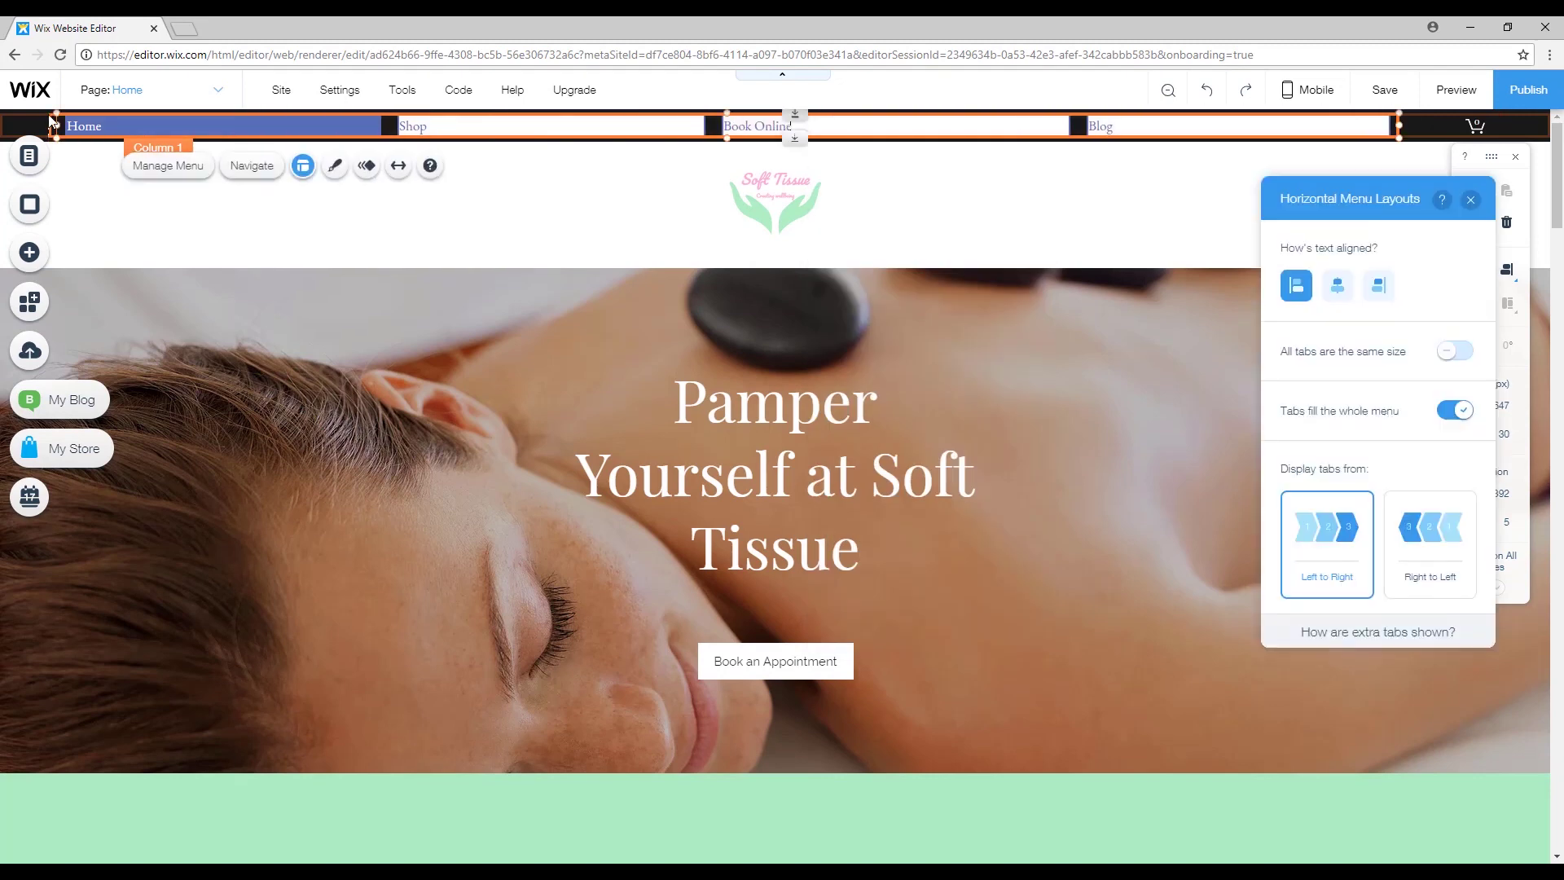
Unstretch the menu and resize it to 980 px wide beneath the Soft Tissue logo.
left_click(51, 122)
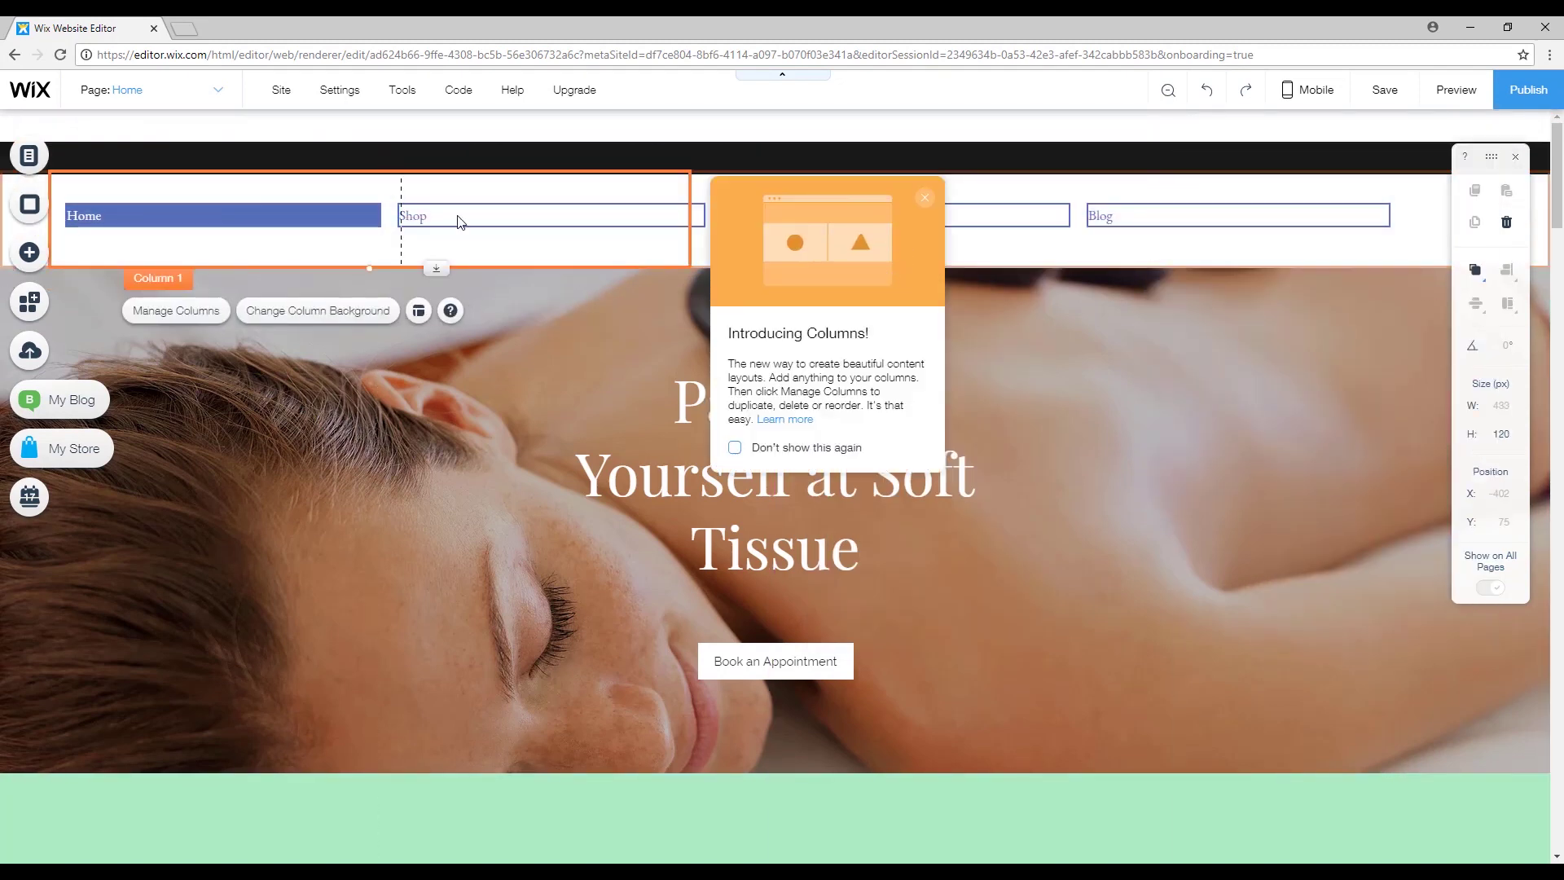
left_click(460, 222)
left_click(190, 257)
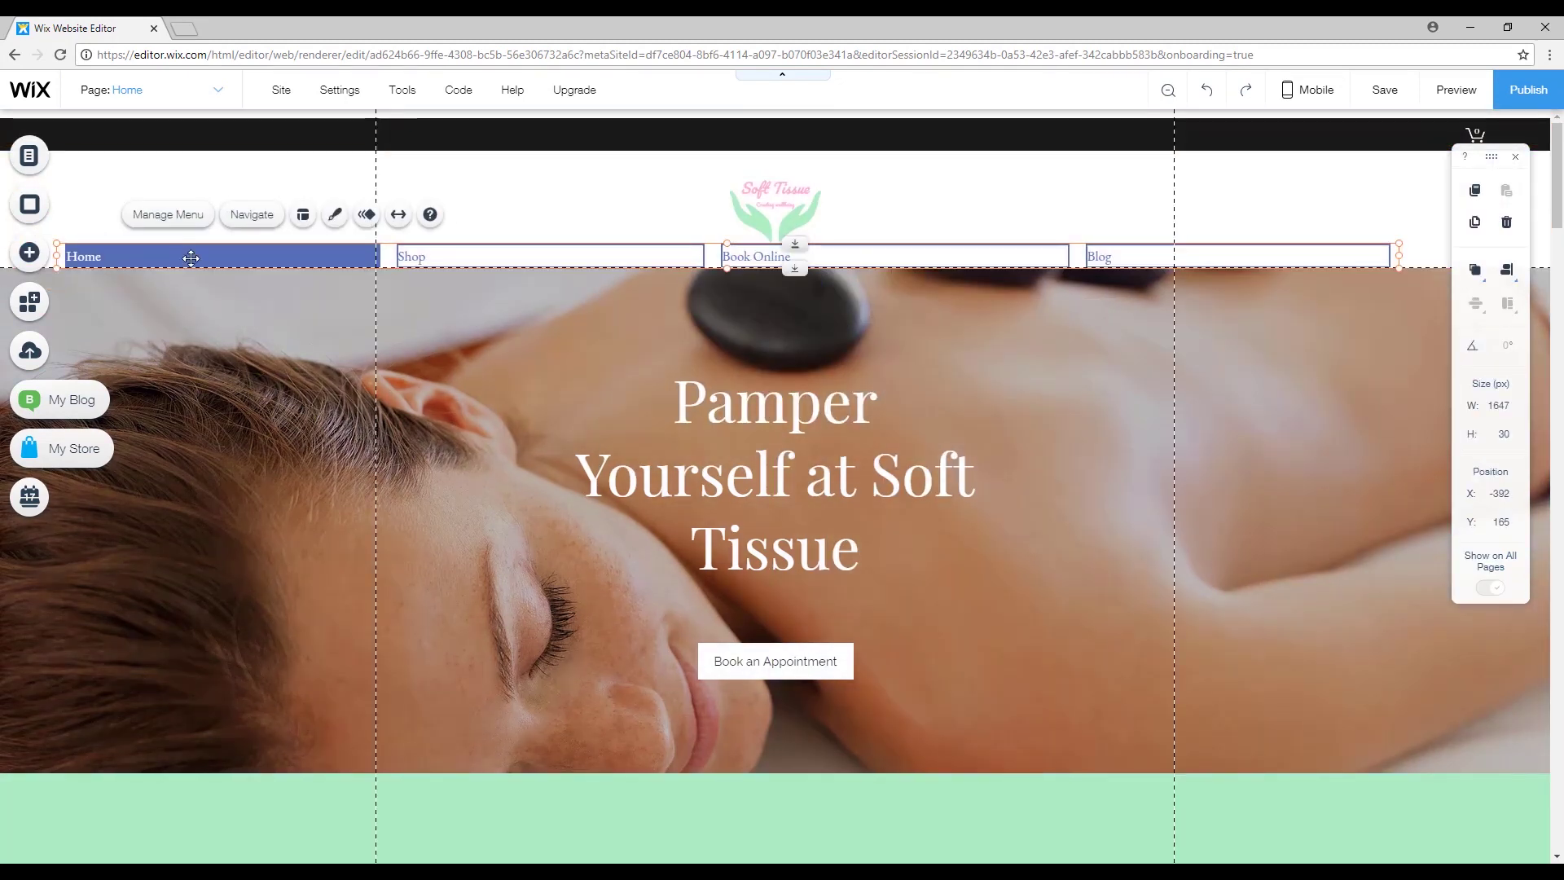
left_click(399, 214)
left_click_drag(774, 243, 704, 215)
Turn on 'All tabs are the same size' in the menu layout.
left_click(556, 161)
left_click(1270, 306)
scroll(1389, 253, "down", 1)
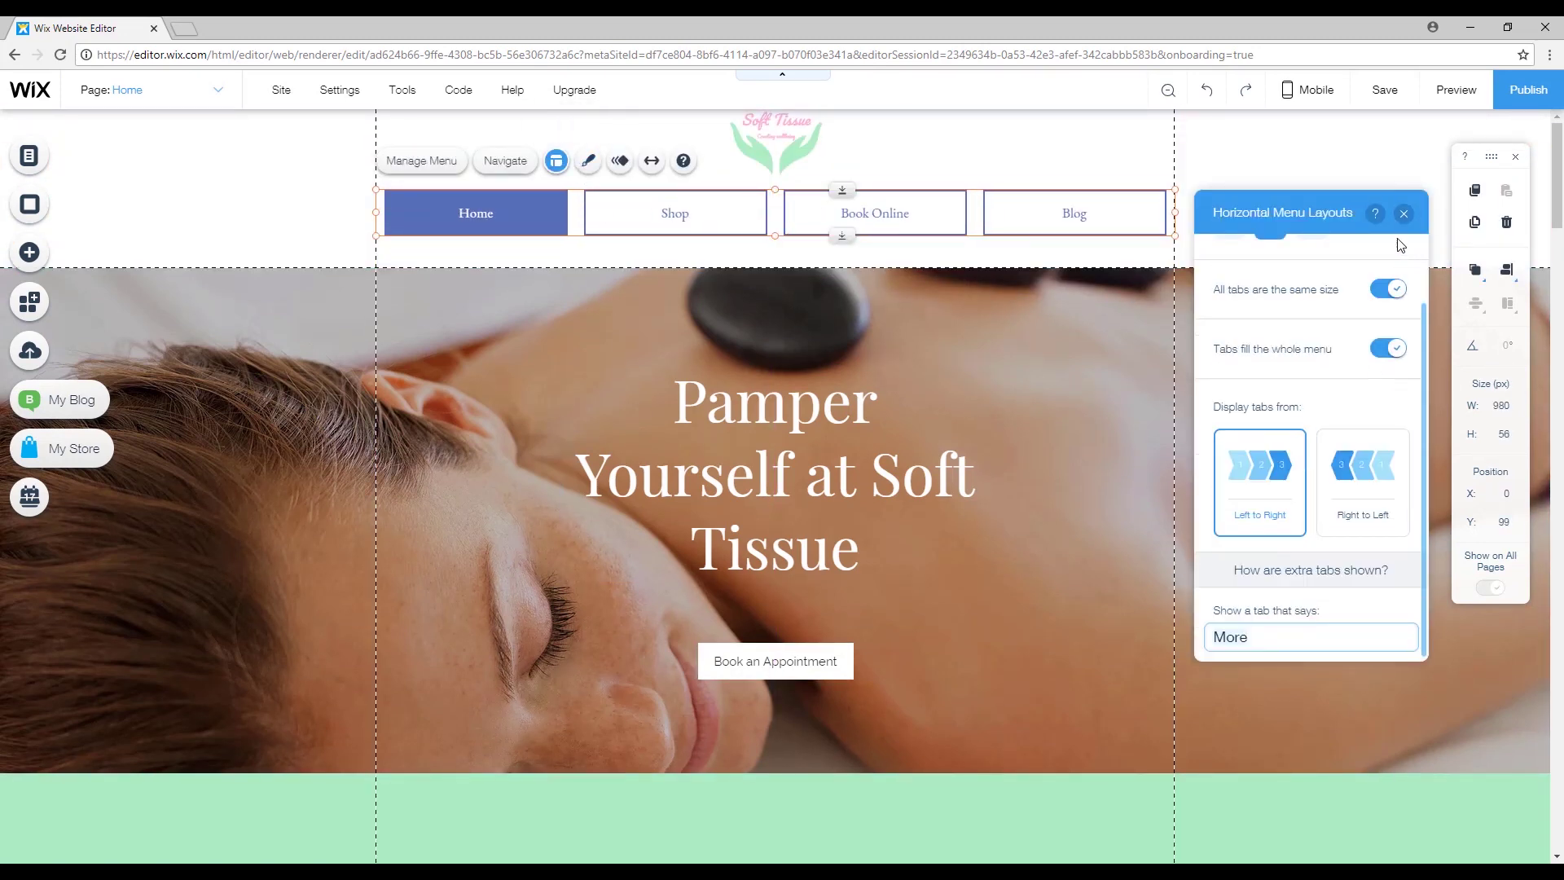
left_click(1404, 213)
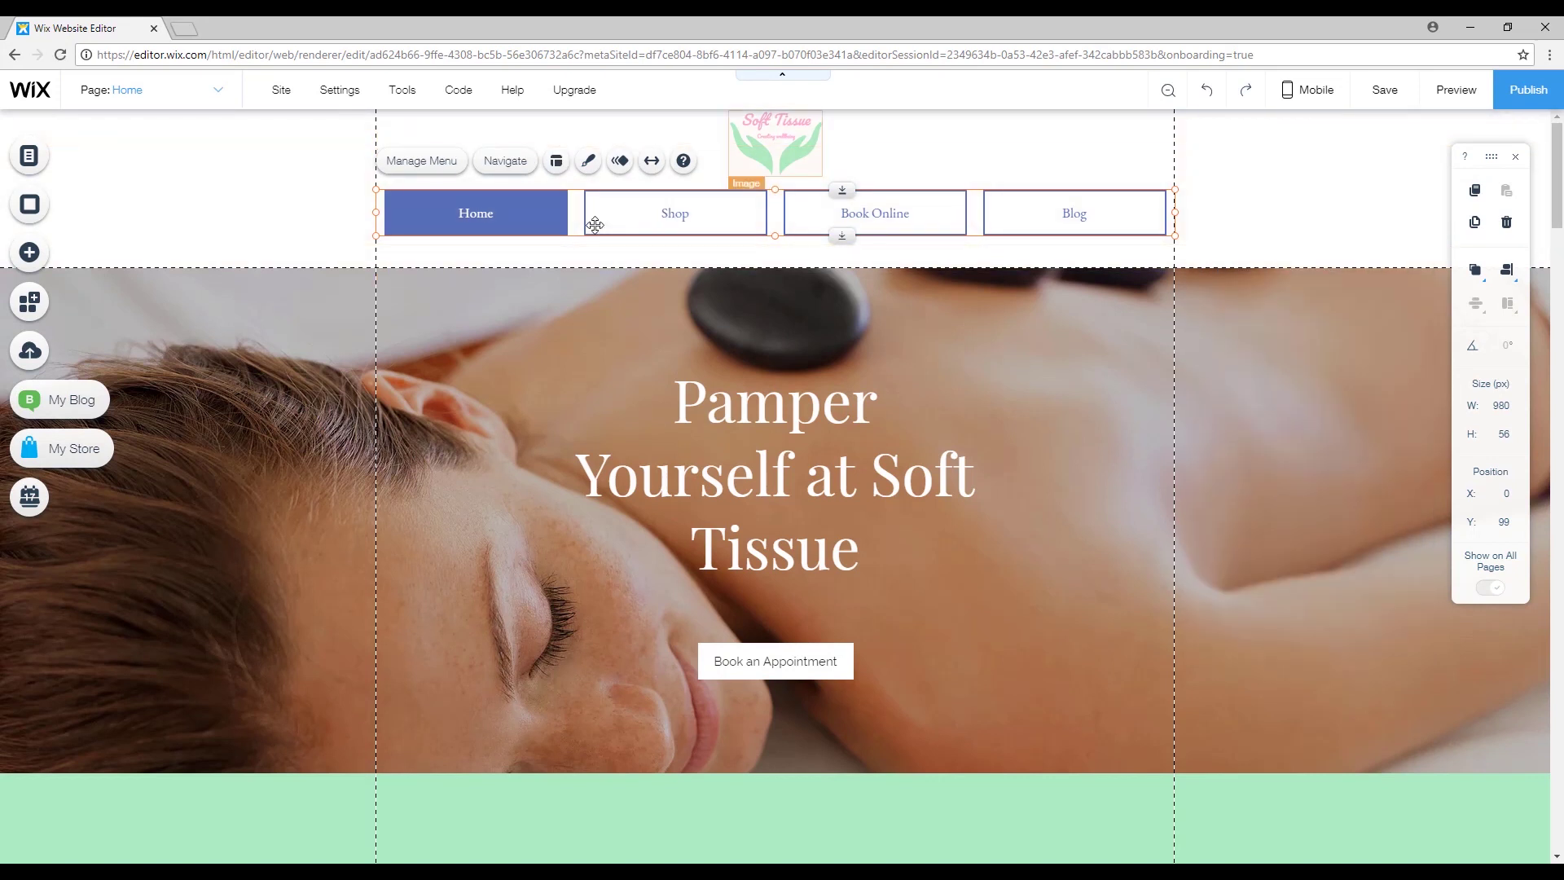
Set the menu text colour to mint green #ADEFC4 in Customize Design.
left_click(589, 162)
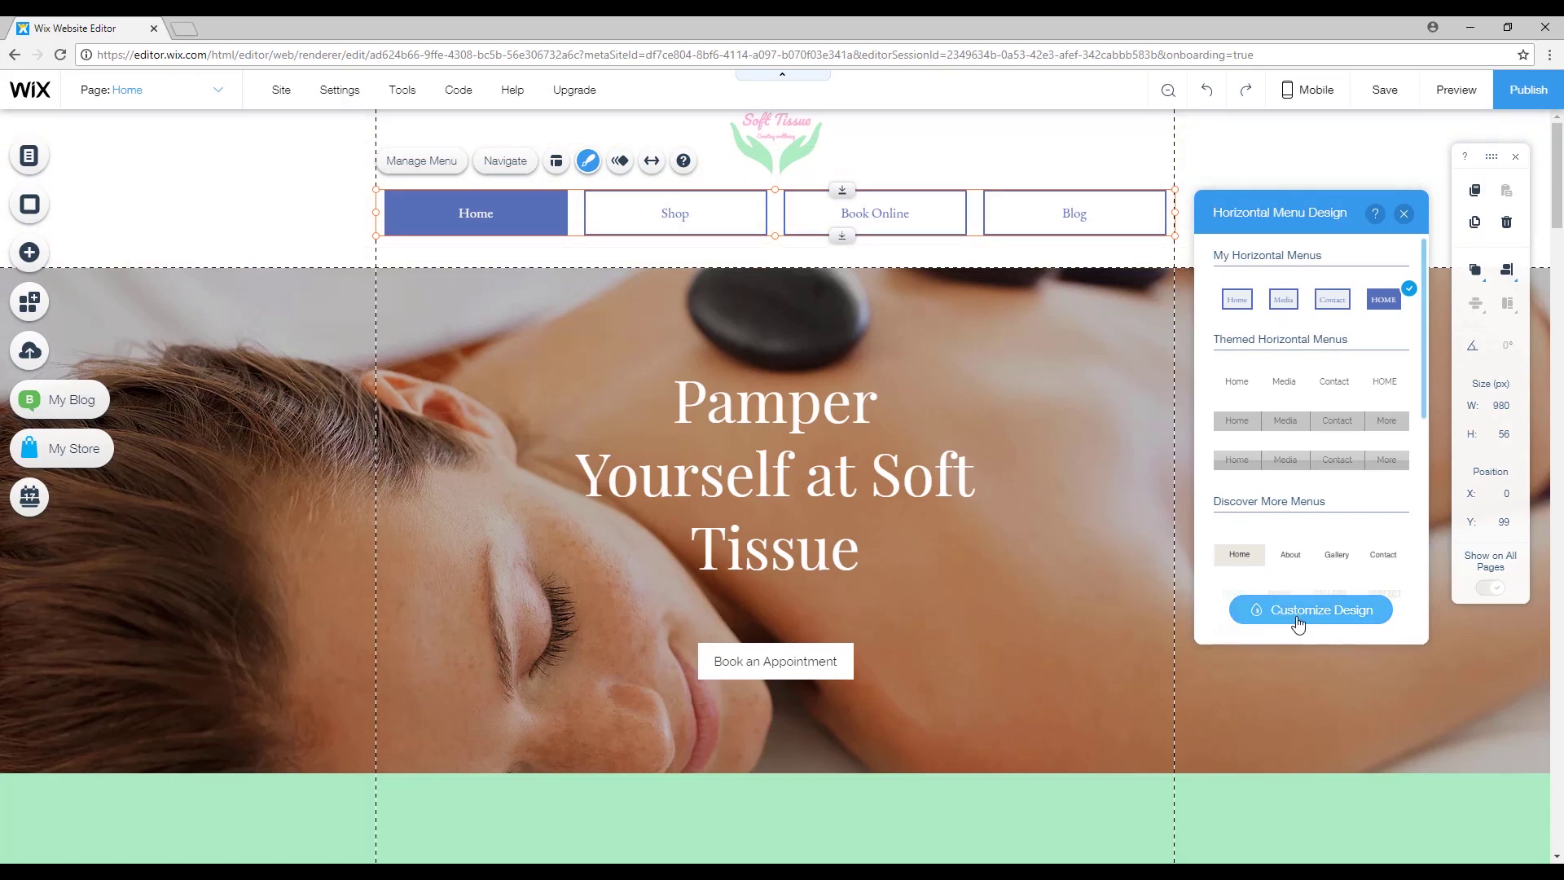
left_click(1277, 603)
left_click(1340, 556)
left_click(1401, 438)
left_click(1203, 476)
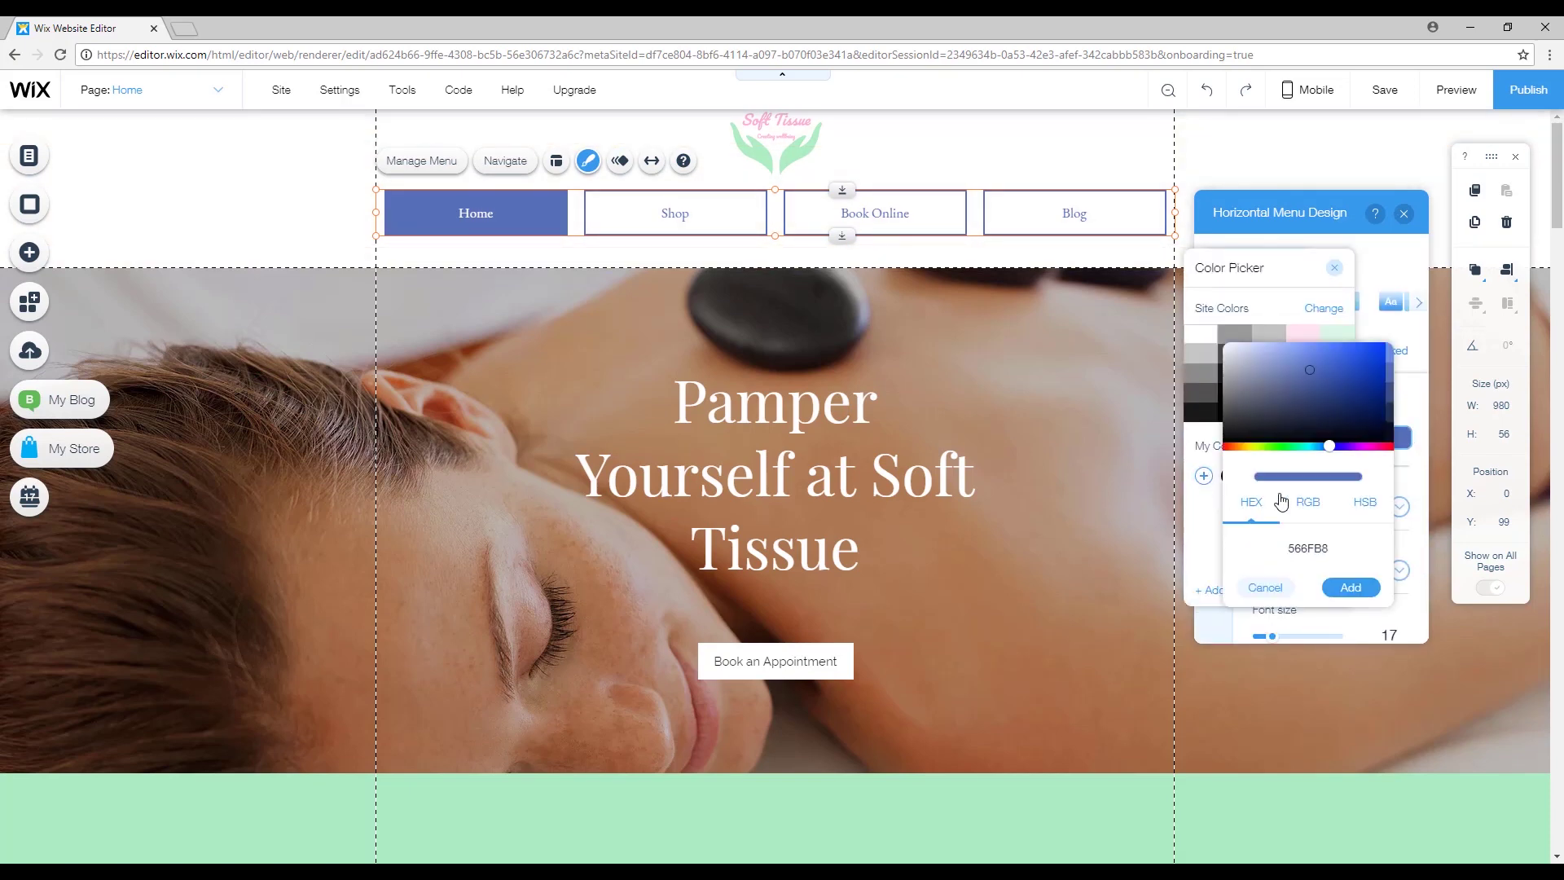
key("alt+Tab")
double_click(505, 214)
key("ctrl+c")
key("alt+Tab")
key("ctrl+v")
left_click(1353, 595)
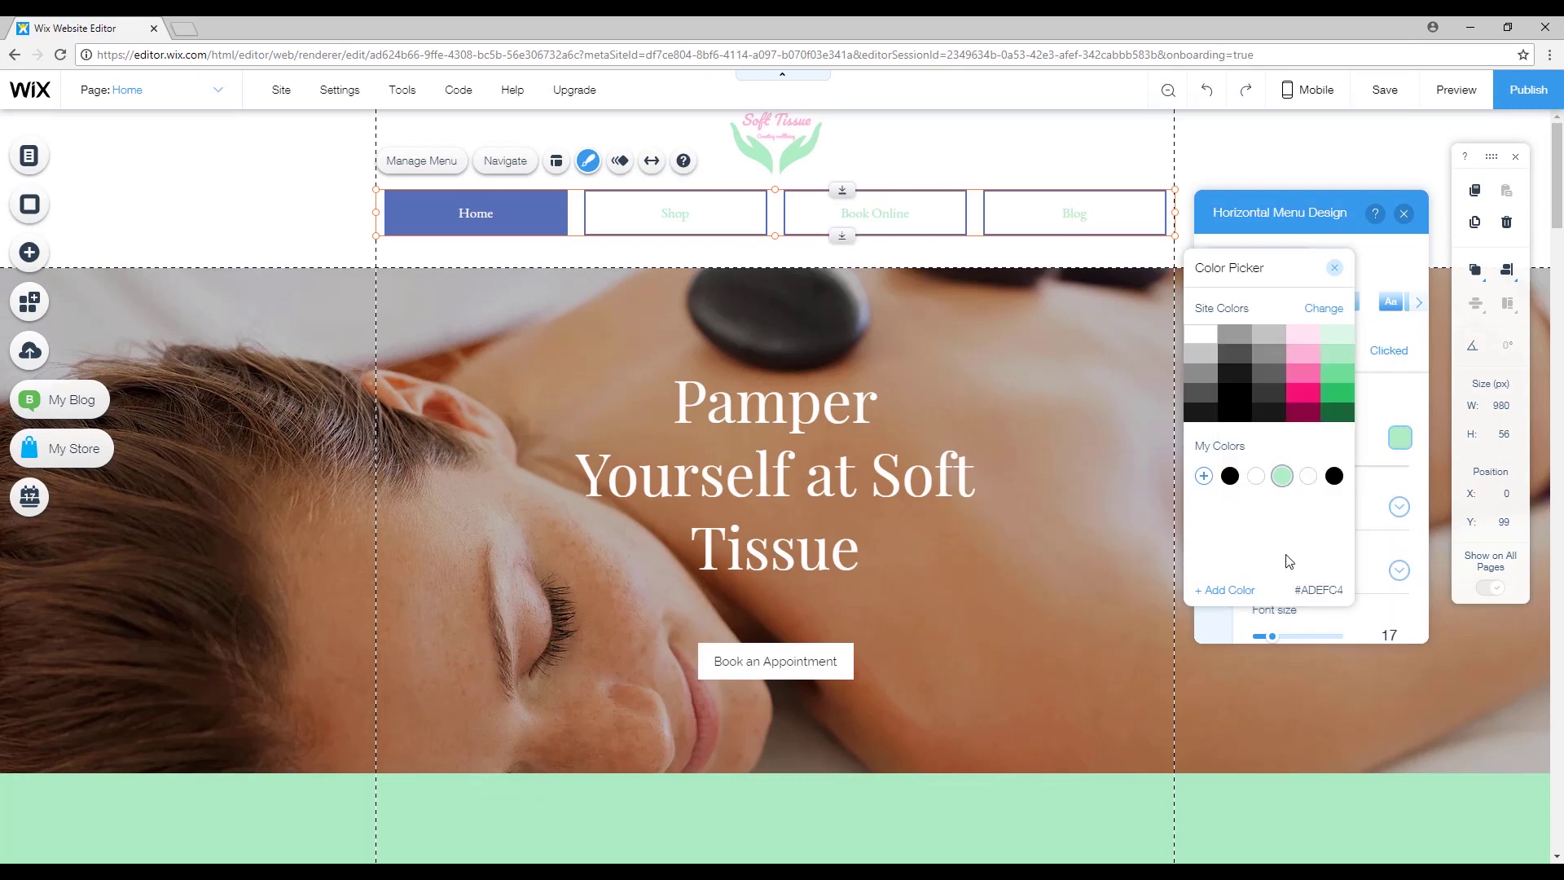
left_click(1334, 267)
Set the menu's hover fill colour to pink #F9B1D4.
scroll(1392, 497, "down", 5)
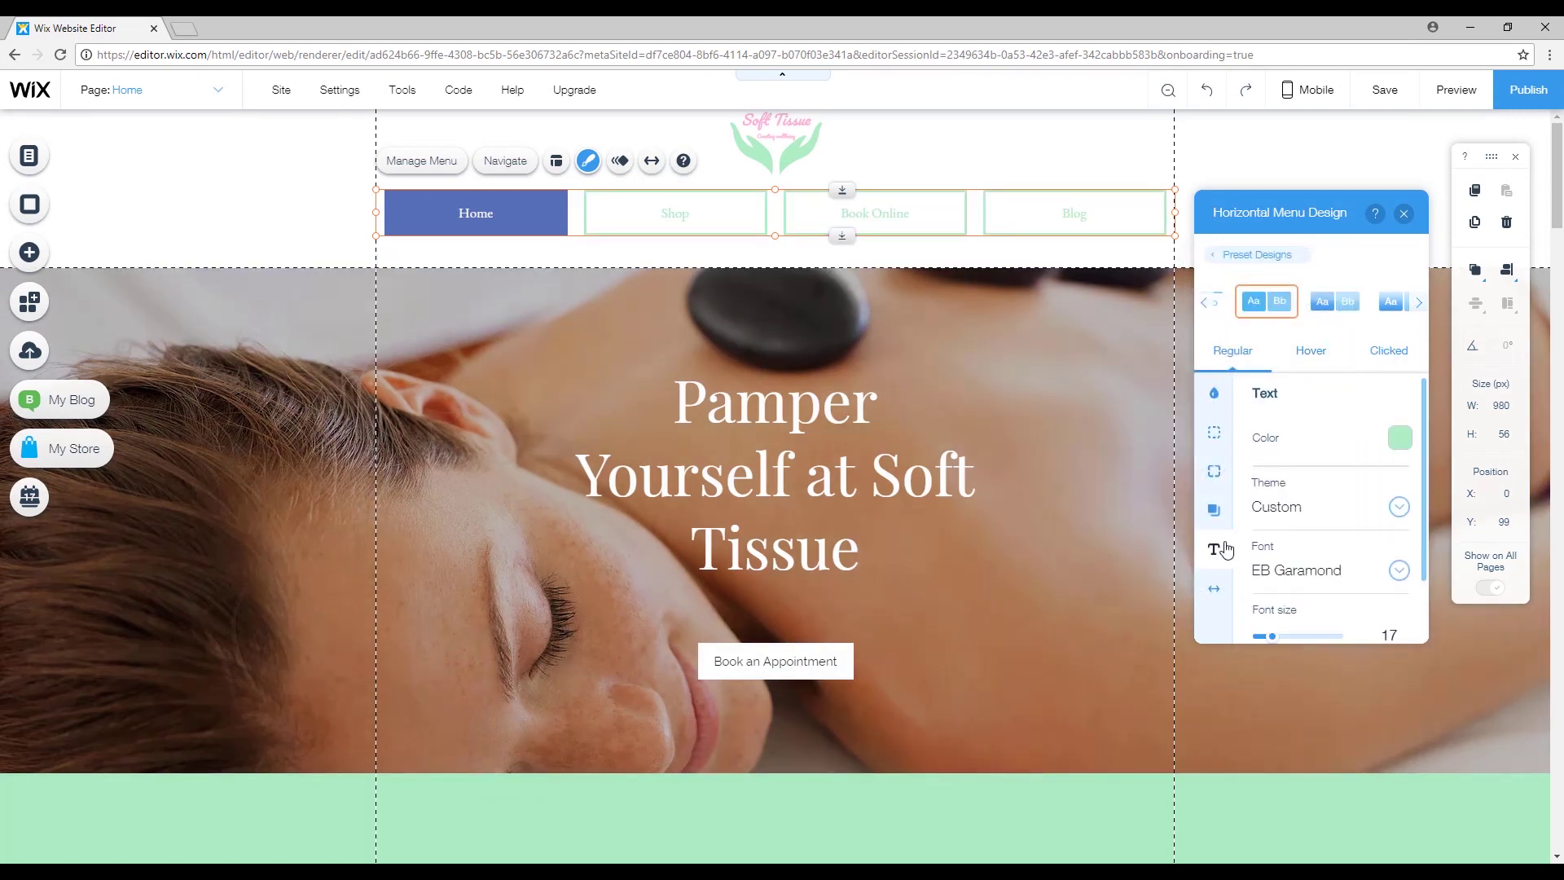
scroll(1323, 489, "up", 3)
left_click(1311, 350)
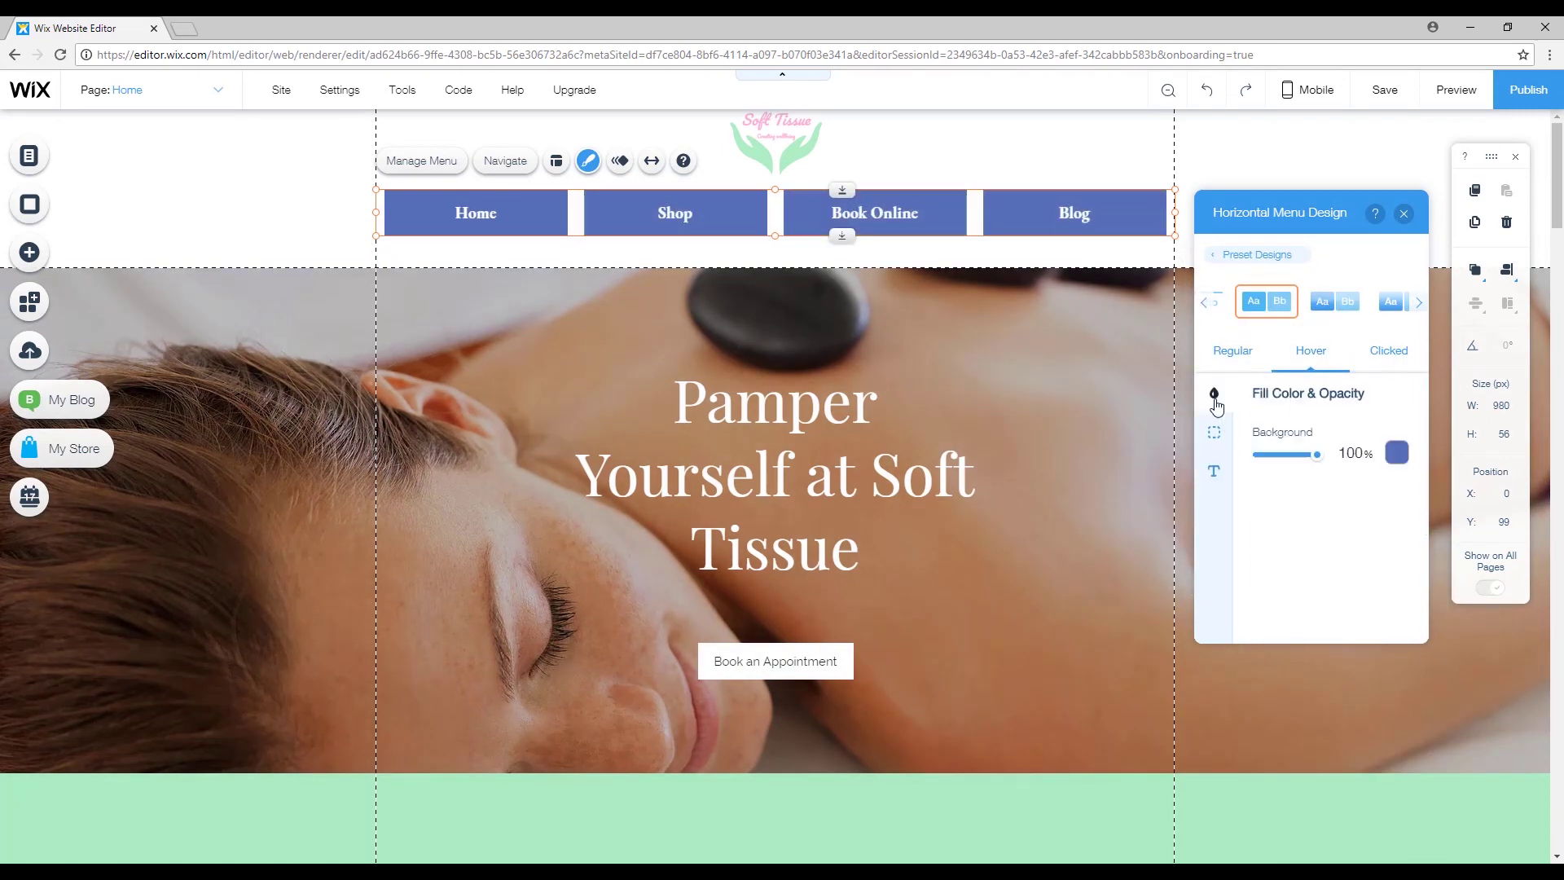
left_click(1392, 447)
left_click(1204, 476)
key("alt+Tab")
double_click(514, 198)
key("ctrl+c")
key("alt+Tab")
key("ctrl+v")
left_click(1351, 587)
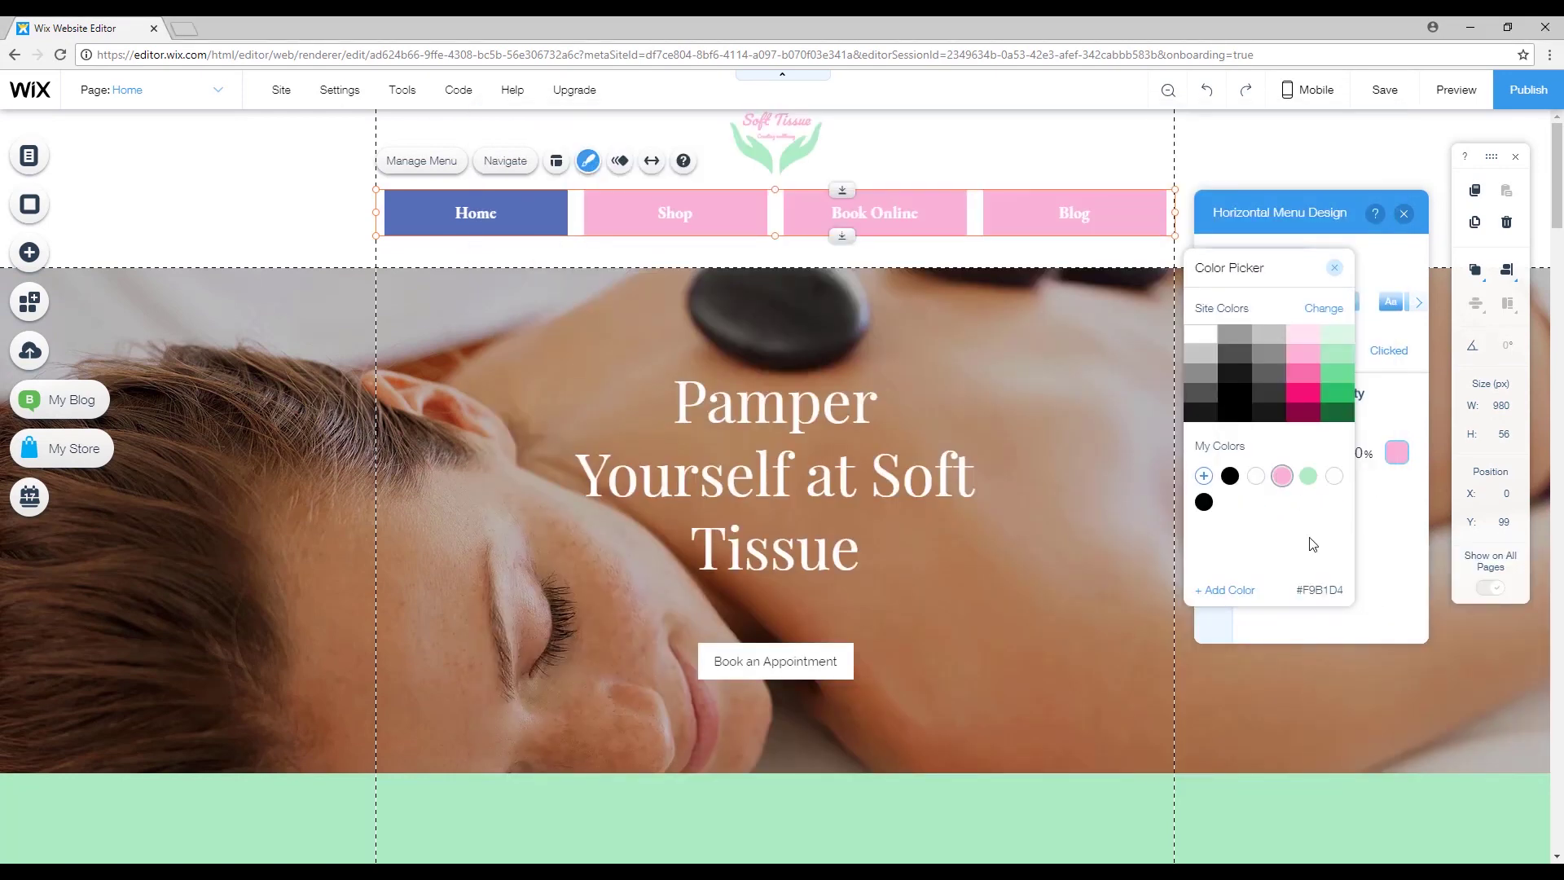
left_click(1334, 268)
Make the current-page tab fill mint green, then preview the site.
left_click(1389, 350)
left_click(1397, 454)
left_click(1303, 475)
left_click(1403, 213)
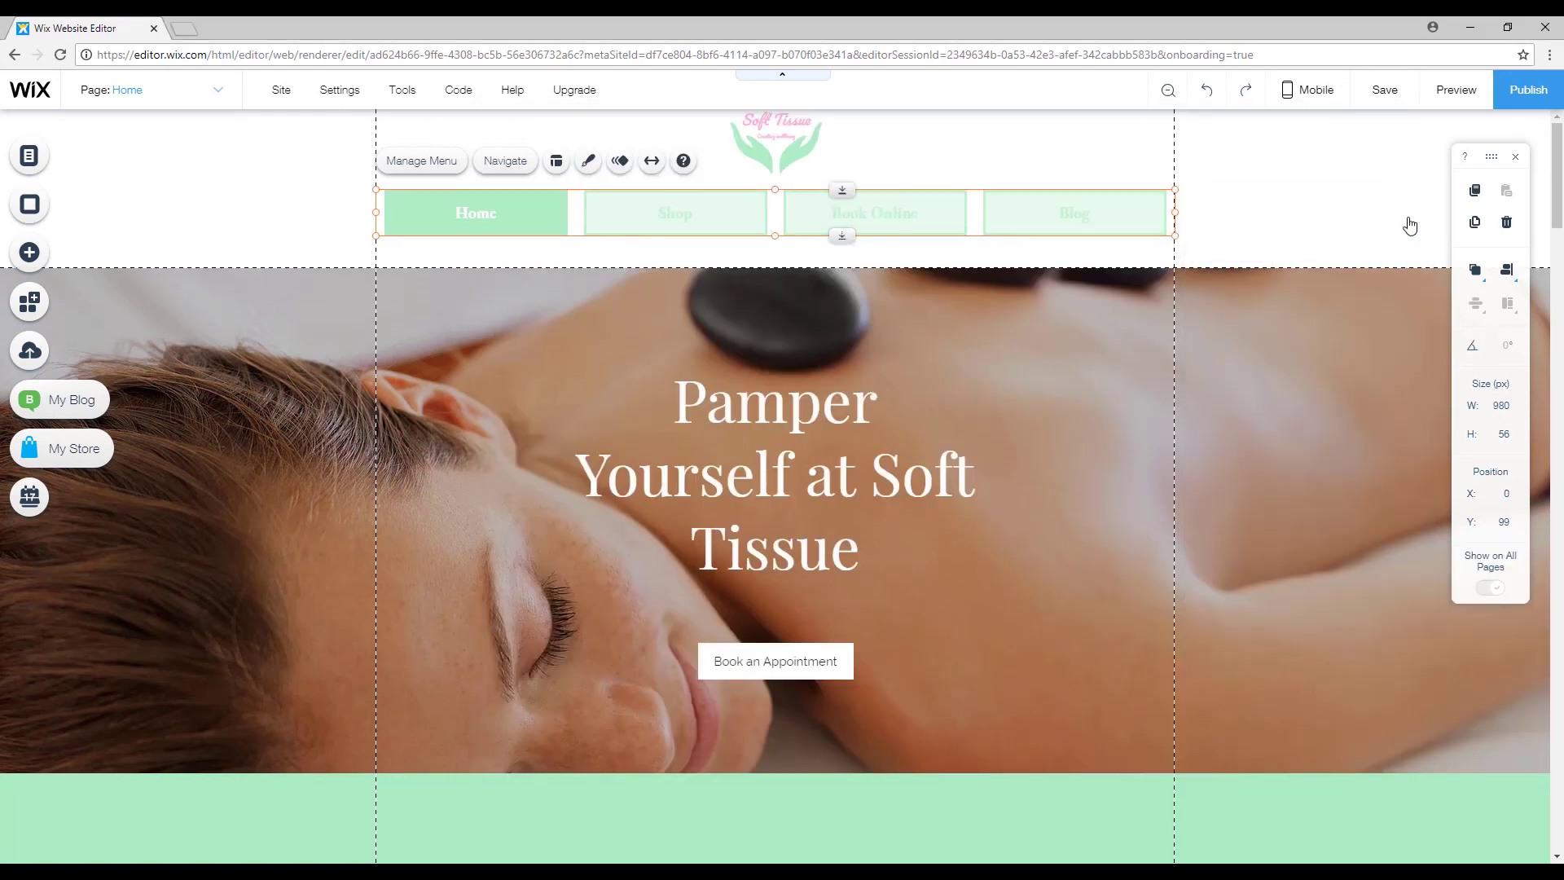
left_click(1454, 91)
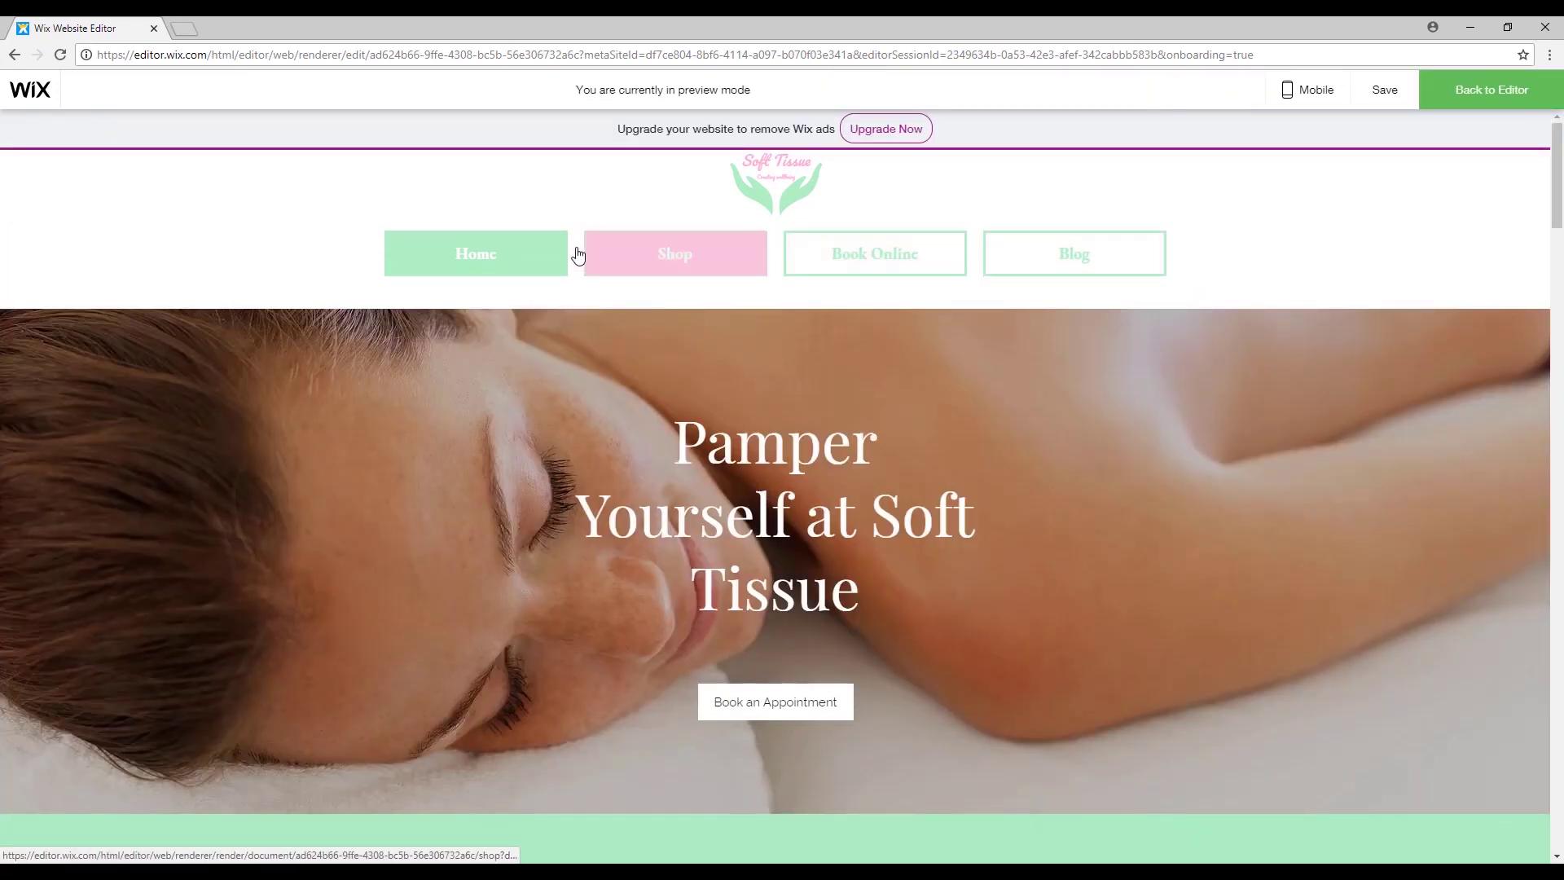
left_click(680, 262)
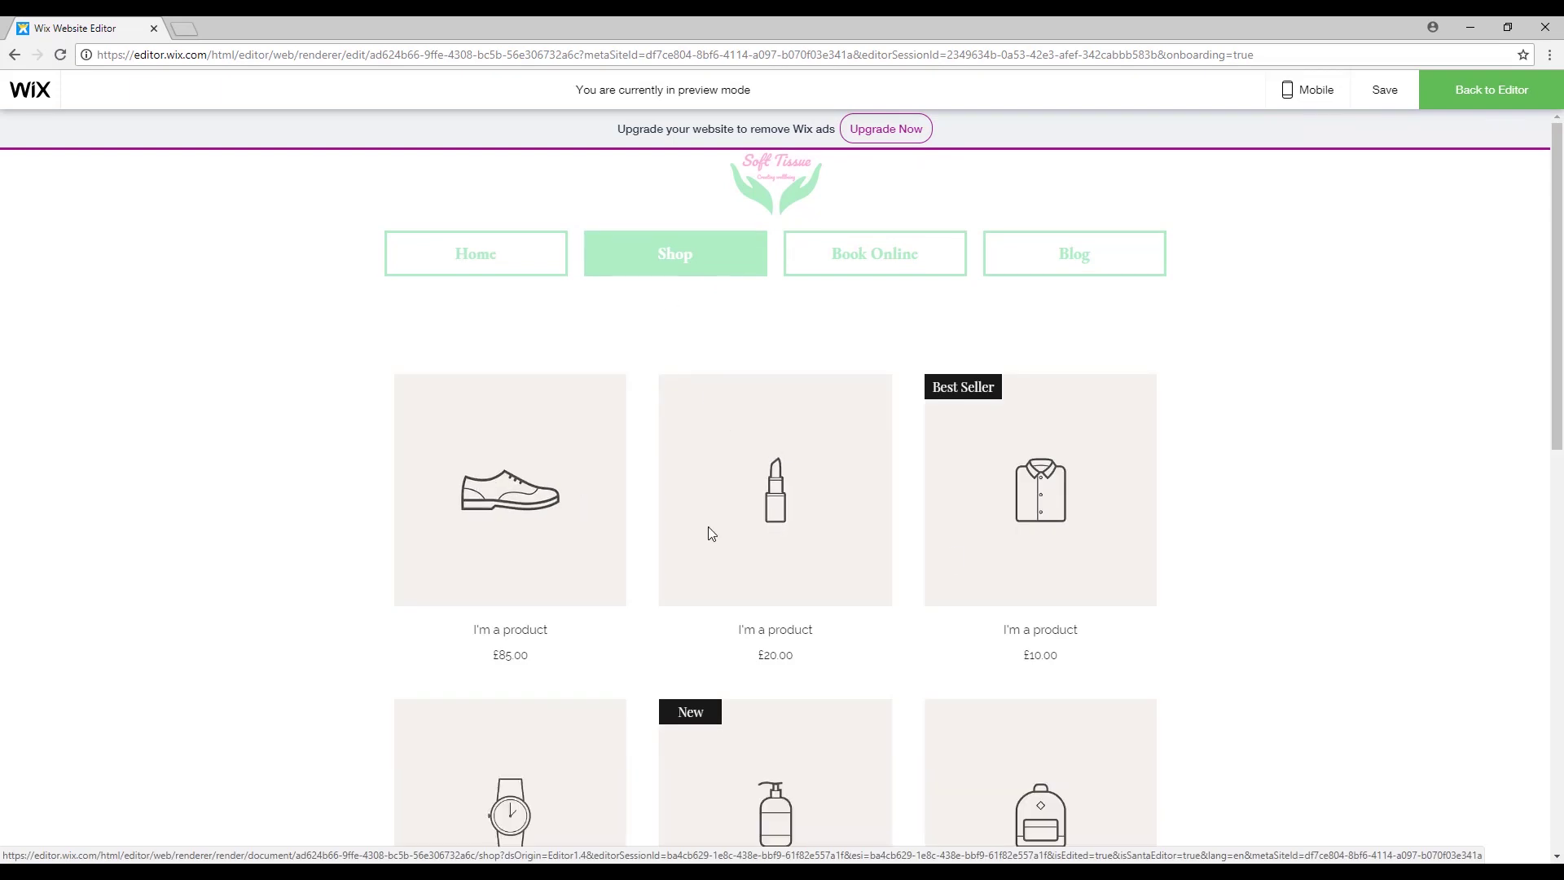
scroll(709, 530, "down", 8)
scroll(846, 567, "down", 3)
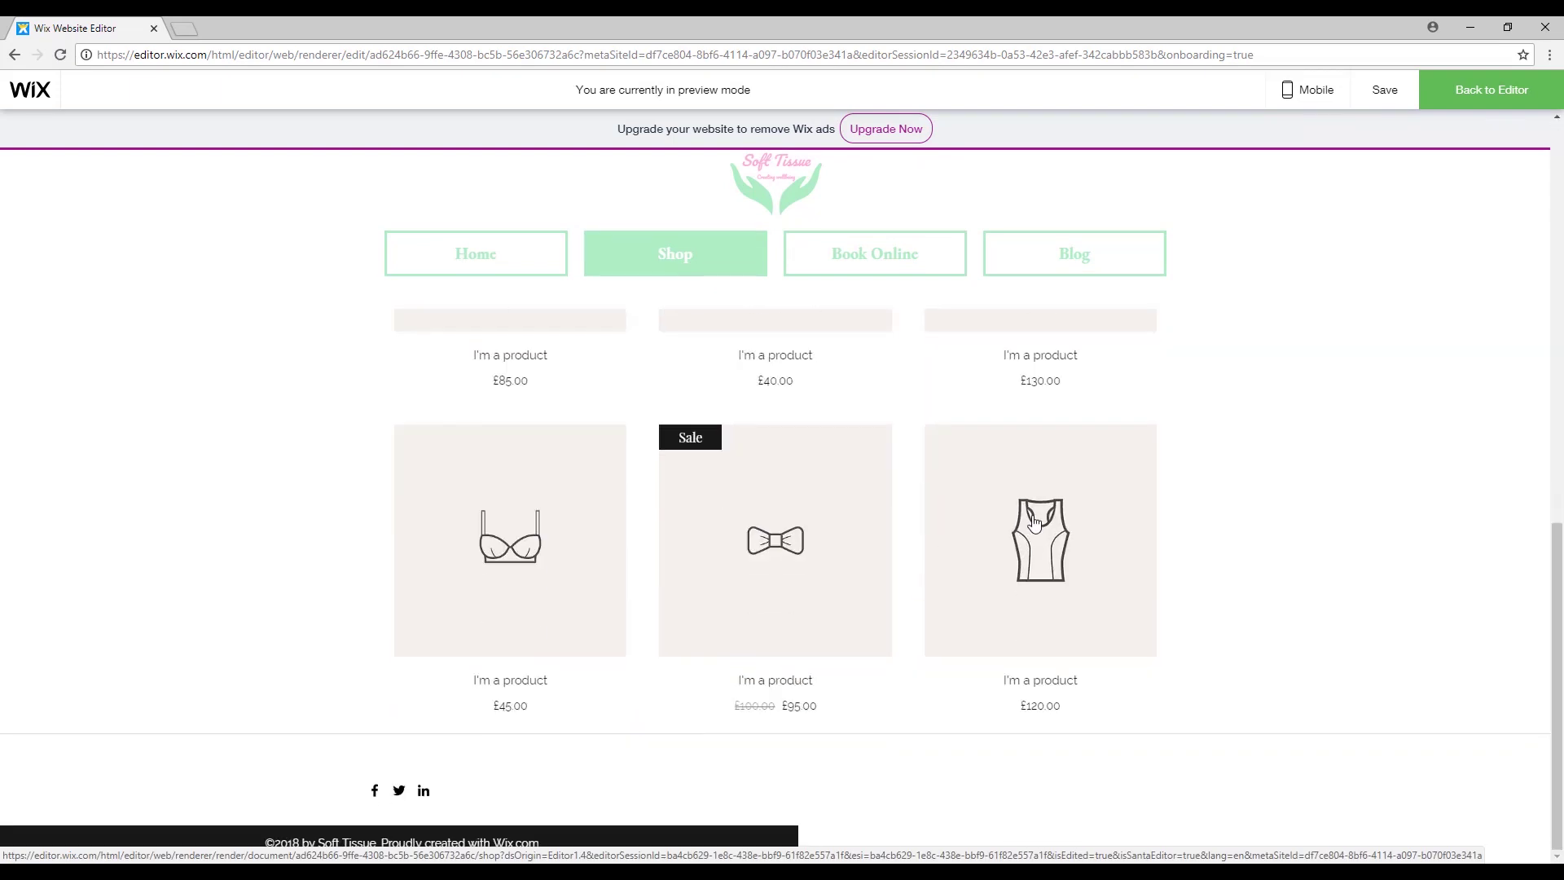
scroll(1141, 499, "up", 10)
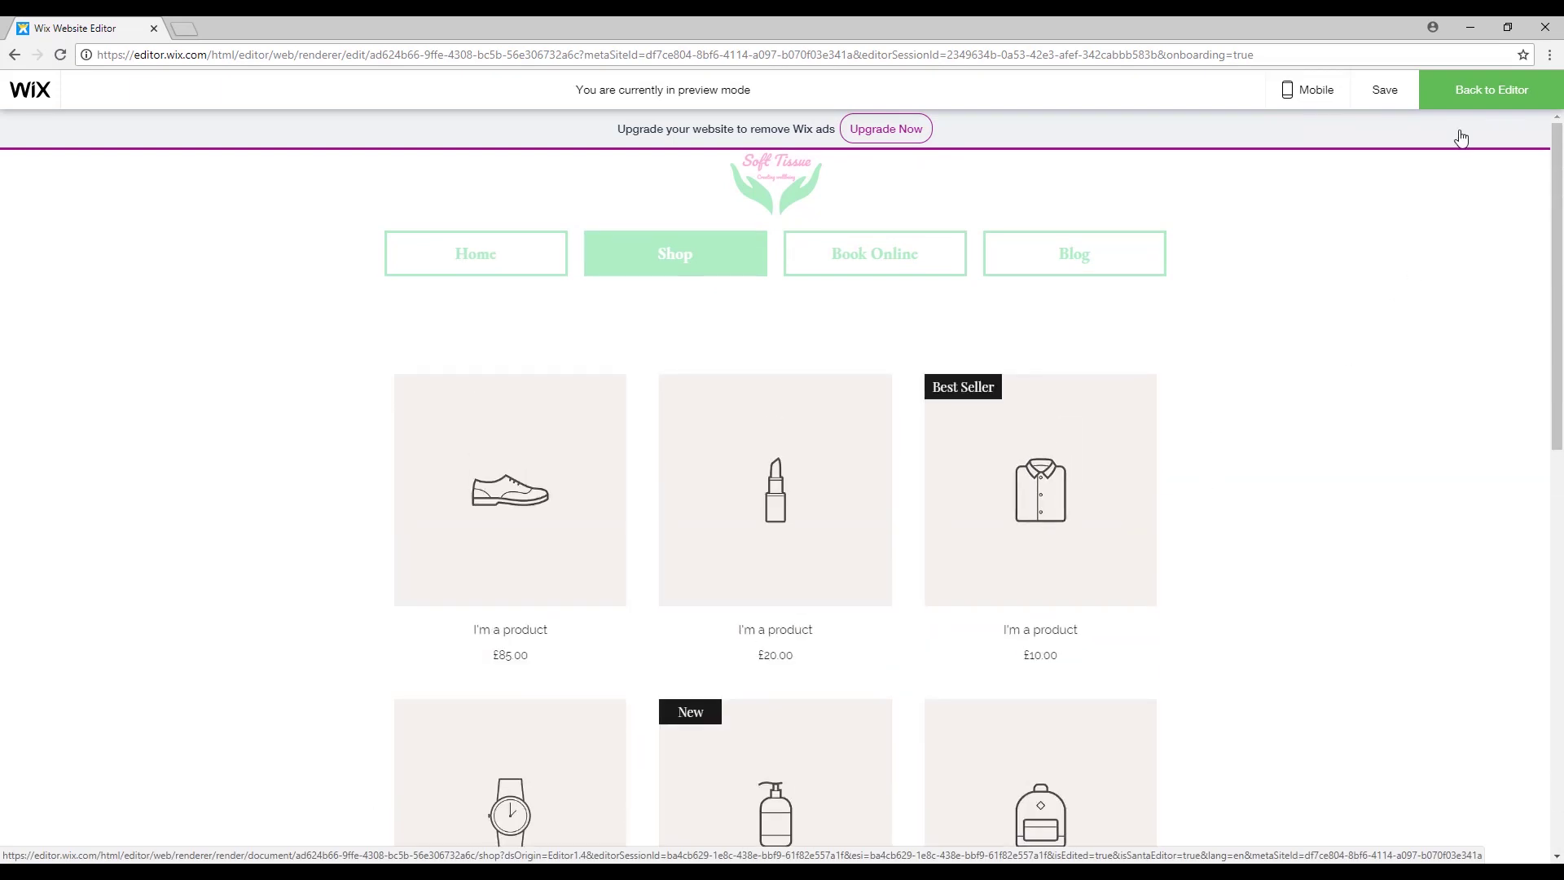
left_click(1498, 96)
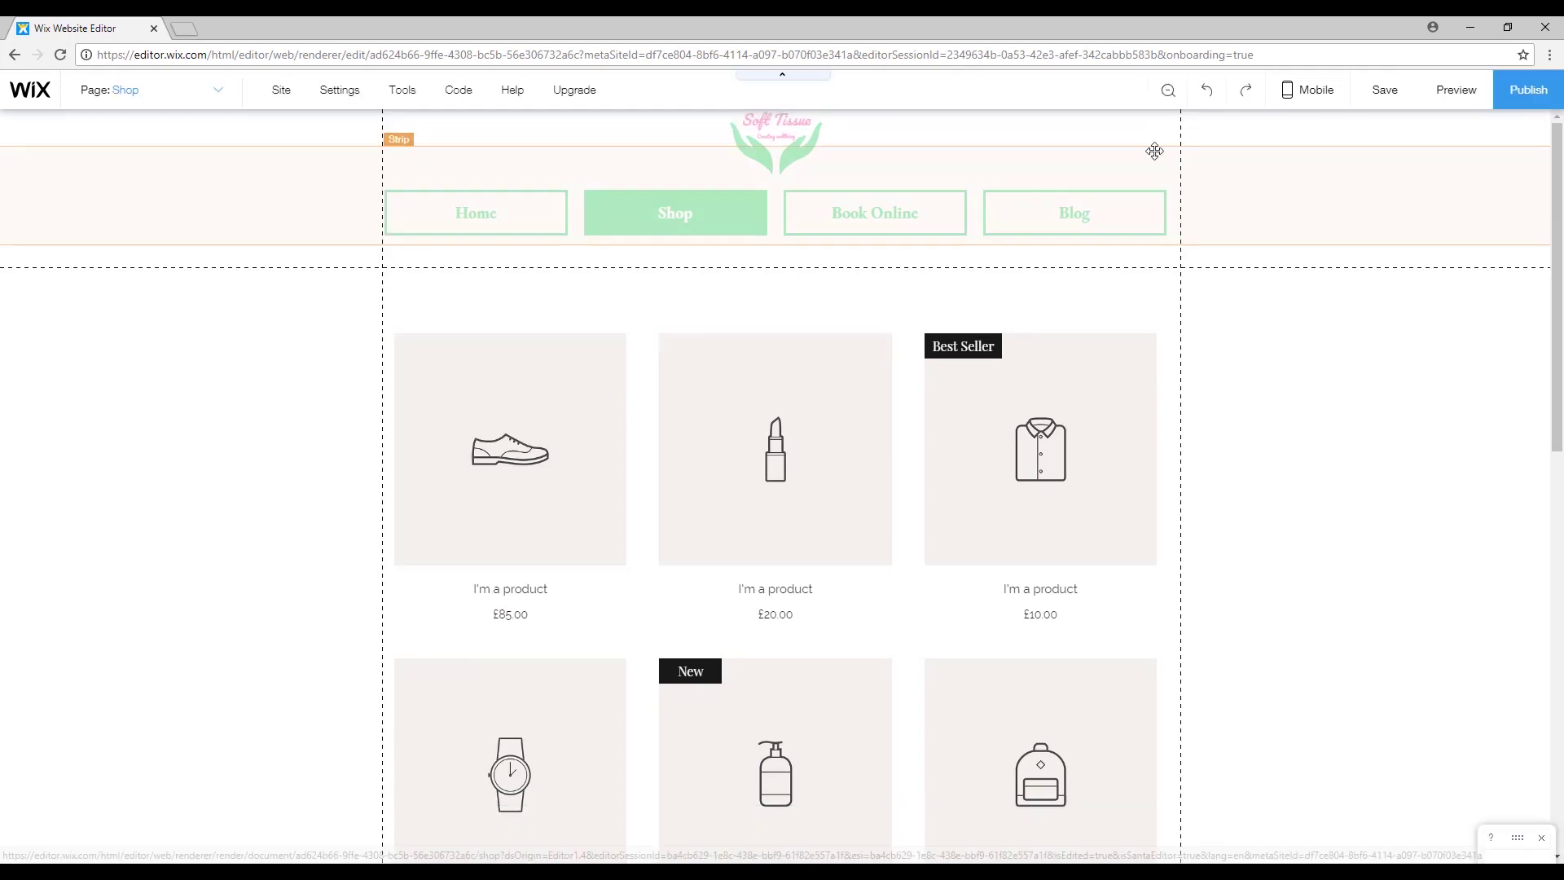
left_click(214, 92)
left_click(133, 154)
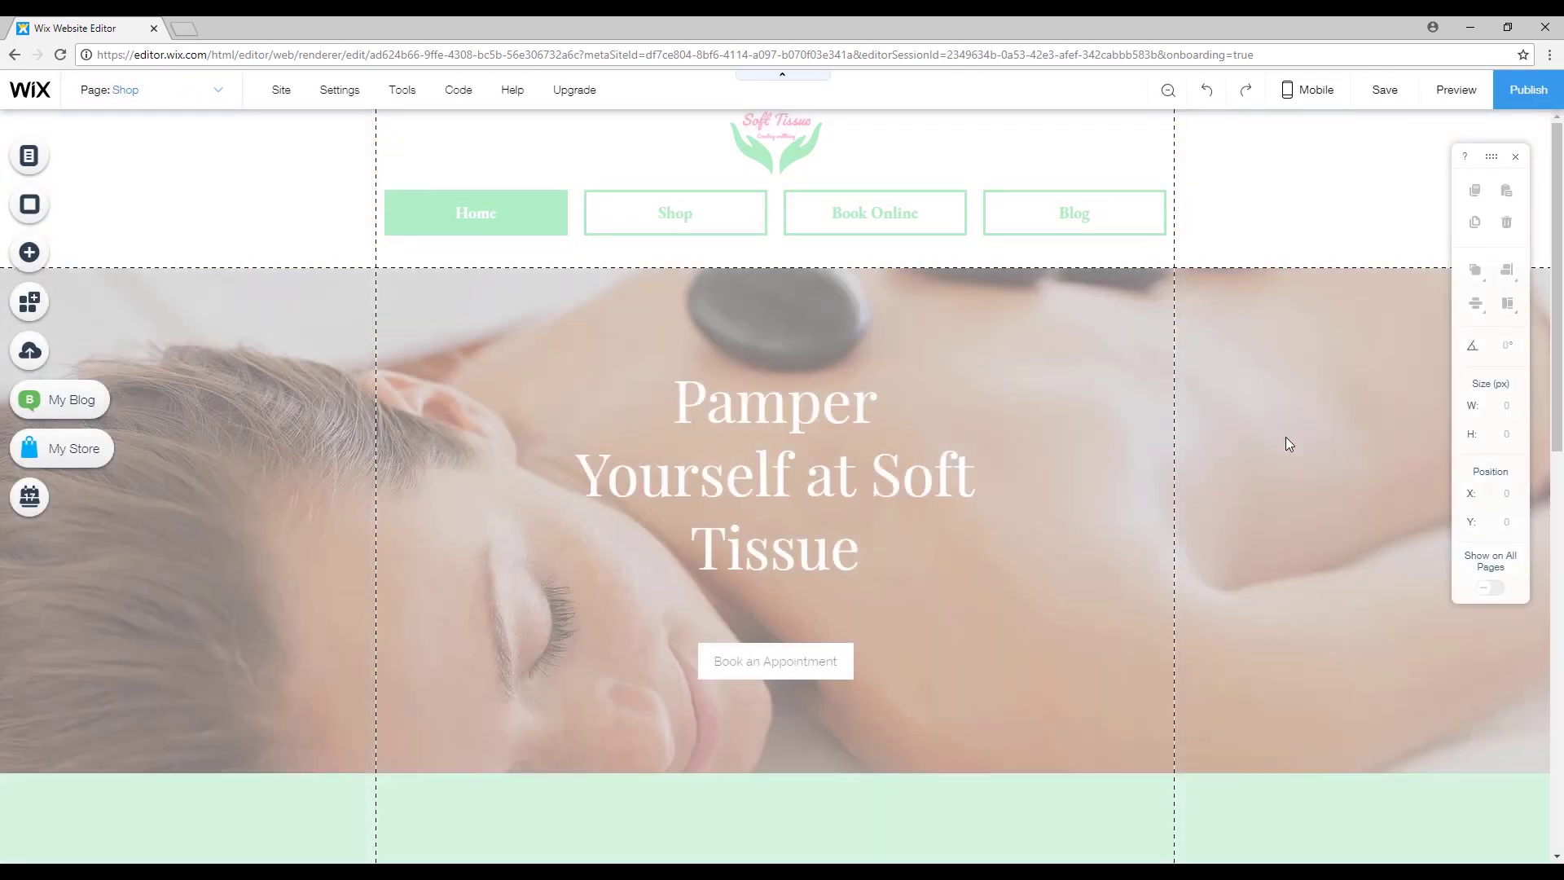
Scroll down and back up through the Home page.
scroll(1285, 436, "down", 10)
scroll(1187, 526, "down", 4)
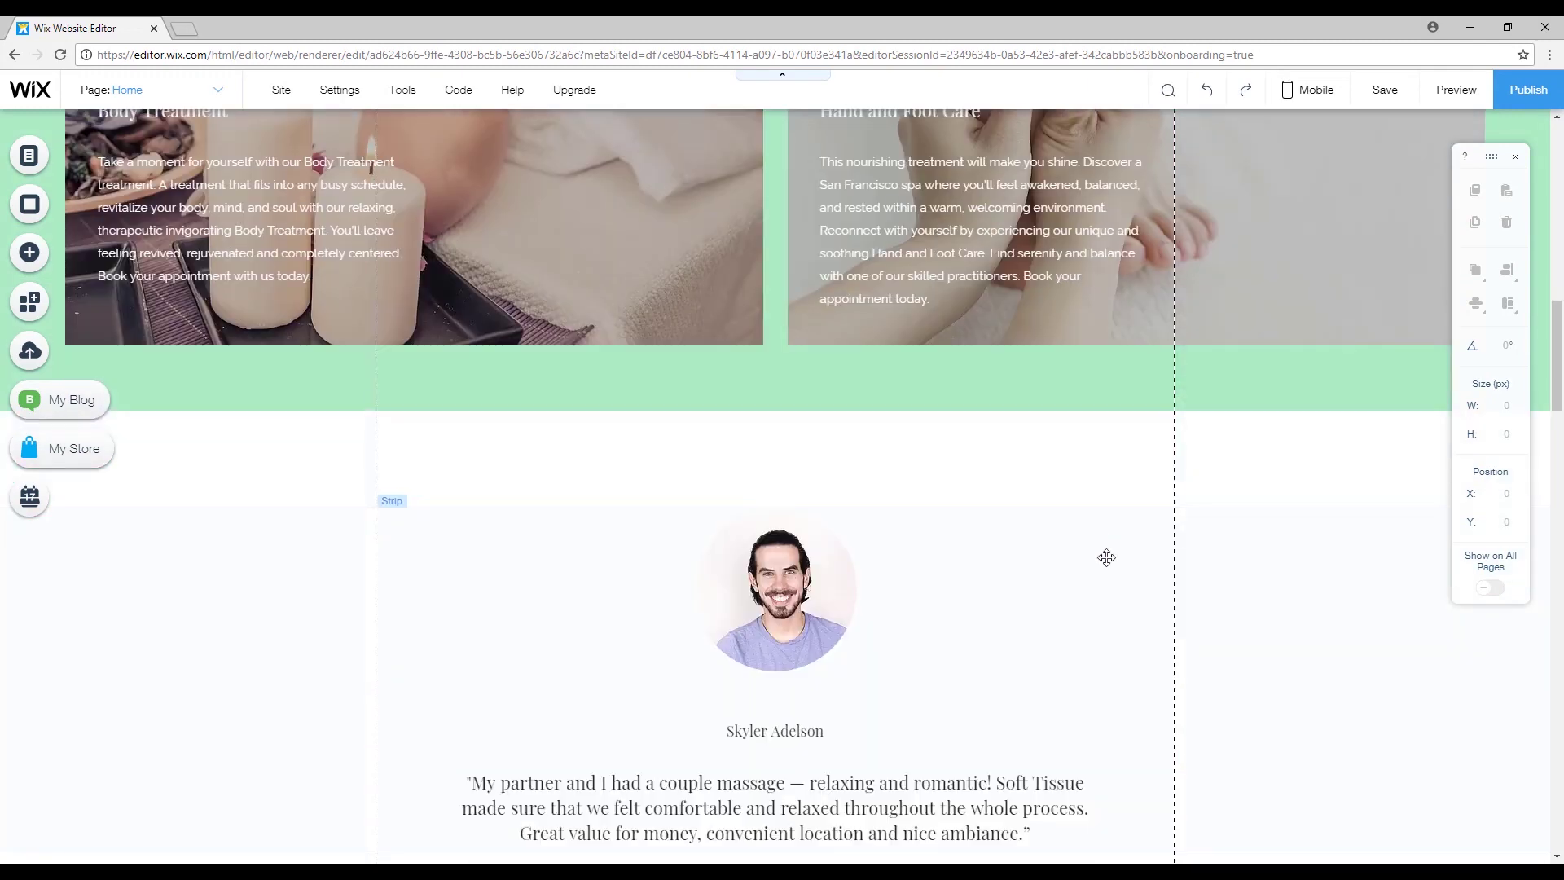
scroll(1215, 492, "up", 4)
scroll(1181, 495, "up", 10)
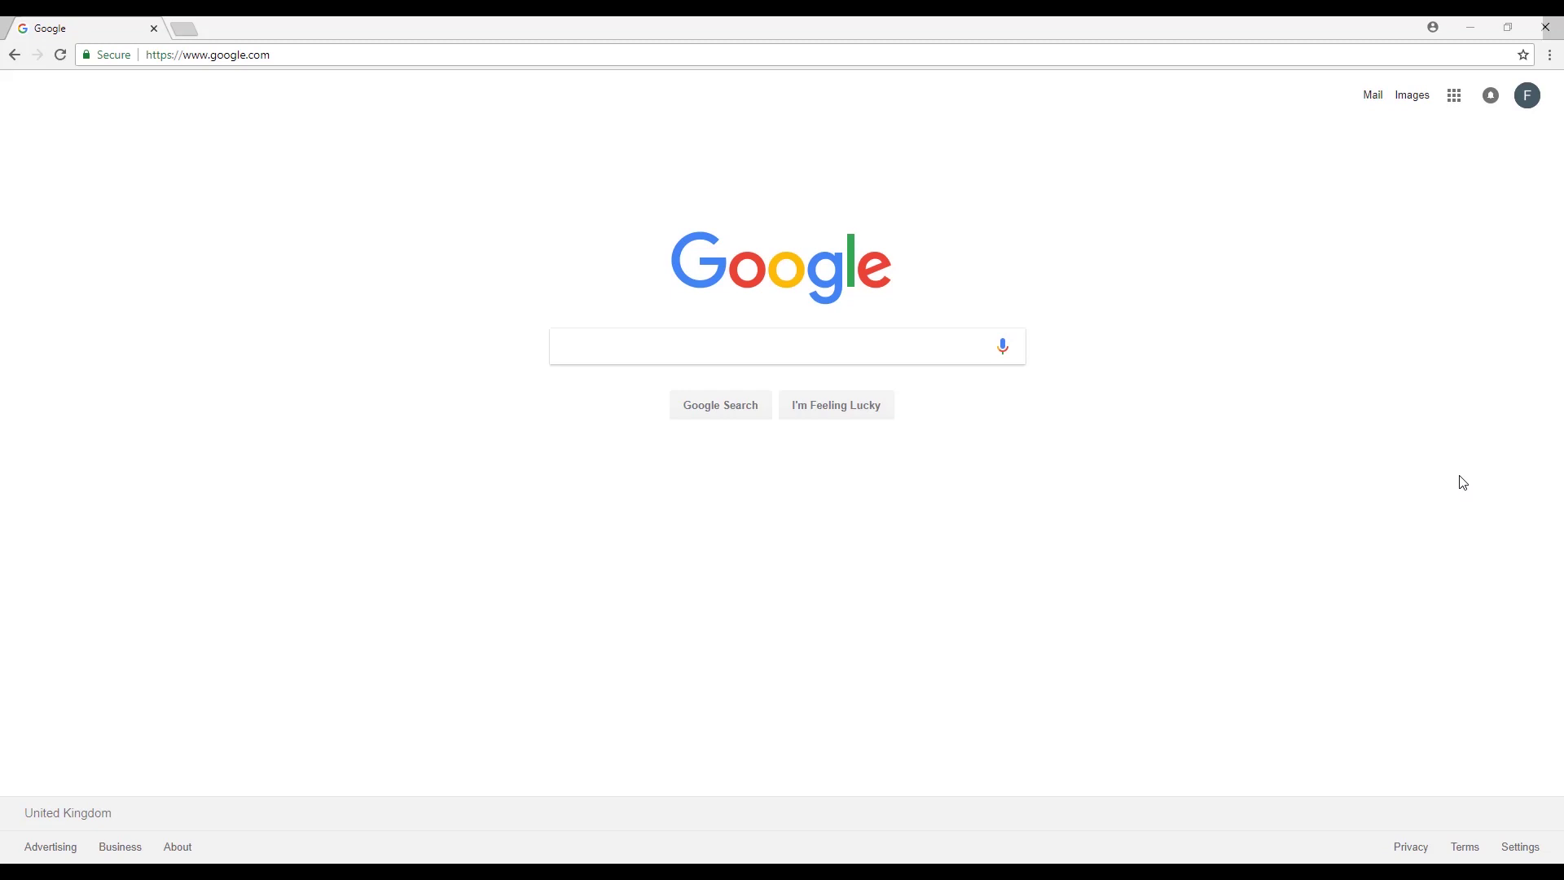
Search Google for 'wix' and open the 'Wix.com: Free Website Builder' result.
left_click(856, 350)
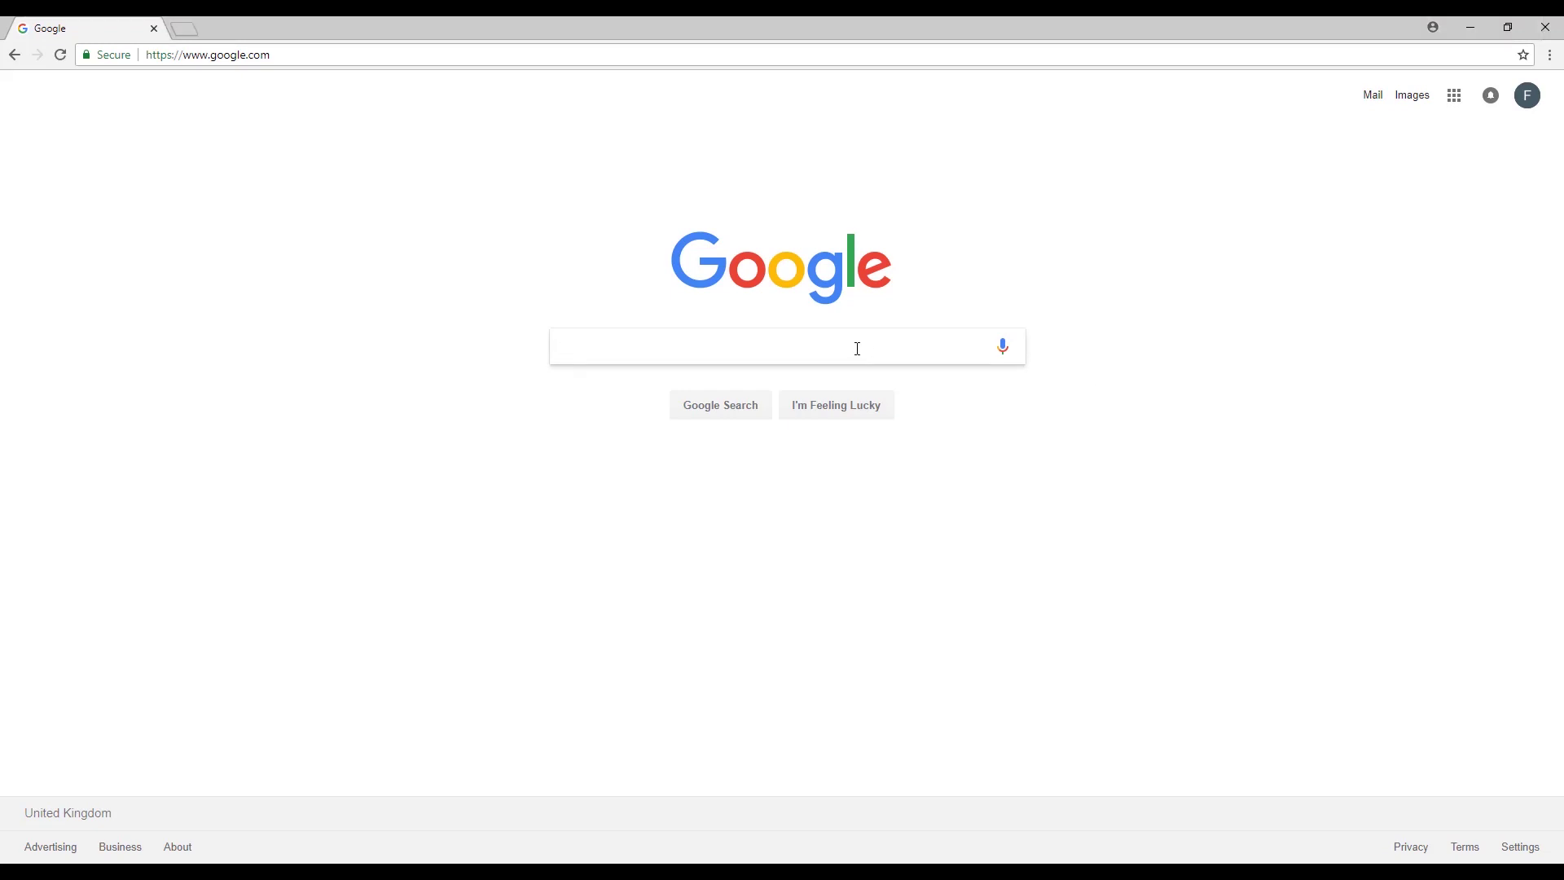
type("wix")
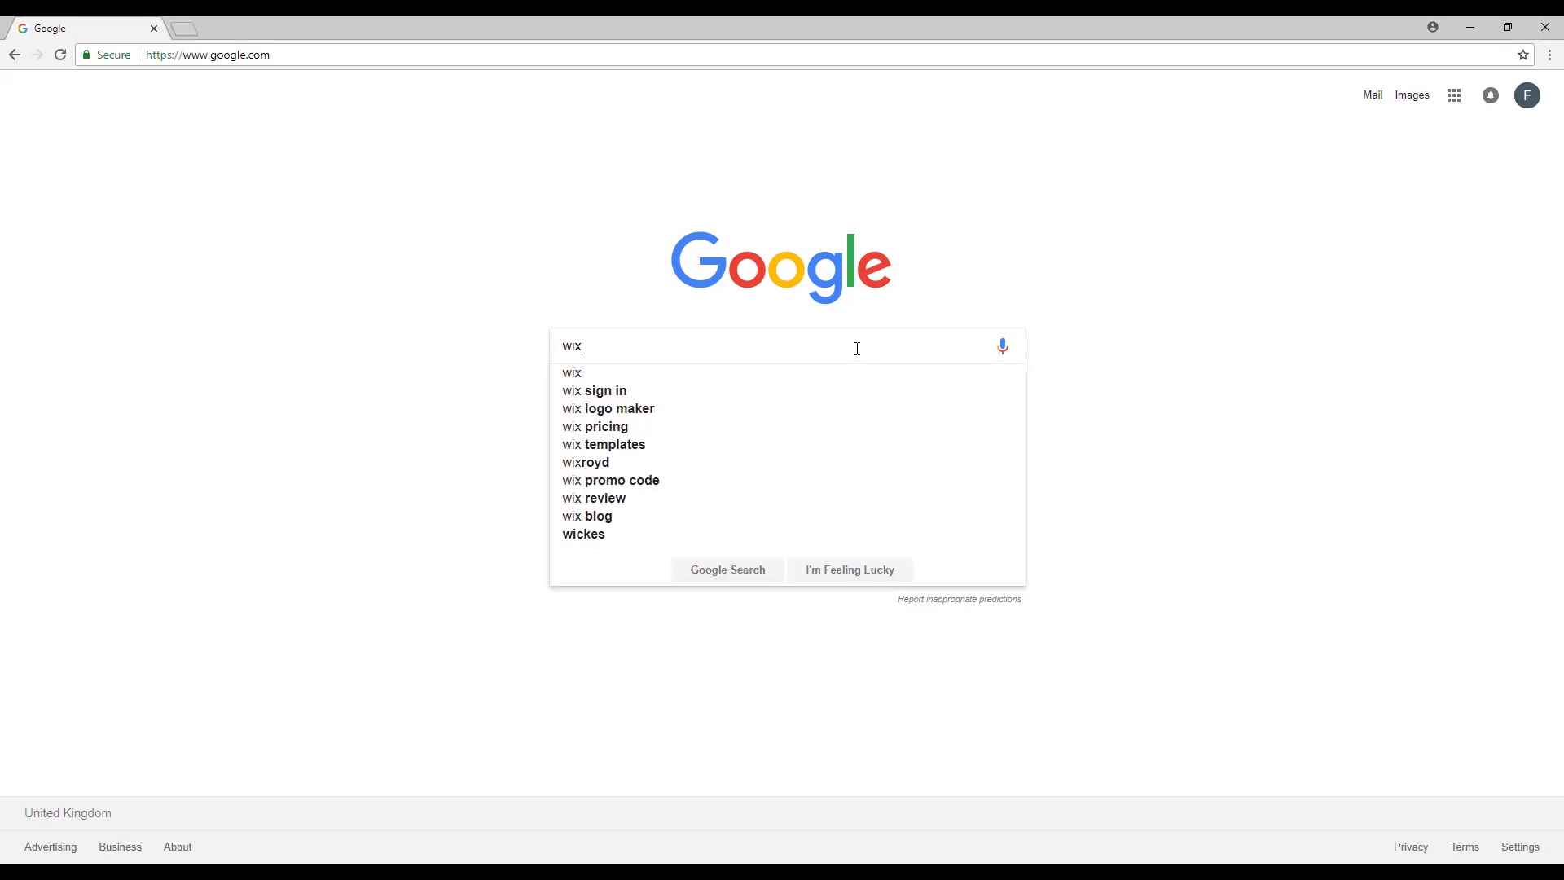
key("Return")
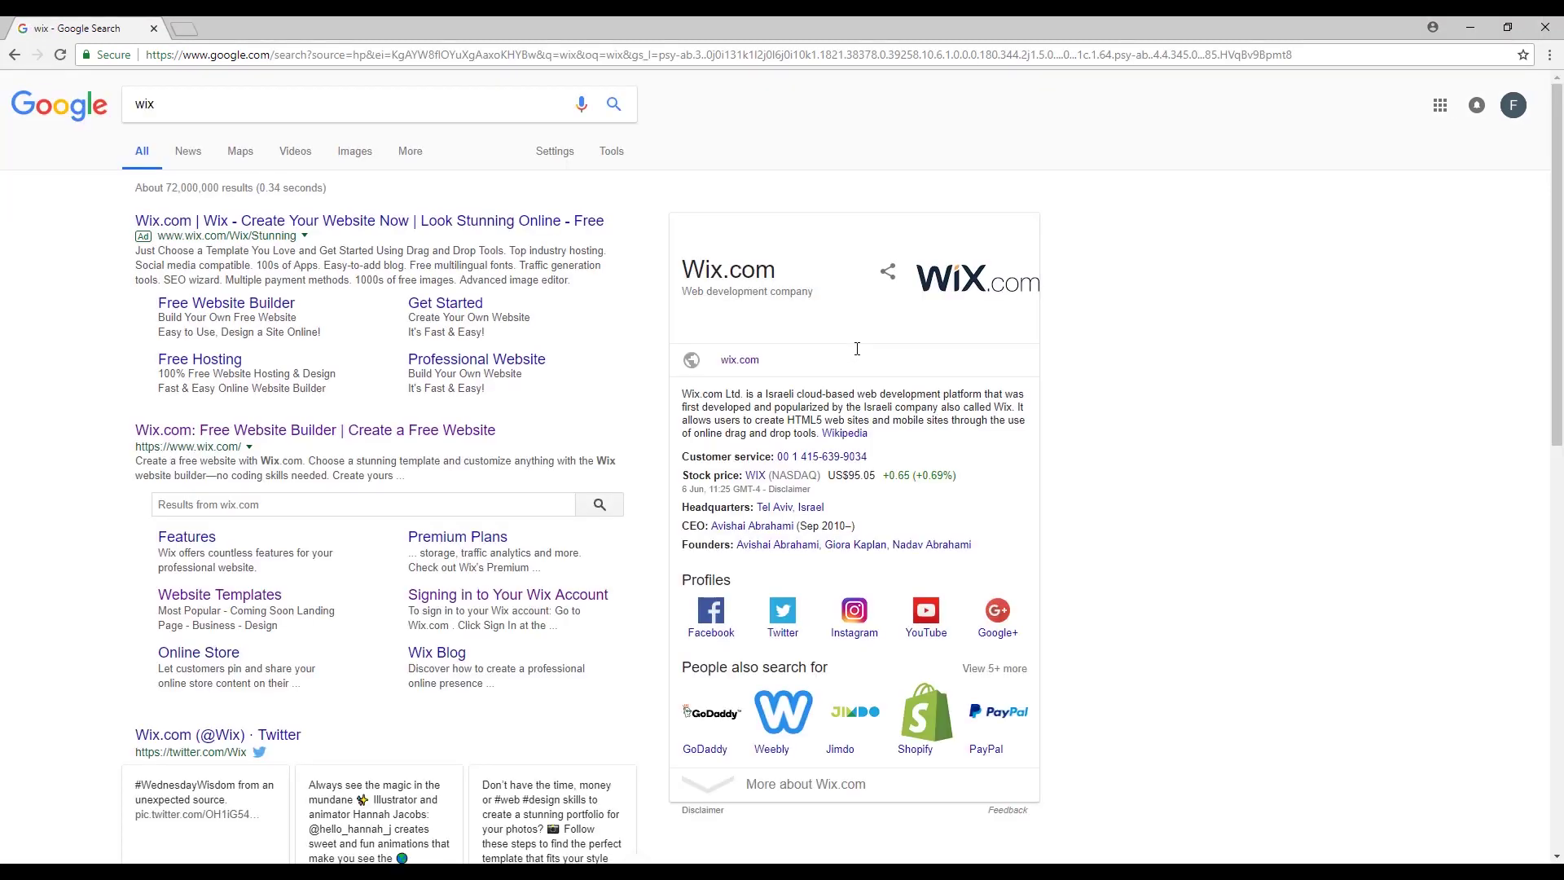
left_click(487, 436)
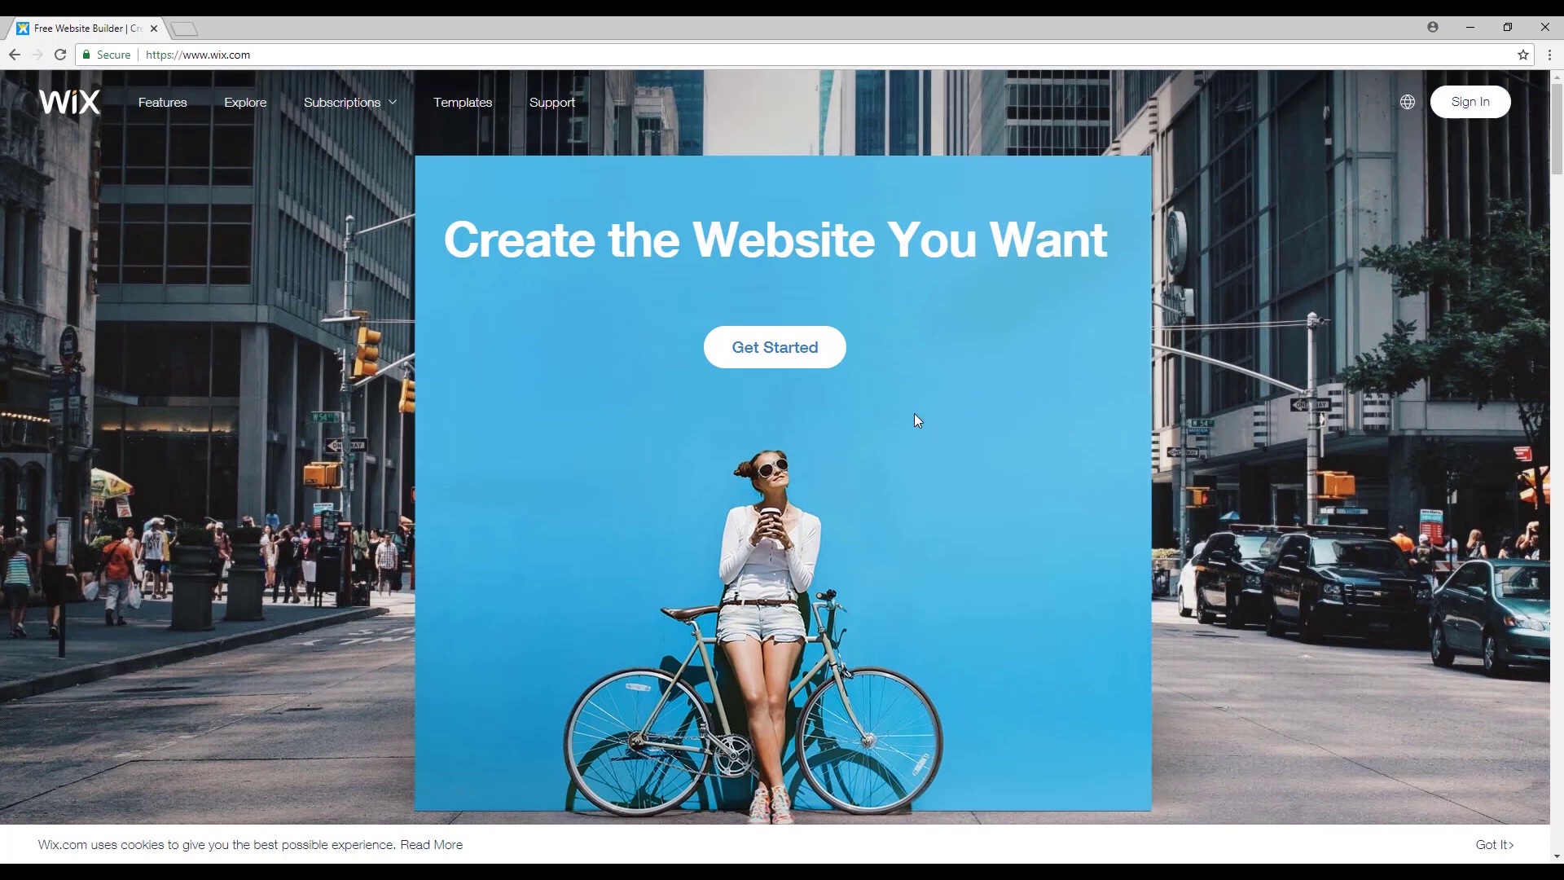
Log in to Wix with the account e-mail and password.
left_click(828, 356)
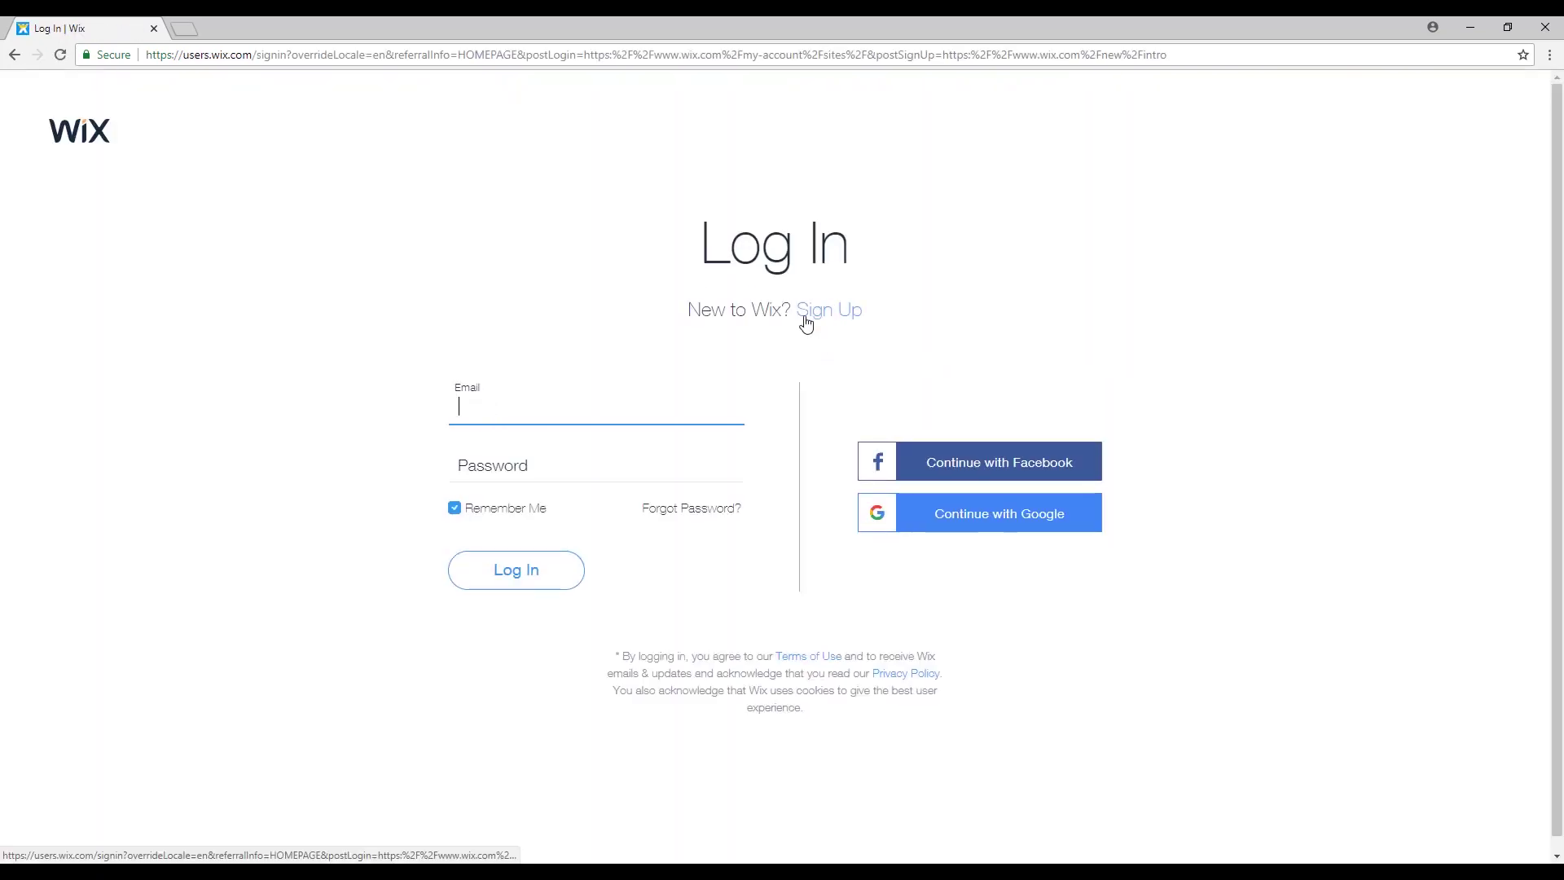
left_click(829, 317)
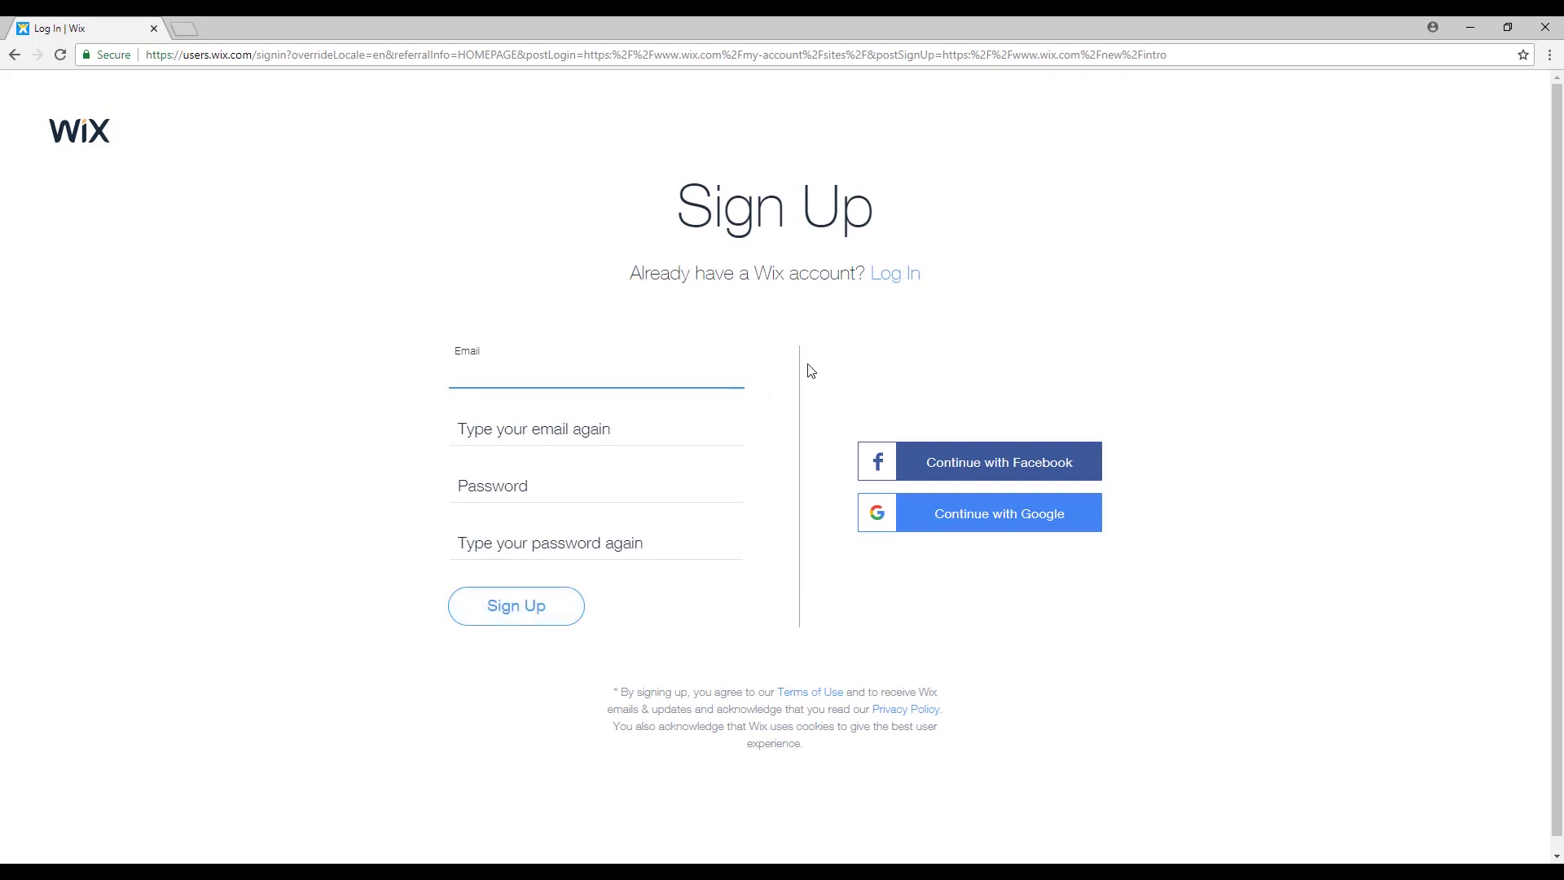
left_click(905, 285)
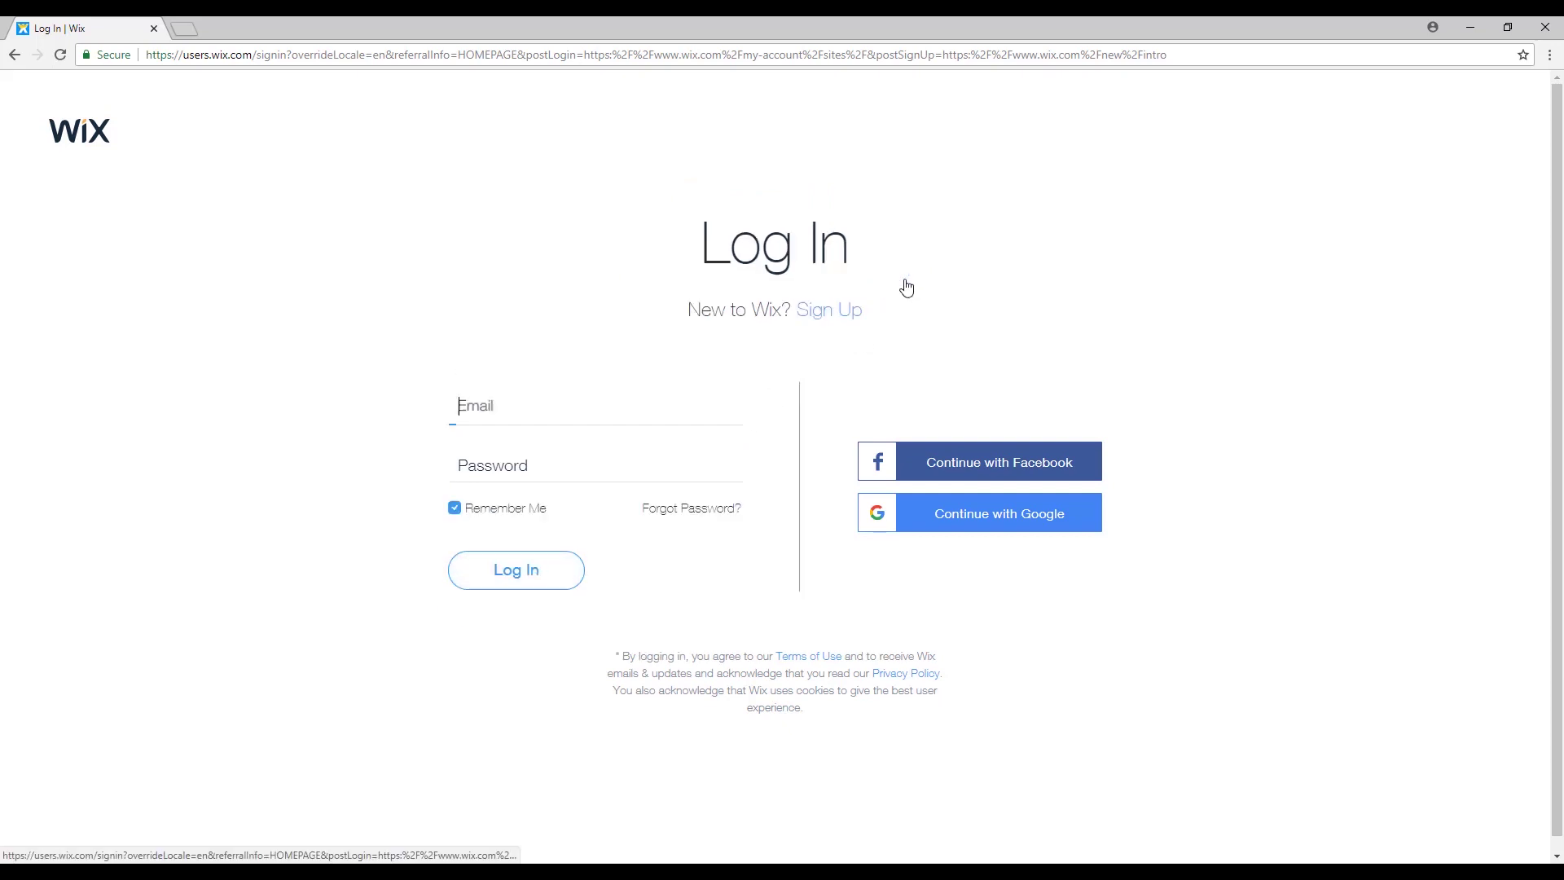
left_click(510, 407)
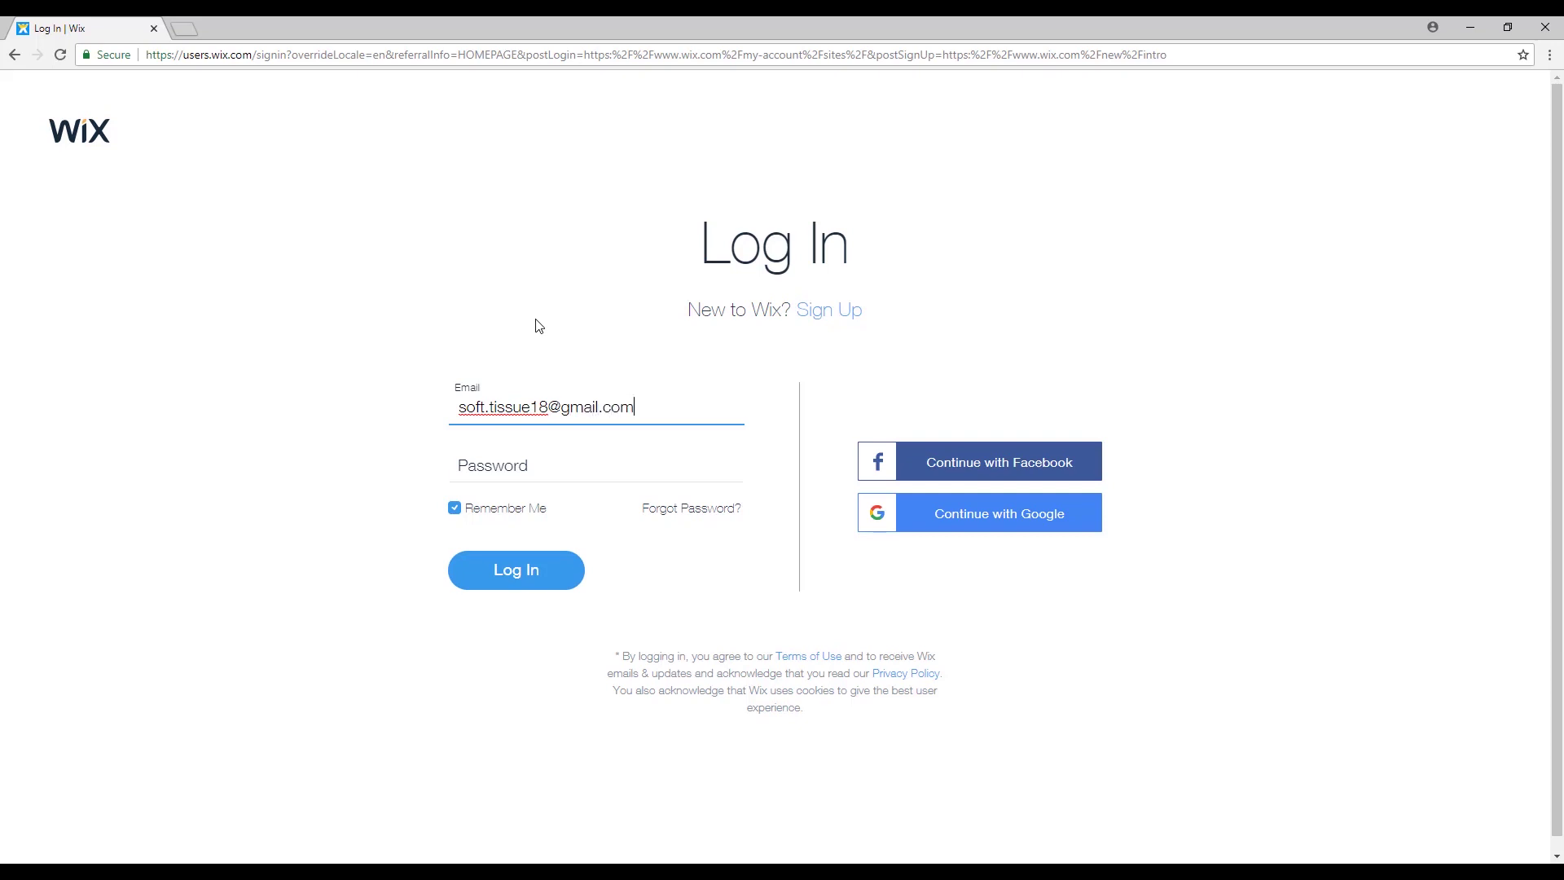
key("Tab")
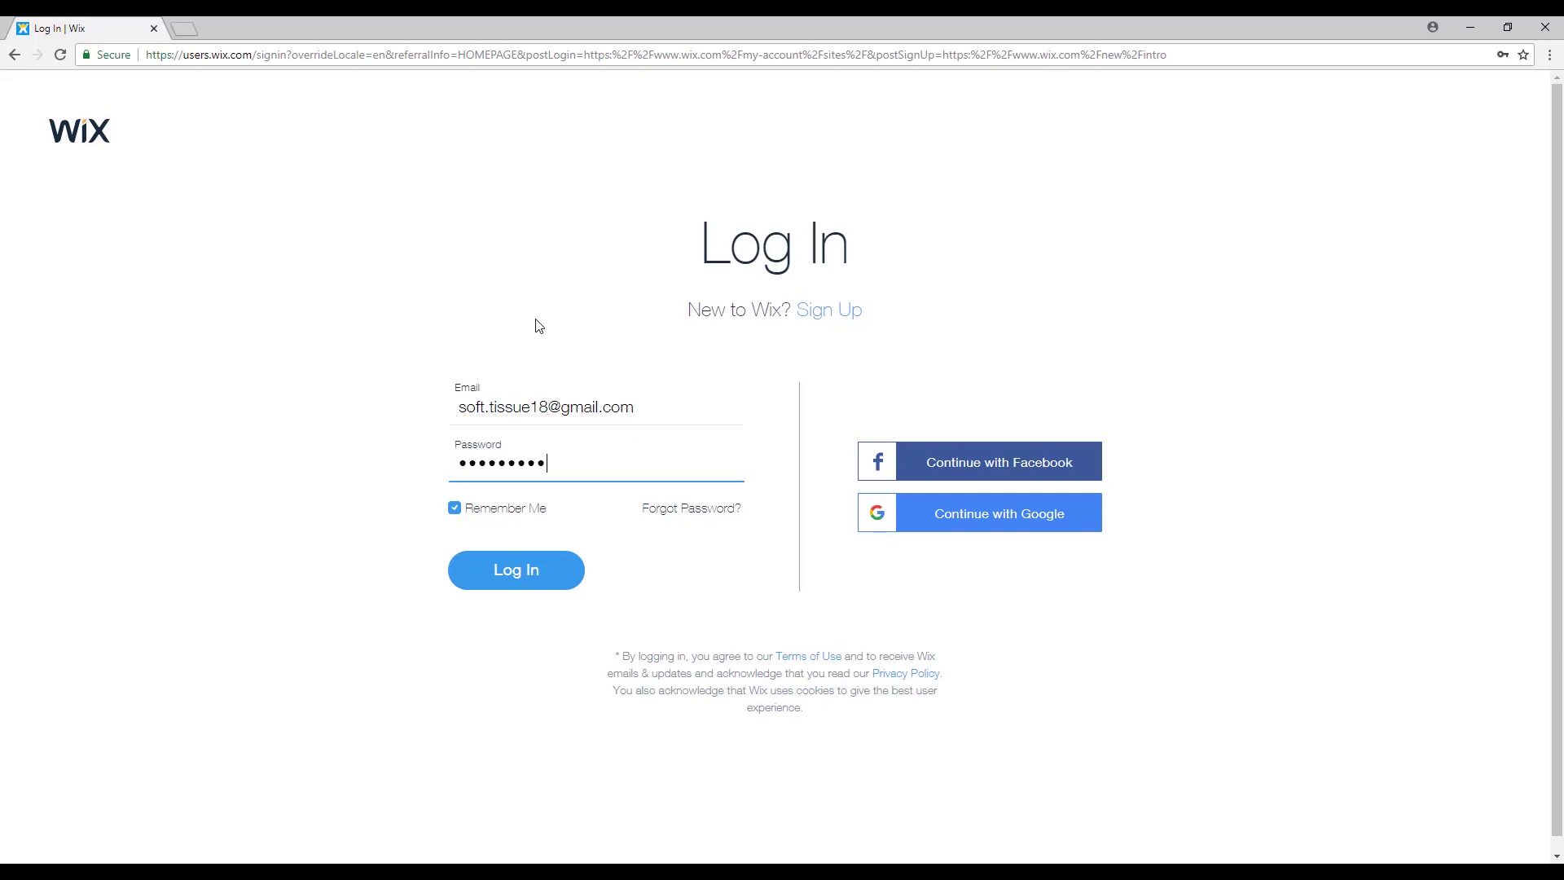
type("•••")
key("Return")
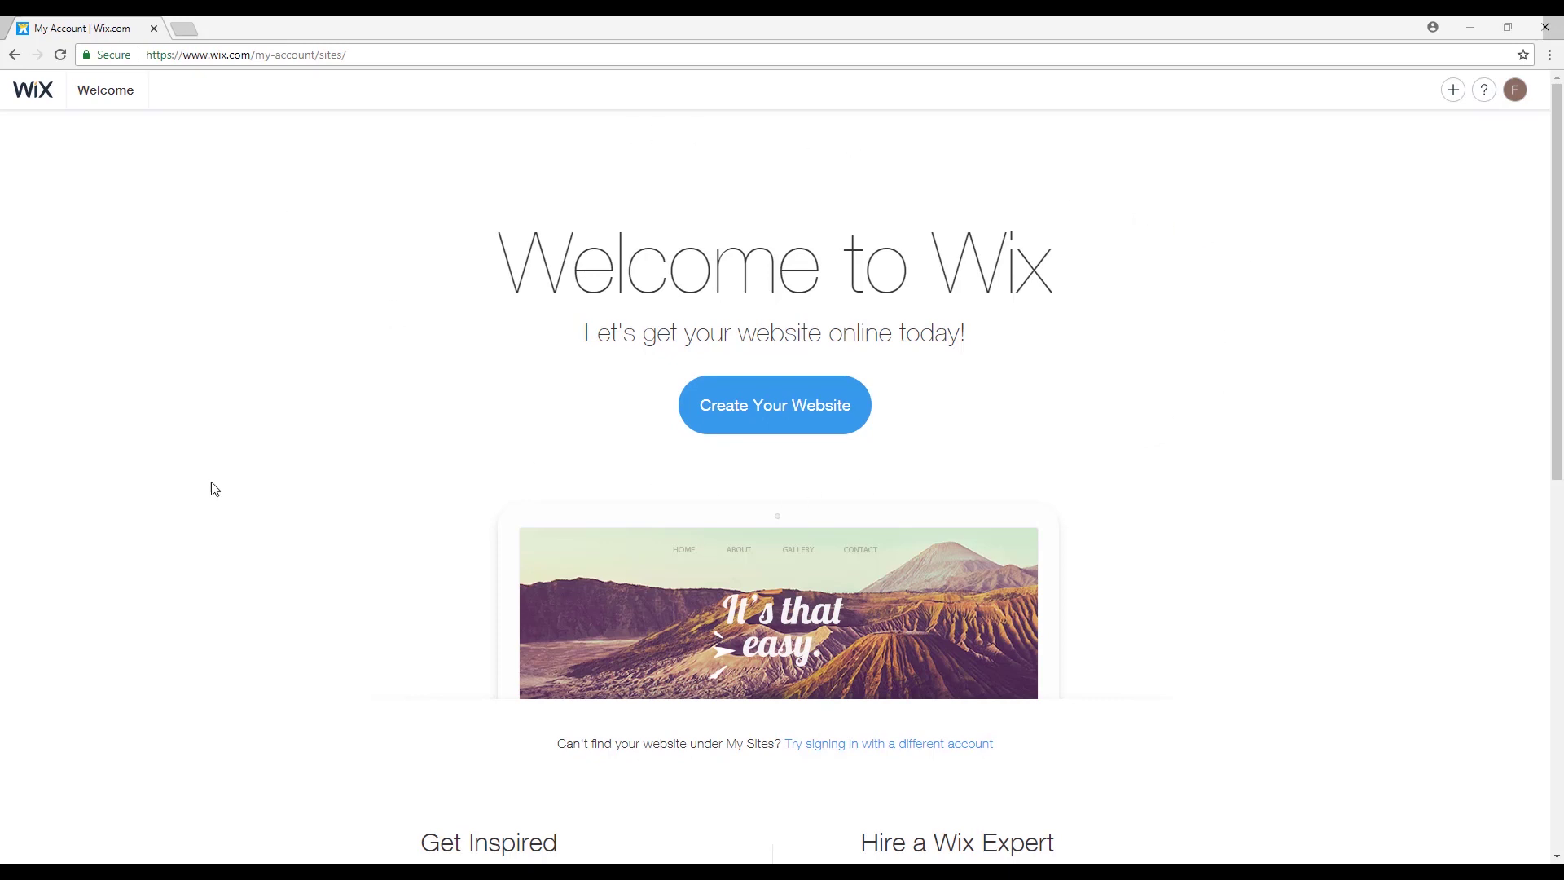
Choose Beauty & Wellness as the site type and start from a template.
left_click_drag(1559, 233, 1561, 228)
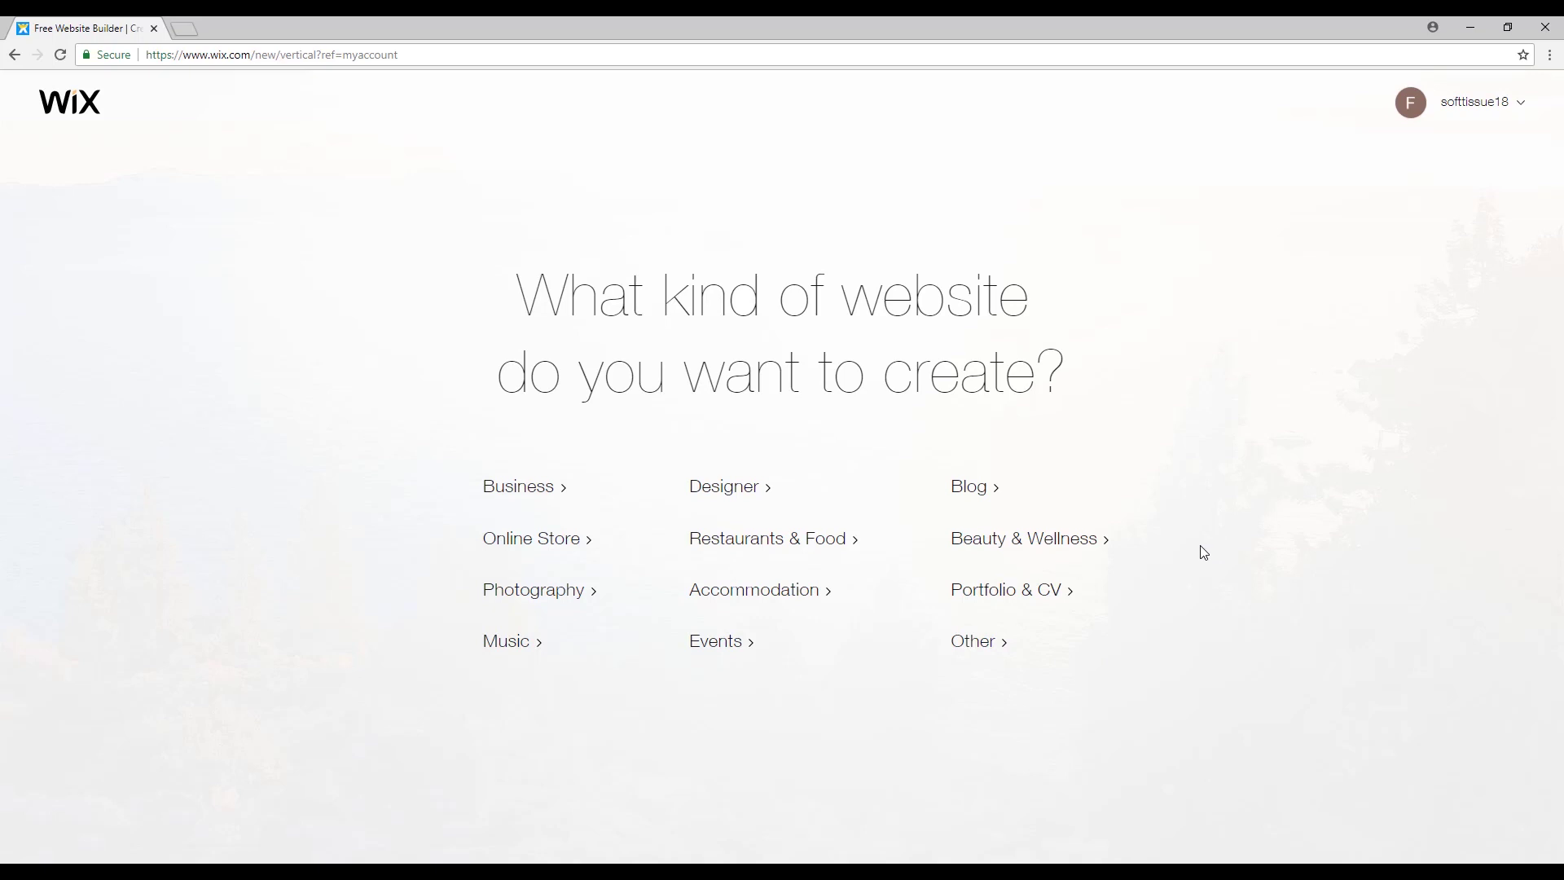
left_click(1080, 544)
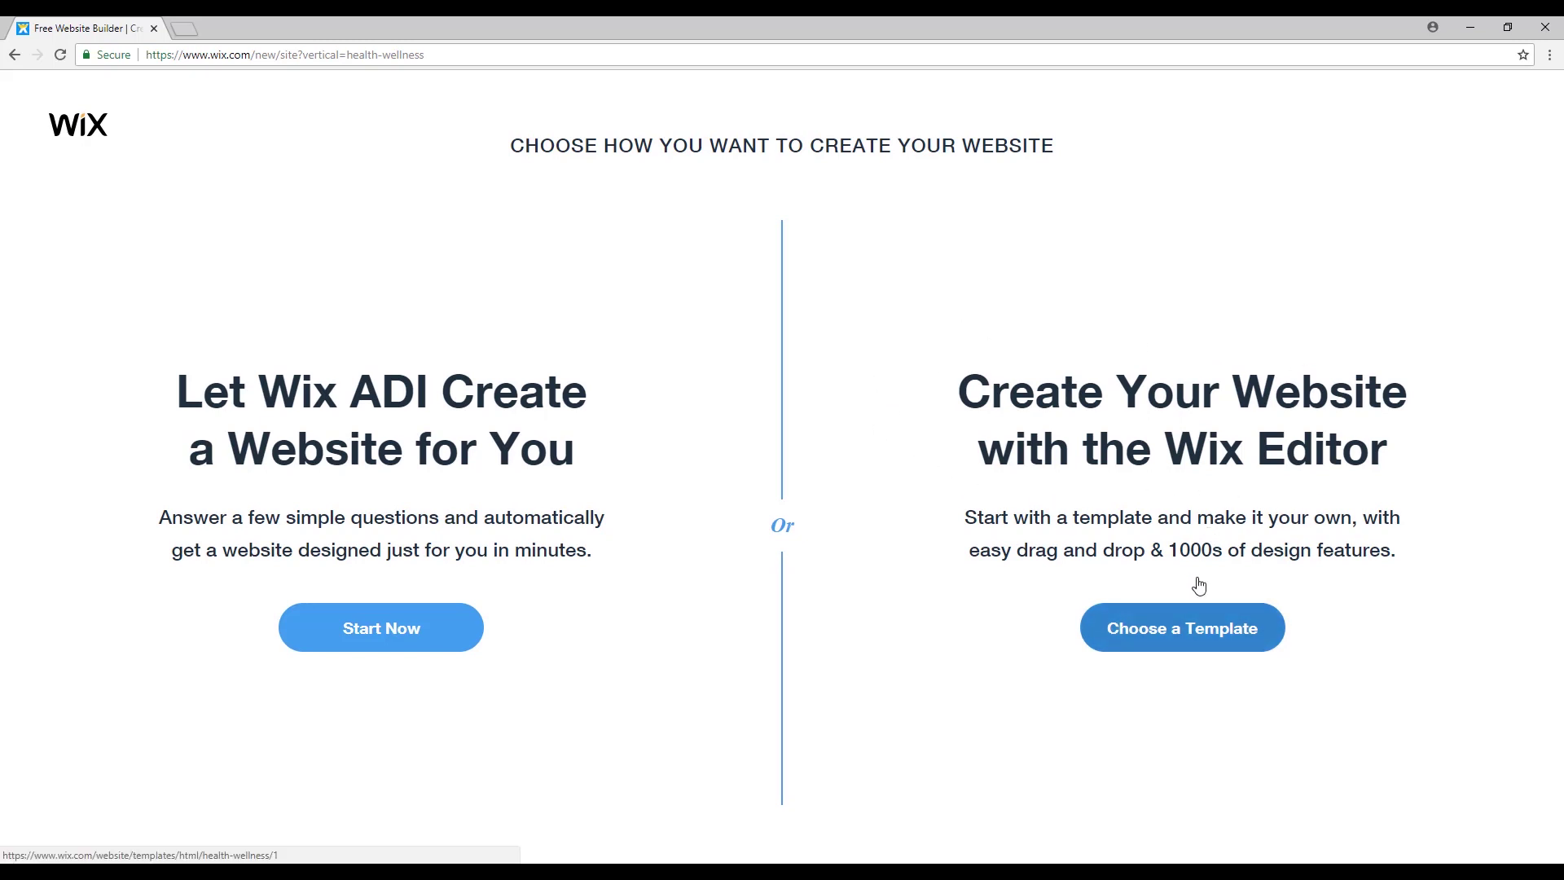
left_click(1219, 640)
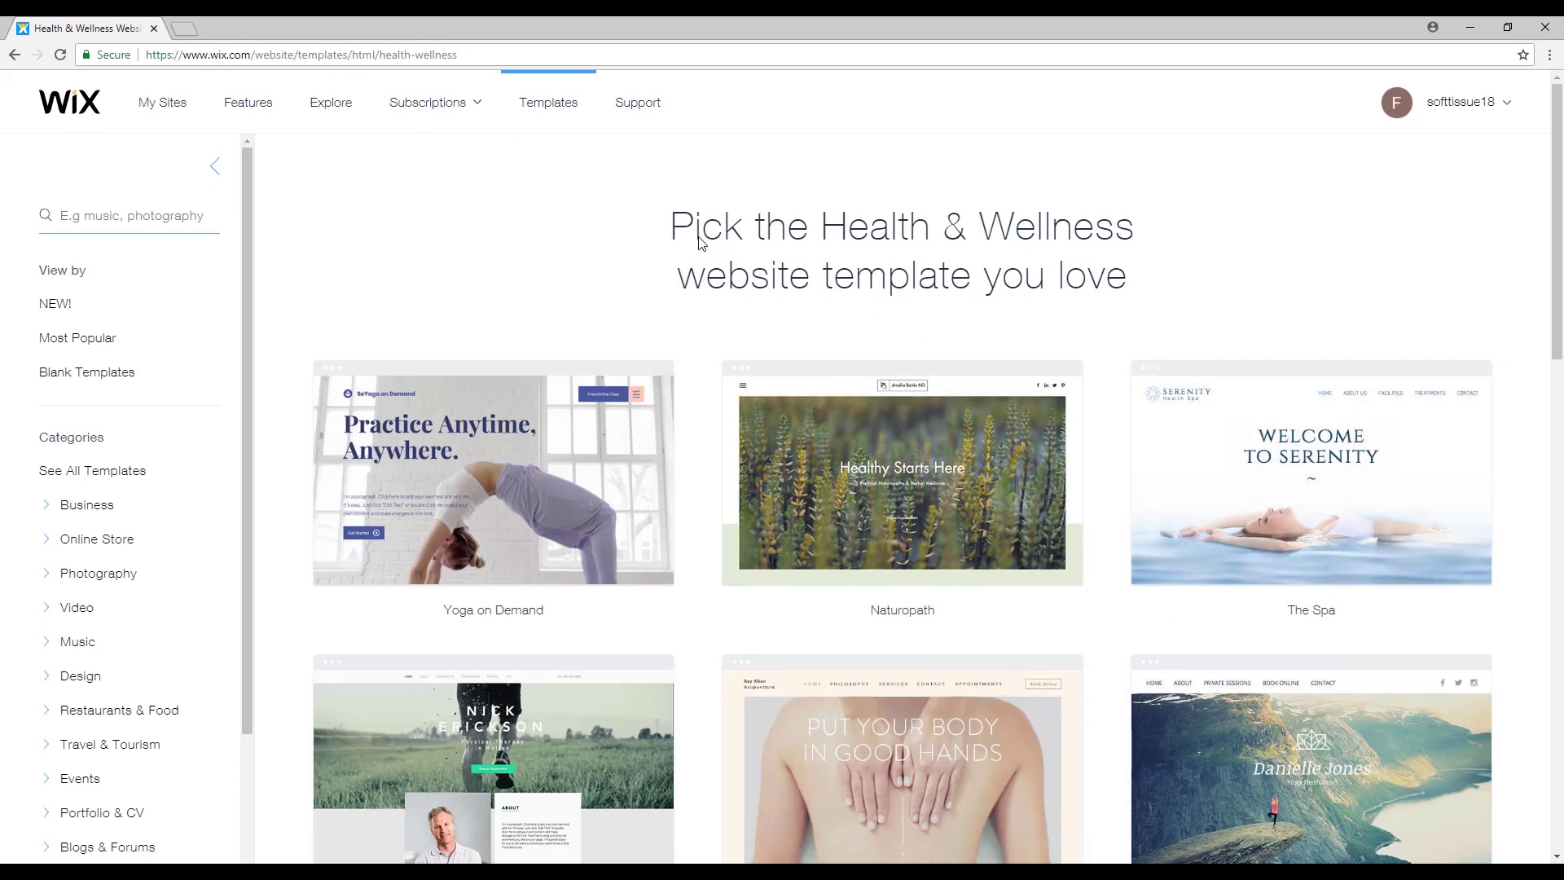
Browse the Health & Wellness templates and filter to the Wellness subcategory.
scroll(698, 242, "down", 3)
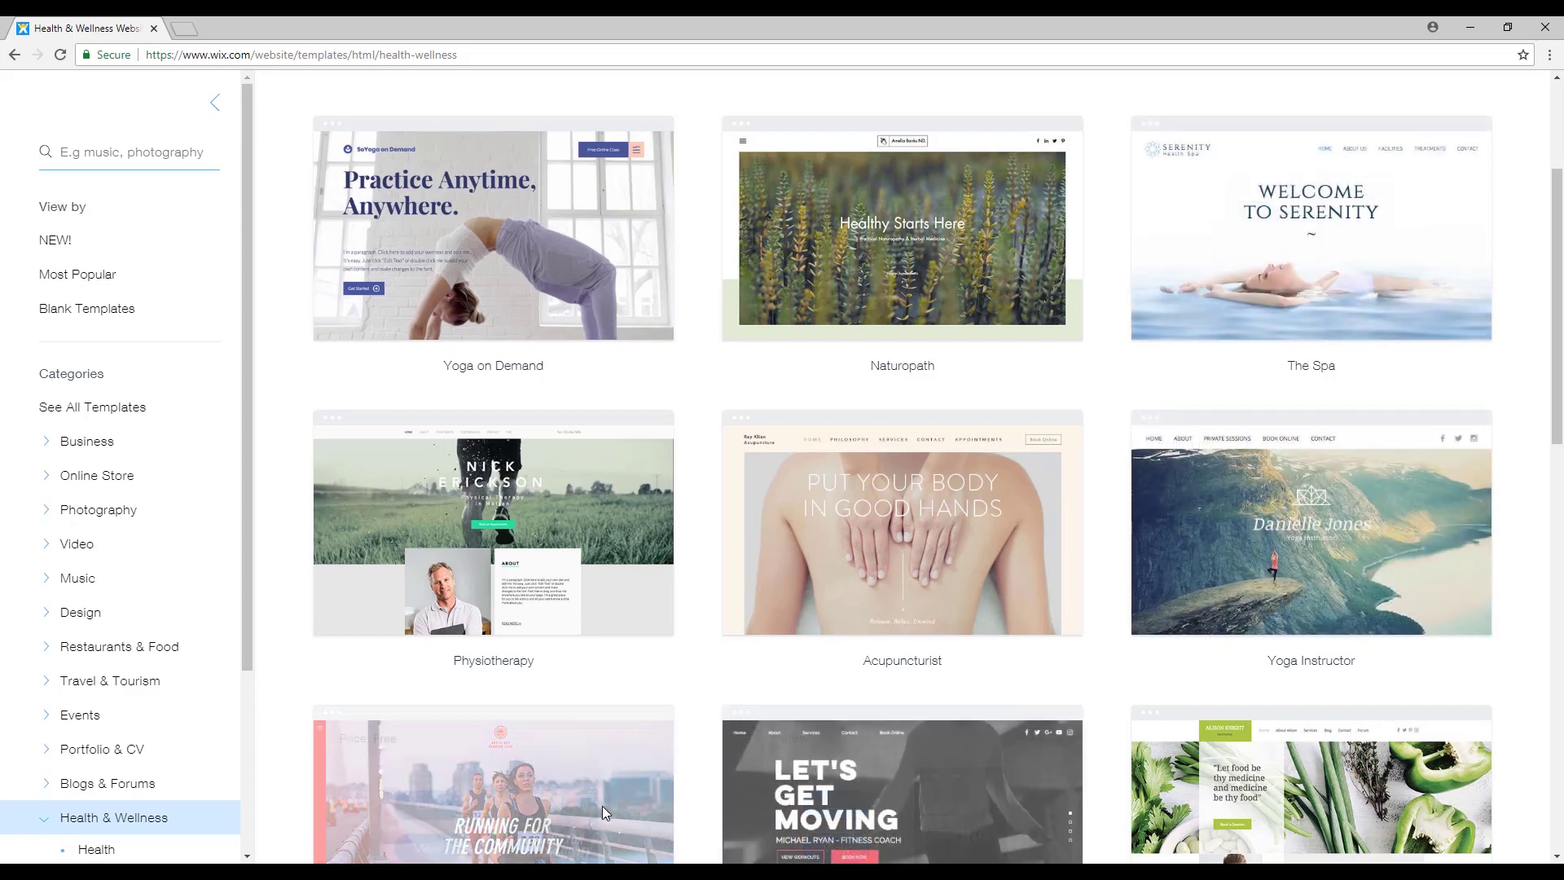
mouse_move(1171, 271)
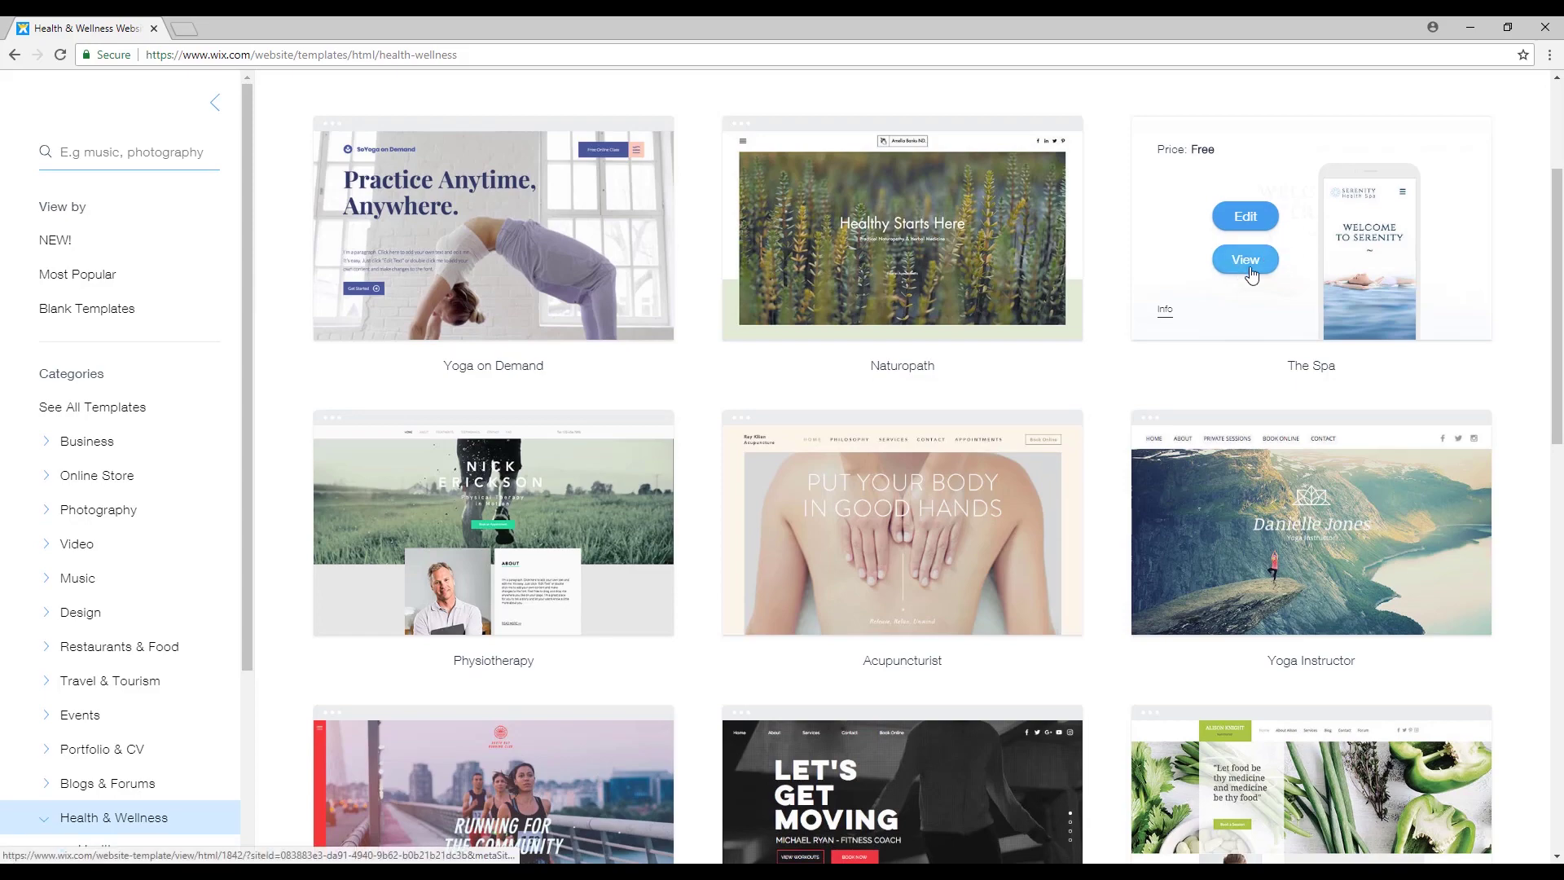
scroll(1194, 431, "down", 3)
scroll(1173, 424, "down", 5)
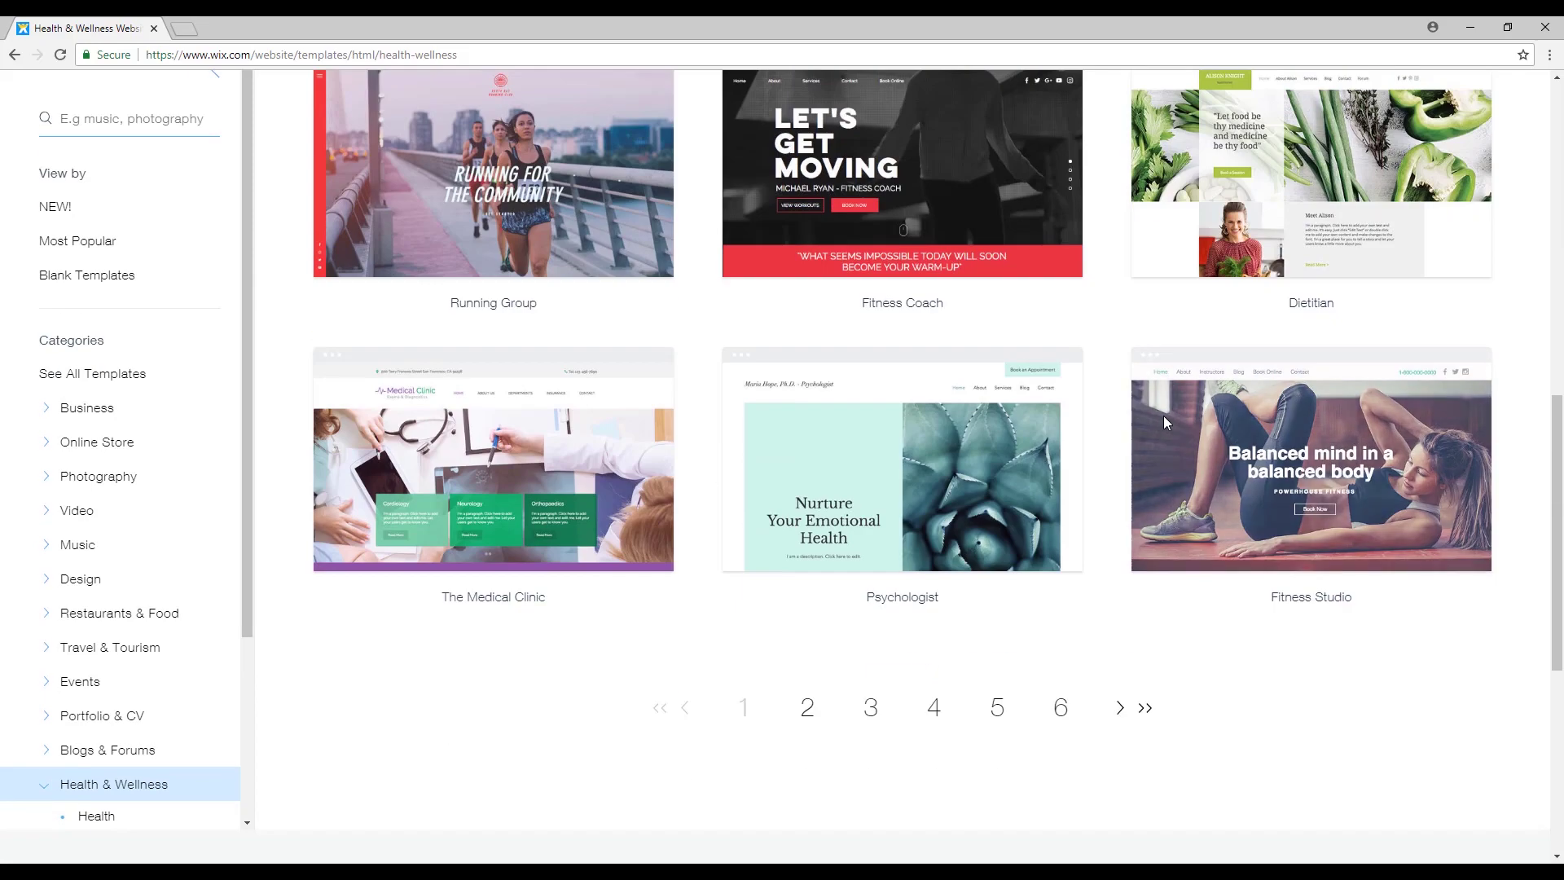
scroll(733, 382, "up", 5)
scroll(96, 714, "down", 3)
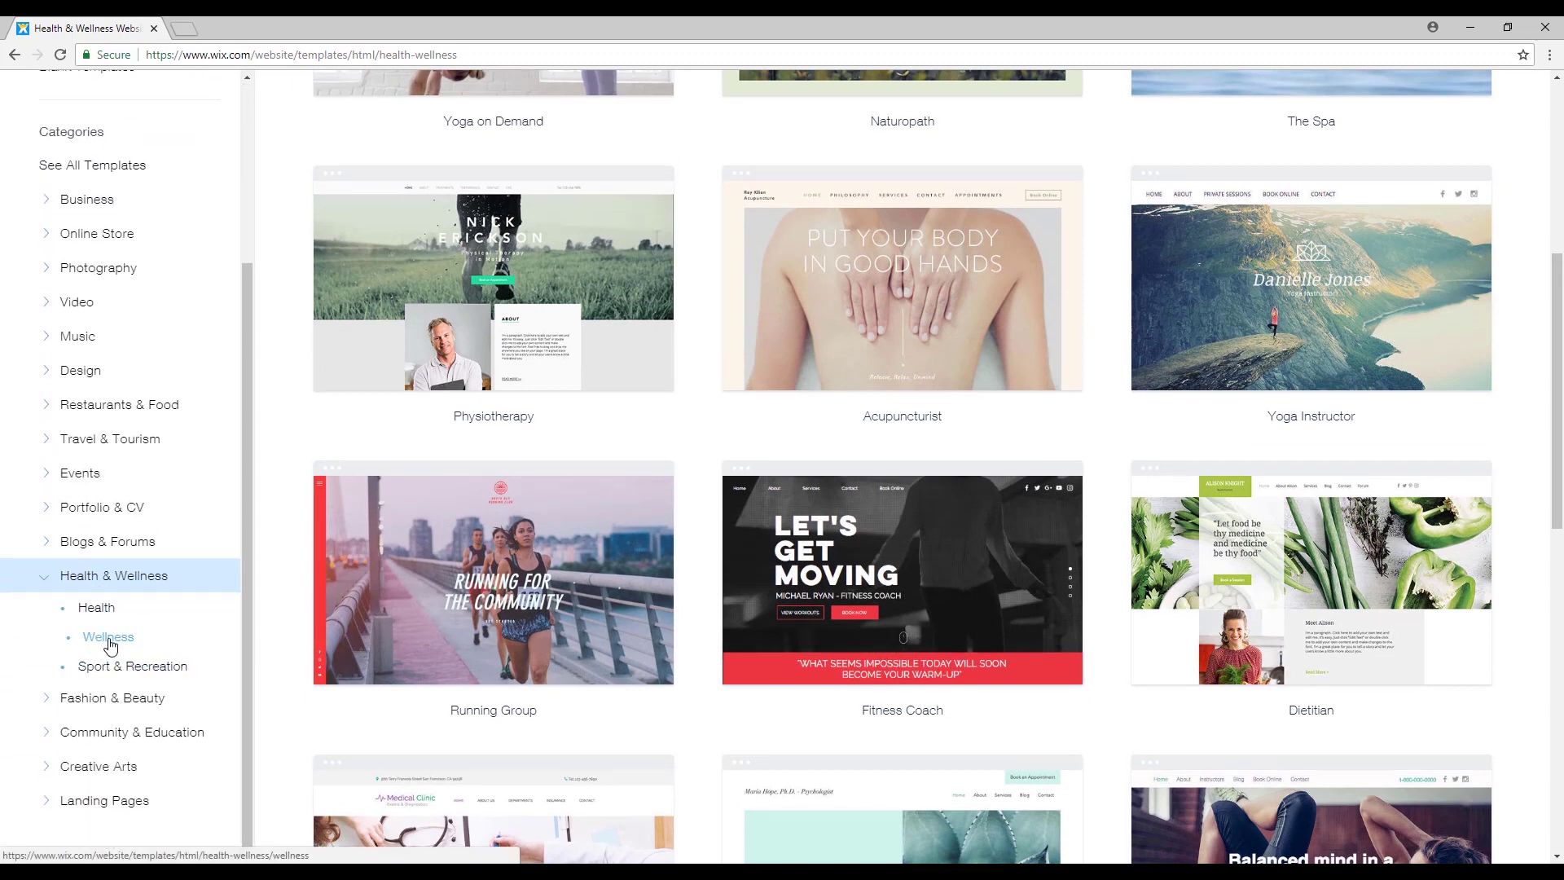
left_click(108, 637)
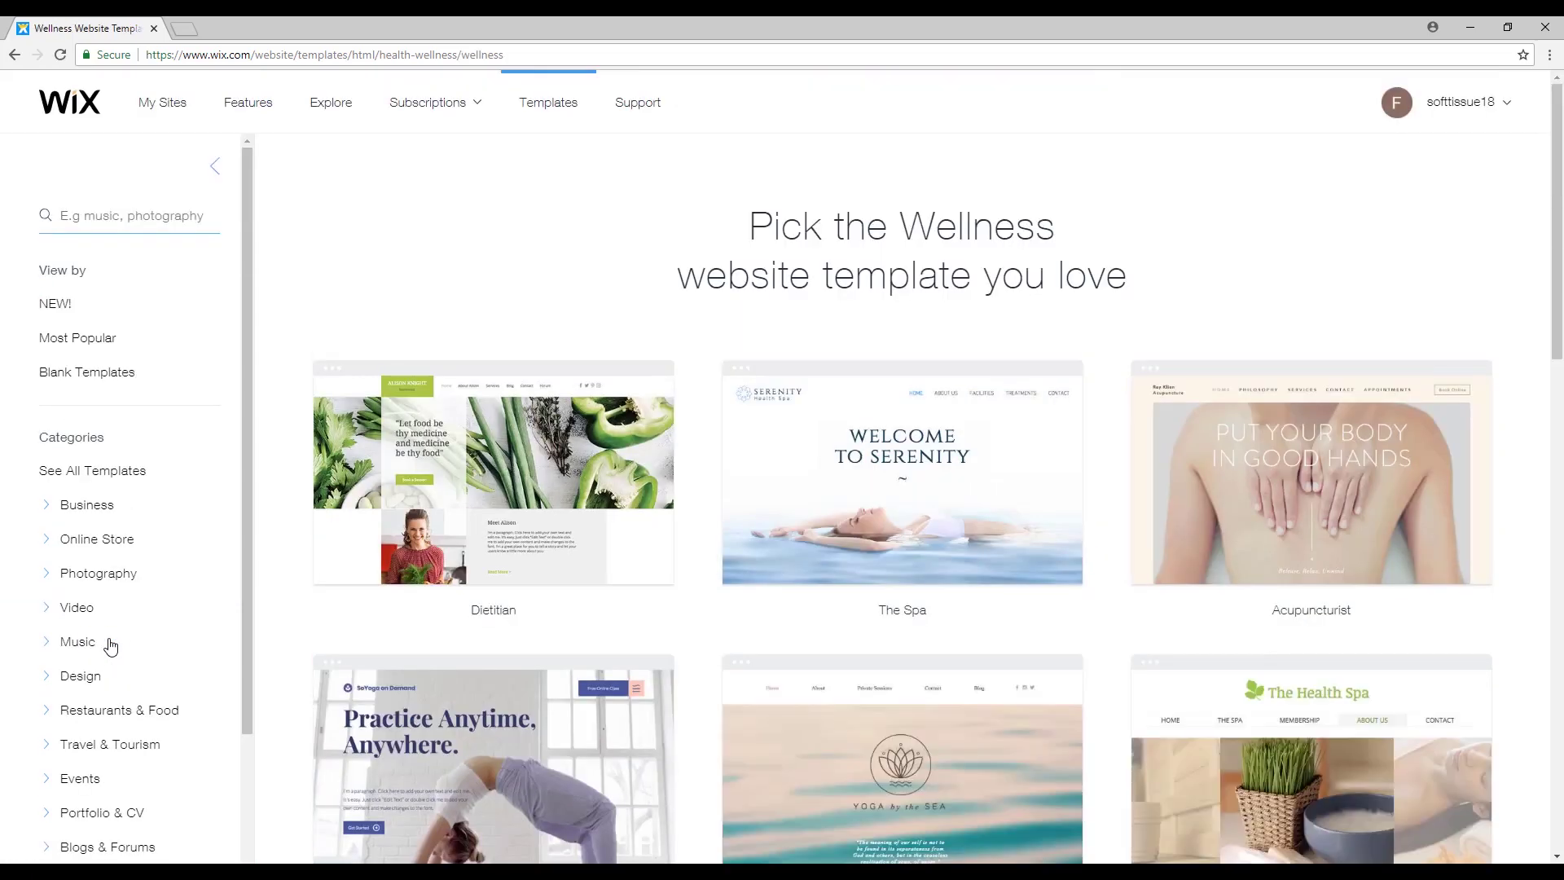
Open The Spa template for editing.
mouse_move(574, 388)
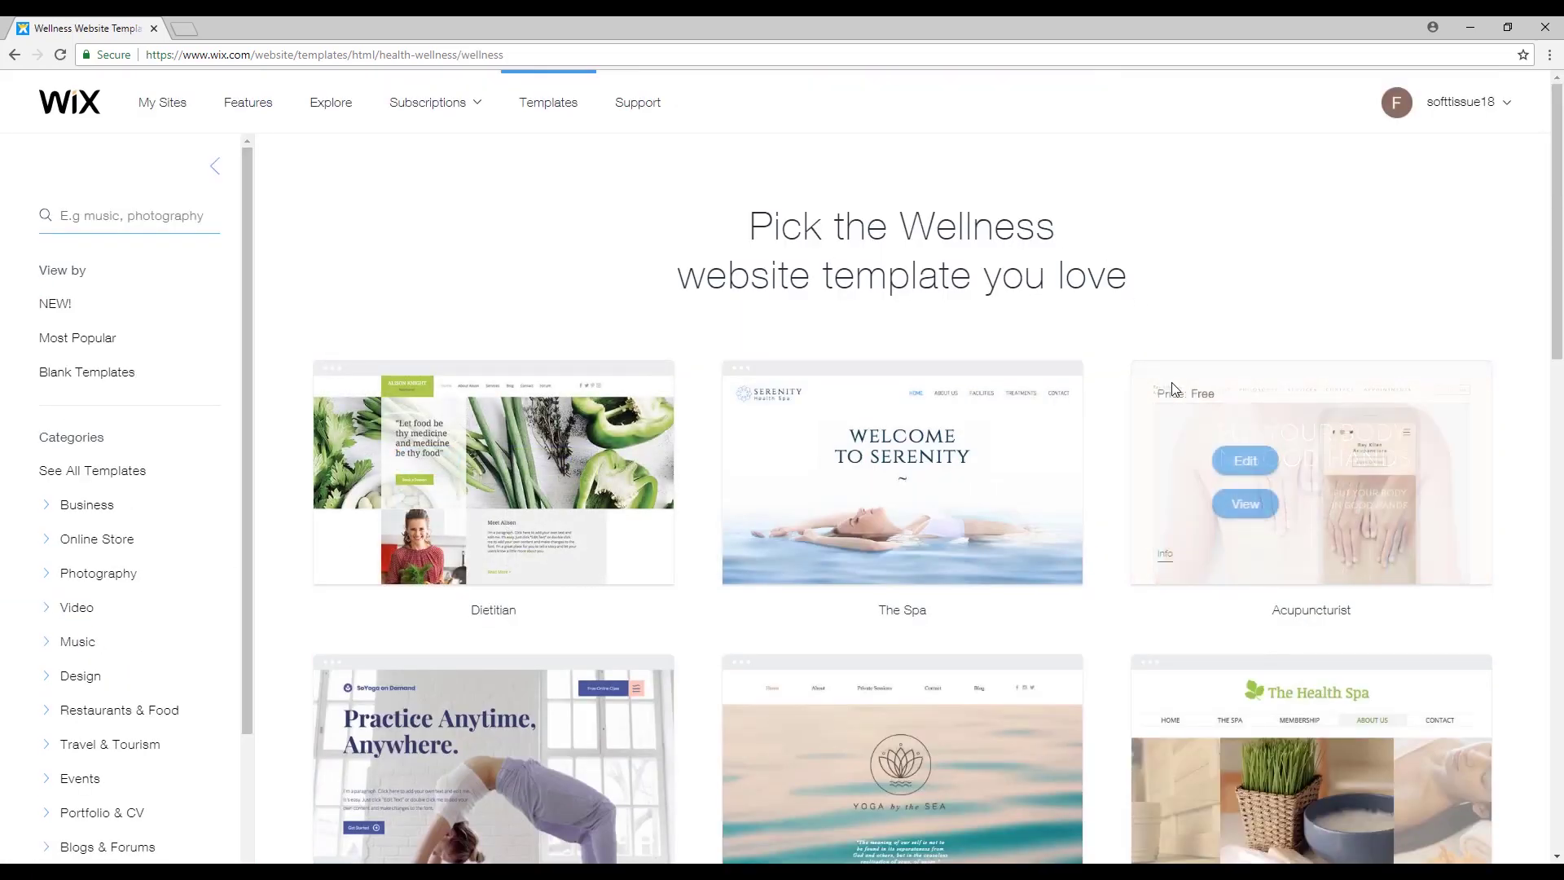
scroll(1304, 407, "down", 2)
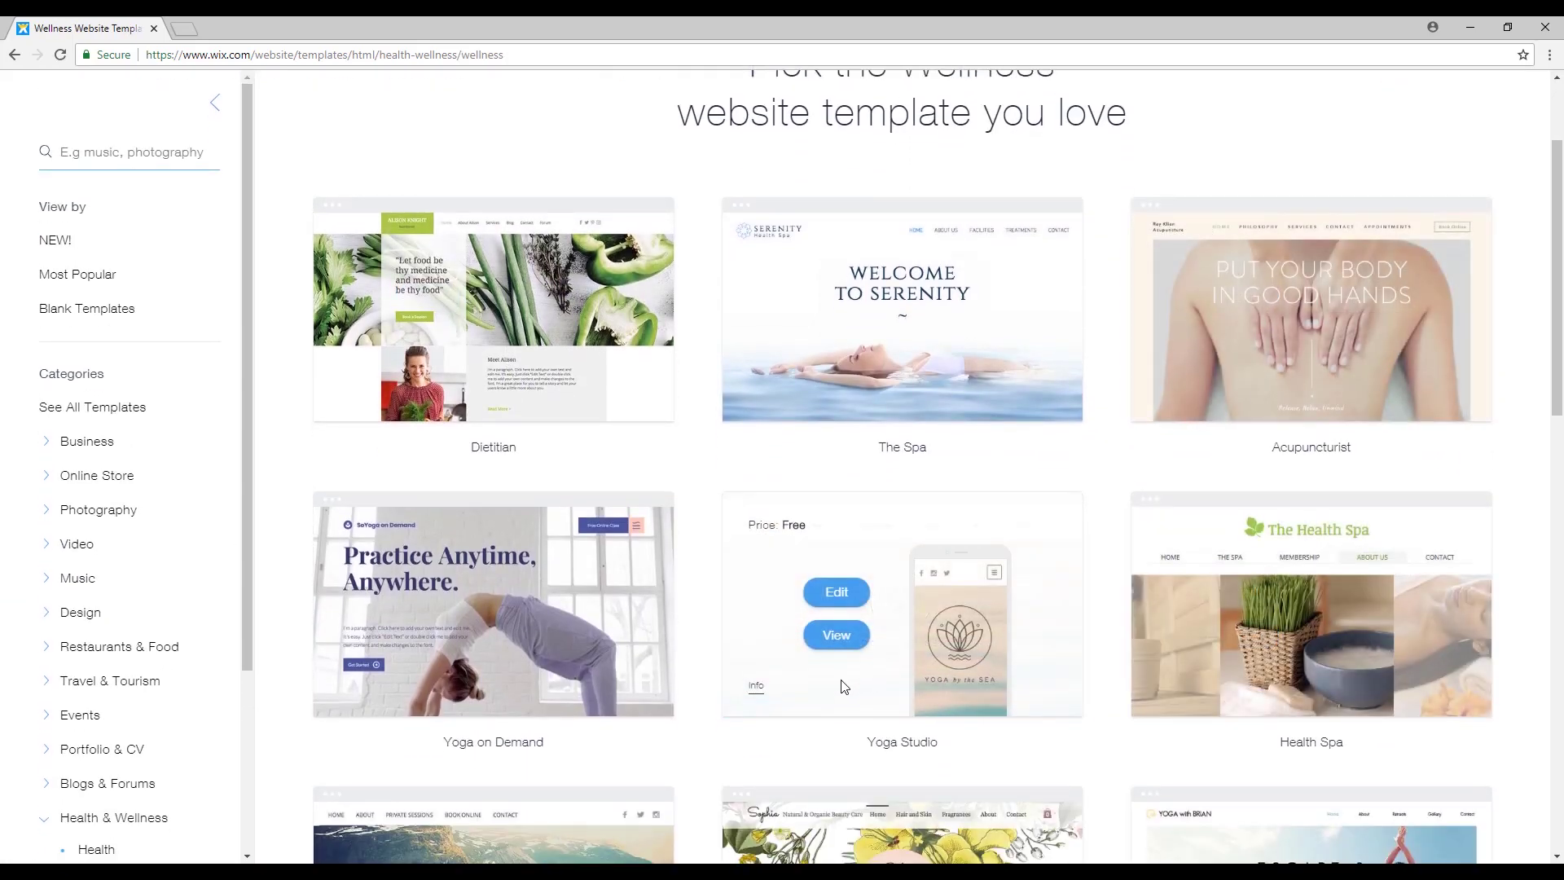
scroll(778, 614, "down", 3)
mouse_move(536, 661)
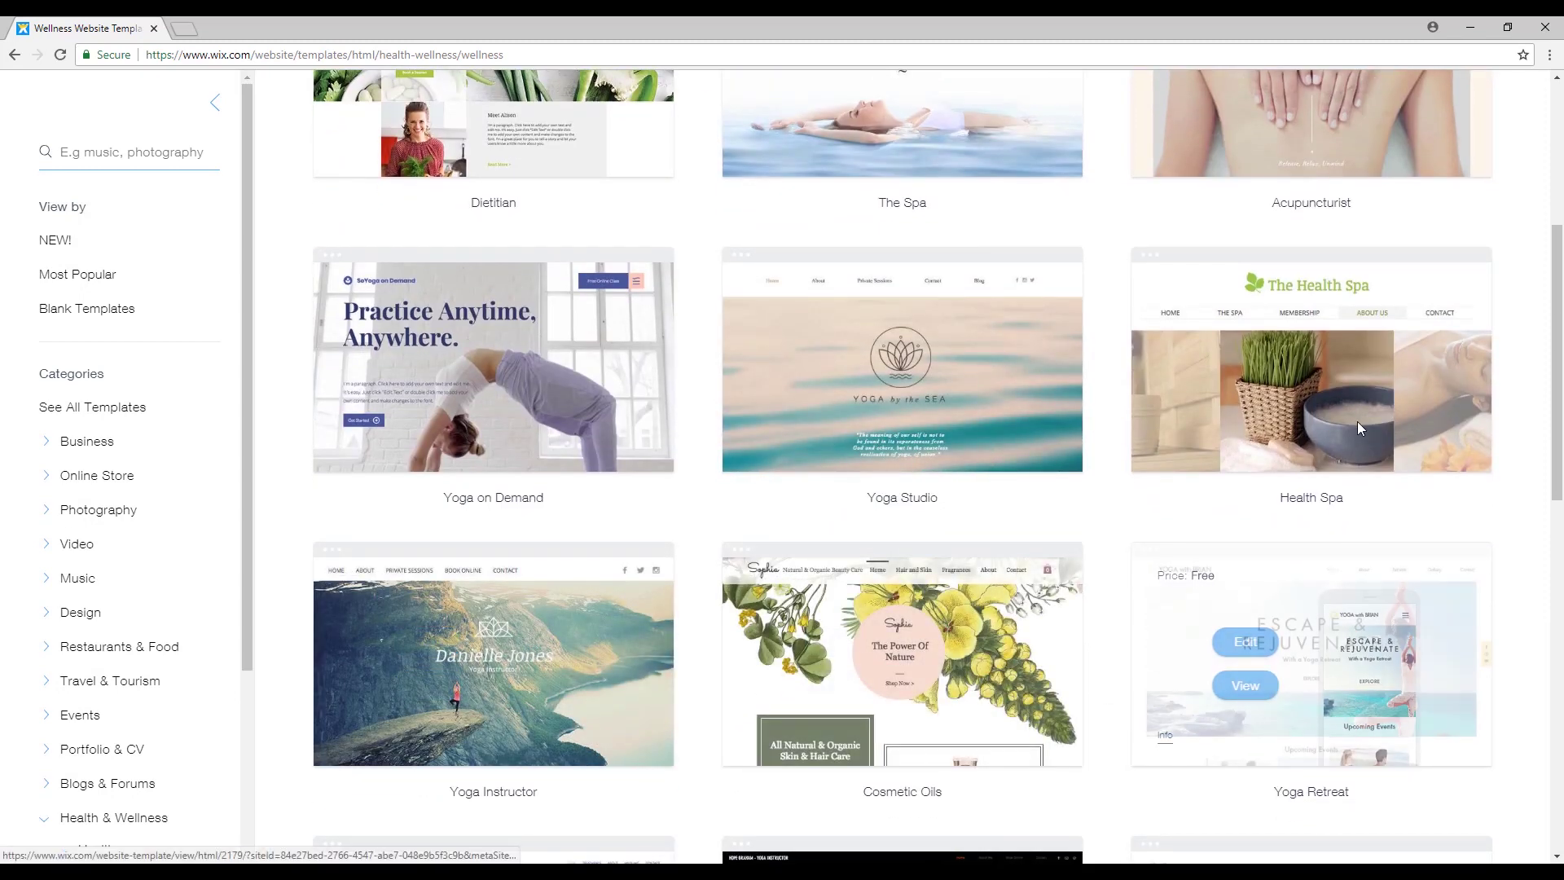
scroll(1304, 456, "up", 4)
mouse_move(923, 417)
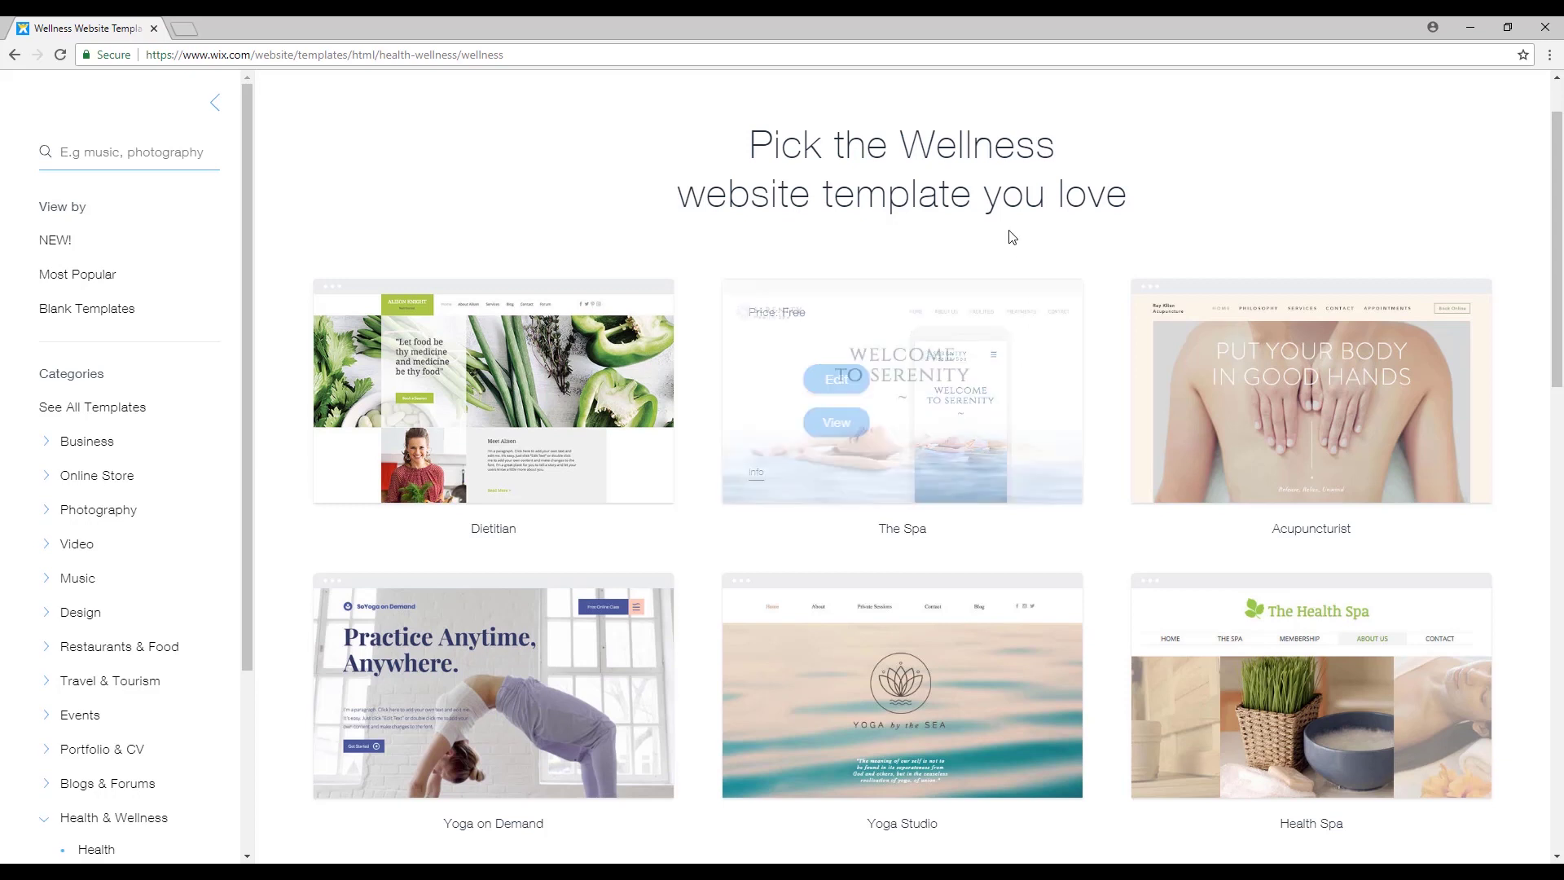
mouse_move(851, 384)
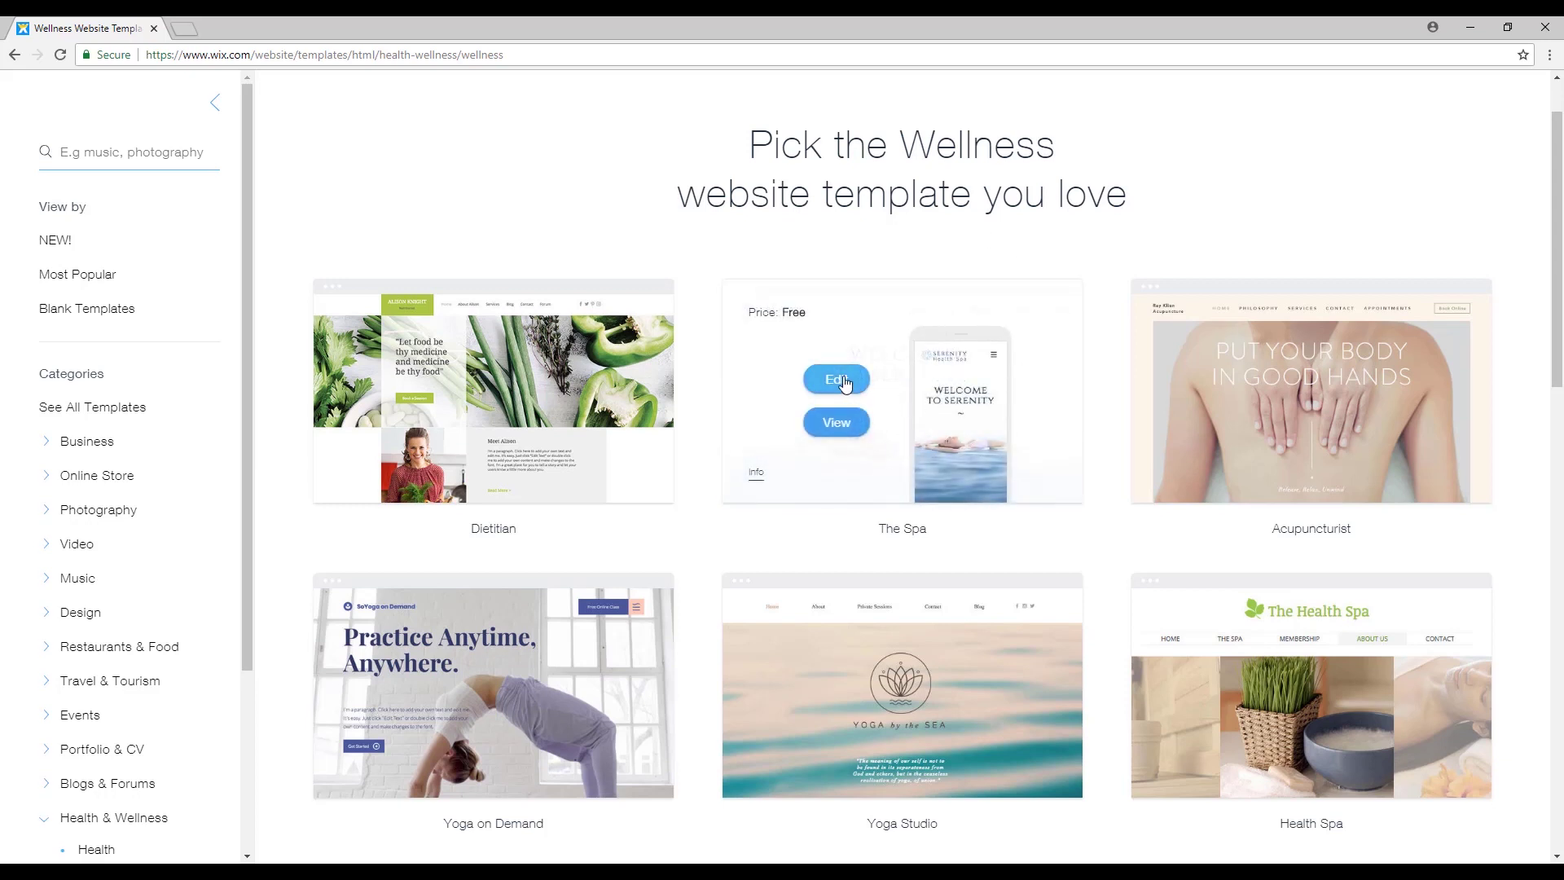
left_click(836, 379)
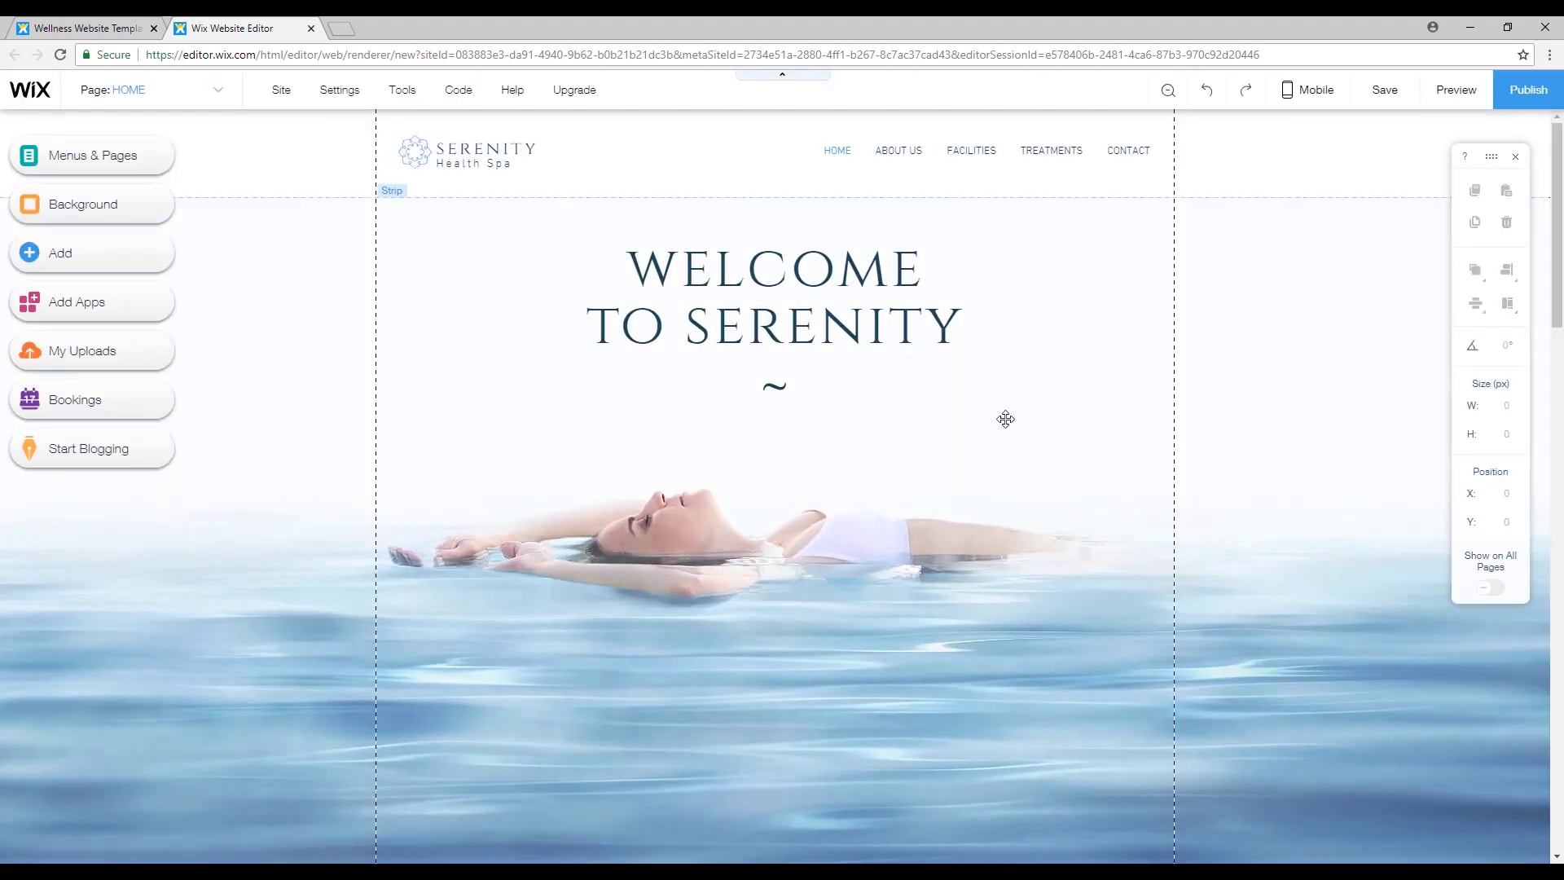
Scroll through the Serenity Health Spa home page to review the template.
scroll(1210, 308, "down", 15)
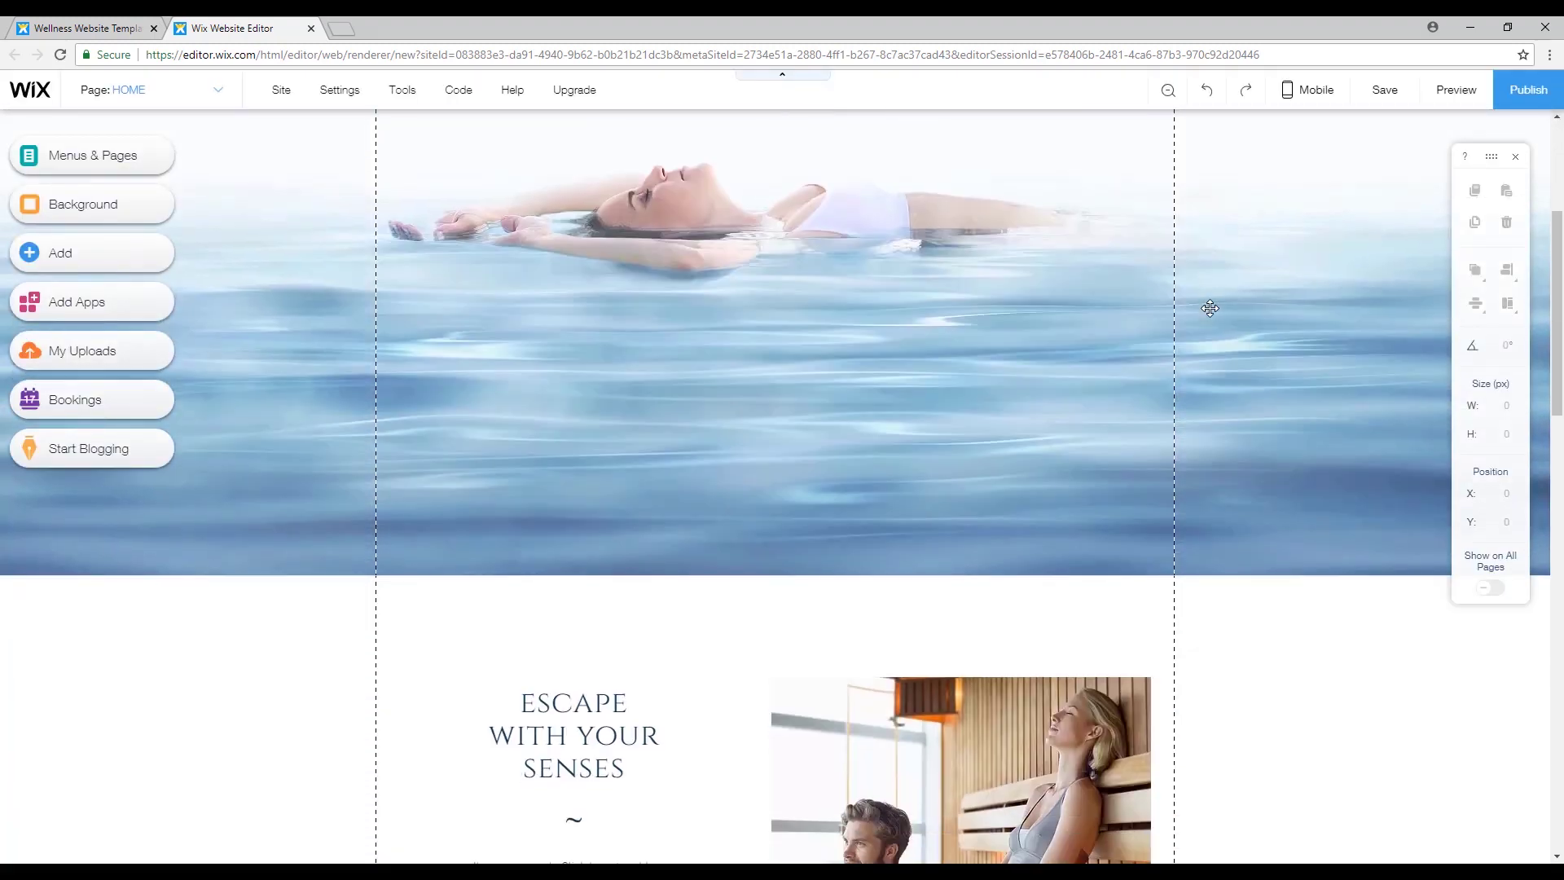
scroll(1212, 315, "up", 15)
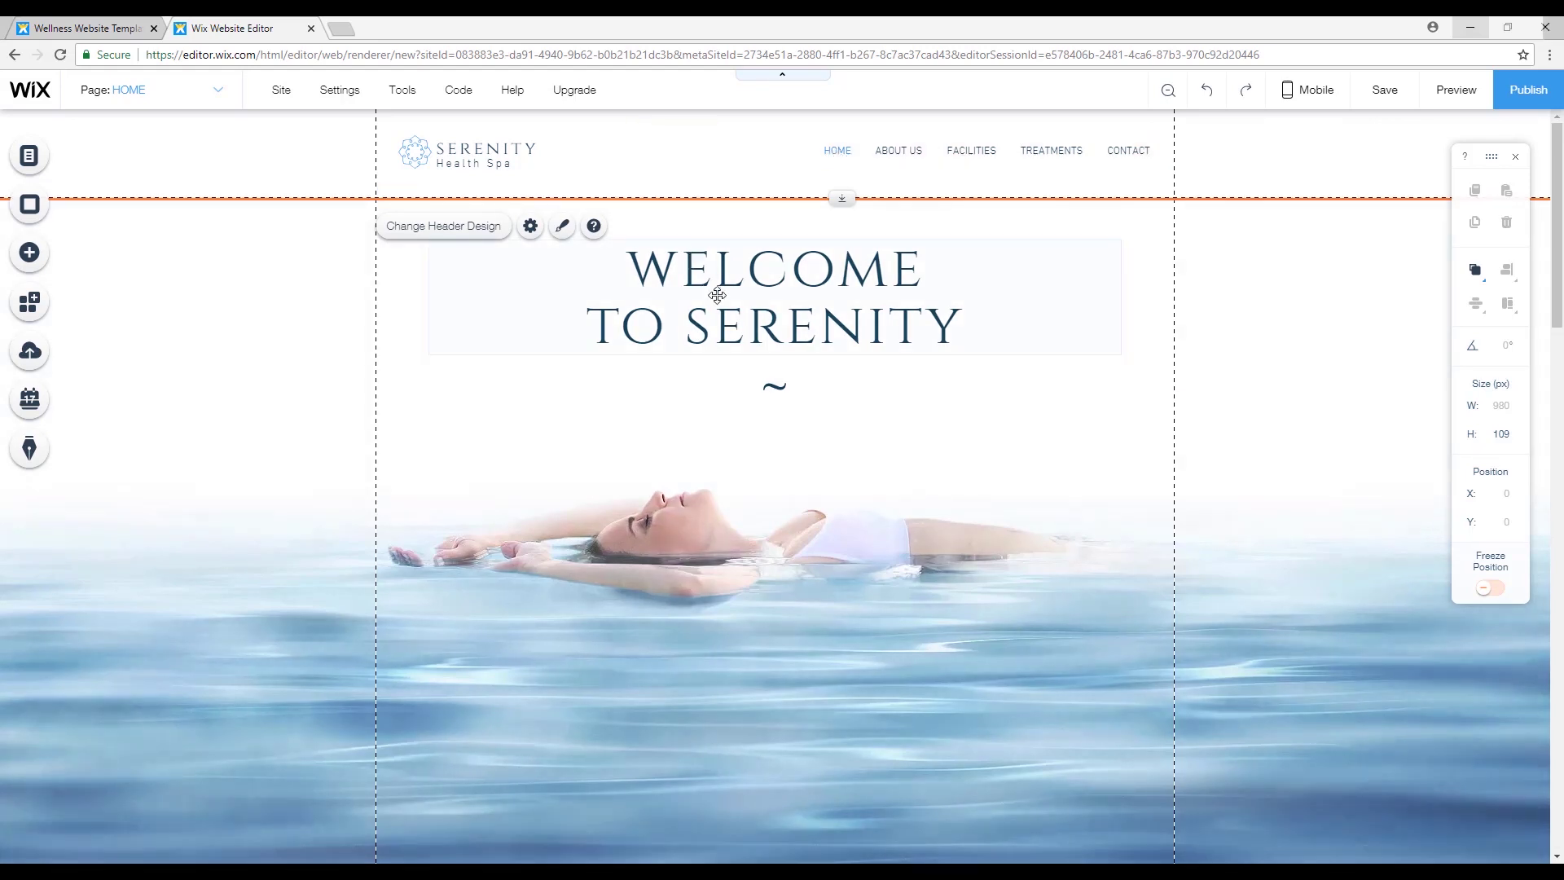
scroll(1005, 527, "down", 8)
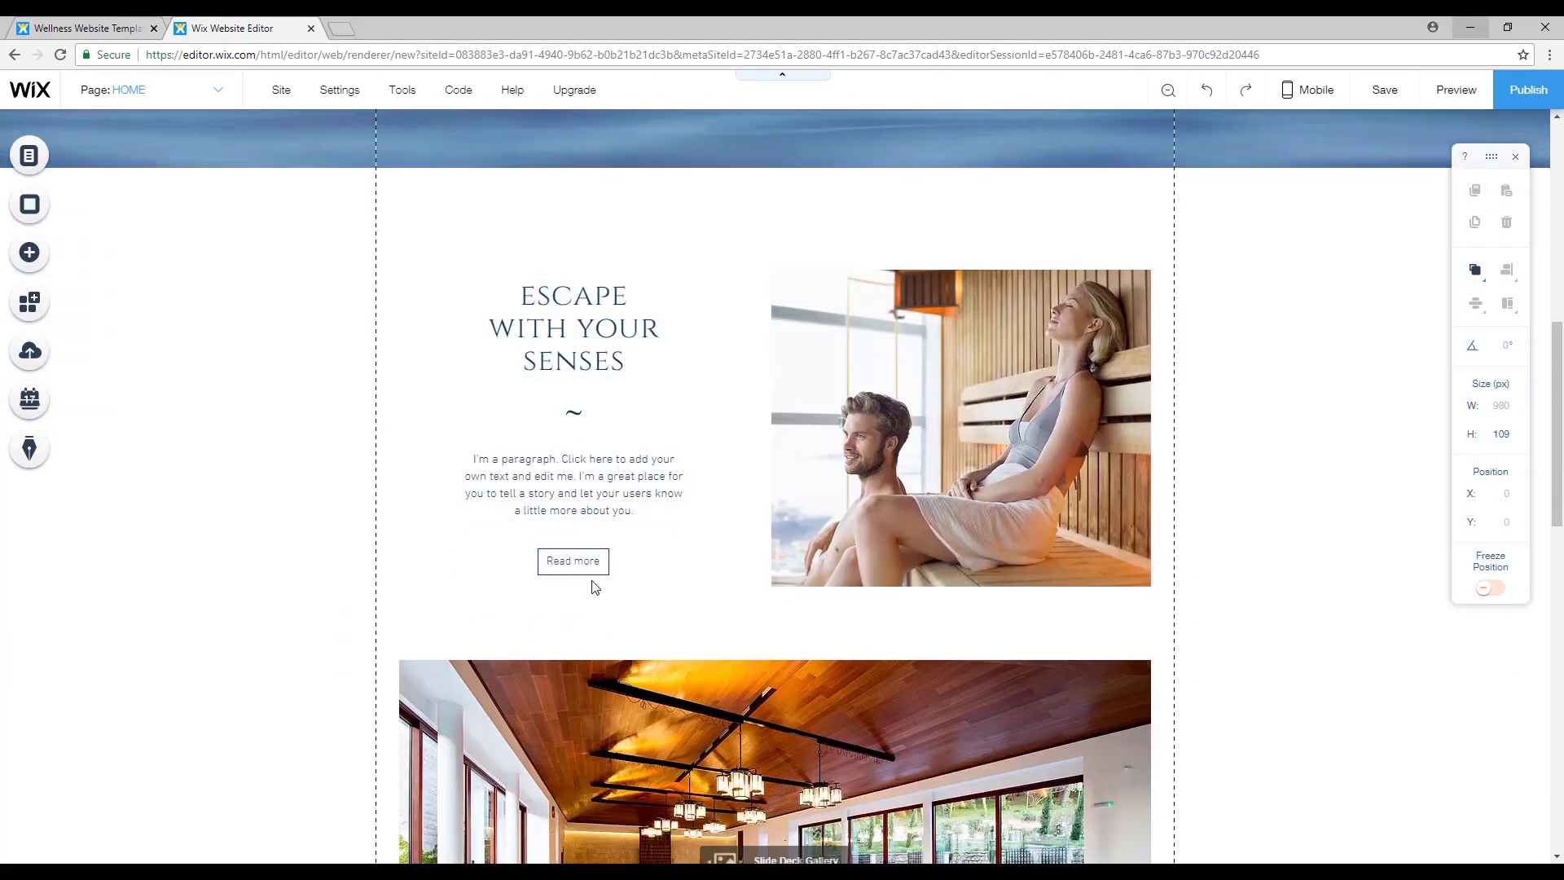
scroll(634, 564, "up", 5)
scroll(634, 565, "up", 4)
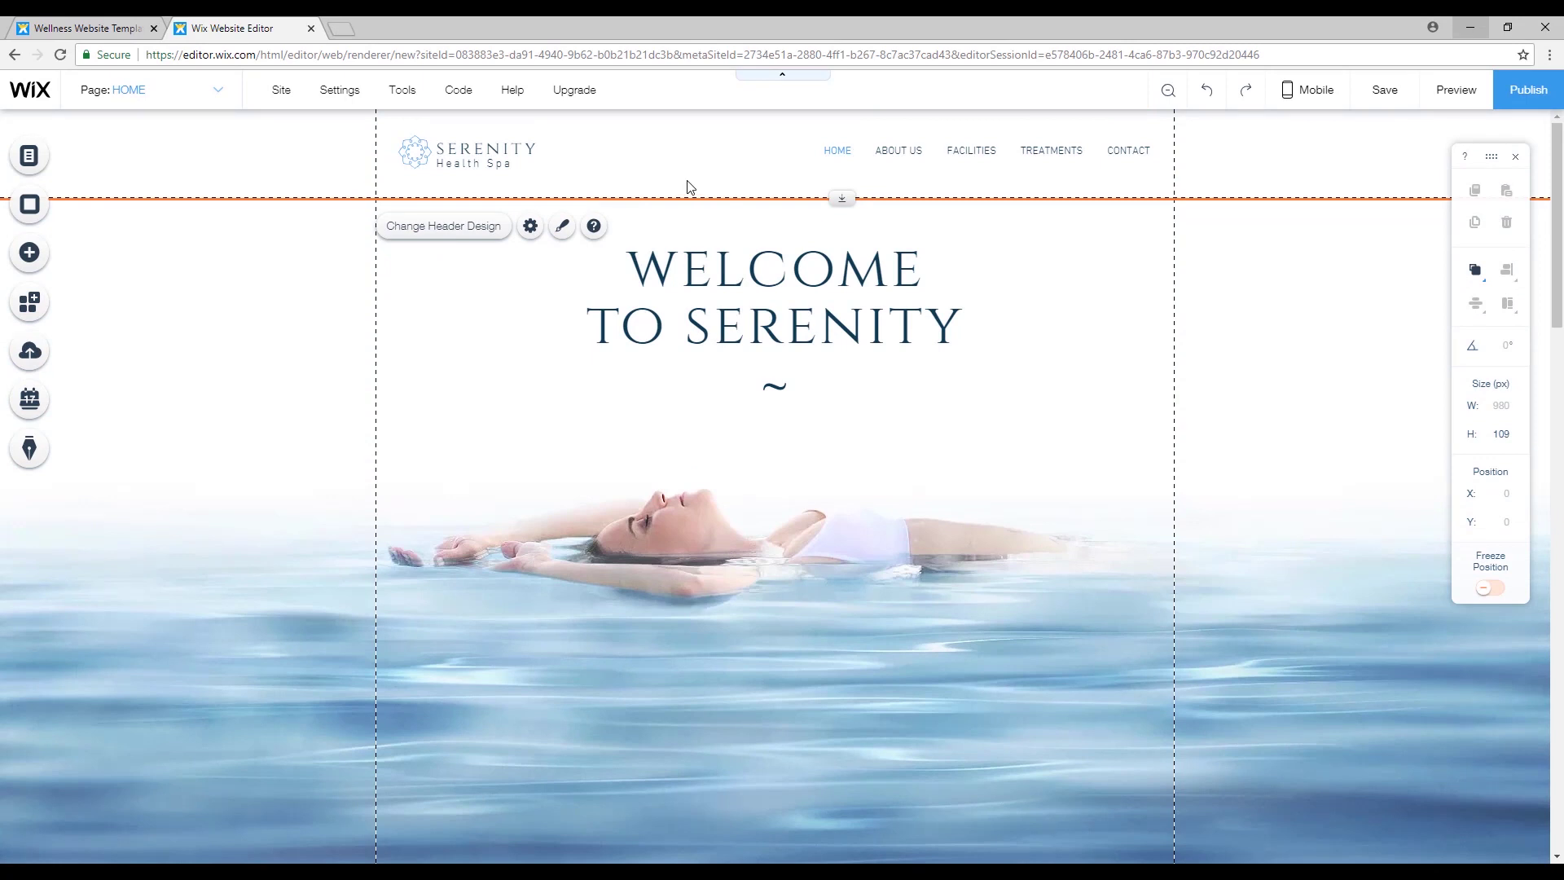
Delete the Serenity logo from the header and bring up the Add an Image options.
left_click(425, 152)
key("Delete")
key("Delete")
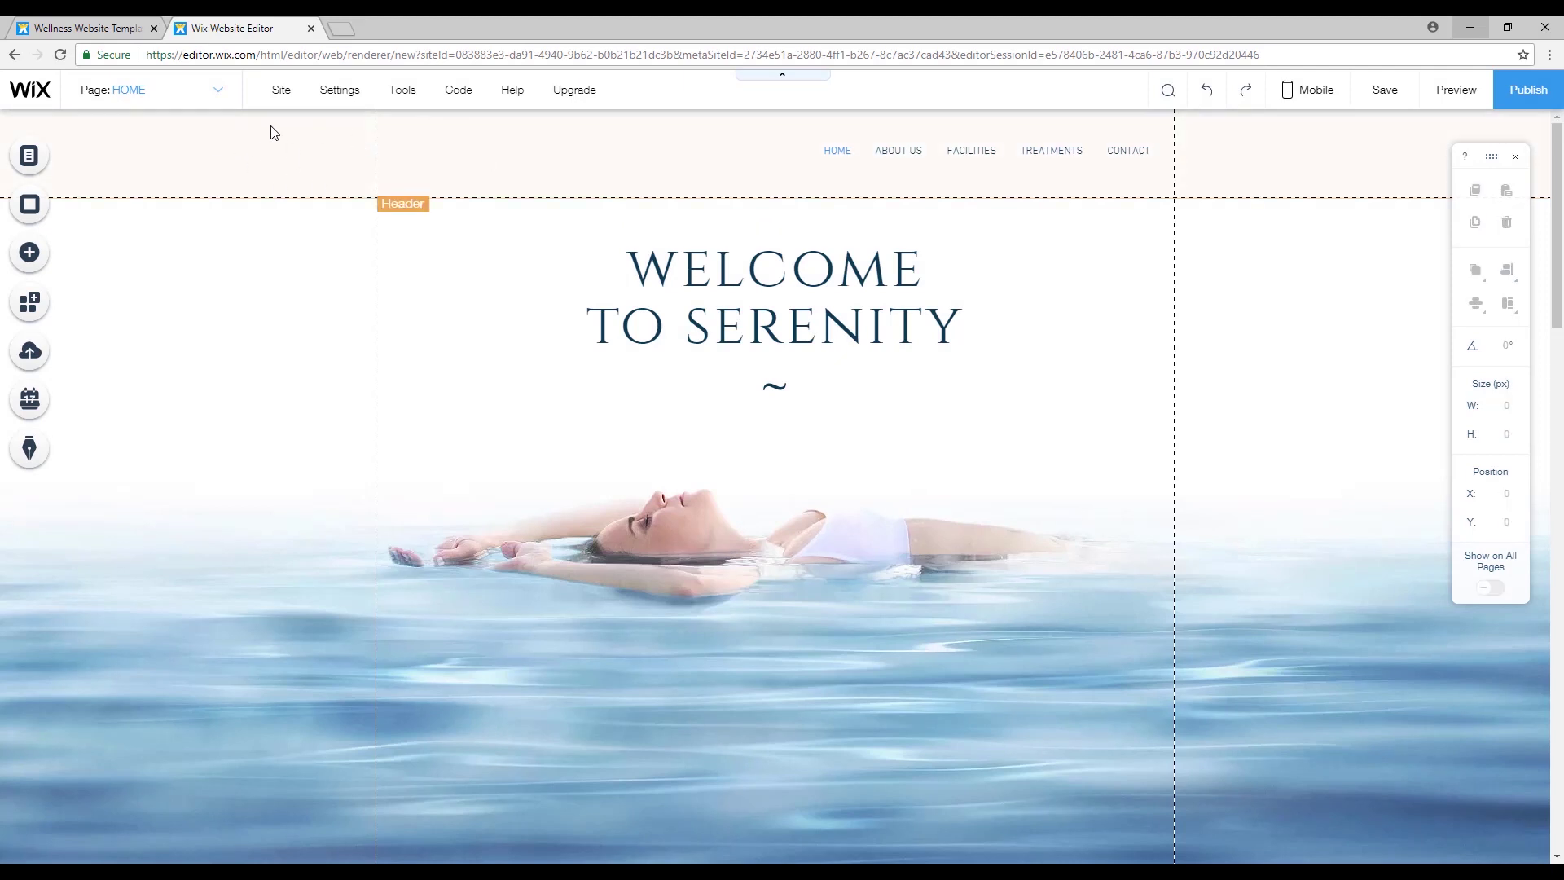
left_click(308, 154)
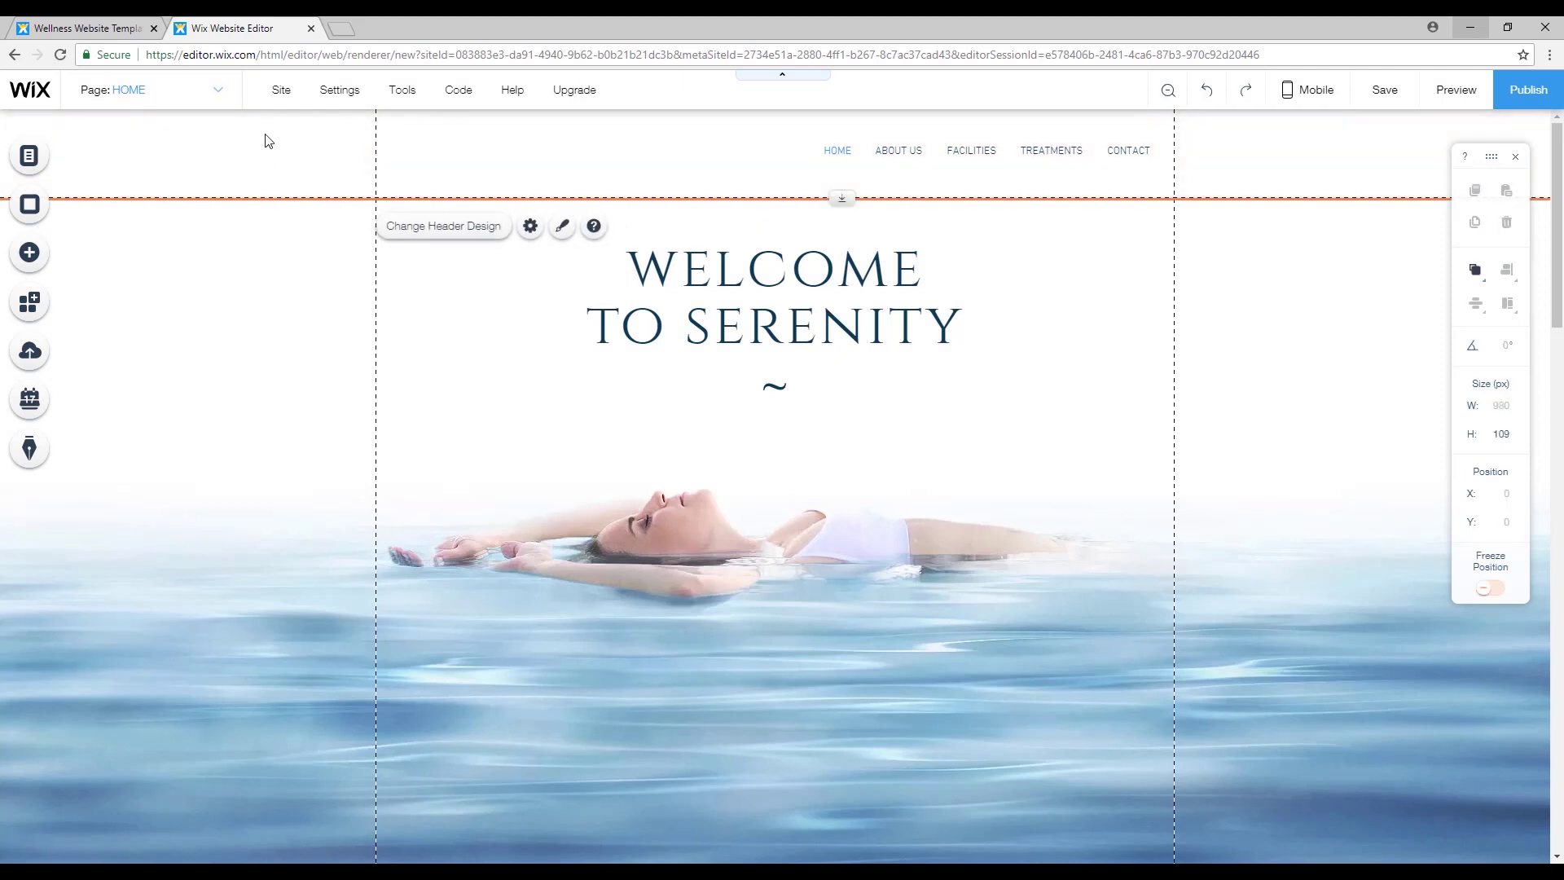
left_click(66, 264)
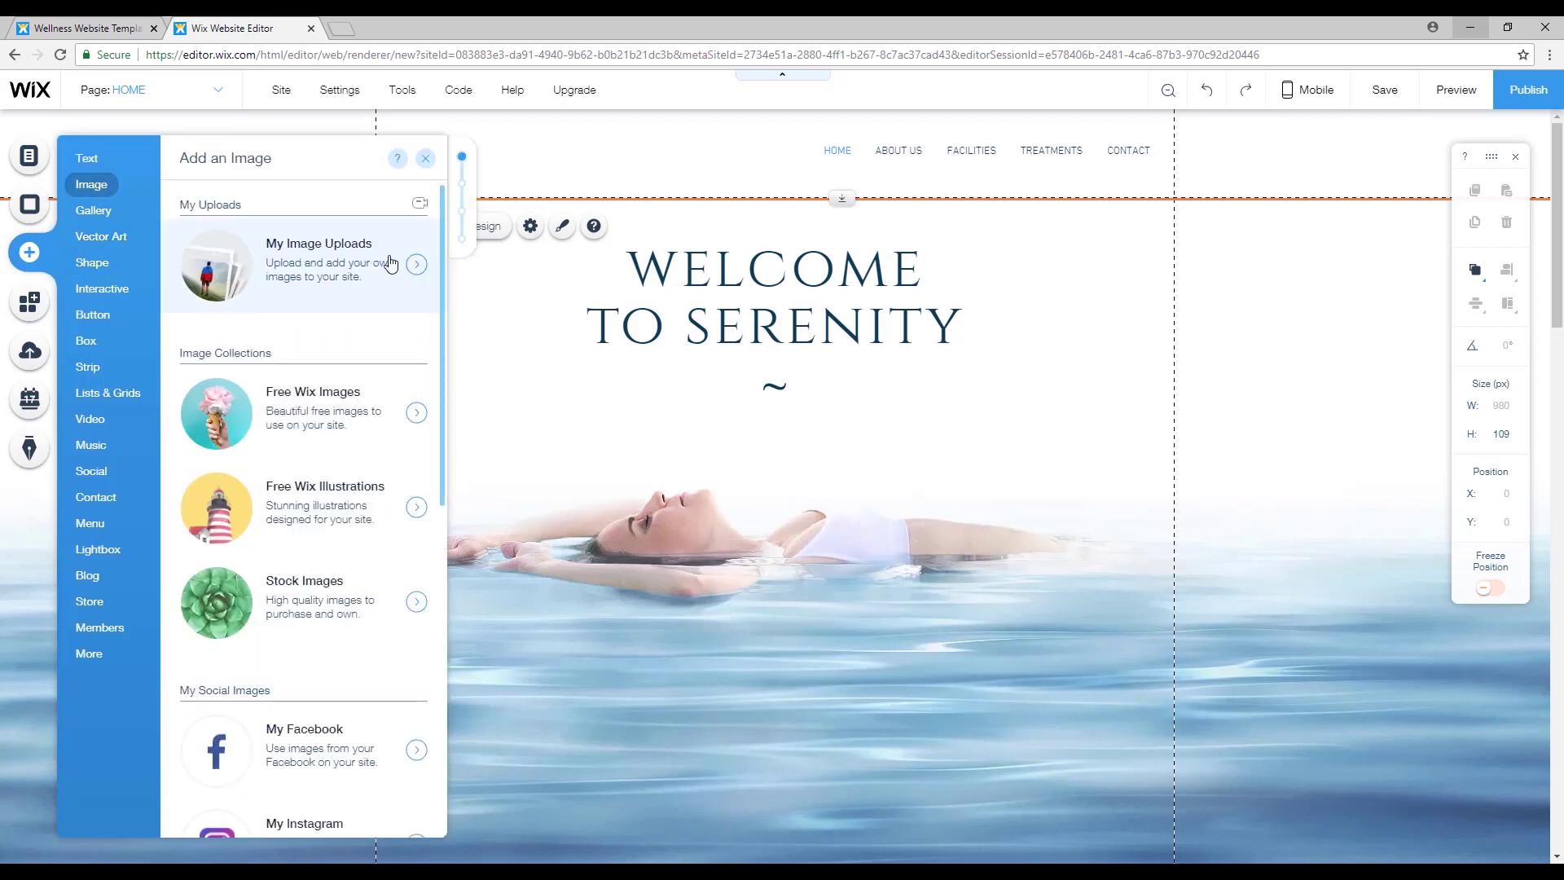
Upload the Soft Tissue-logo image from the computer and place it on the home page hero.
left_click(417, 264)
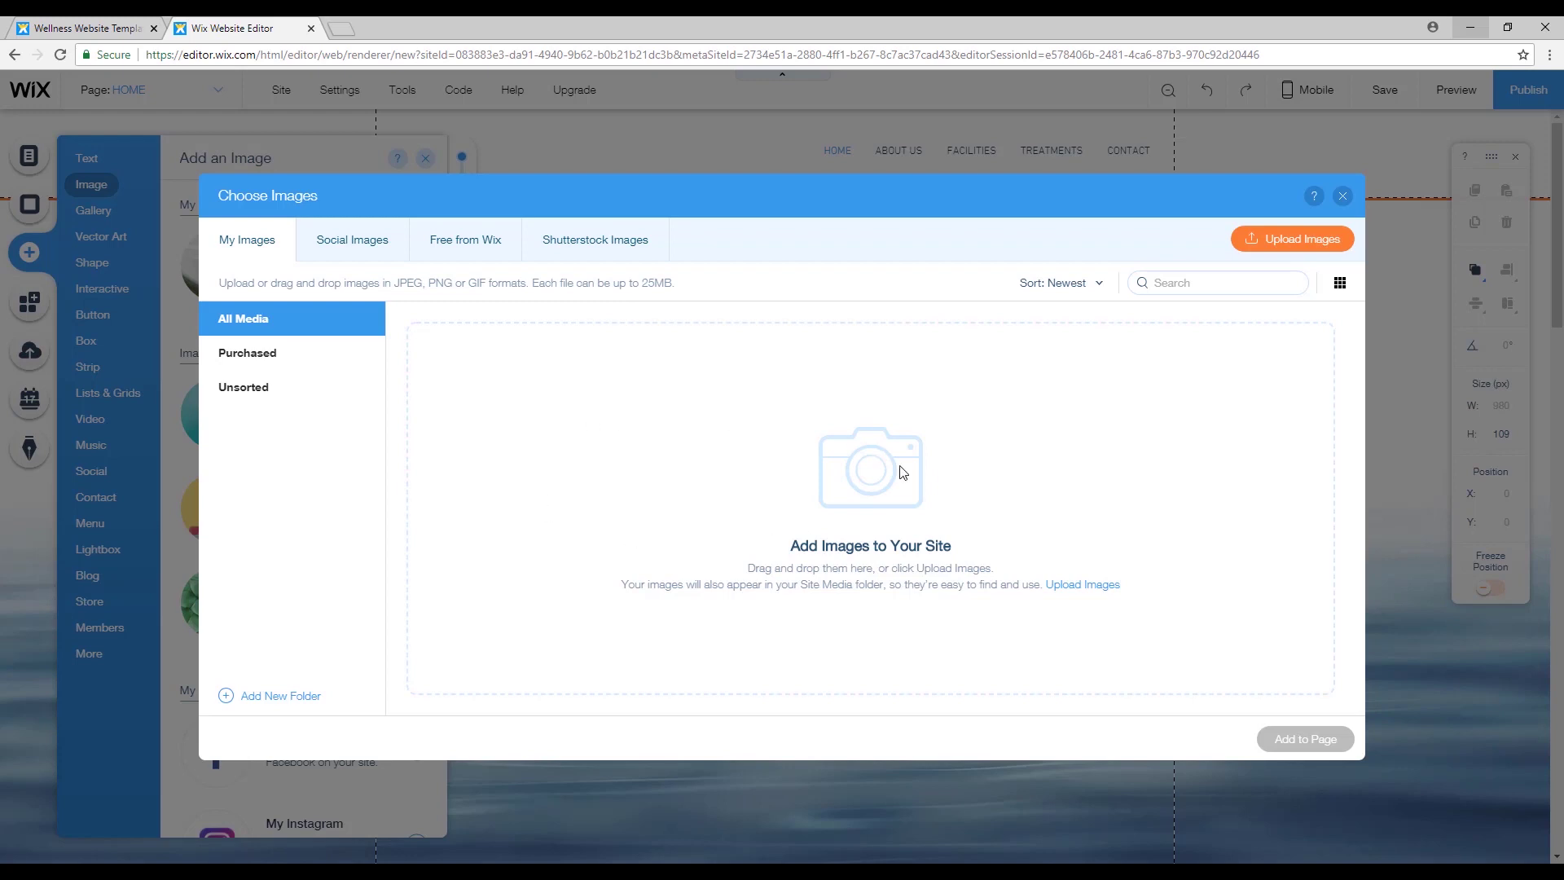
left_click(1317, 237)
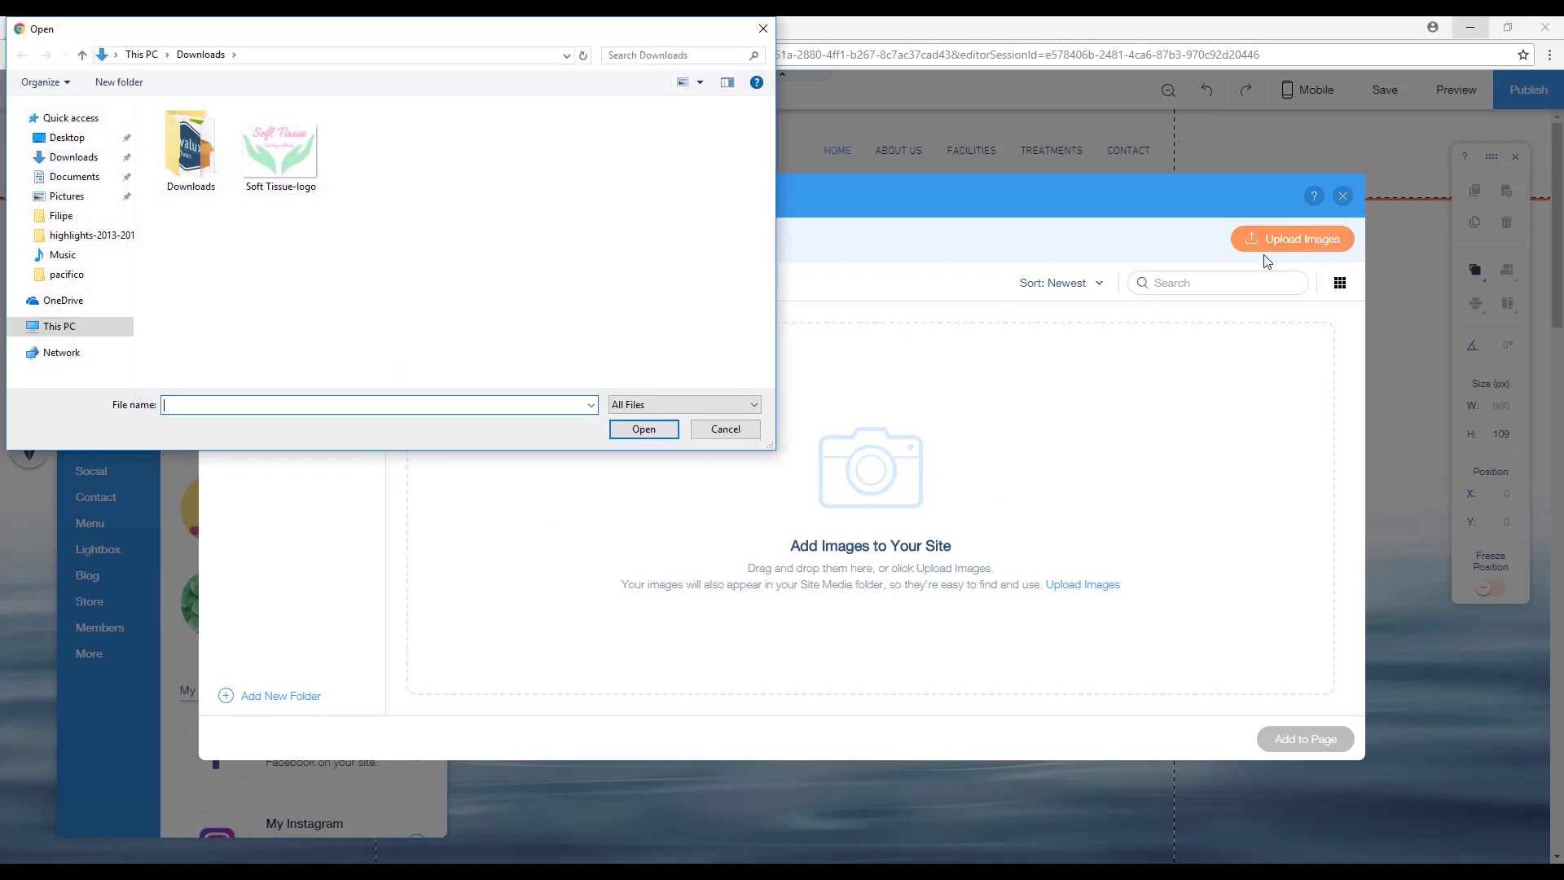
left_click(281, 146)
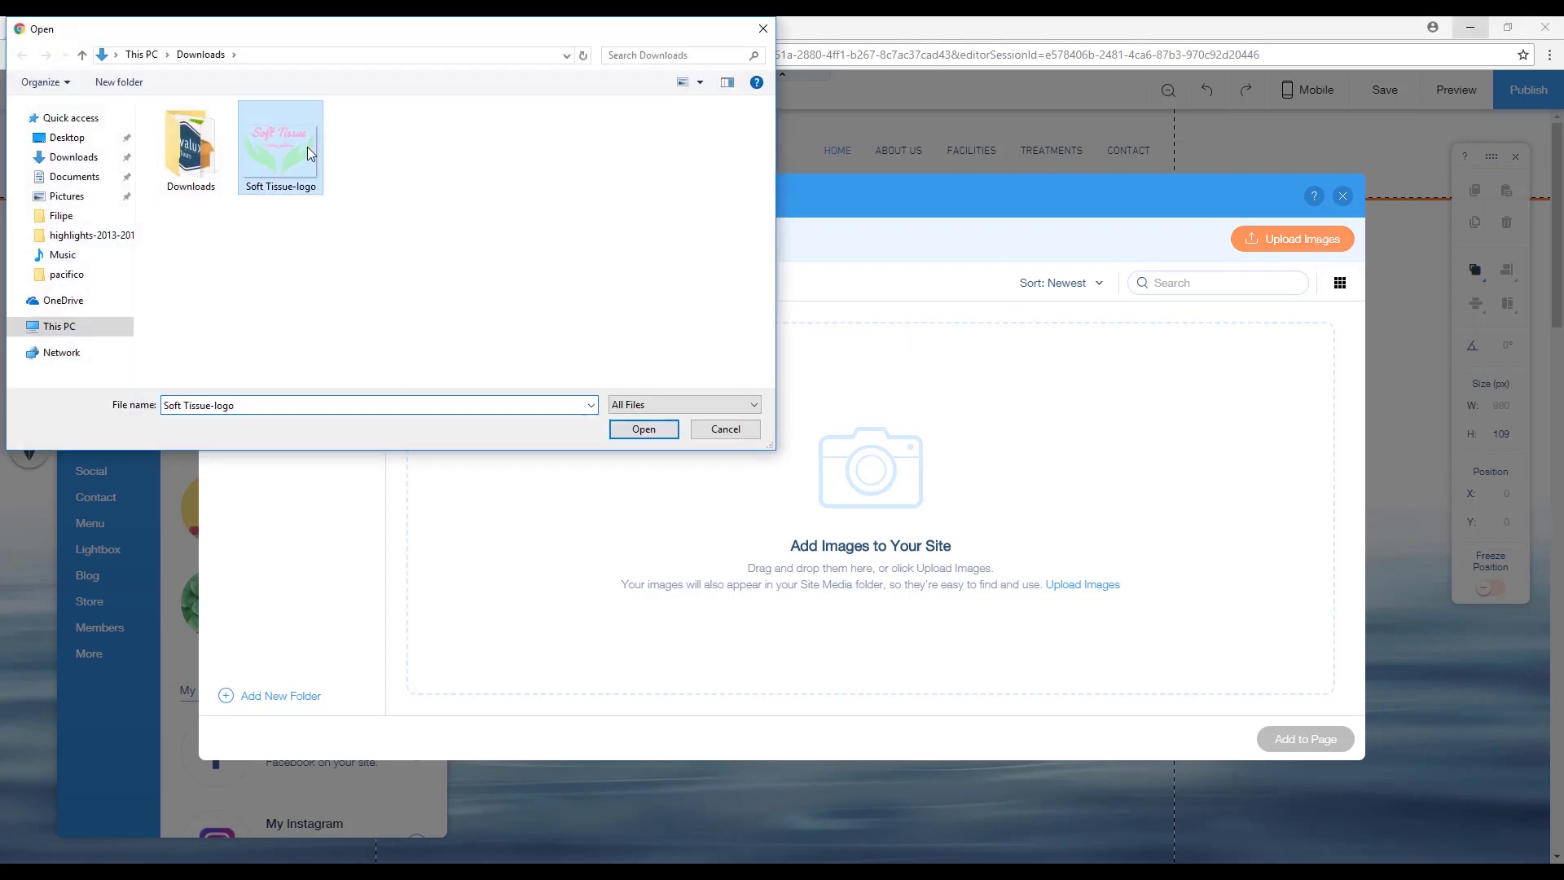
left_click(643, 434)
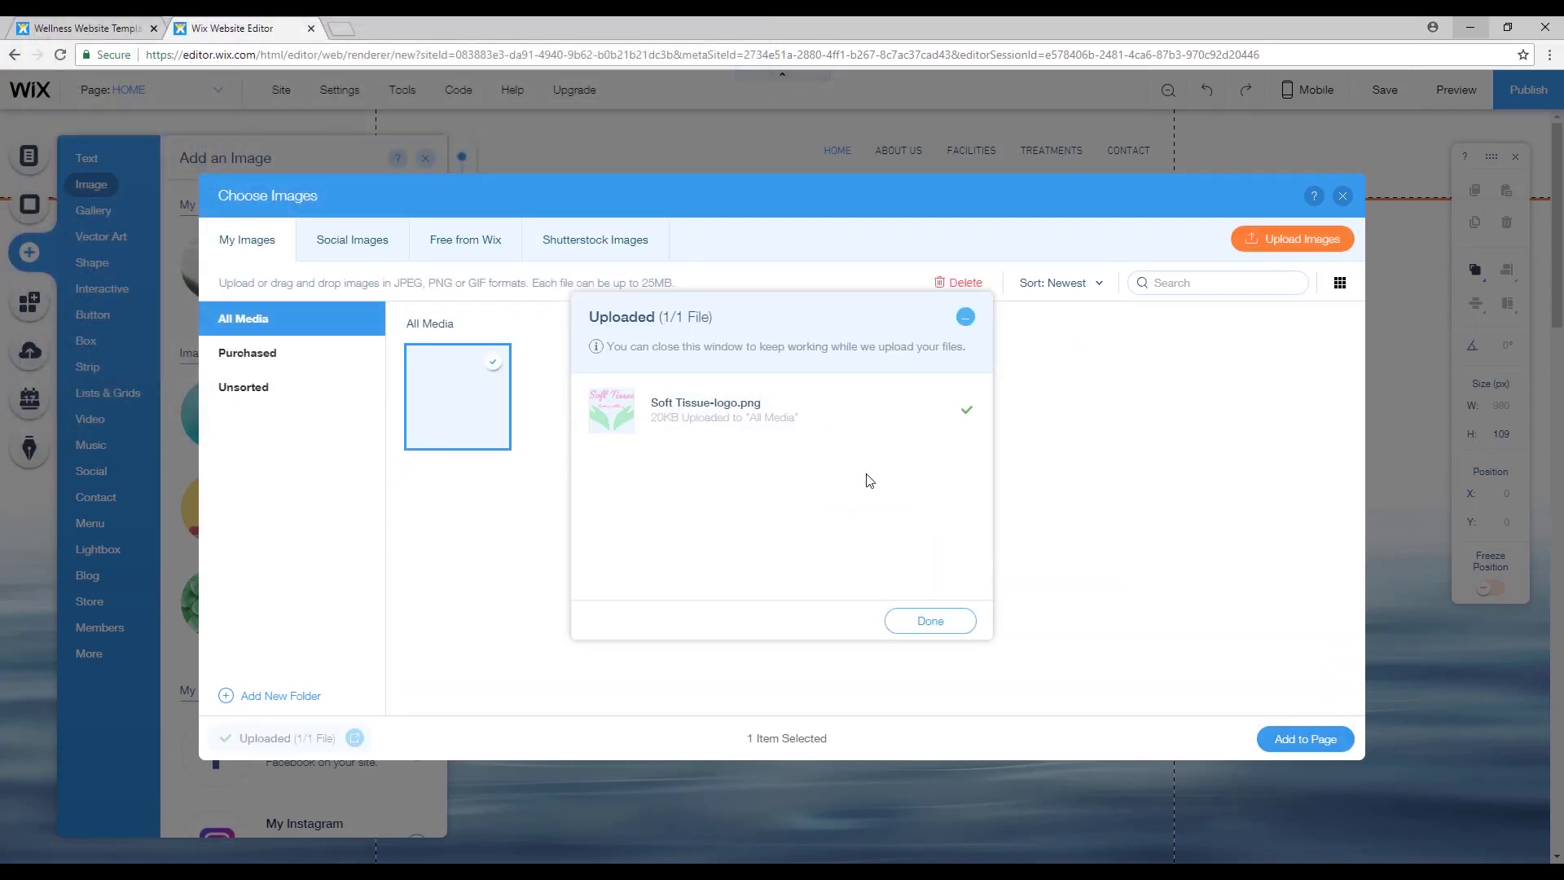
left_click(931, 623)
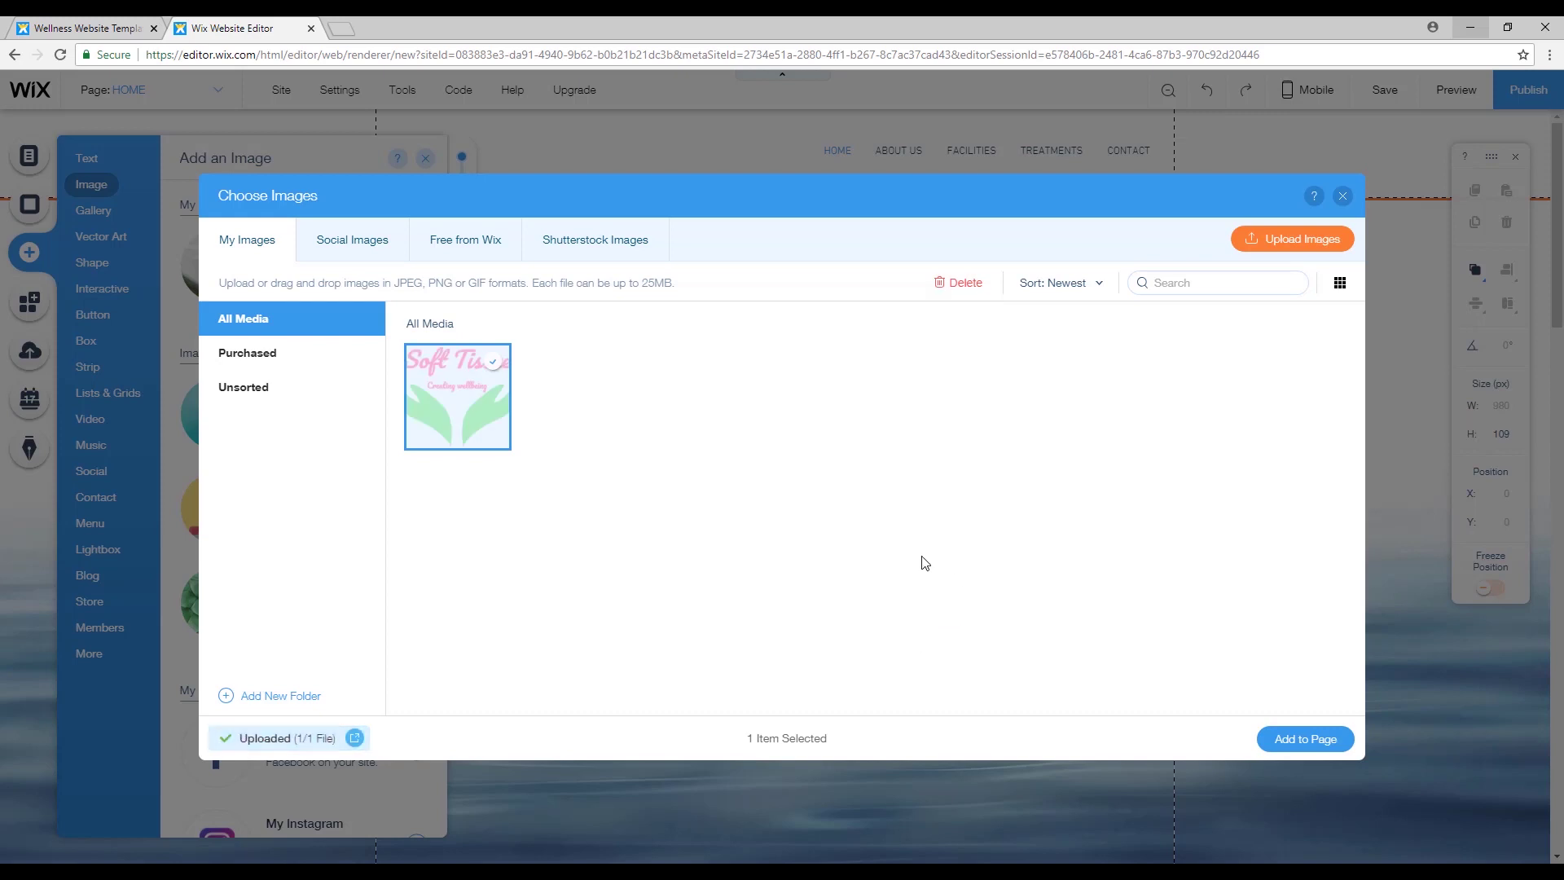
left_click(1331, 740)
Shrink the Soft Tissue logo to about 155×108 px and move it into the header's top-left corner.
mouse_move(842, 550)
left_mouse_down()
mouse_move(798, 543)
mouse_move(804, 431)
mouse_move(757, 480)
mouse_move(782, 480)
mouse_move(637, 435)
left_mouse_up()
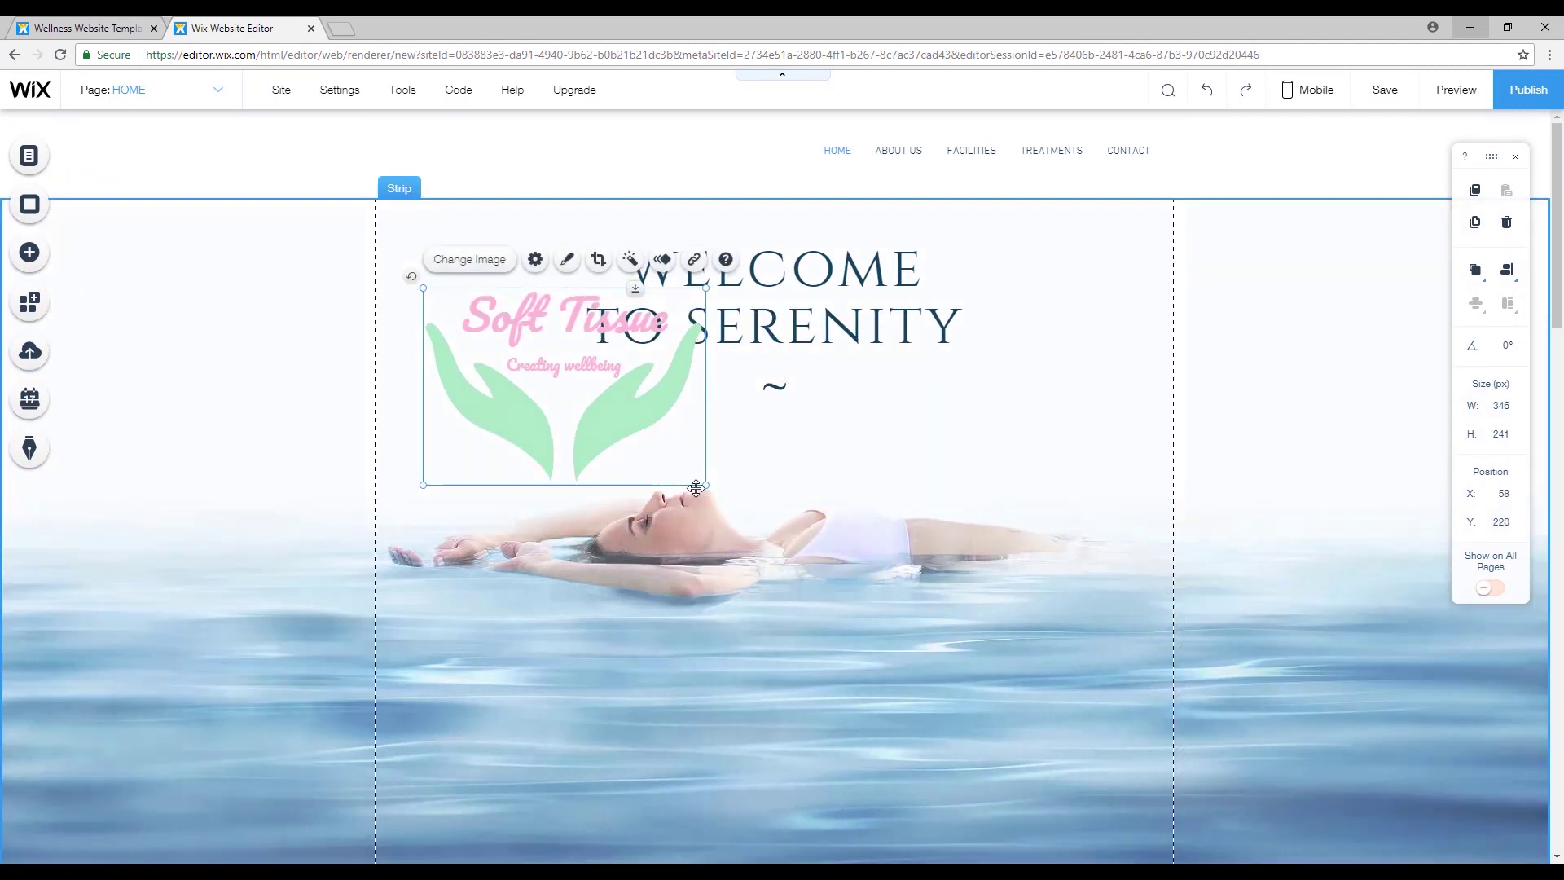
left_click_drag(704, 486, 537, 367)
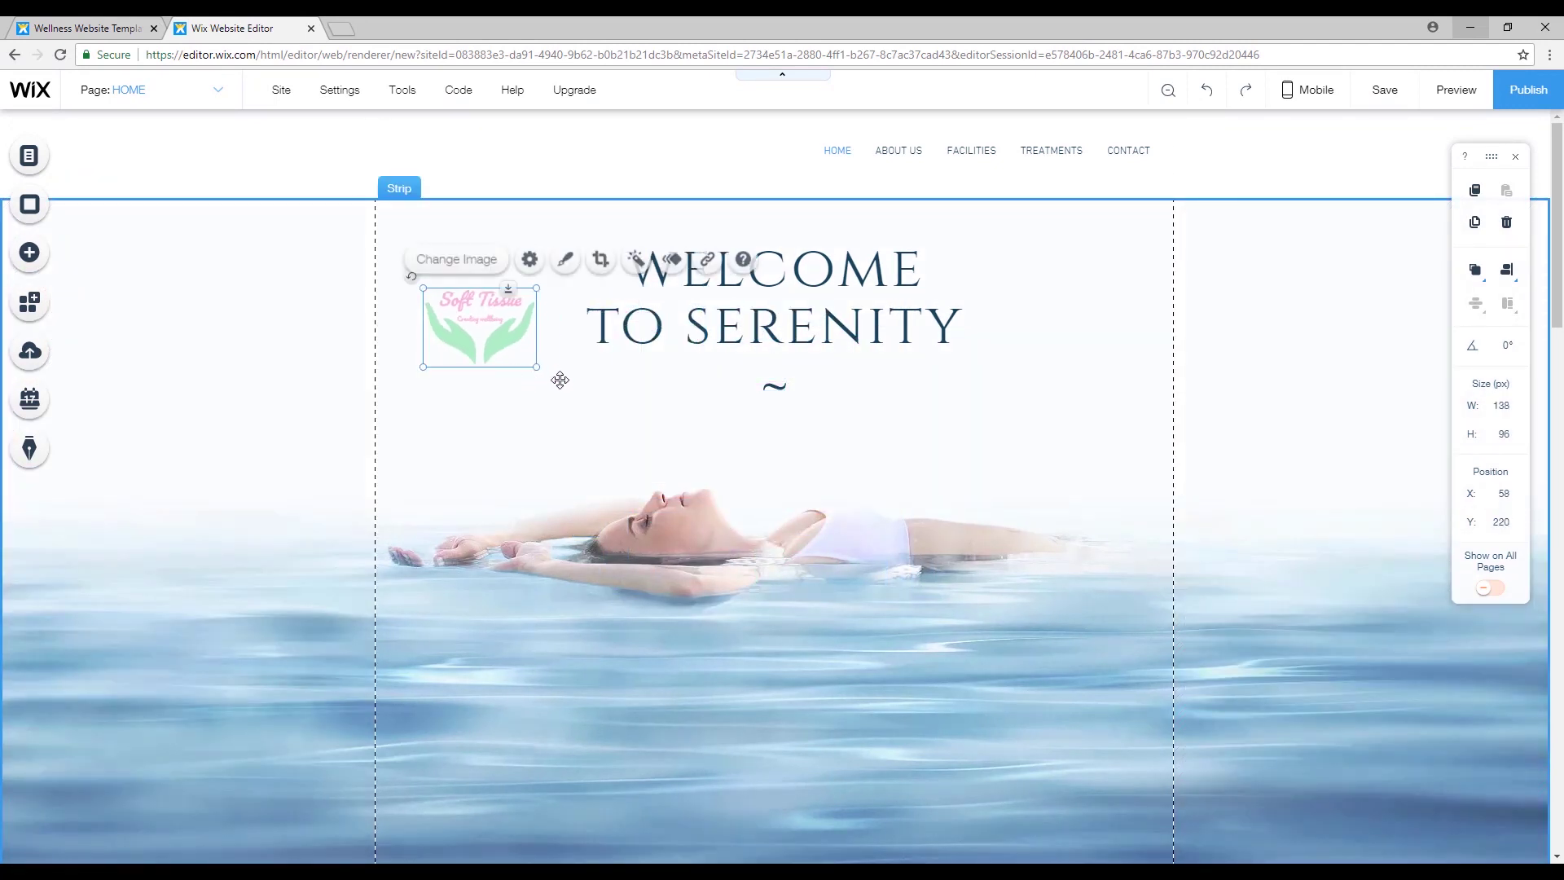
left_click_drag(457, 299, 343, 157)
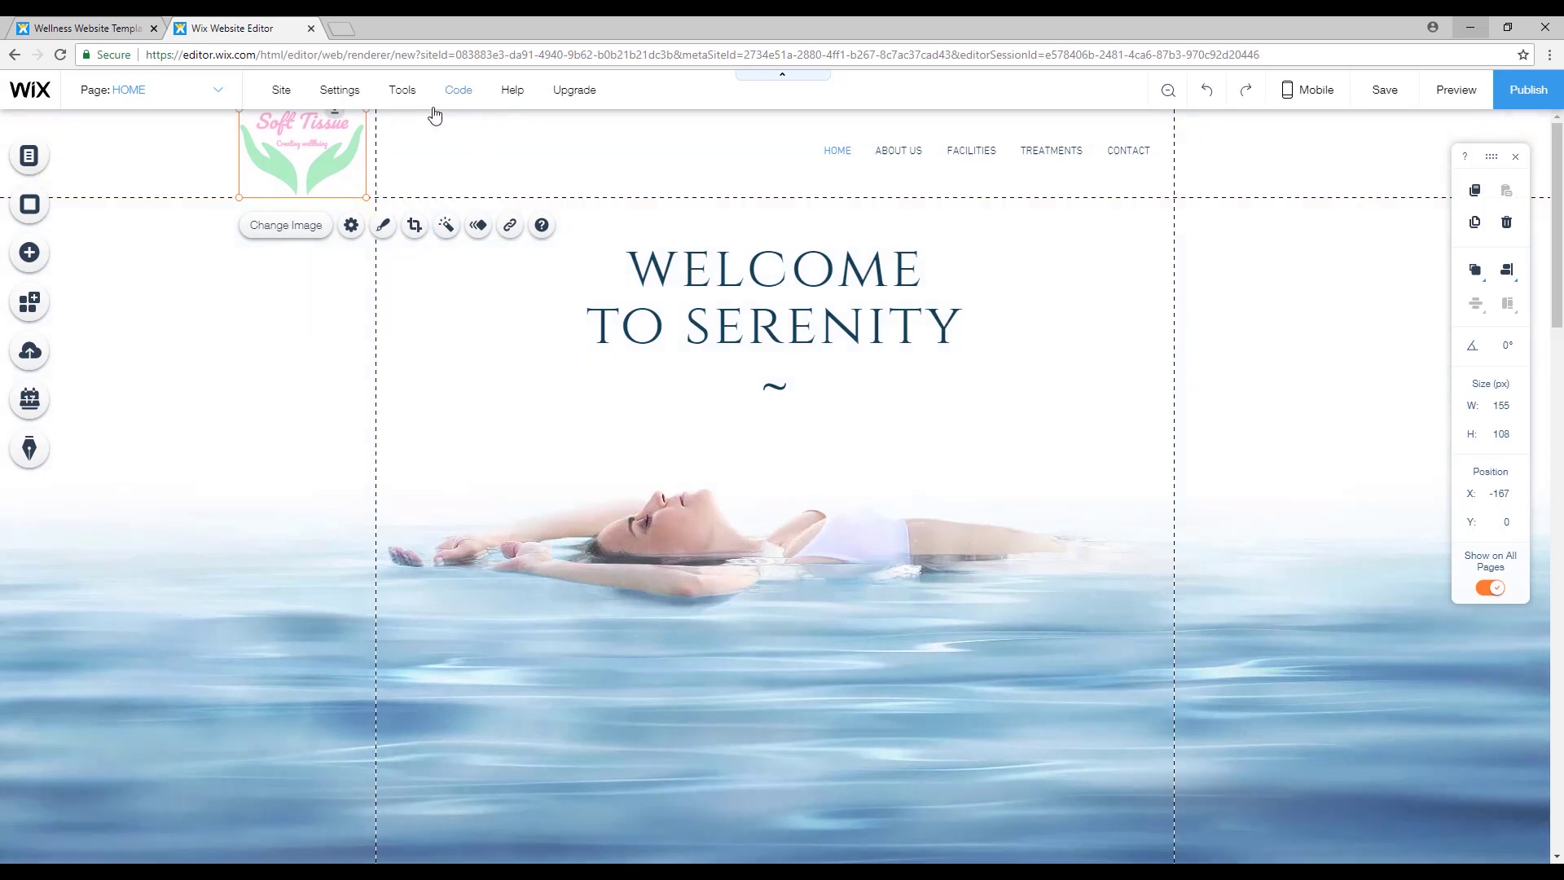
left_click(492, 430)
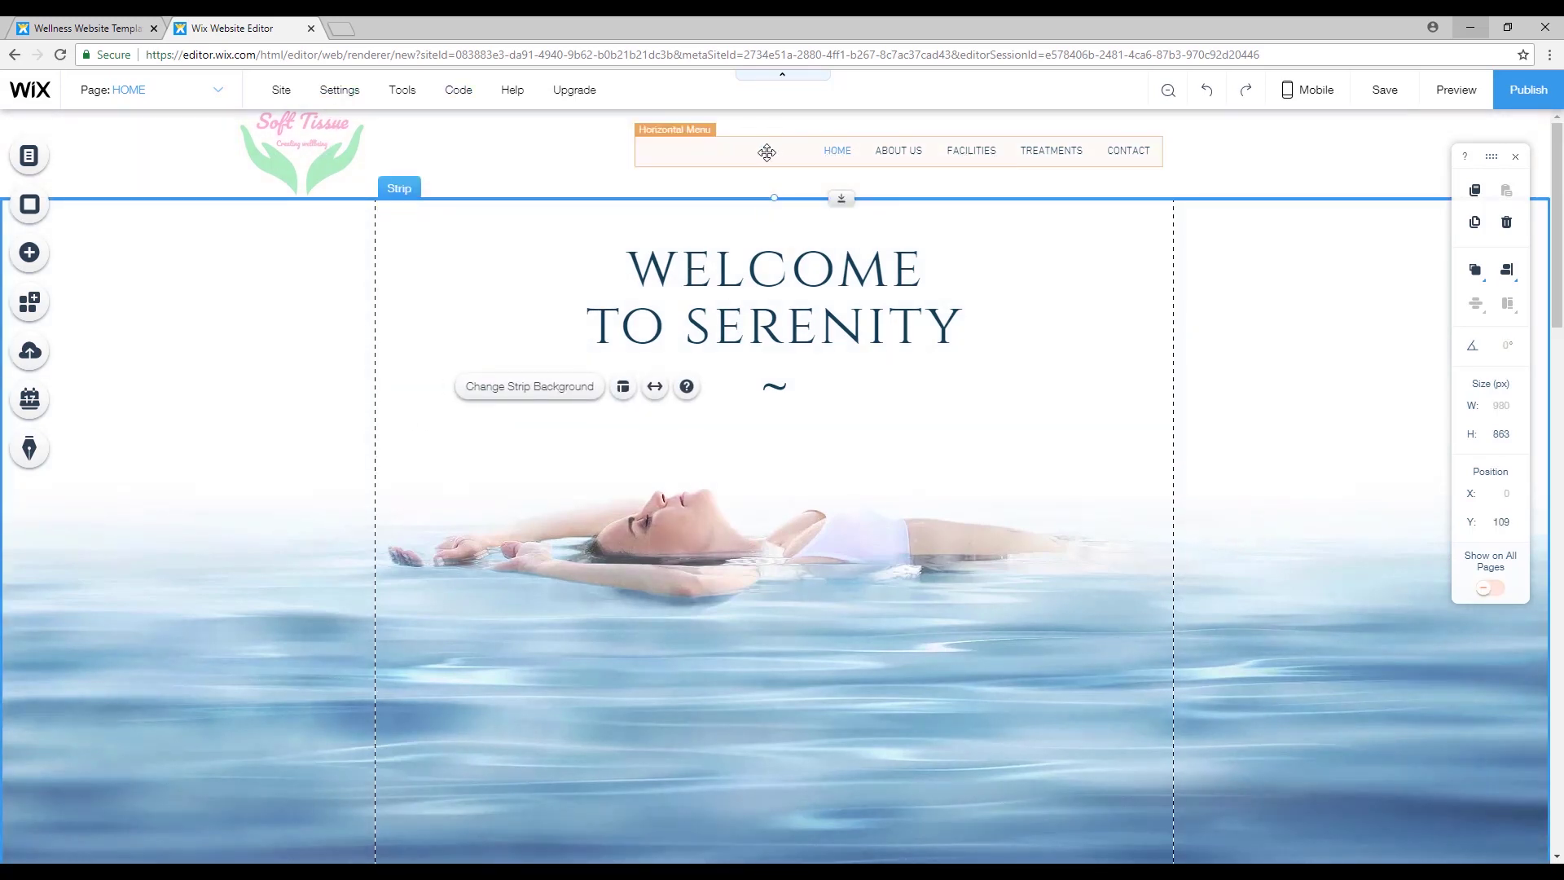
Turn on 'Tabs fill the whole menu' in the horizontal menu's layout settings.
left_click(767, 152)
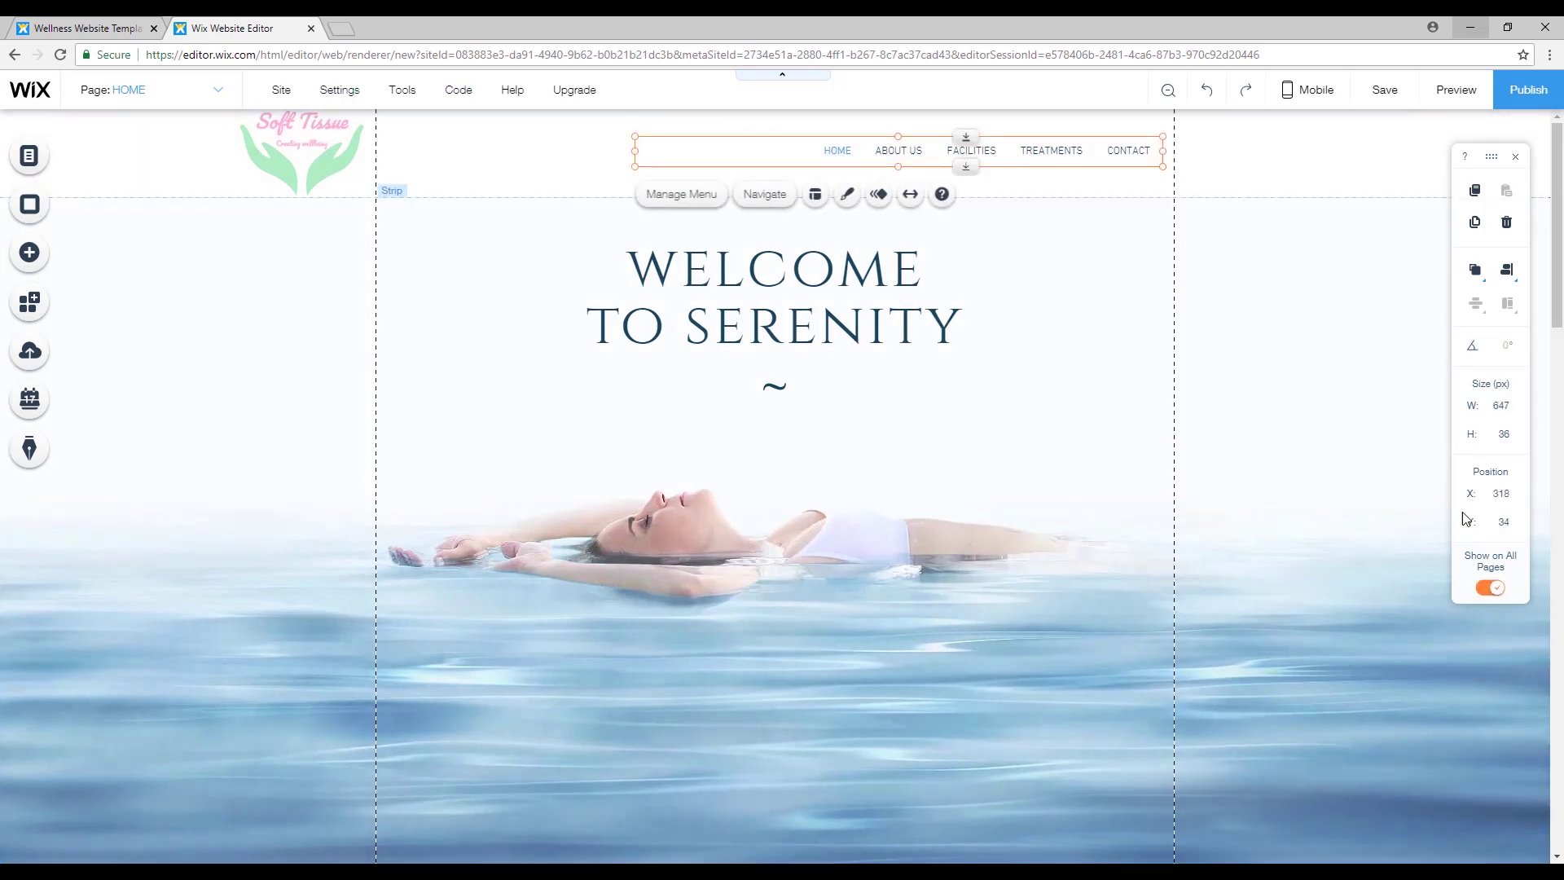
left_click(817, 195)
left_click(1376, 398)
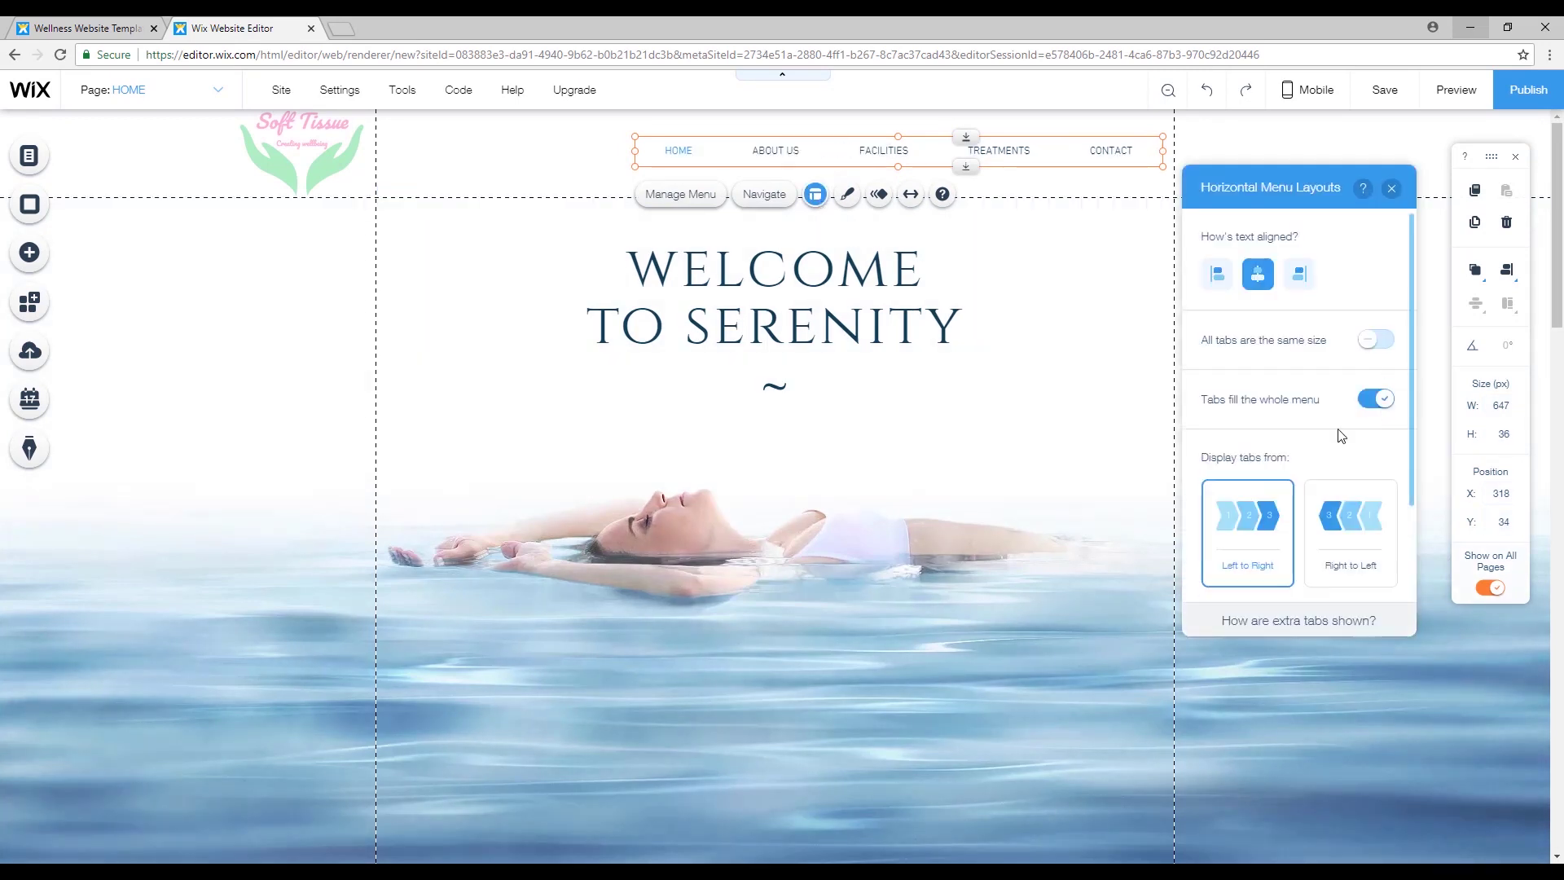
scroll(1333, 345, "down", 1)
left_click(1391, 188)
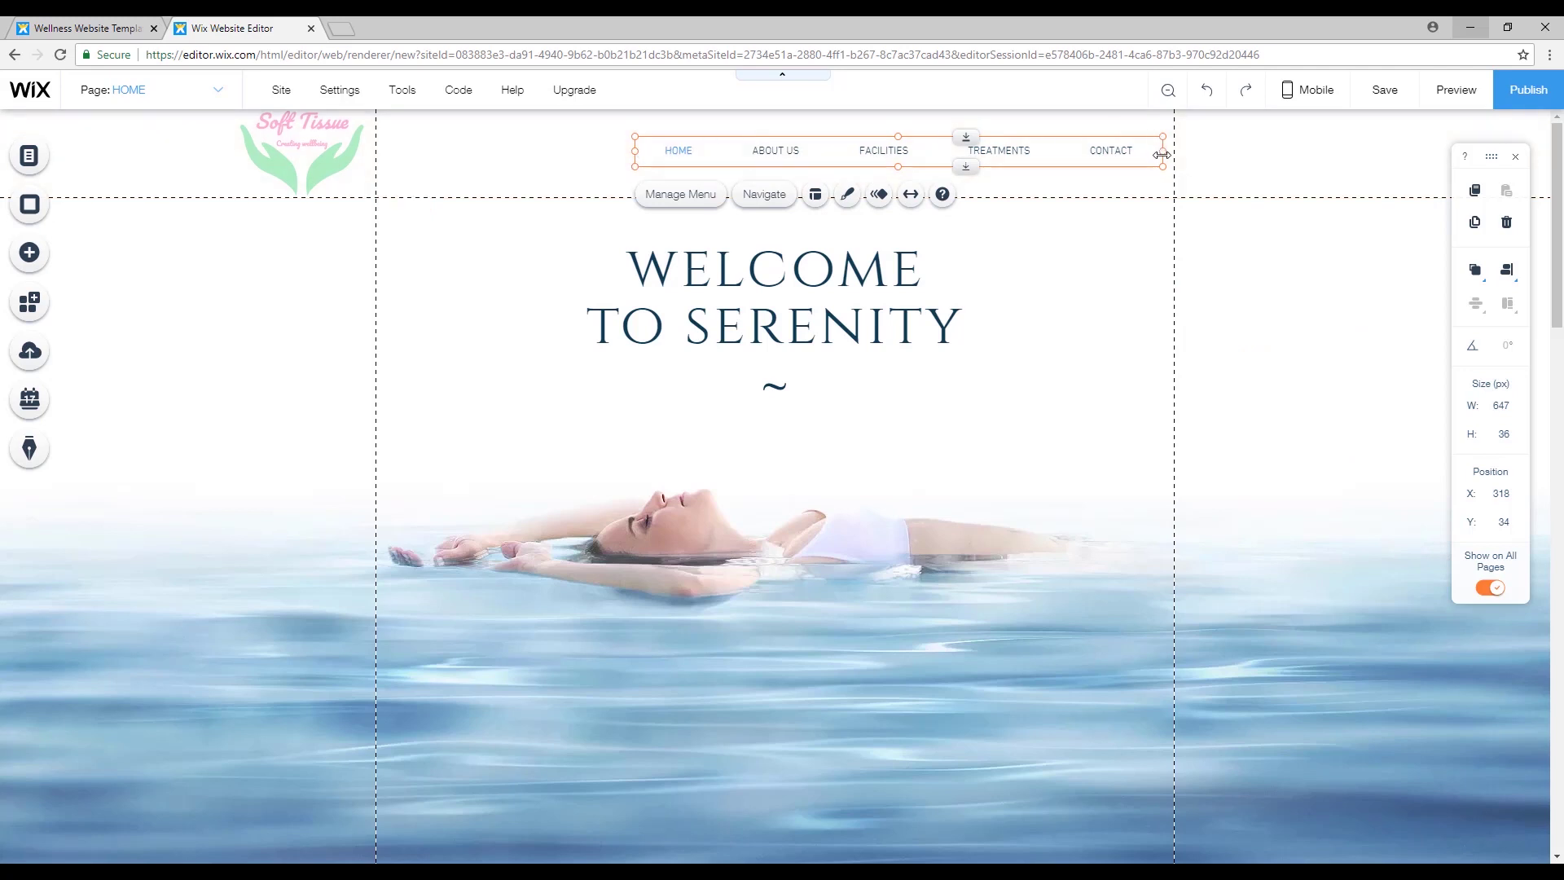
Resize the menu to span the full 980 px page width at 65 px tall.
left_click_drag(1162, 151, 1174, 151)
left_click_drag(635, 150, 380, 153)
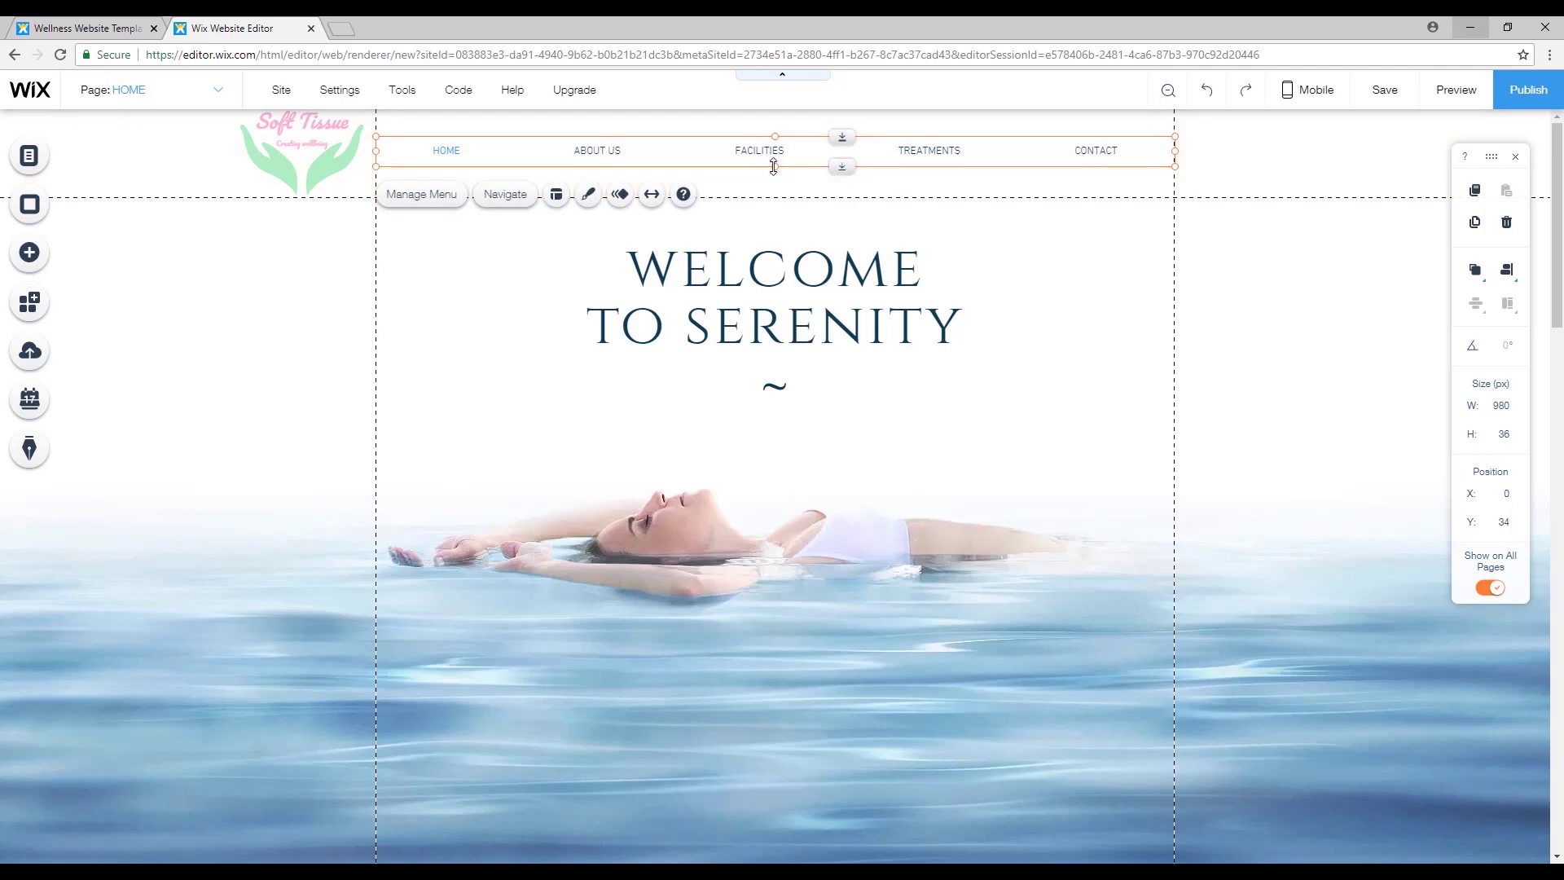
left_click_drag(774, 166, 775, 193)
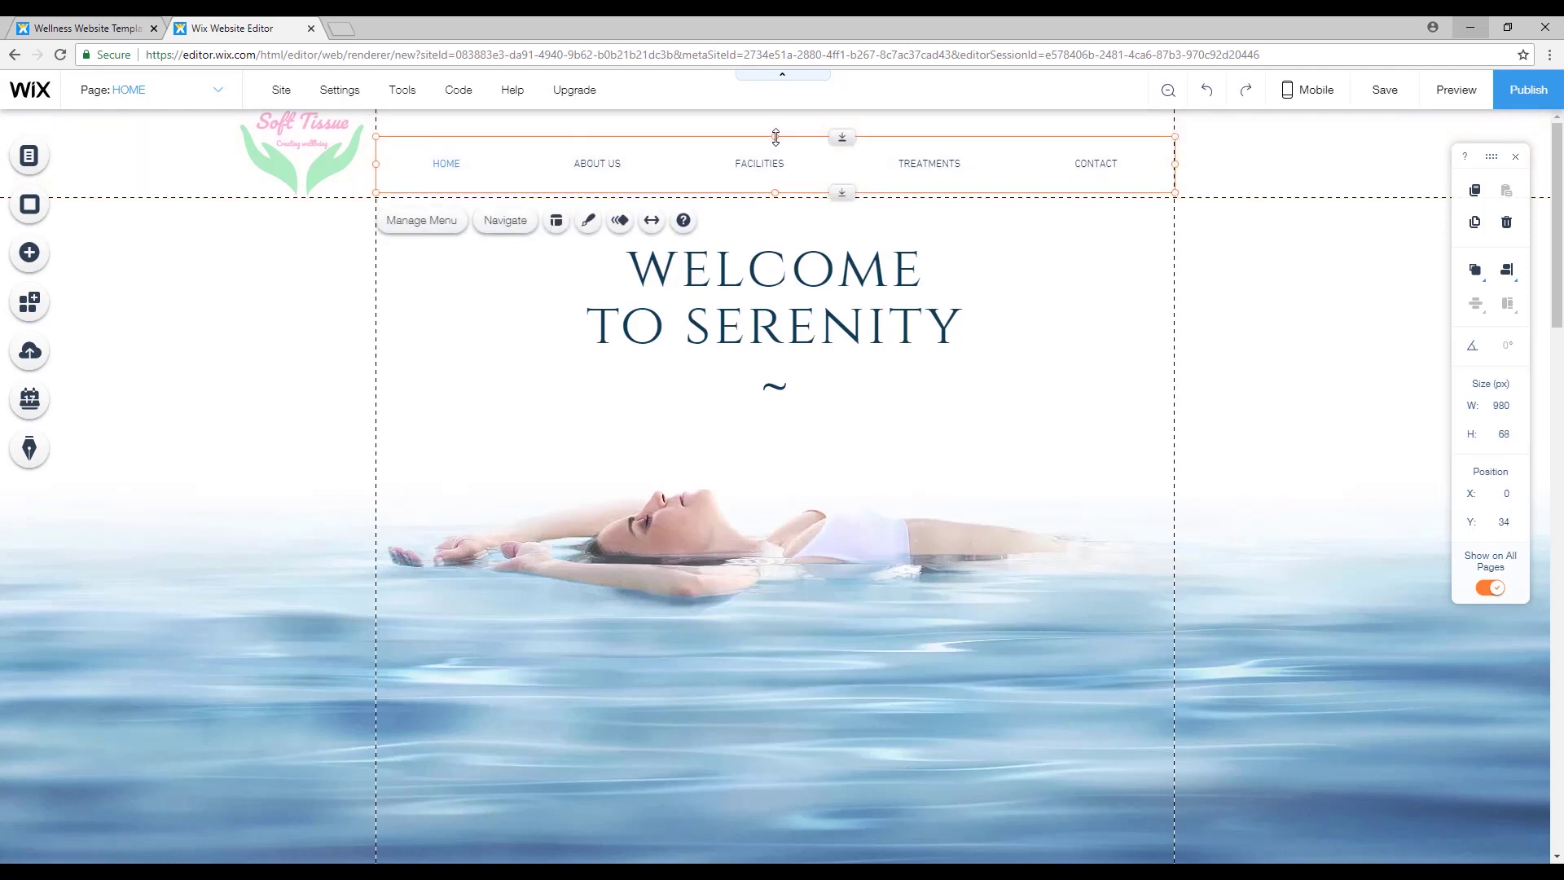
left_click_drag(775, 136, 779, 117)
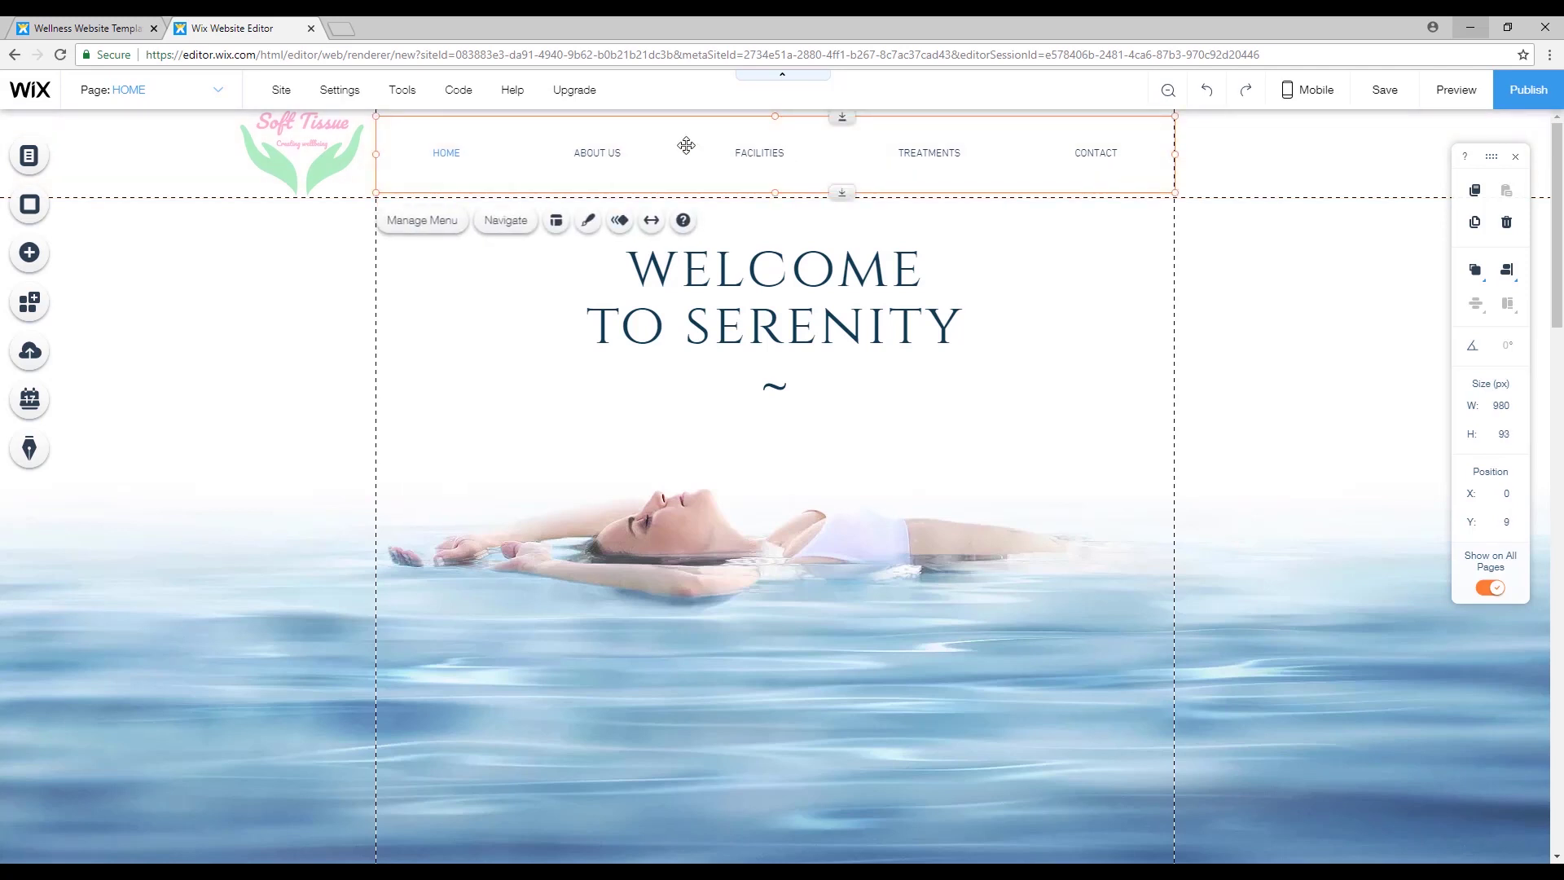
left_click_drag(779, 188, 779, 181)
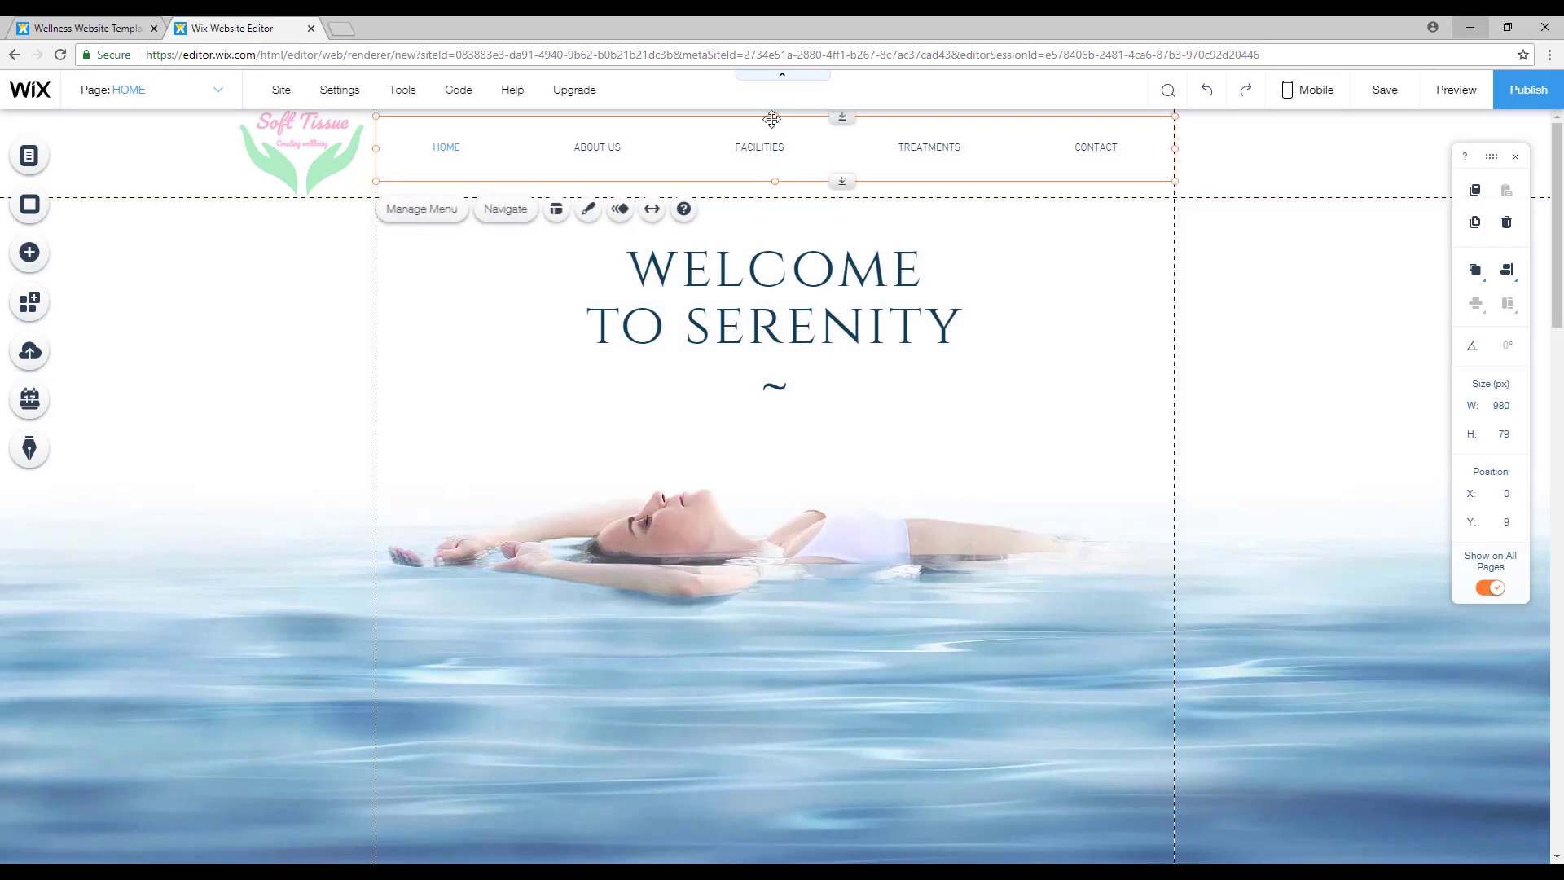
left_click_drag(775, 116, 774, 128)
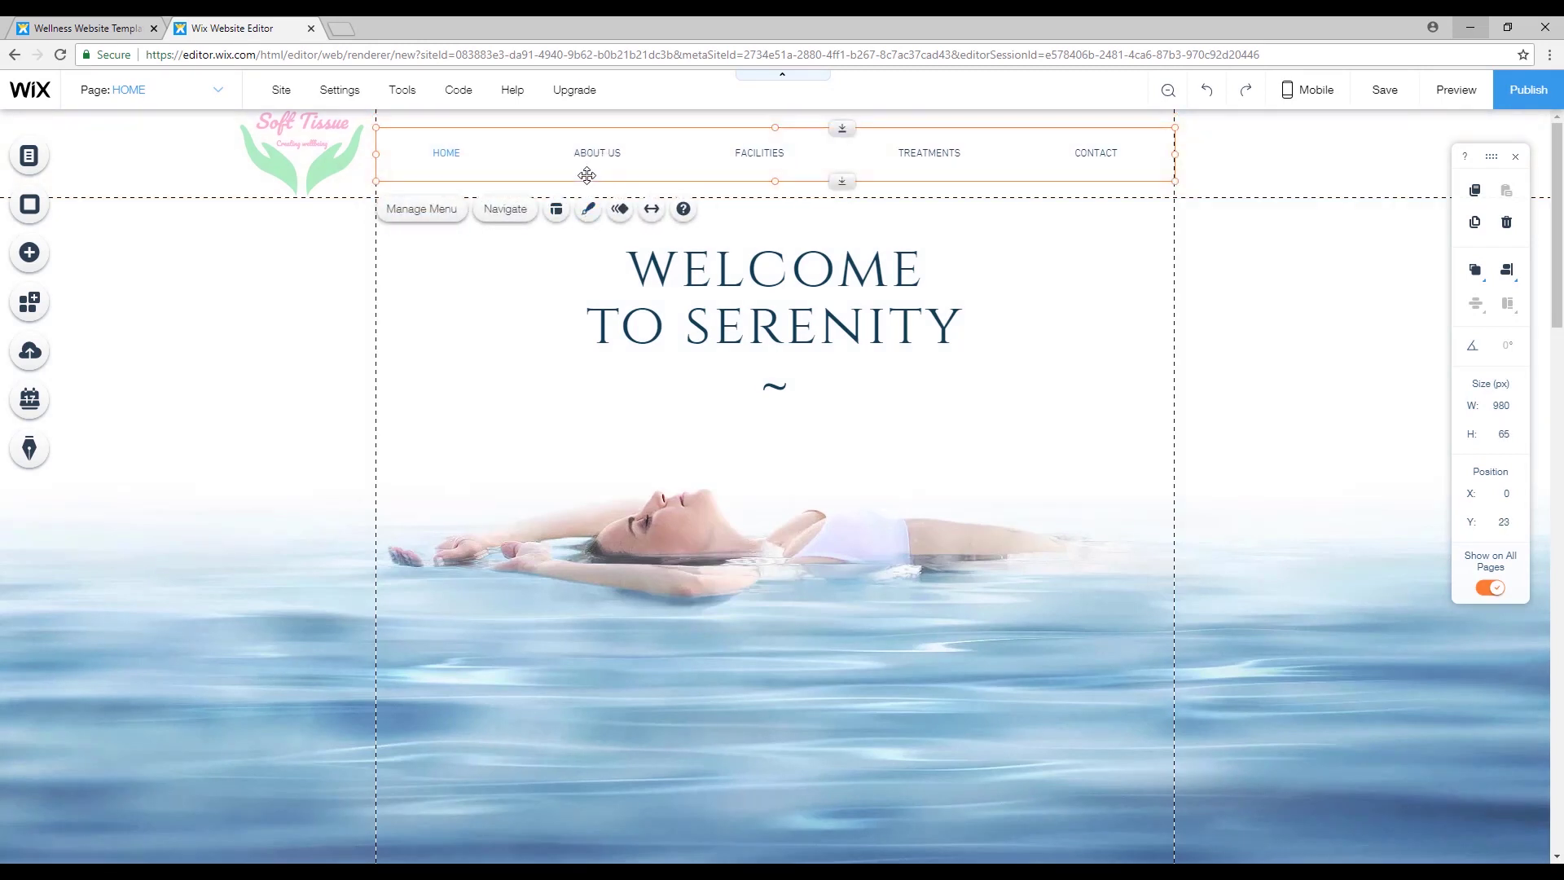
left_click(591, 212)
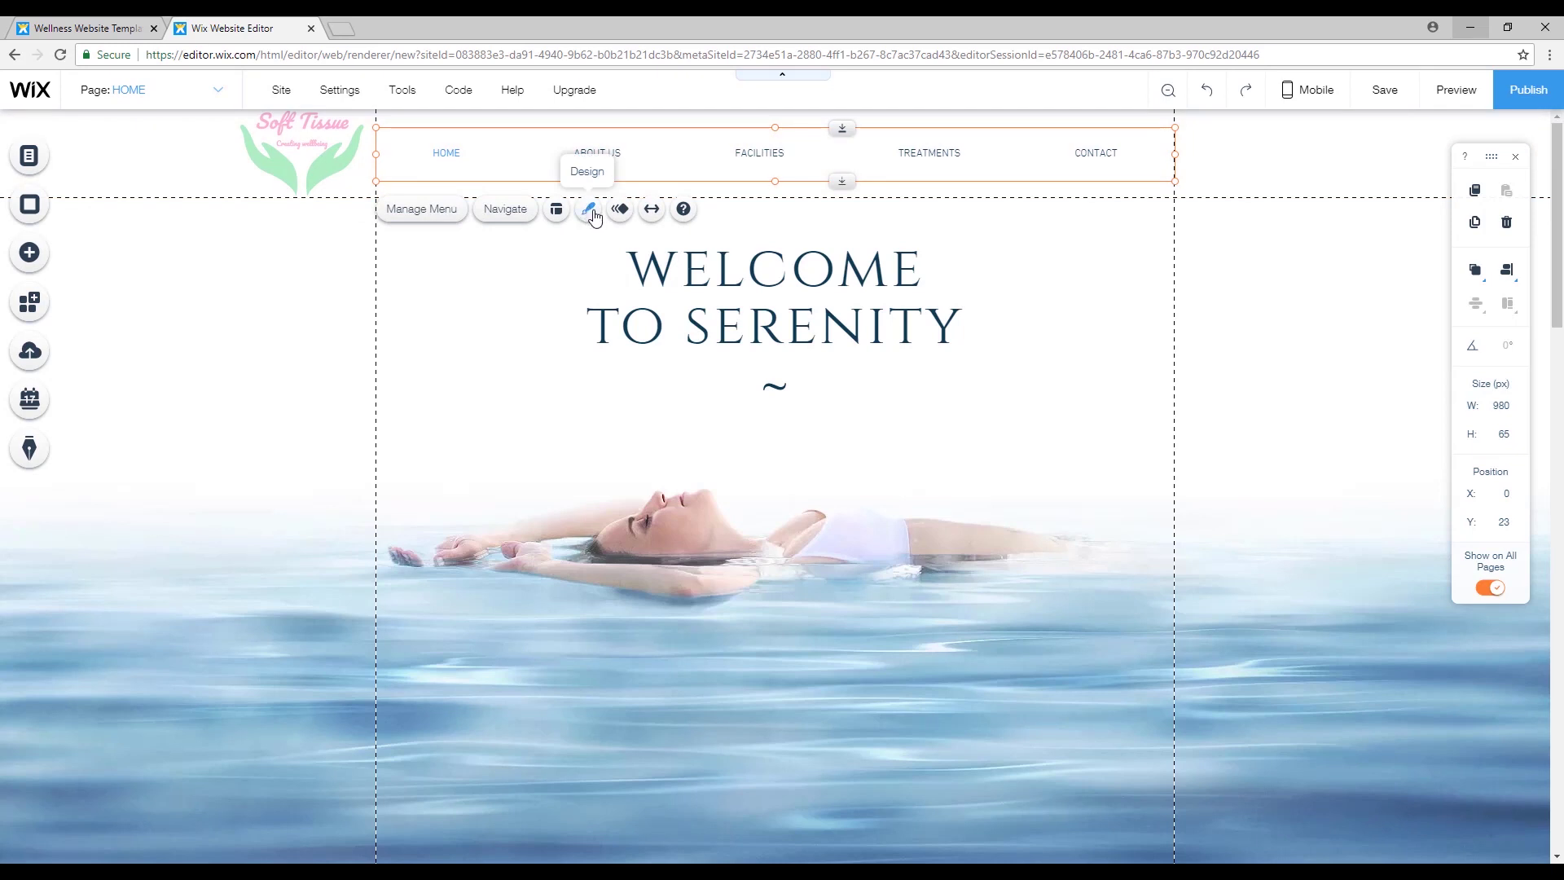
Apply the blue-outlined box style from Discover More Menus and open Customize Design.
left_click(590, 211)
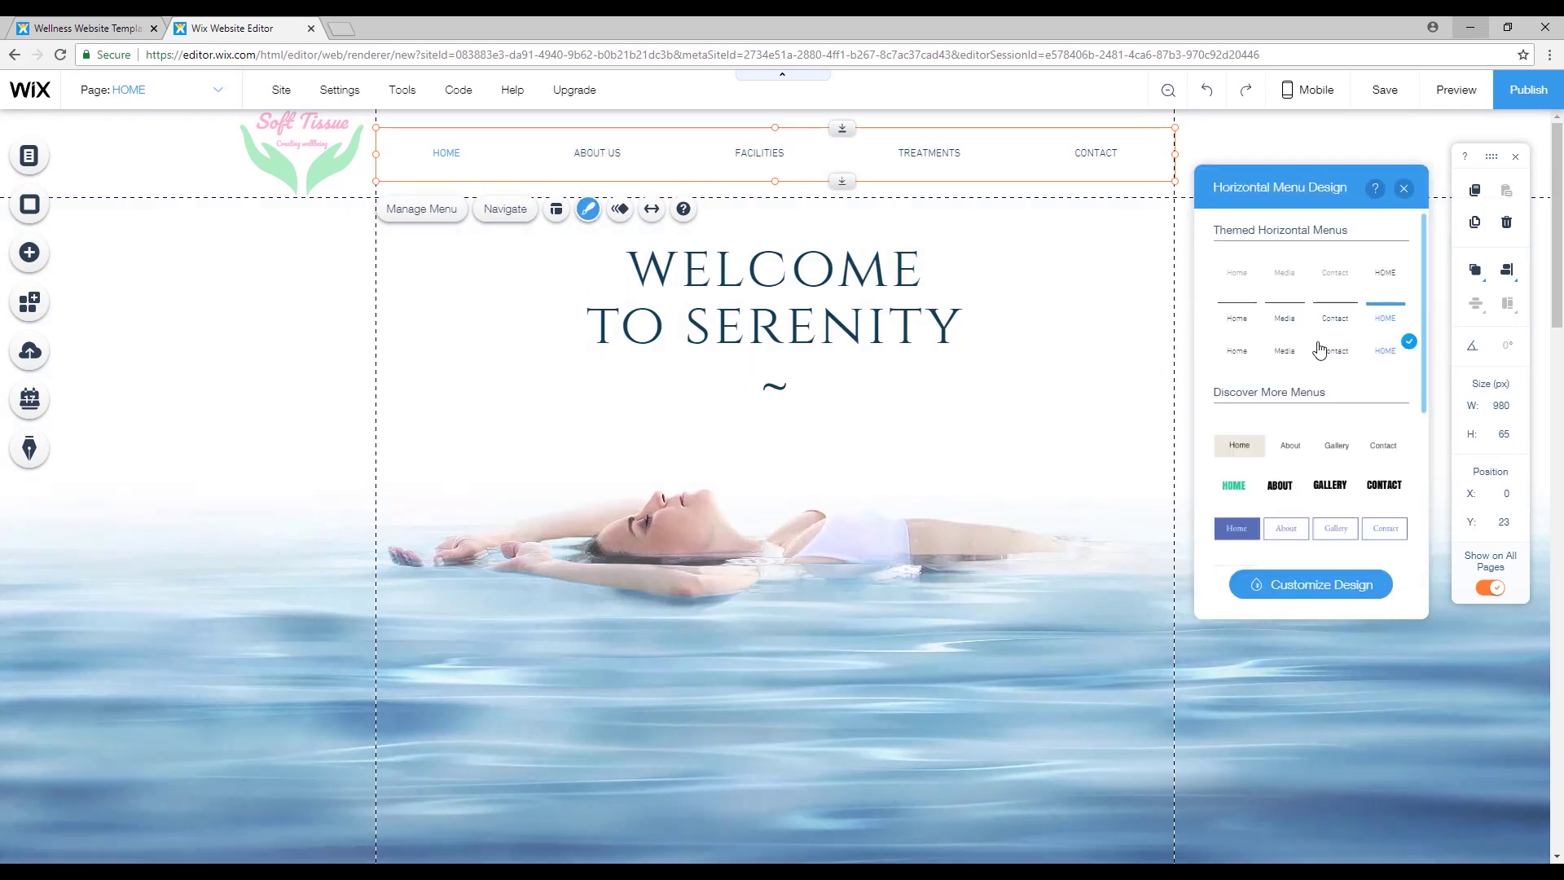
scroll(1319, 351, "down", 5)
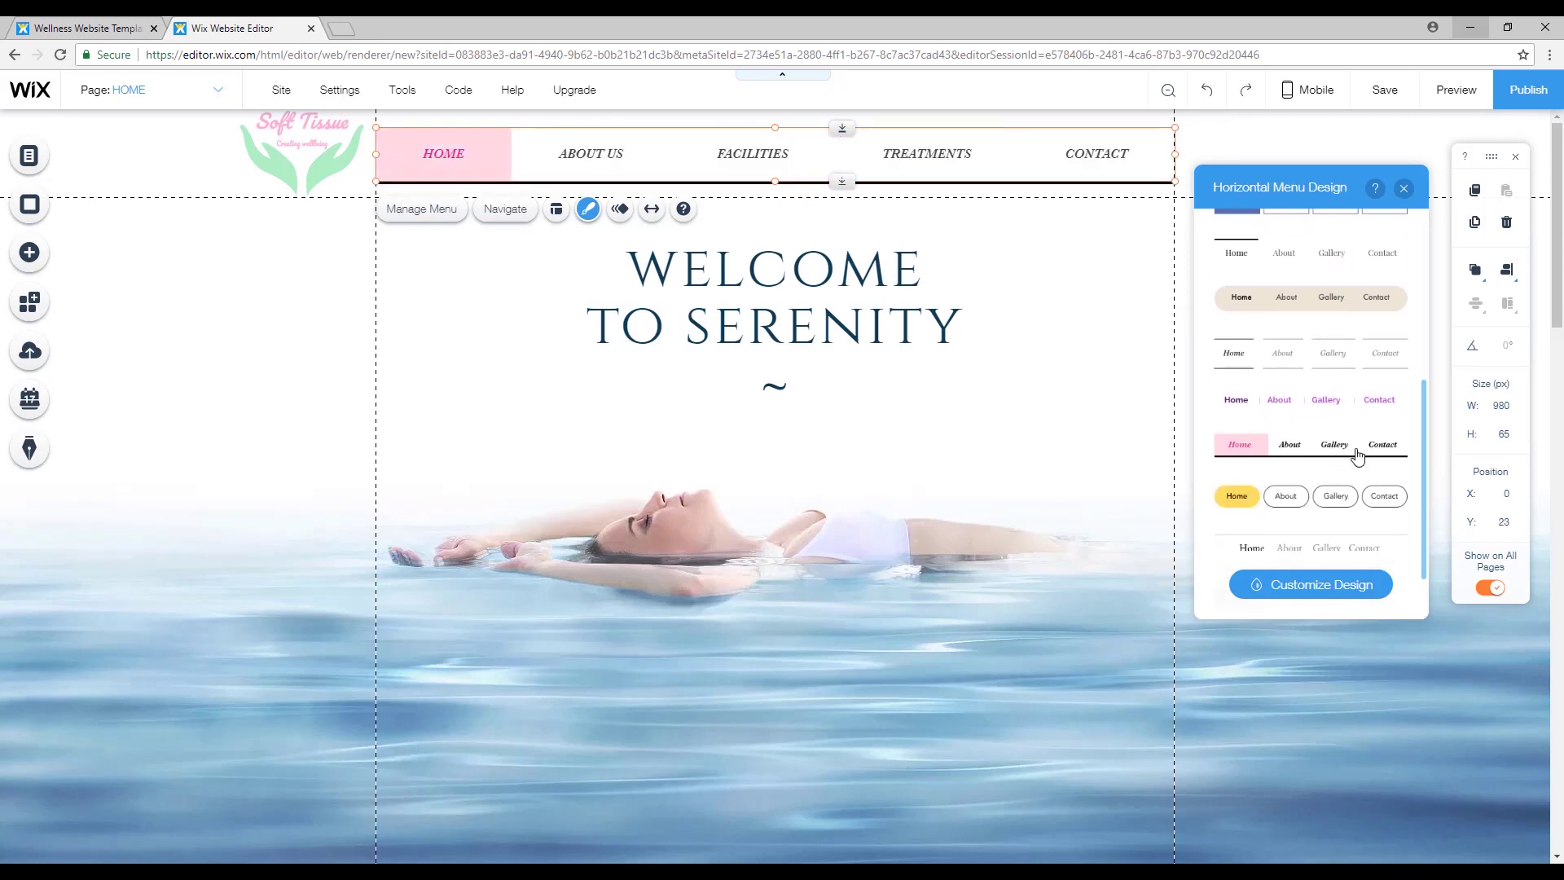
scroll(1357, 457, "down", 1)
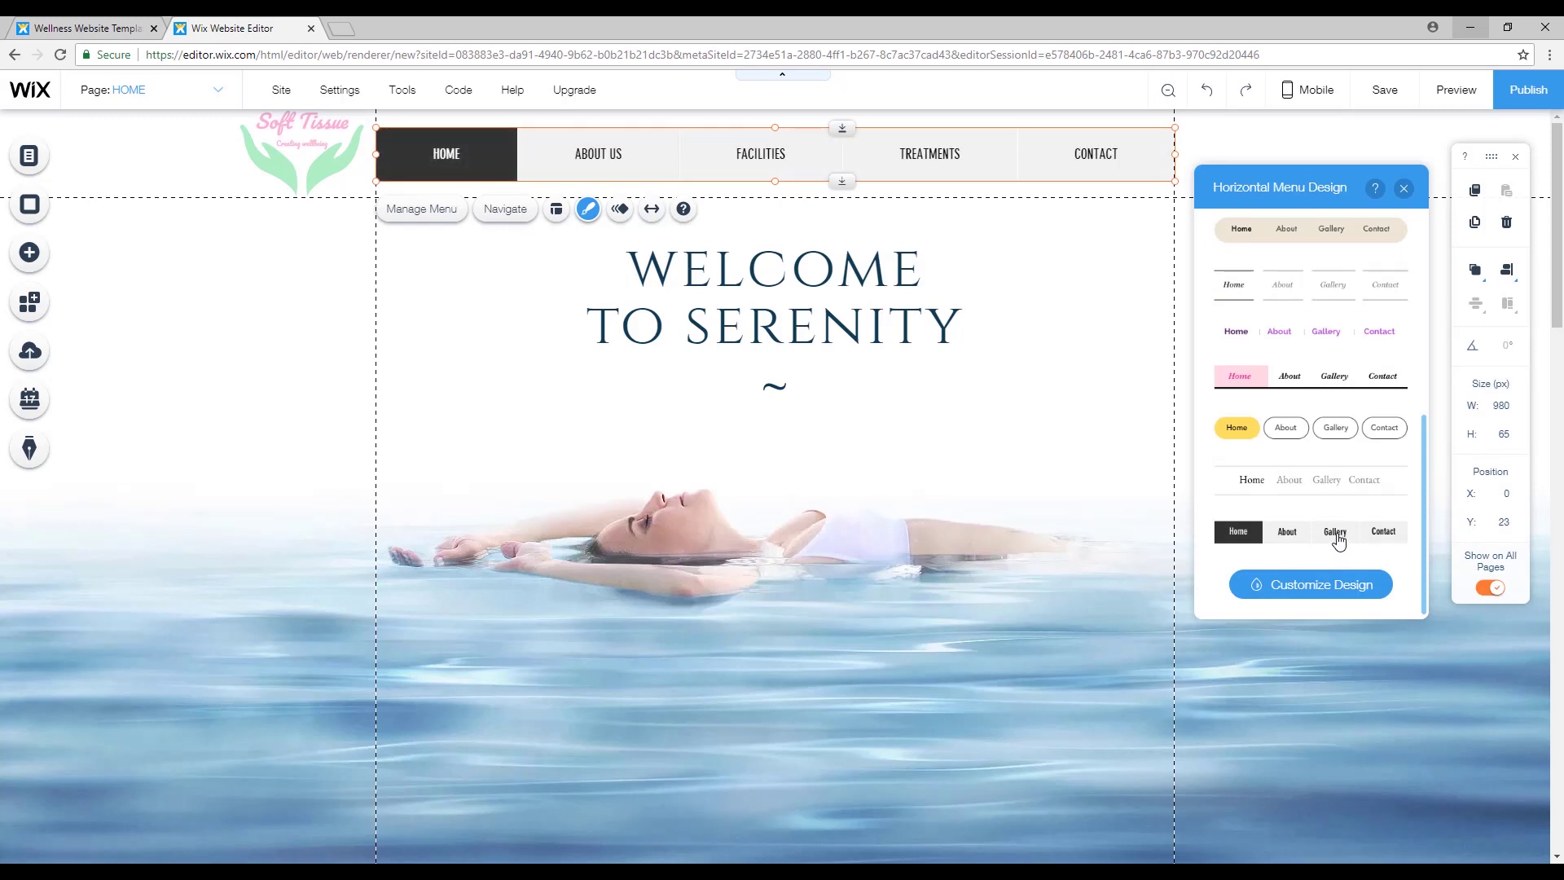
scroll(1338, 540, "up", 5)
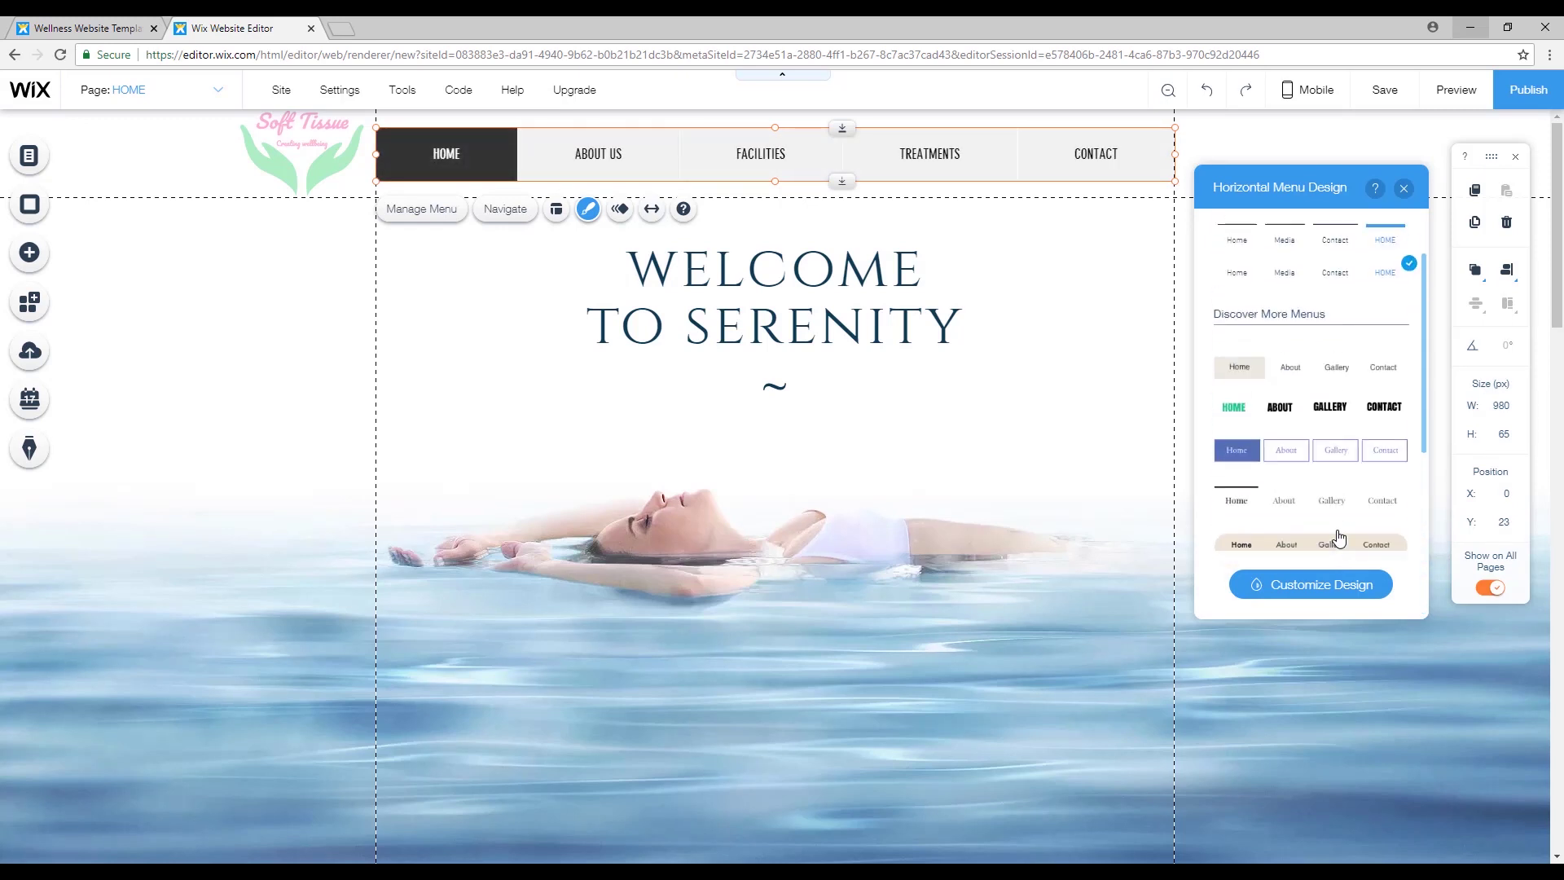
left_click(1348, 462)
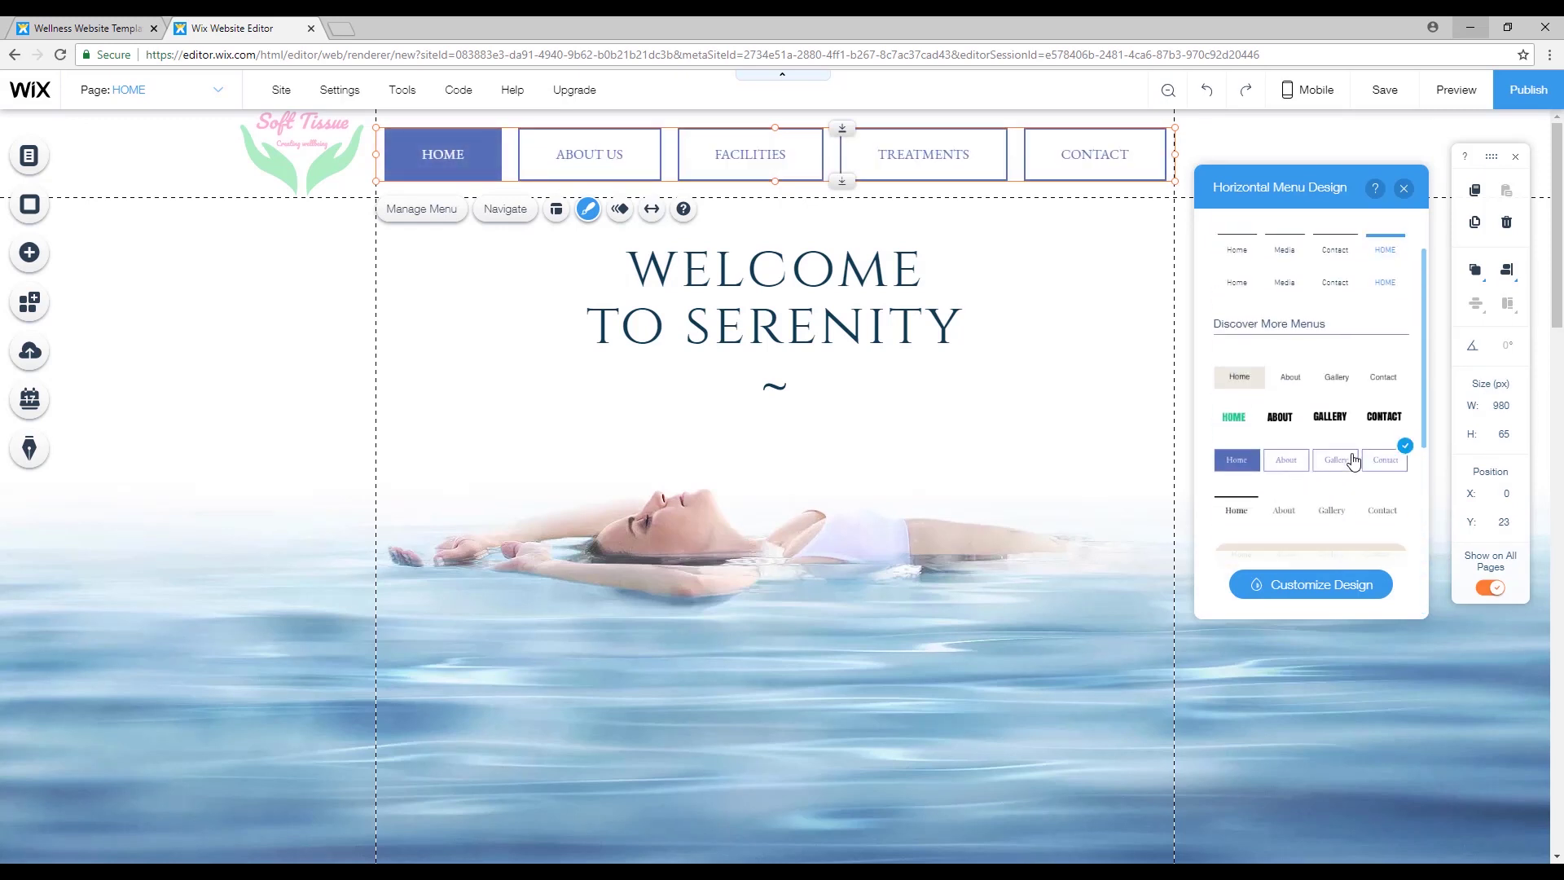
left_click(1337, 585)
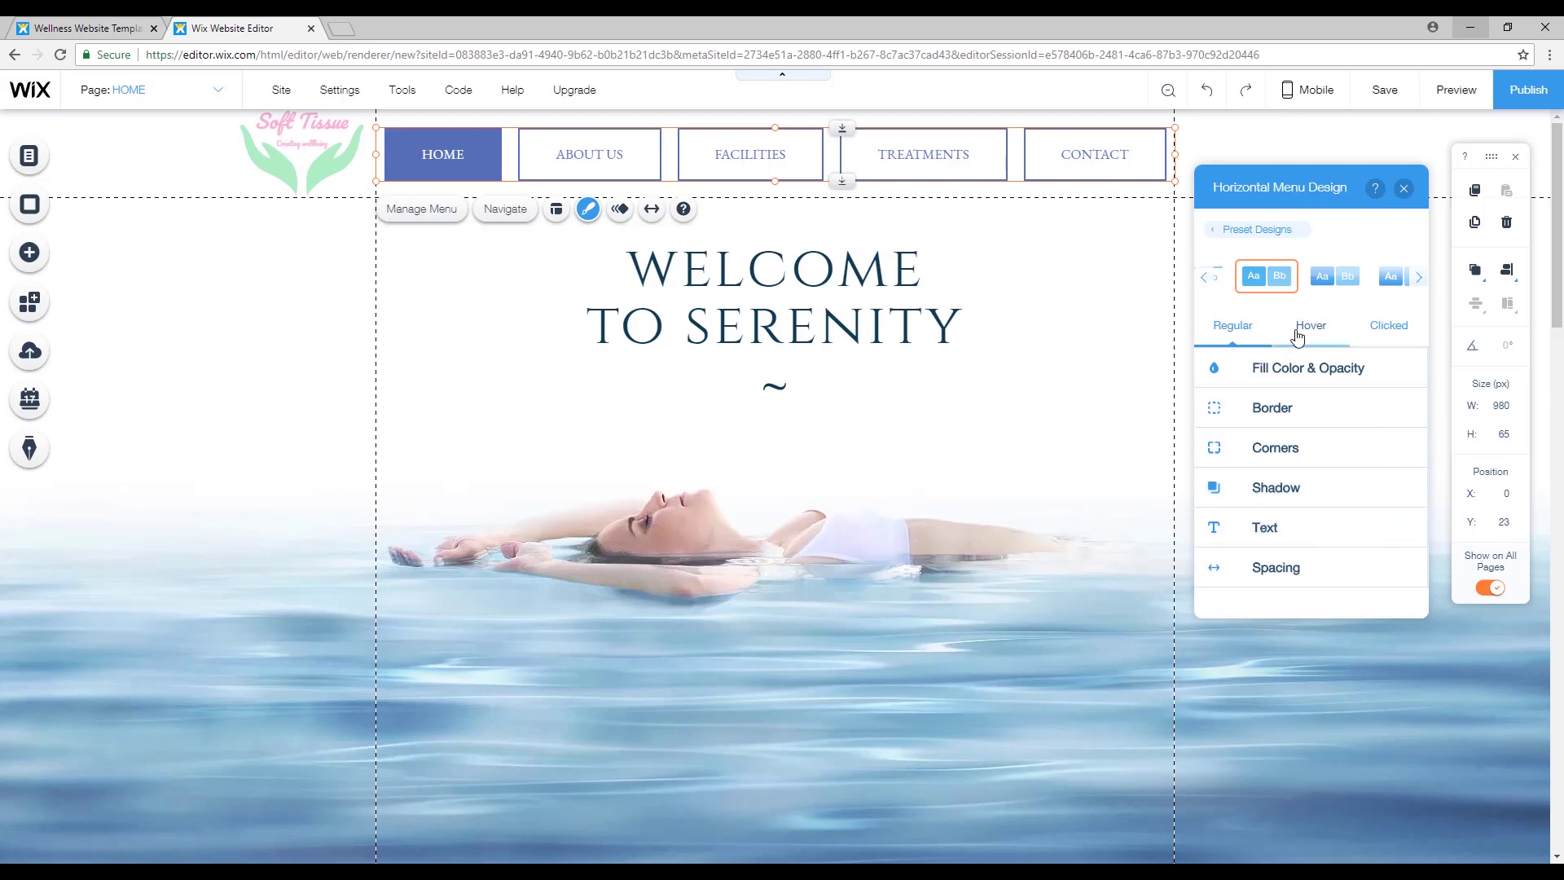
Open the regular-state Text settings and the menu text colour choices.
left_click(1317, 370)
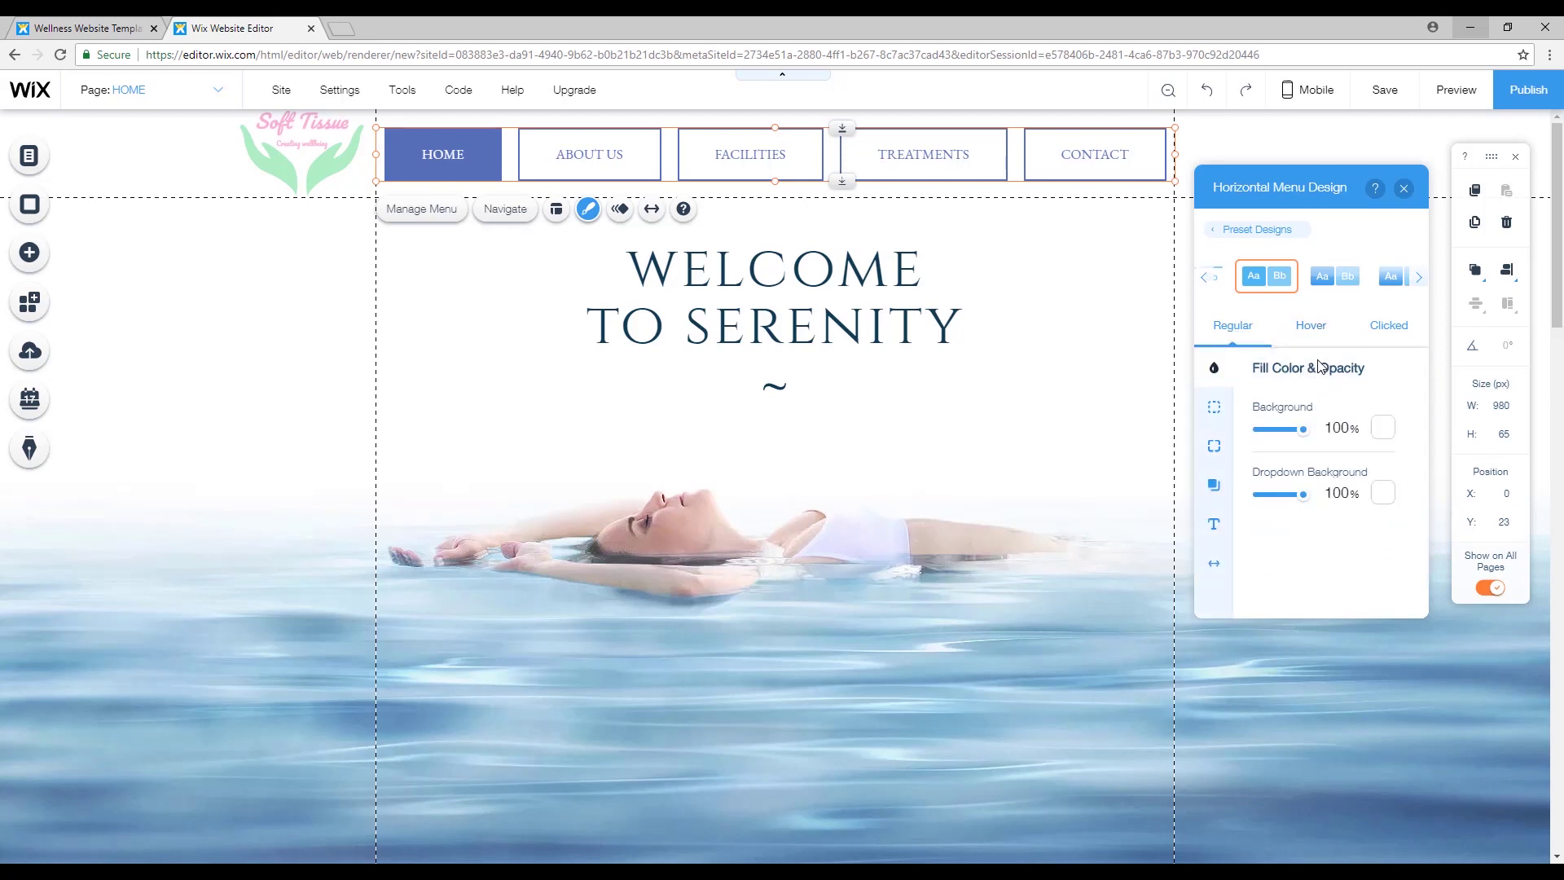
left_click(1214, 524)
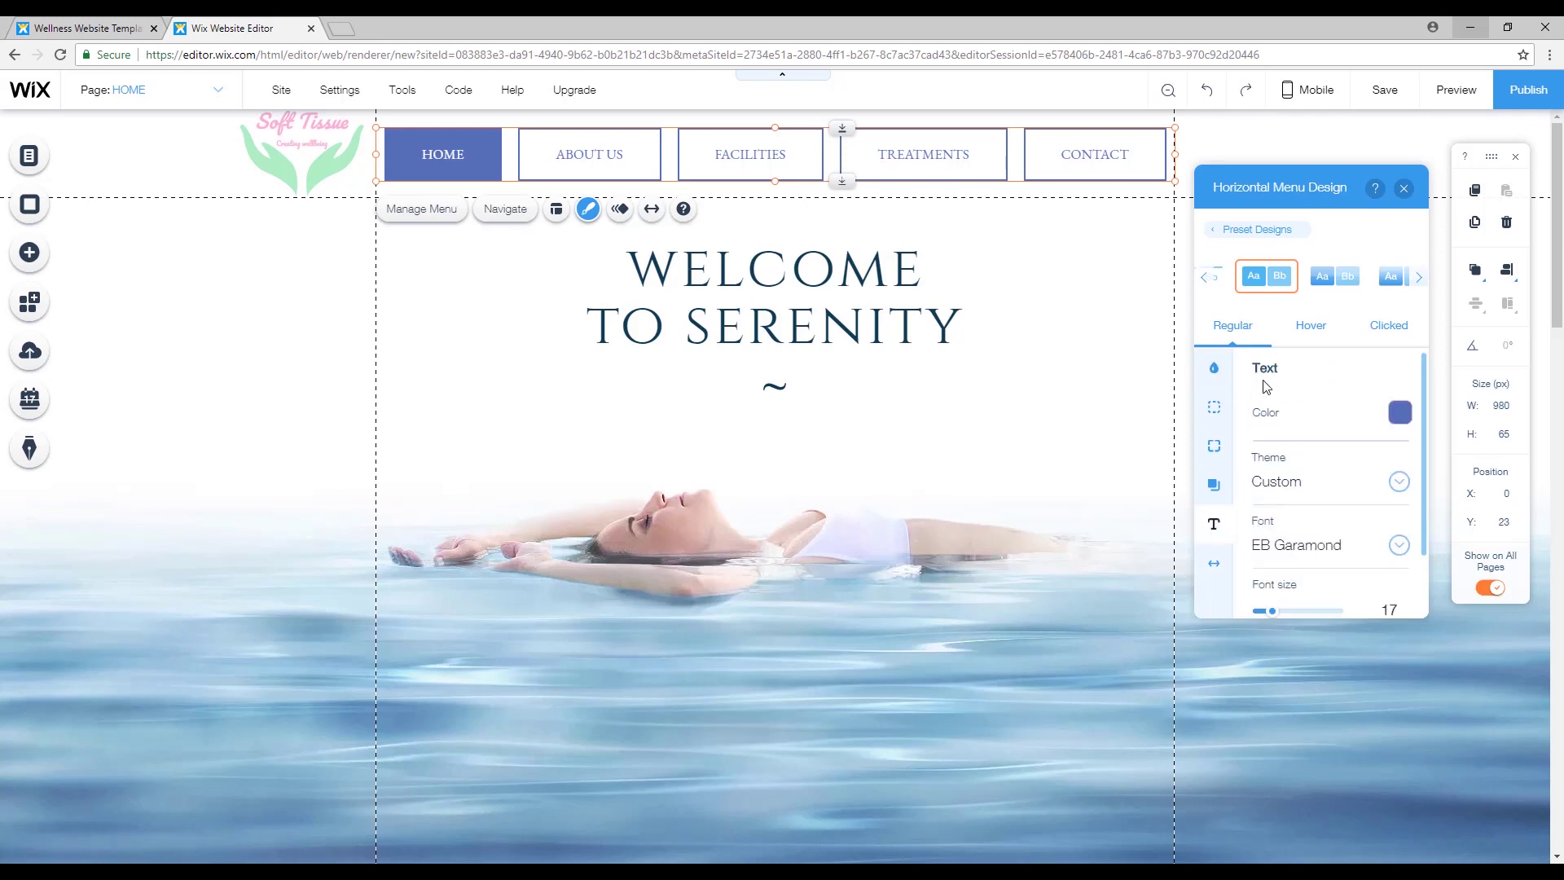
left_click(1399, 416)
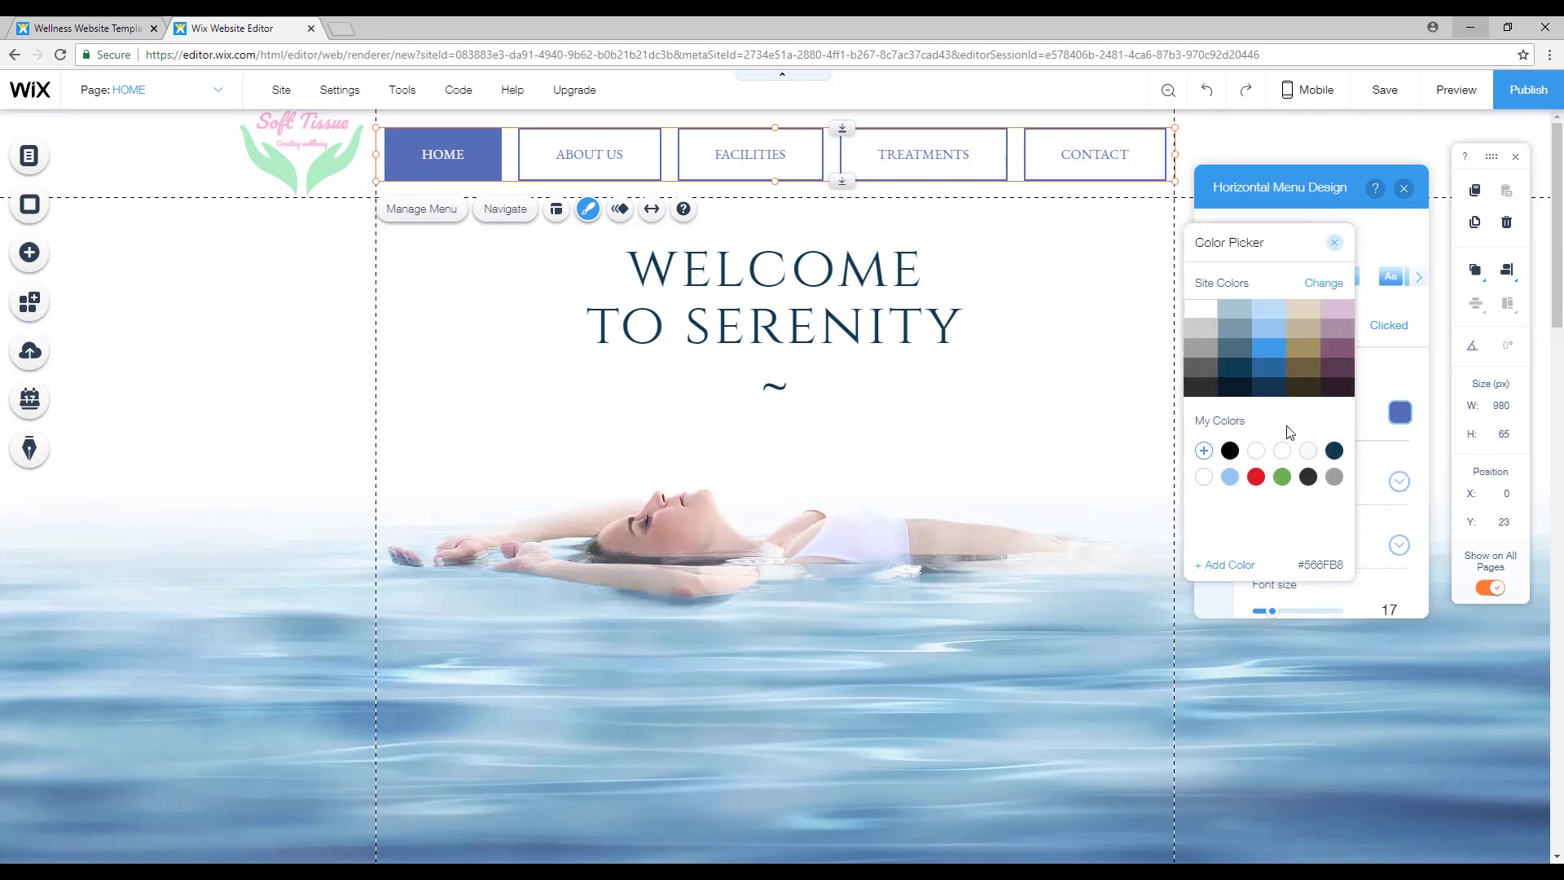
left_click(1334, 242)
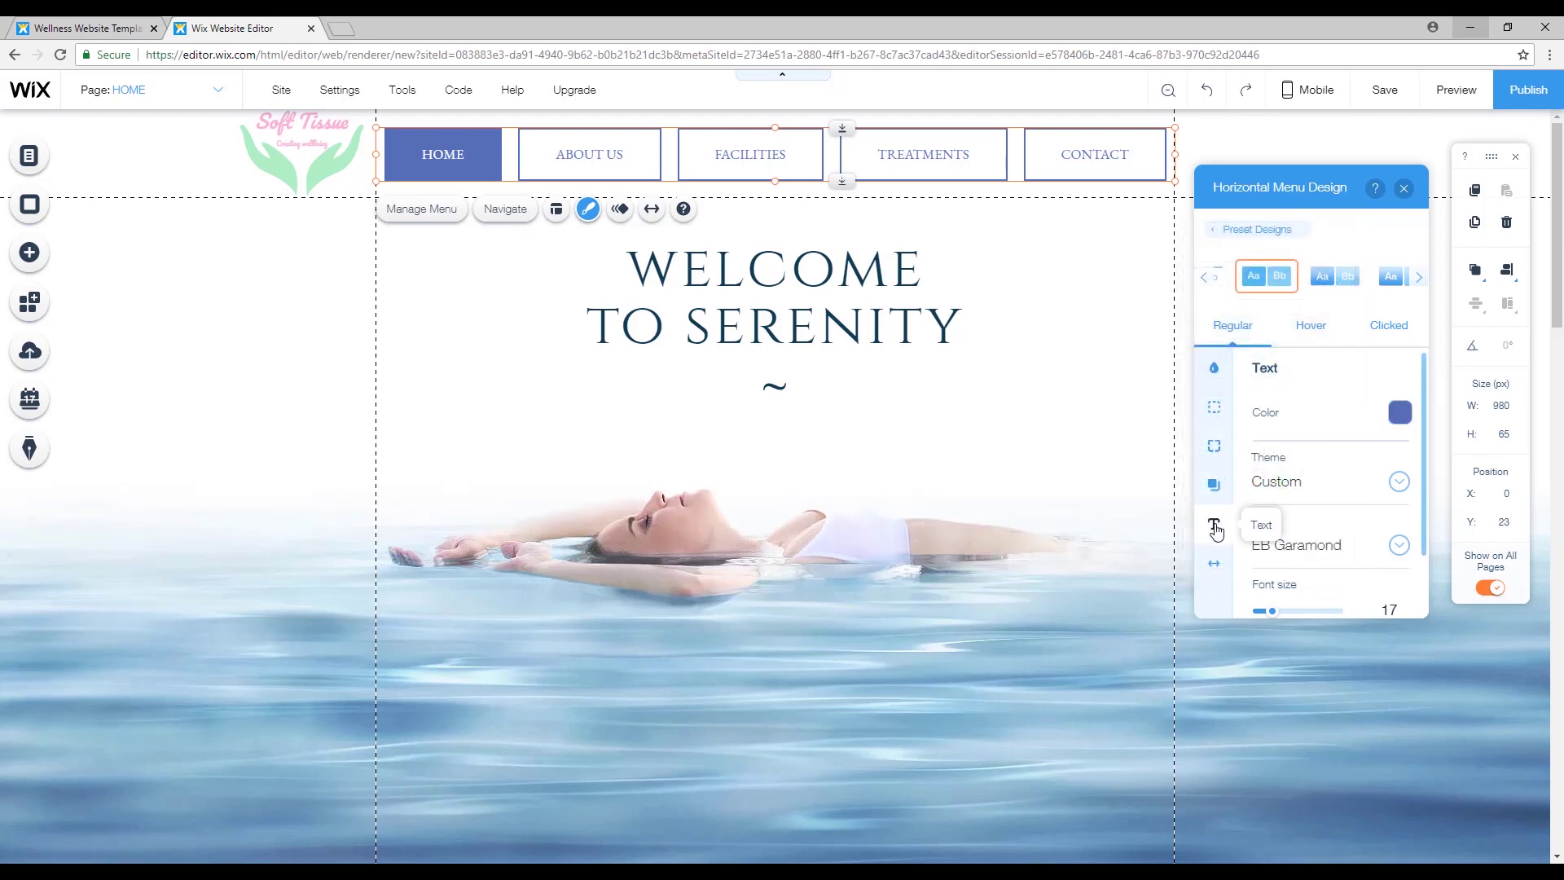
left_click(1400, 414)
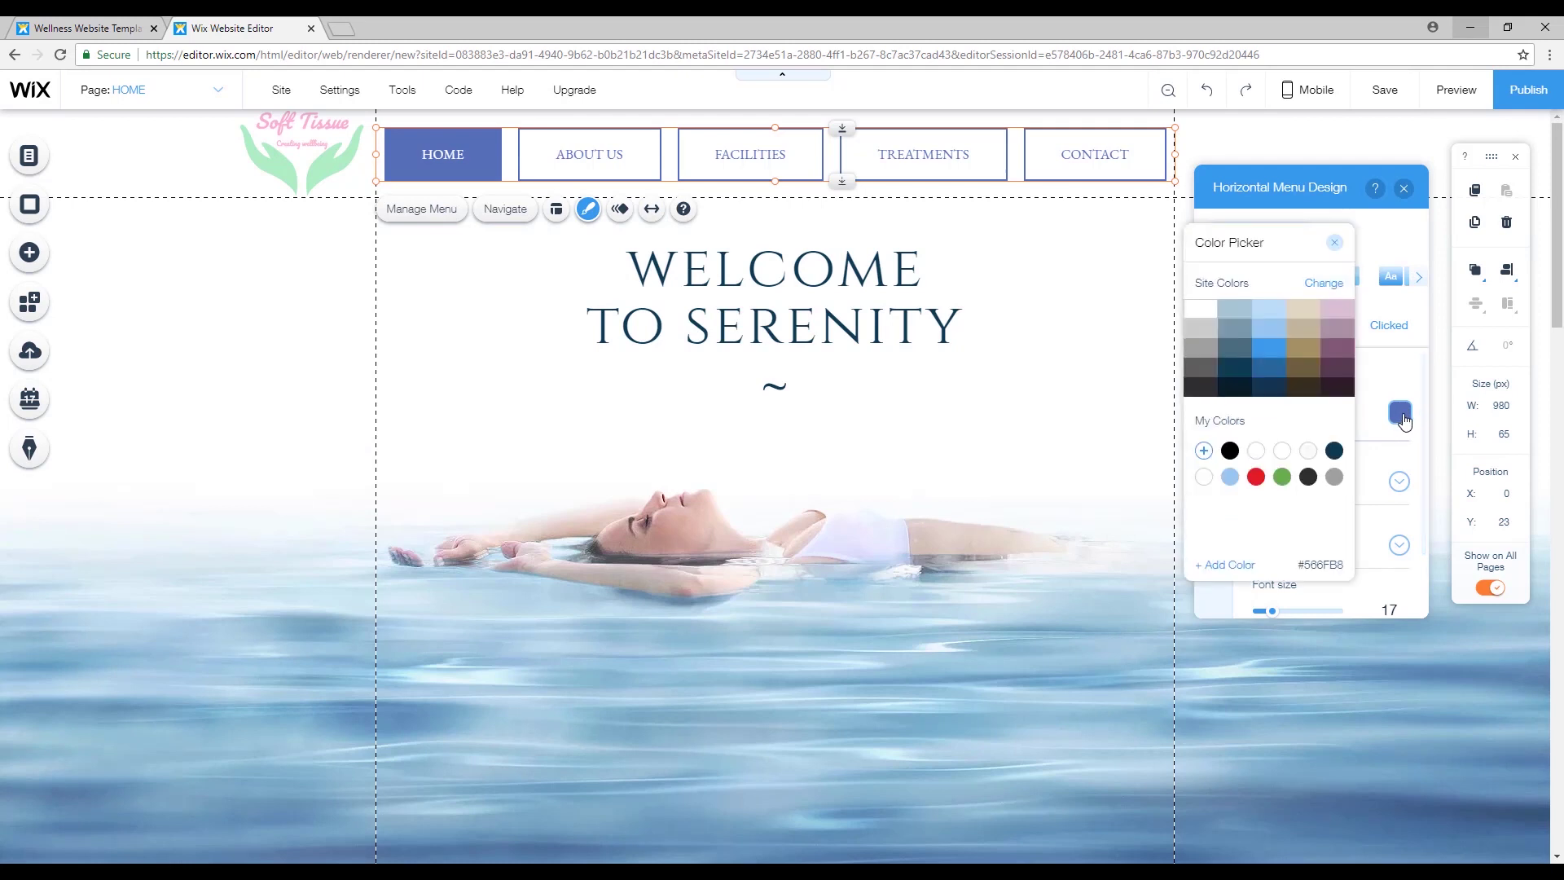
Copy the mint hex code adefc4 from the Notepad list of logo colours.
left_click(1204, 451)
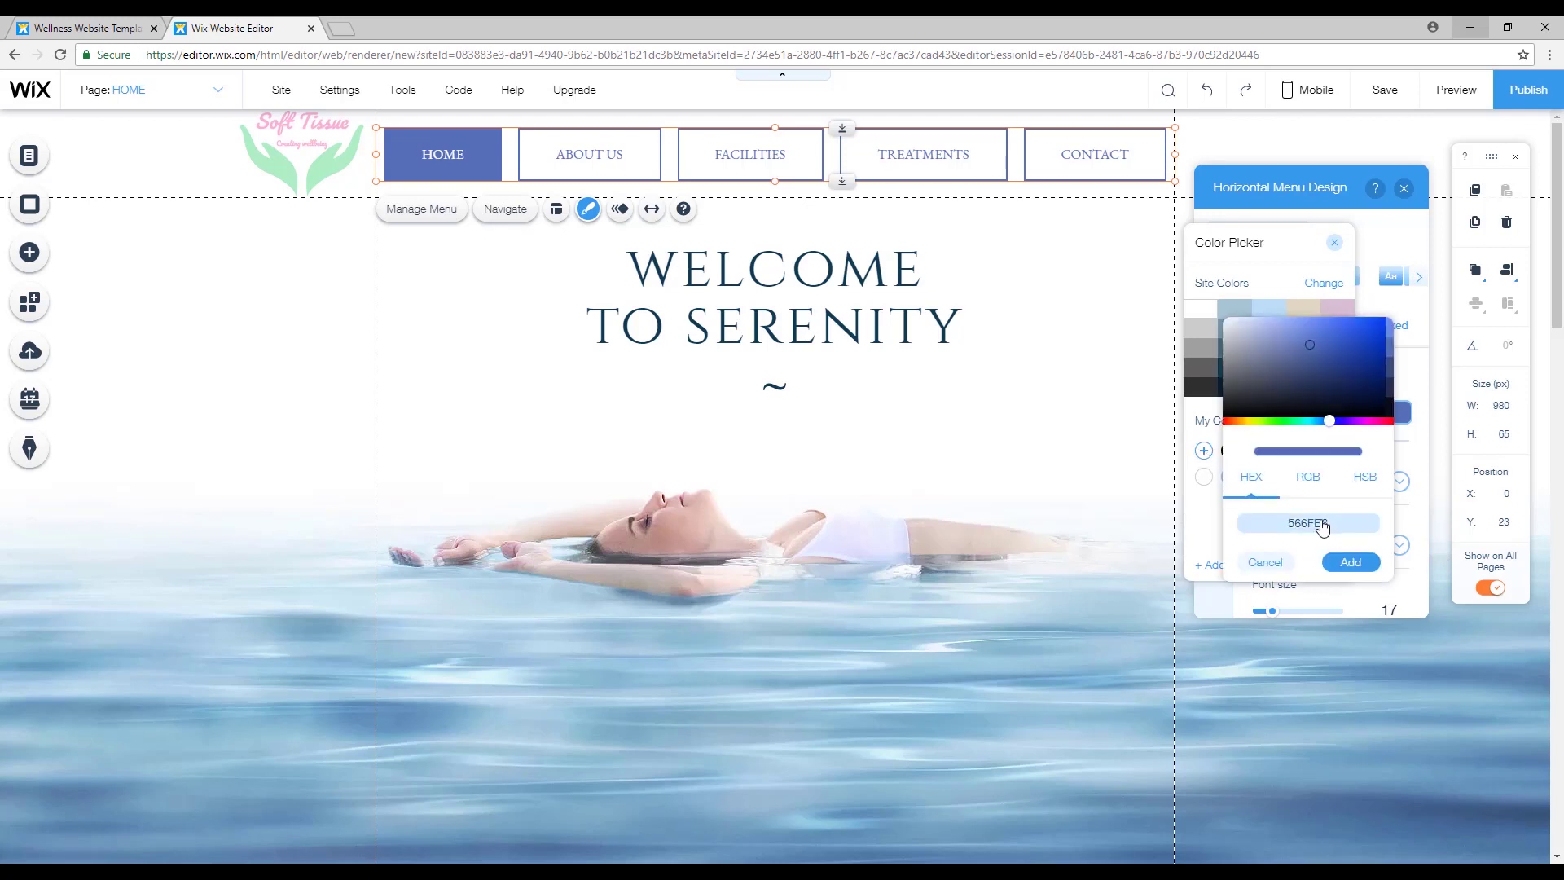
key("alt+Tab")
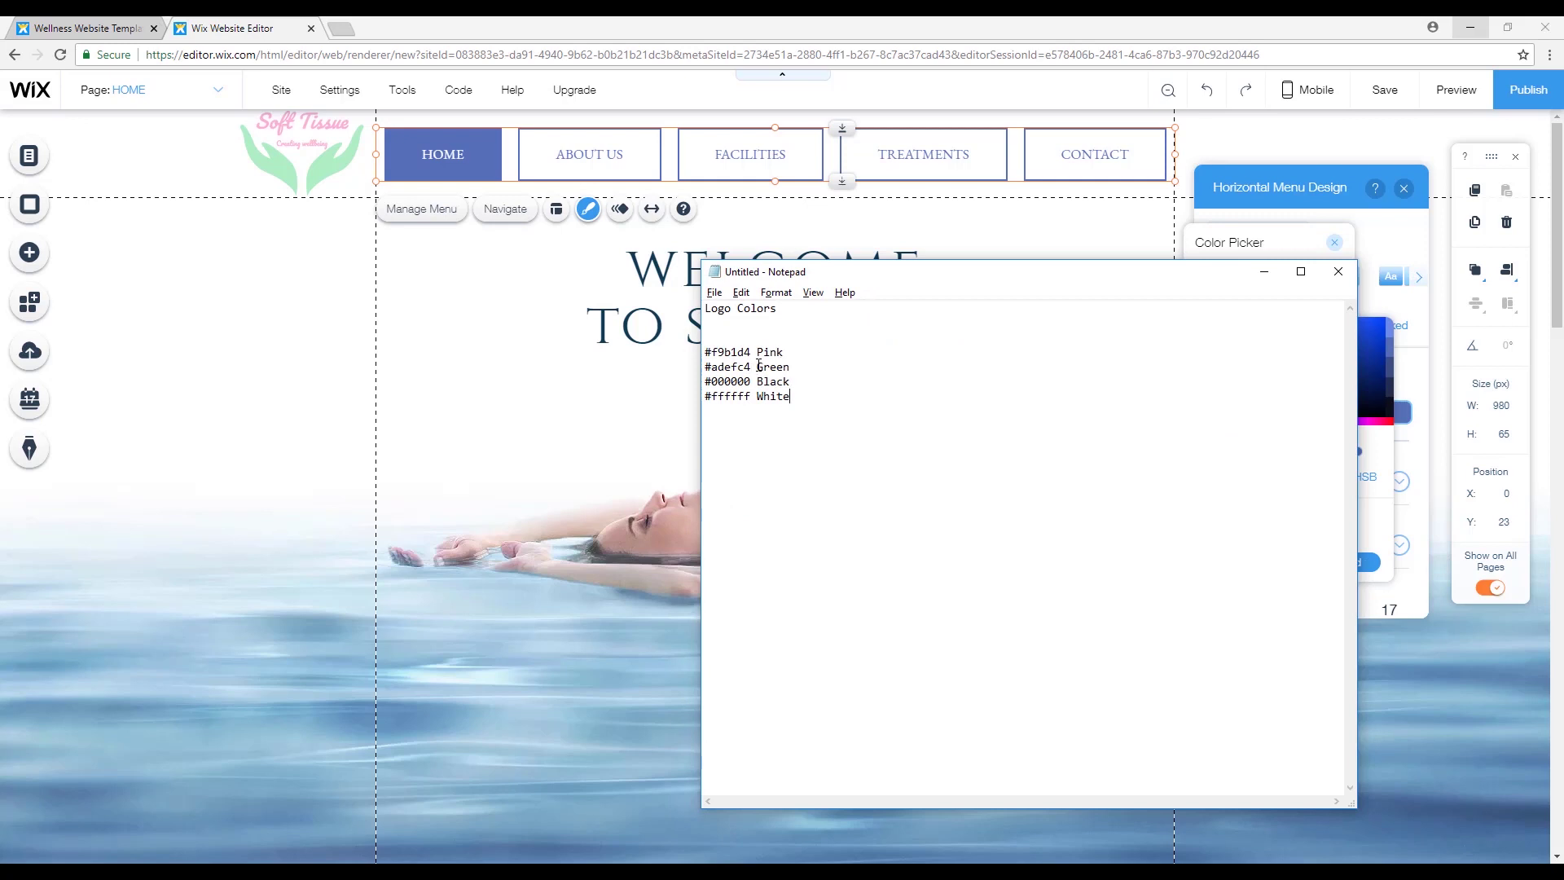
right_click(714, 366)
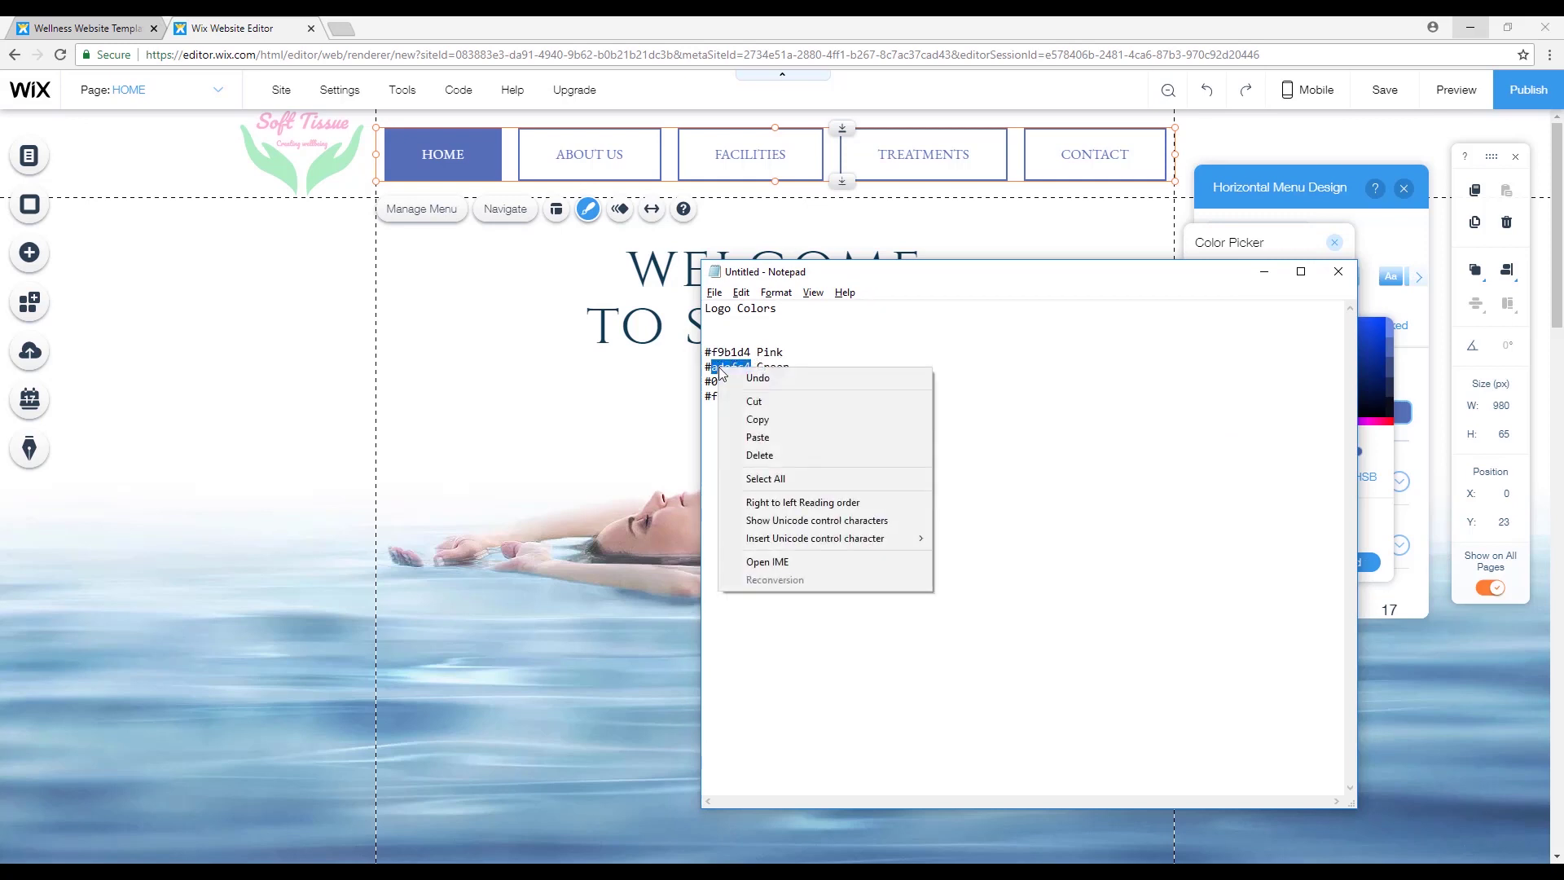
left_click(764, 421)
Paste adefc4 as a new custom colour and apply mint #ADEFC4 to the menu labels.
left_click(1430, 336)
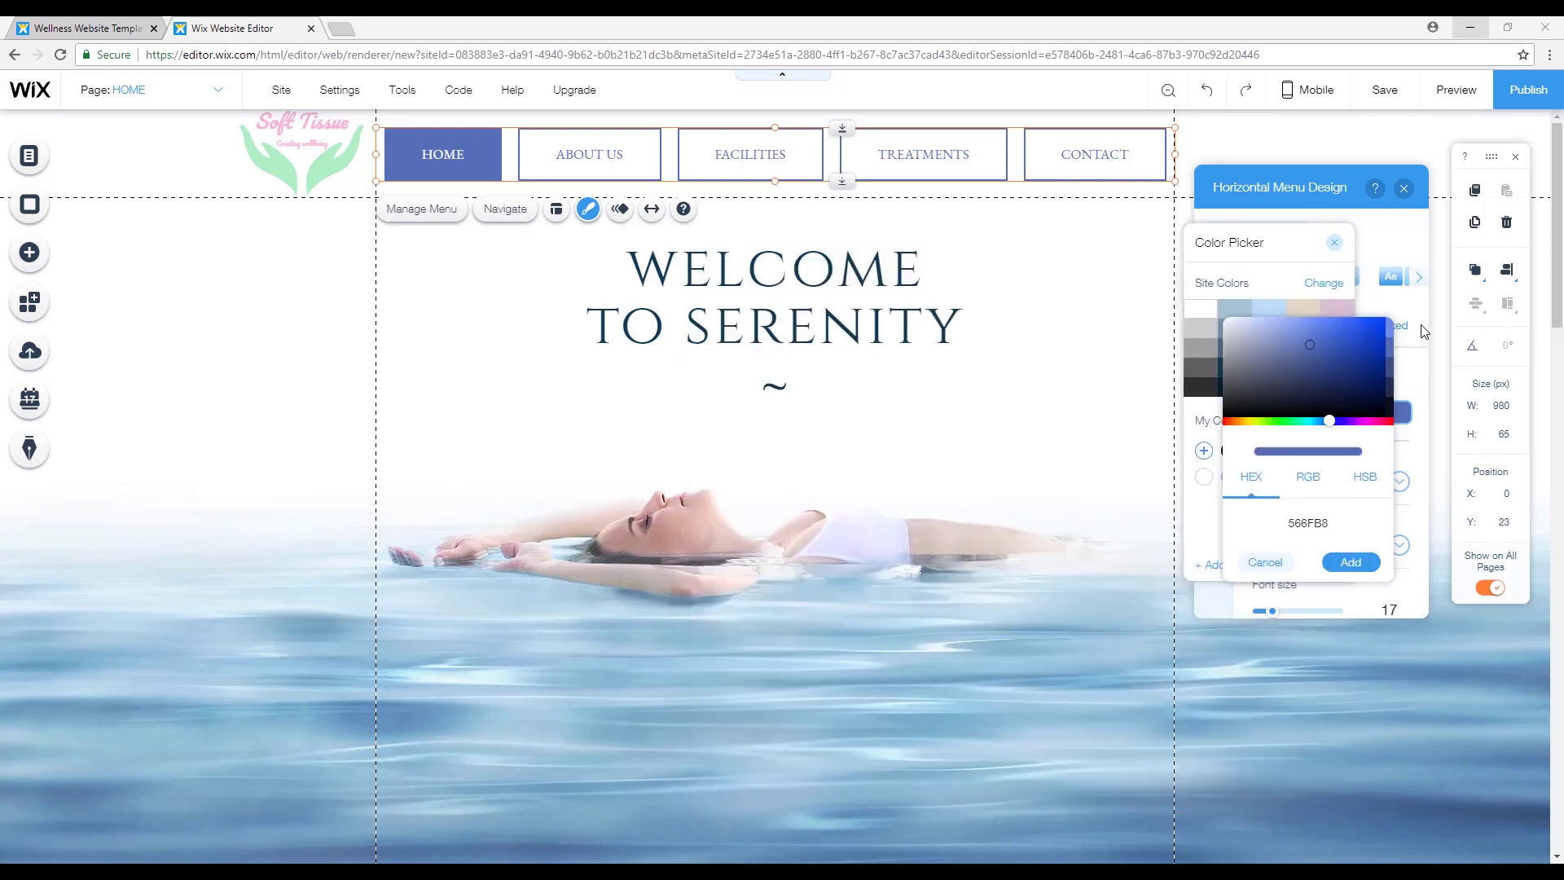
left_click(1204, 451)
double_click(1307, 523)
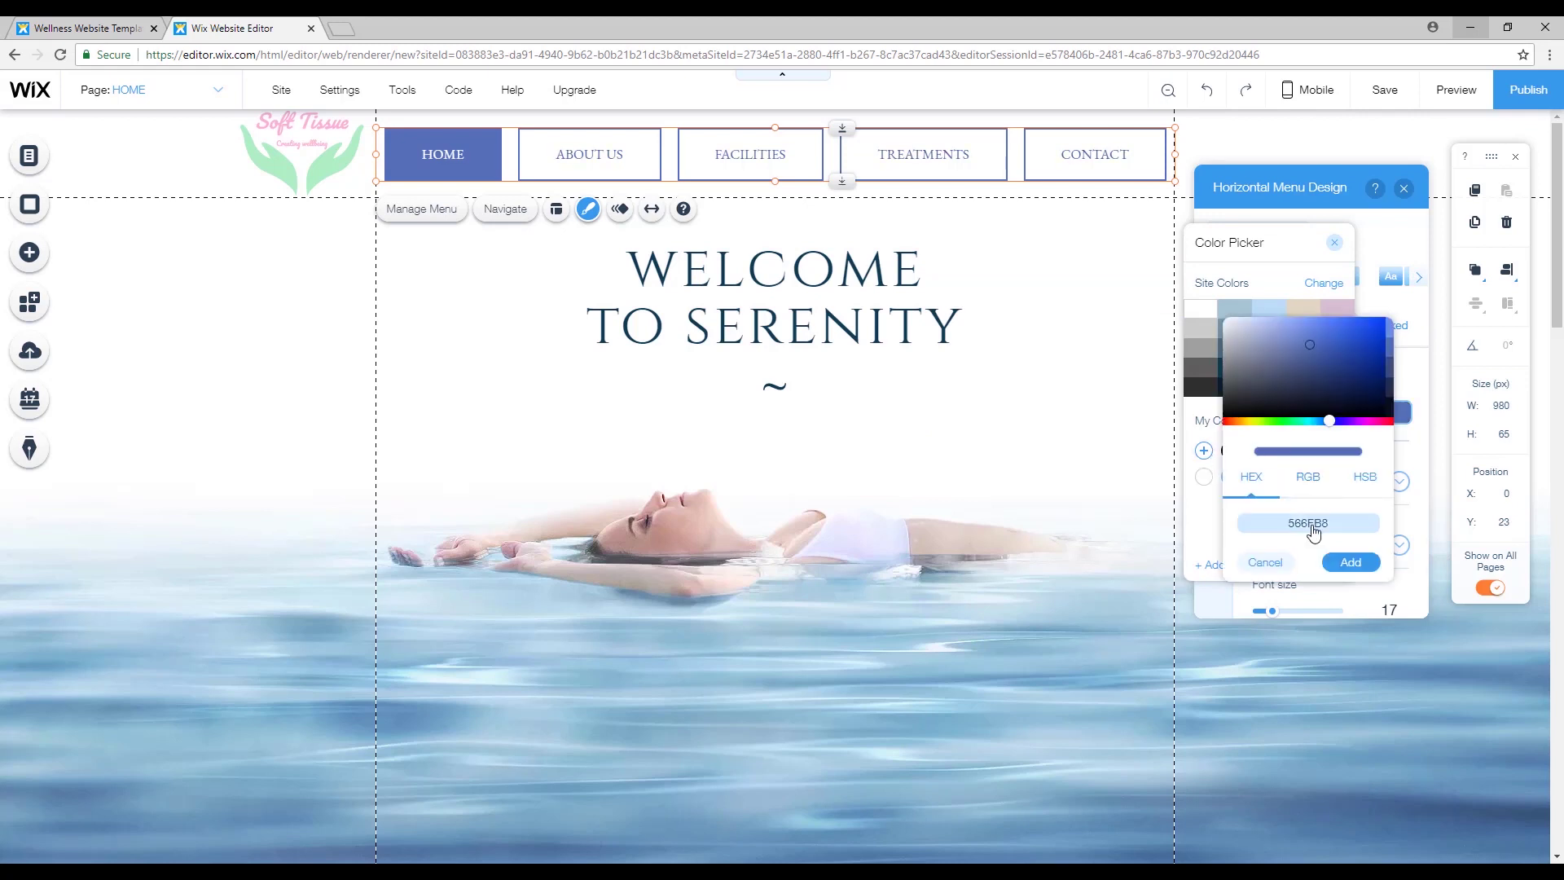
right_click(1312, 524)
left_click(1352, 575)
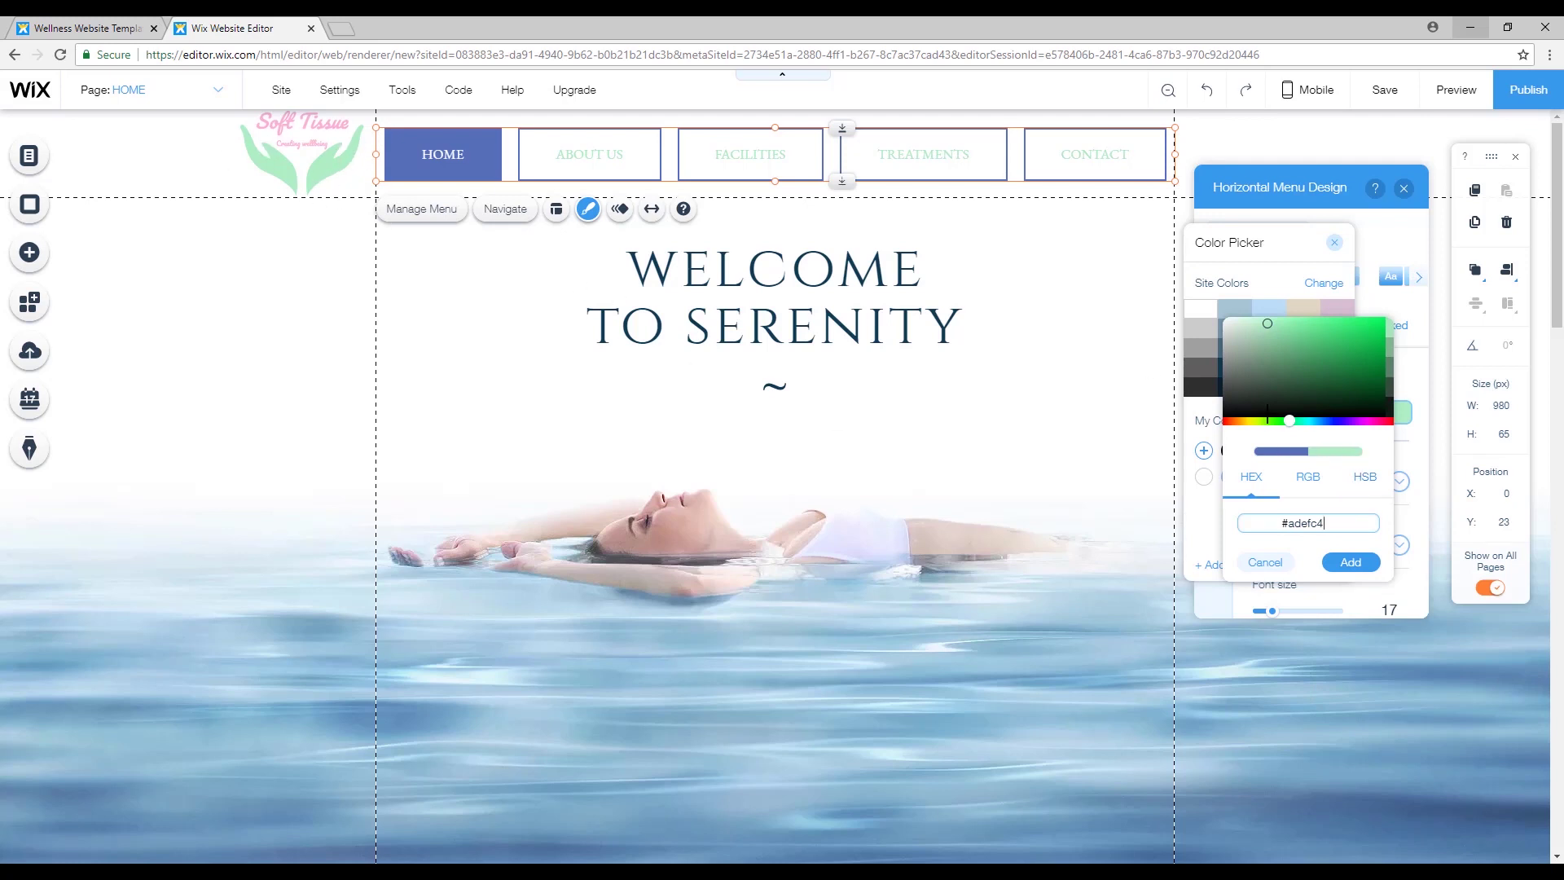
left_click(1351, 562)
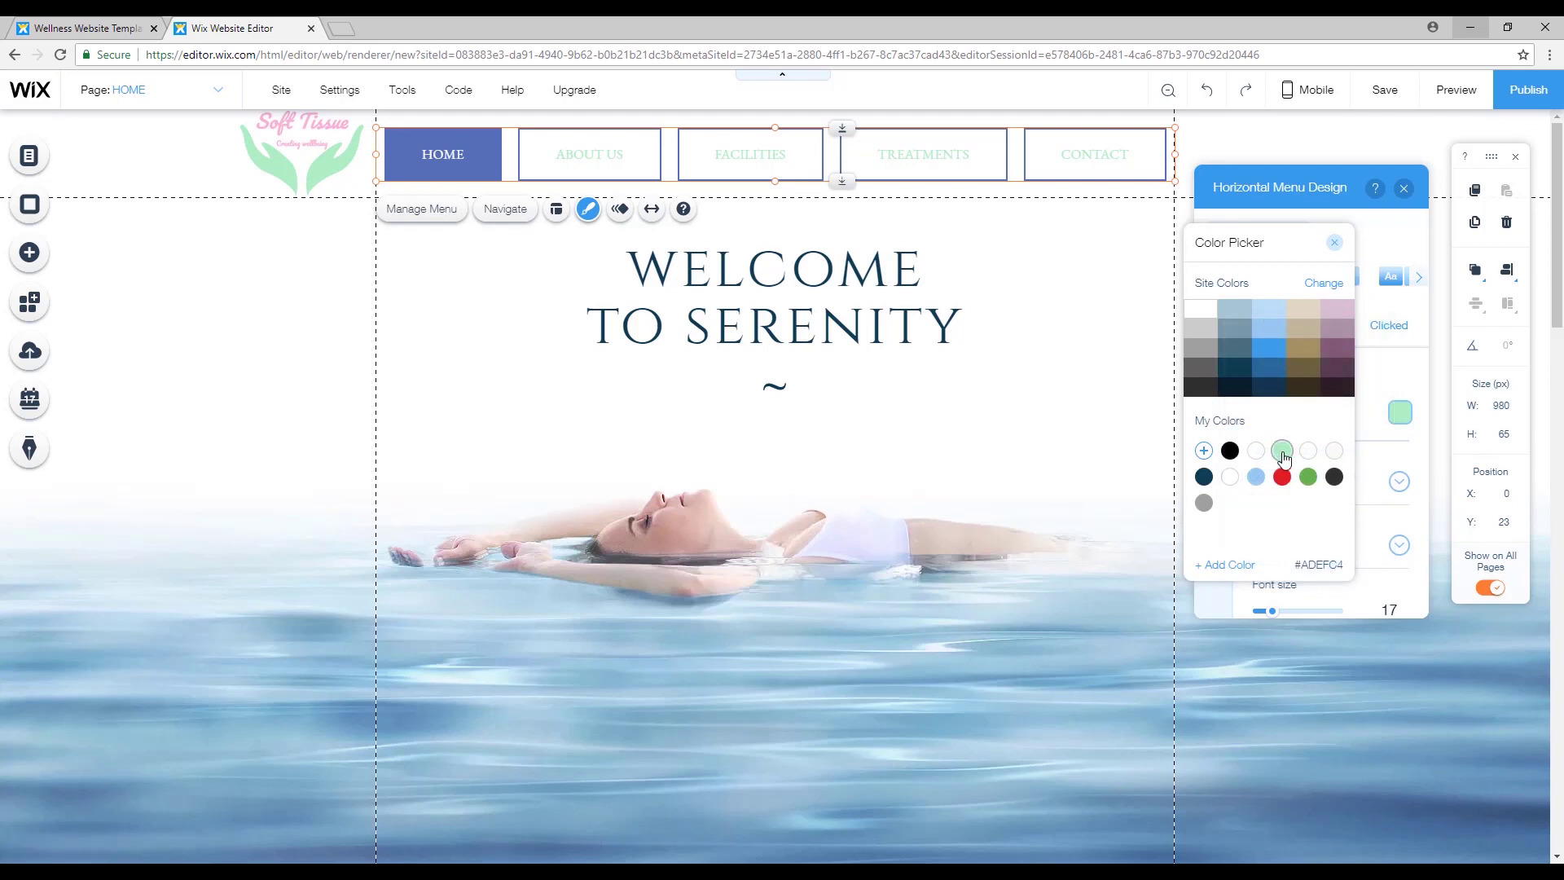
left_click(1336, 243)
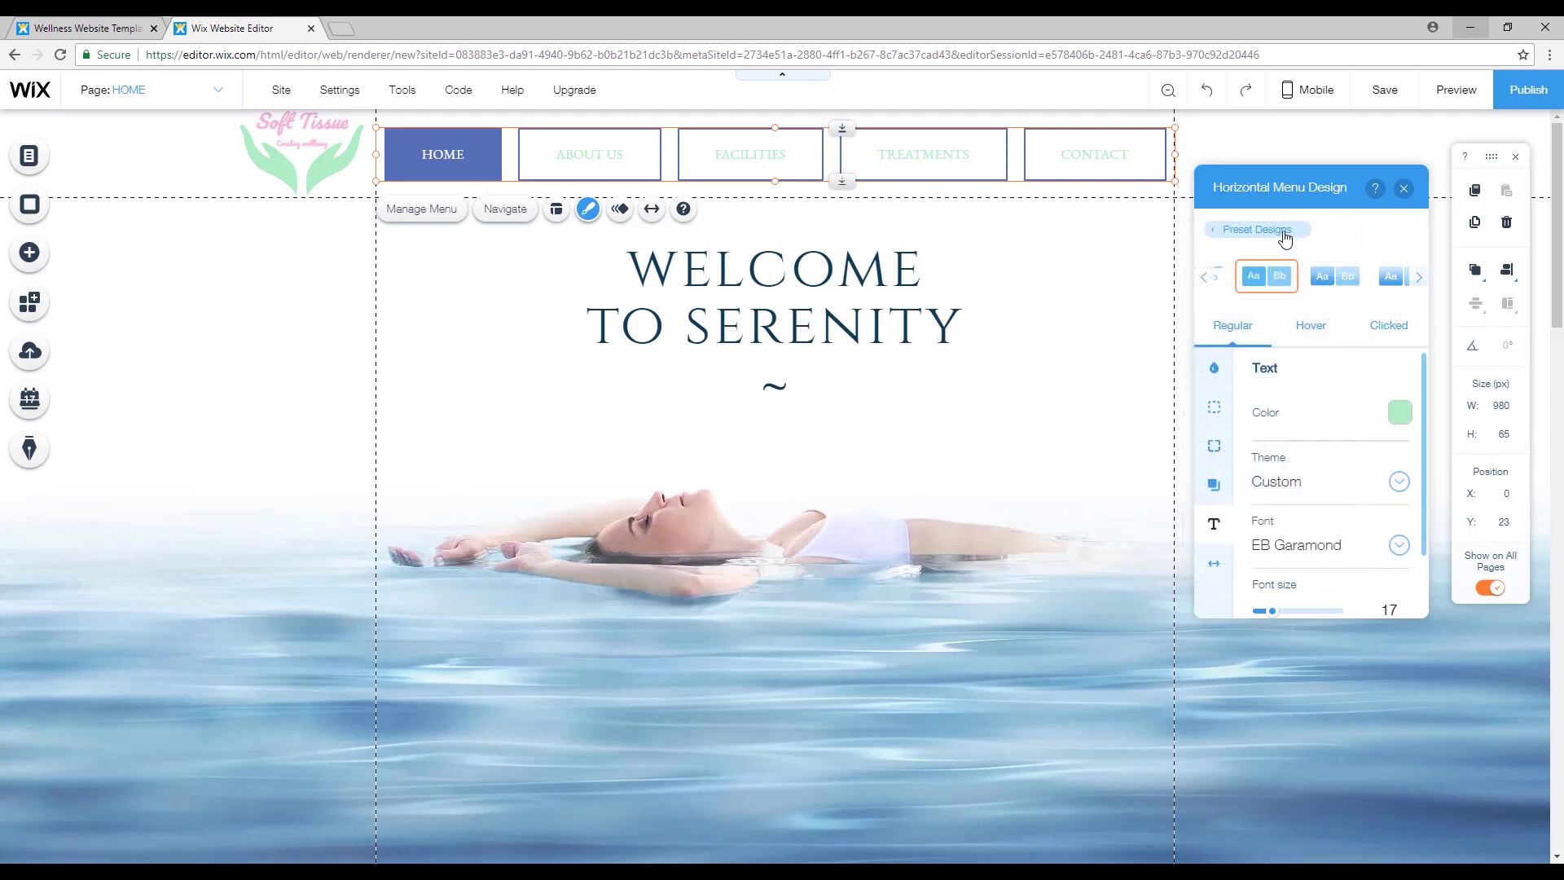
Give the menu borders the light-green swatch and a 3 px width.
left_click(1215, 410)
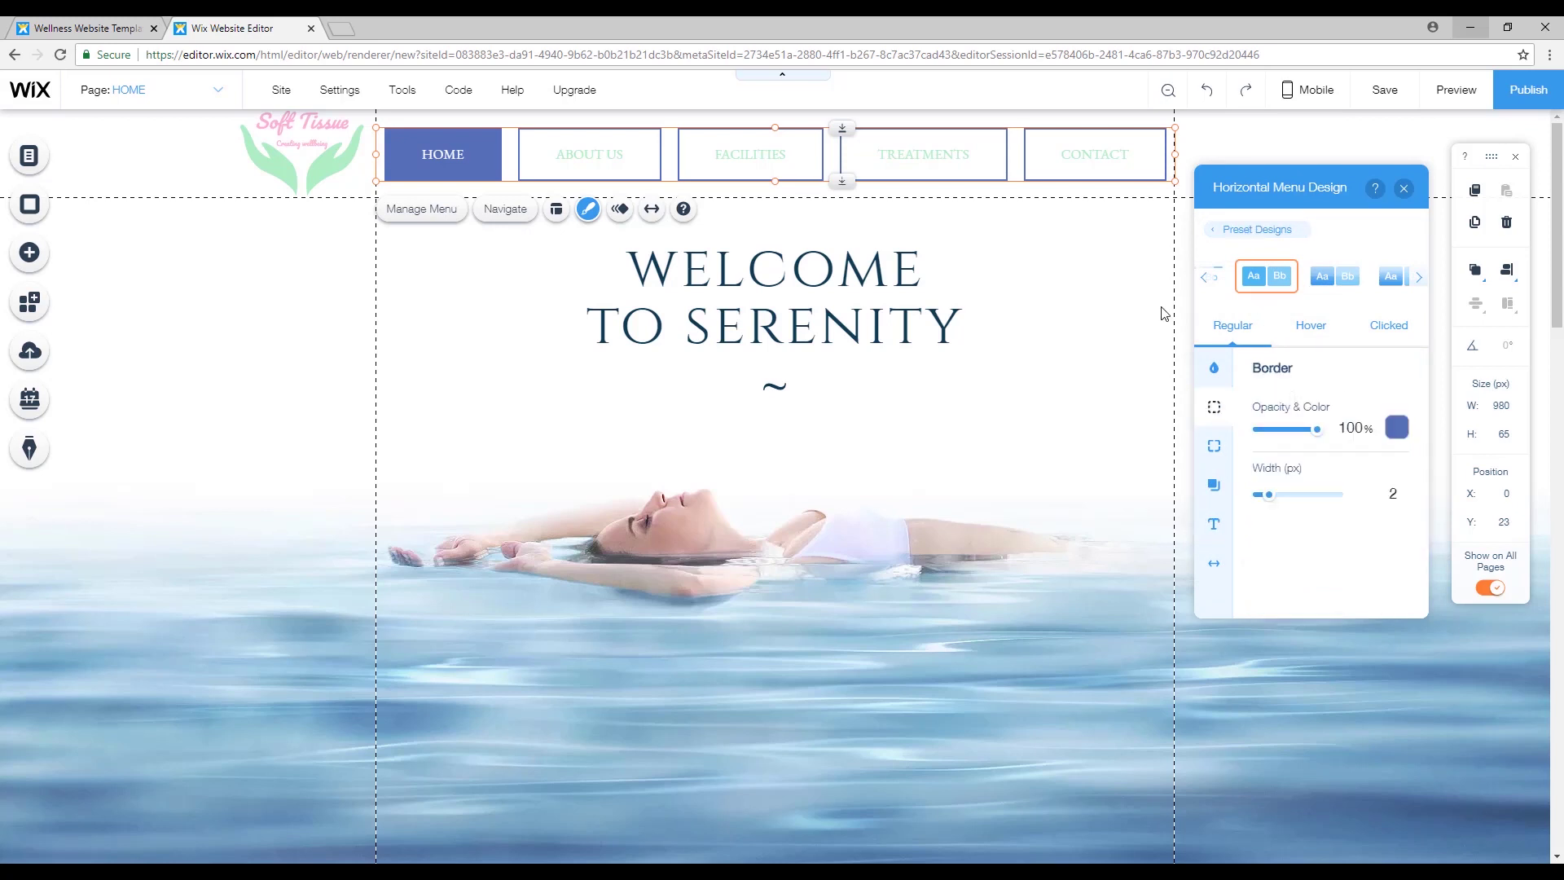
left_click(1402, 438)
left_click(1282, 451)
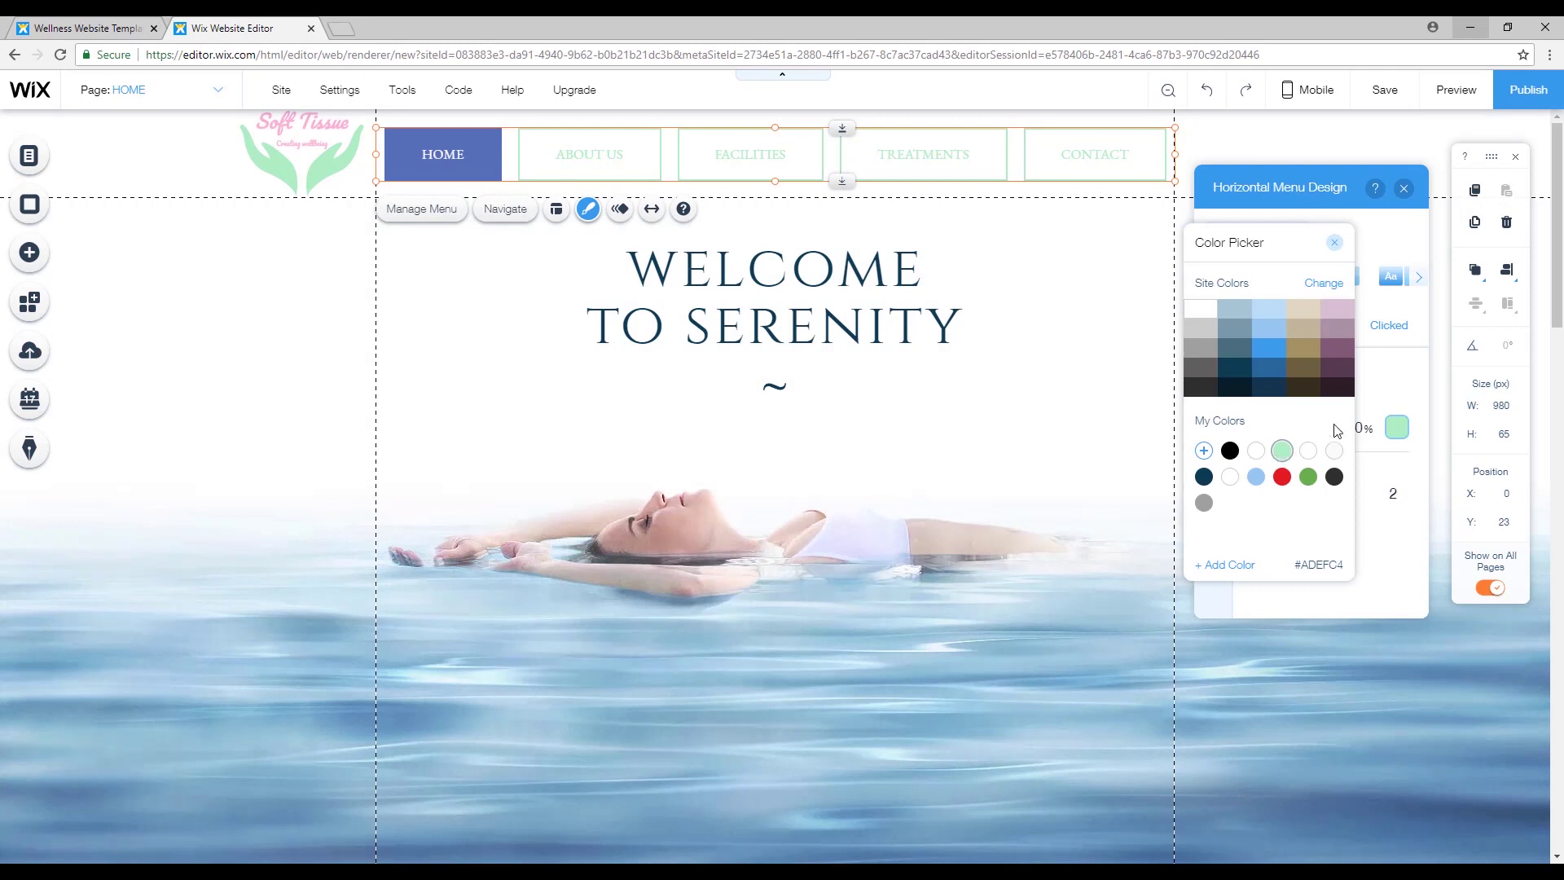
left_click(1334, 242)
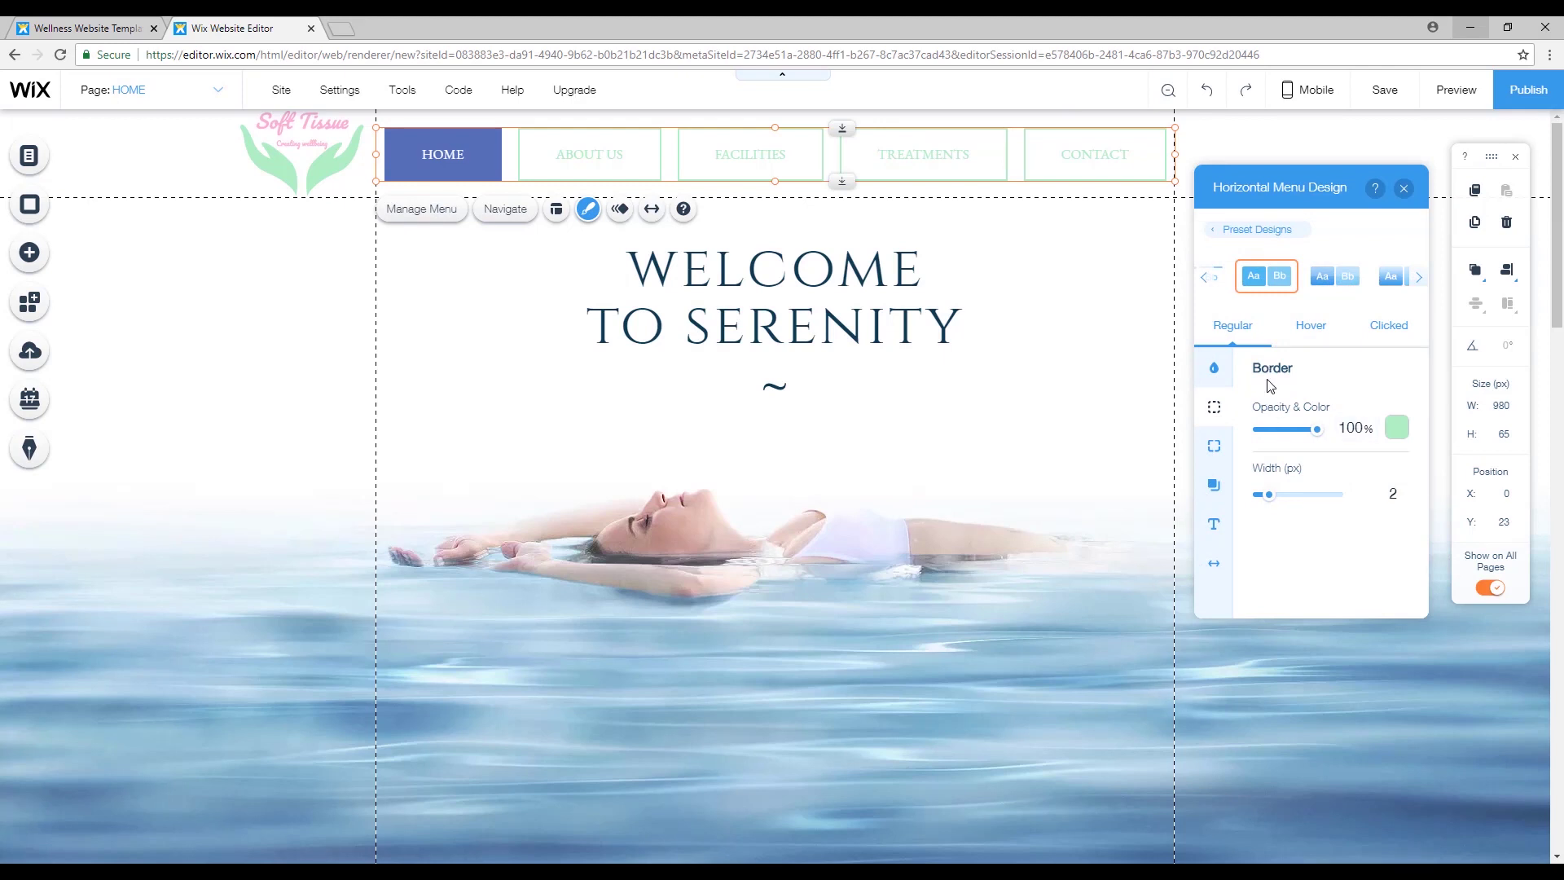
left_click_drag(1269, 495, 1275, 496)
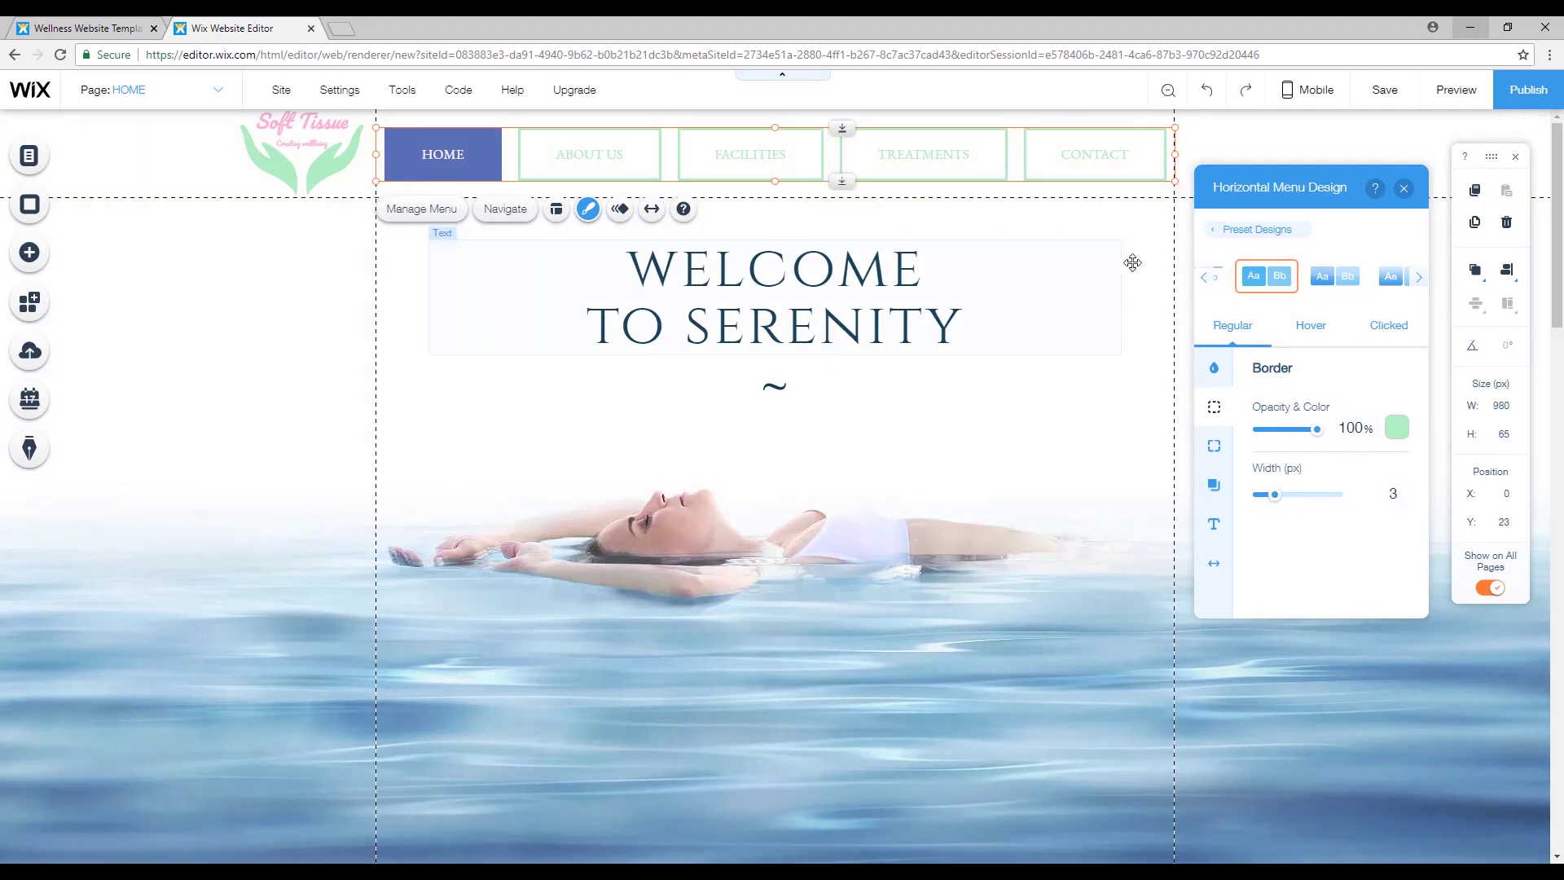
Make the menu labels bold.
left_click(1213, 522)
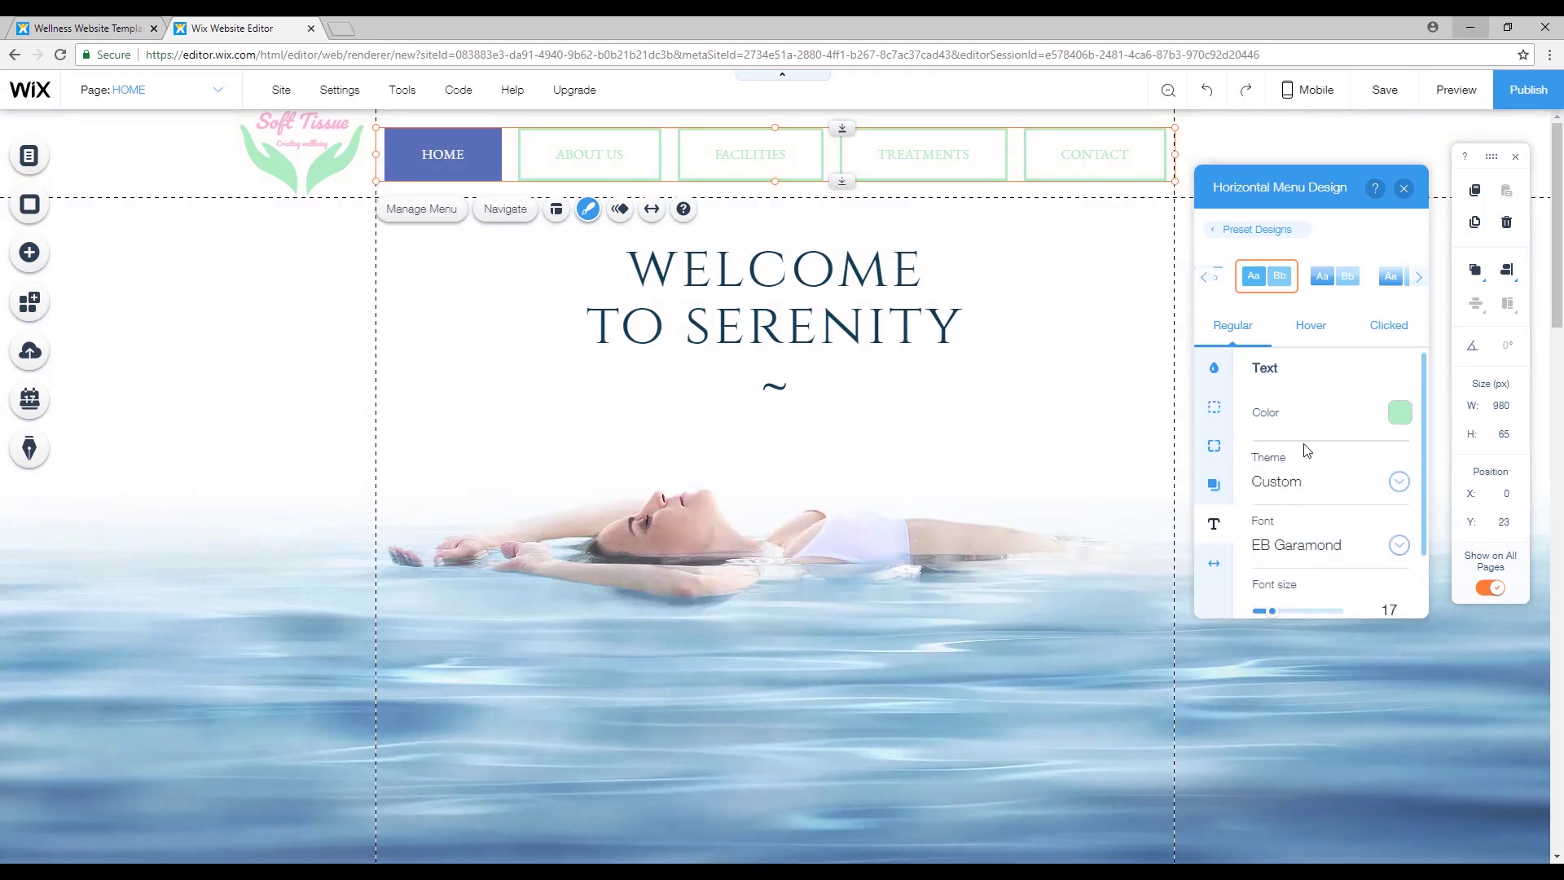
scroll(1311, 488, "down", 1)
left_click(1266, 590)
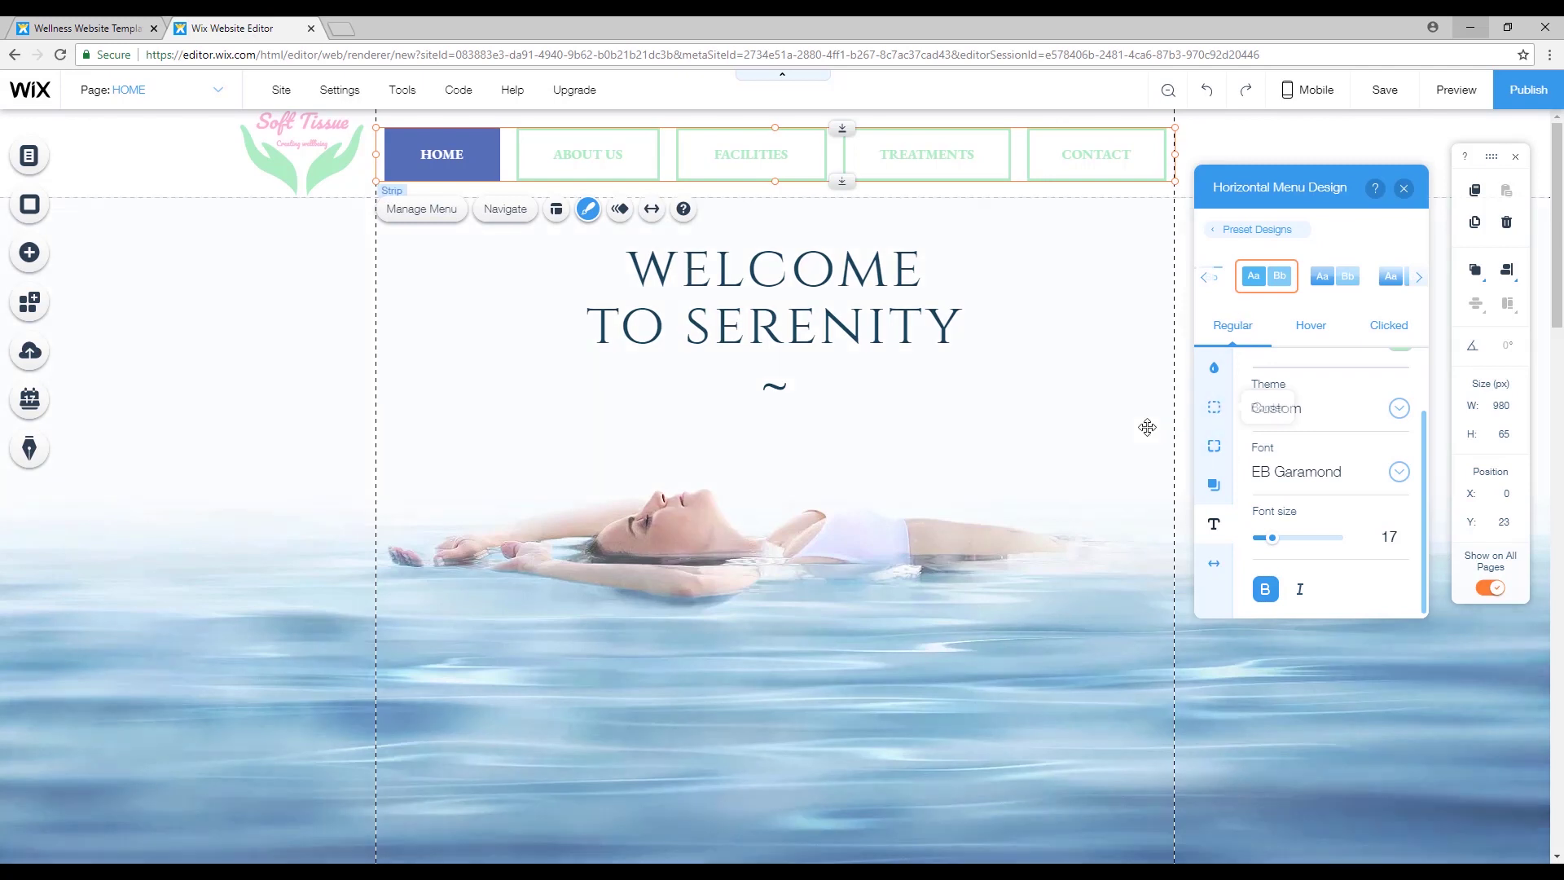
left_click(1321, 328)
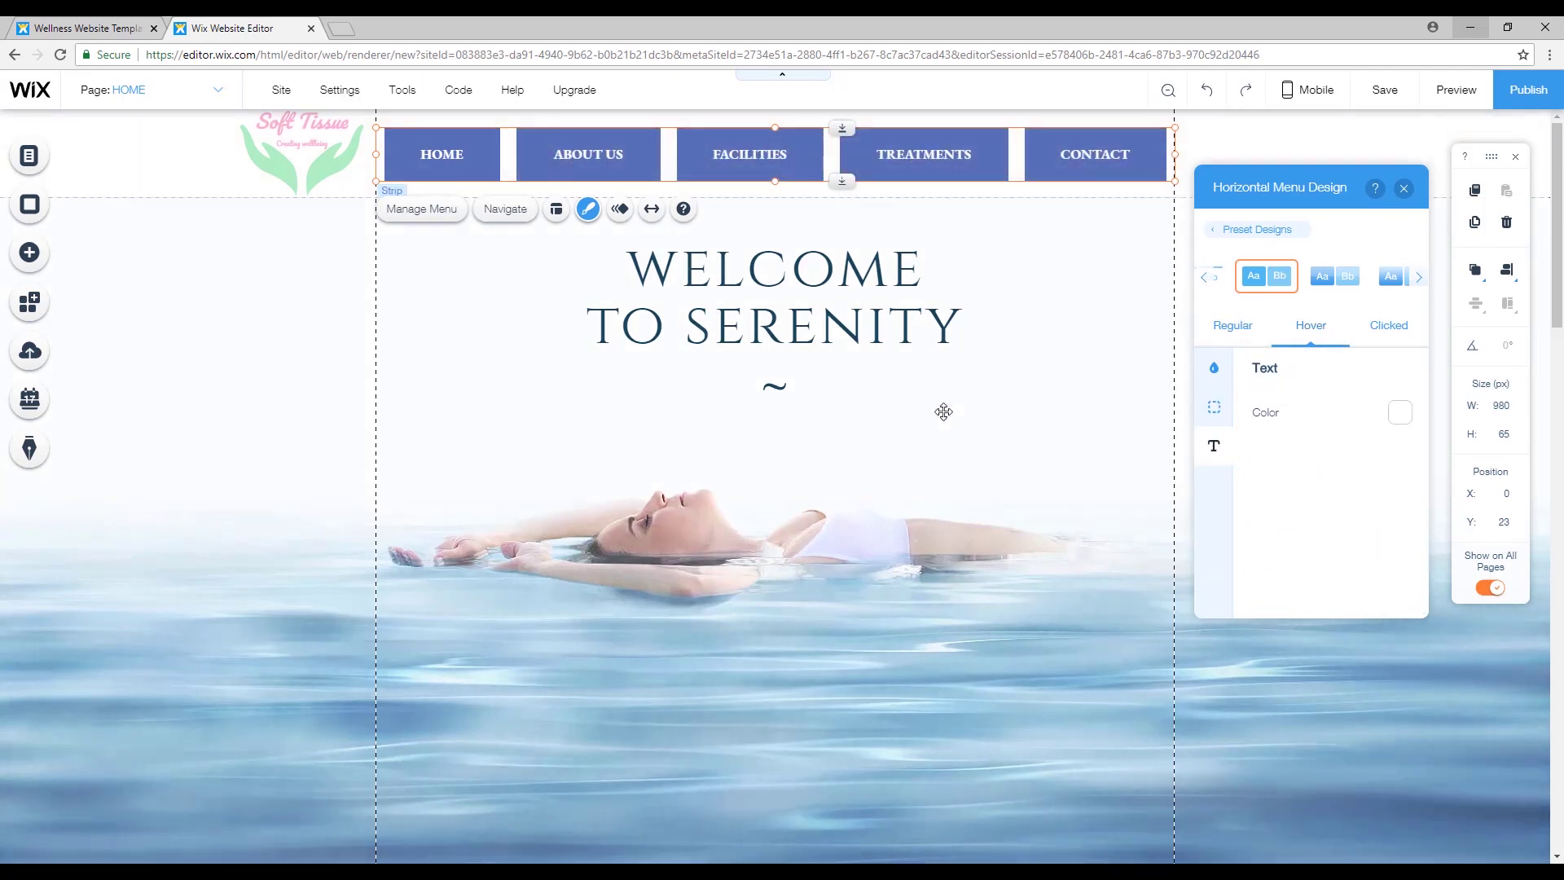
Open the hover fill colours and copy the pink code f9b1d4 from the colour notes.
left_click(1214, 406)
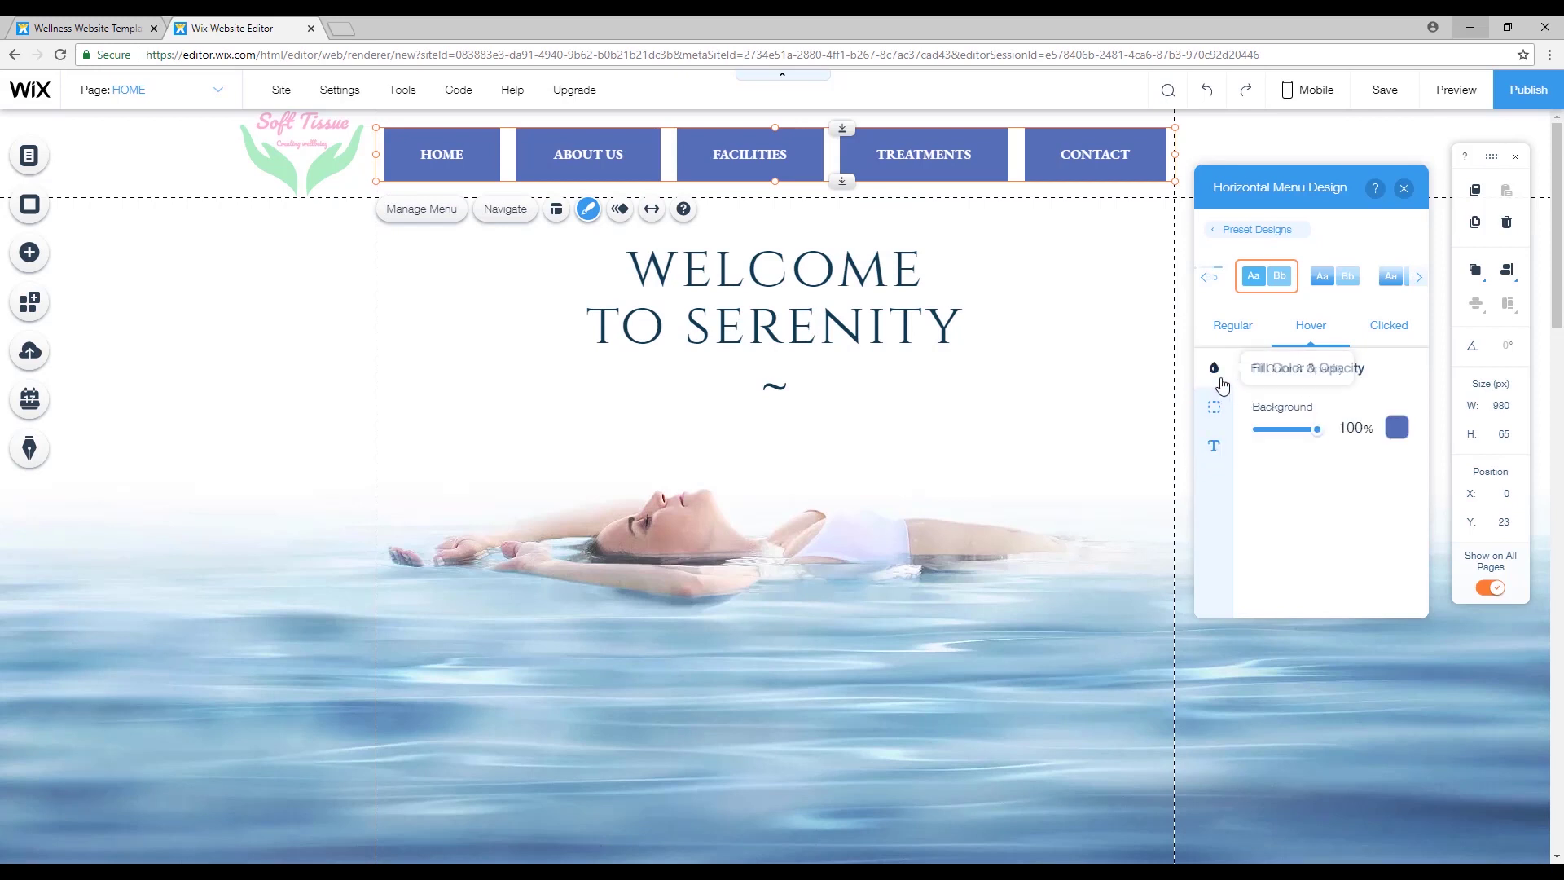
left_click(1398, 429)
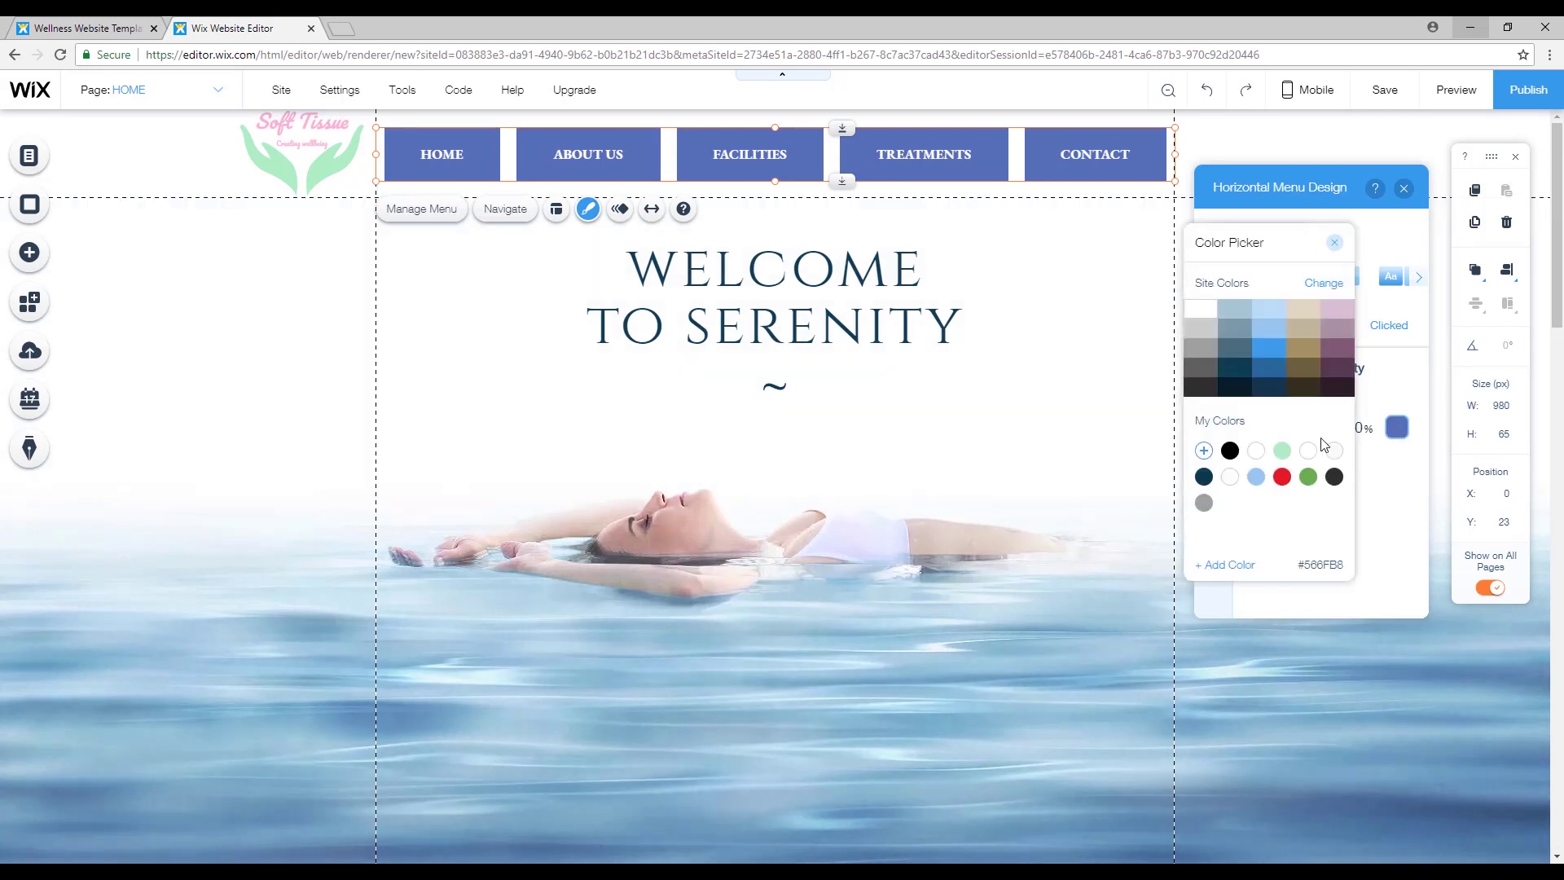
left_click(1281, 450)
key("alt+Tab")
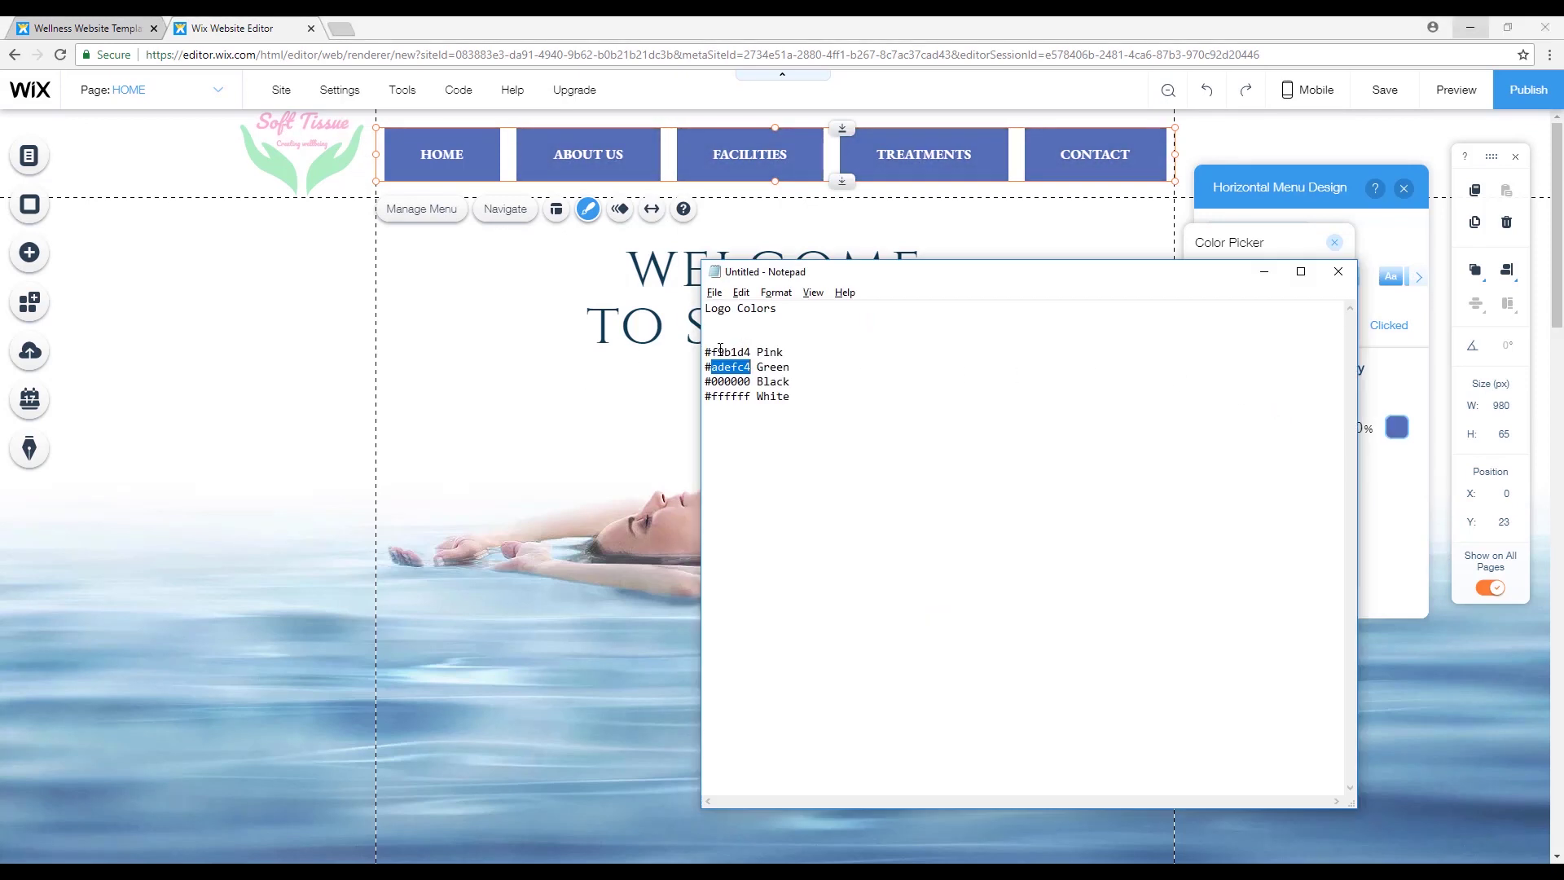
left_click_drag(711, 352, 717, 352)
right_click(749, 356)
left_click(790, 406)
Add pink #F9B1D4 as a custom colour for the hover background fill.
left_click(1283, 240)
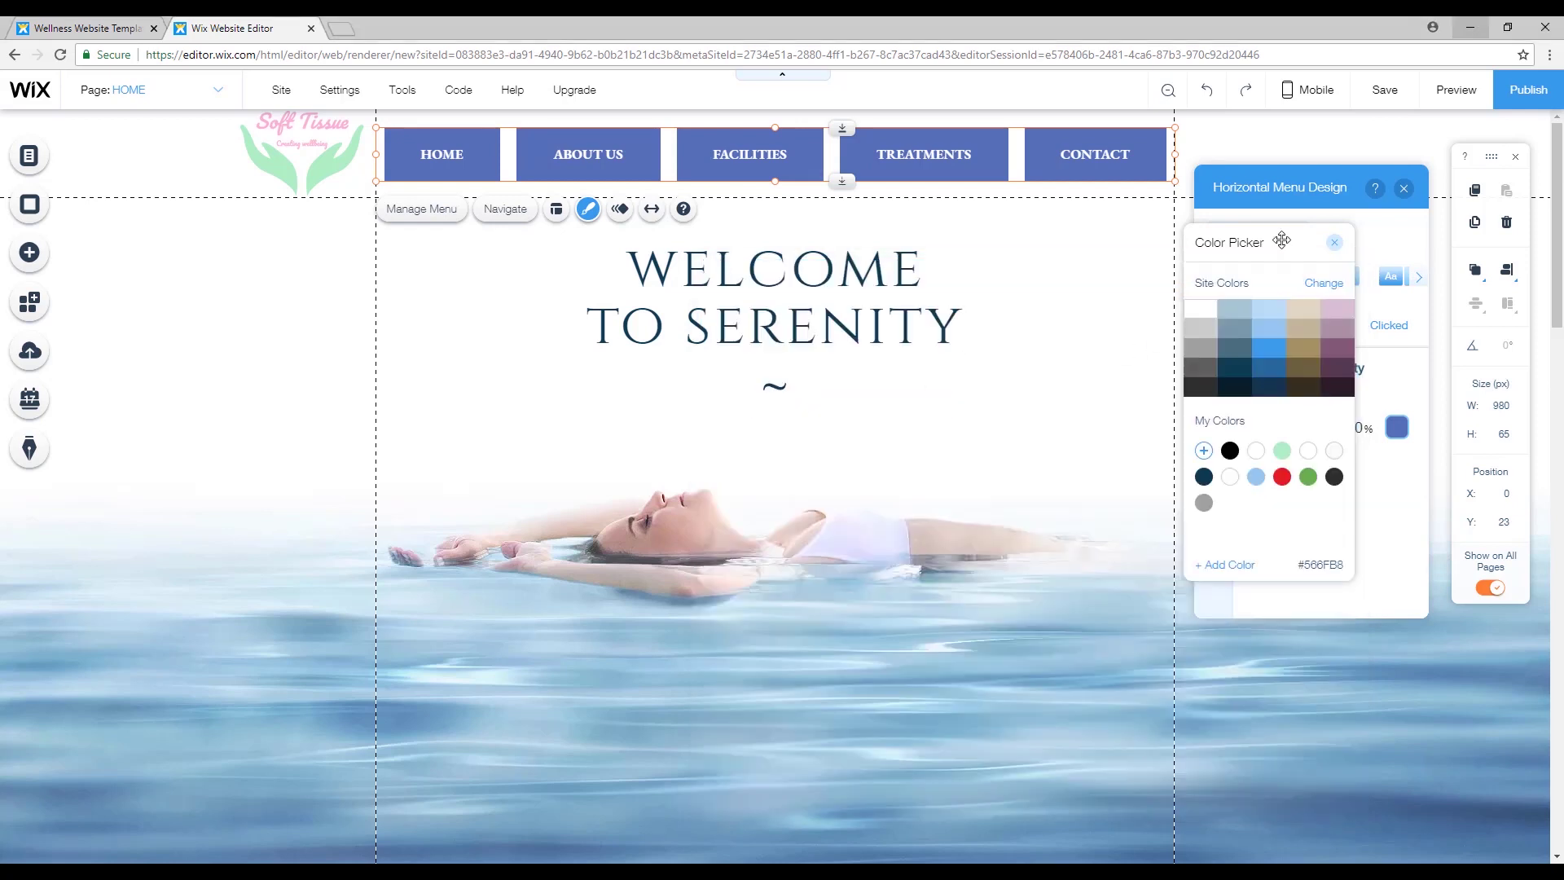
left_click(1203, 451)
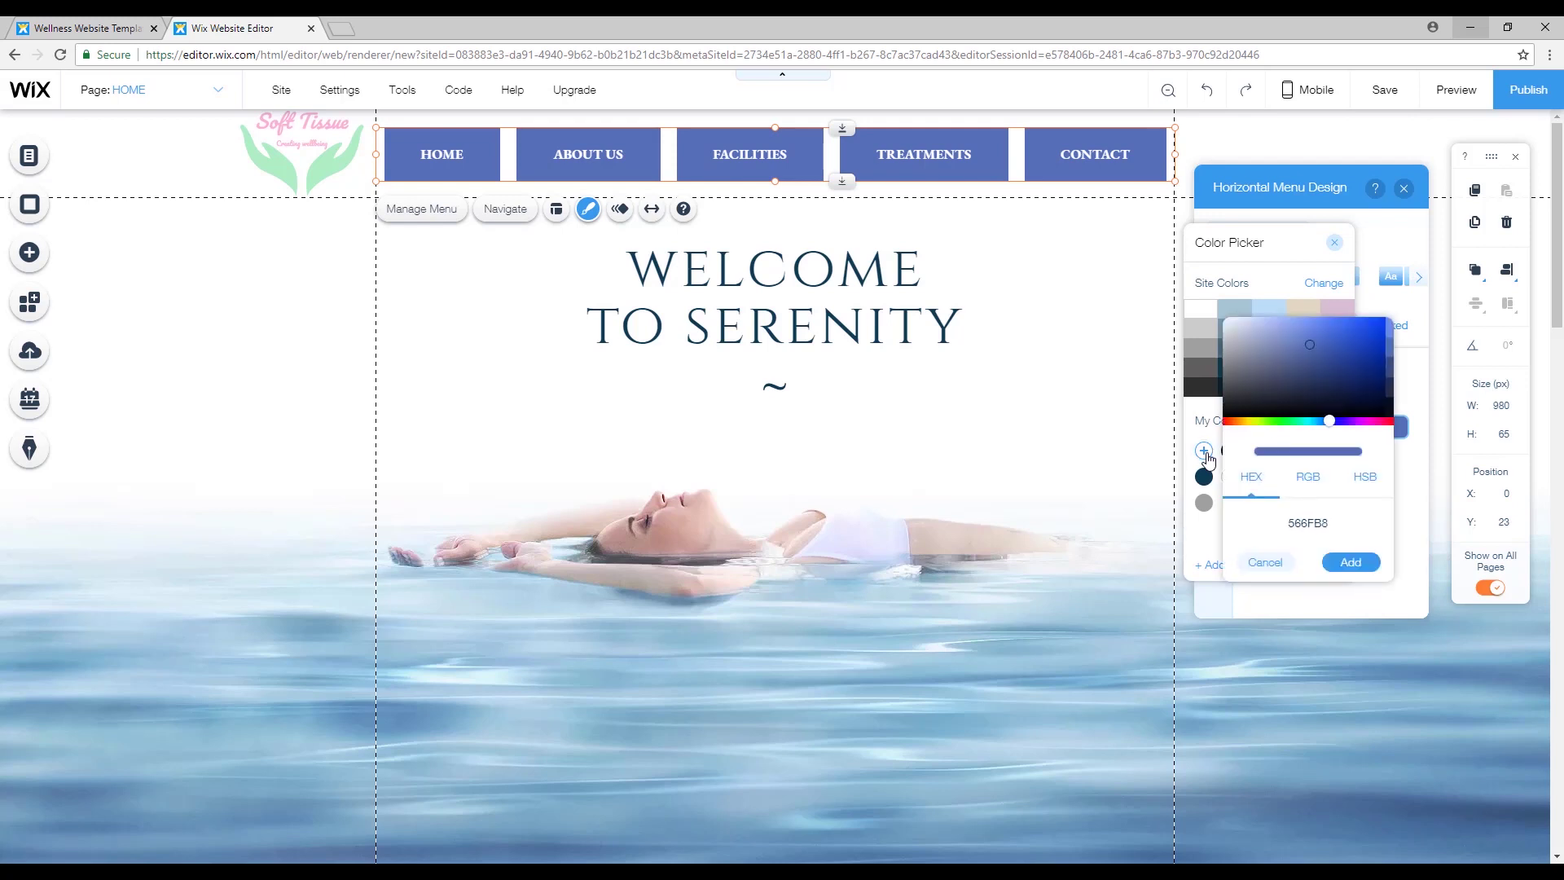
right_click(1307, 522)
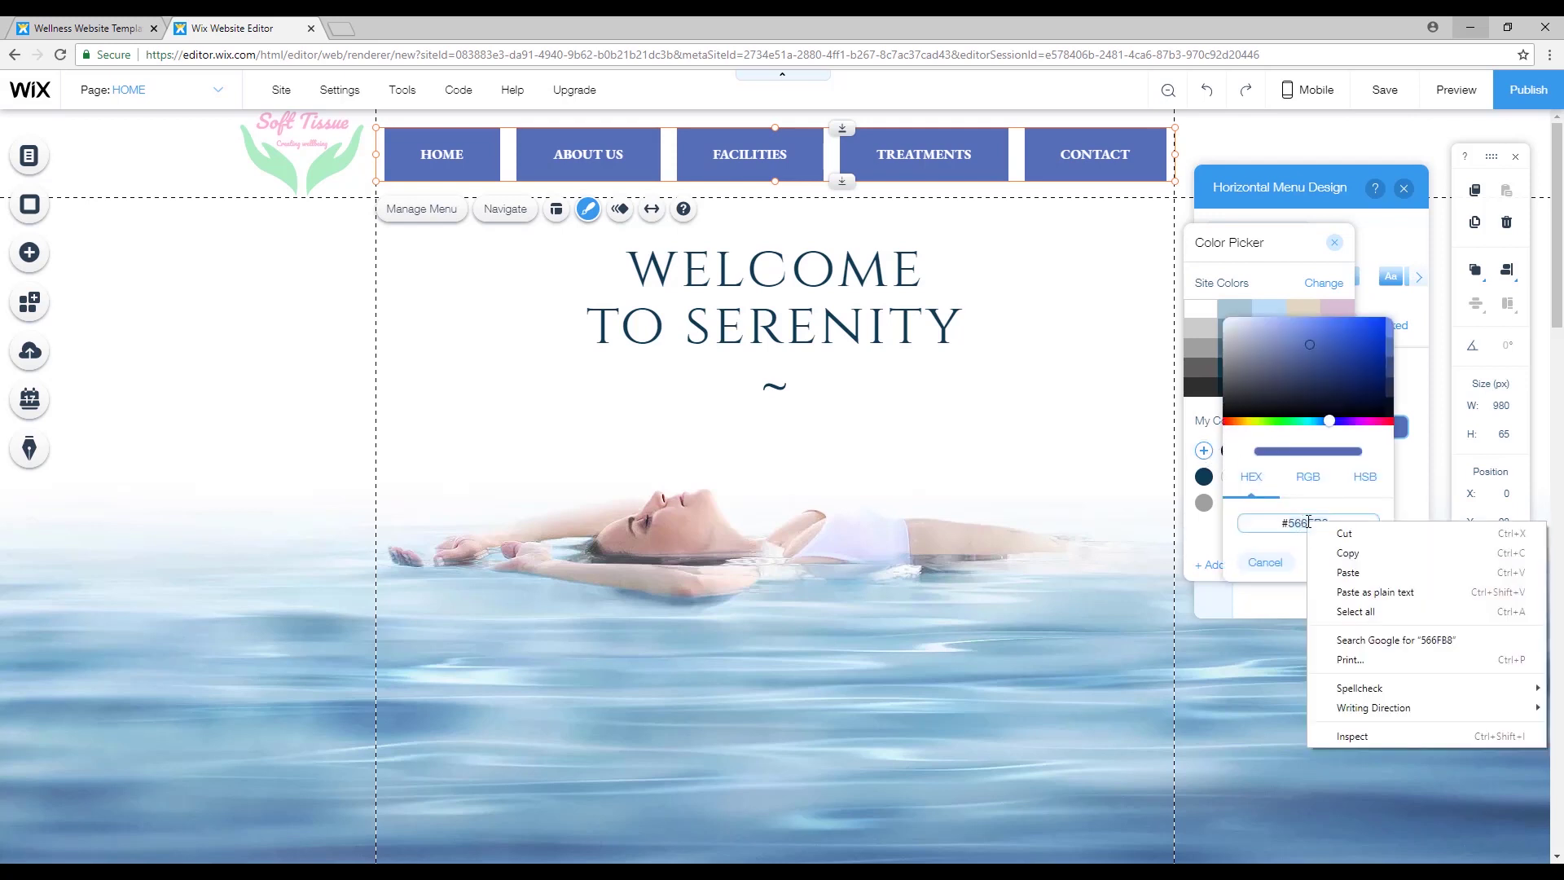
left_click(1348, 572)
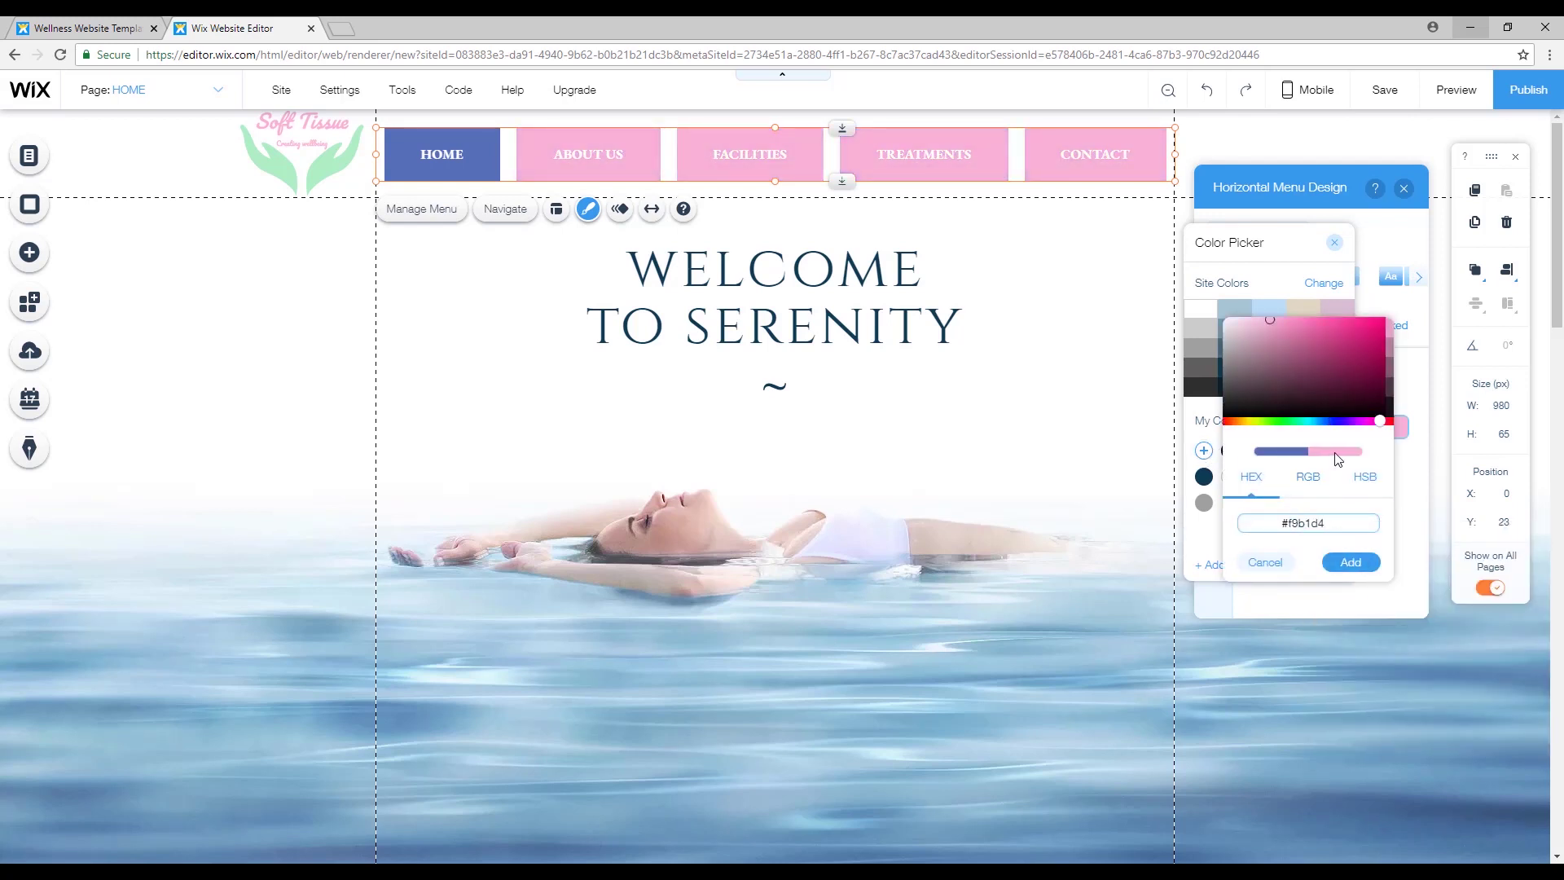
left_click(1351, 562)
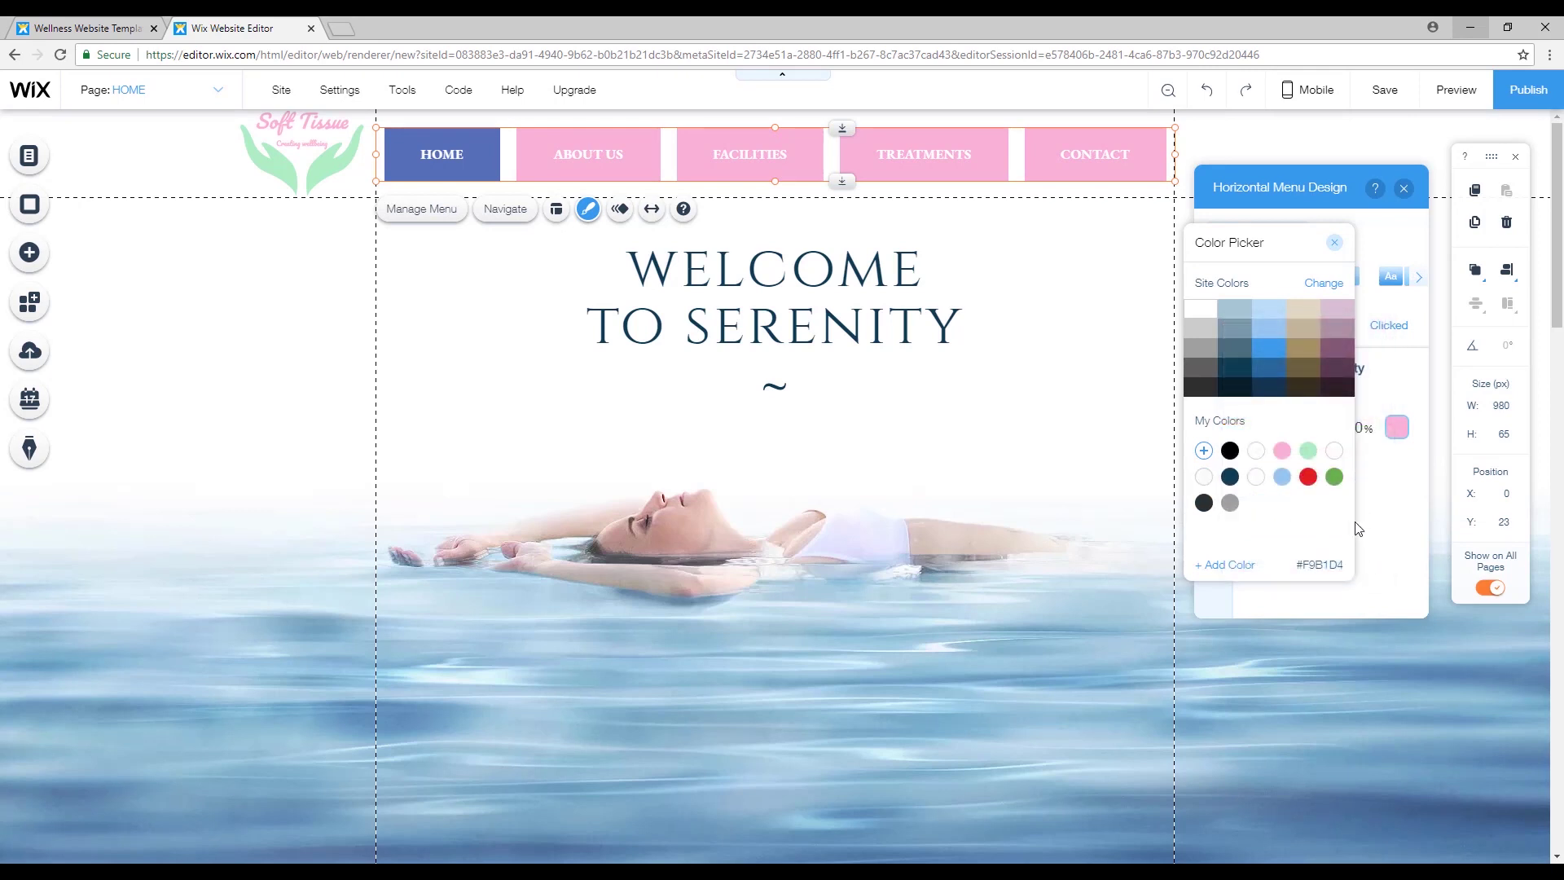
left_click(1336, 247)
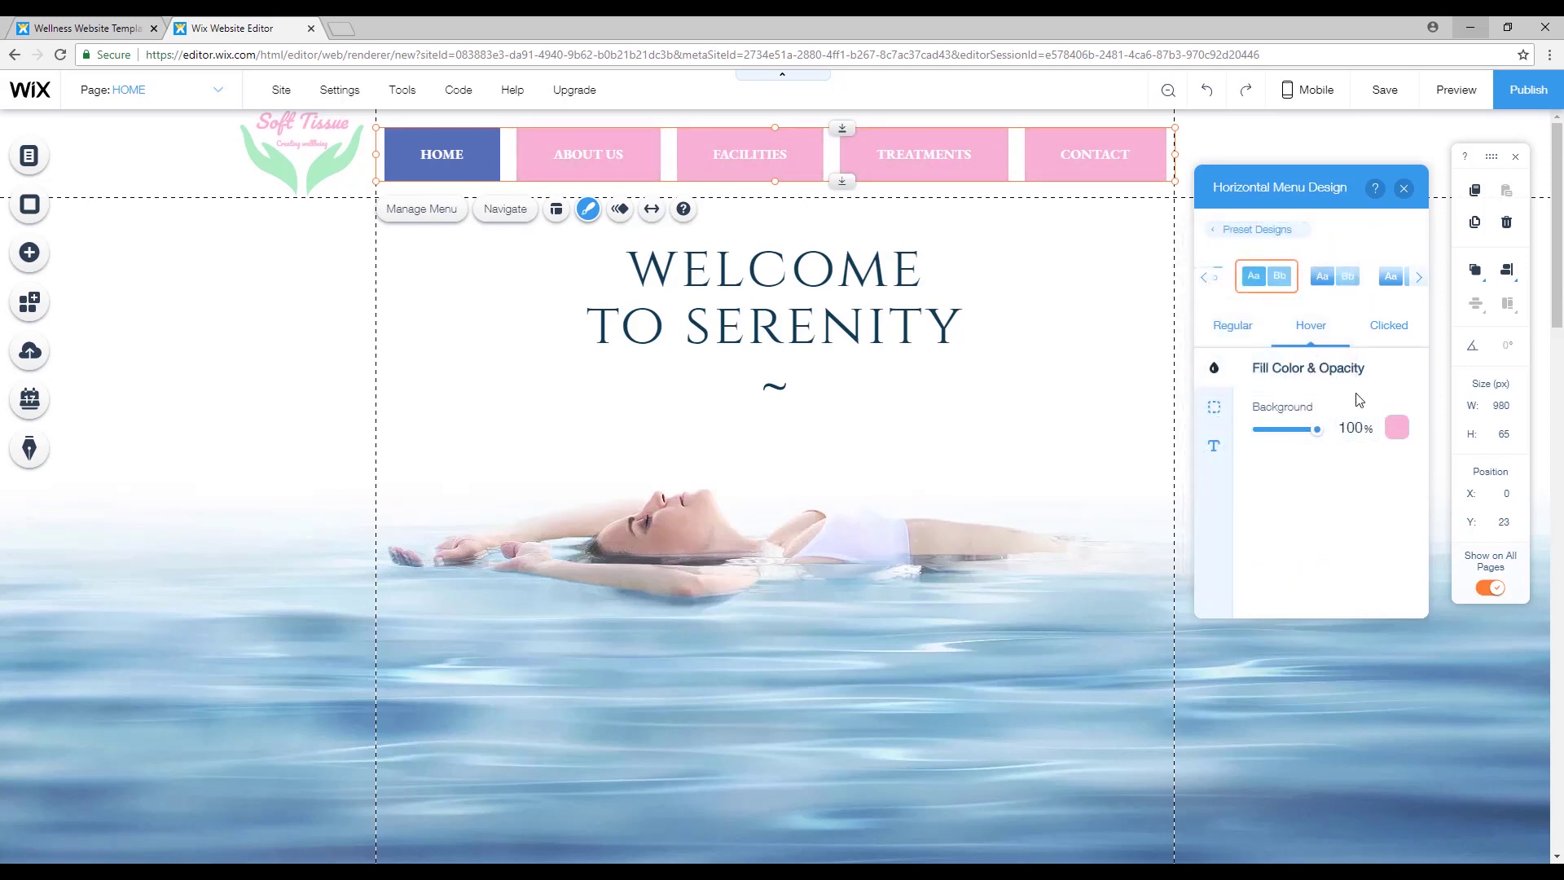
Give the clicked state a mint #ADEFC4 fill and close the menu design panel.
left_click(1390, 325)
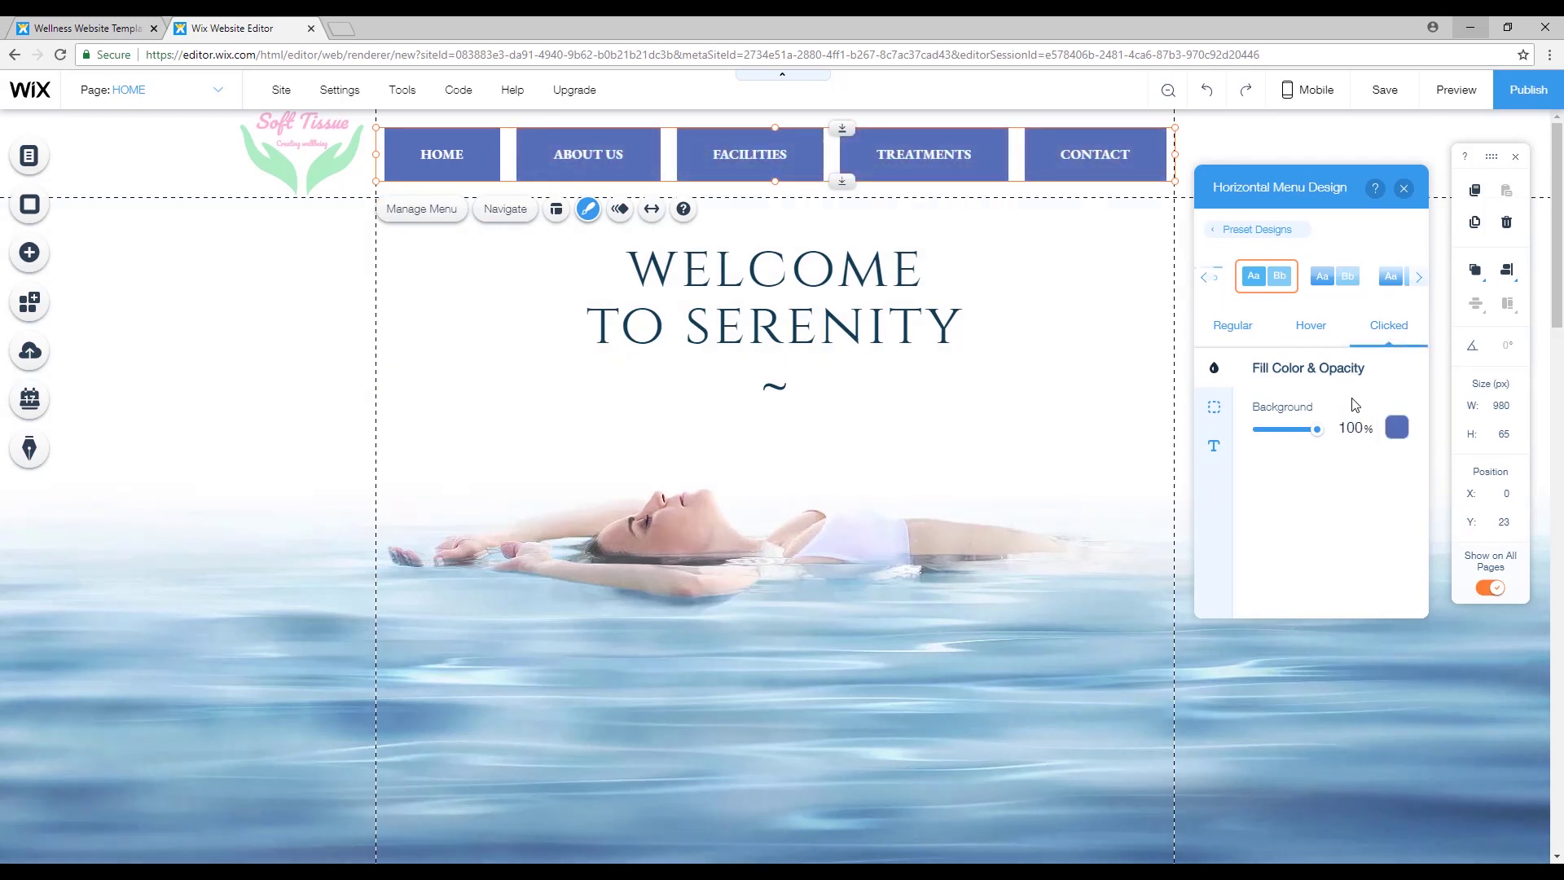
left_click(1399, 432)
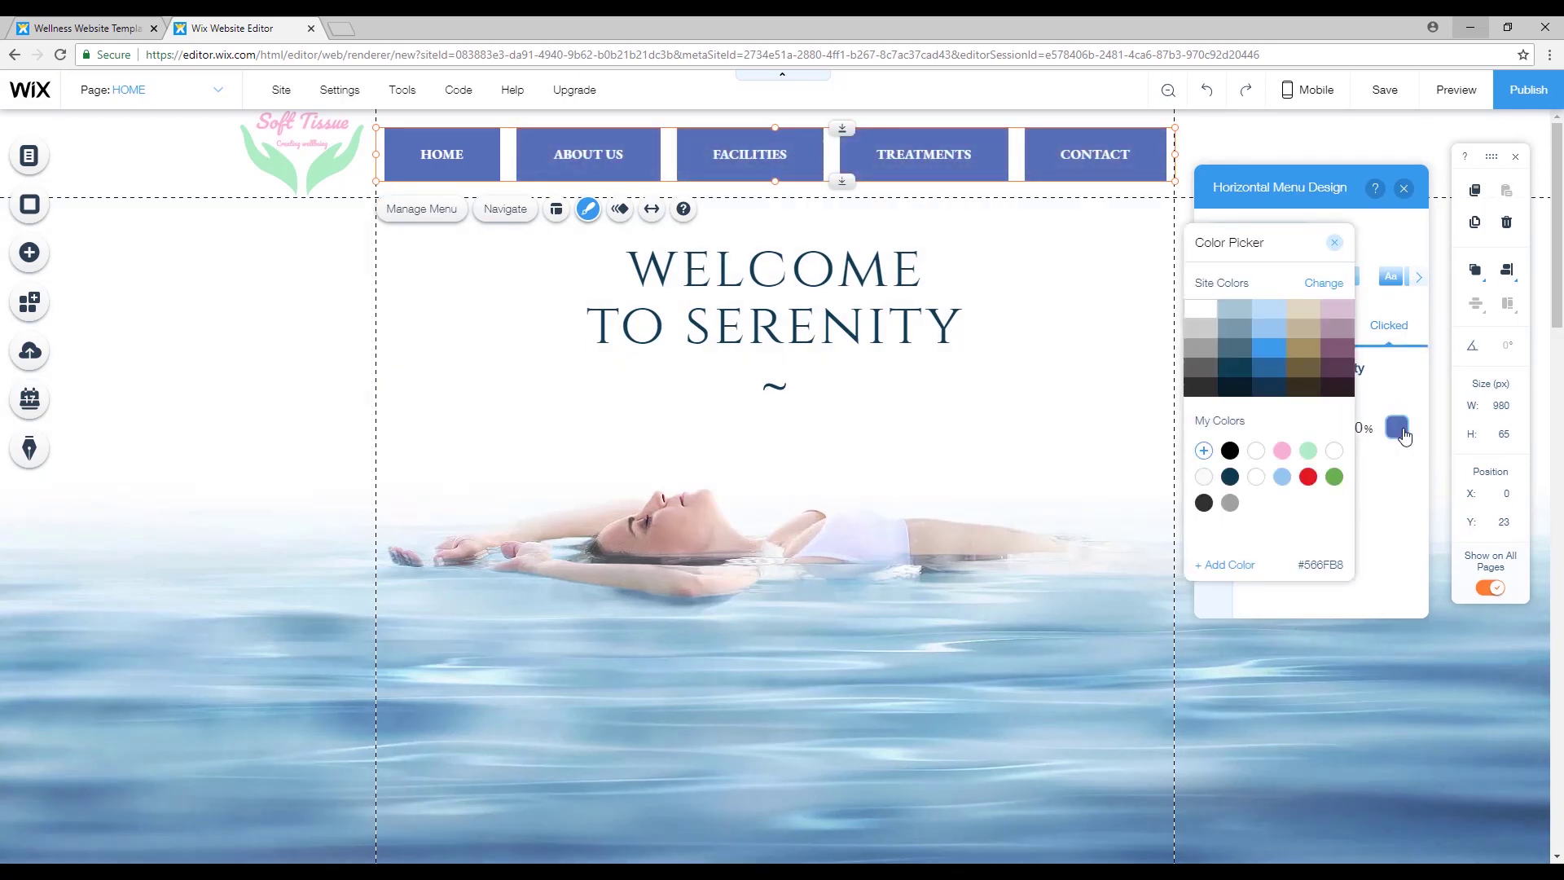
left_click(1306, 453)
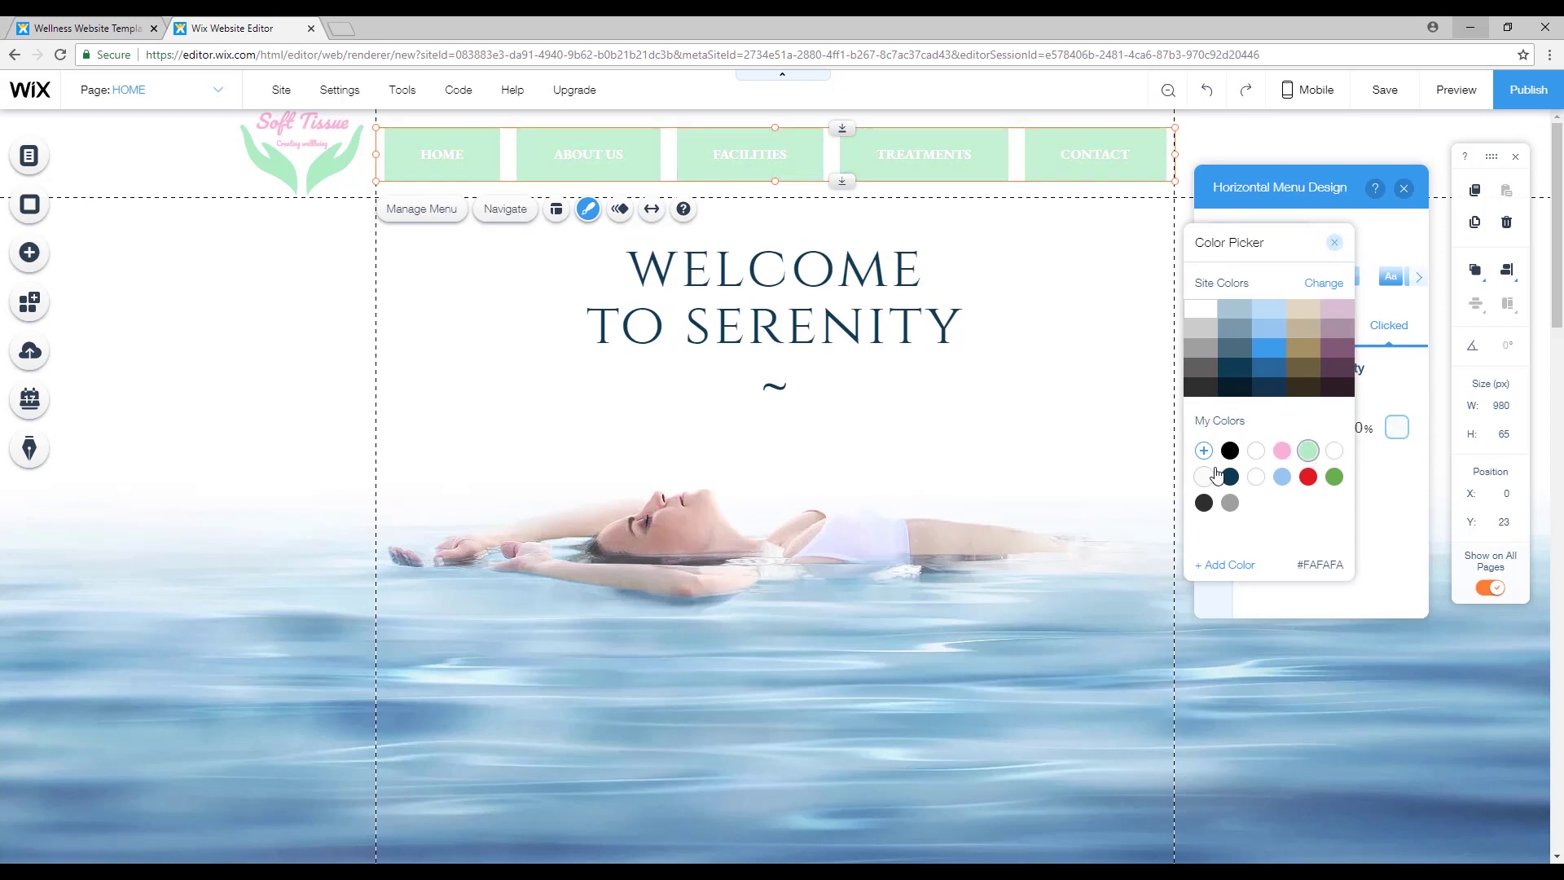
left_click(1337, 247)
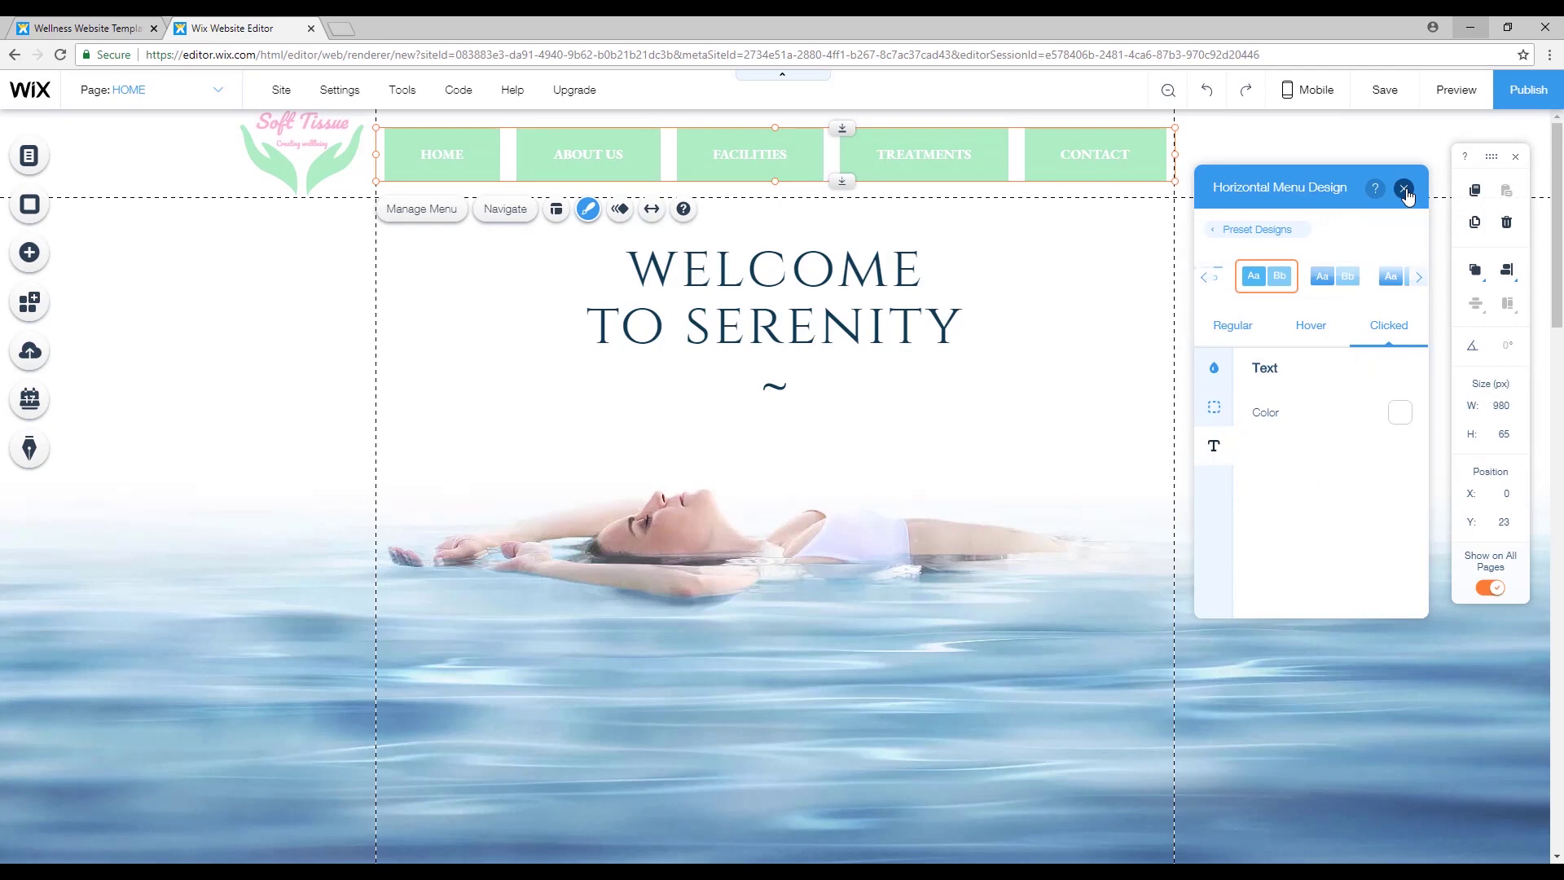
left_click(1404, 190)
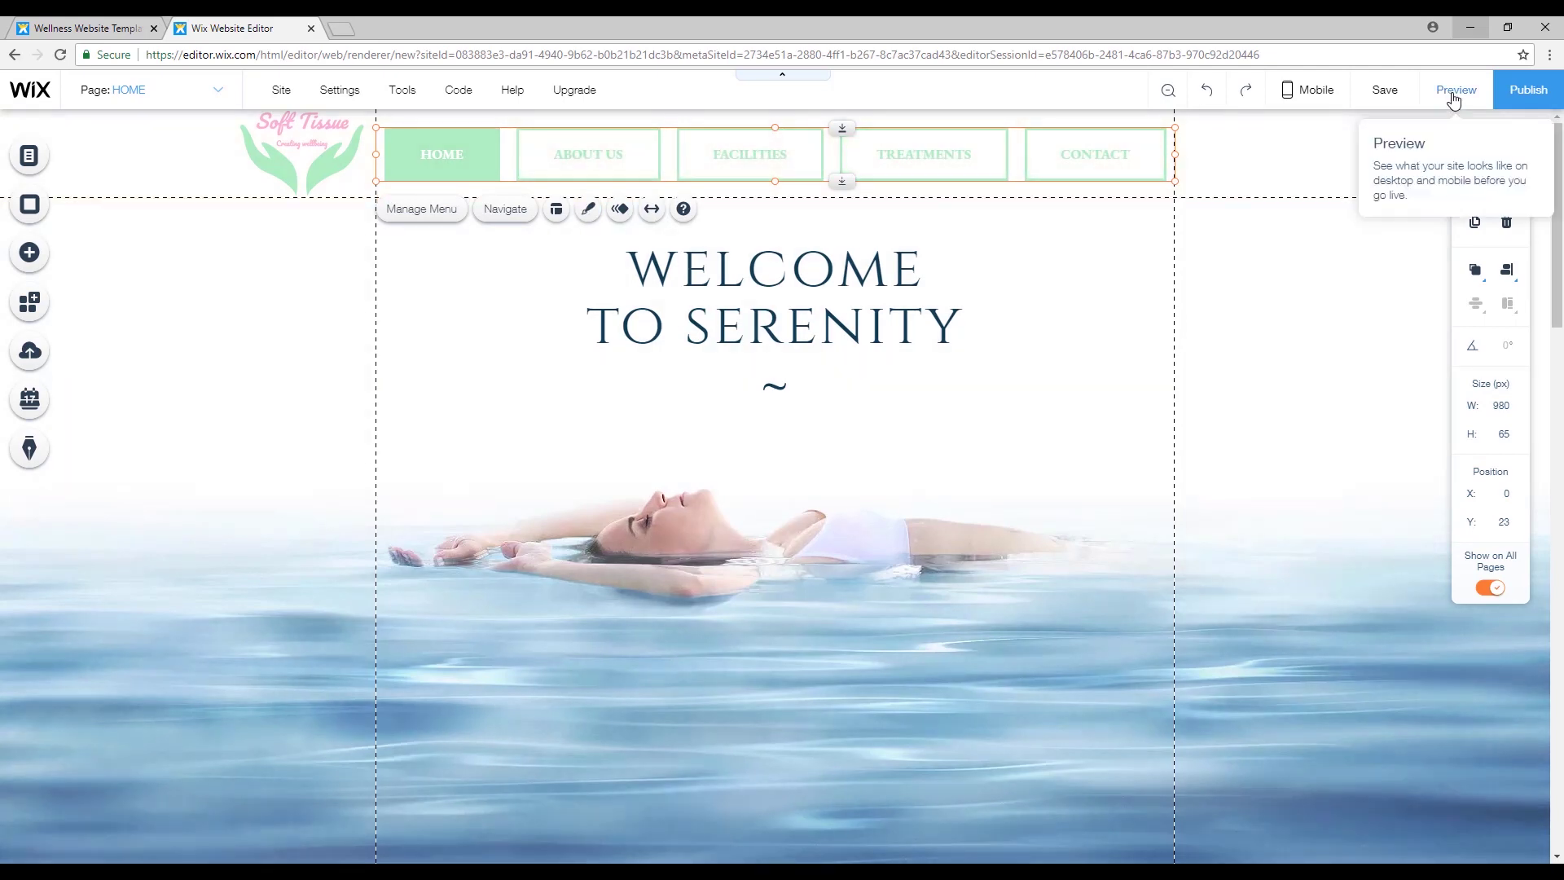
Preview the site and test the menu on the About Us and Facilities pages.
left_click(1455, 89)
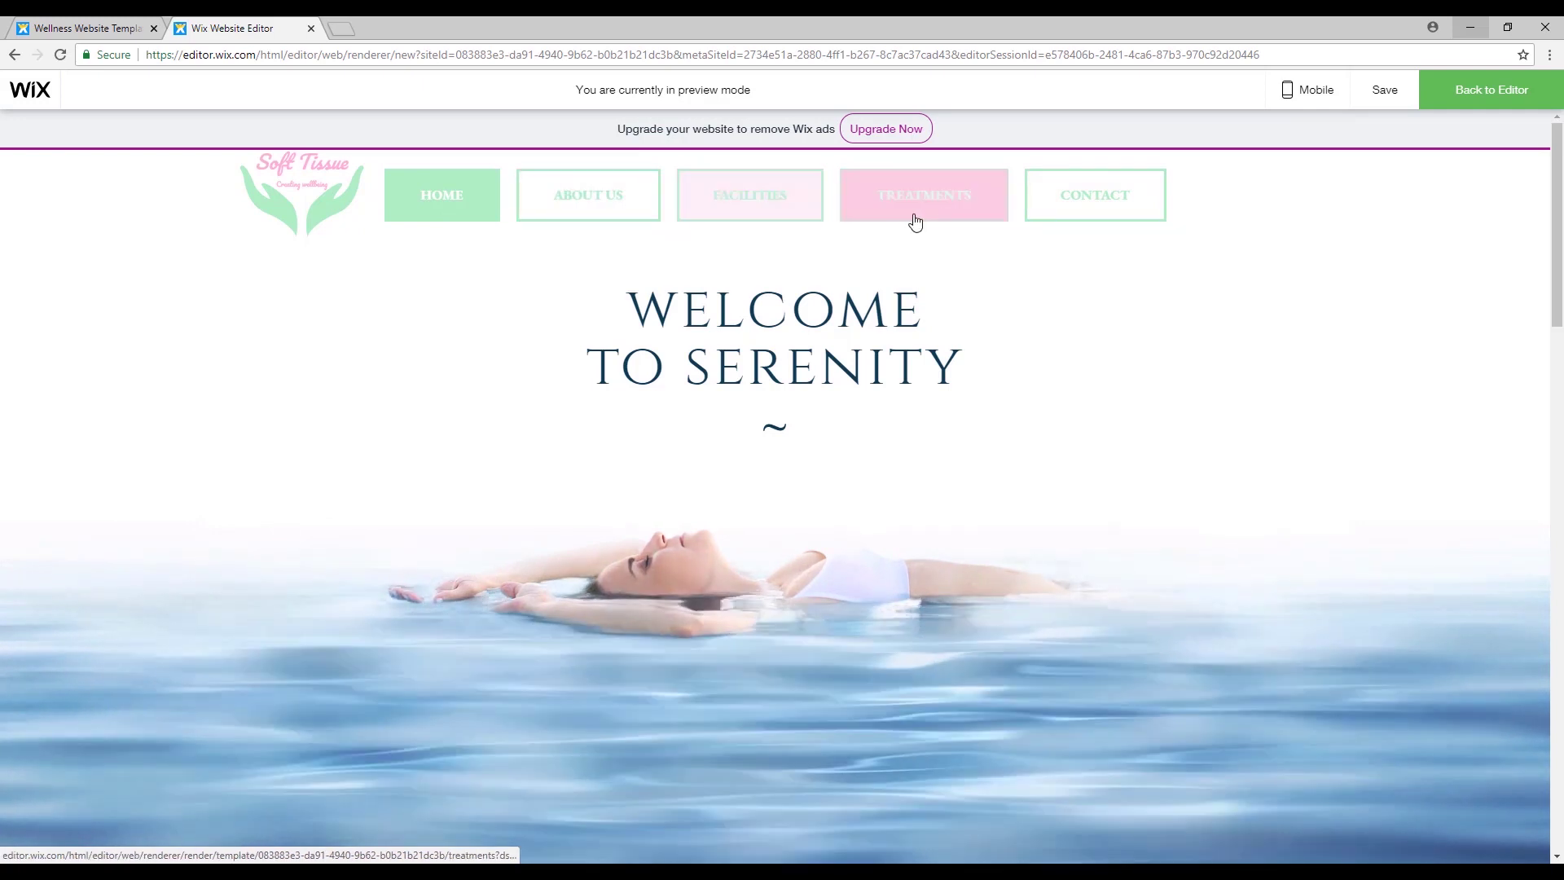
left_click(609, 214)
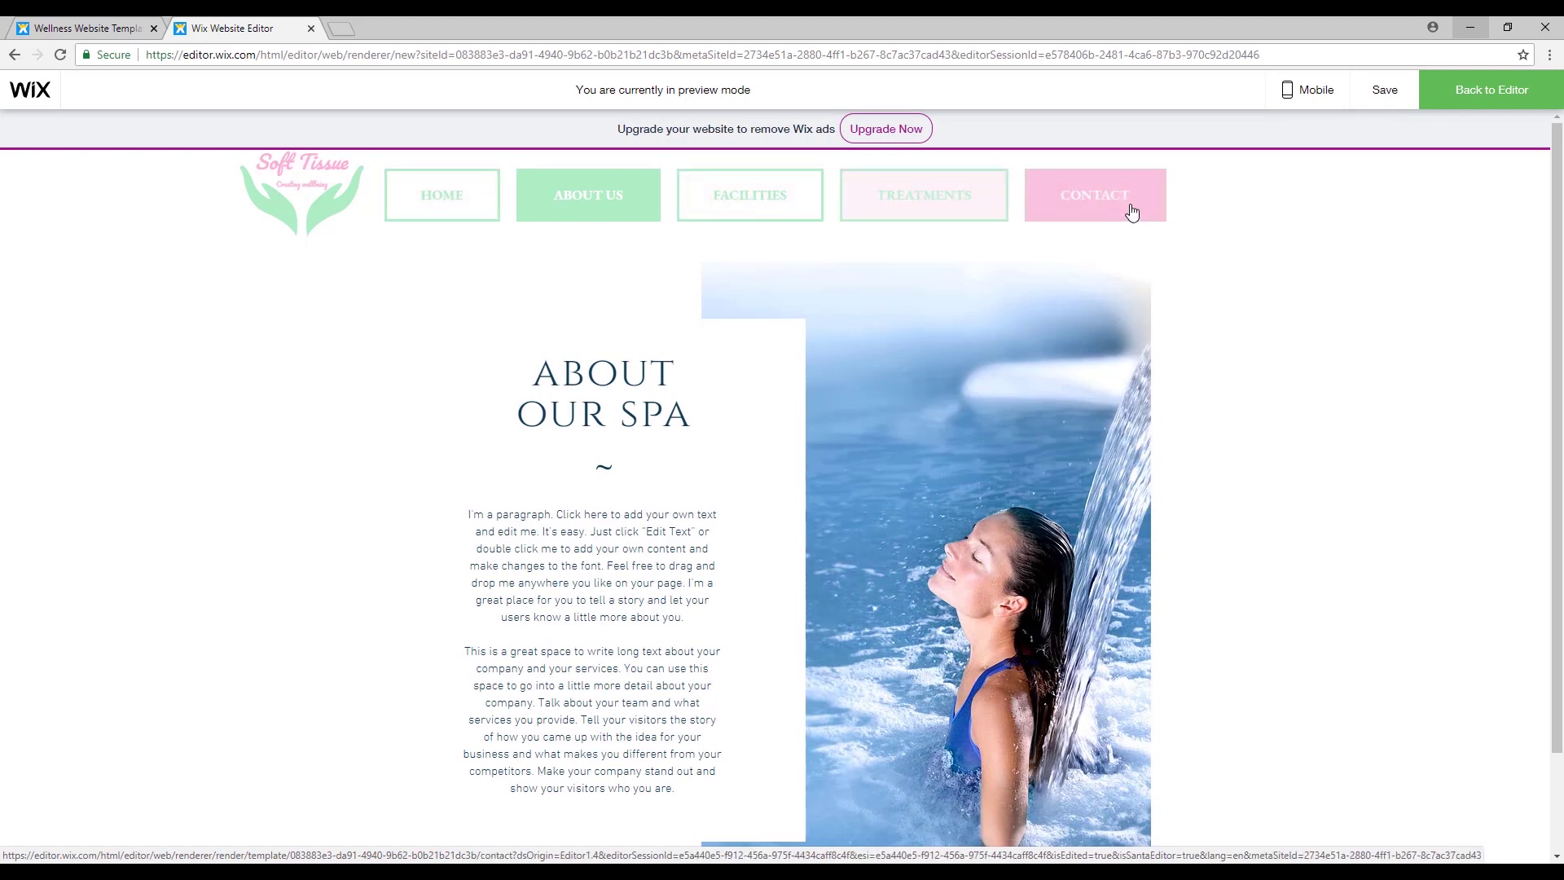
left_click(755, 214)
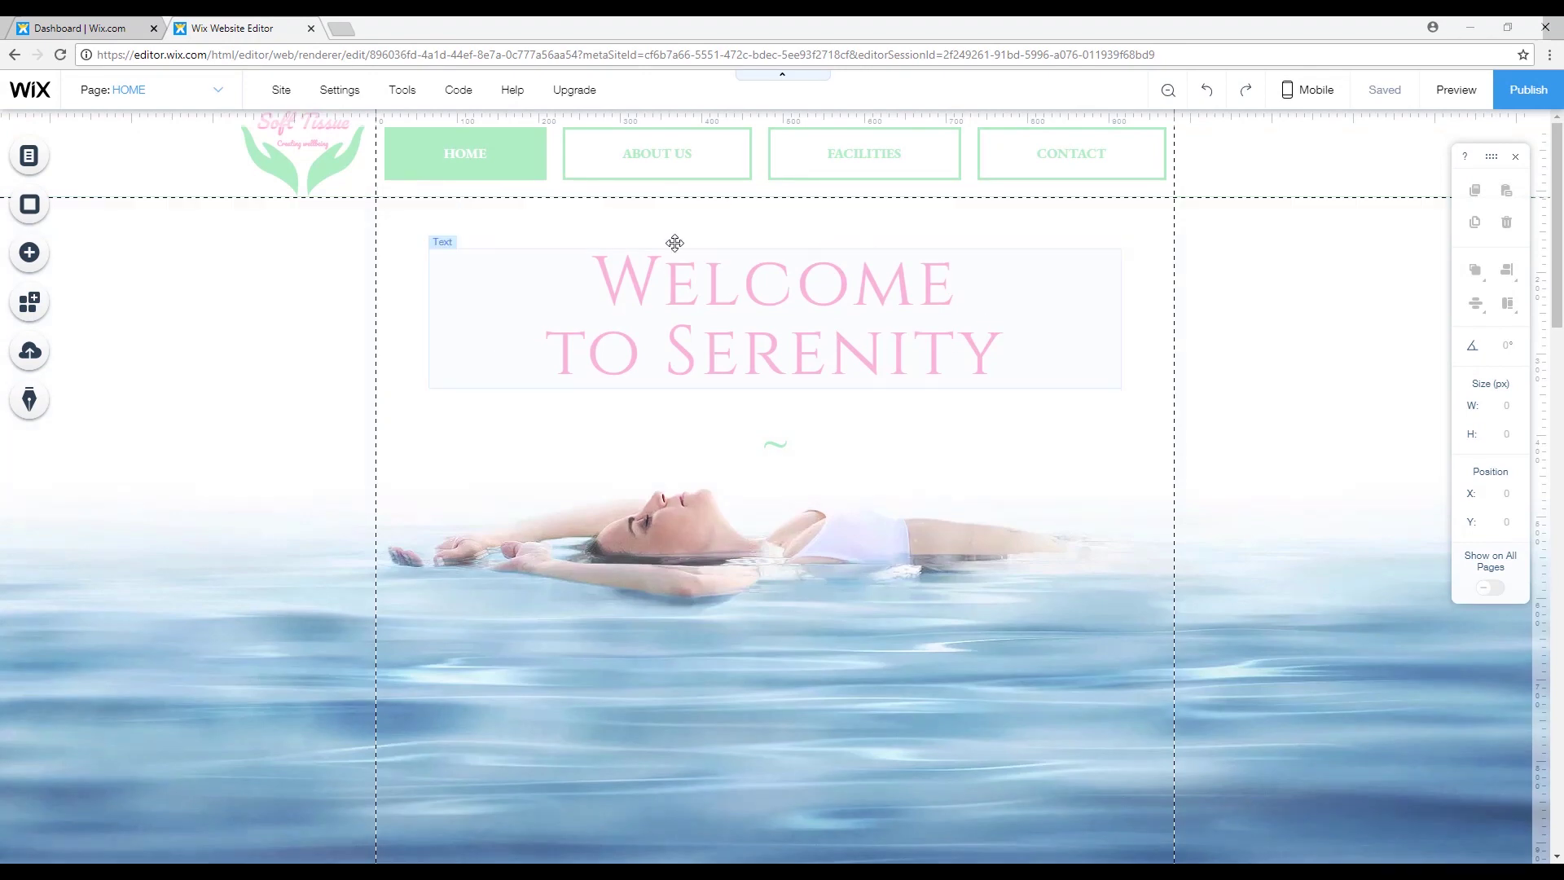
Select the Welcome to Serenity heading text and try the Belinda font.
scroll(968, 355, "down", 10)
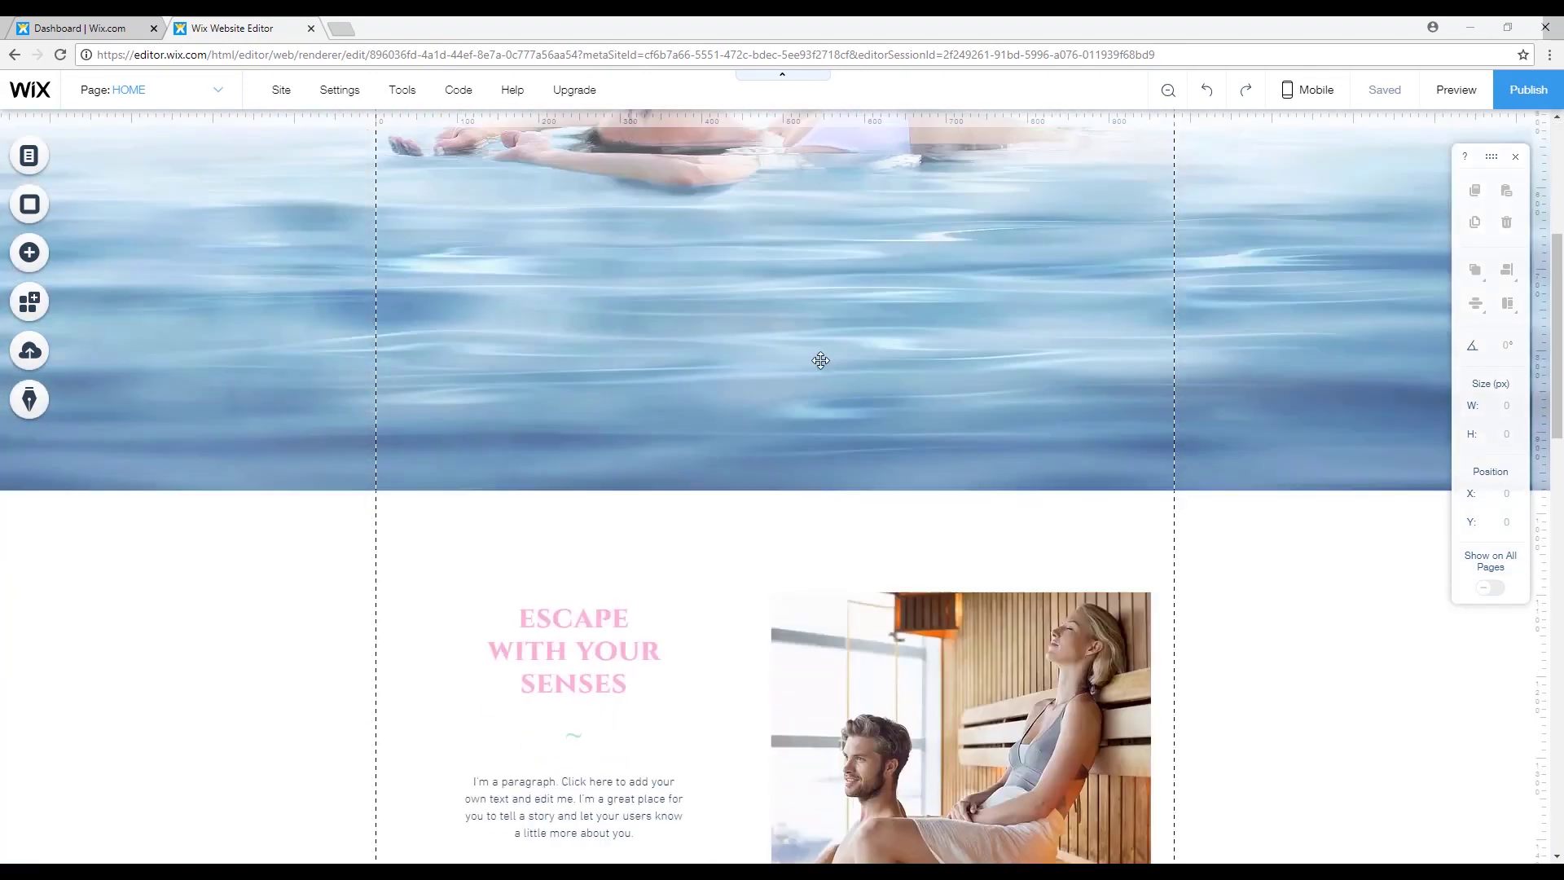
scroll(618, 638, "up", 10)
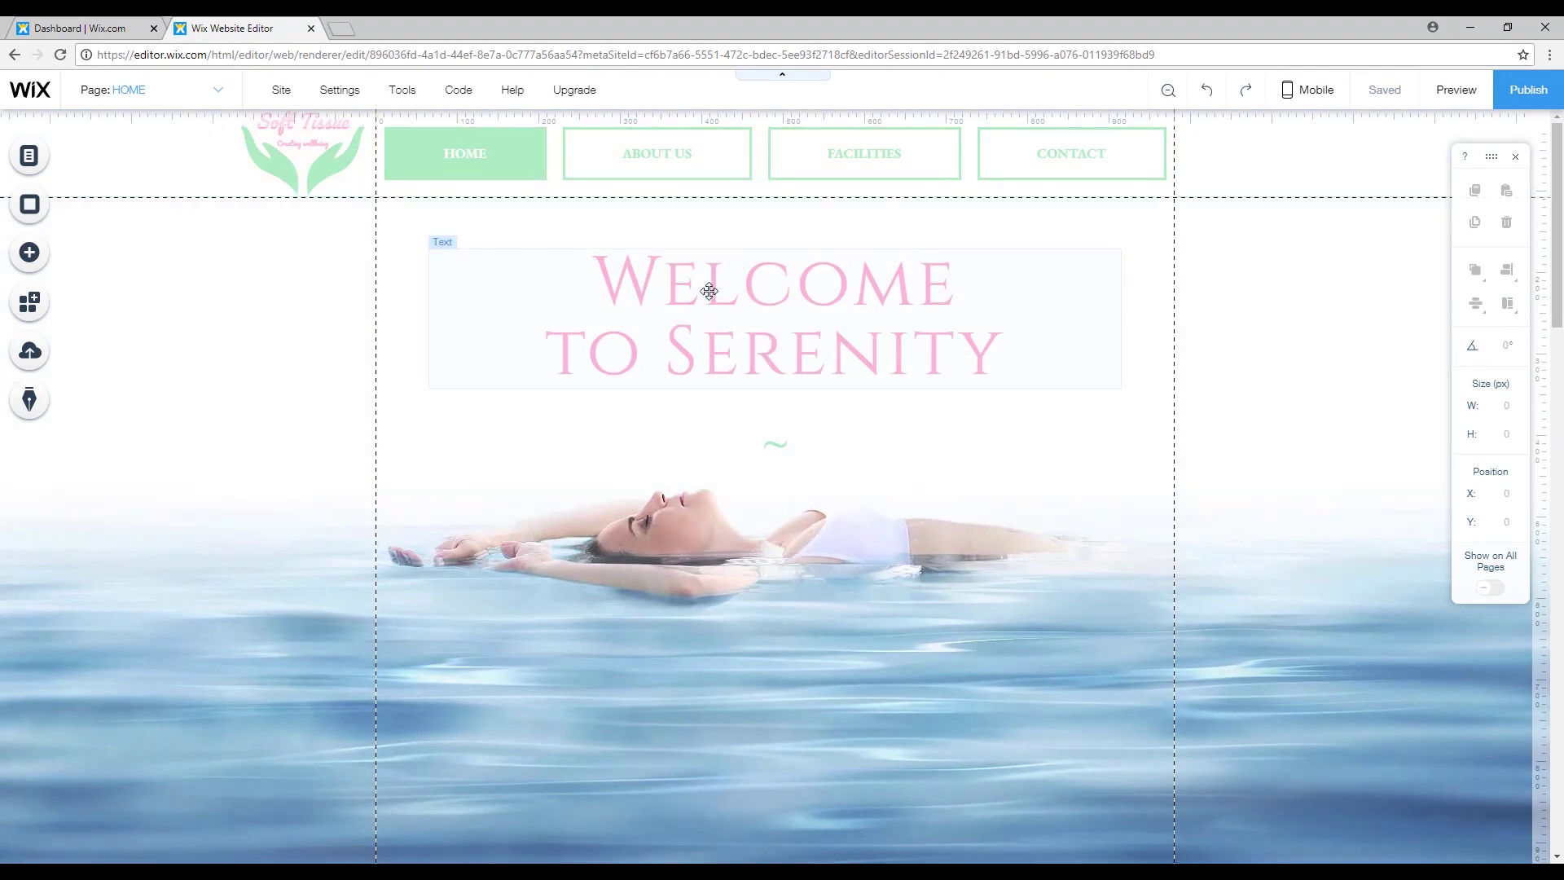
double_click(681, 279)
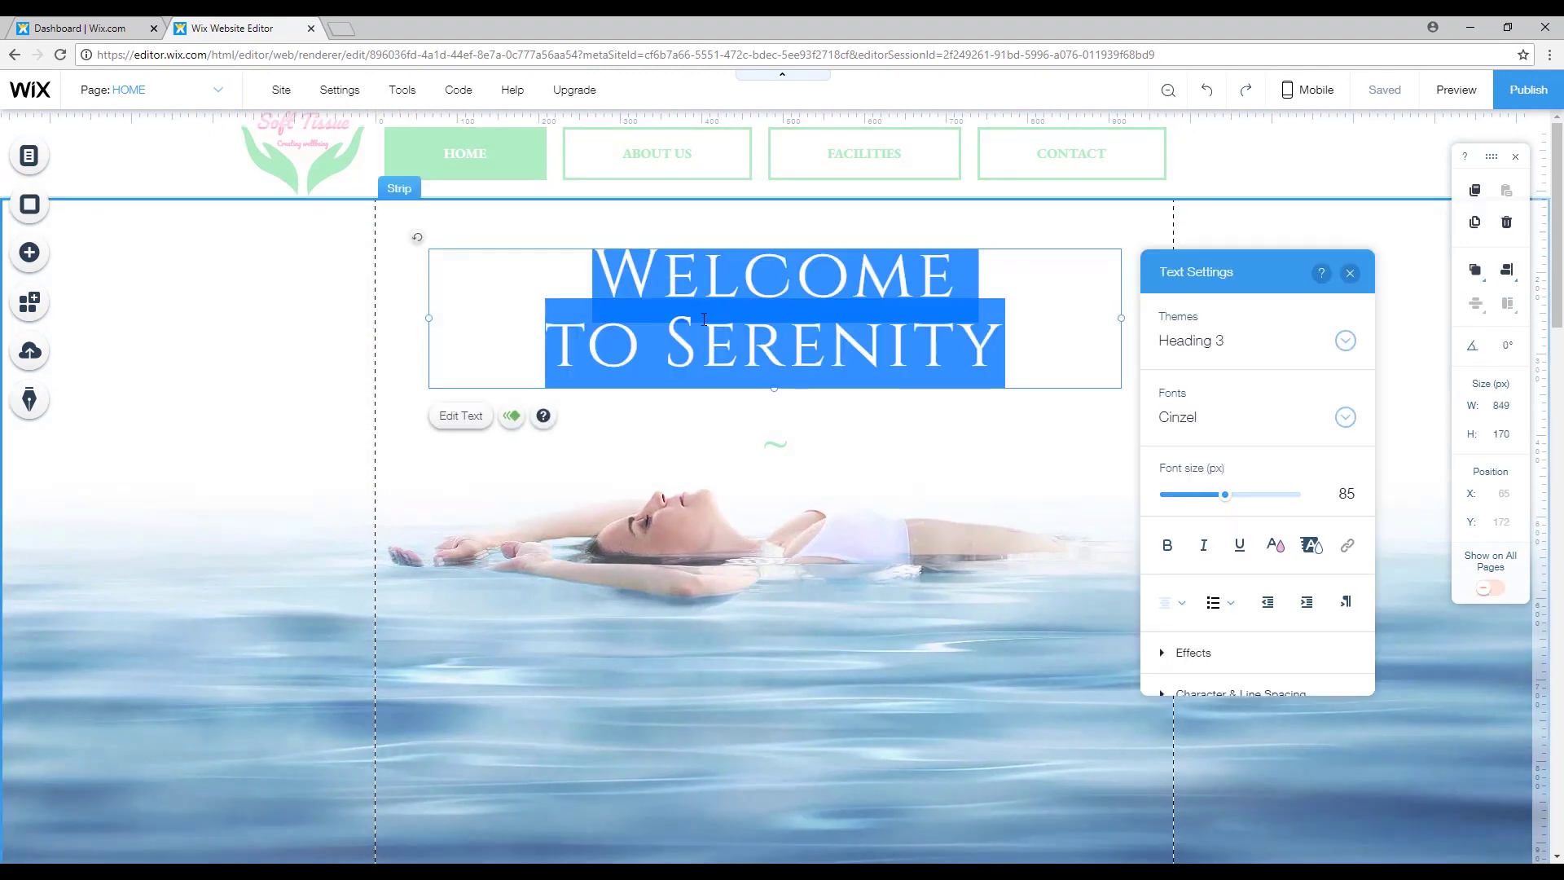
left_click(828, 320)
left_click_drag(595, 274, 1006, 342)
left_click(1352, 423)
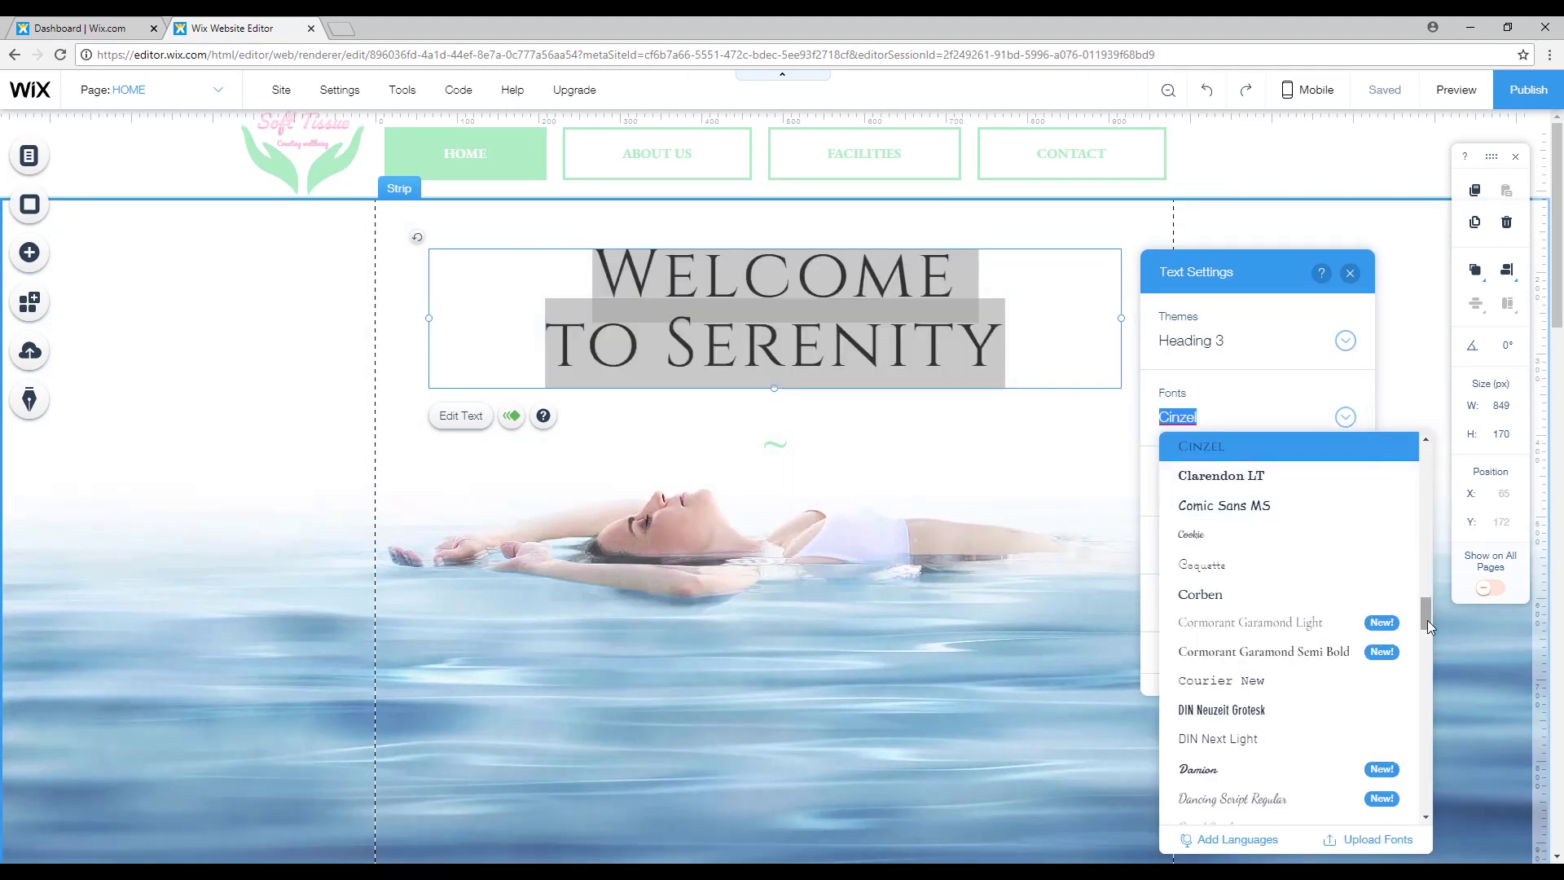
left_click_drag(1427, 619, 1419, 582)
scroll(1271, 619, "down", 3)
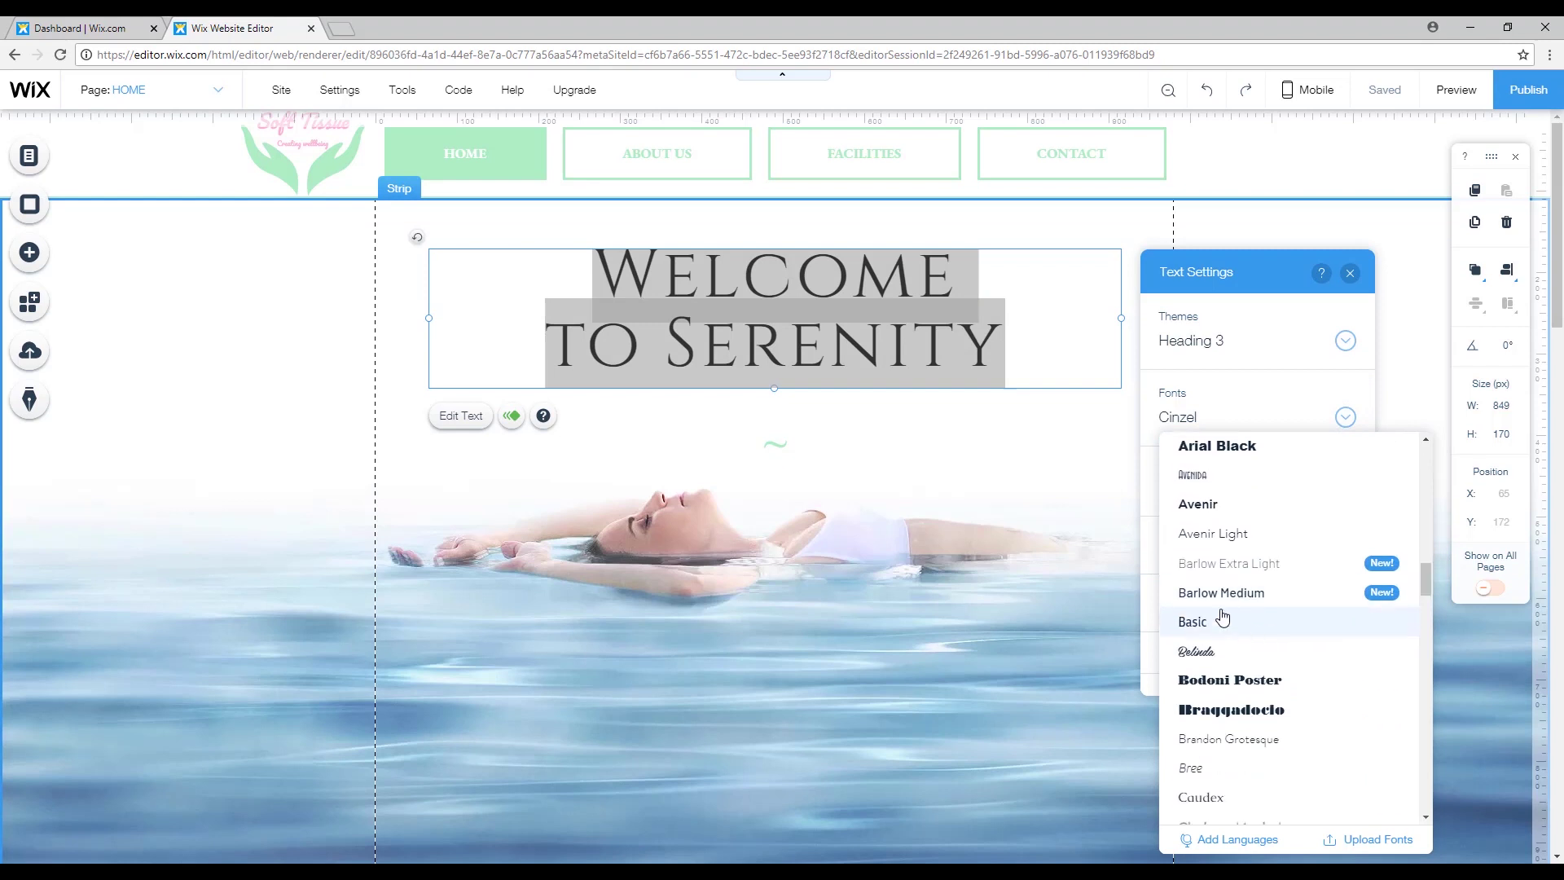
left_click(1206, 650)
left_click(1009, 348)
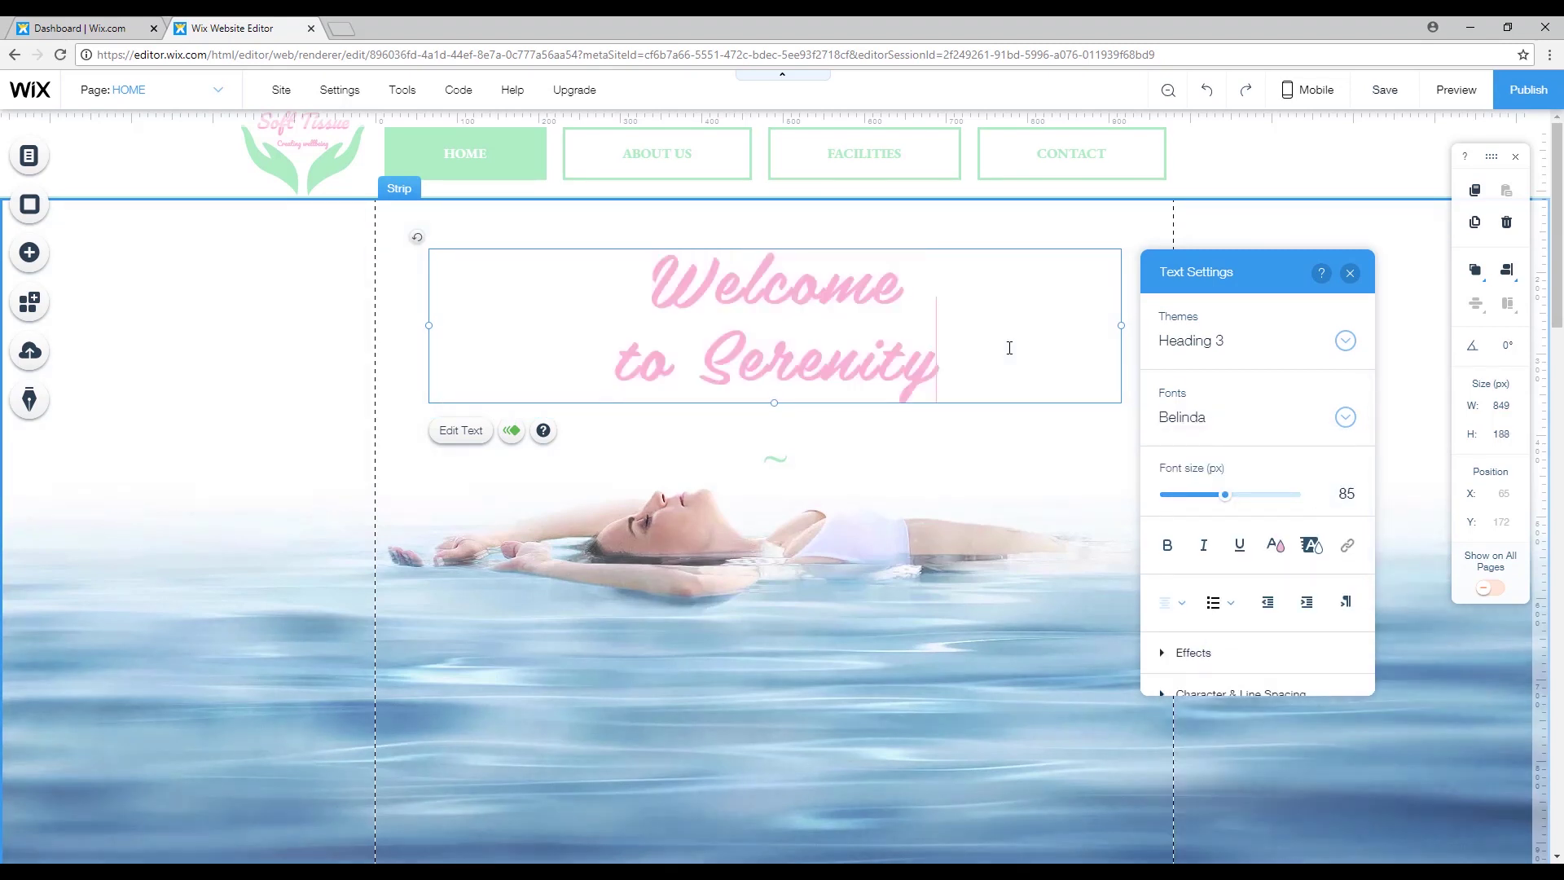
Try the Peaches & Cream font on both heading lines.
left_click_drag(950, 383, 650, 269)
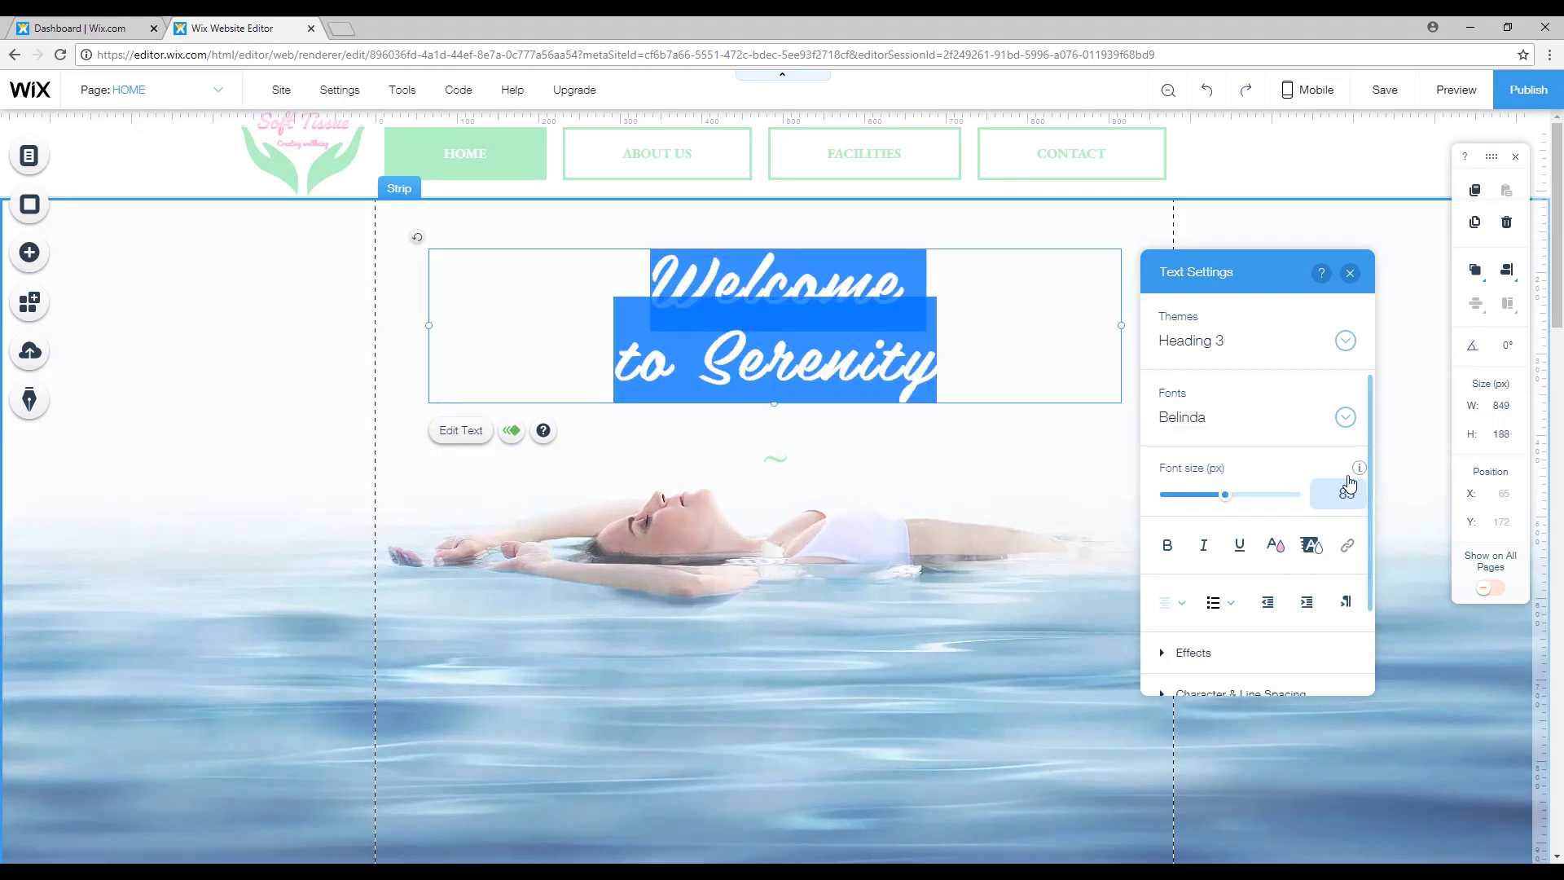
left_click(1346, 417)
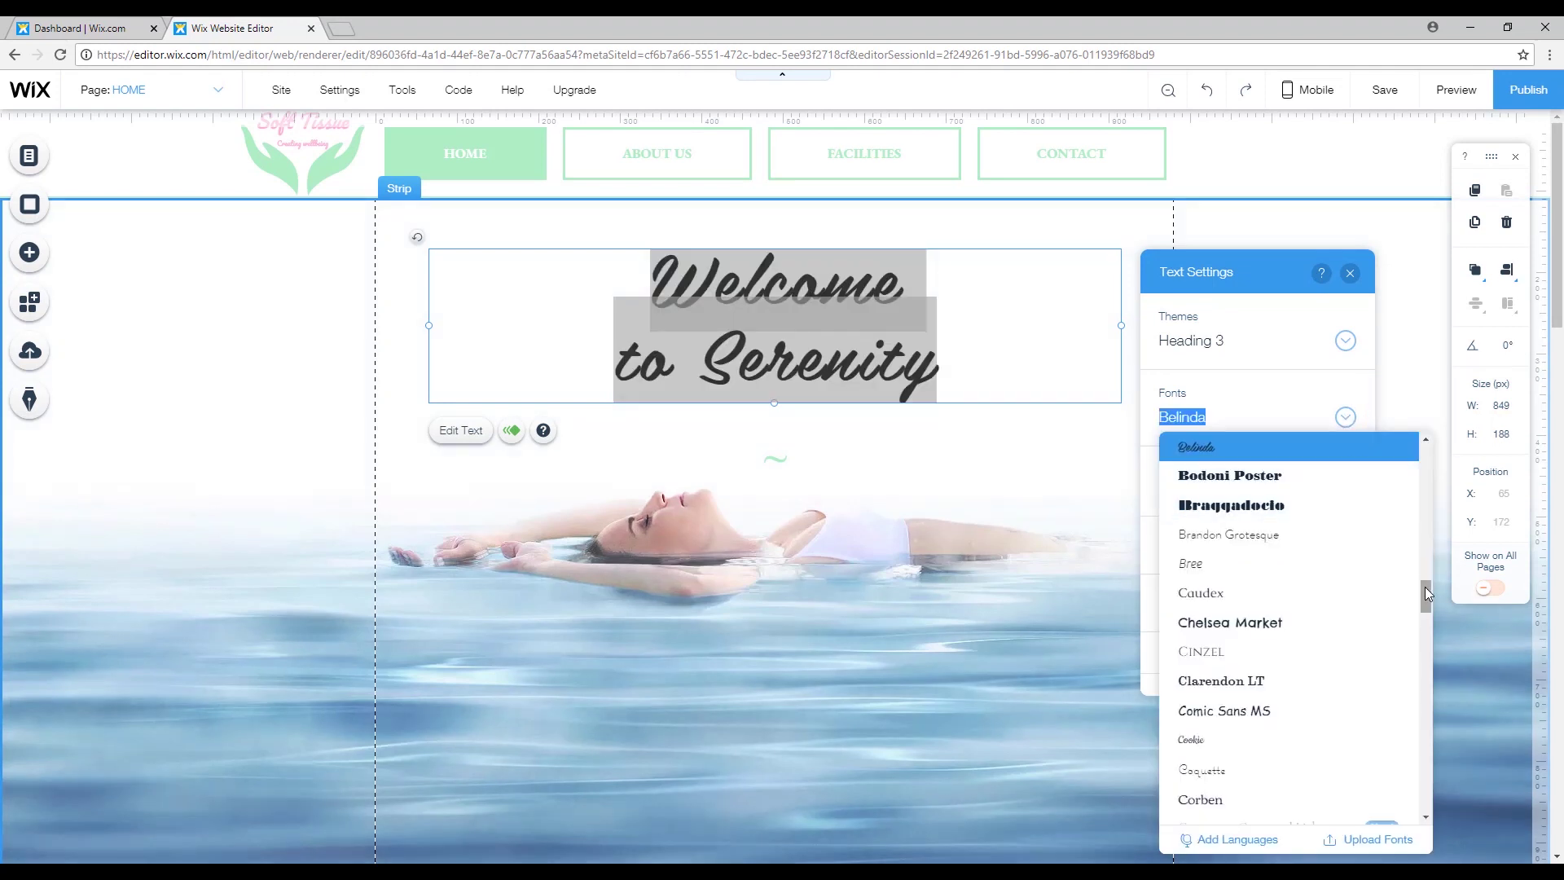
left_click_drag(1424, 586, 1423, 698)
scroll(1233, 690, "down", 3)
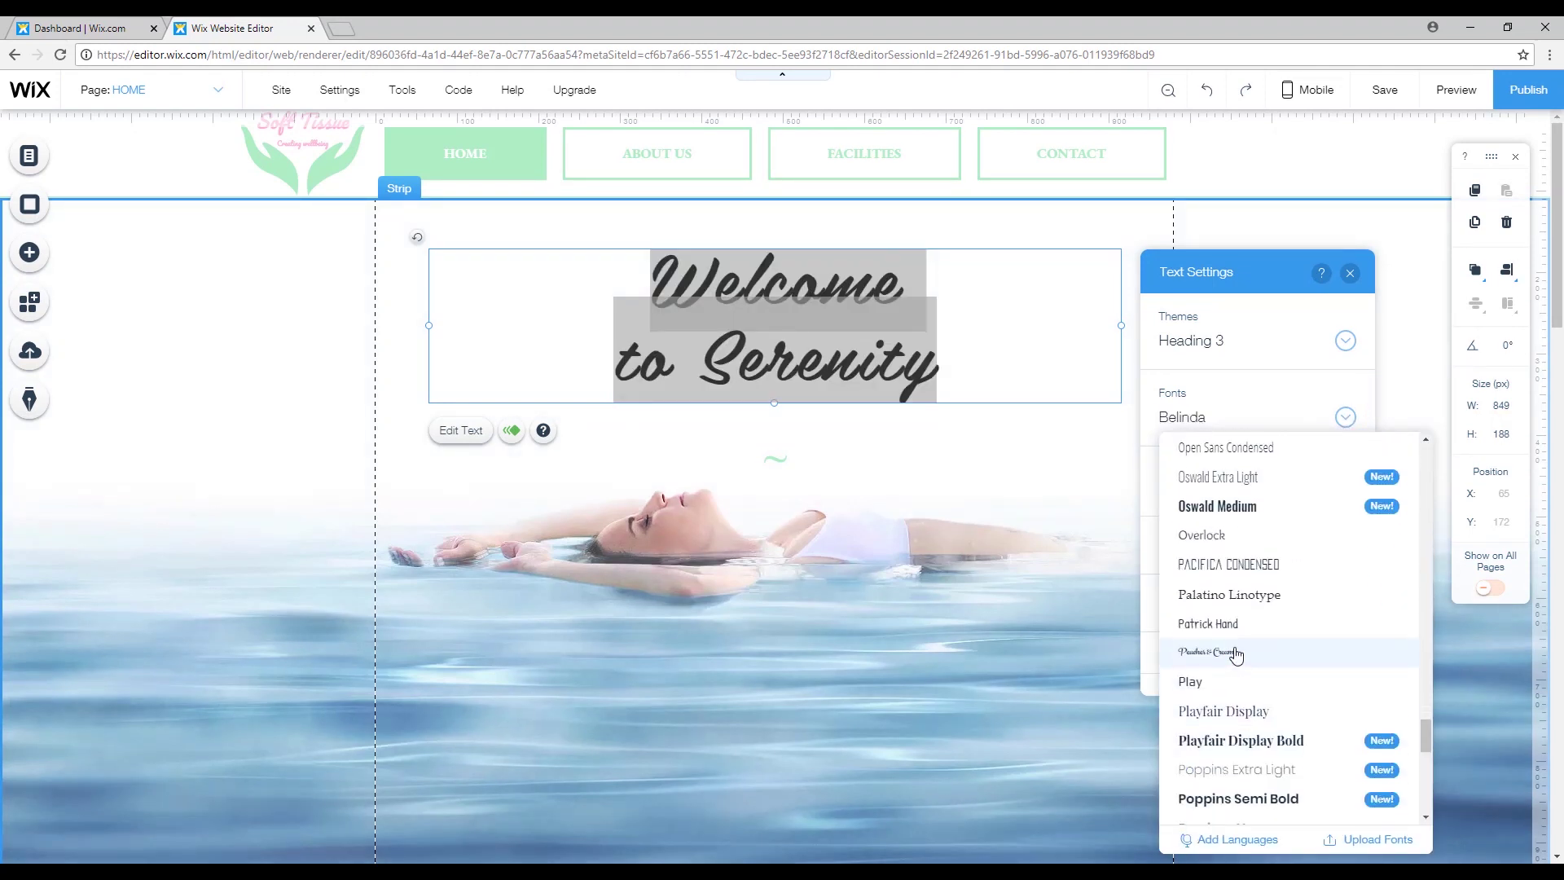
left_click(1233, 652)
Switch the heading to the Trend font and finish editing the heading.
left_click_drag(936, 388, 670, 266)
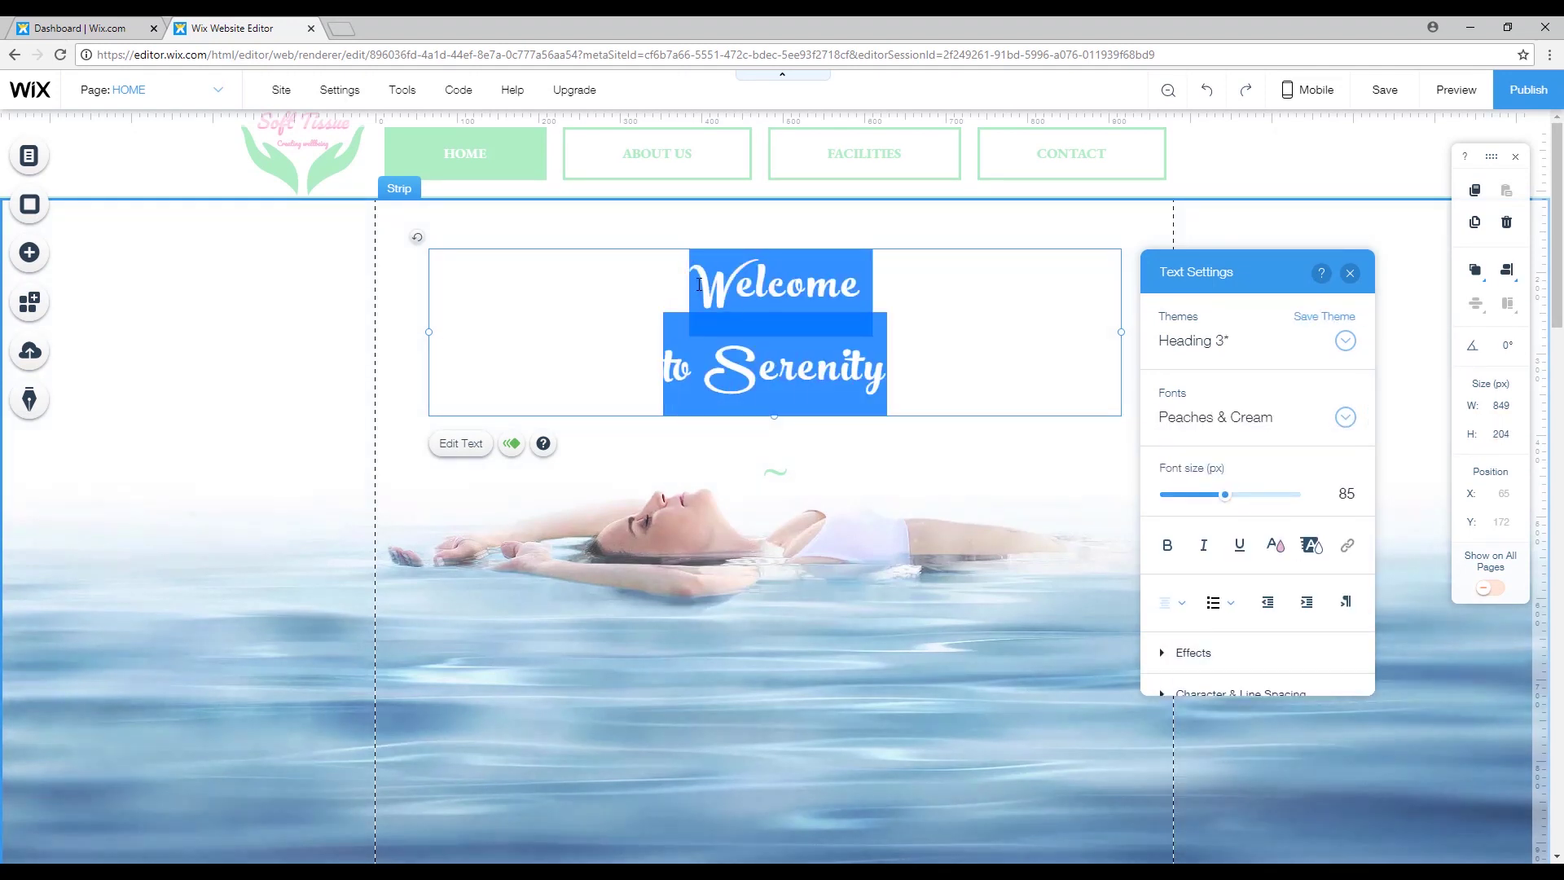
left_click(1348, 419)
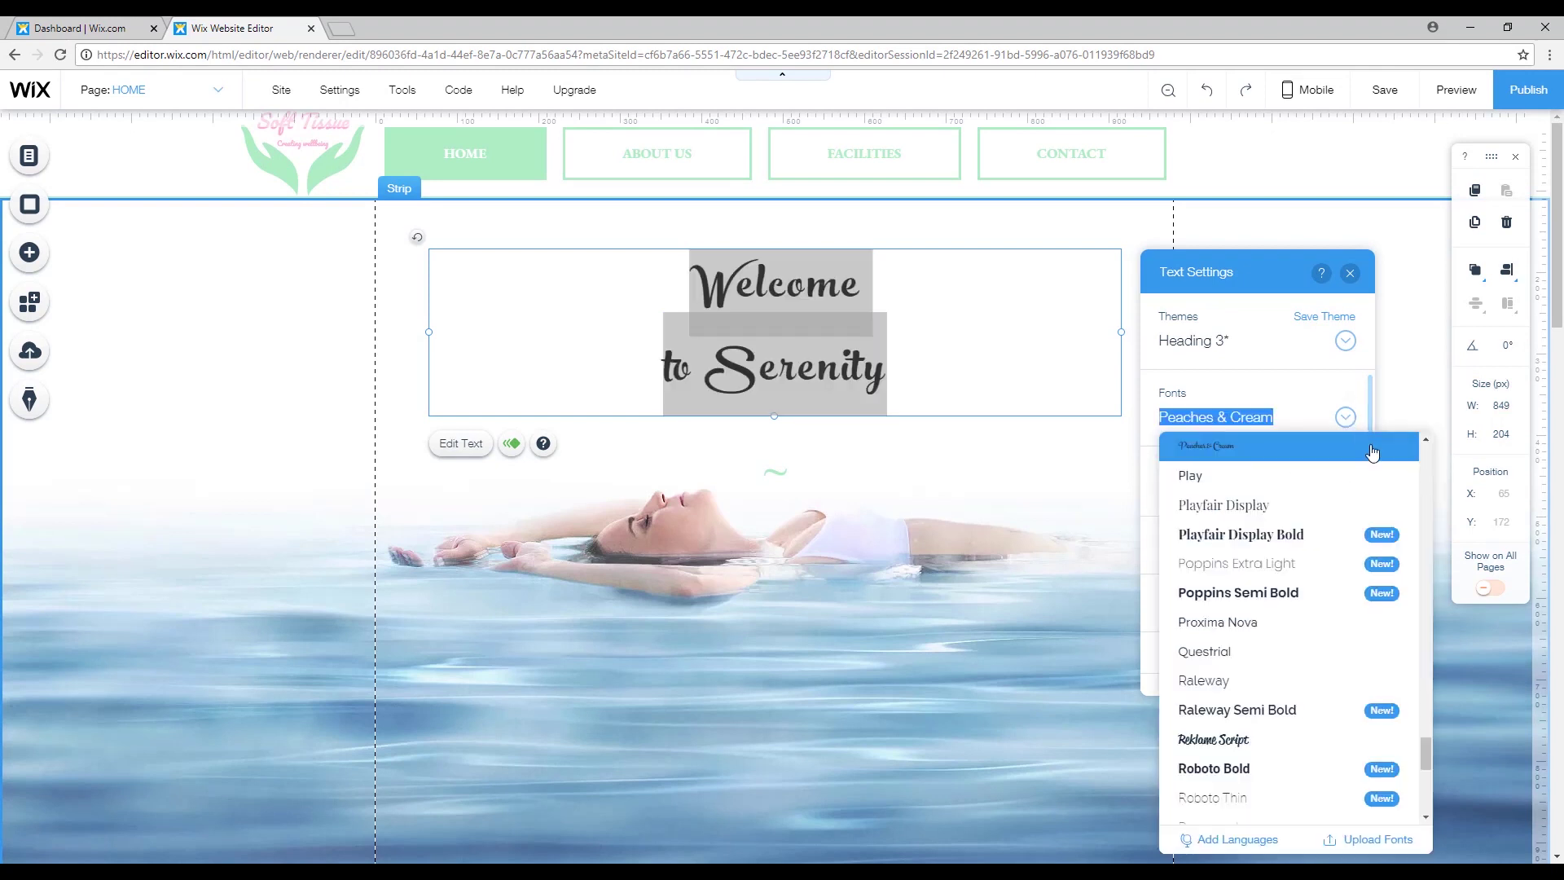
scroll(1426, 784, "down", 2)
scroll(1425, 784, "down", 3)
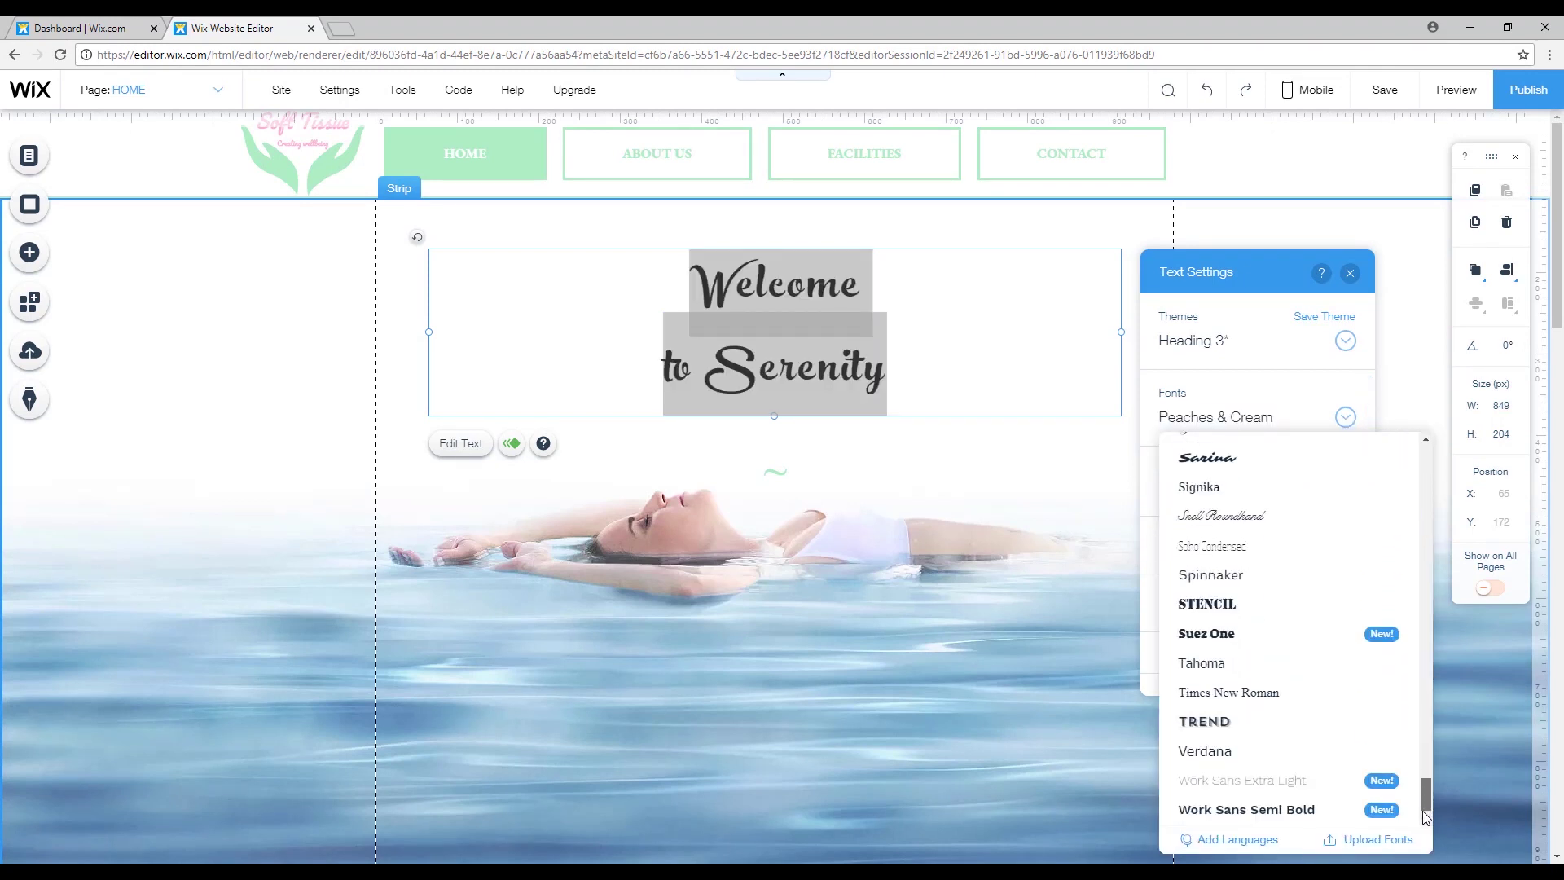
left_click(1217, 721)
left_click(964, 423)
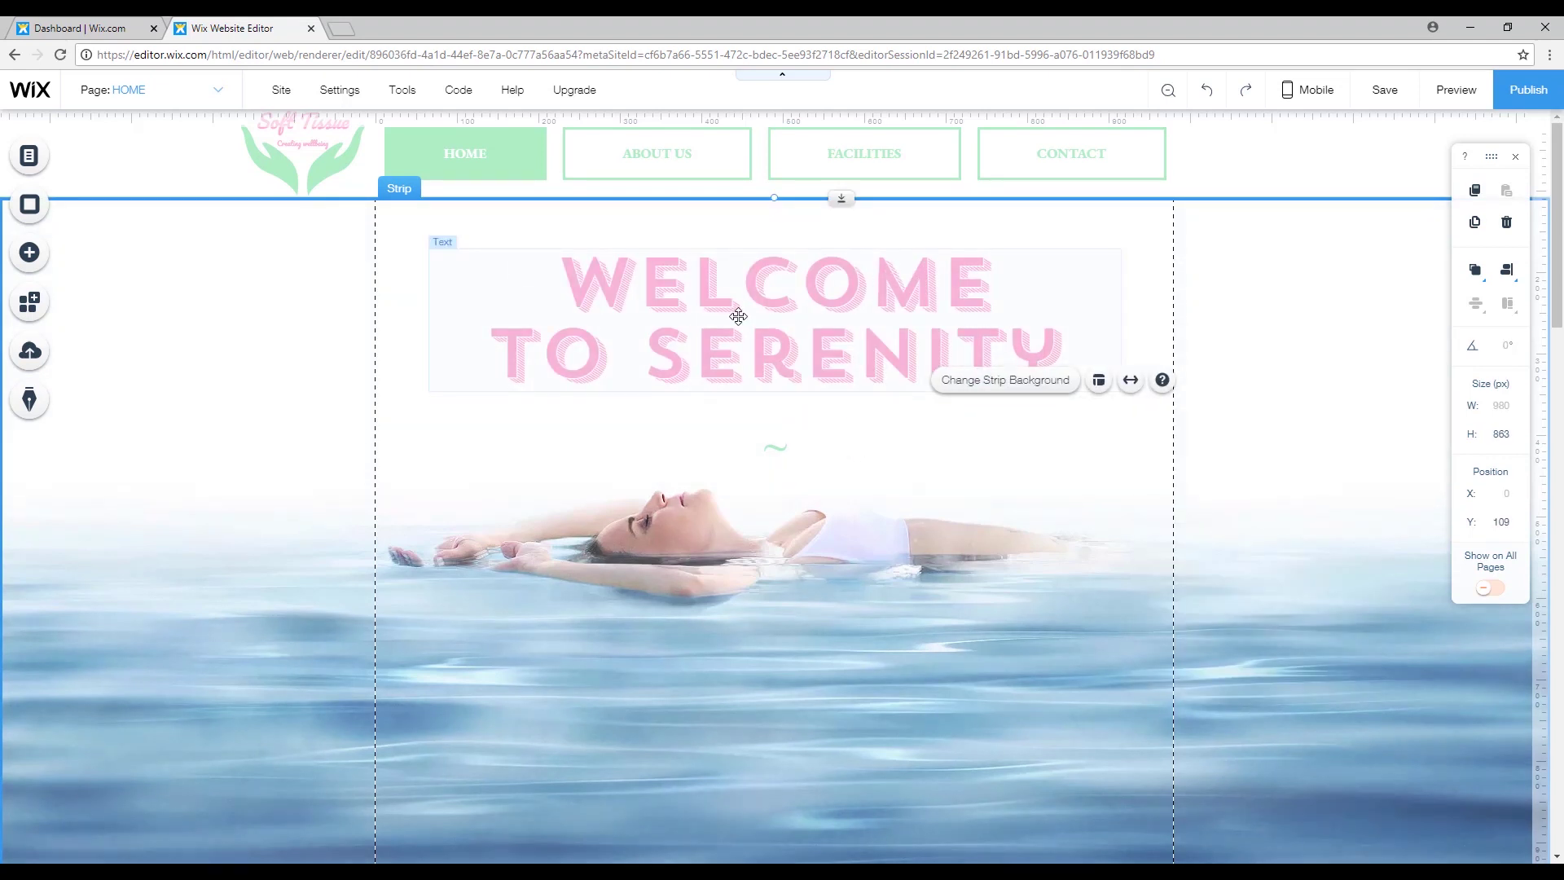
left_click(1113, 306)
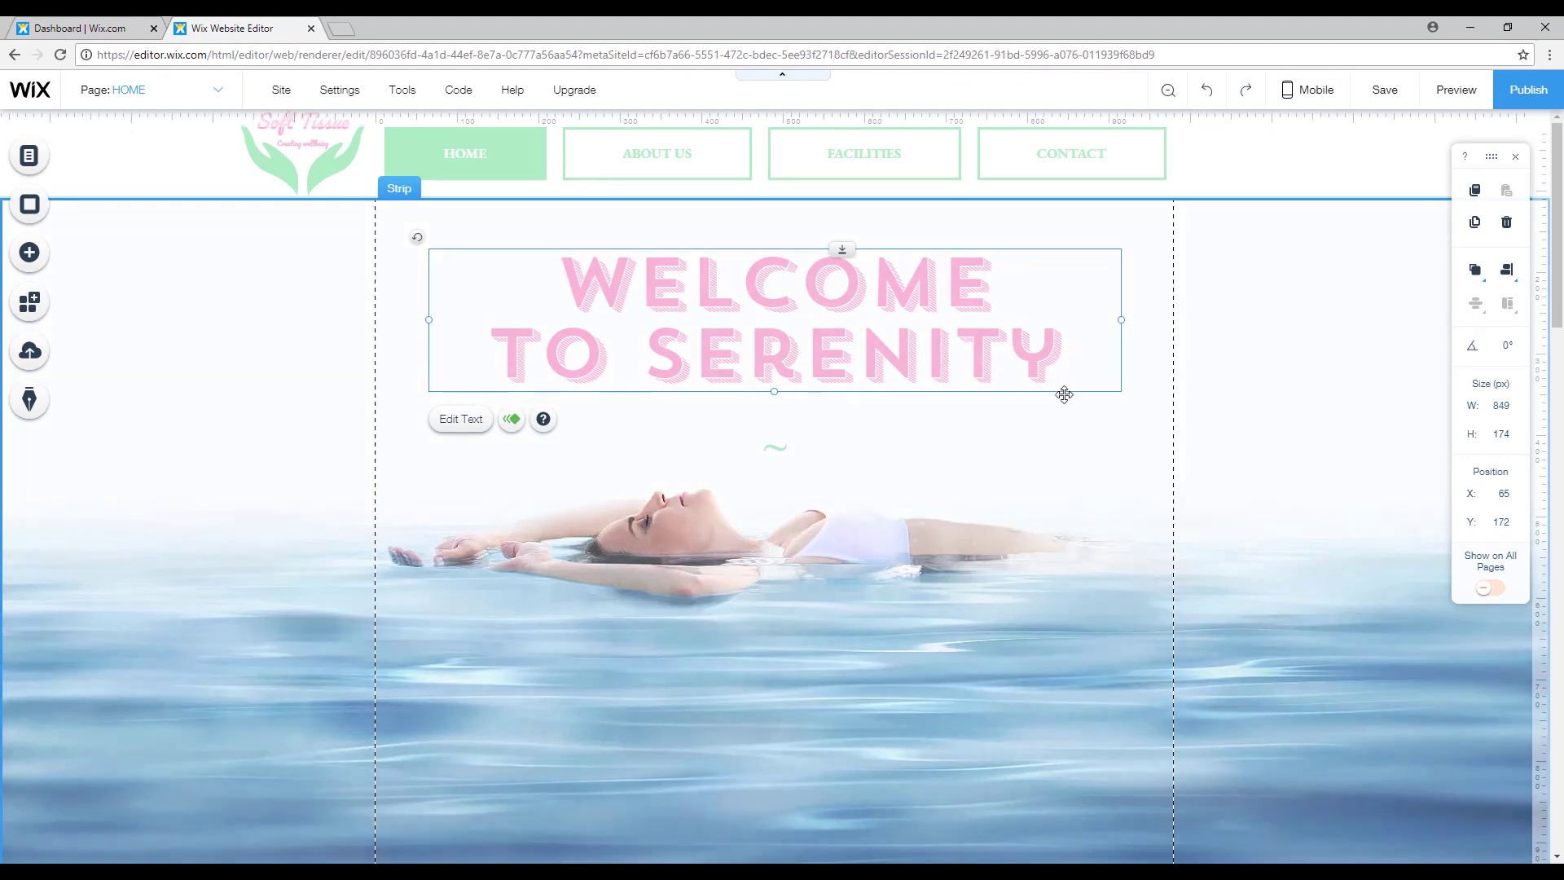
left_click(1259, 341)
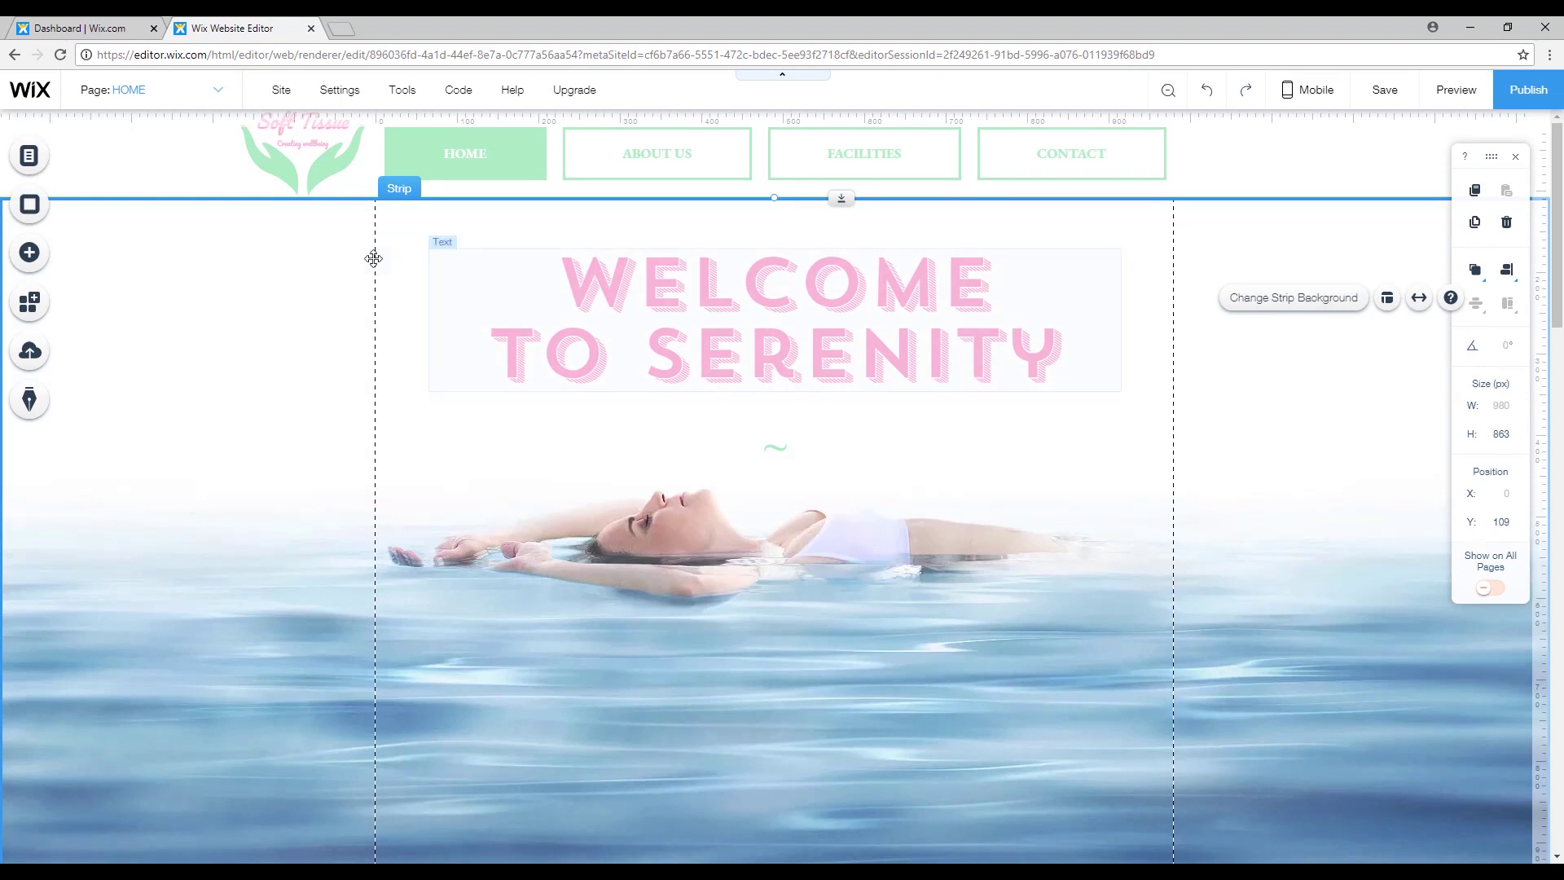
left_click(220, 294)
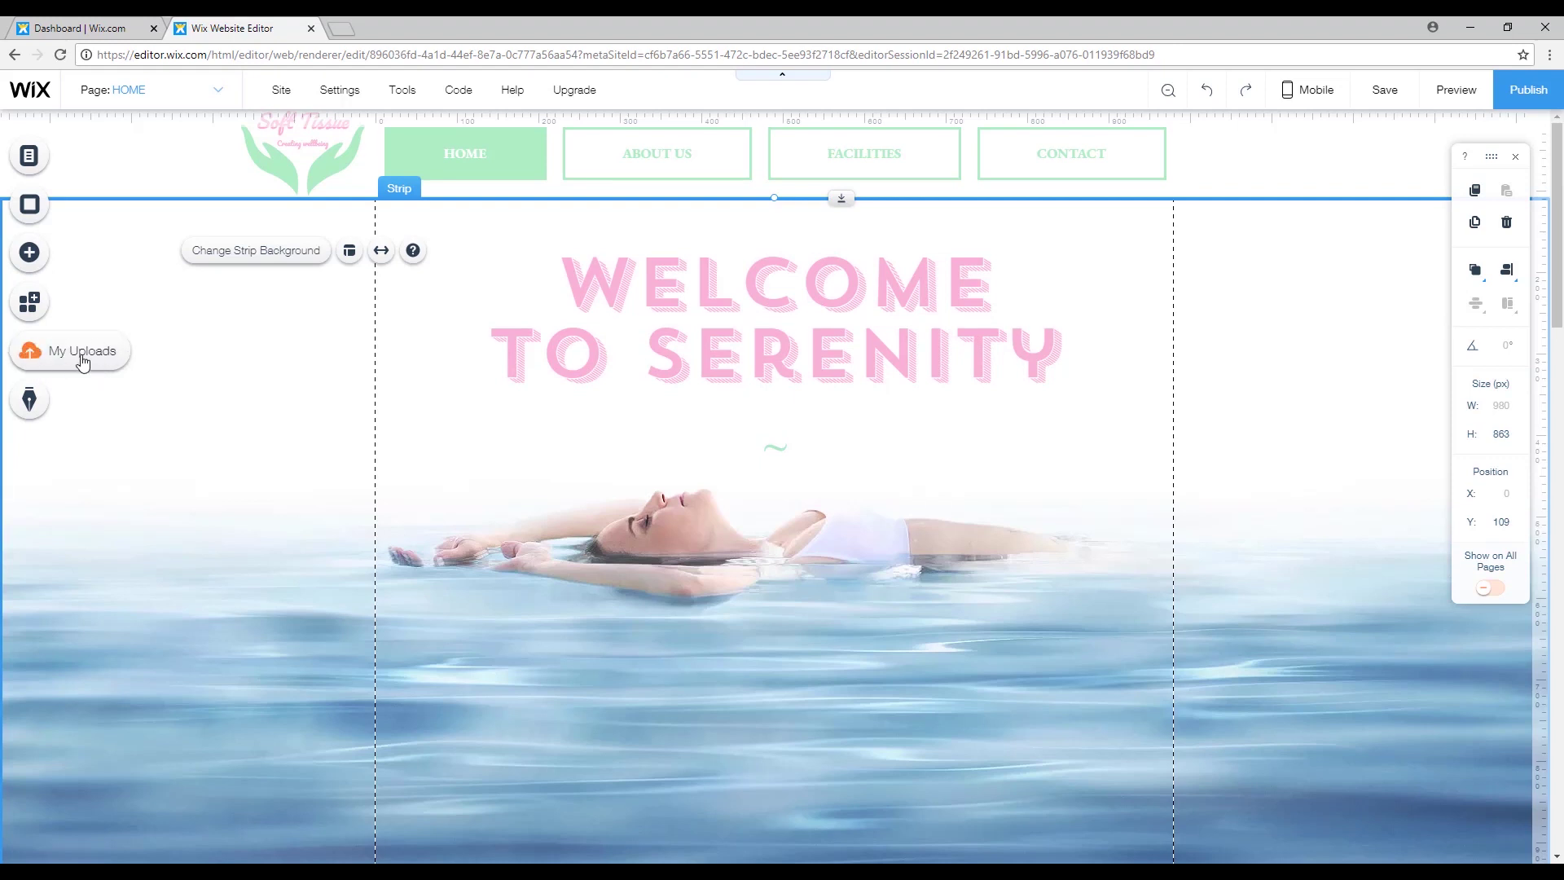
Upload the Quesha.ttf font from Downloads via My Uploads > Fonts and close the font manager.
left_click(31, 353)
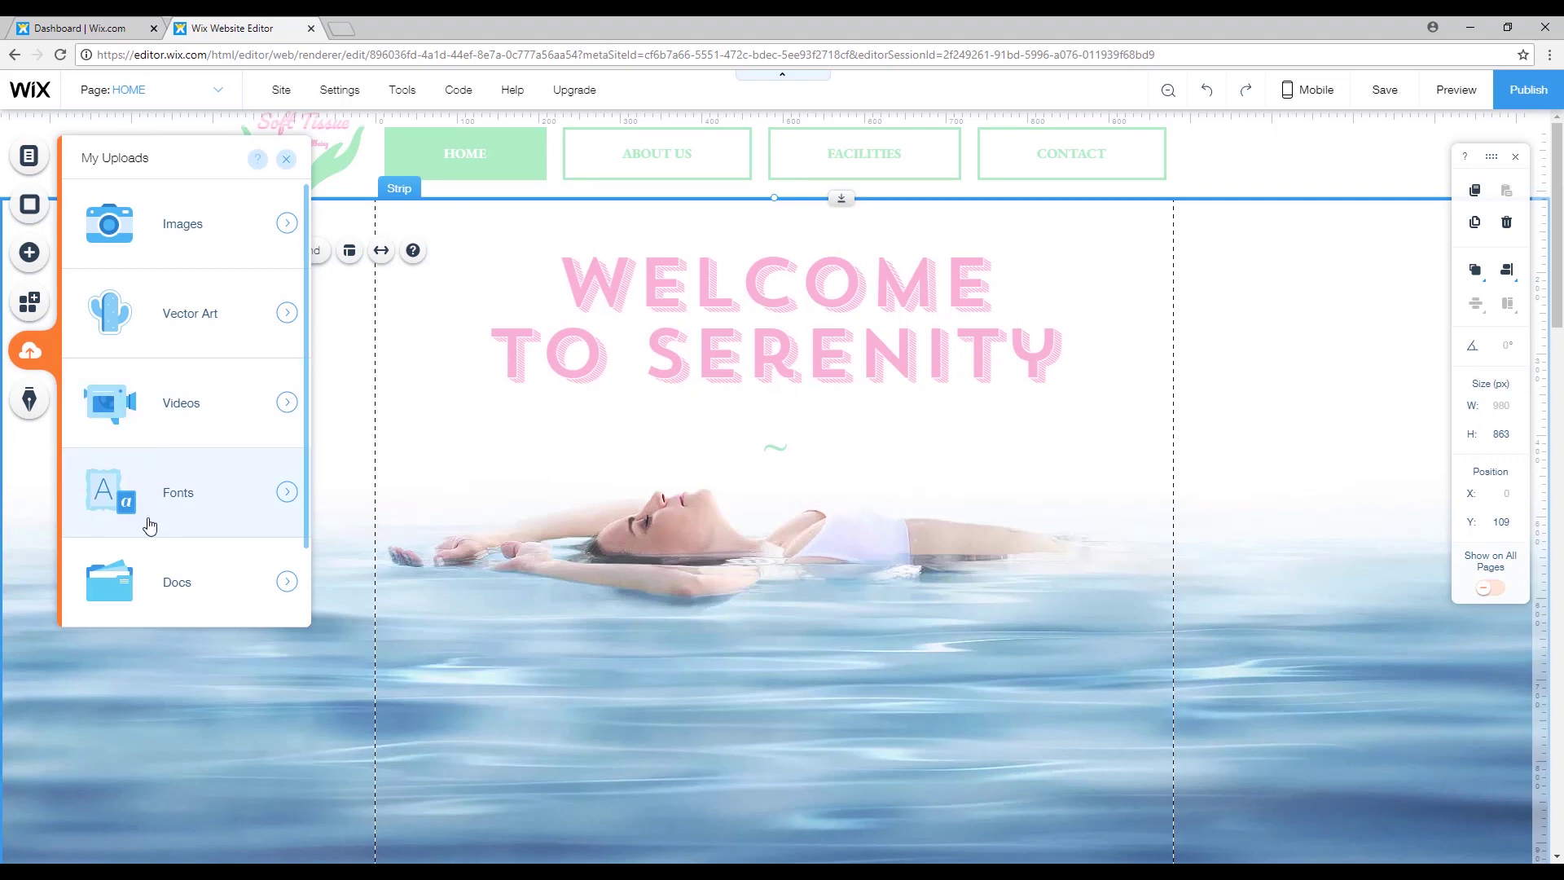
left_click(286, 494)
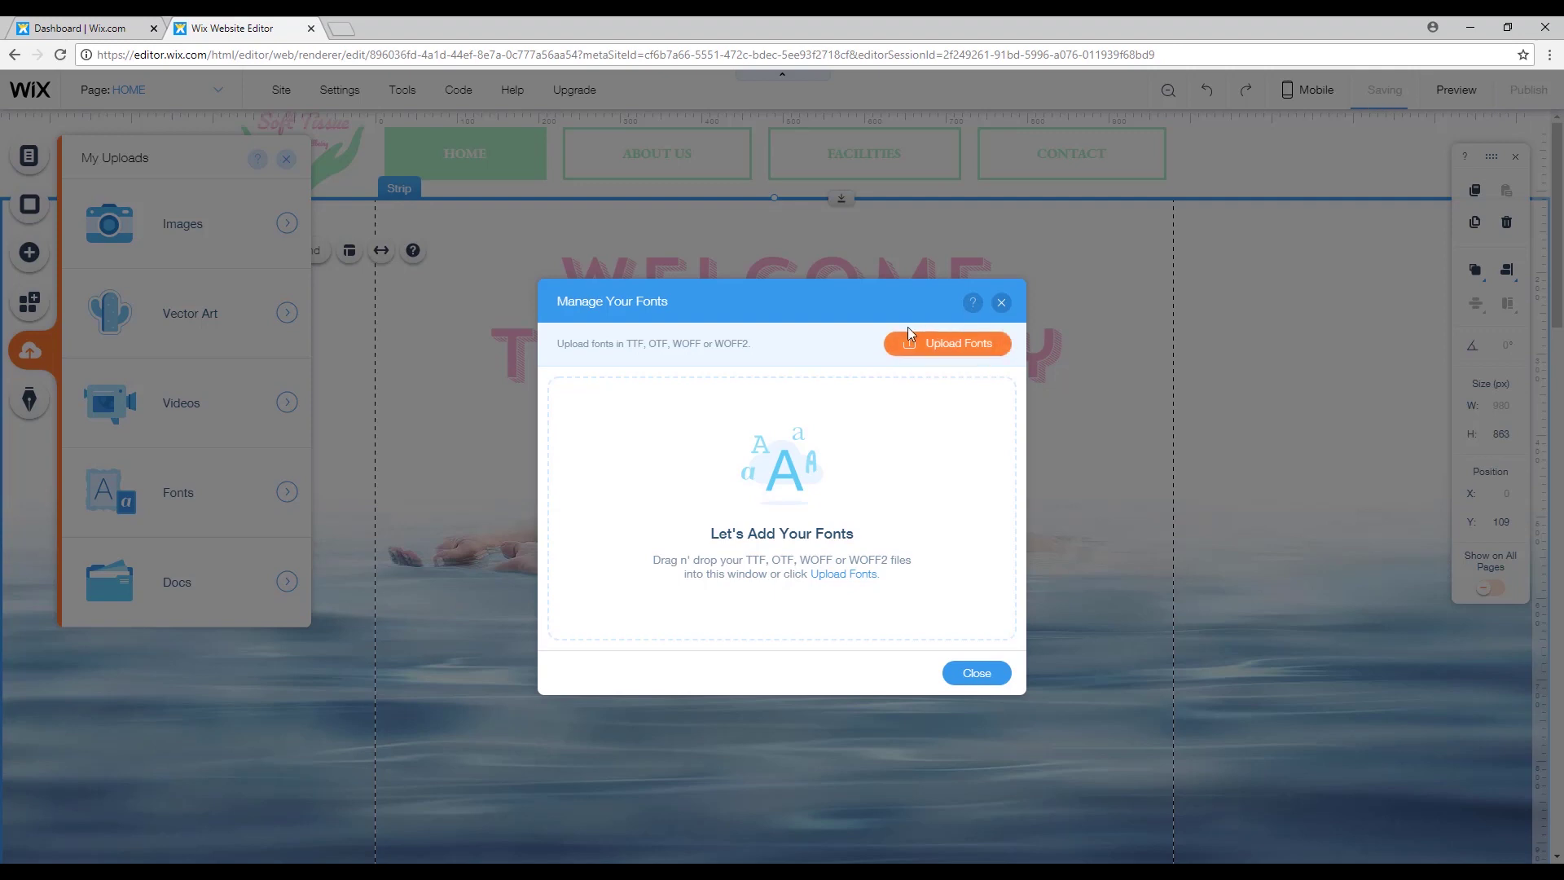
left_click(960, 344)
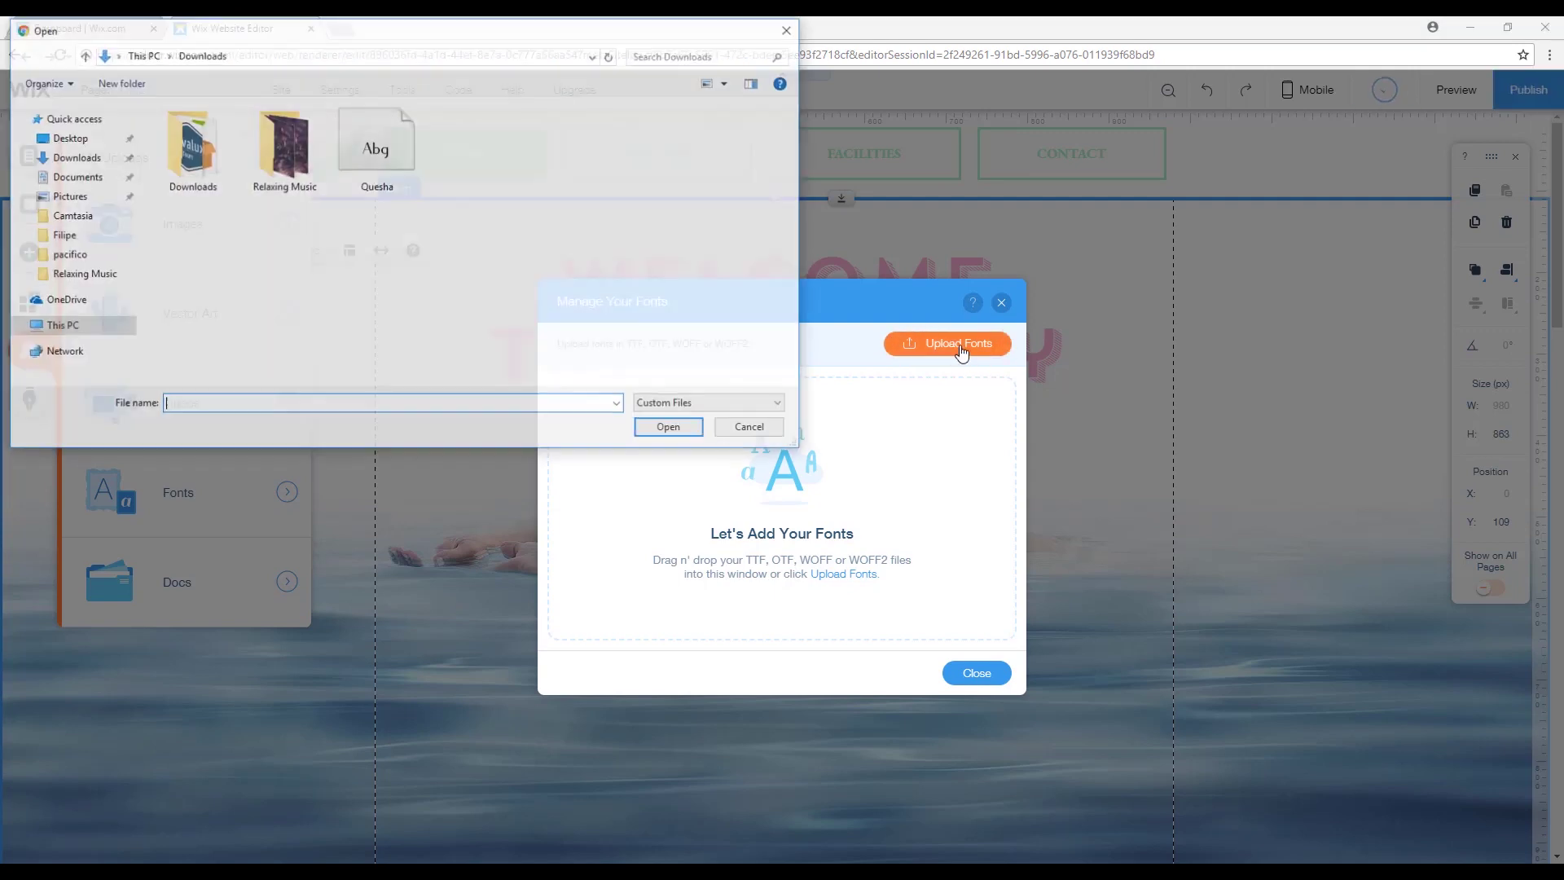
left_click(377, 155)
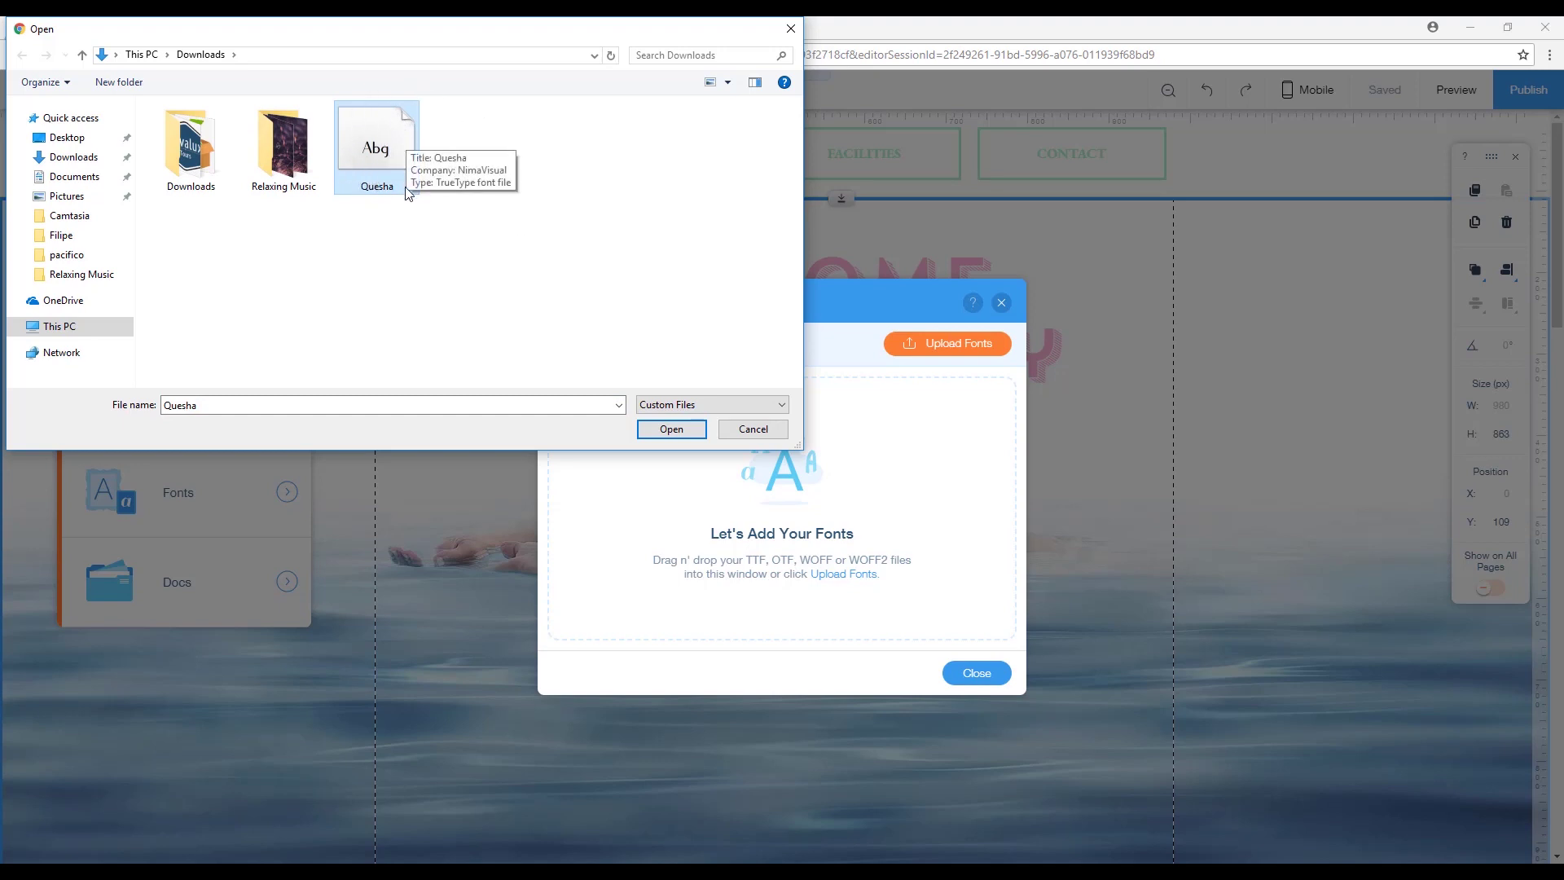
left_click(570, 220)
left_click(389, 166)
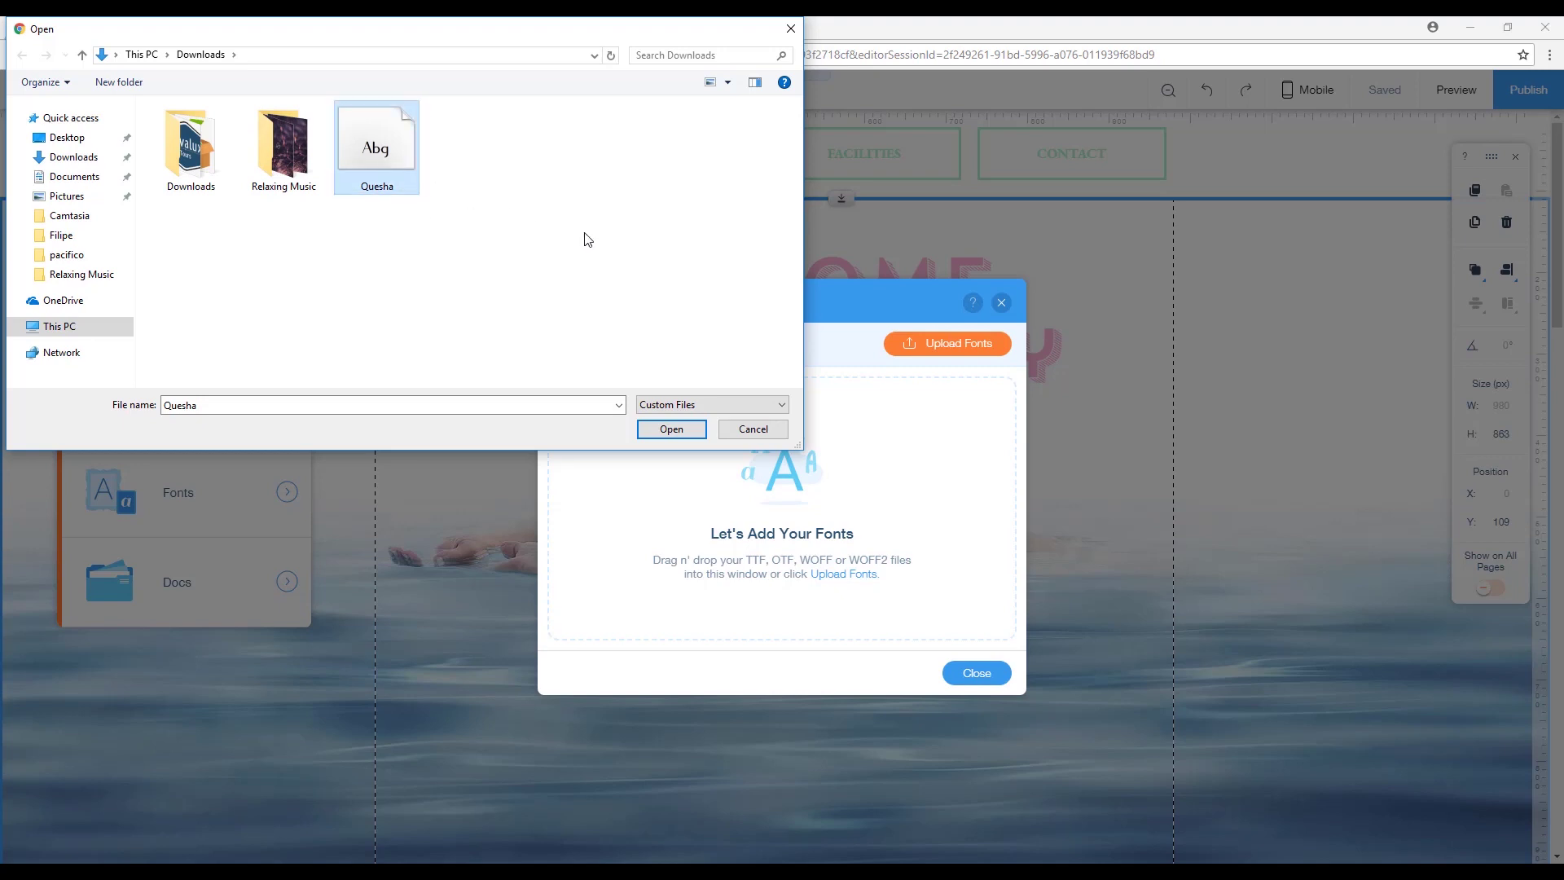
left_click(694, 429)
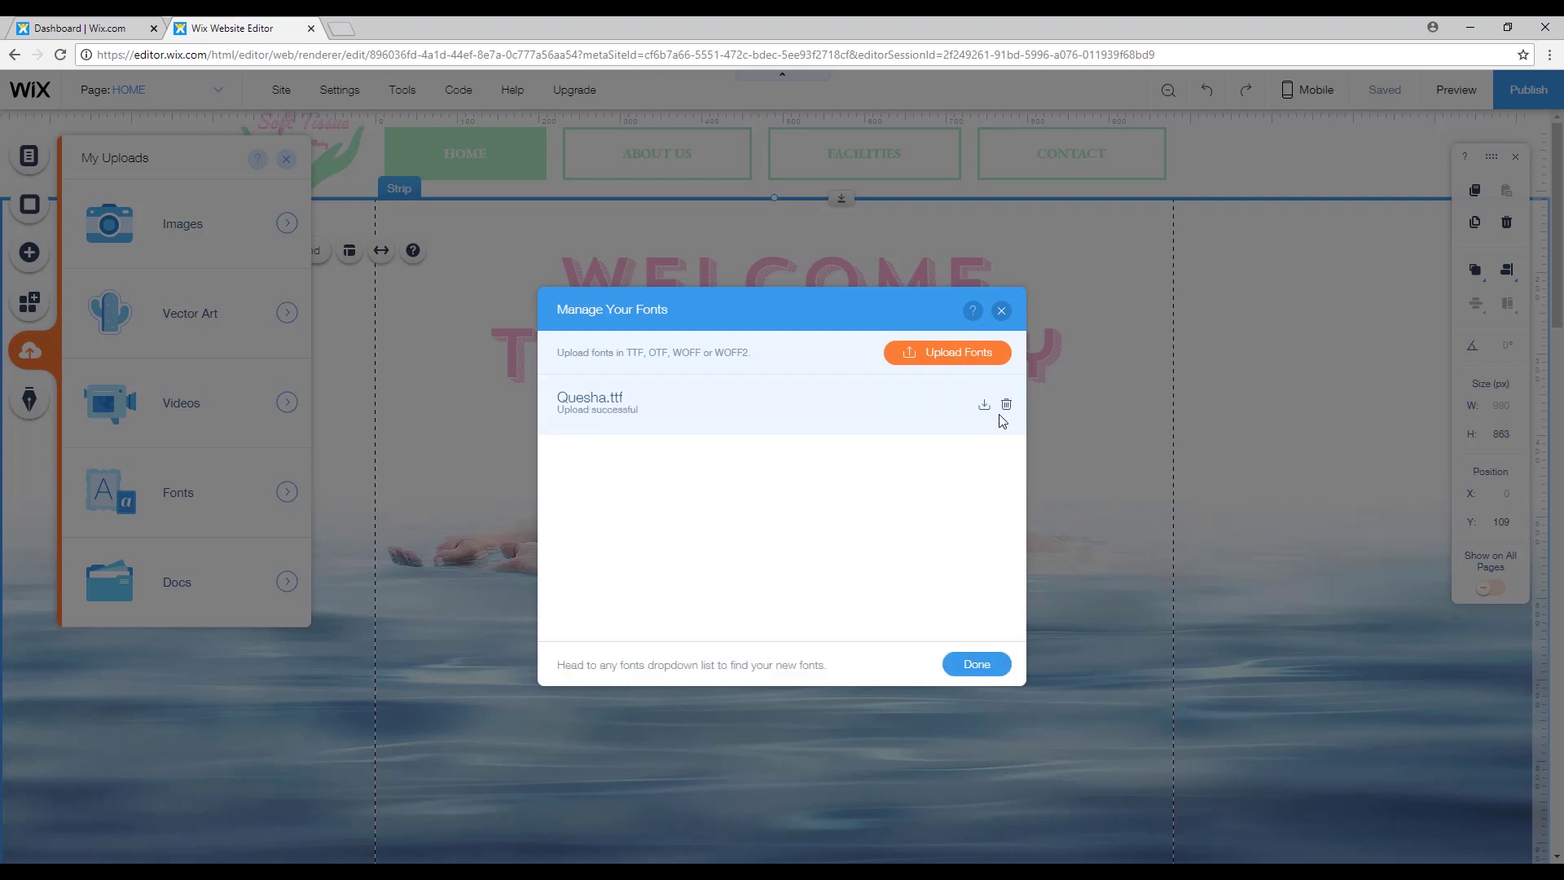
left_click(977, 665)
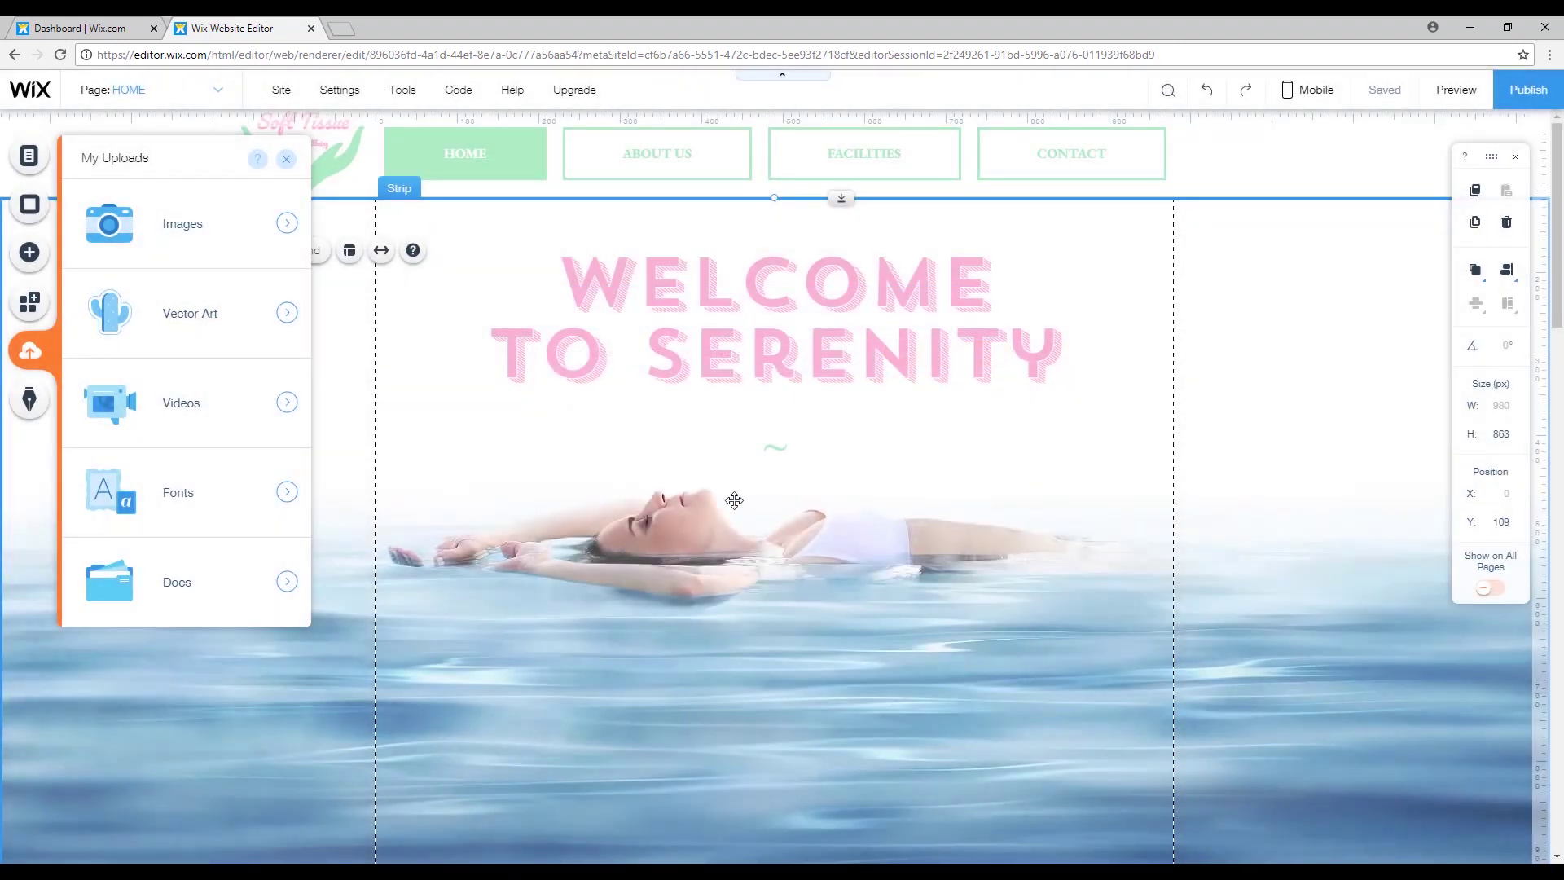
Apply the uploaded Quesha font to the Welcome to Serenity heading text.
left_click(617, 284)
double_click(724, 301)
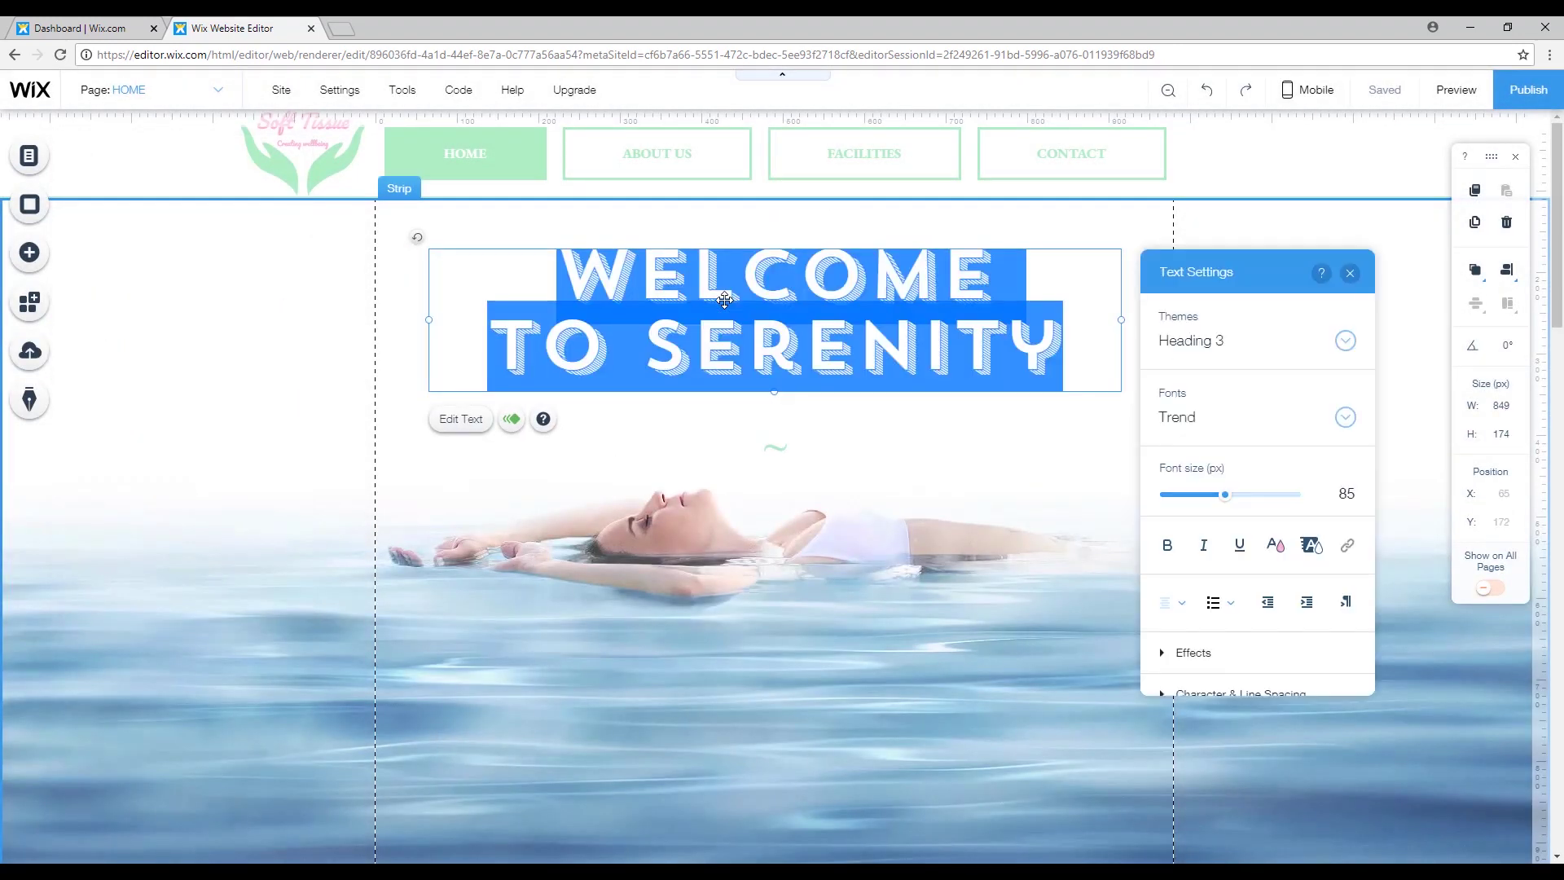
left_click(724, 301)
left_click_drag(556, 281, 1050, 341)
left_click(1344, 418)
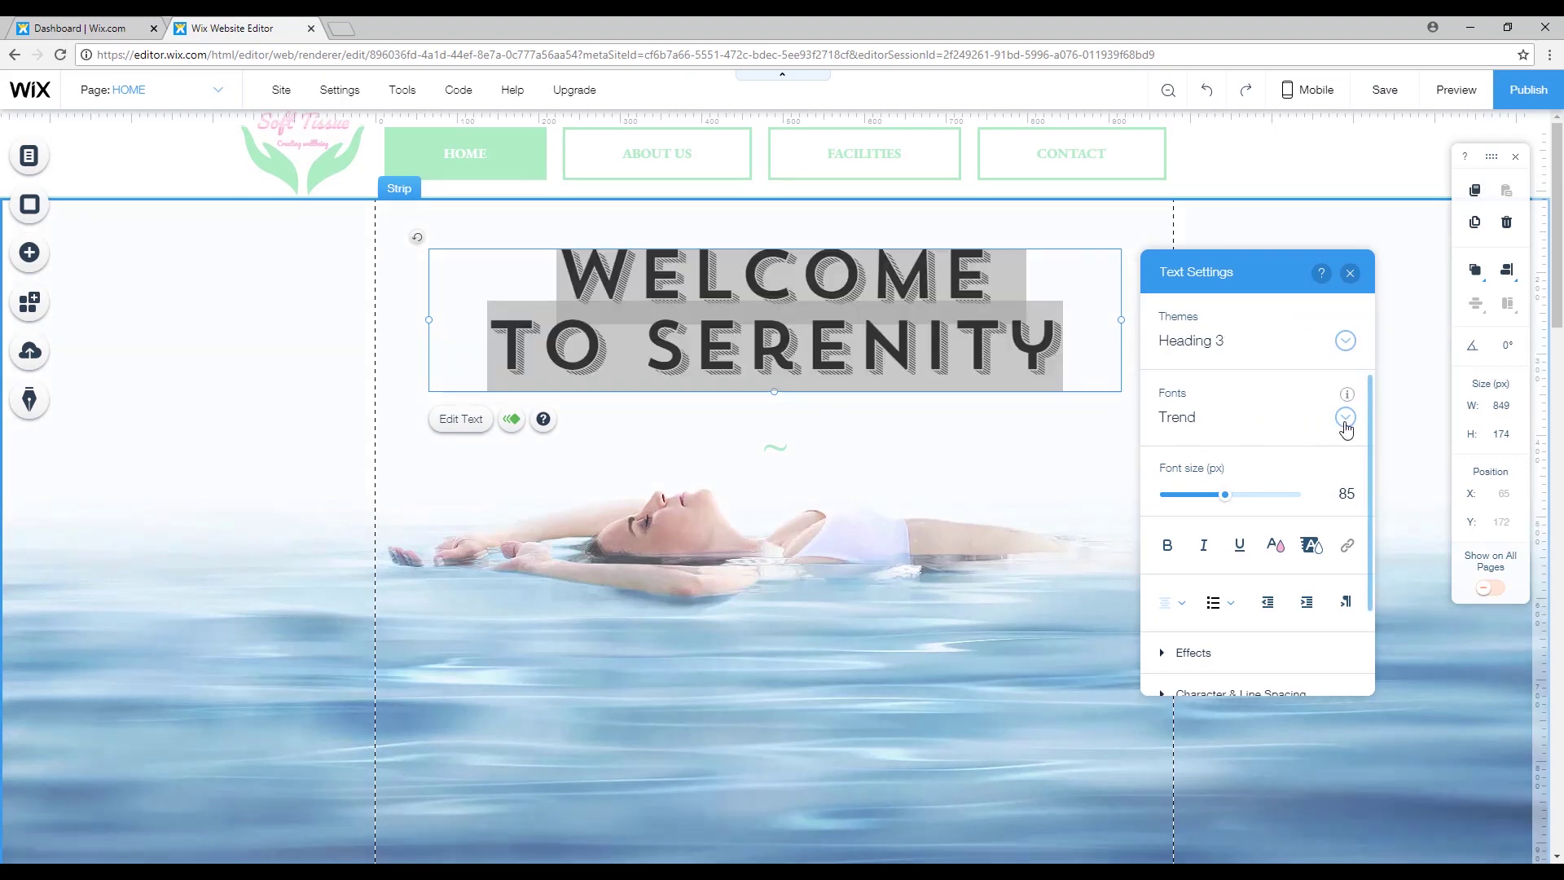
left_click_drag(1428, 796, 1427, 456)
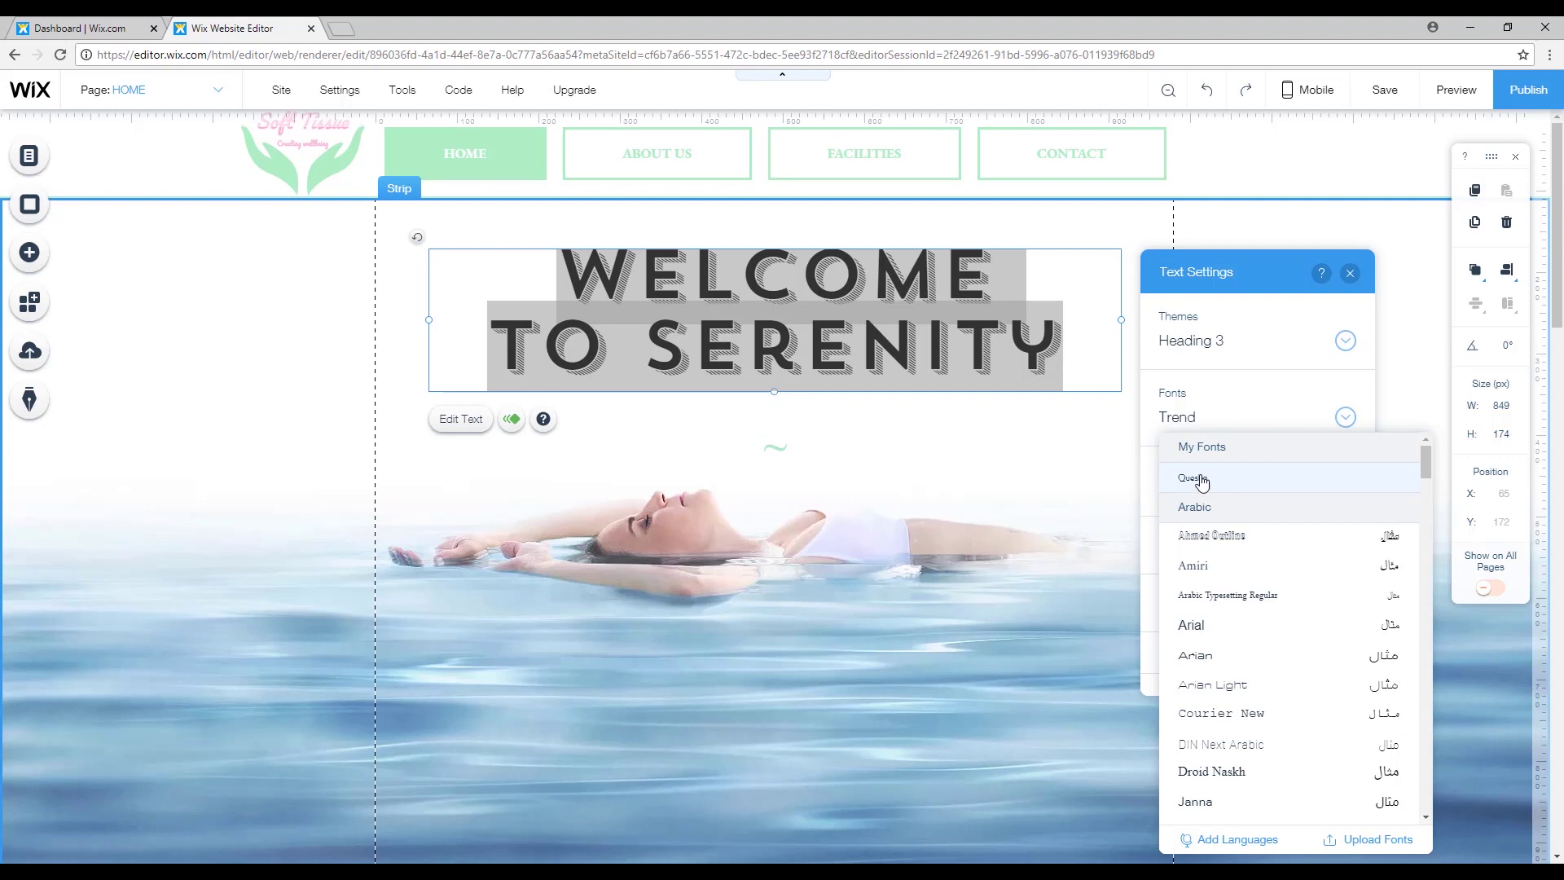
left_click(1325, 484)
left_click(838, 354)
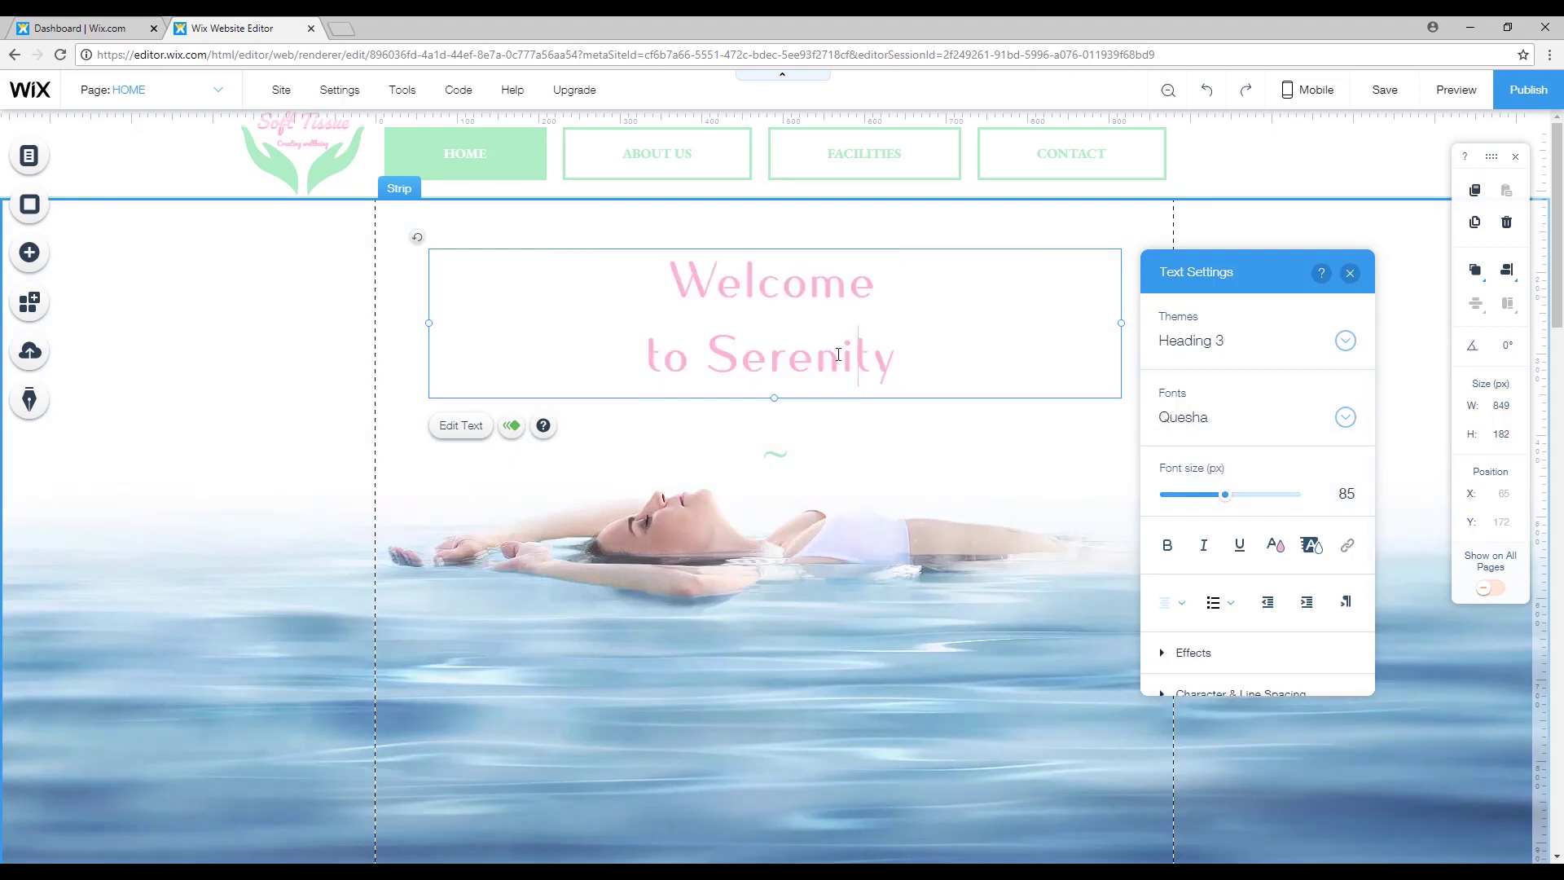
Enlarge the heading's font size to 105 px.
left_click_drag(663, 279, 967, 347)
left_click(967, 347)
left_click_drag(1225, 497, 1240, 496)
key("shift+Left")
key("shift+Left")
key("shift+Left")
key("shift+Left")
key("shift+Left")
key("shift+Left")
key("shift+Left")
key("shift+Left")
key("shift+Left")
key("shift+Left")
key("shift+Left")
key("shift+Left")
key("shift+Left")
key("shift+Left")
key("shift+Left")
key("shift+Left")
key("shift+Left")
key("shift+Left")
key("shift+Left")
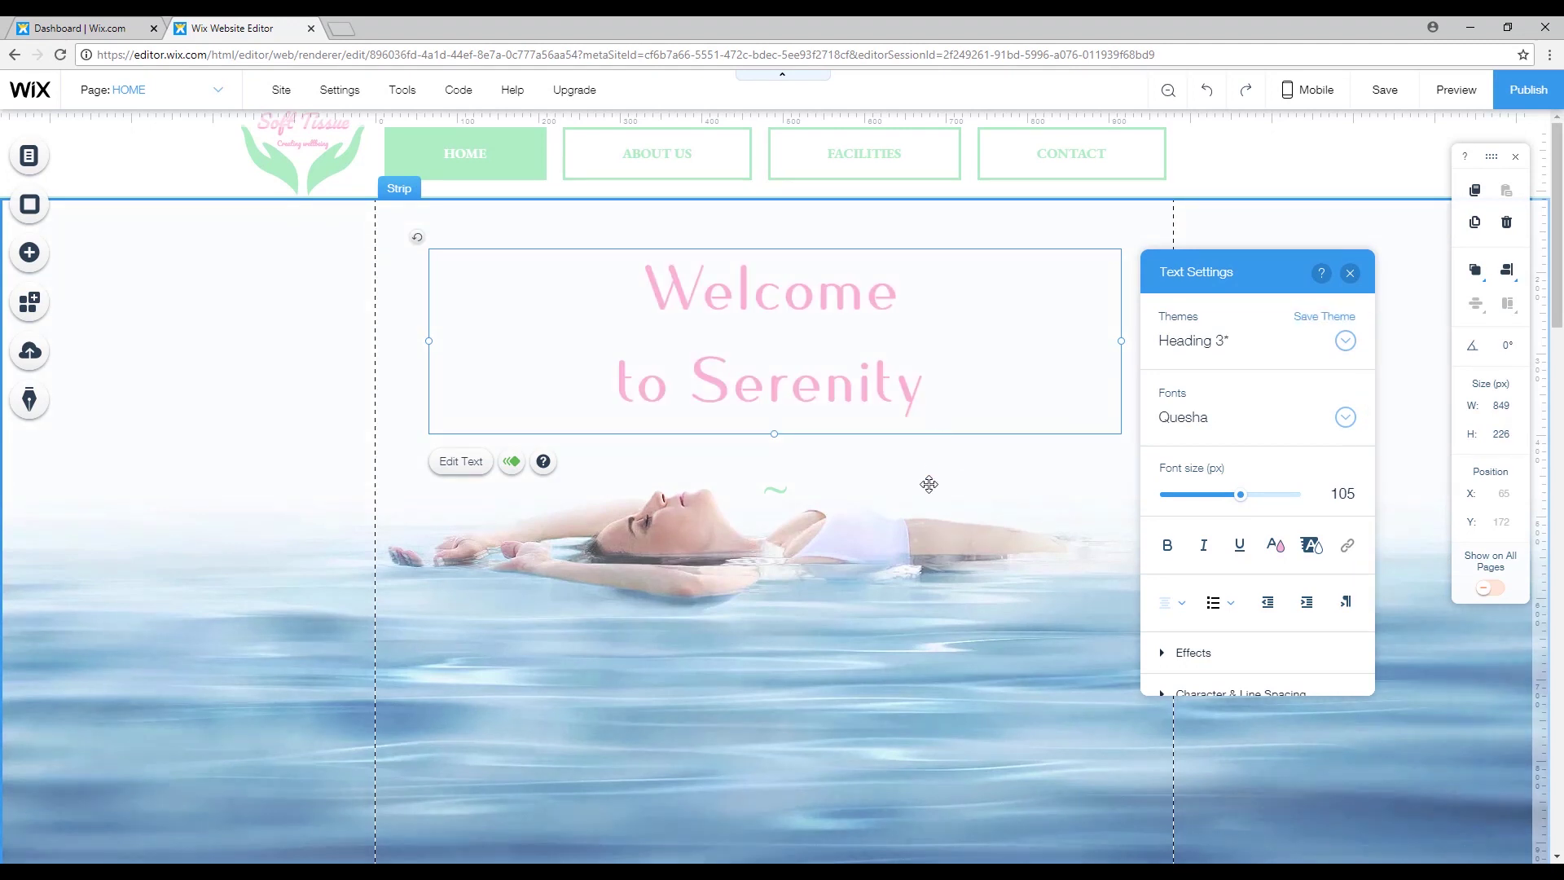
left_click(915, 556)
Make the whole Welcome to Serenity heading bold and italic.
left_click(632, 269)
double_click(644, 276)
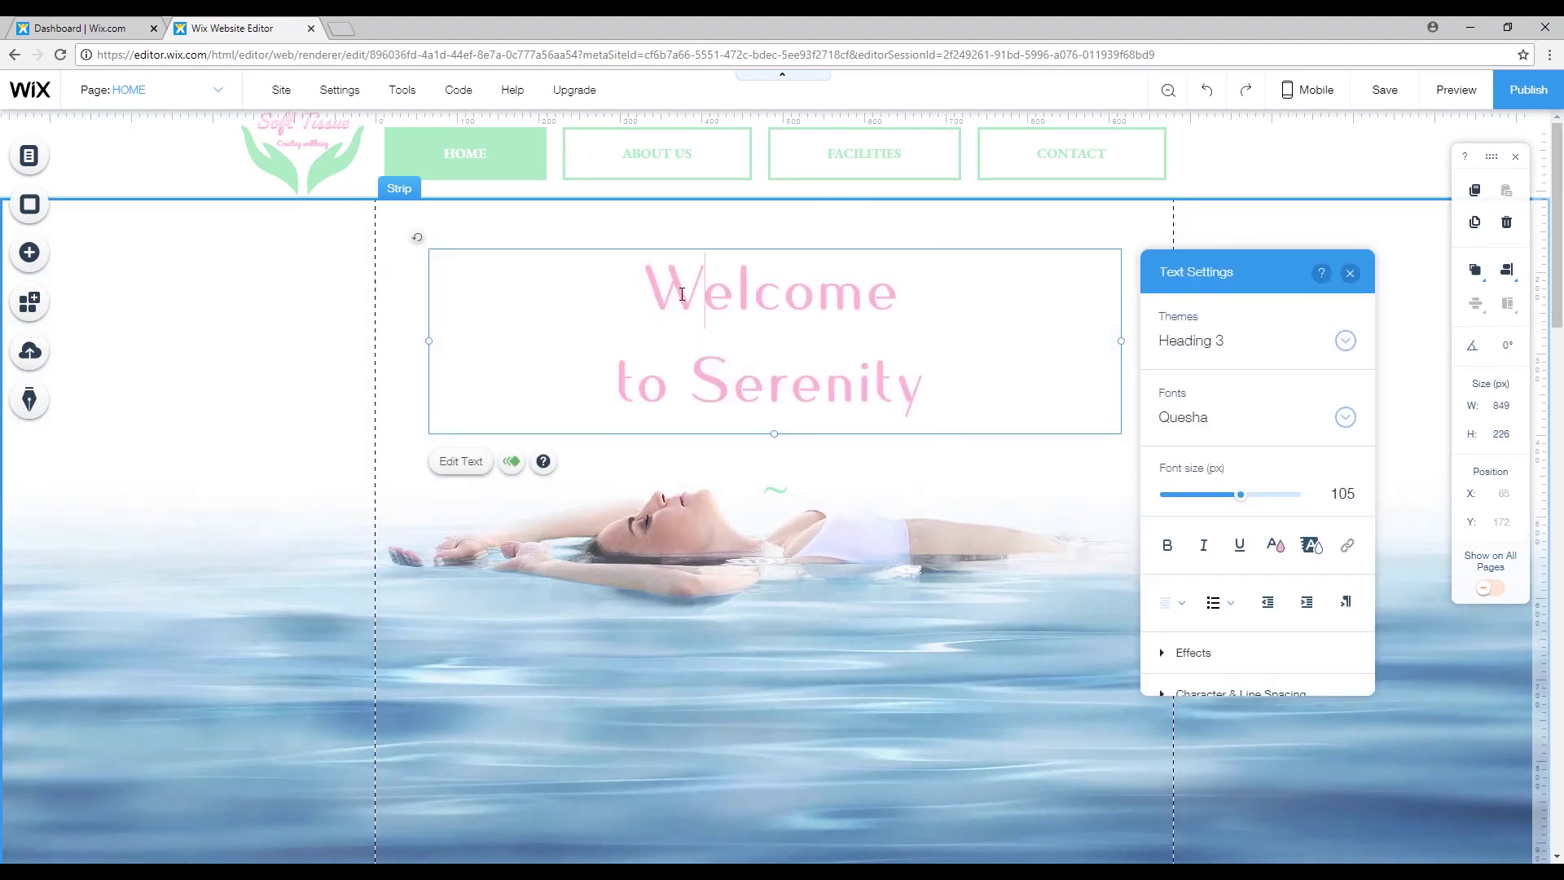
left_click_drag(646, 293, 741, 293)
key("ctrl+a")
left_click(1167, 545)
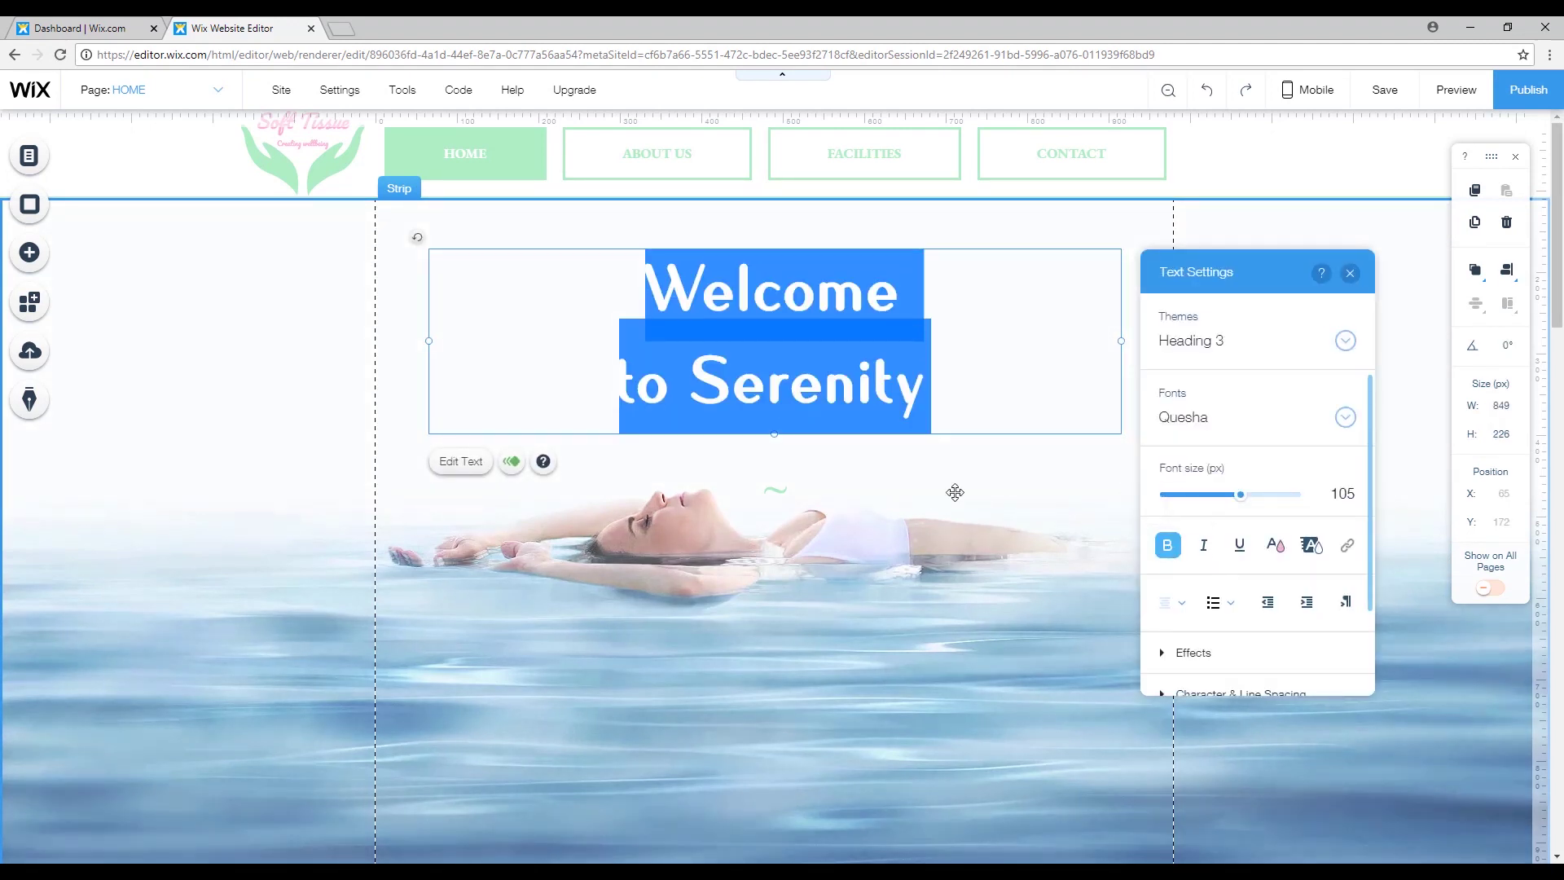
left_click(531, 343)
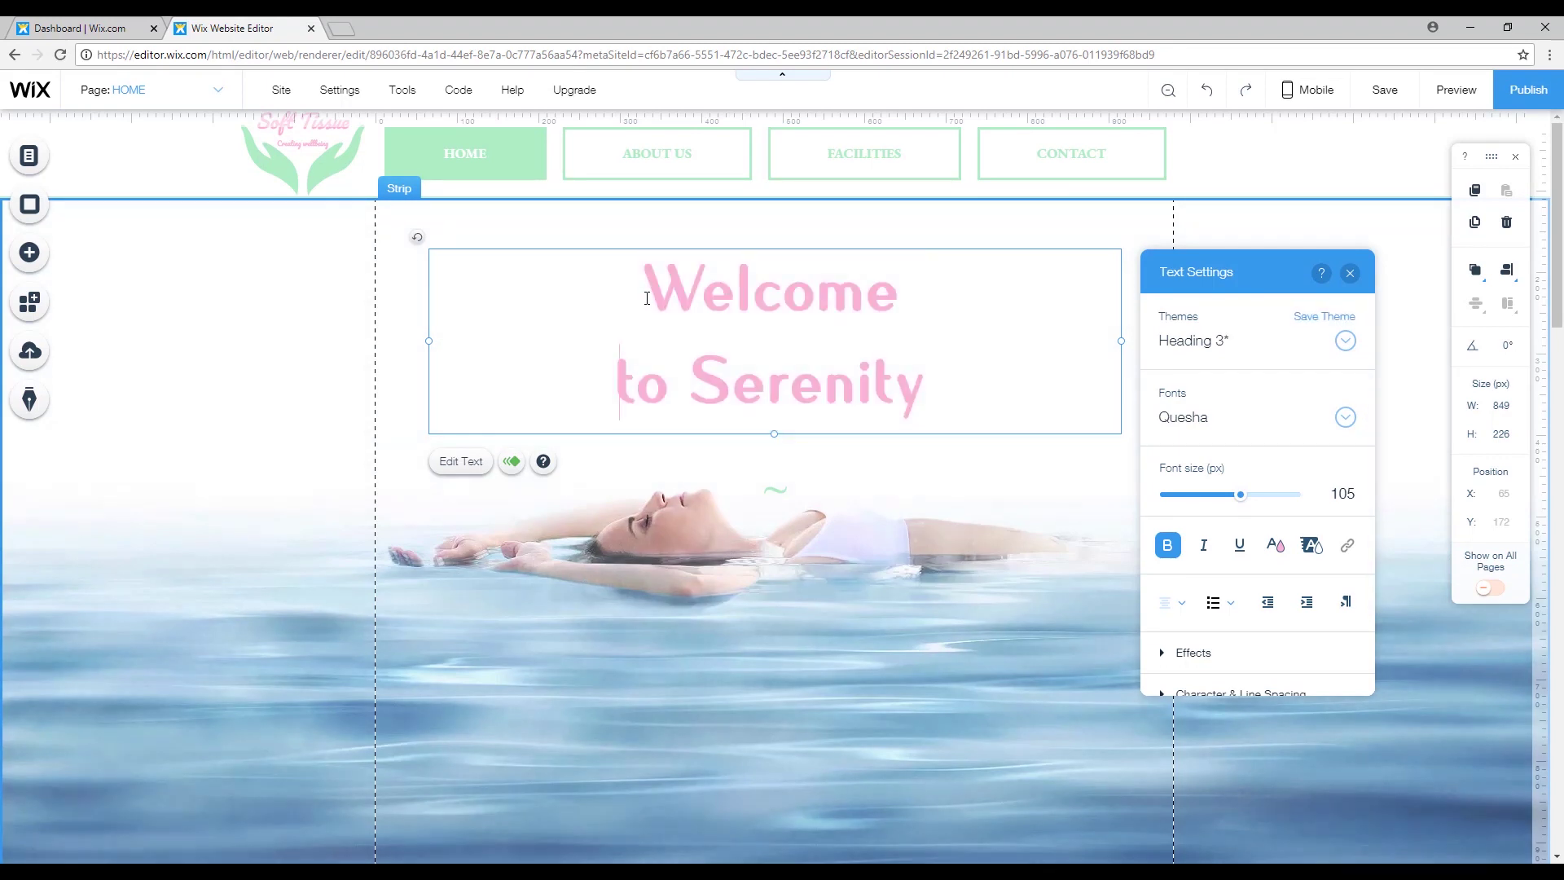
left_click_drag(646, 291, 927, 373)
left_click(1204, 545)
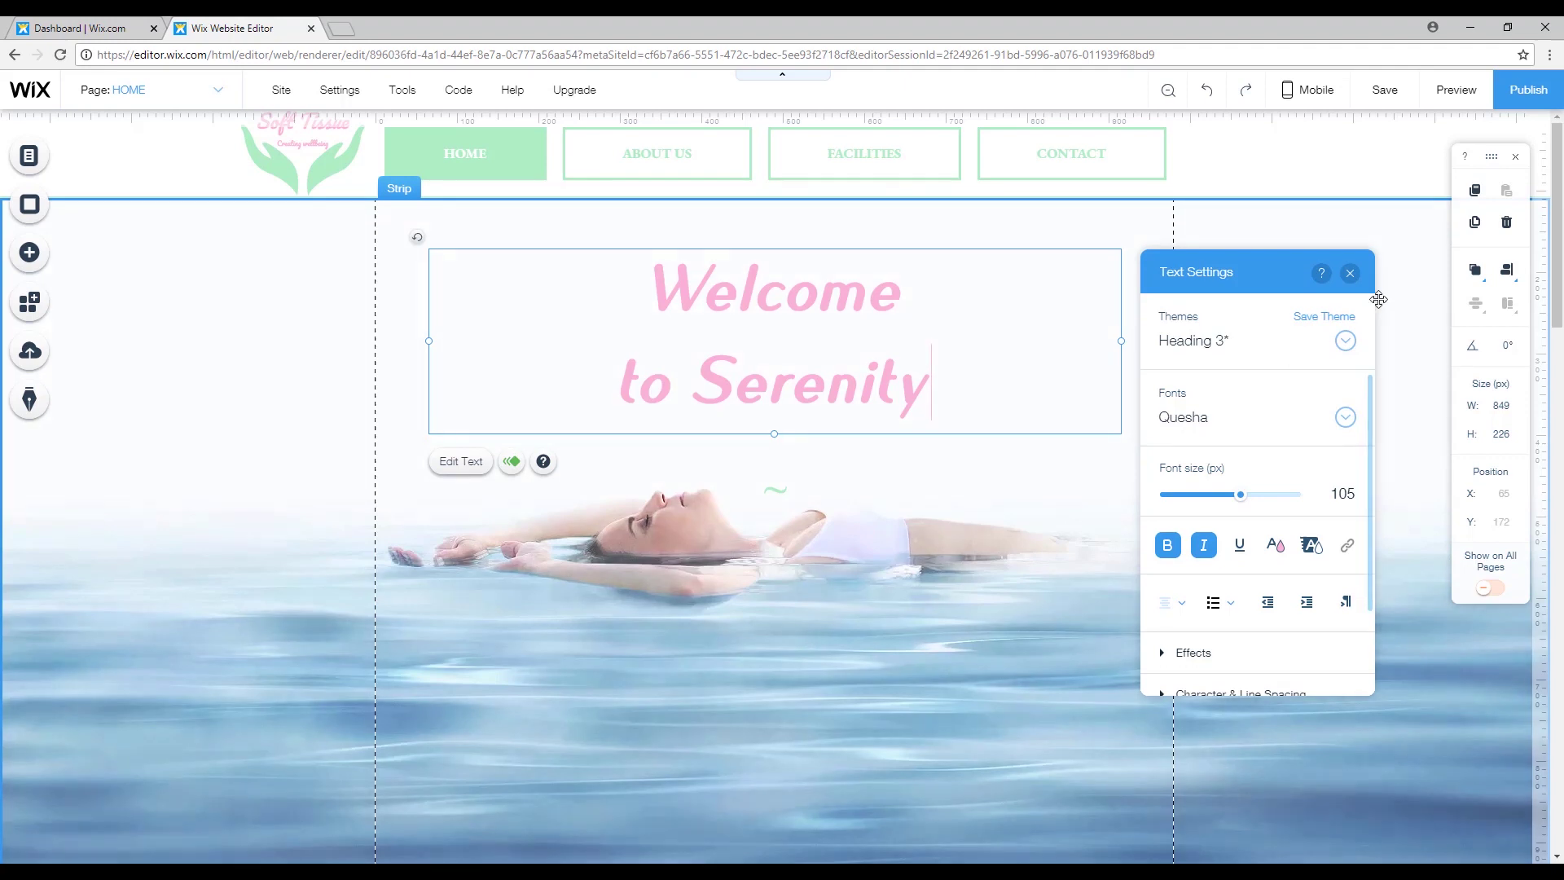
Move the tilde divider up closer to the heading, to Y 422.
left_click(1351, 274)
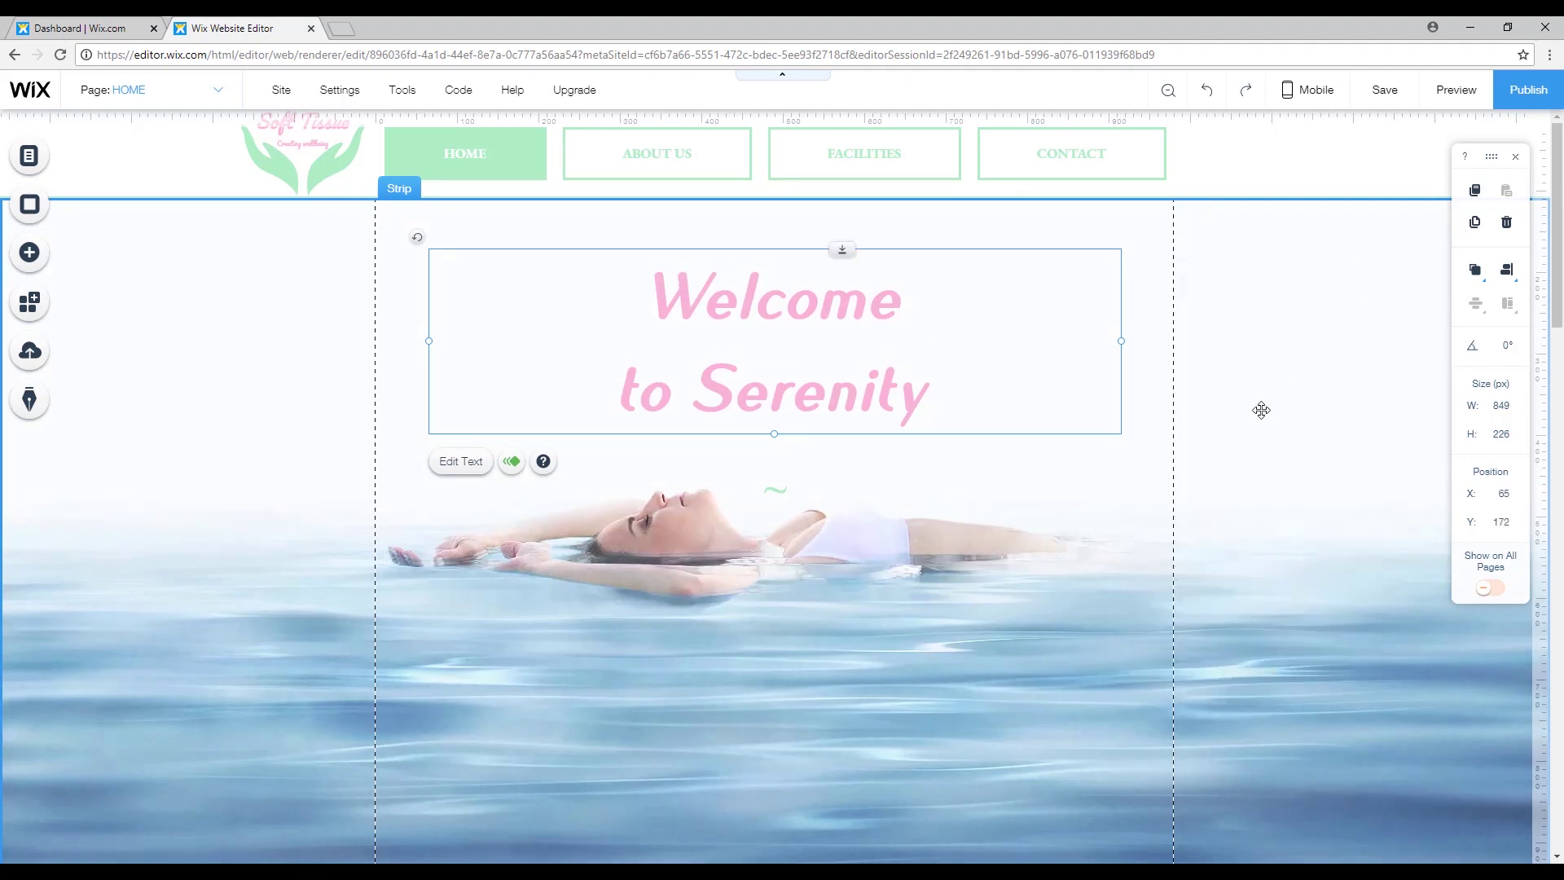
left_click(1276, 446)
left_click_drag(782, 492, 782, 458)
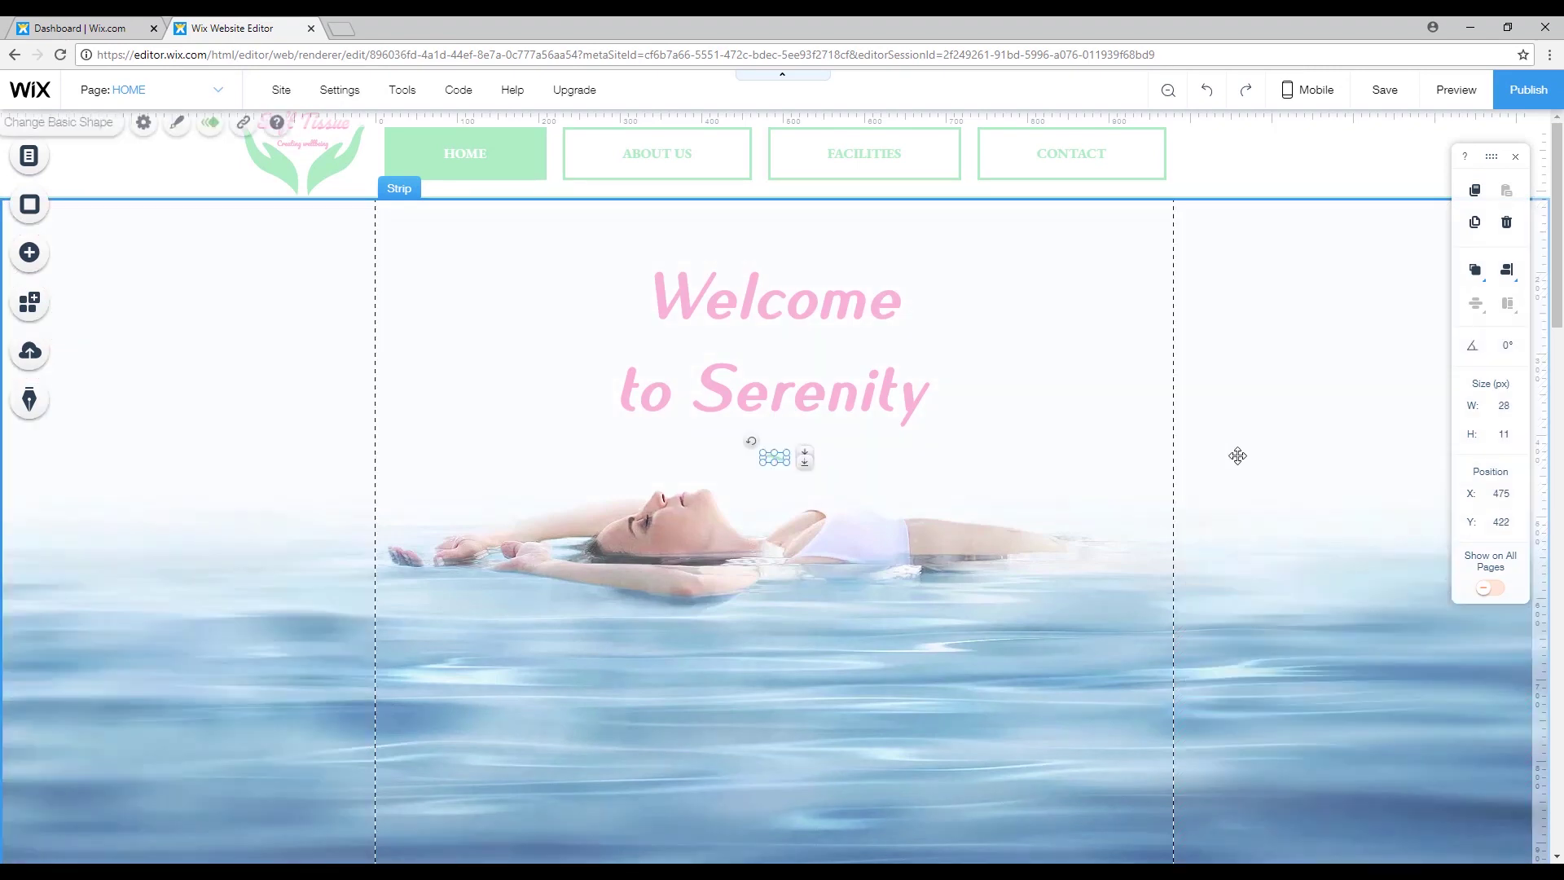
Review the Escape with your senses section and photos, then return to the top.
left_click(1303, 443)
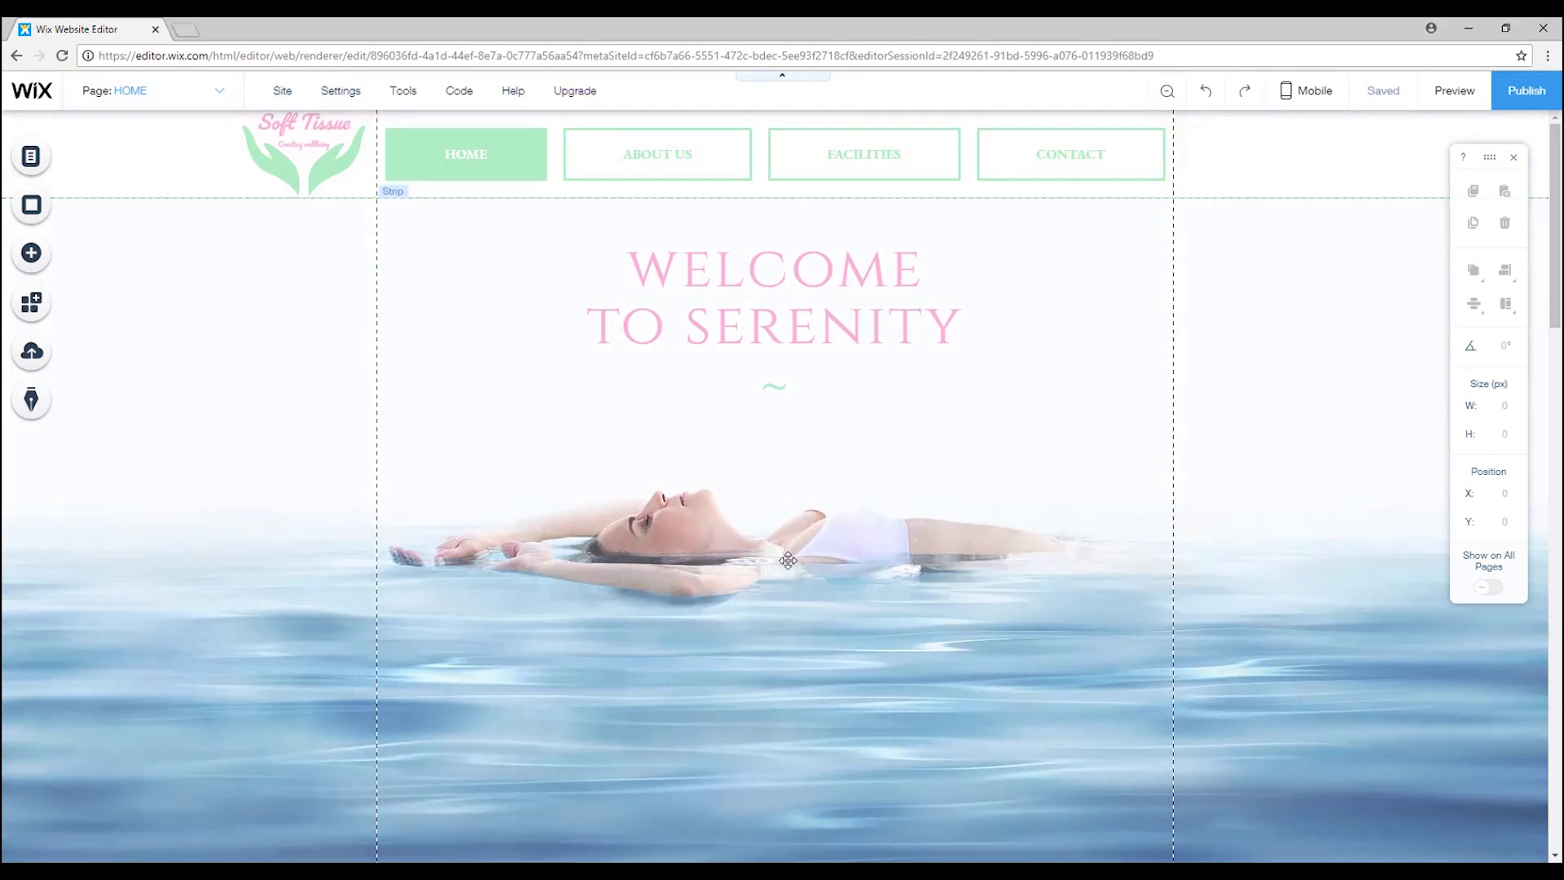
scroll(619, 537, "down", 10)
scroll(570, 456, "down", 4)
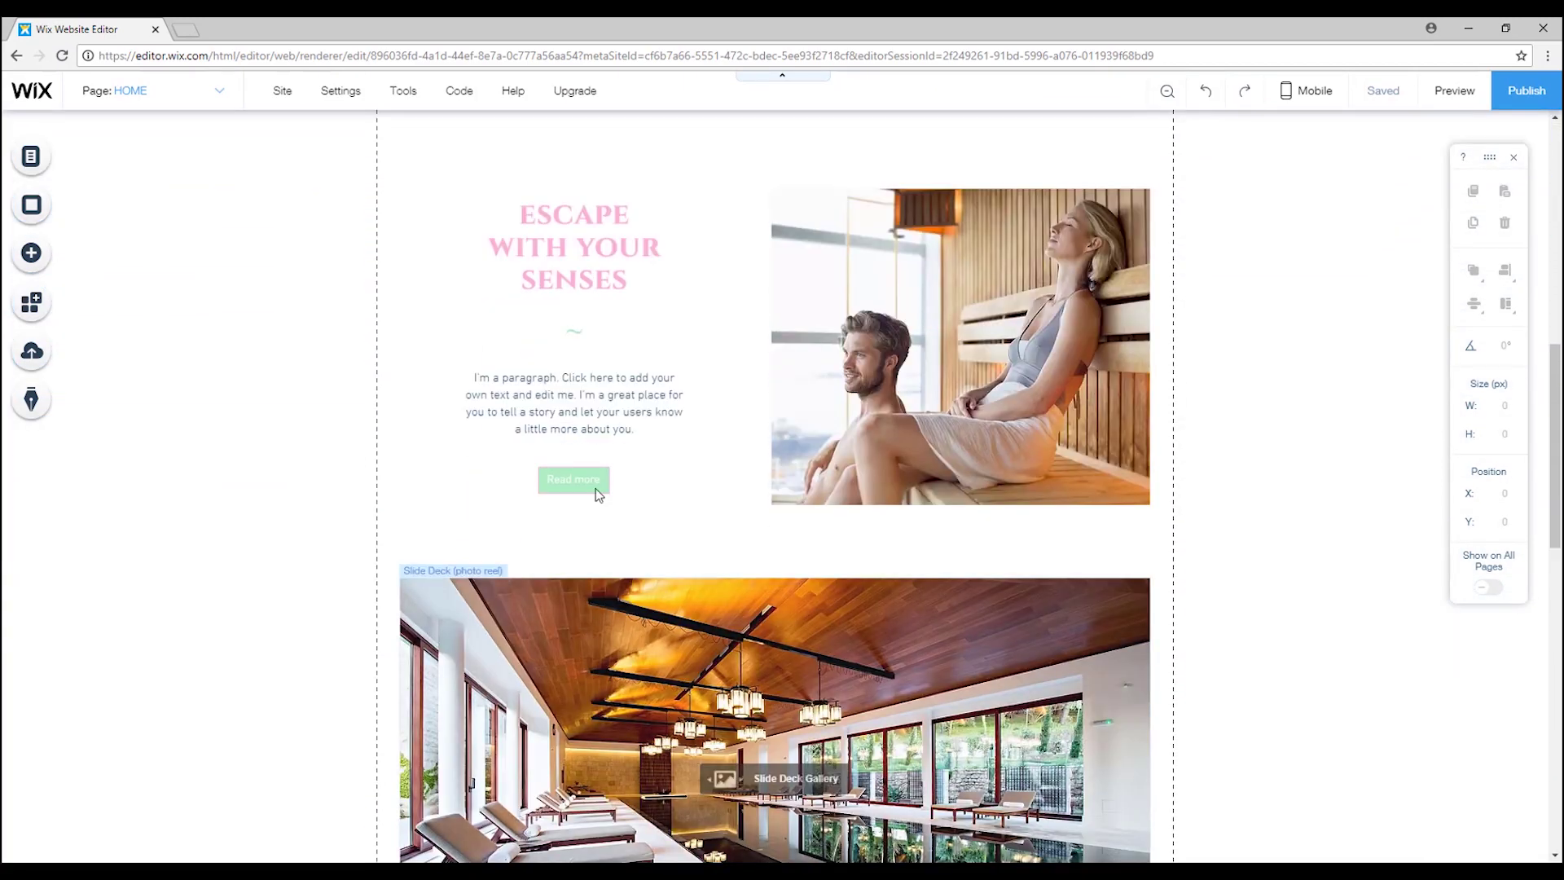
scroll(594, 489, "up", 3)
scroll(592, 480, "up", 11)
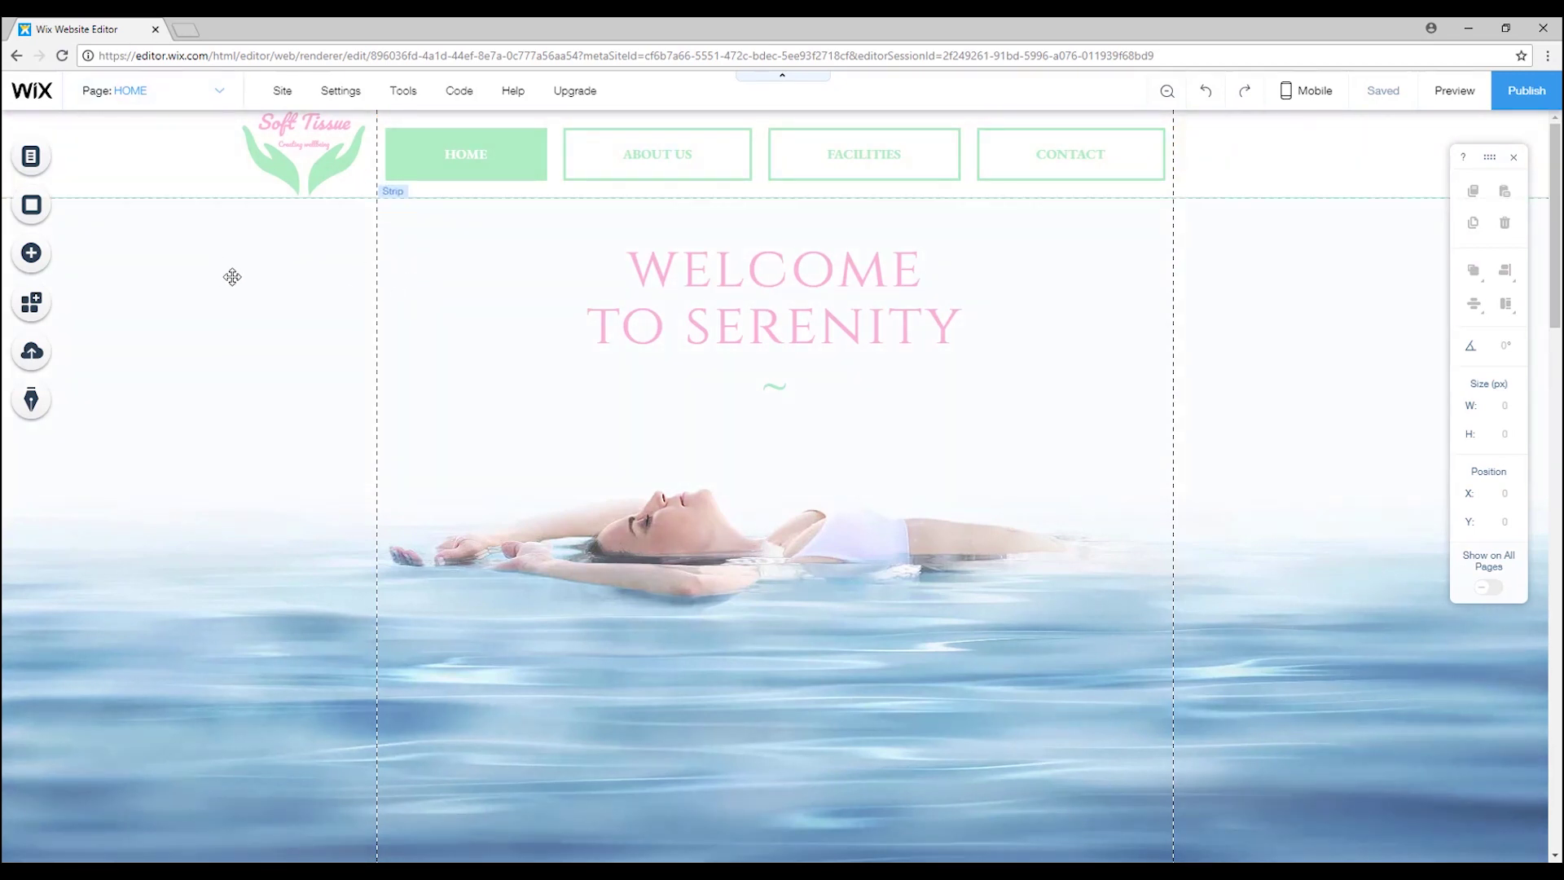
Add a themed mini music player from Add > Music.
left_click(33, 253)
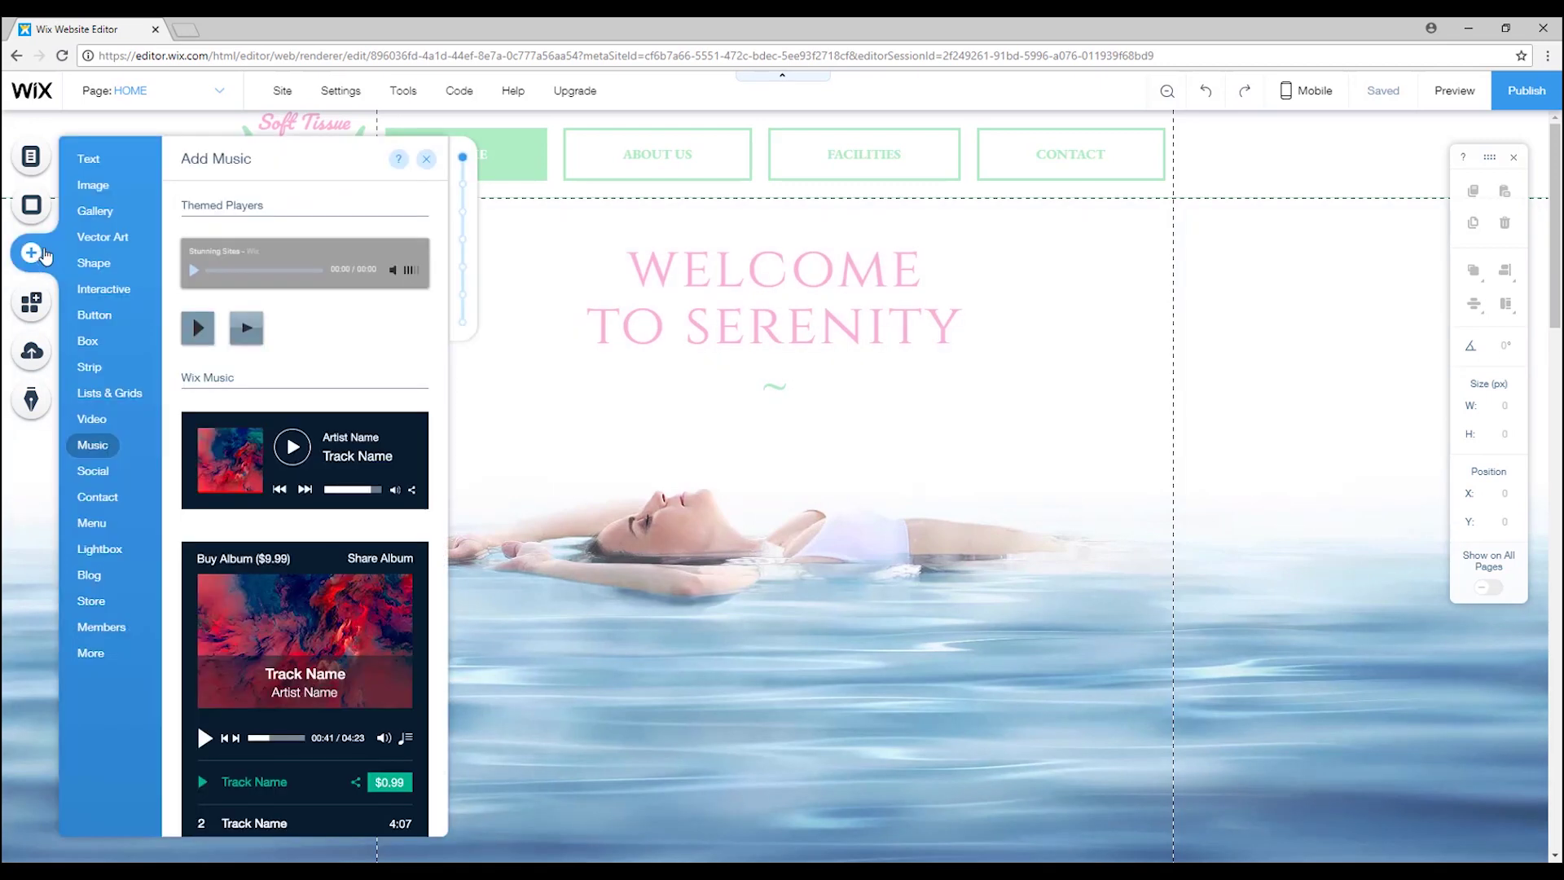
left_click(102, 446)
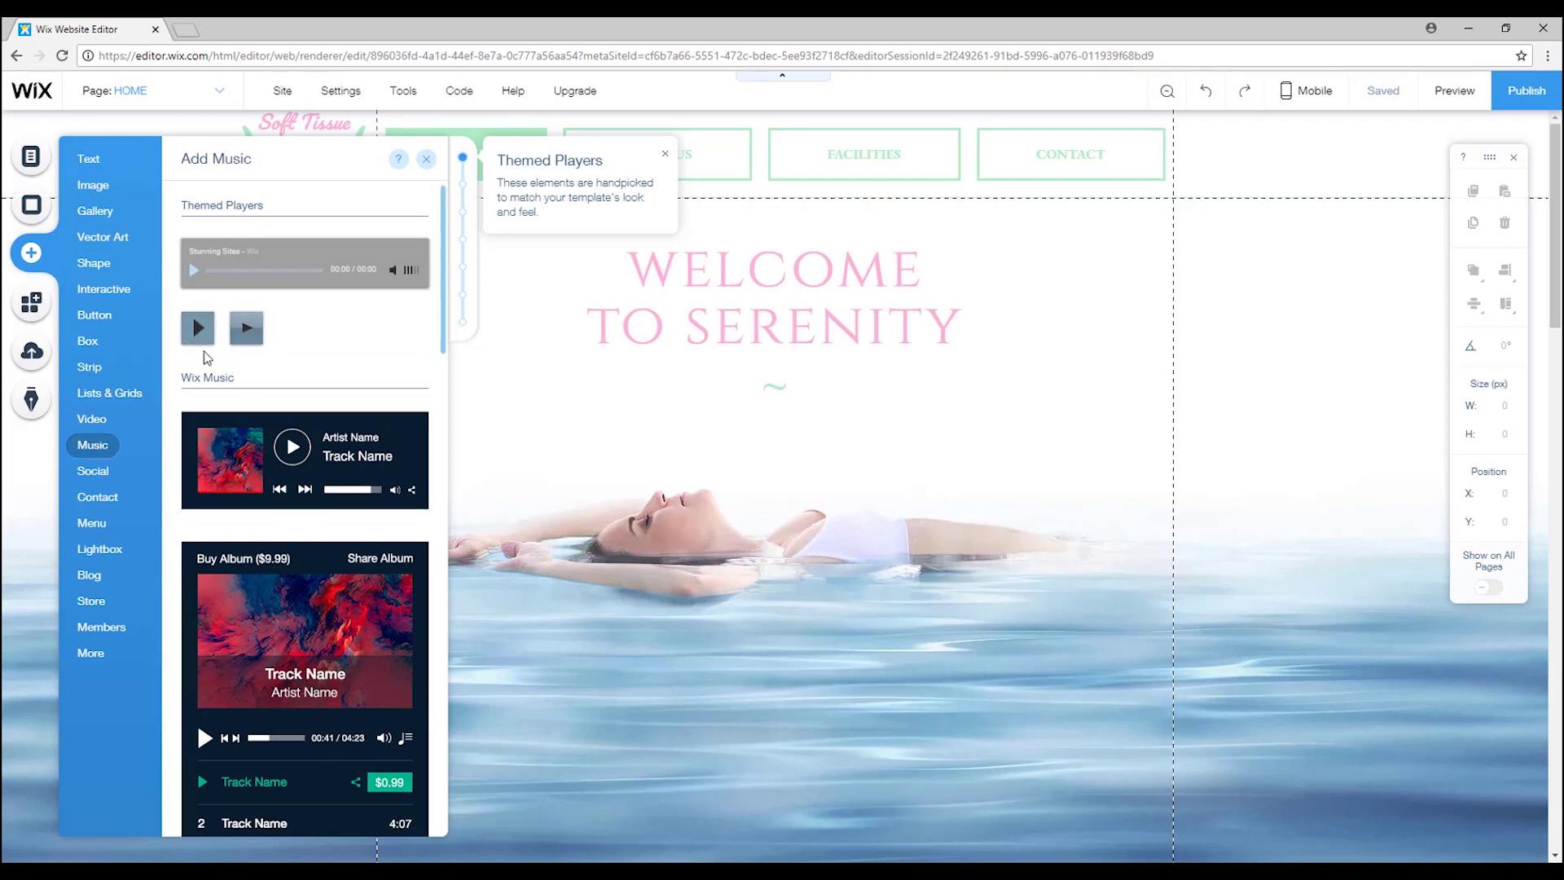
left_click(200, 330)
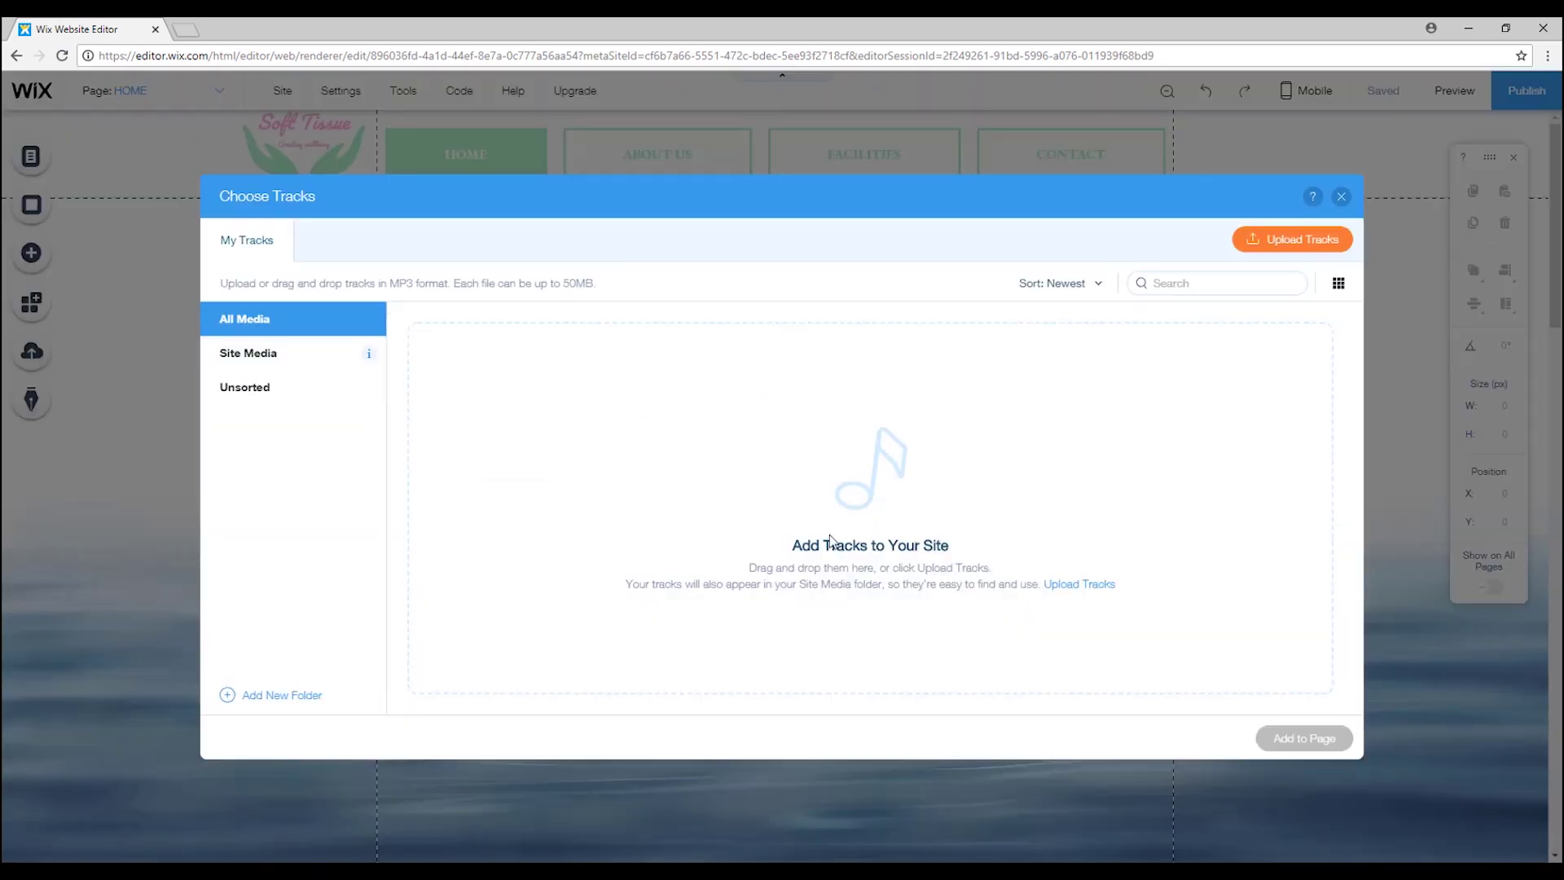
Upload be-still-my-soul-from-in-prayer-2017.mp3 and add its player to the page.
left_click(1309, 244)
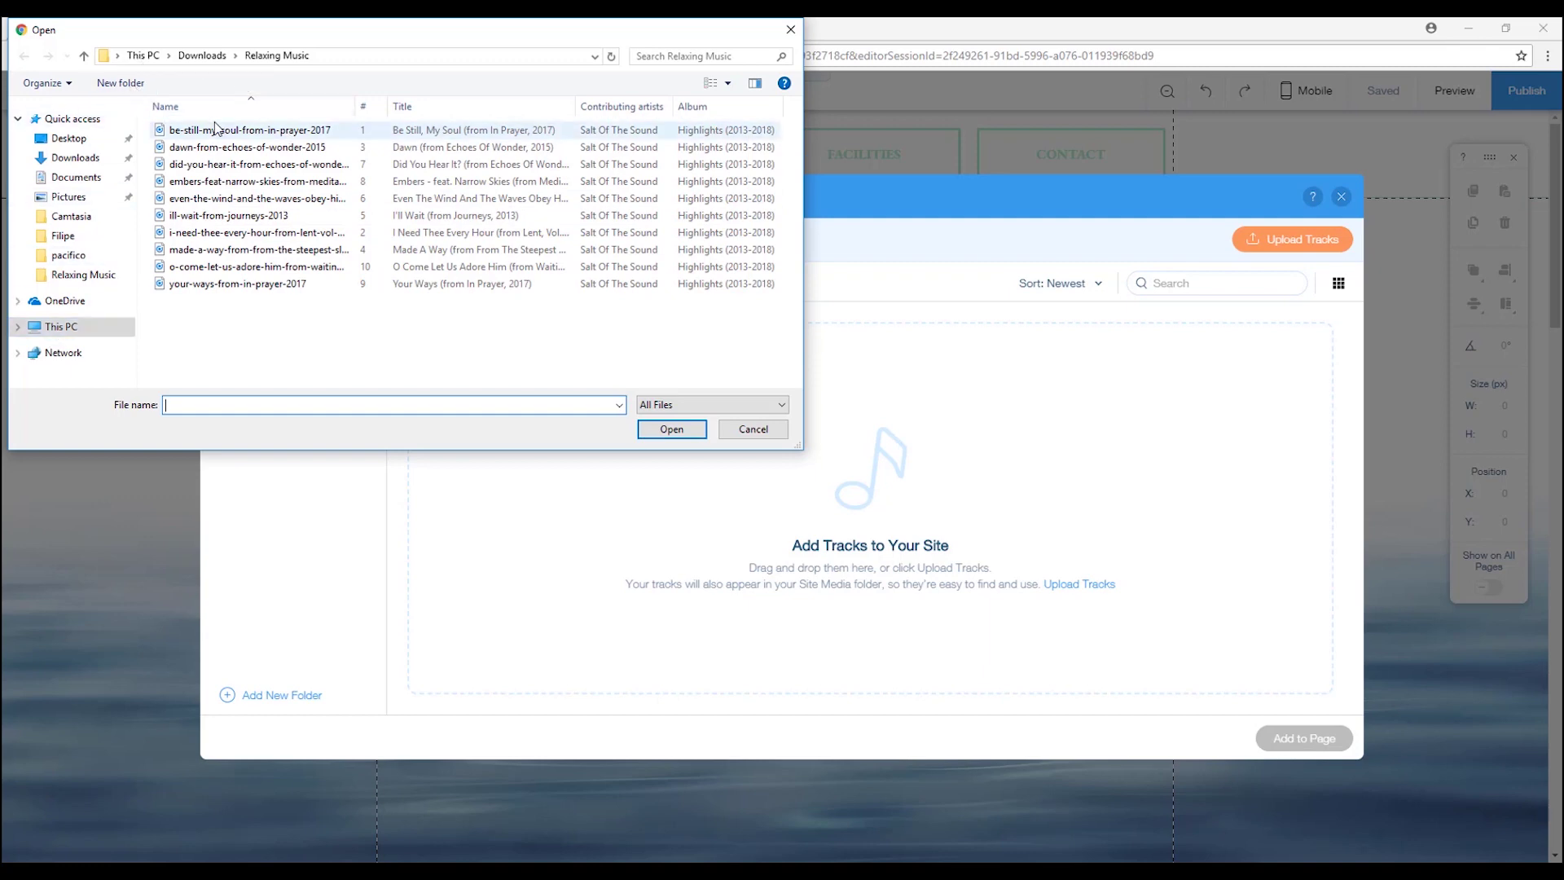
left_click(293, 132)
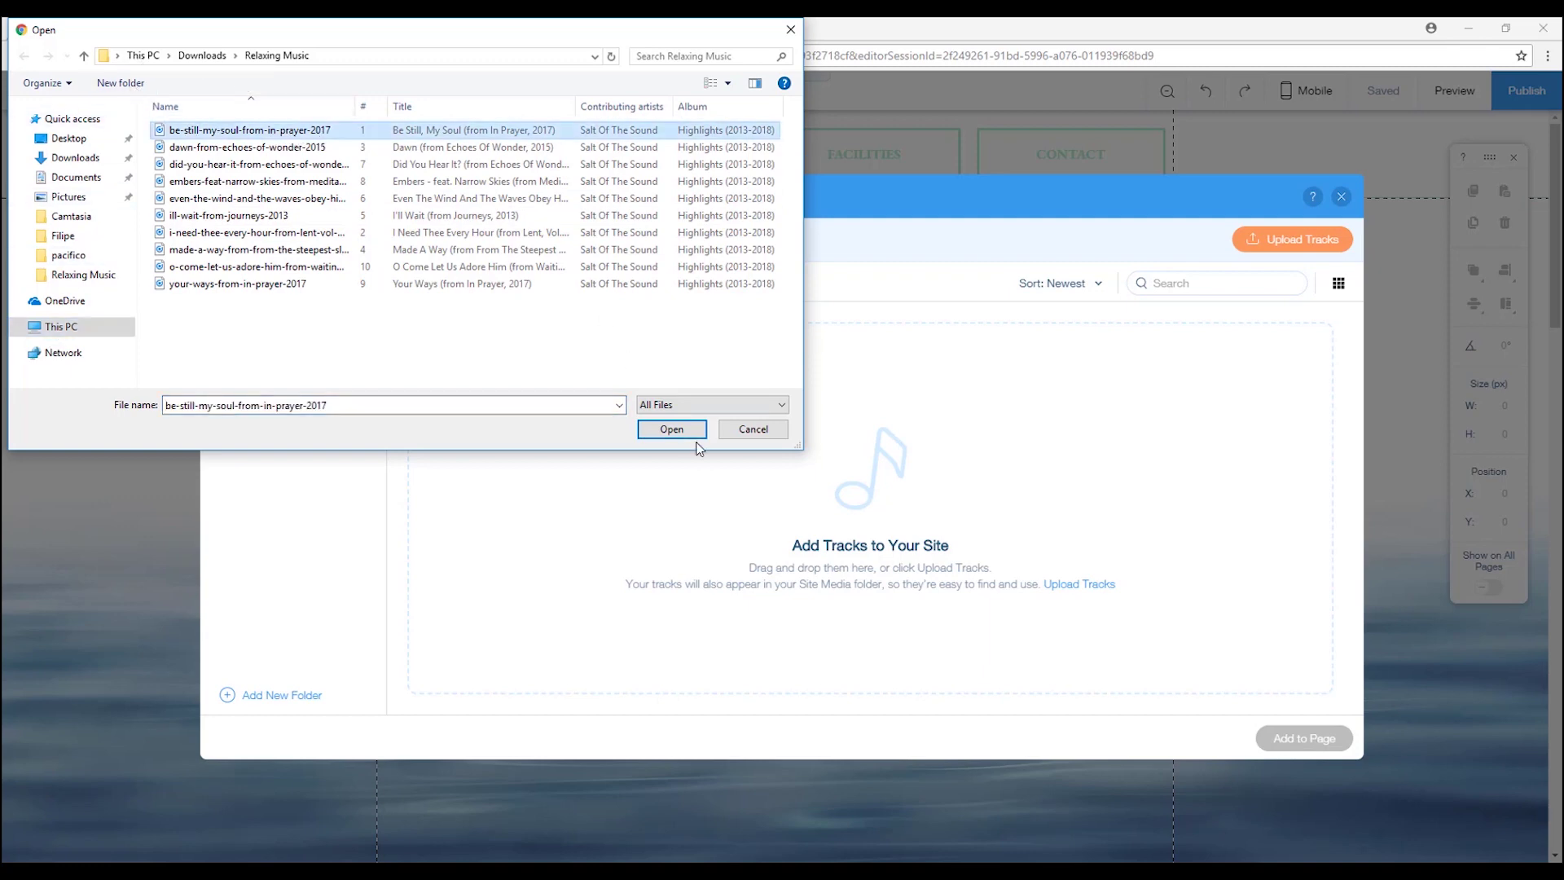
left_click(687, 430)
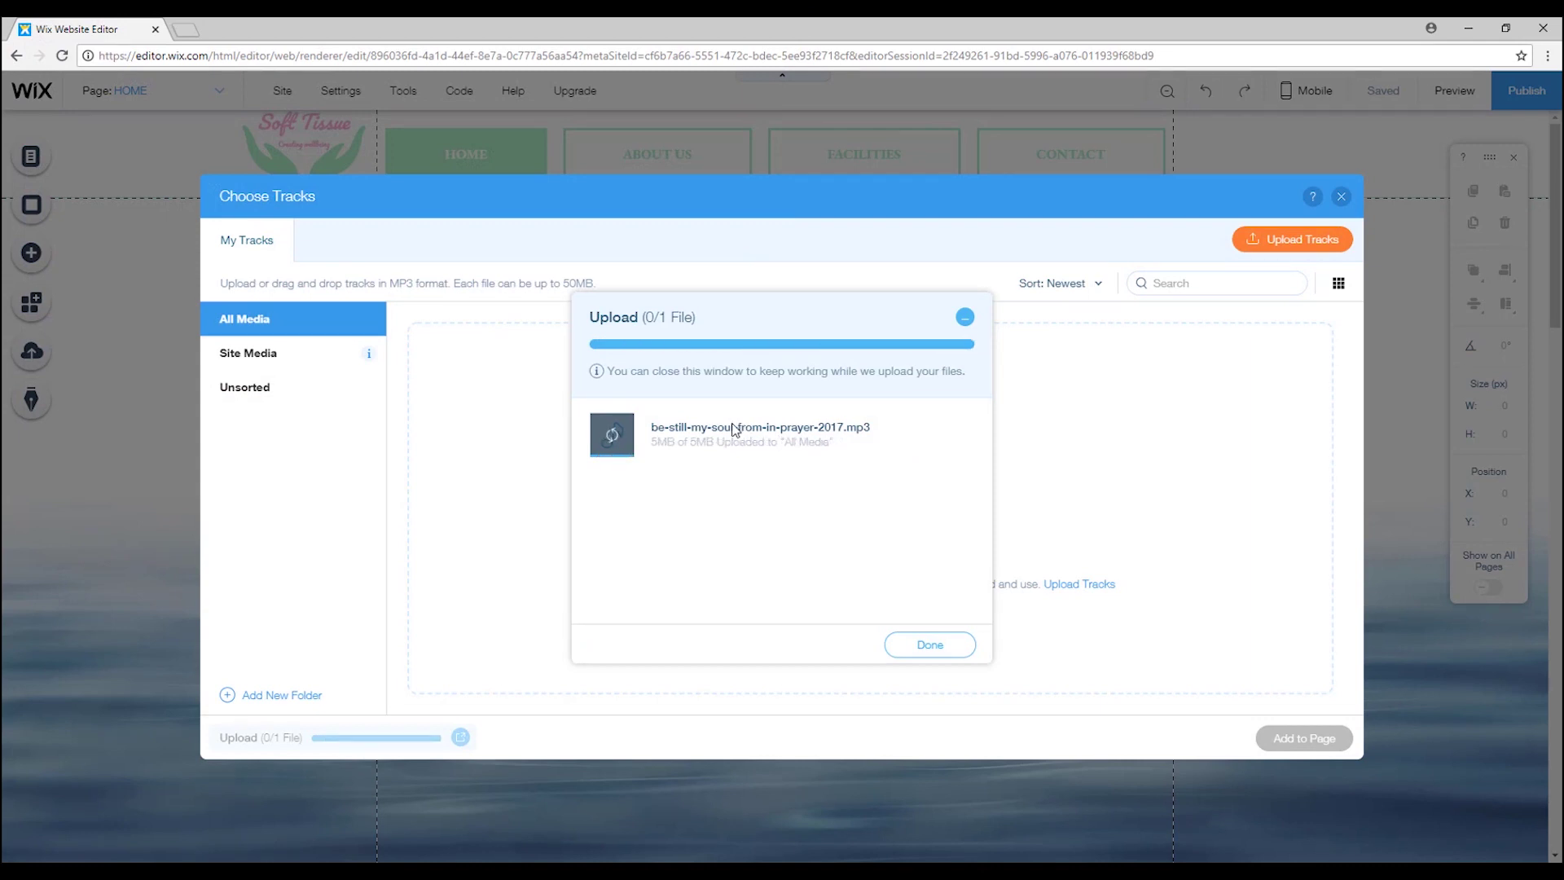
left_click(942, 629)
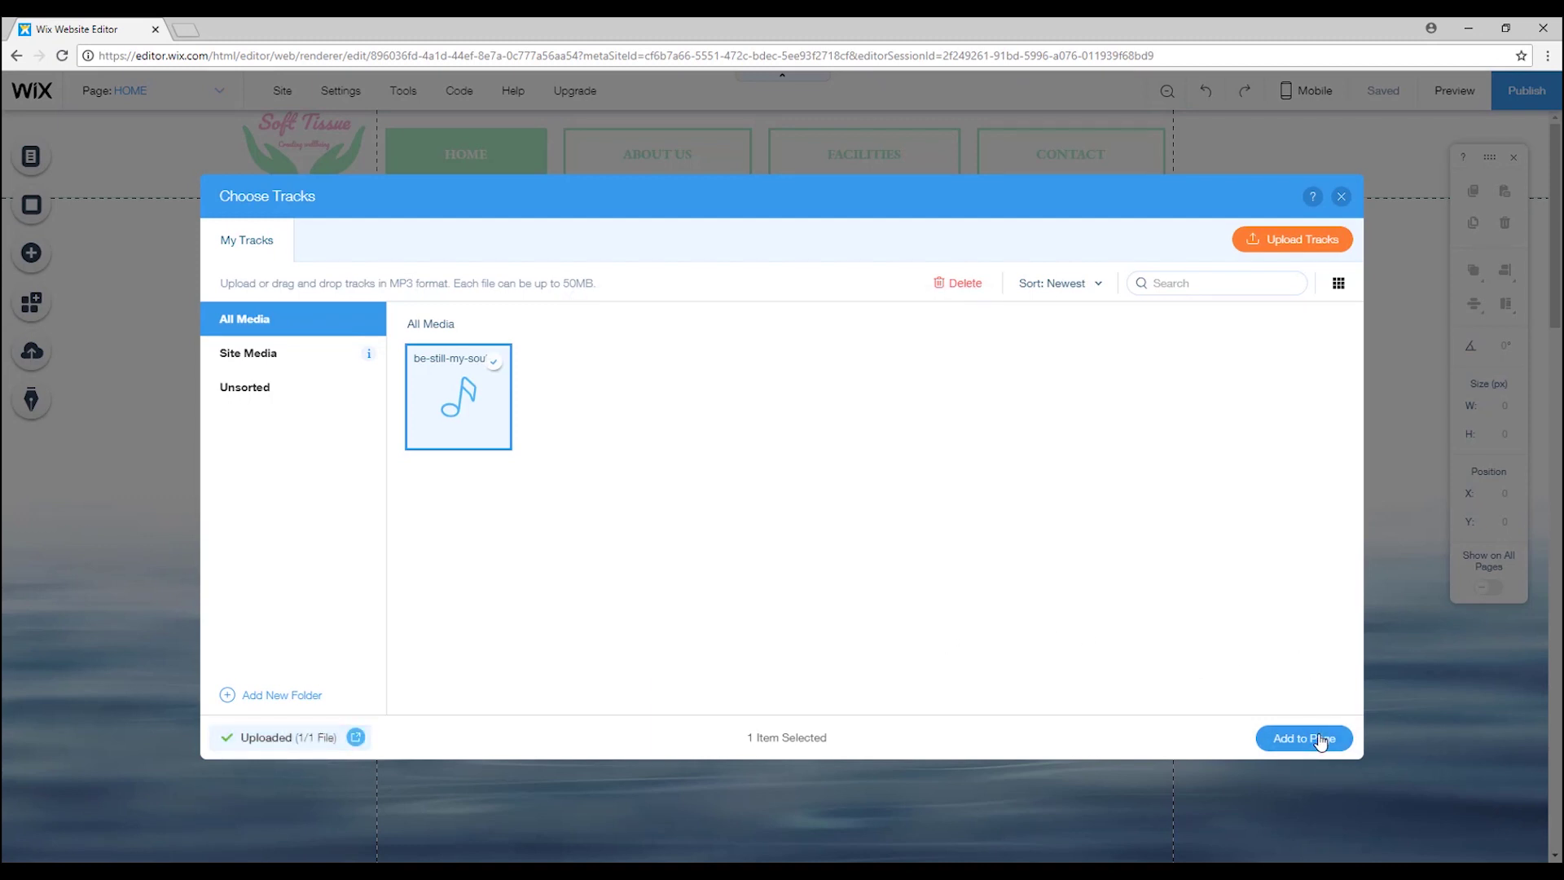
left_click(1319, 738)
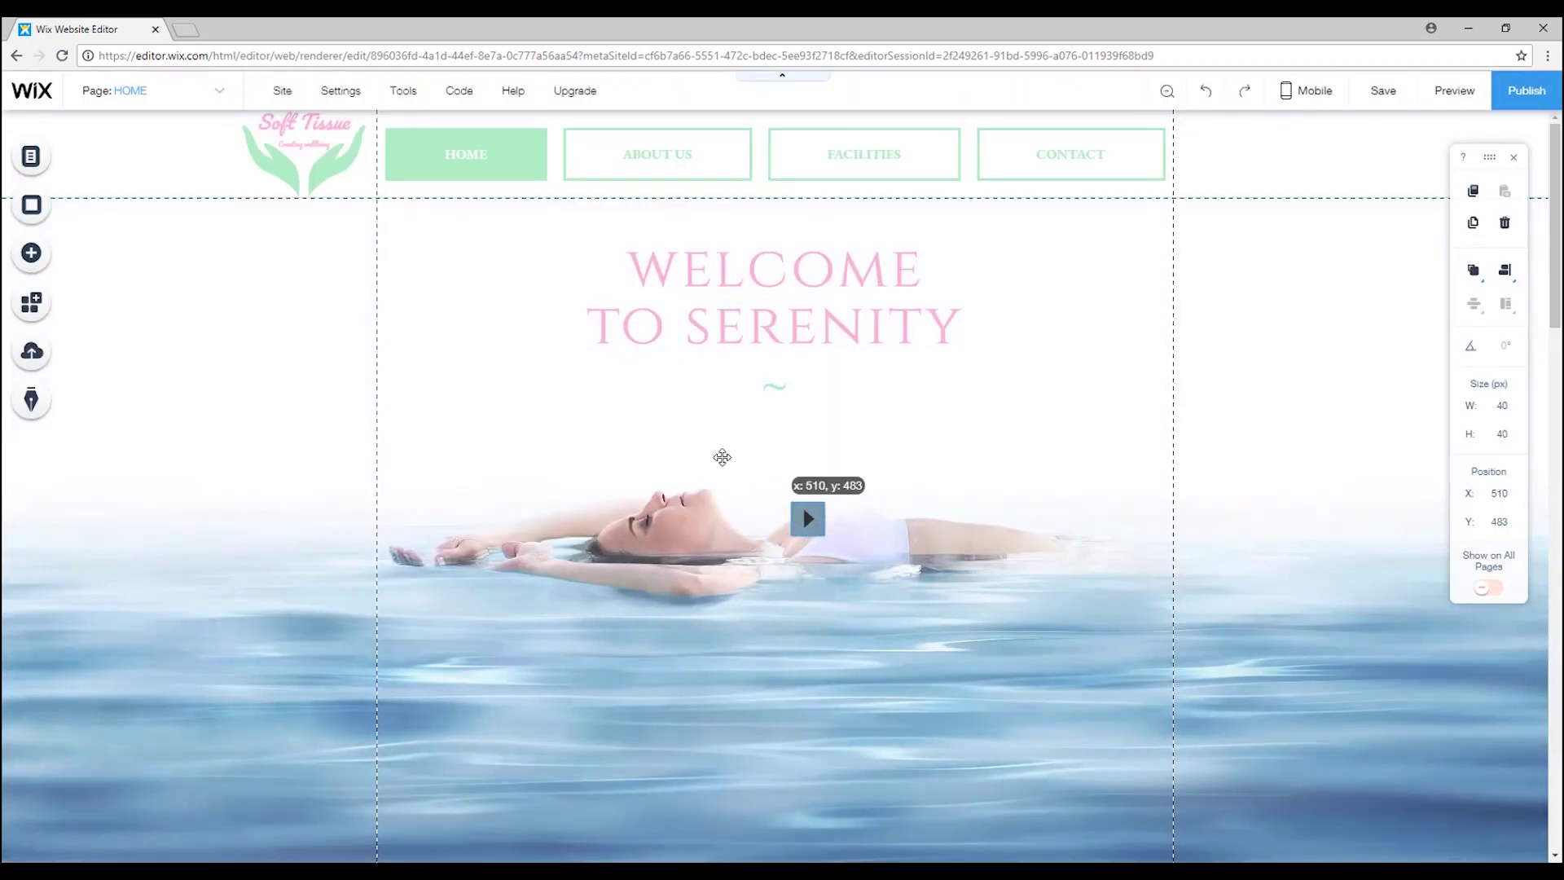
Place the mini player left of the heading, autoplaying on load and looping at volume 50.
left_click_drag(807, 518, 492, 322)
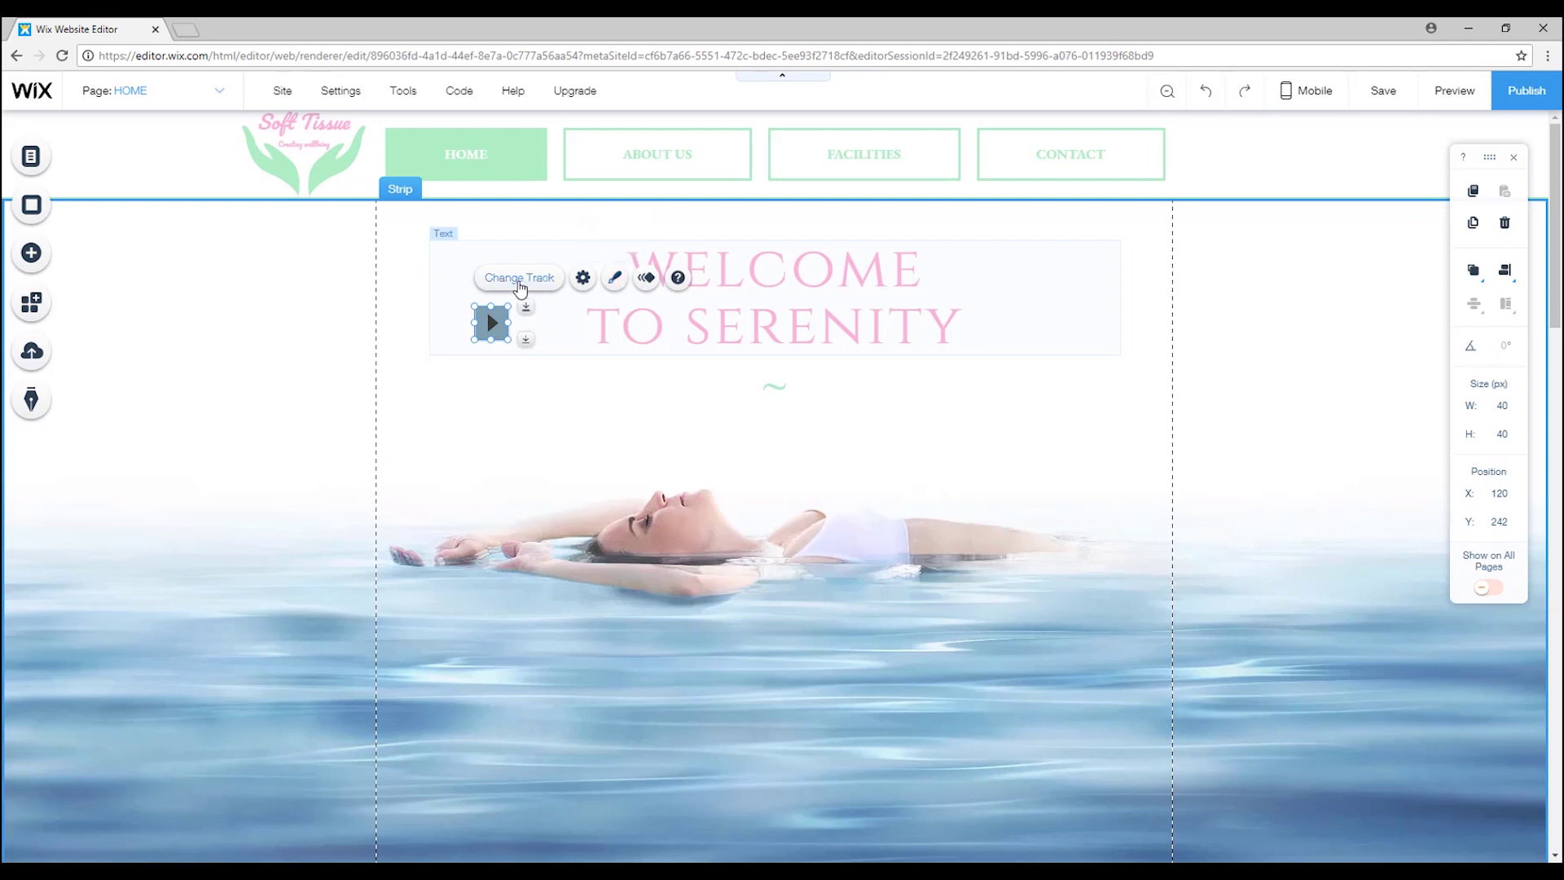
left_click(583, 279)
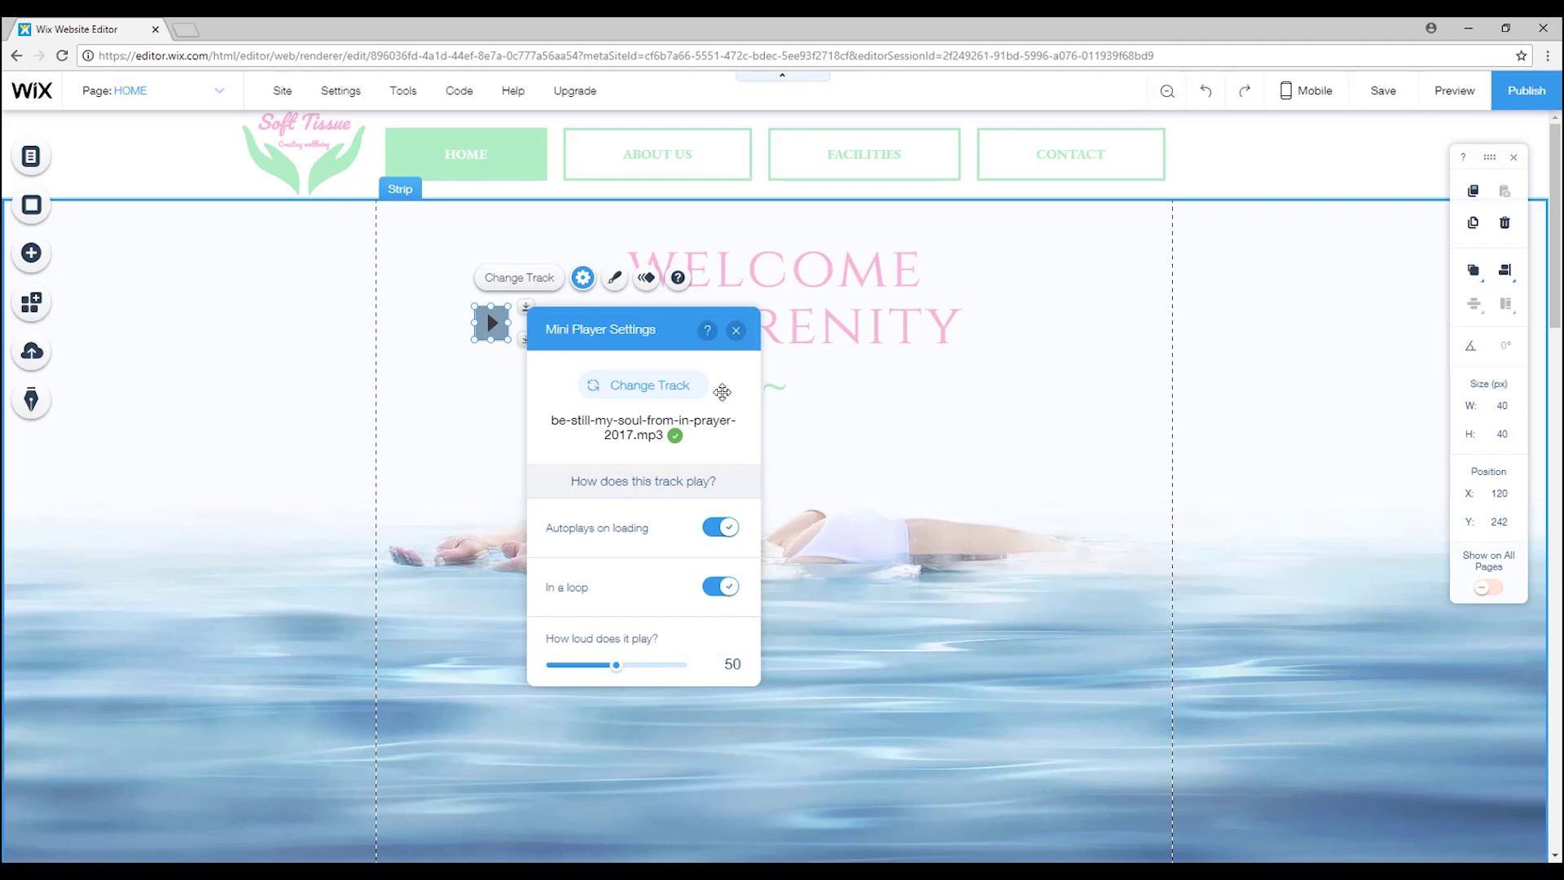
left_click(737, 330)
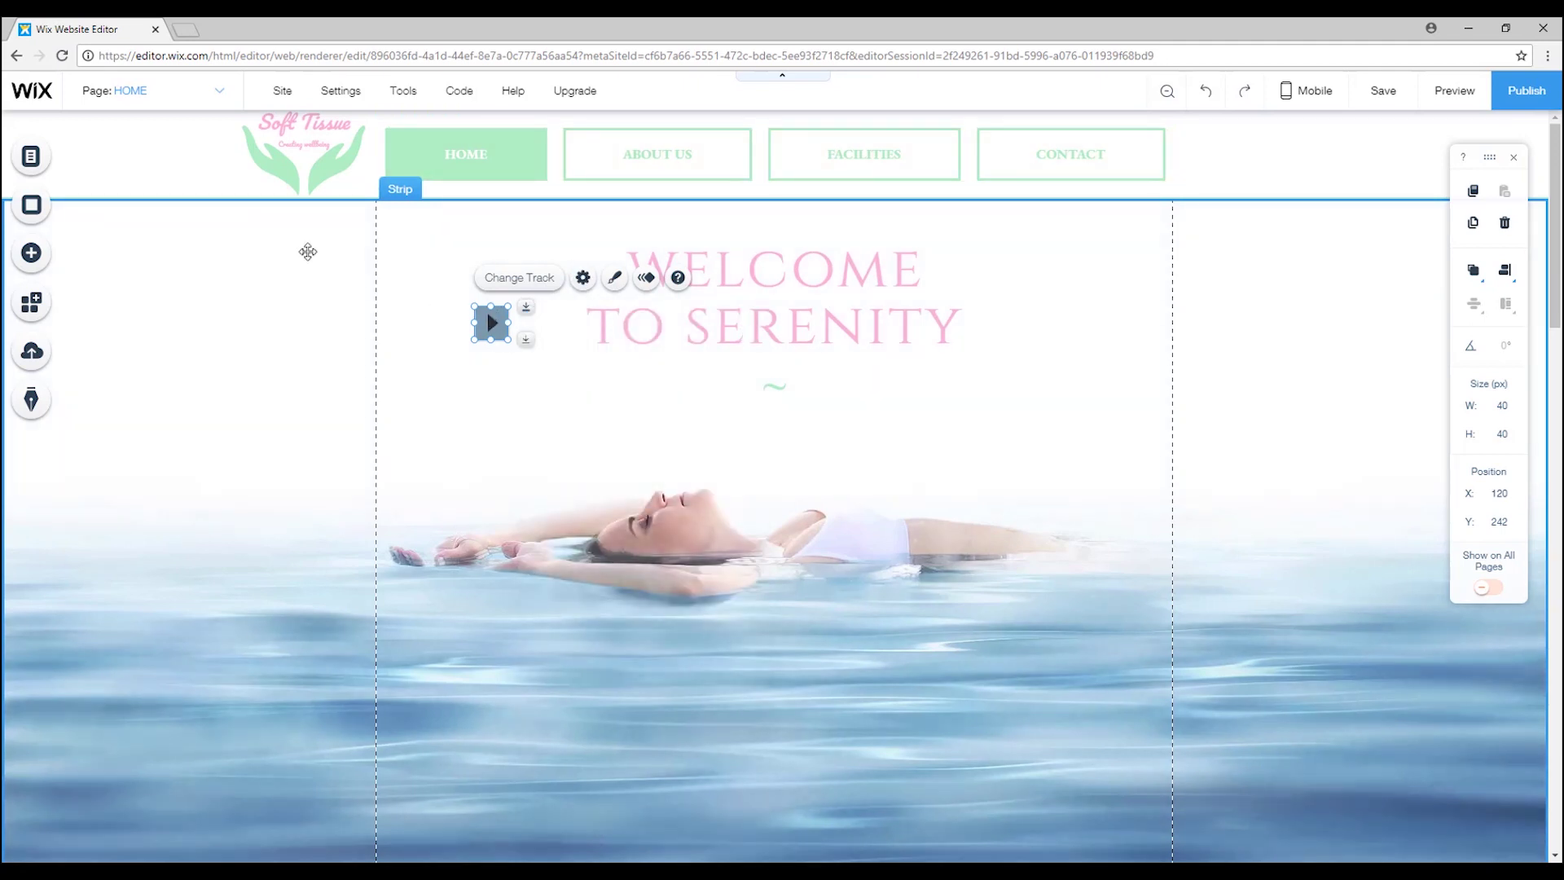
Move the mini player into the header over HOME and send it behind the menu.
left_click_drag(491, 323, 1248, 136)
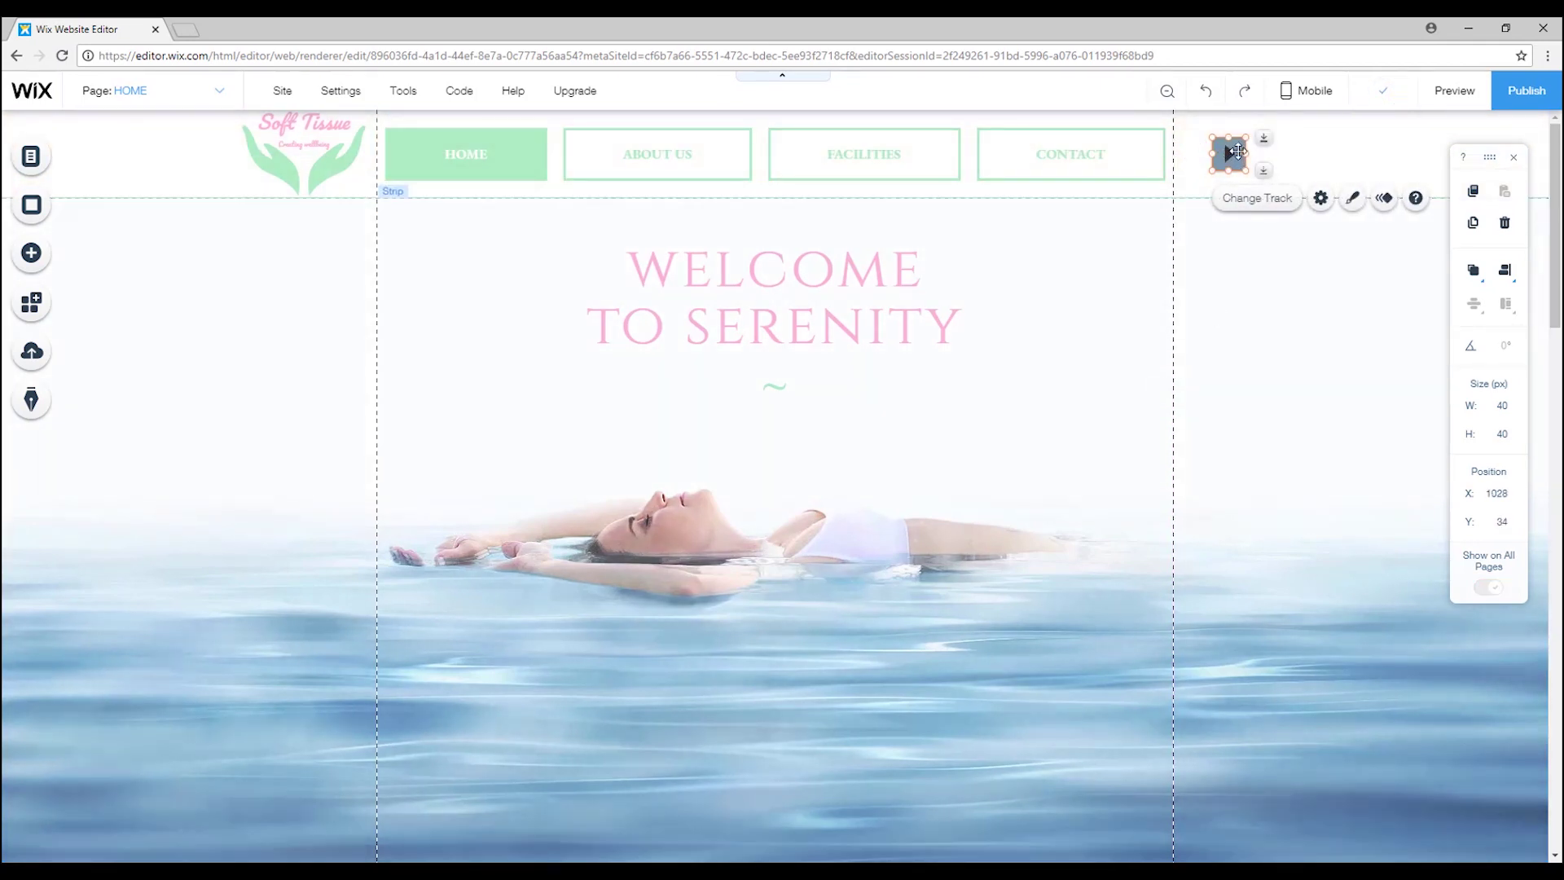
left_click_drag(1229, 152, 411, 154)
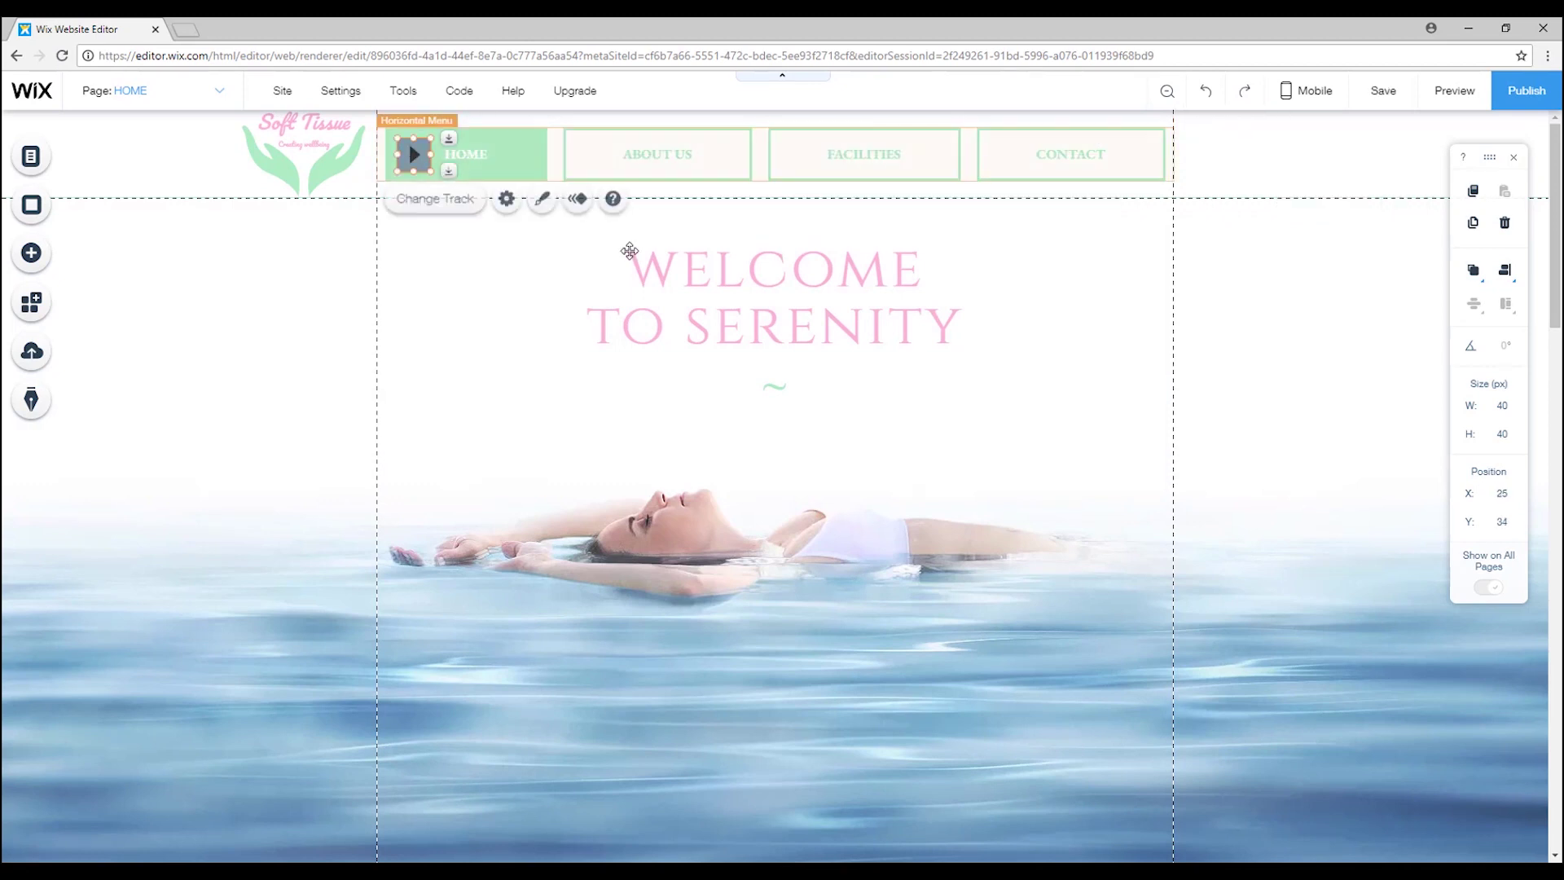
right_click(411, 154)
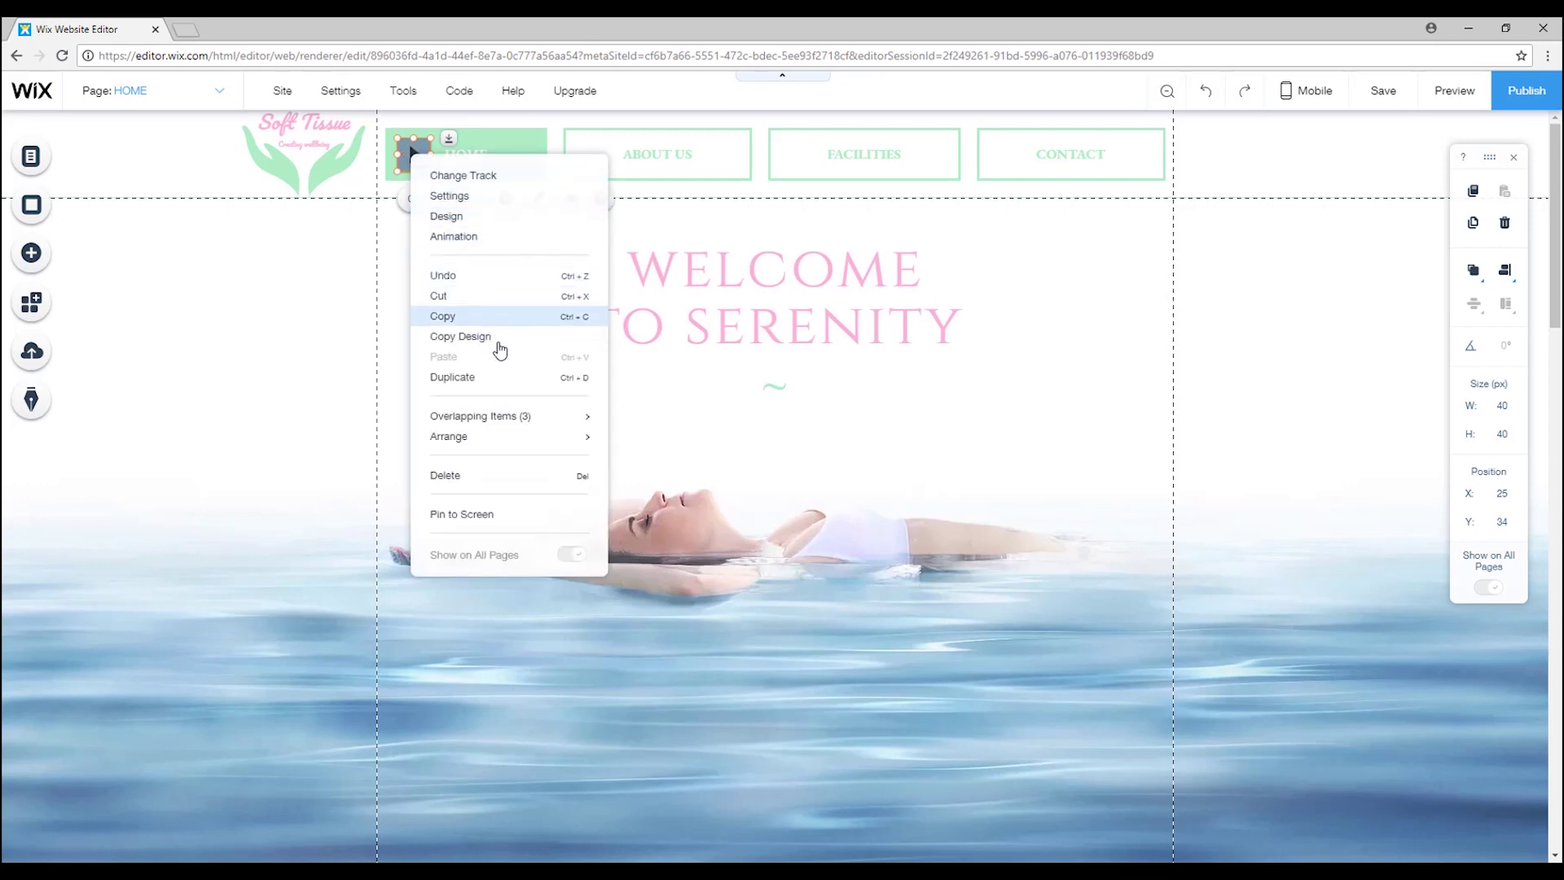
mouse_move(509, 419)
mouse_move(525, 444)
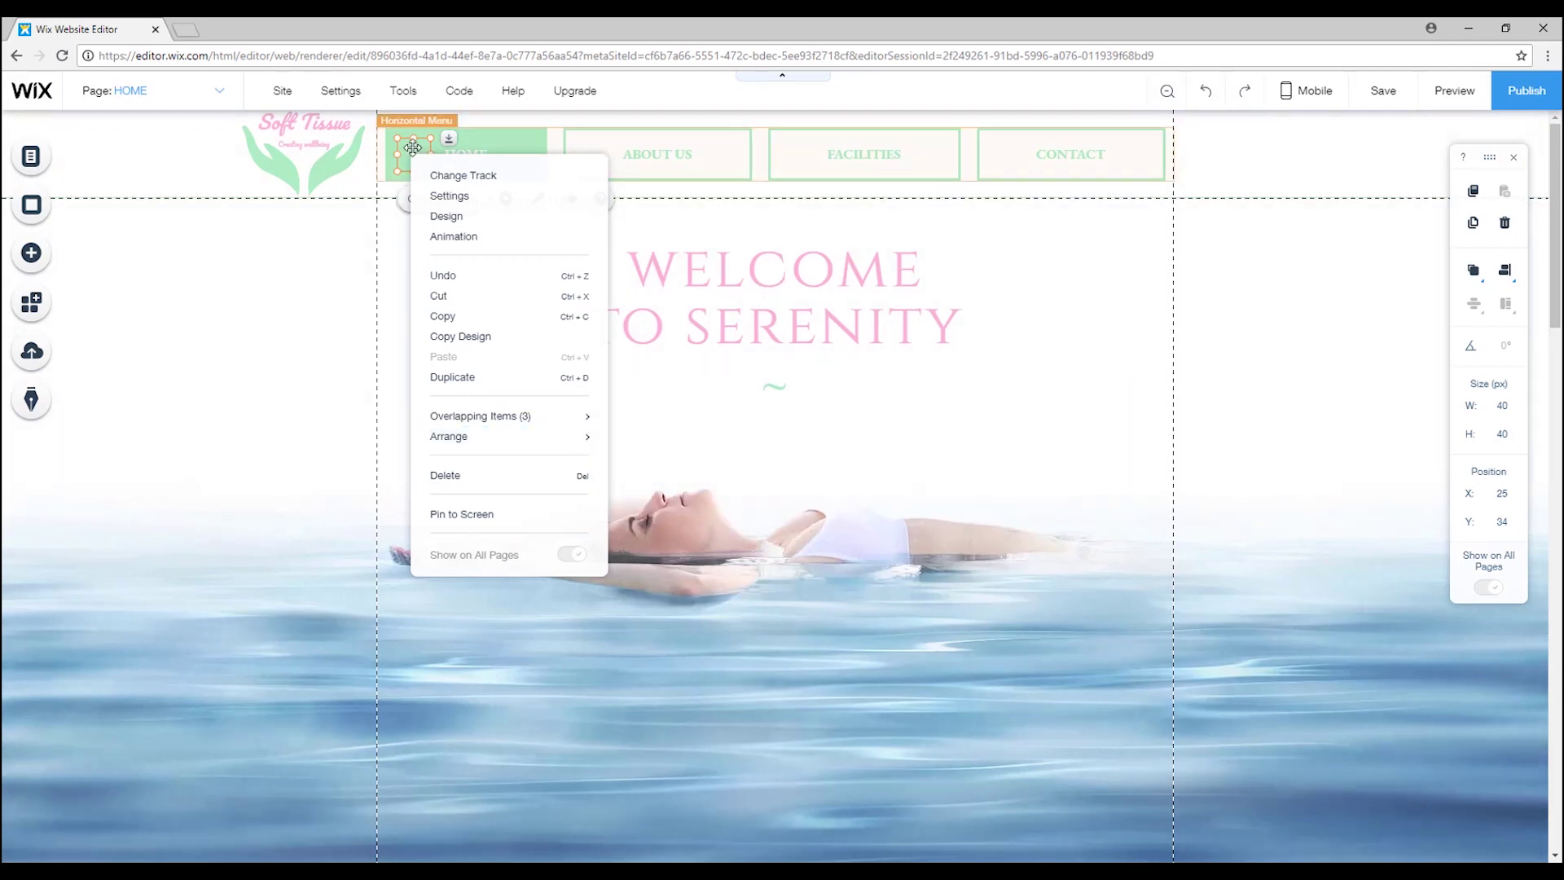
left_click(285, 305)
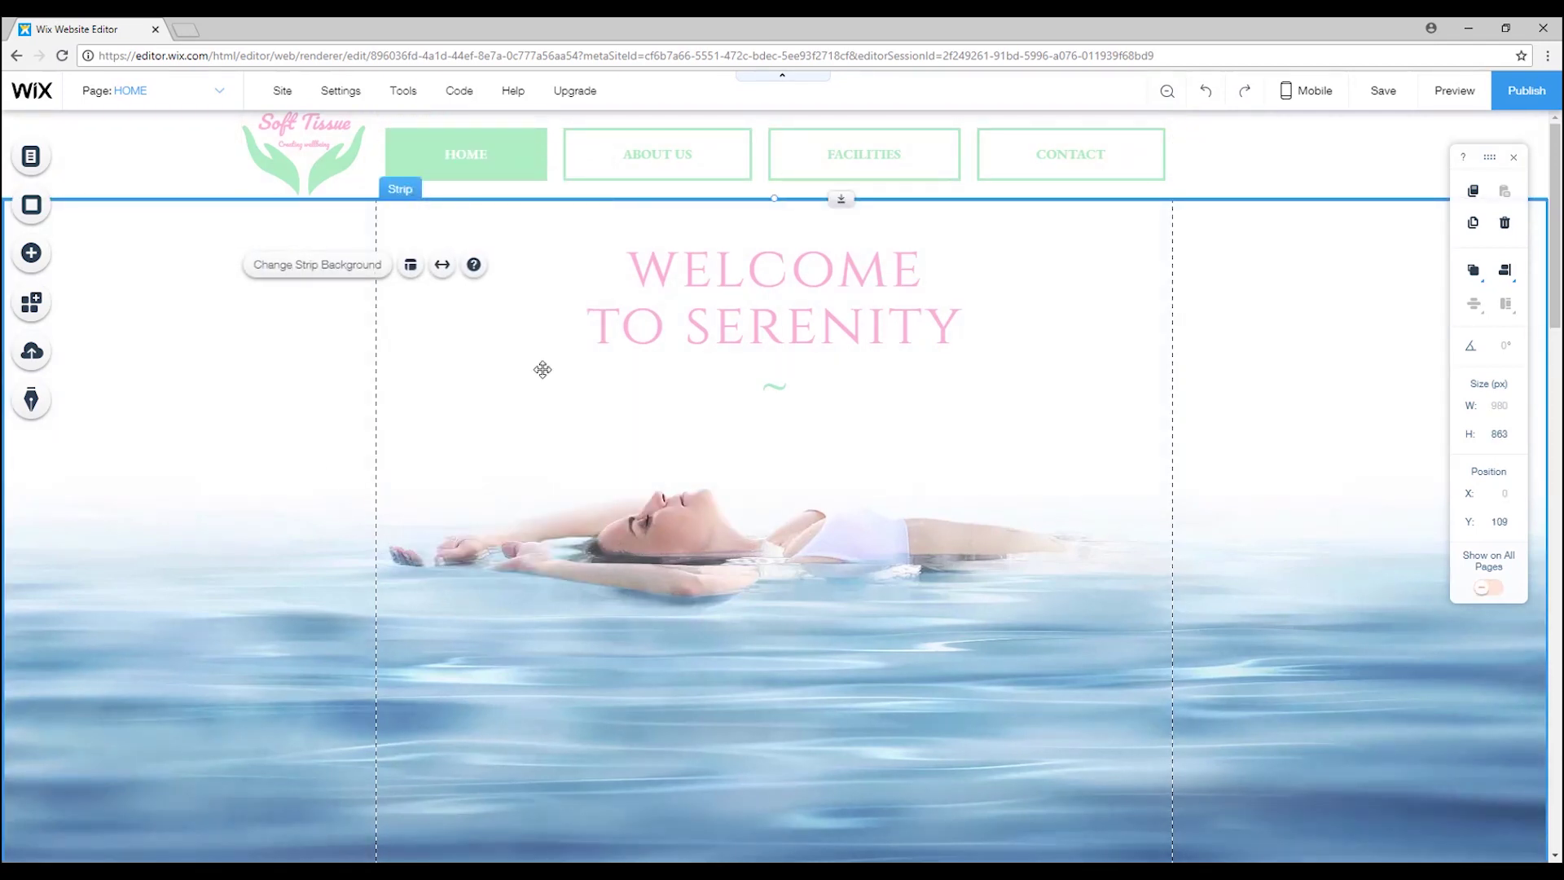
Deselect the hero strip and scroll through the home page to review it.
left_click(1365, 569)
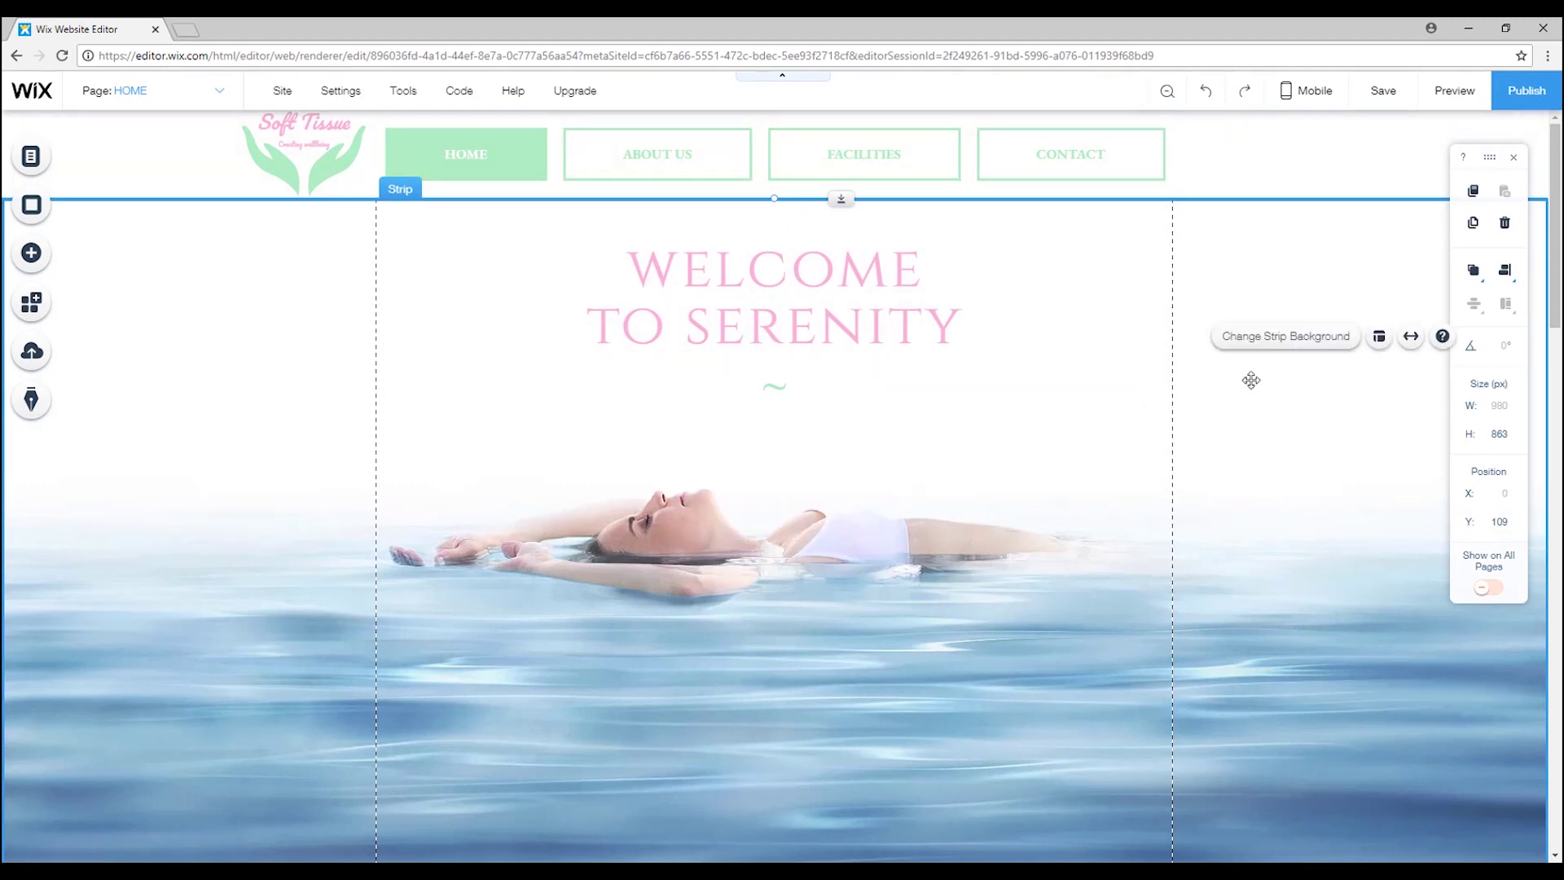
key("Escape")
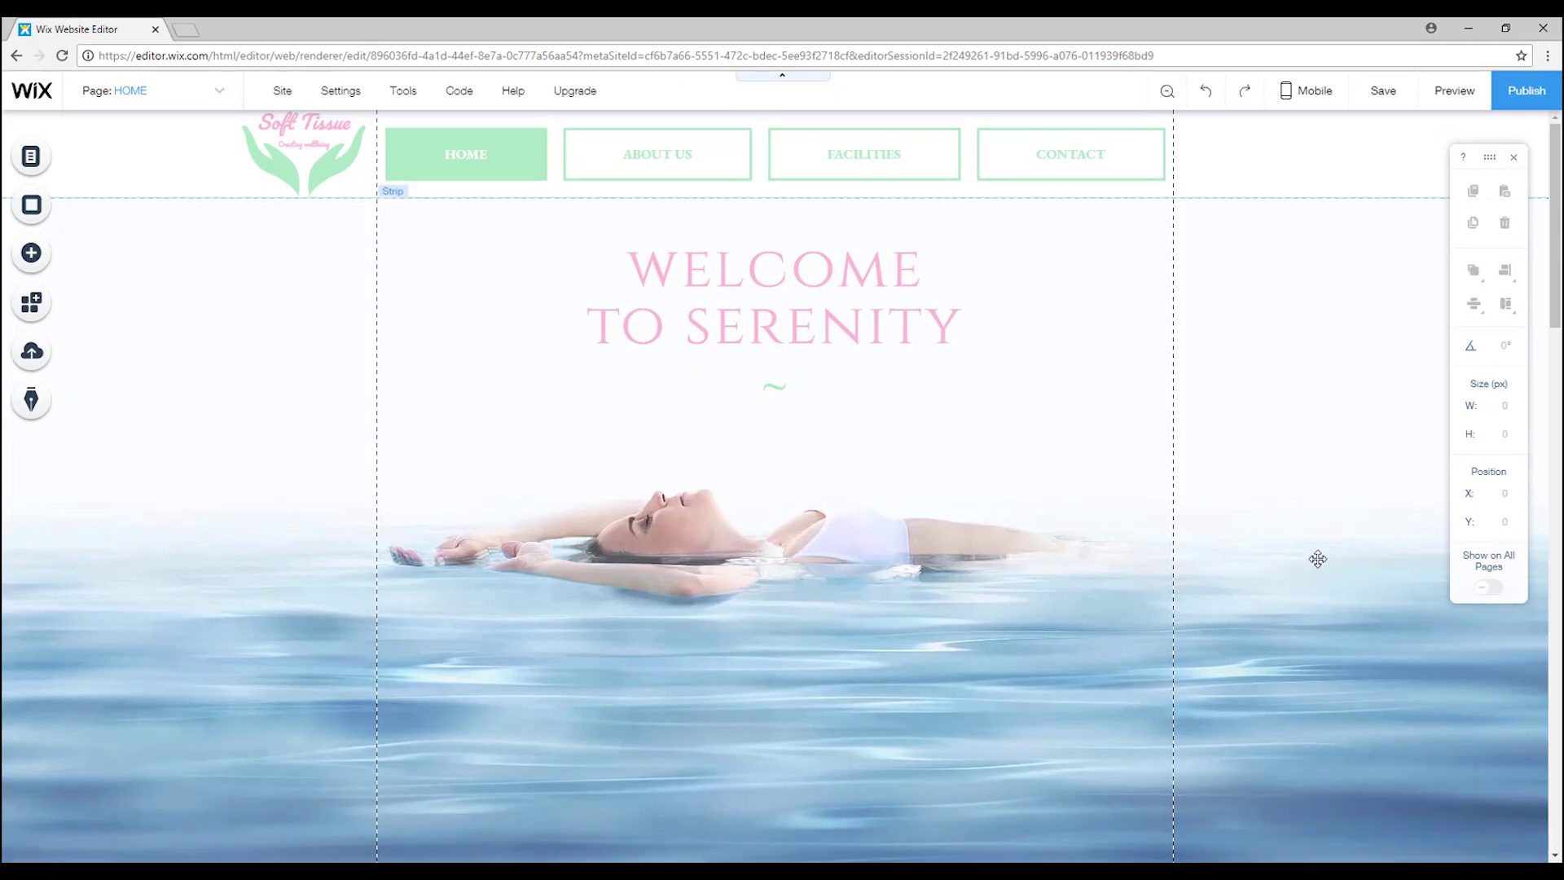
scroll(1318, 555, "down", 5)
scroll(1318, 555, "up", 5)
scroll(1291, 654, "down", 5)
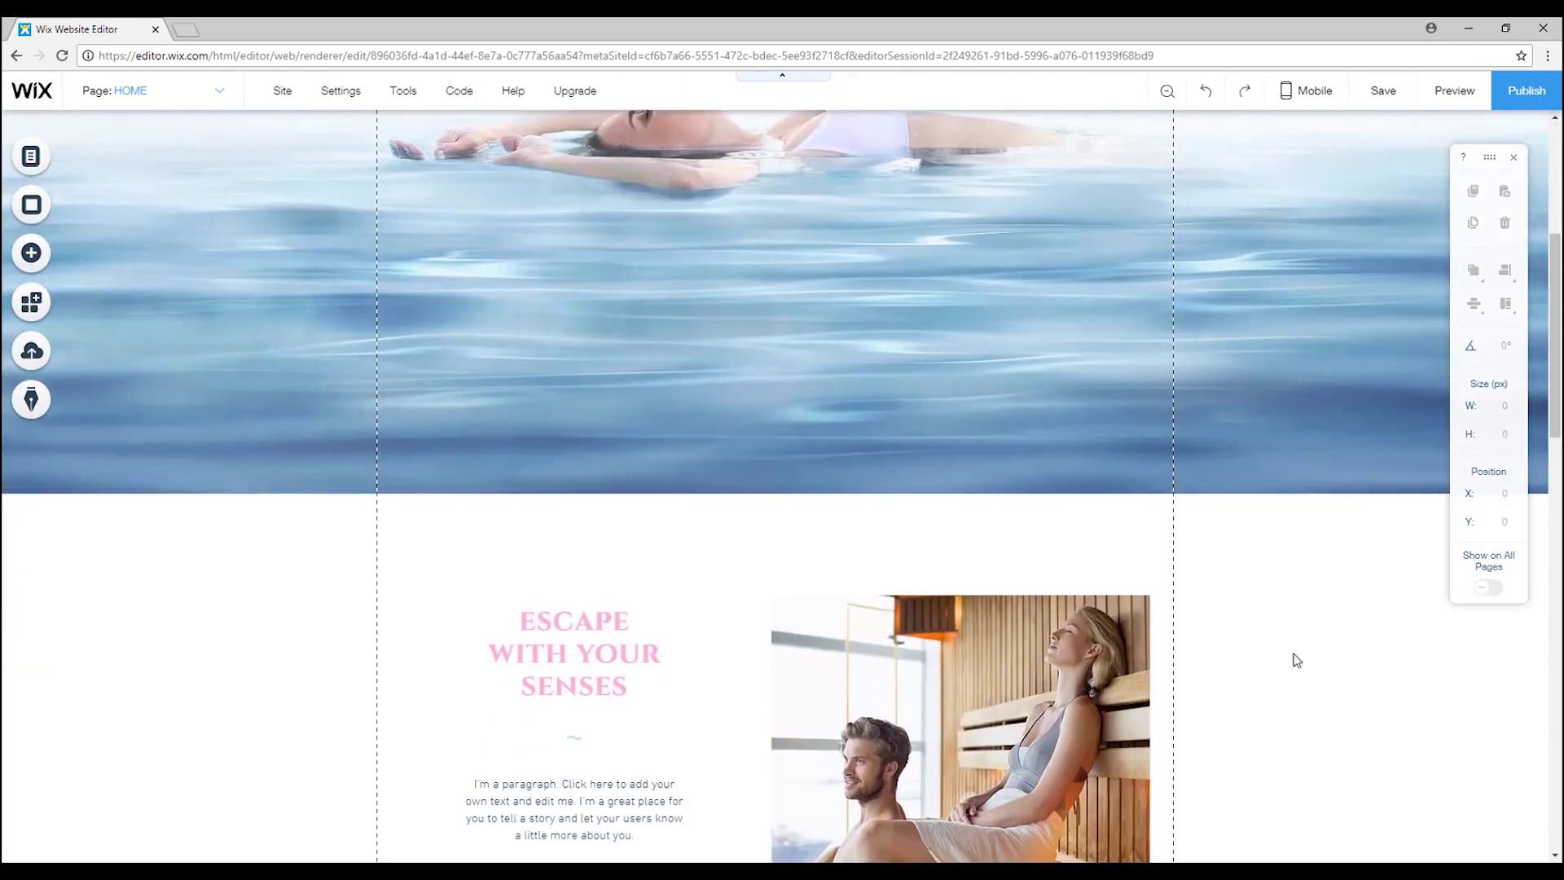
scroll(1300, 659, "up", 5)
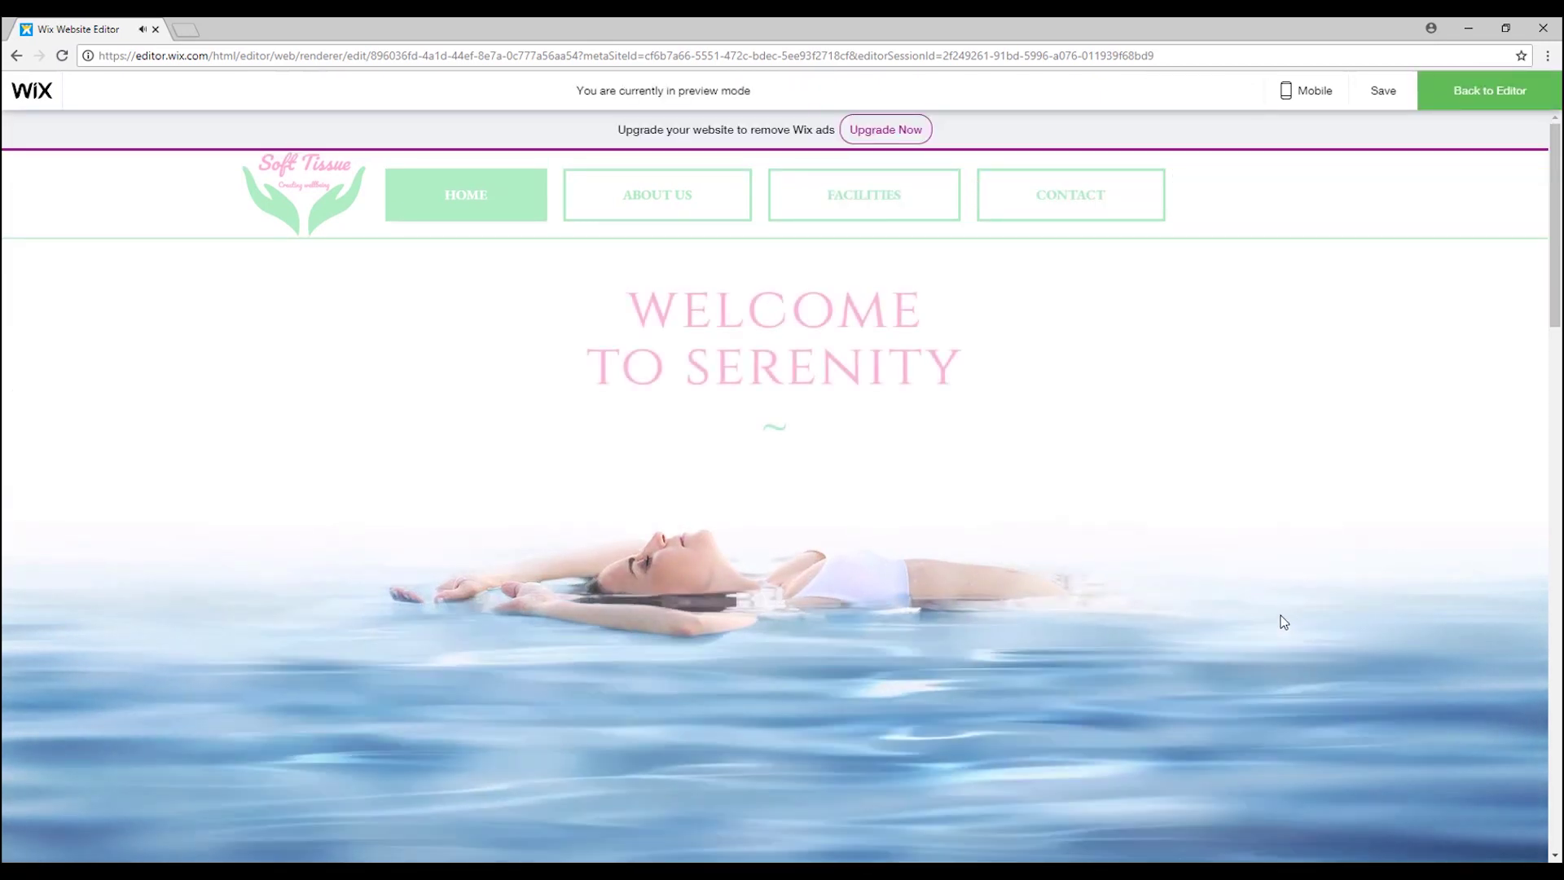
Save the site and scroll through the previewed home page.
key("ctrl+s")
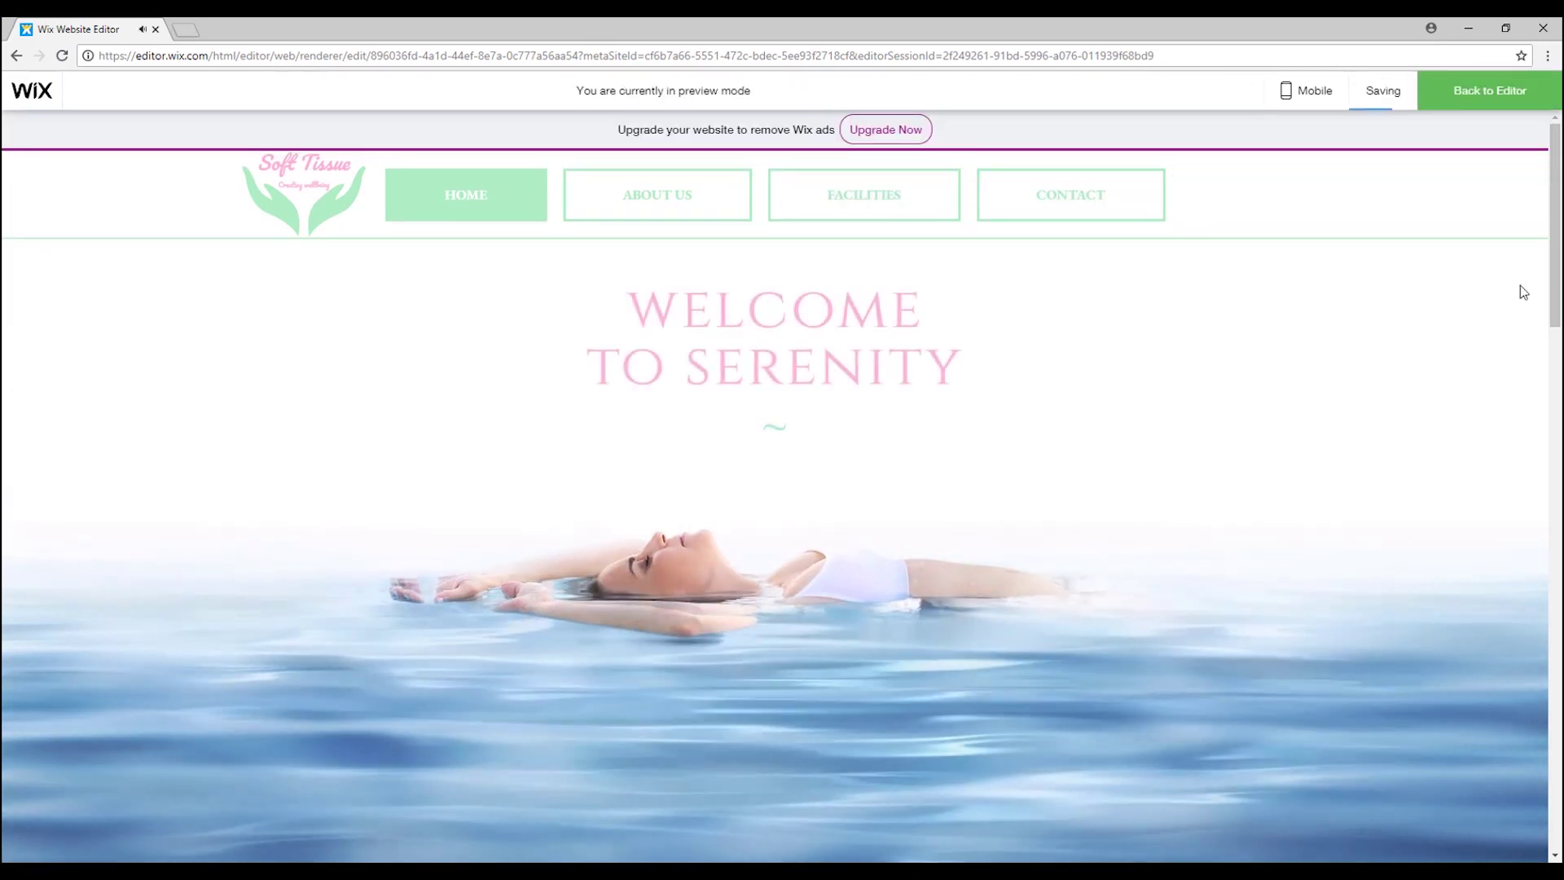
scroll(1560, 257, "down", 5)
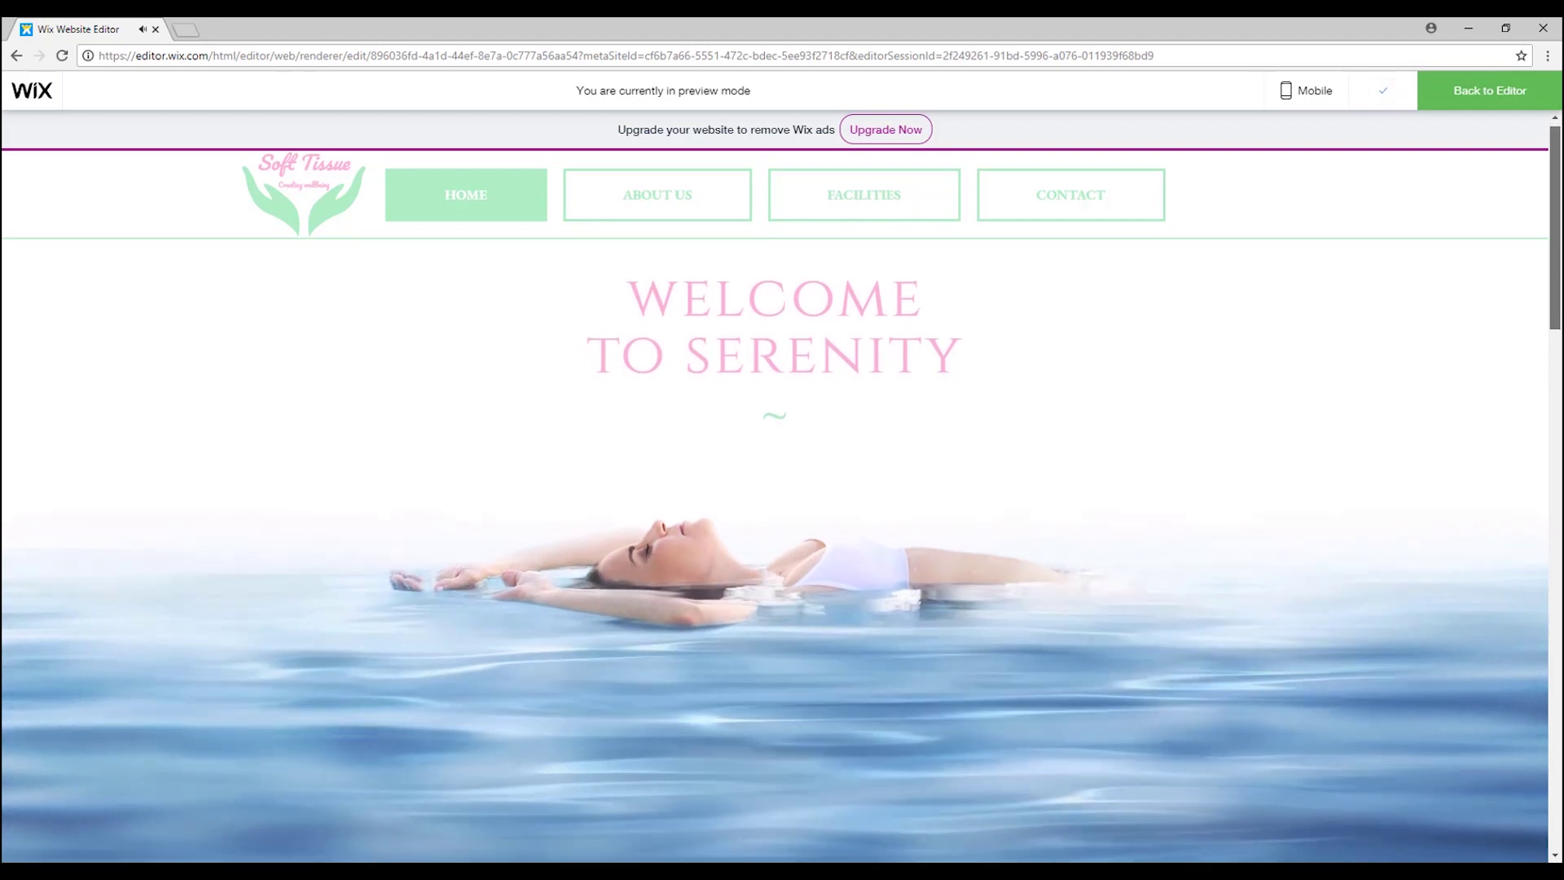
scroll(782, 489, "down", 5)
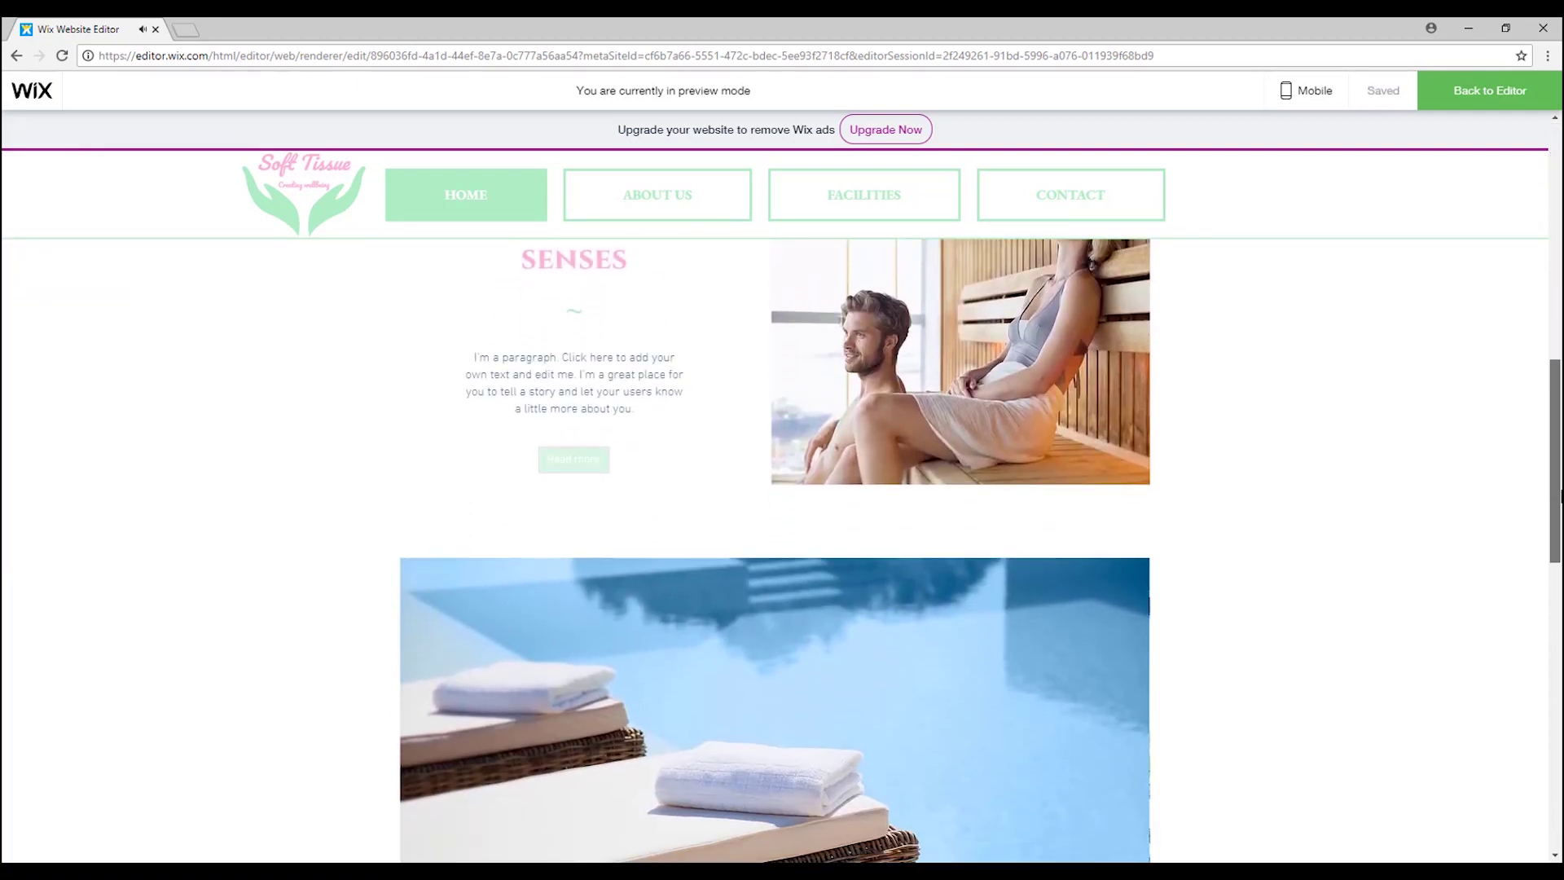
scroll(1560, 544, "up", 1)
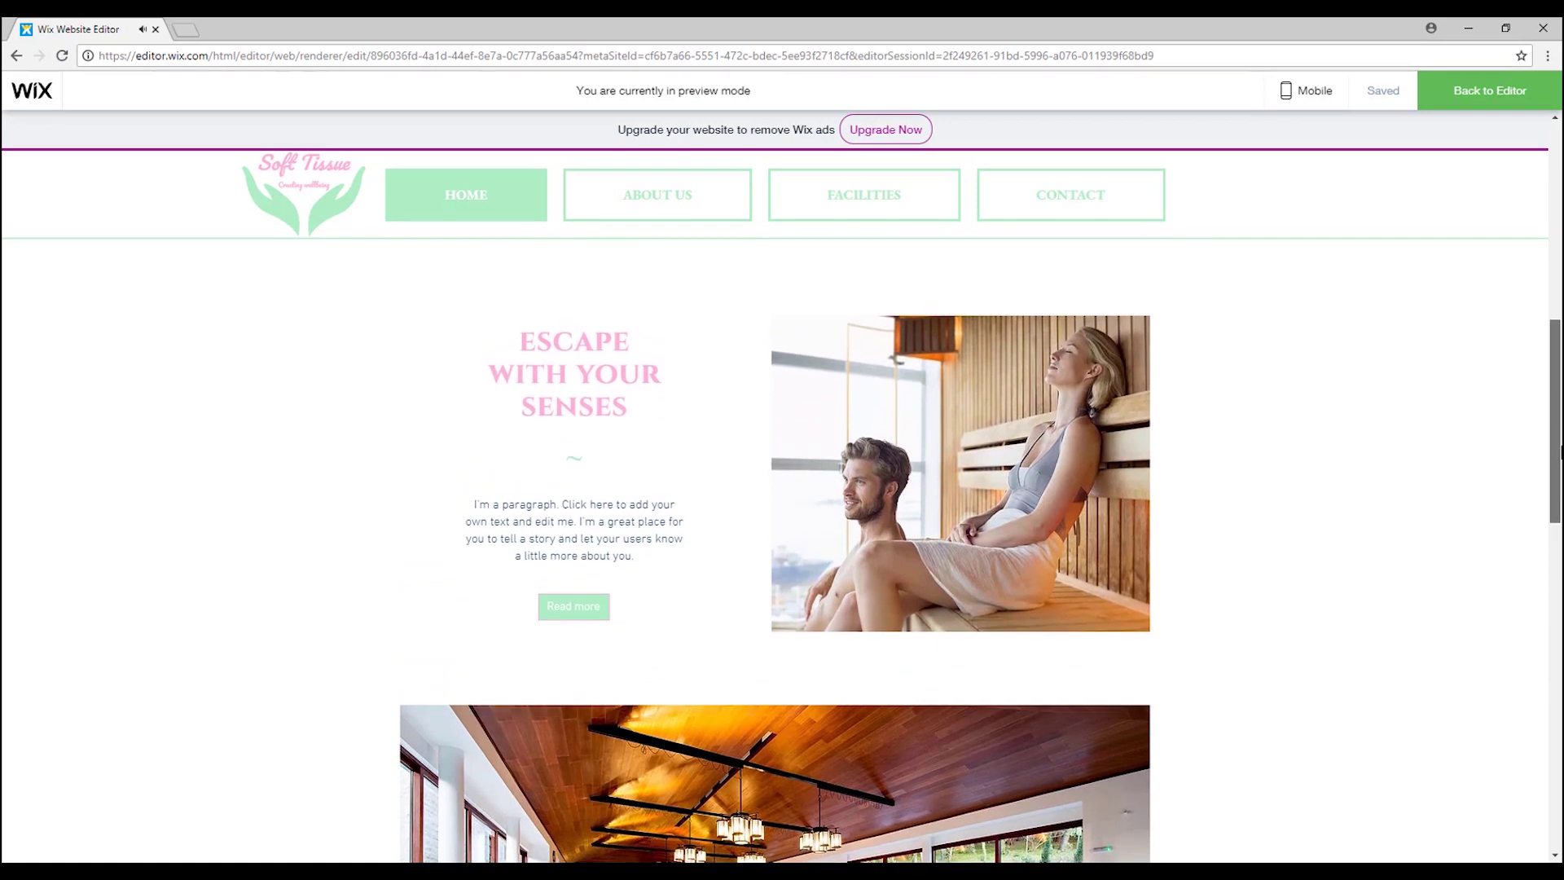
scroll(1559, 544, "down", 3)
left_click_drag(1560, 544, 1483, 436)
Preview the About Us, Facilities and Contact pages in turn.
left_click(585, 696)
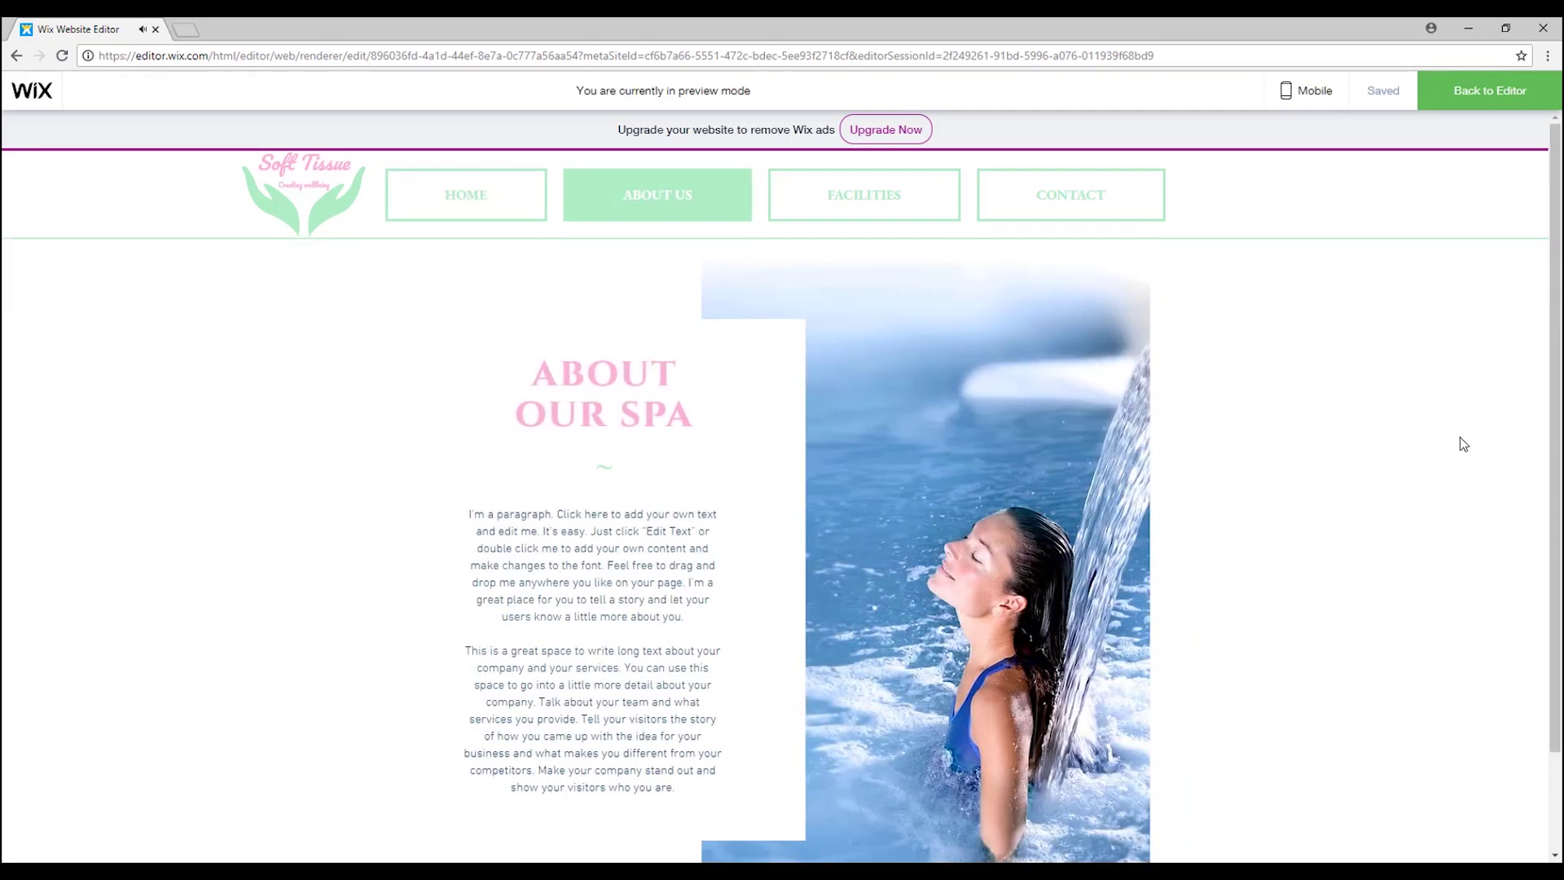
left_click_drag(1560, 374, 1561, 352)
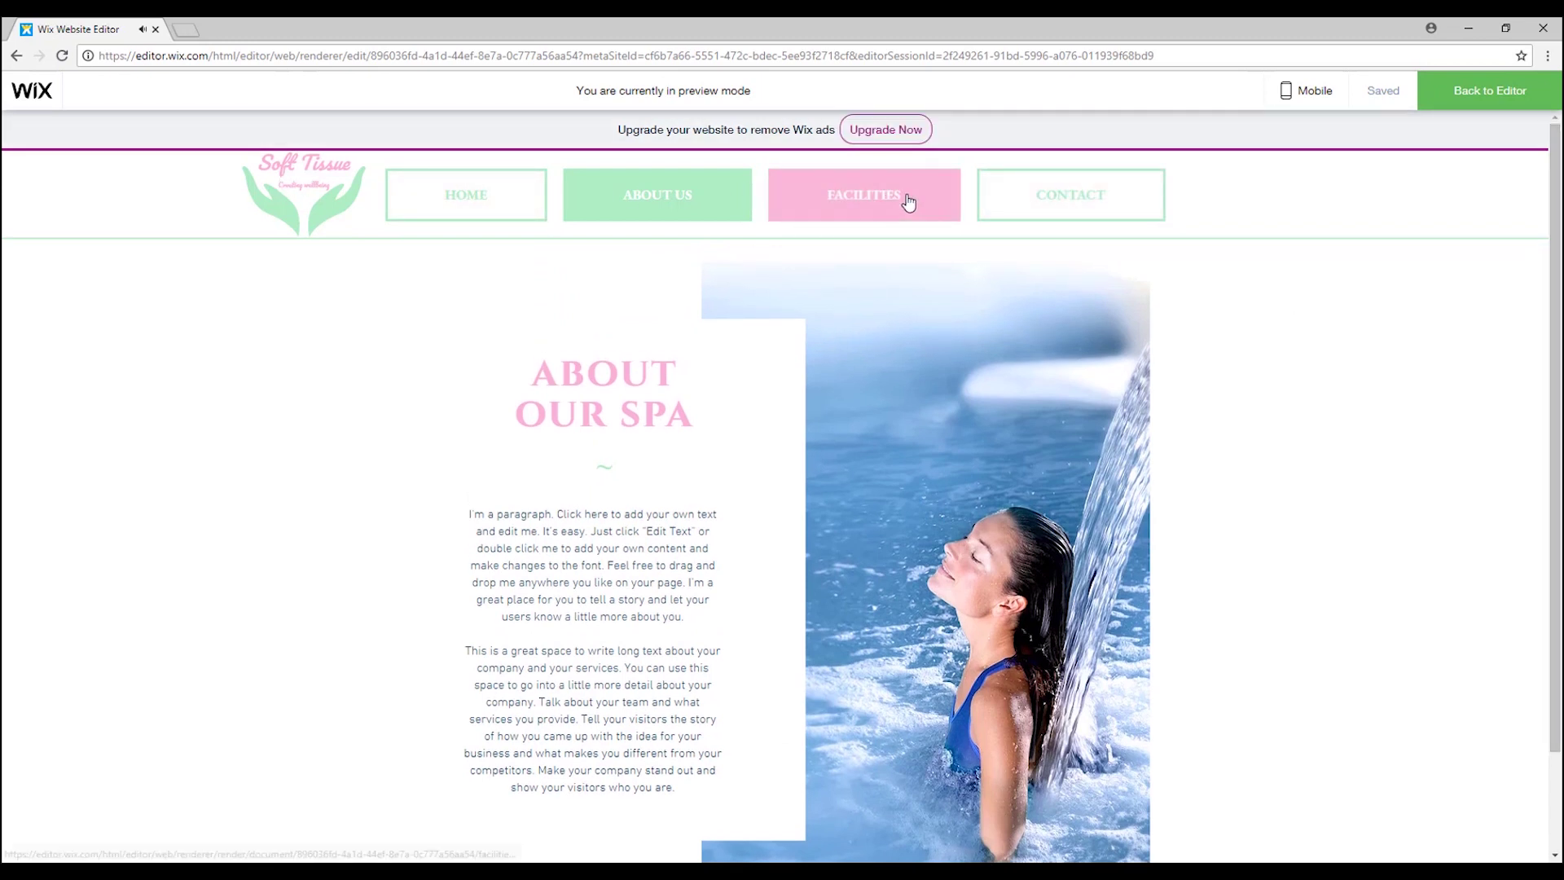
left_click(831, 199)
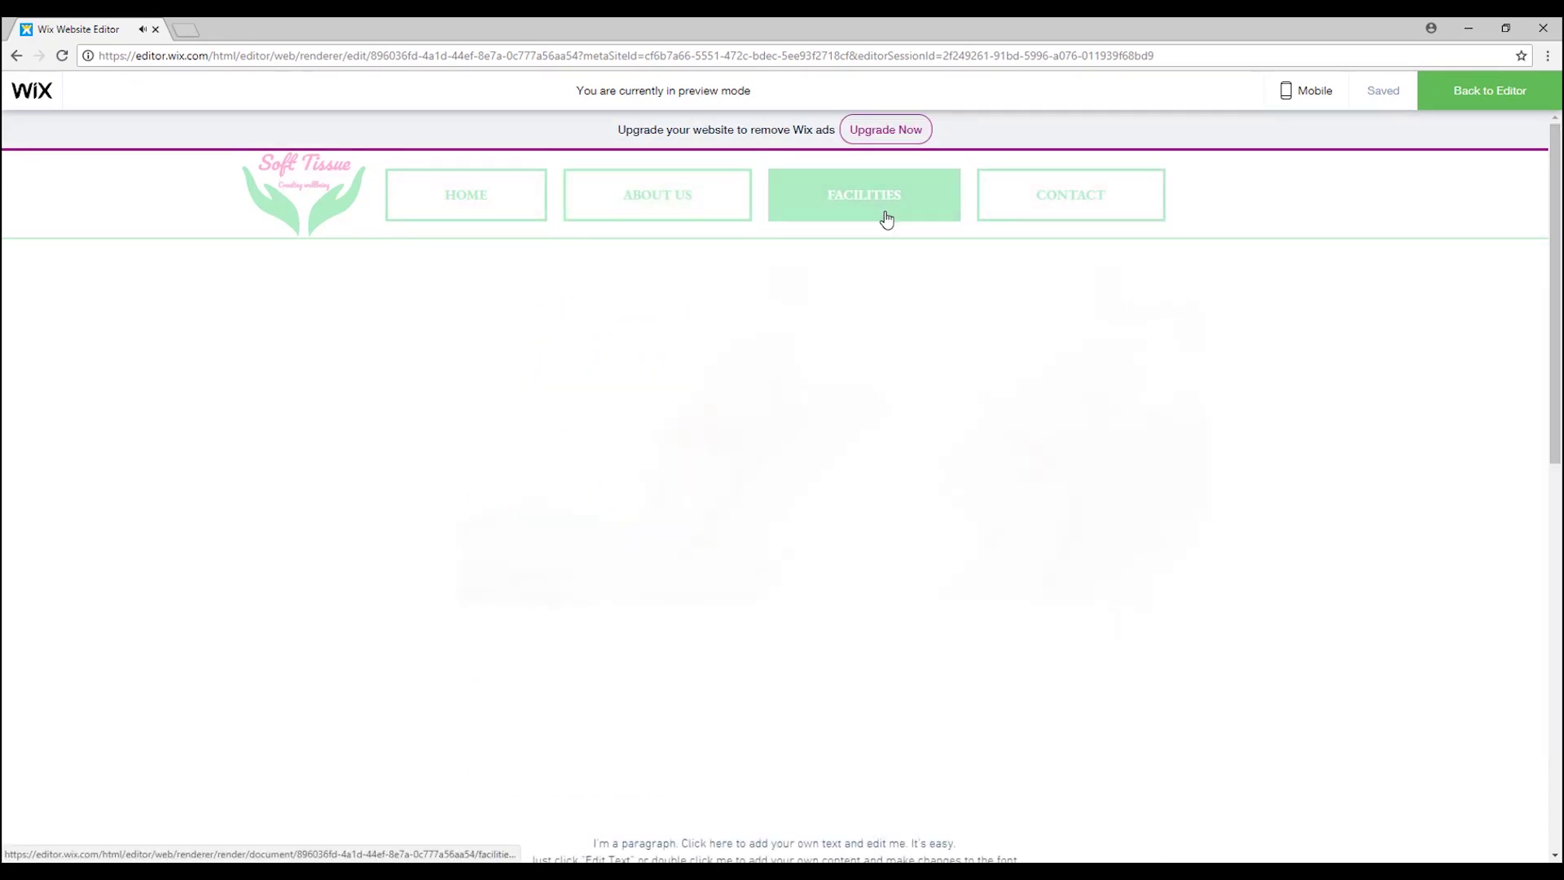
scroll(1176, 453, "down", 6)
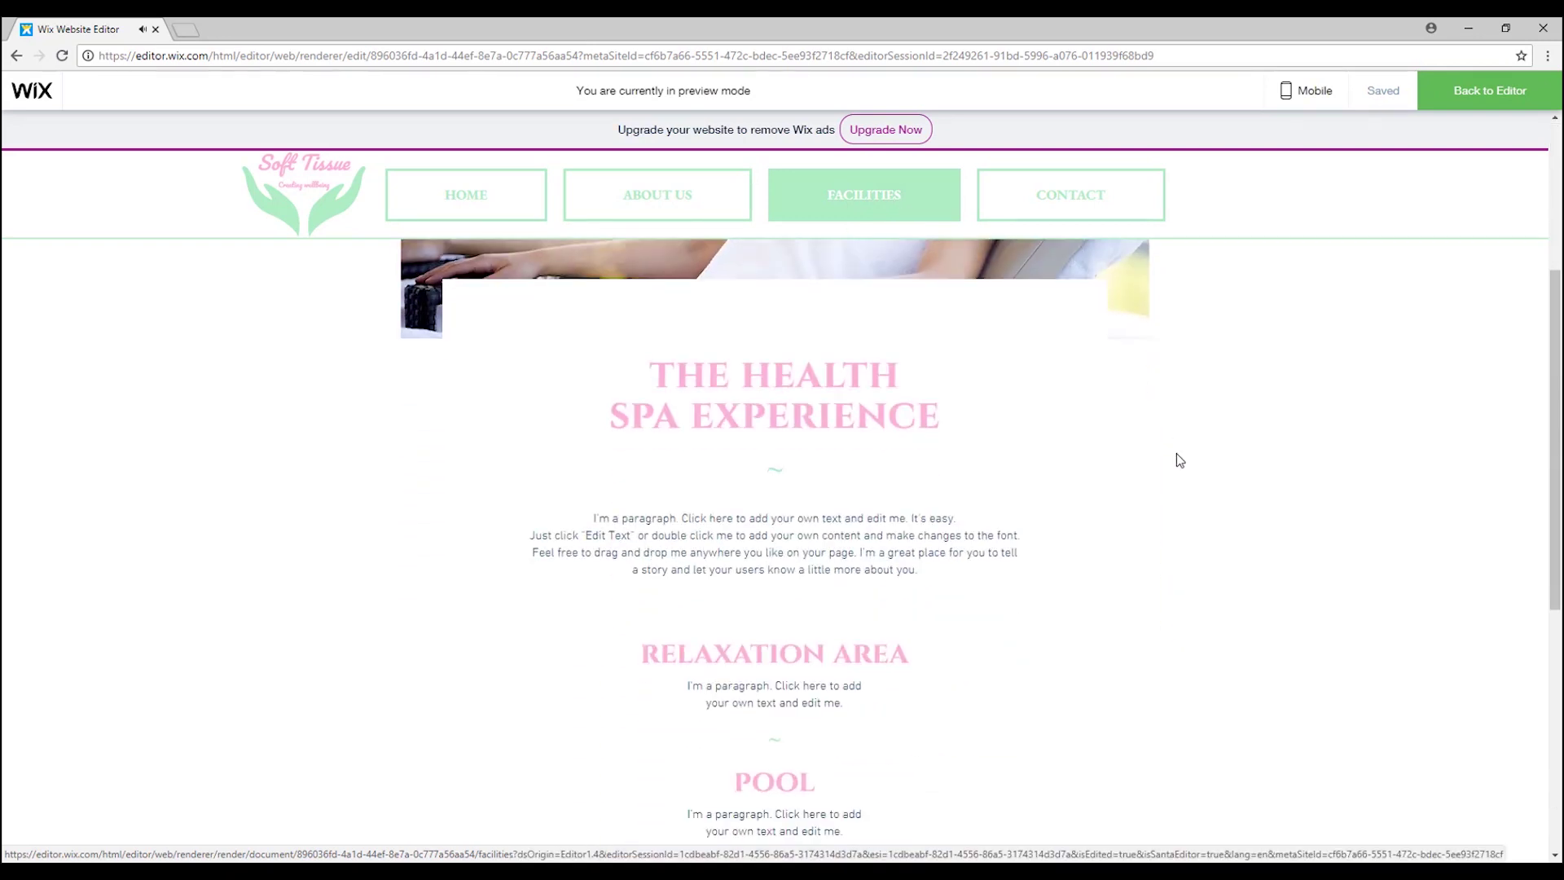
scroll(1176, 453, "down", 5)
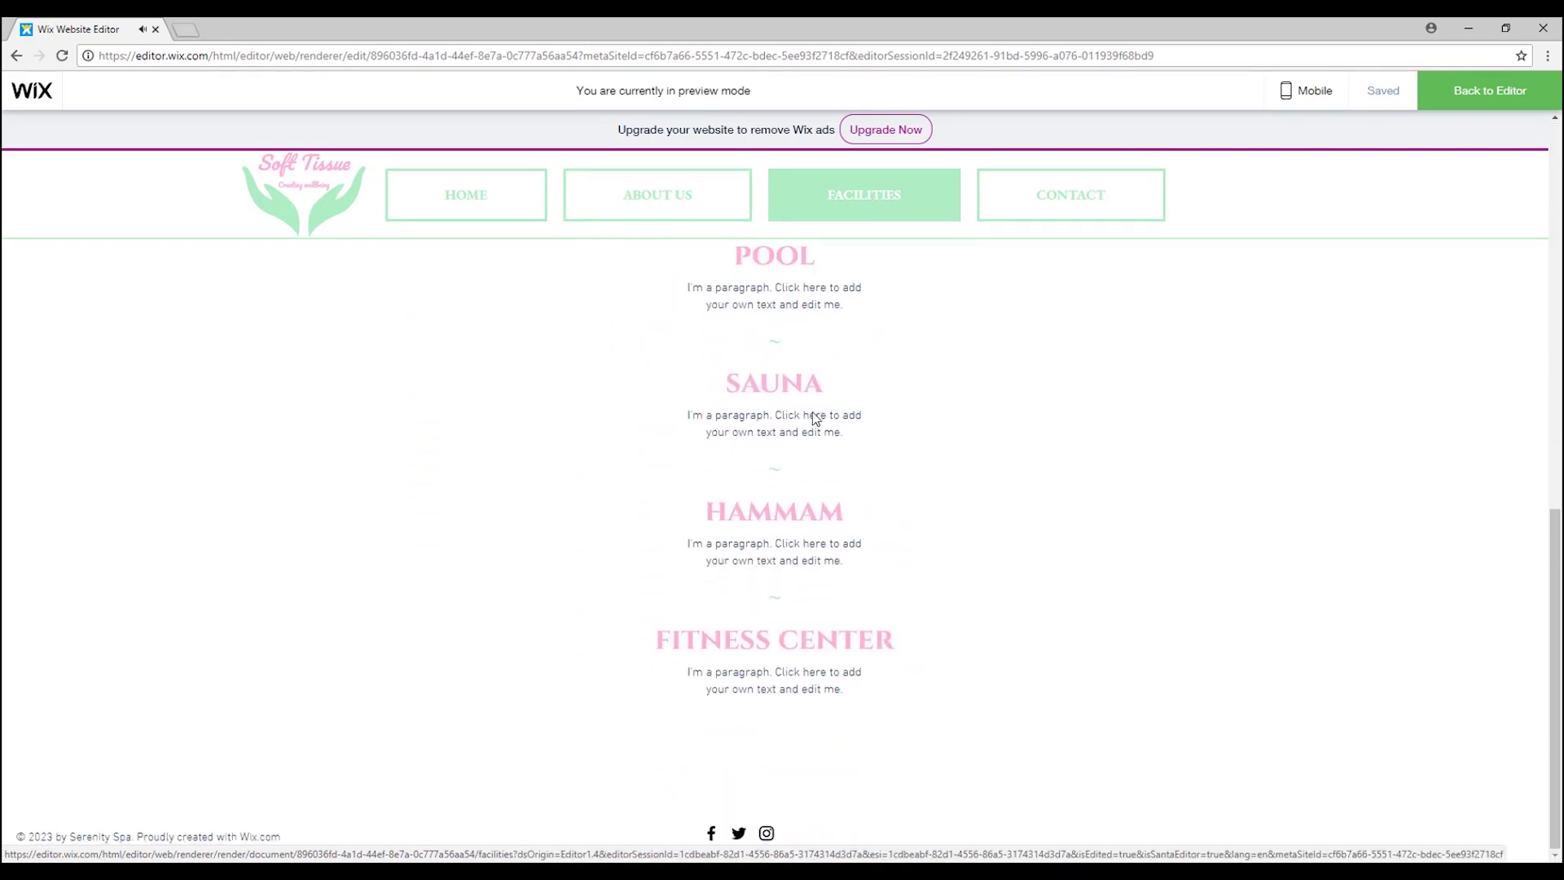
scroll(809, 612, "up", 10)
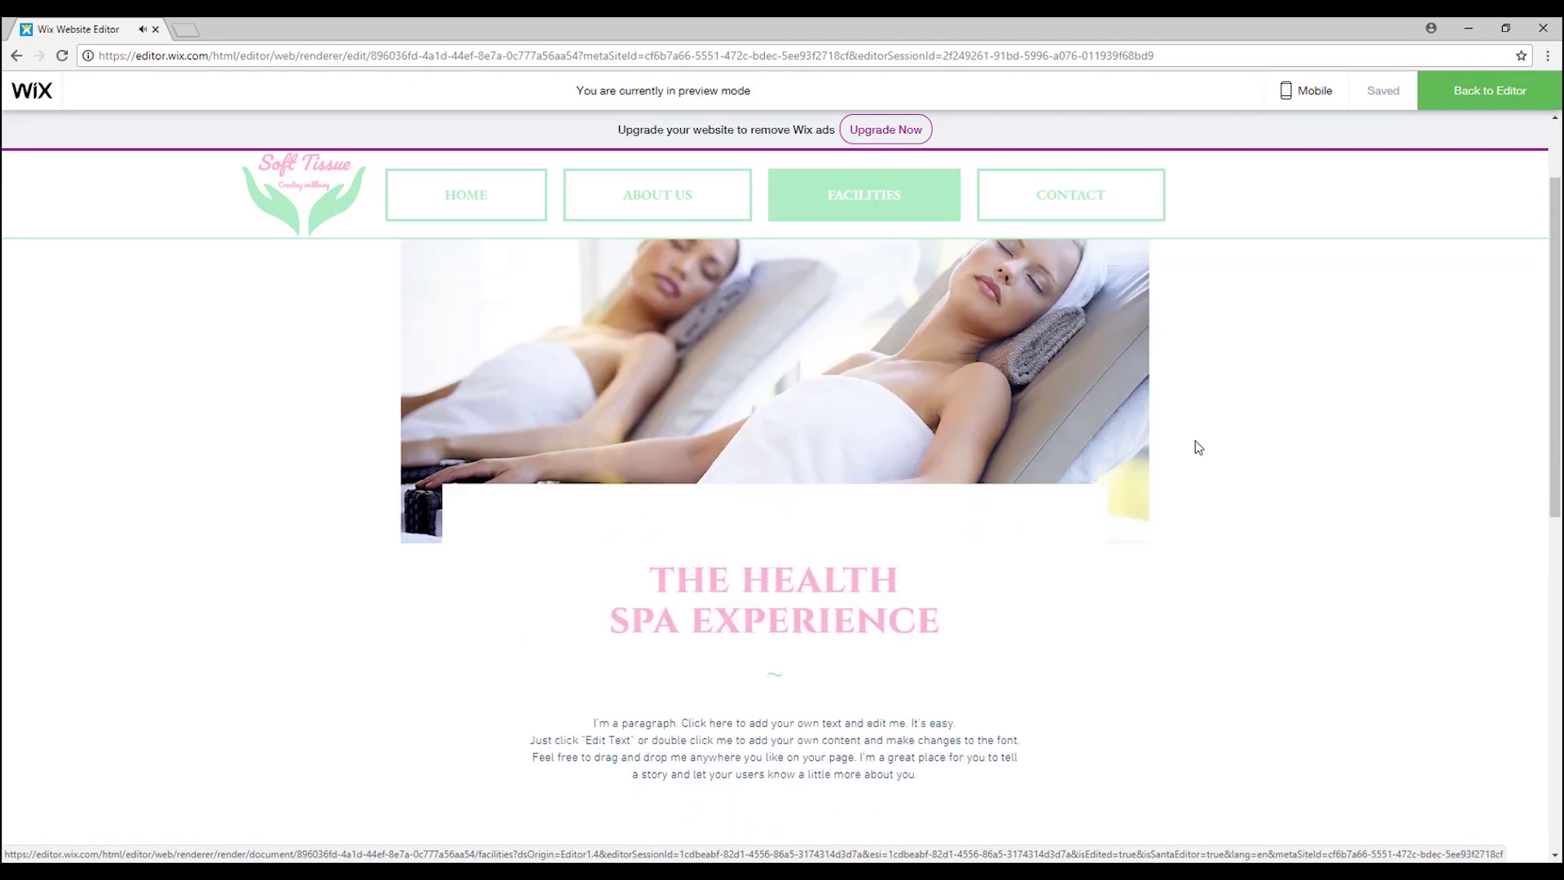
left_click(1164, 217)
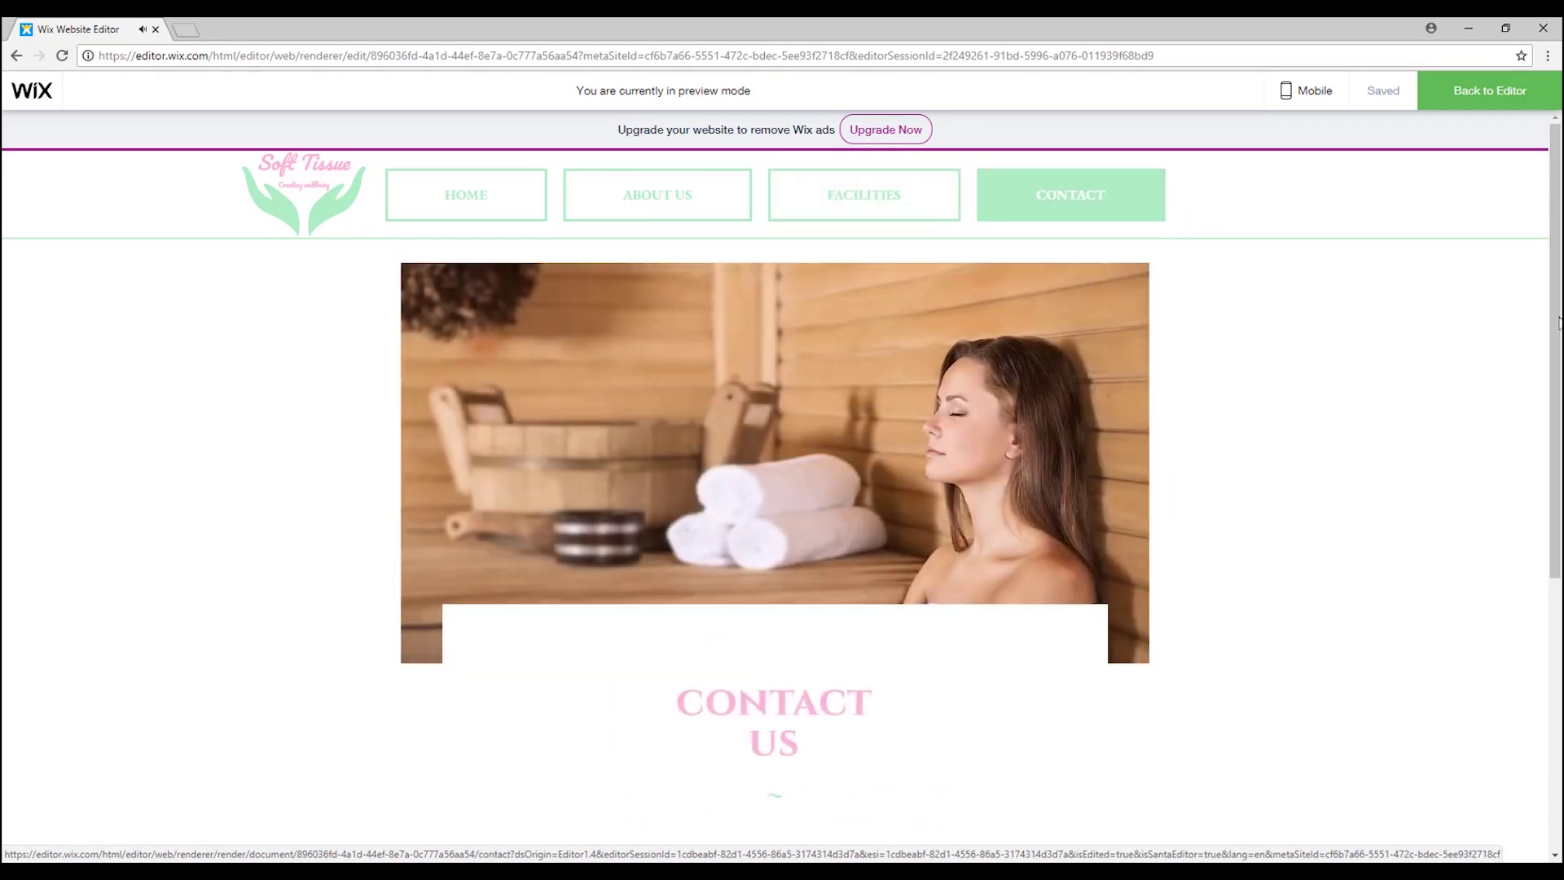
left_click_drag(1560, 318, 1556, 275)
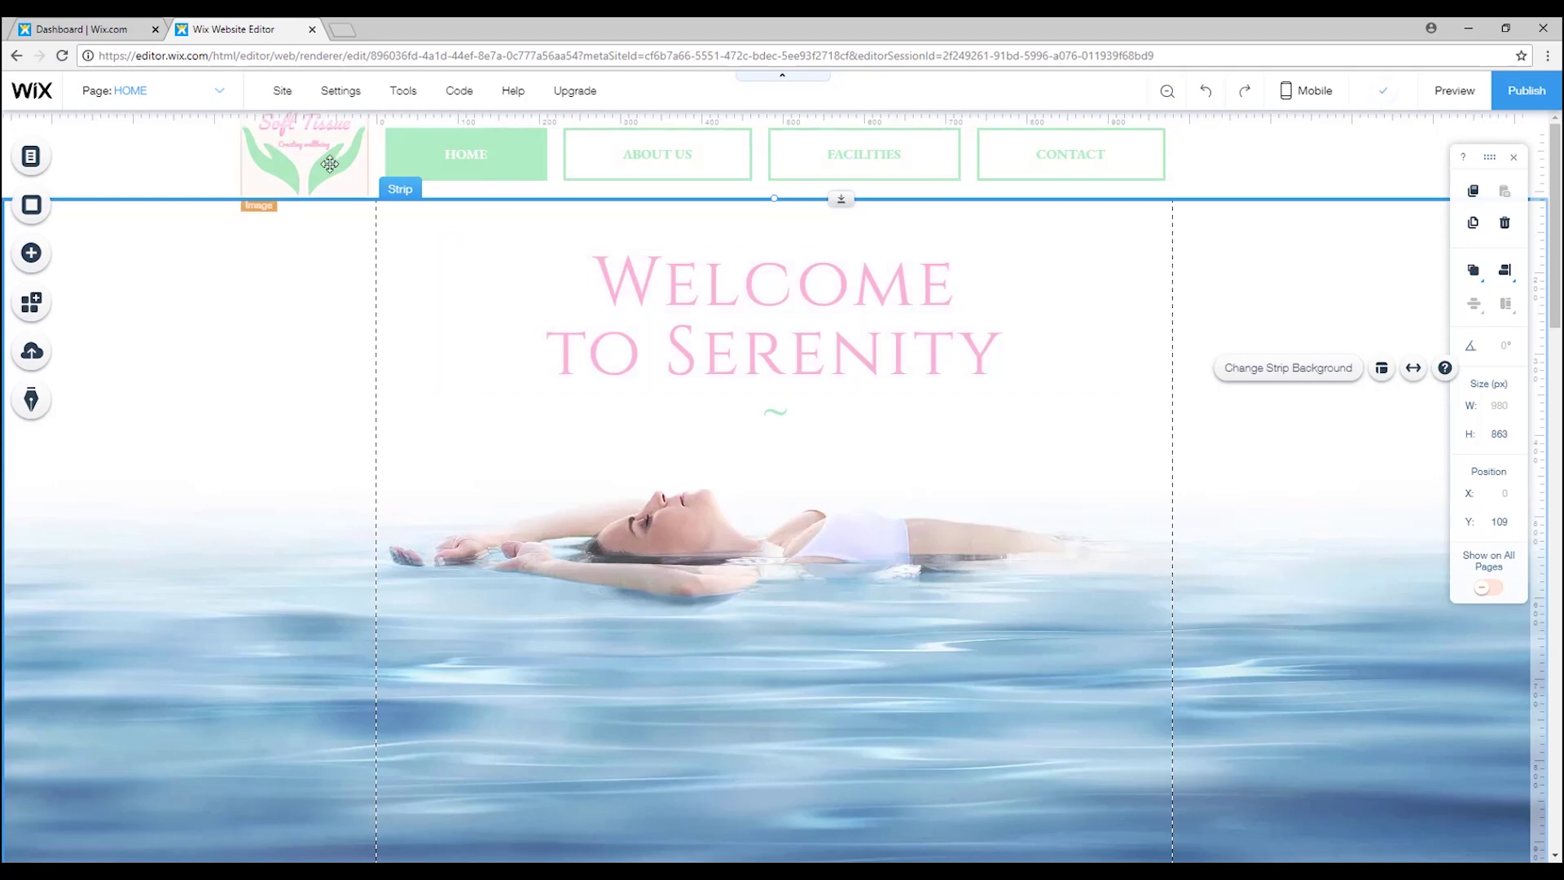
scroll(410, 291, "down", 7)
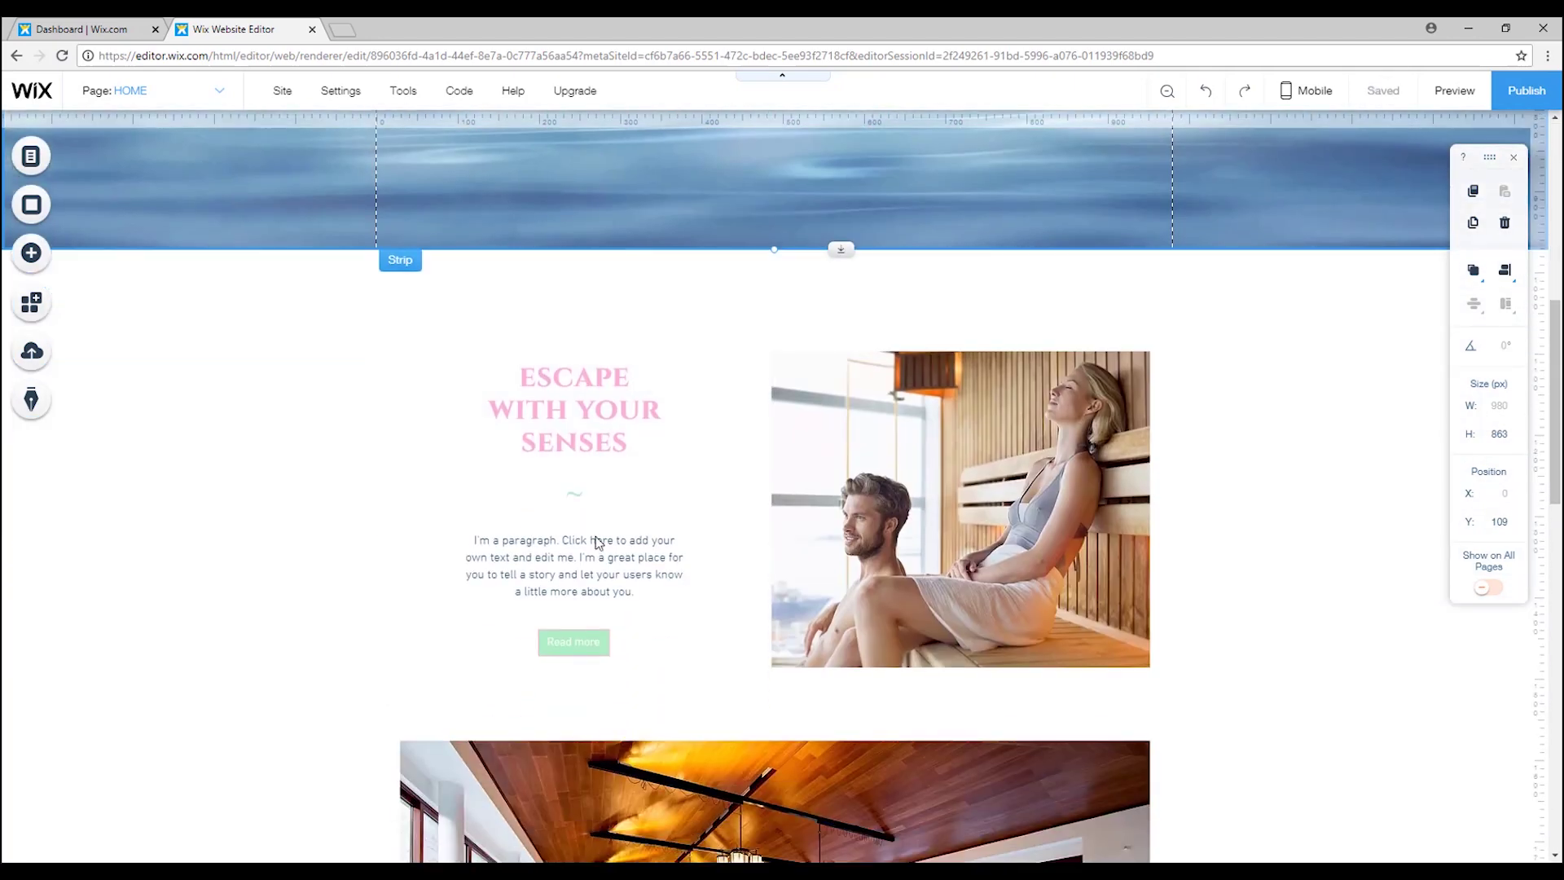
scroll(597, 542, "up", 5)
scroll(595, 535, "up", 2)
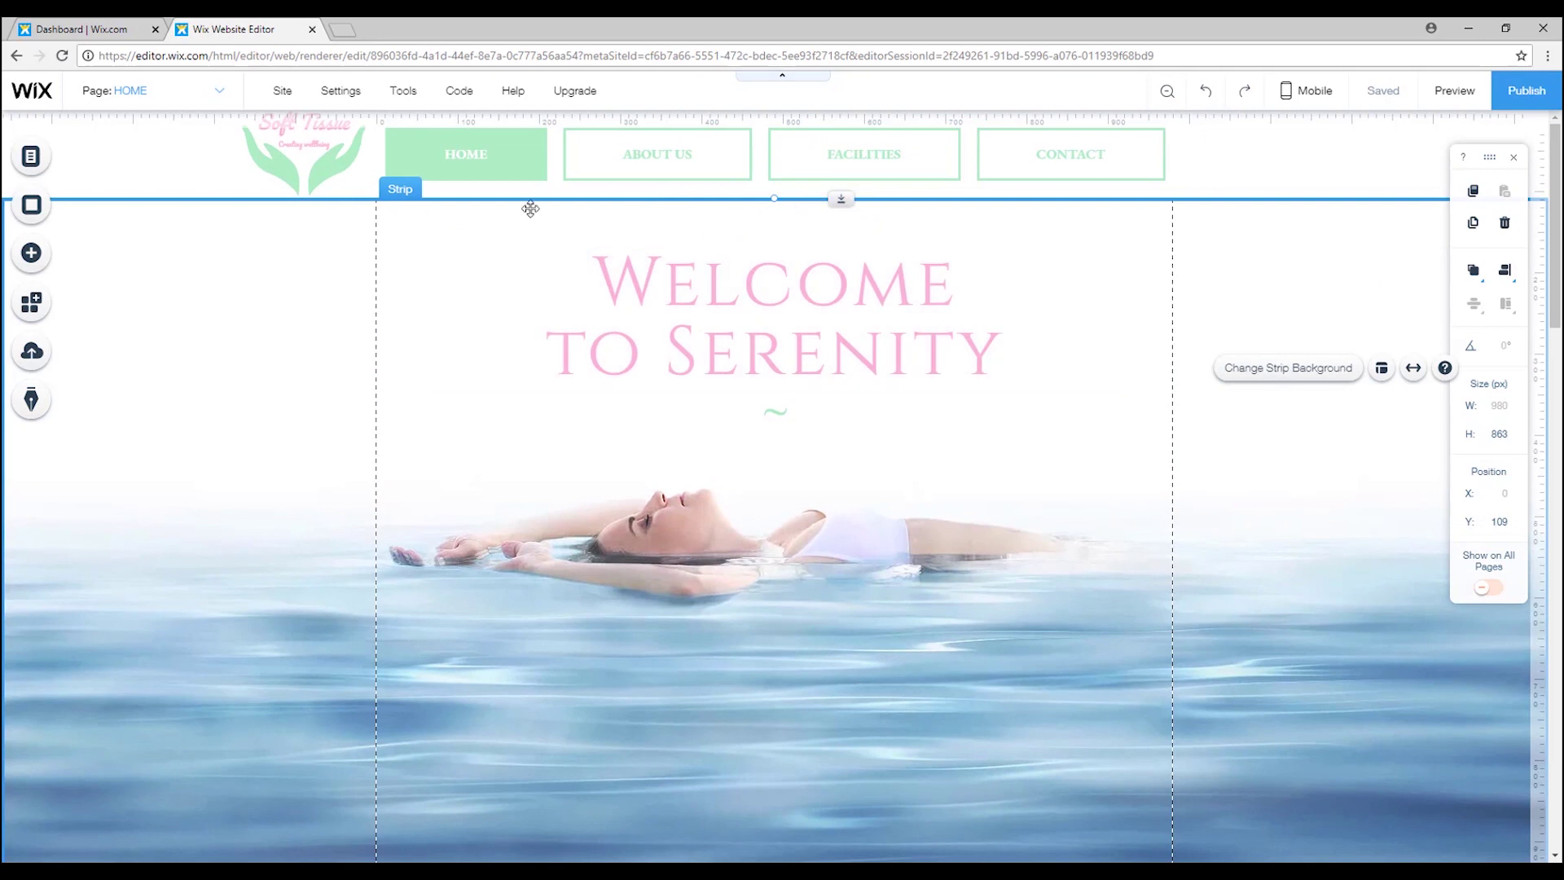
scroll(627, 537, "down", 1)
scroll(726, 334, "up", 1)
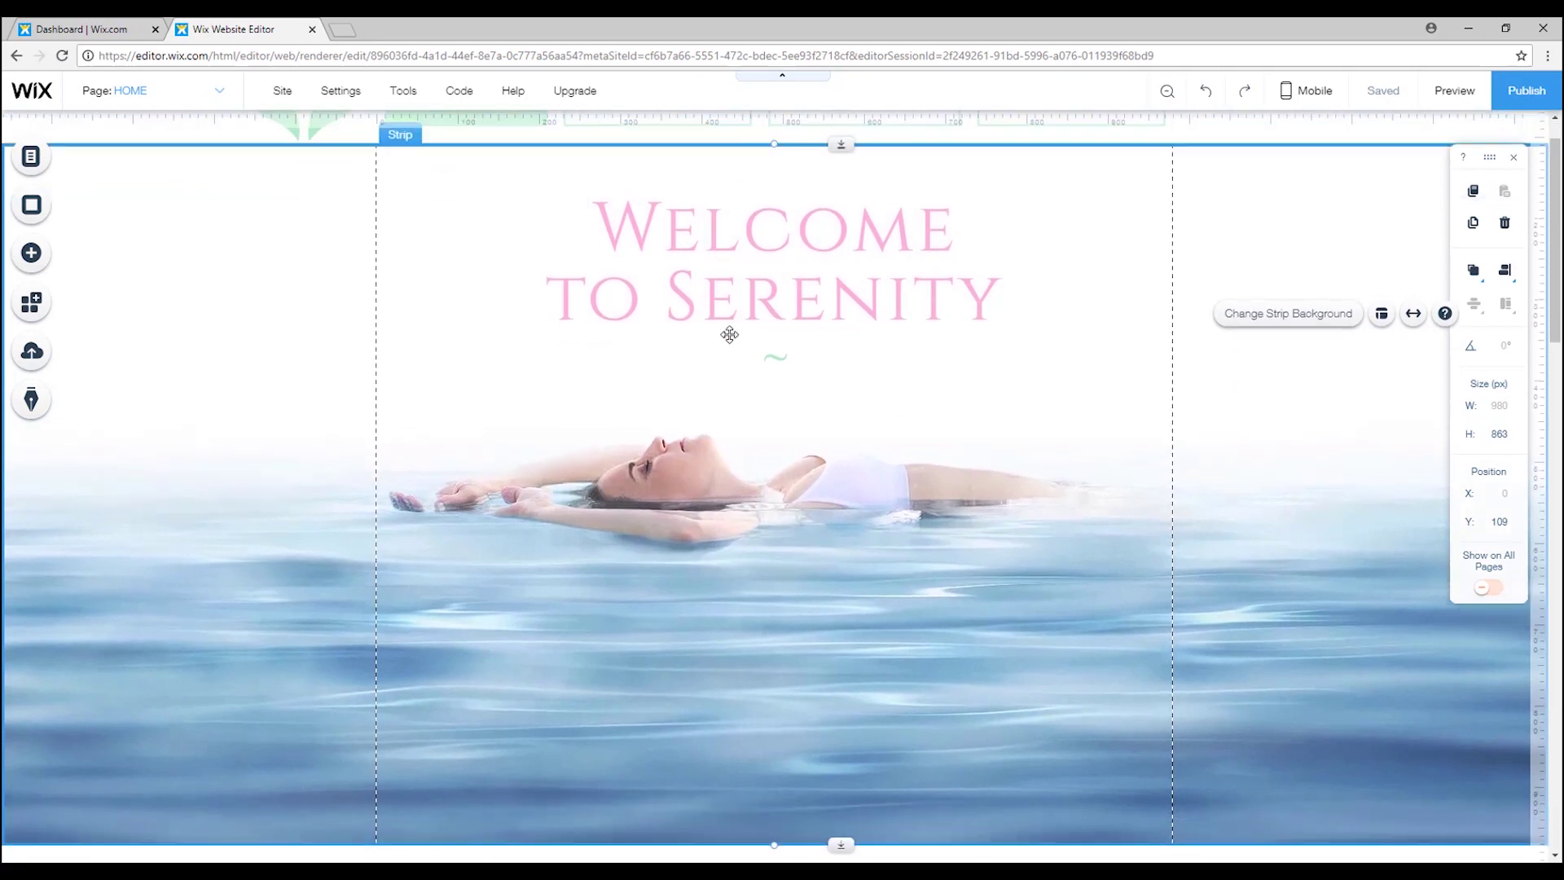
double_click(951, 318)
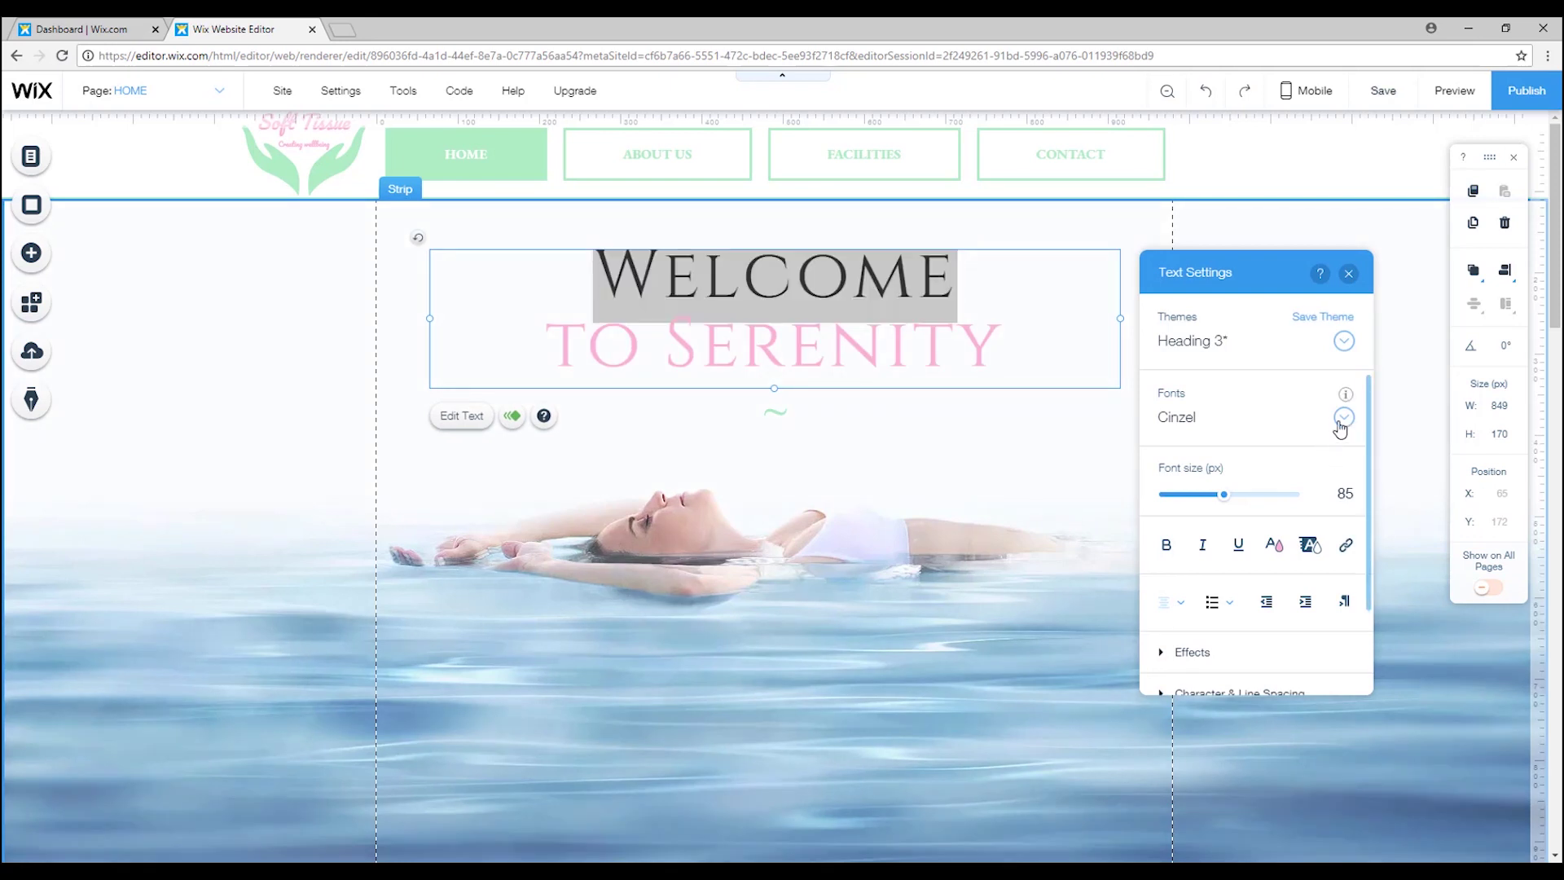
left_click(1342, 417)
scroll(1422, 561, "up", 2)
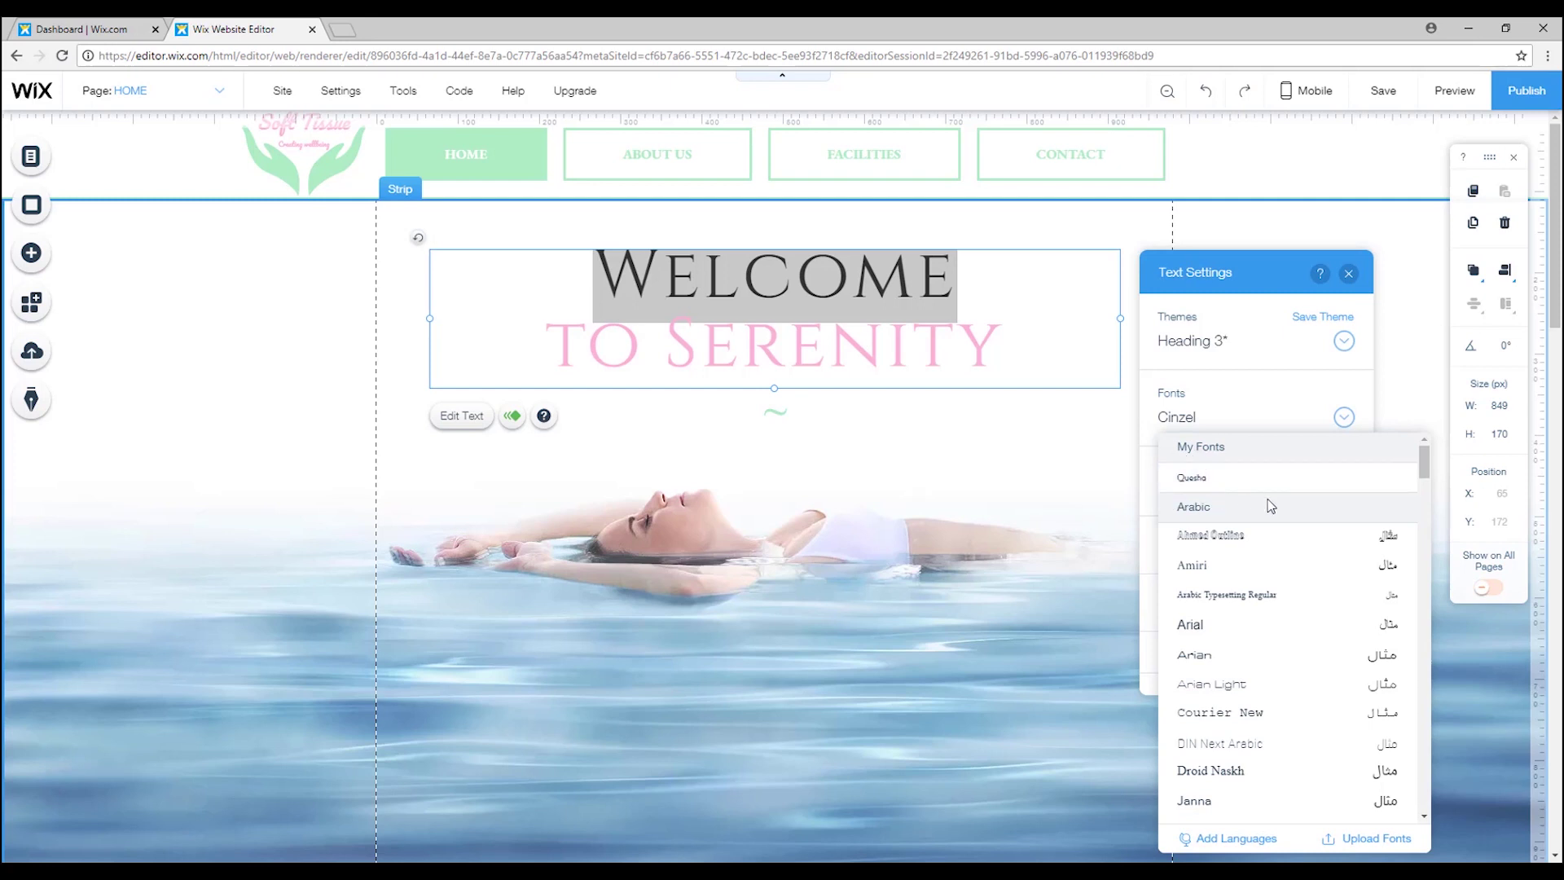
left_click(1351, 279)
left_click(1352, 279)
left_click(1310, 283)
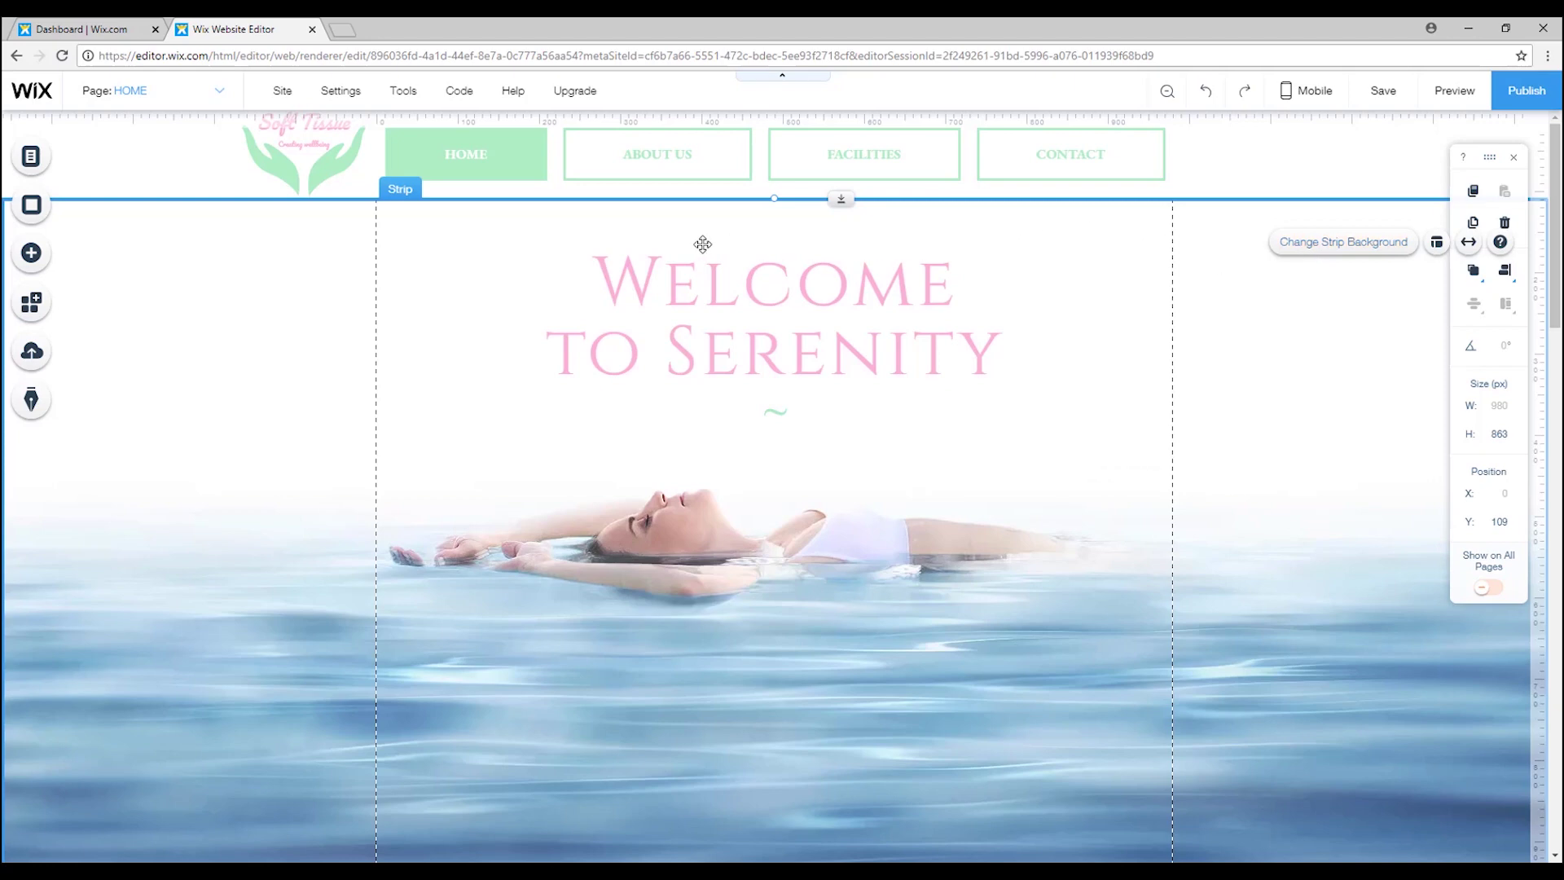
scroll(1157, 379, "down", 4)
scroll(1158, 380, "down", 5)
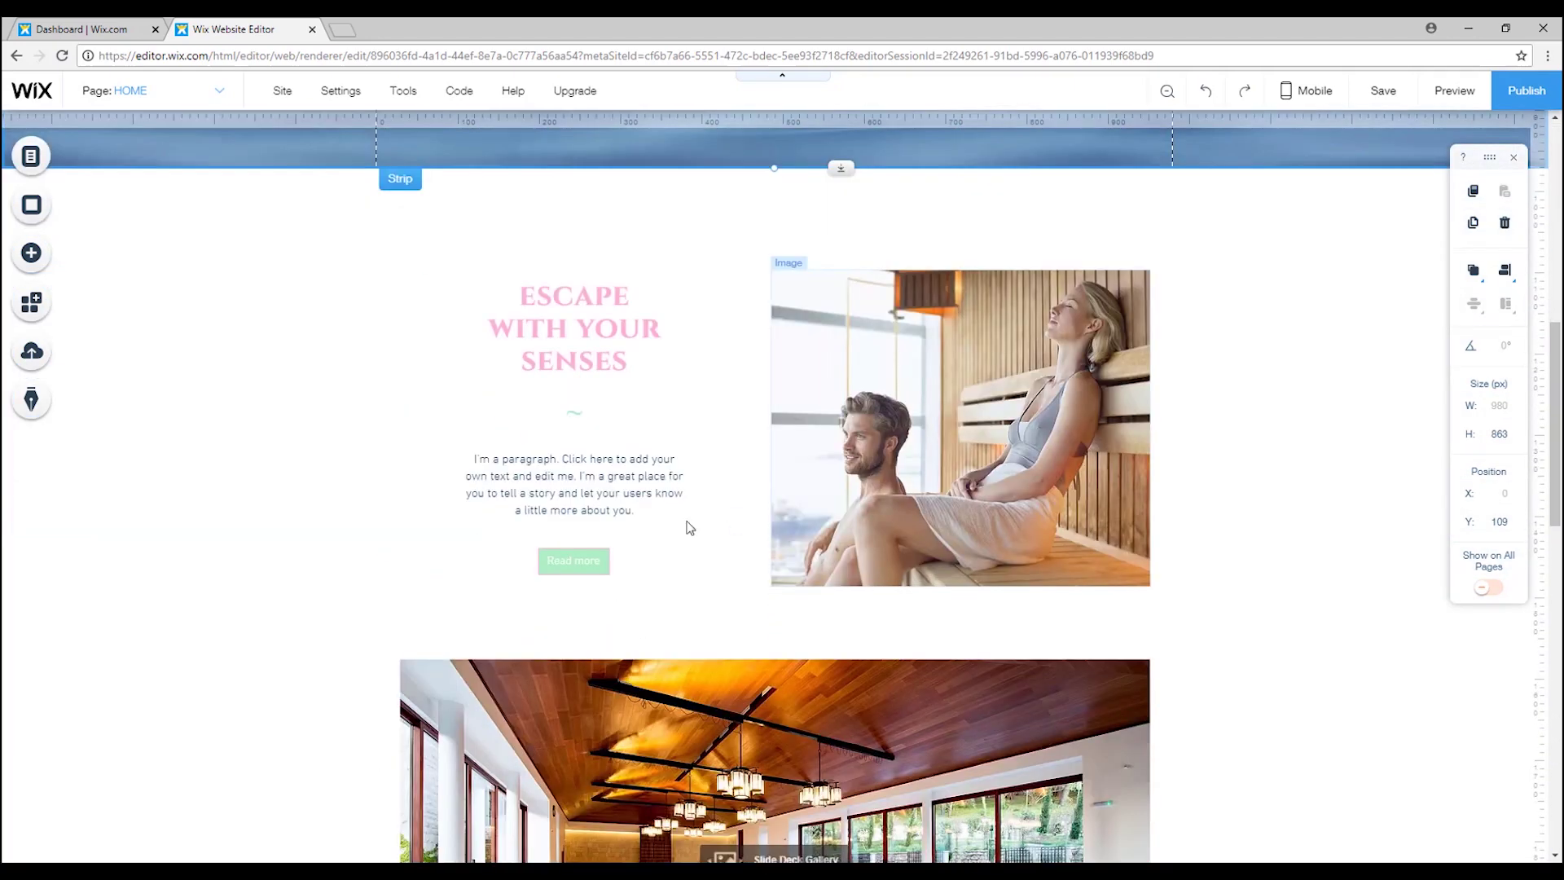
scroll(795, 520, "up", 7)
scroll(795, 519, "up", 2)
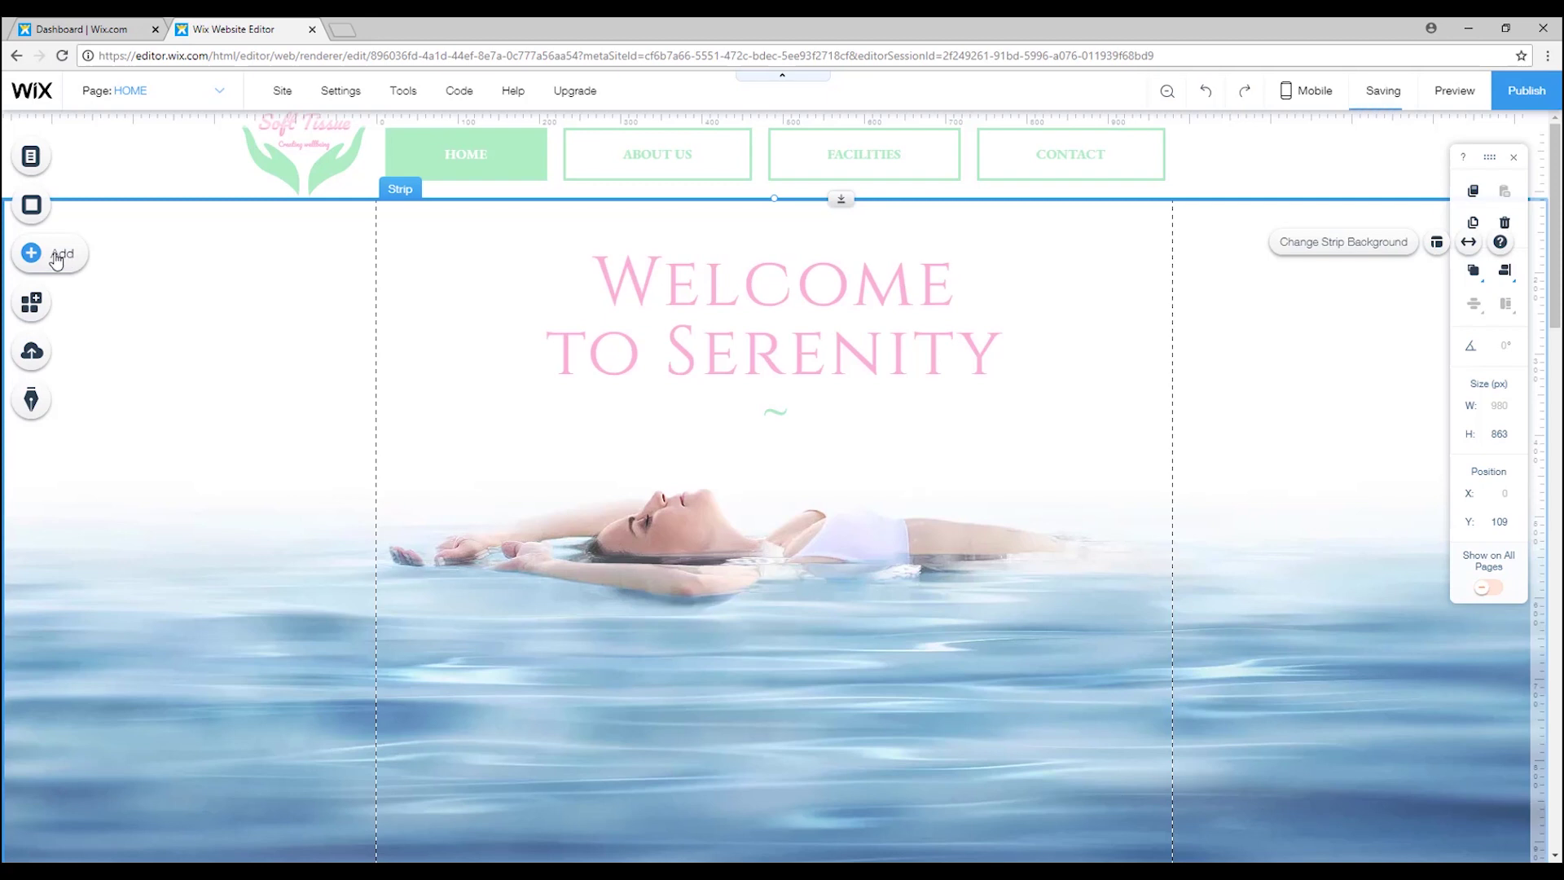
Browse Vector Art, Video and Store elements, then add Wix Bookings from Related Apps.
left_click(55, 259)
left_click(103, 237)
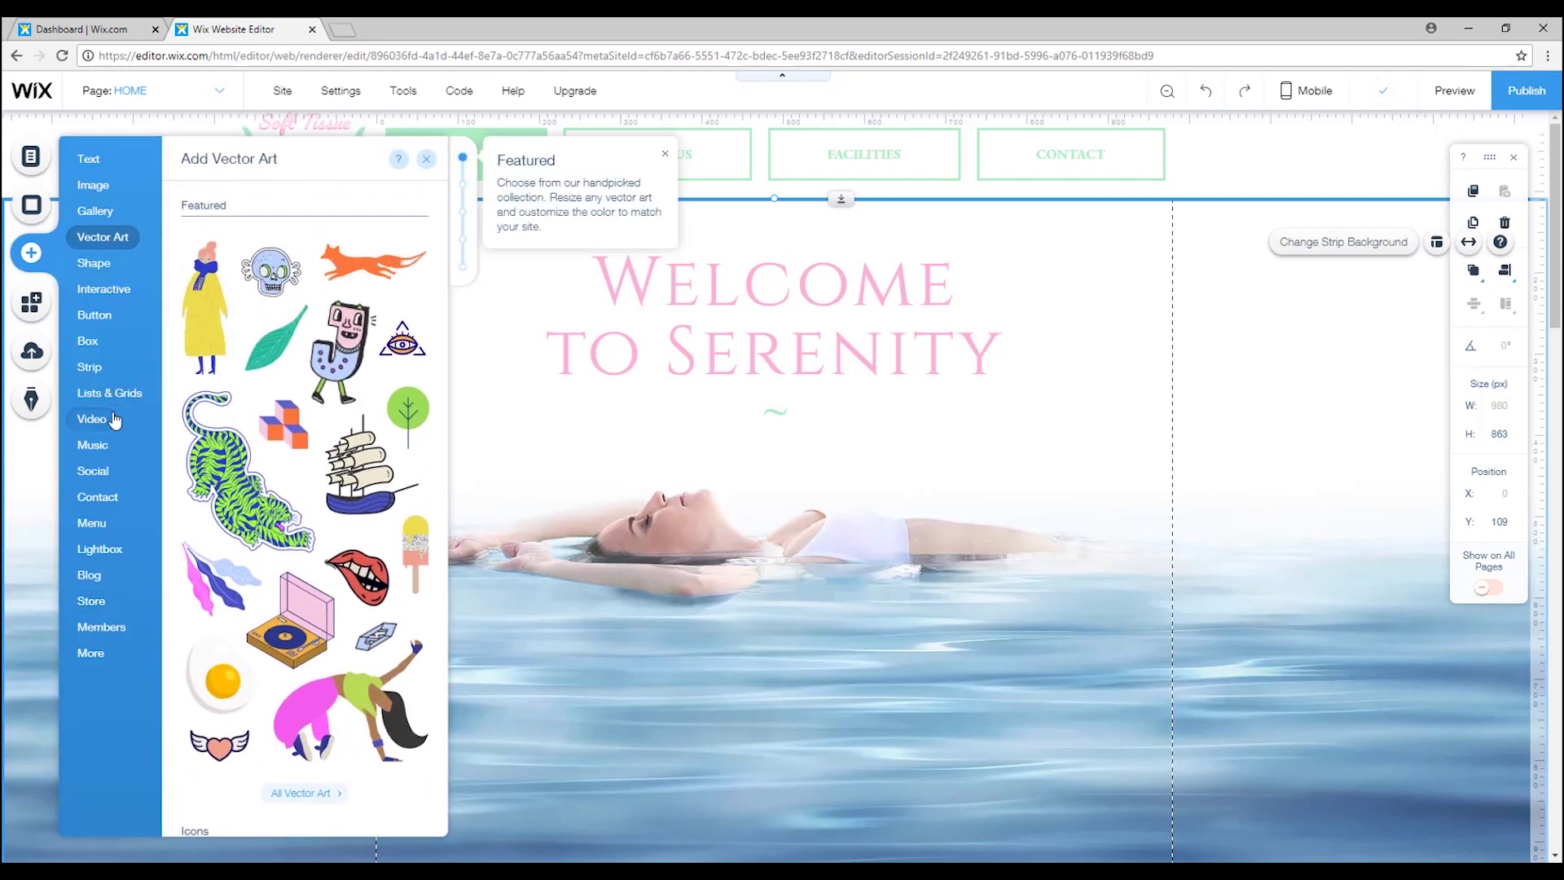
left_click(92, 419)
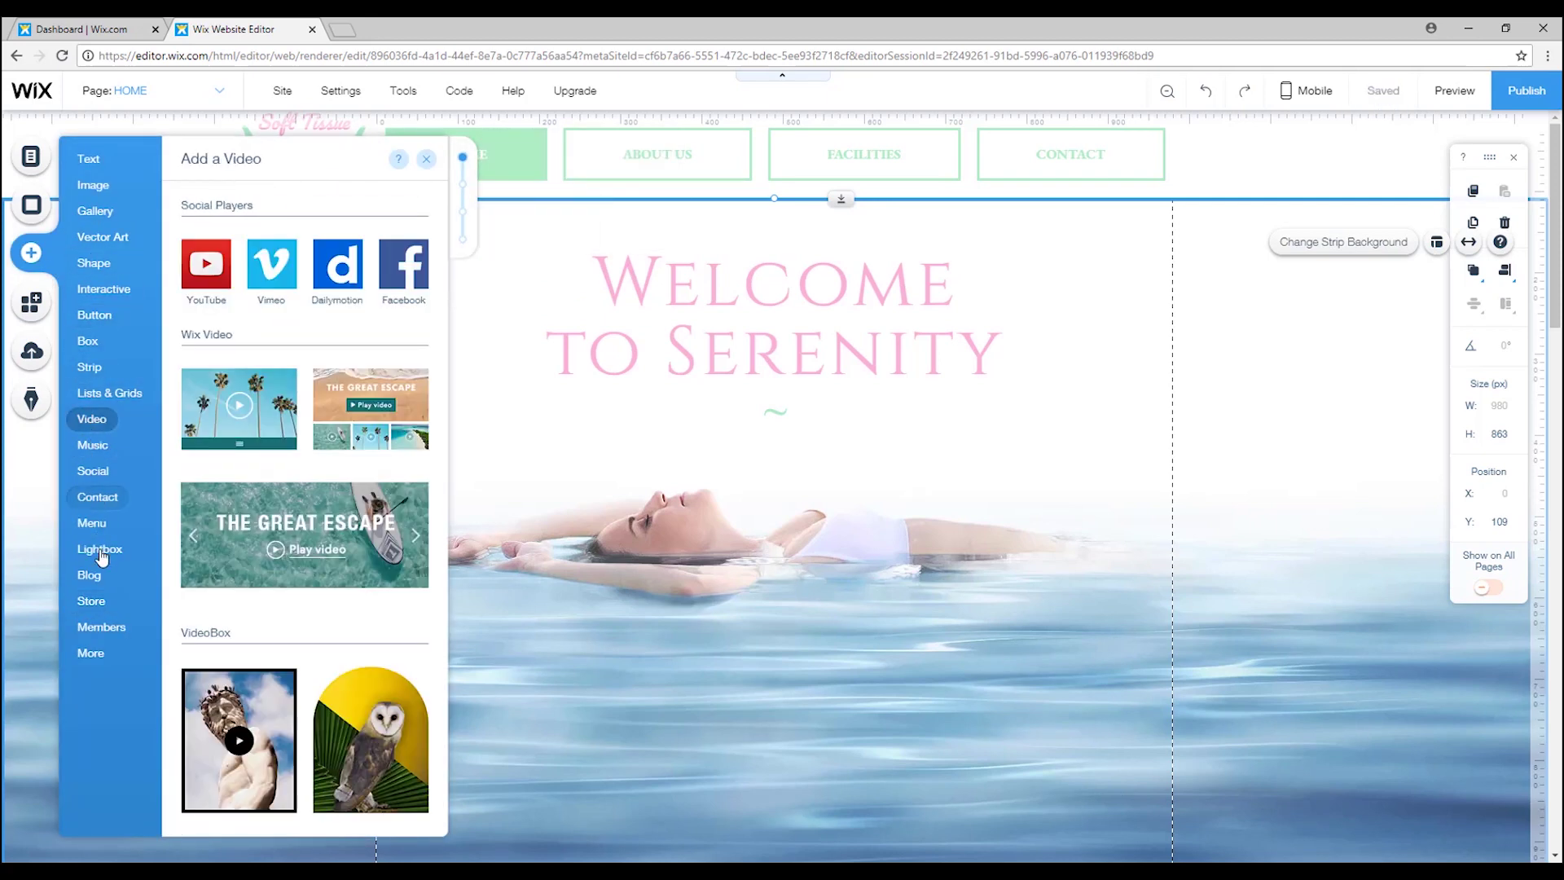
left_click(95, 603)
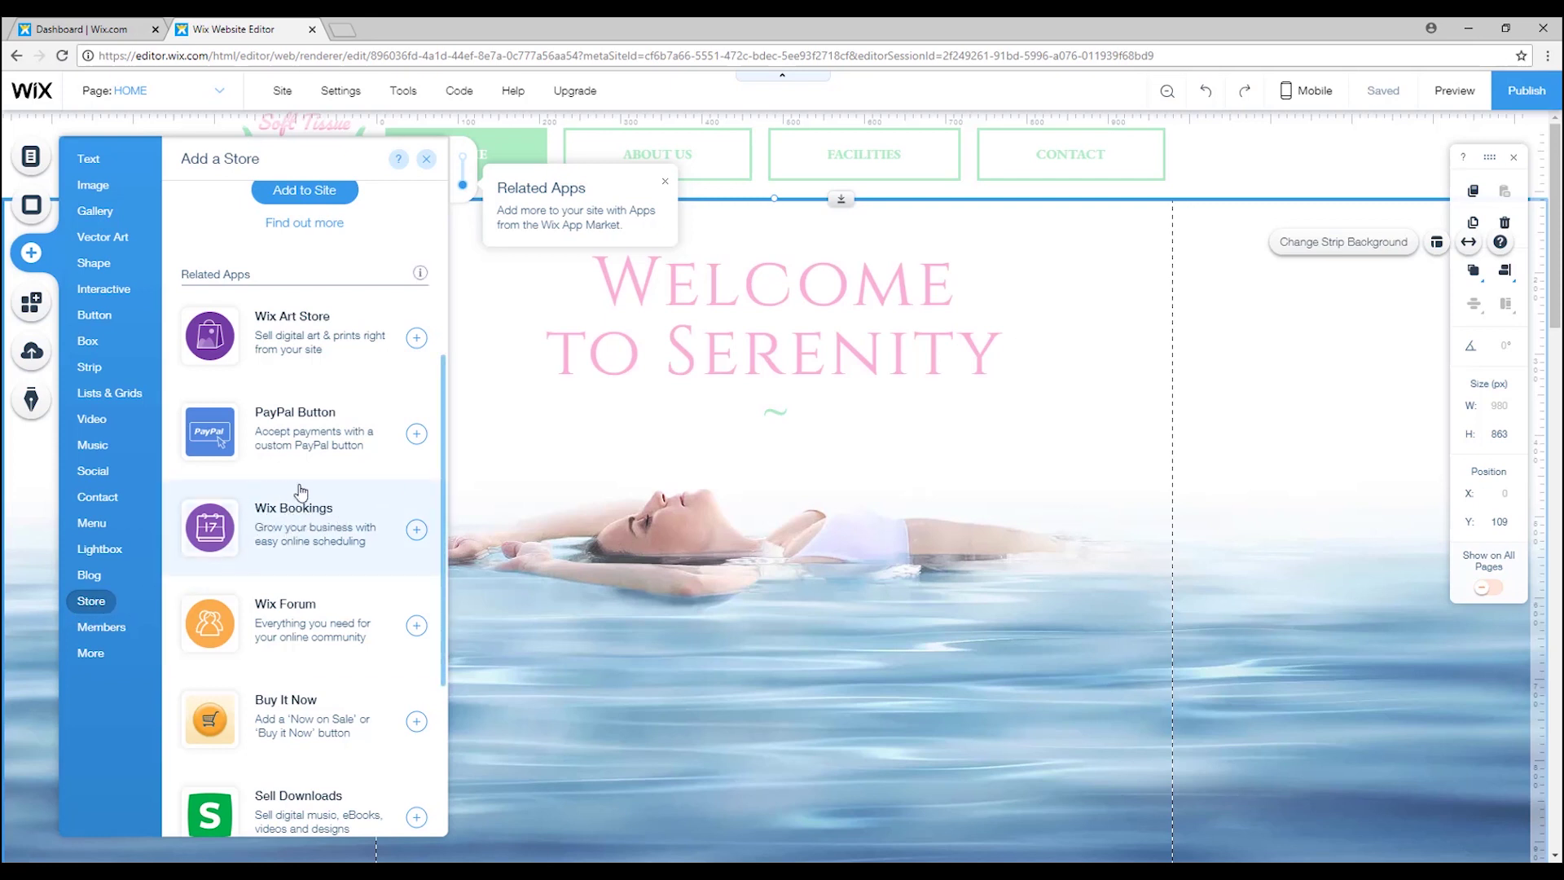
left_click(416, 531)
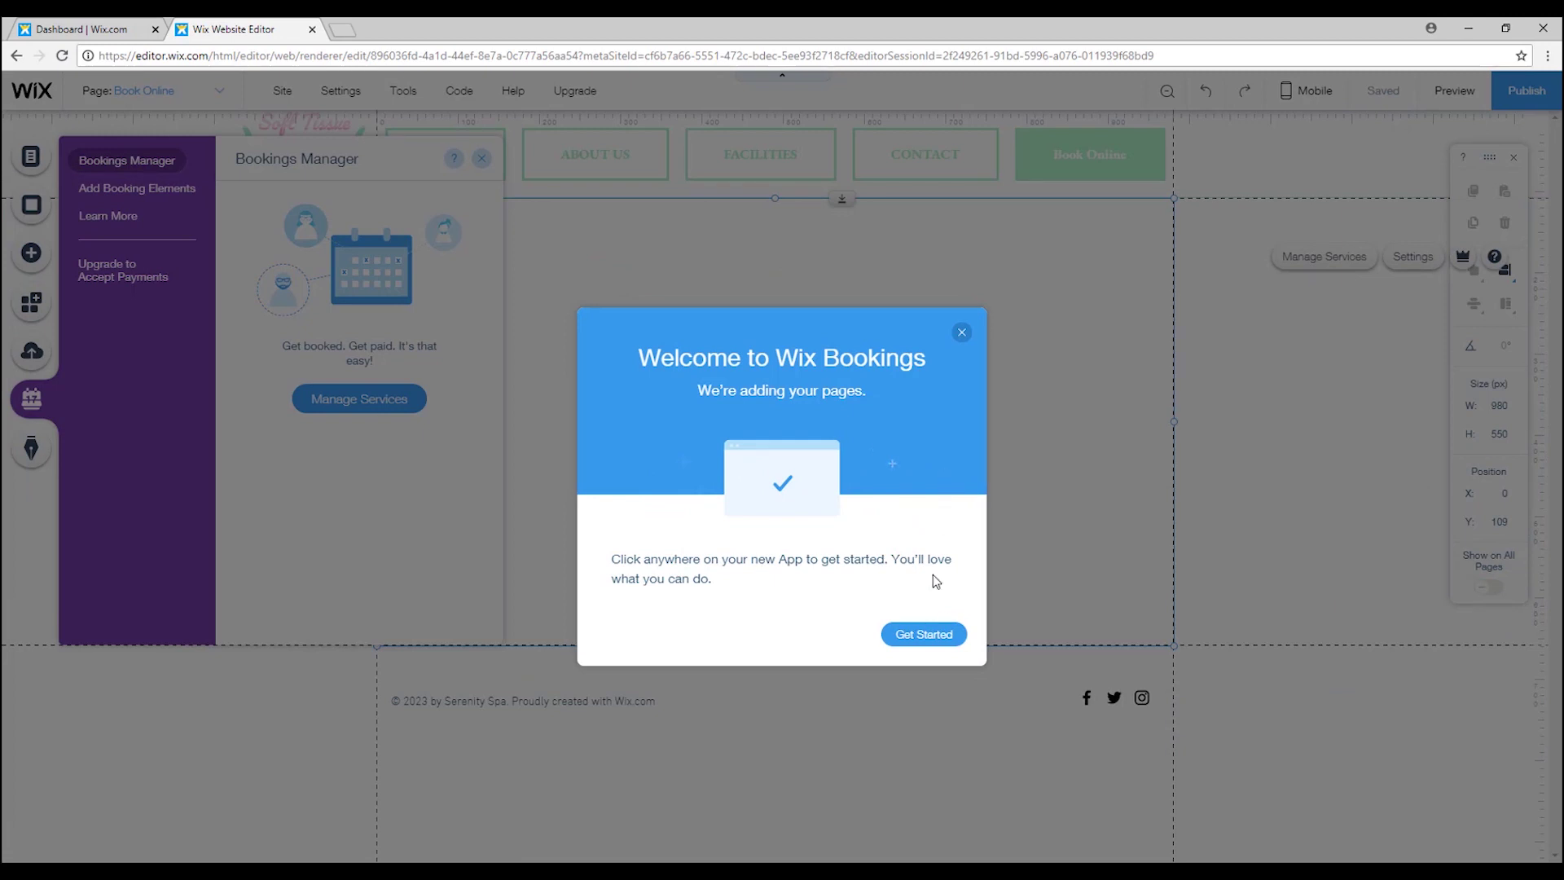
Dismiss the Bookings welcome with Get Started and glance at the page Design options.
left_click(933, 634)
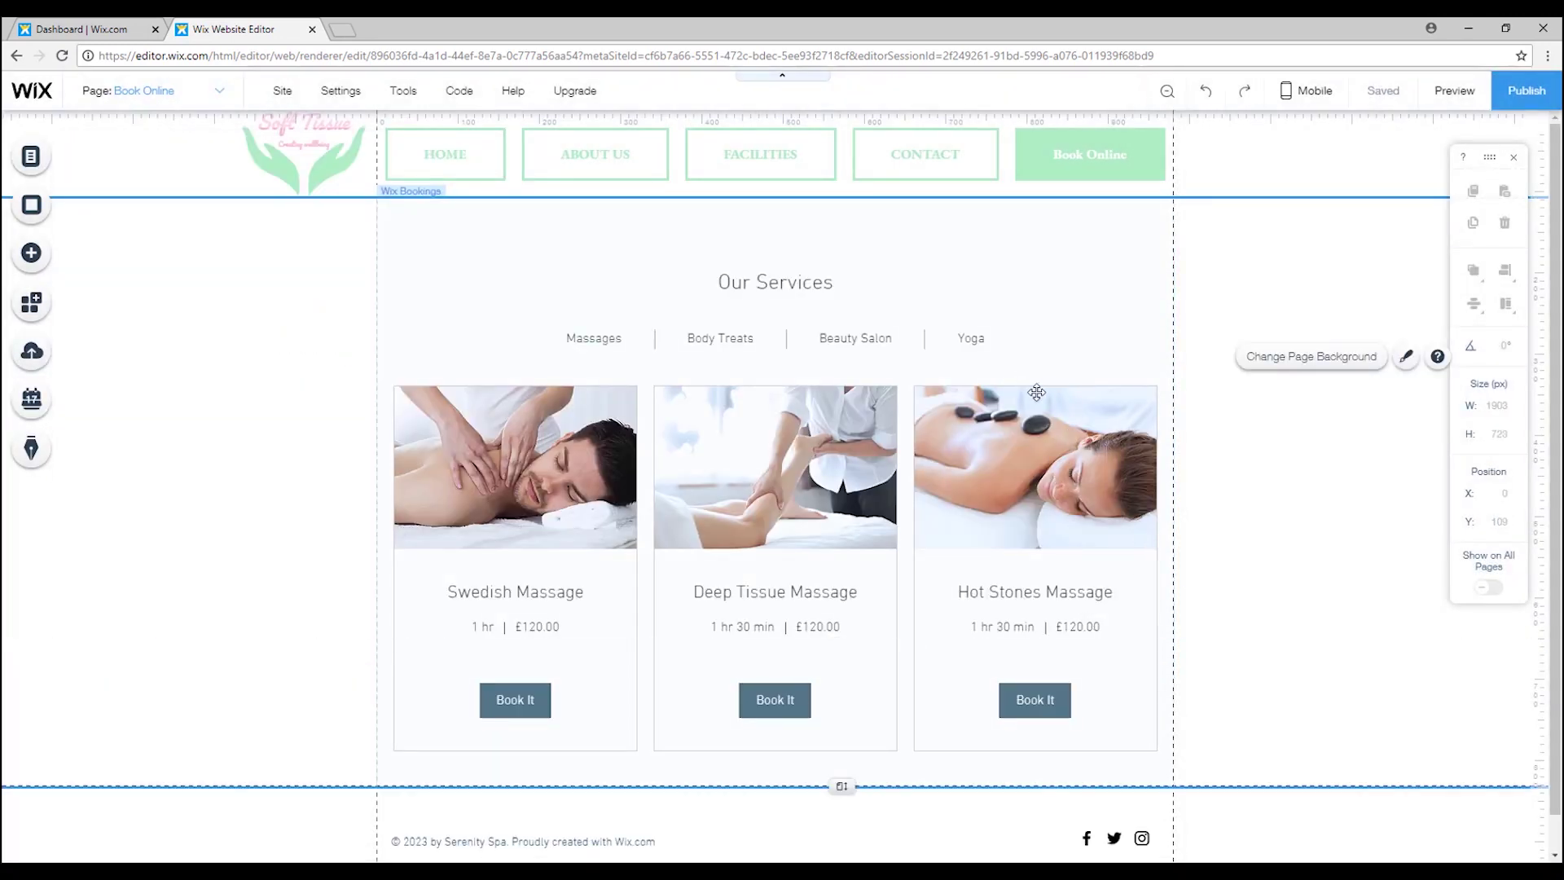
scroll(1176, 415, "down", 1)
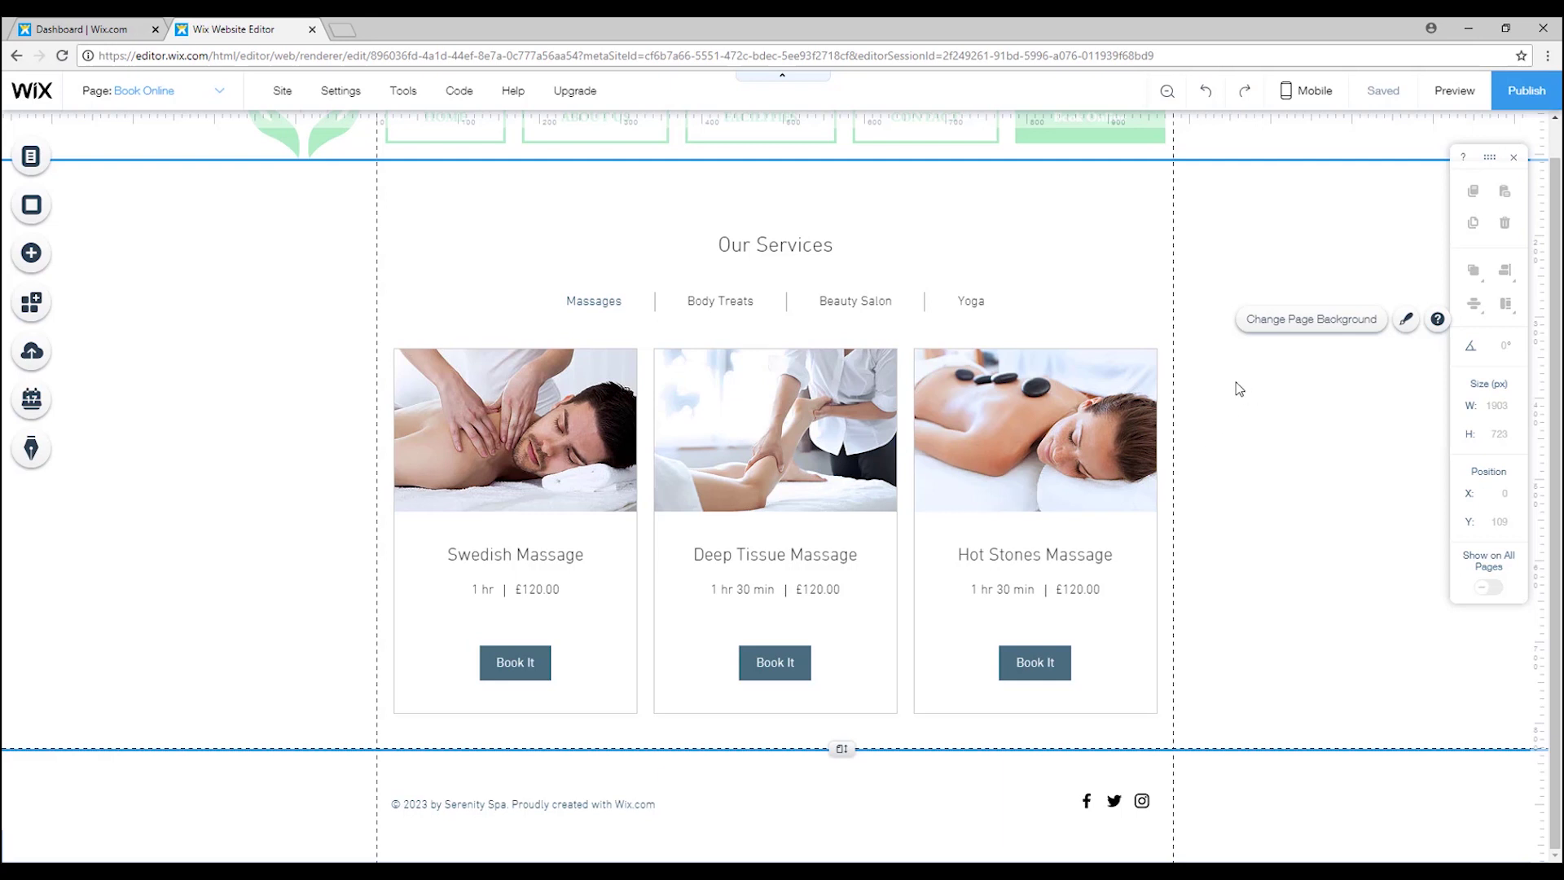
left_click(1406, 318)
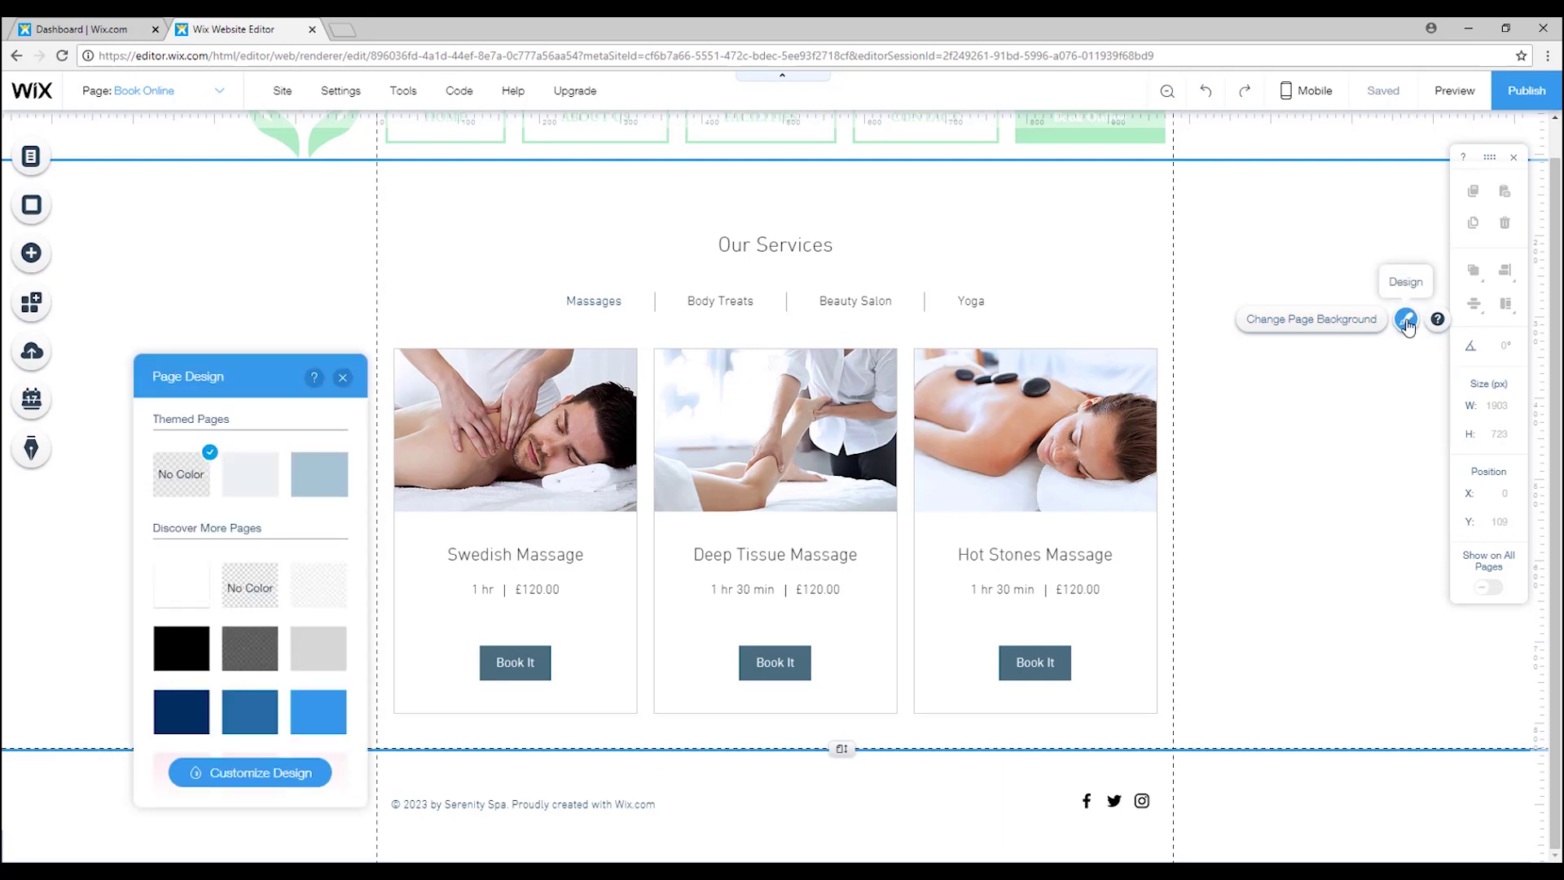
left_click(1406, 318)
Select the Our Services bookings widget and confirm Book Online is the current page.
left_click(1026, 434)
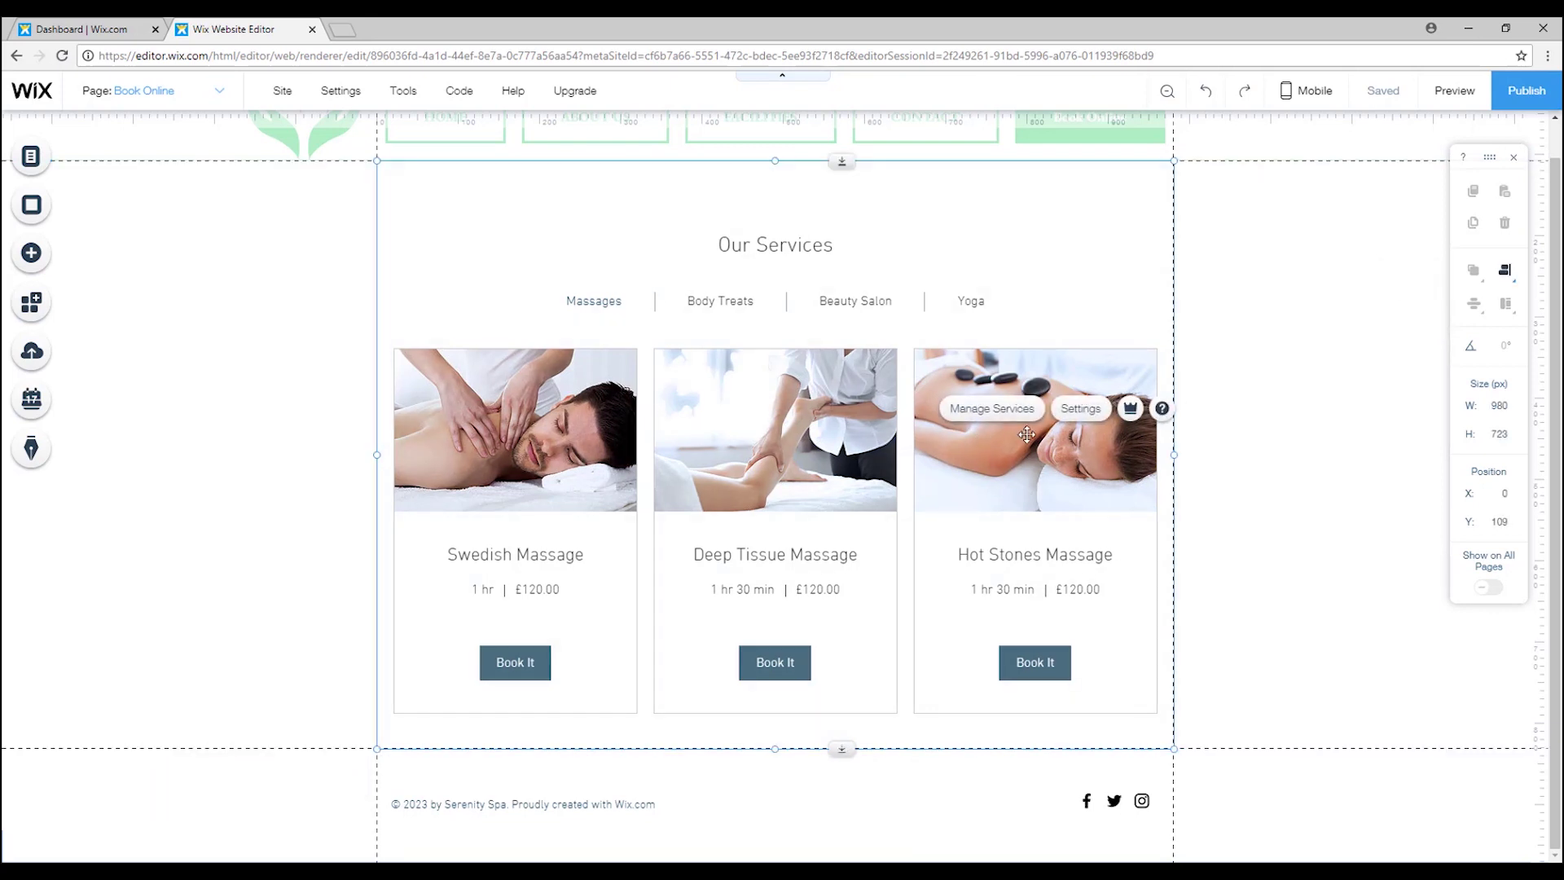
left_click(1228, 512)
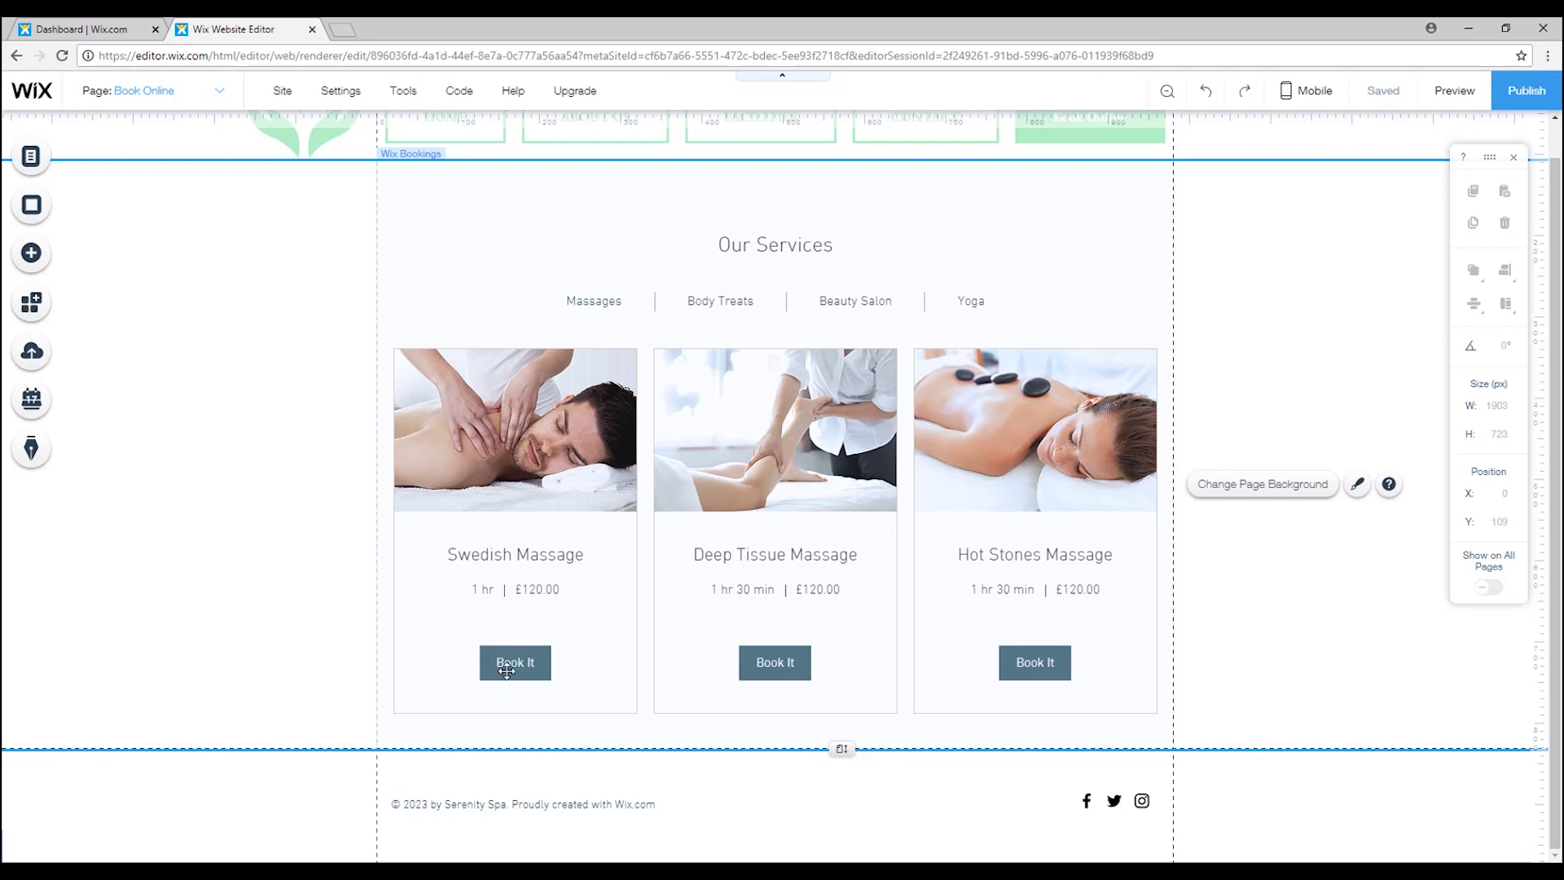
scroll(645, 382, "up", 1)
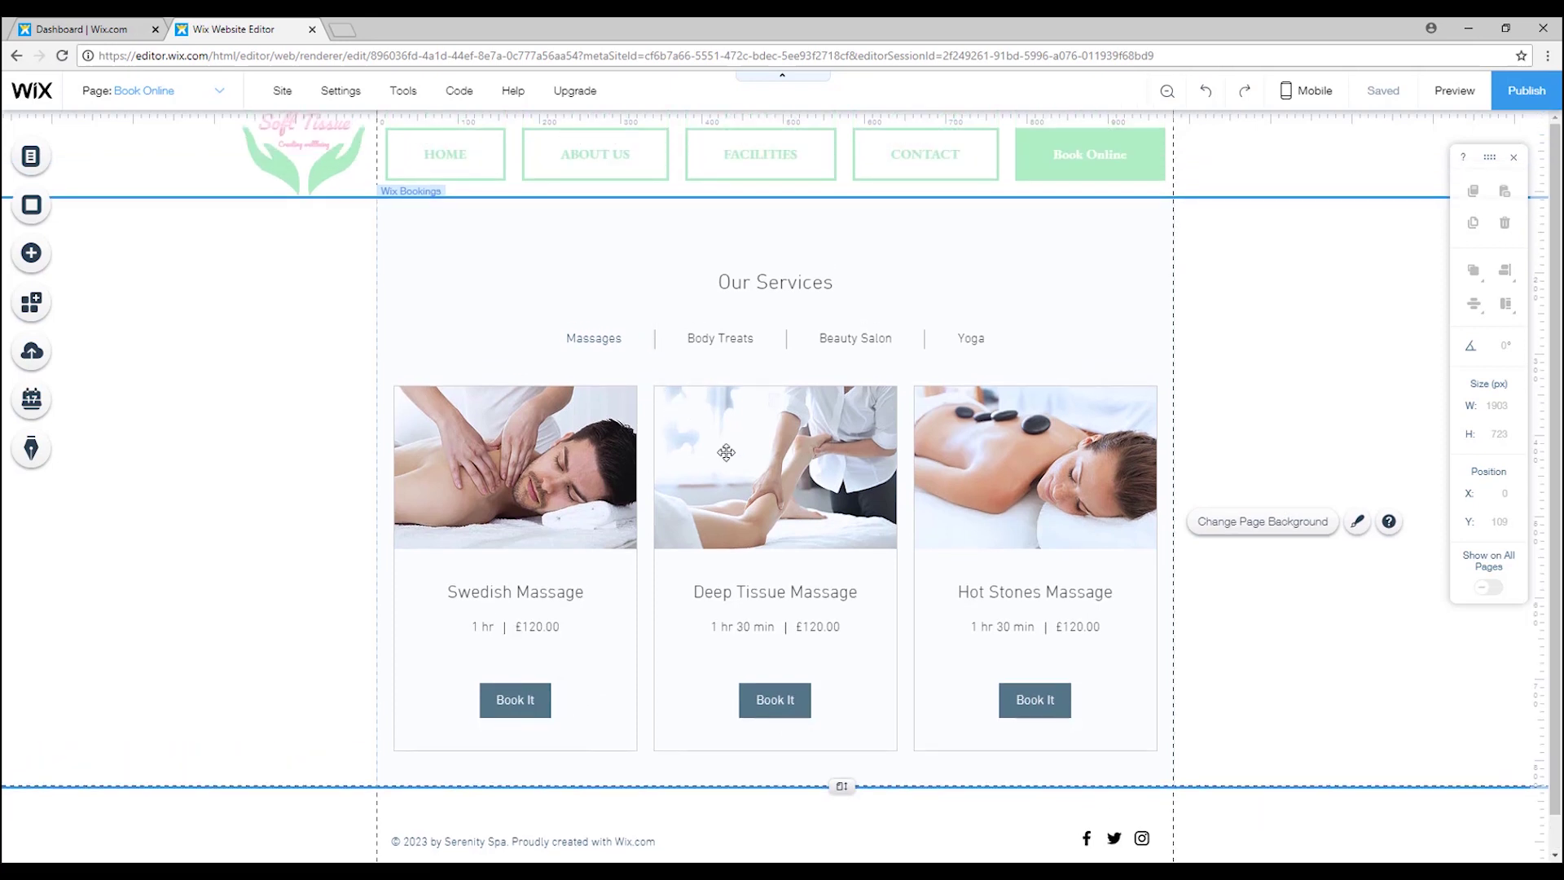
scroll(900, 504, "down", 1)
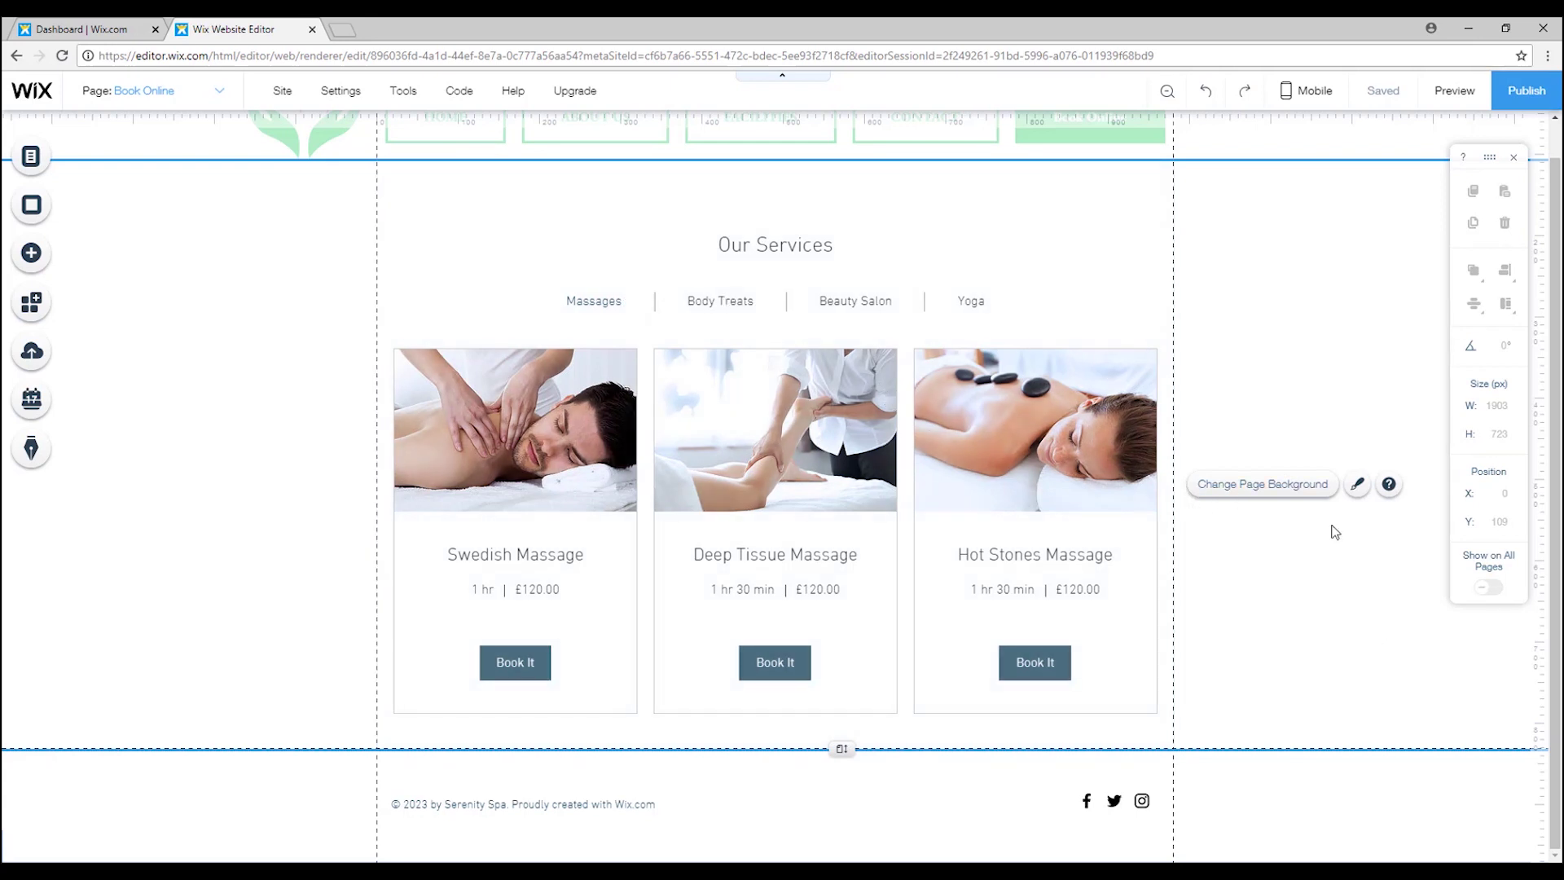
left_click(1140, 456)
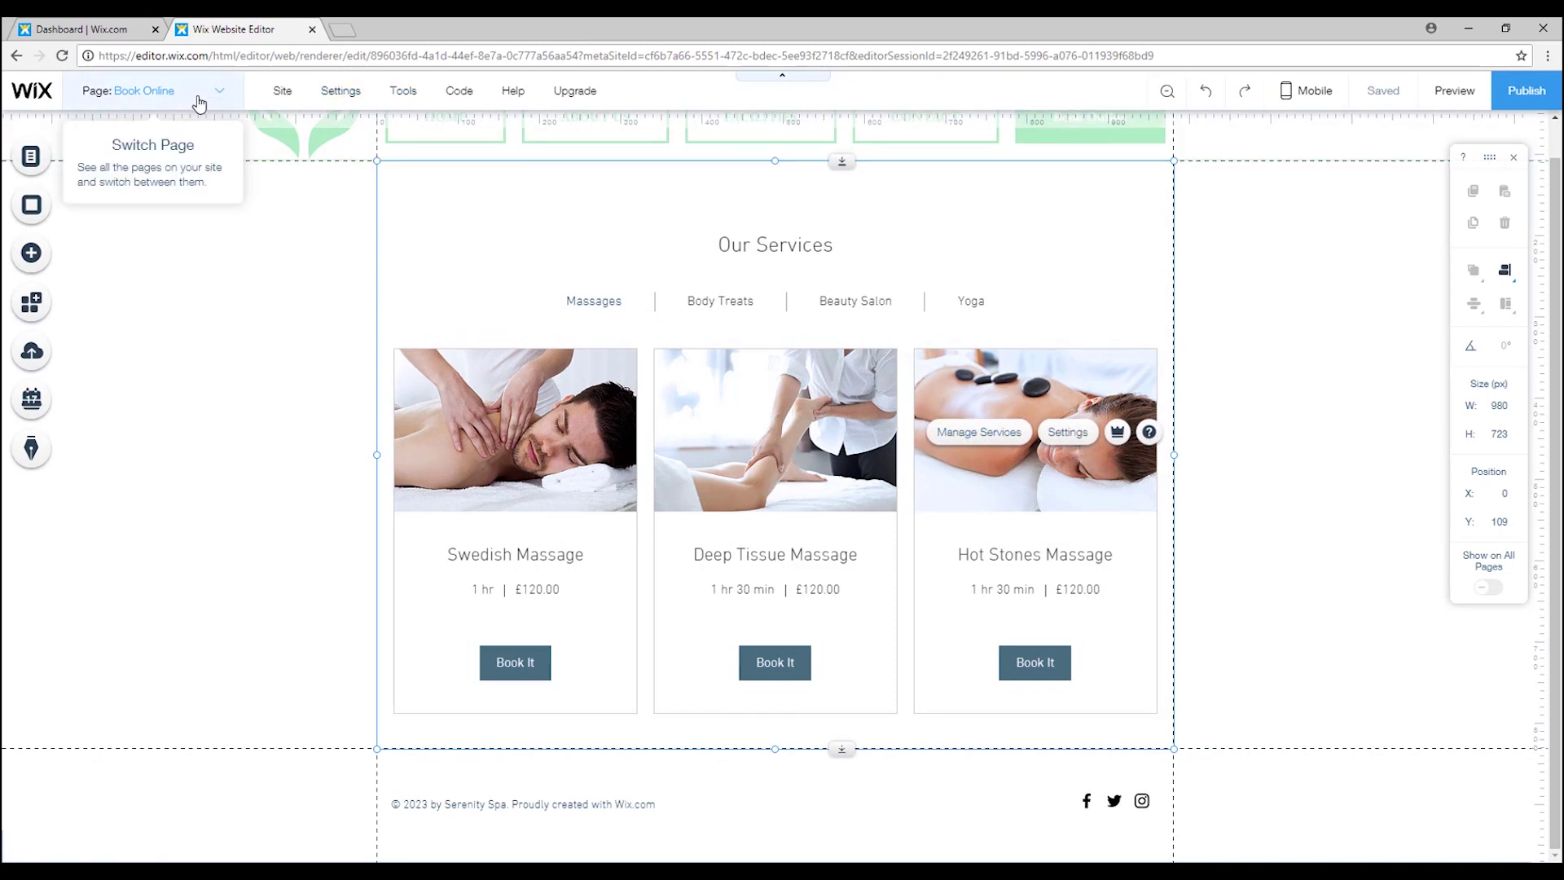
left_click(195, 91)
left_click(134, 248)
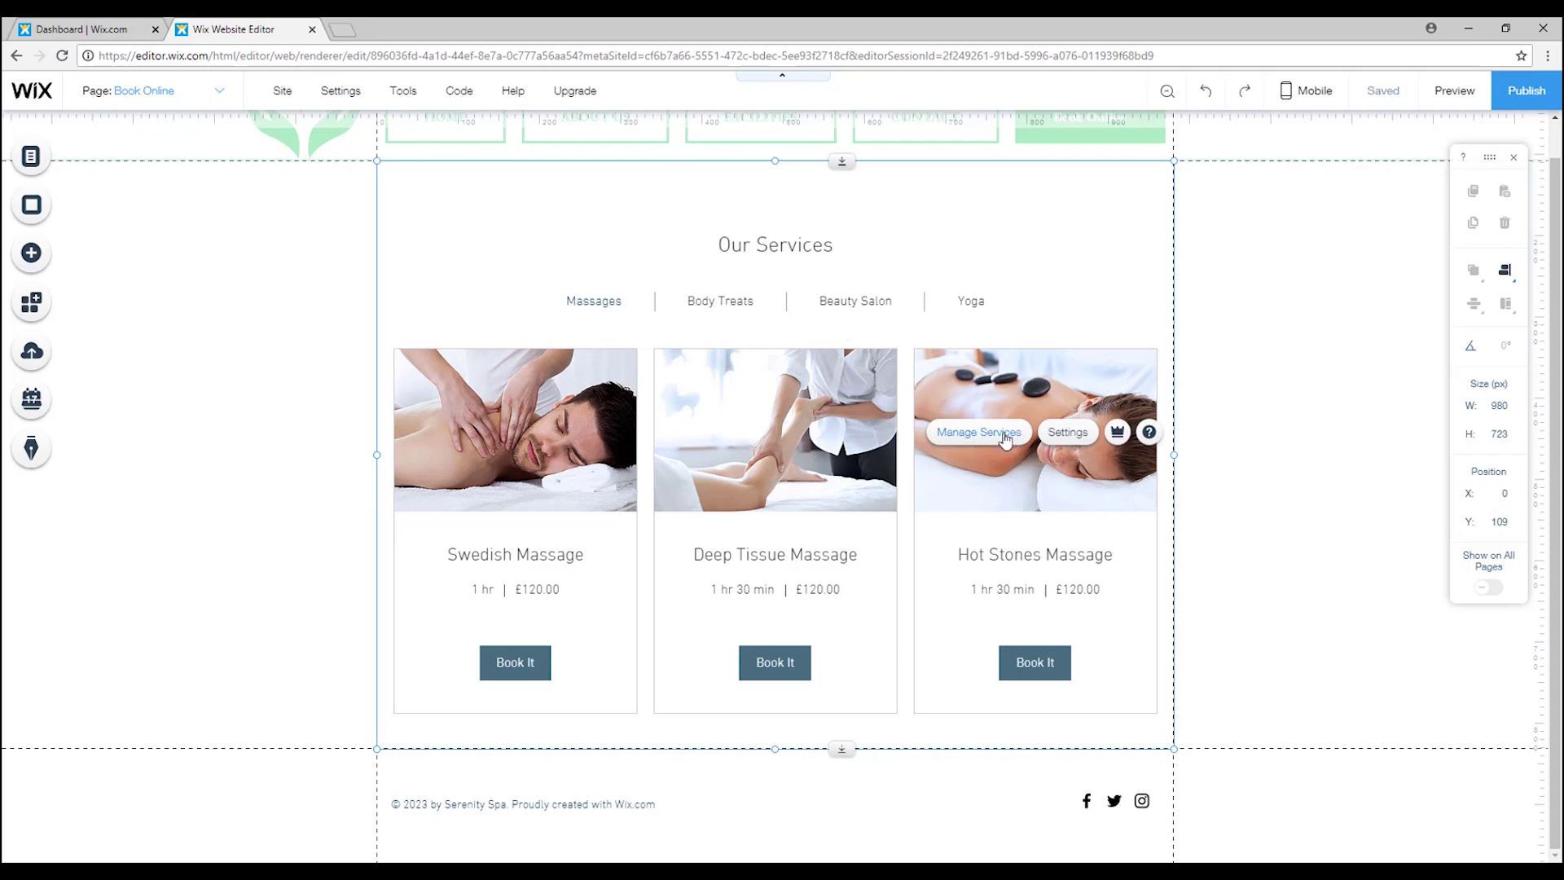
Open the Bookings widget settings, try the Strip layout, then switch back to Grid.
scroll(1006, 440, "up", 1)
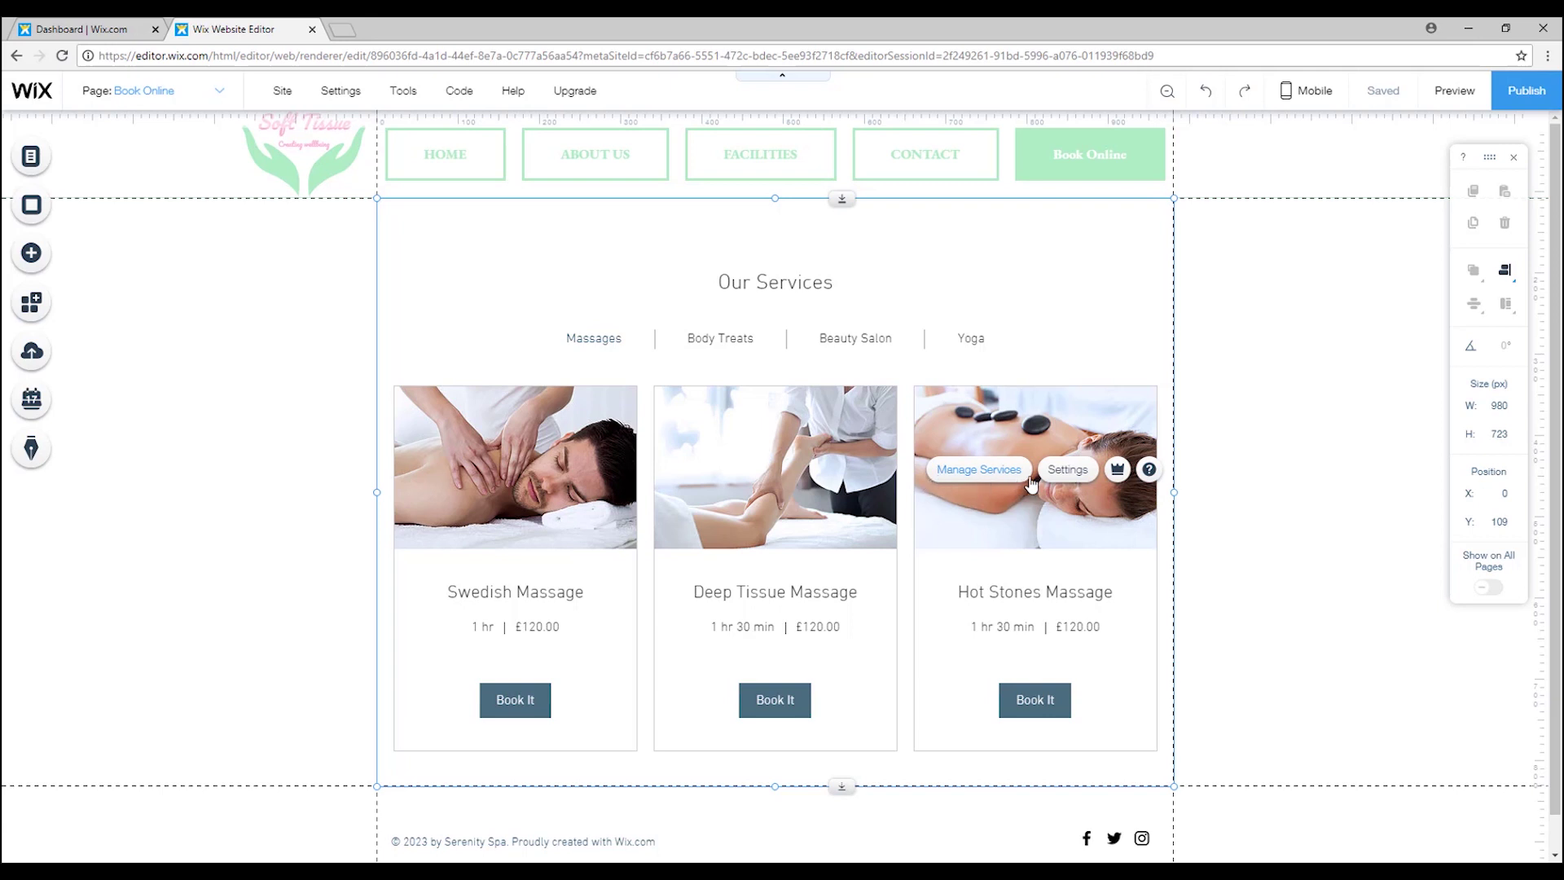
left_click(1075, 477)
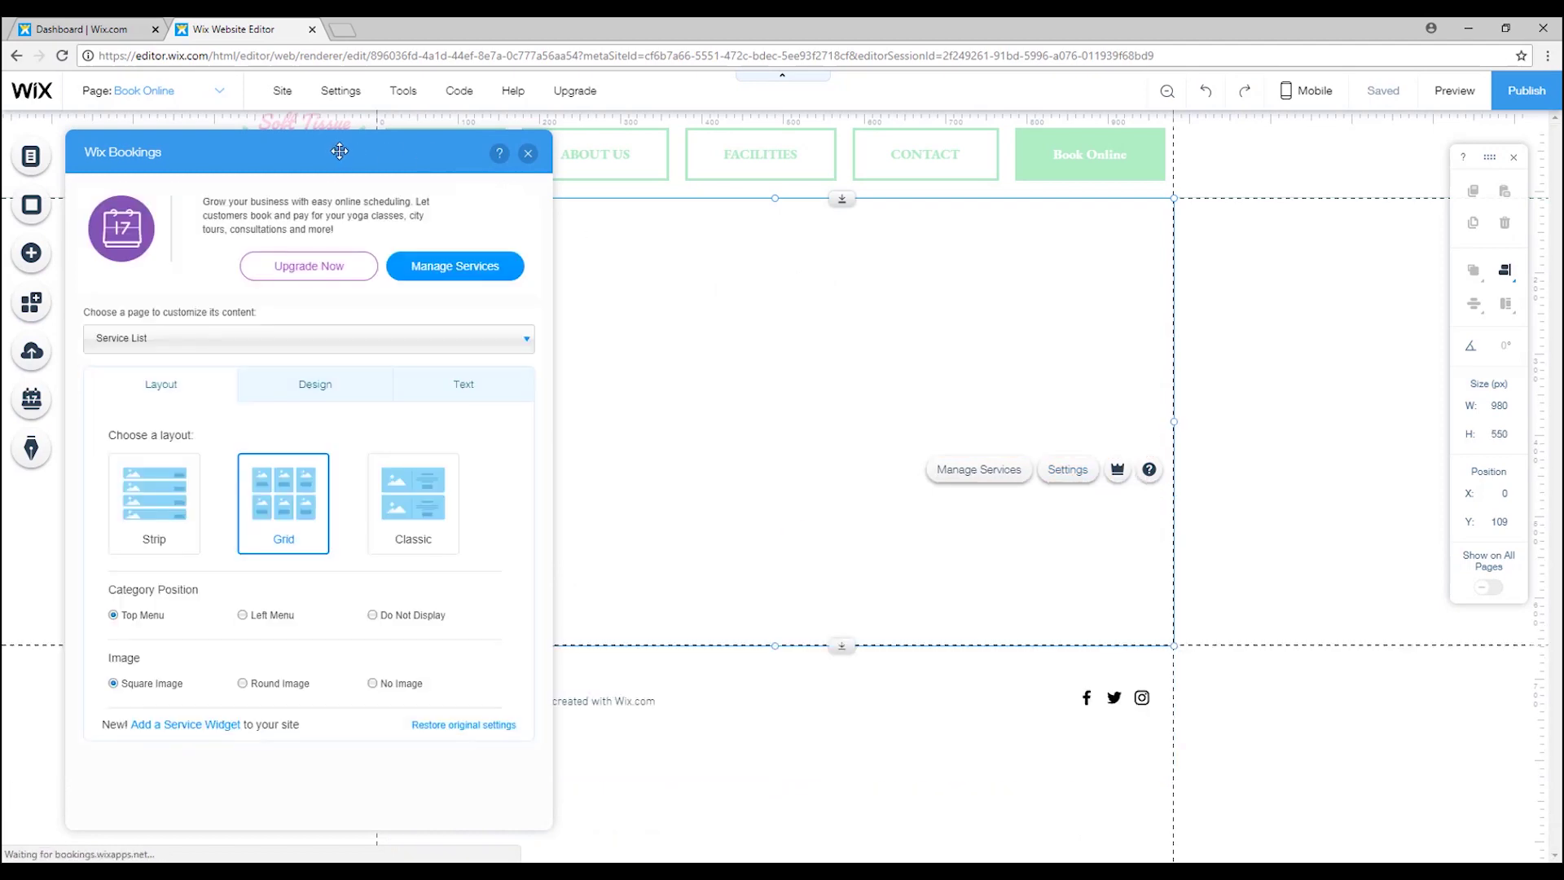
left_click_drag(320, 150, 1339, 138)
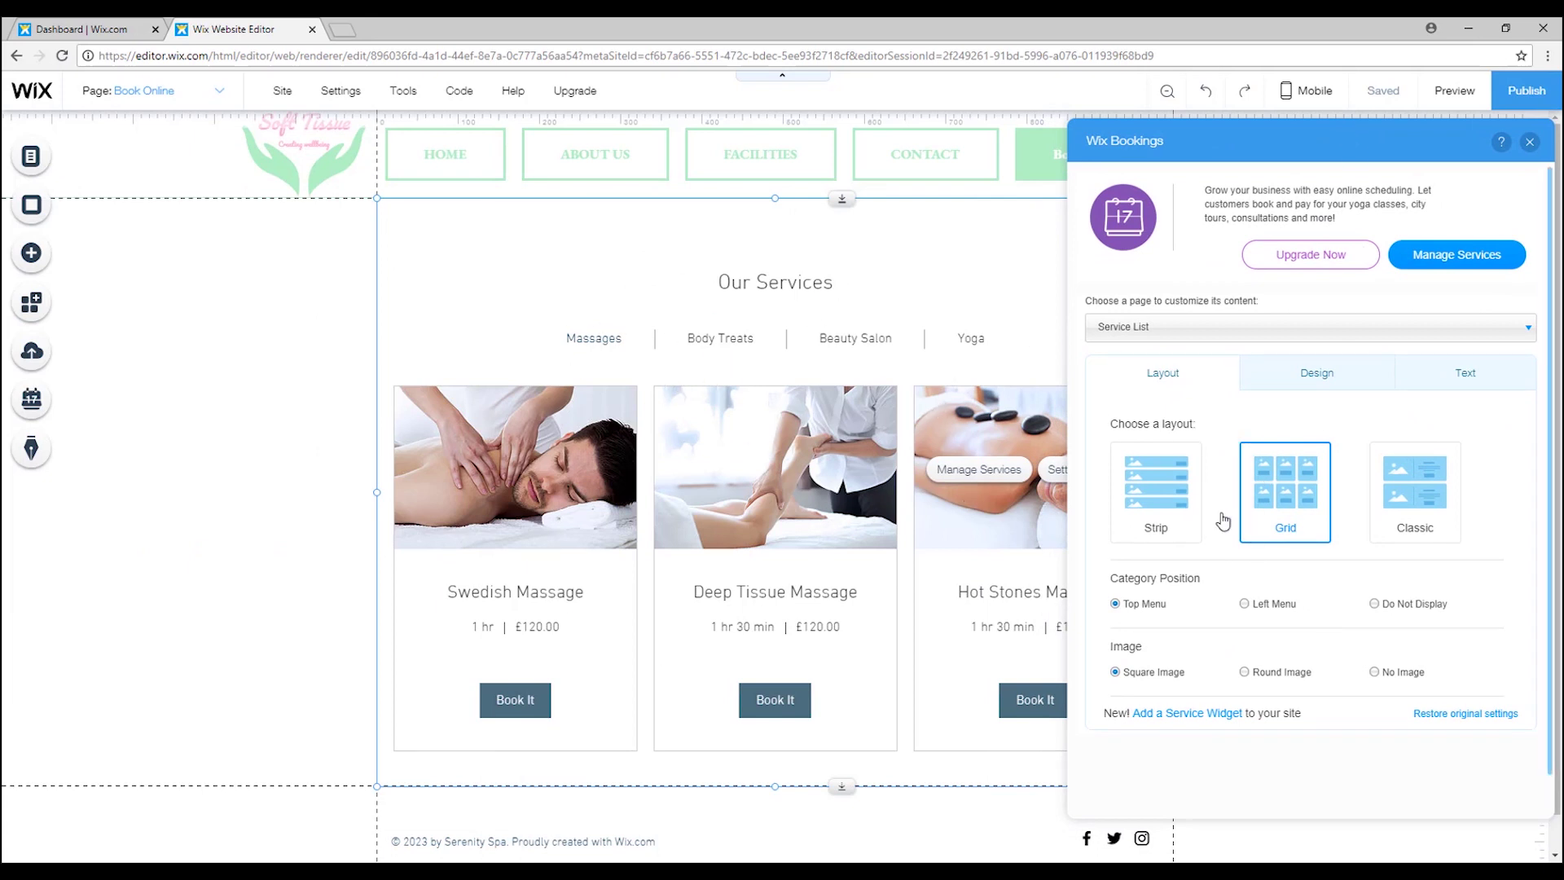
left_click(1147, 510)
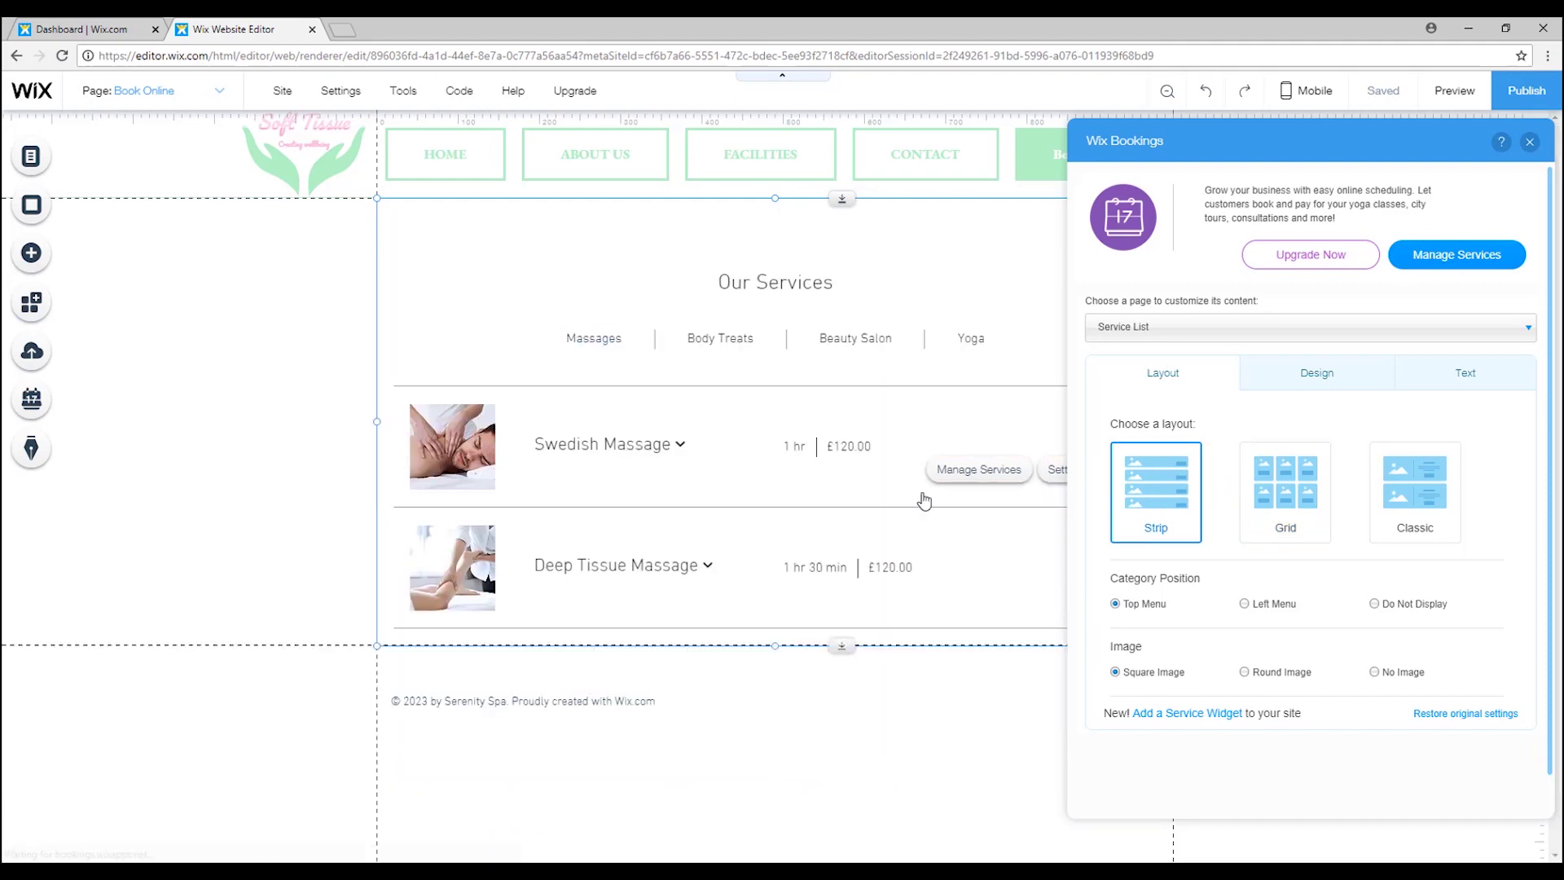
scroll(654, 698, "down", 1)
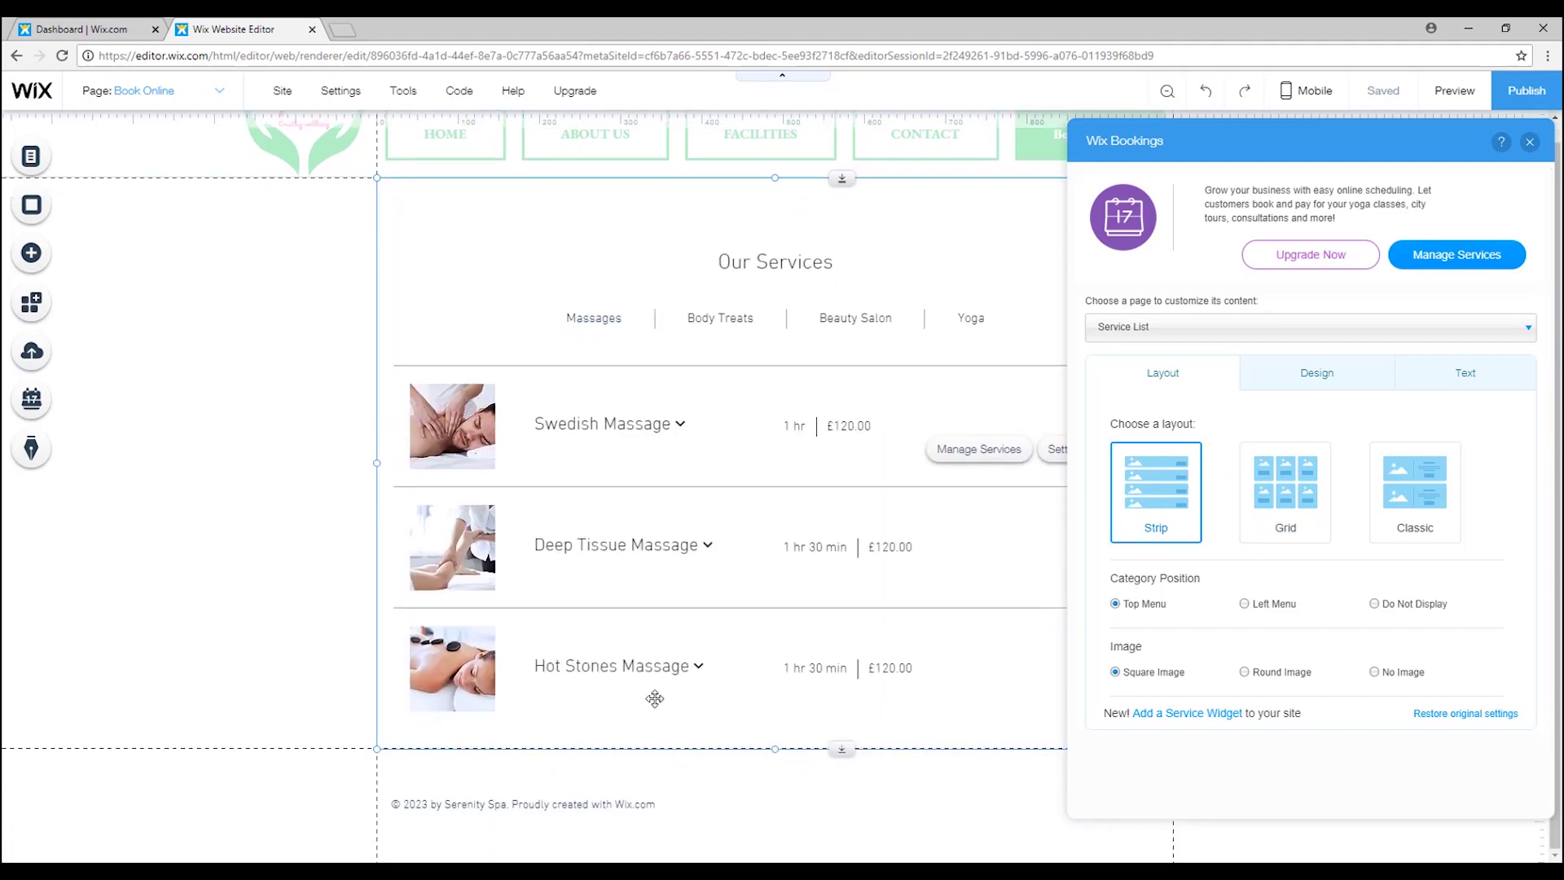
left_click(950, 447)
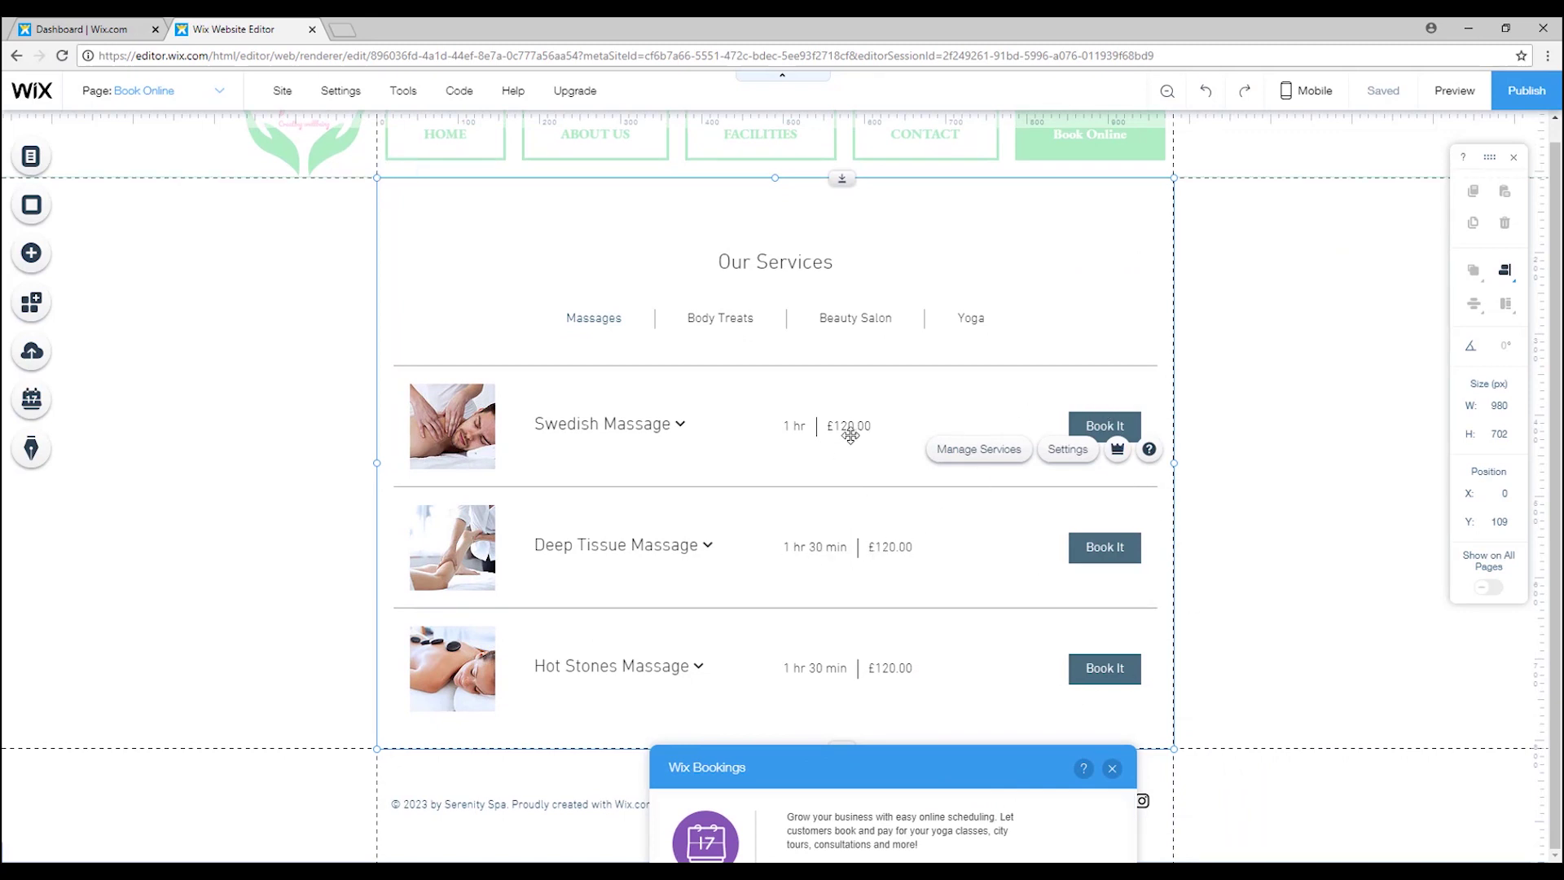
left_click_drag(817, 768, 878, 248)
left_click(925, 611)
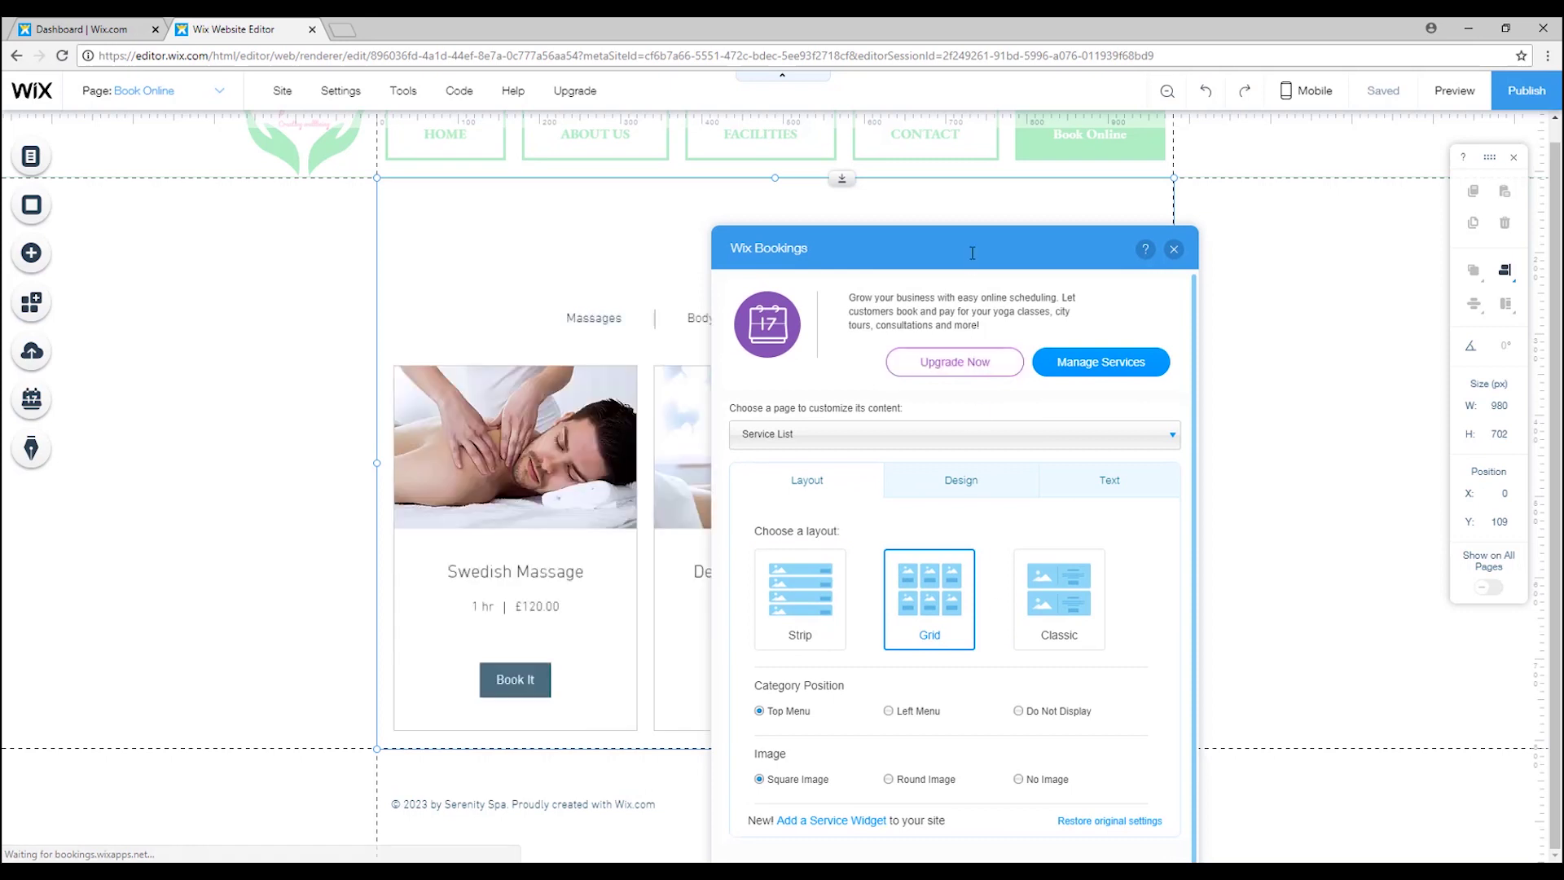
Try the Classic services layout, then return to Grid.
left_click_drag(950, 786, 696, 342)
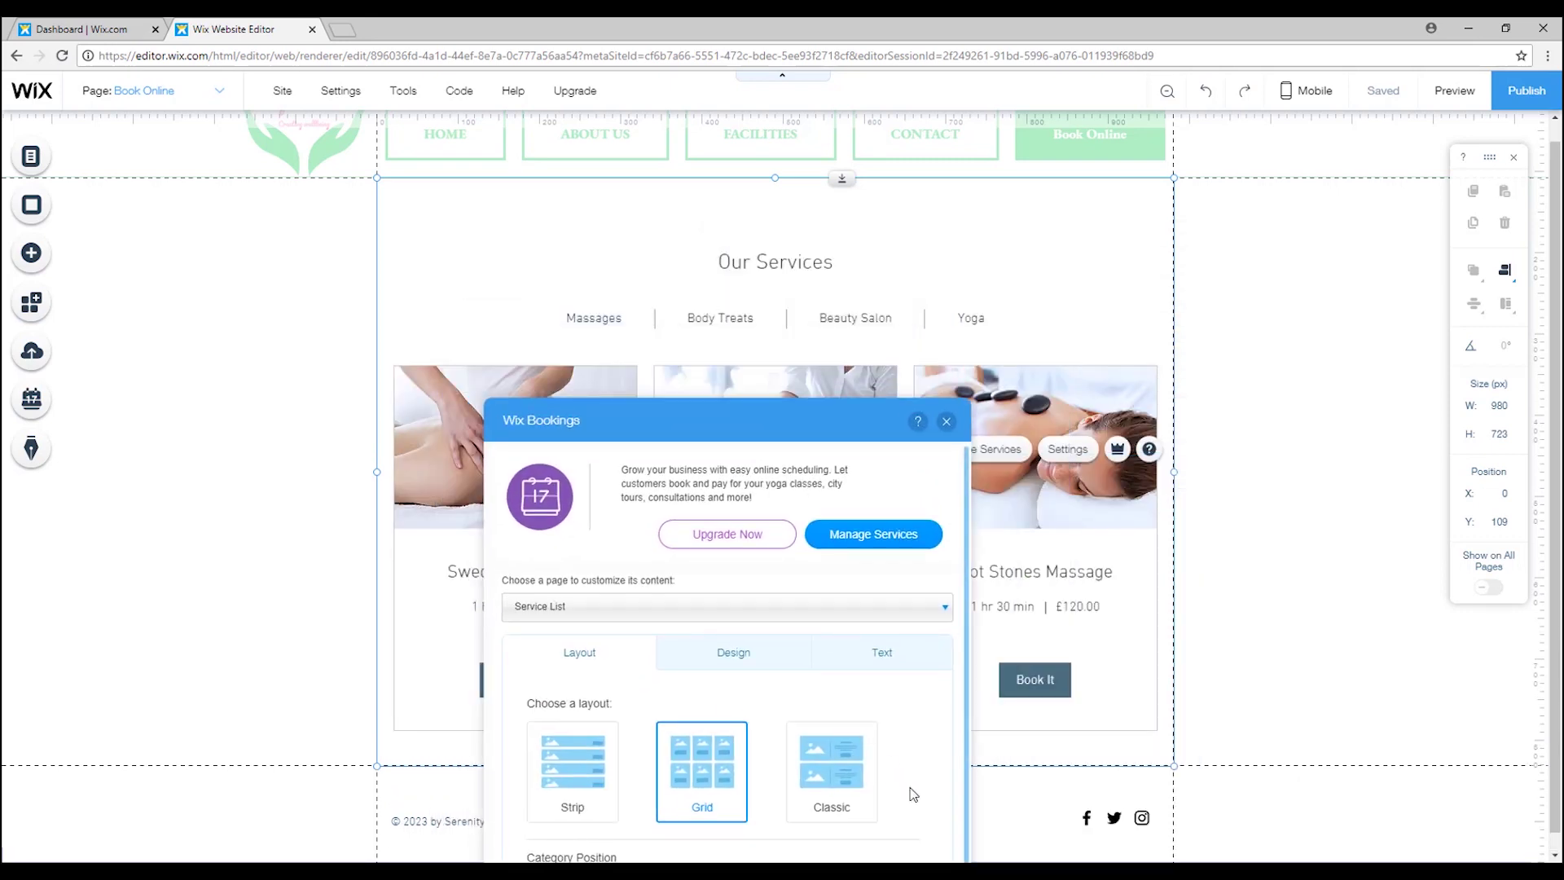
left_click_drag(796, 389, 1369, 701)
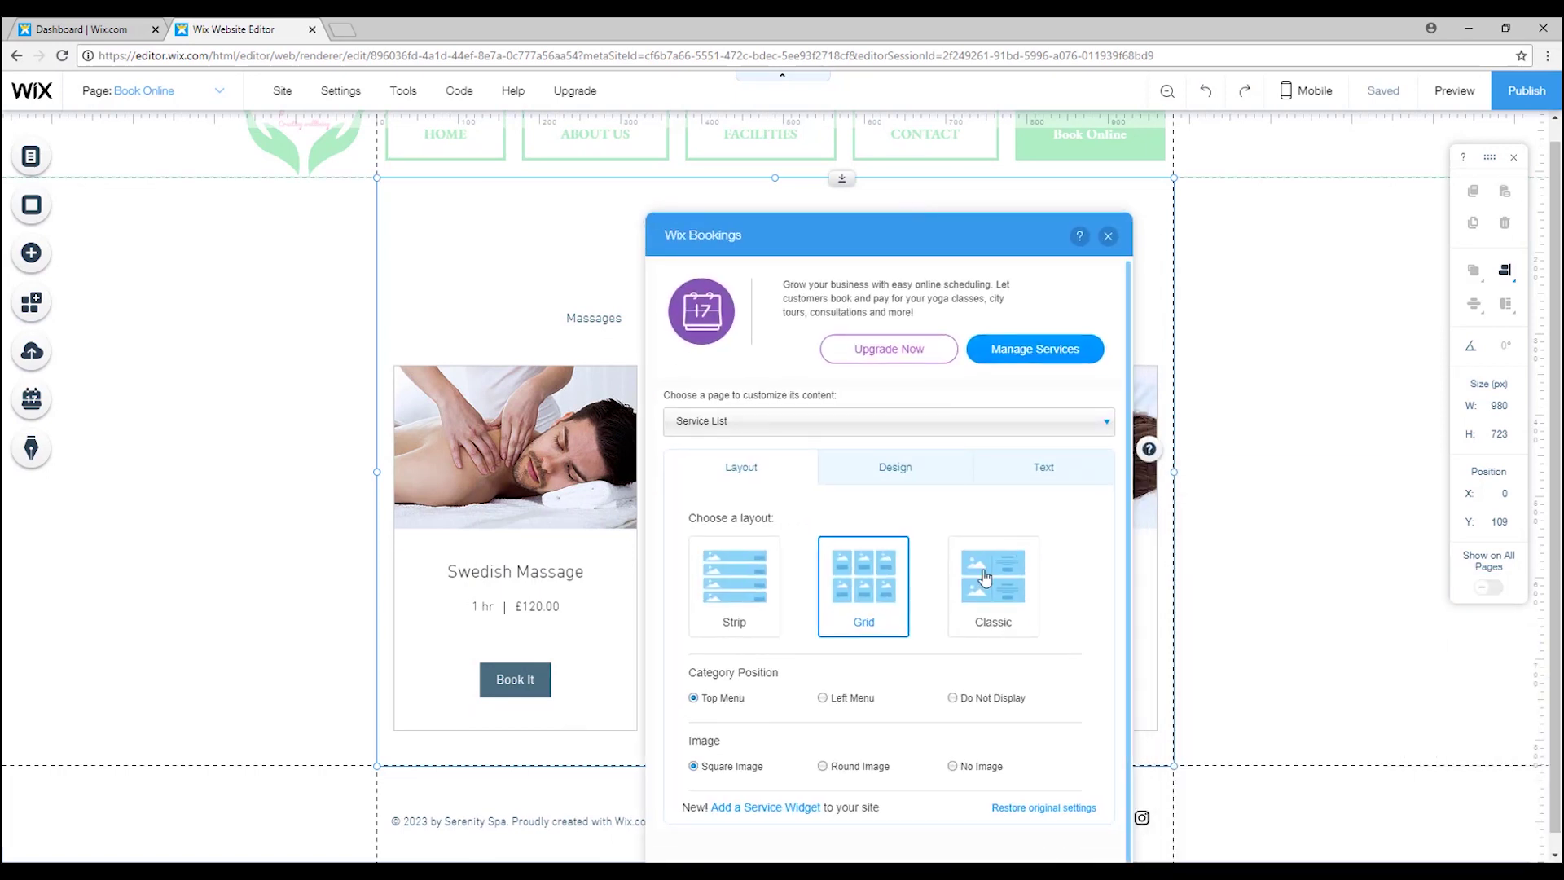
left_click(985, 577)
left_click_drag(934, 246, 1434, 775)
scroll(866, 405, "down", 6)
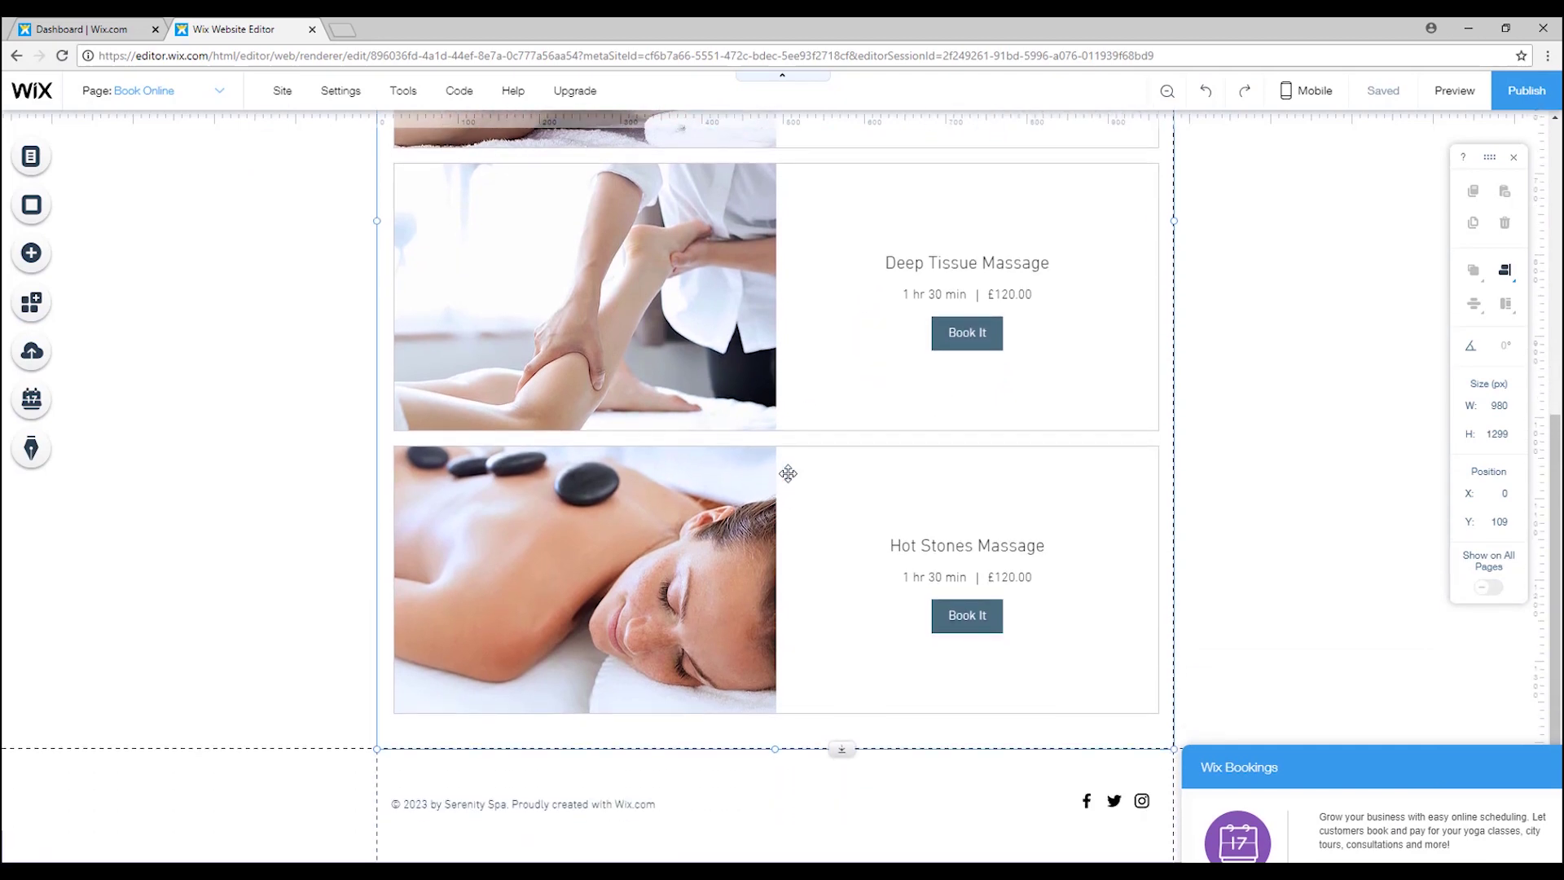
scroll(696, 468, "up", 6)
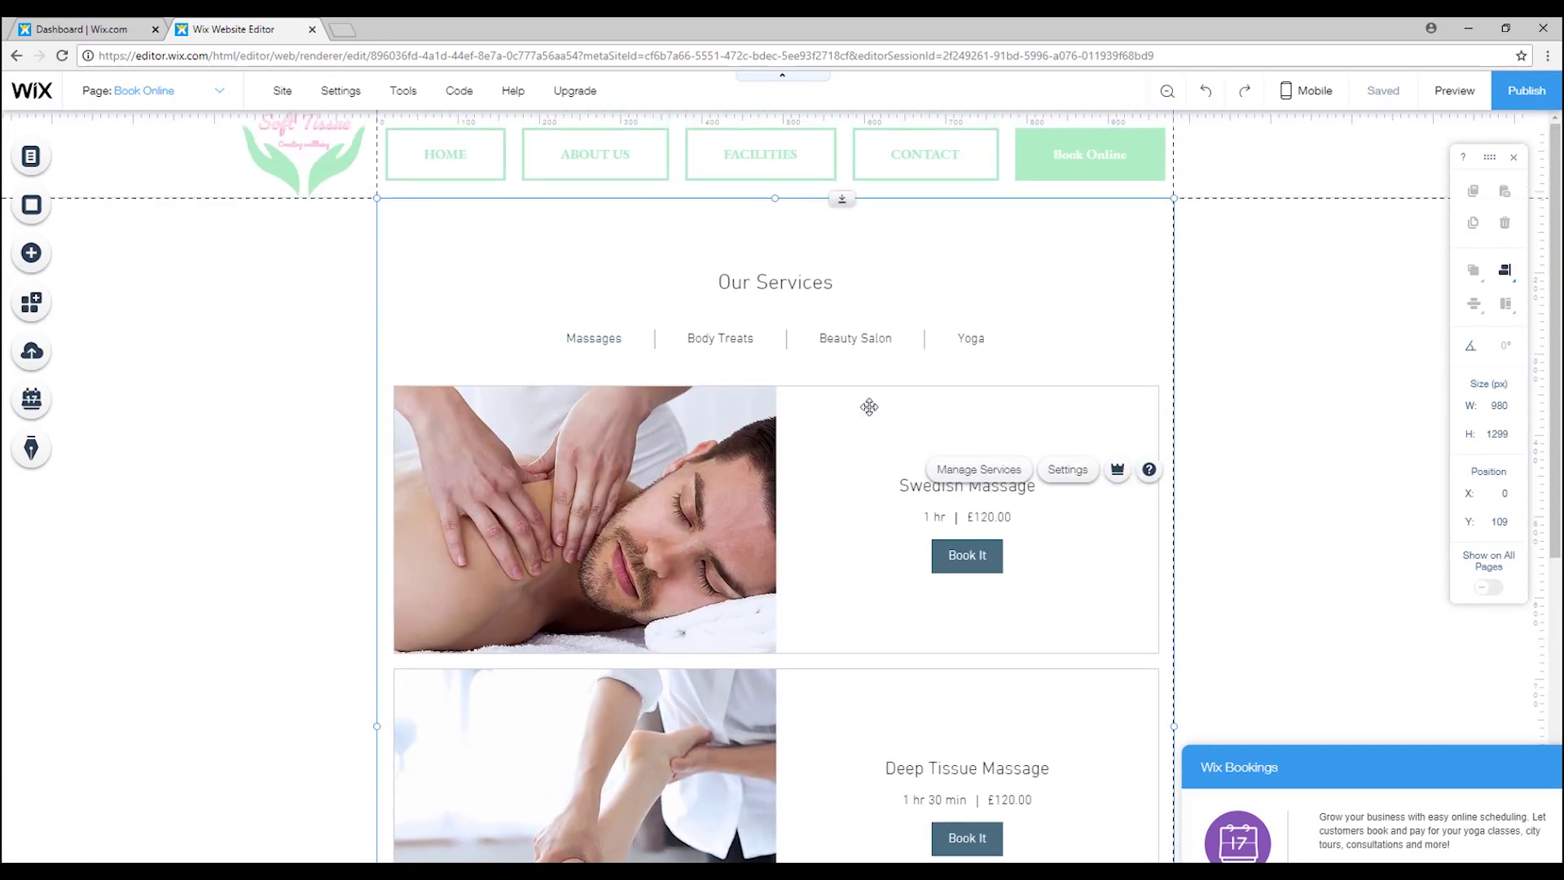
left_click_drag(1398, 772, 898, 190)
left_click(899, 558)
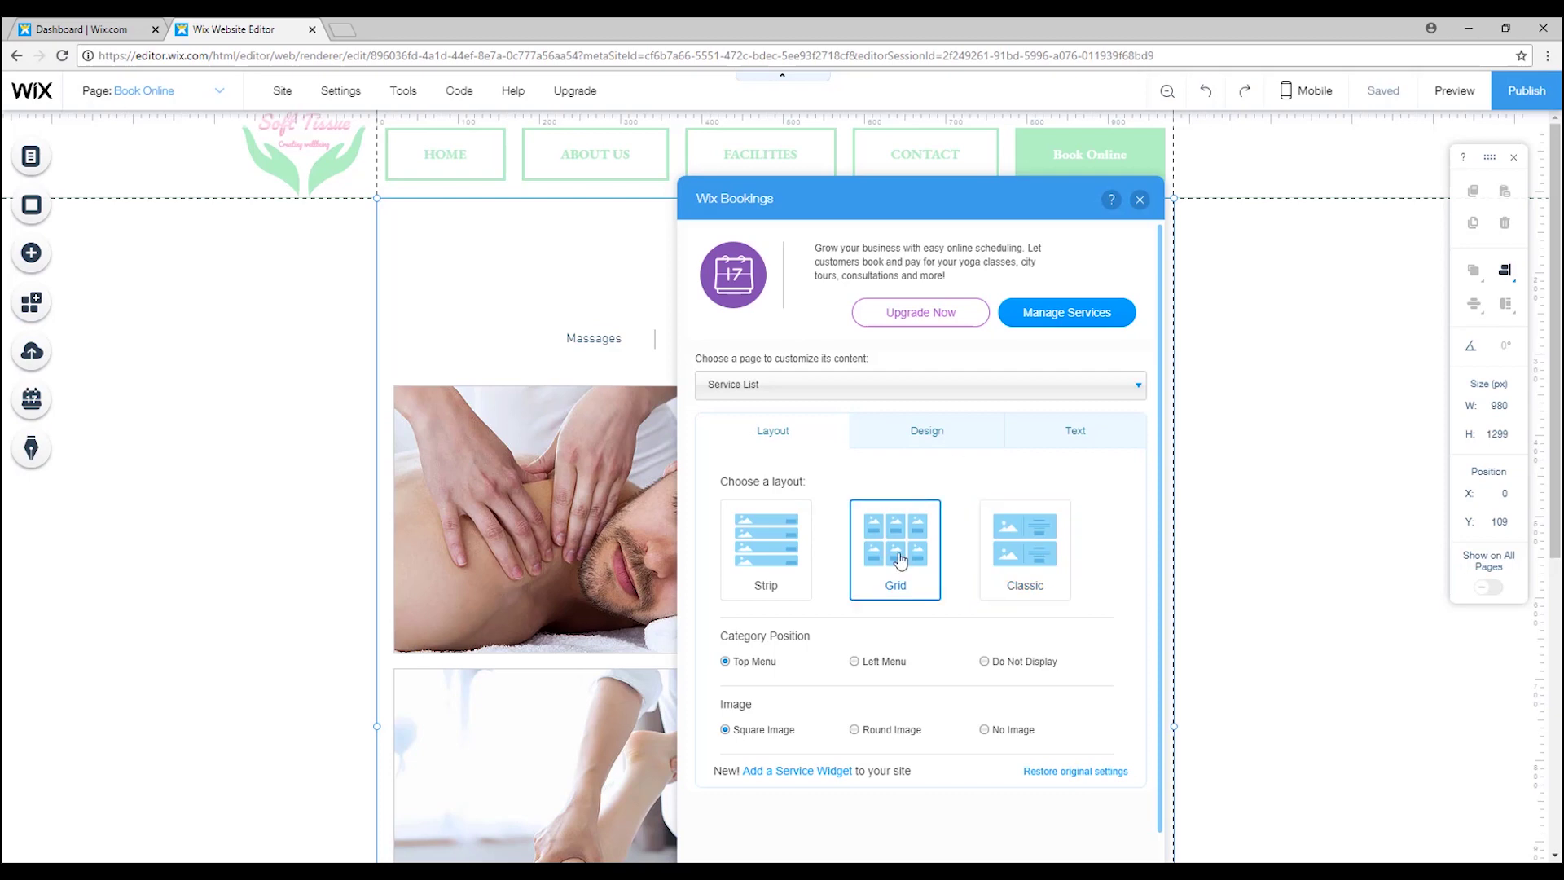
left_click_drag(923, 208, 1039, 203)
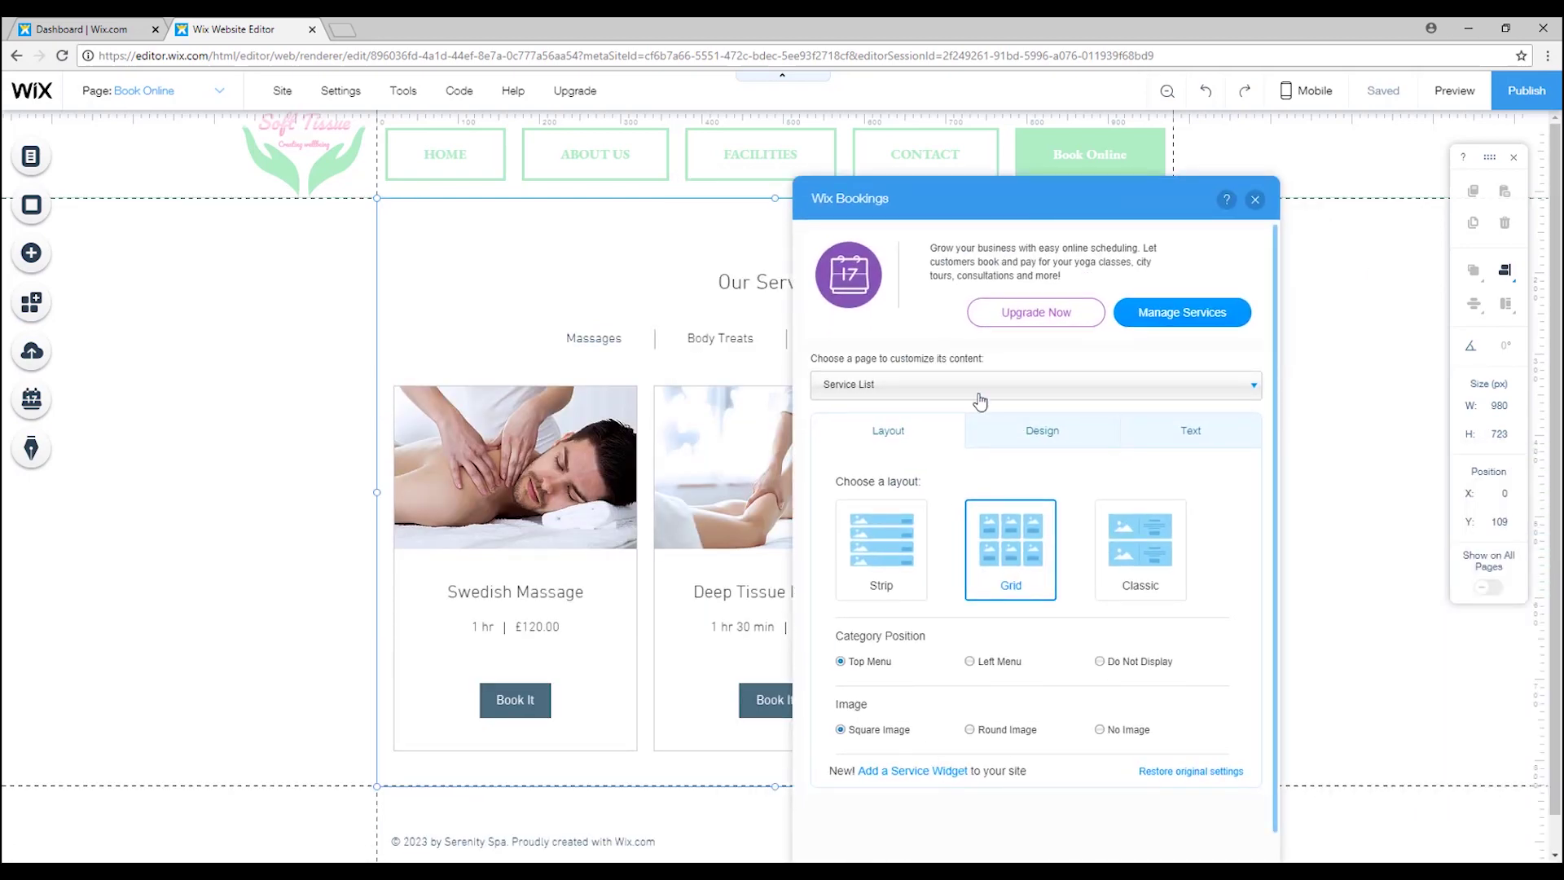
left_click(953, 392)
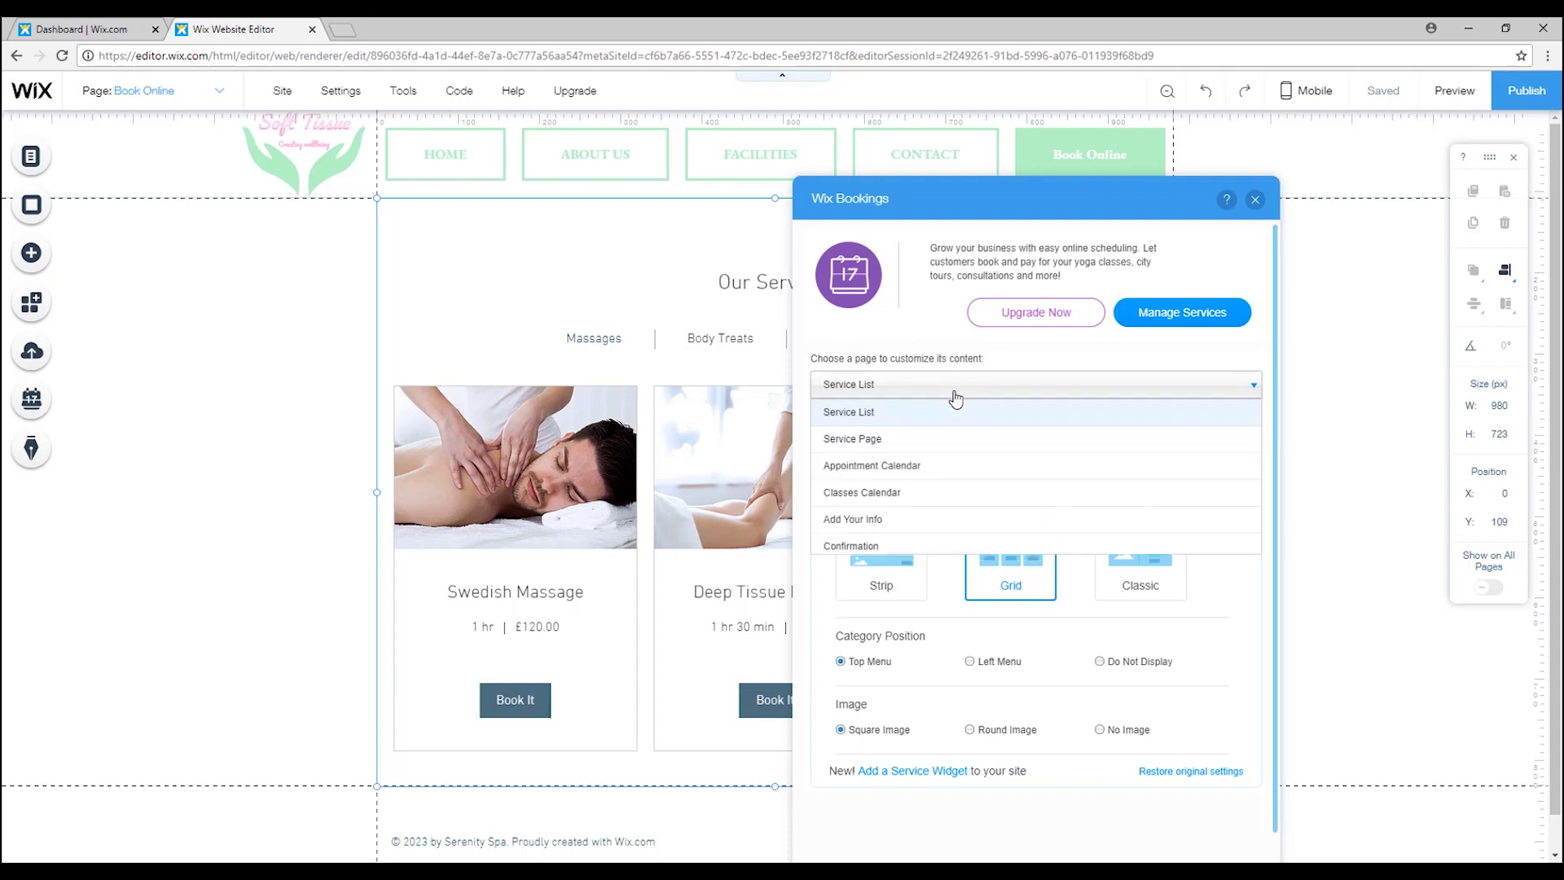
left_click(884, 441)
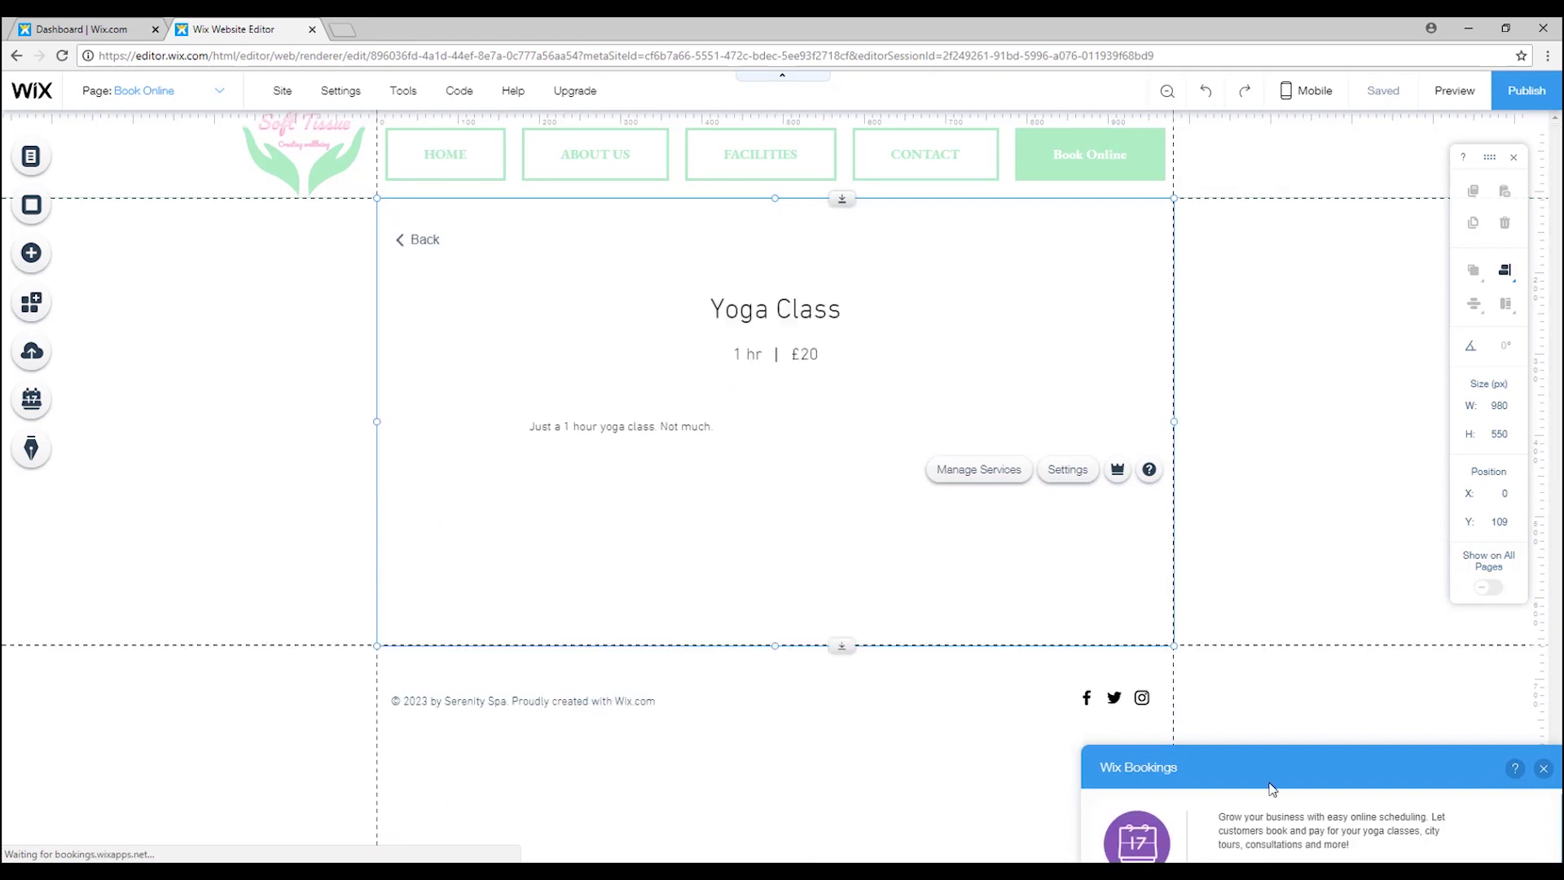
left_click_drag(1250, 691, 1114, 296)
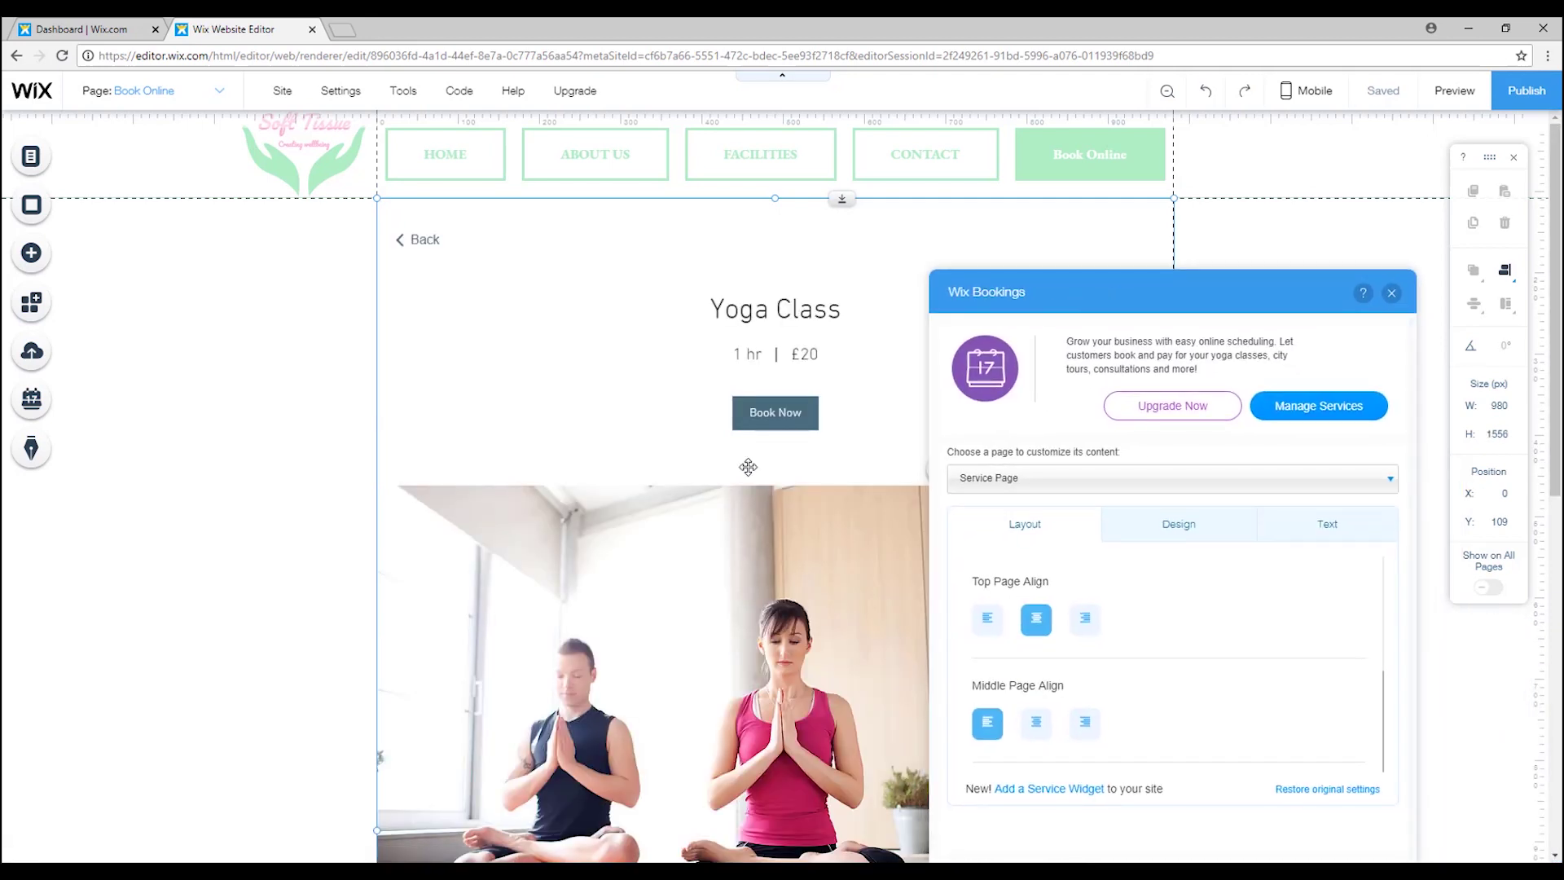
scroll(748, 467, "down", 7)
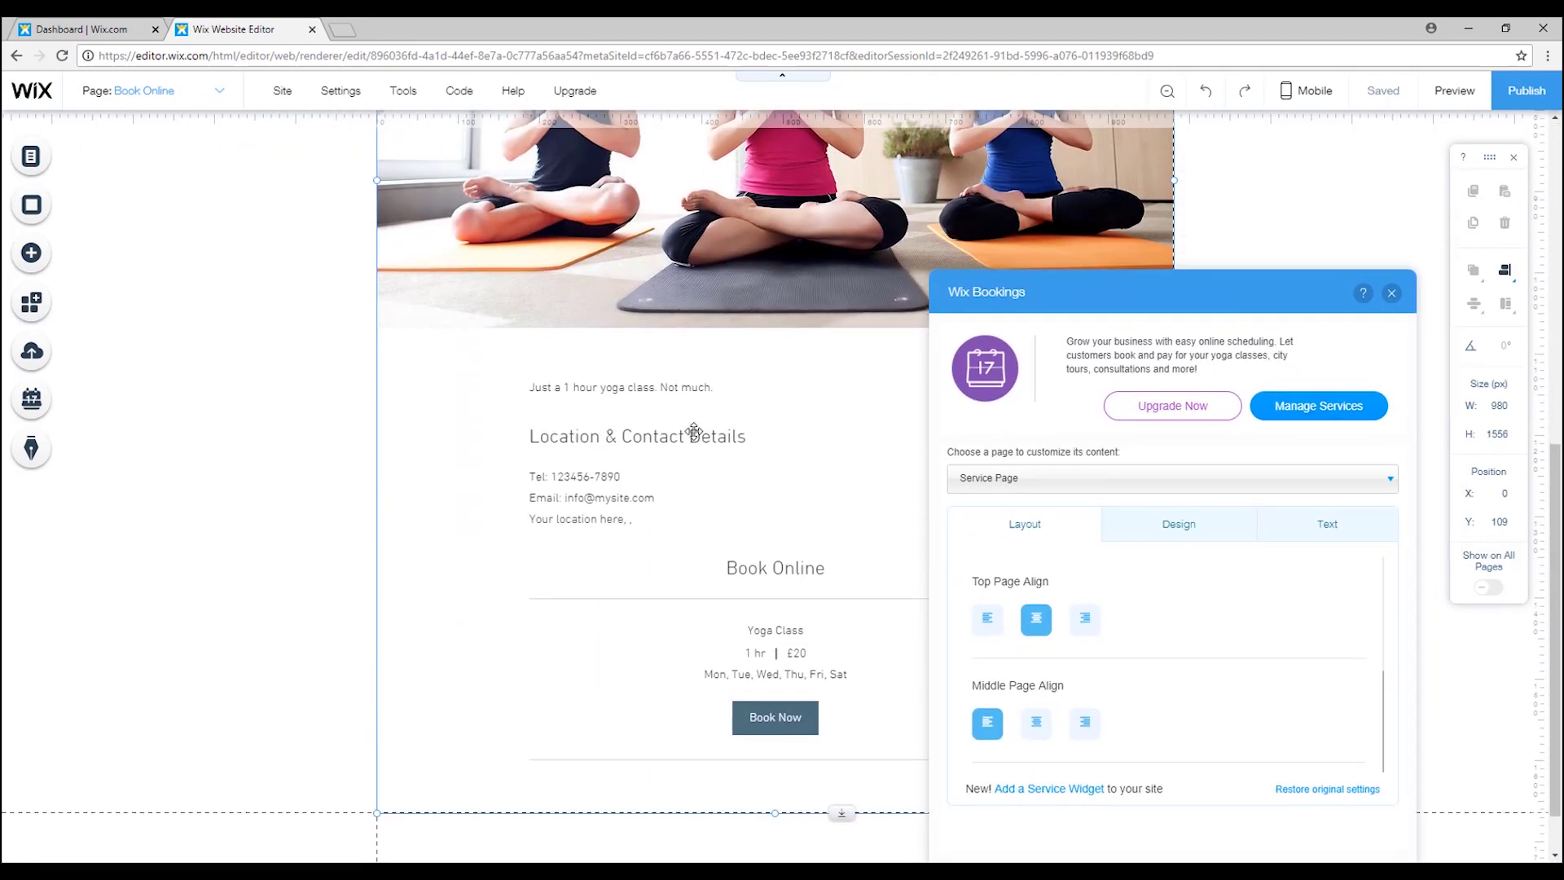
scroll(765, 391, "up", 8)
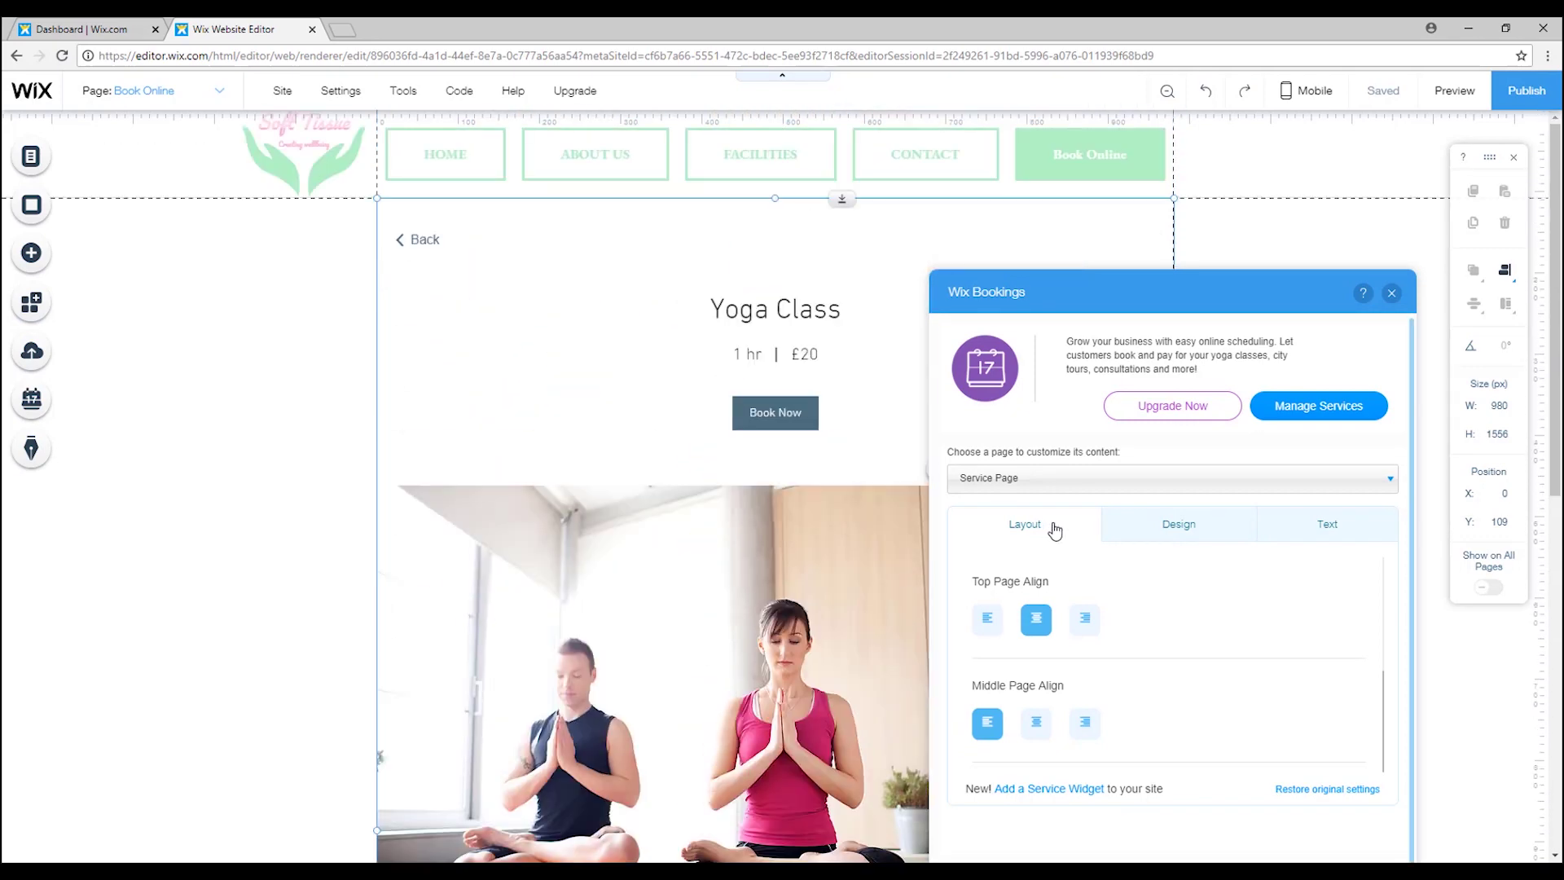
left_click(1109, 481)
left_click(1037, 508)
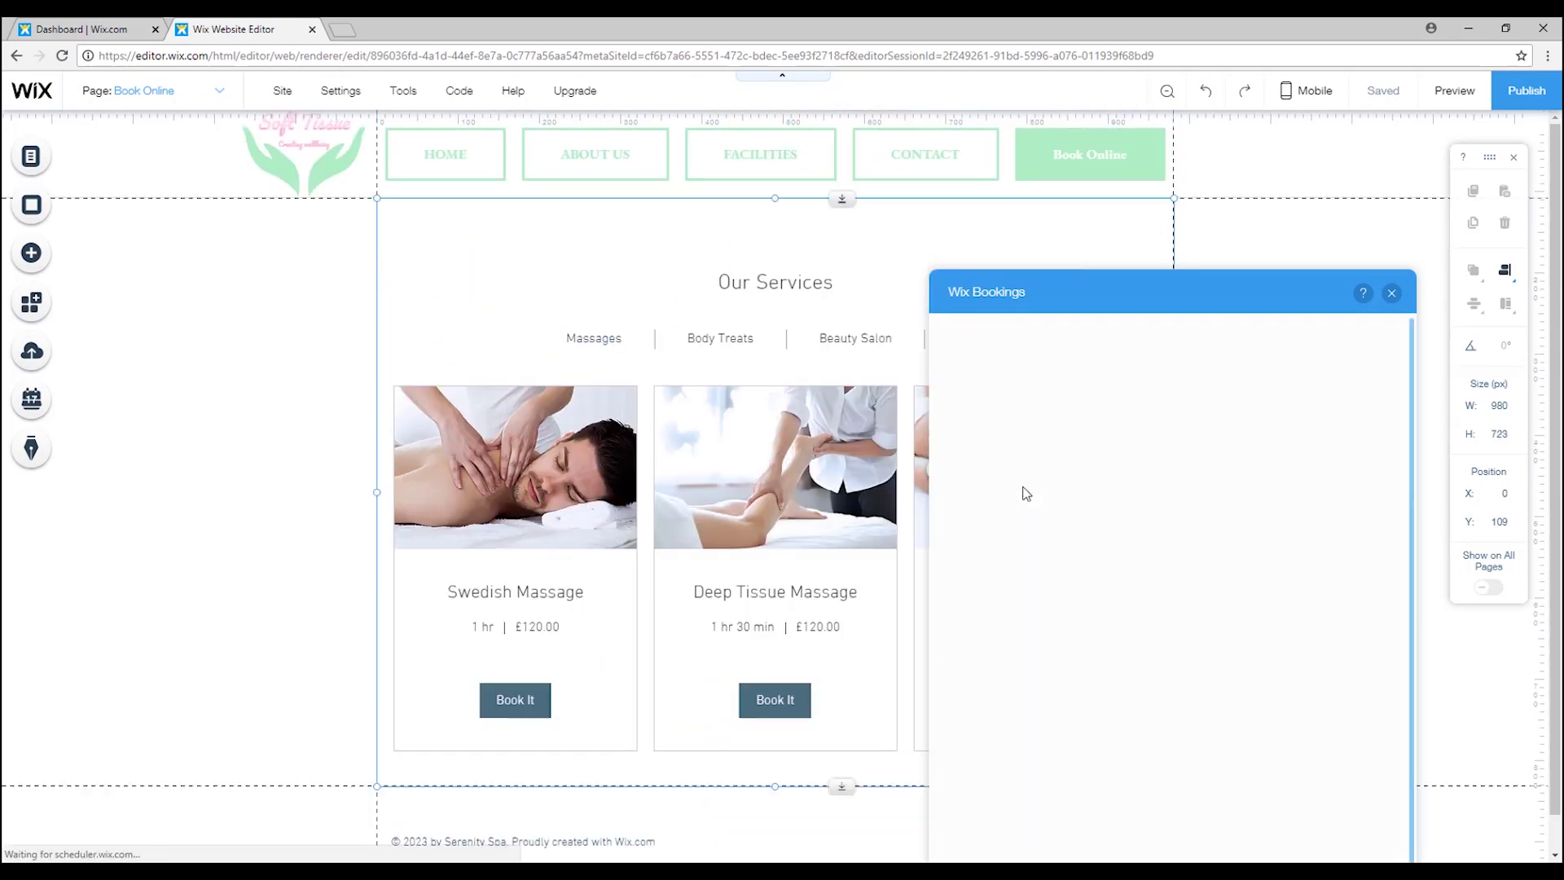
left_click_drag(1097, 309, 1169, 343)
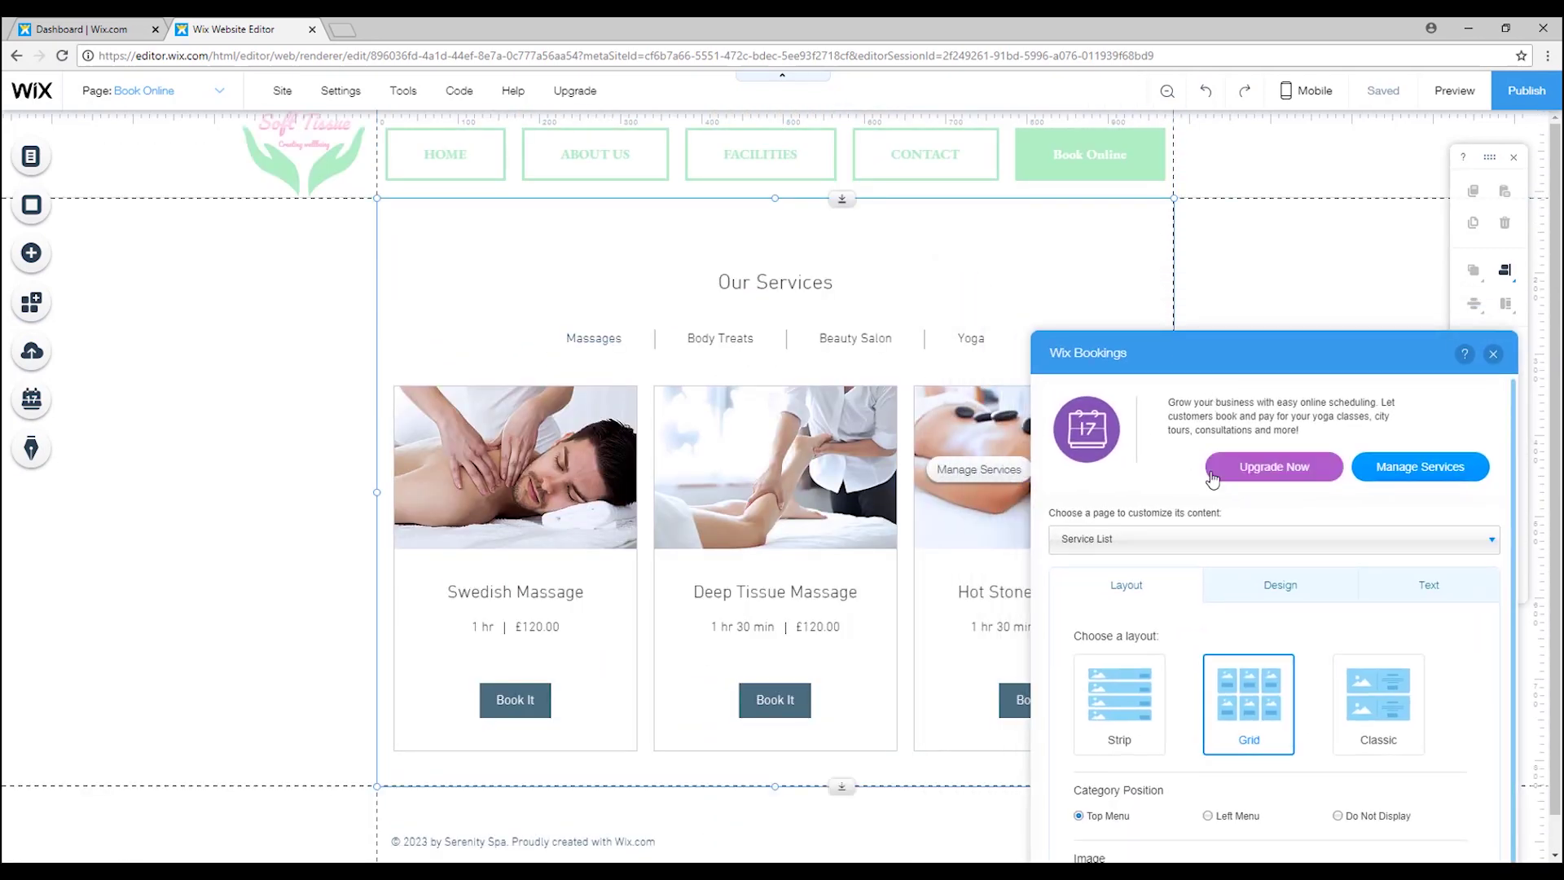
Colour the services list's category tabs mint in the Page Design settings.
left_click(1217, 556)
left_click(1234, 462)
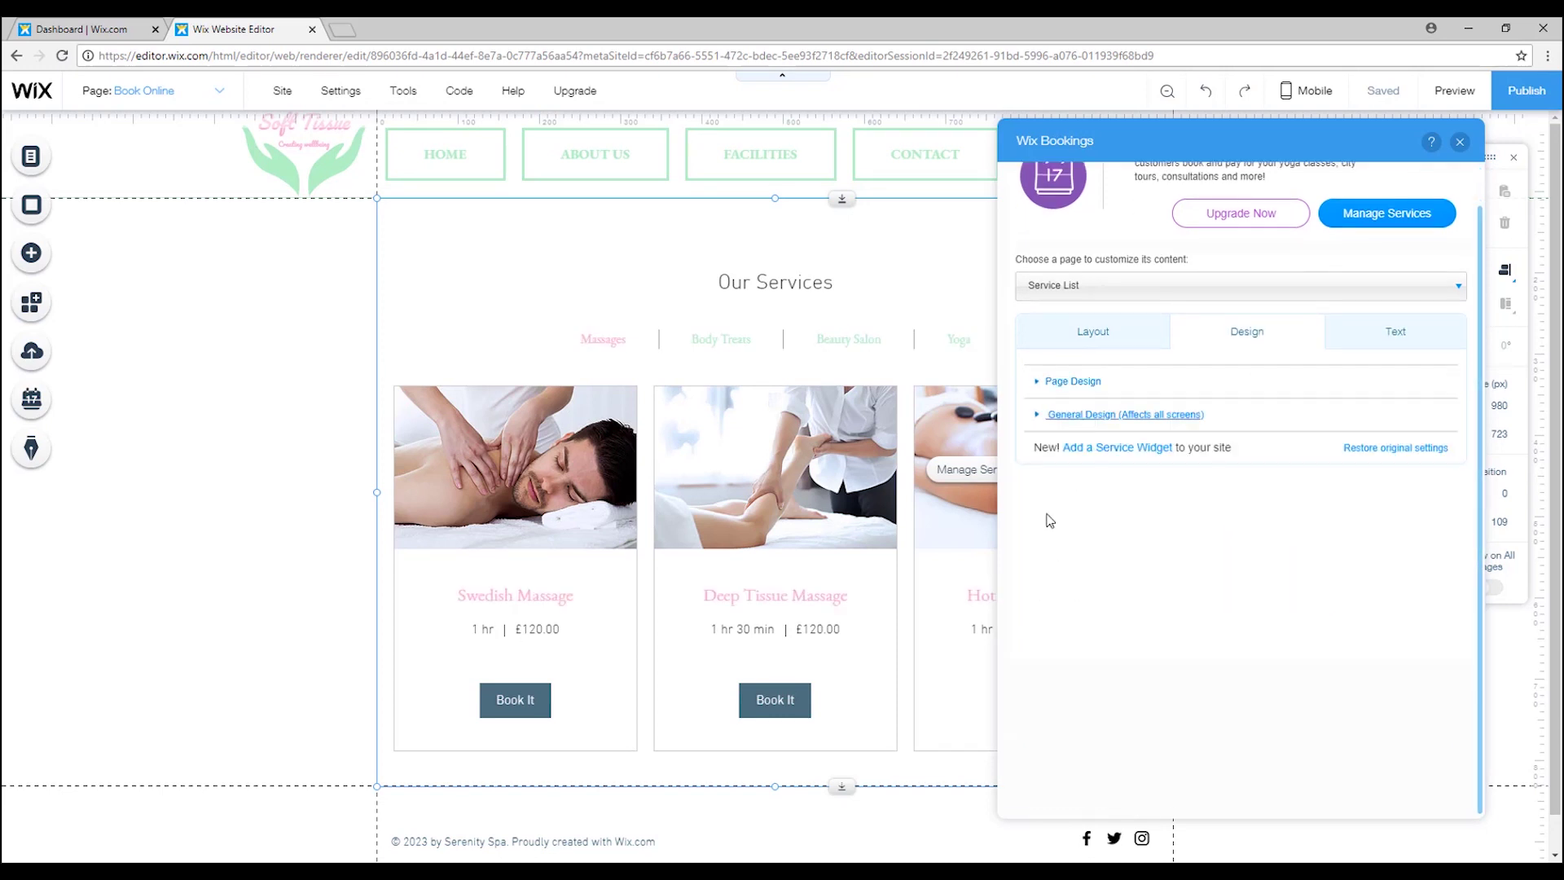
left_click(1396, 372)
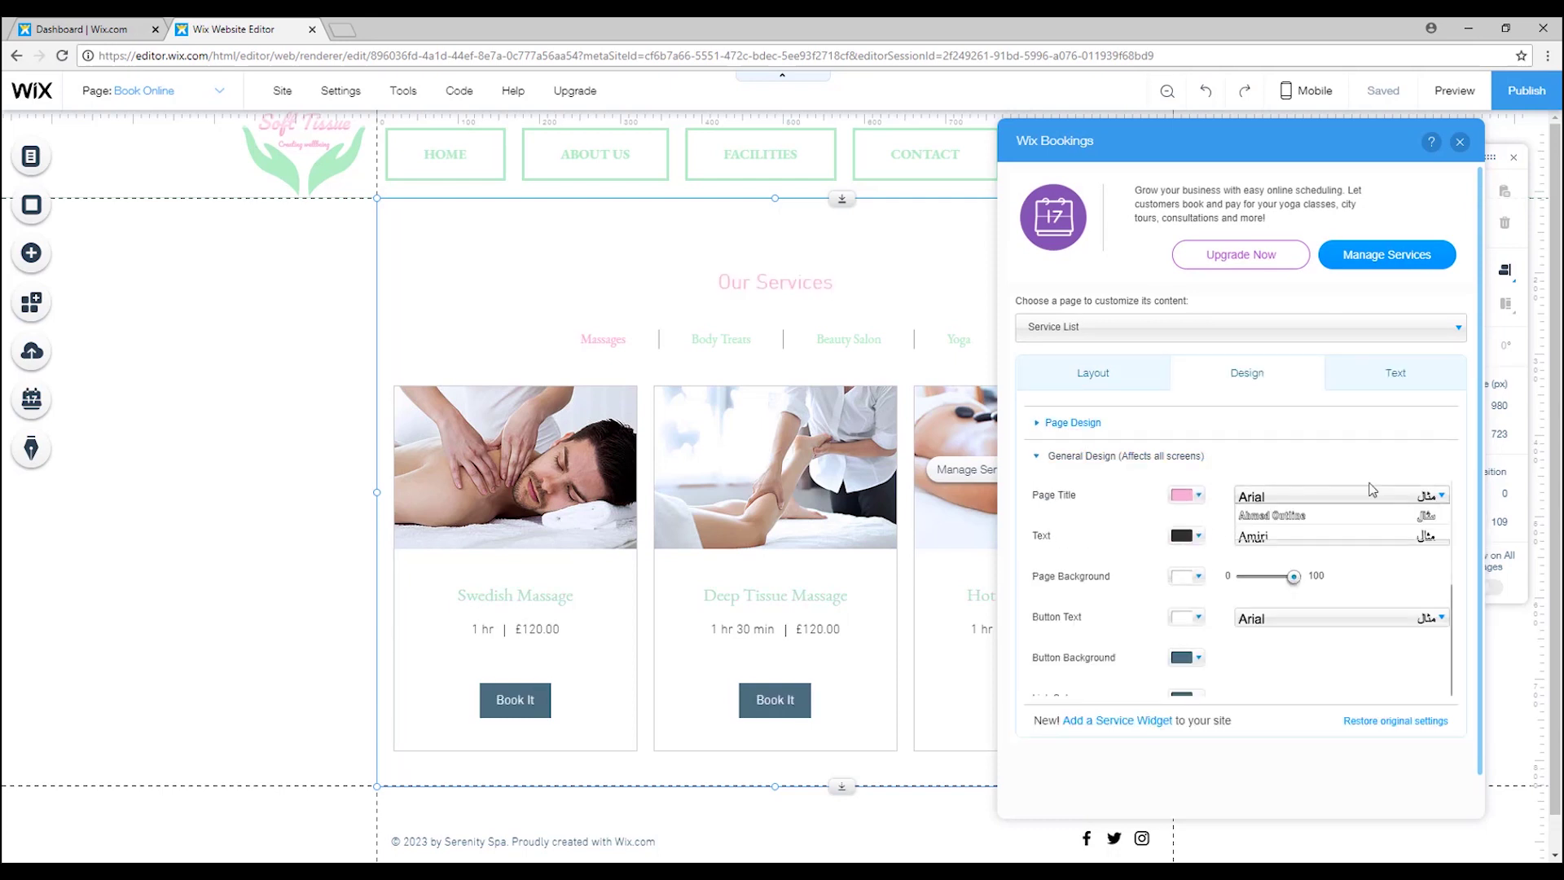
Set the General Design button text font to EB Garamond for the pink Book It buttons.
left_click(1303, 514)
left_click(1340, 618)
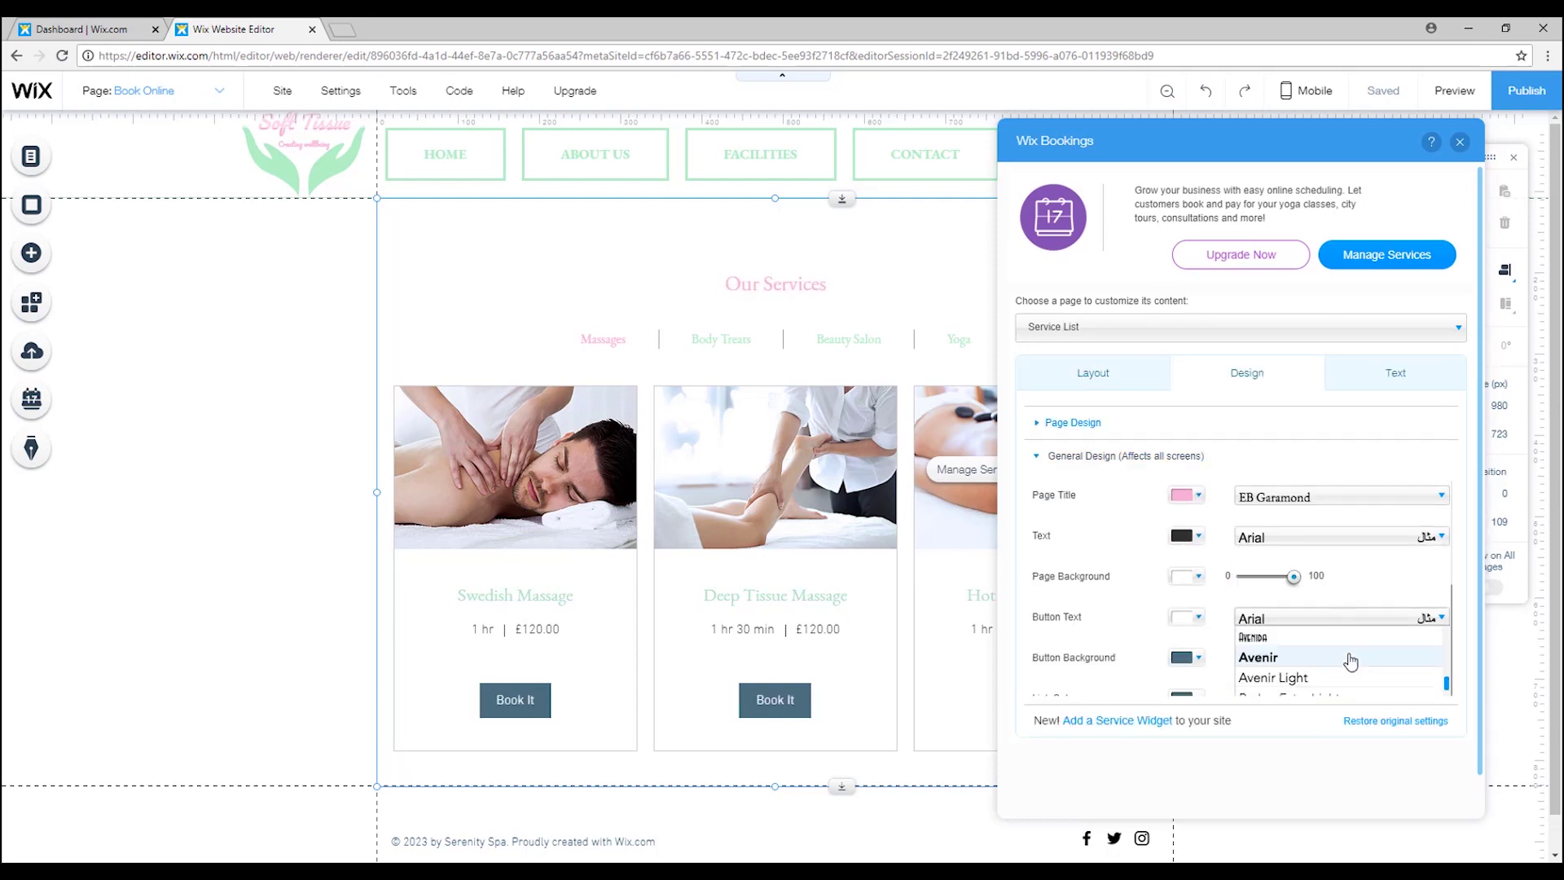
scroll(1384, 668, "down", 5)
left_click(1303, 639)
scroll(1246, 542, "down", 1)
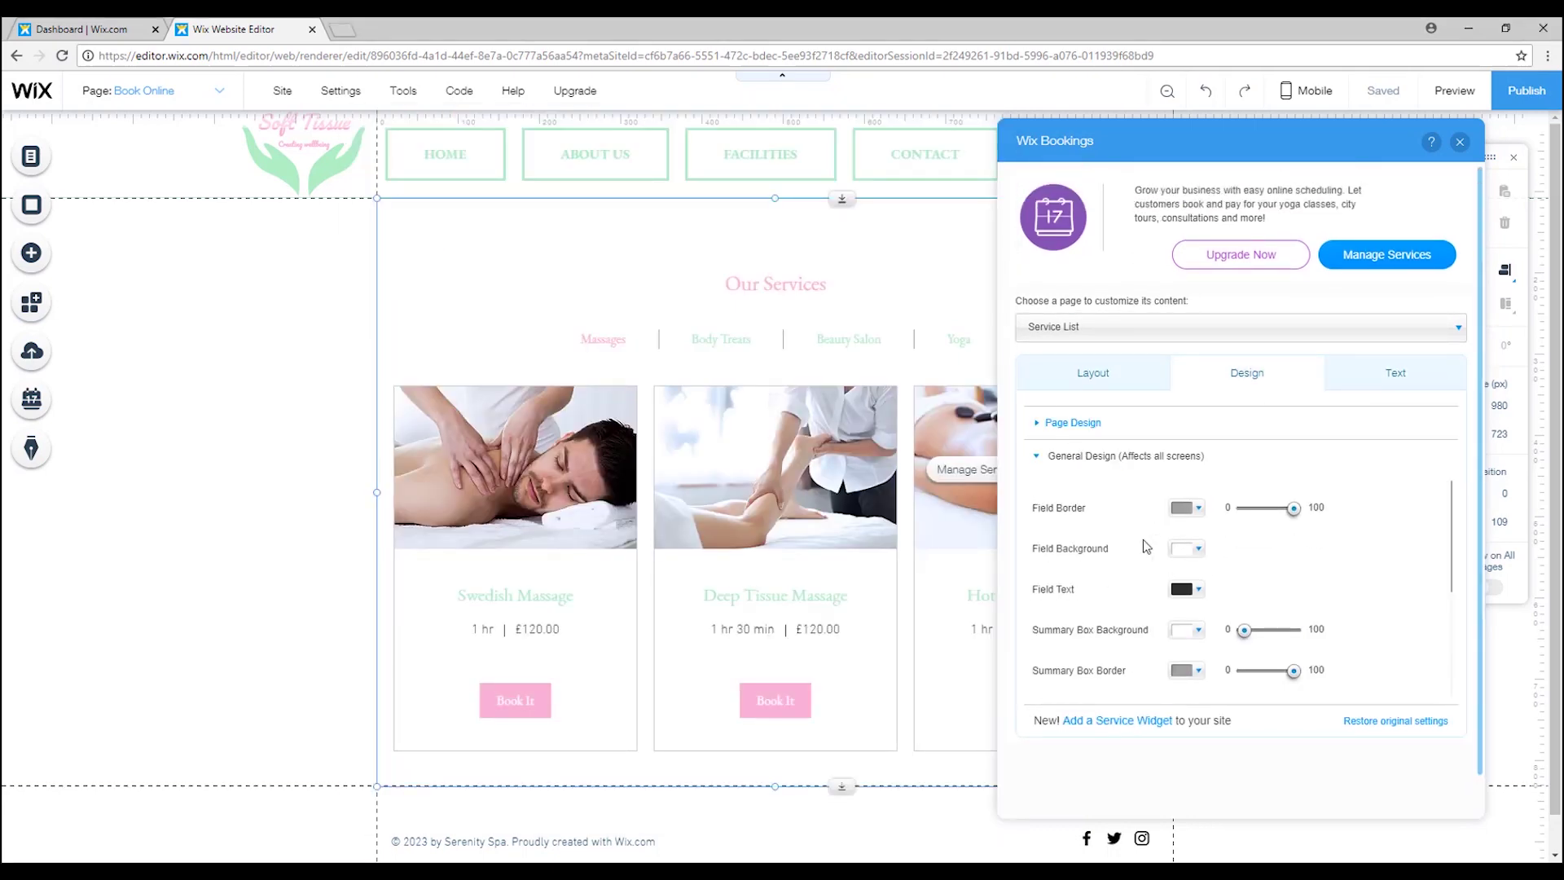
scroll(1146, 546, "down", 1)
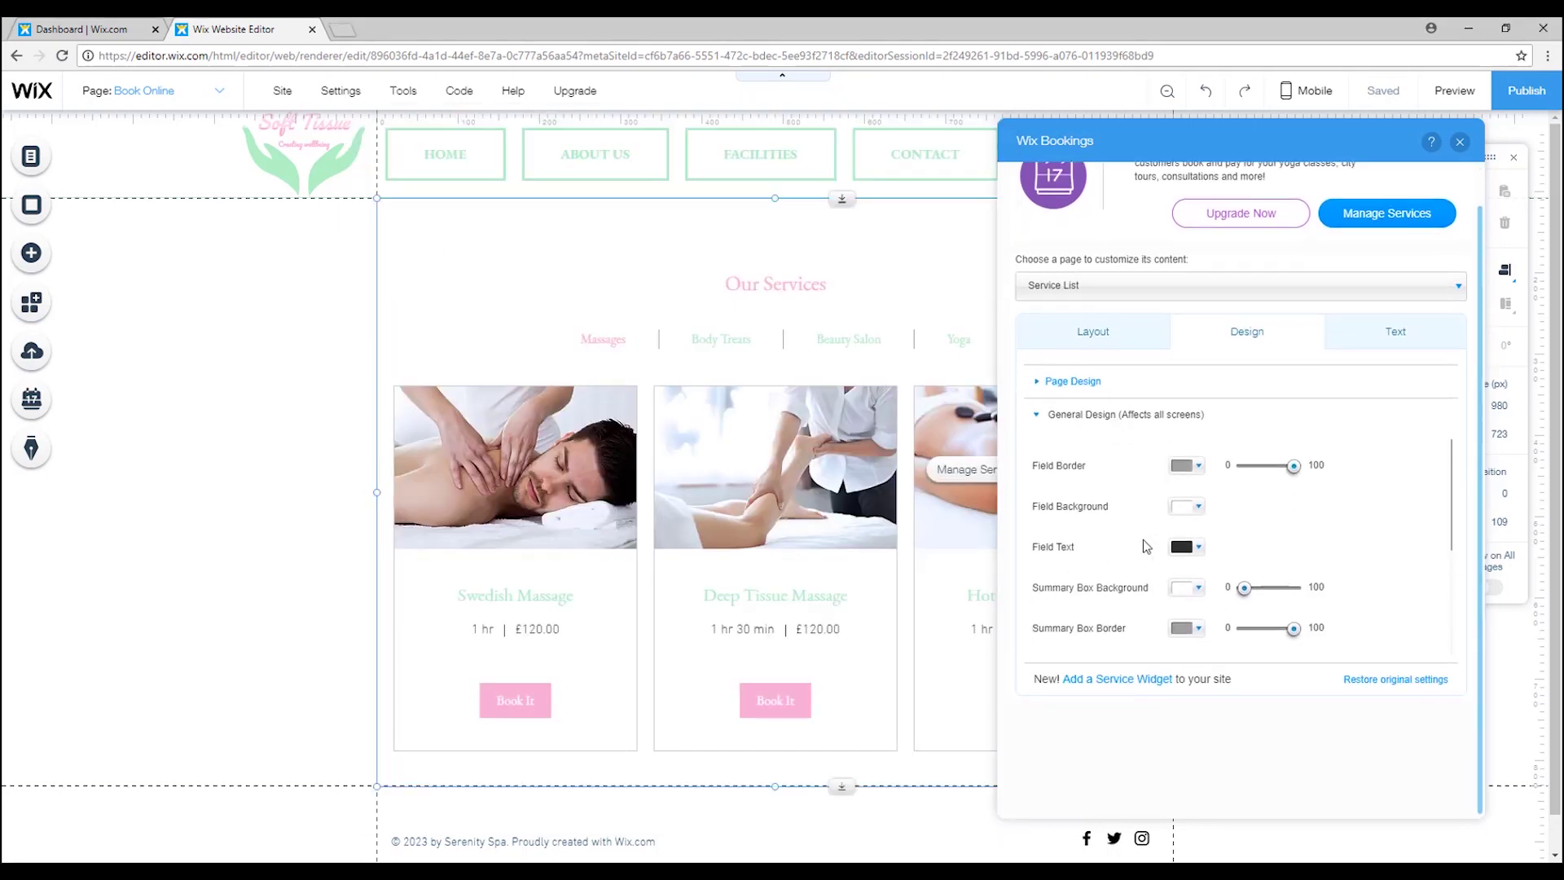
left_click(1460, 142)
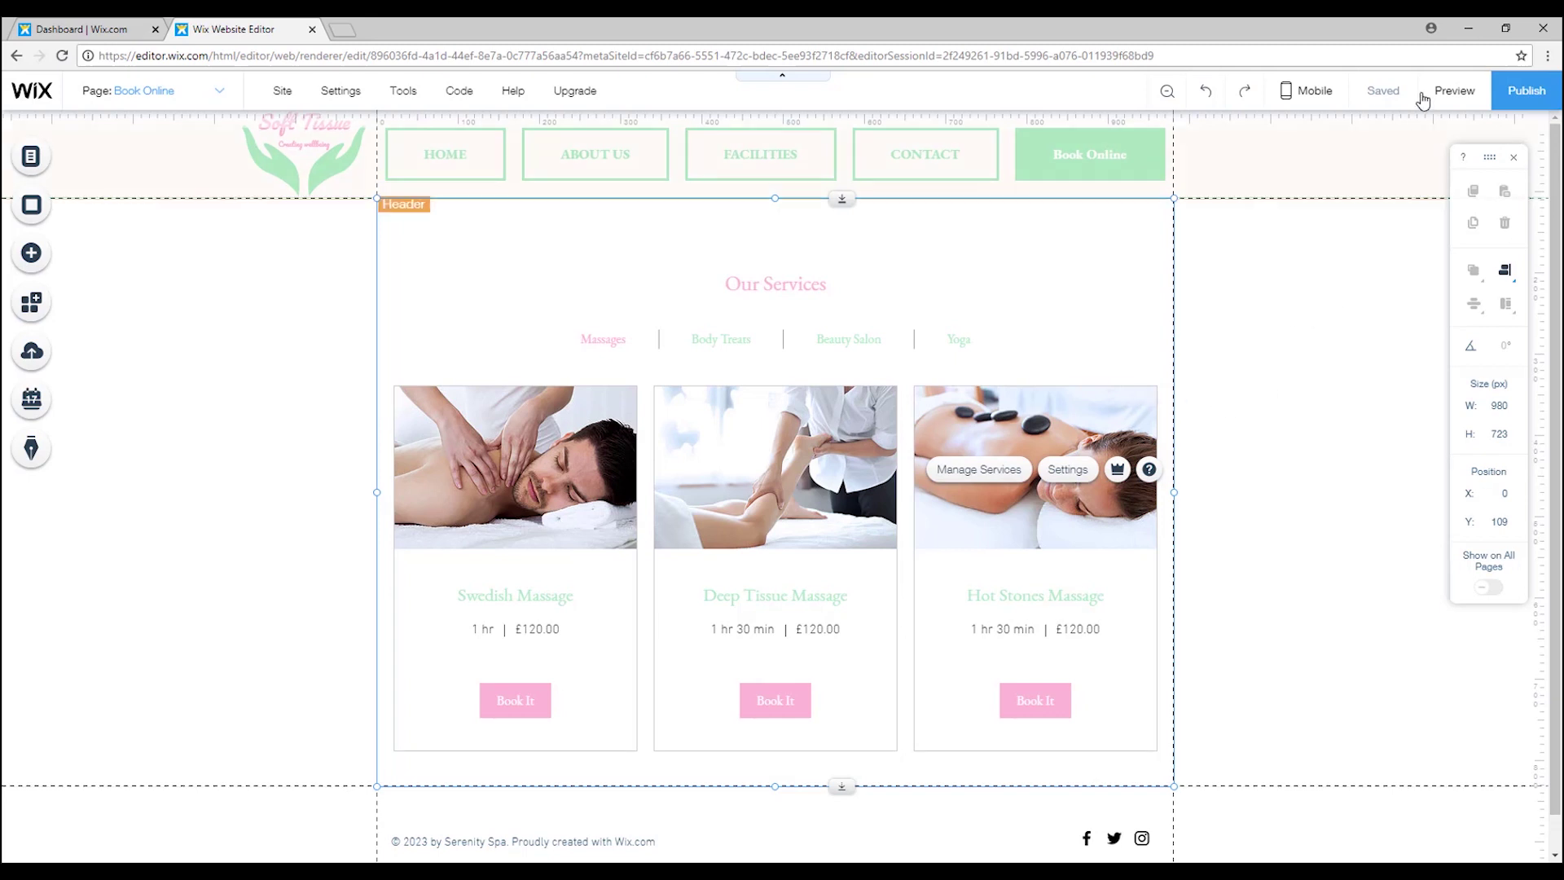
Preview the services page and test selecting the Swedish Massage description.
left_click(1451, 91)
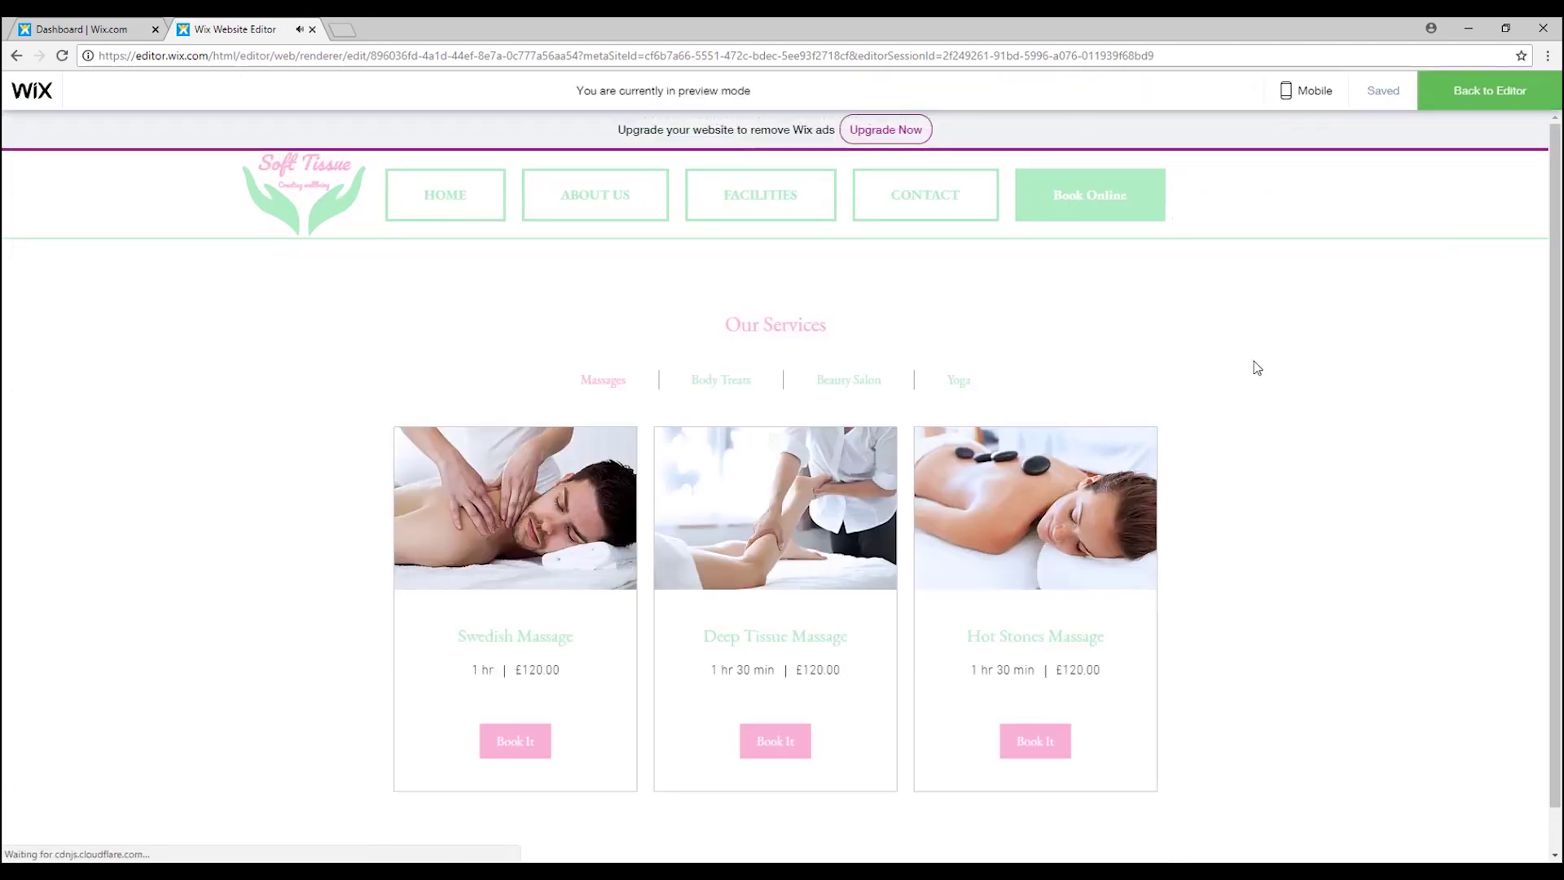
mouse_move(551, 524)
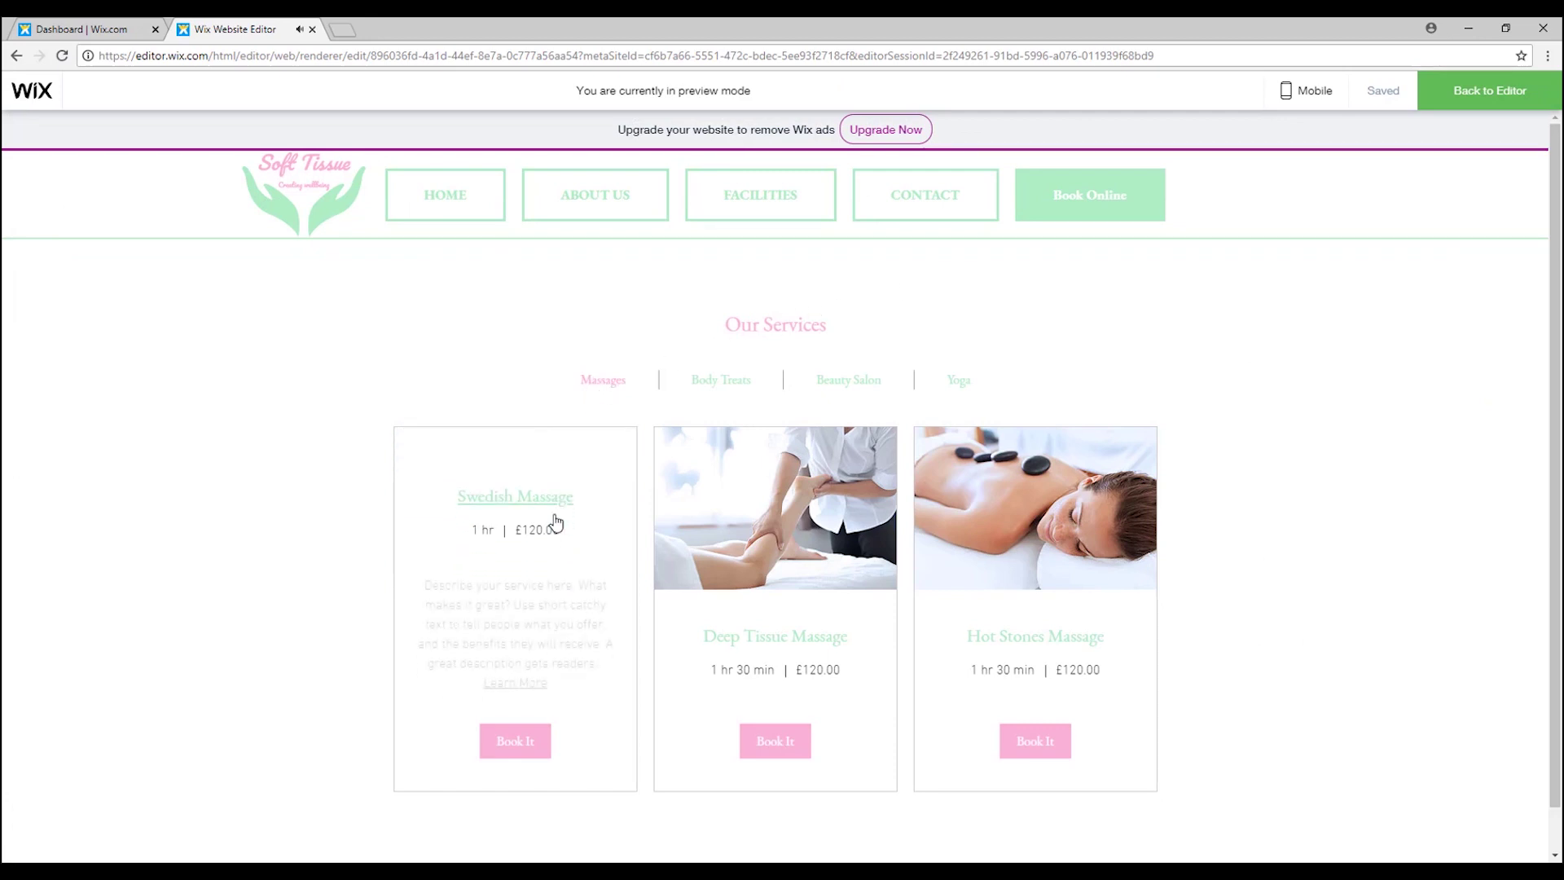
left_click_drag(425, 583, 610, 664)
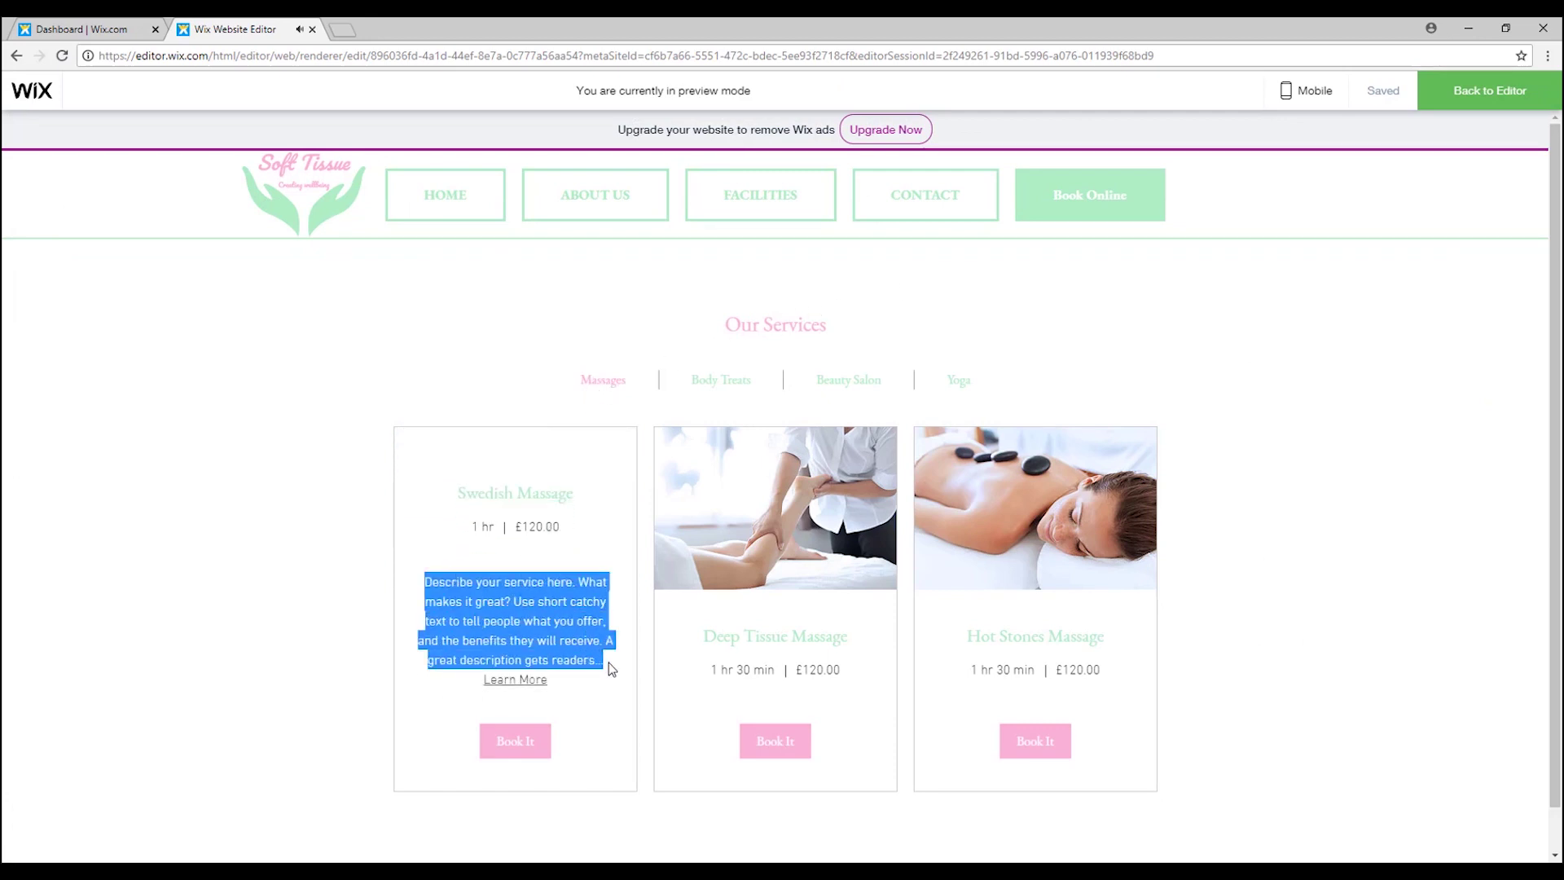
left_click(584, 623)
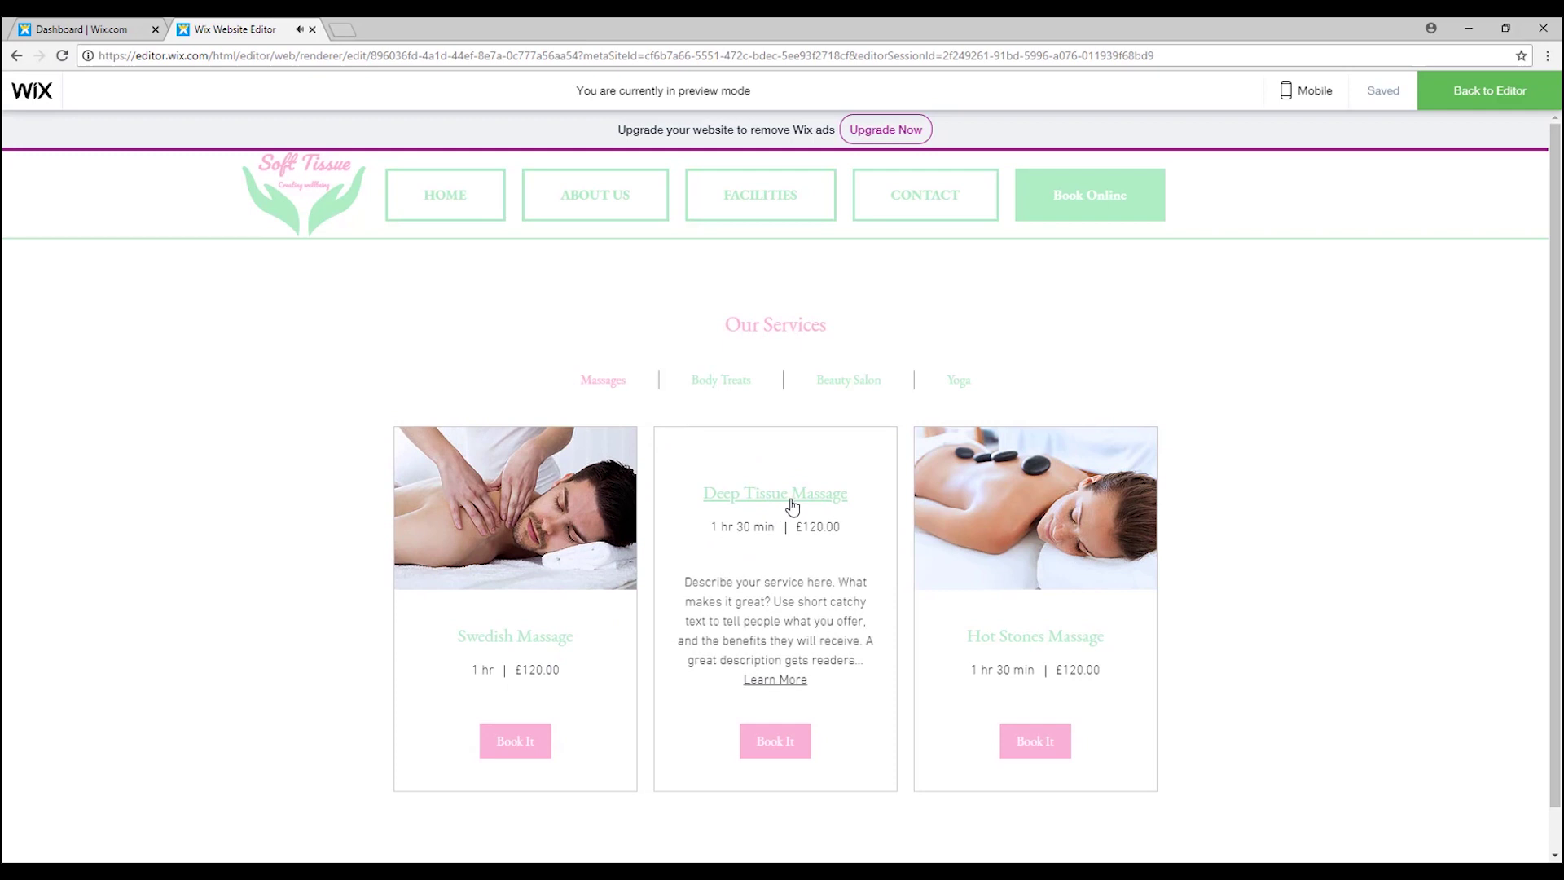
Browse the Body Treats, Beauty Salon and Yoga tabs, then return to Massages.
mouse_move(1053, 569)
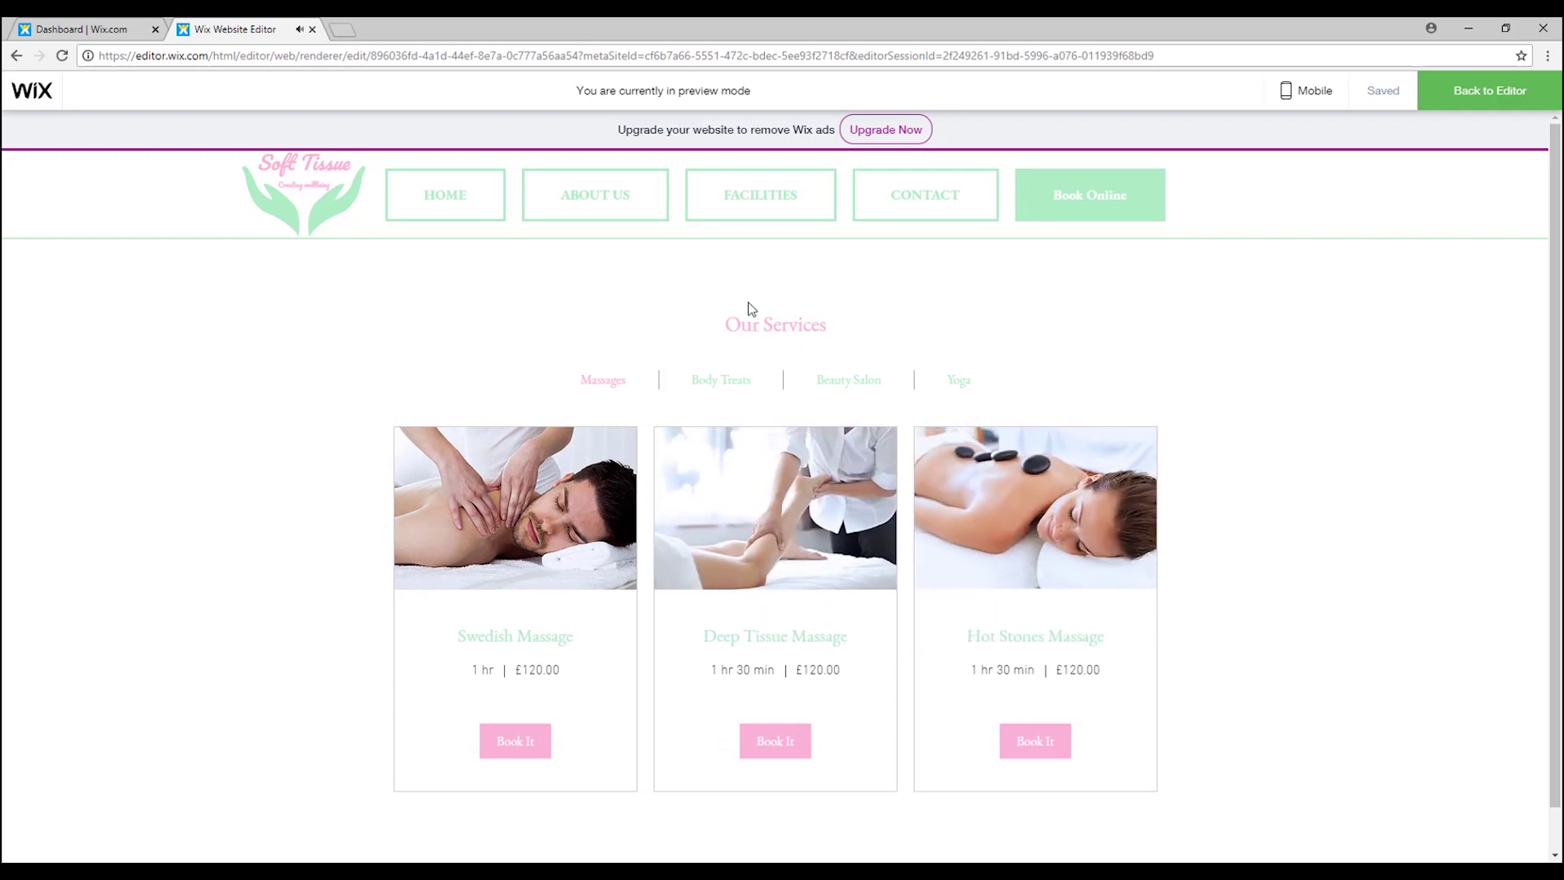
left_click(730, 383)
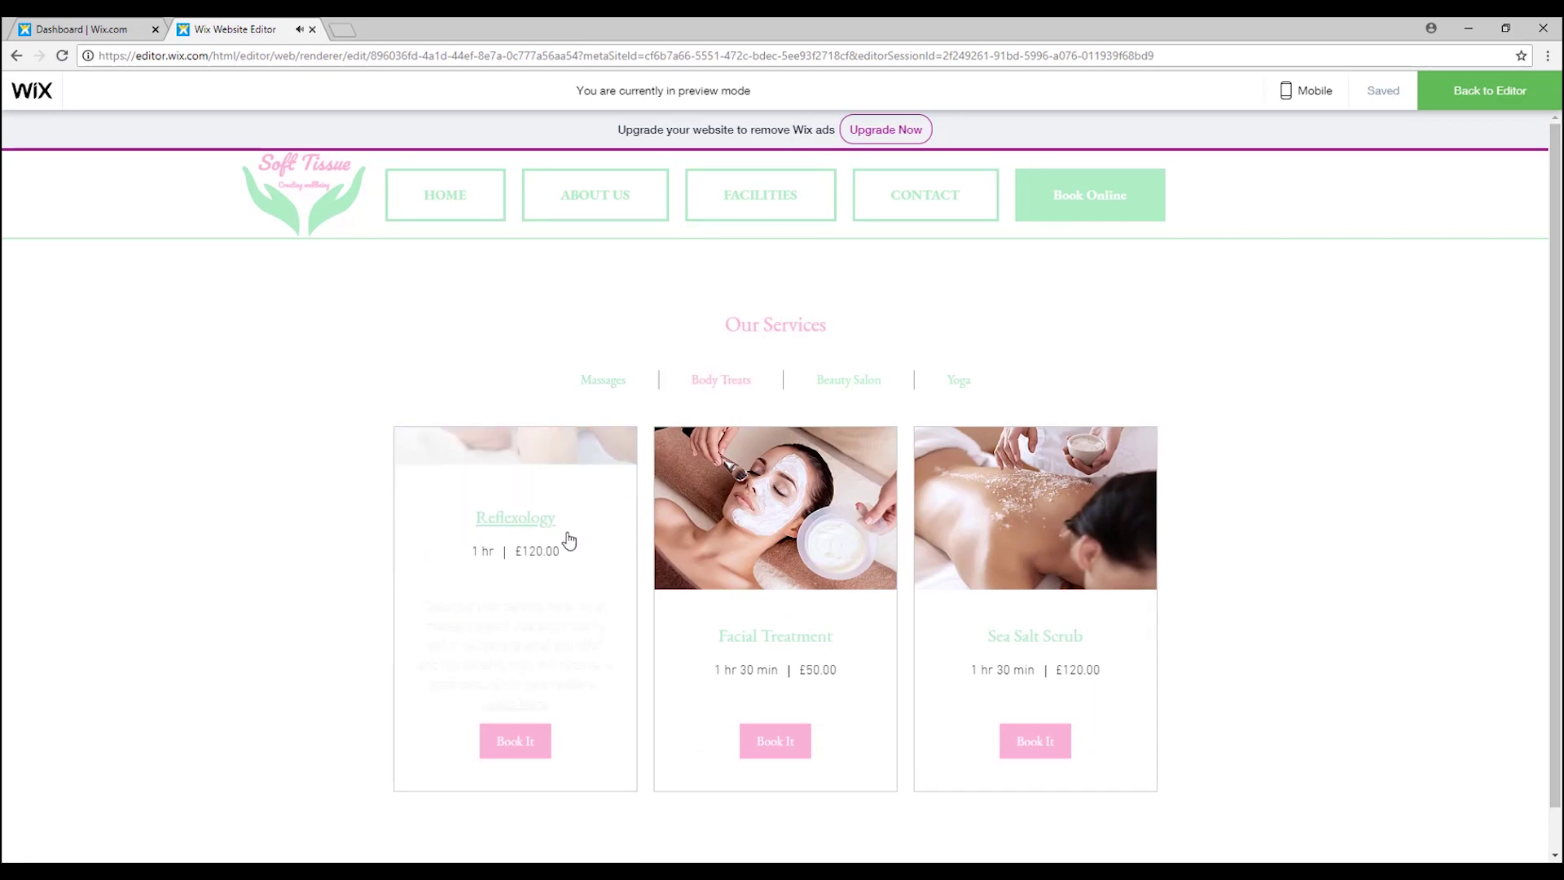
mouse_move(770, 505)
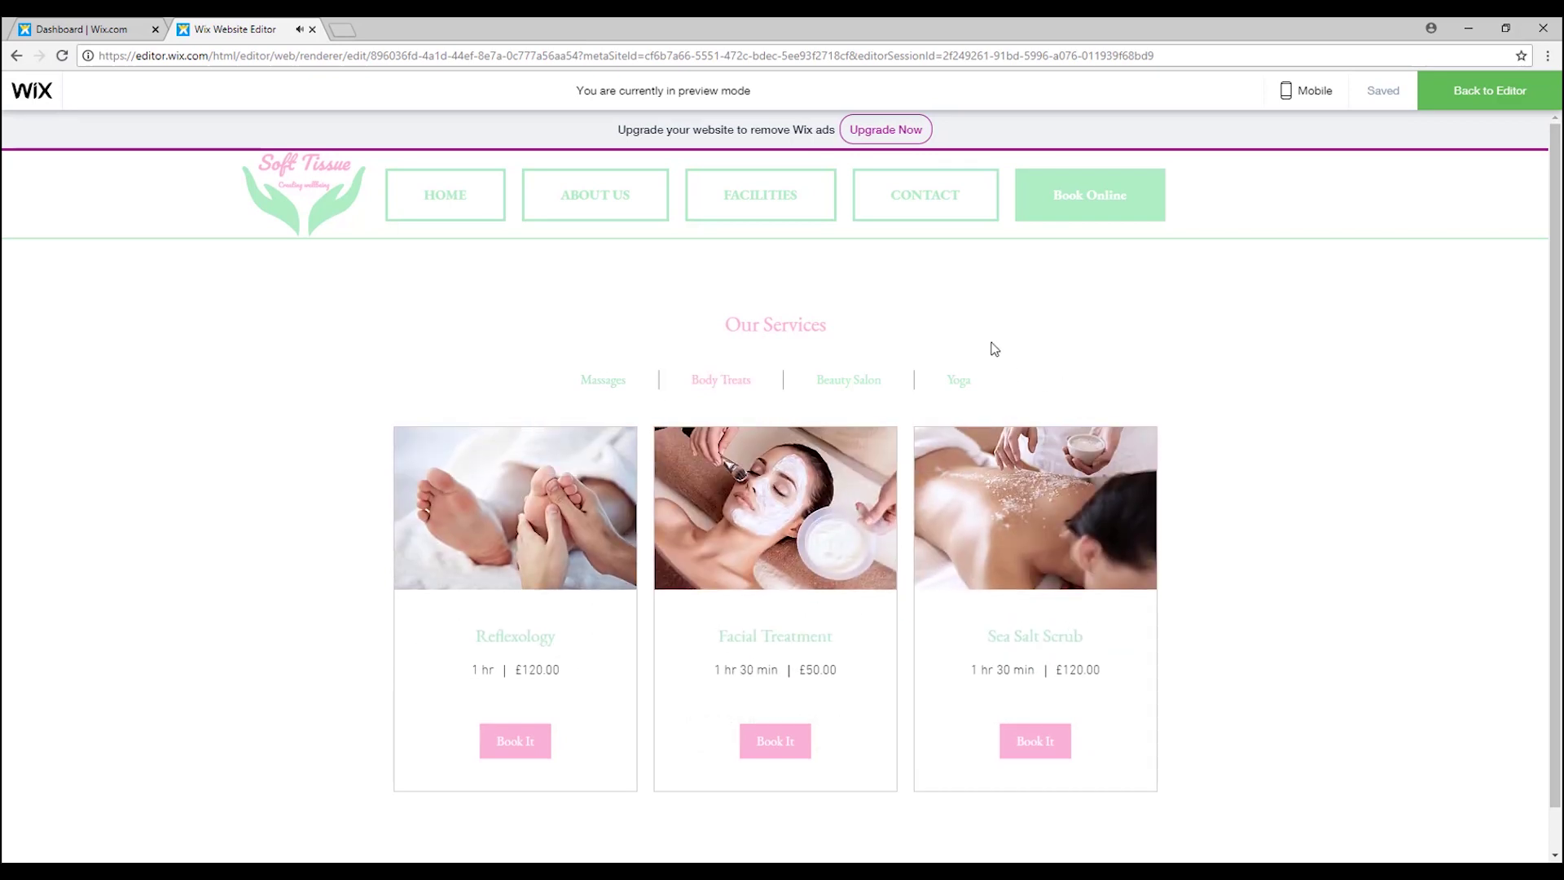
left_click(851, 385)
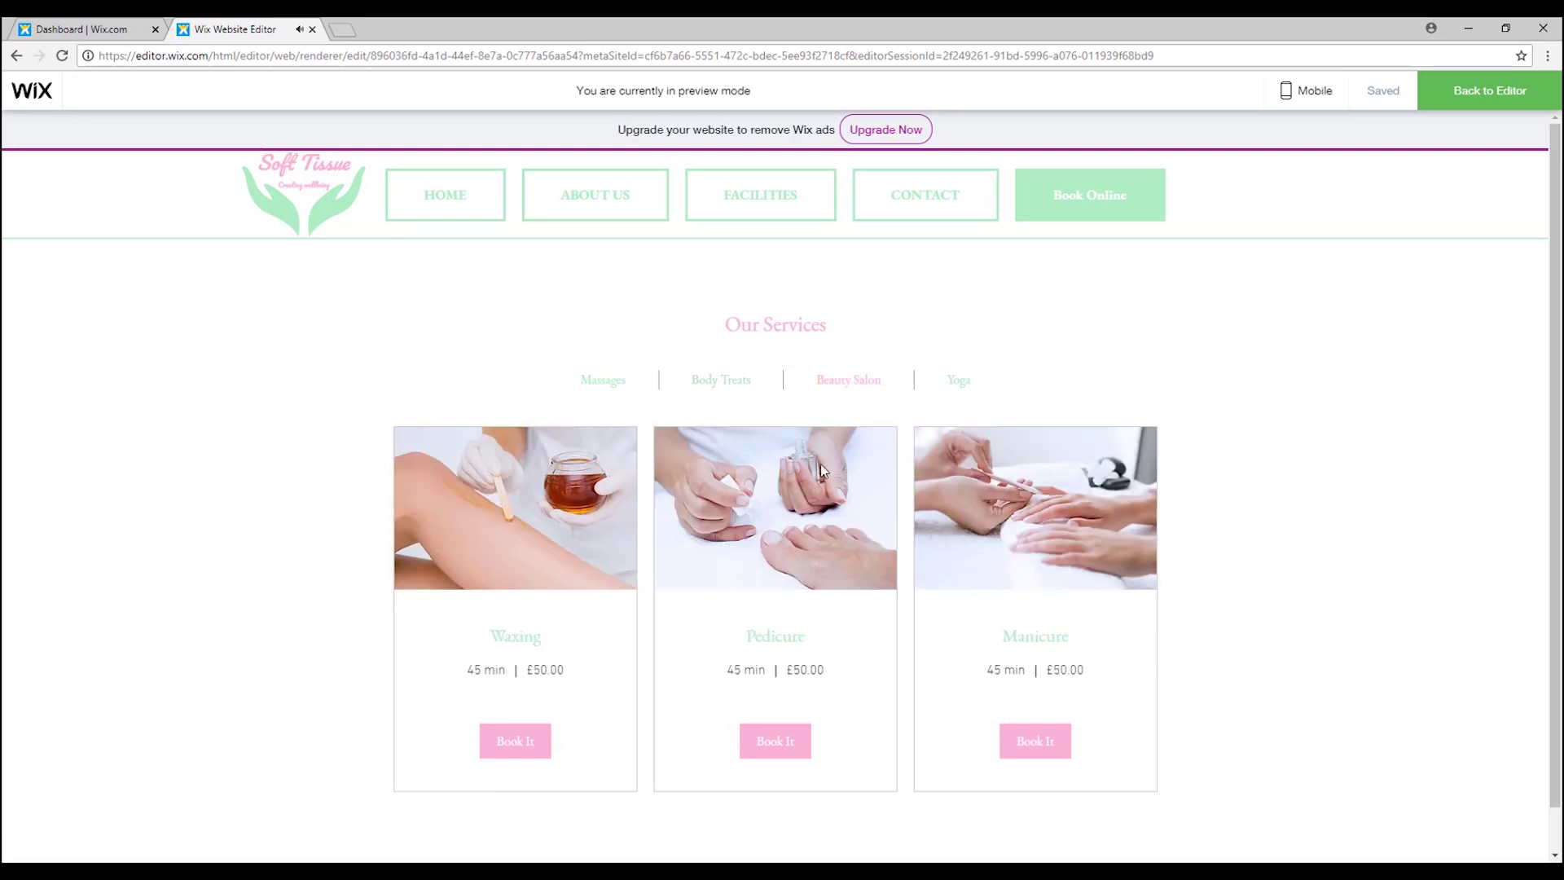
left_click(970, 384)
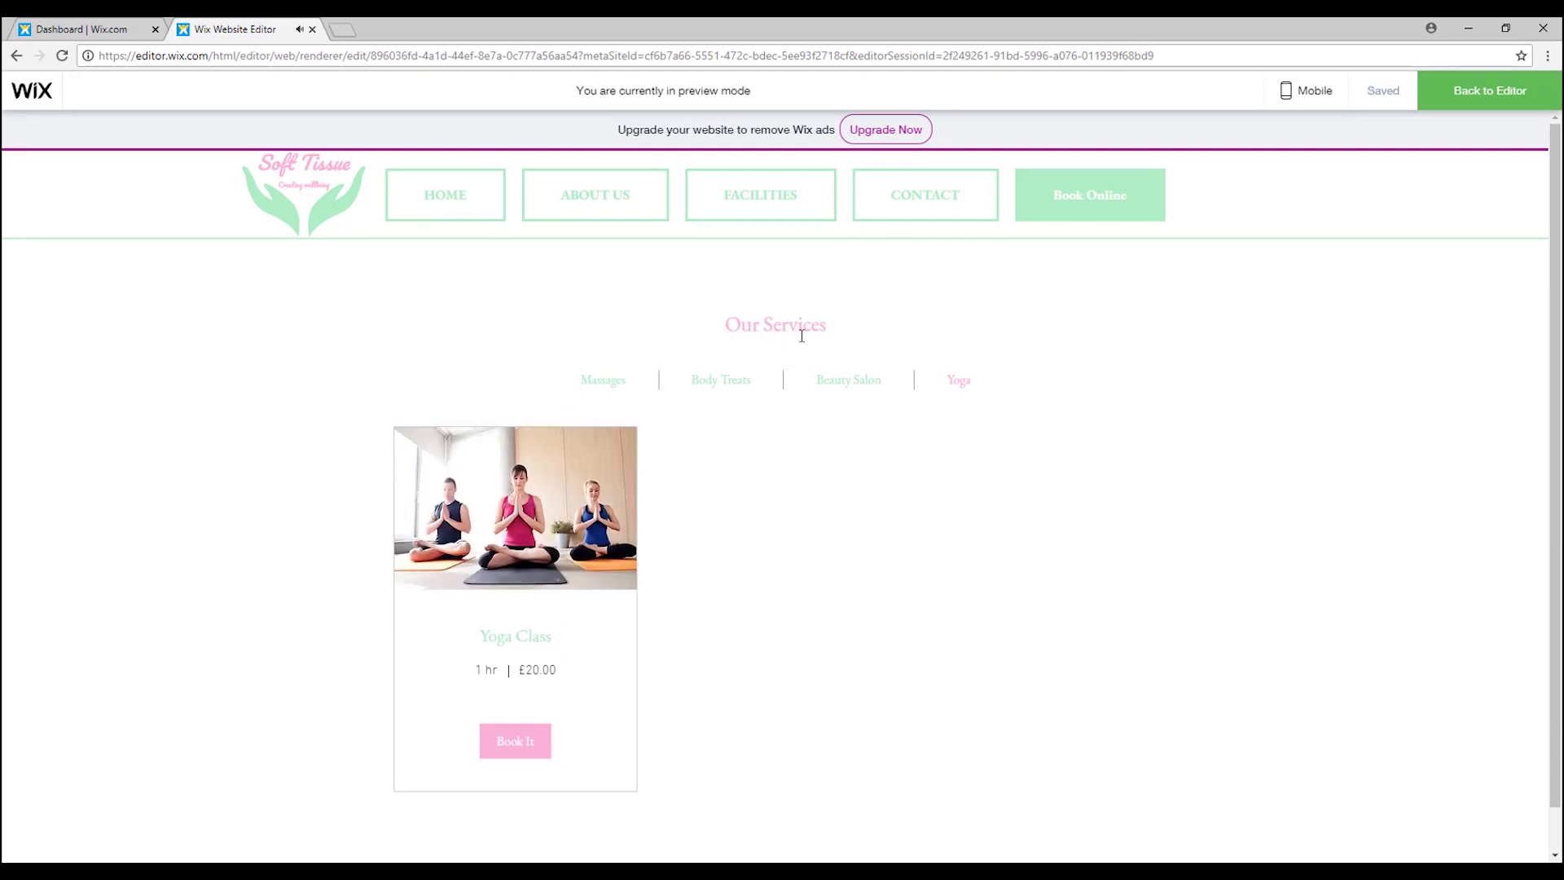
left_click(621, 383)
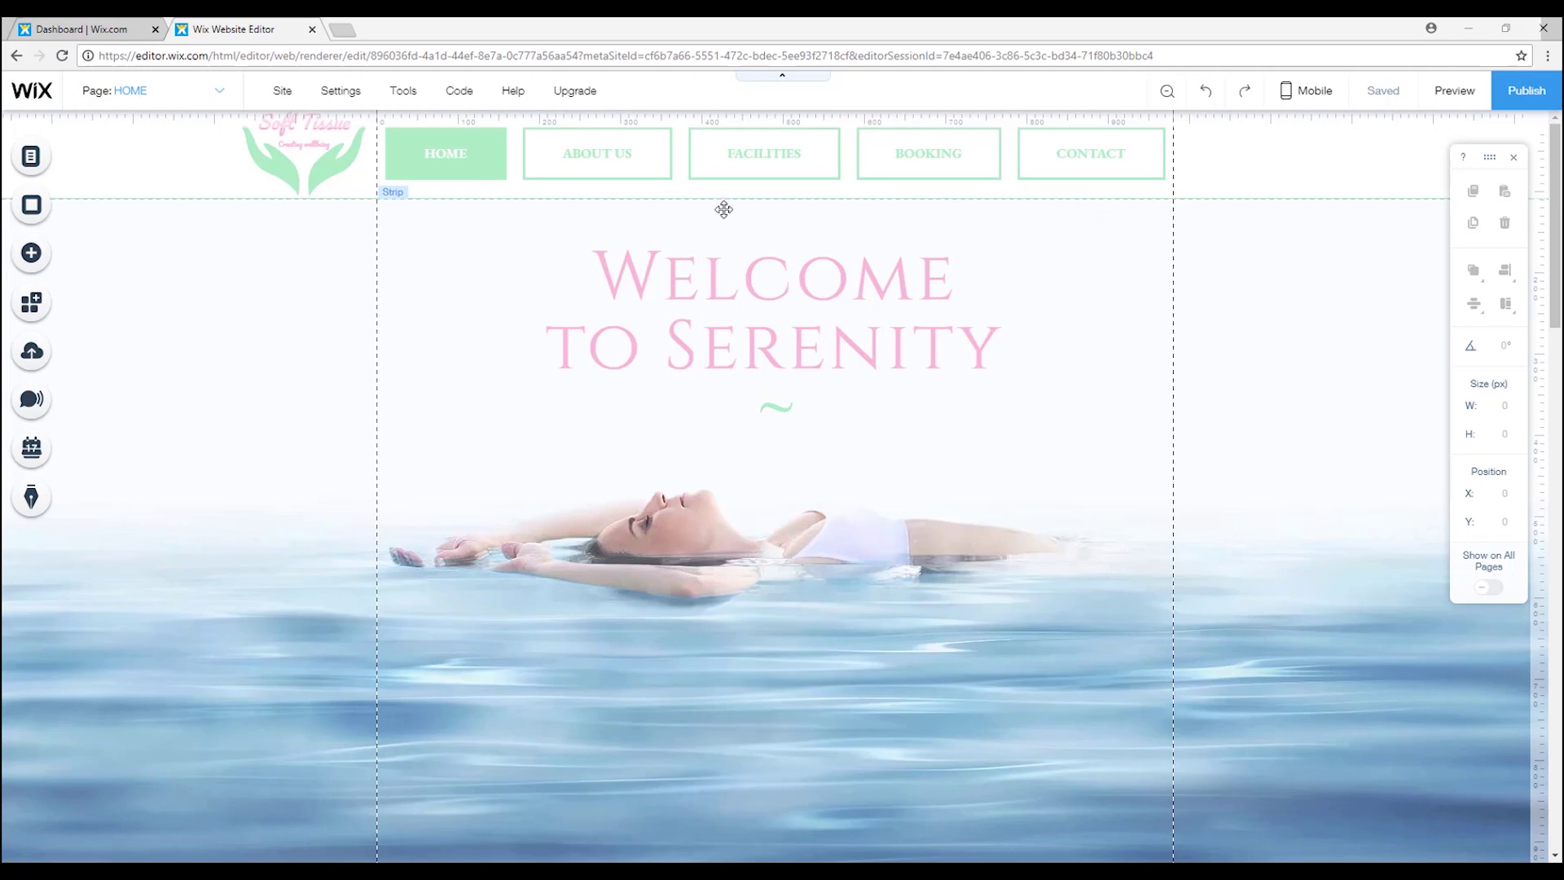
Scroll through the Home page, then switch to the BOOKING page.
scroll(1308, 427, "down", 3)
scroll(1308, 427, "down", 5)
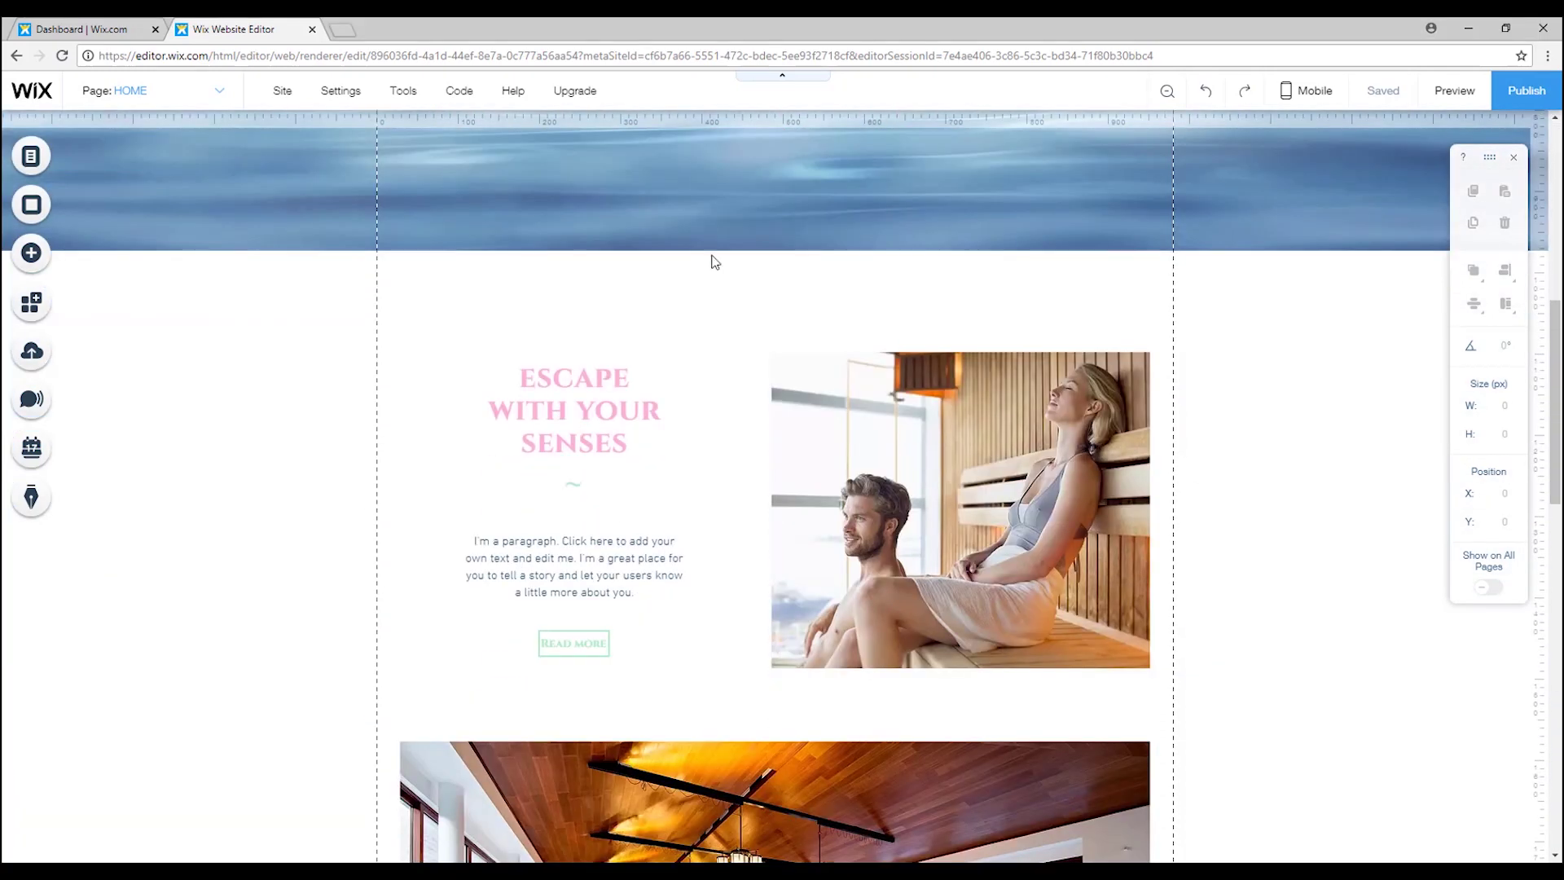
scroll(1274, 417, "up", 8)
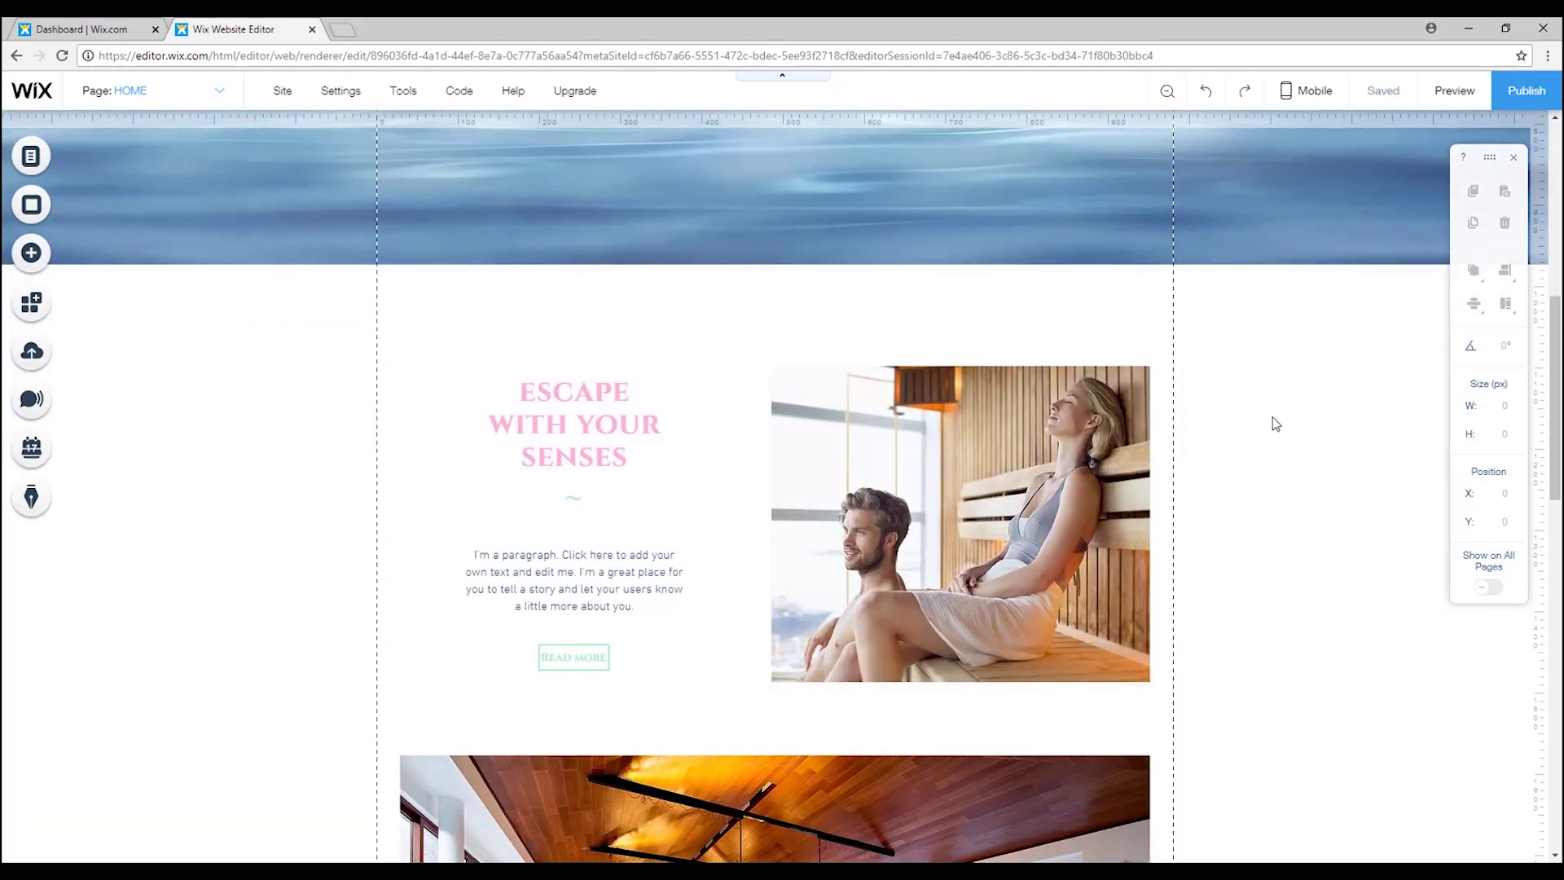
scroll(1274, 417, "up", 2)
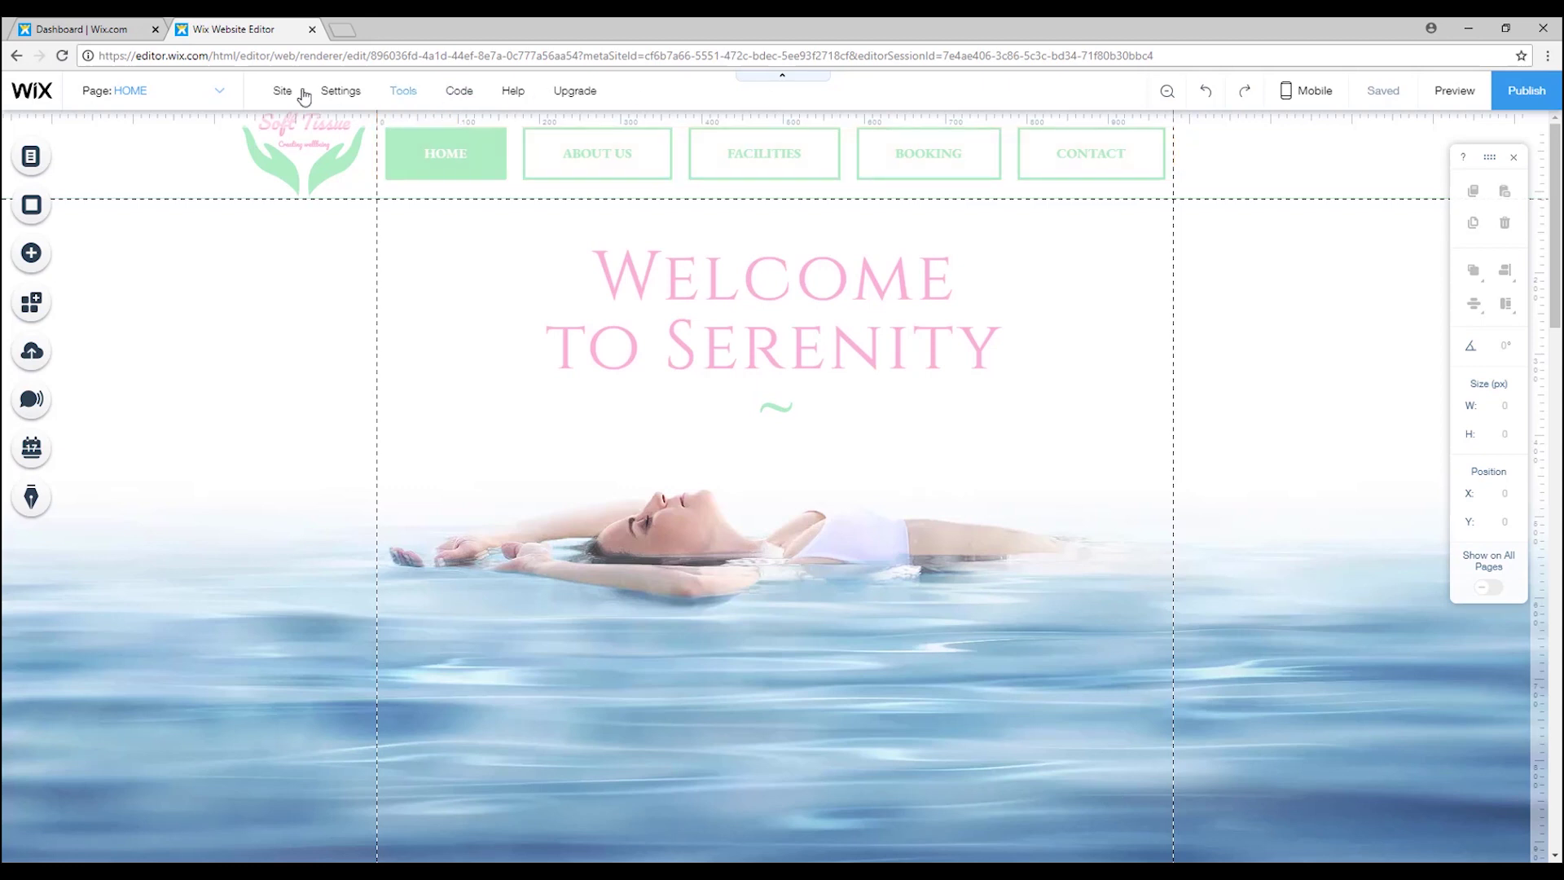
mouse_move(193, 114)
left_click(152, 226)
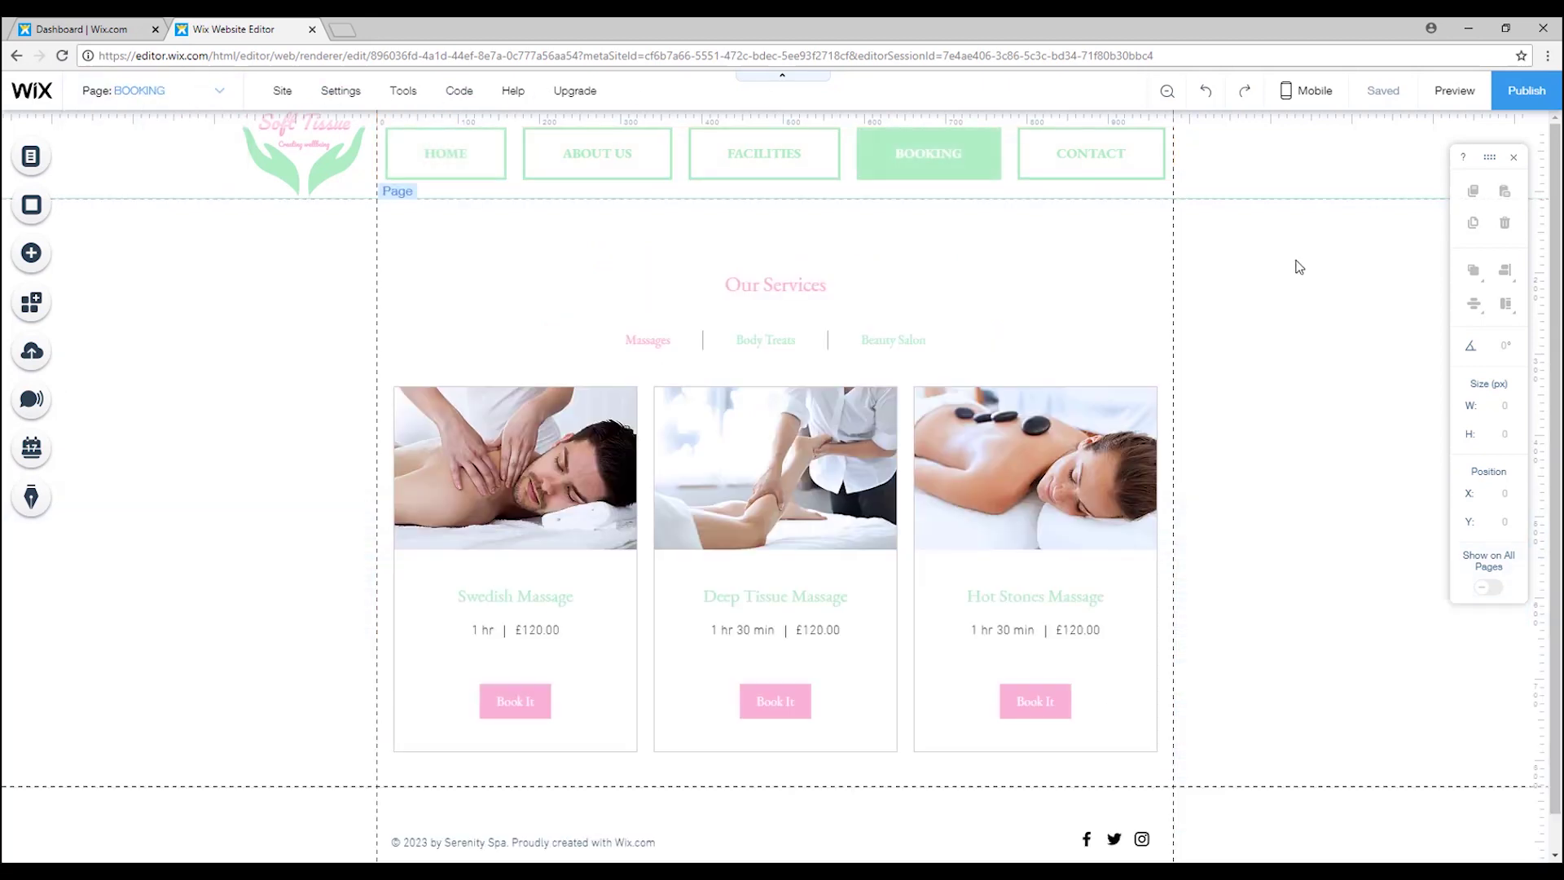
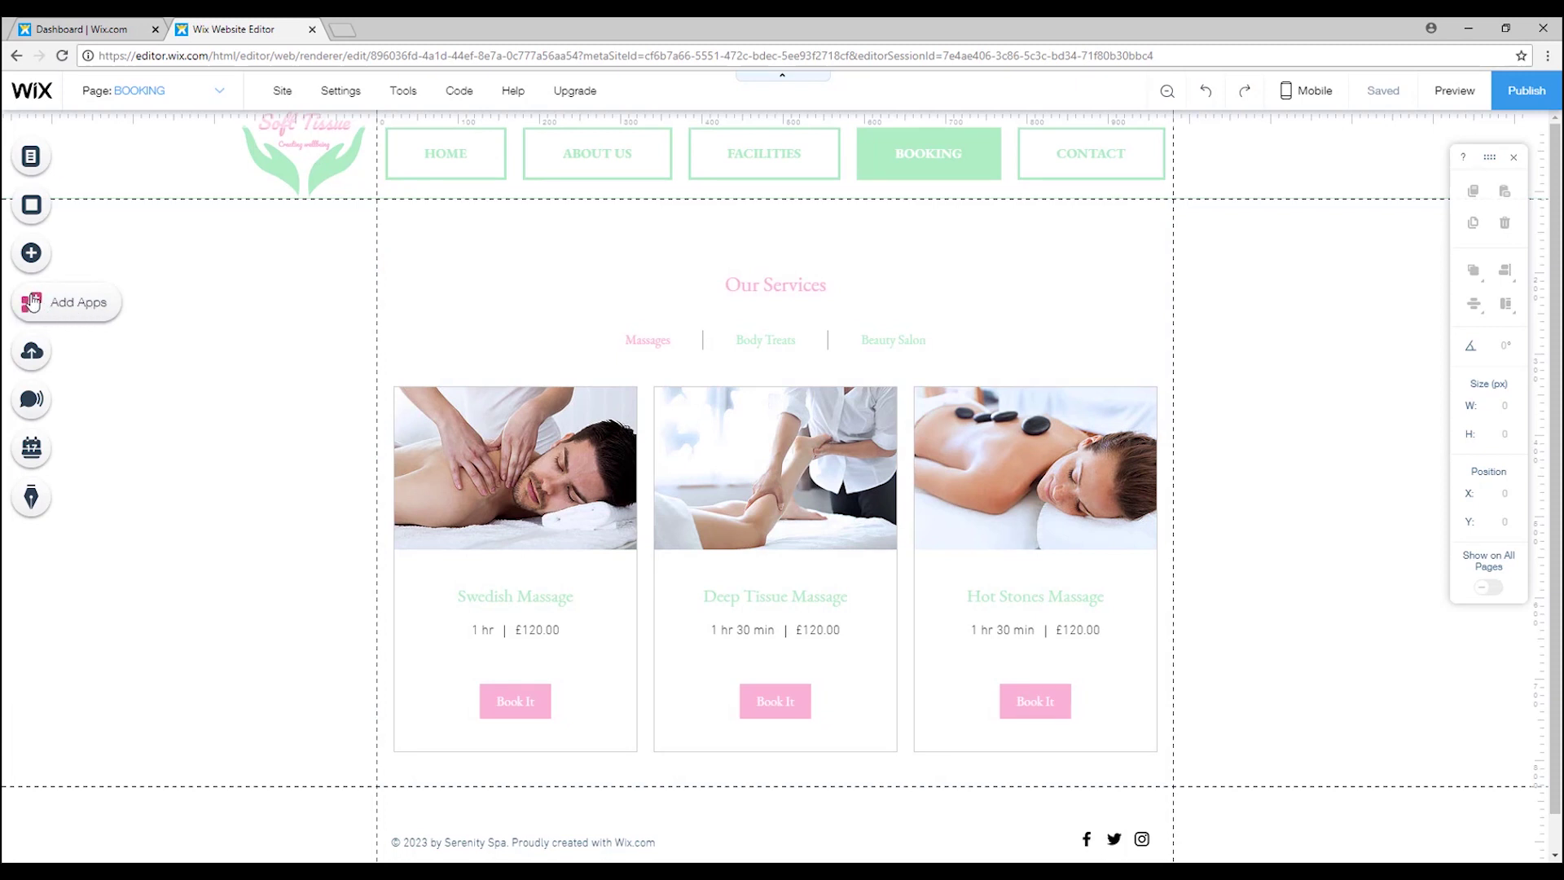
Search the App Market for 'st' and add the Wix Stores app to the site.
left_click(46, 309)
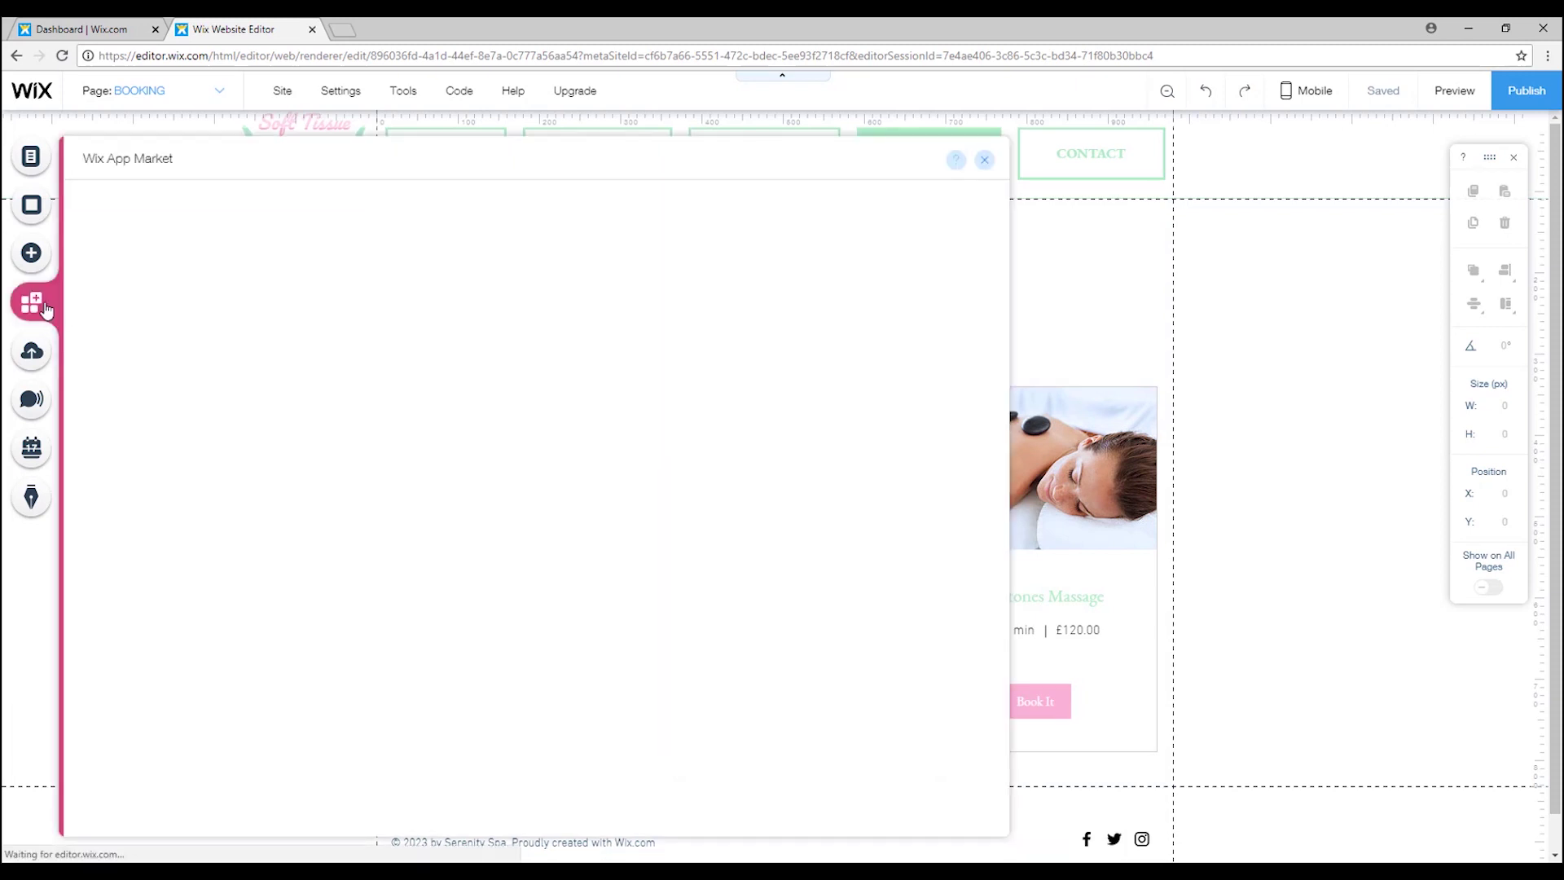
left_click(769, 211)
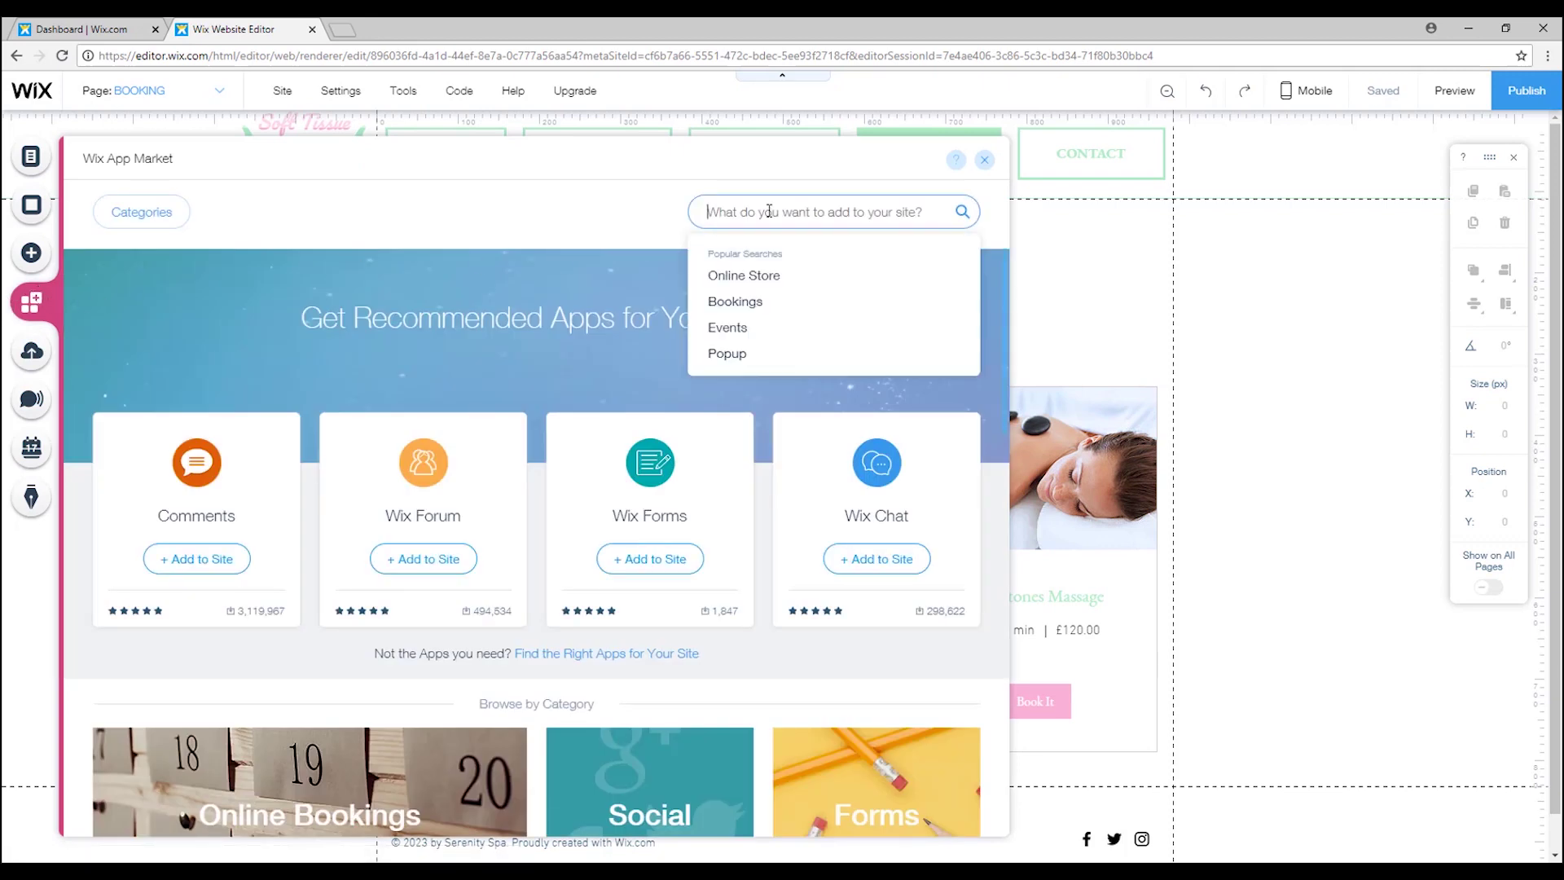
type("store")
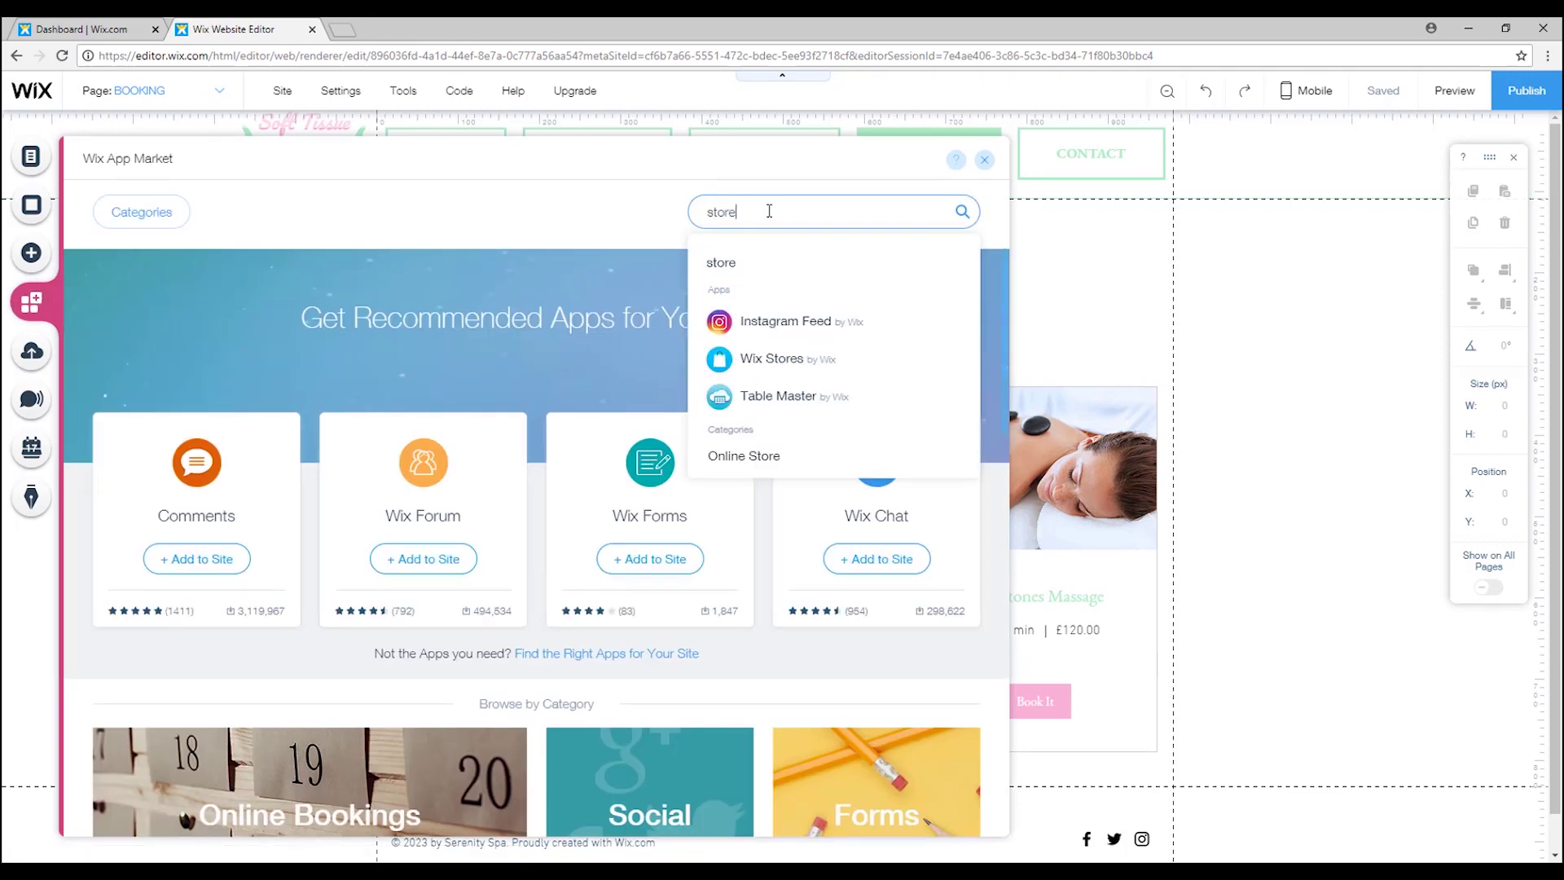
key("Return")
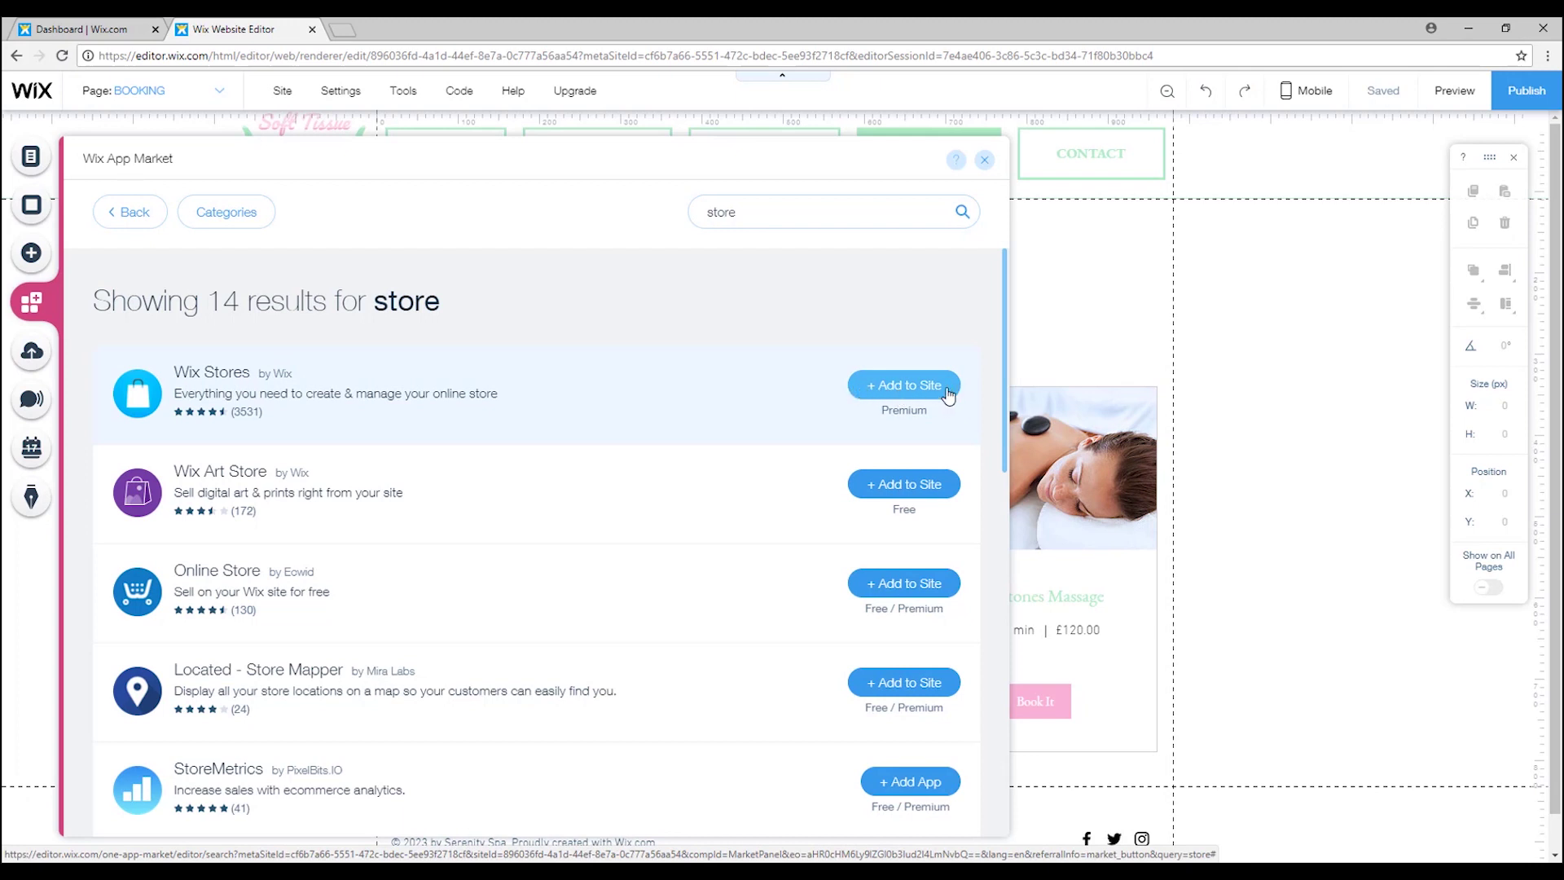
left_click(892, 392)
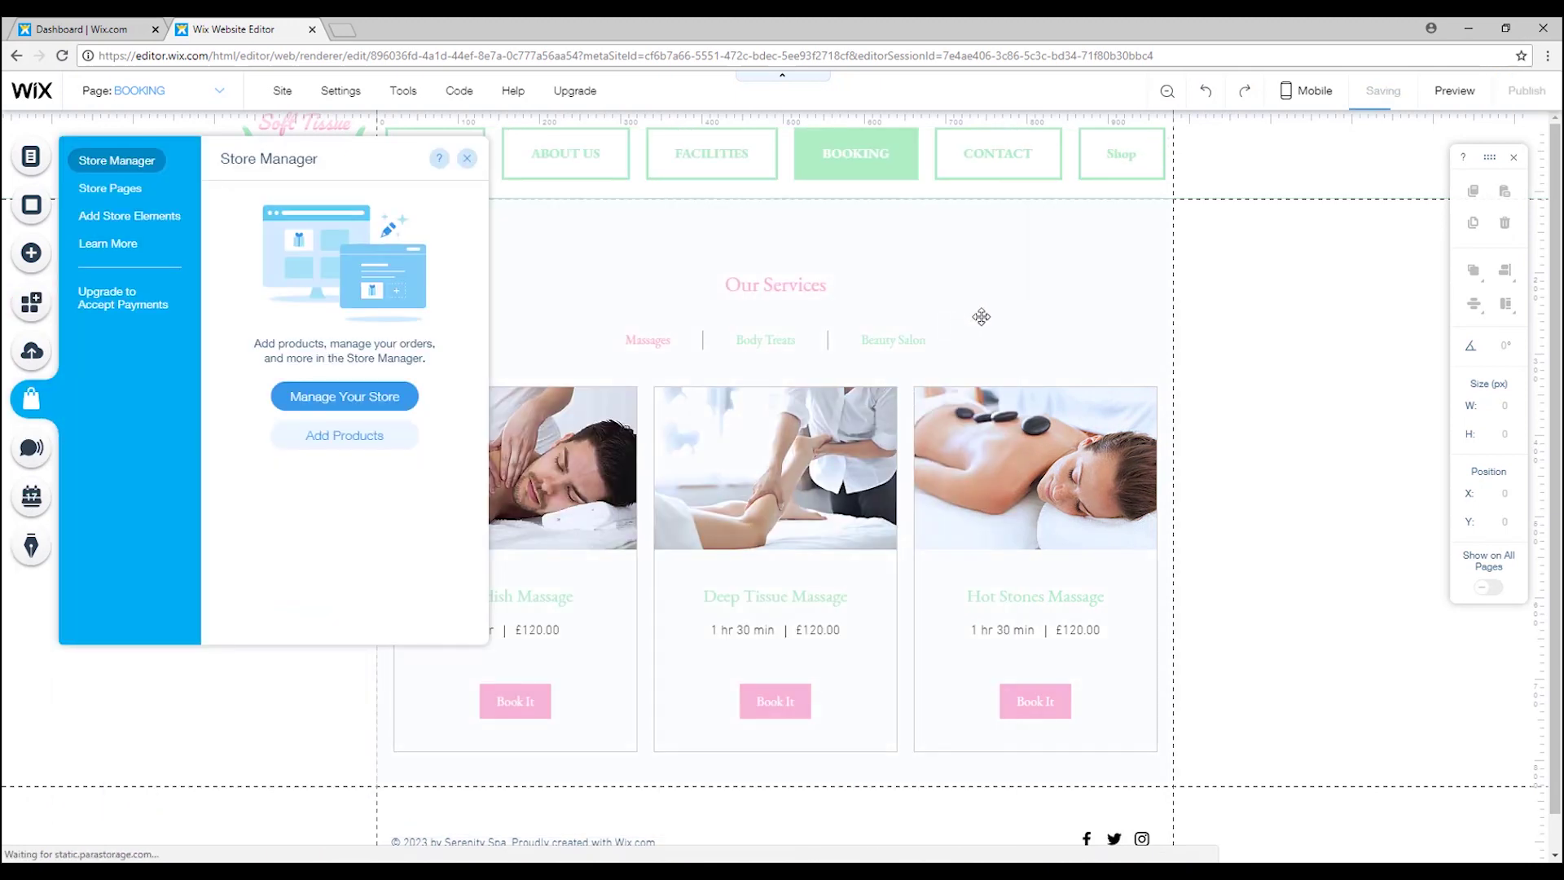
Go to the Shop page, browse Store Pages and Store Elements, then show the product gallery.
left_click(1132, 165)
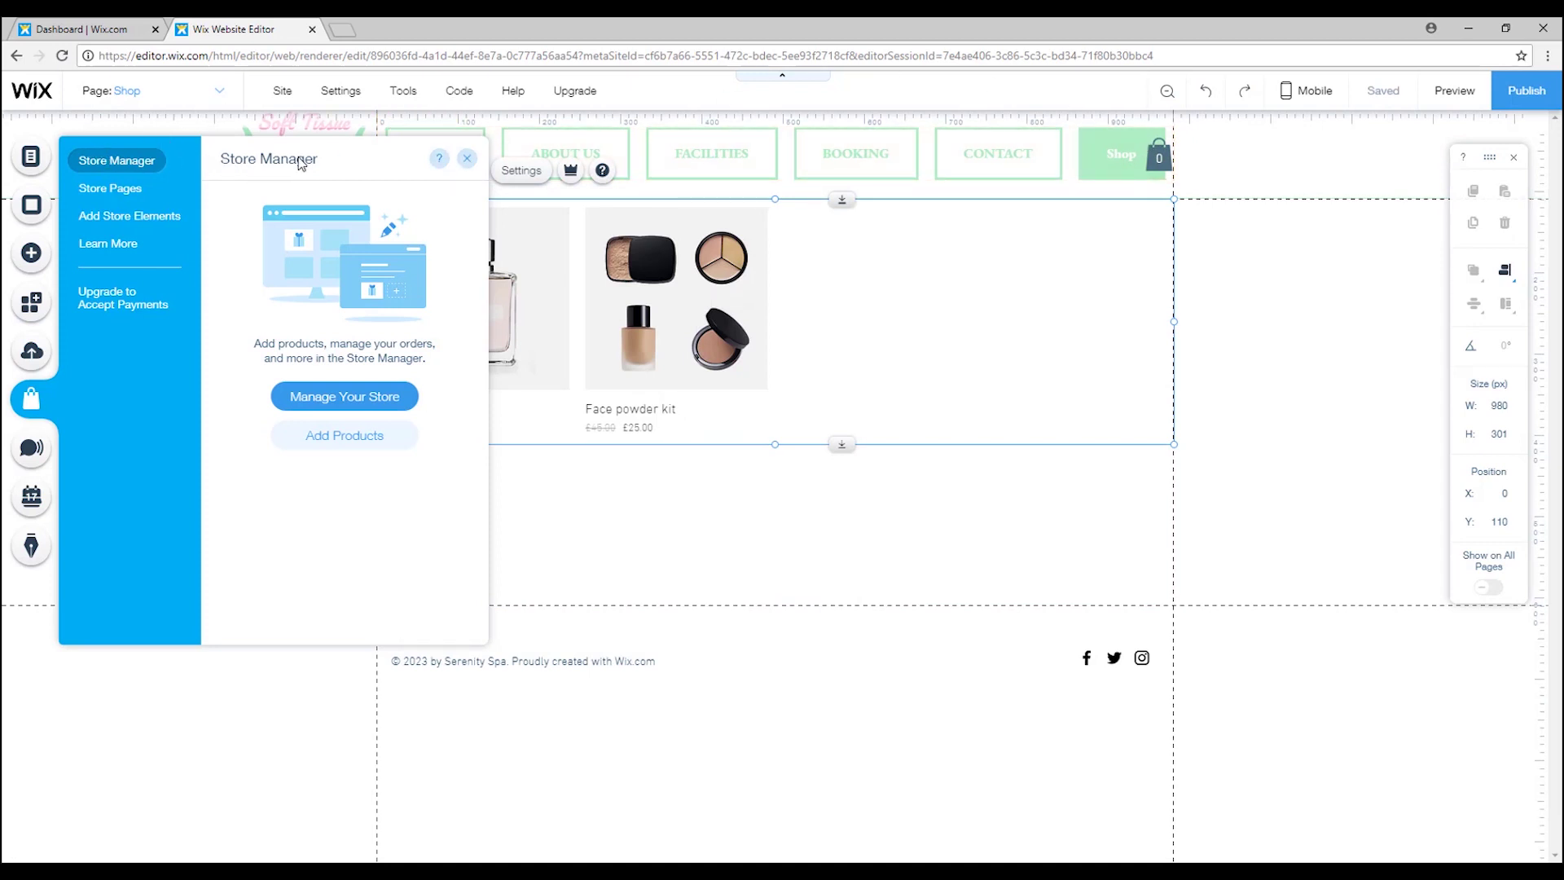
left_click(125, 193)
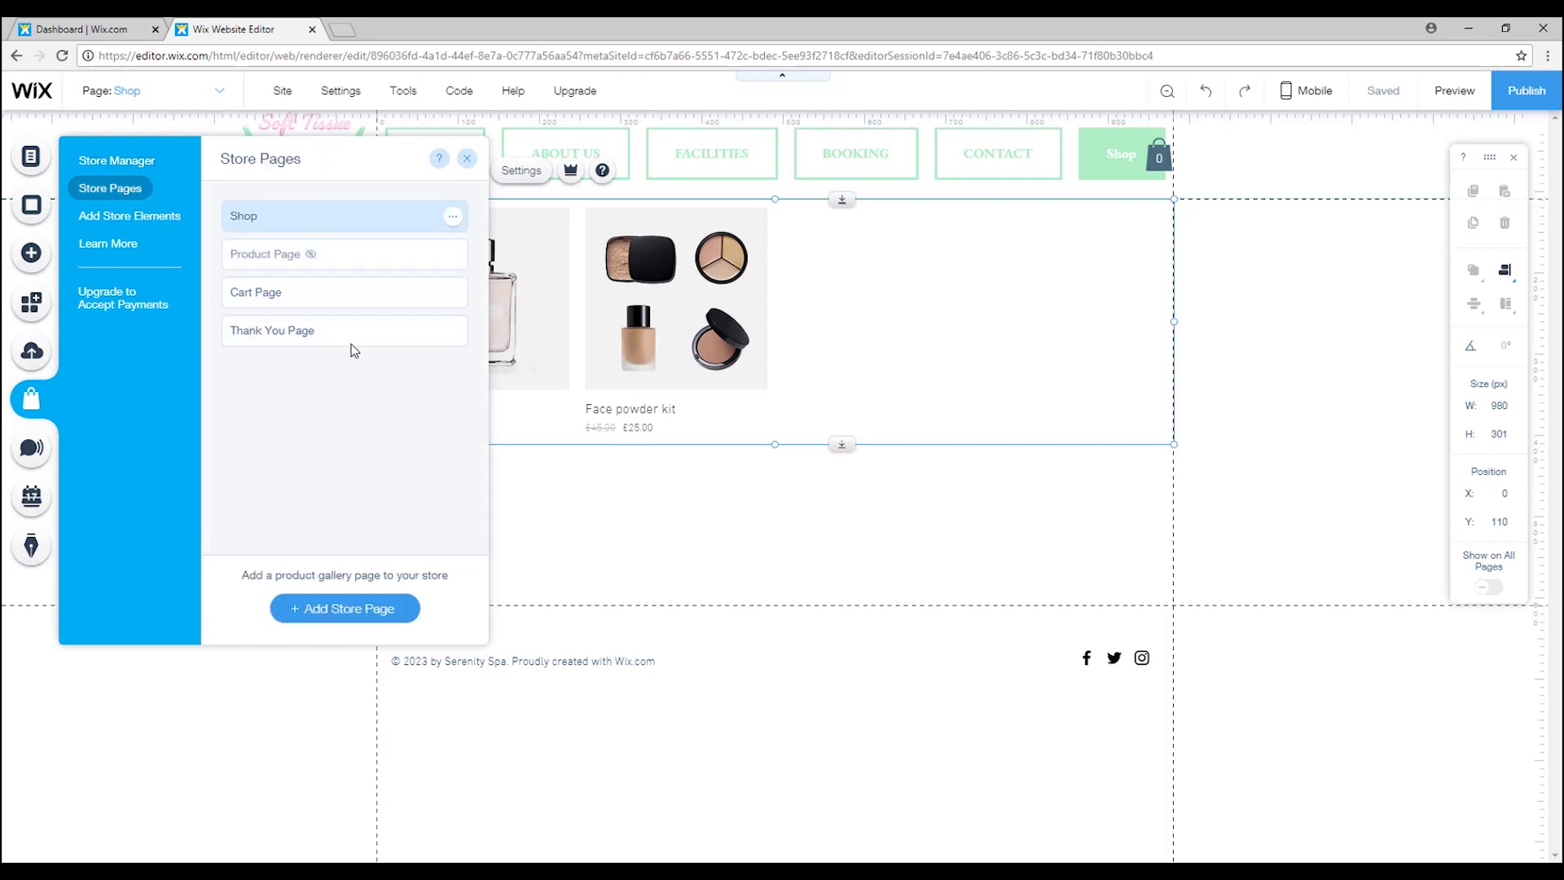
left_click(119, 217)
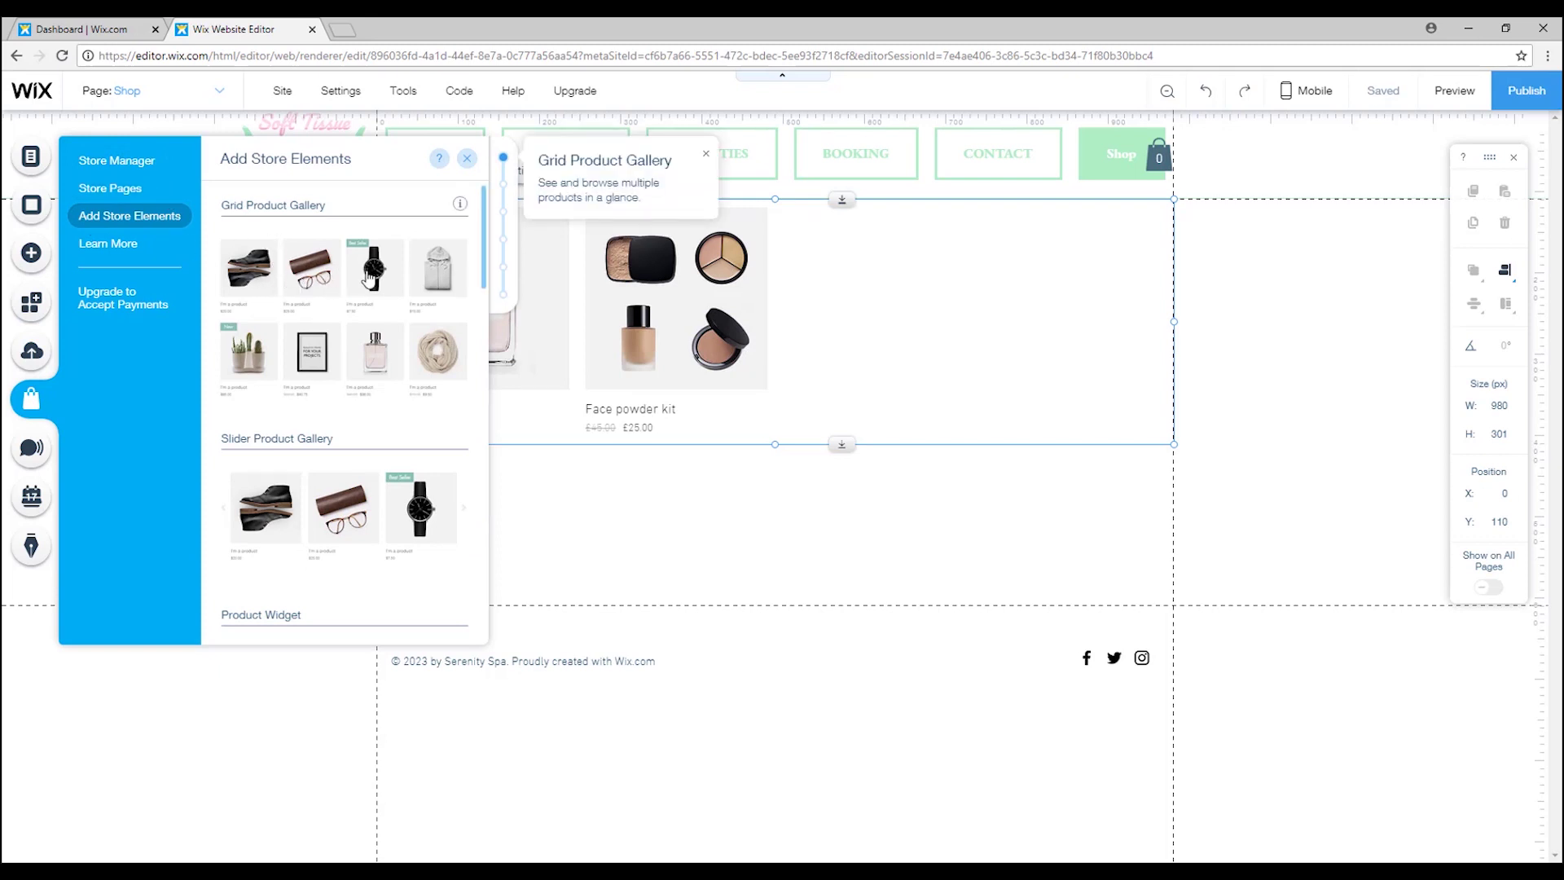
scroll(358, 342, "down", 5)
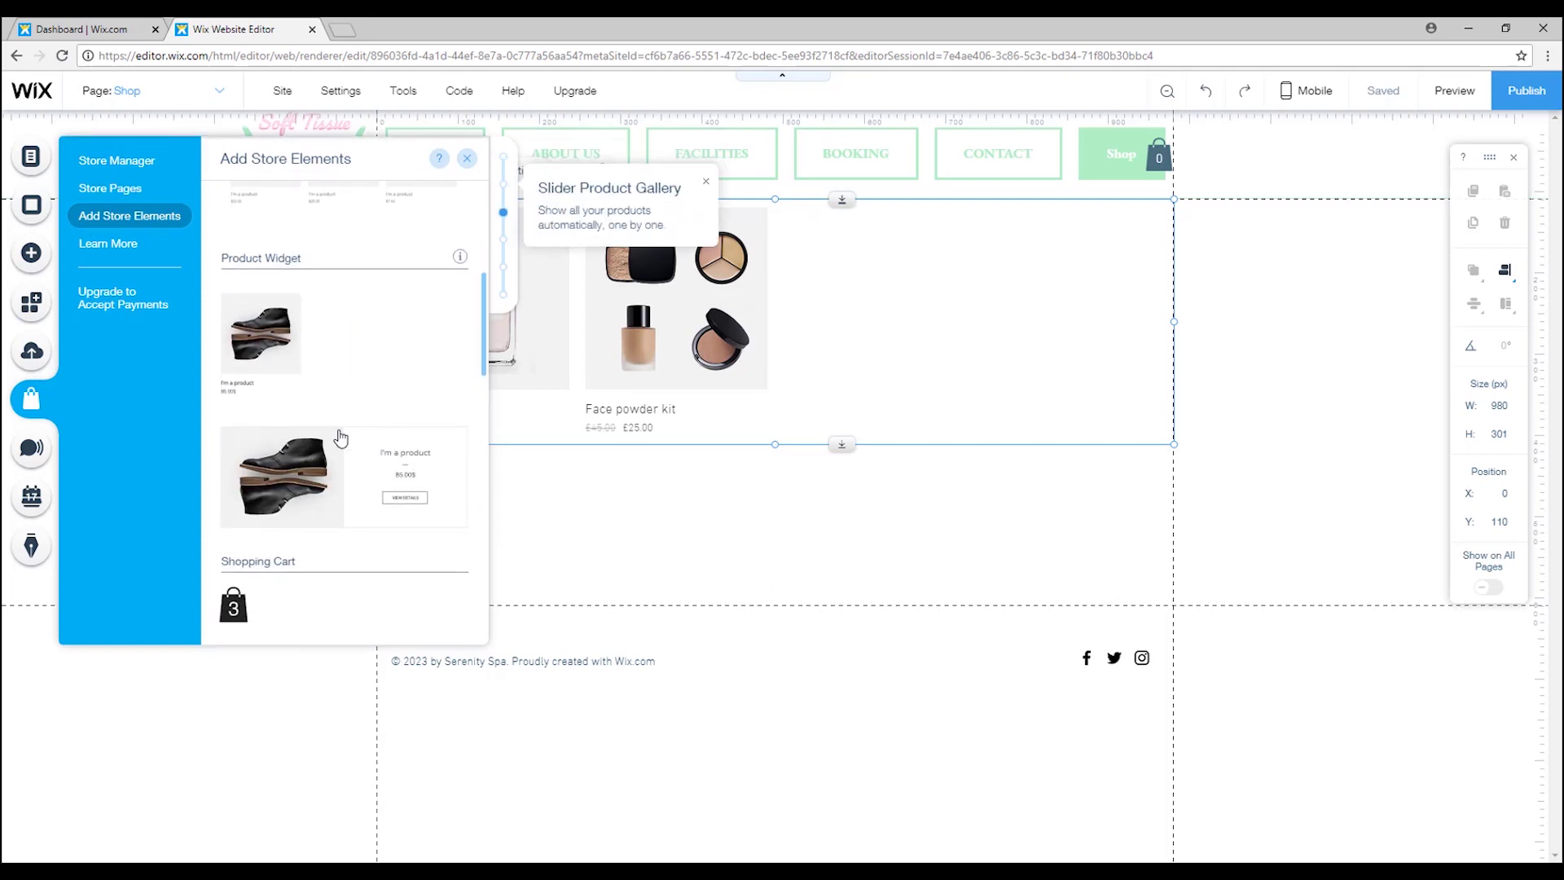
scroll(330, 432, "down", 3)
scroll(322, 351, "up", 5)
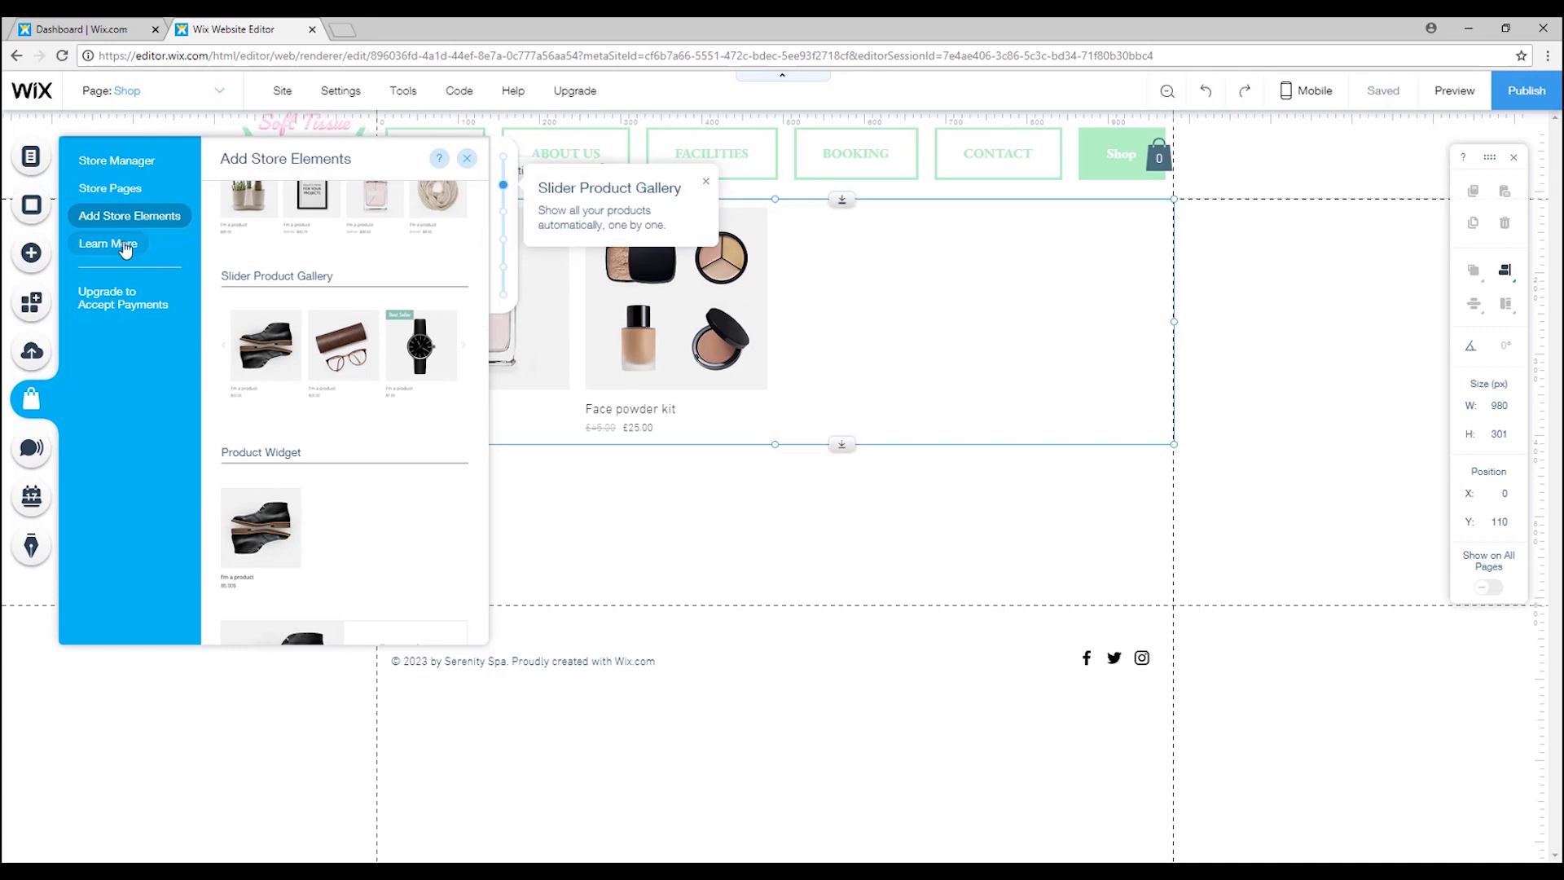
left_click(466, 158)
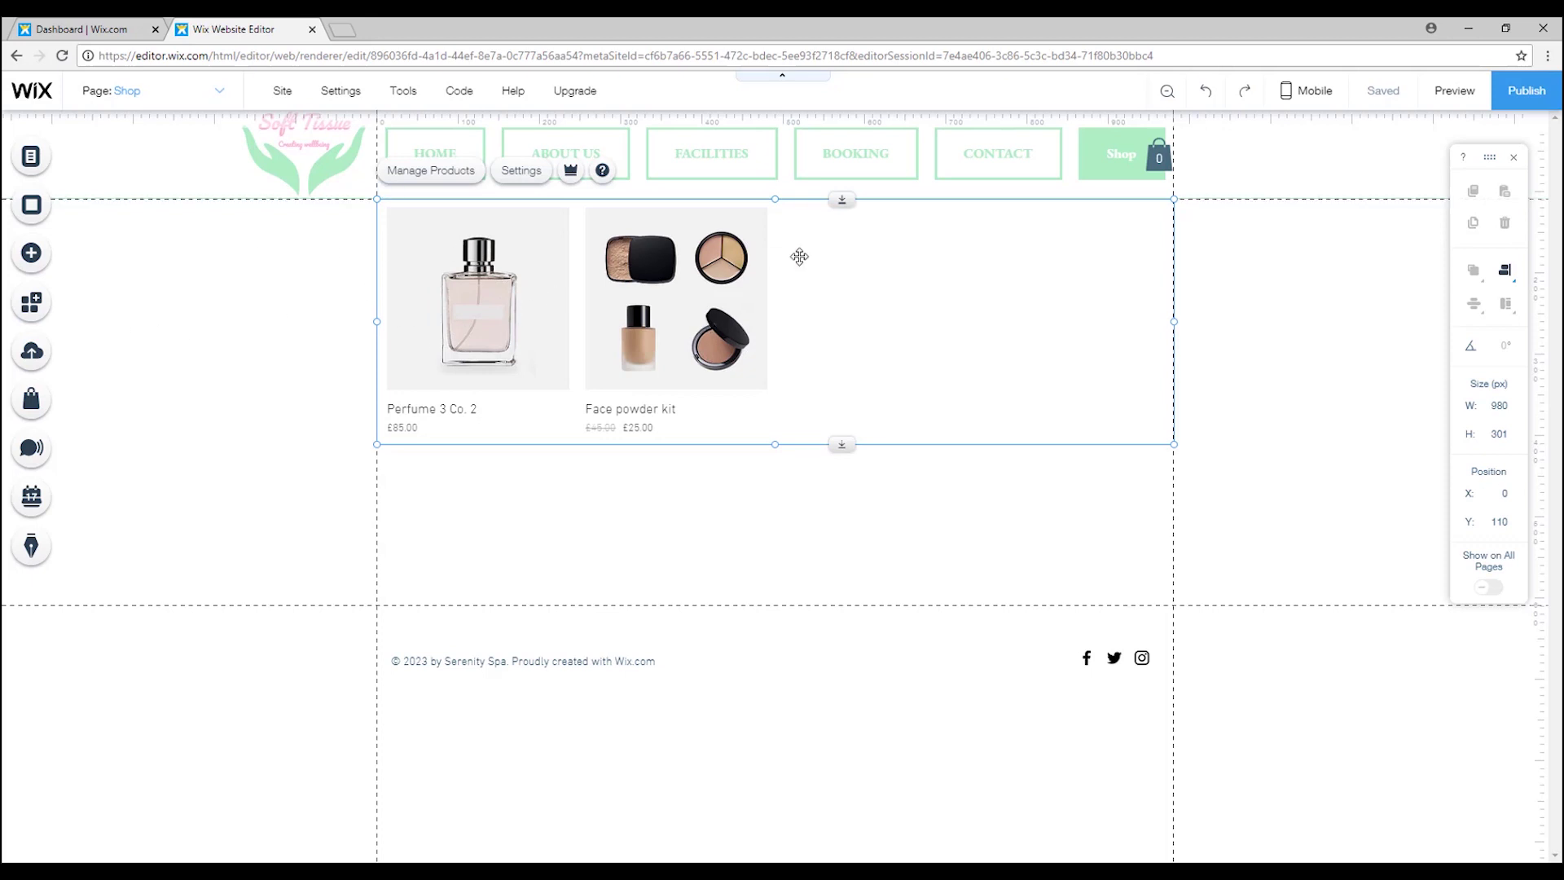
Create a new physical product named 'Facial Treatment Co.4' with the Skinbetter image.
left_click(450, 175)
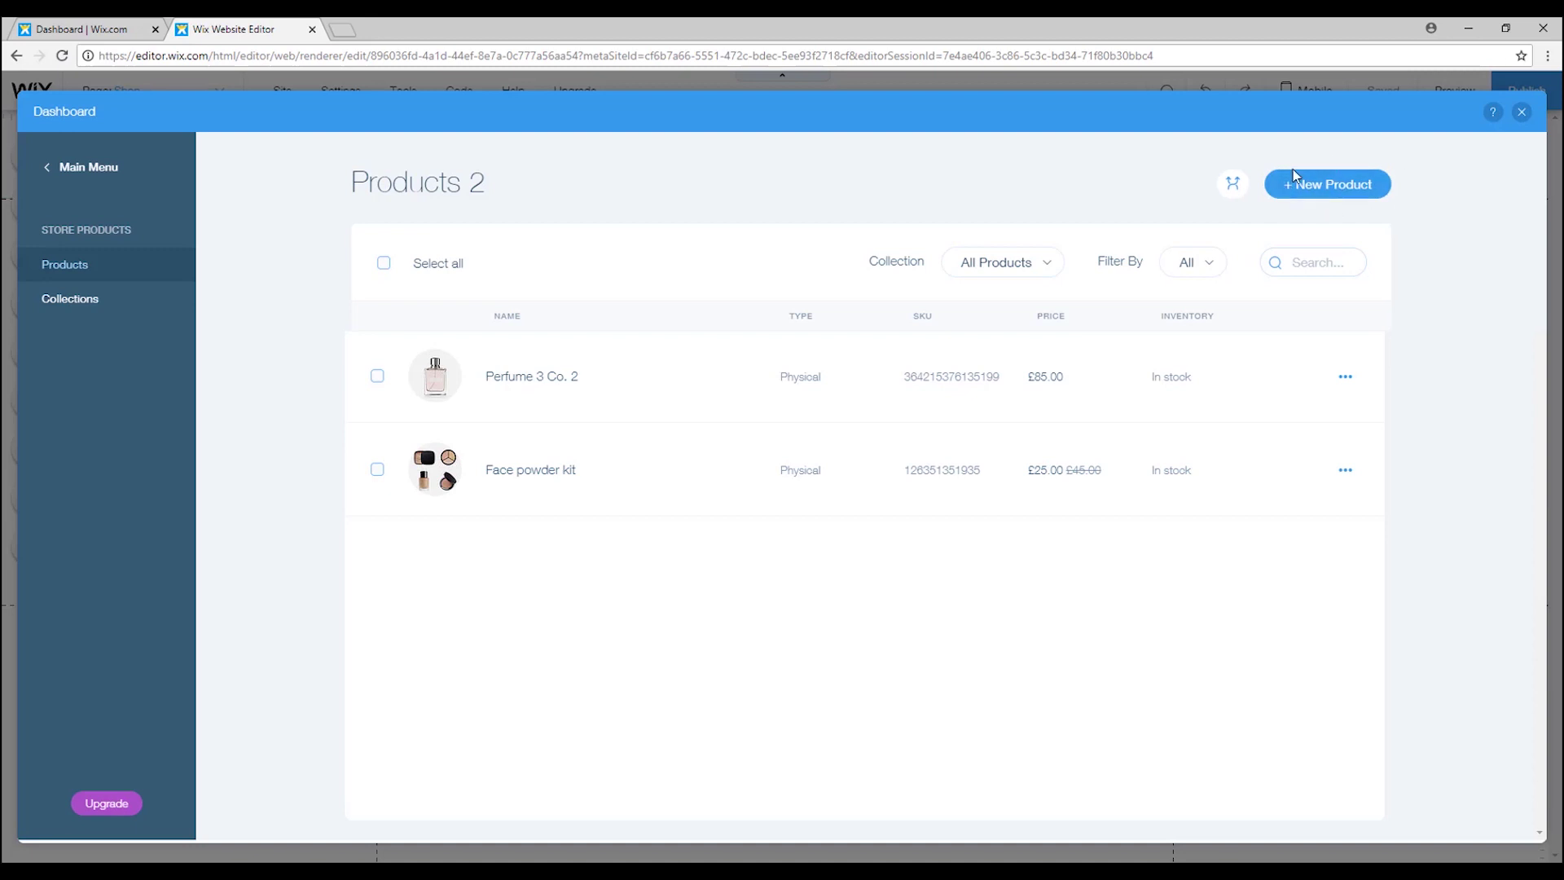
left_click(1349, 193)
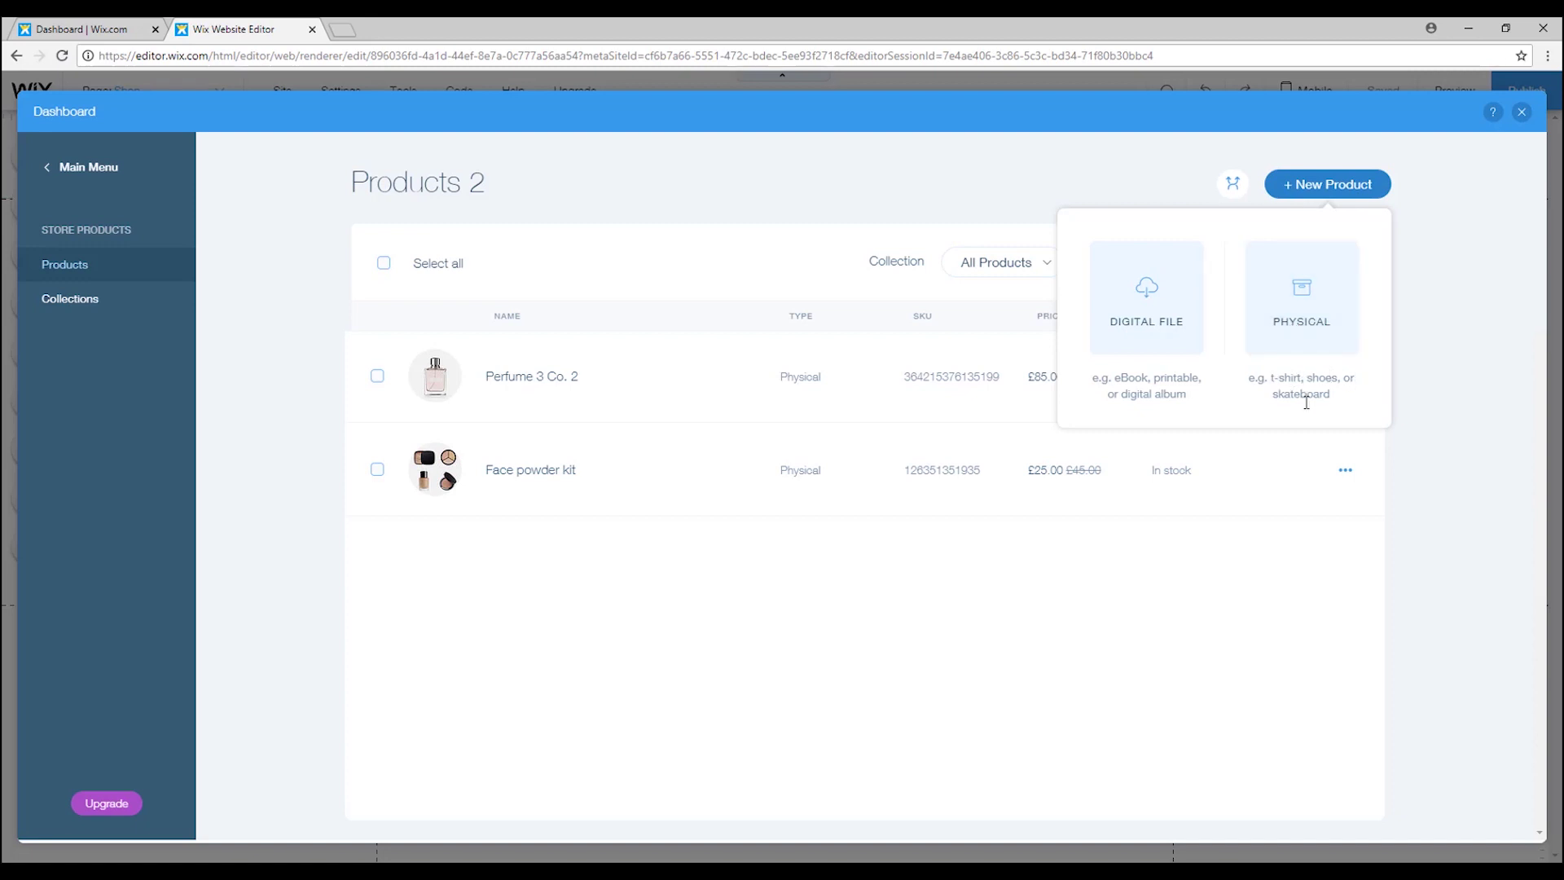
left_click(1305, 296)
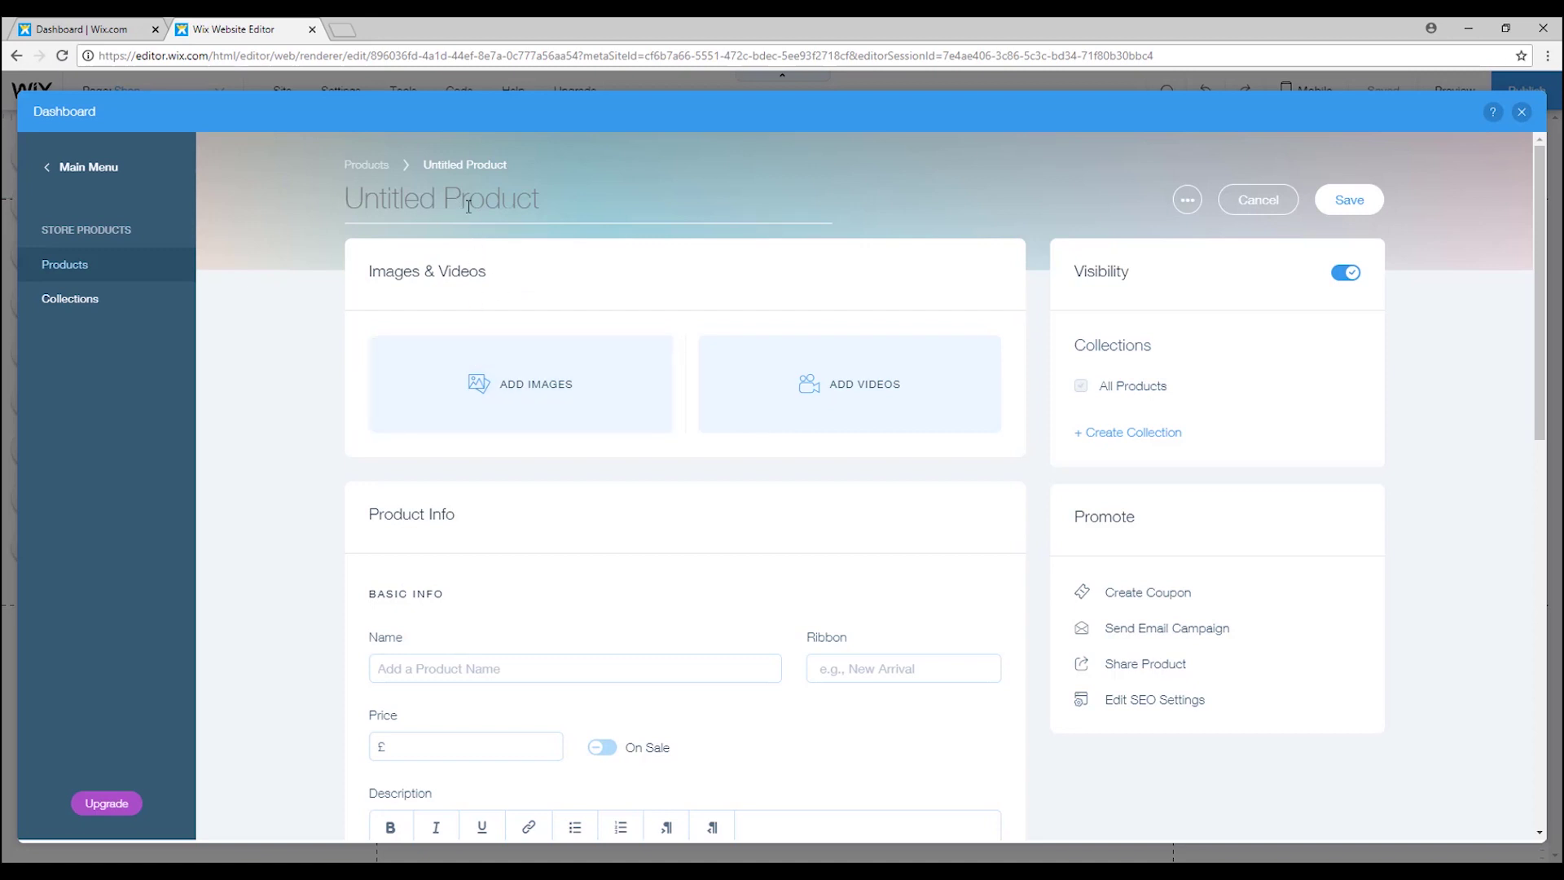
type("Facial Treatment Co.4")
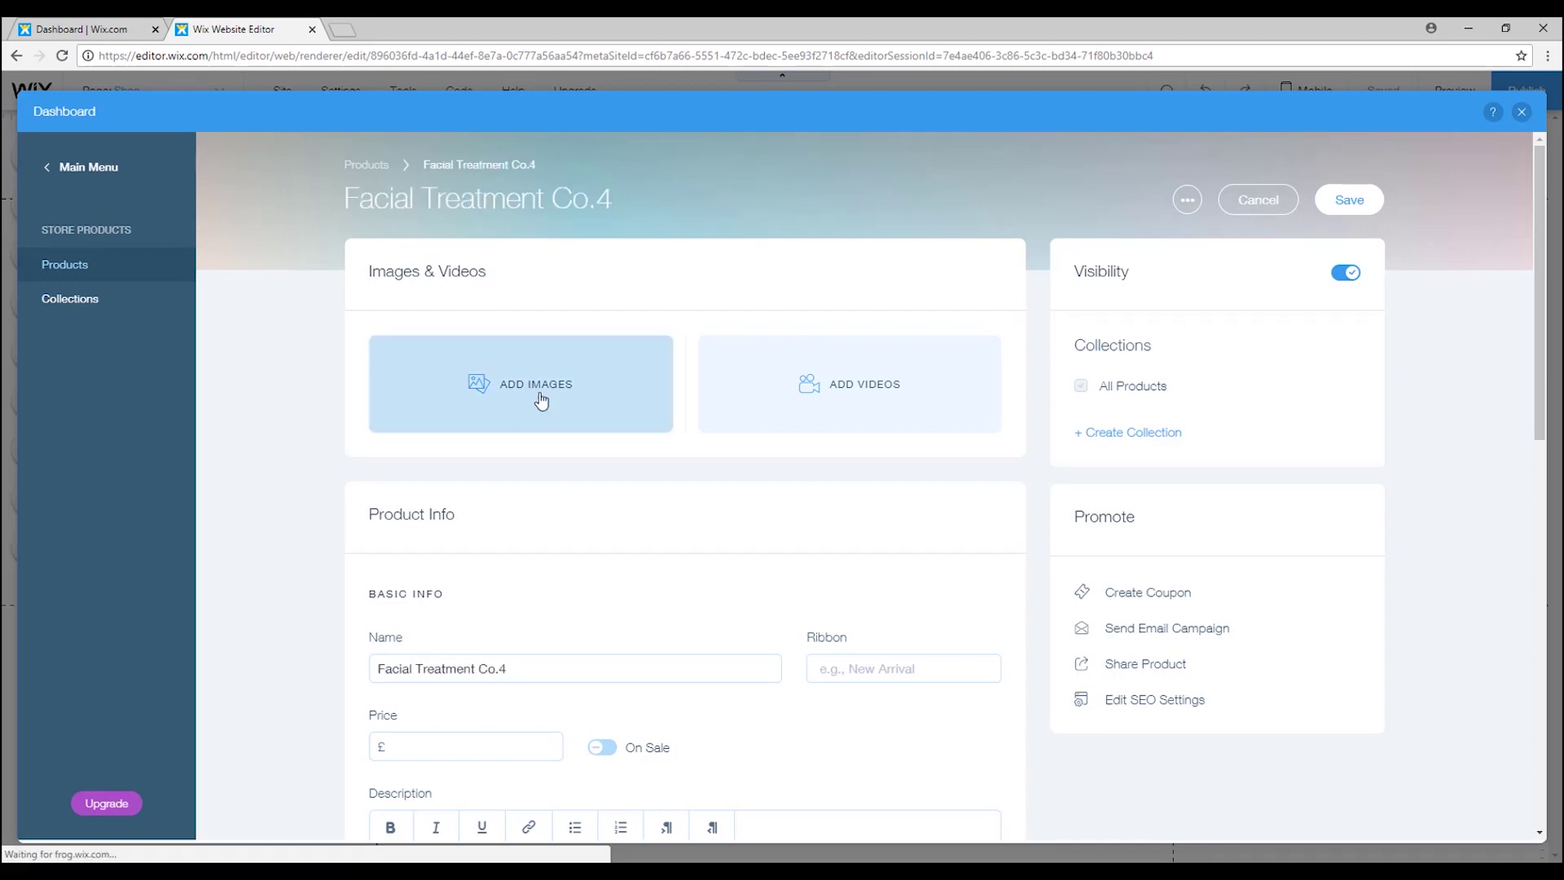
left_click(542, 400)
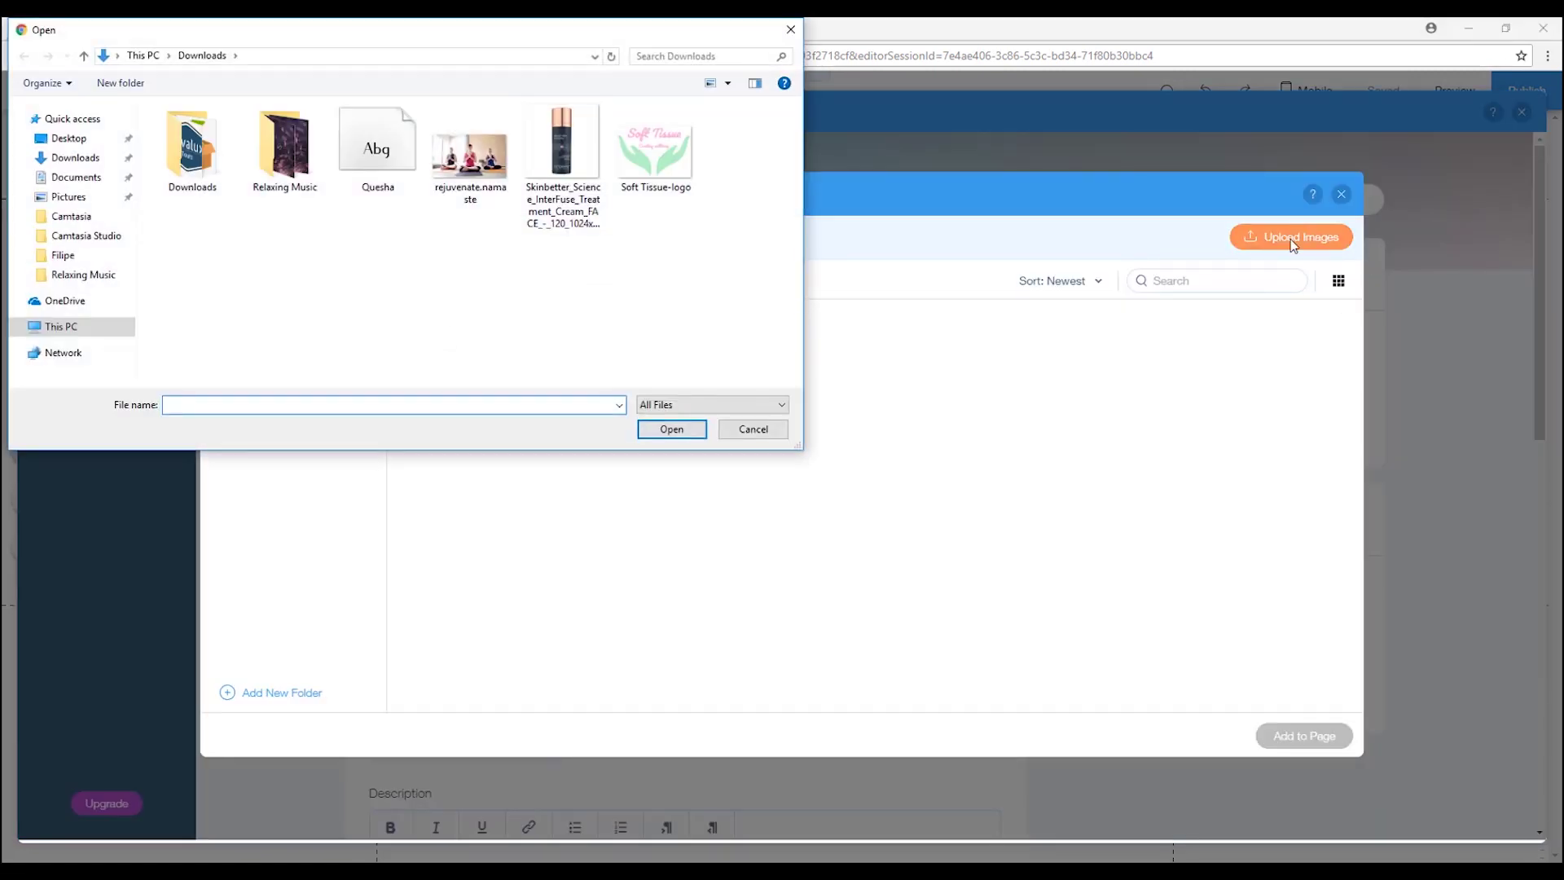
left_click(677, 440)
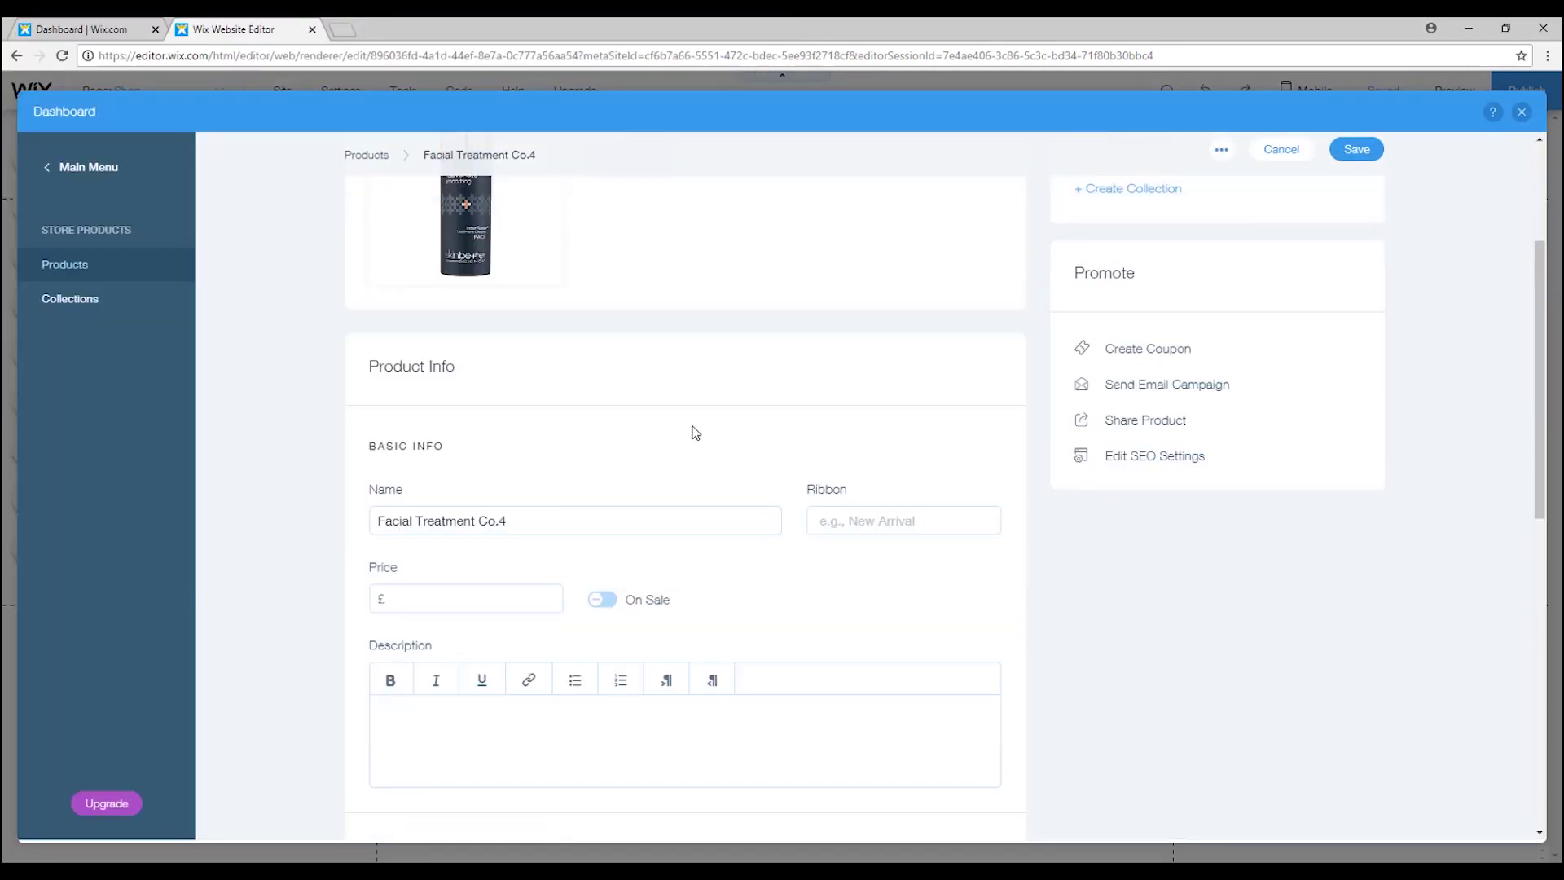
Set the price to 25 instead of 35, add a description, and save the product.
type("35")
scroll(491, 508, "down", 4)
key("BackSpace")
key("BackSpace")
type("25")
left_click(464, 394)
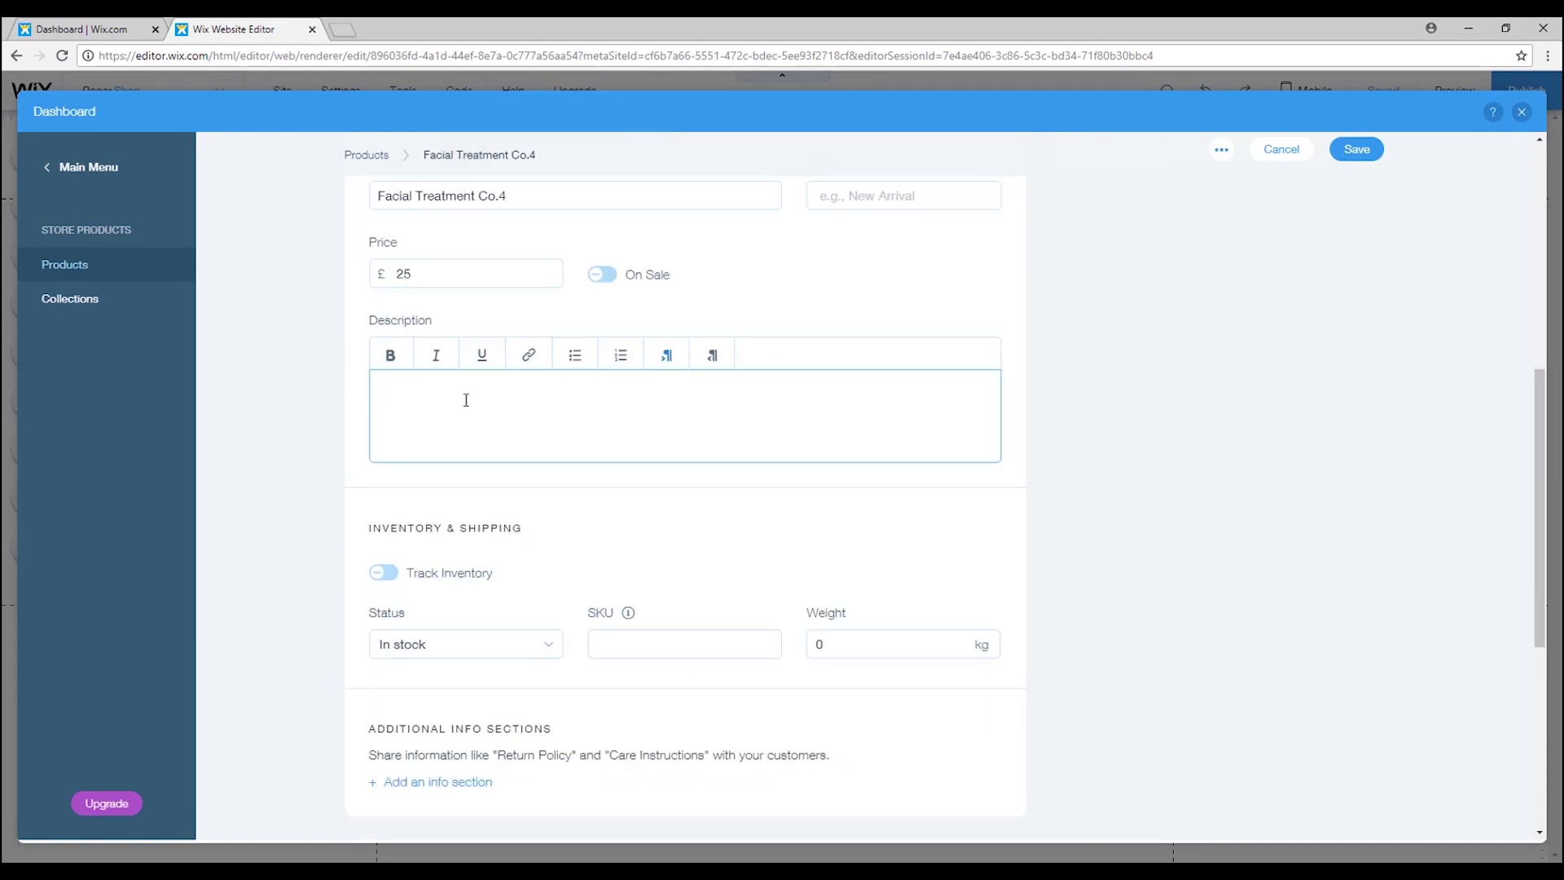
type("Tre")
scroll(713, 574, "up", 2)
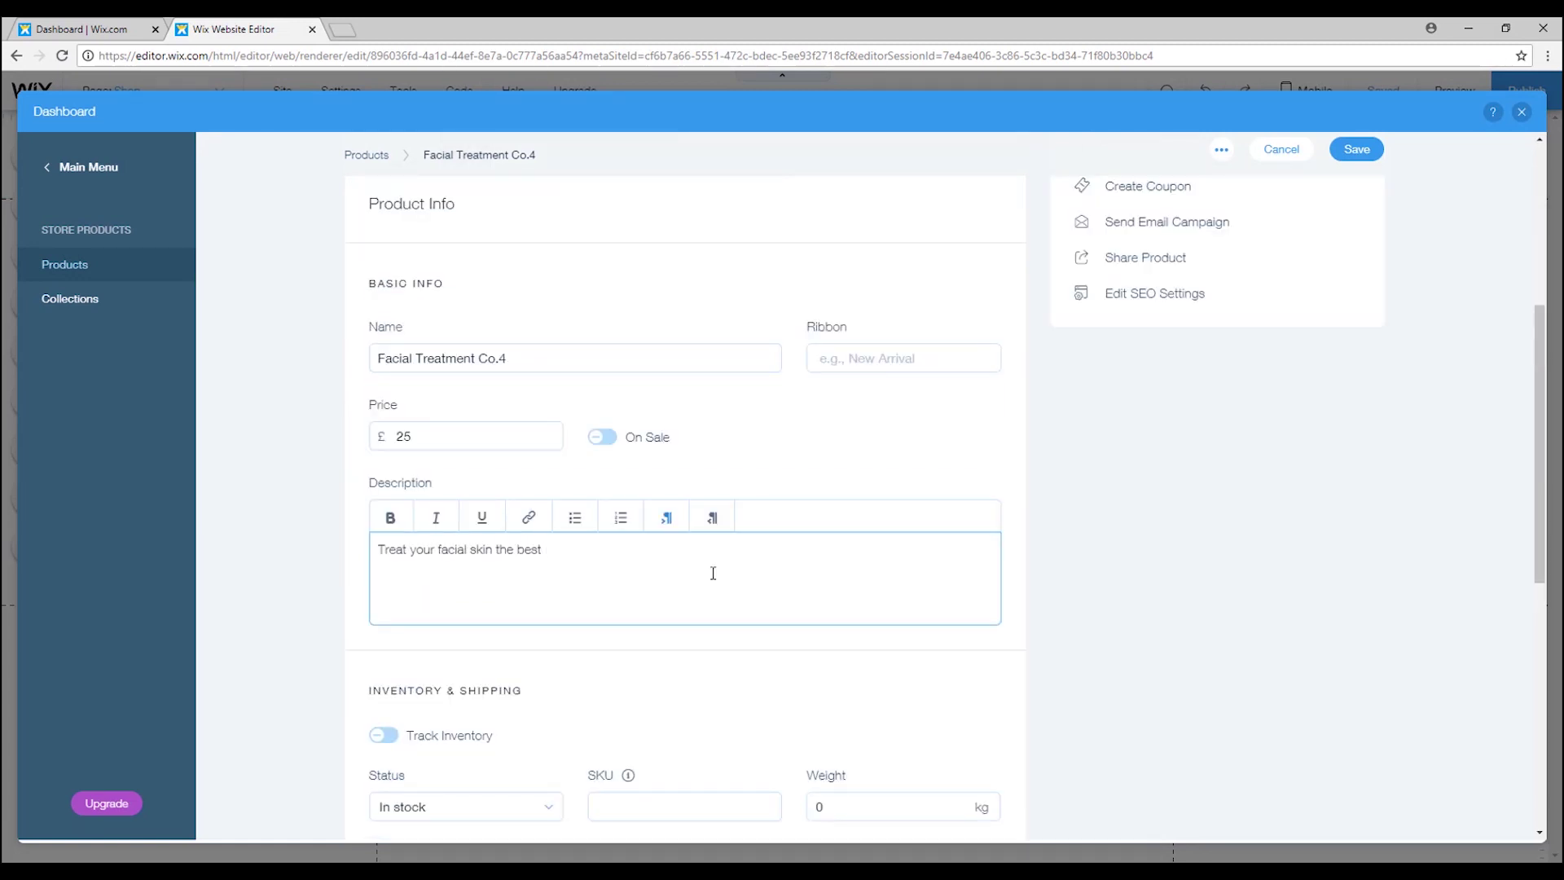
scroll(712, 574, "down", 8)
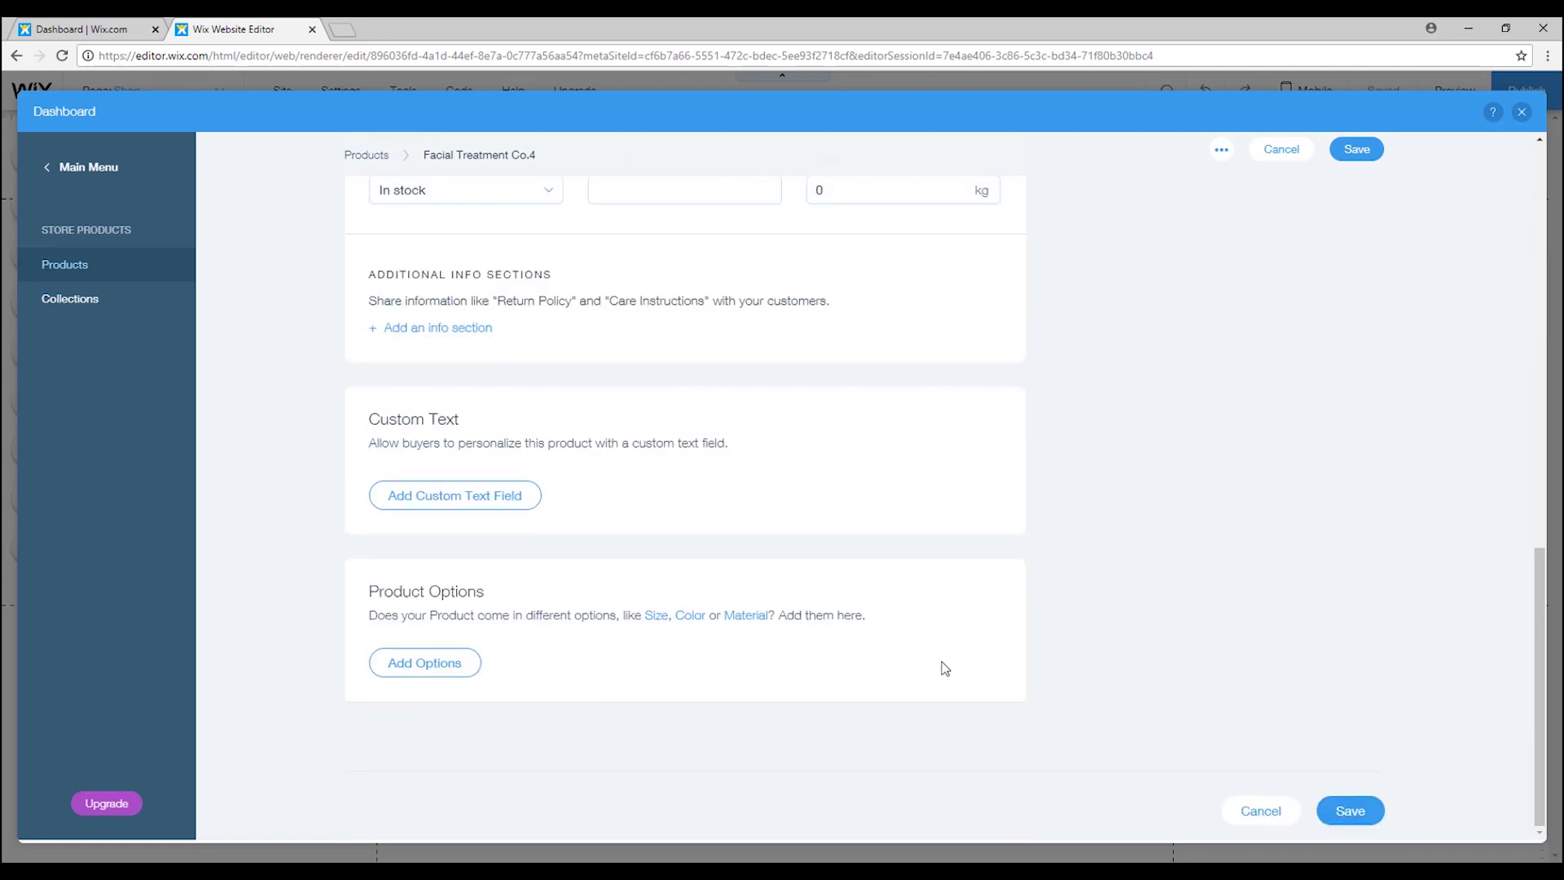
left_click(1343, 807)
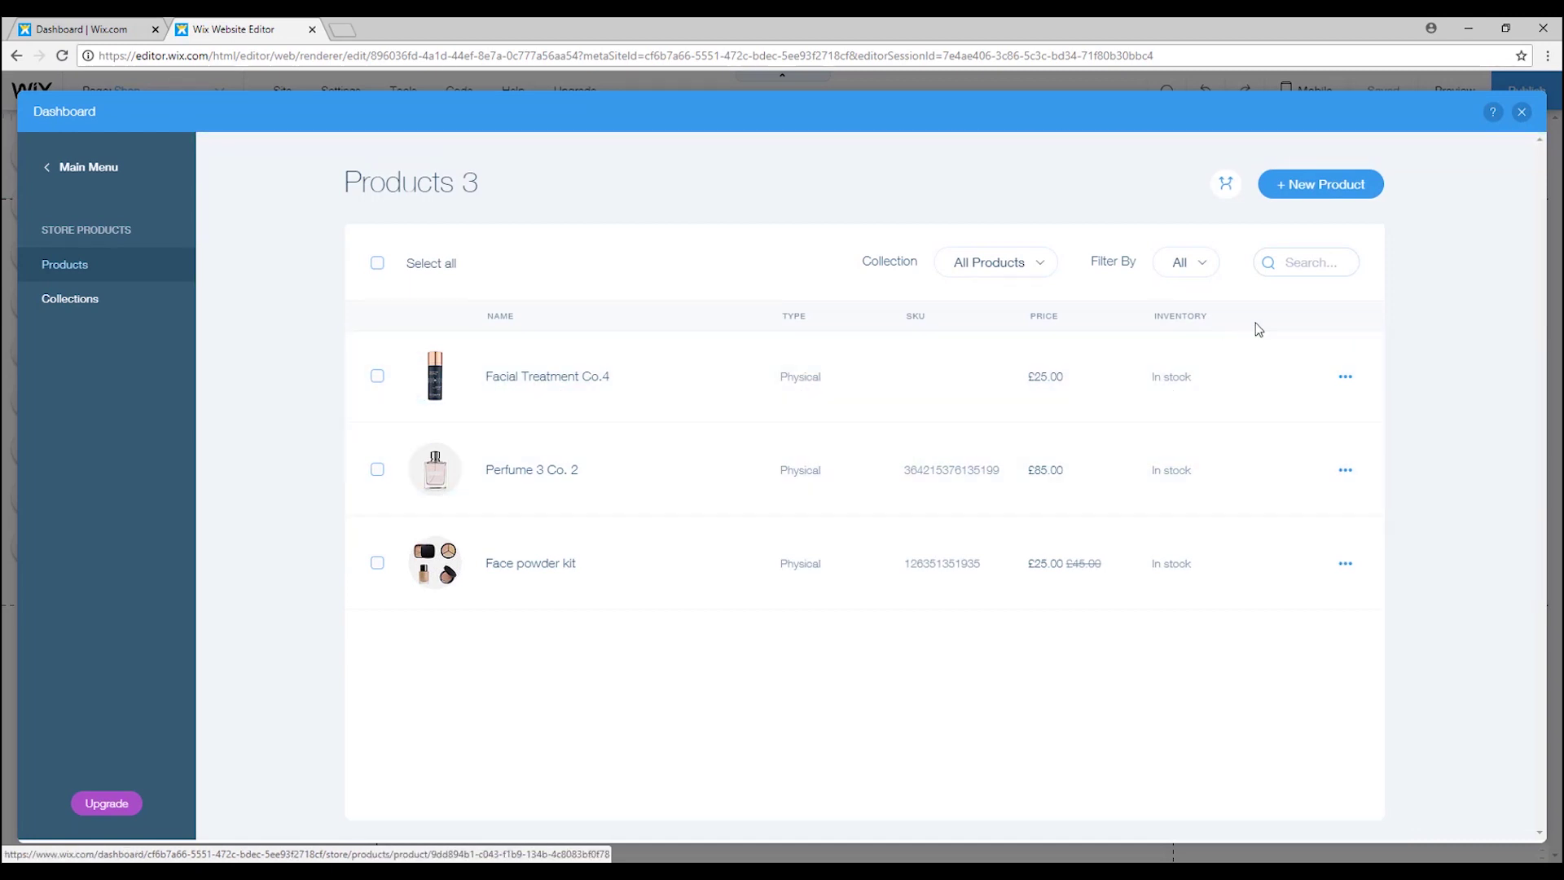
Move the header cart icon below the menu and look at the Shop and Cart store pages.
left_click(1523, 113)
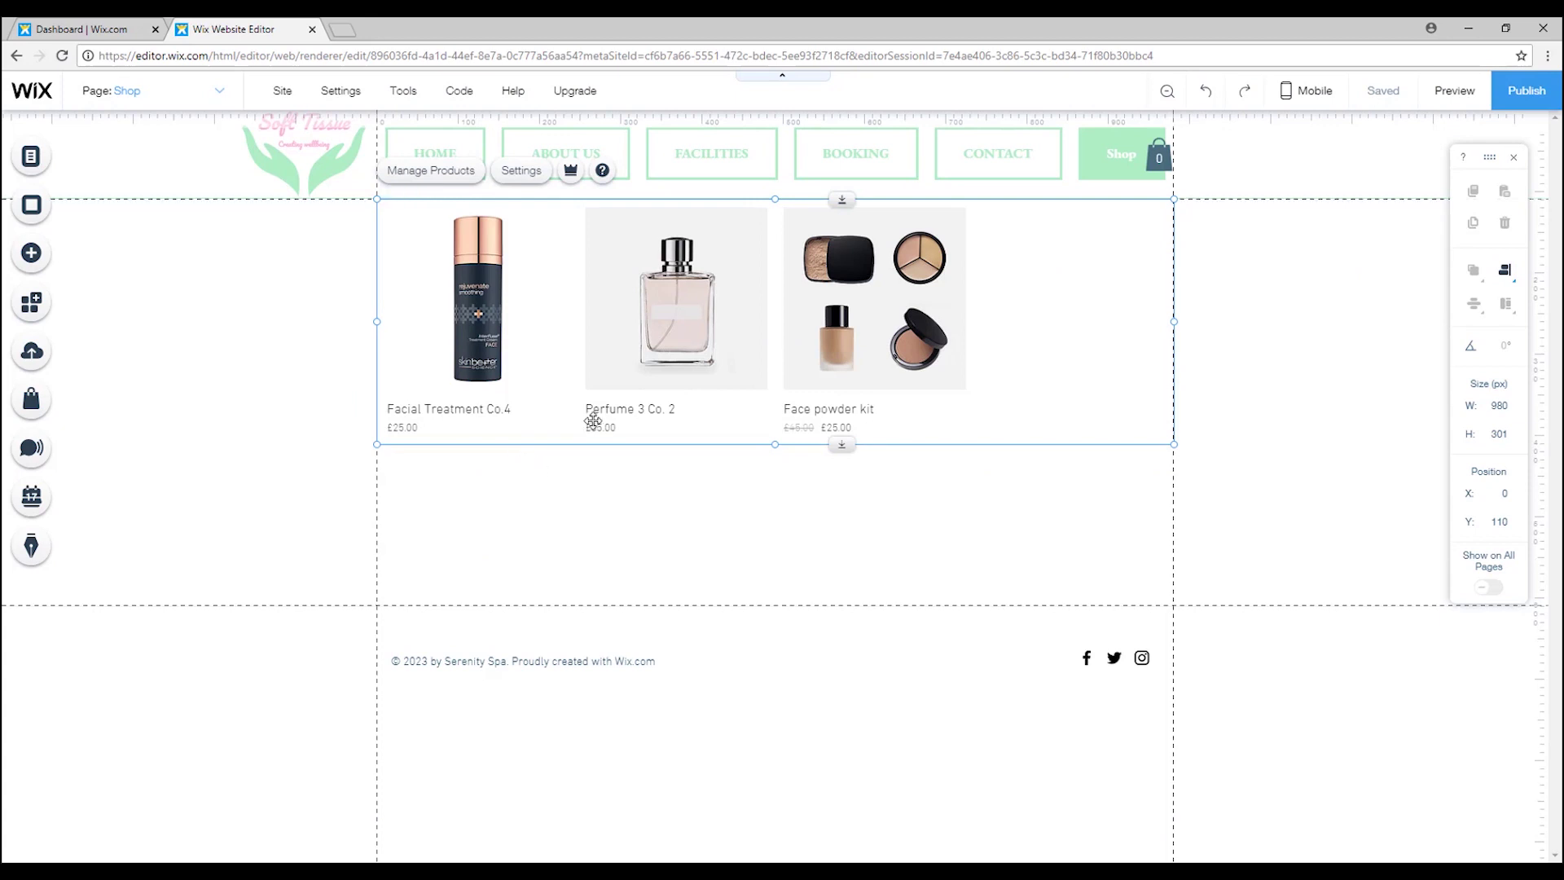
left_click(1360, 428)
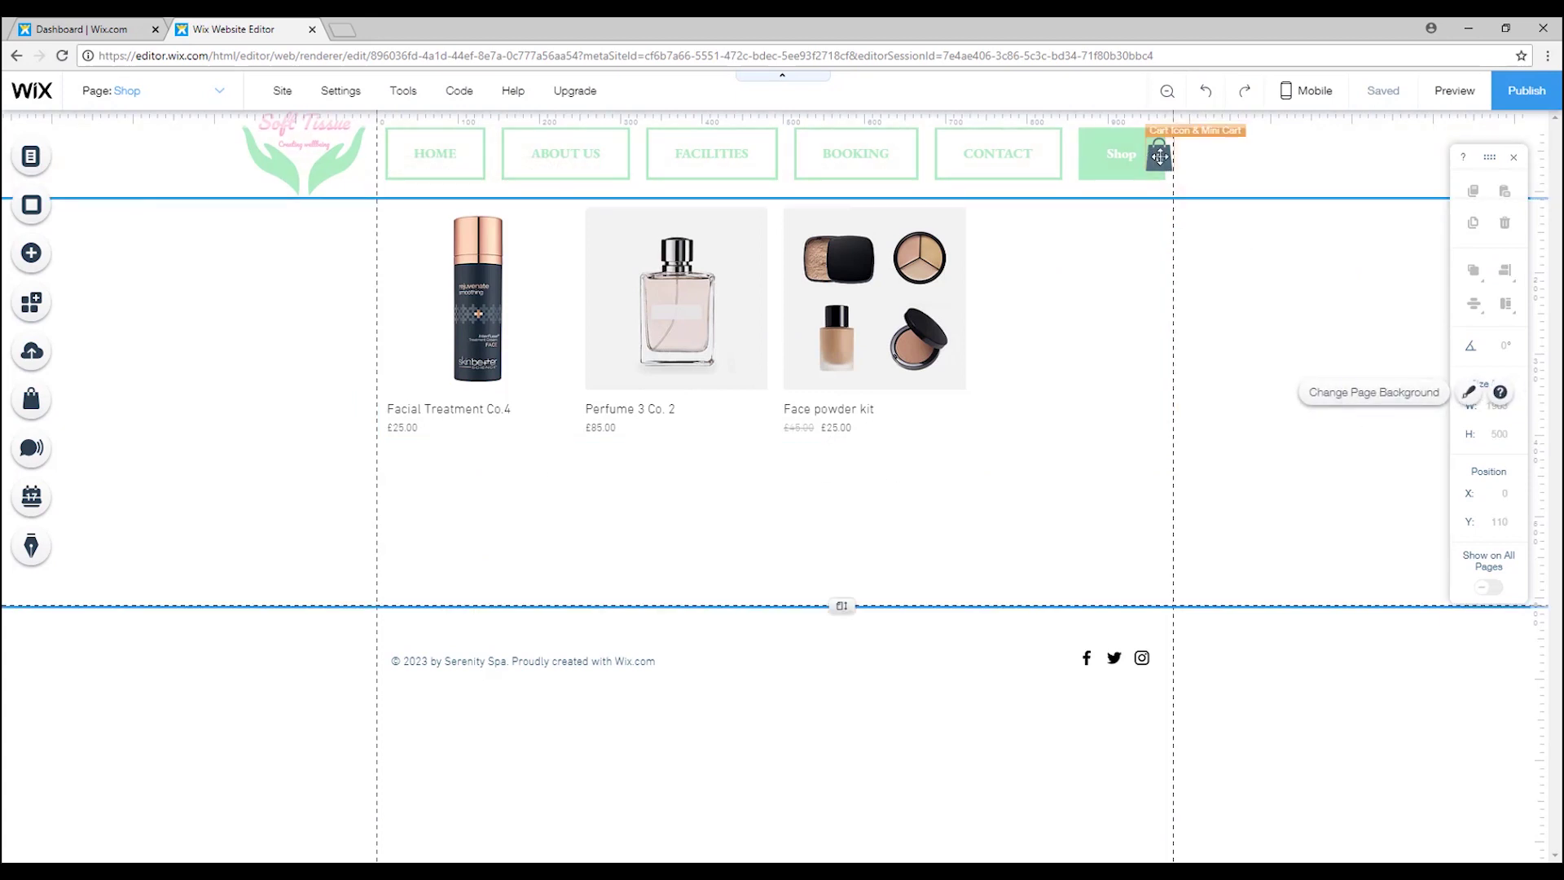
left_click_drag(1155, 154, 1158, 220)
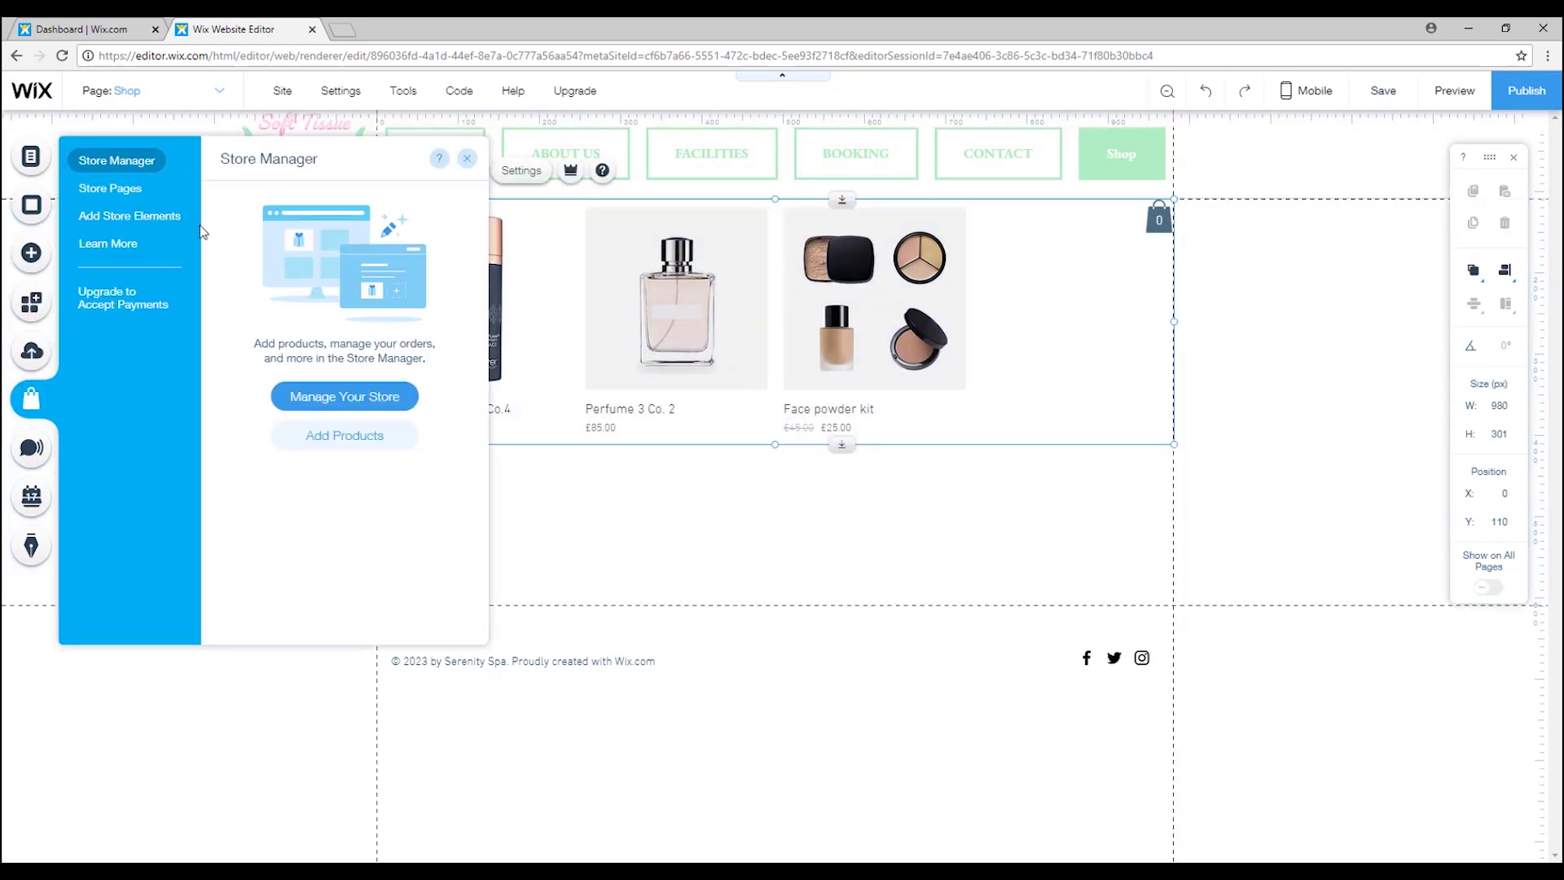
left_click(128, 200)
left_click(453, 217)
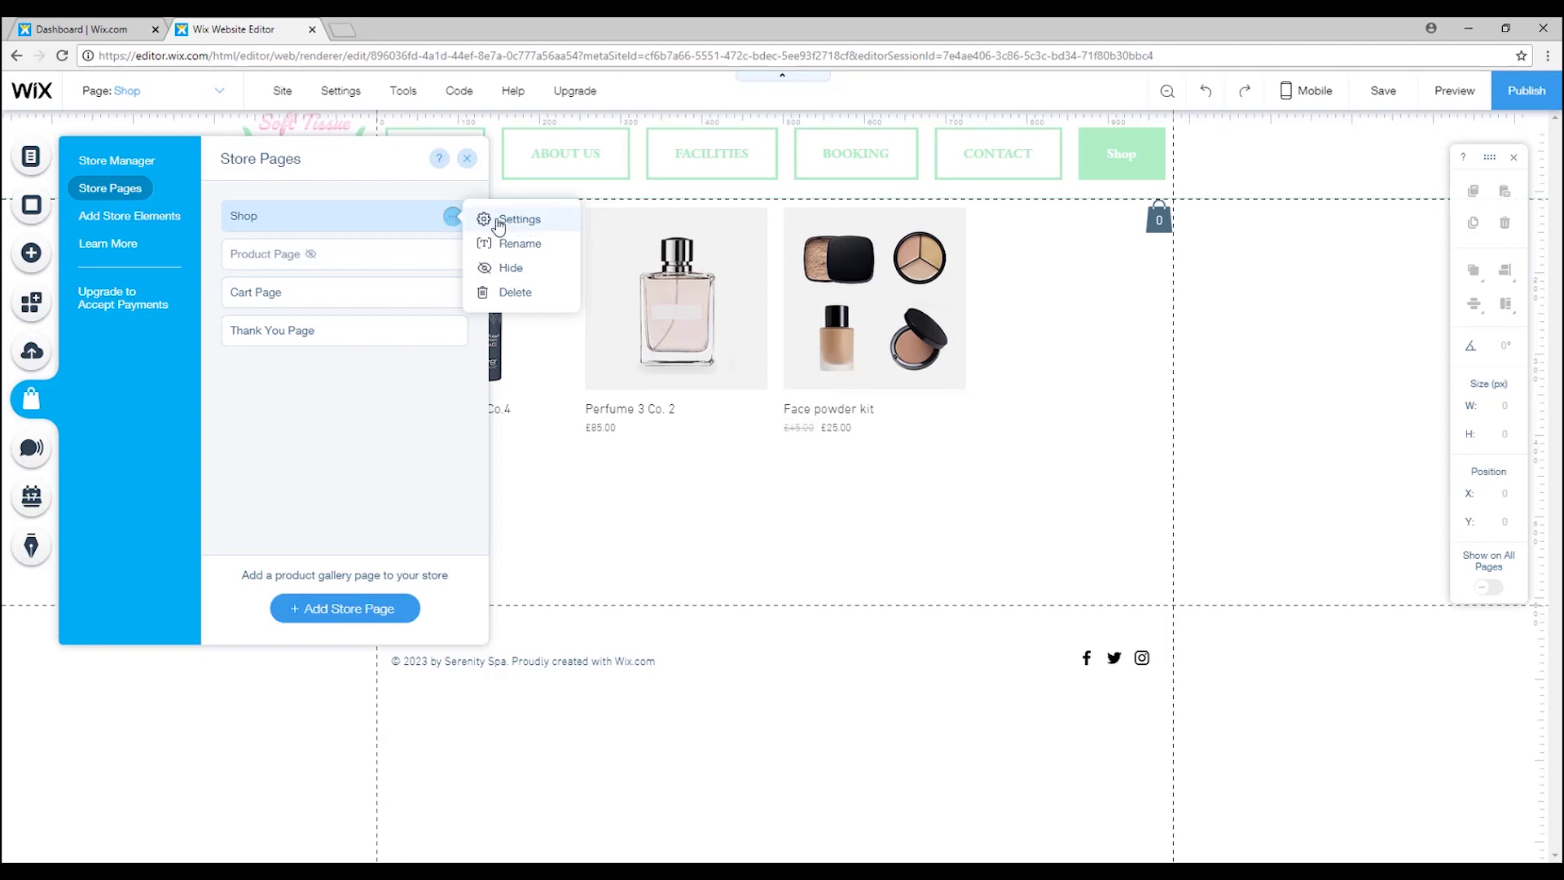
left_click(470, 160)
left_click(411, 296)
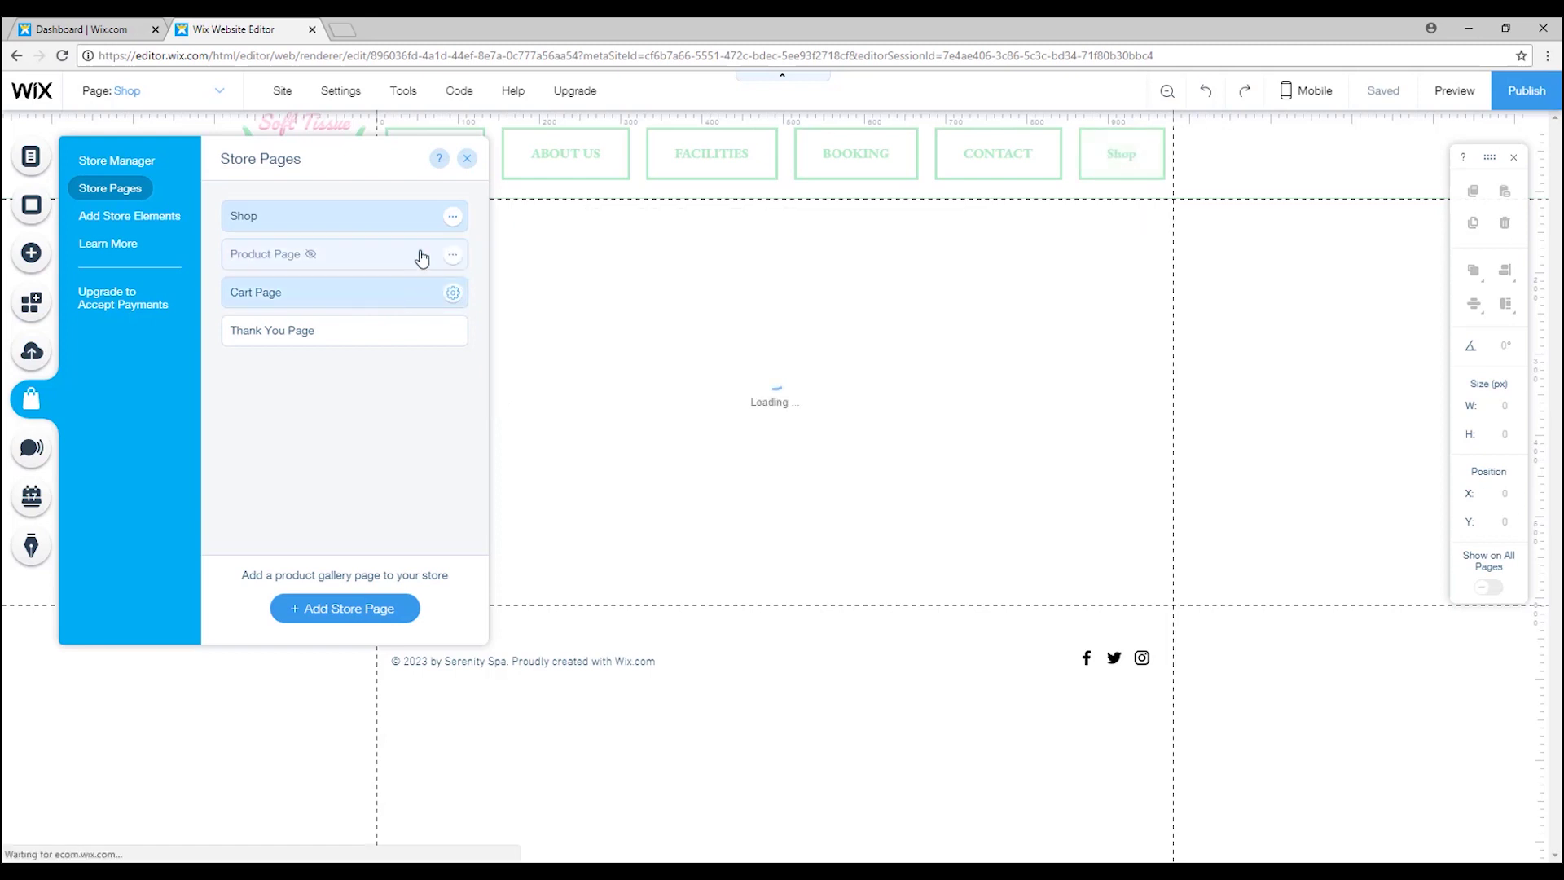
left_click(467, 159)
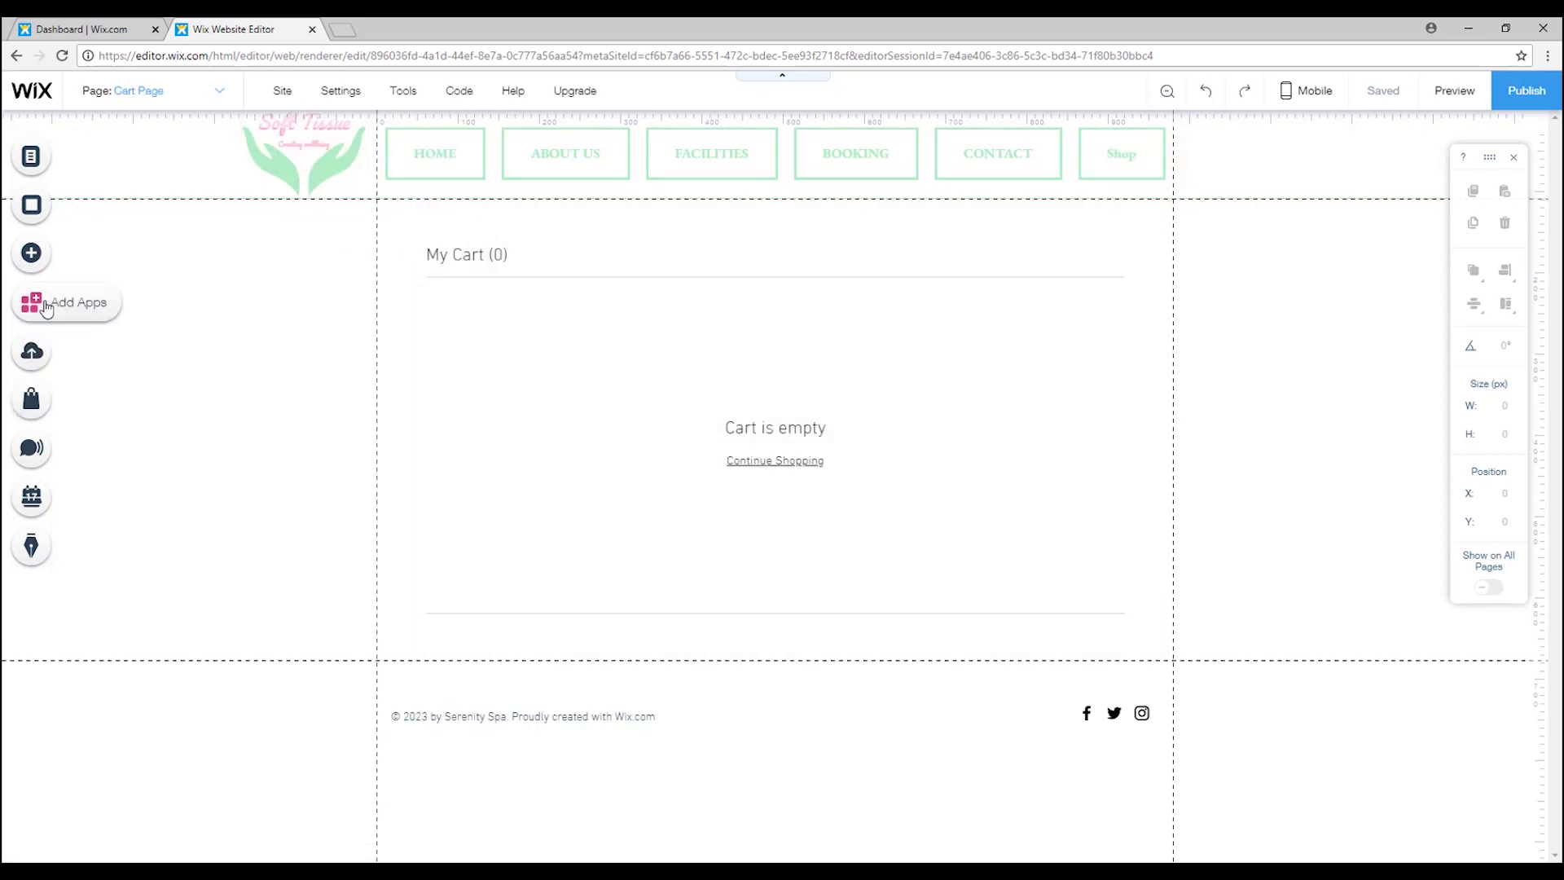
Go through the Thank You Page to the Product Page and select its product widget.
left_click(31, 401)
left_click(135, 199)
left_click(290, 332)
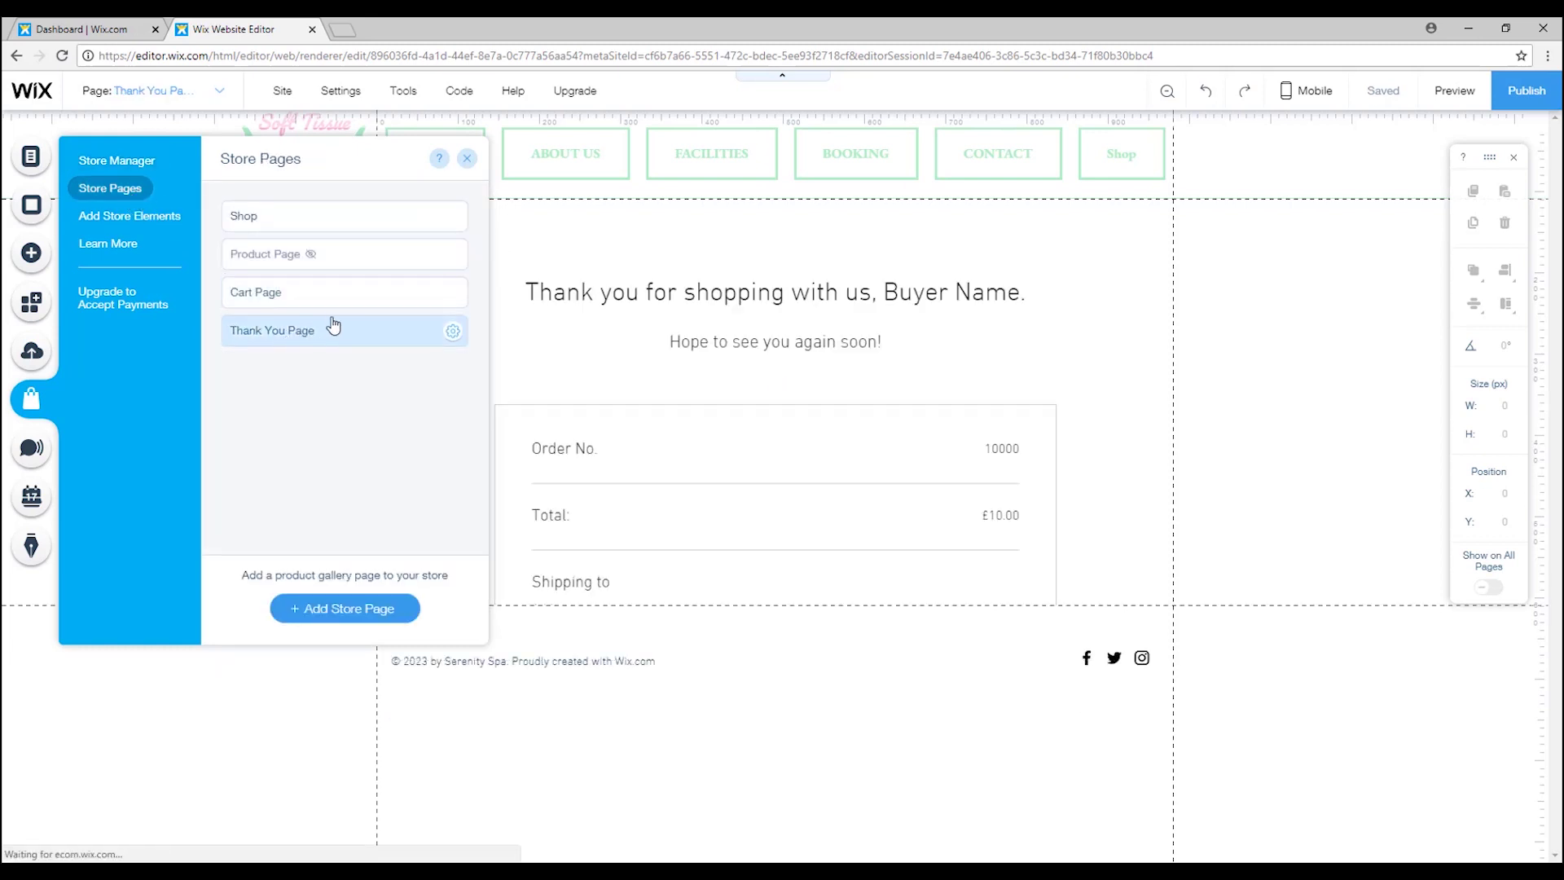
scroll(809, 479, "down", 1)
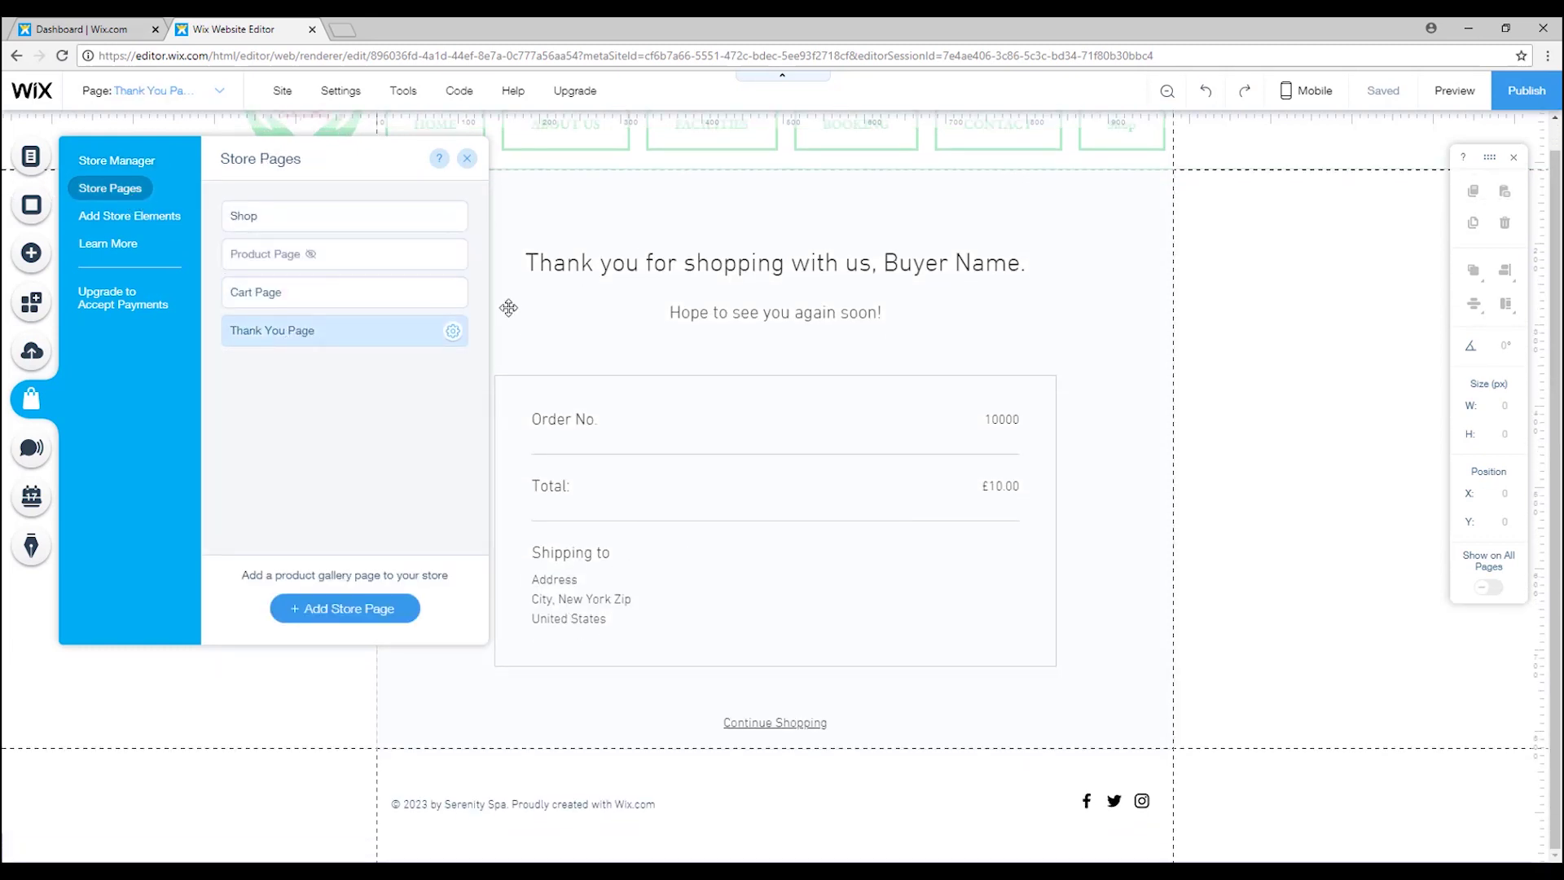
left_click(423, 254)
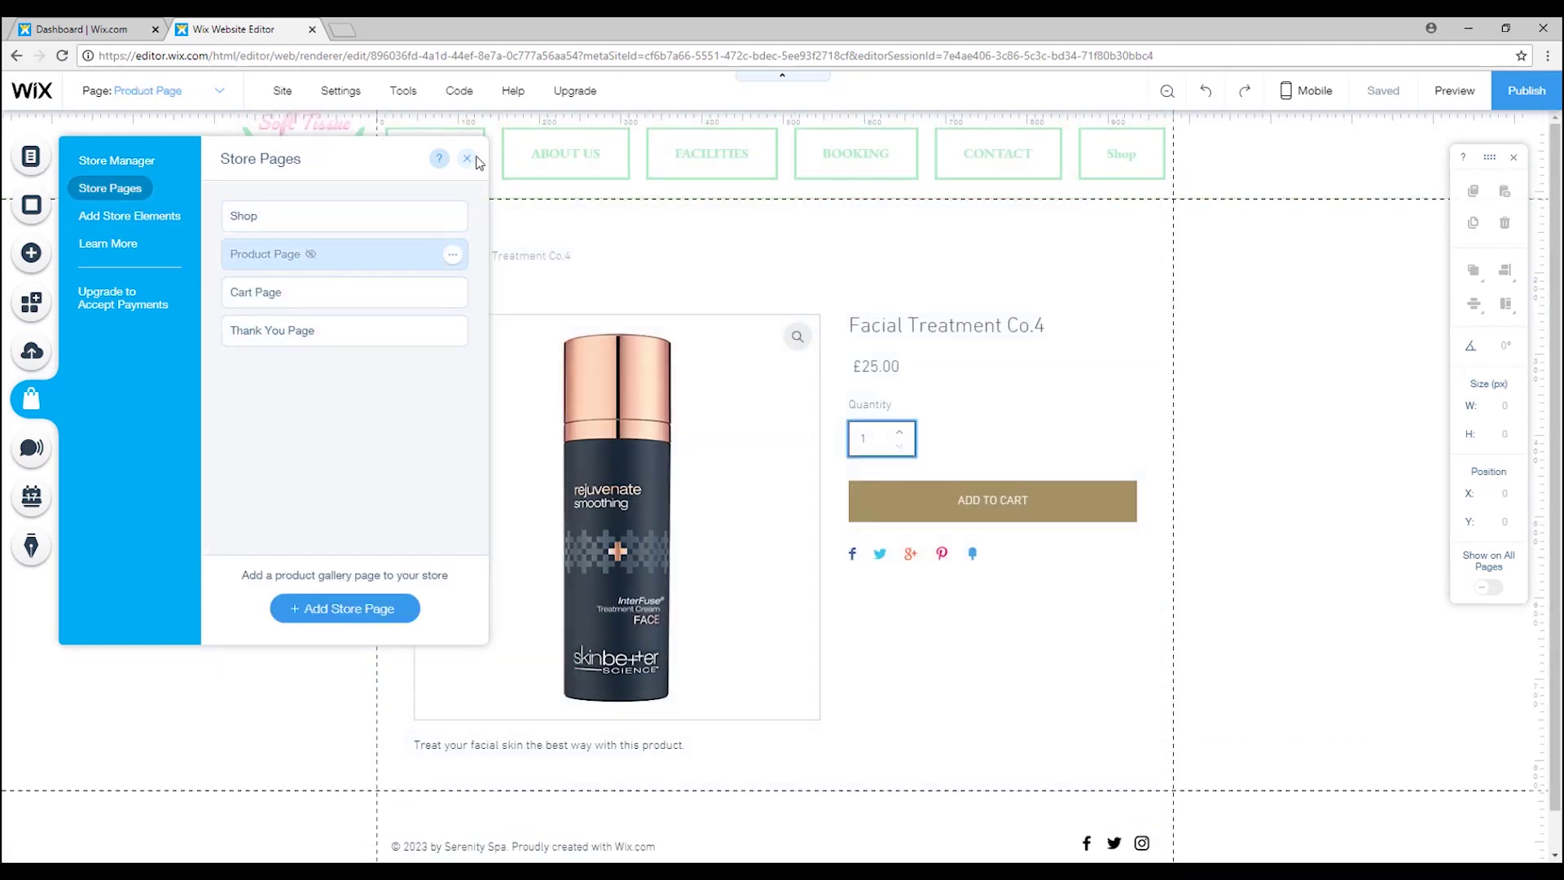
left_click(467, 158)
scroll(770, 245, "down", 1)
left_click(770, 245)
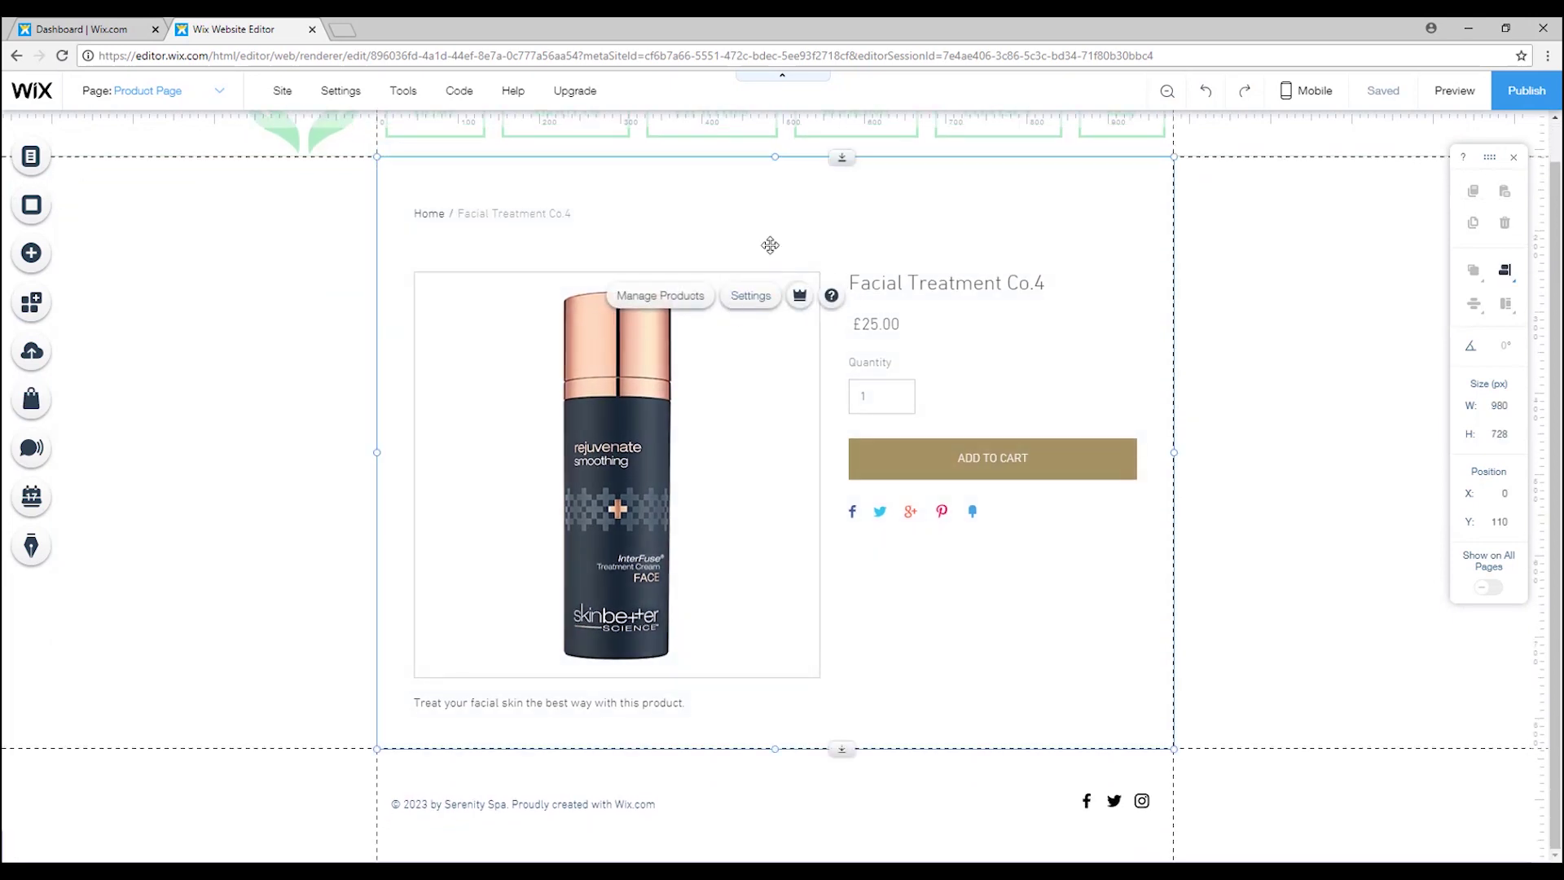
Give the ADD TO CART button a pink fill and a larger serif font.
left_click(870, 211)
left_click(273, 407)
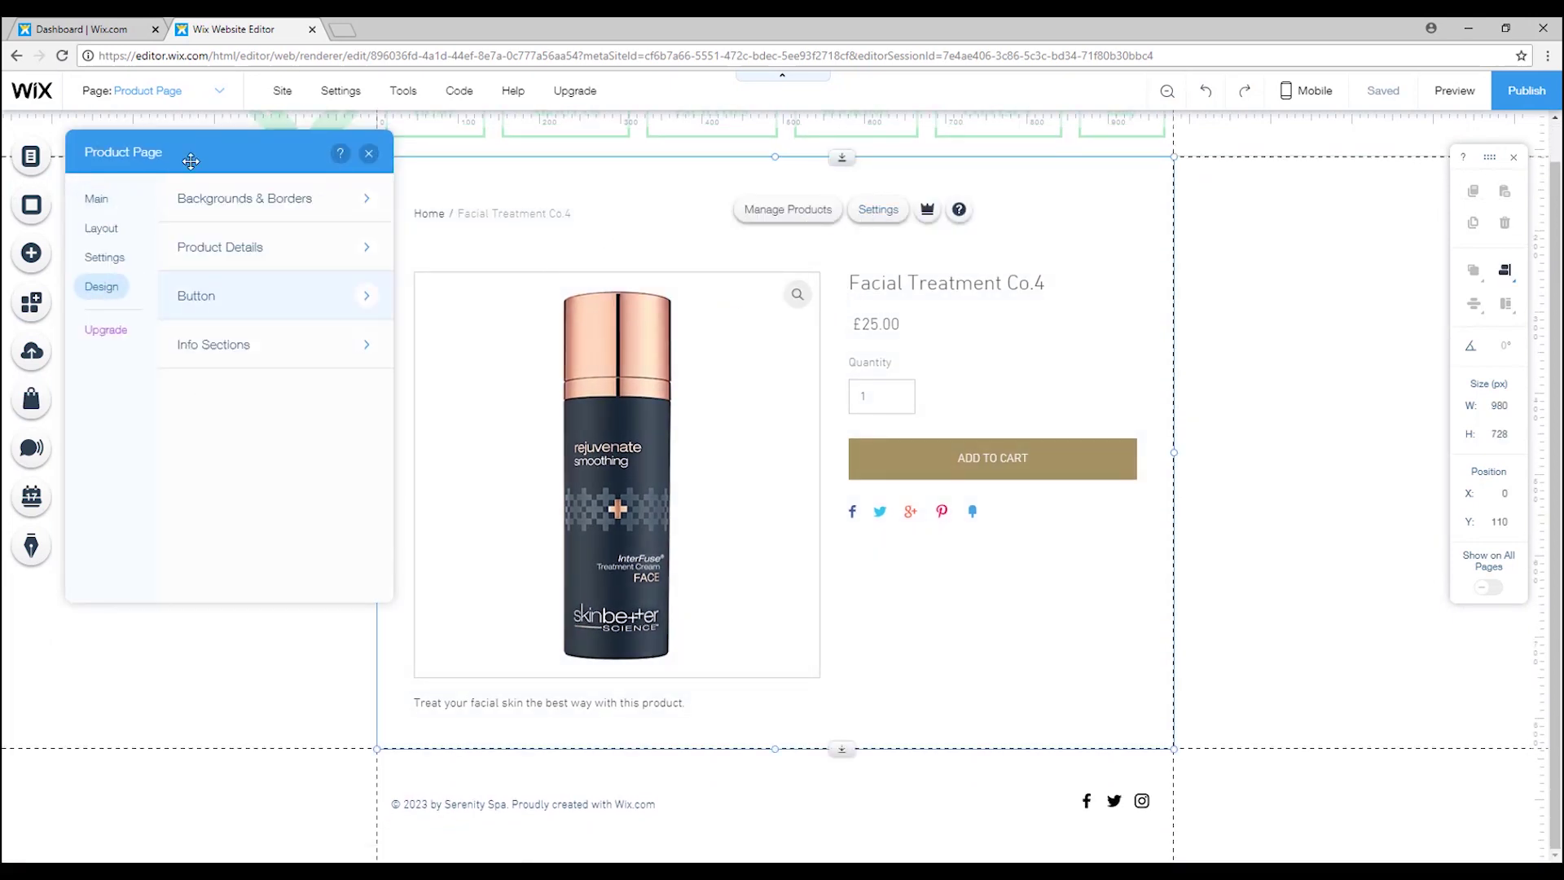
left_click(245, 296)
left_click(359, 454)
left_click(399, 707)
scroll(212, 541, "down", 2)
left_click(324, 534)
left_click(544, 685)
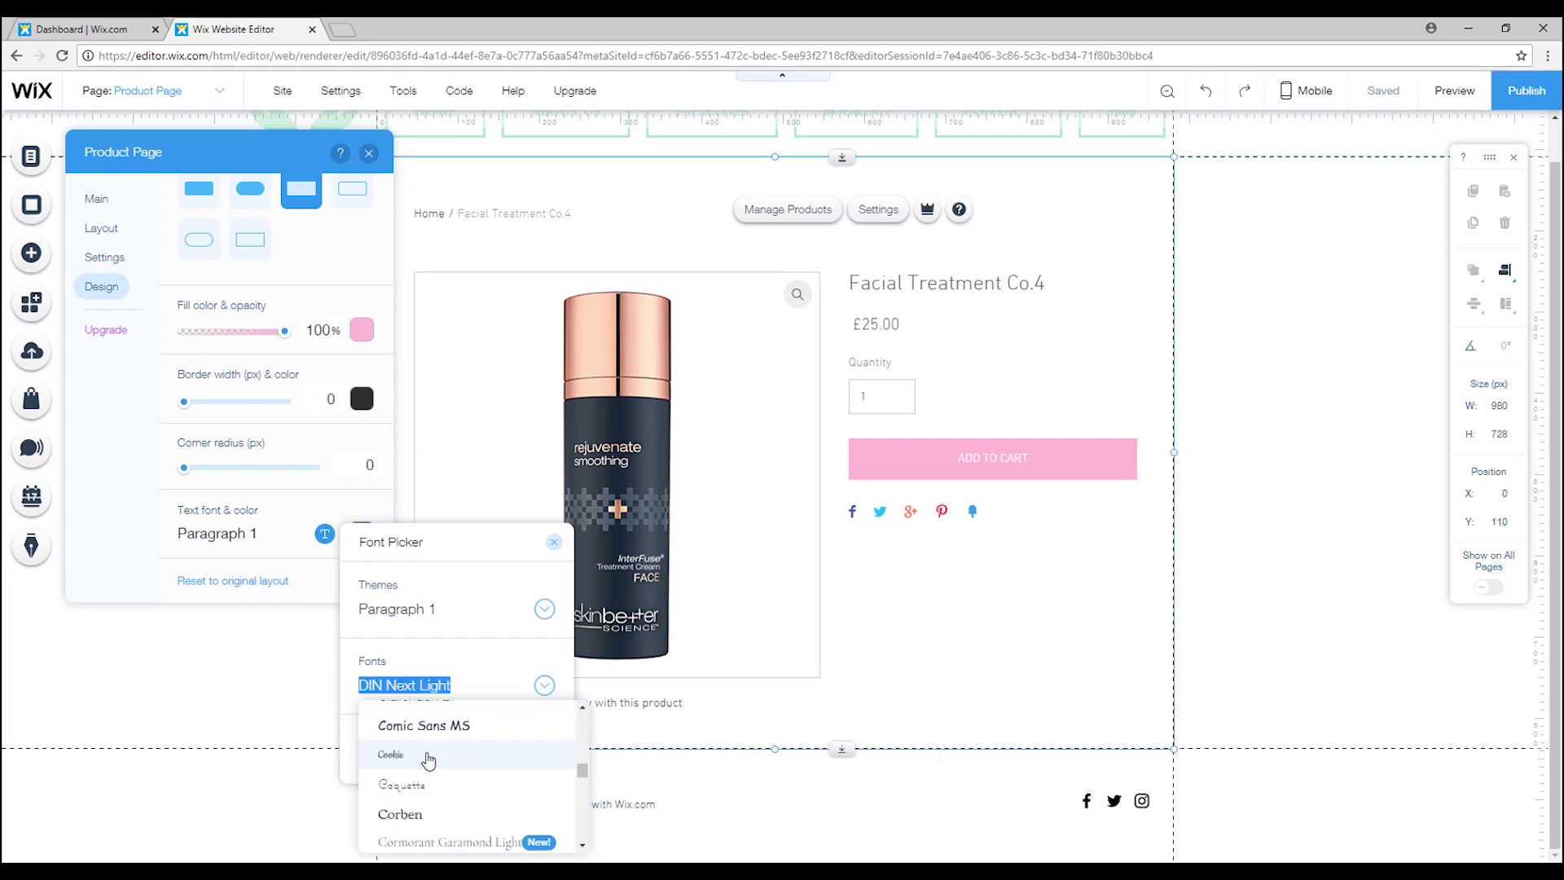
scroll(428, 760, "up", 1)
left_click(428, 733)
left_click(324, 533)
left_click_drag(461, 768, 489, 767)
Set the product page background colour to light green.
left_click(189, 199)
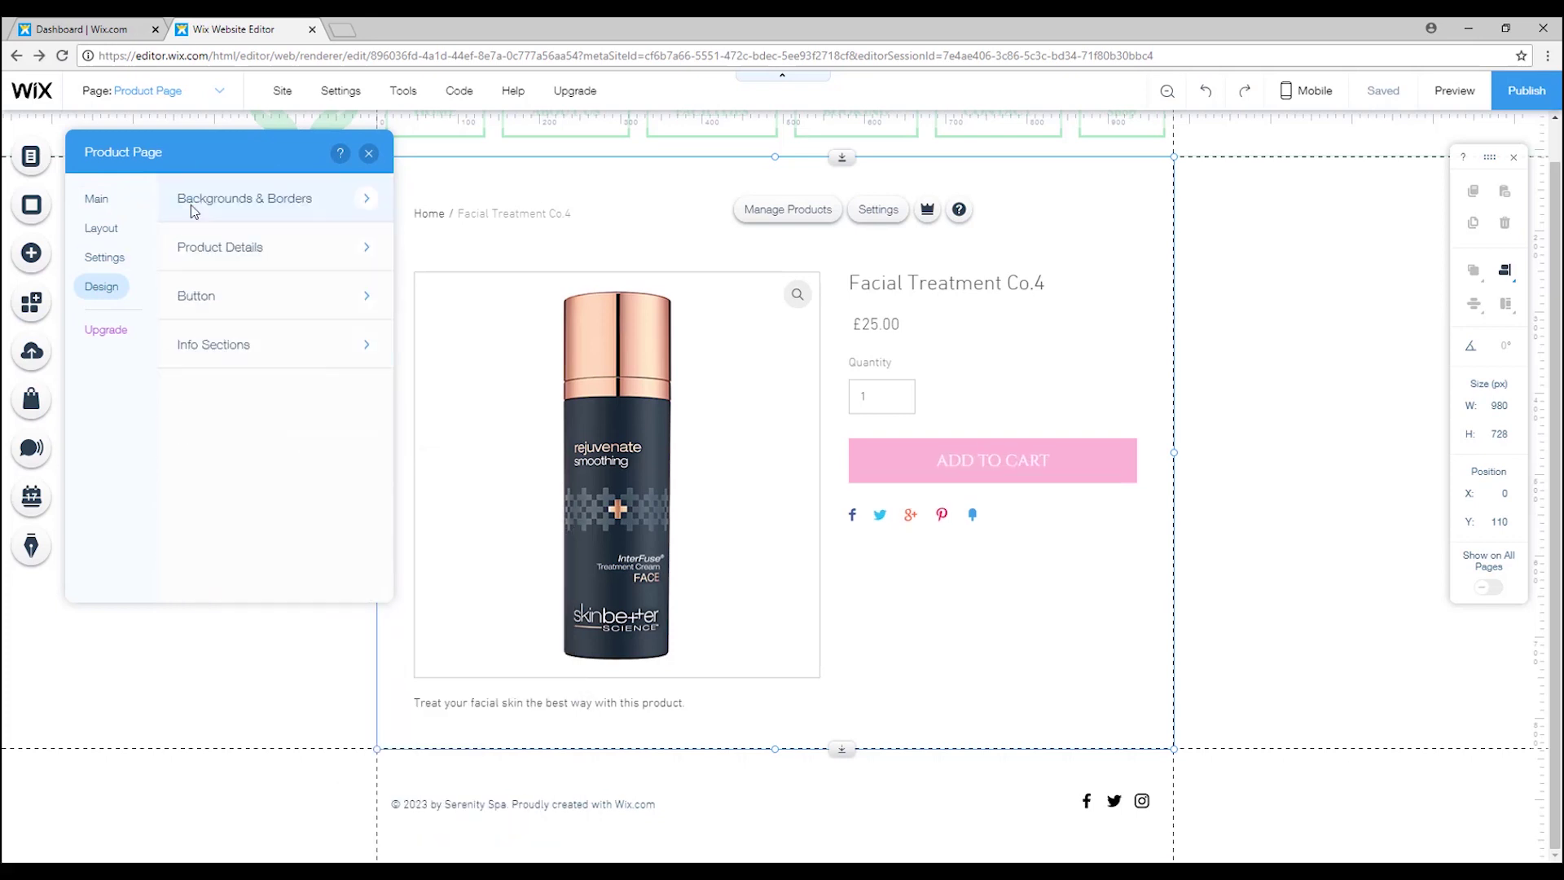
left_click(193, 211)
left_click(362, 298)
left_click(450, 560)
left_click(315, 279)
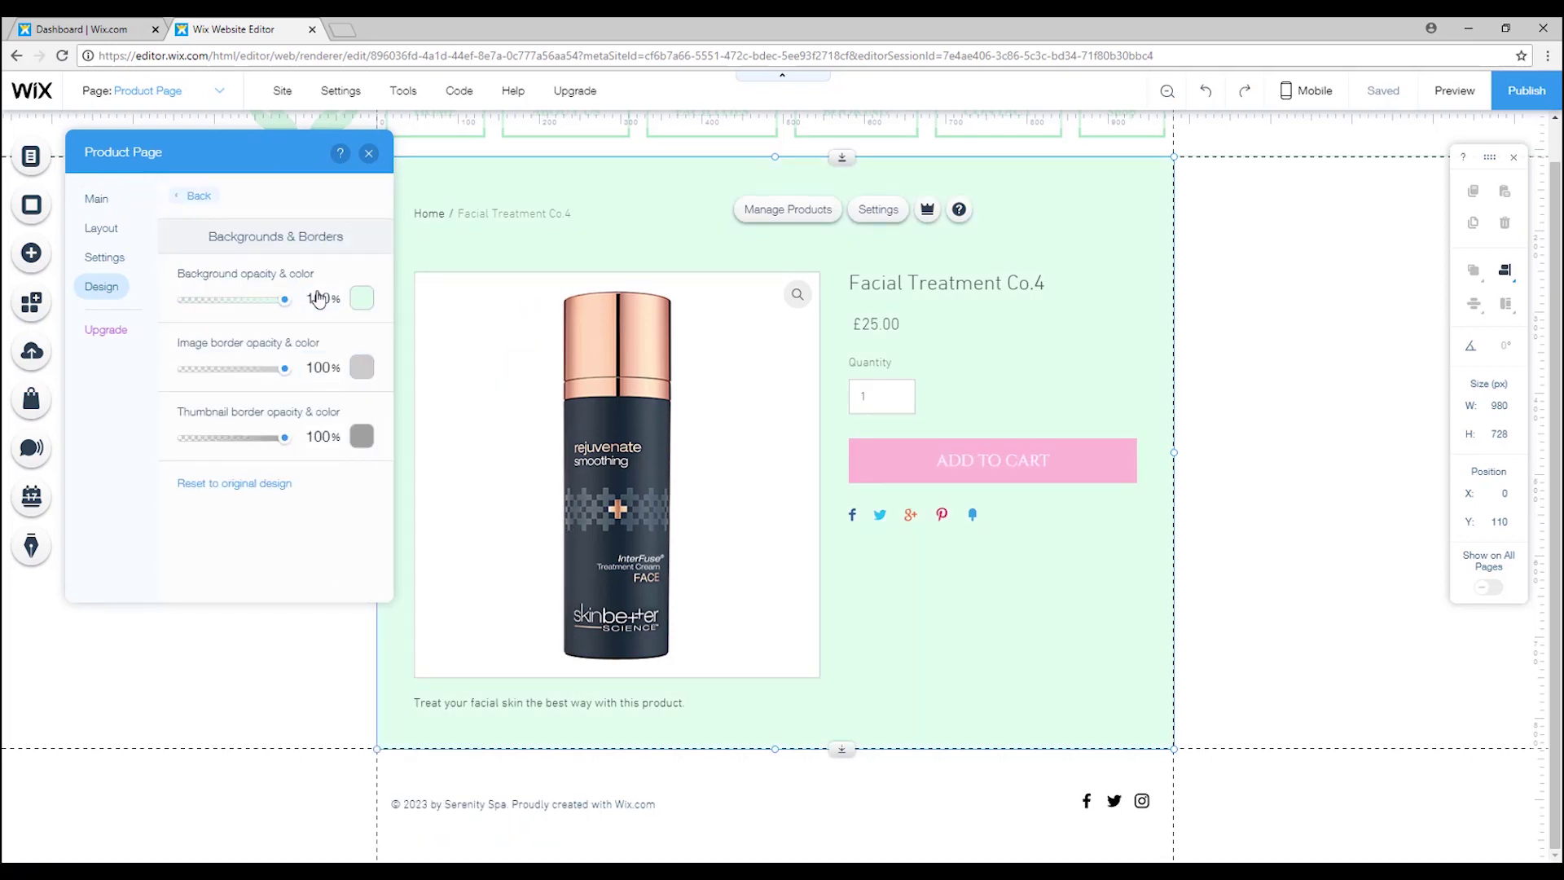
left_click(361, 298)
left_click(322, 298)
Remove the breadcrumb navigation from the product page and preview the site.
left_click(104, 256)
left_click(228, 305)
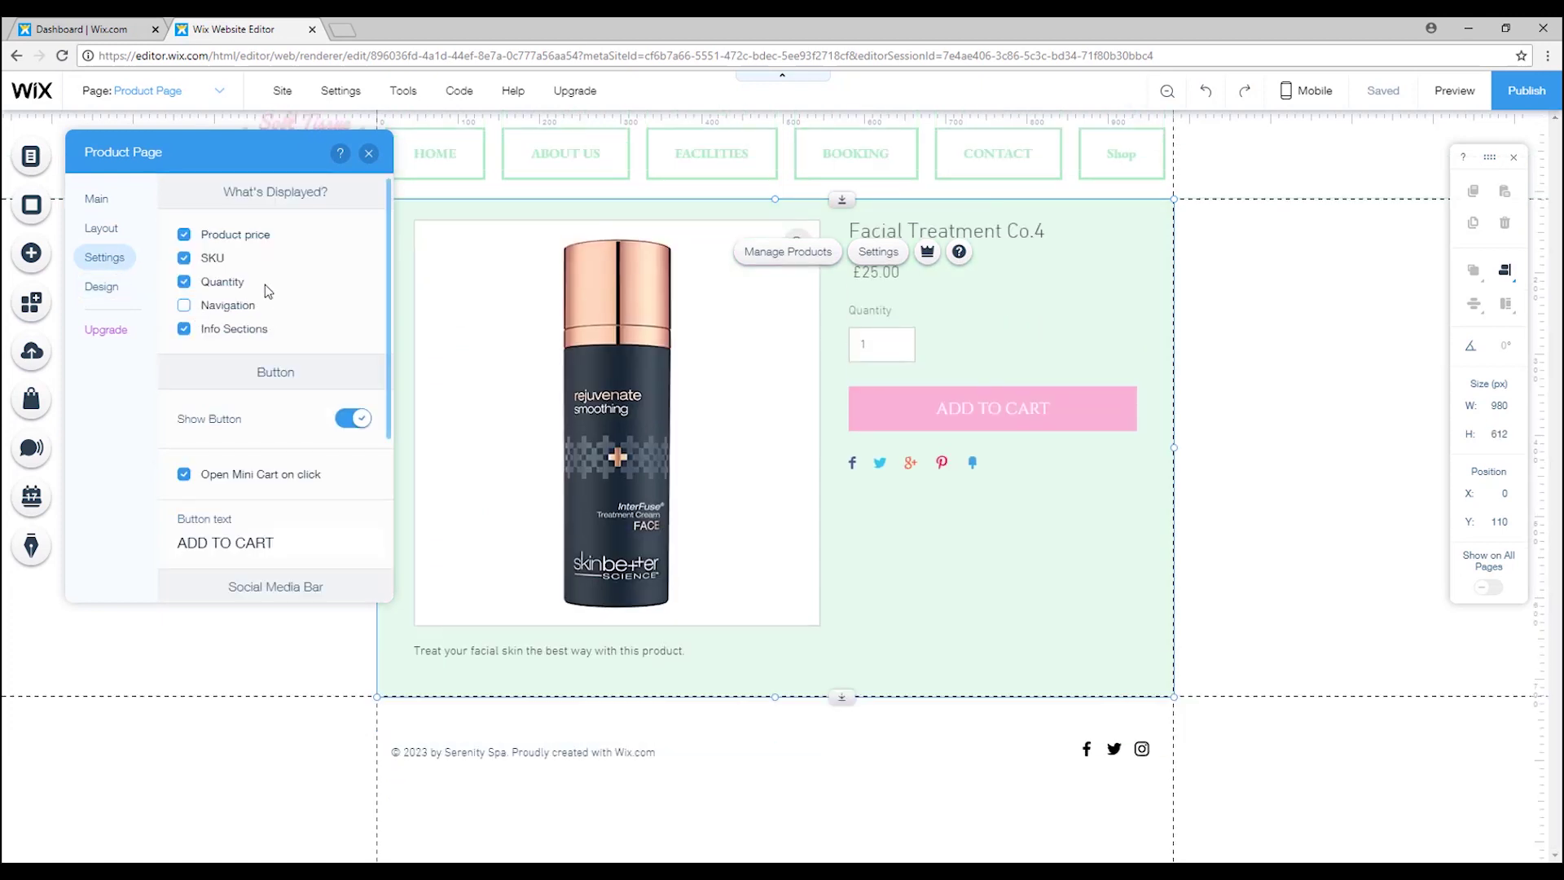
left_click(101, 227)
scroll(285, 375, "down", 3)
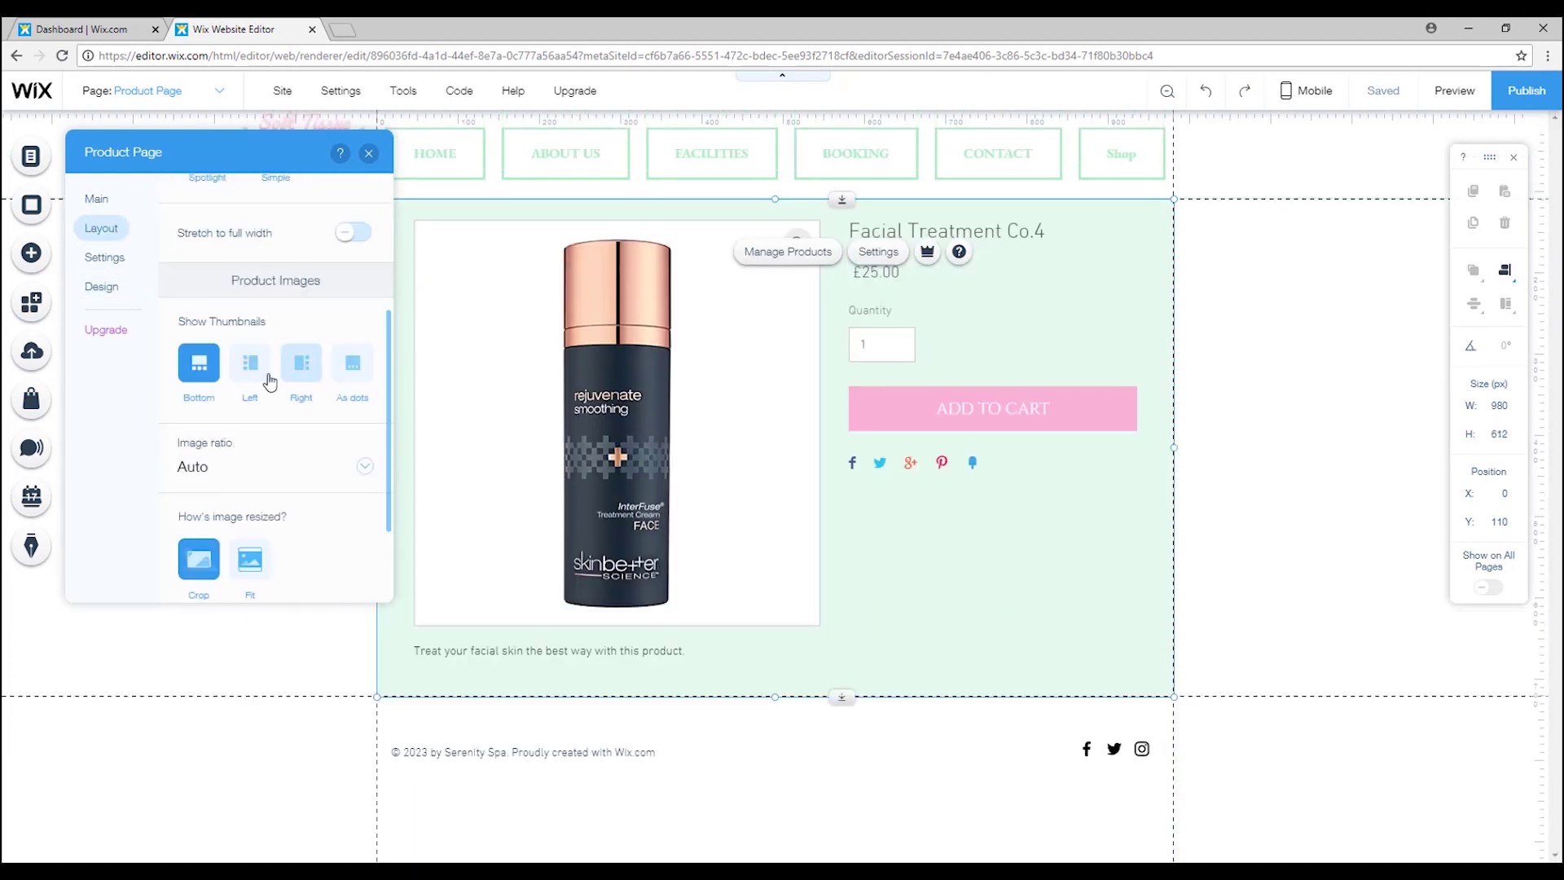
scroll(277, 408, "down", 2)
left_click(101, 286)
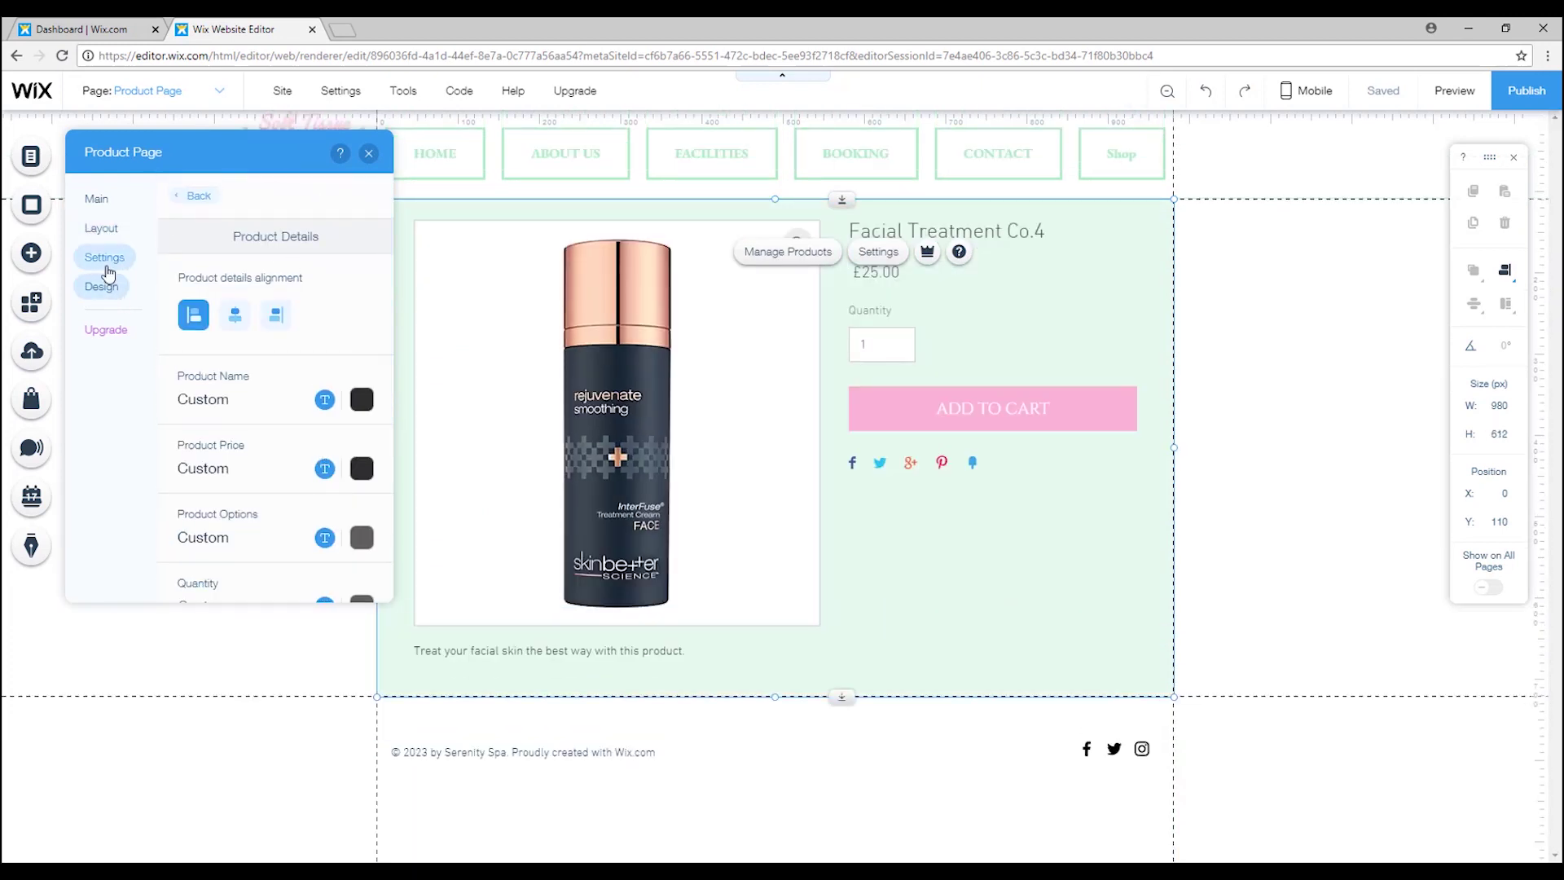
left_click(368, 153)
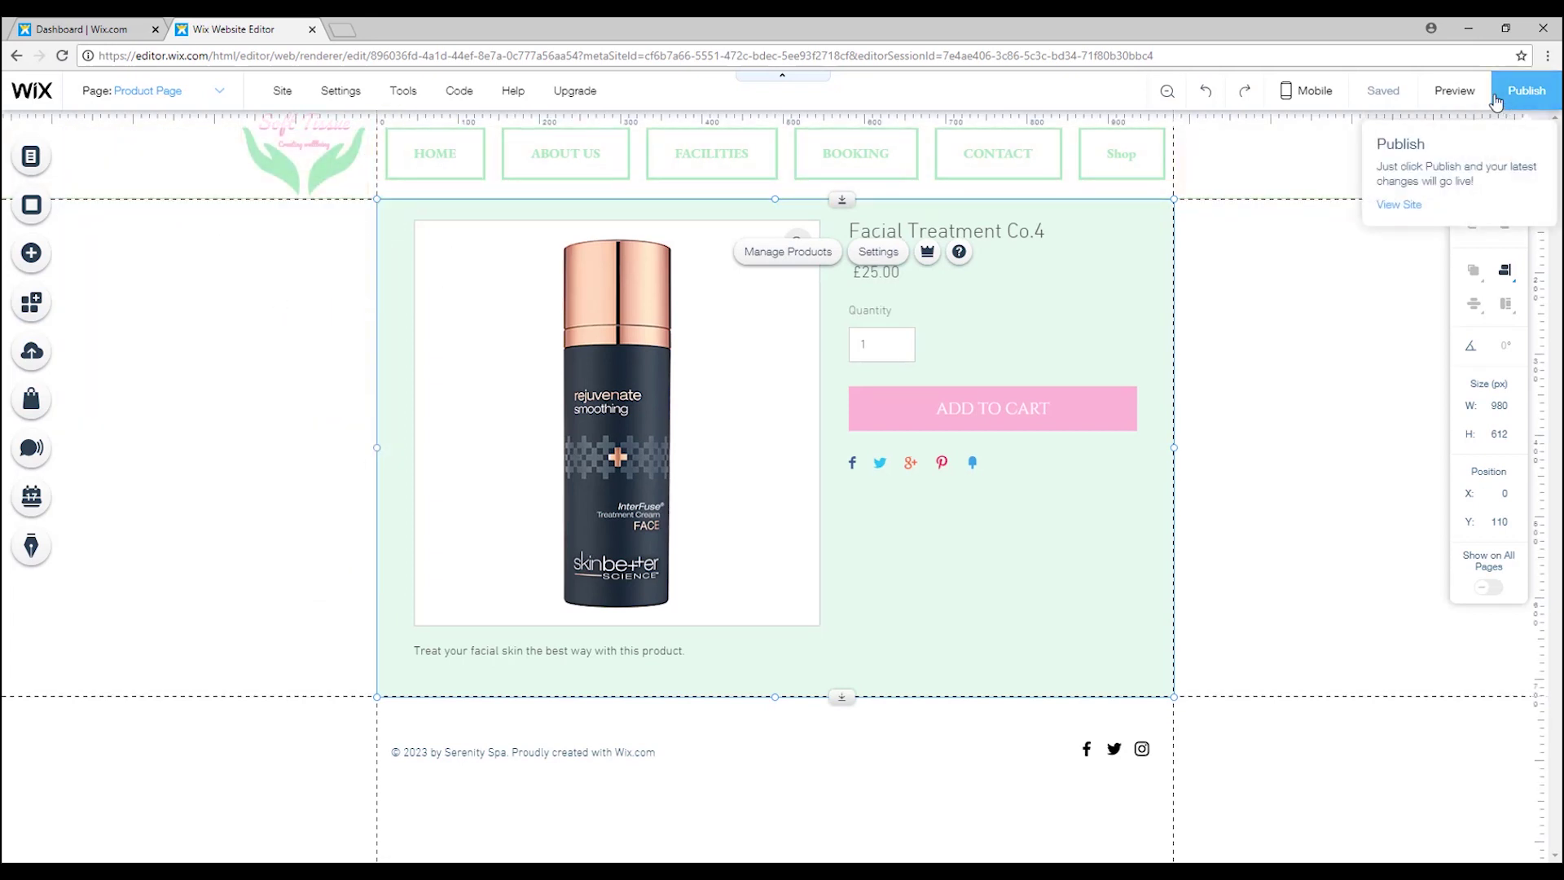
left_click(1455, 90)
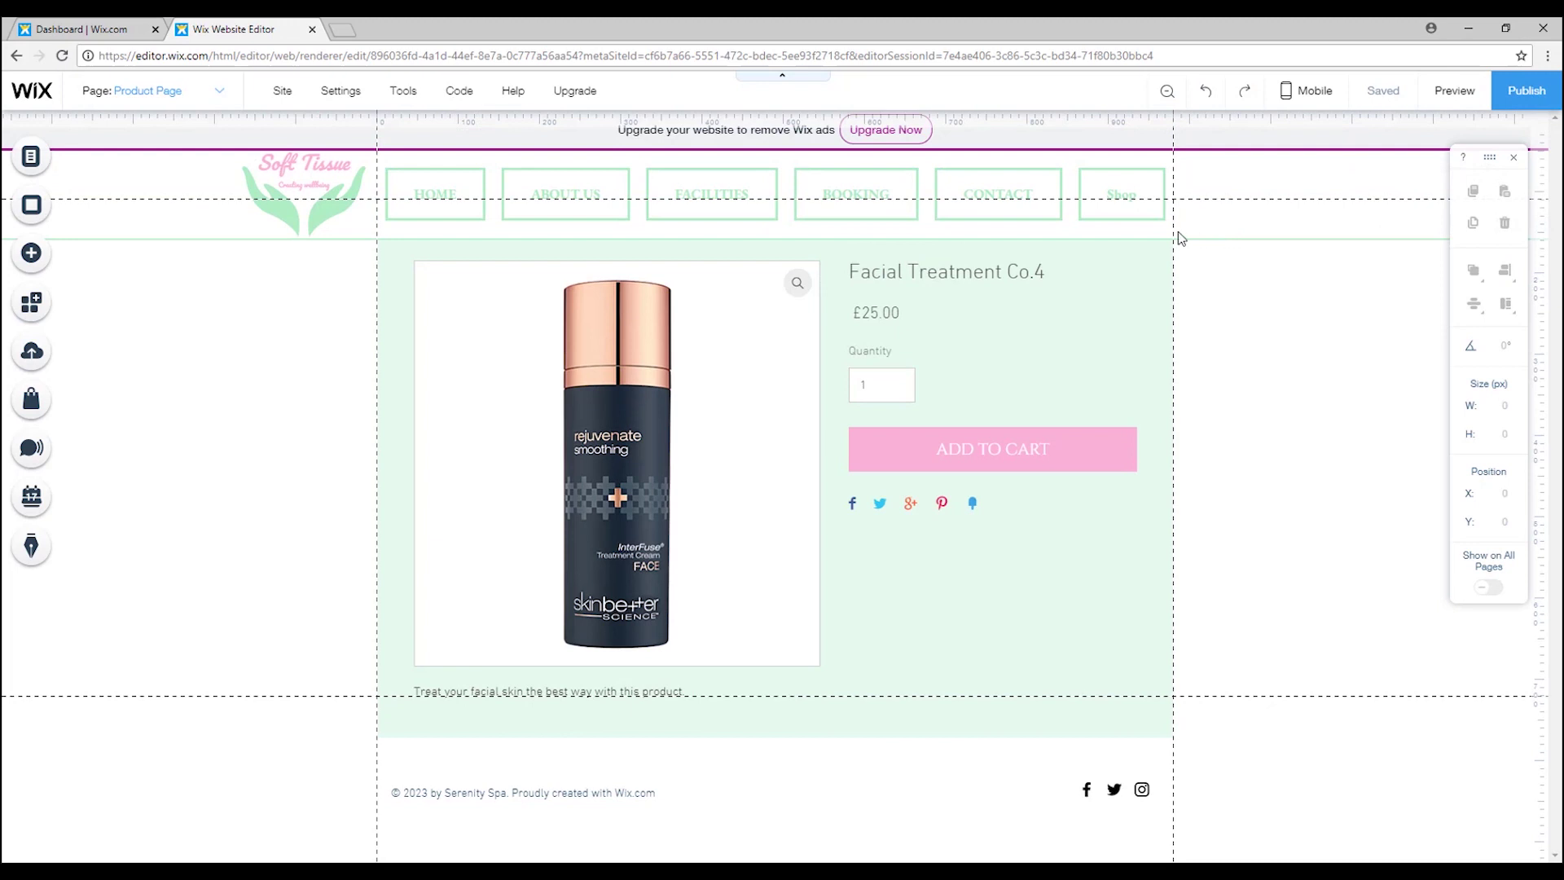
In preview, open the Face powder kit product from the Shop page.
left_click(1126, 204)
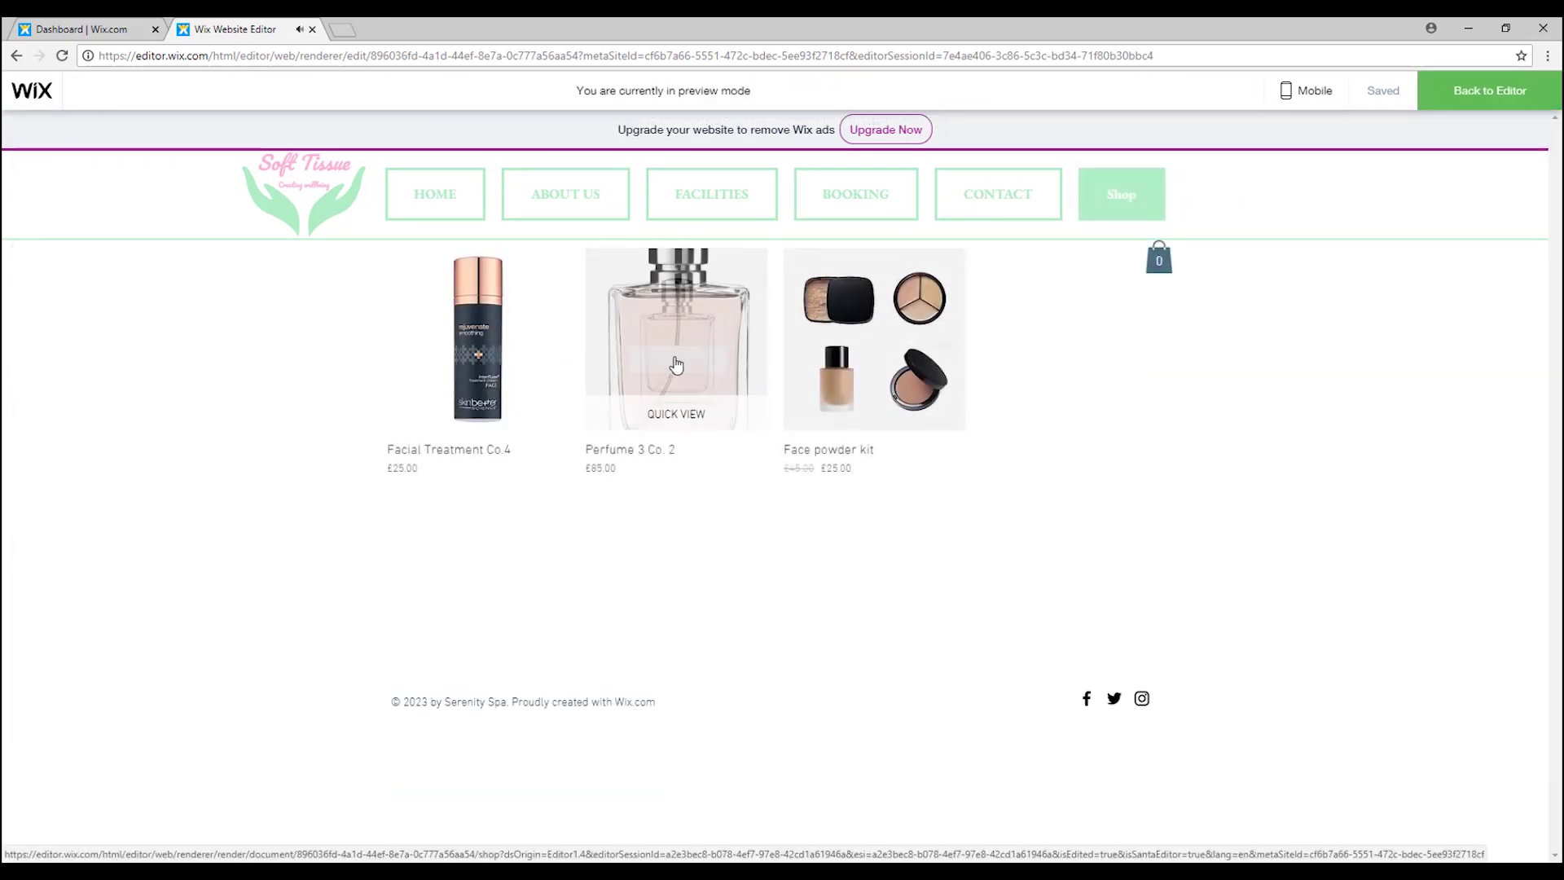
left_click(896, 334)
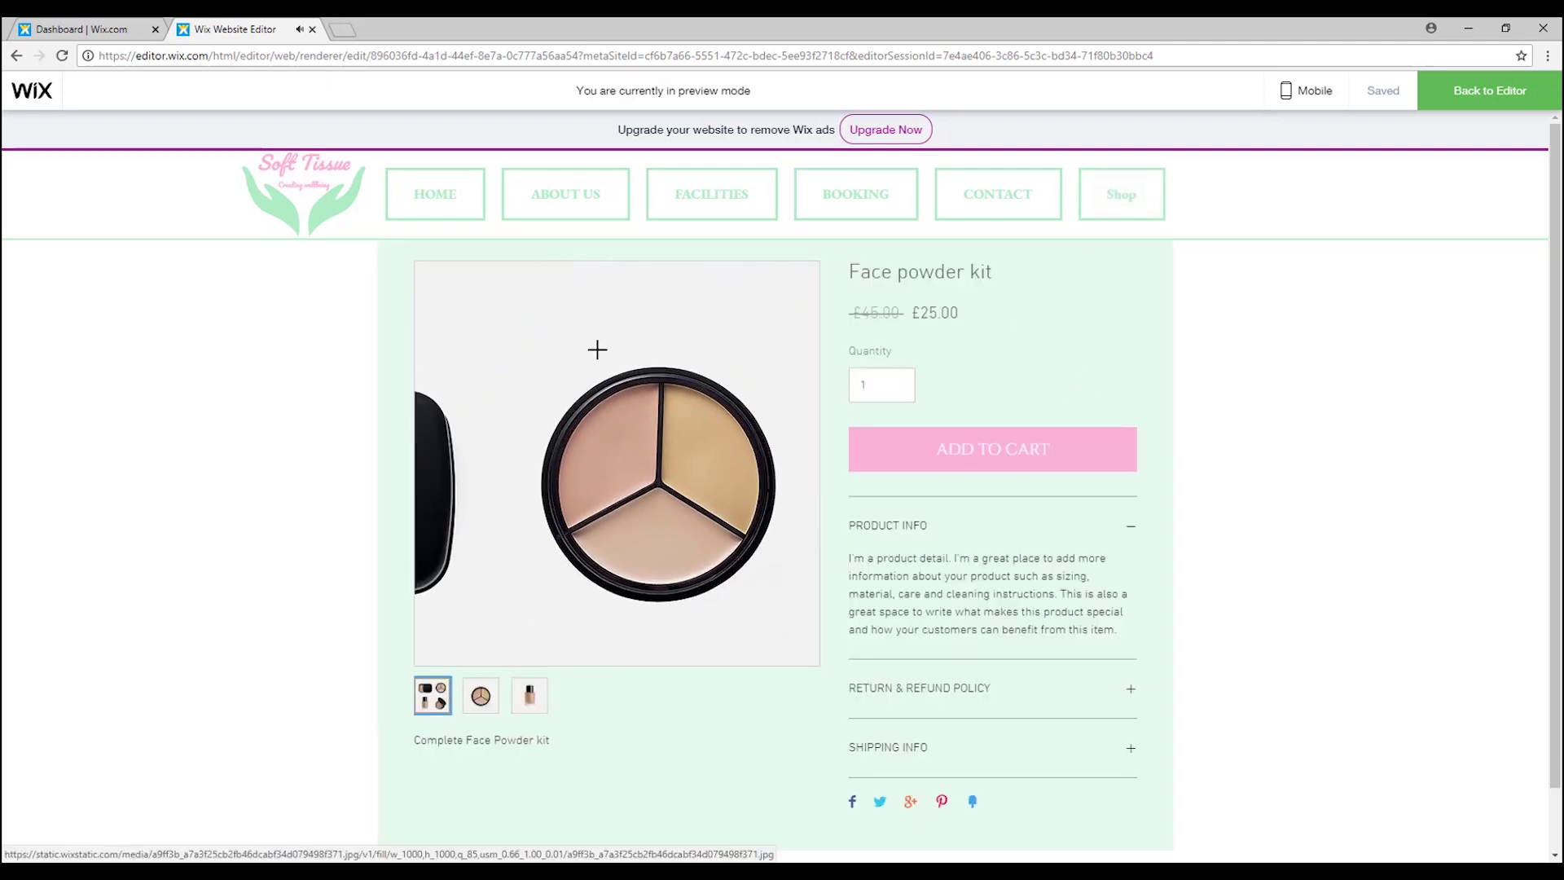
scroll(912, 350, "down", 1)
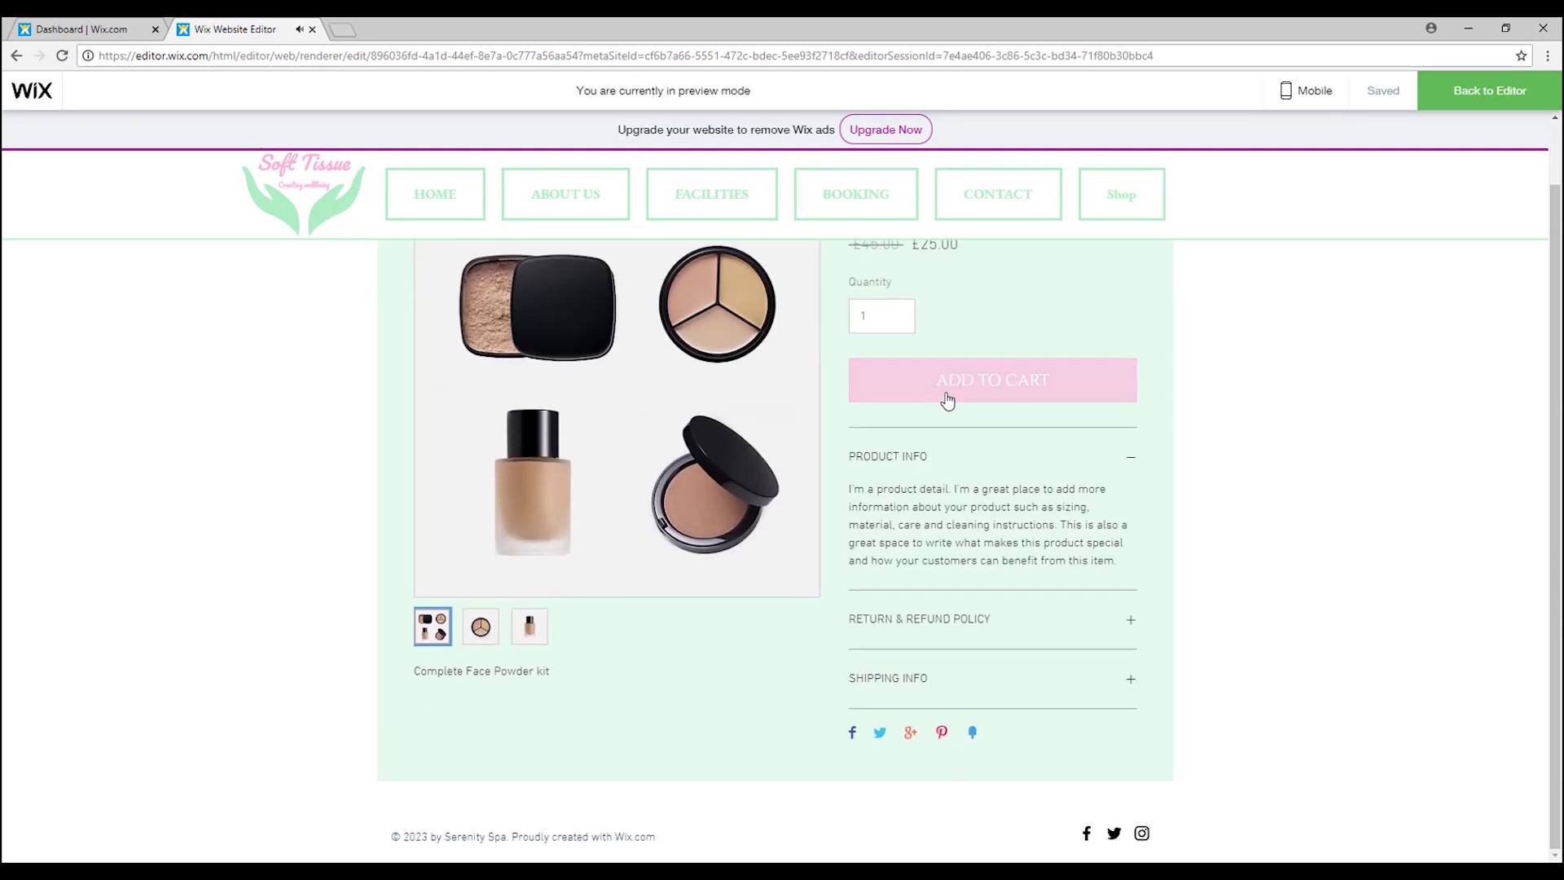
scroll(1024, 403, "up", 1)
scroll(1038, 460, "down", 1)
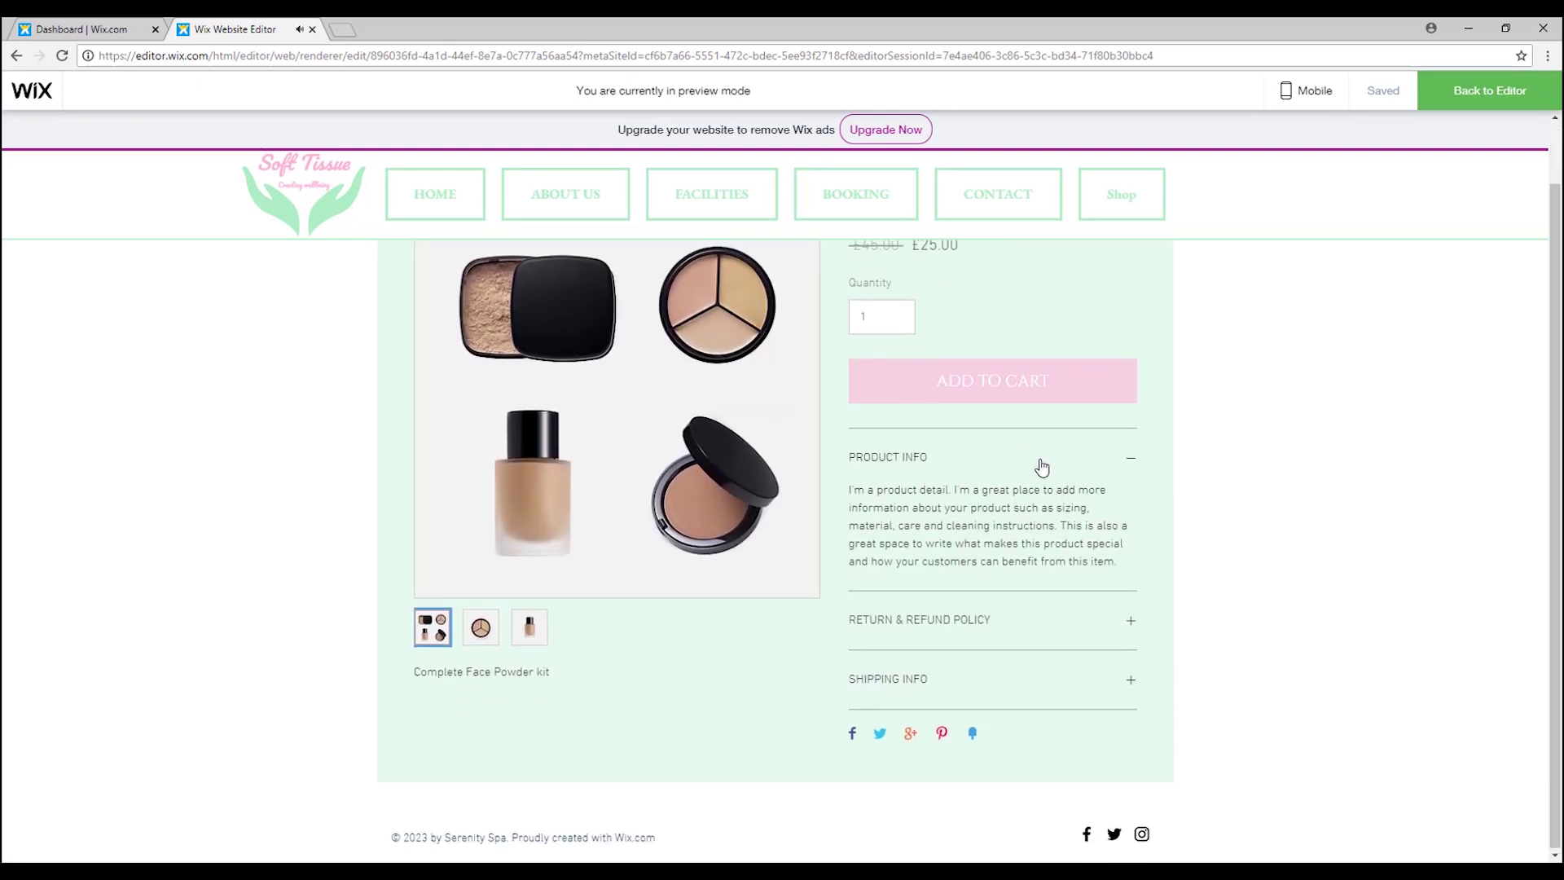
Toggle the Product Info, Return & Refund Policy and Shipping Info sections, then return to the editor.
left_click(1130, 456)
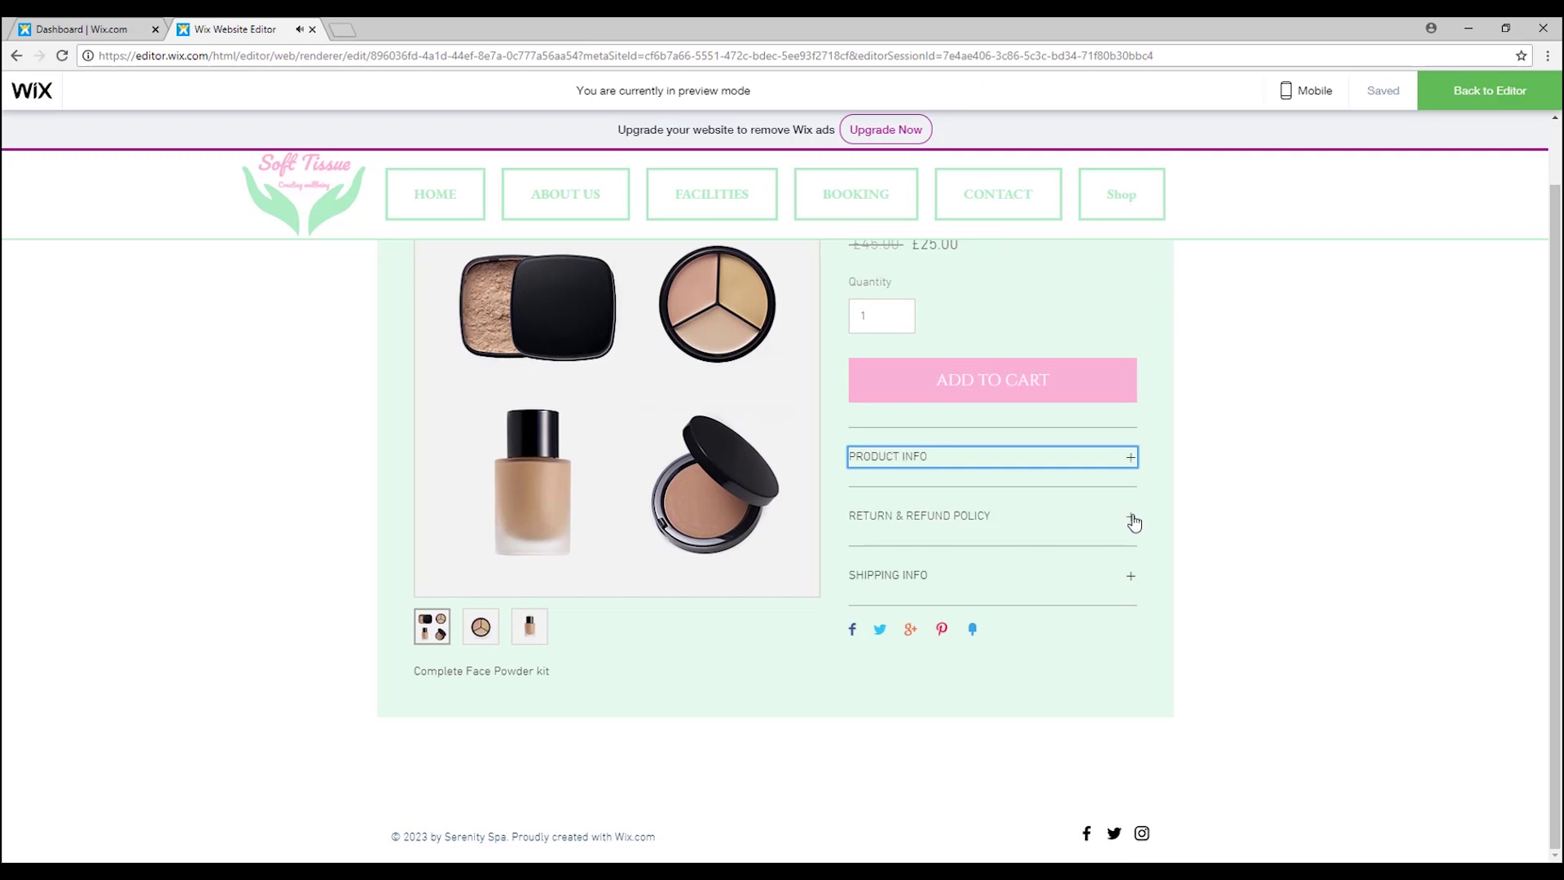
left_click(1132, 520)
left_click(1134, 682)
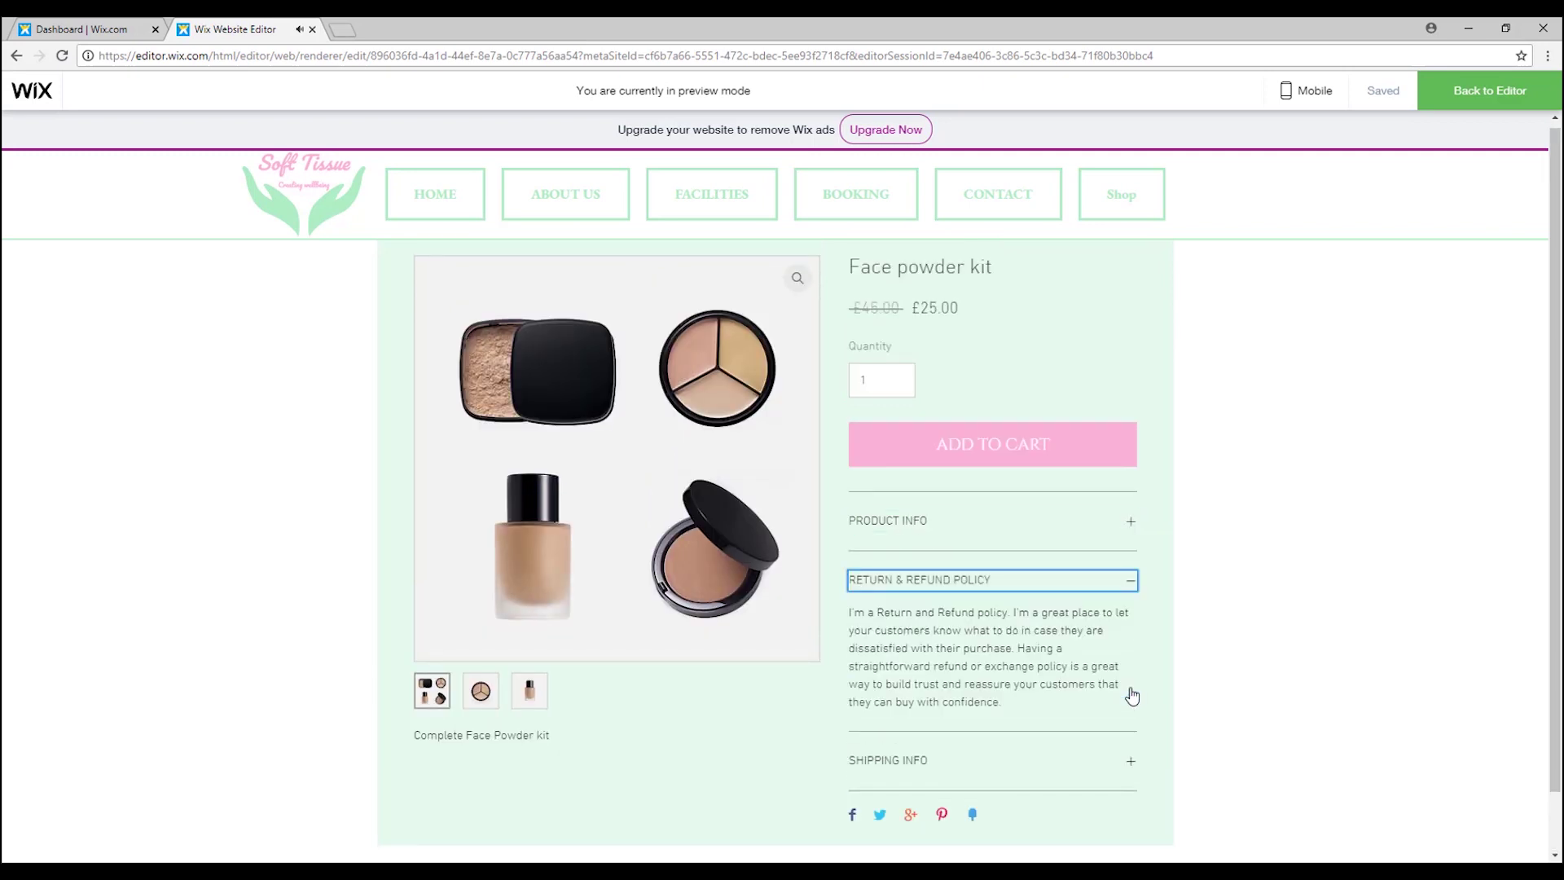
left_click(1132, 761)
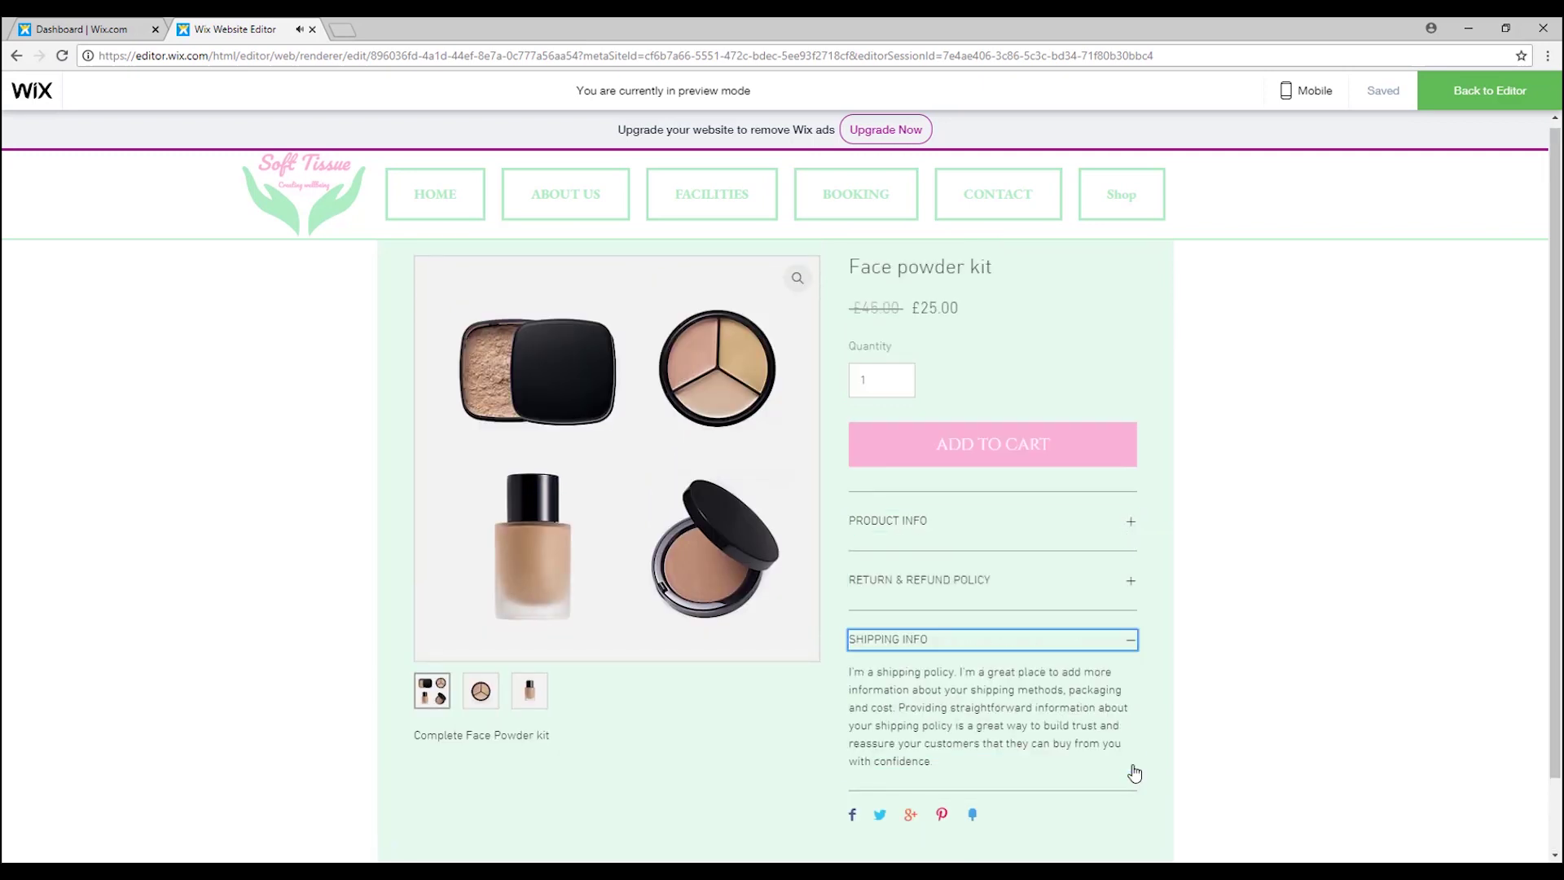
left_click(1124, 648)
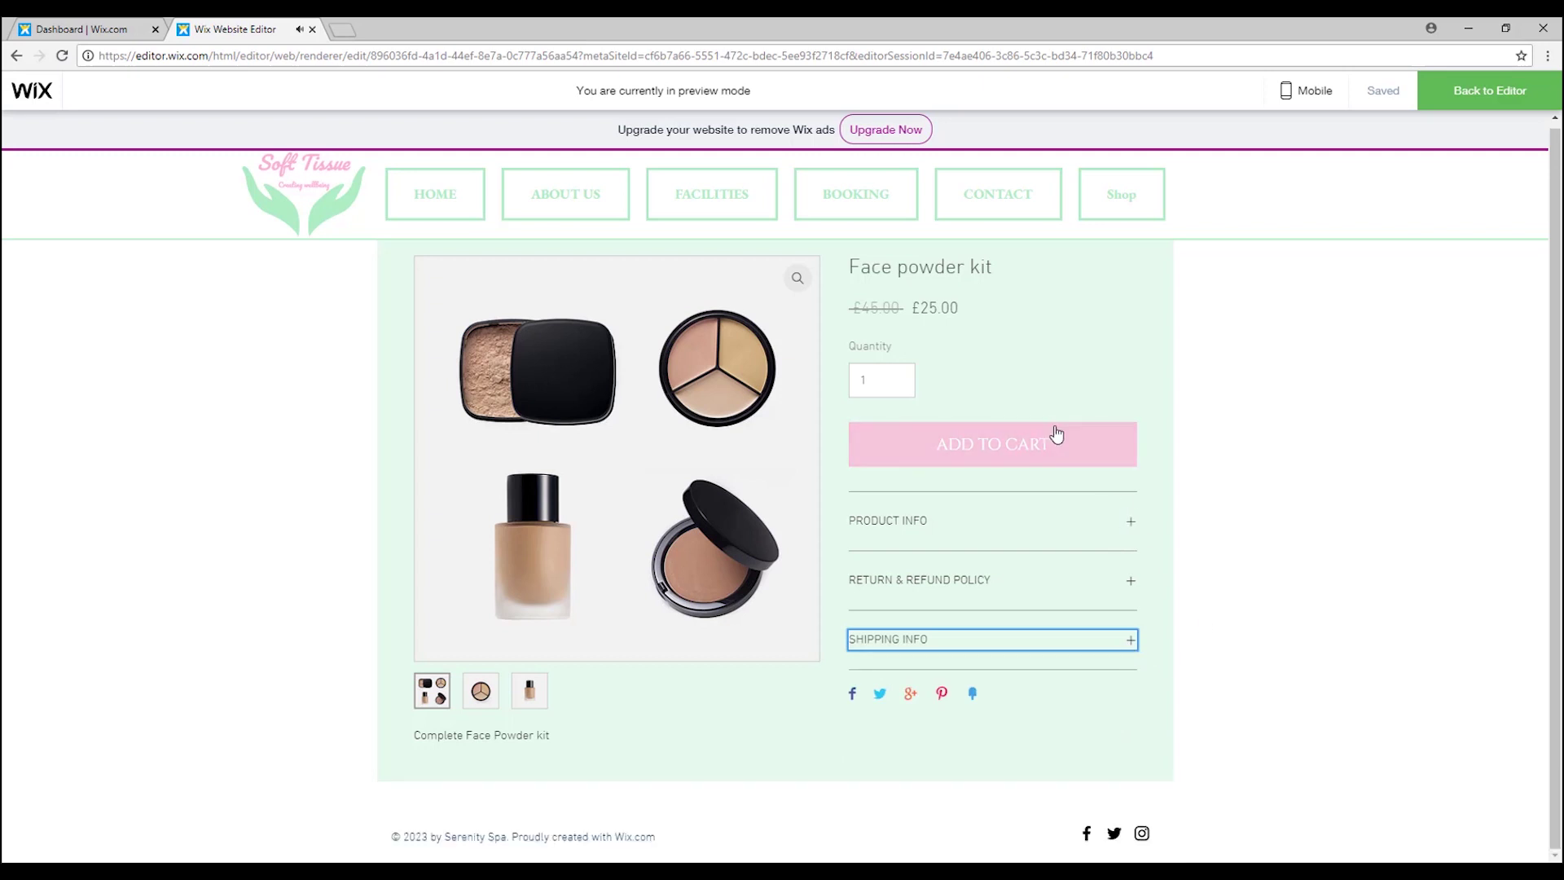
left_click_drag(868, 313, 897, 310)
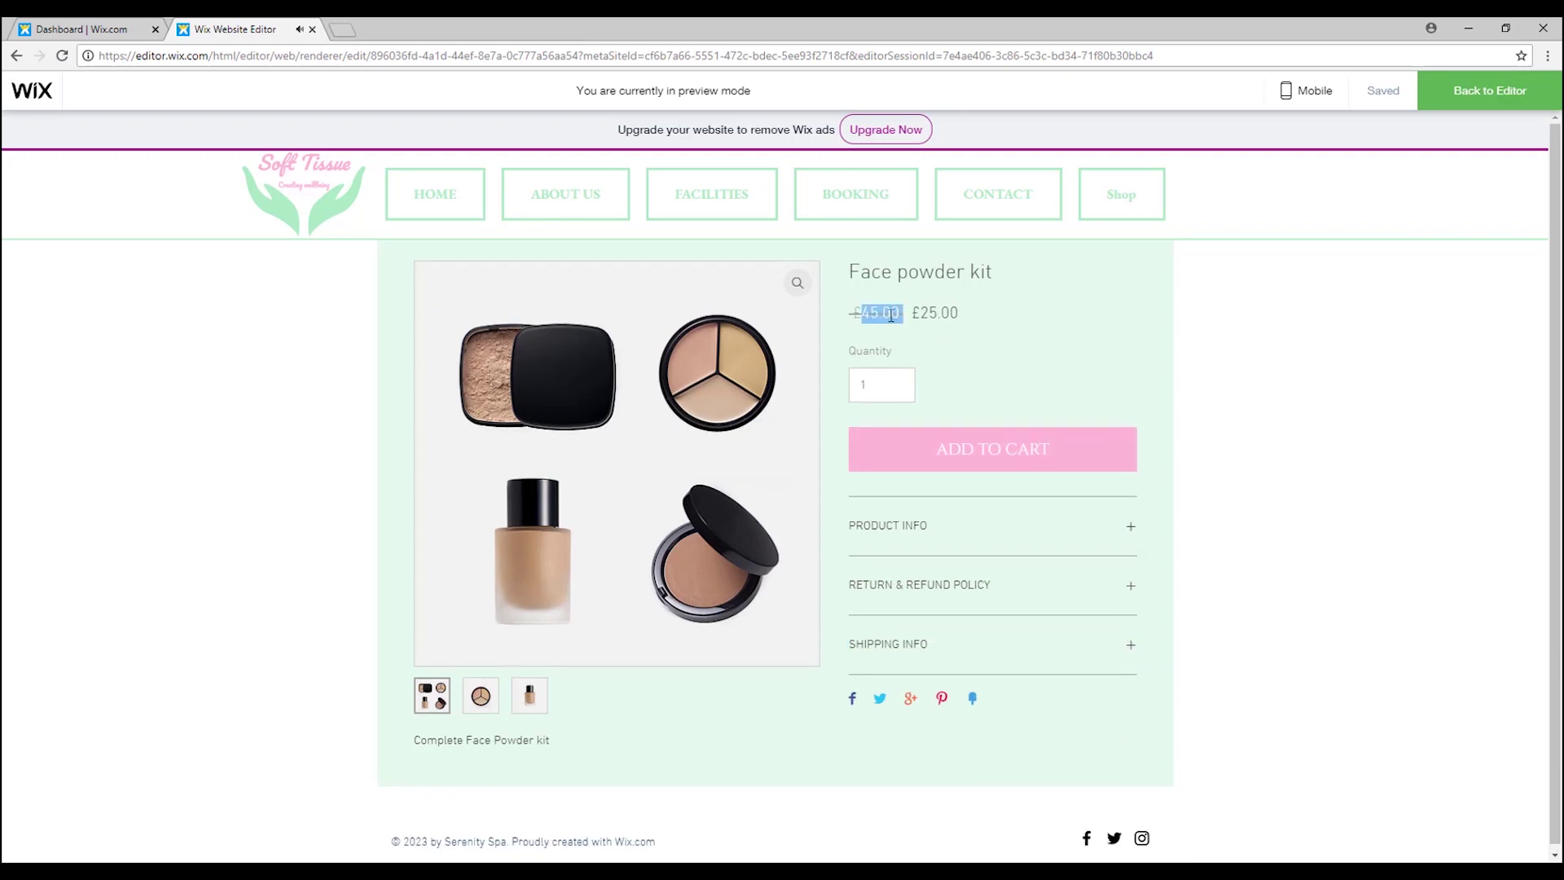
left_click(1473, 95)
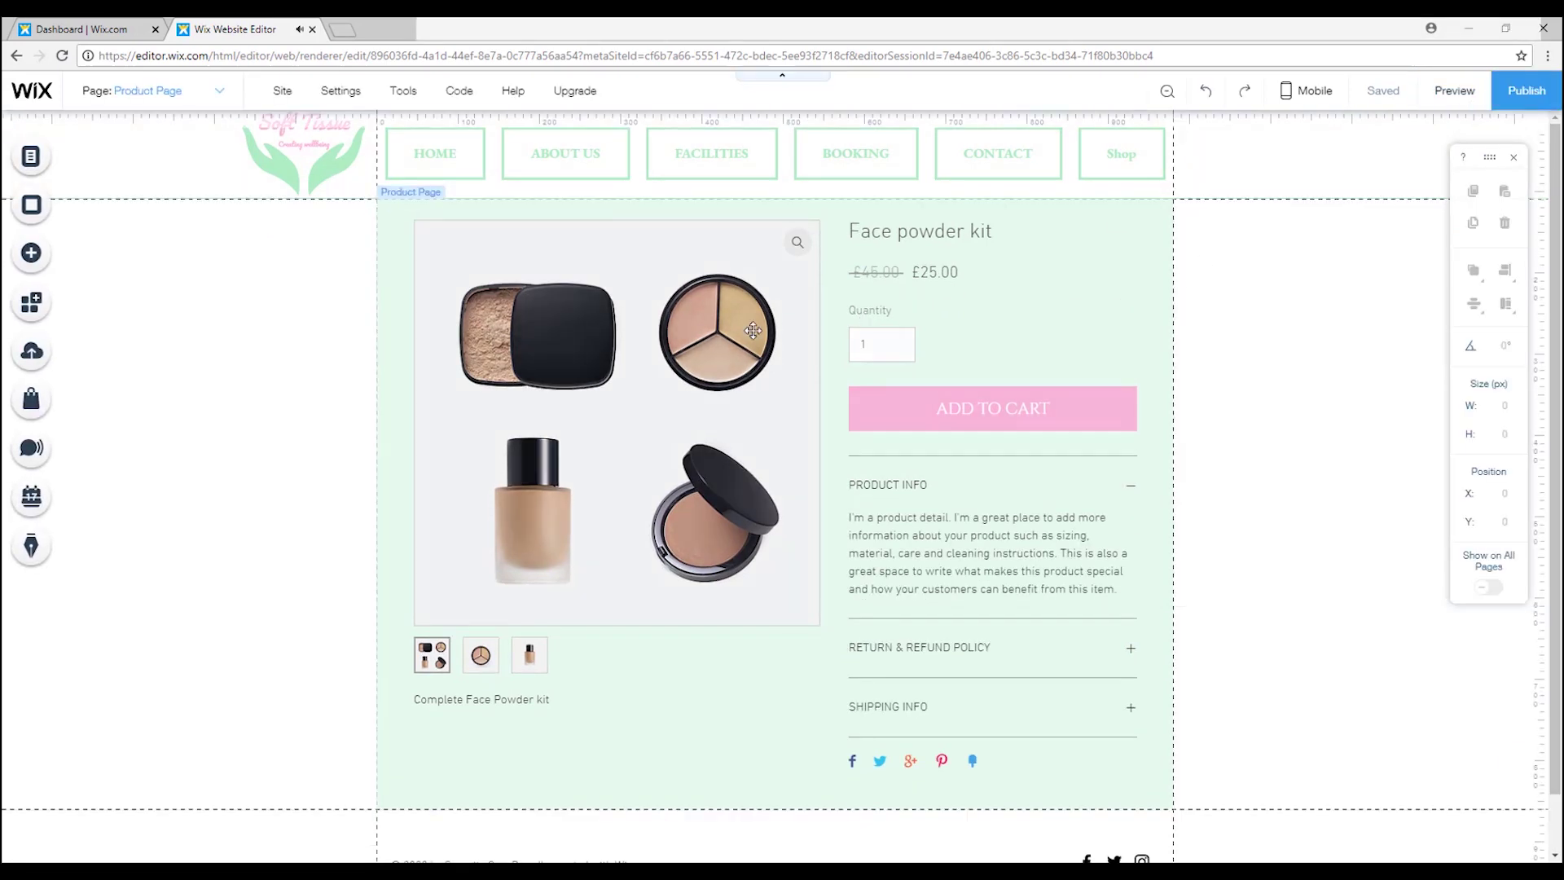
Add a new SHOP page to the site menu and nest the store's Shop page under it.
left_click(1217, 313)
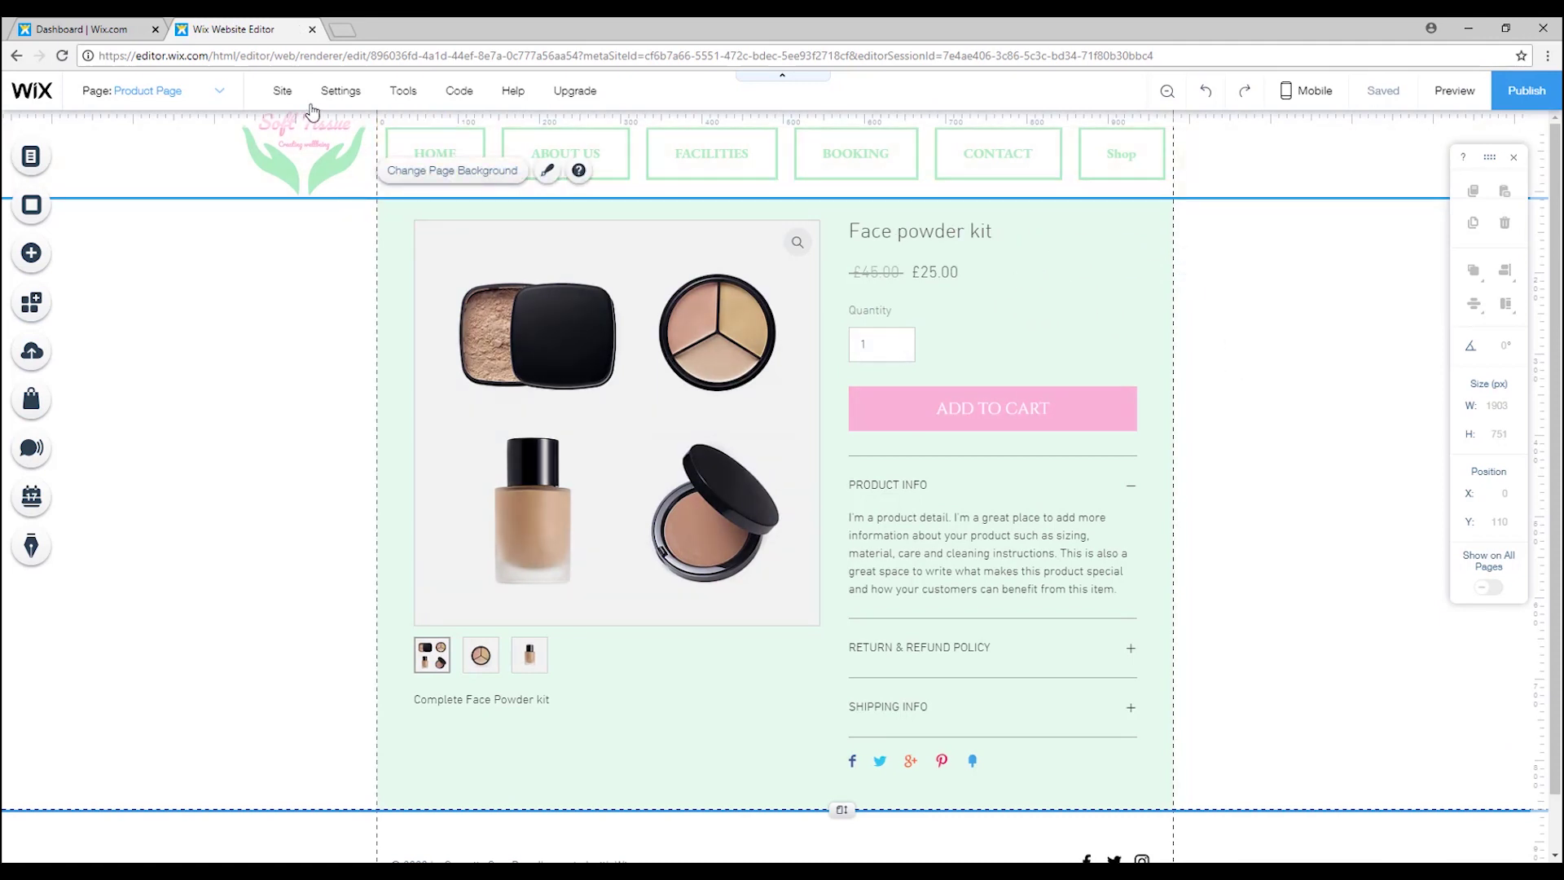
left_click(31, 160)
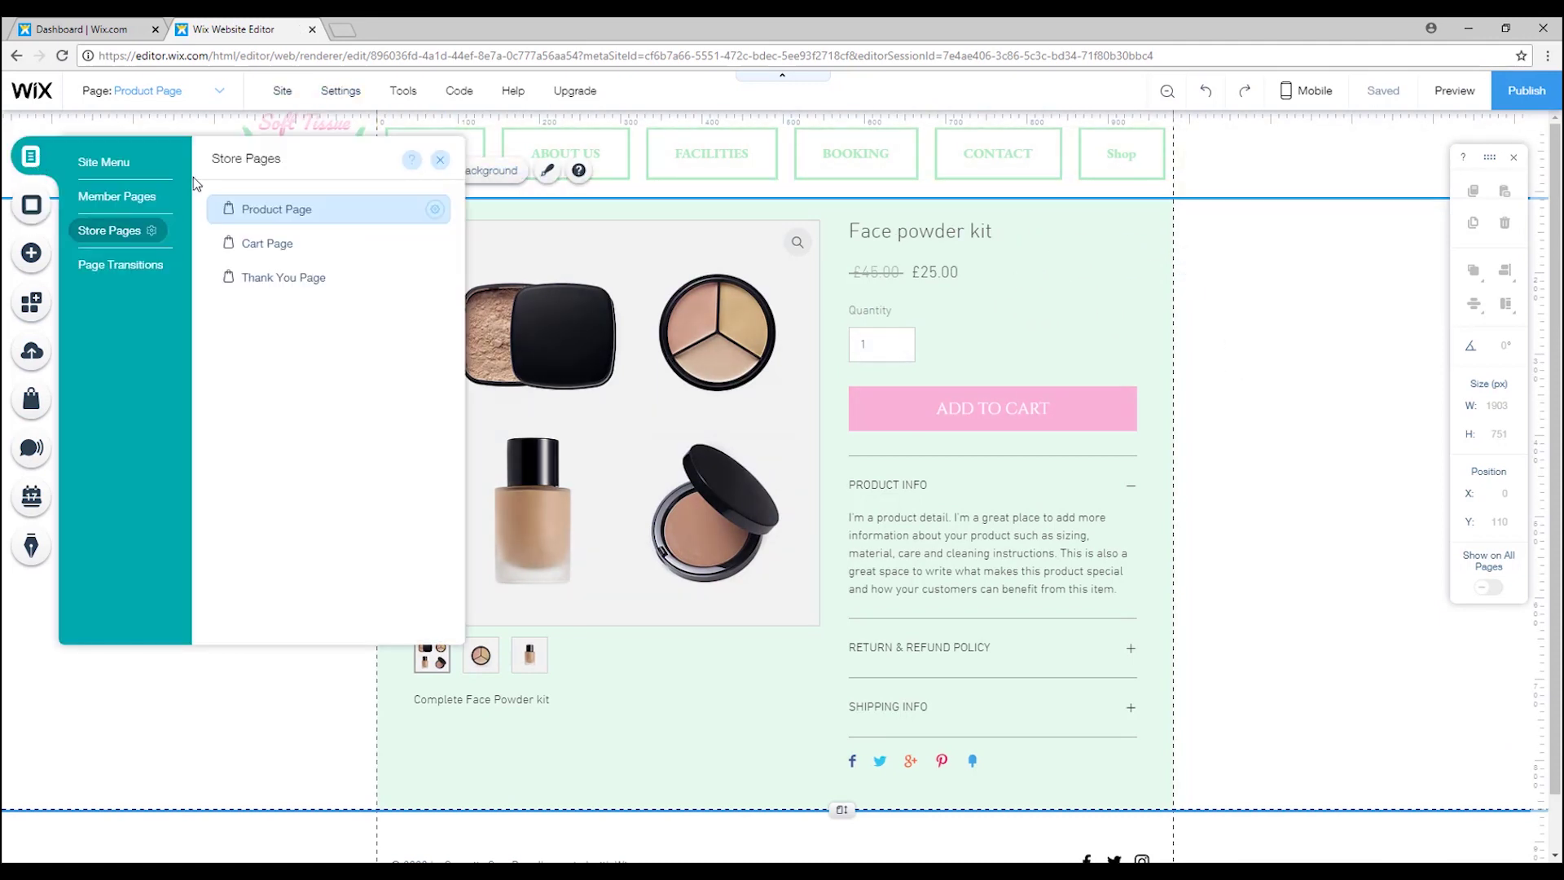
left_click(114, 164)
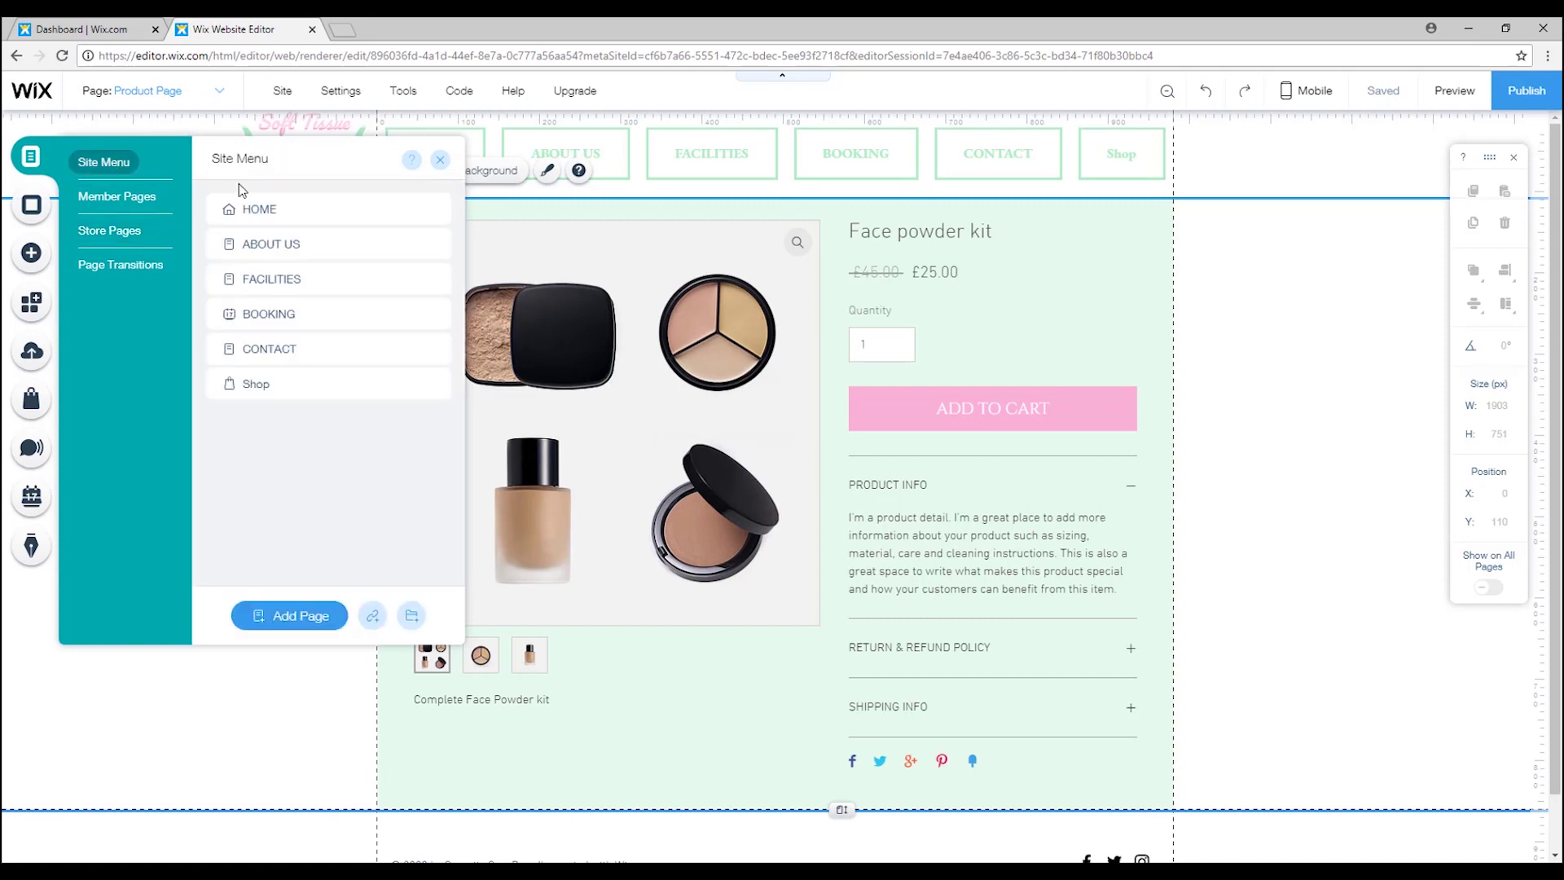
left_click(328, 614)
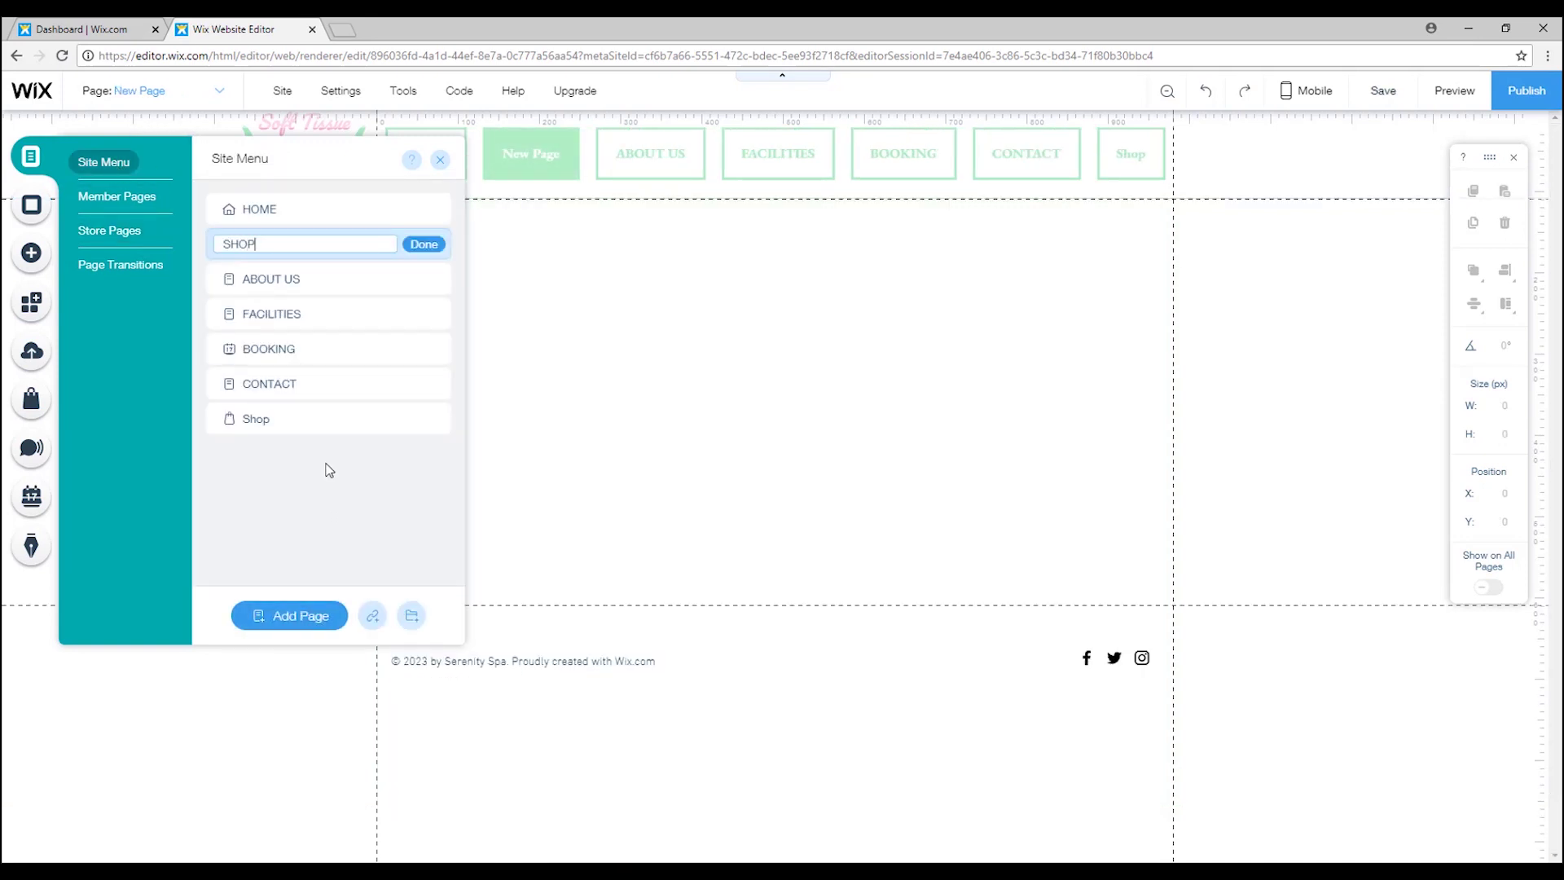
left_click(424, 244)
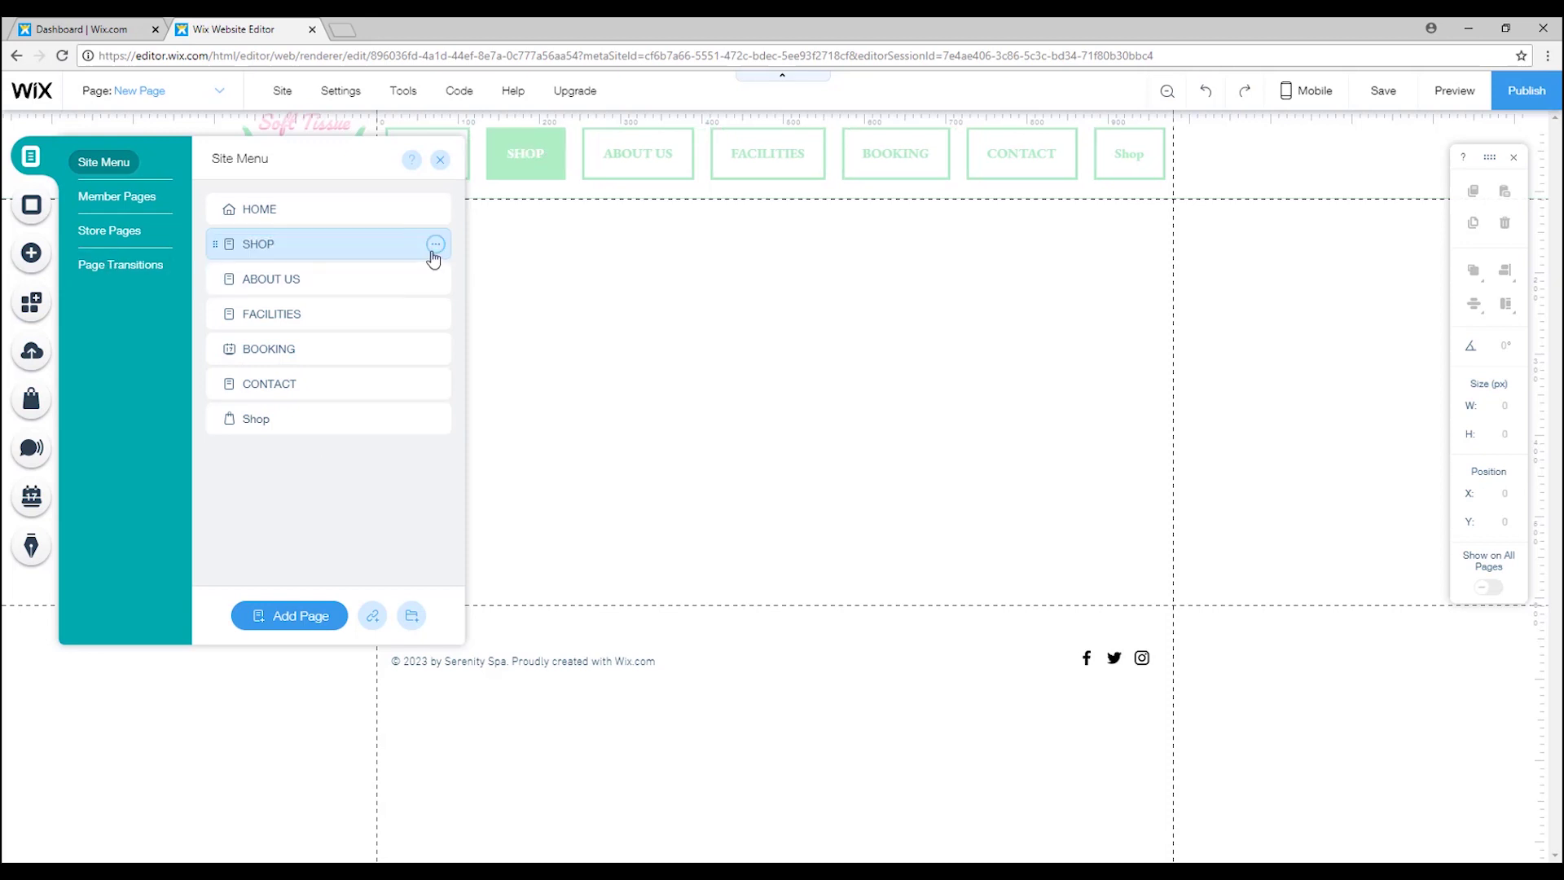
left_click_drag(272, 417, 314, 277)
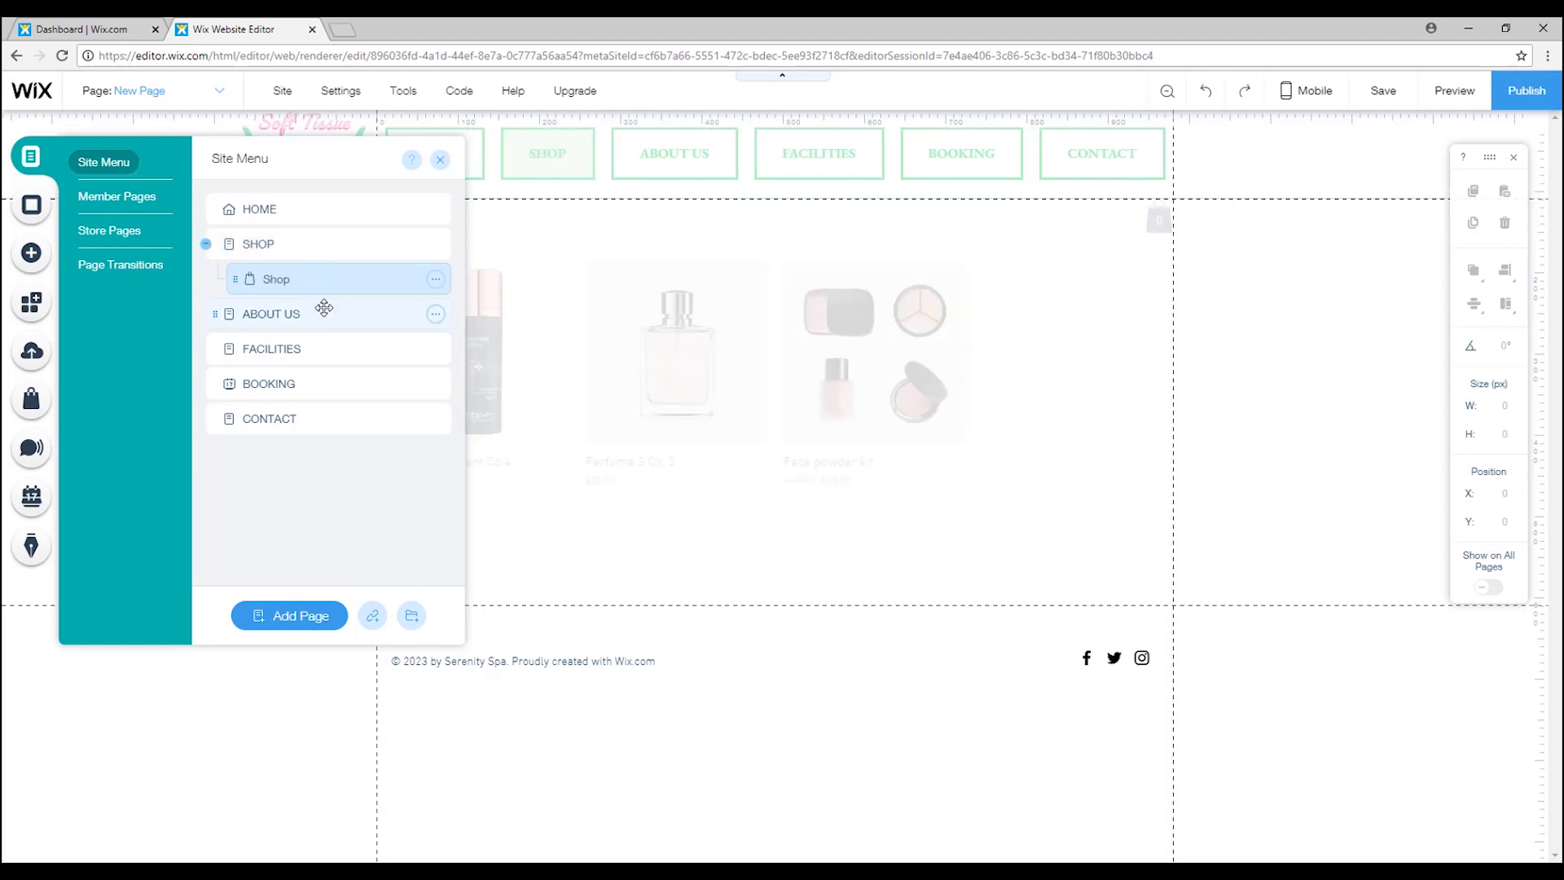
Hide the Shop subpage from the menu and show the empty SHOP page.
left_click(298, 243)
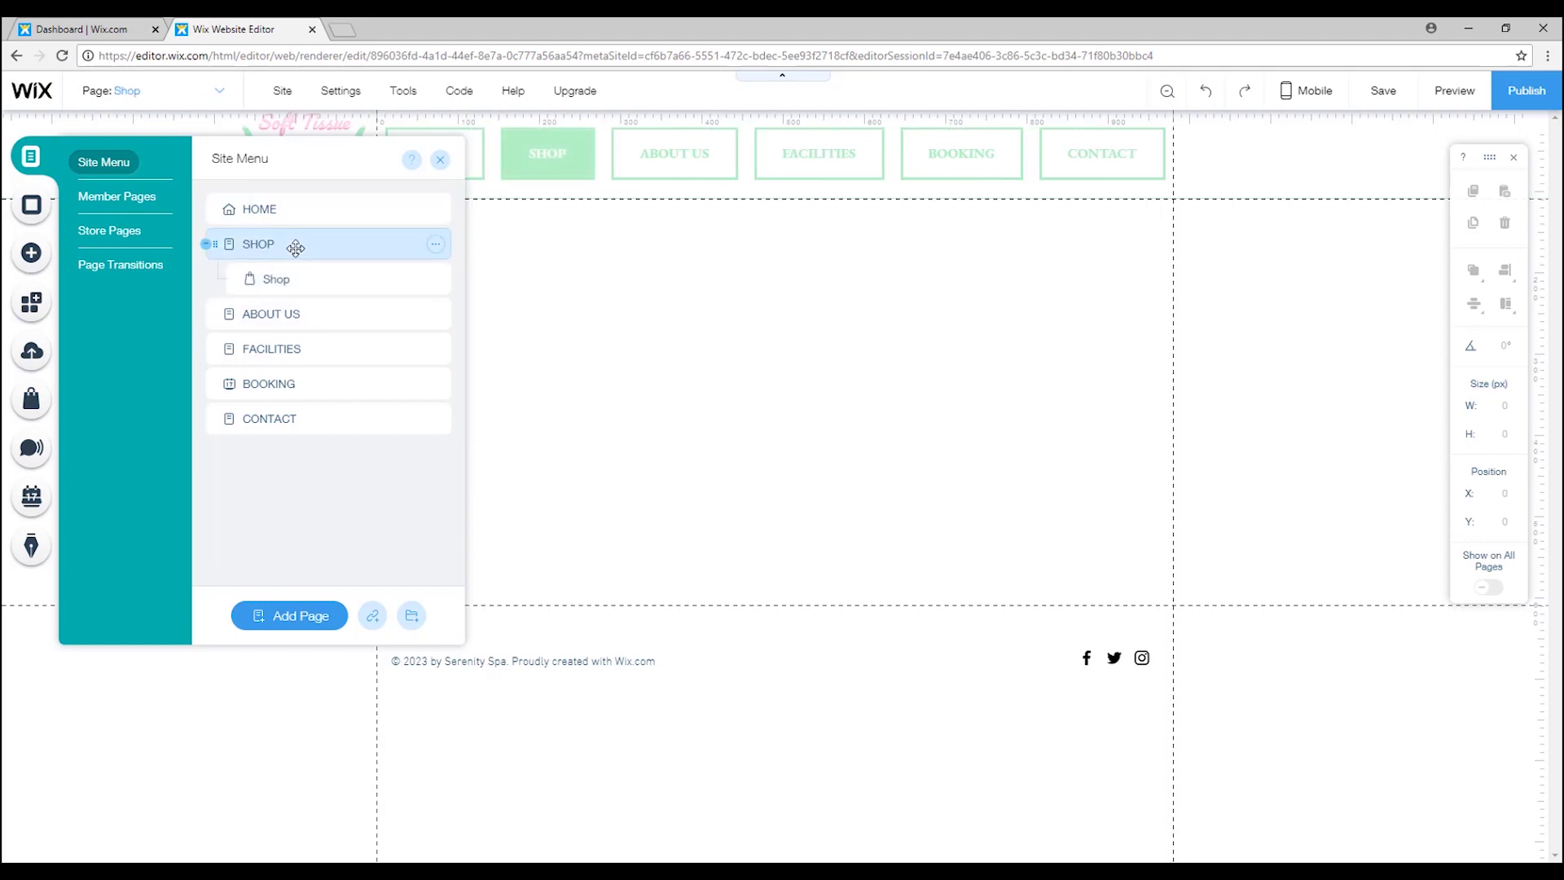
left_click(436, 278)
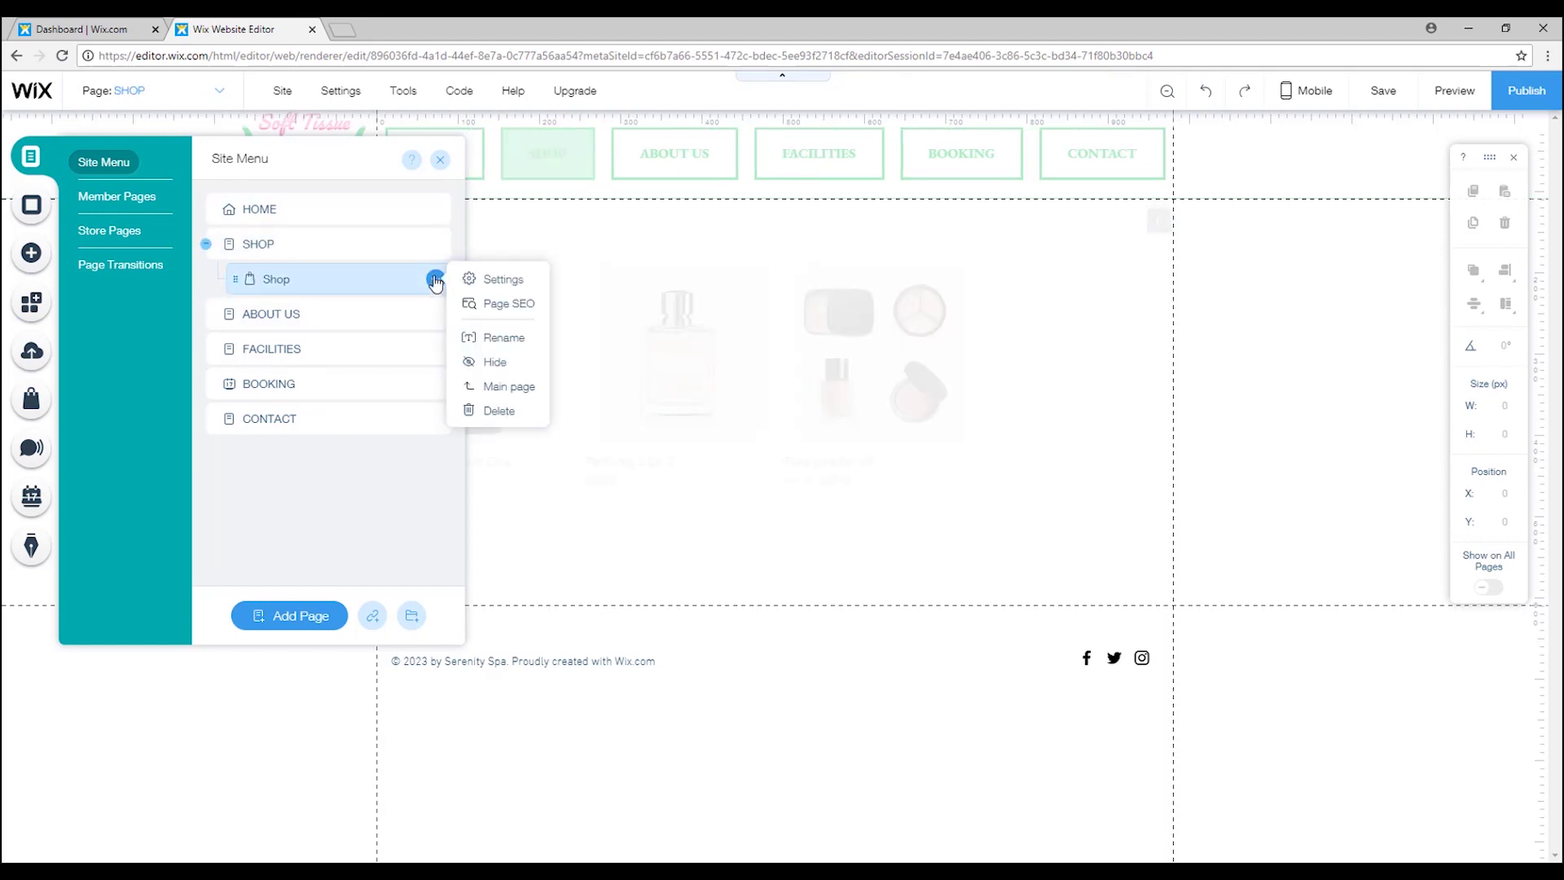
left_click(497, 364)
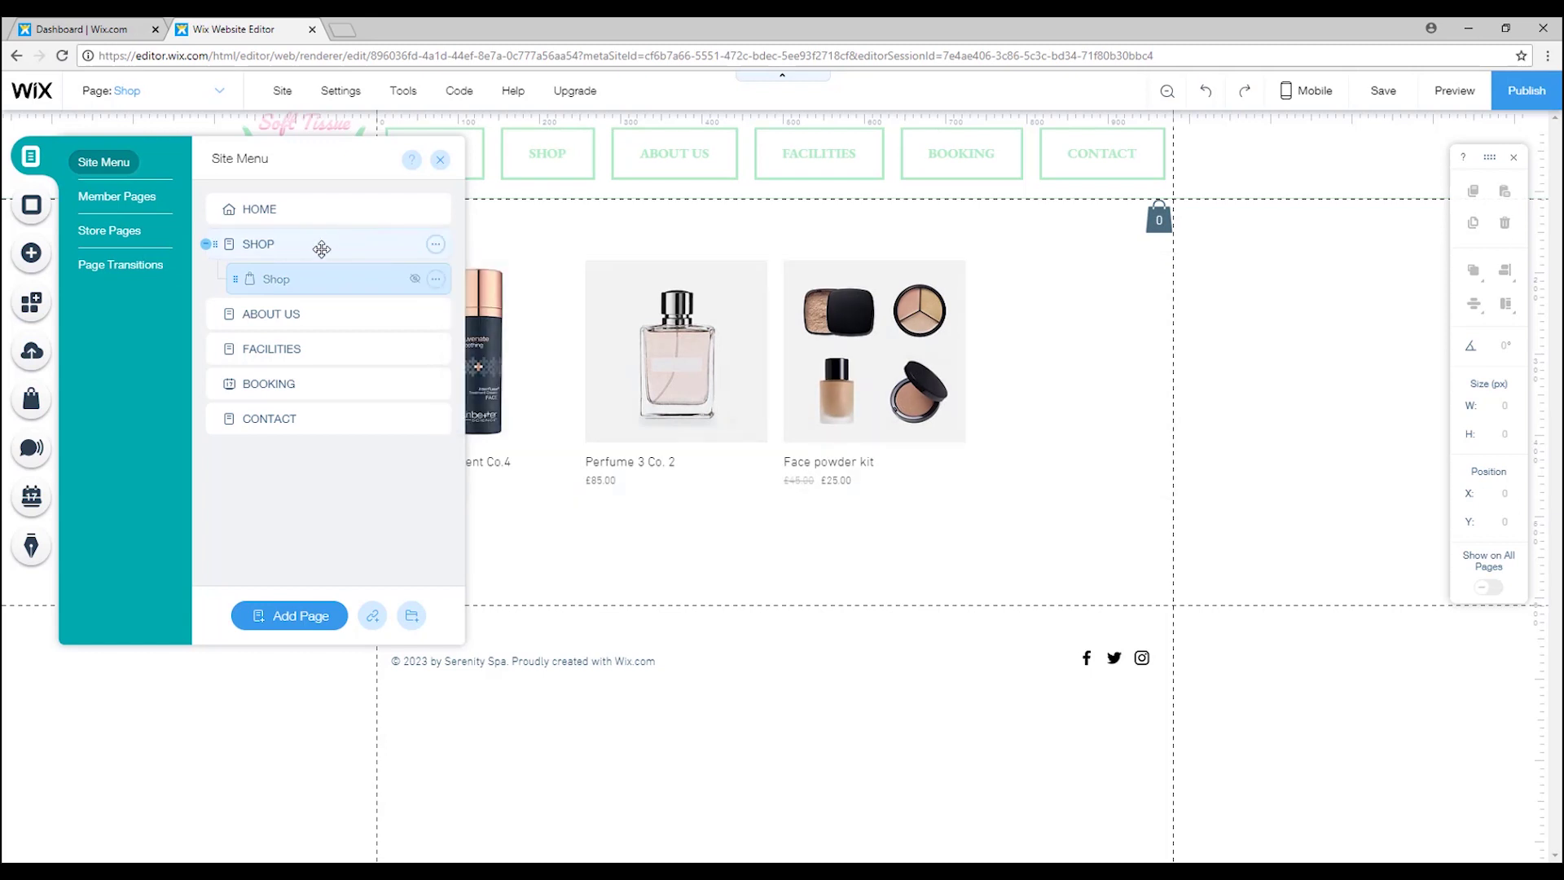
left_click(318, 248)
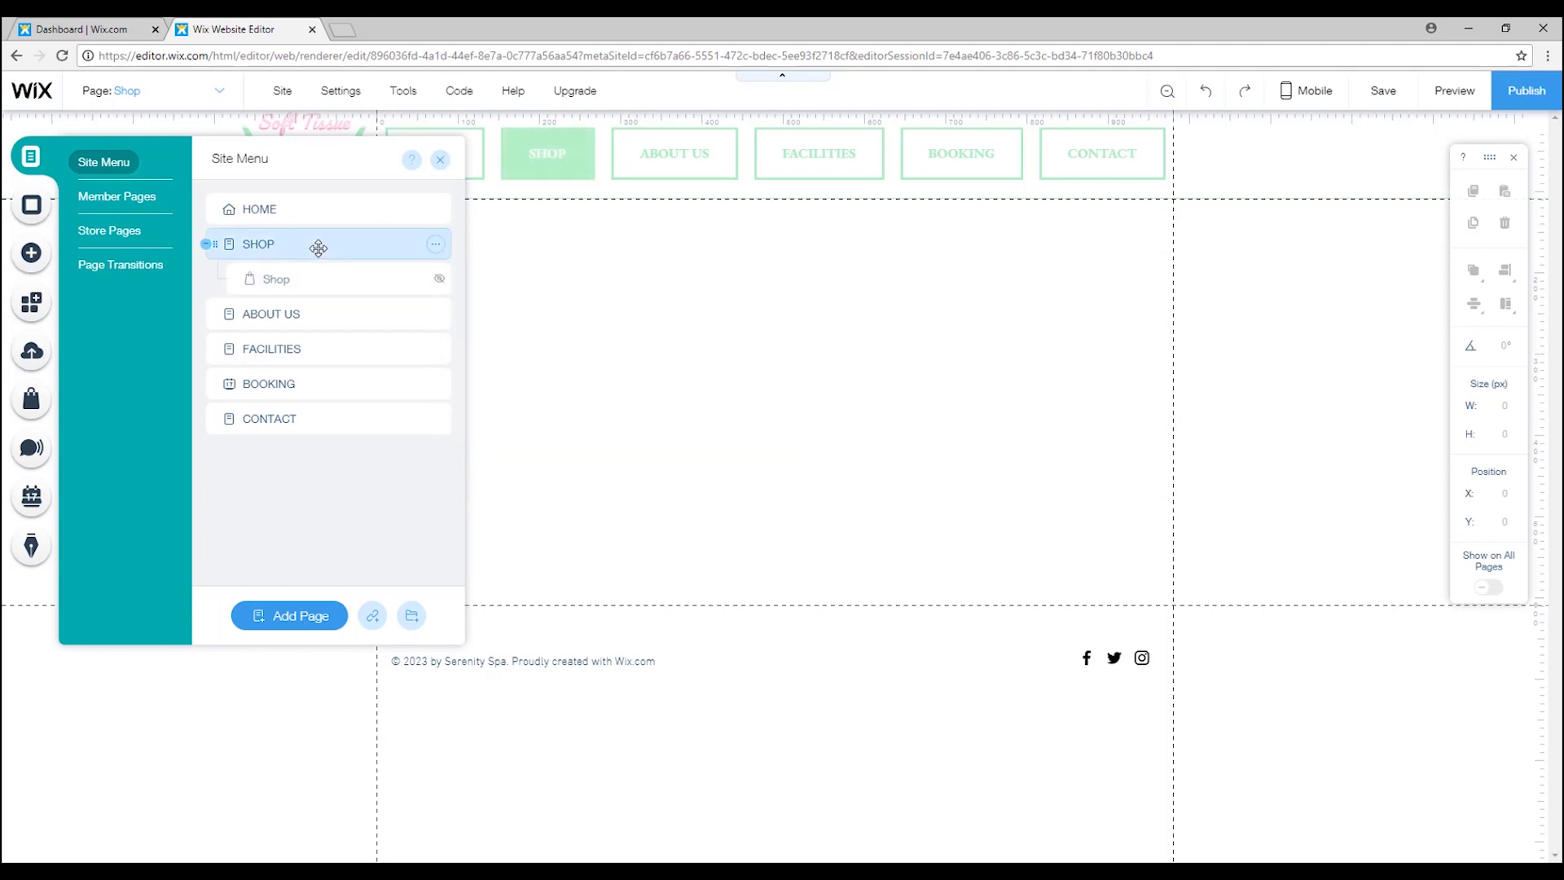
left_click(440, 161)
left_click(591, 314)
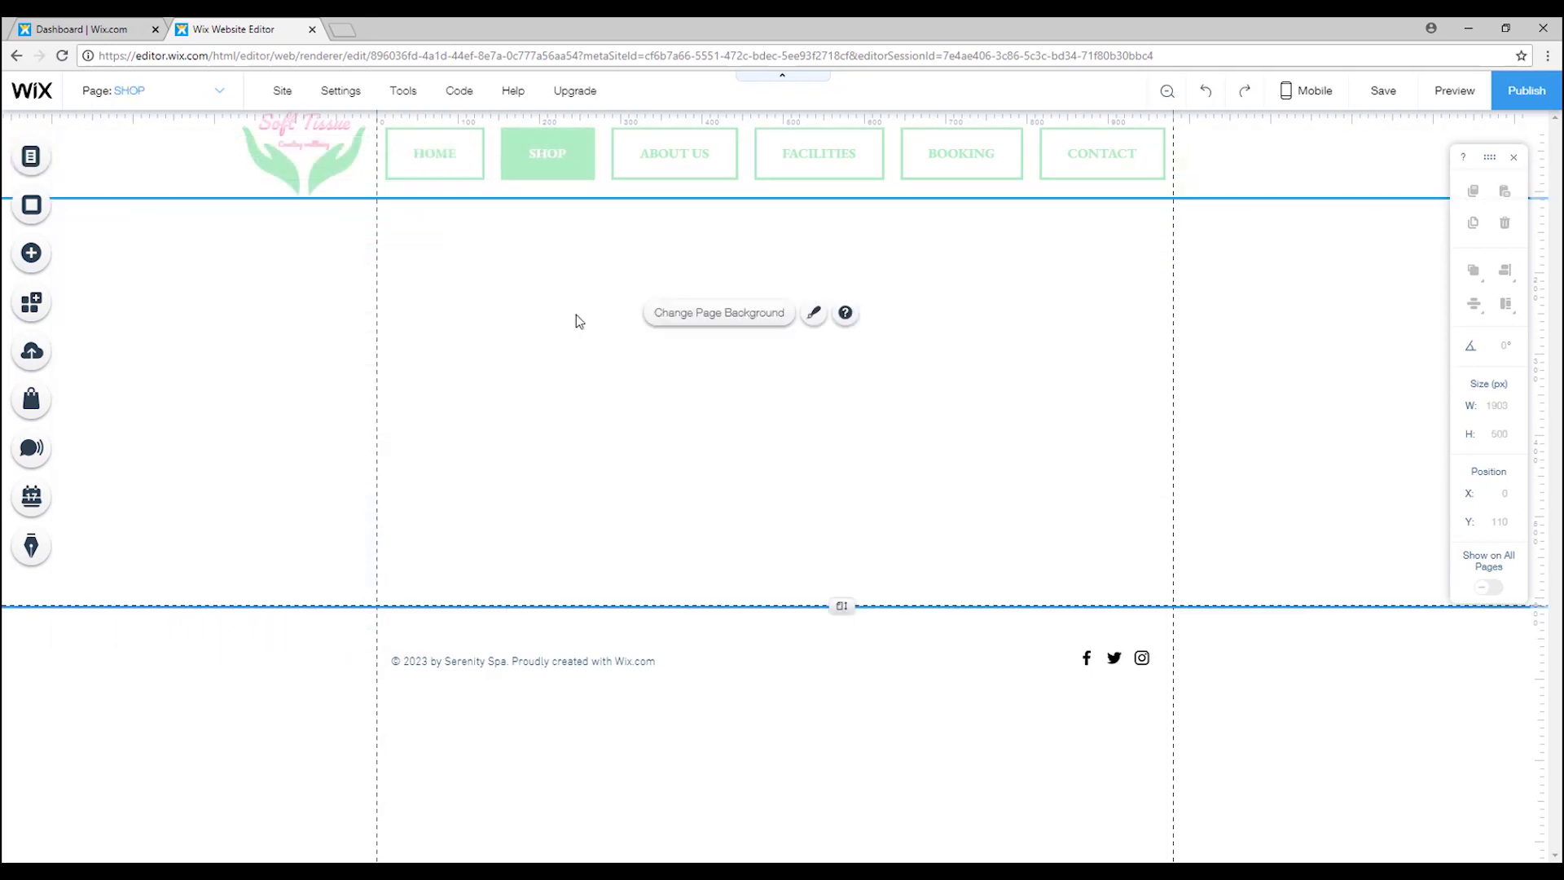
Add the Soft Tissue logo from My Image Uploads and move it slightly higher.
left_click(45, 255)
left_click(130, 187)
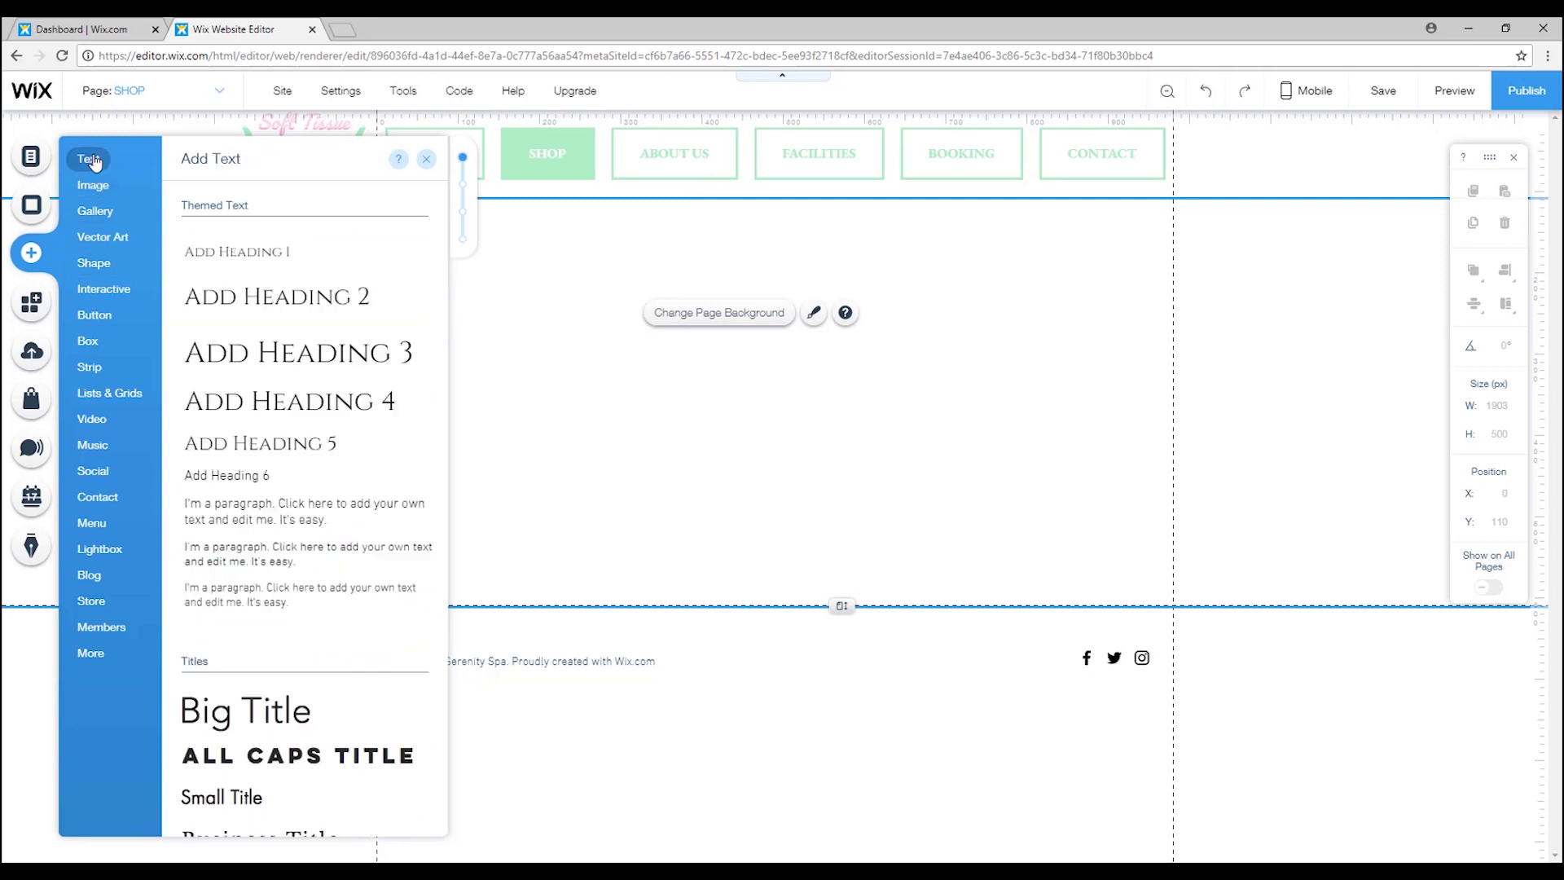
mouse_move(100, 192)
left_click(336, 269)
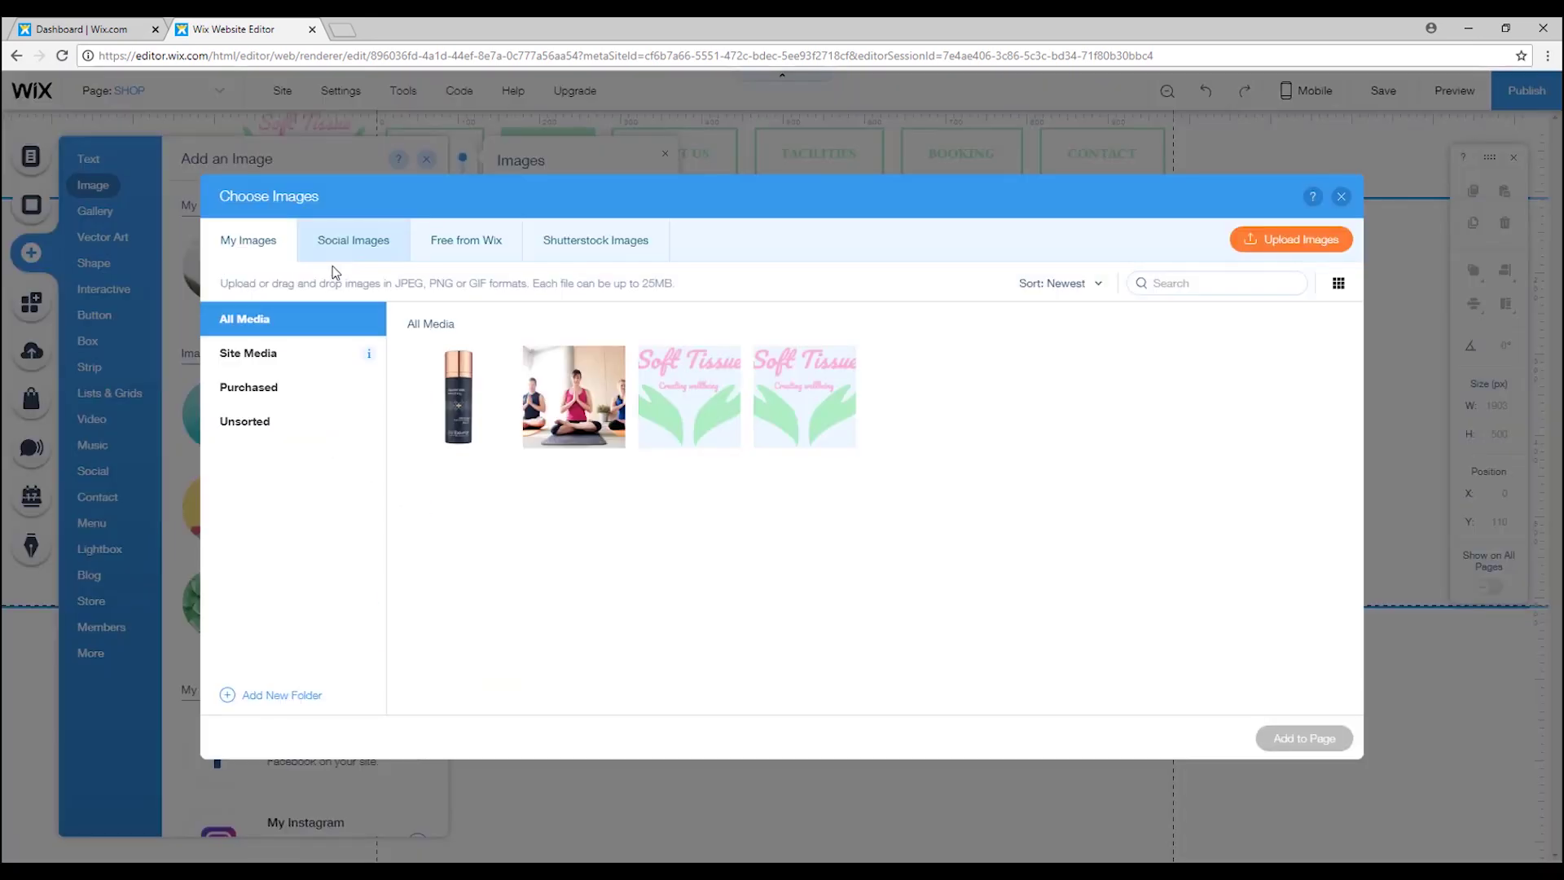
left_click(677, 397)
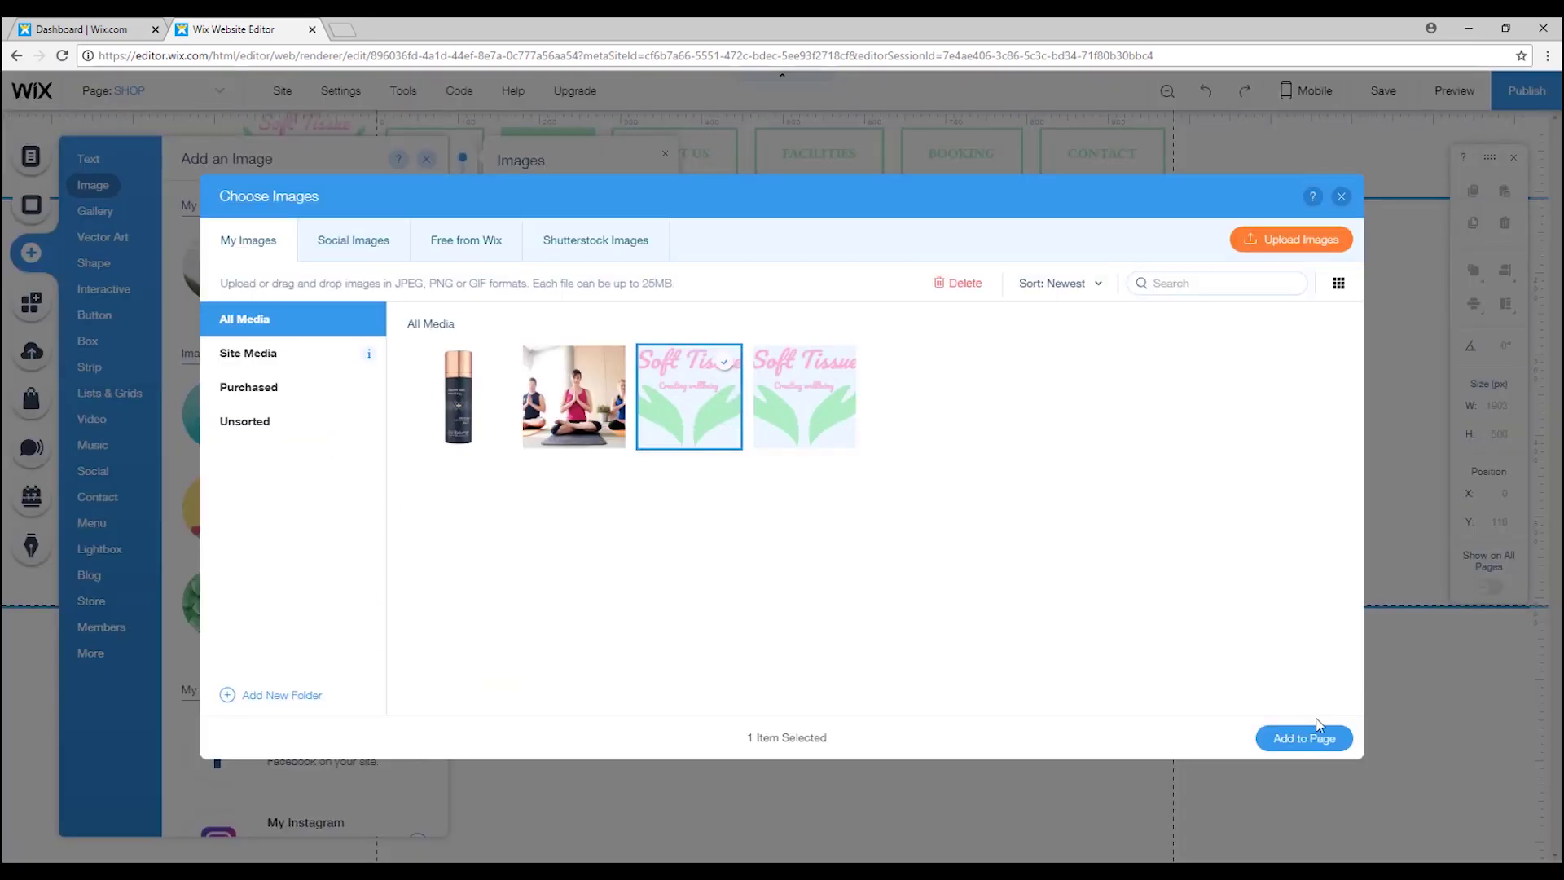
left_click(1330, 743)
left_click_drag(807, 459, 800, 391)
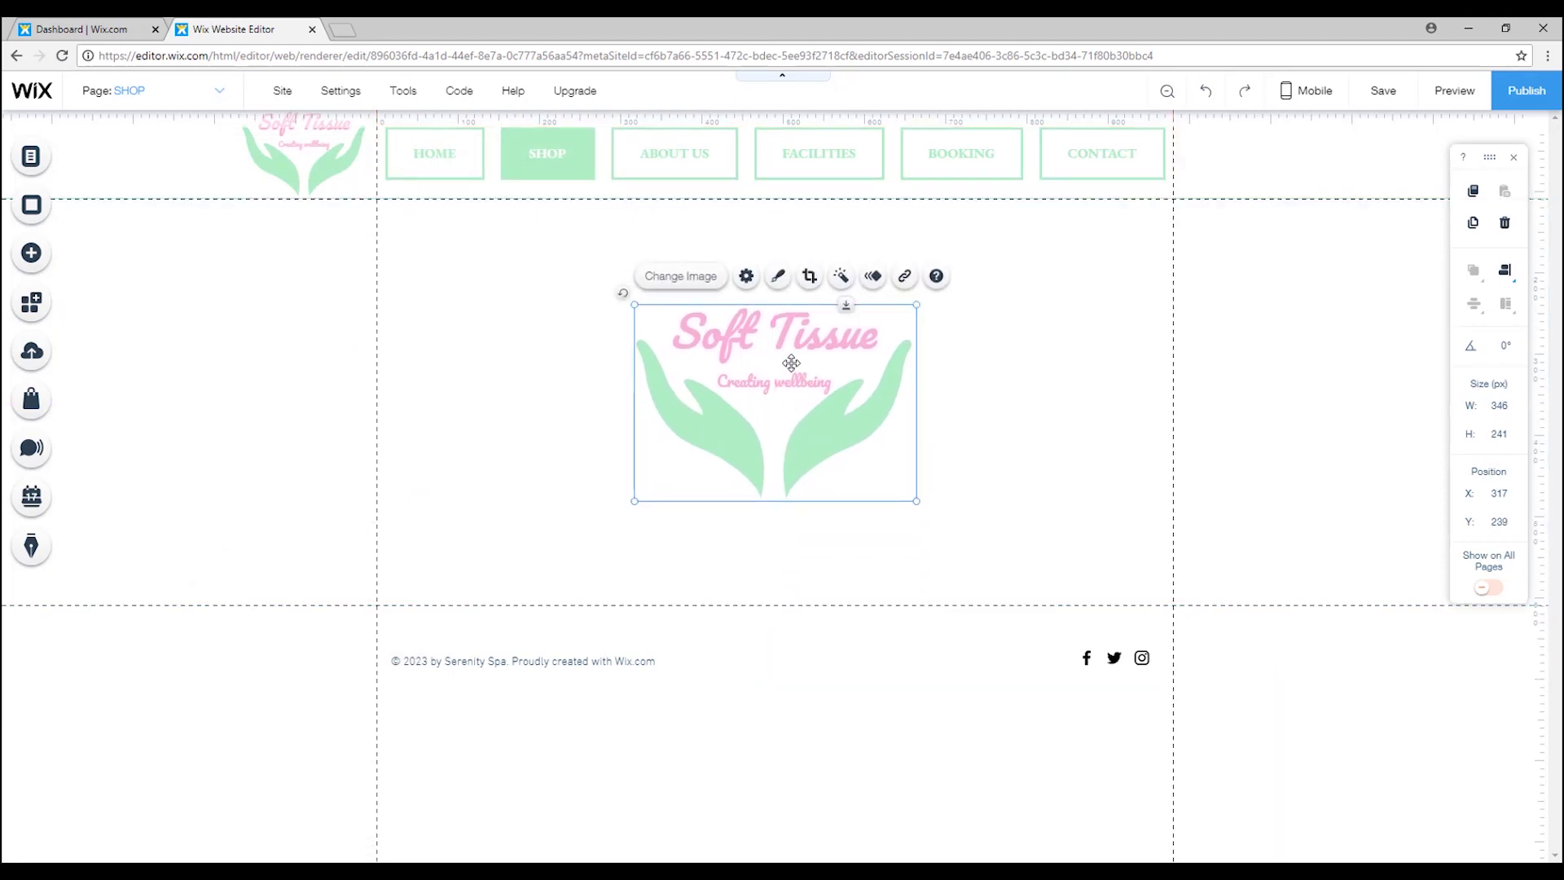
Link the logo image to the store's Shop page.
left_click(904, 276)
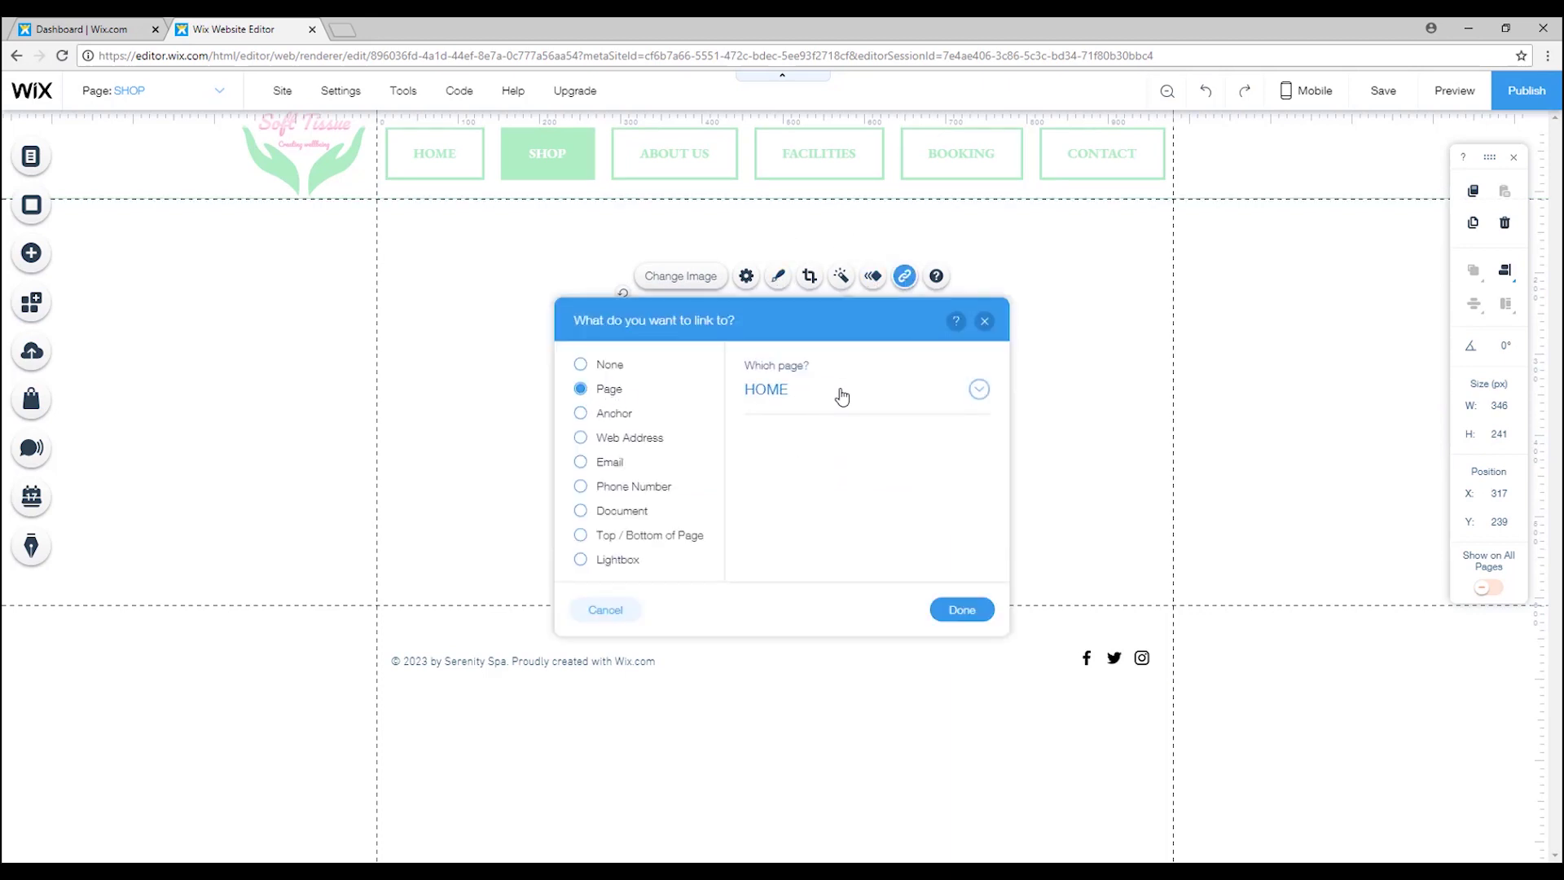
left_click(978, 391)
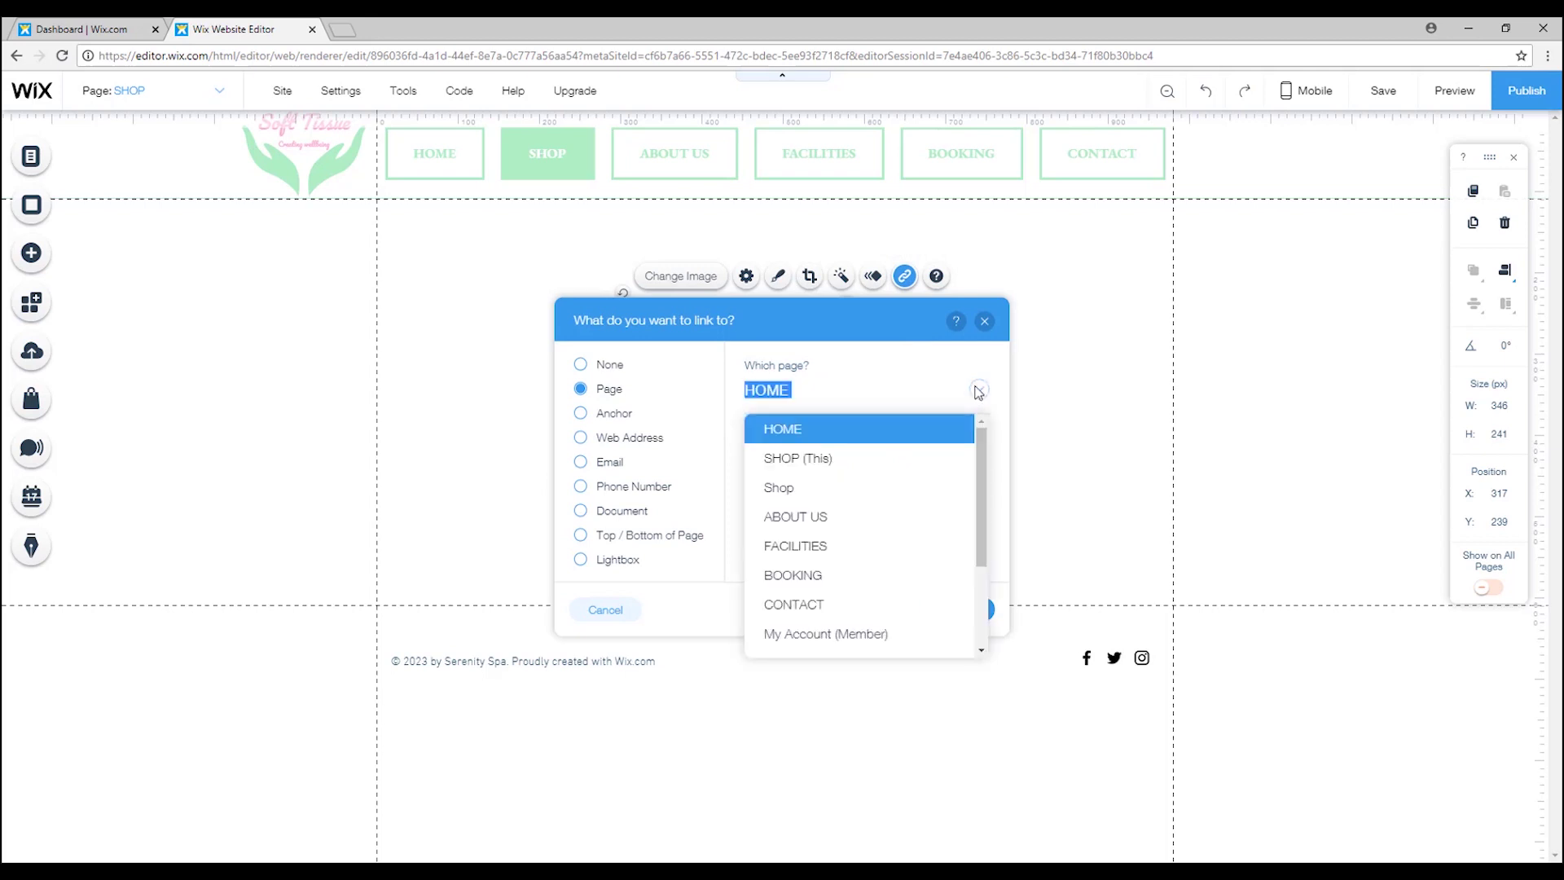
left_click(806, 489)
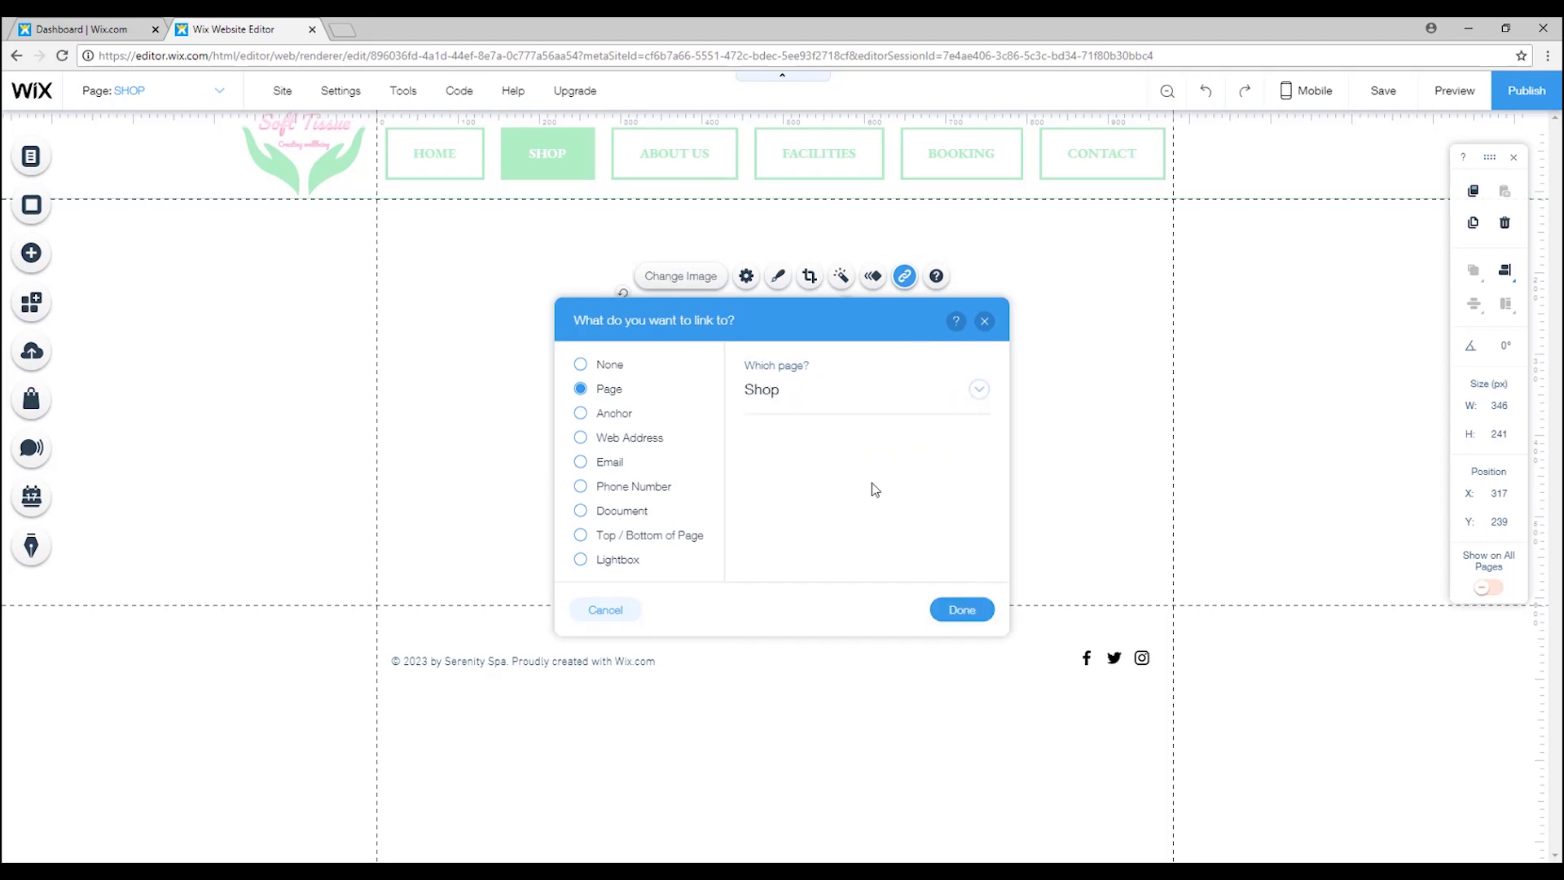
left_click(966, 612)
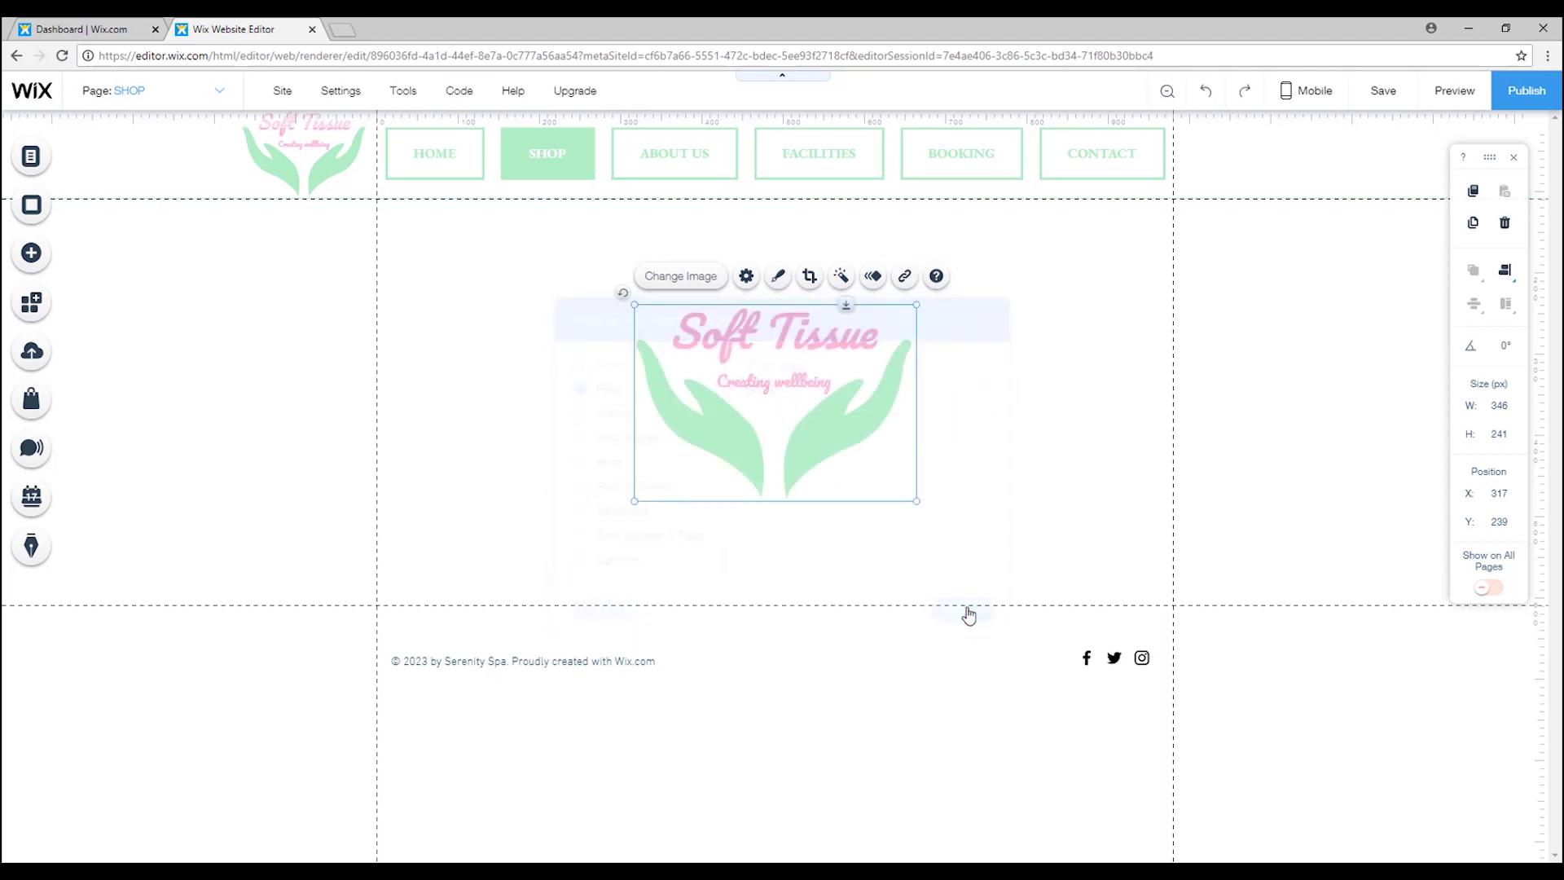
left_click(778, 278)
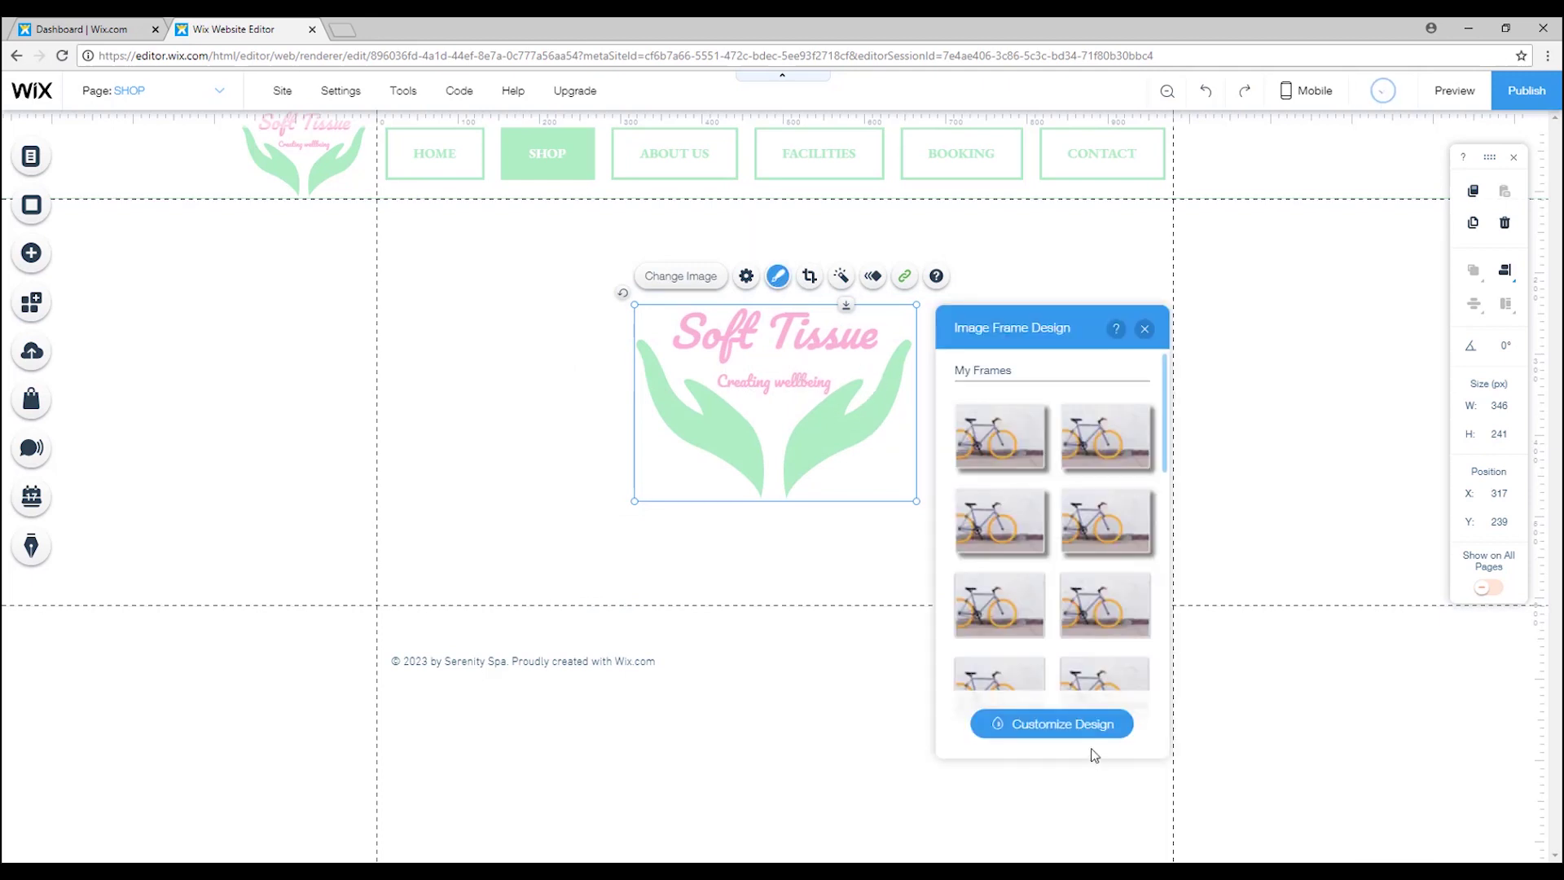
Apply the second frame preset with a soft, faint shadow and hover opacity 0.
left_click(1067, 724)
left_click(1033, 417)
left_click(955, 585)
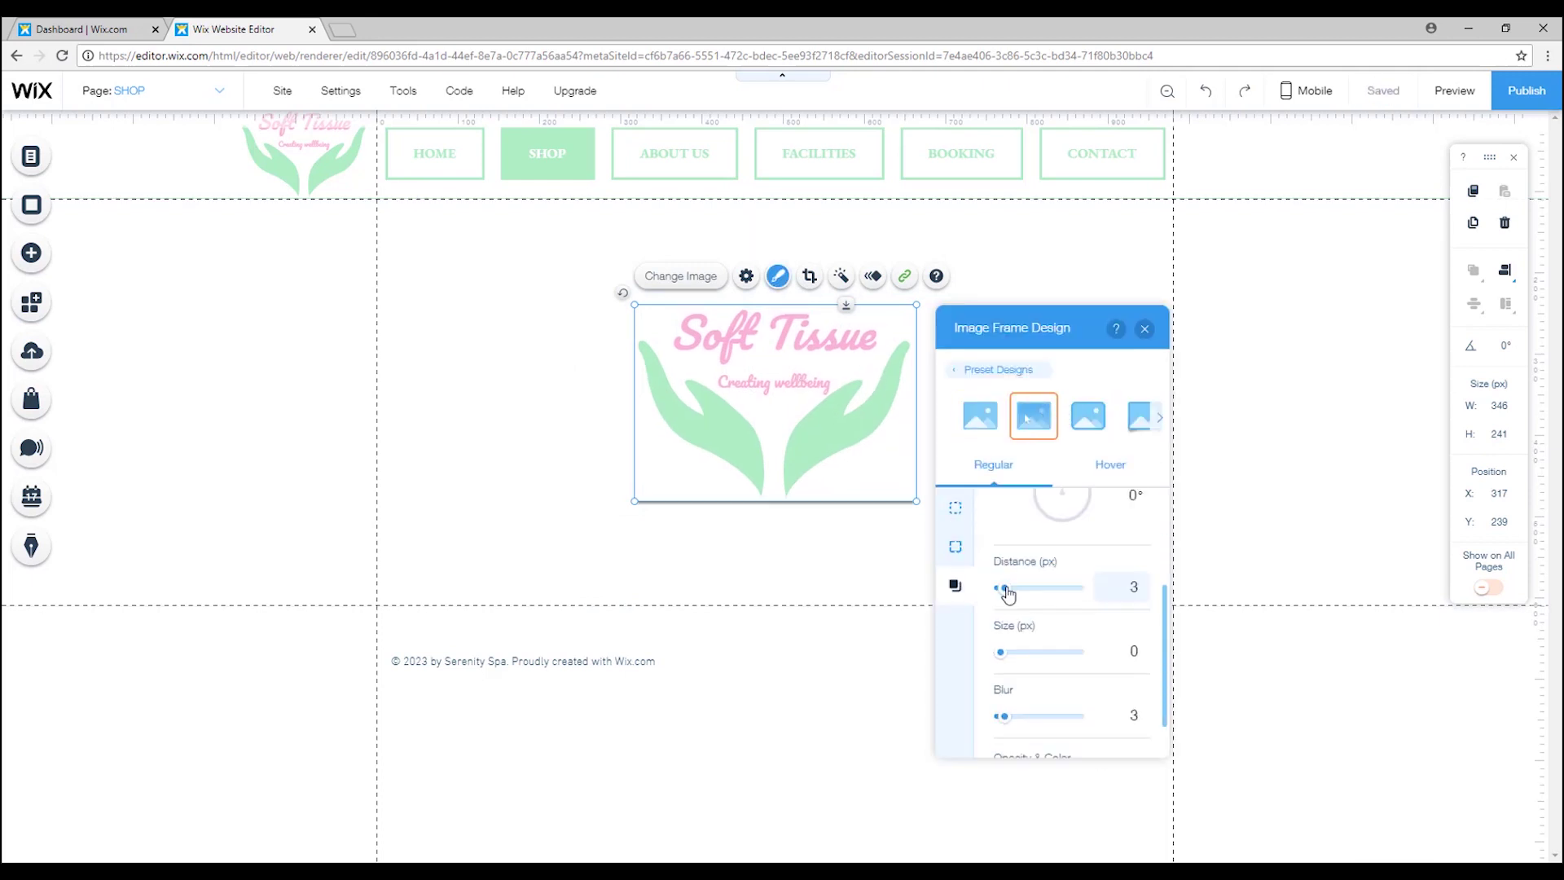
scroll(1098, 560, "down", 2)
scroll(1098, 560, "up", 1)
left_click_drag(1003, 670, 1046, 670)
left_click_drag(1029, 736, 1010, 736)
left_click(1111, 464)
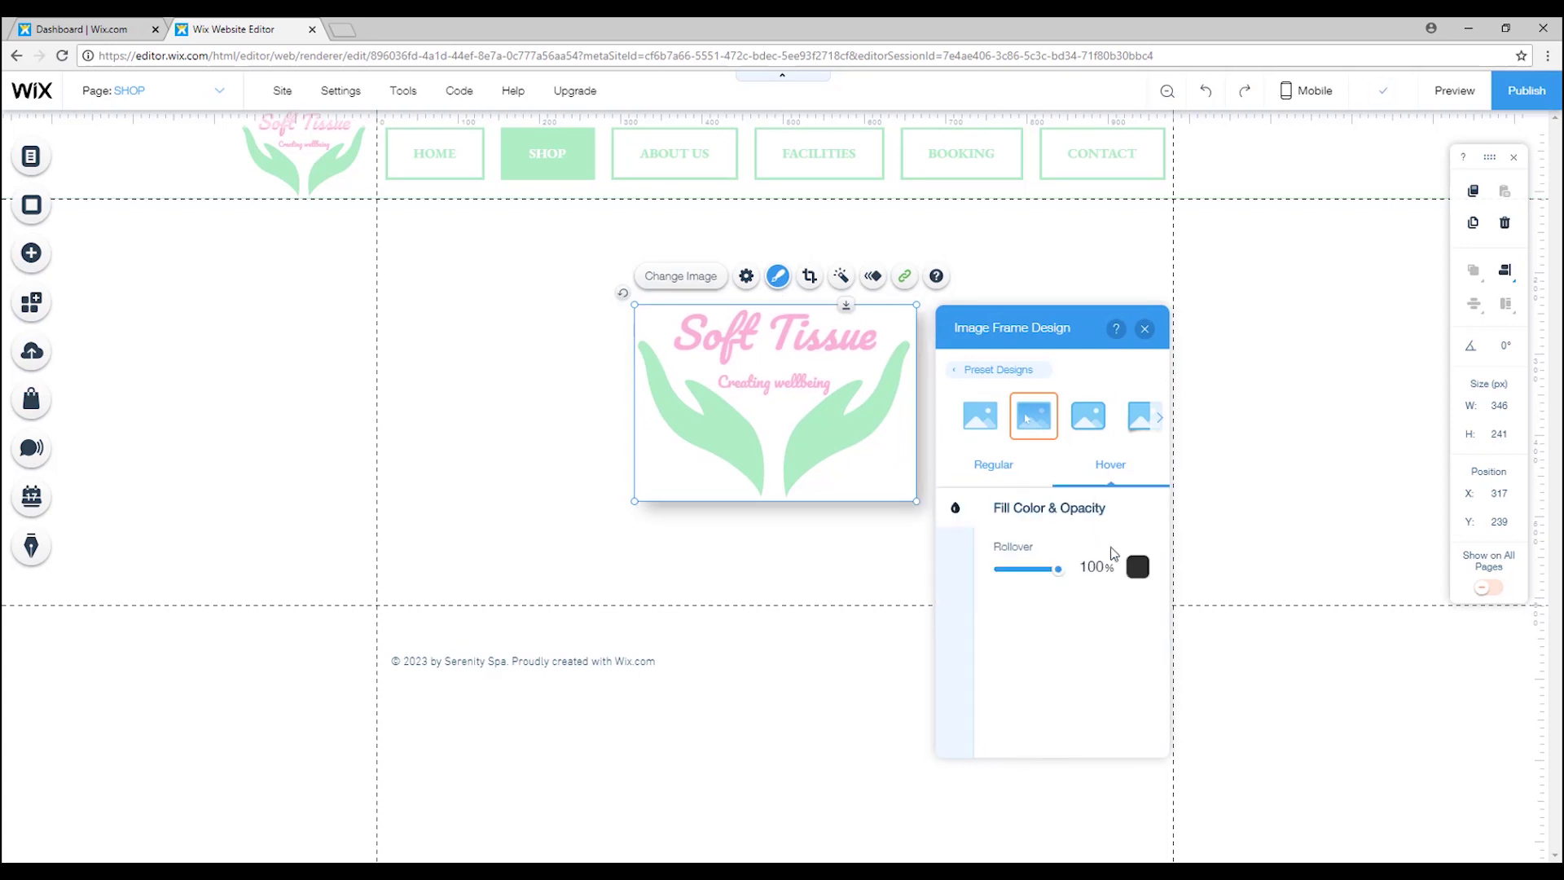
left_click_drag(1059, 566, 1001, 568)
Add a centred Heading 2 reading 'Our Shop' above the logo and save the site.
left_click(31, 252)
left_click_drag(277, 296, 776, 250)
double_click(733, 277)
type("Our Shop")
key("ctrl+a")
key("Escape")
left_click(1017, 322)
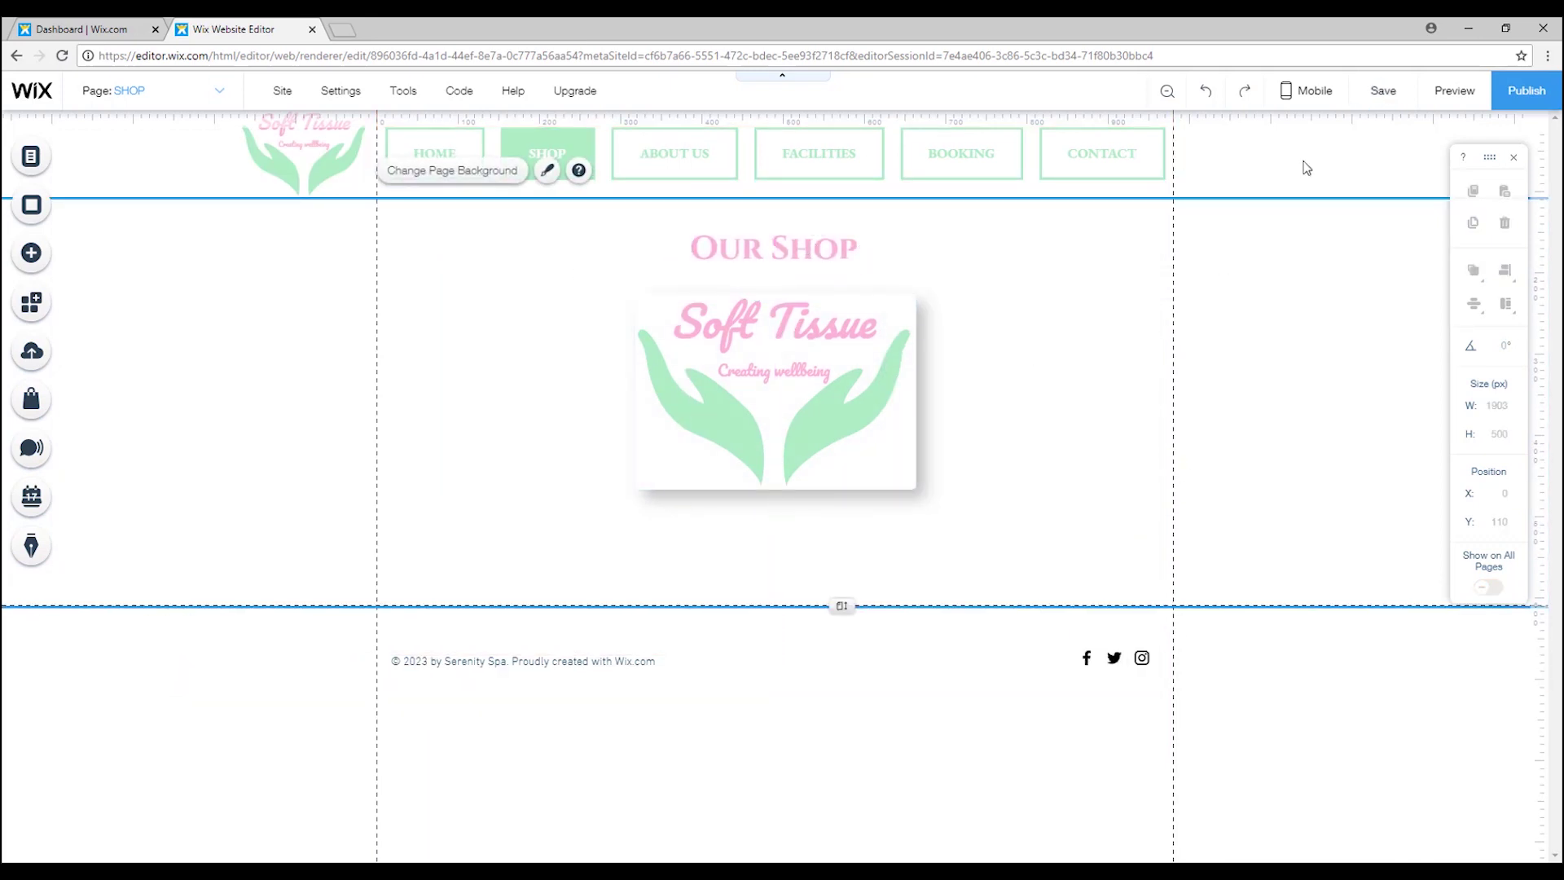
left_click(1383, 90)
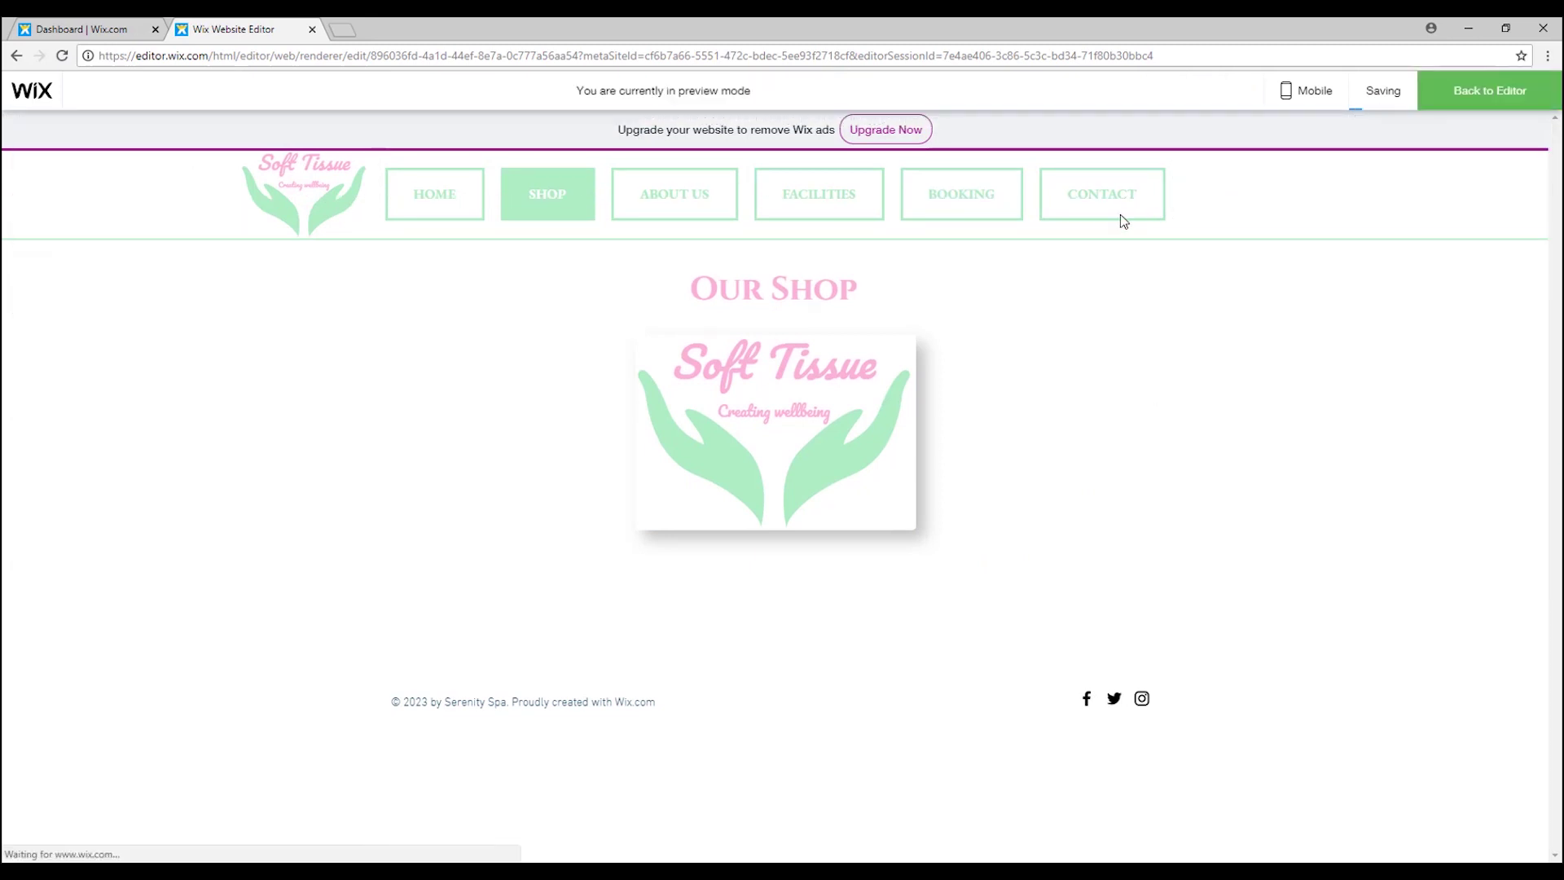
In preview, visit HOME and SHOP, follow the logo link to Face powder kit, then return to editing.
left_click(444, 194)
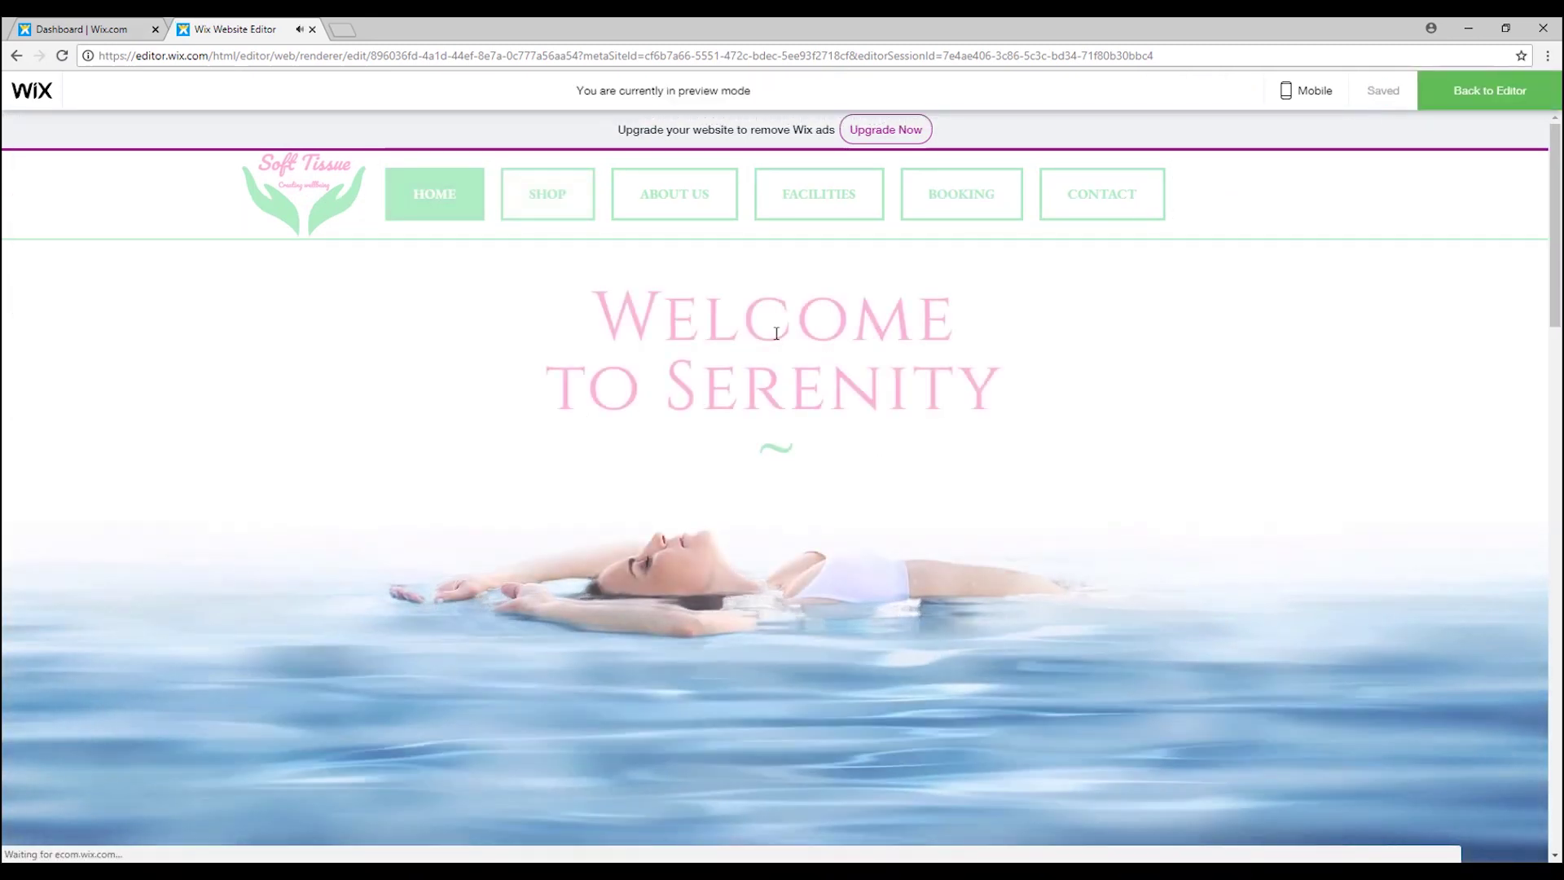
left_click(539, 210)
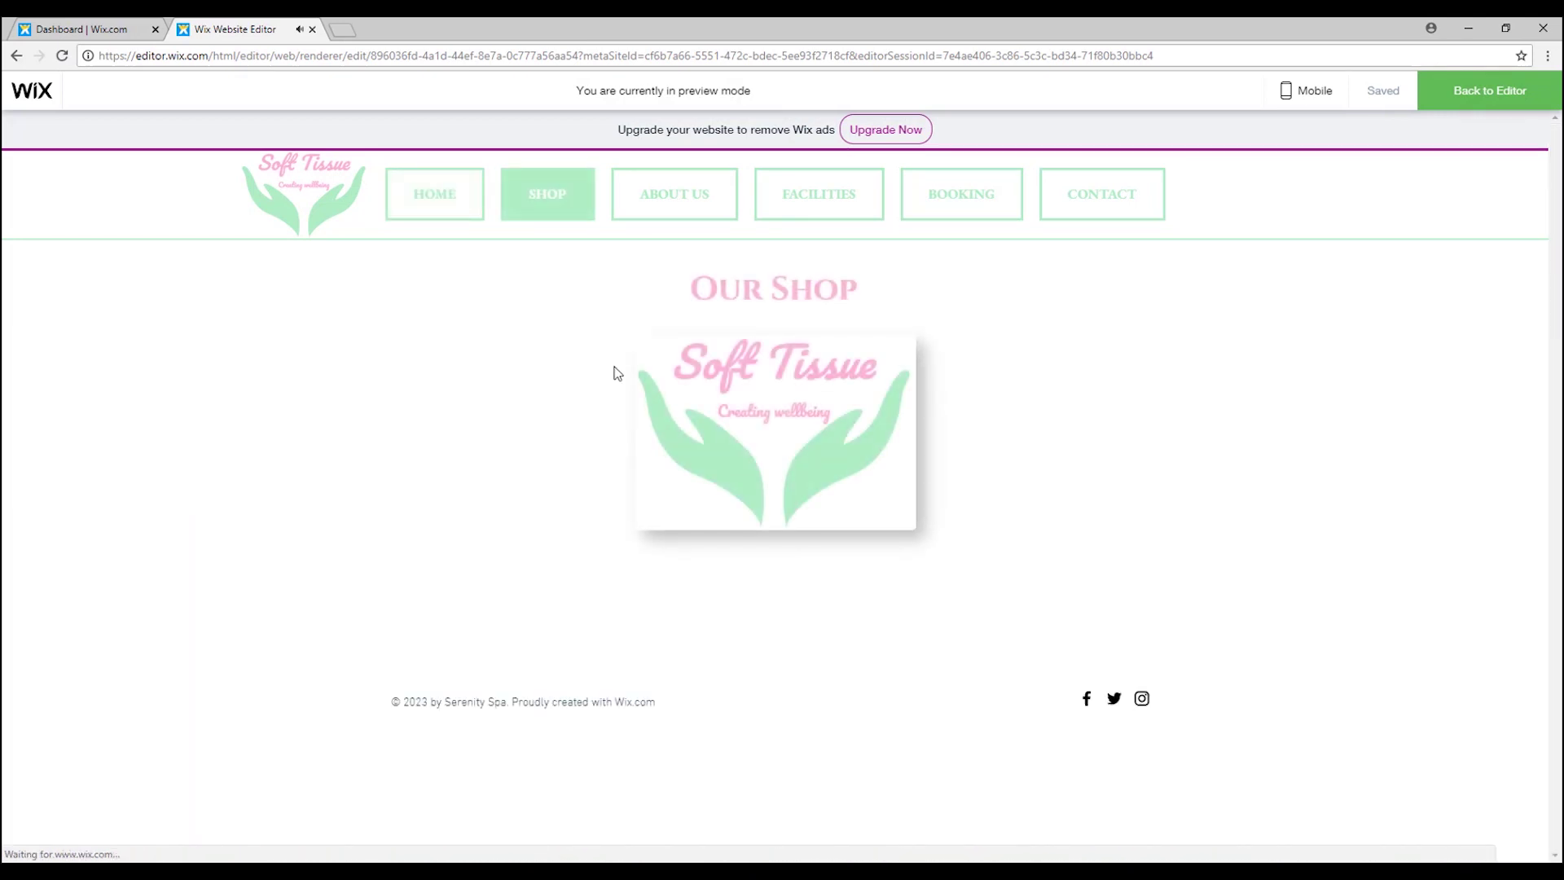
left_click(807, 440)
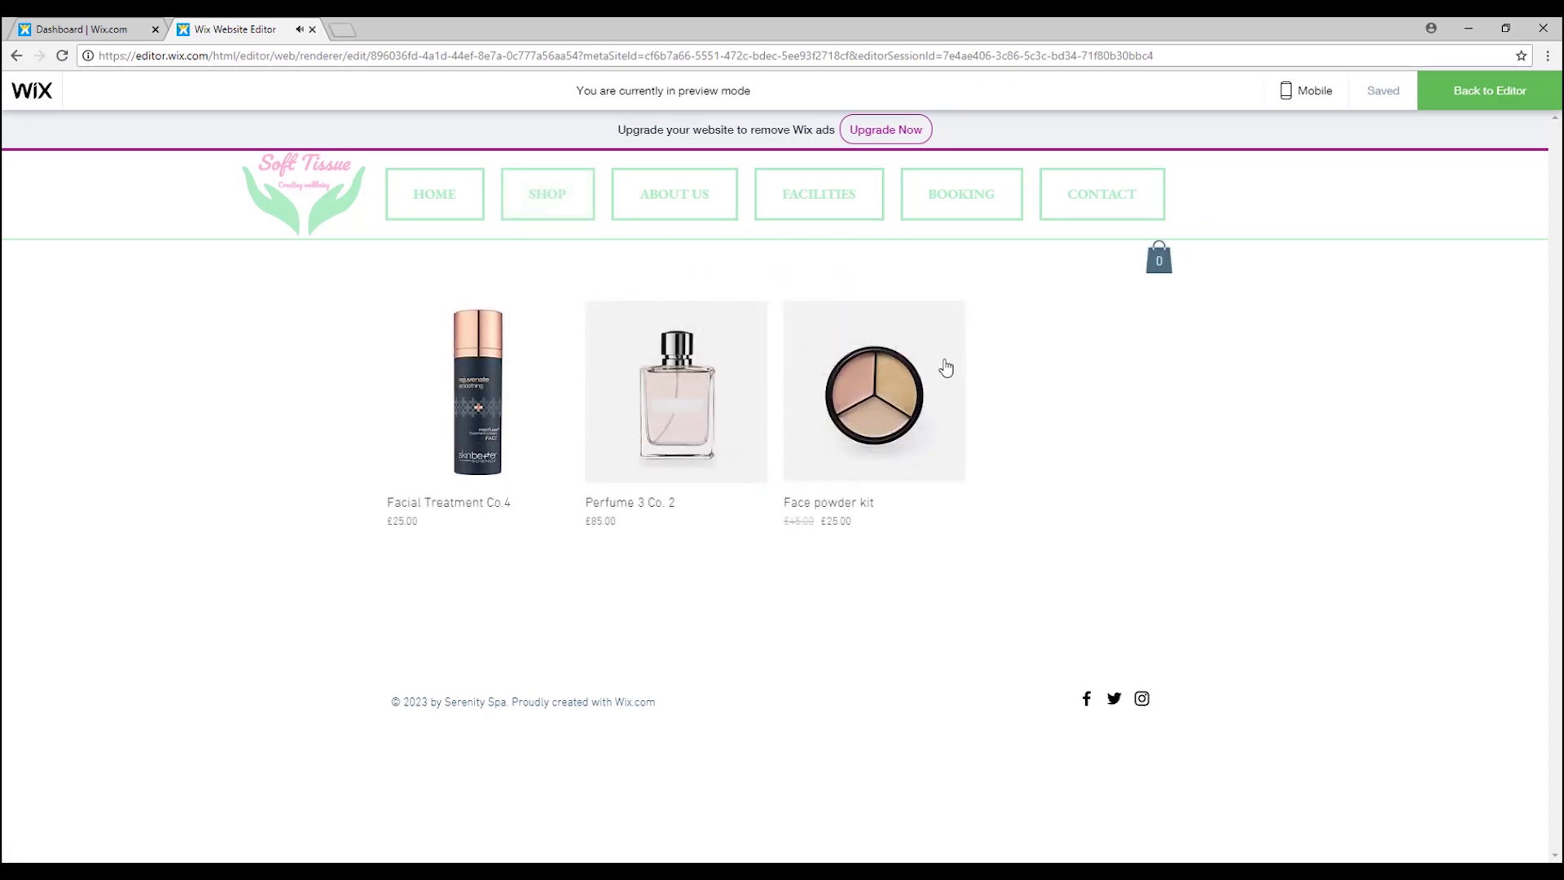
left_click(884, 411)
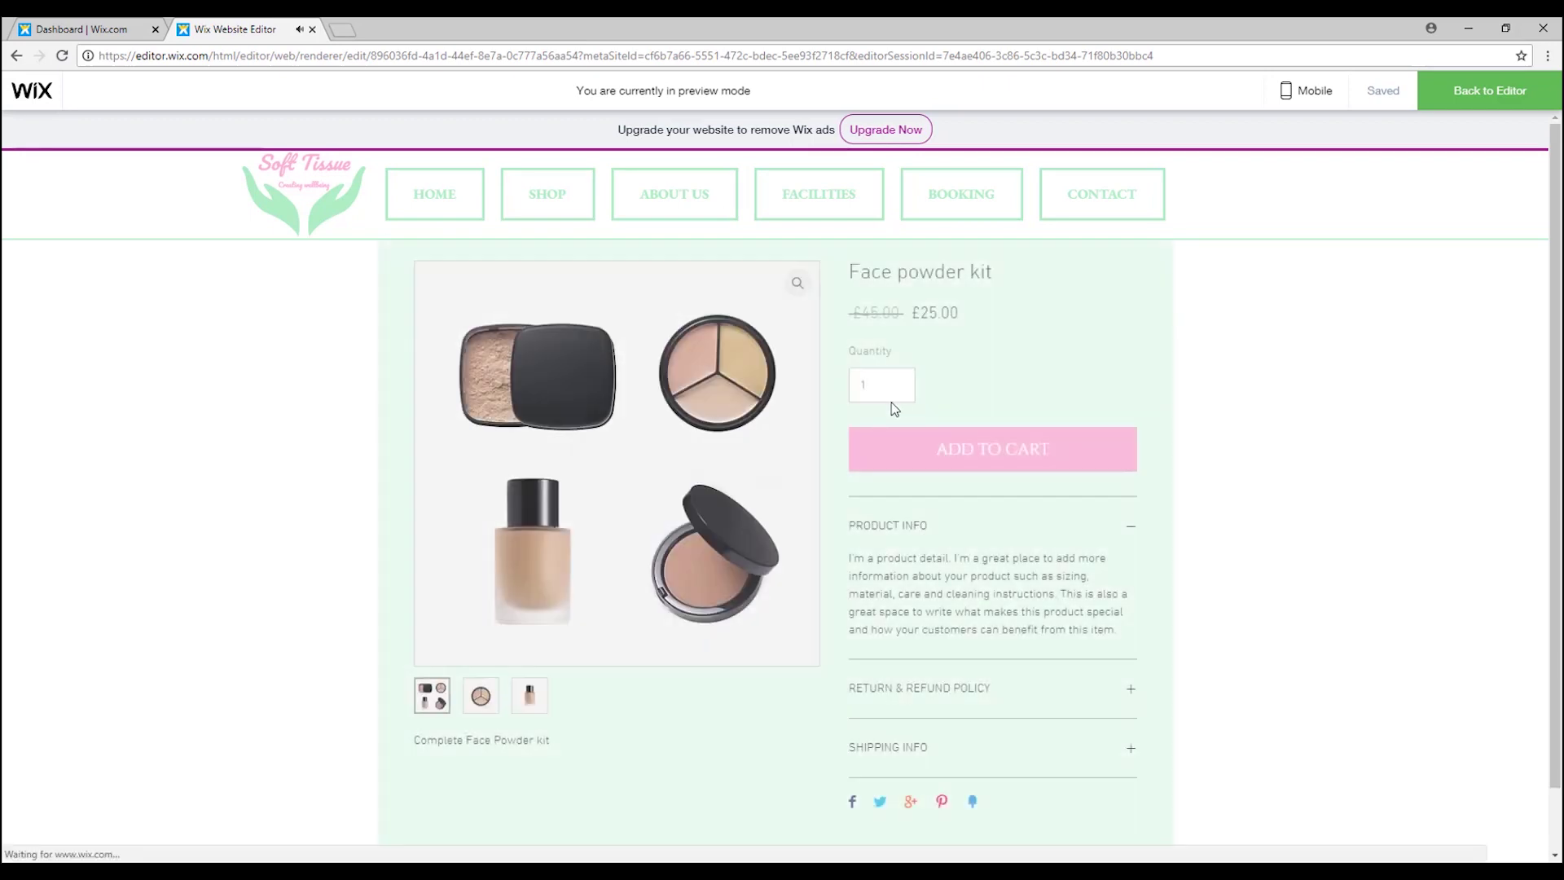
scroll(961, 530, "down", 1)
scroll(878, 609, "up", 1)
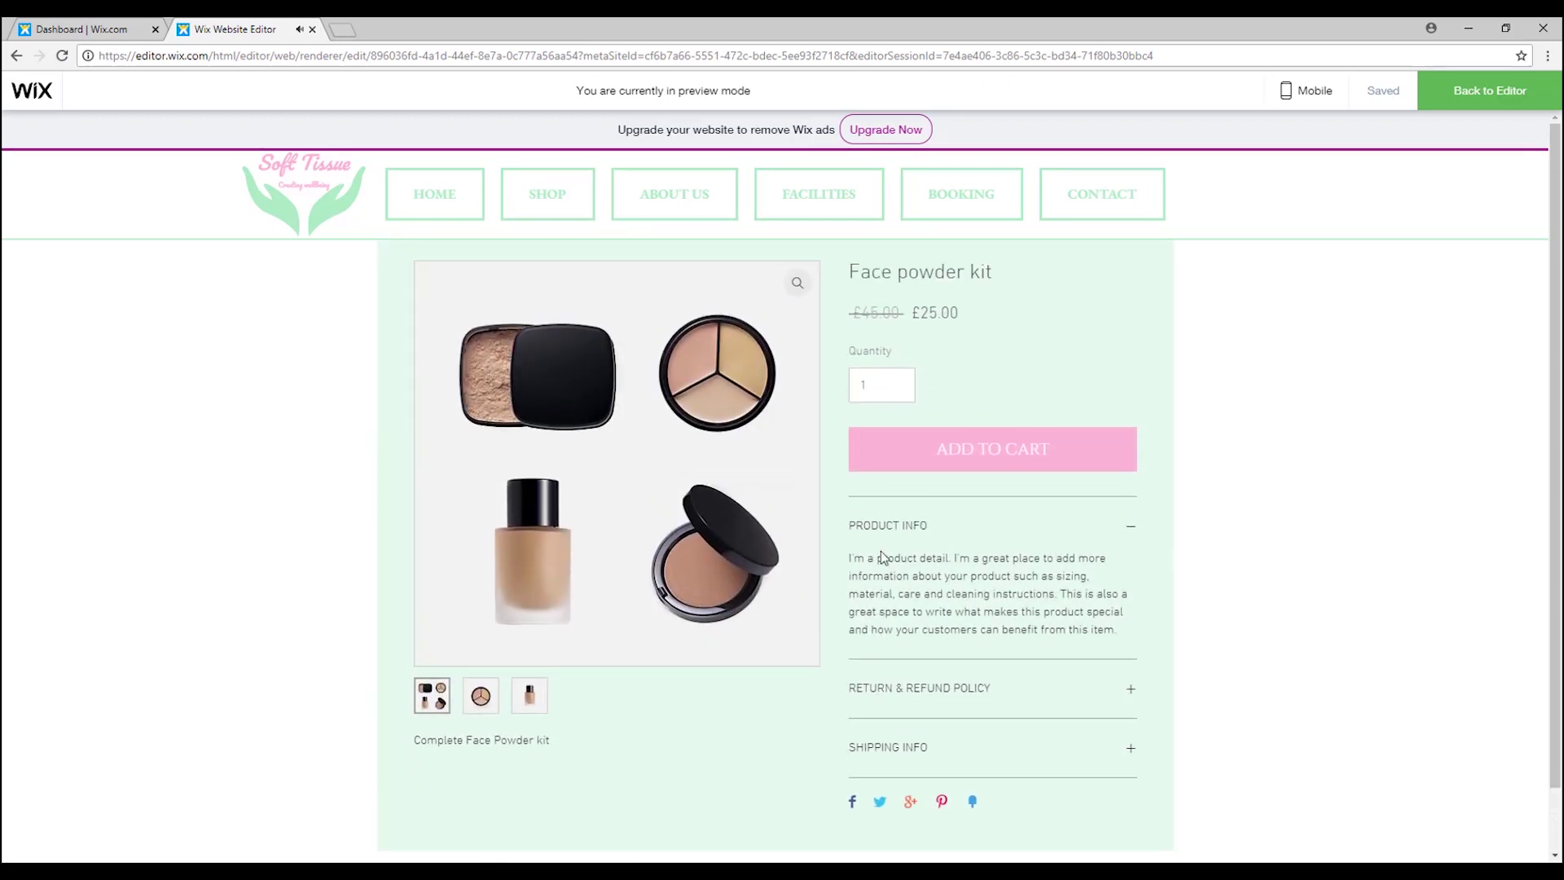
left_click(1508, 93)
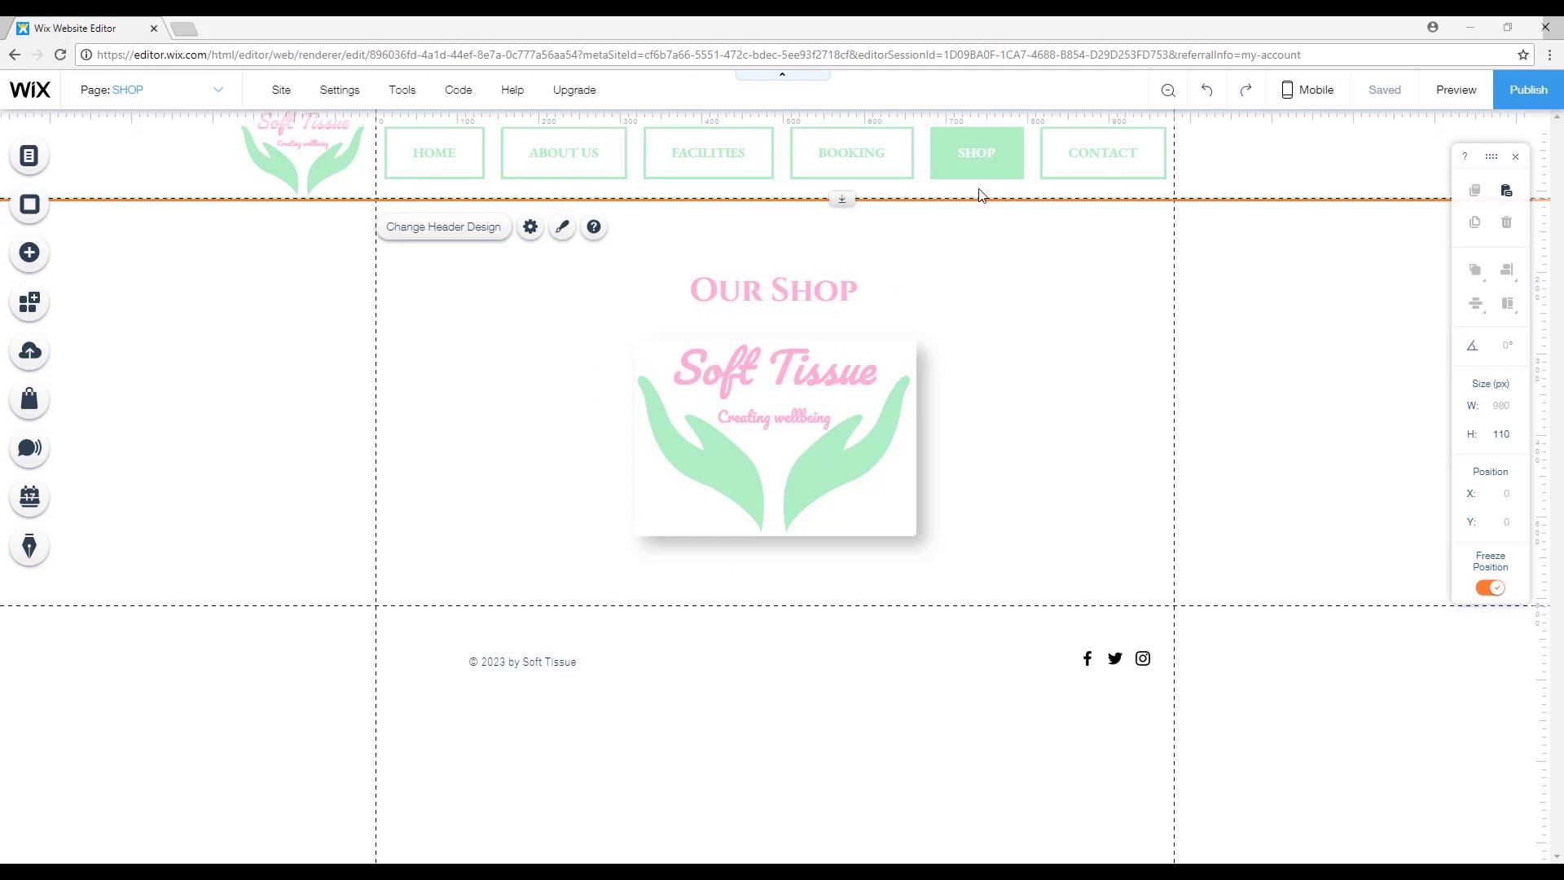
Switch the editor to the Shop store page.
left_click(31, 155)
left_click(319, 382)
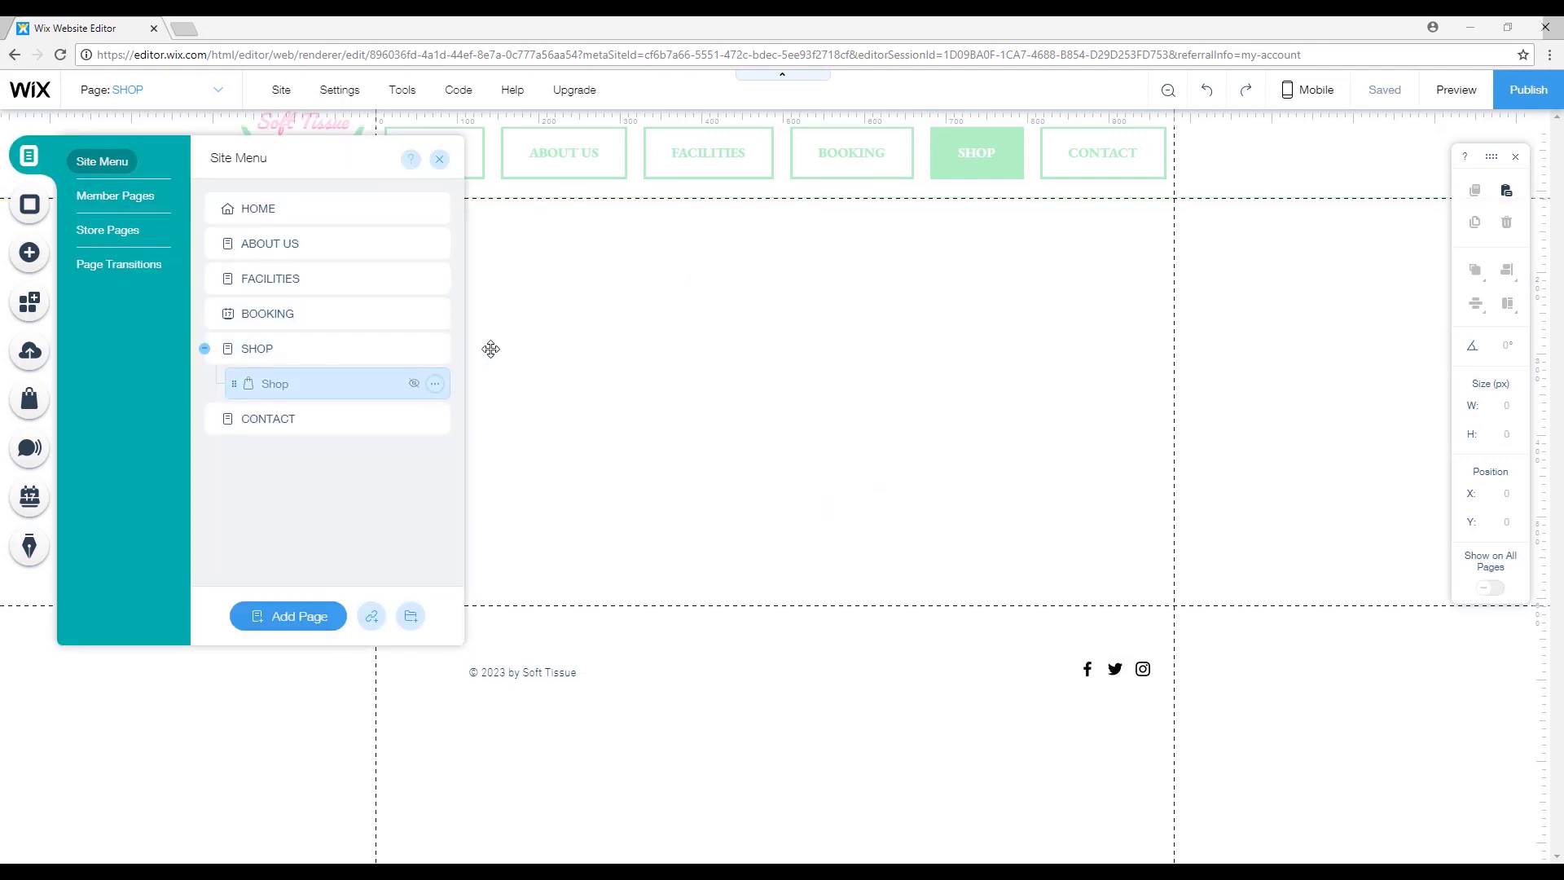
left_click(1187, 321)
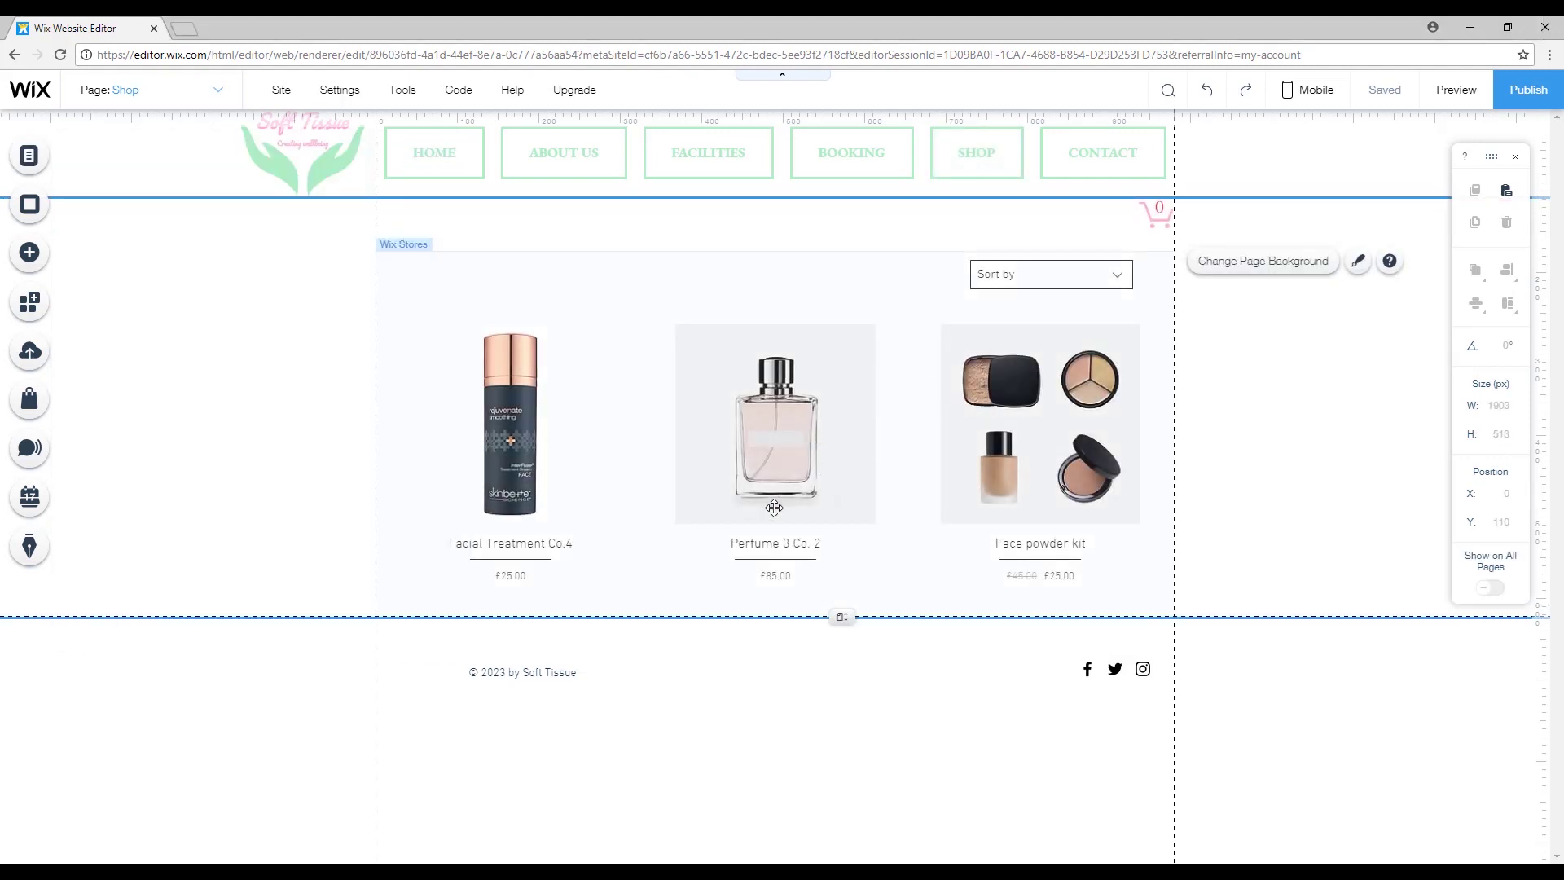
Preview the site: visit About Us and Shop, open and close the £85.00 perfume quick view, then return.
left_click(1456, 96)
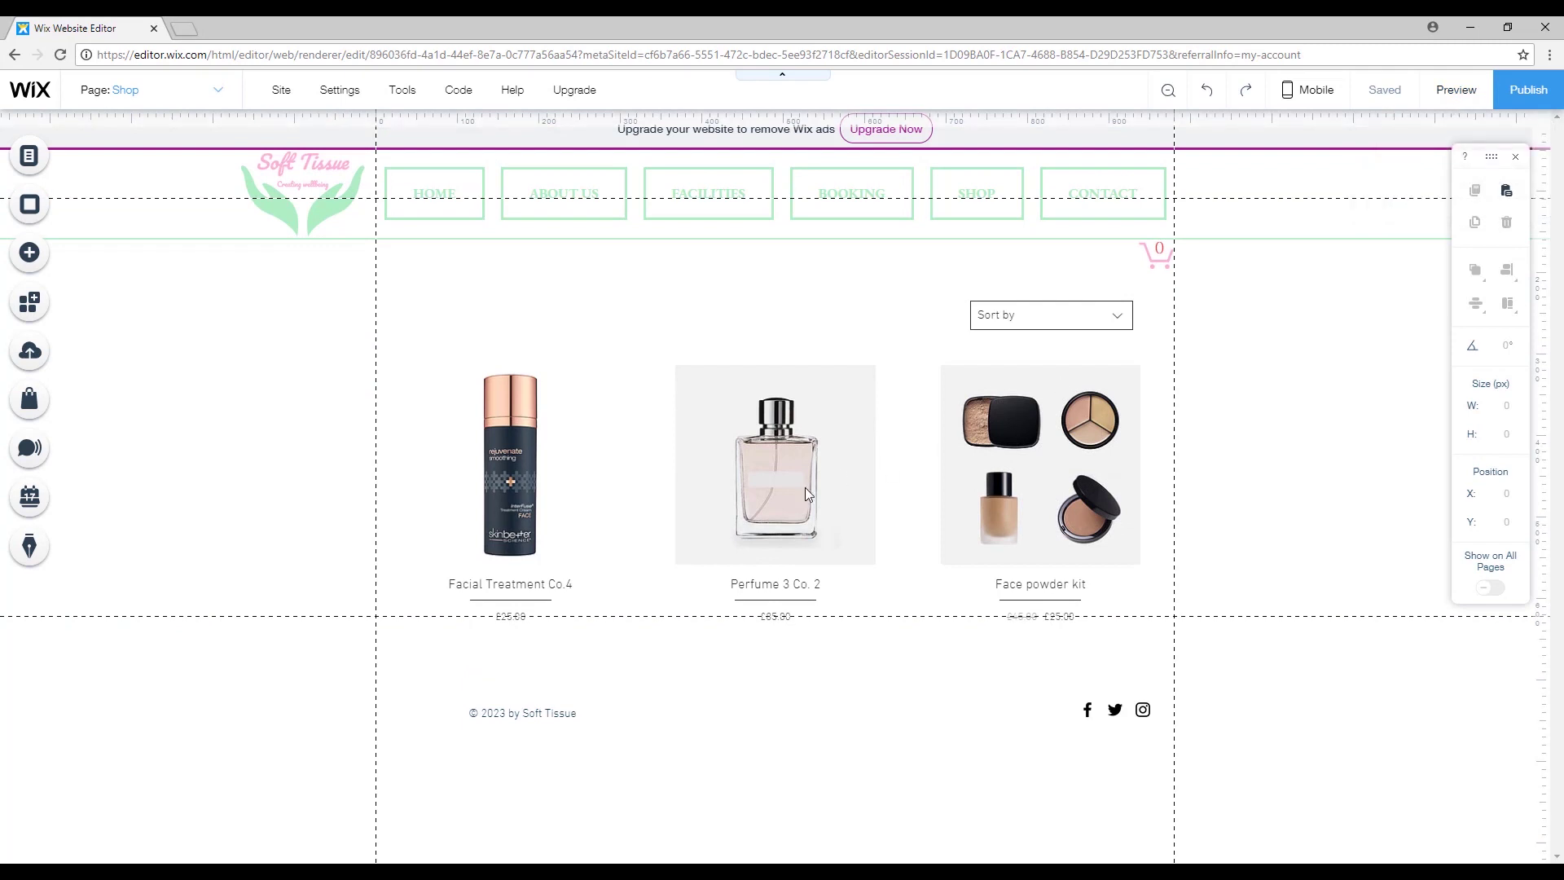
left_click(617, 211)
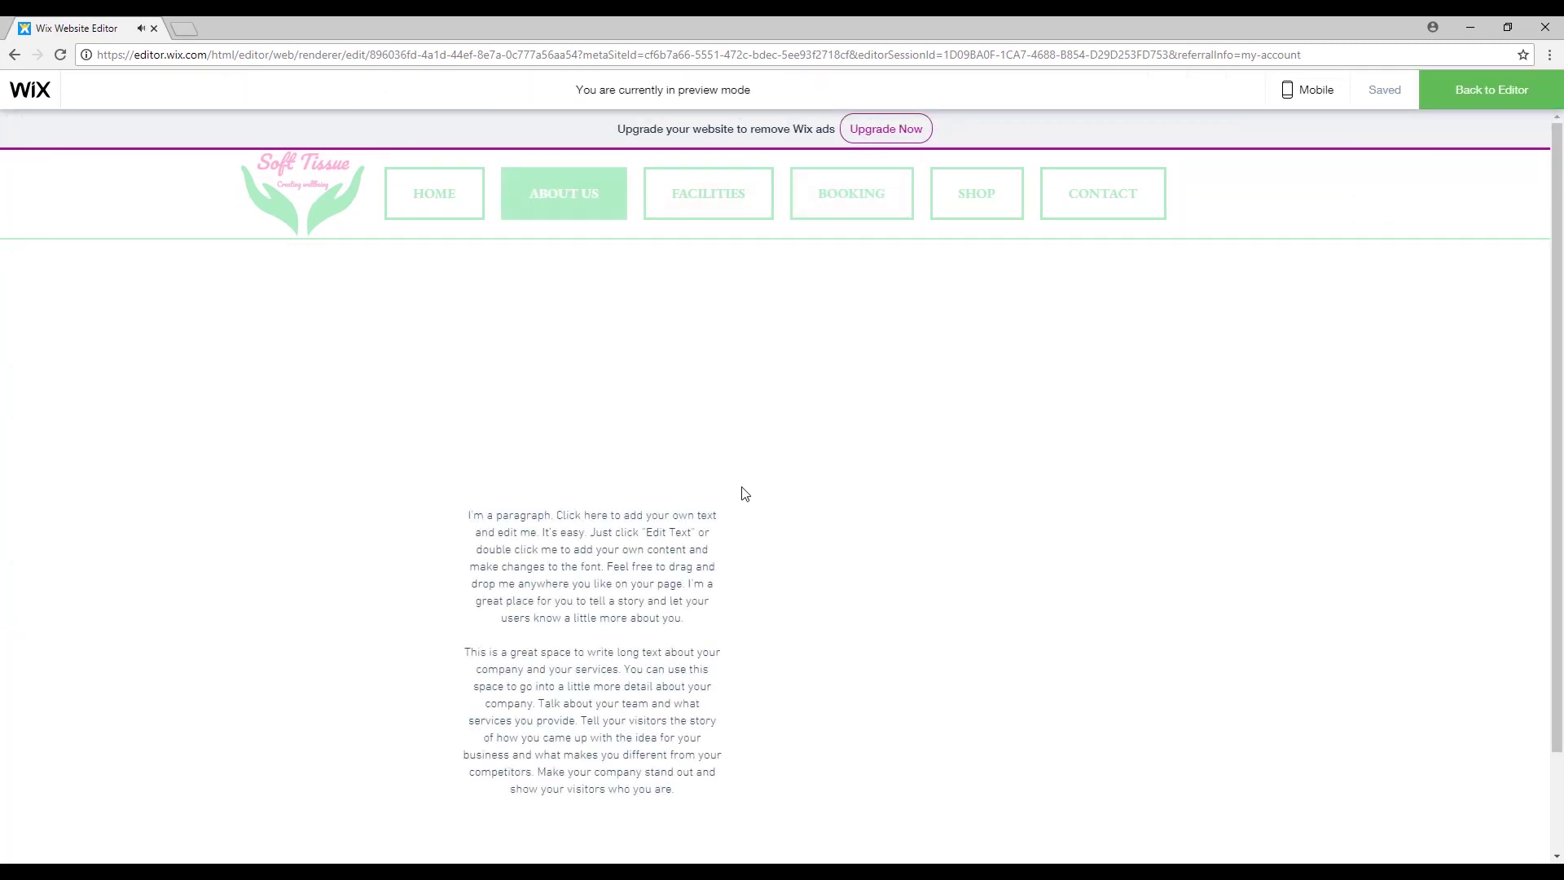
scroll(717, 635, "down", 1)
scroll(663, 692, "up", 1)
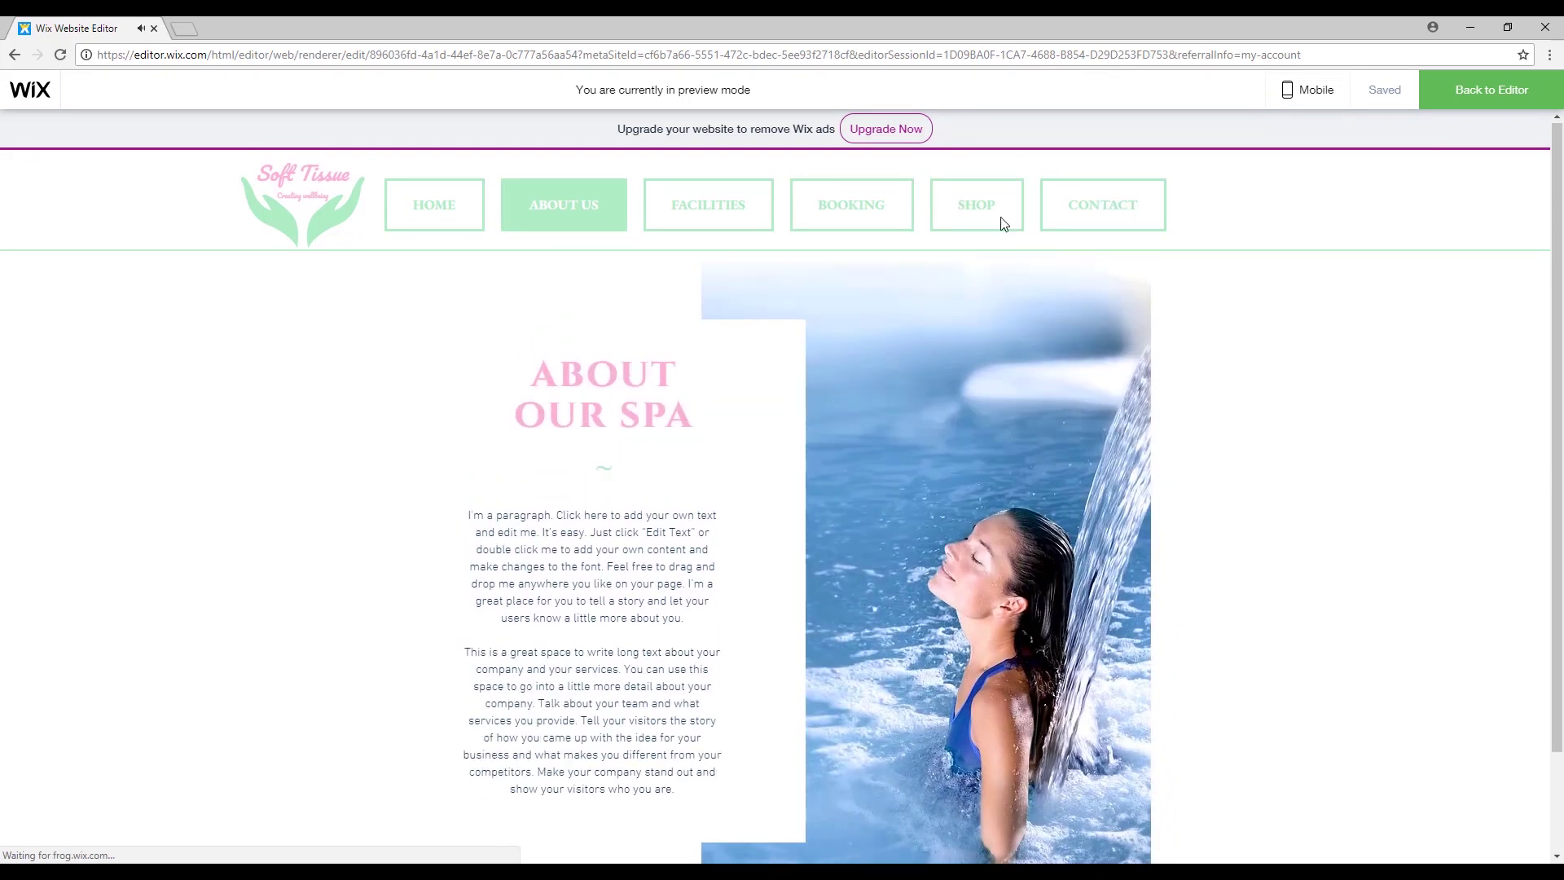
left_click(973, 197)
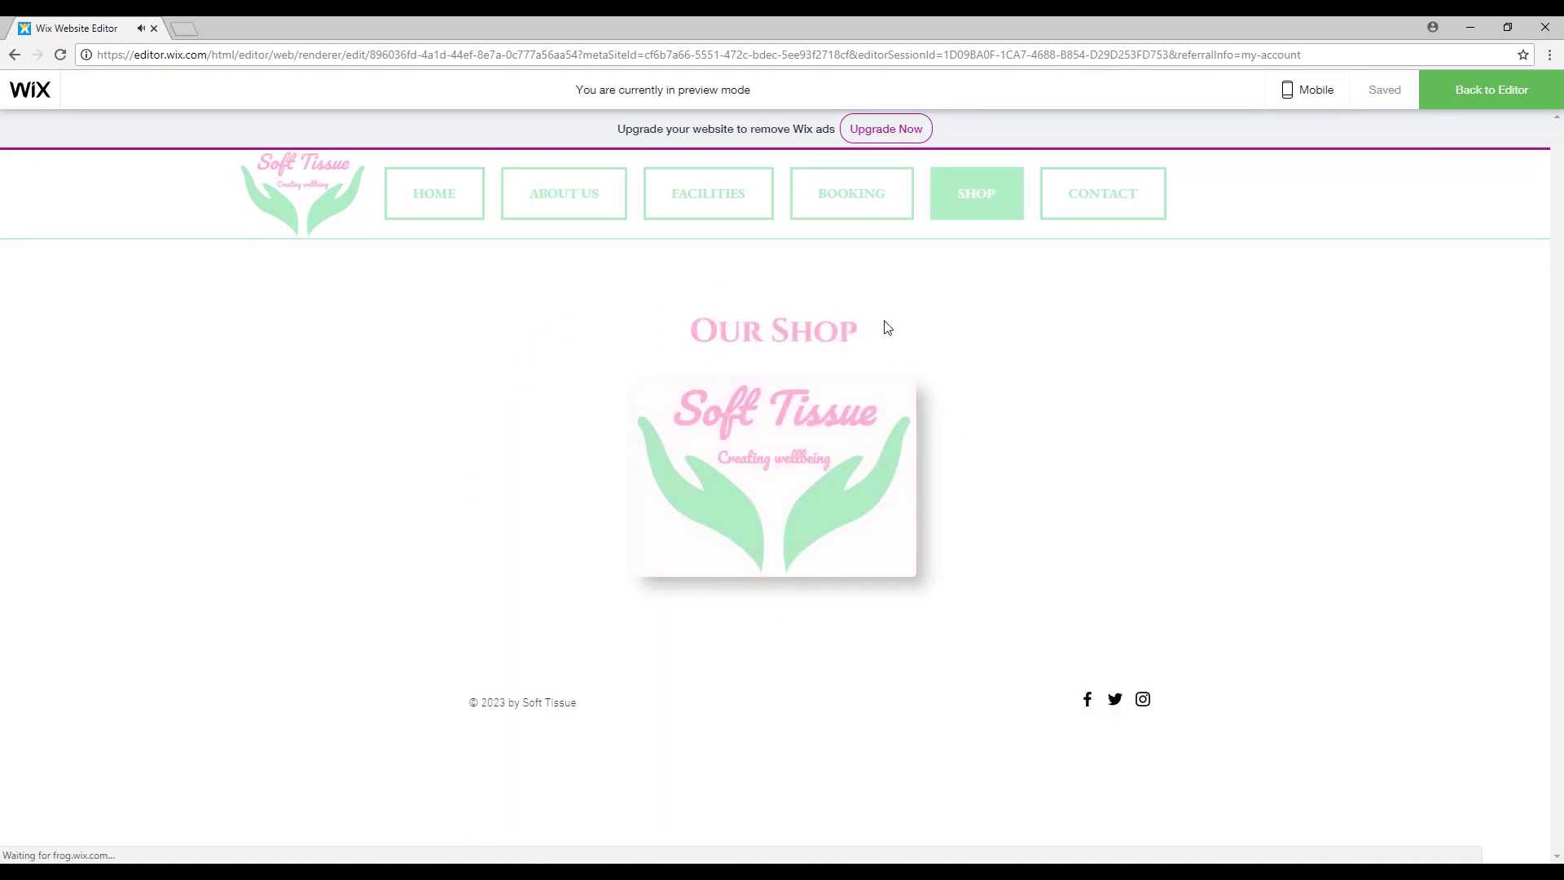
left_click(772, 492)
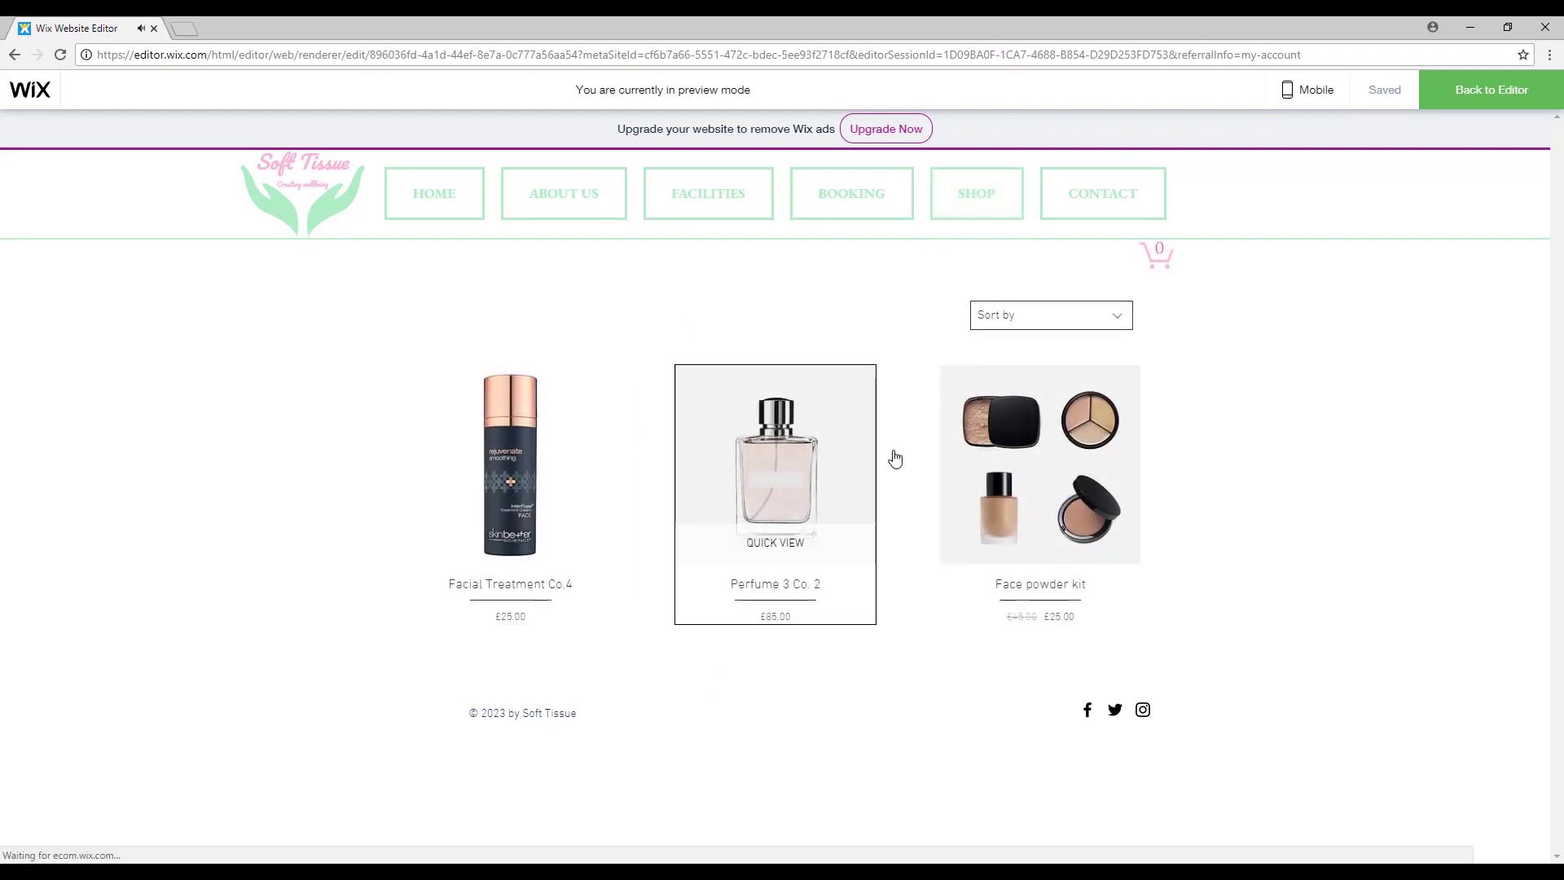
left_click(795, 543)
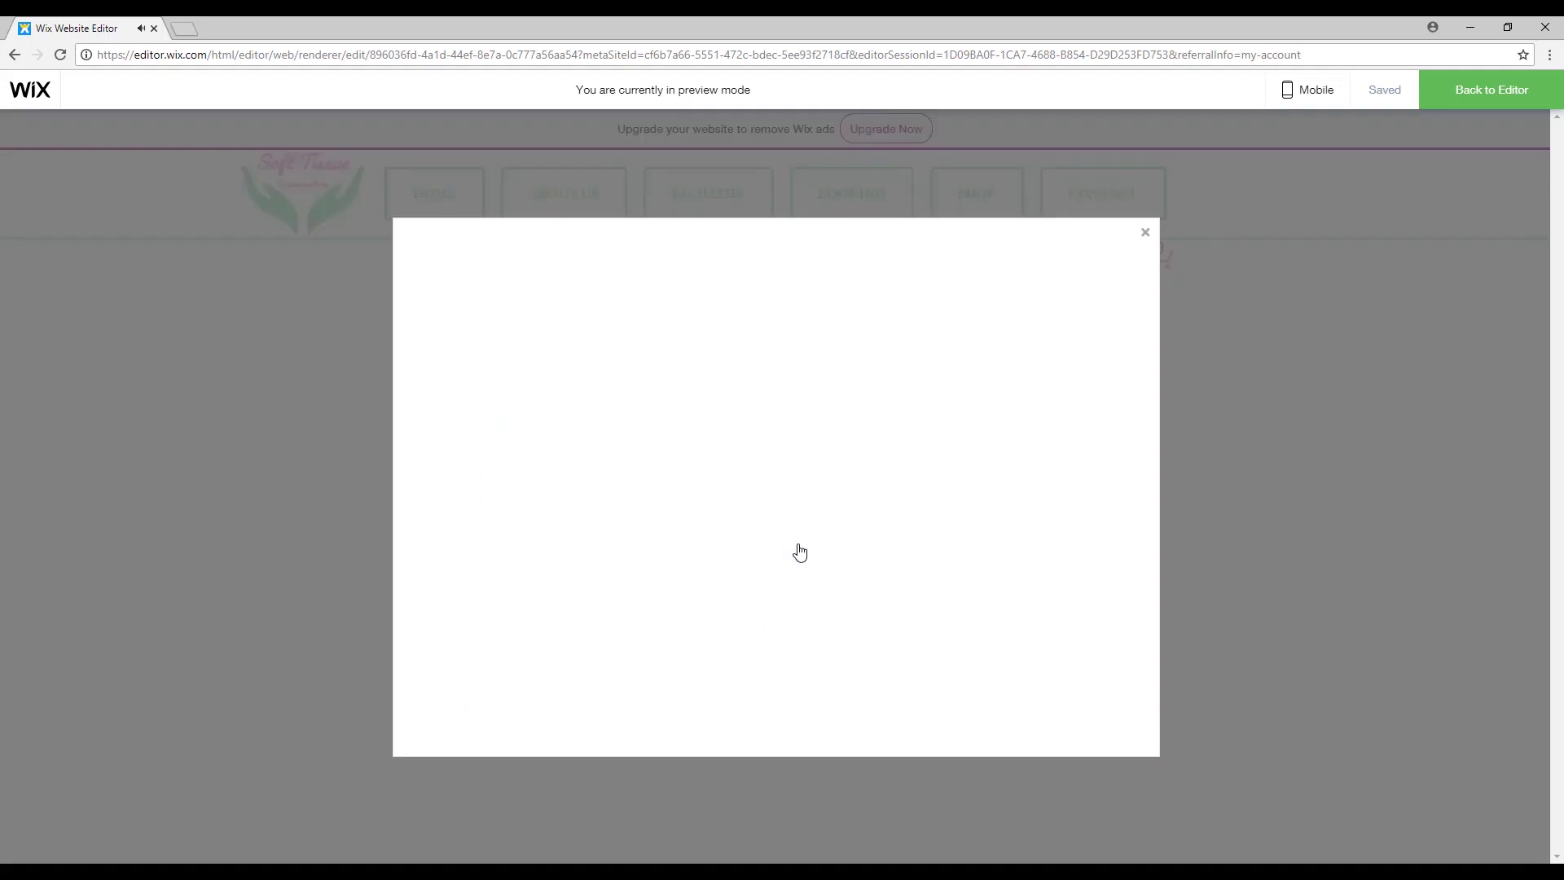
left_click(1145, 234)
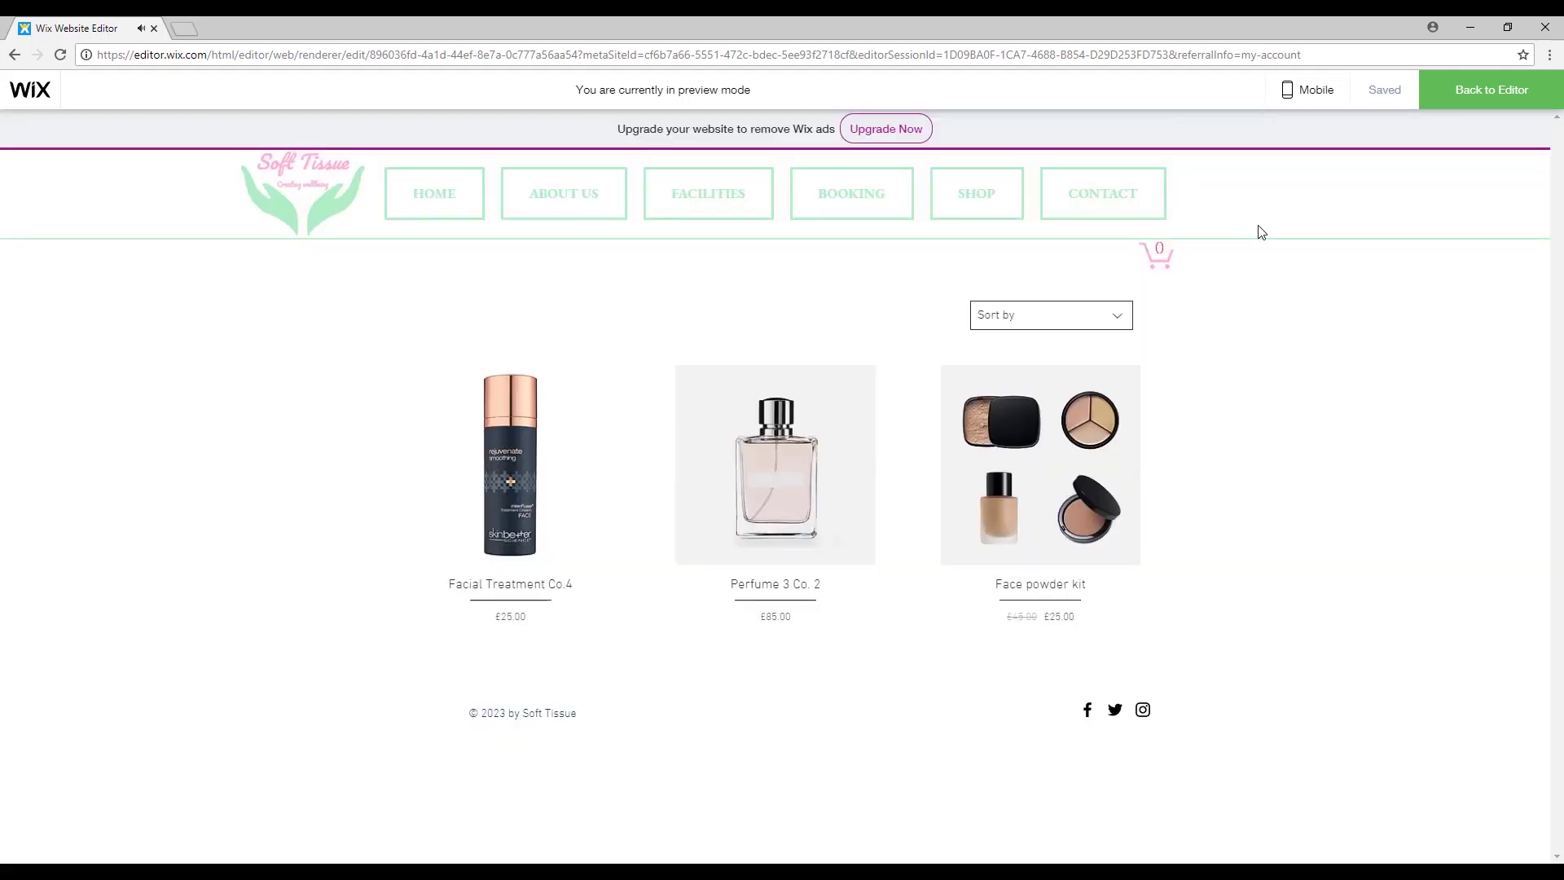
left_click(1491, 93)
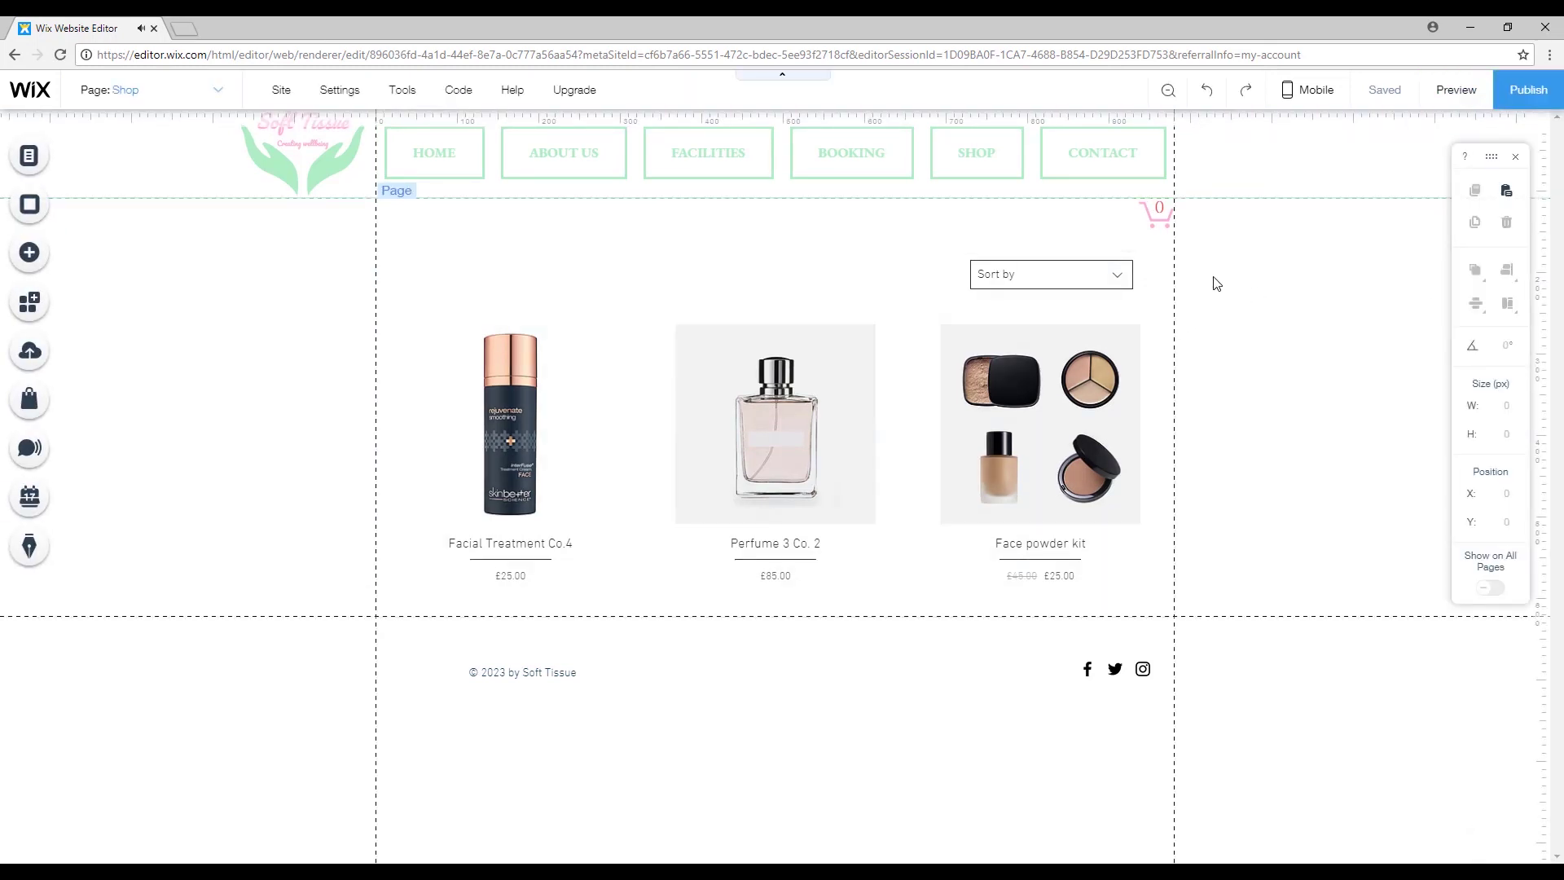
Show the SHOP page from the site pages list.
left_click(29, 155)
left_click(324, 351)
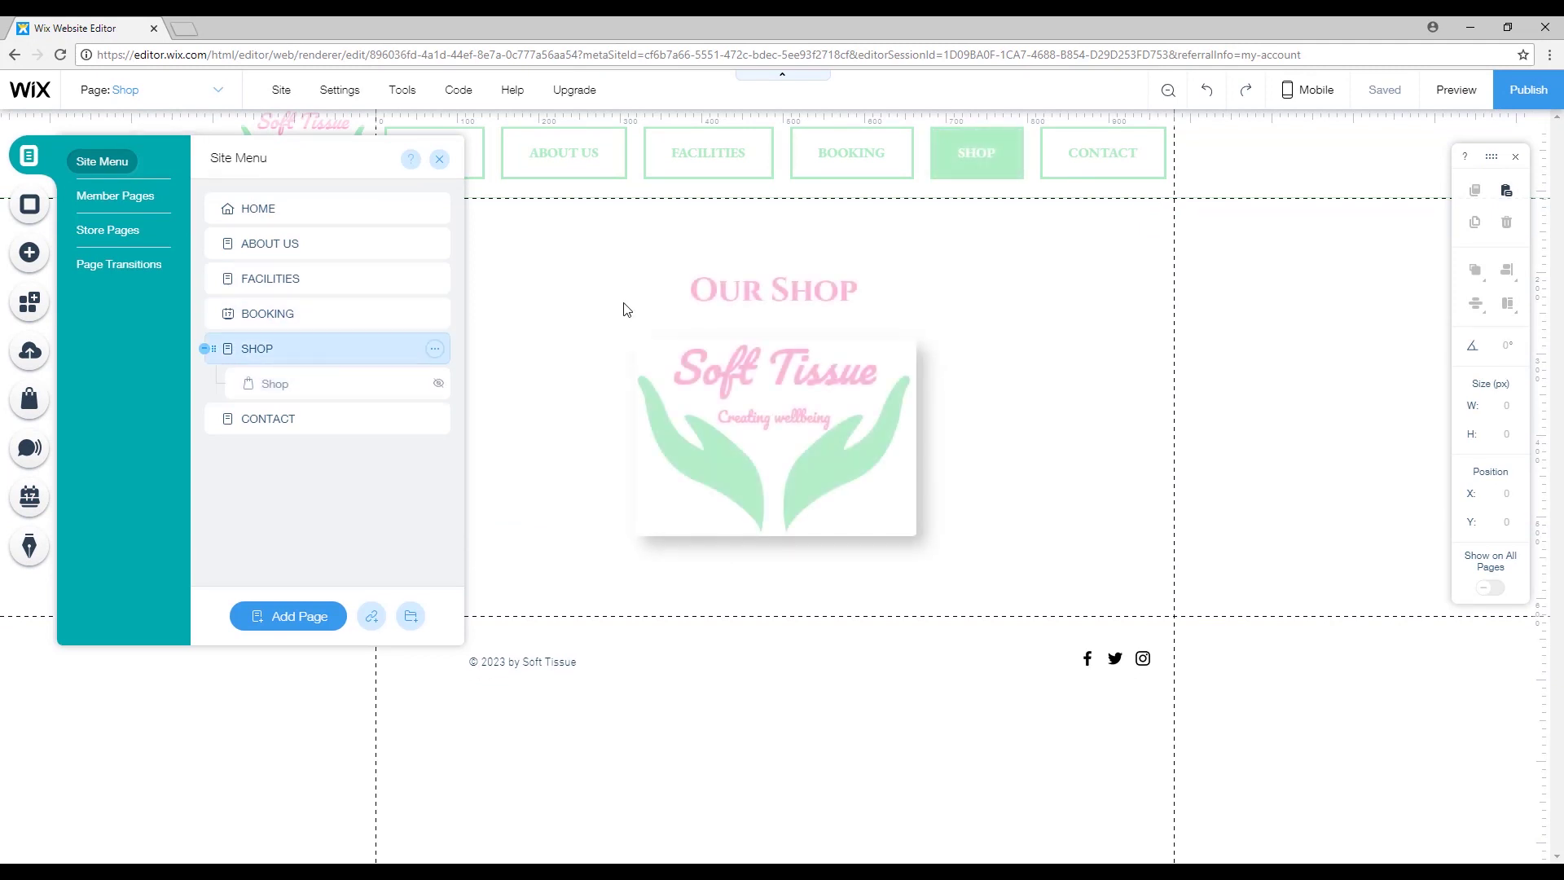
left_click(1268, 389)
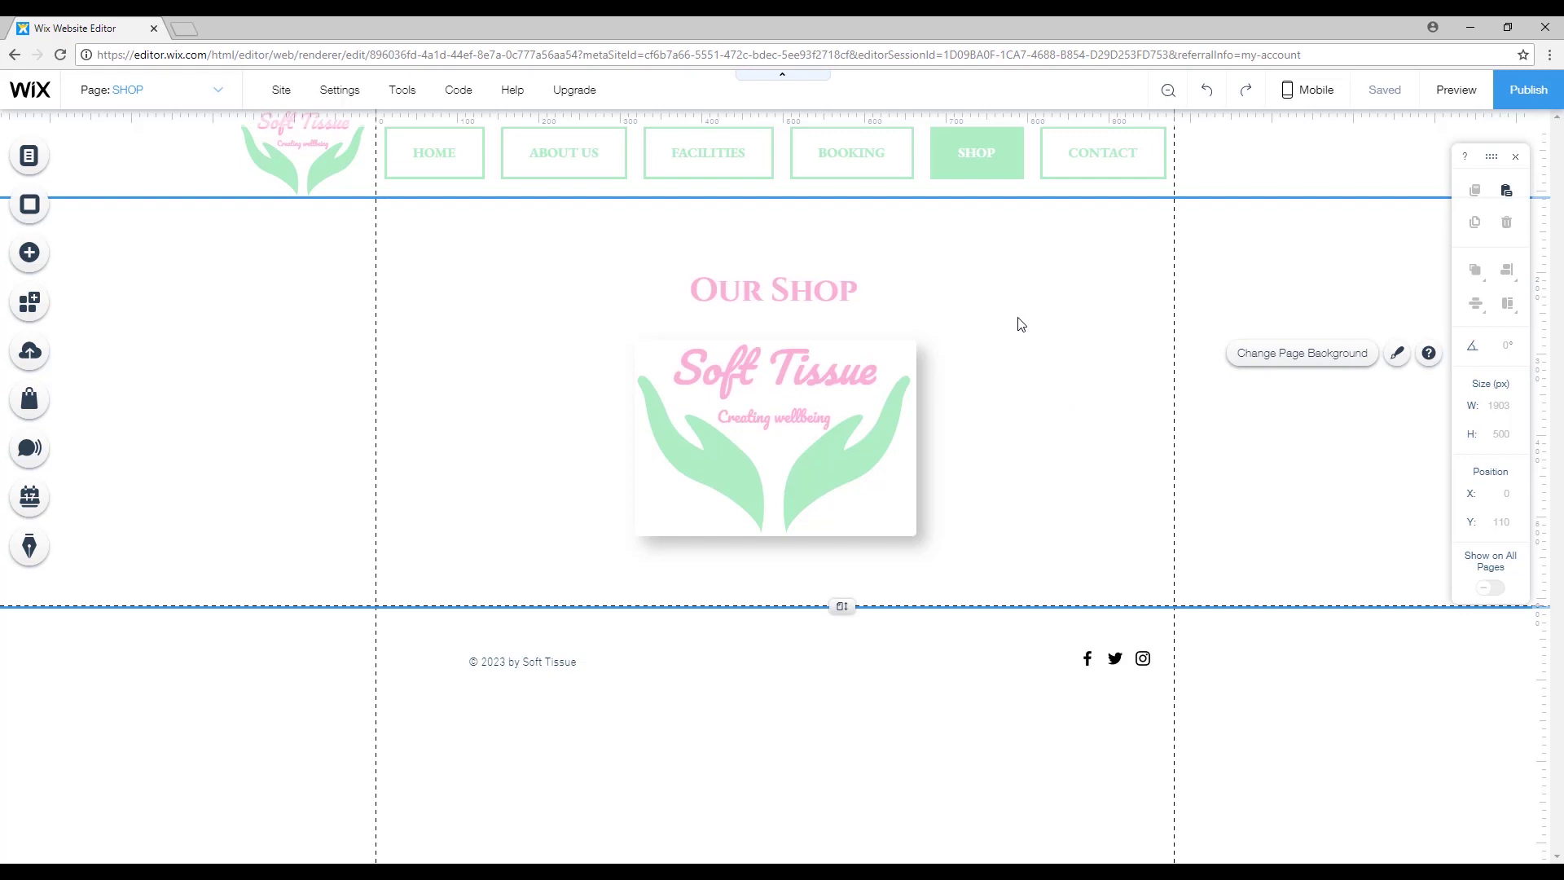
Add a new page named 'Affiliate Shop' and nest it under SHOP as a subpage.
left_click(29, 155)
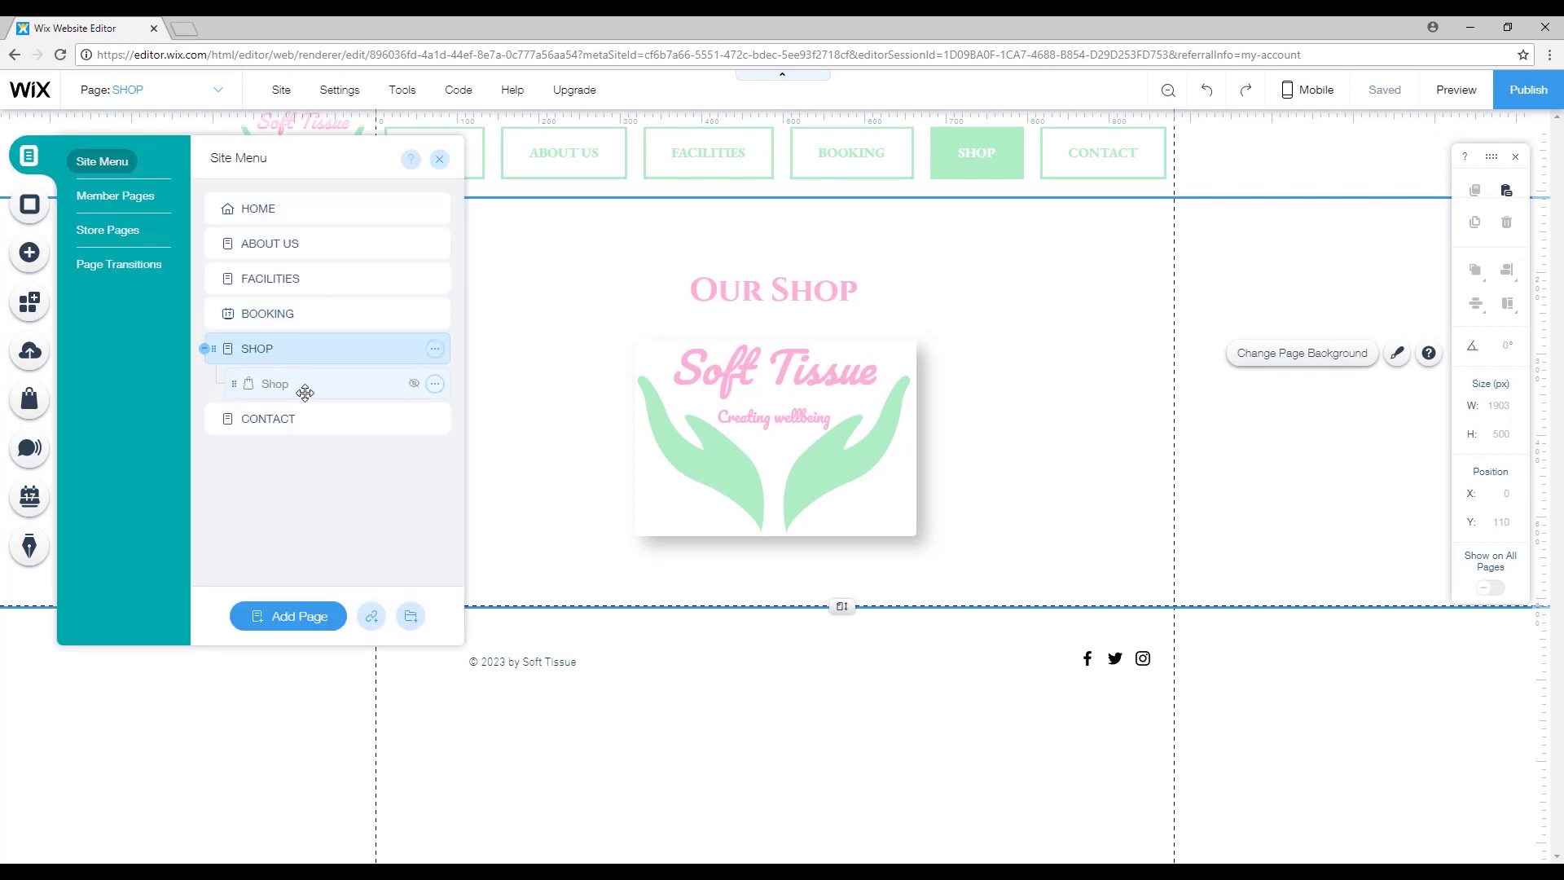
left_click(303, 617)
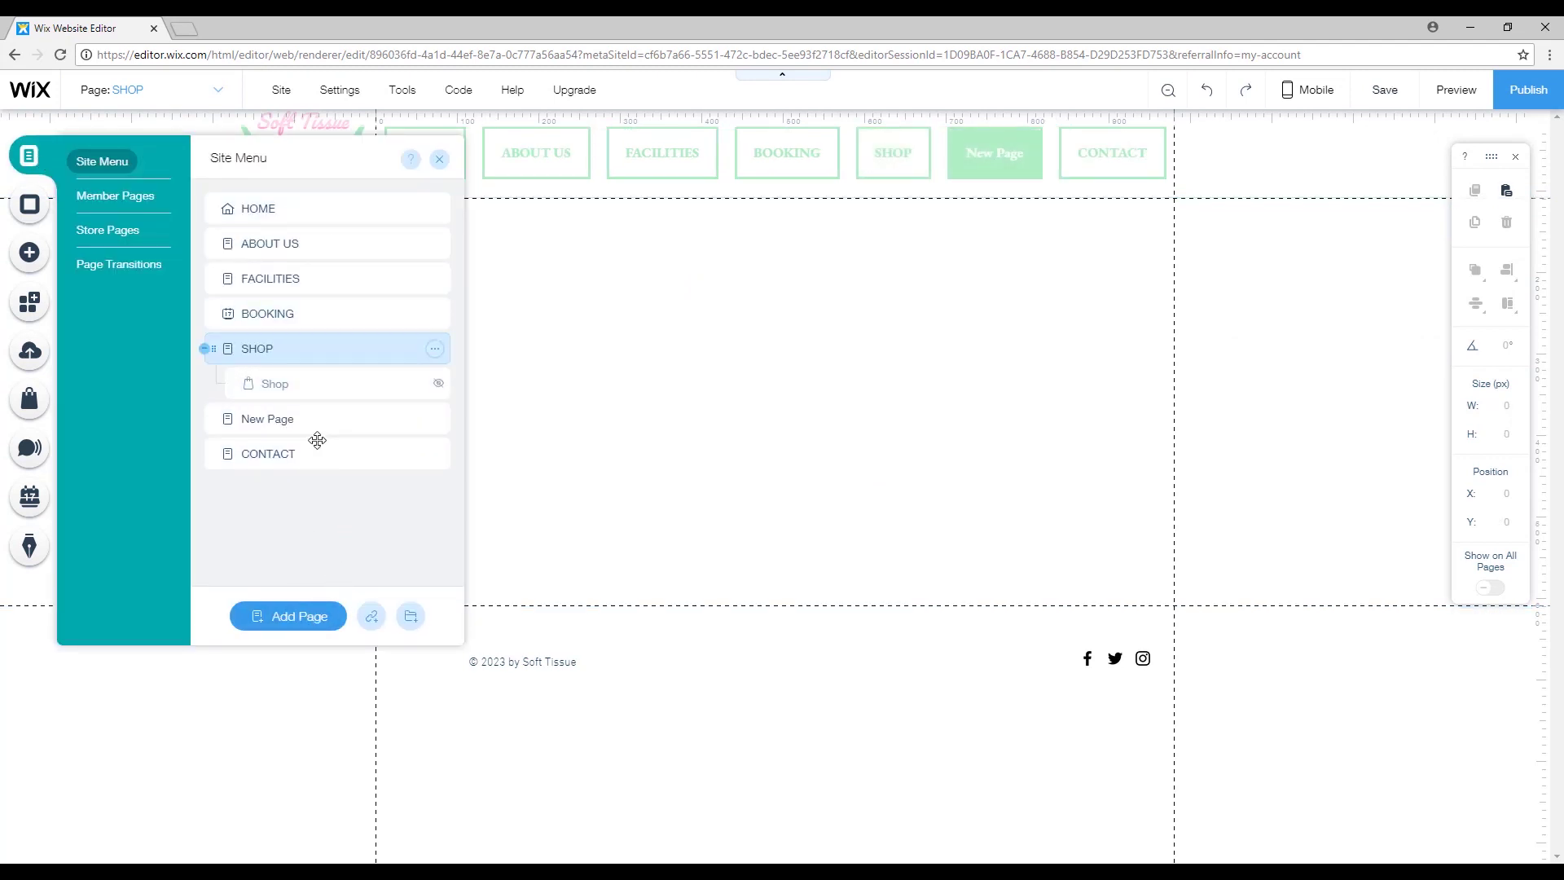
type("A")
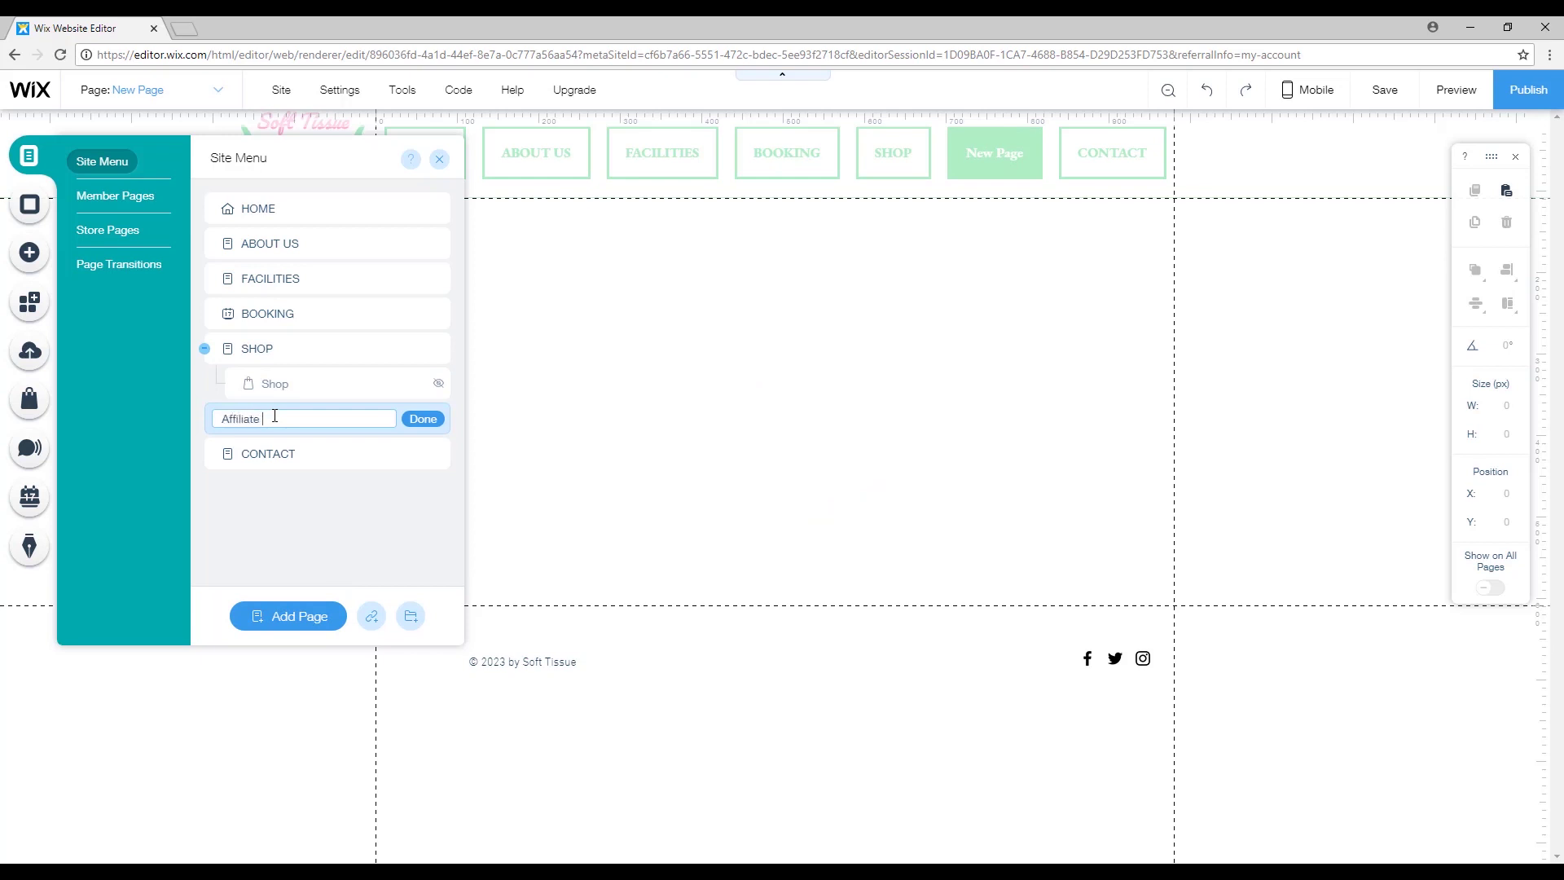
type("ffiliate Shop")
left_click(412, 420)
left_click_drag(239, 423, 321, 417)
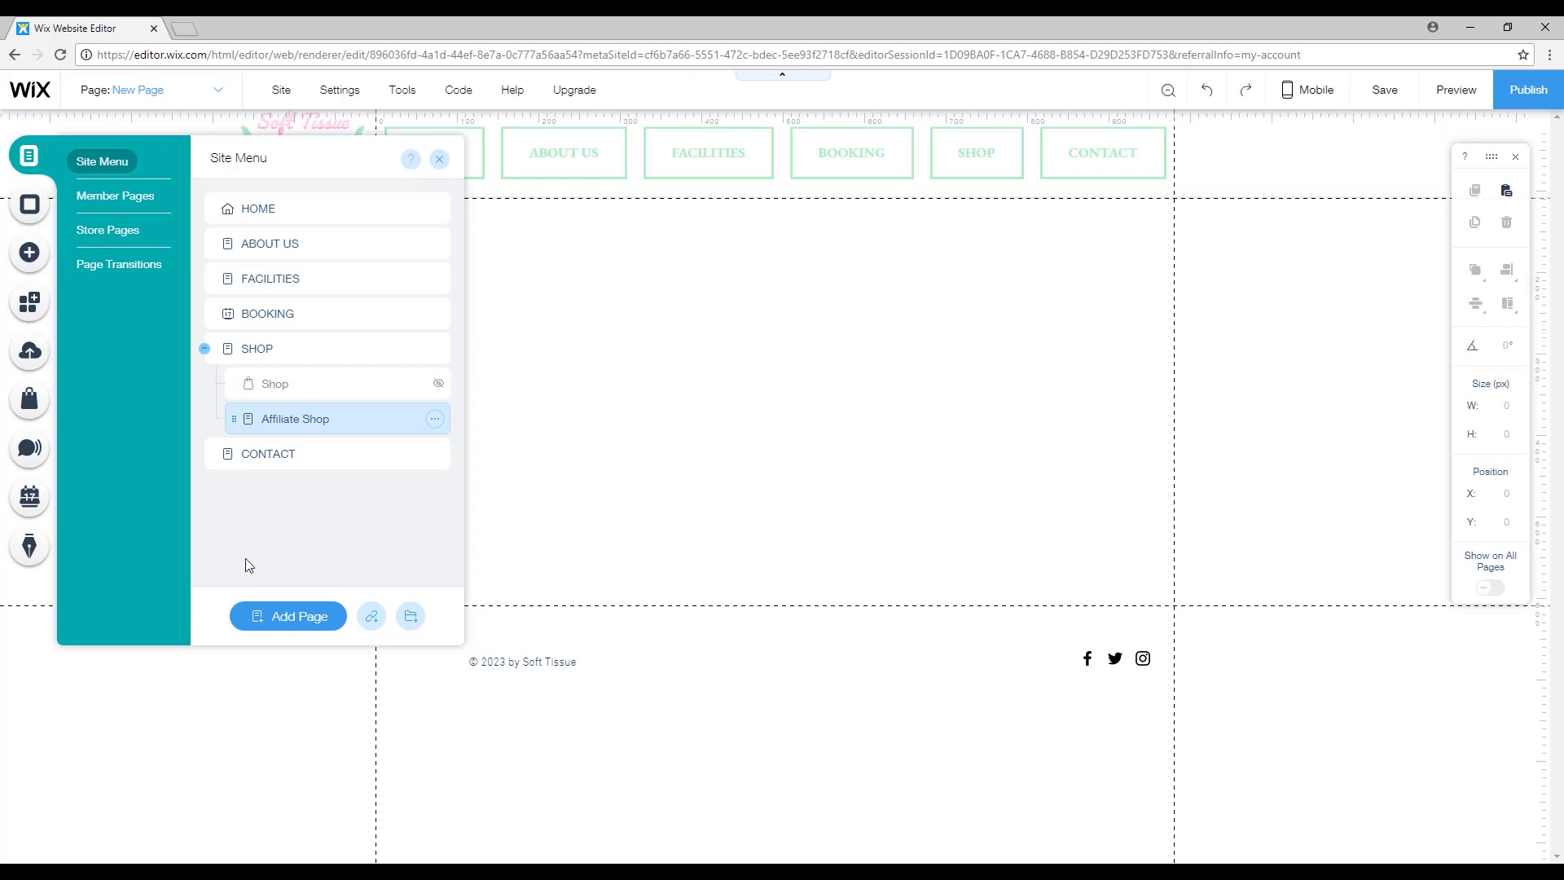
Rename the store subpage to 'Our Shop', leaving Affiliate Shop's name unchanged.
left_click(274, 385)
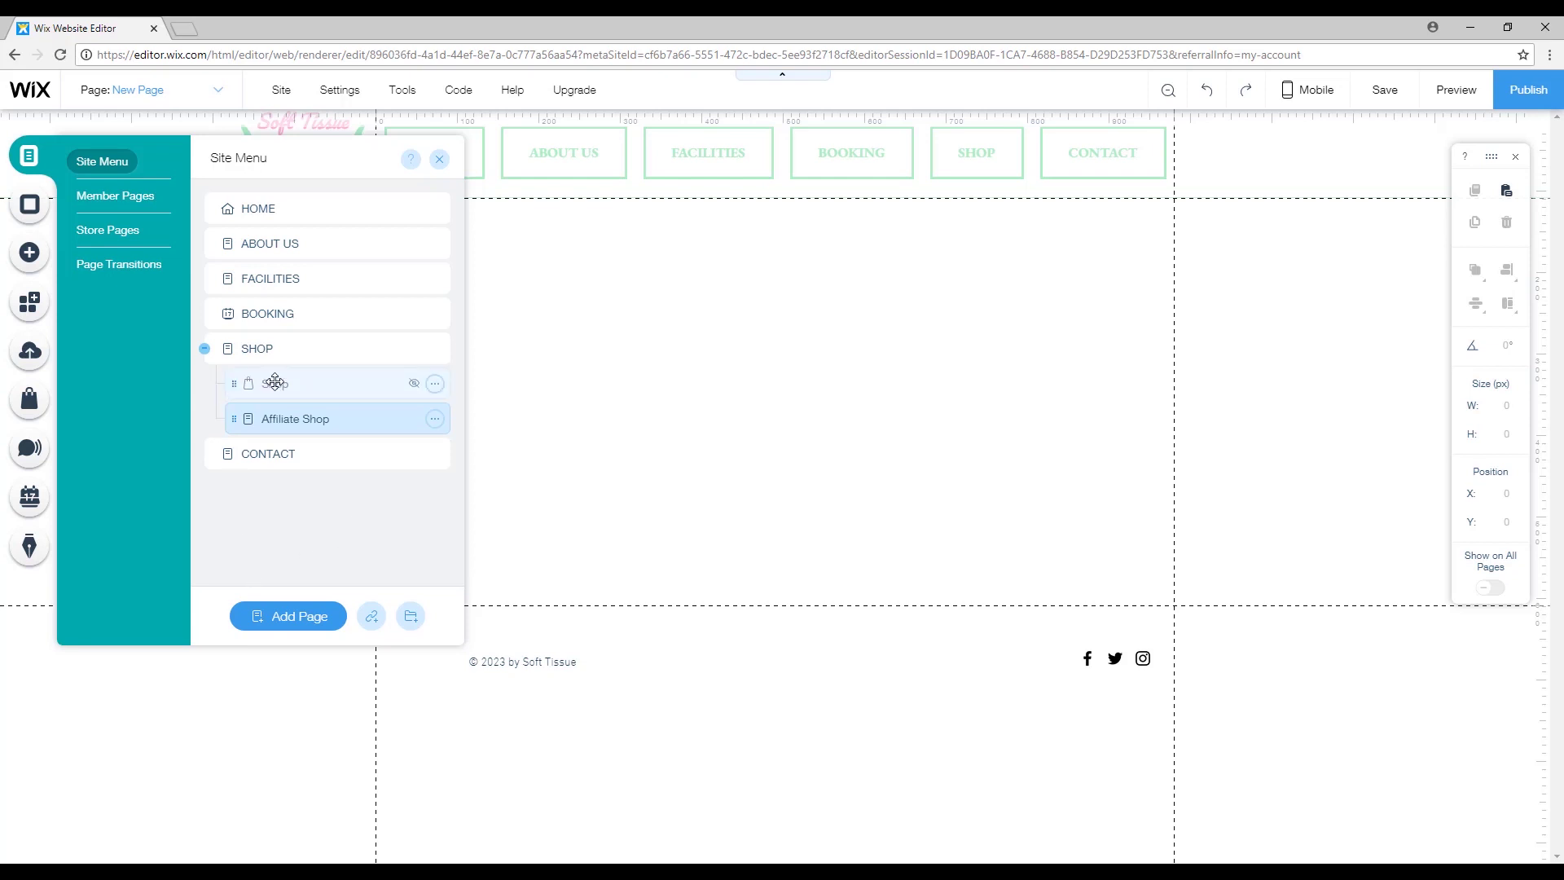
left_click(306, 419)
left_click(307, 385)
left_click(436, 385)
left_click(503, 442)
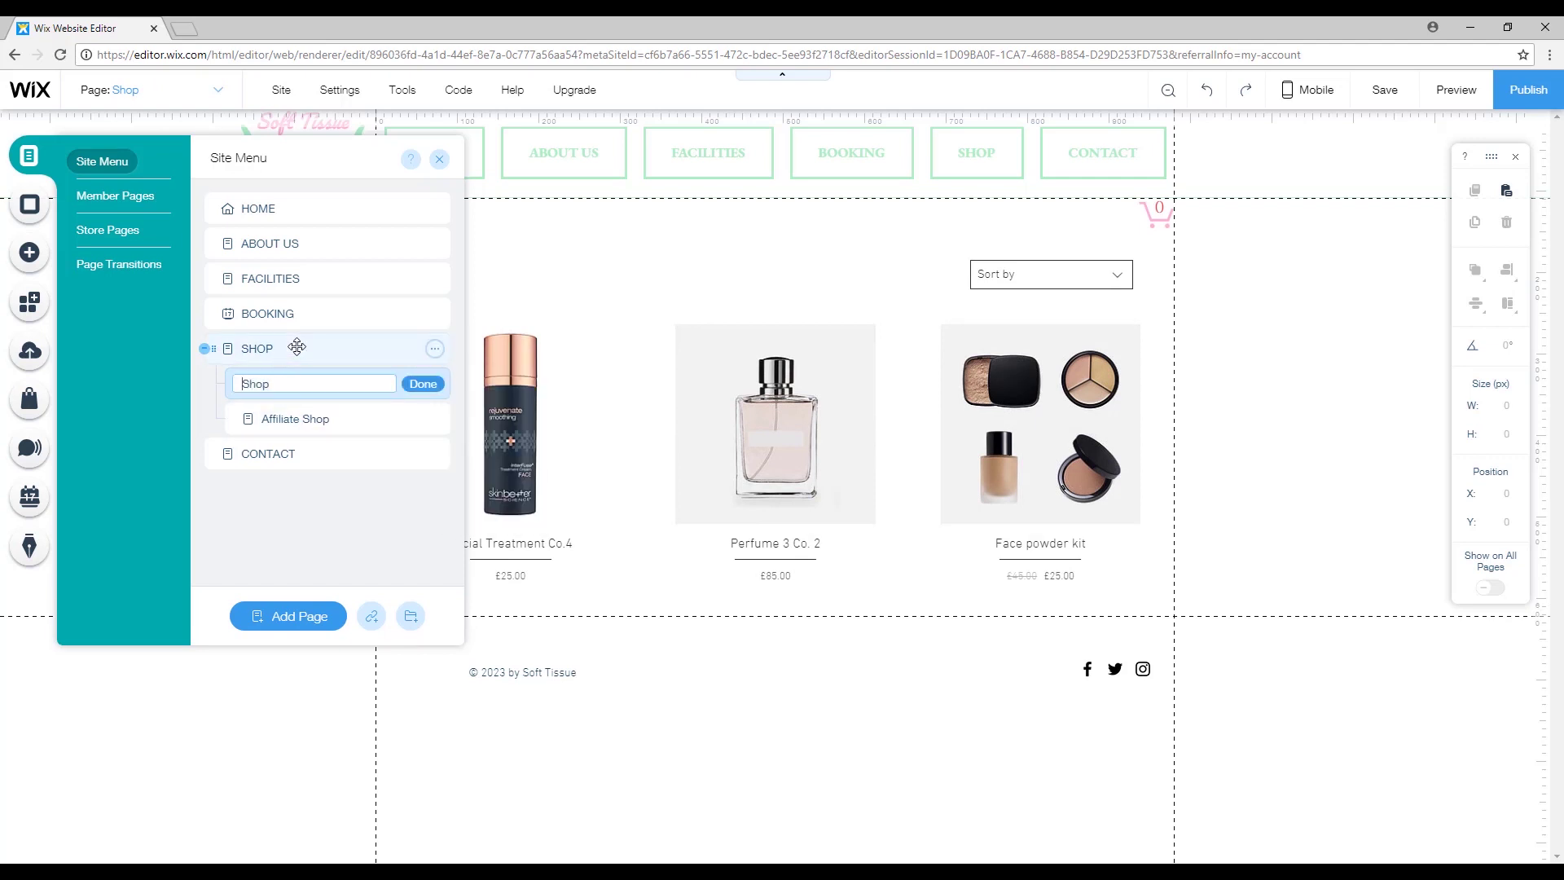
left_click(423, 386)
left_click(356, 418)
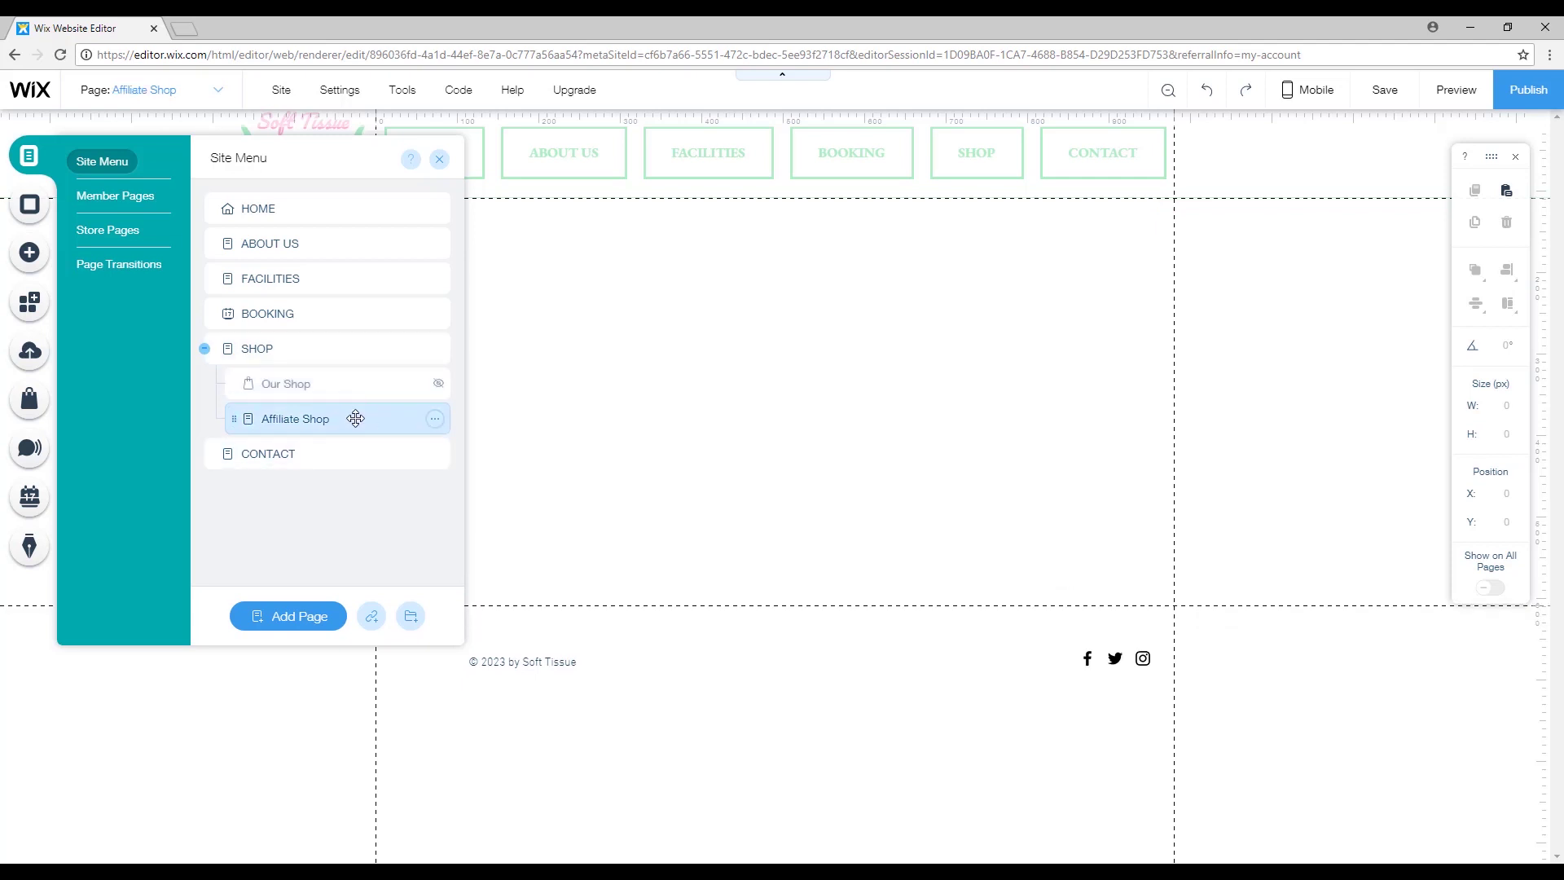
double_click(281, 416)
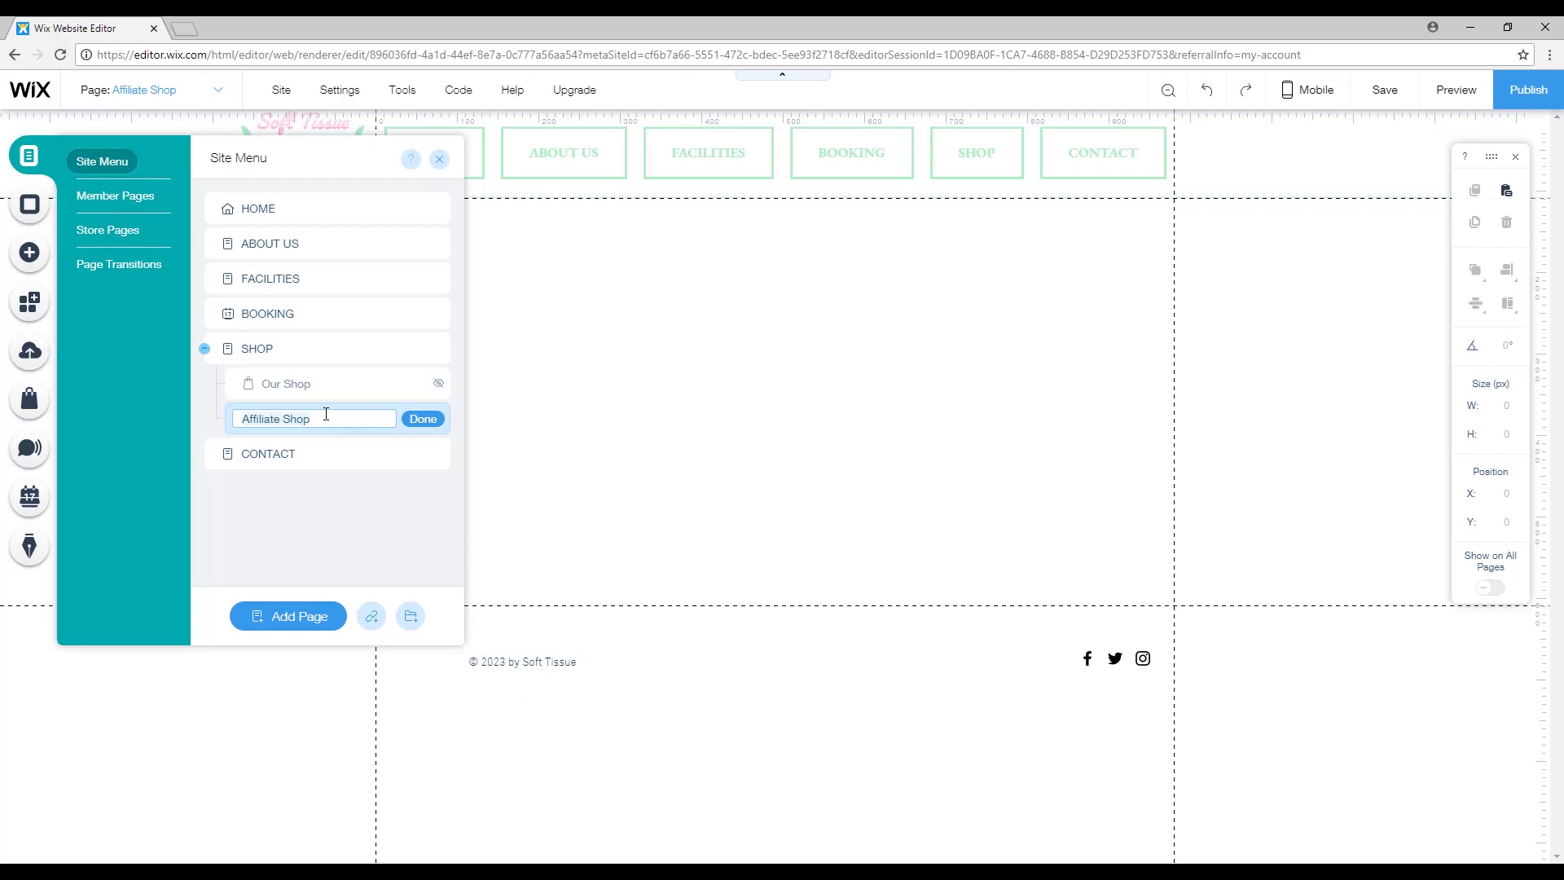
left_click(359, 348)
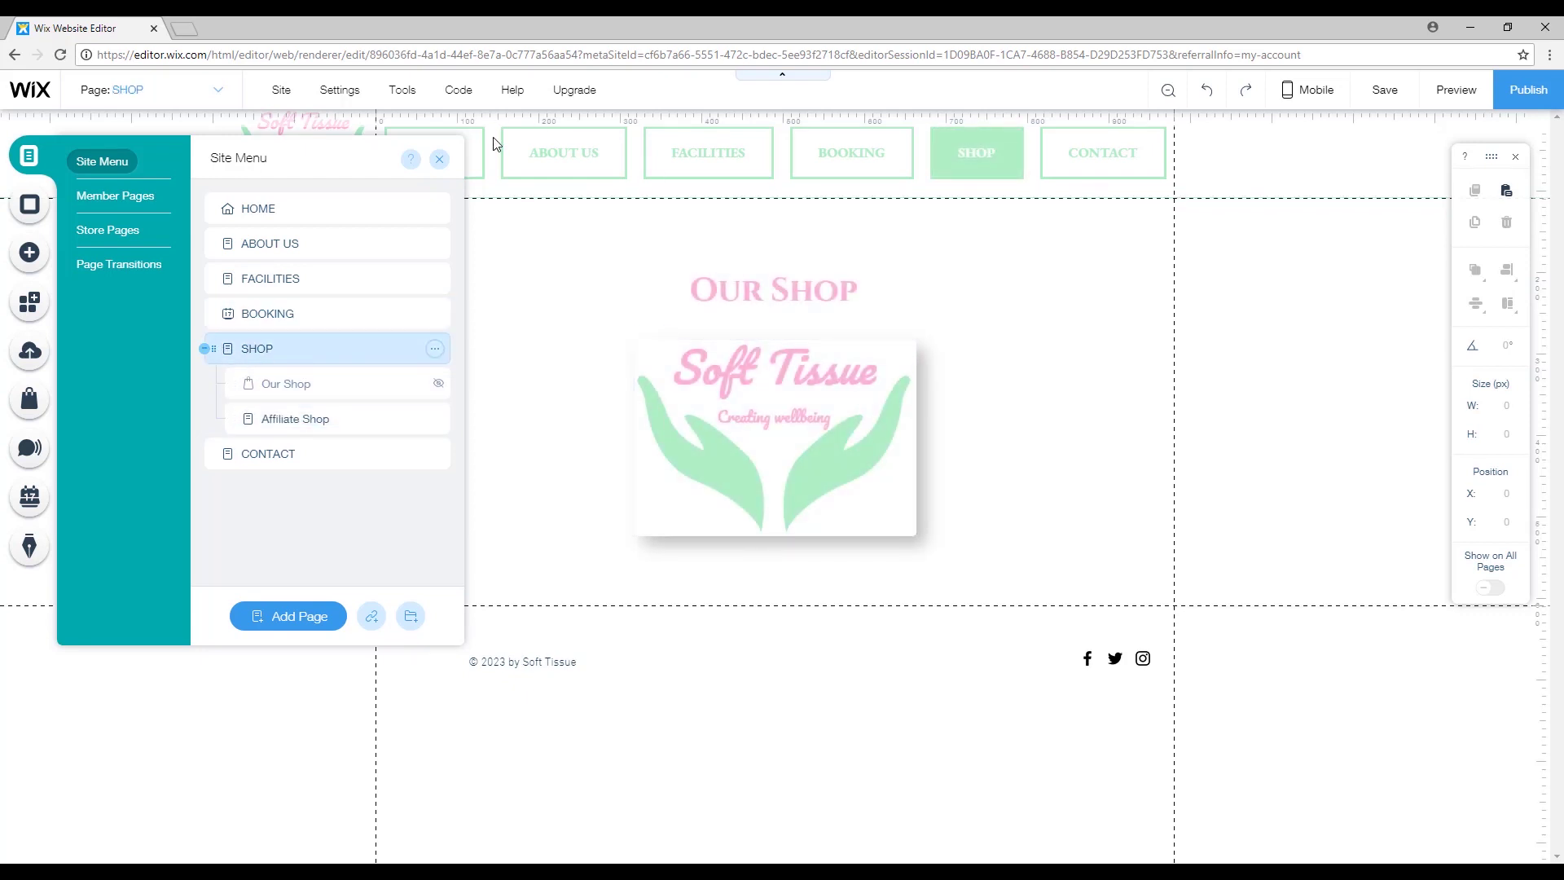
left_click(440, 161)
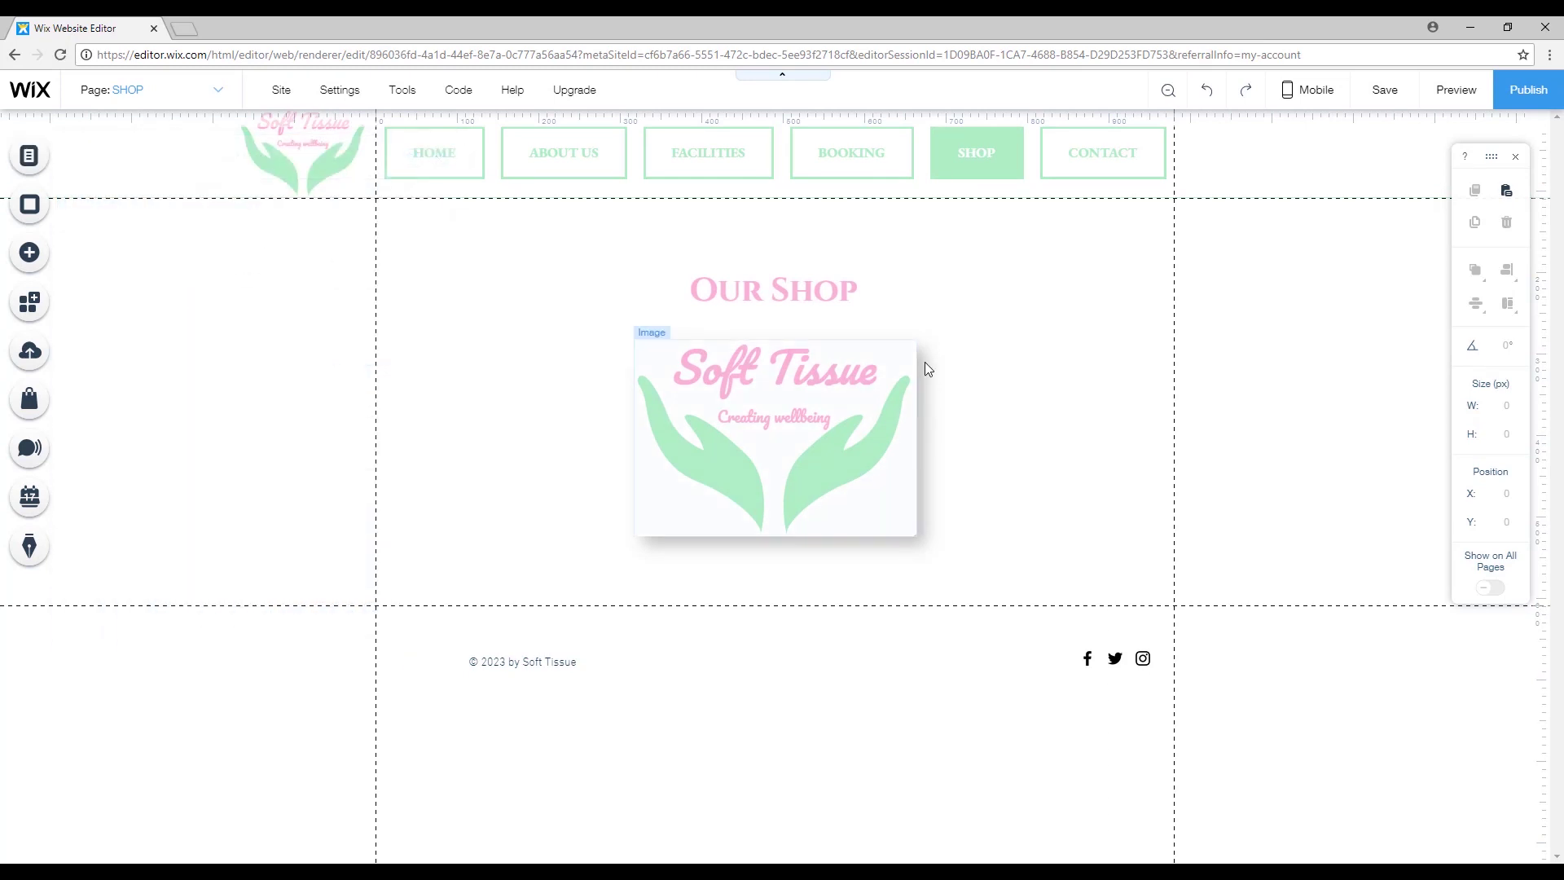
Hide Affiliate Shop from the site navigation and go back to the SHOP page.
left_click(29, 155)
left_click(435, 418)
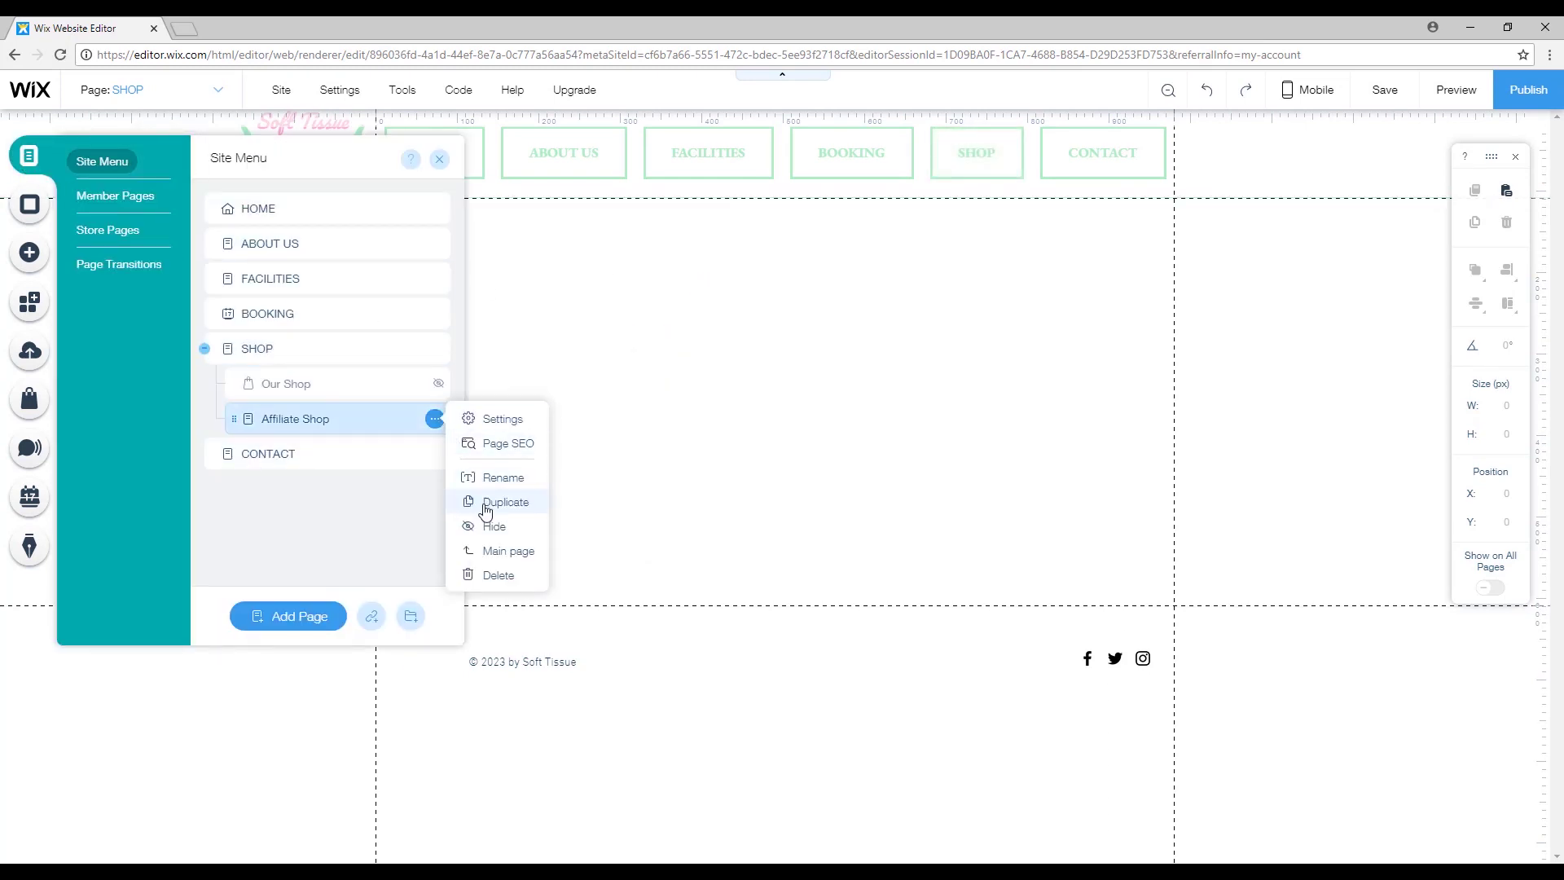
left_click(505, 525)
left_click(918, 447)
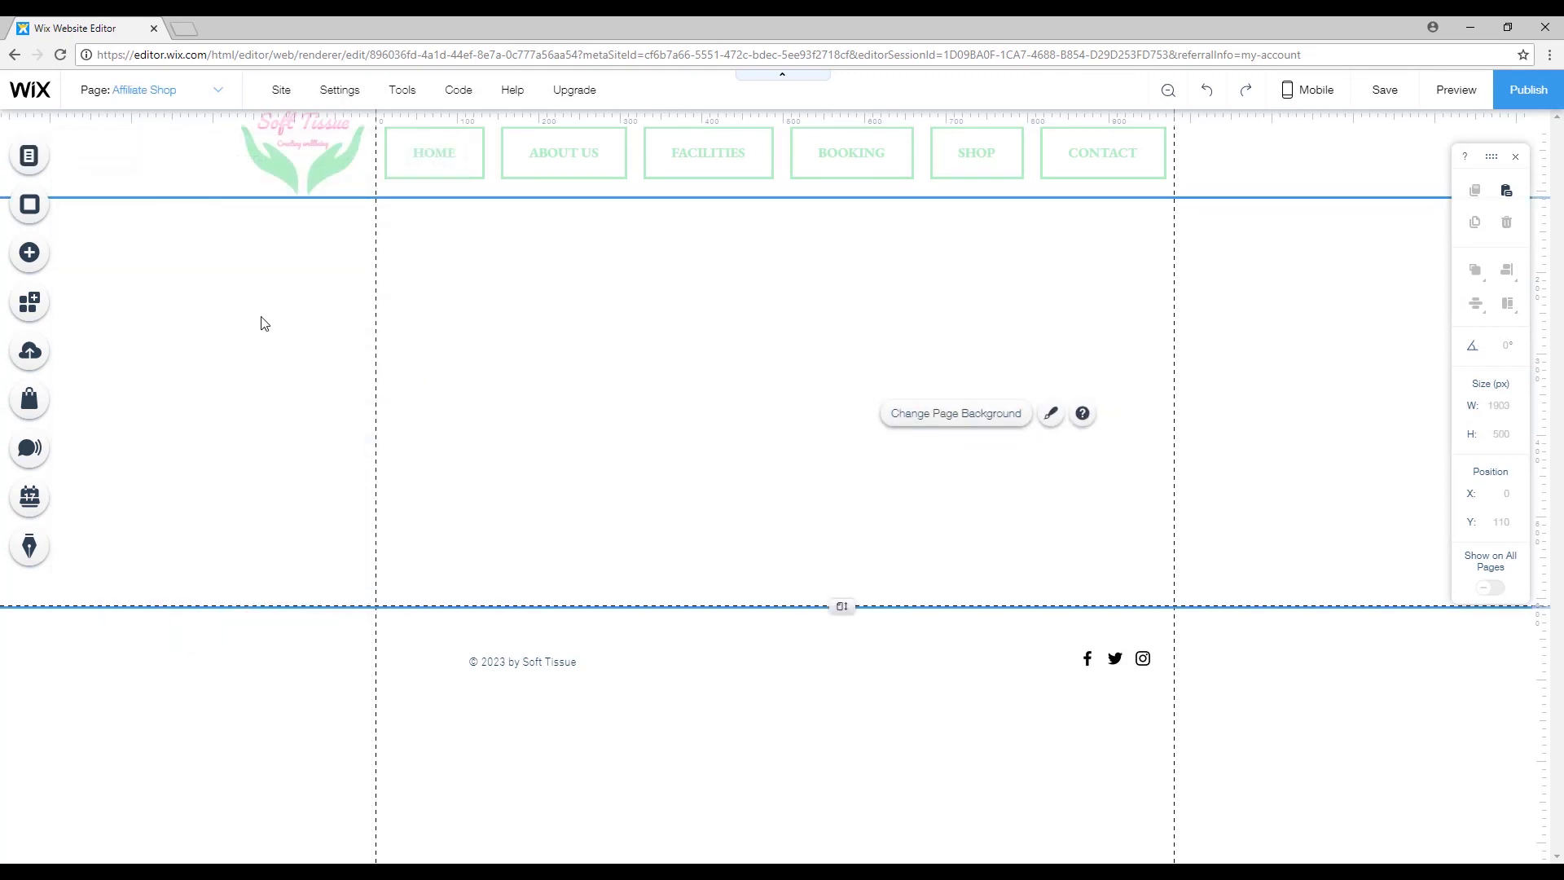
left_click(30, 155)
left_click(307, 348)
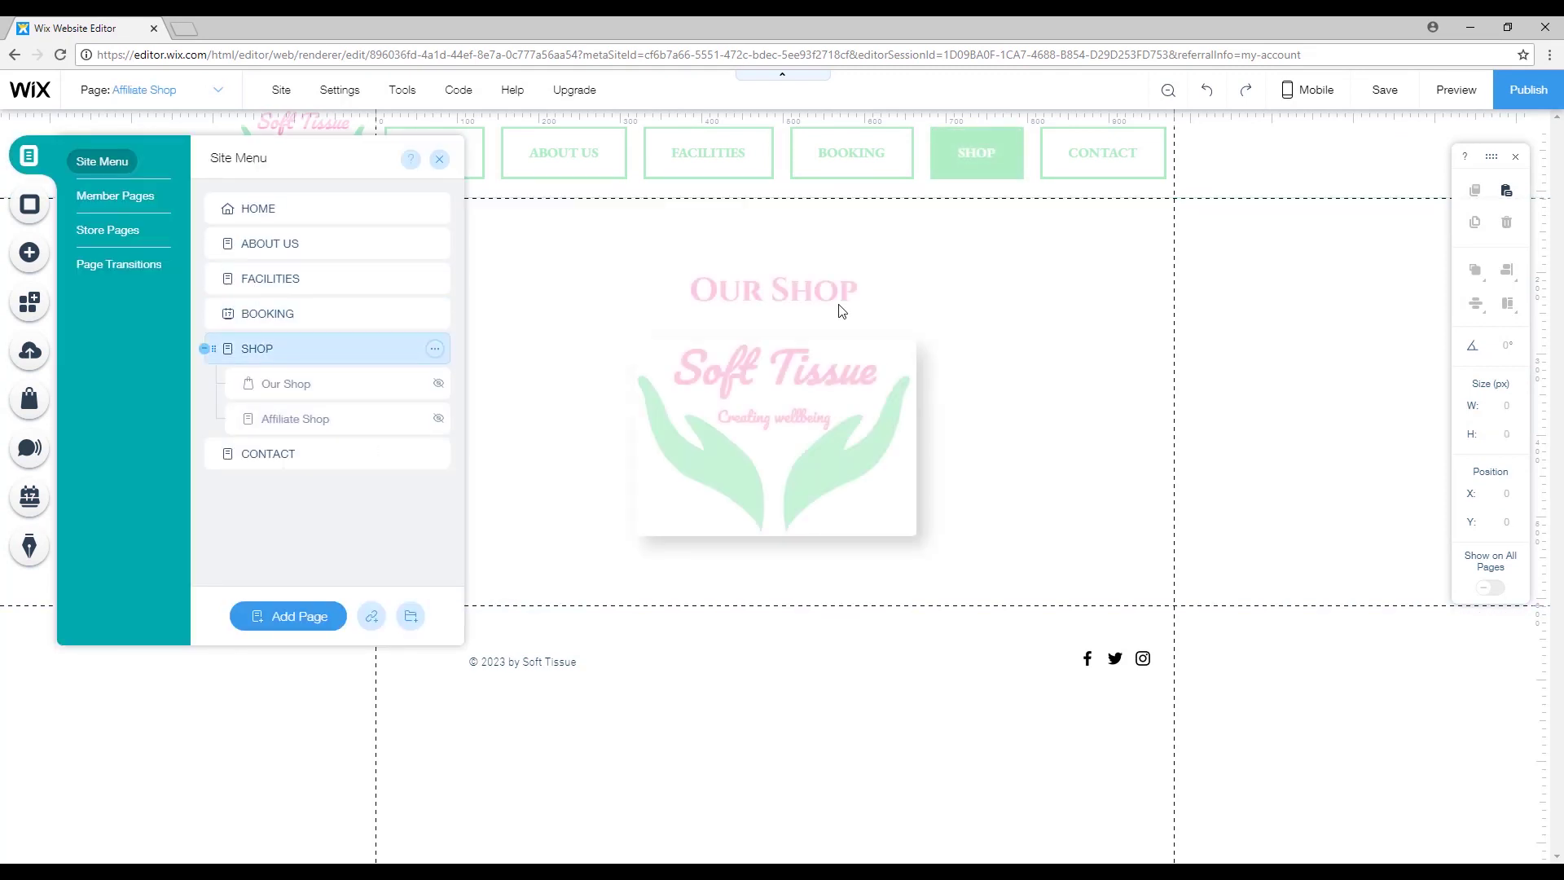
left_click(897, 279)
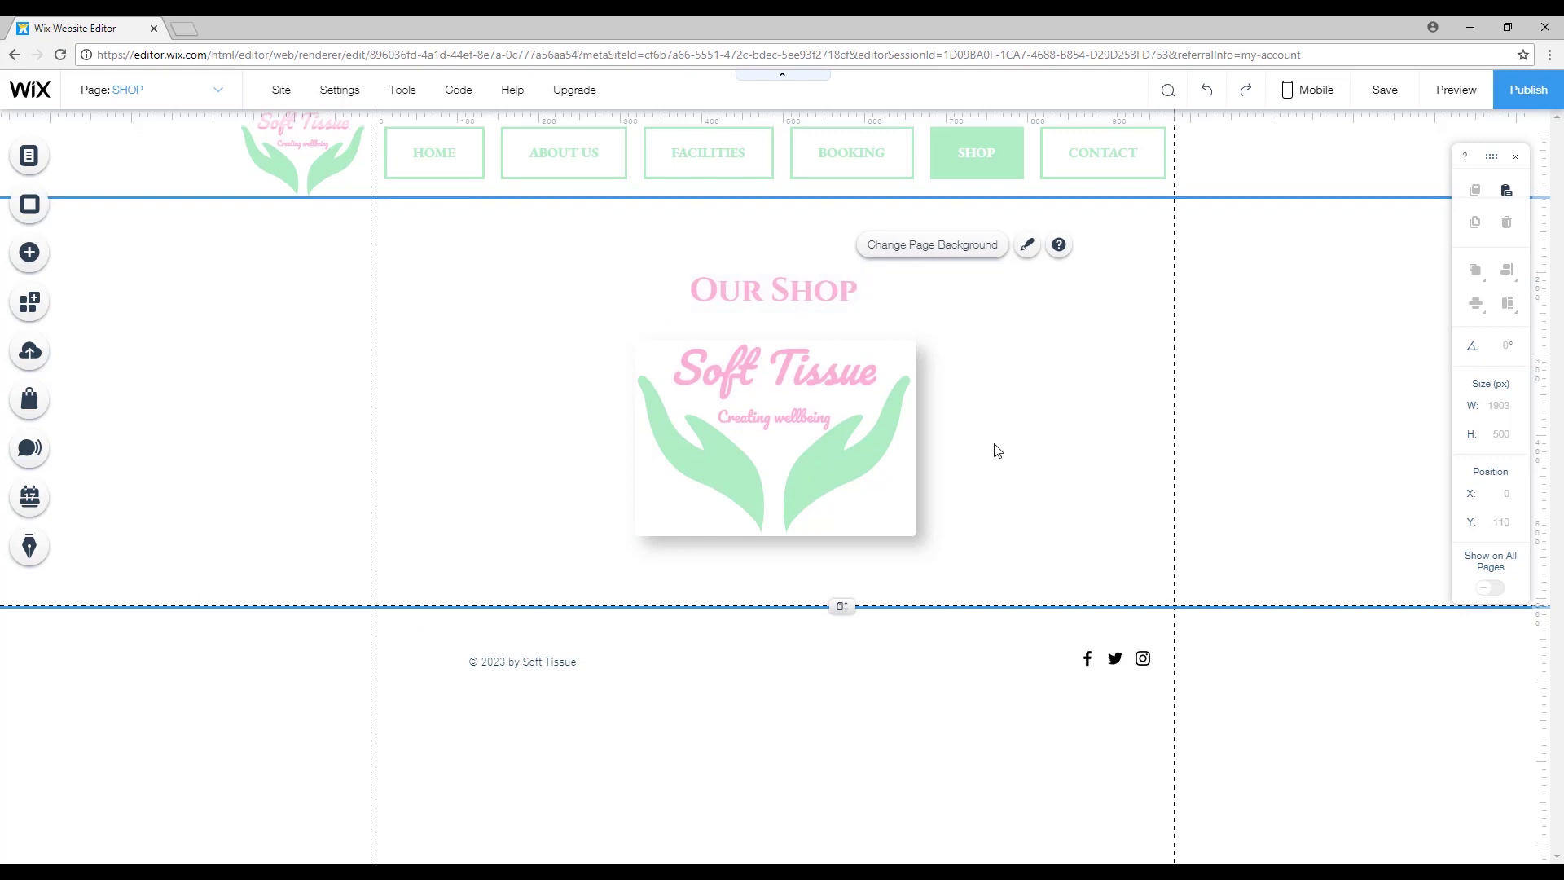
Move the Our Shop title and logo together to the left side of the SHOP page.
left_click(1239, 407)
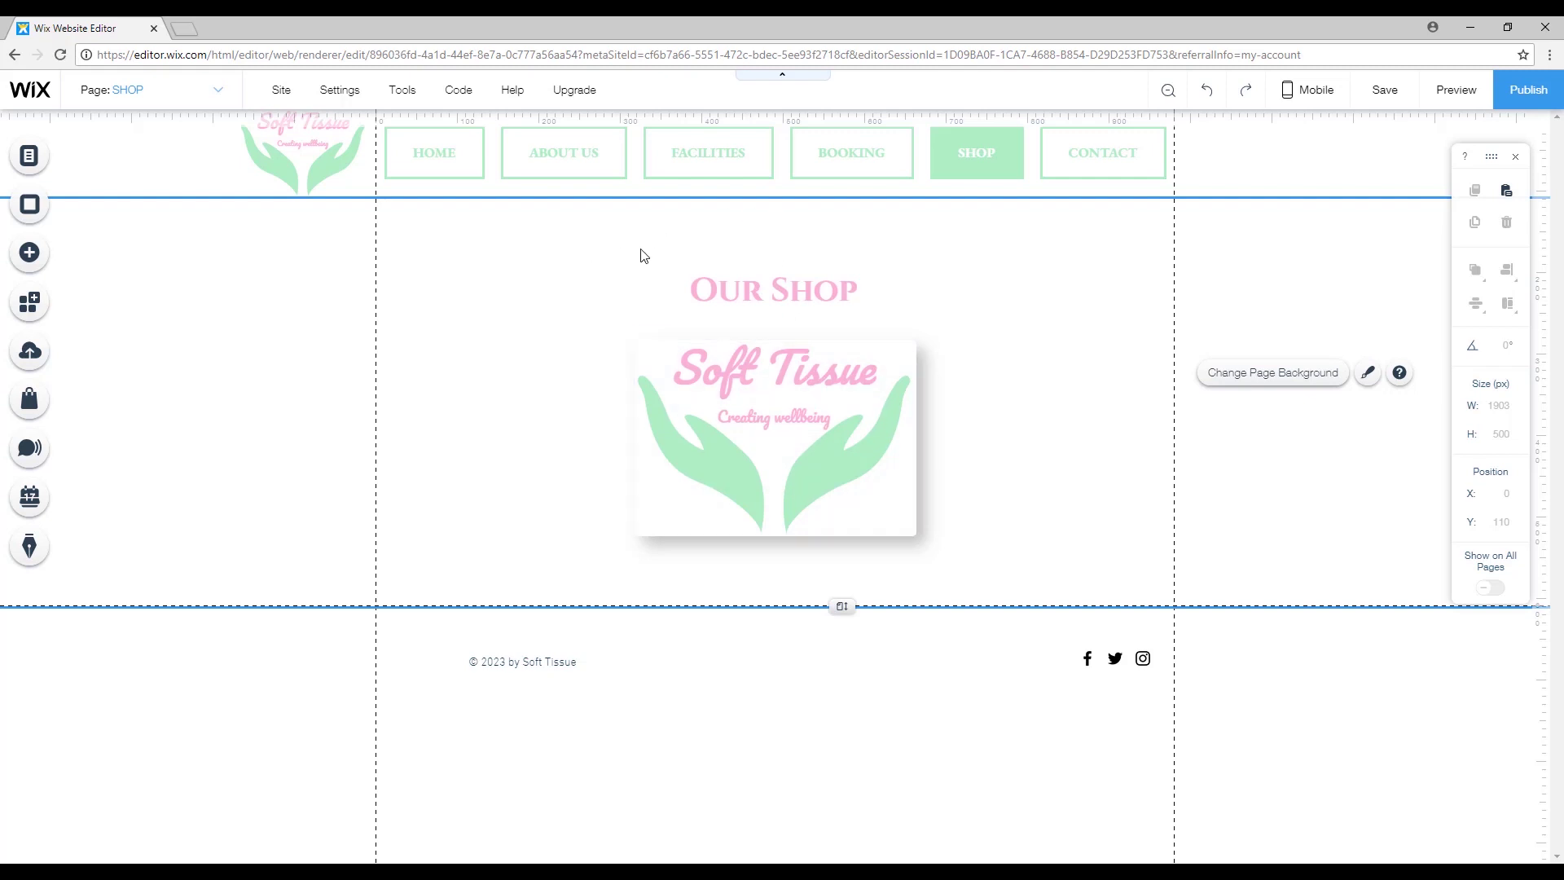
left_click_drag(619, 244, 828, 462)
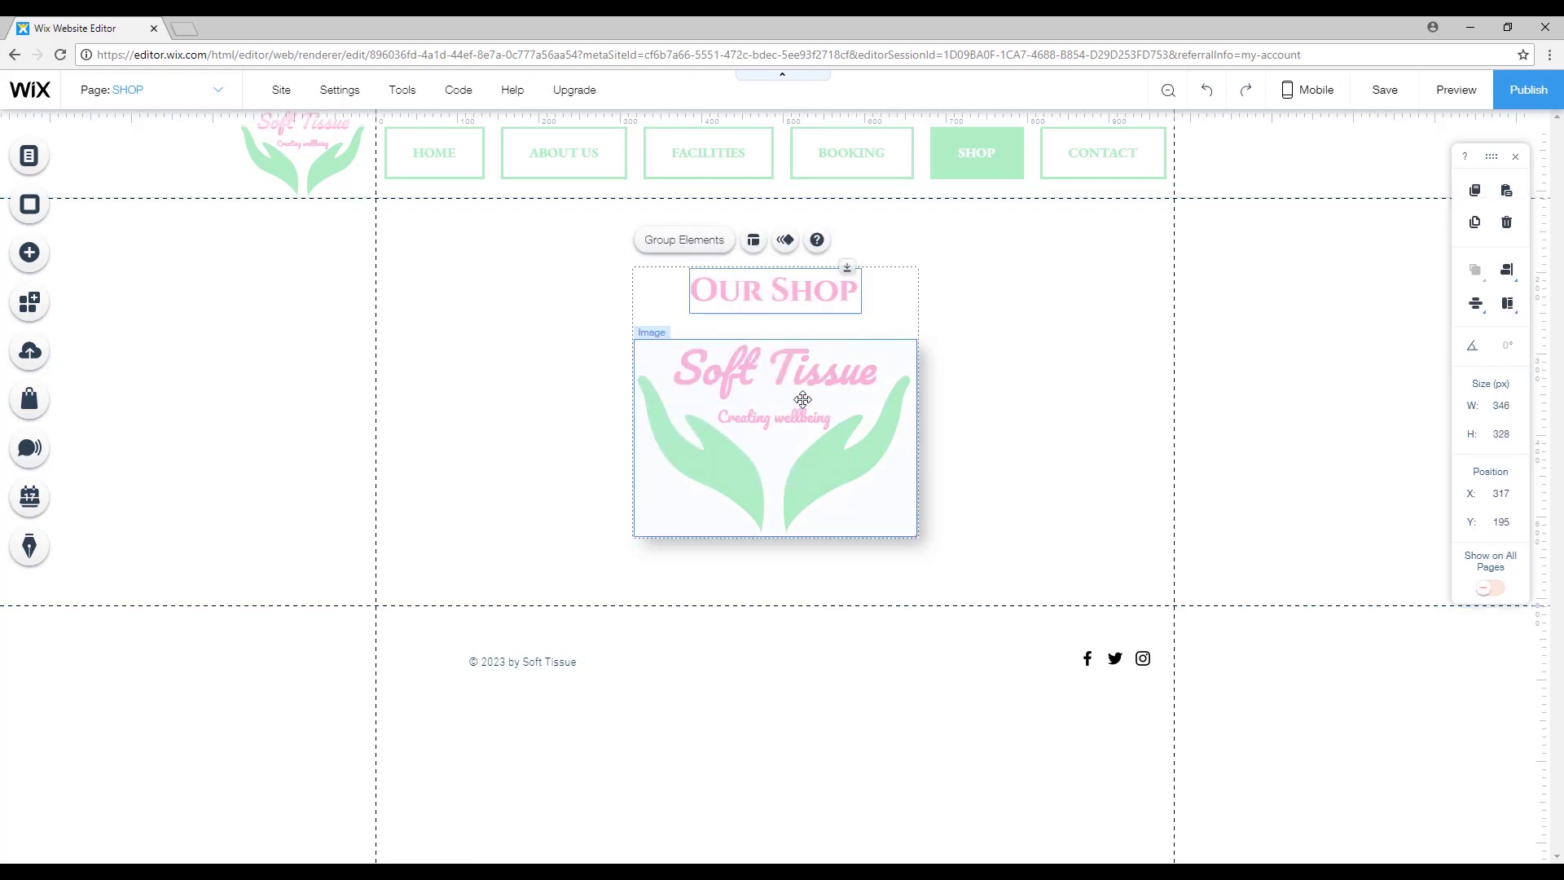
left_click_drag(800, 402, 587, 405)
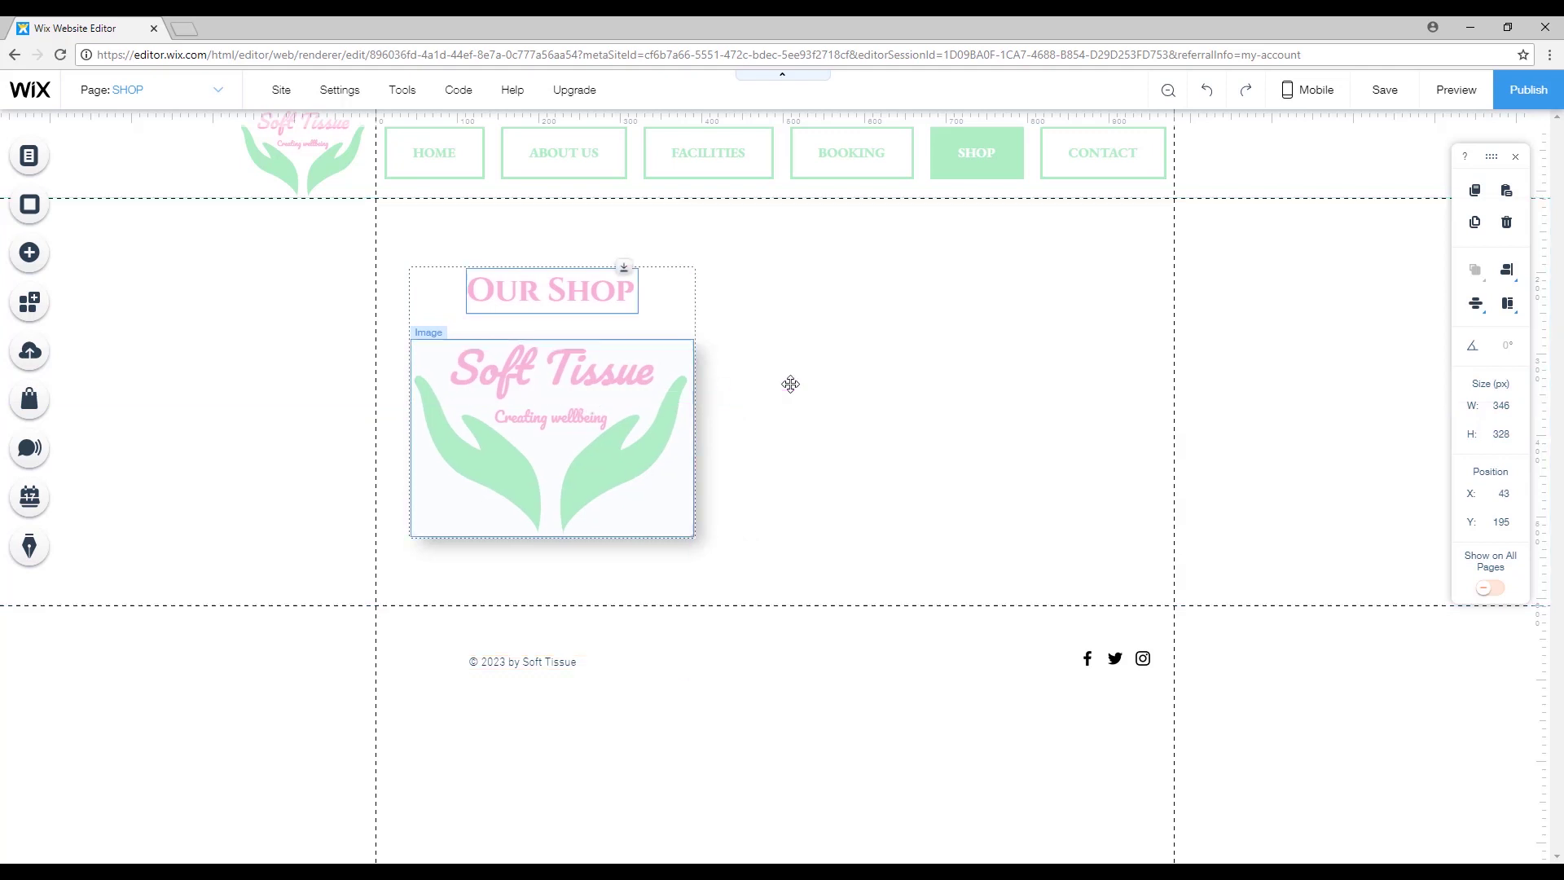
left_click(814, 391)
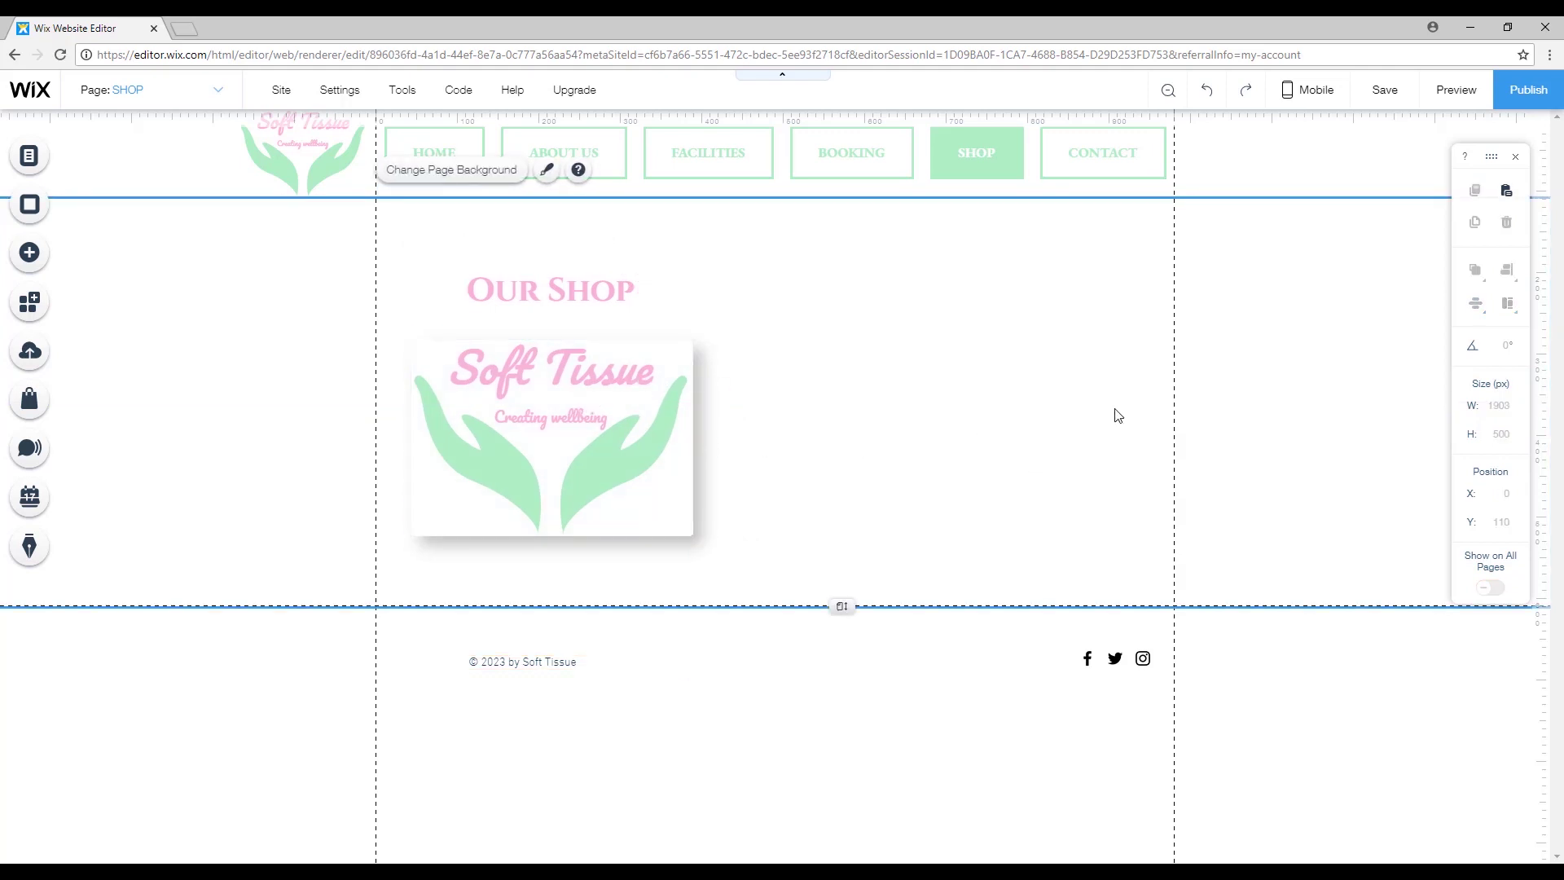
left_click(621, 405)
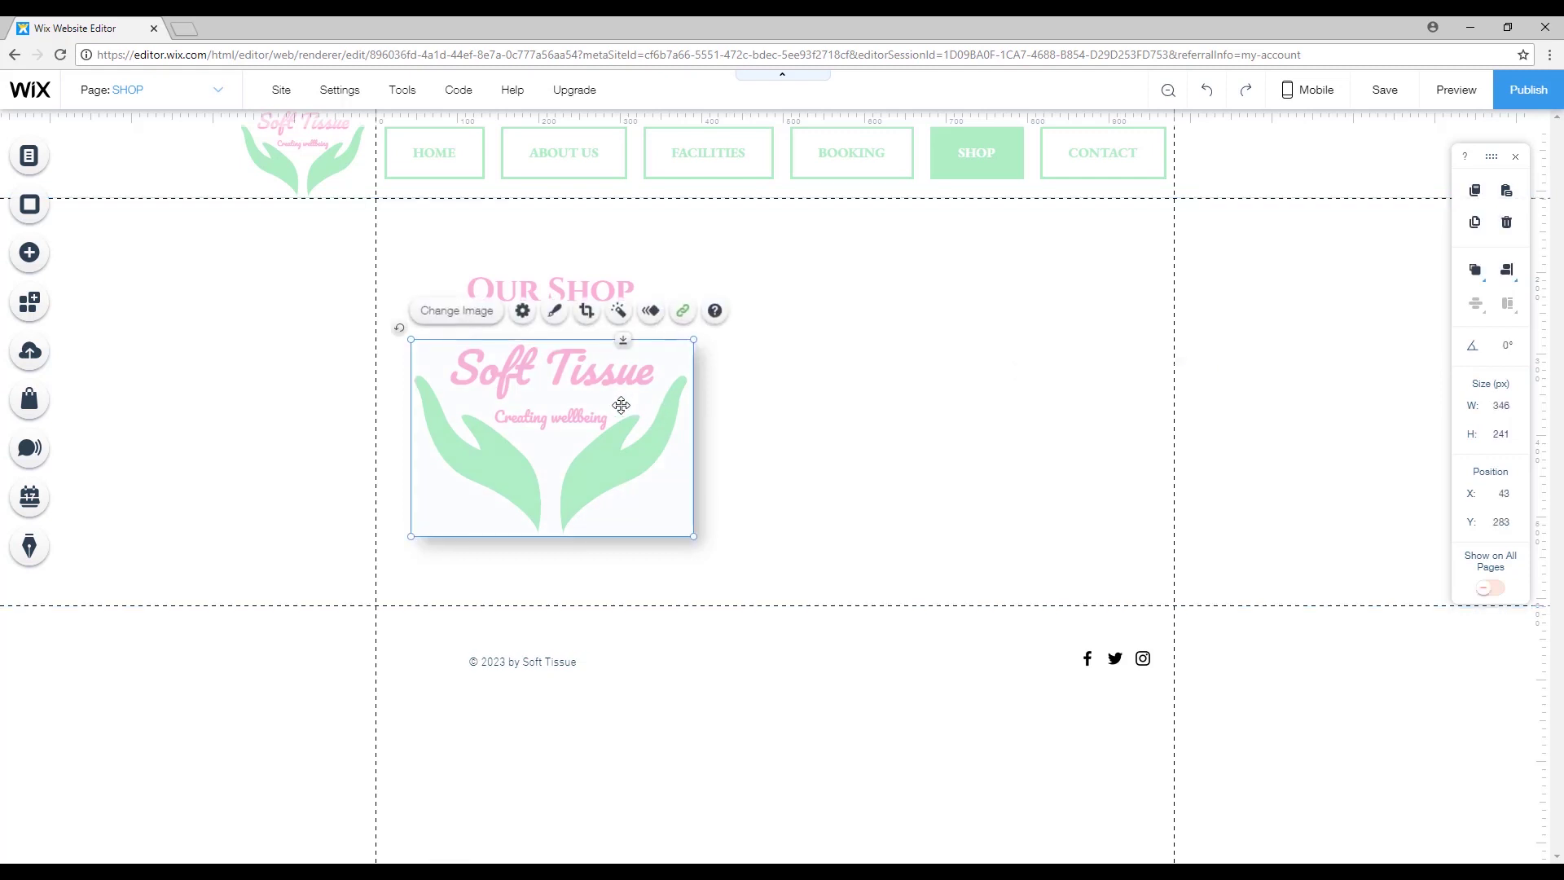
left_click(983, 459)
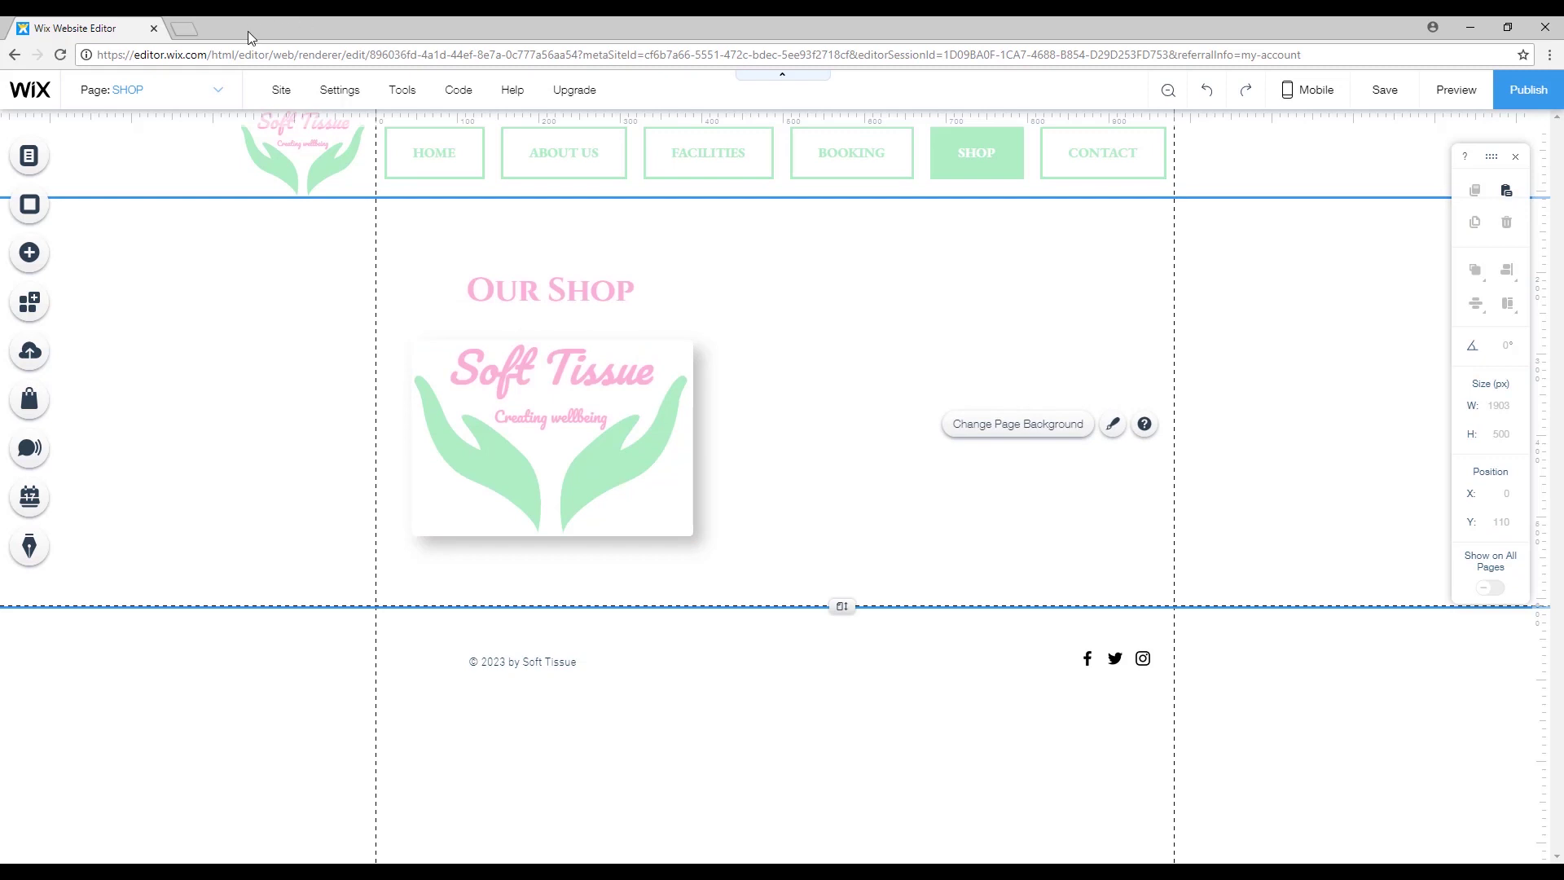
Add the uploaded Amazon logo image, shrink it, and place an Our Shop title above it on the right.
left_click(30, 252)
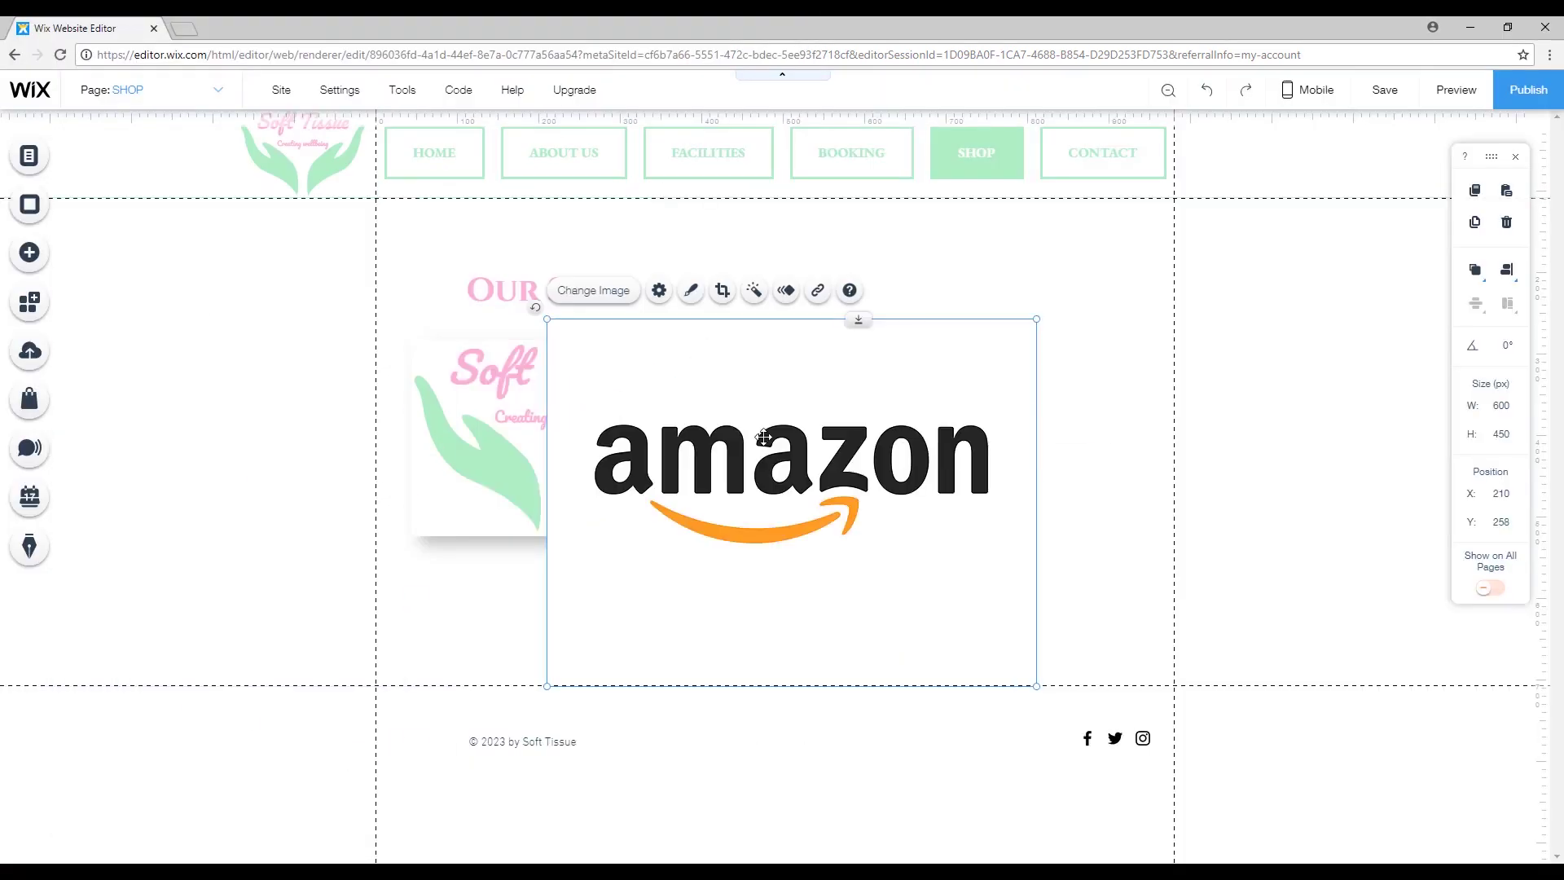
left_click(617, 464)
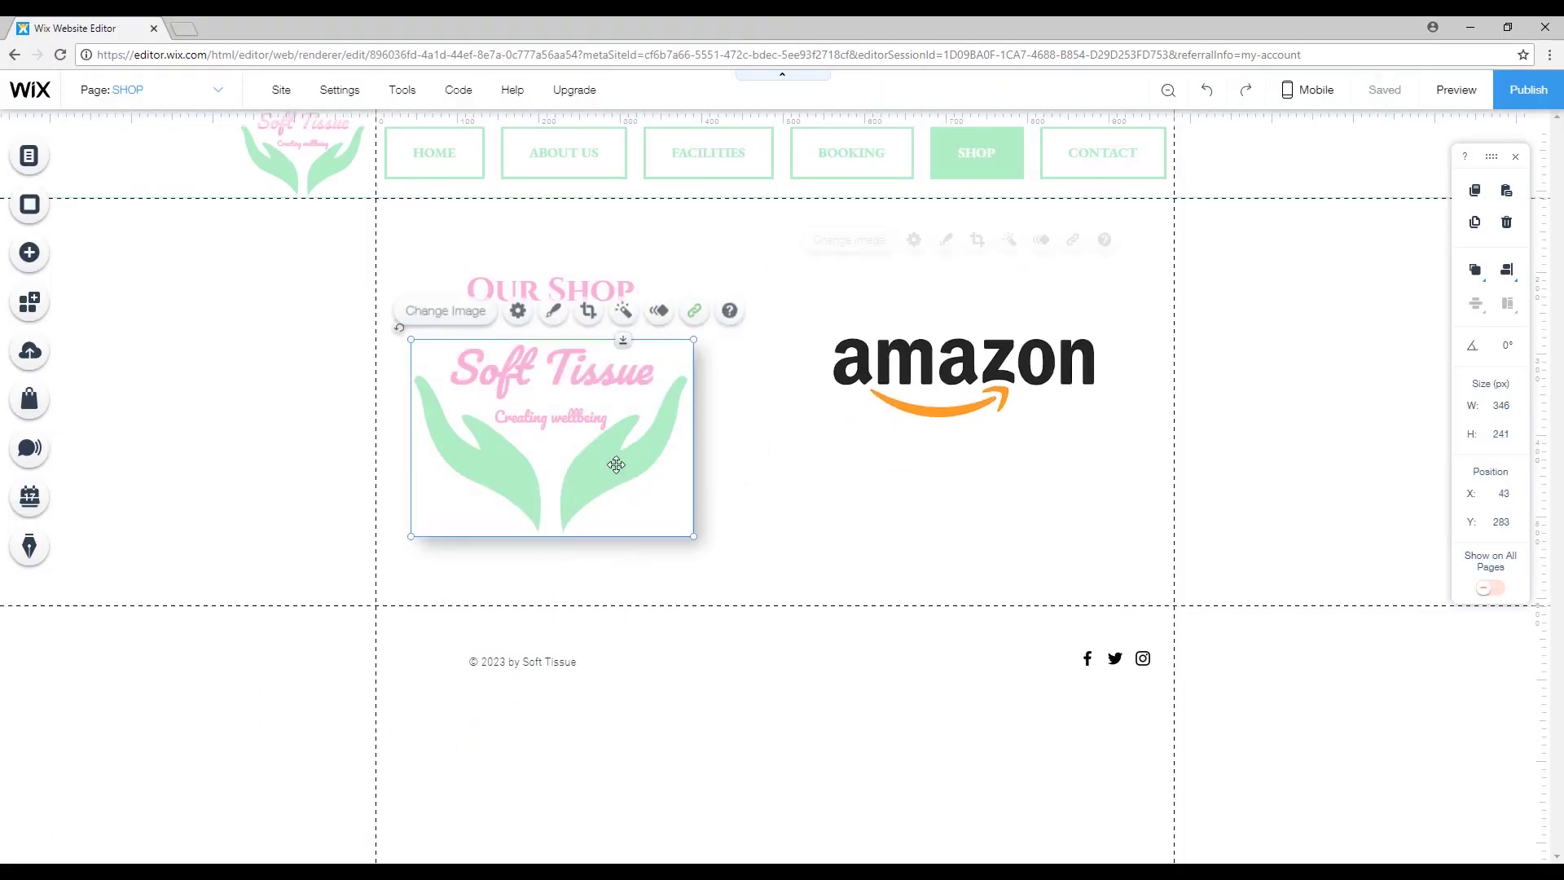
left_click(961, 374)
left_click_drag(1125, 509, 1064, 464)
left_click_drag(936, 366, 979, 429)
left_click_drag(552, 290, 933, 306)
left_click_drag(962, 424, 957, 440)
Apply a preset frame design to the Amazon image.
left_click(991, 311)
left_click(1330, 603)
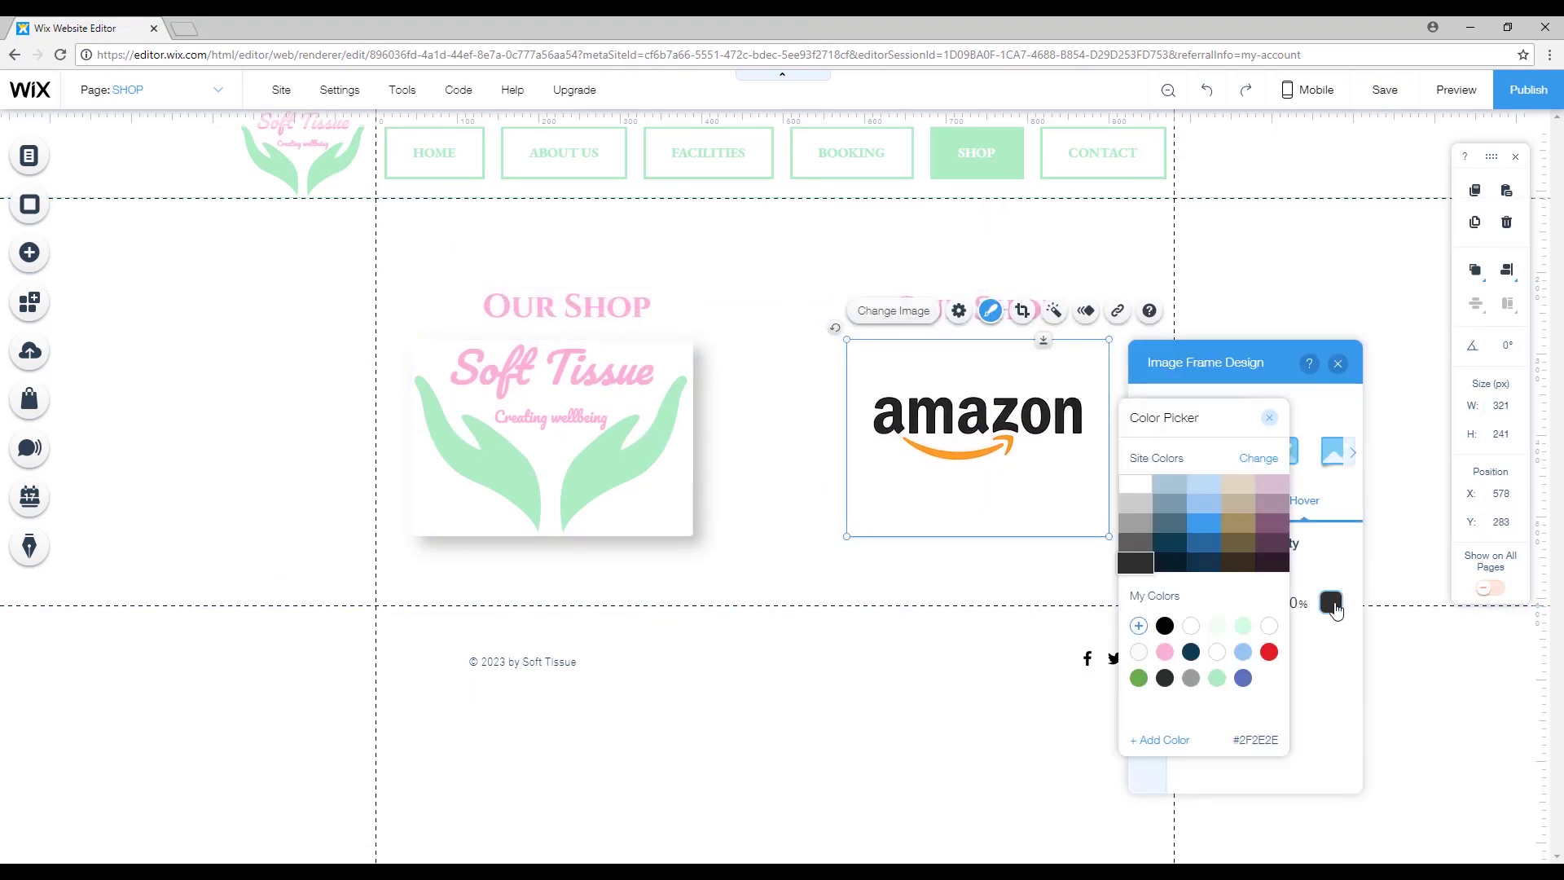
left_click(1331, 603)
left_click(1224, 453)
scroll(1258, 619, "down", 3)
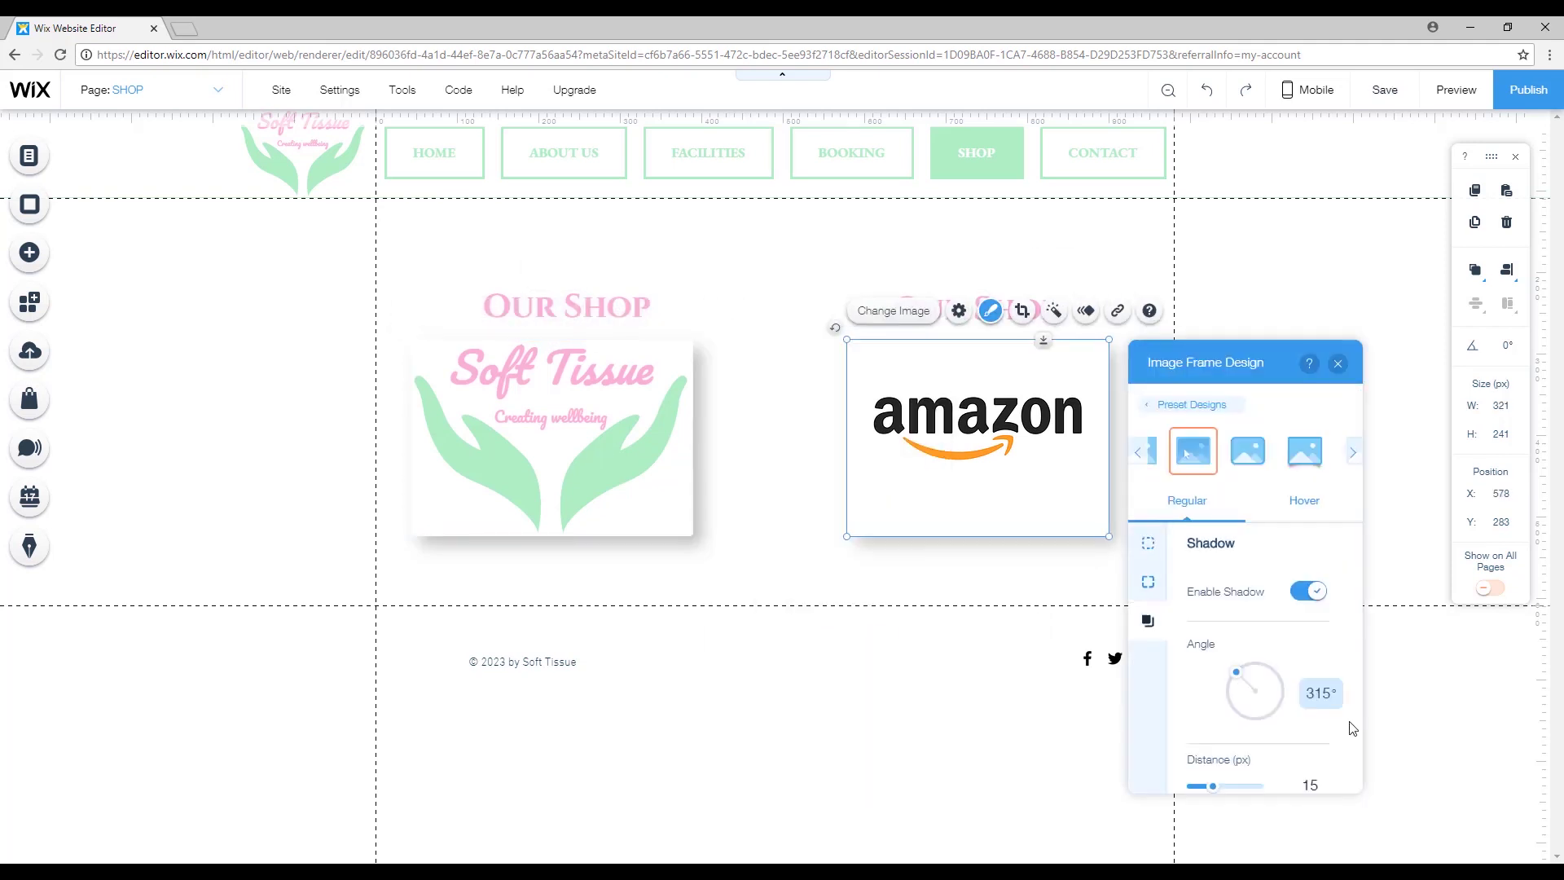
scroll(1222, 619, "down", 3)
scroll(1200, 632, "up", 3)
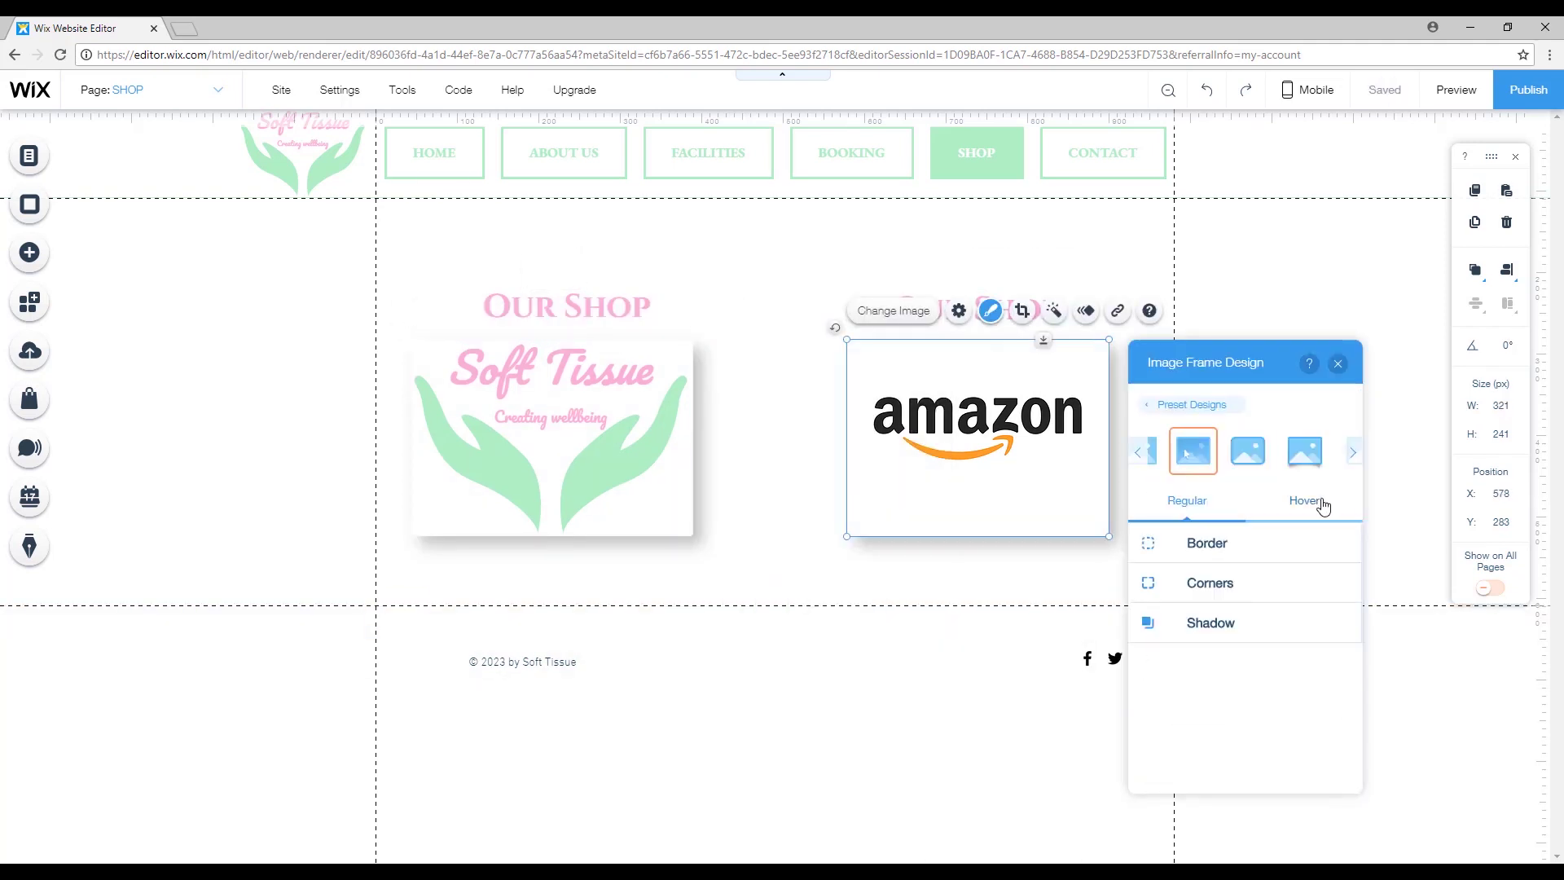
left_click(1313, 502)
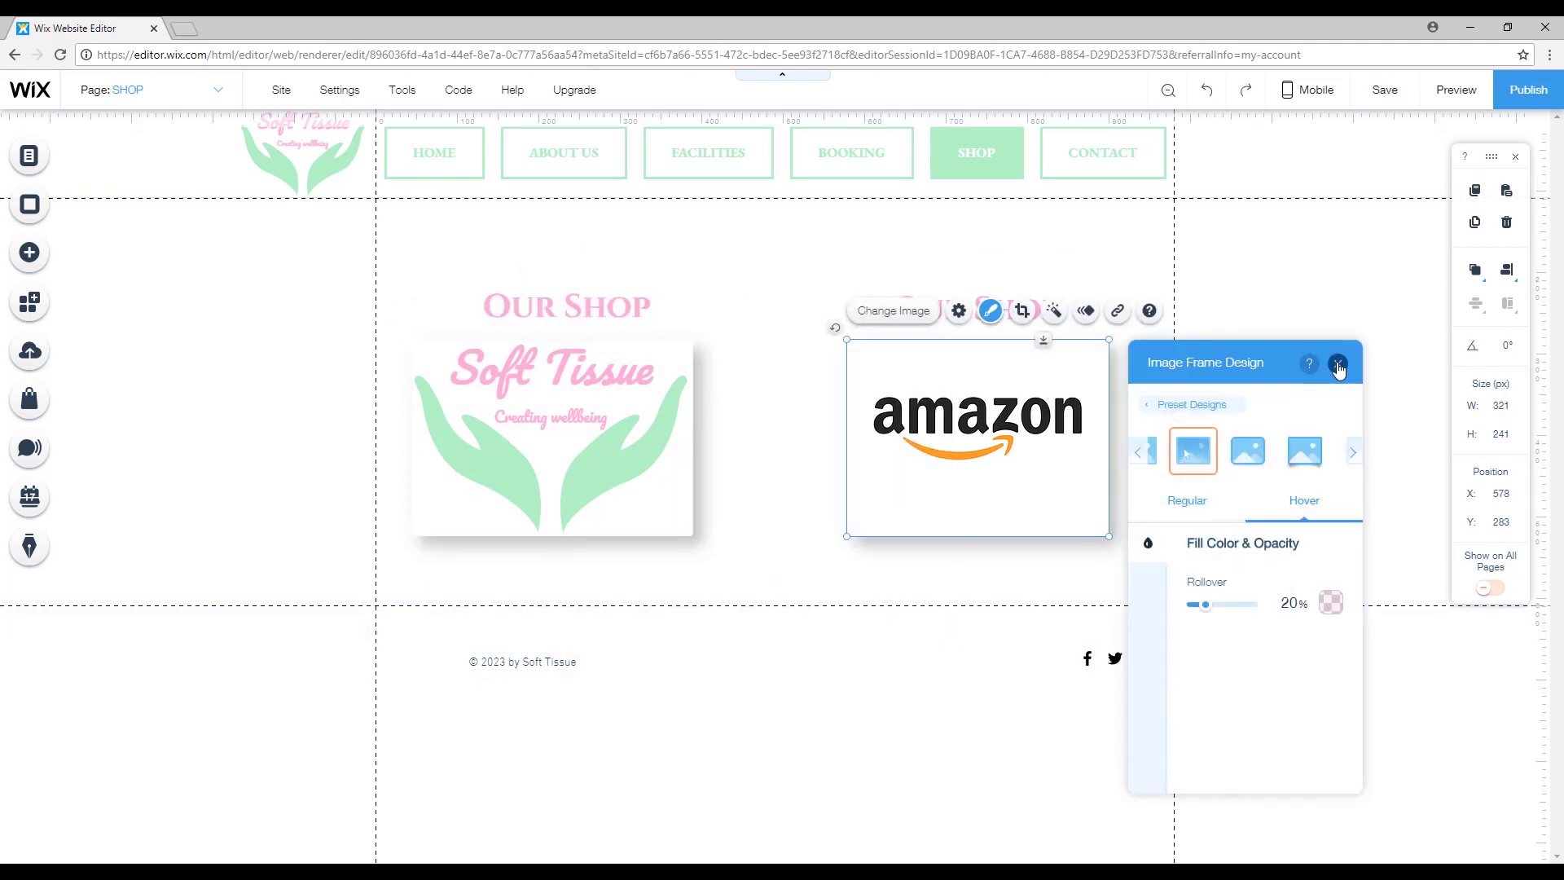
left_click(1339, 368)
Change the right-hand heading text to 'Amazon Shop'.
double_click(1005, 298)
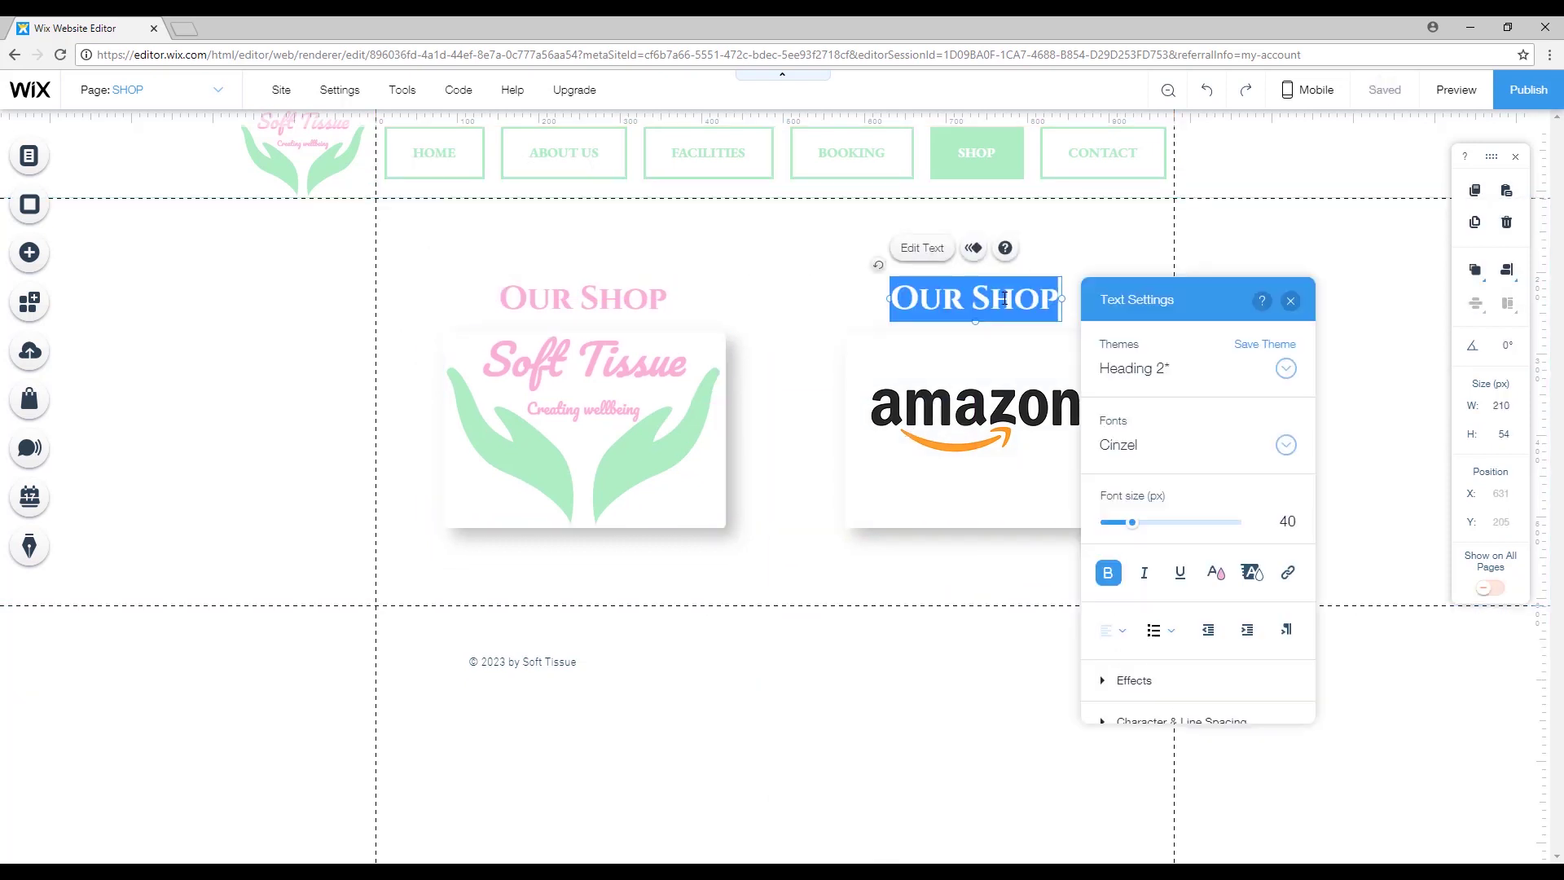
type("Amazon Shop")
key("Escape")
left_click_drag(638, 227, 896, 469)
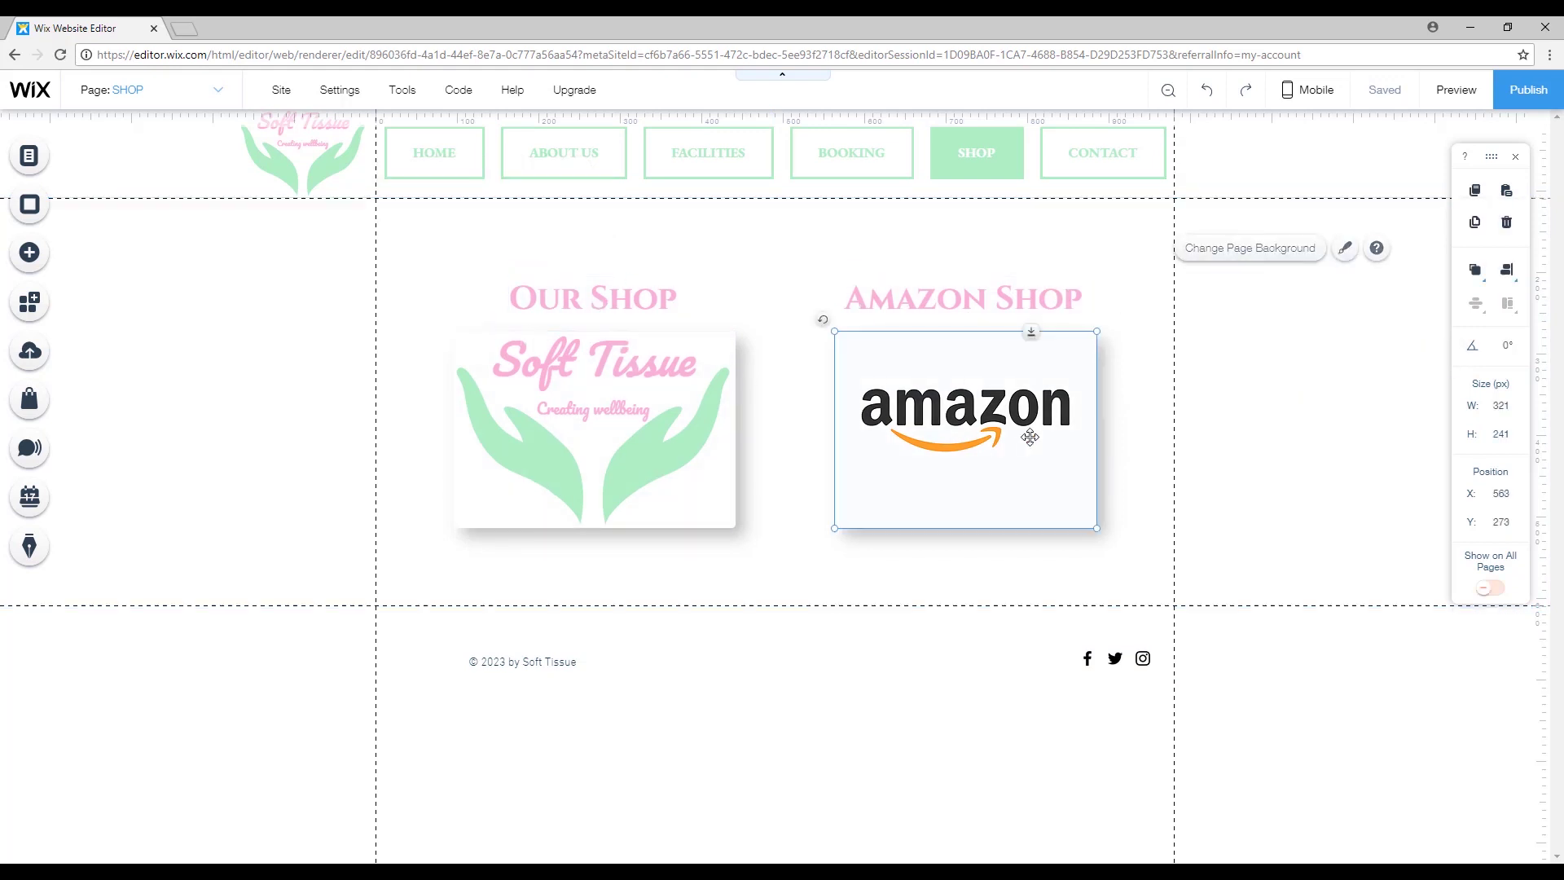
Link the Amazon image to the Affiliate Shop page.
left_click(1029, 346)
left_click(1105, 302)
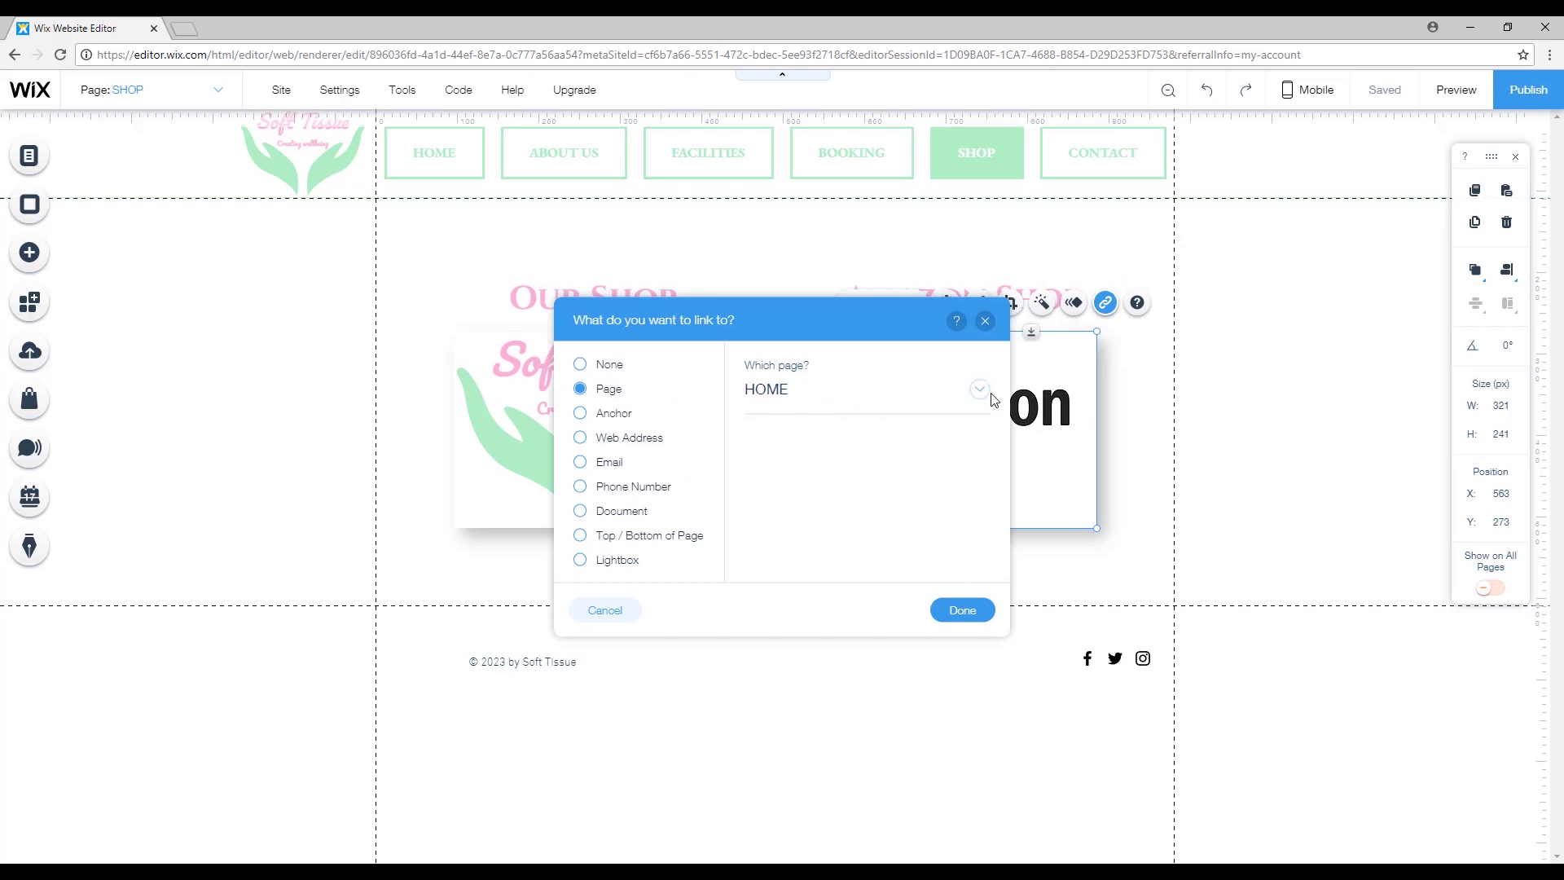
left_click(962, 397)
left_click(811, 607)
left_click(963, 611)
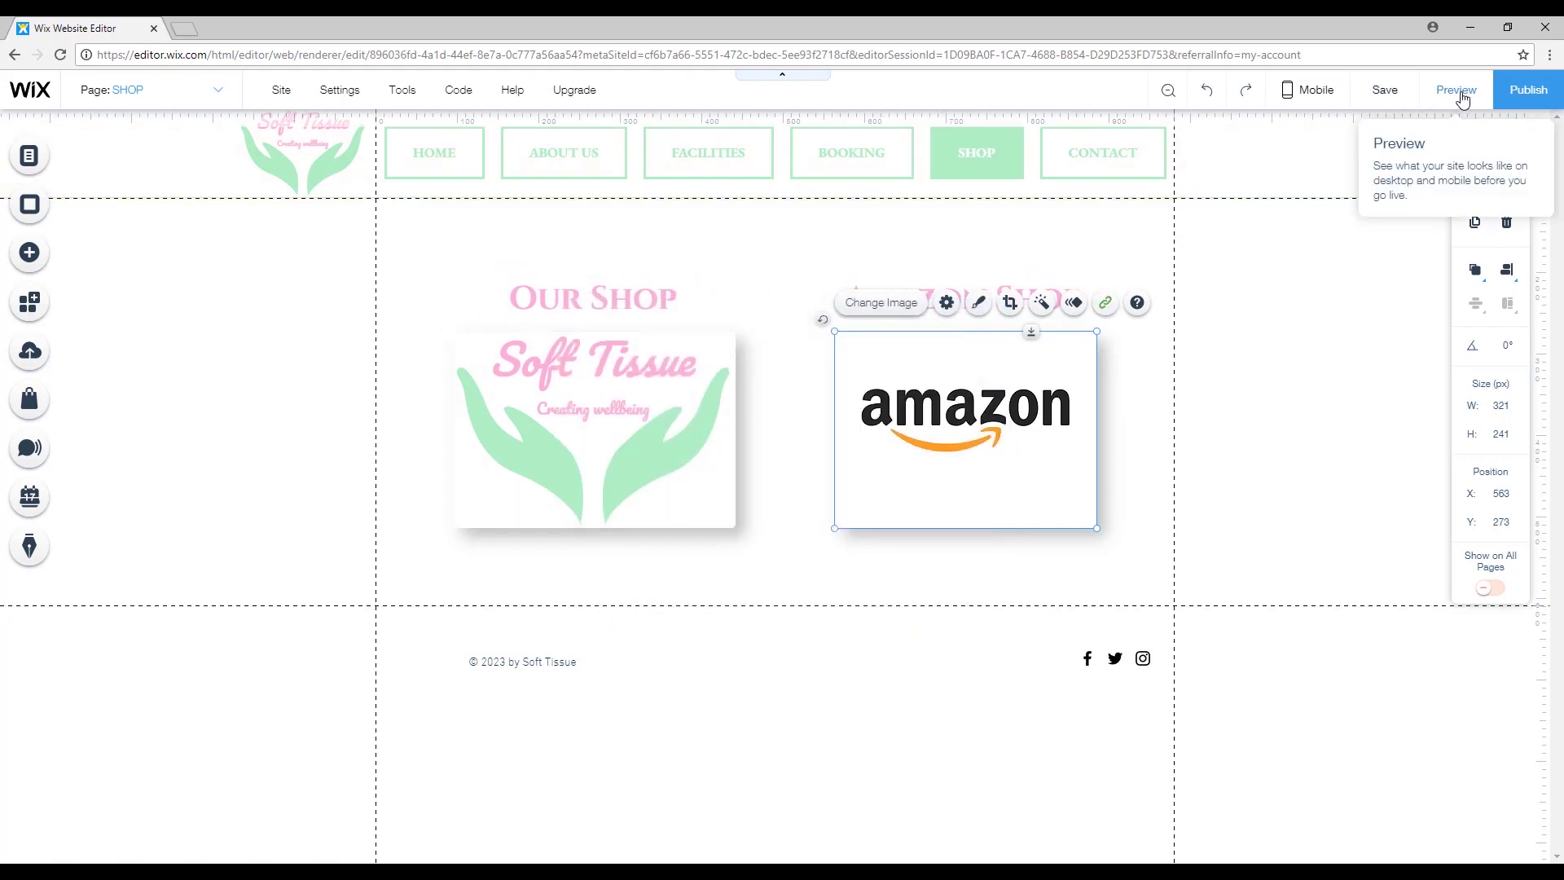
Test the Amazon image link in preview, then return to the editor.
left_click(1458, 91)
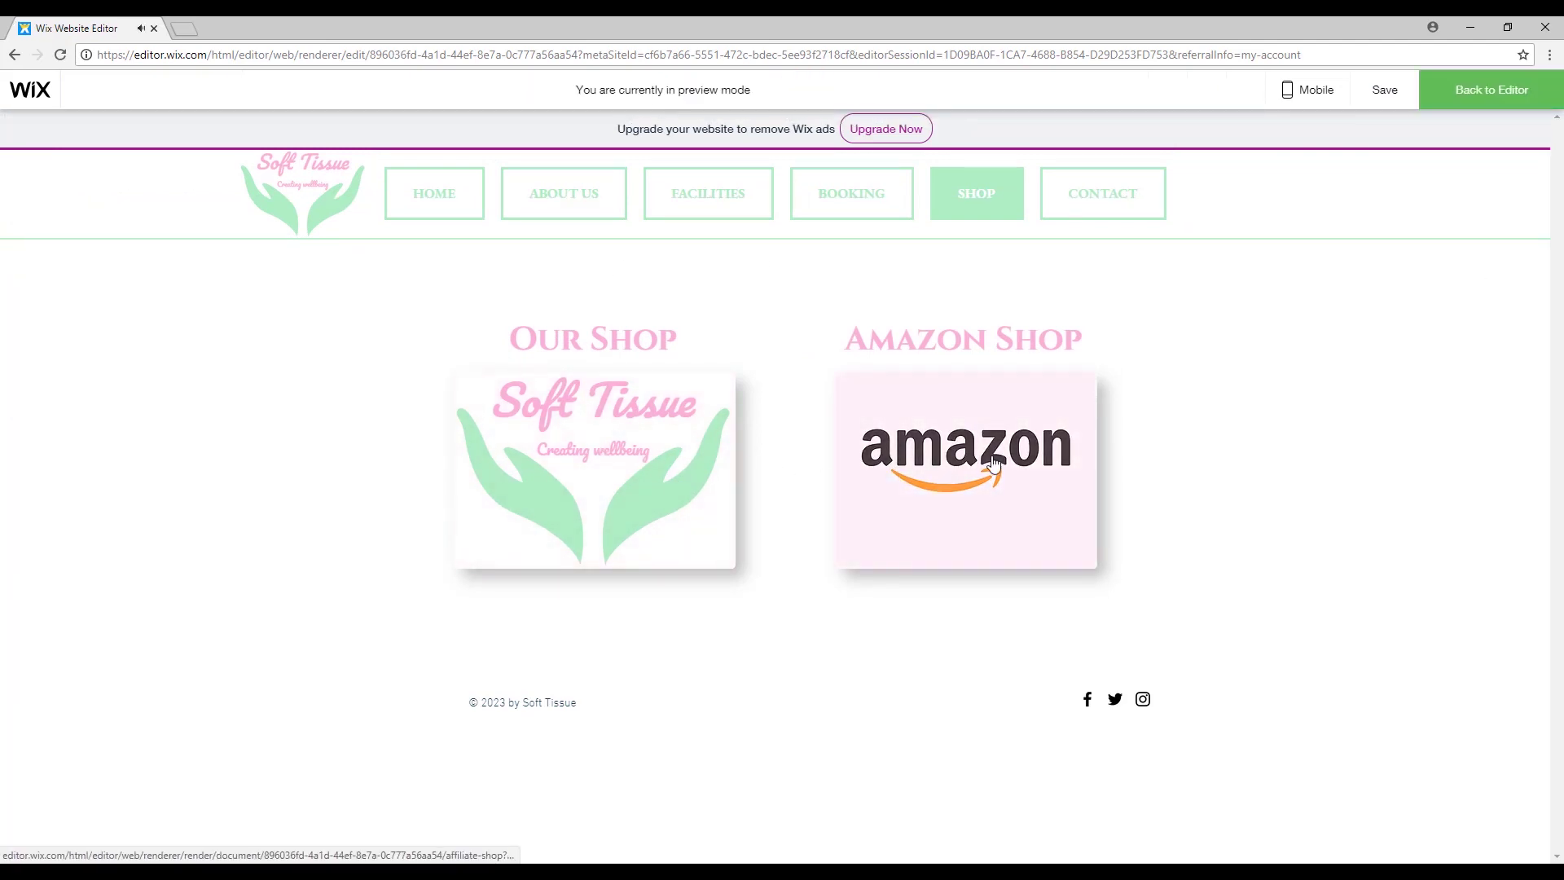
left_click(1015, 466)
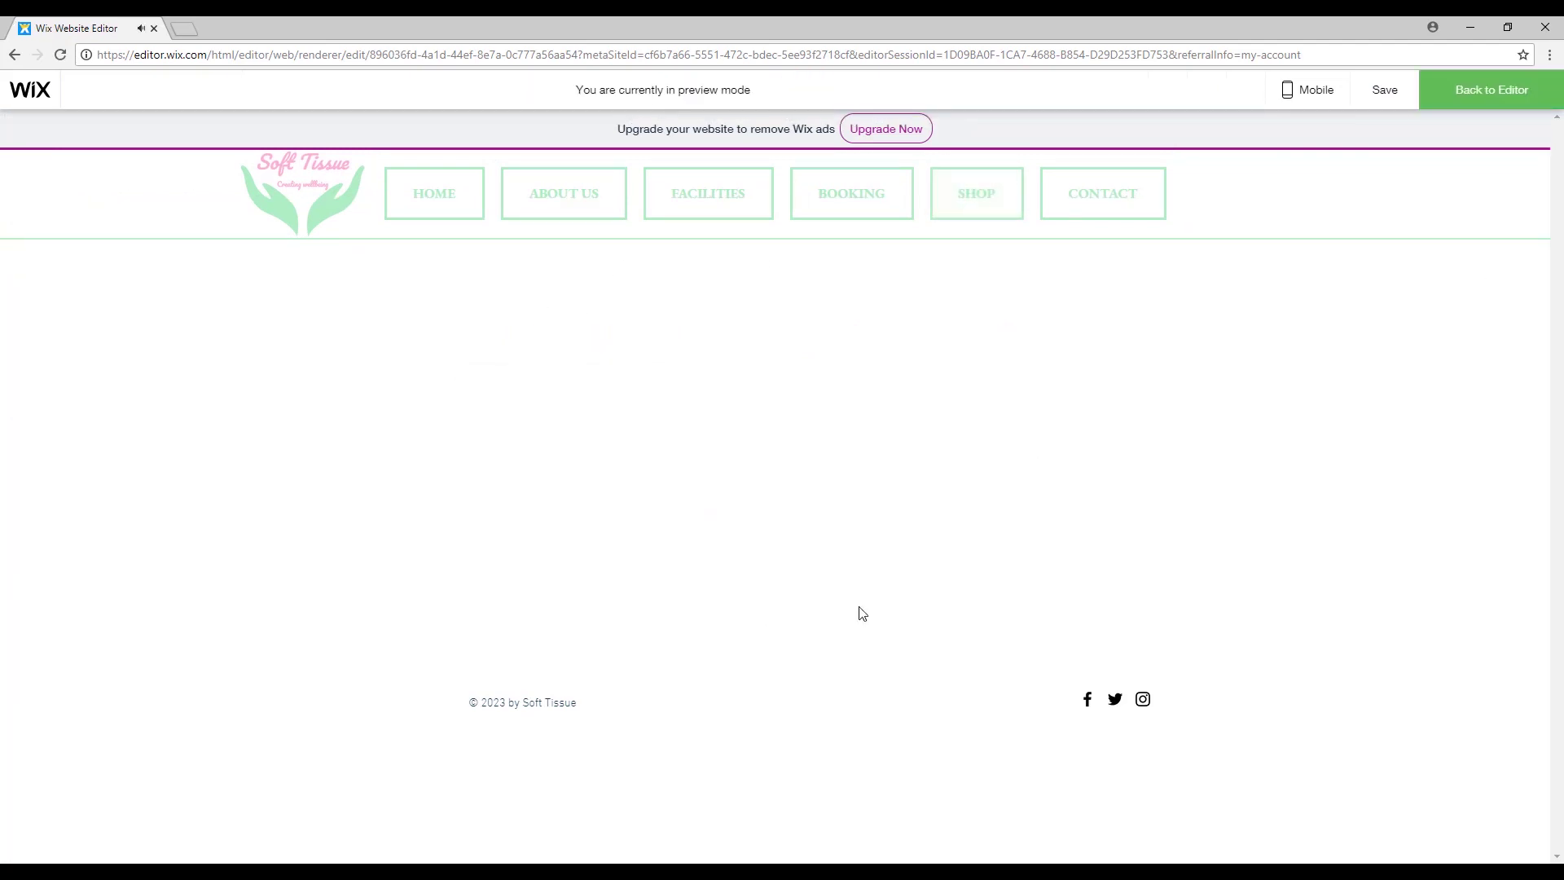
left_click(1499, 91)
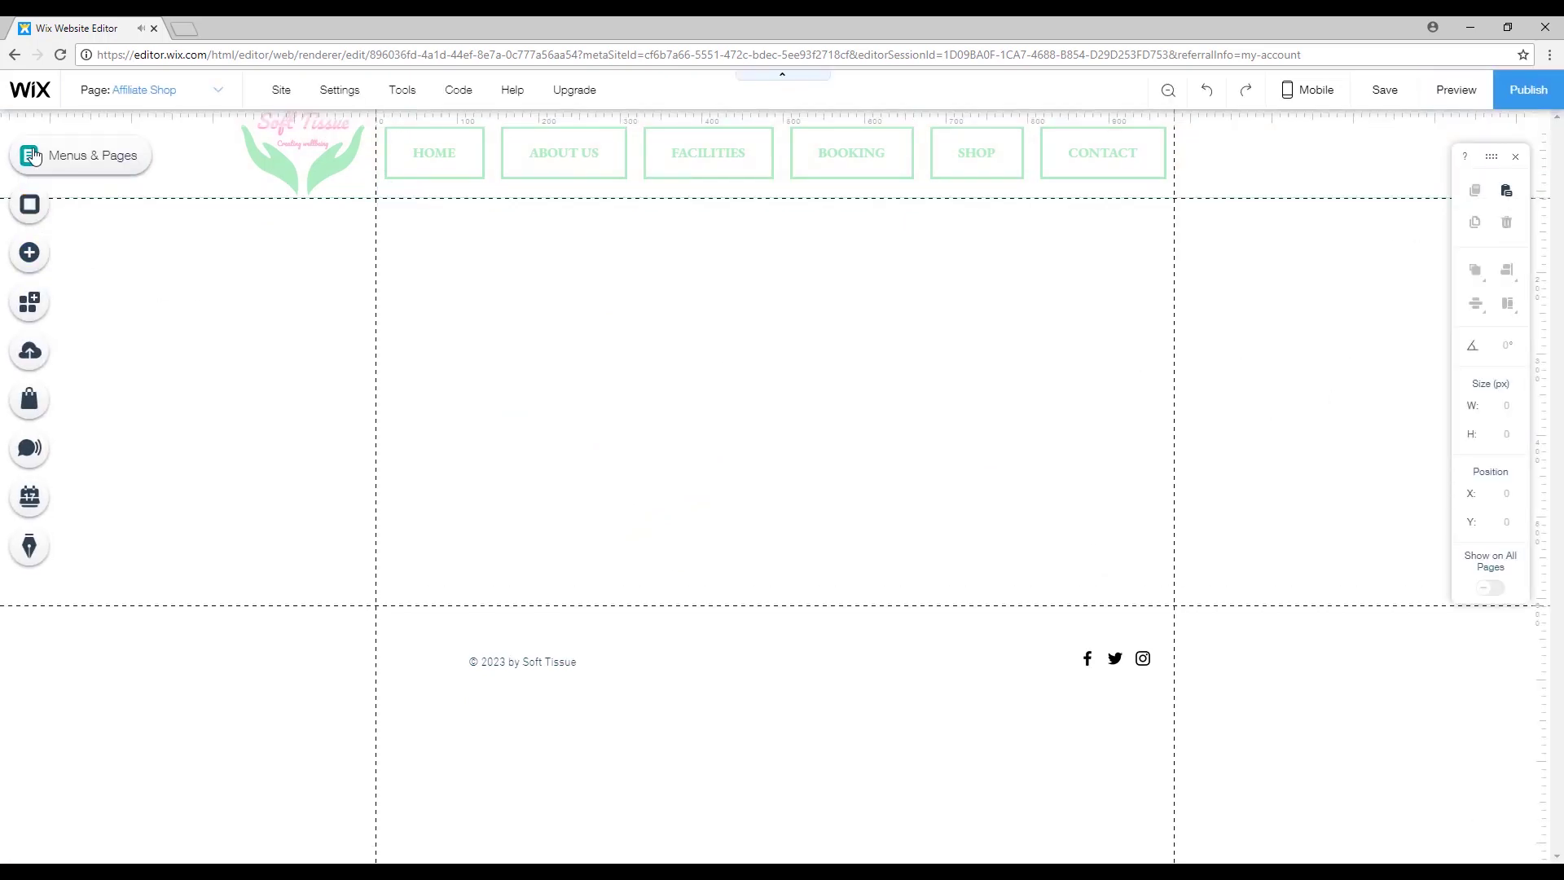
Open the empty Affiliate Shop page and save the site with Ctrl+S.
left_click(30, 154)
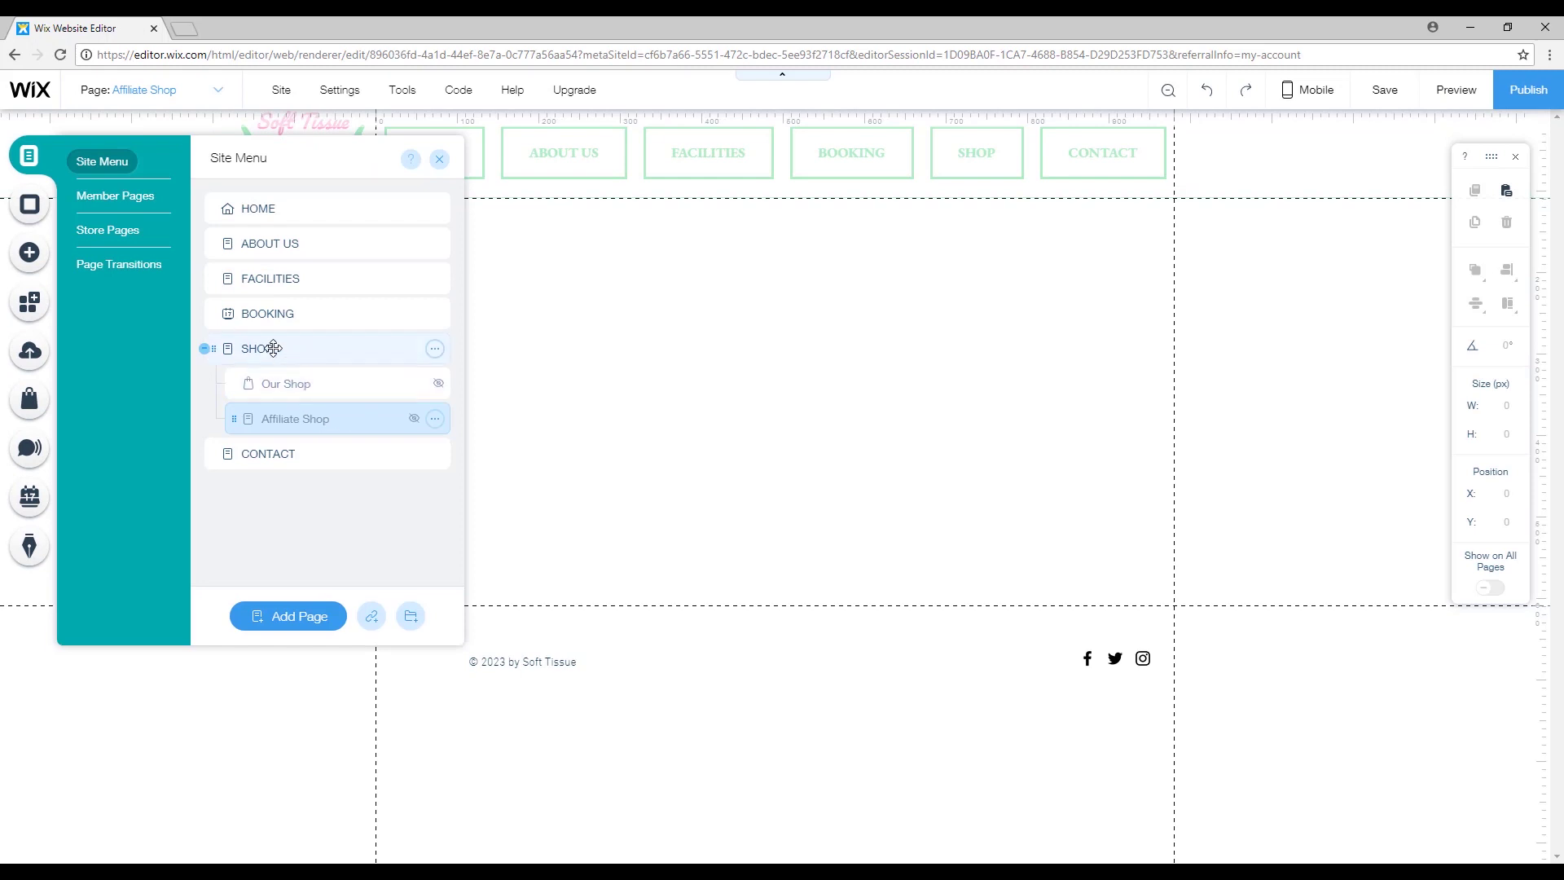
left_click(310, 350)
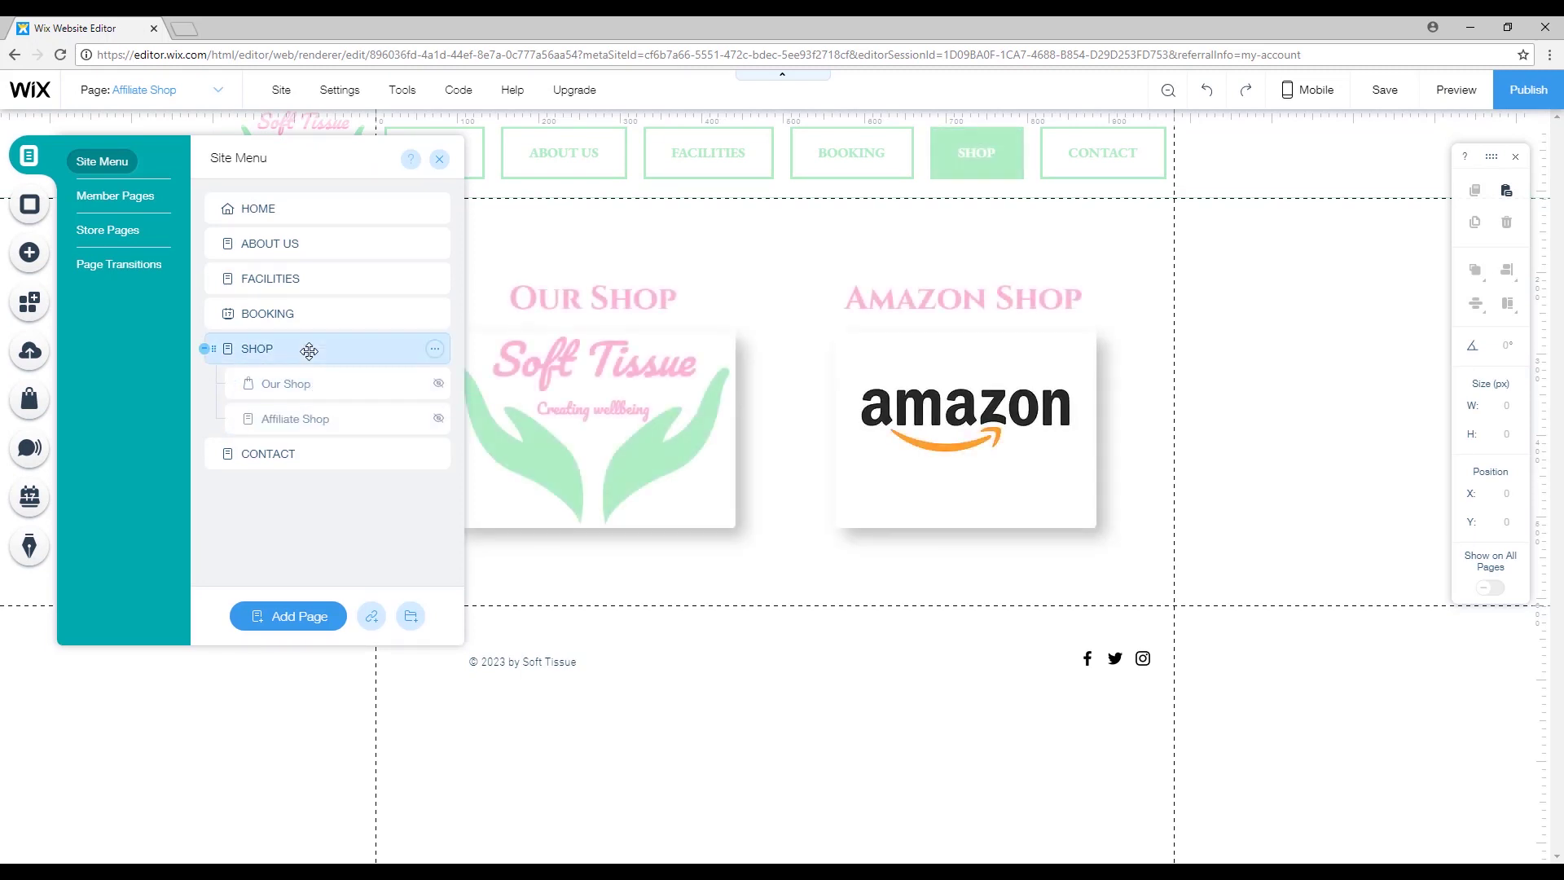
left_click(316, 416)
left_click(788, 369)
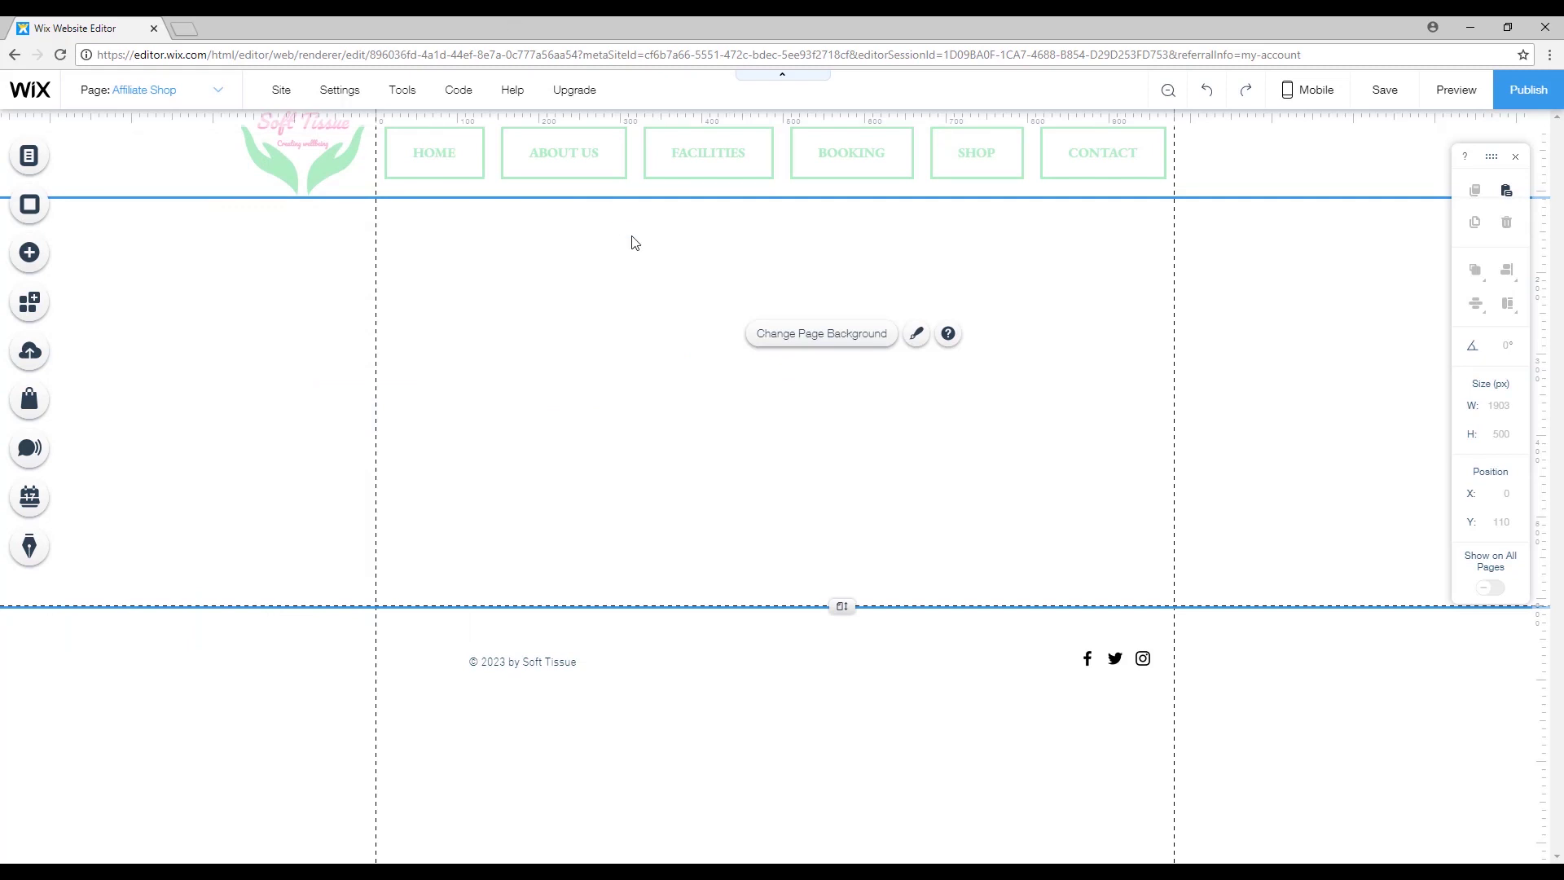
left_click(864, 269)
left_click(592, 293)
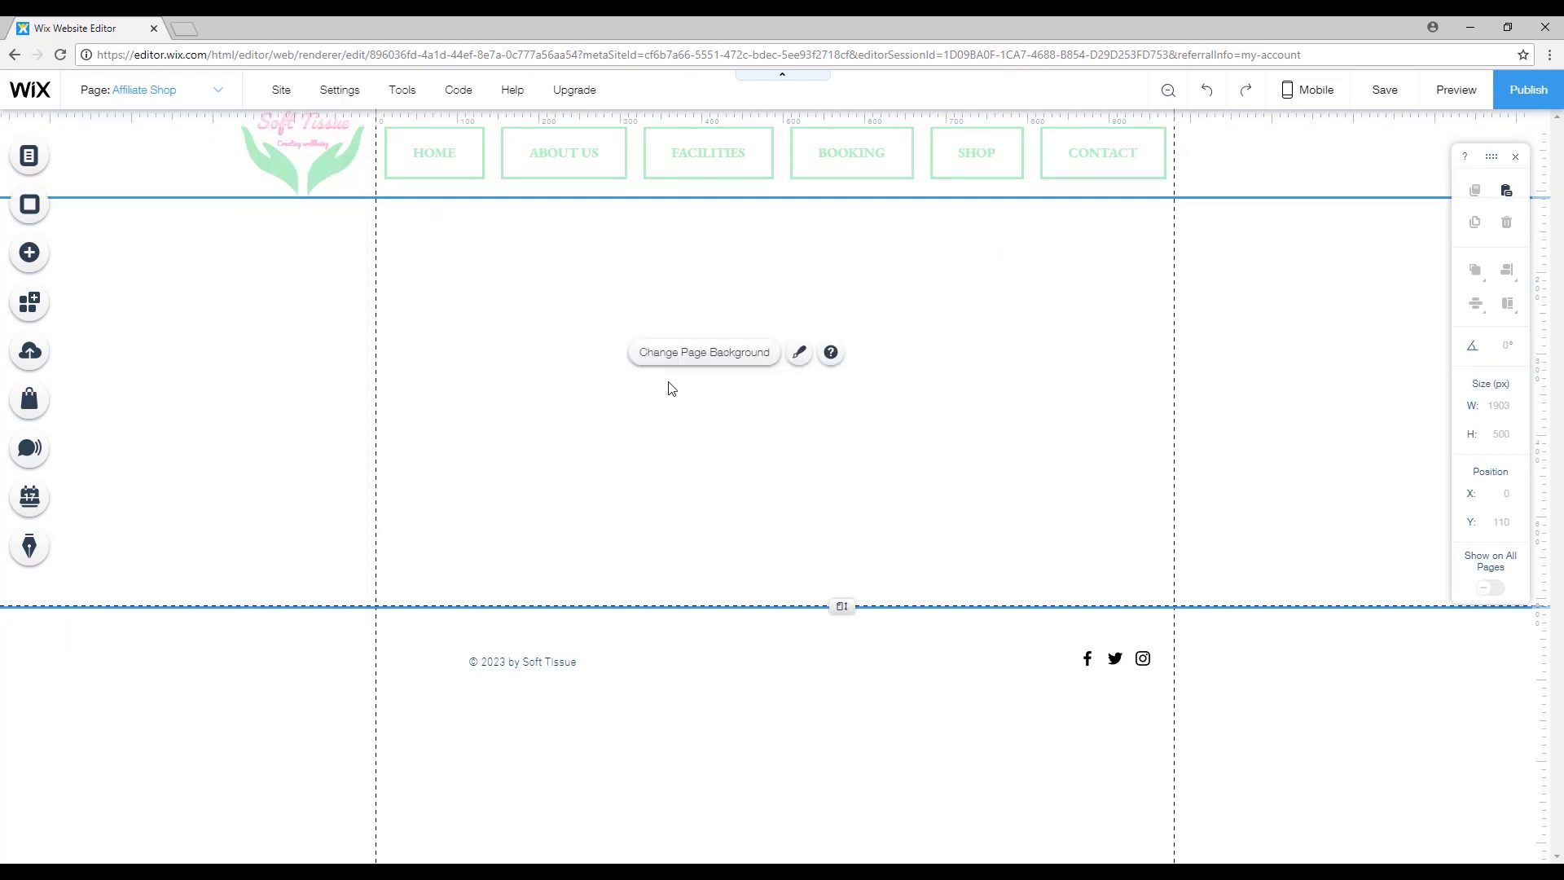
key("ctrl+s")
Add a pink-style button labelled 'BUY NOW' to the Affiliate Shop page.
left_click(43, 257)
left_click(94, 314)
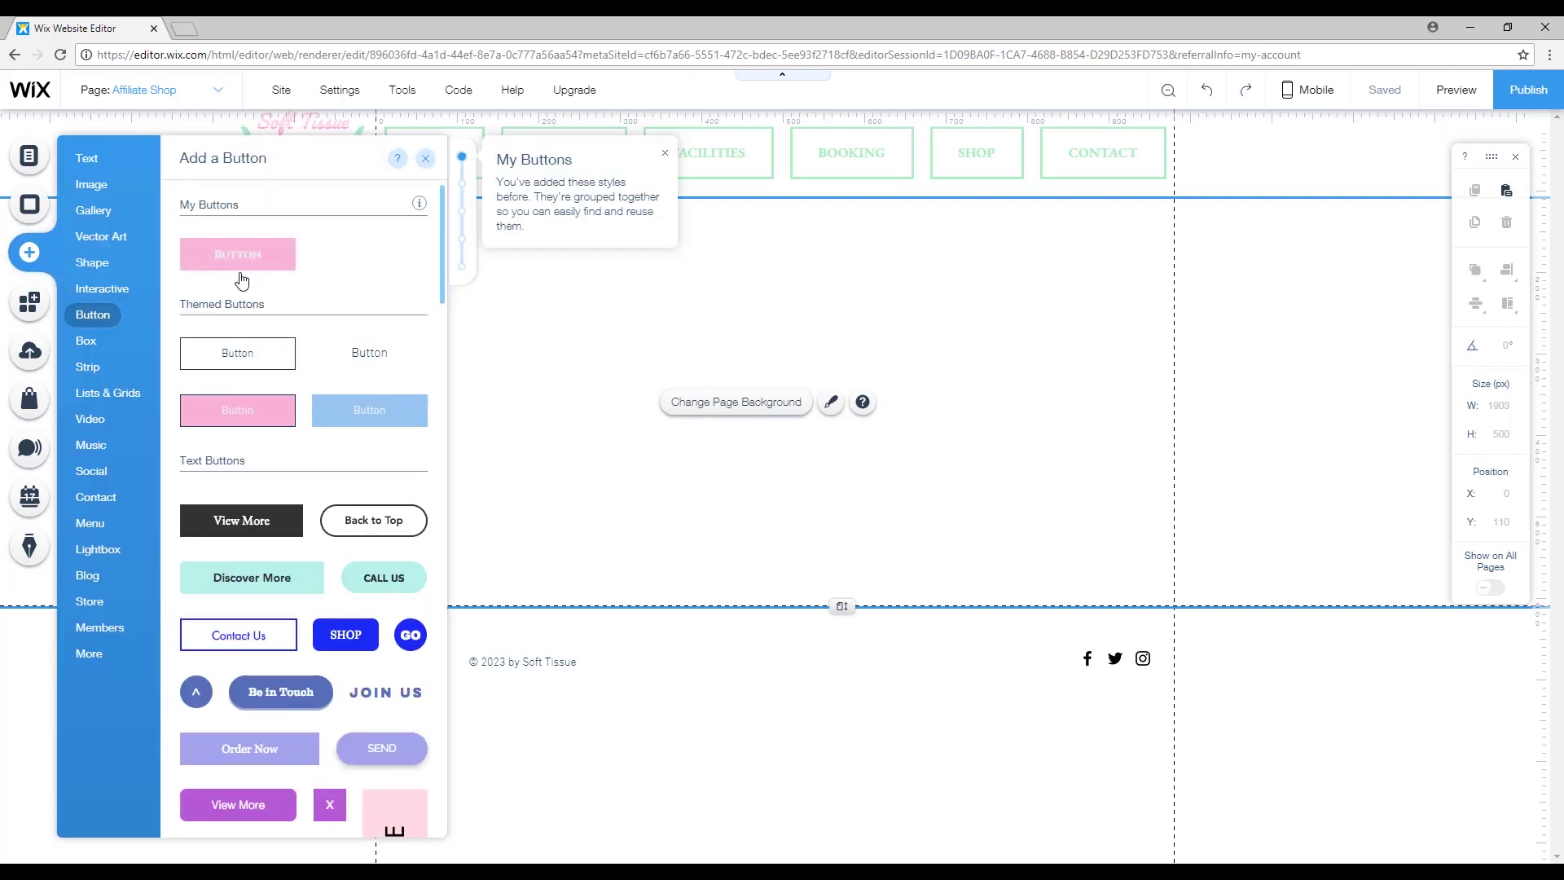
left_click_drag(220, 272, 523, 441)
left_click_drag(534, 441, 511, 427)
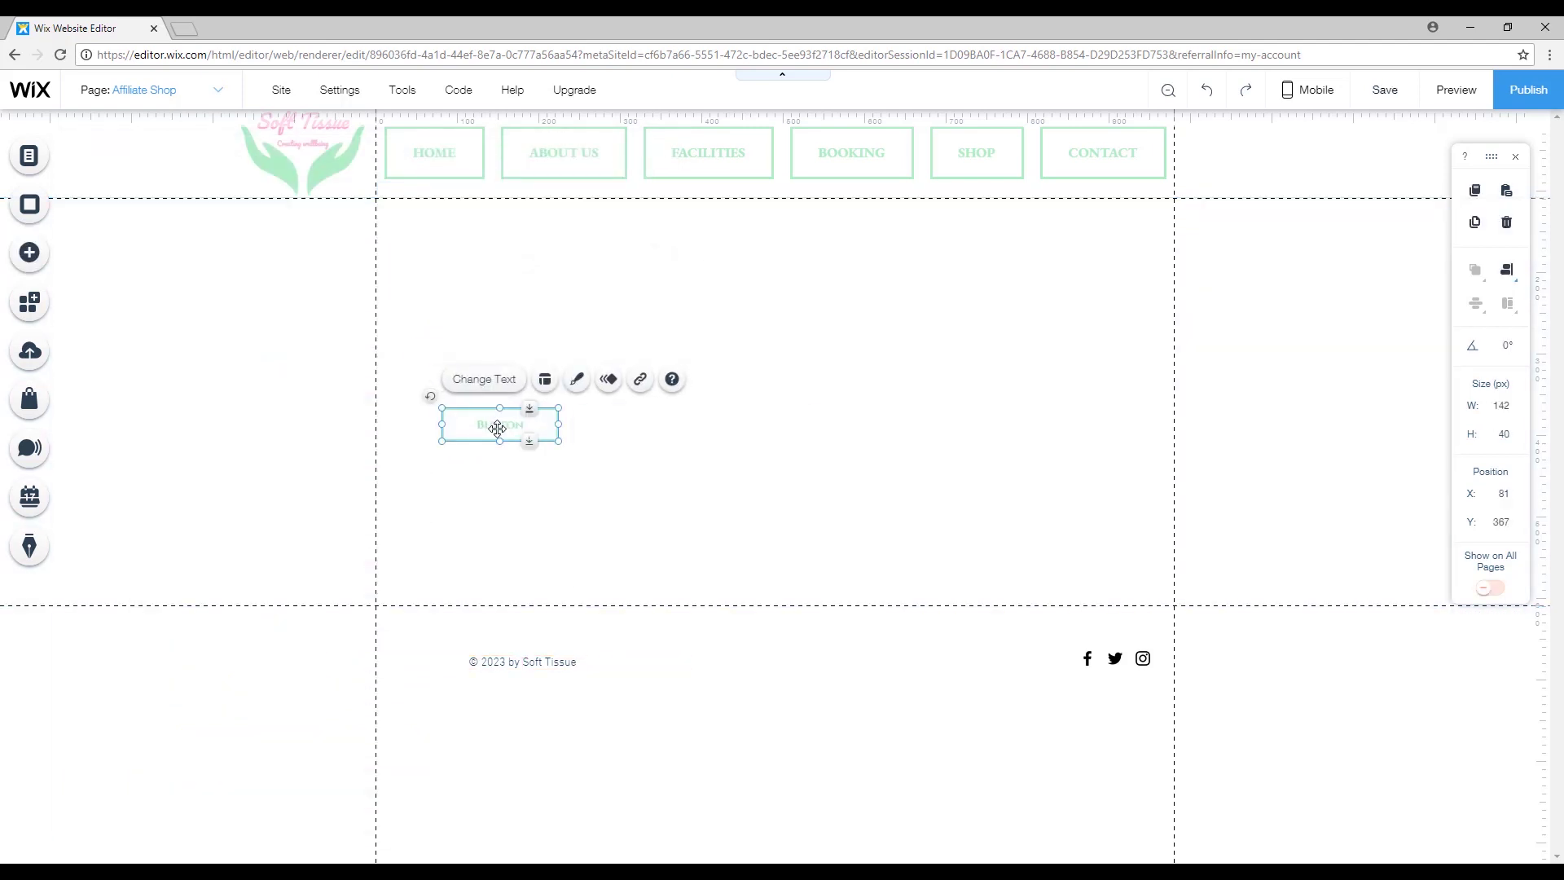
double_click(496, 426)
type("BUY NOW")
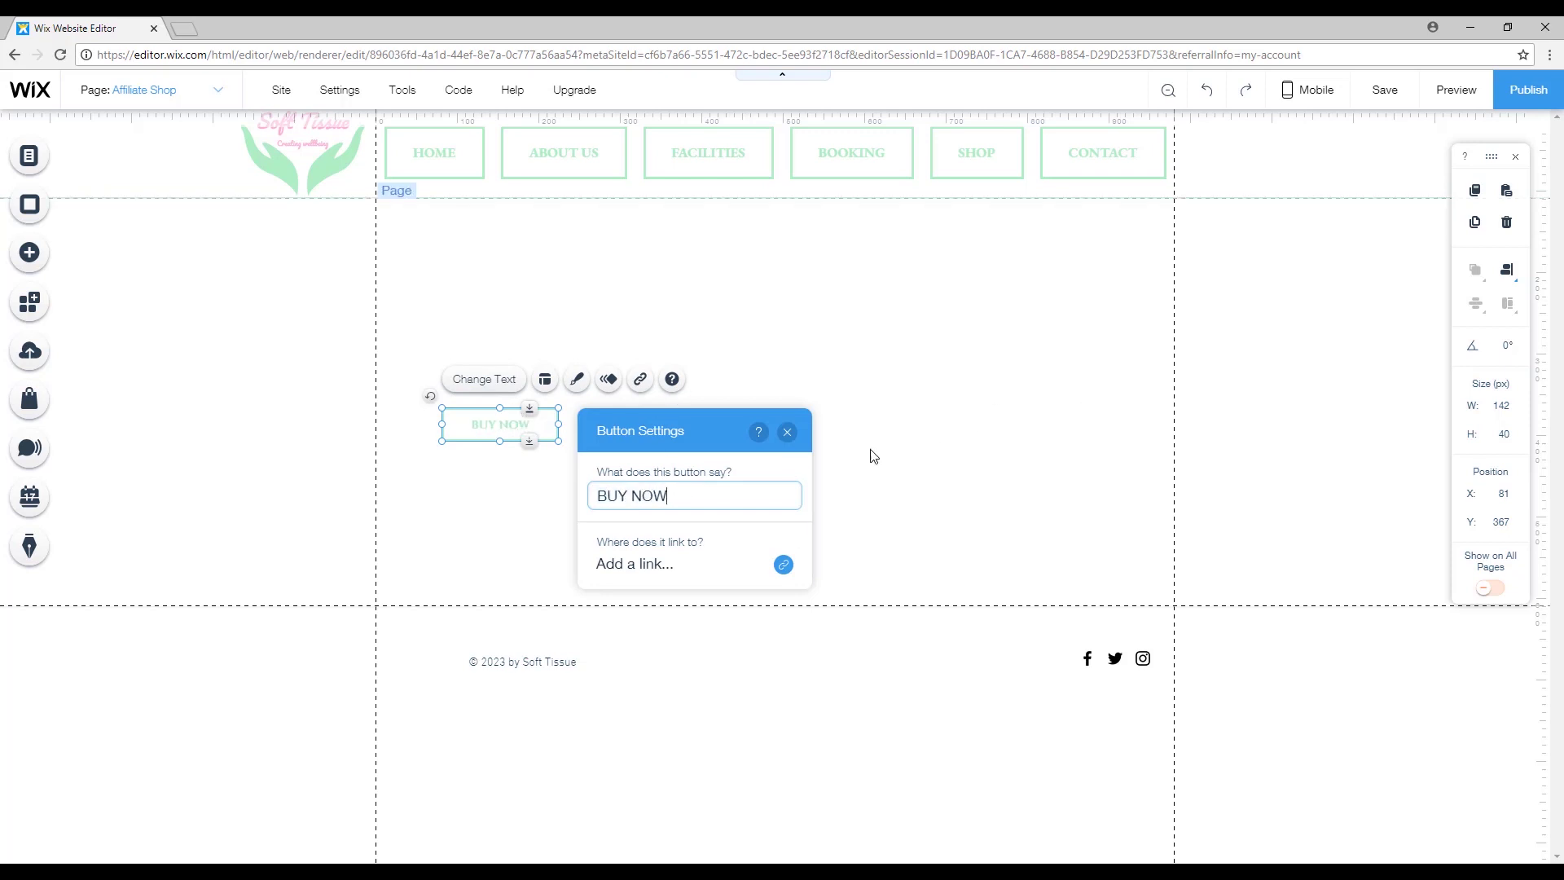
left_click(869, 452)
Narrow the BUY NOW button and set its link type to Web Address.
left_click(542, 424)
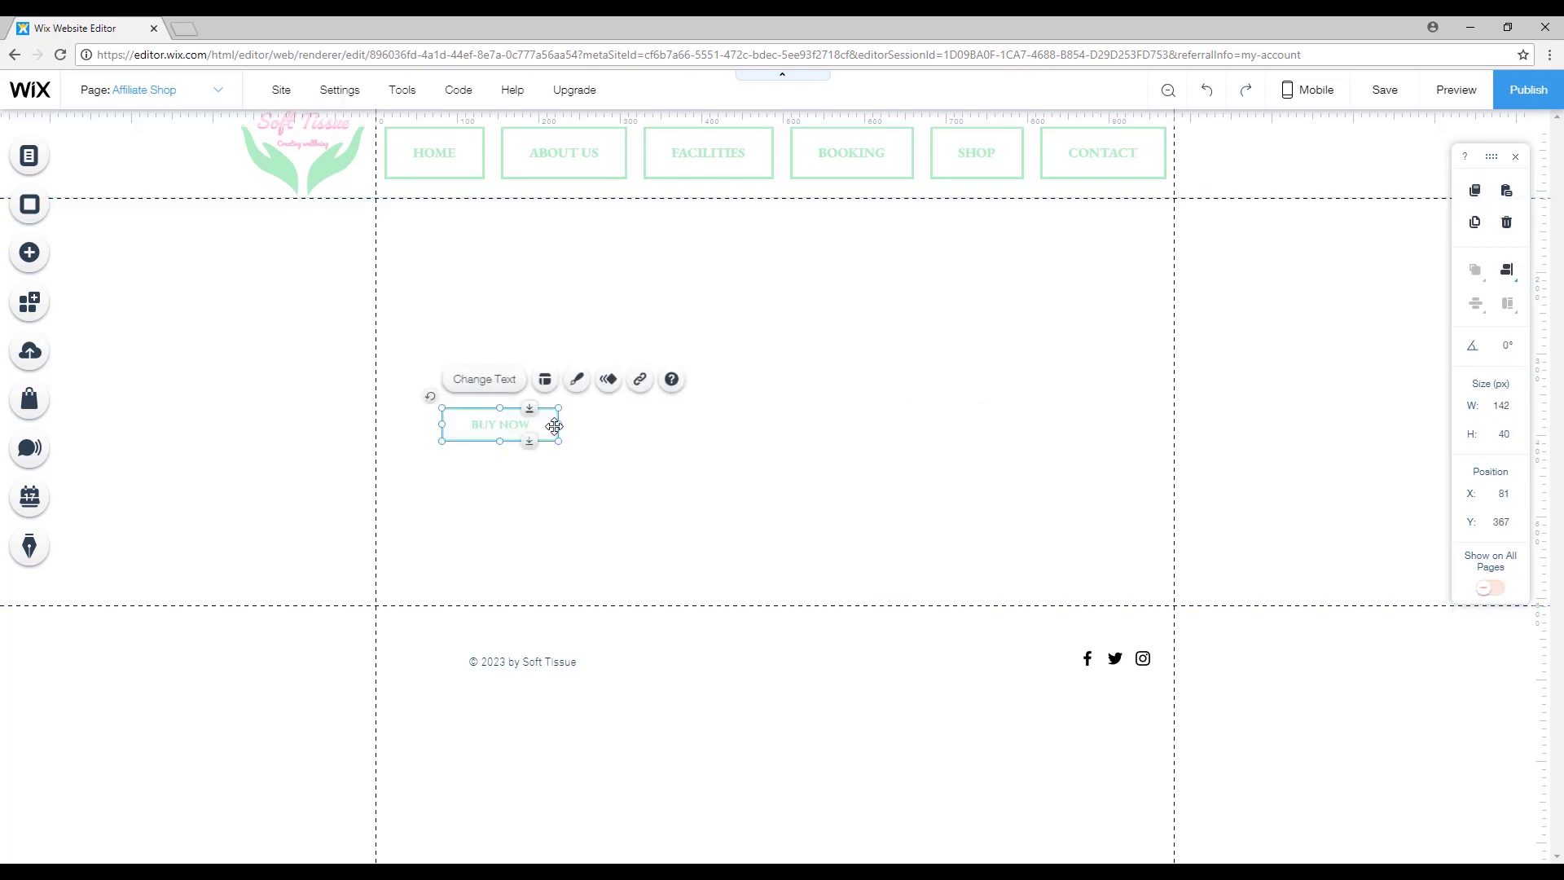
left_click_drag(558, 425, 505, 436)
left_click(838, 520)
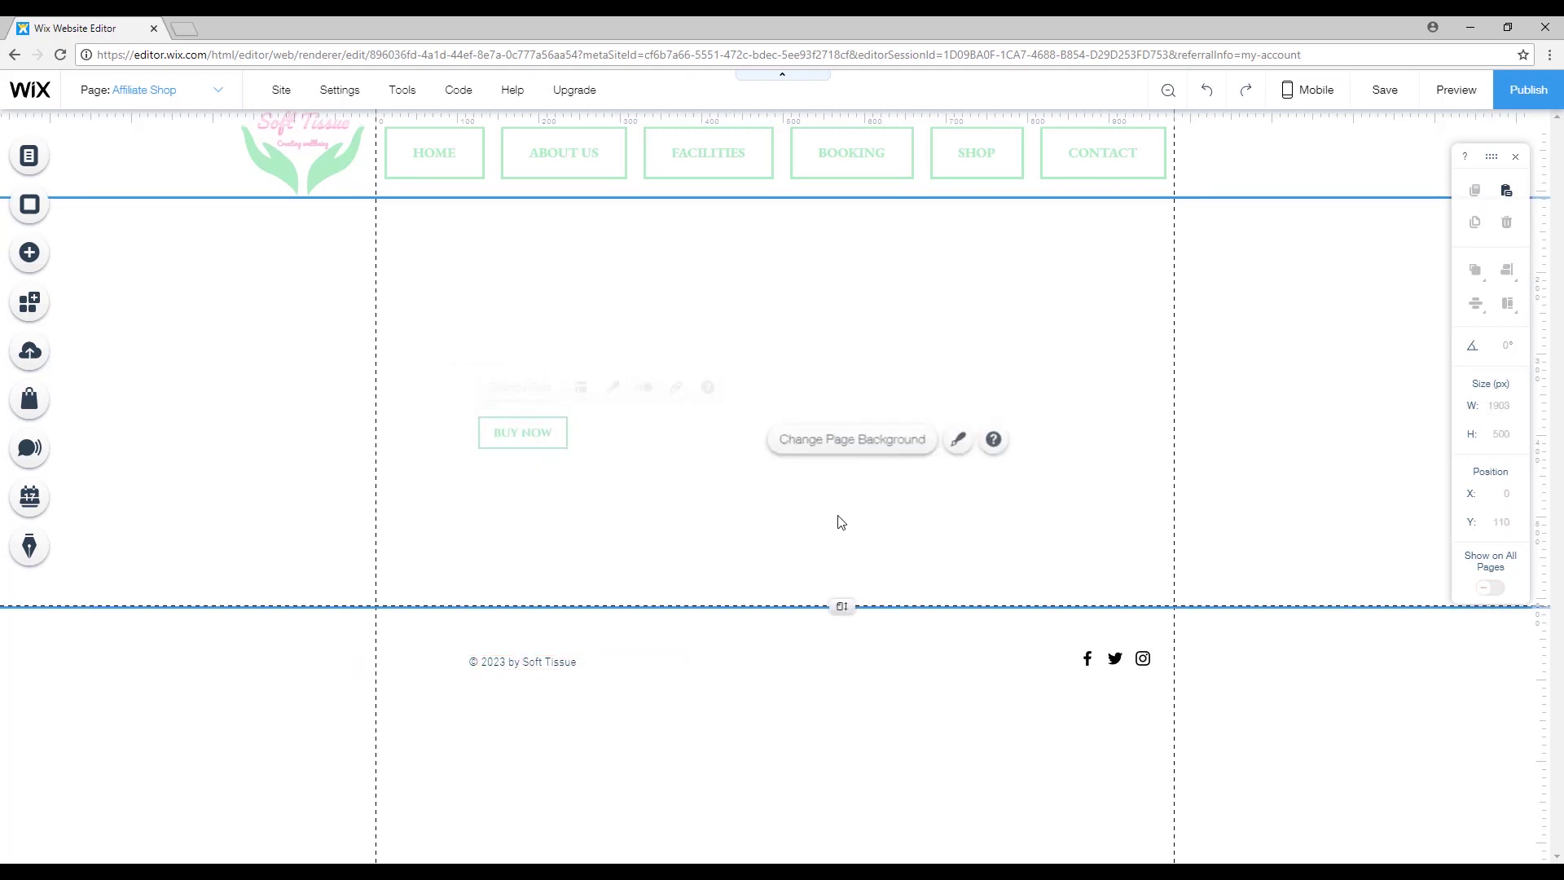
left_click(524, 430)
left_click(573, 300)
left_click(545, 430)
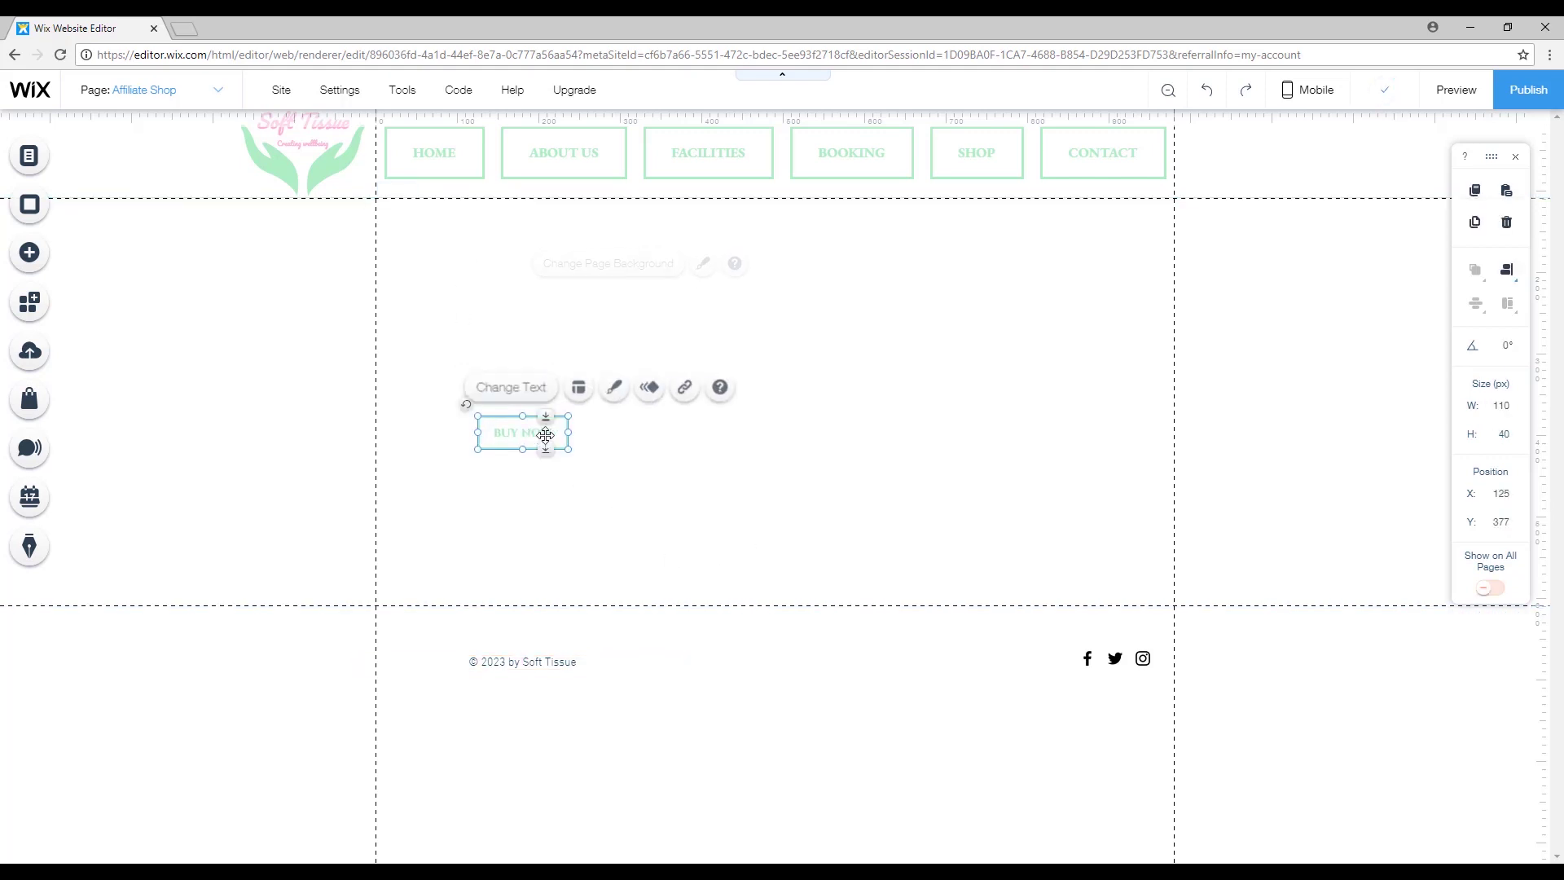
left_click(676, 389)
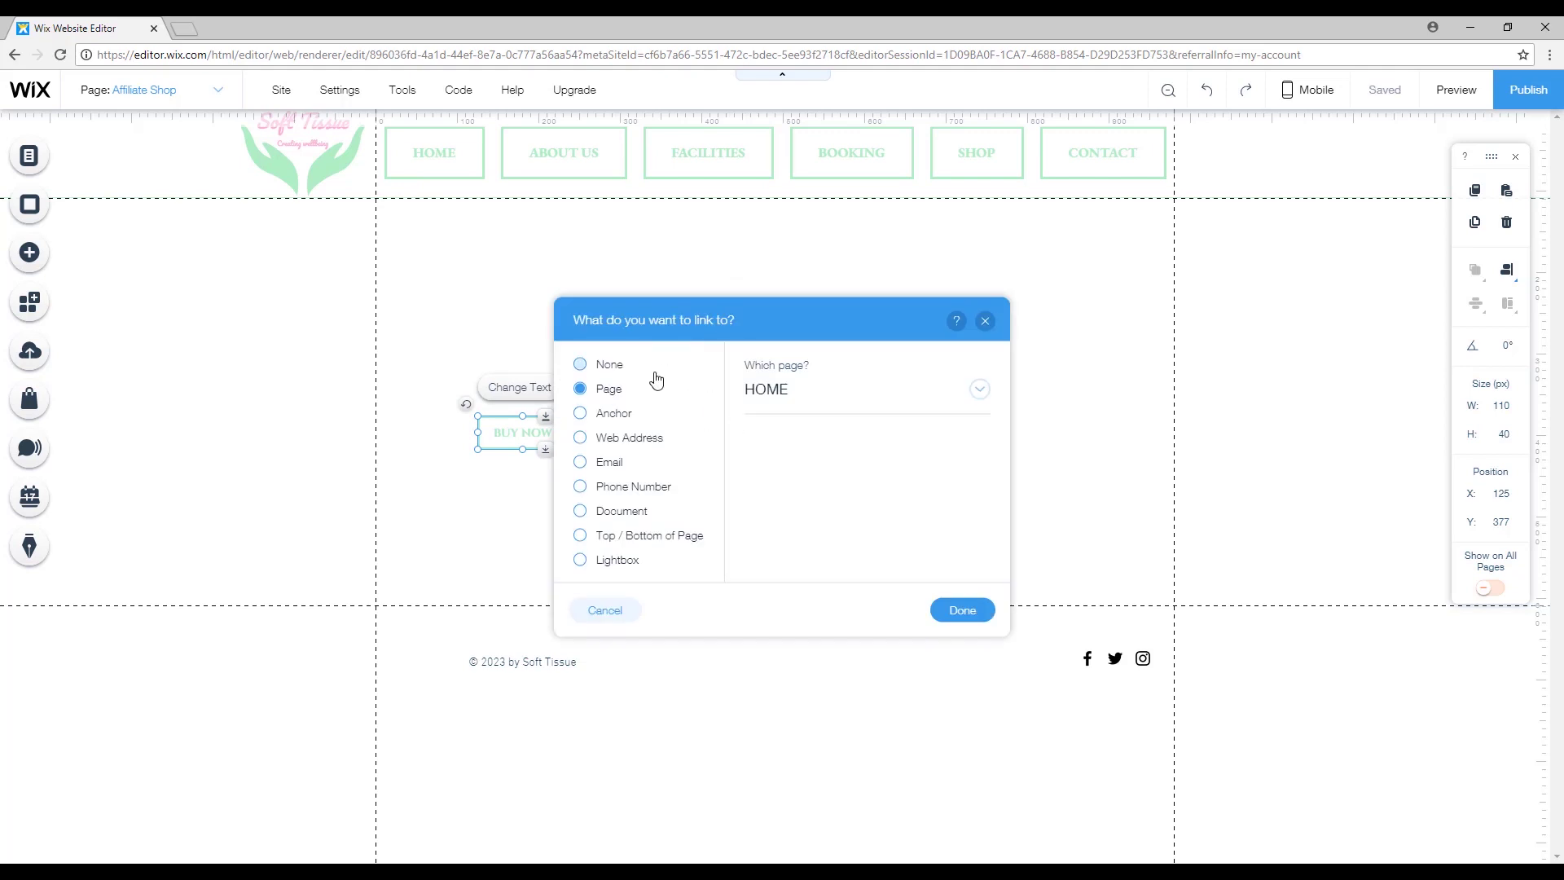
left_click(589, 441)
key("alt+Tab")
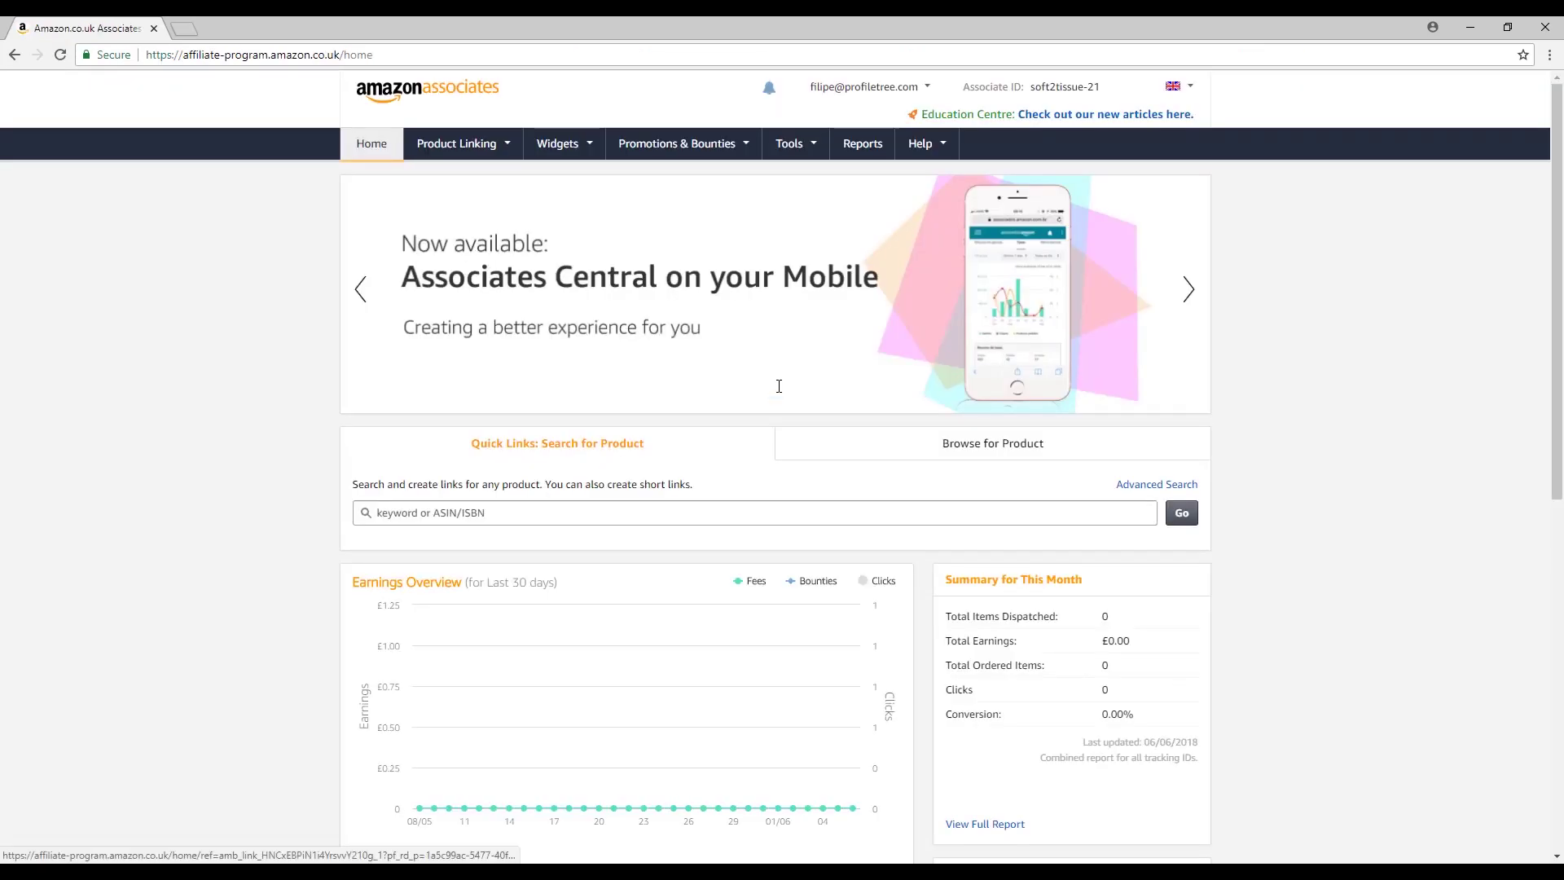
Search Amazon Associates for 'nail' and copy the Barry M Jellyfish nail paint affiliate text link.
left_click(511, 515)
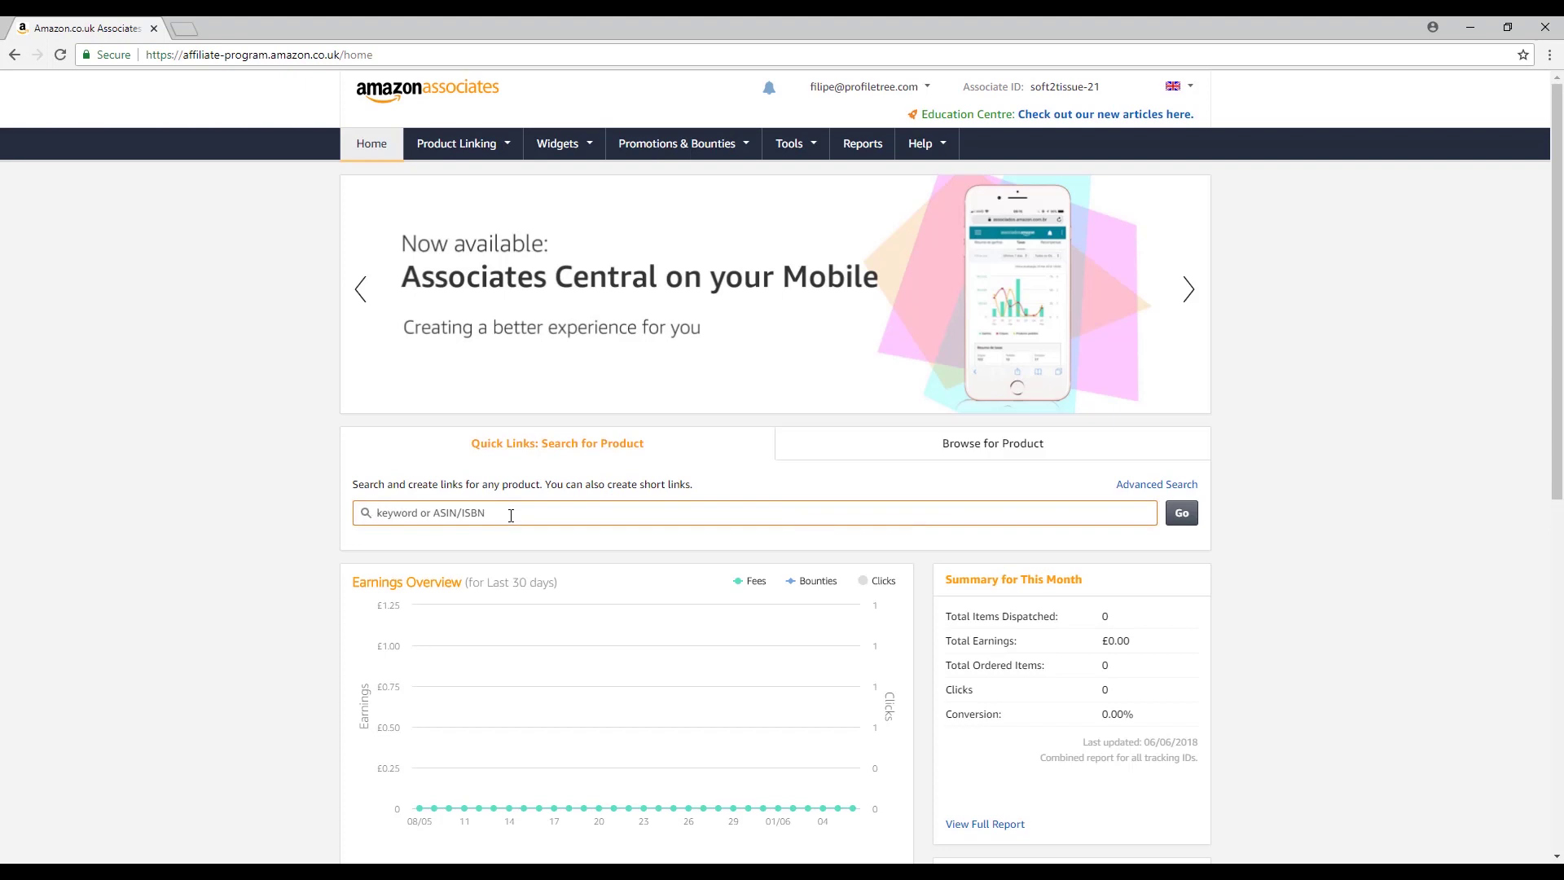
type("nail polish")
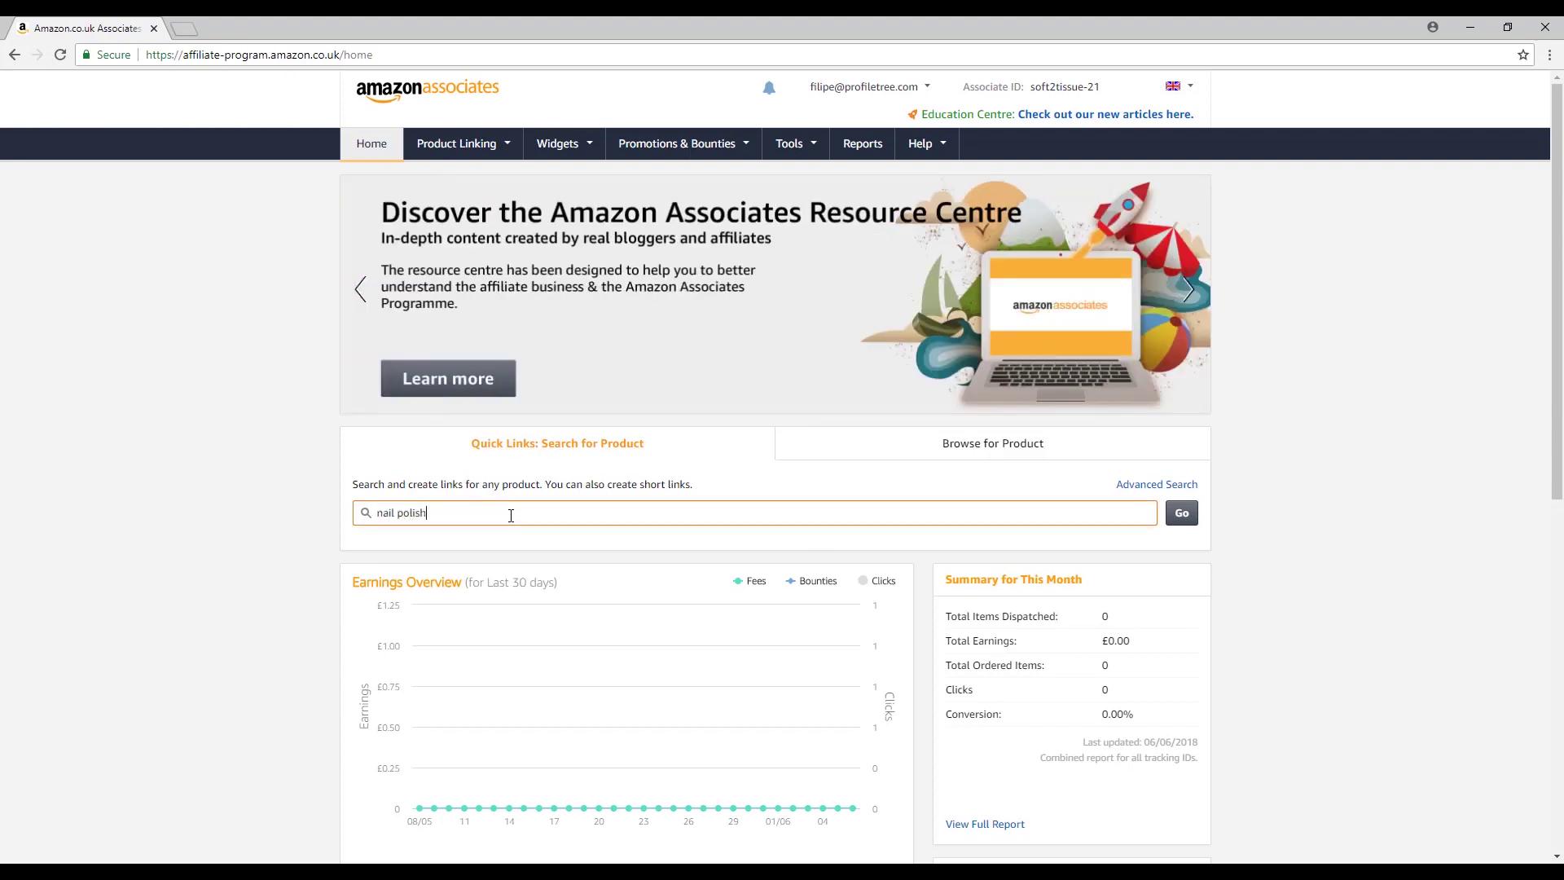
left_click(1176, 519)
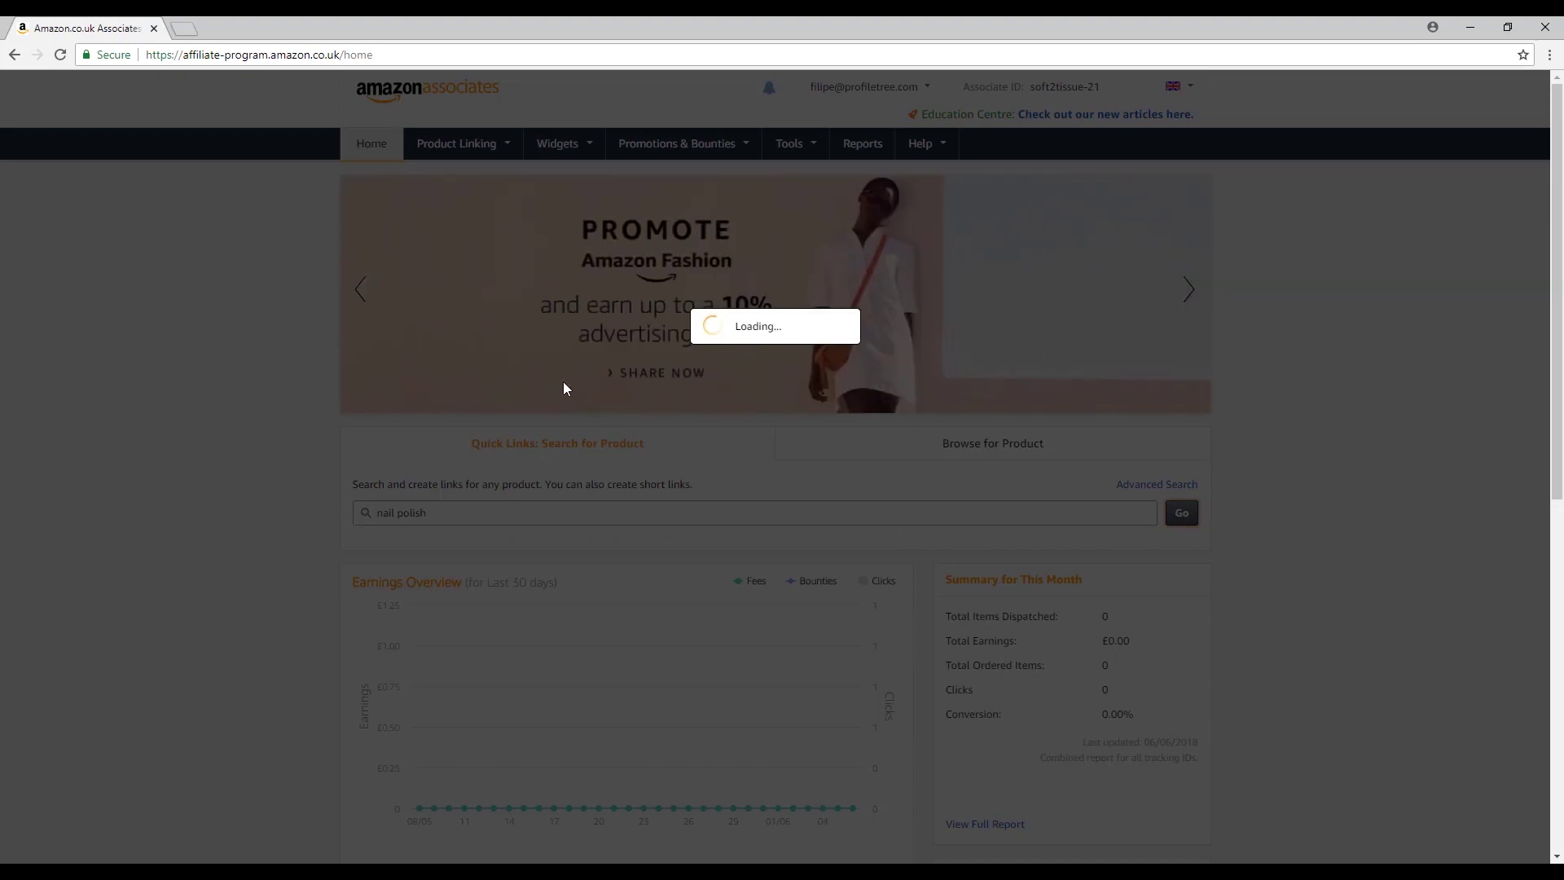
scroll(720, 342, "down", 4)
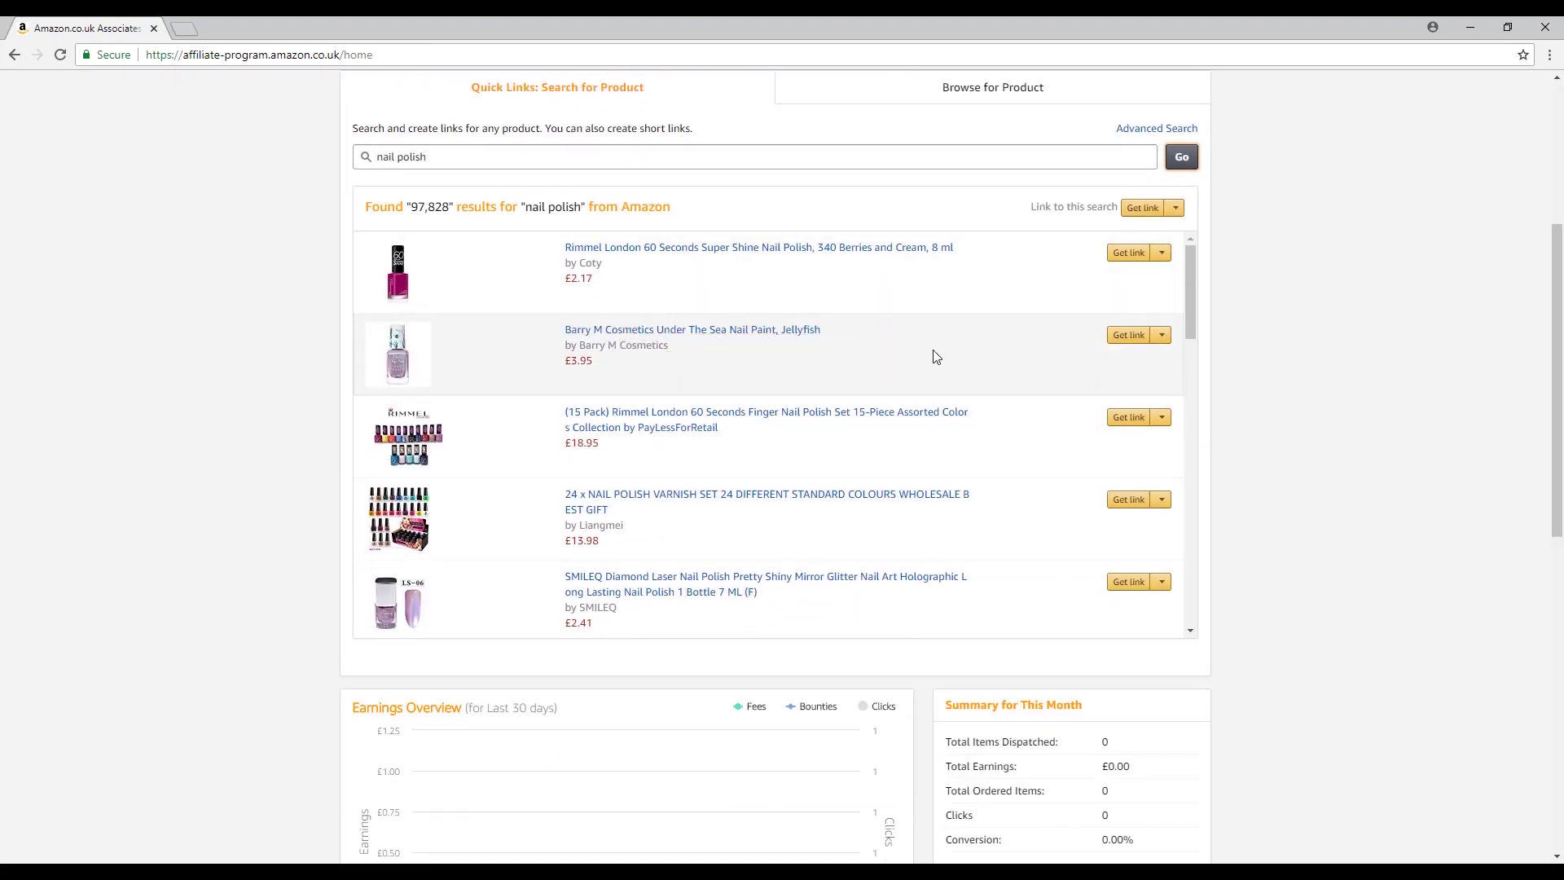
left_click(1168, 341)
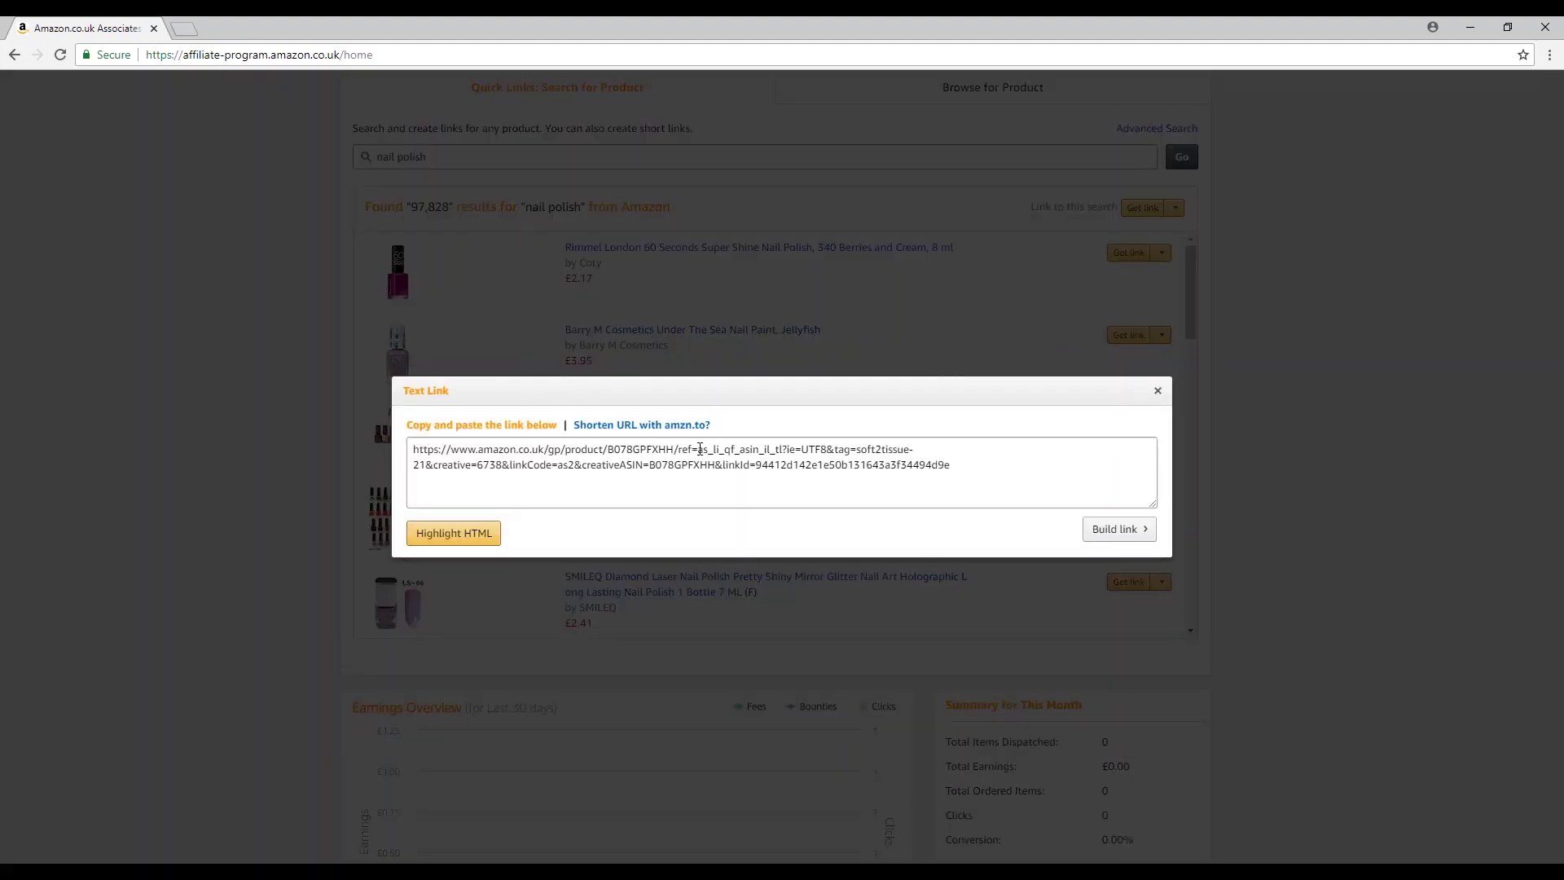
left_click_drag(857, 450, 896, 450)
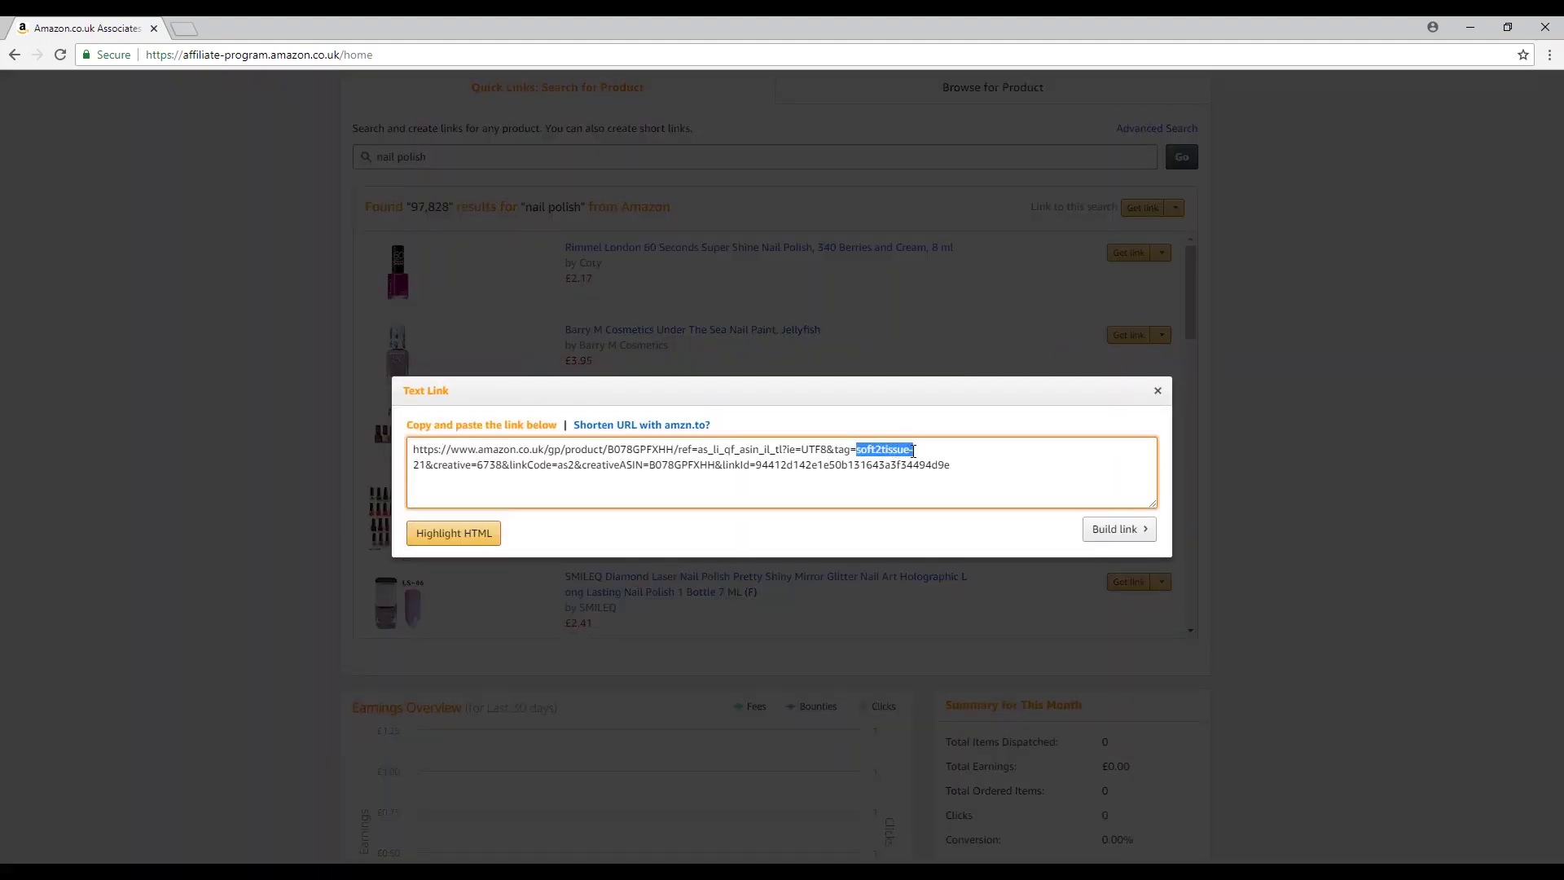
key("ctrl+a")
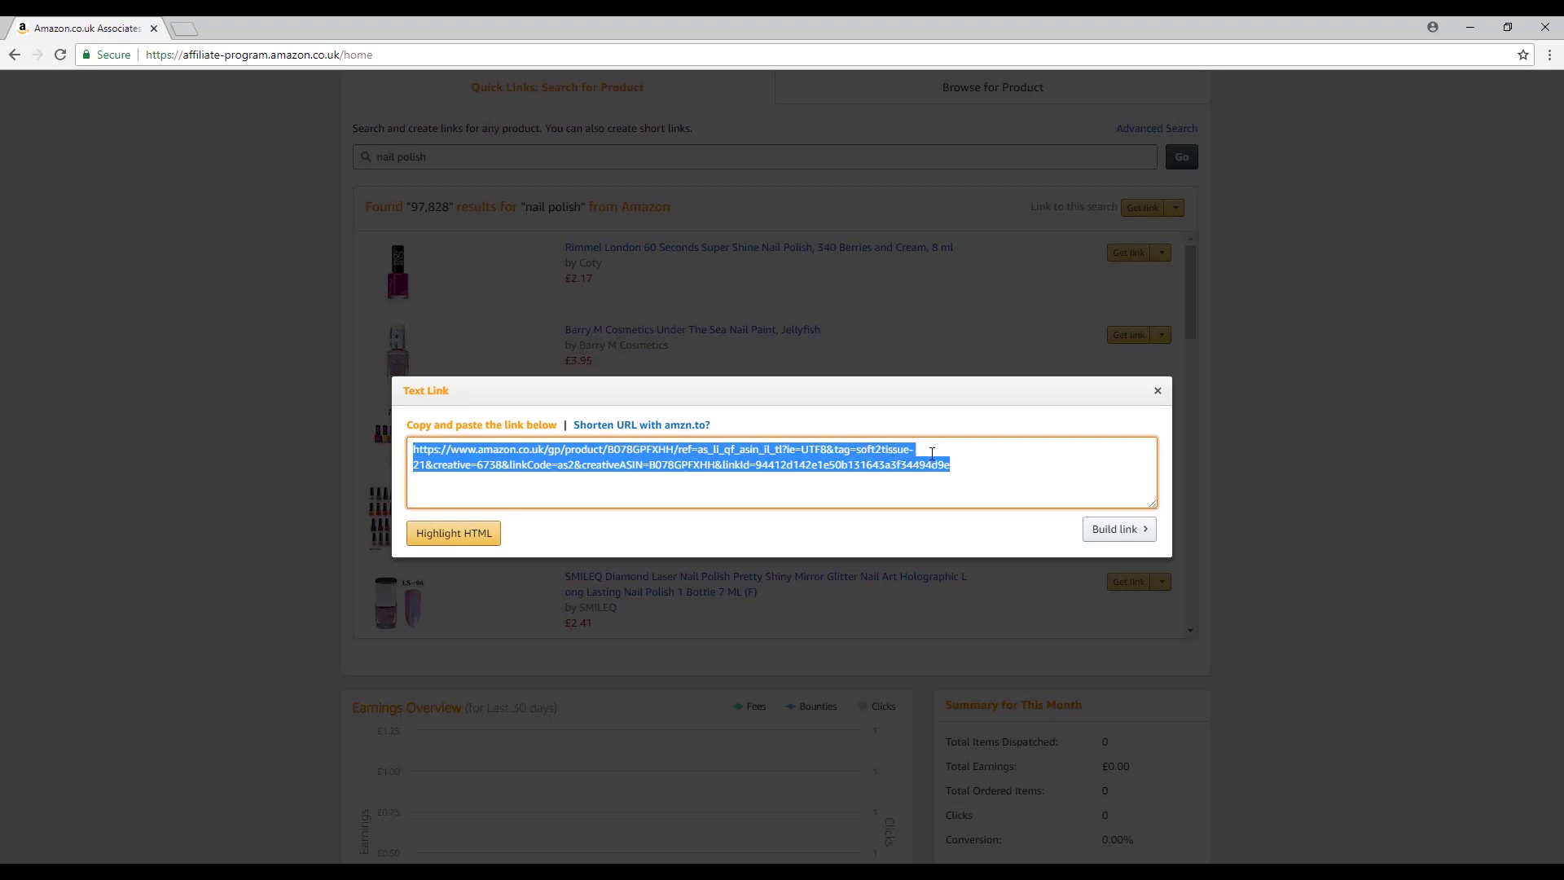
right_click(598, 457)
left_click(627, 467)
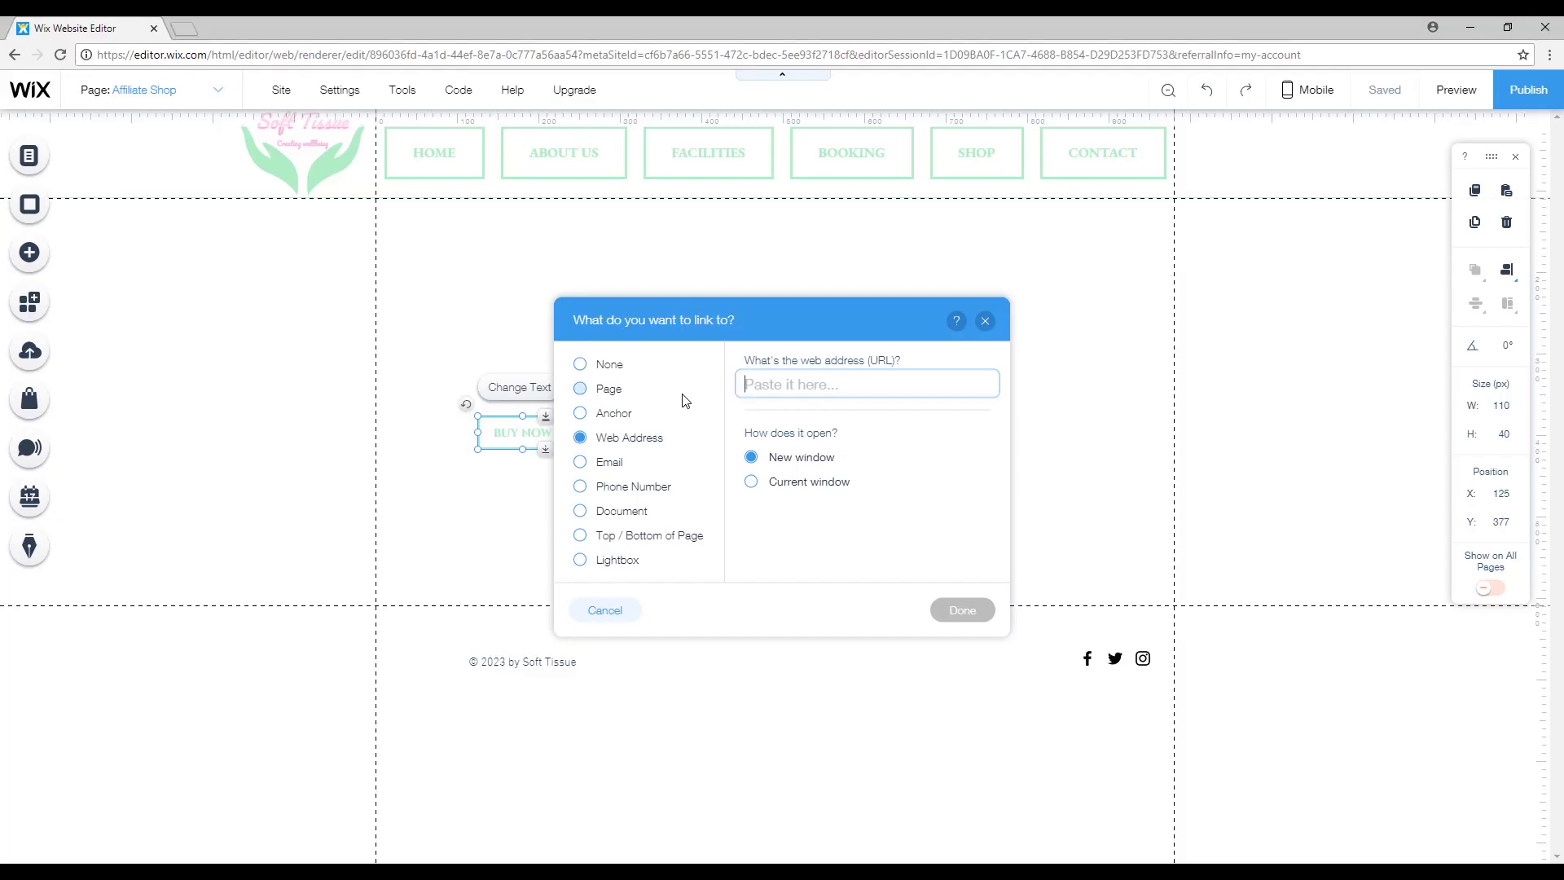
Paste the Amazon affiliate URL as the BUY NOW button's web-address link.
right_click(842, 395)
left_click(909, 493)
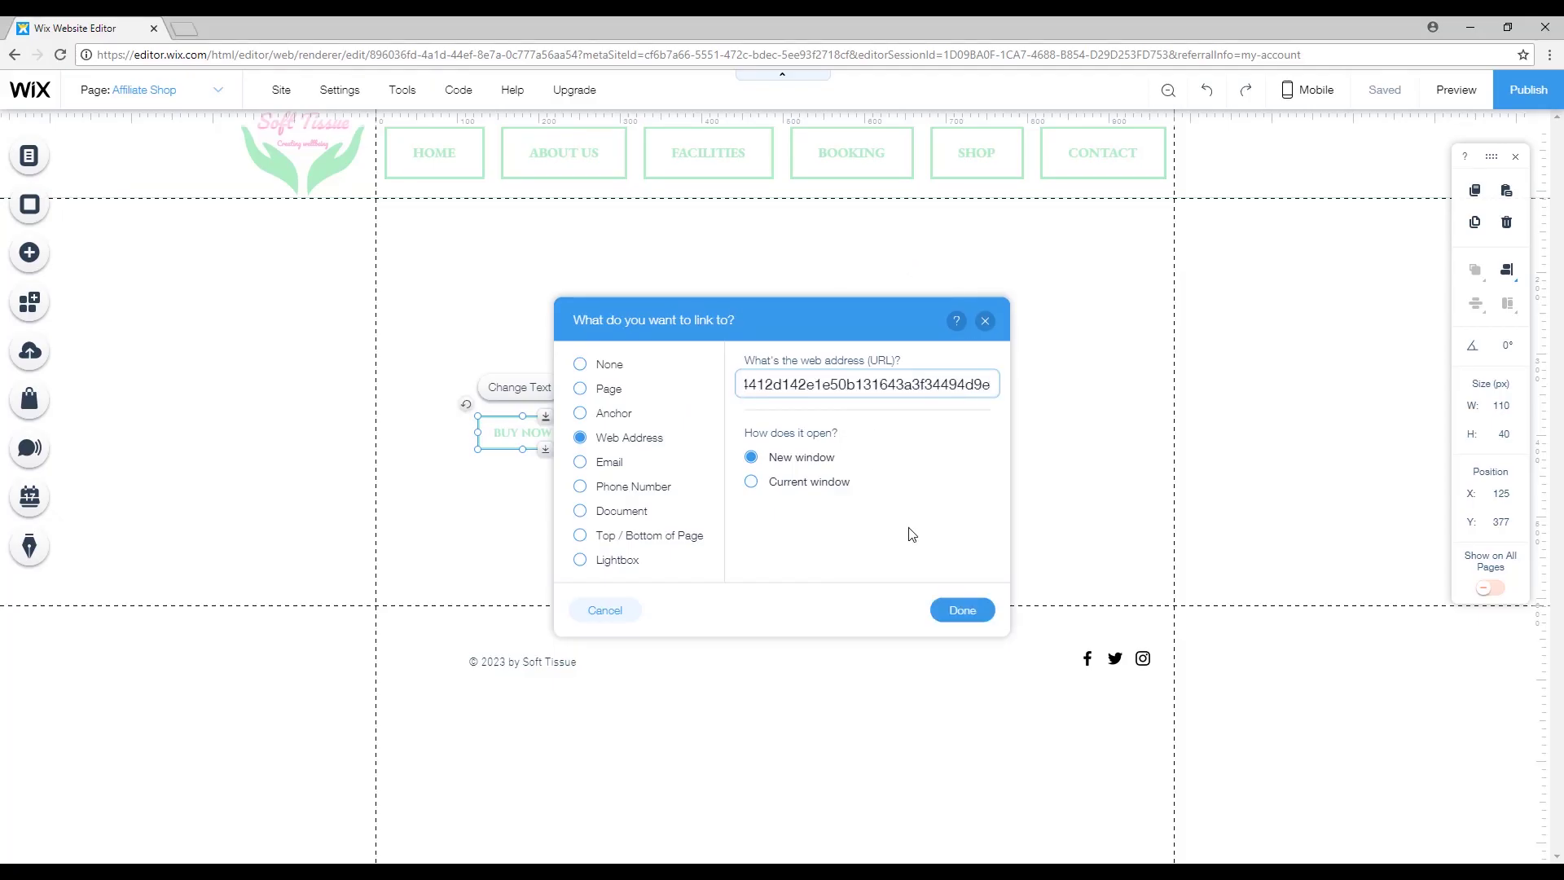
left_click(962, 610)
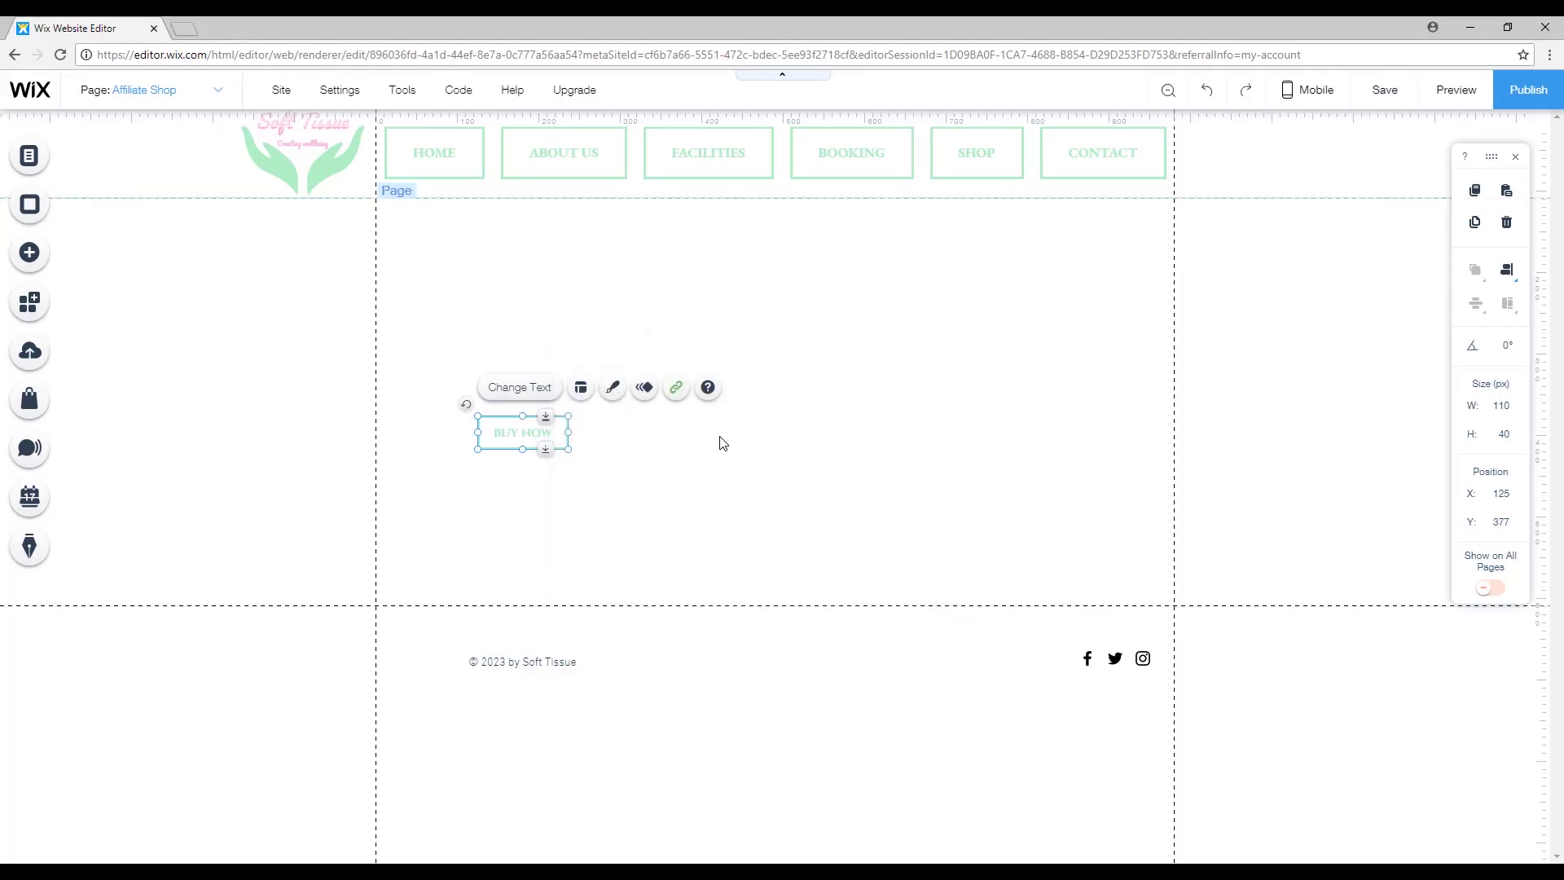
left_click(618, 296)
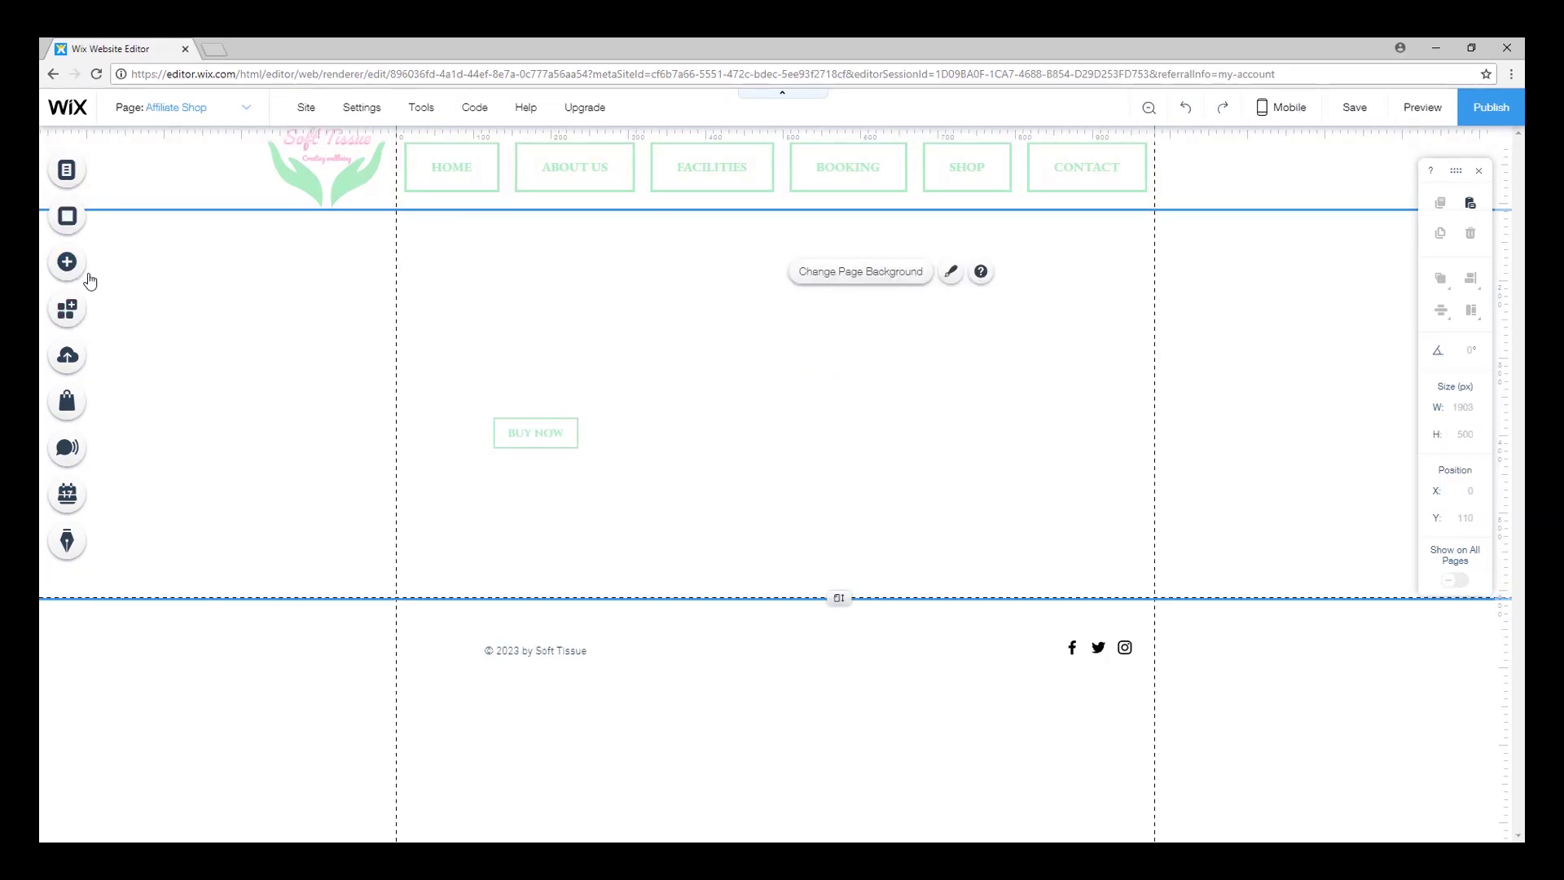
Add an HTML iframe element above the BUY NOW button and open its code entry.
left_click(64, 269)
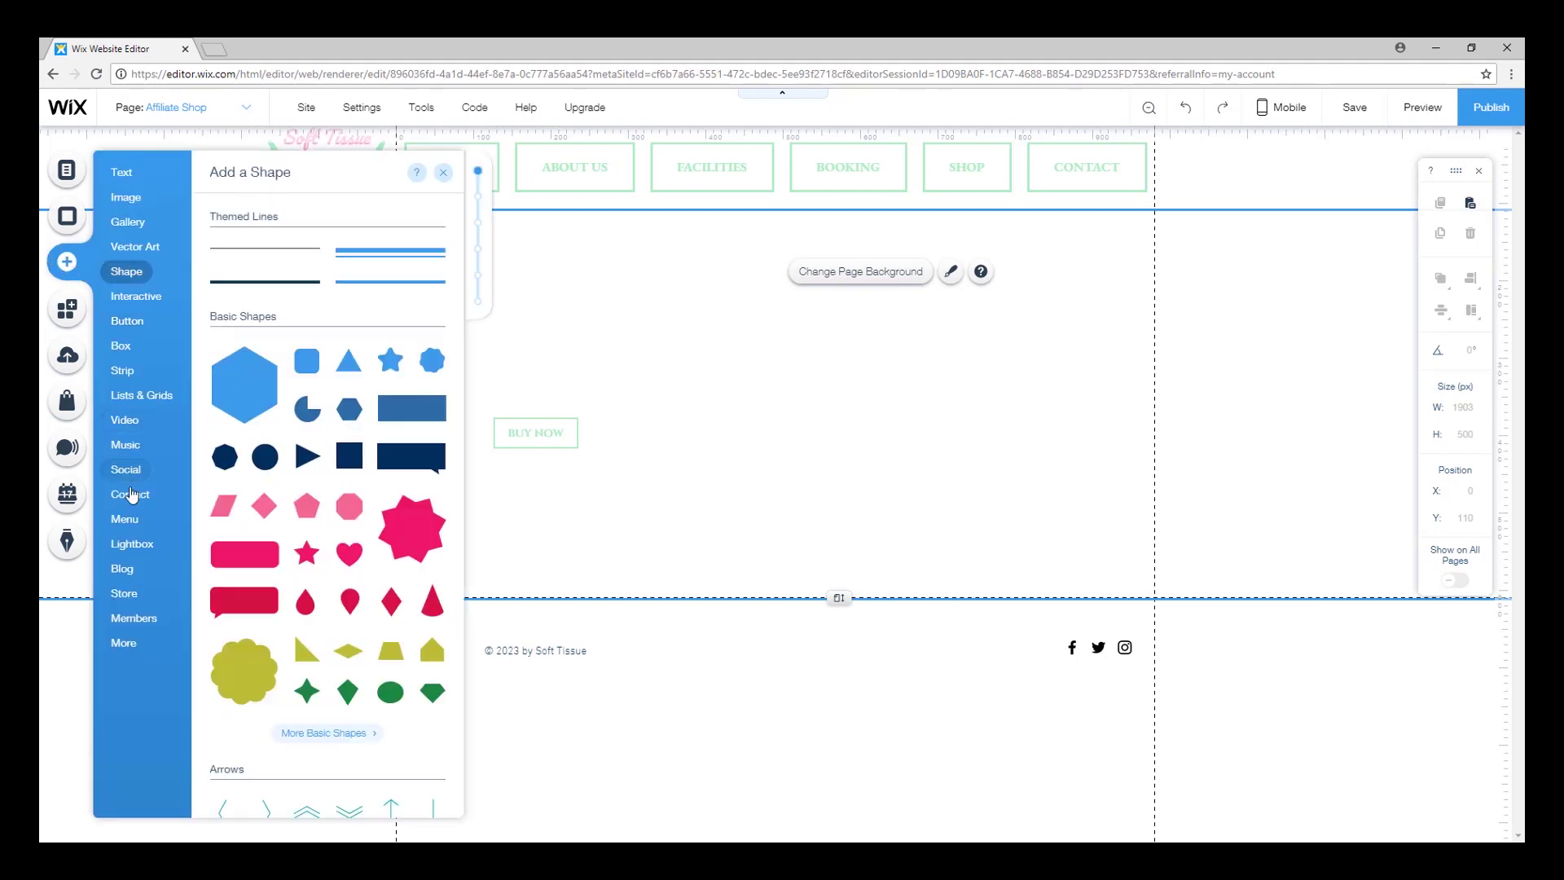
mouse_move(132, 649)
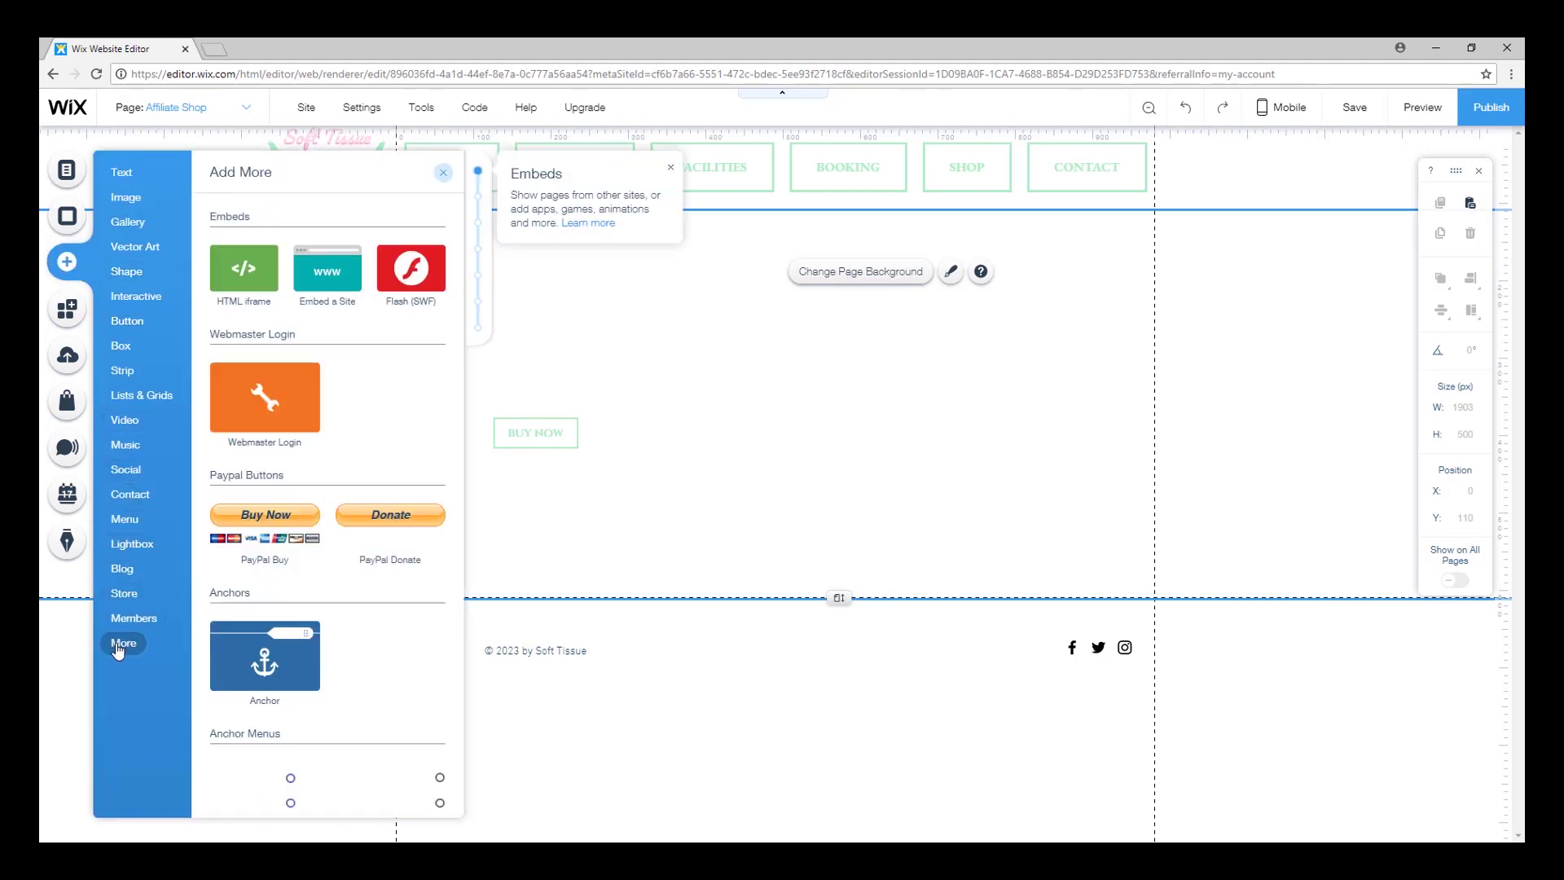
left_click(245, 274)
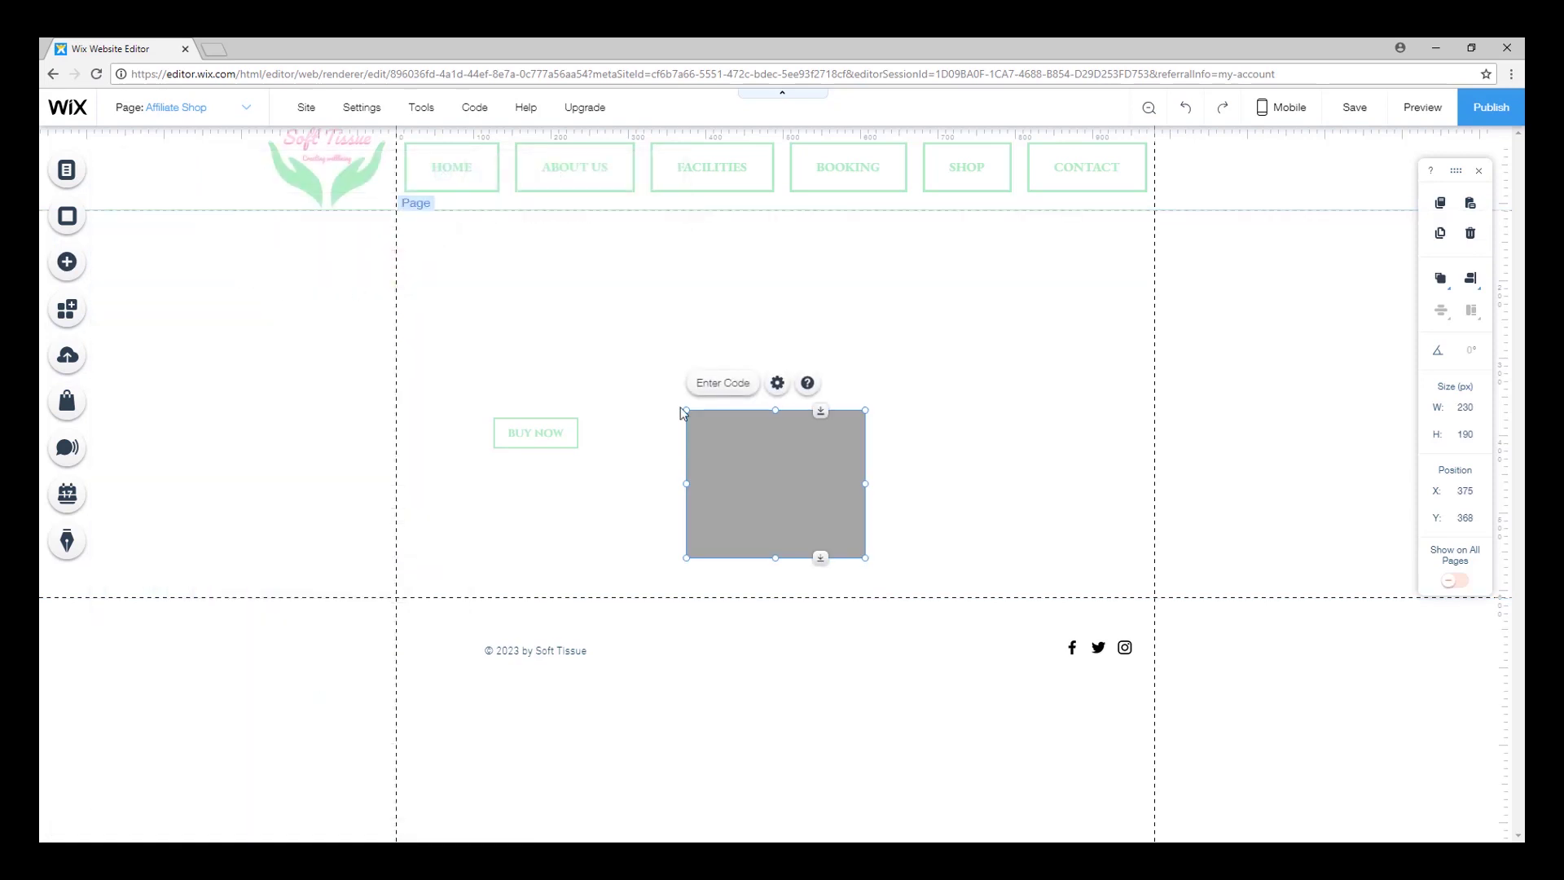
left_click_drag(801, 489, 564, 328)
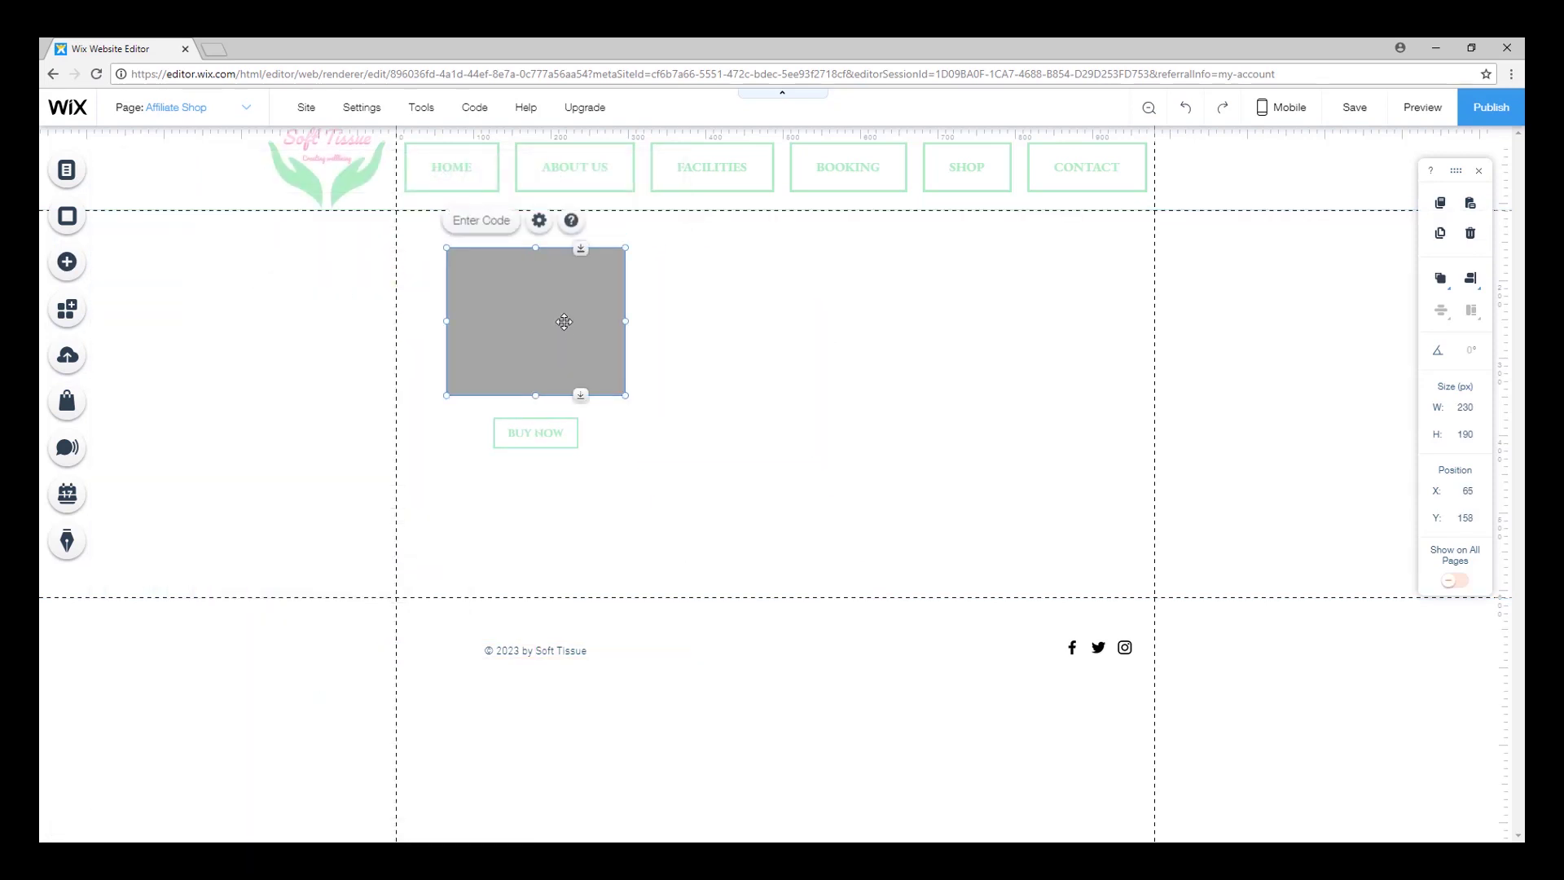
left_click(484, 221)
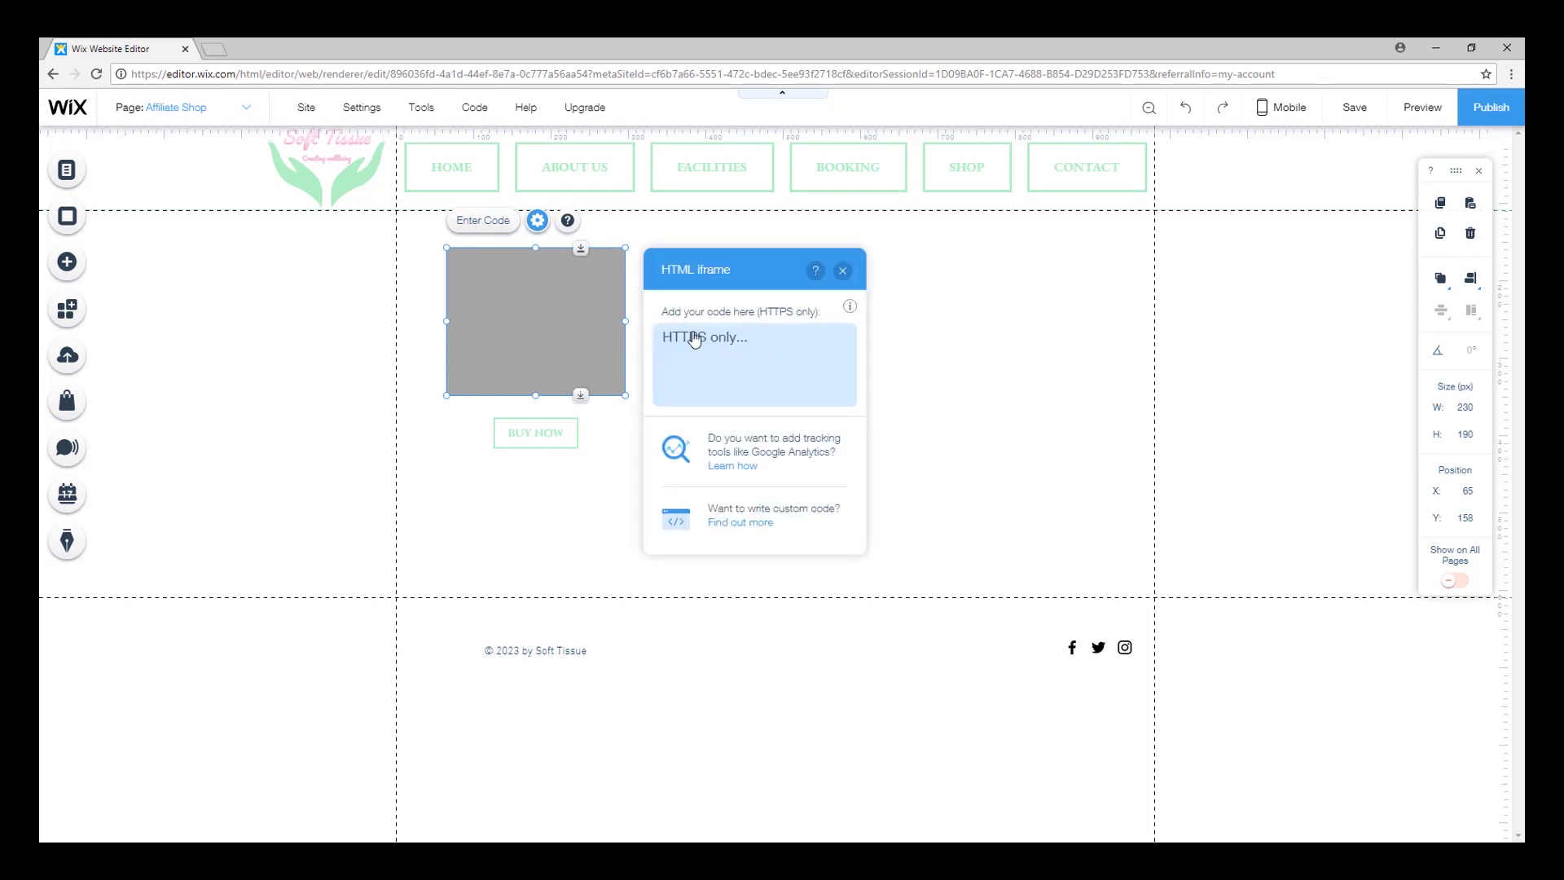
key("alt+Tab")
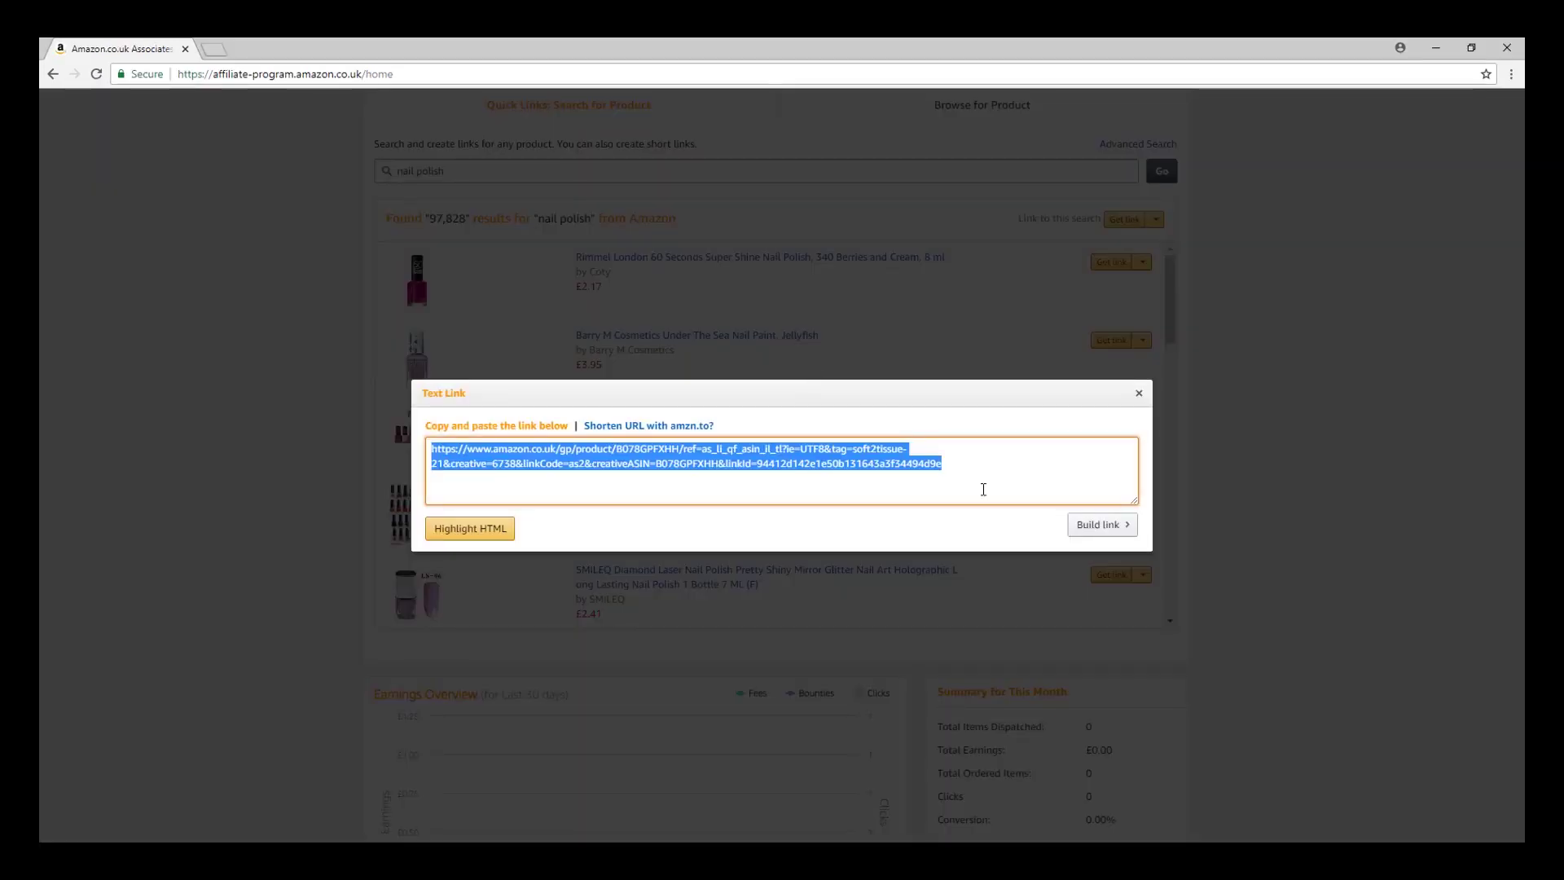
Build an Image Only link for the nail paint, keeping Detail Page as destination.
left_click(1113, 534)
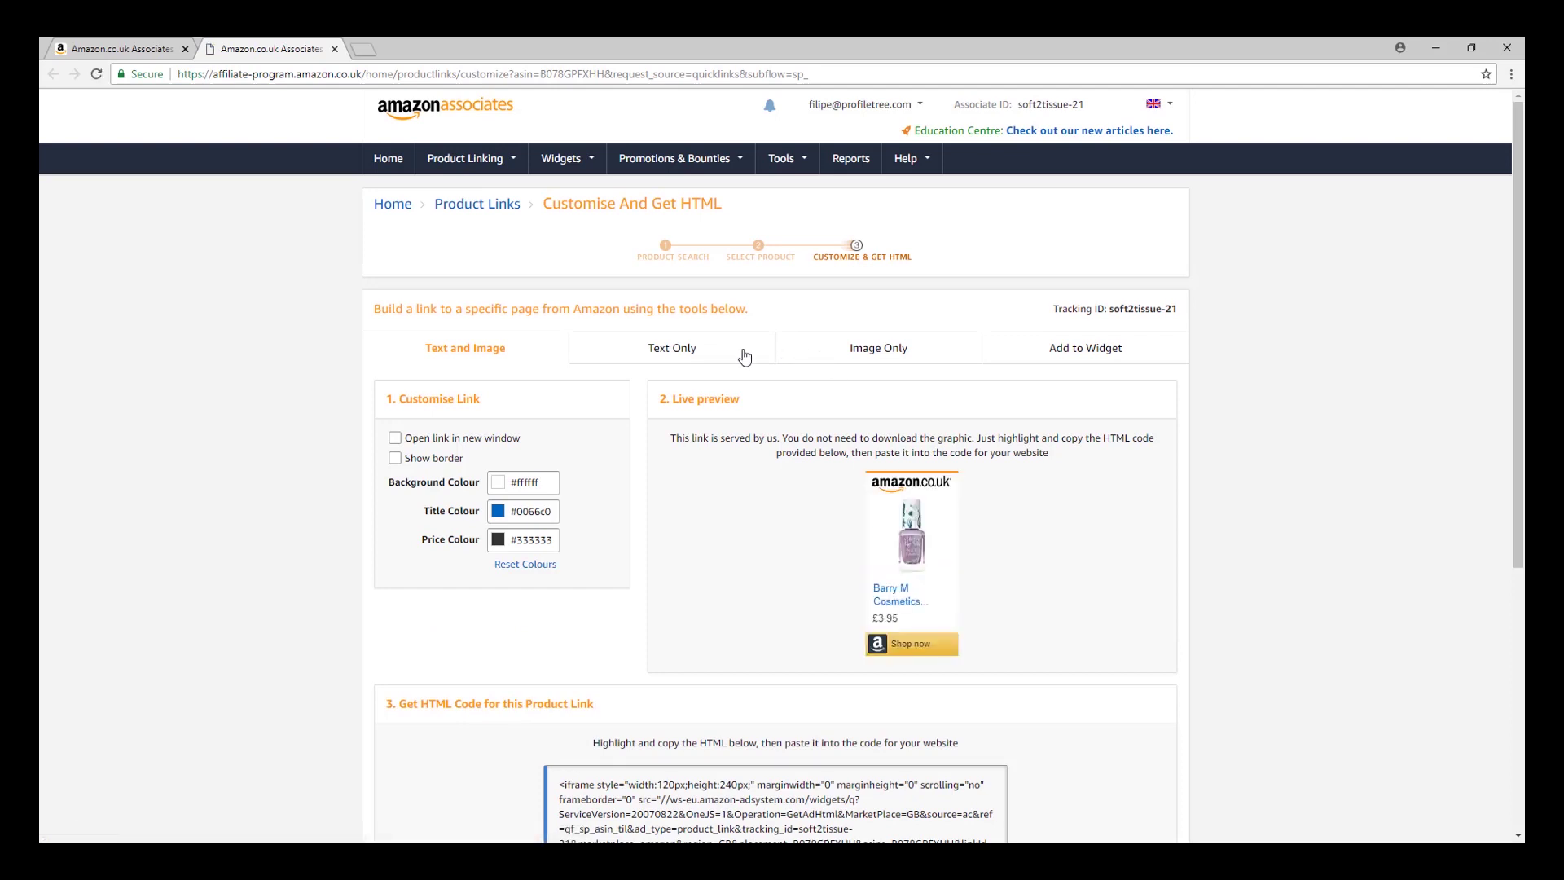
left_click(903, 355)
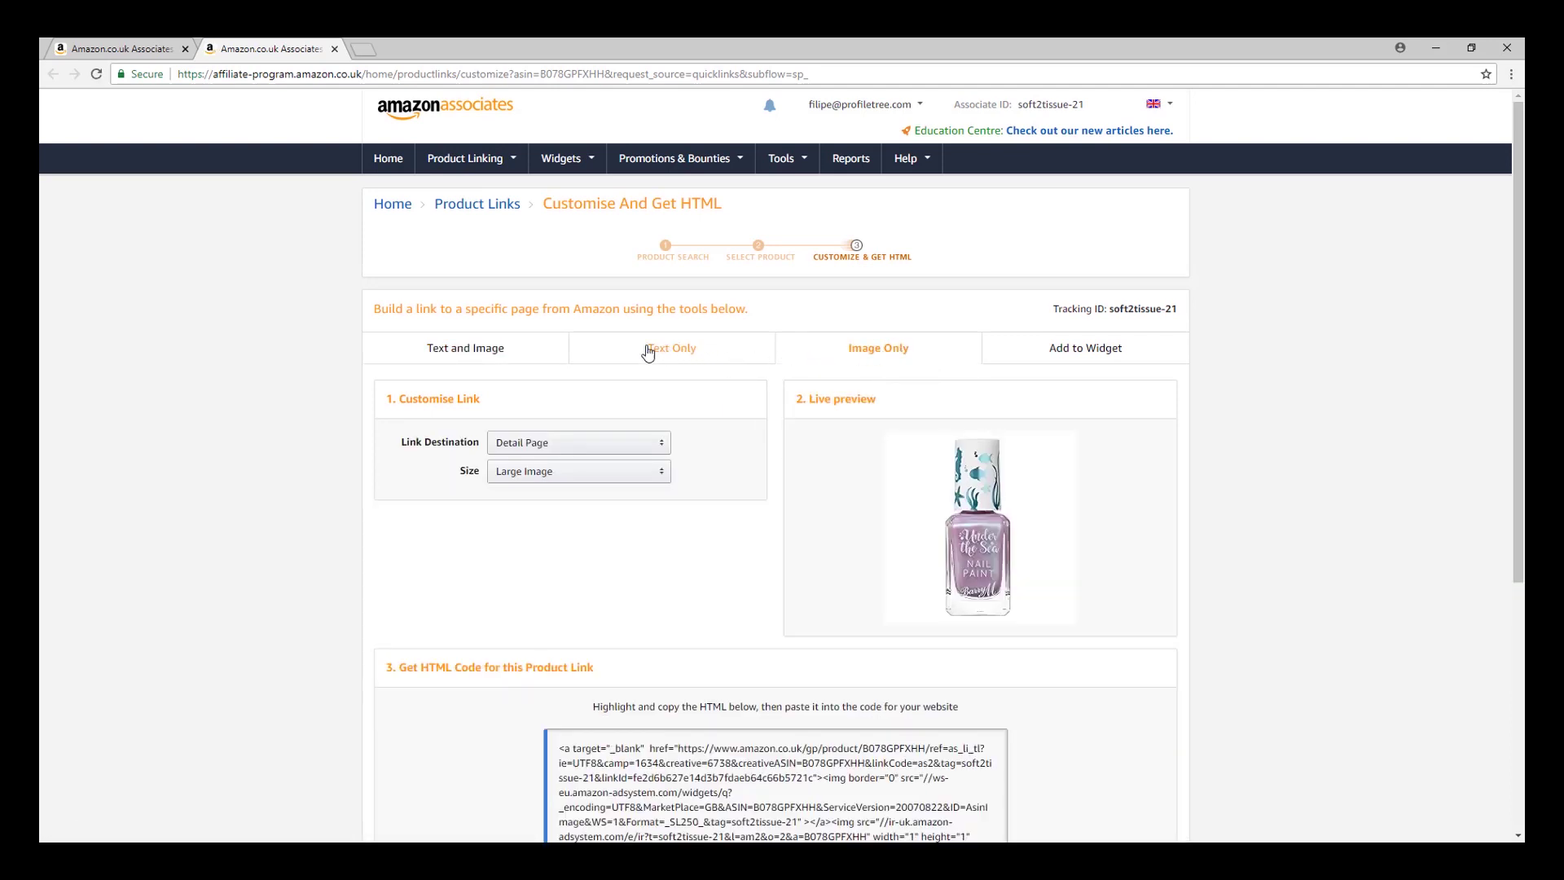
left_click(518, 352)
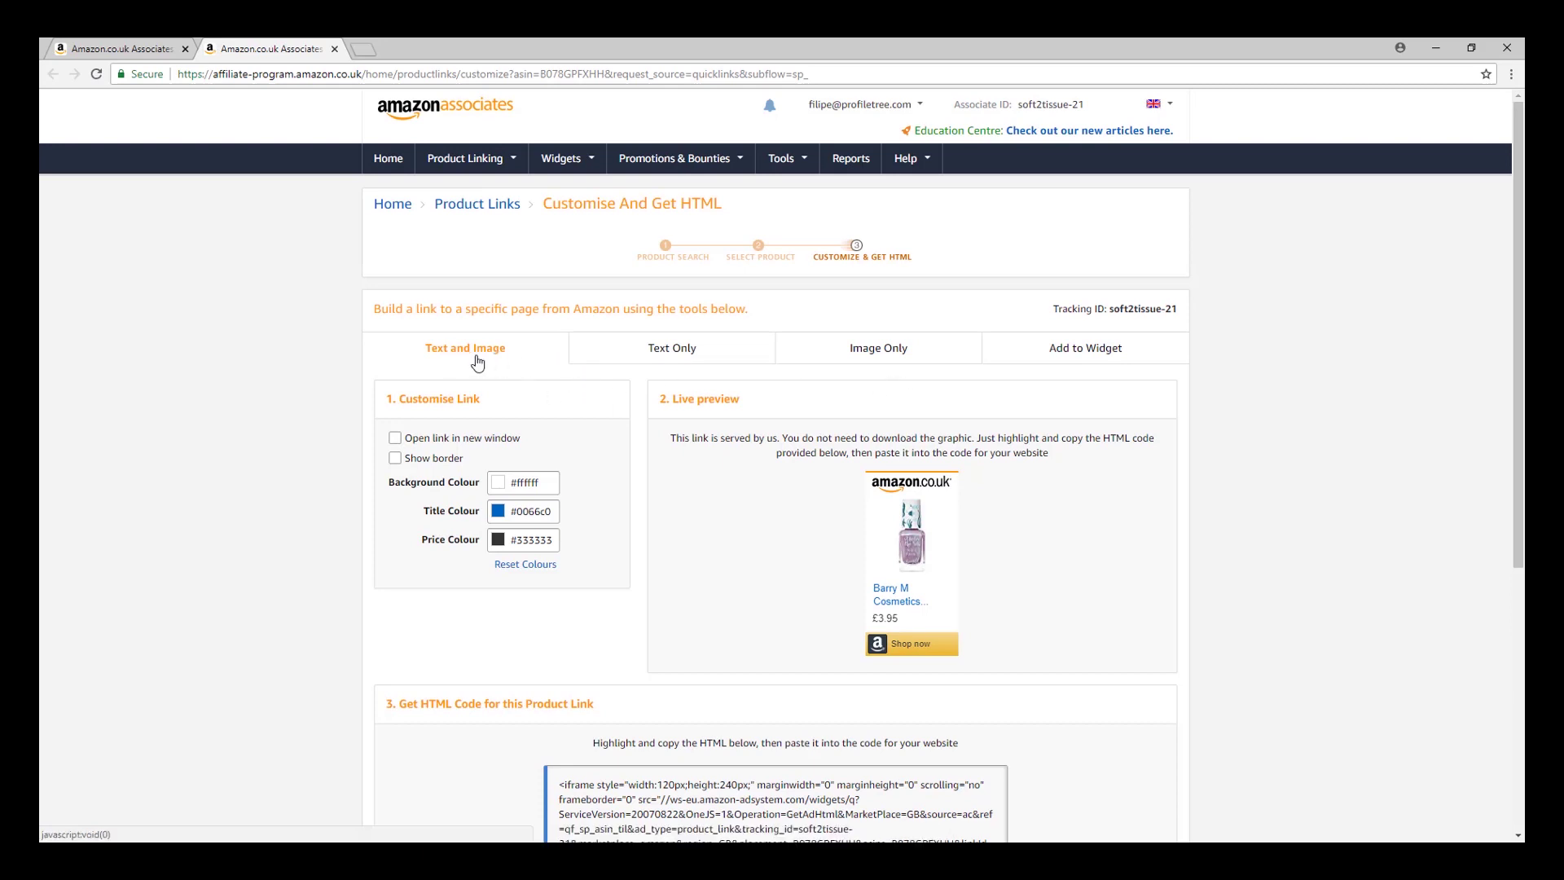
left_click(879, 352)
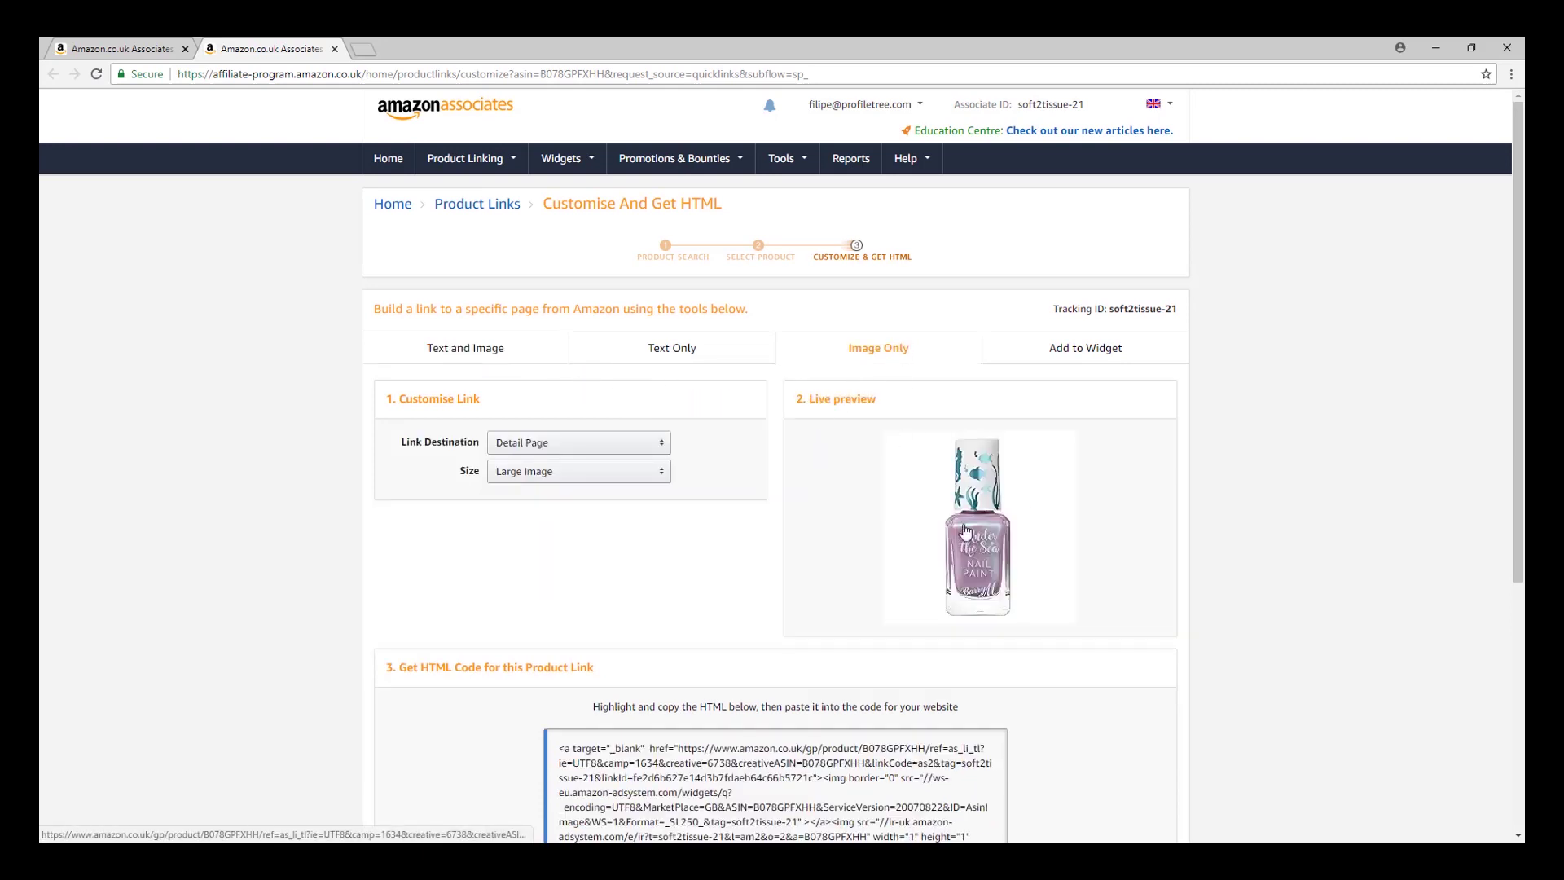
left_click(672, 351)
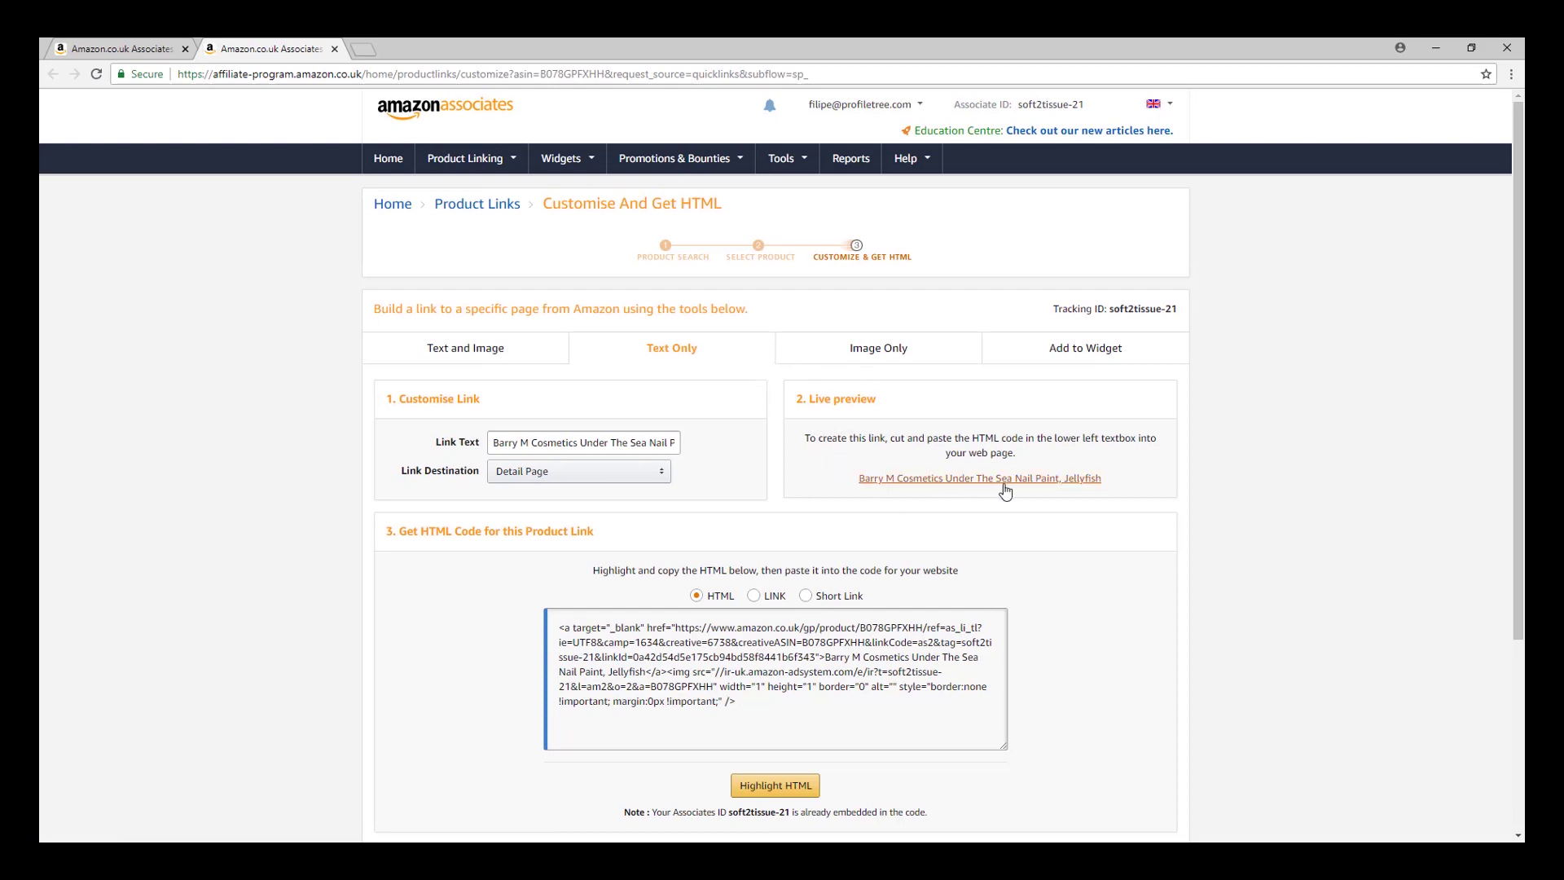
left_click(847, 357)
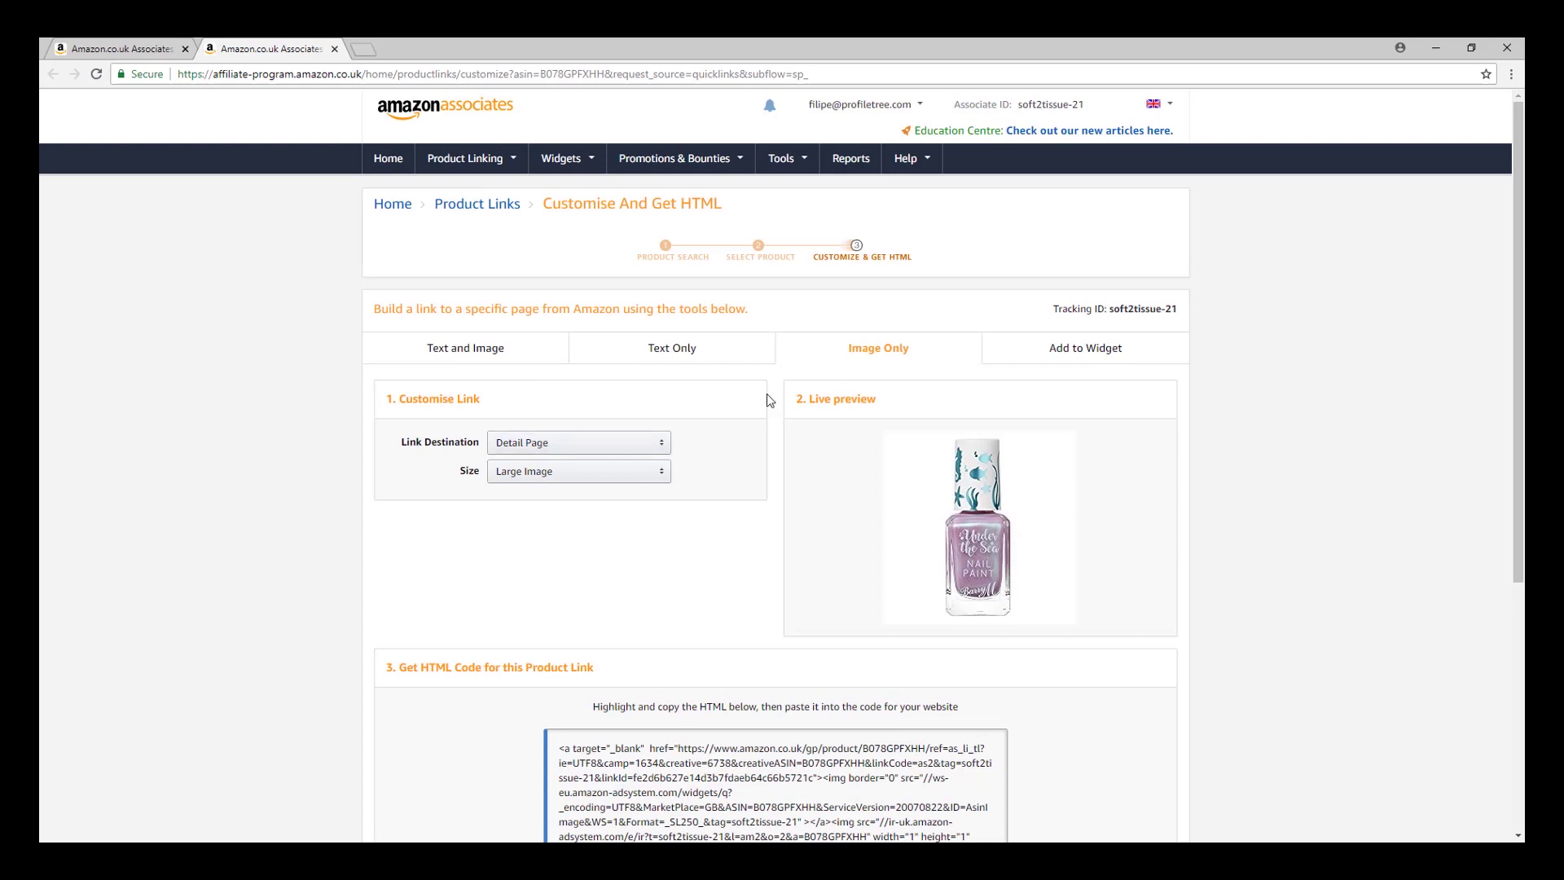
scroll(632, 426, "down", 3)
left_click(661, 215)
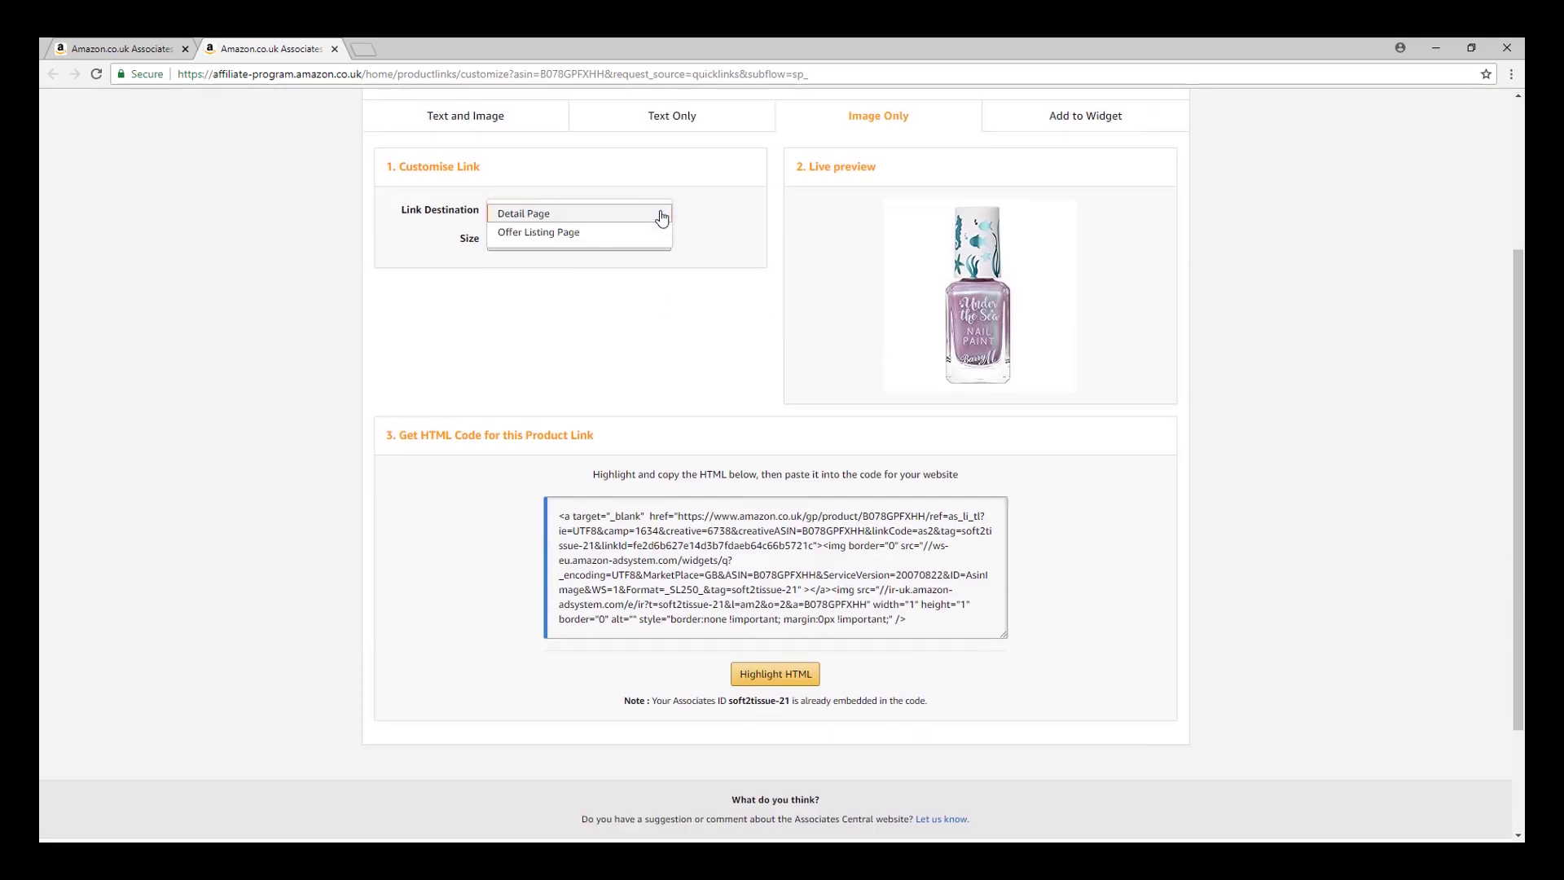
left_click(656, 214)
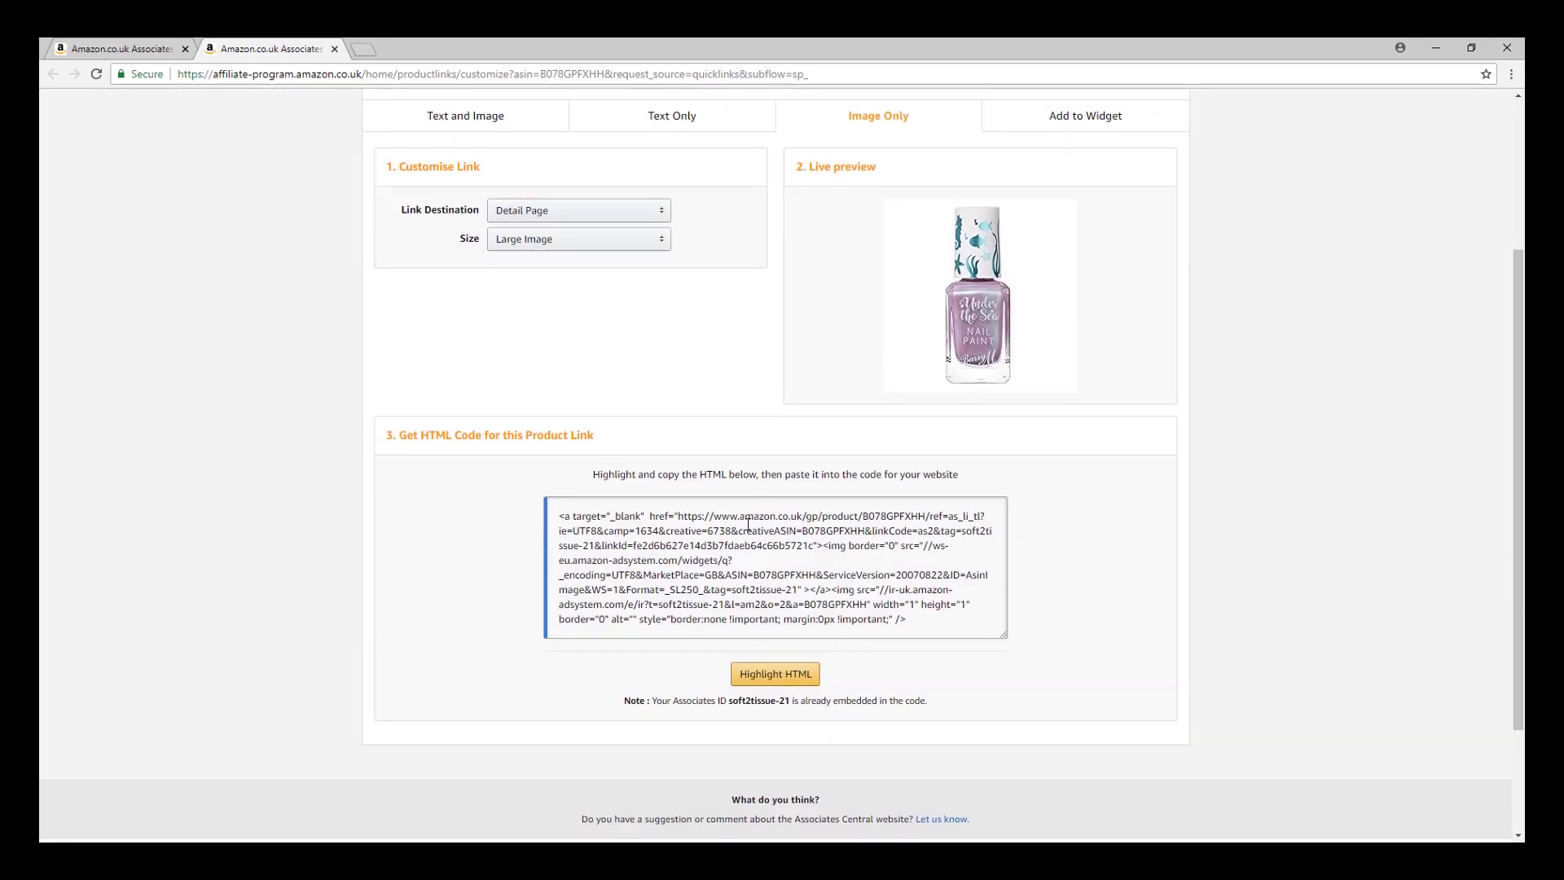
scroll(910, 335, "up", 3)
scroll(921, 525, "down", 3)
Copy the image link HTML code and focus the Wix iframe code box.
left_click_drag(943, 628, 535, 502)
right_click(644, 528)
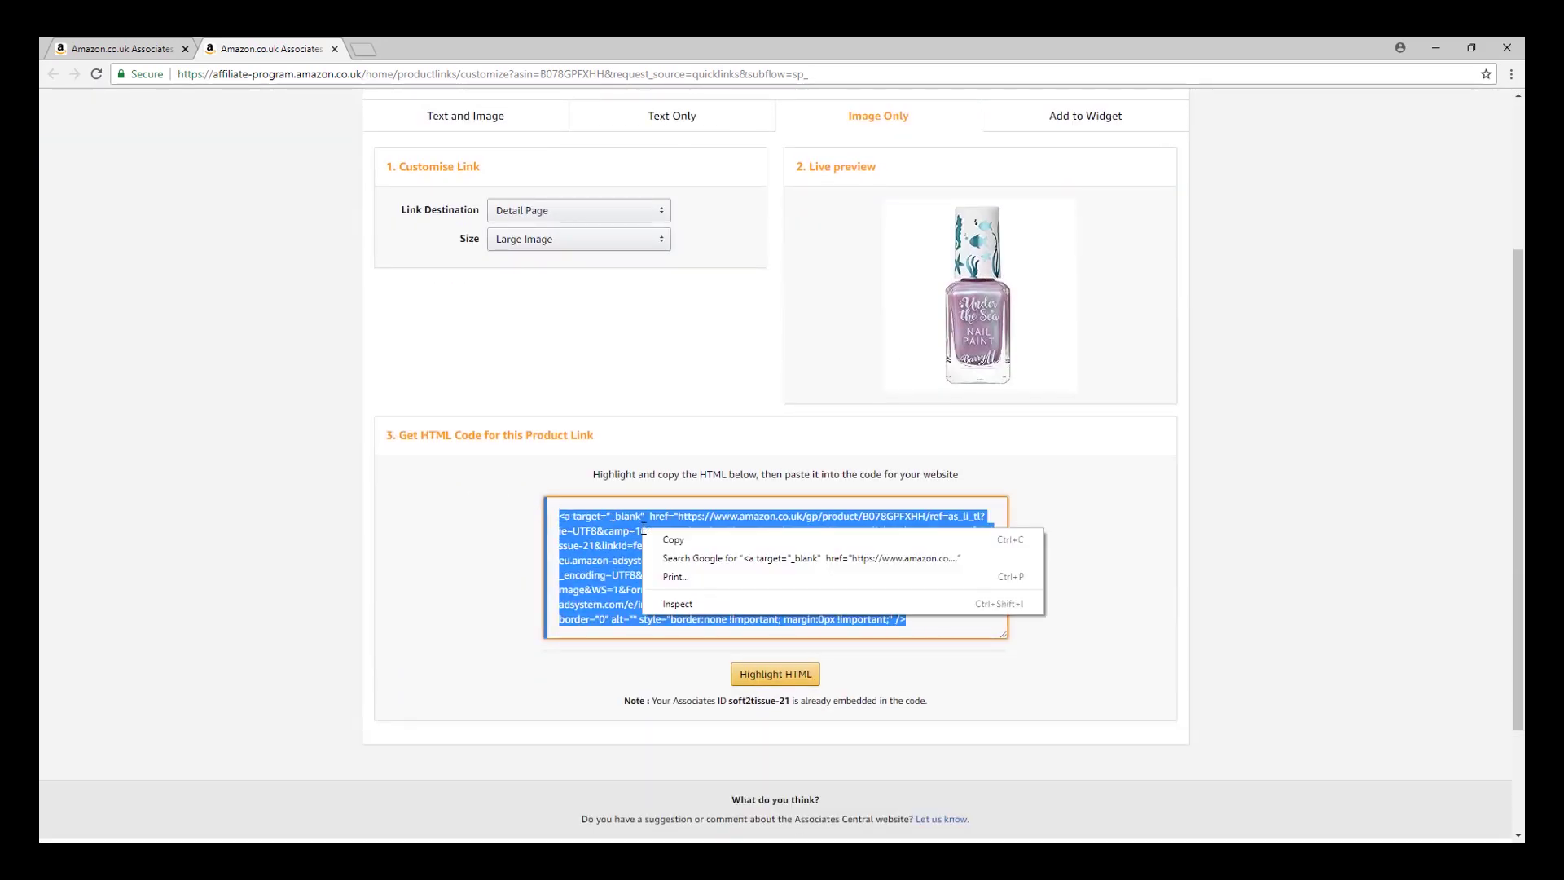
left_click(676, 541)
scroll(712, 603, "up", 3)
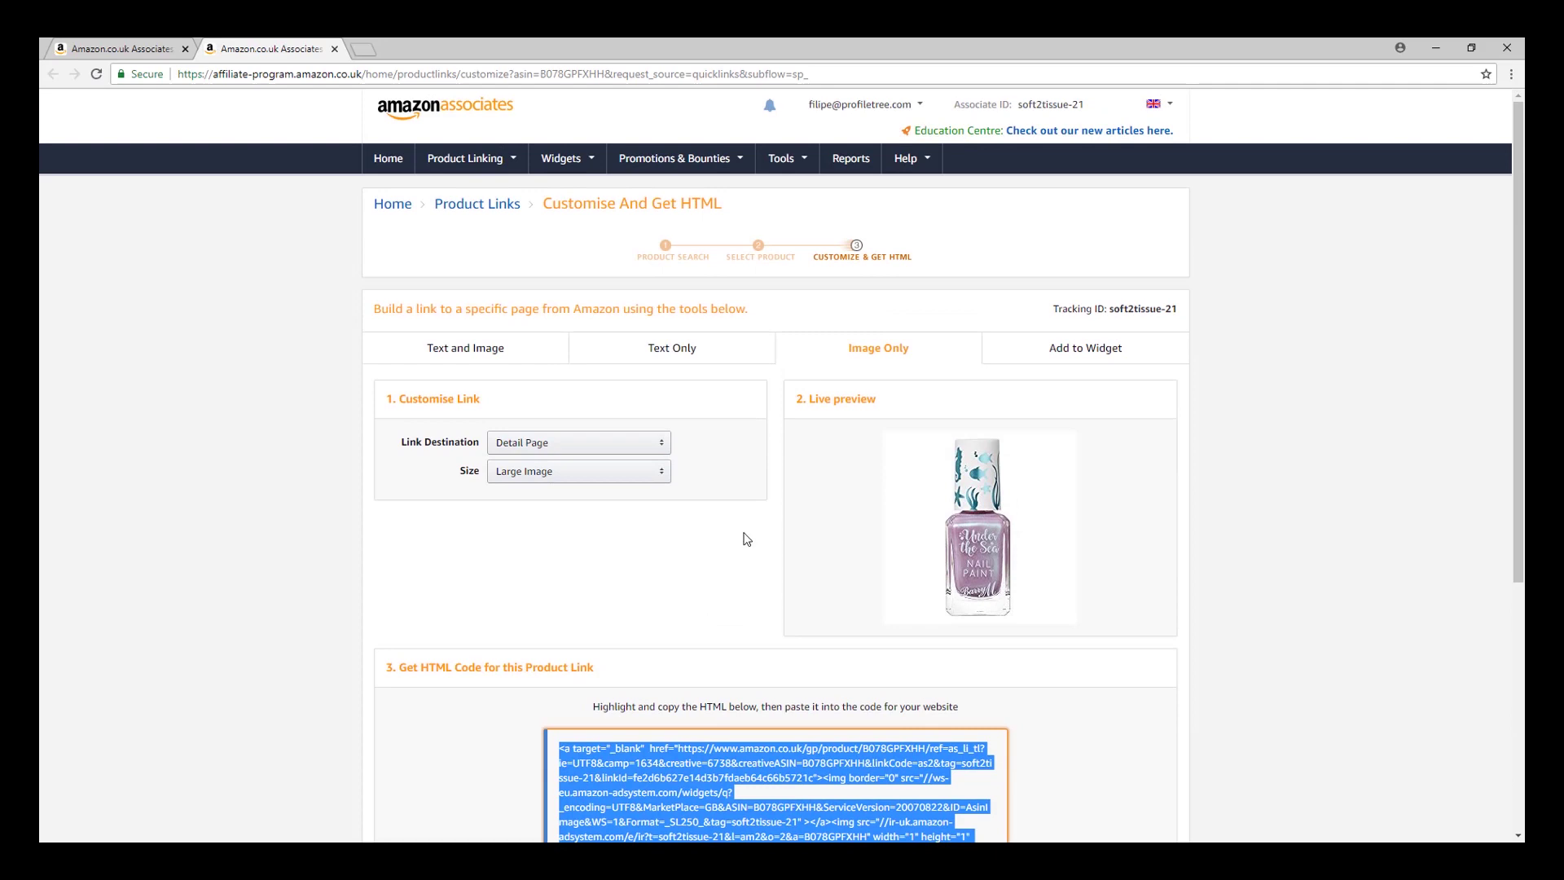
key("alt+Tab")
left_click(751, 343)
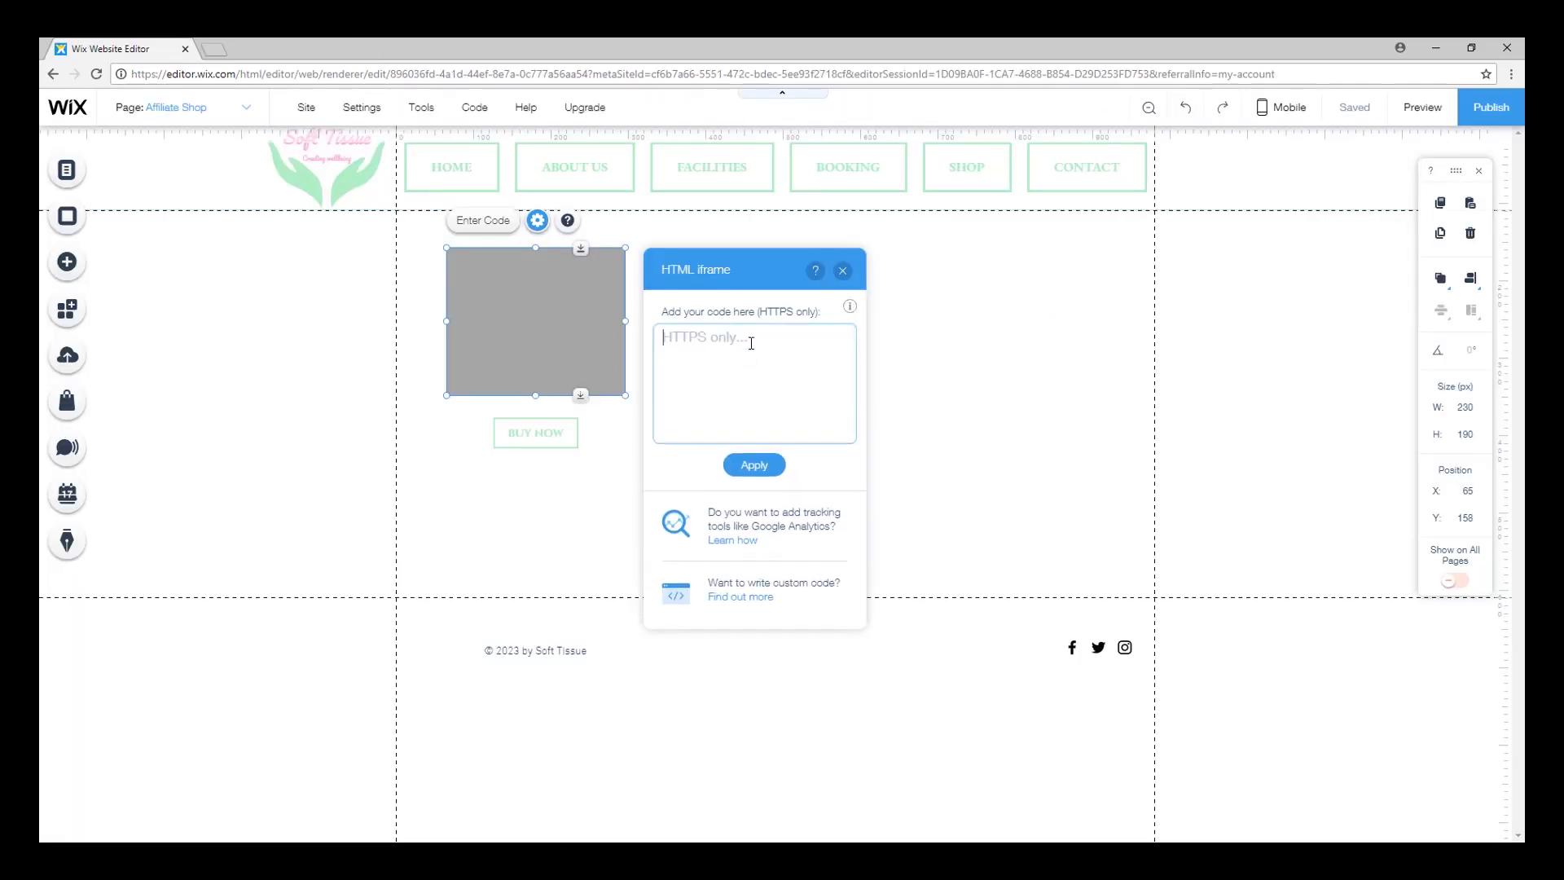
Embed the Amazon nail polish image code in the iframe and move BUY NOW about 50 px lower.
right_click(748, 353)
left_click(798, 448)
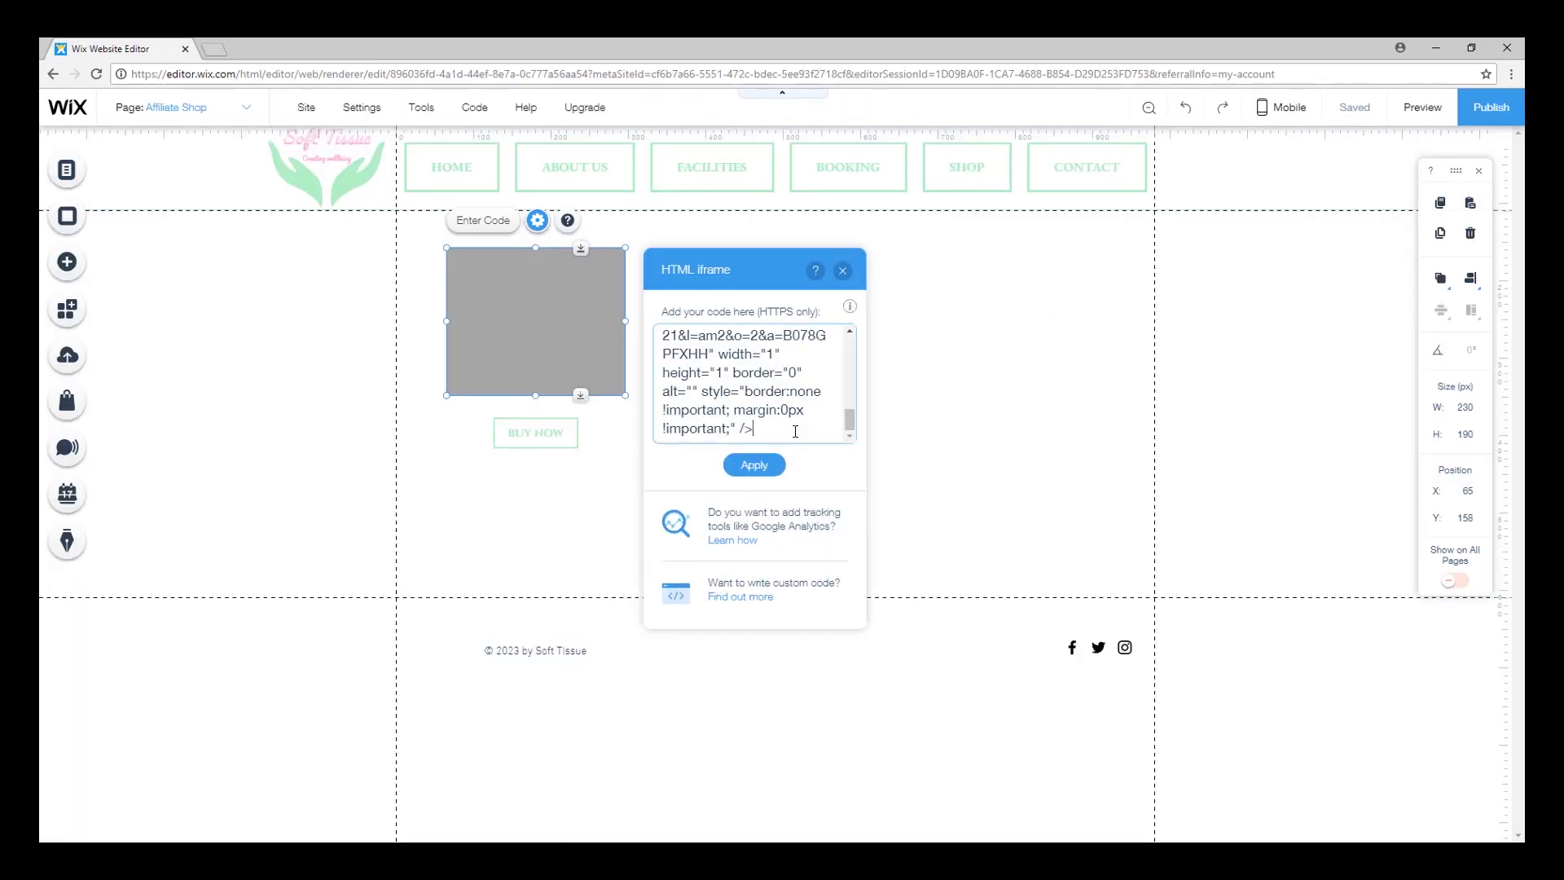
left_click(754, 465)
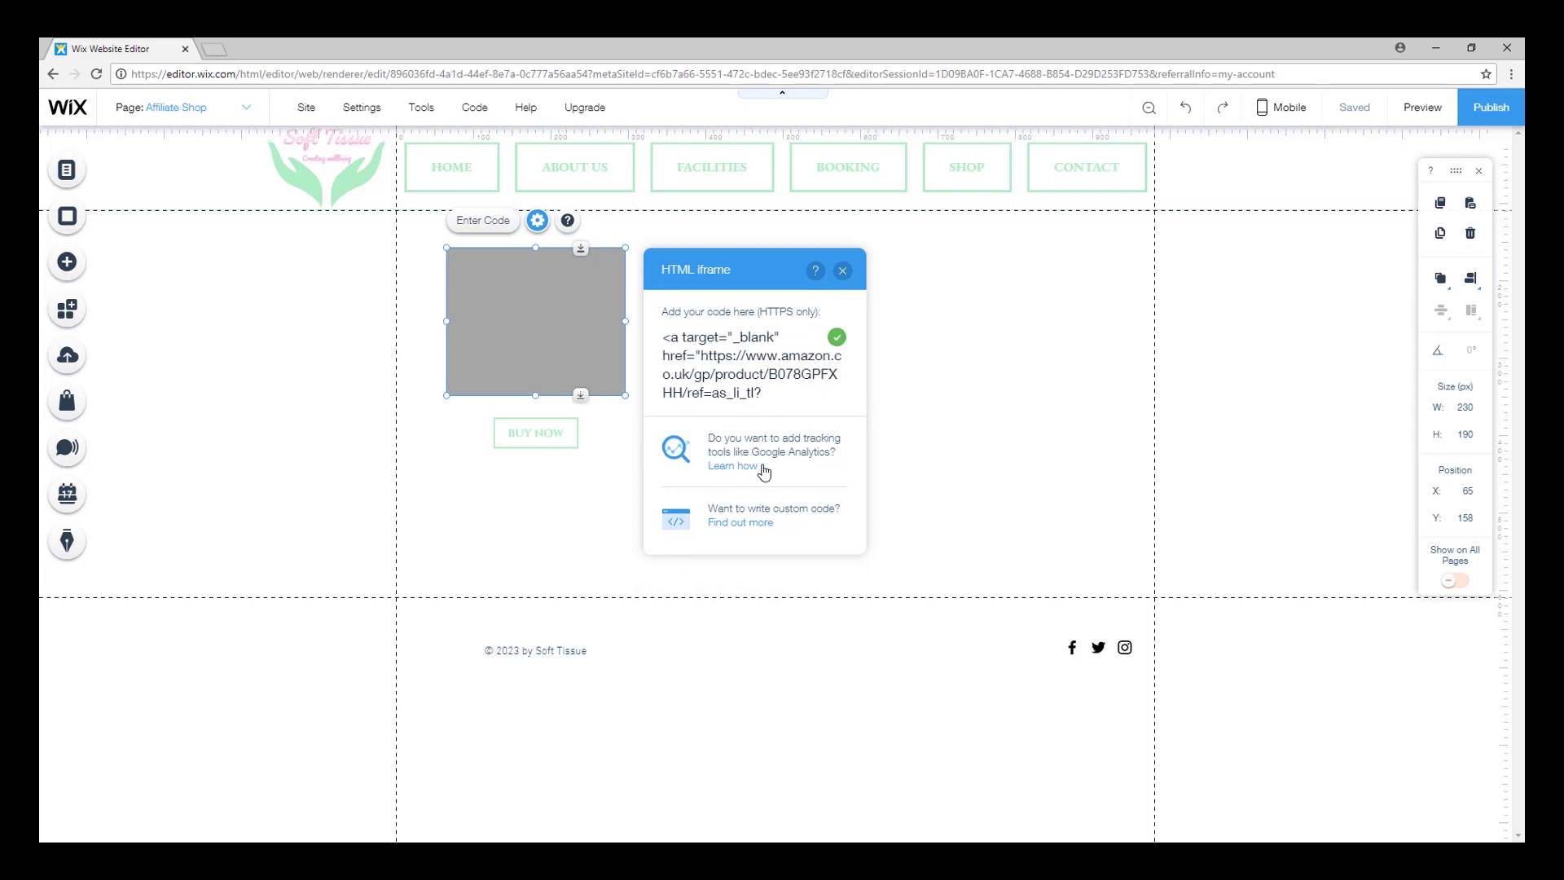
left_click(842, 271)
left_click_drag(548, 436, 544, 476)
left_click(544, 352)
left_click(651, 363)
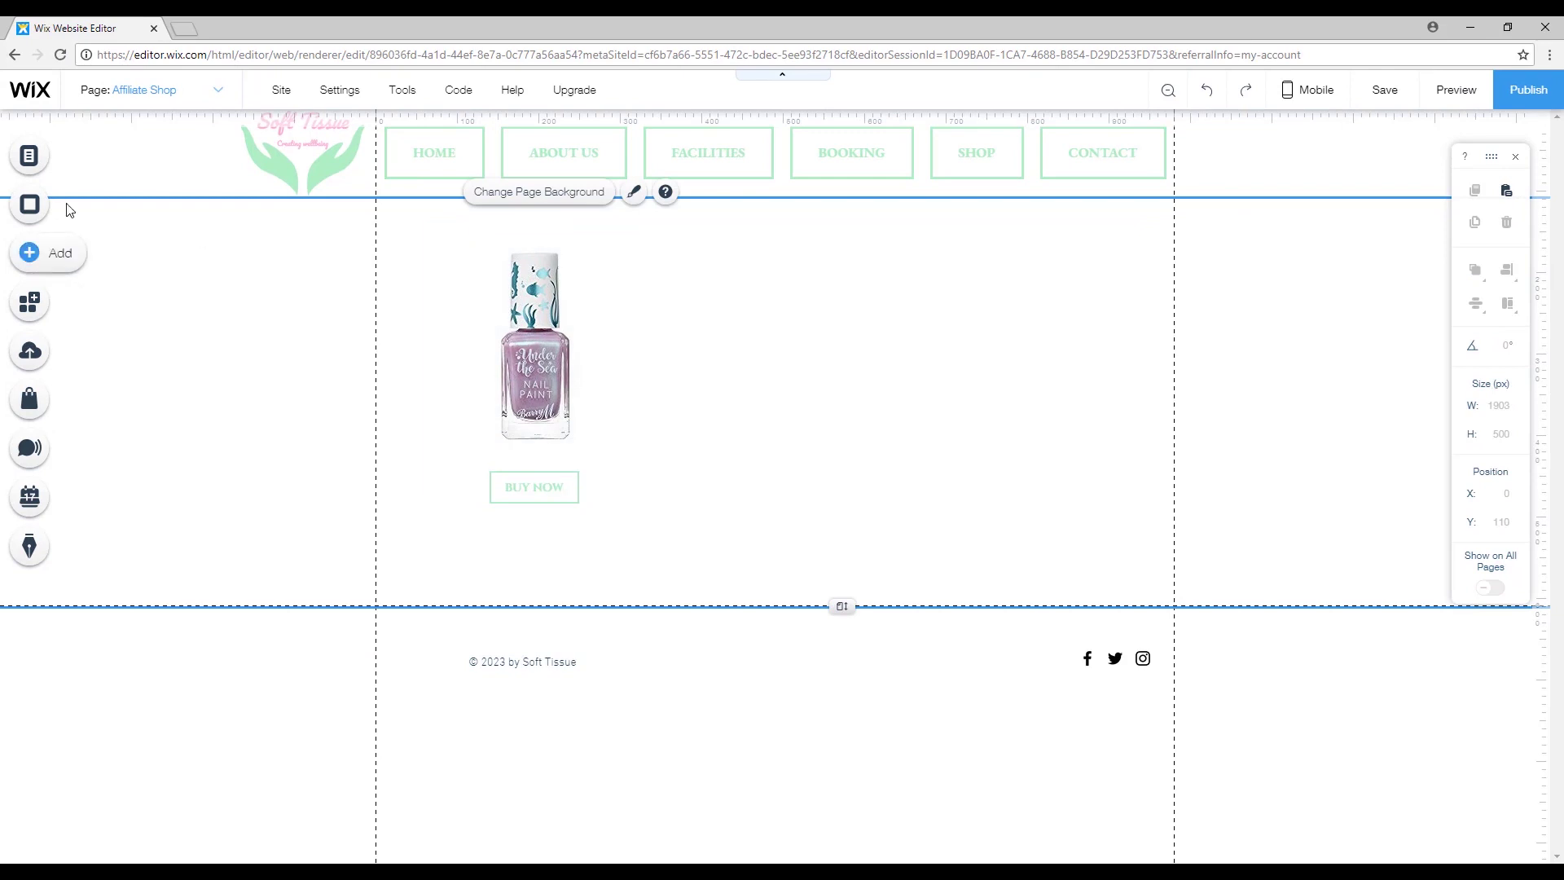
Add a Heading 6 text with the pasted Jellyfish nail paint name, placed above the bottle.
left_click(48, 253)
left_click_drag(349, 475, 708, 506)
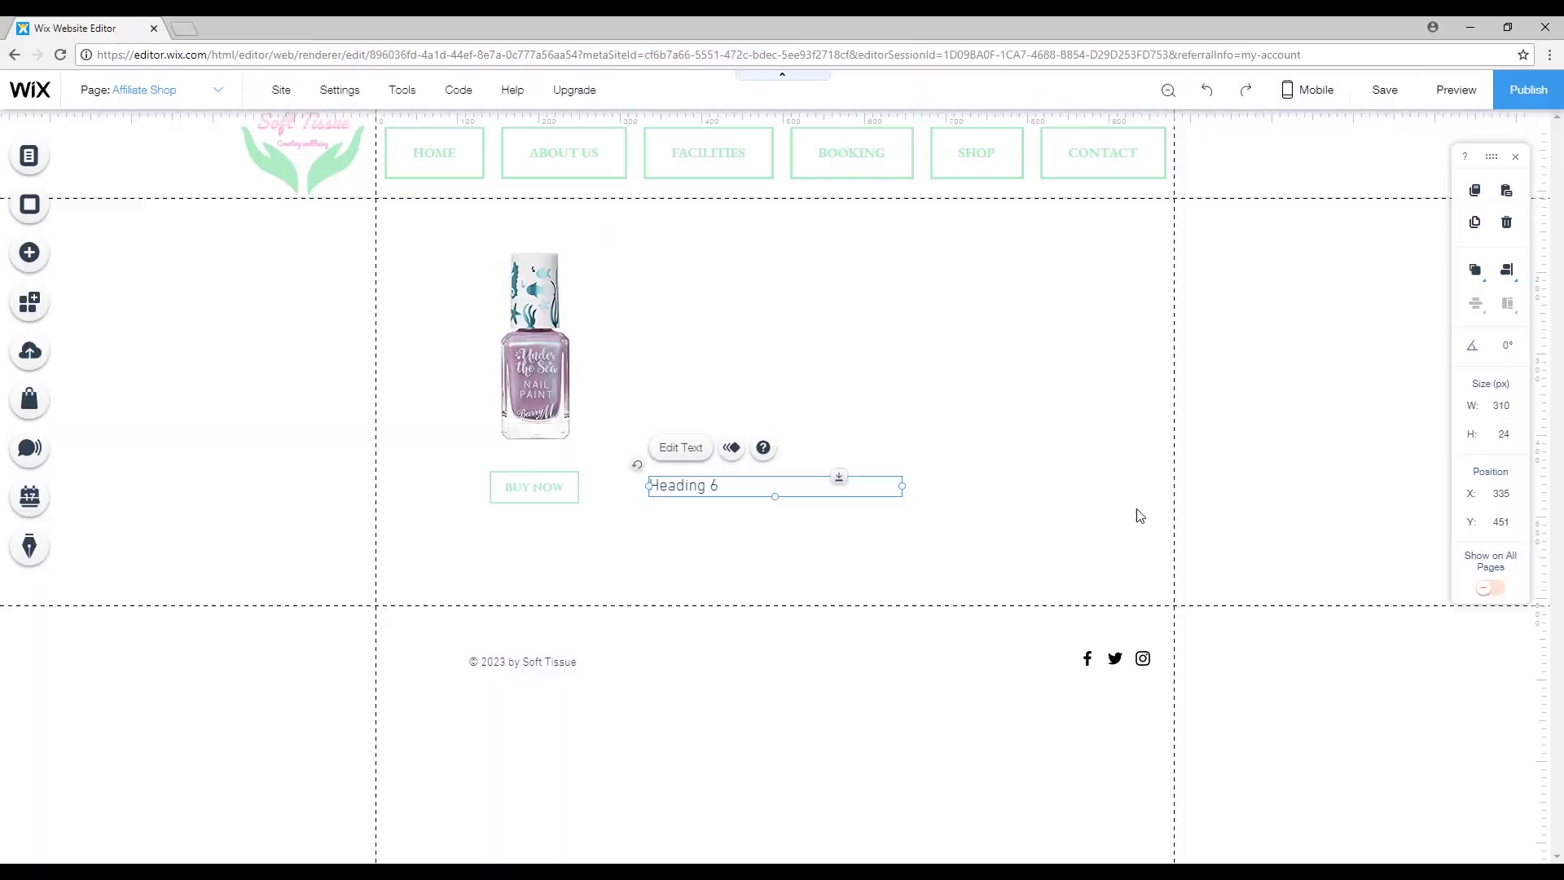
double_click(684, 485)
key("ctrl+v")
mouse_move(903, 487)
left_mouse_down()
mouse_move(848, 495)
mouse_move(690, 240)
mouse_move(600, 223)
mouse_move(663, 214)
mouse_move(583, 236)
left_mouse_up()
left_click(467, 170)
left_click(762, 359)
Make the Jellyfish heading pink in a serif small-caps font, then preview the site.
left_click(761, 424)
double_click(652, 215)
left_click(848, 496)
left_click(676, 511)
left_click(852, 221)
left_click(618, 290)
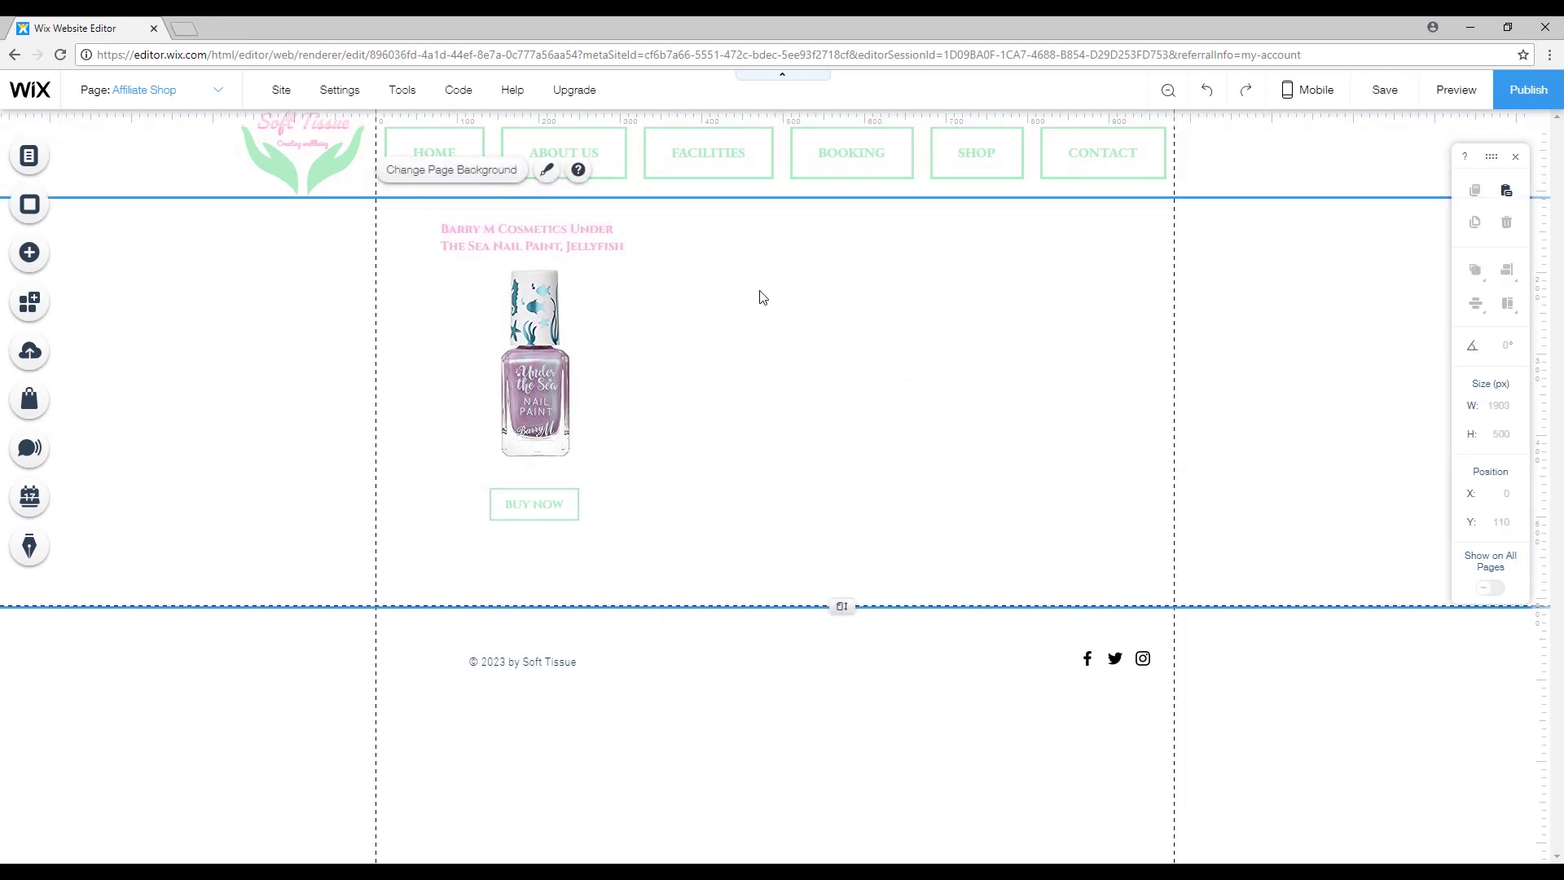
left_click(1455, 91)
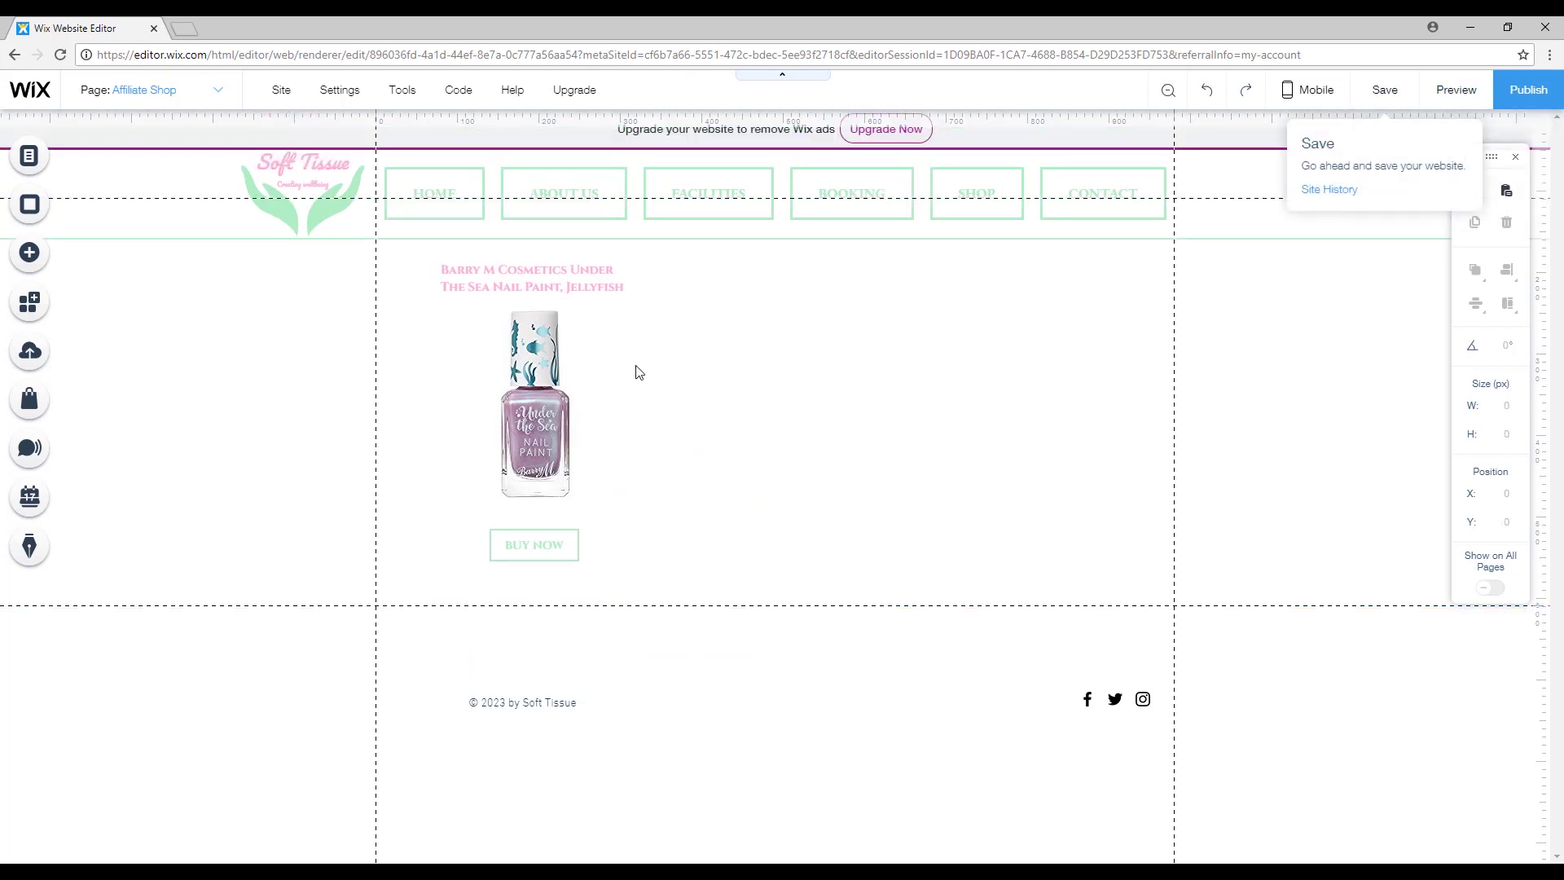
In the preview, go Home, then Shop, then the Amazon Shop page, and test BUY NOW's Amazon link.
left_click(457, 189)
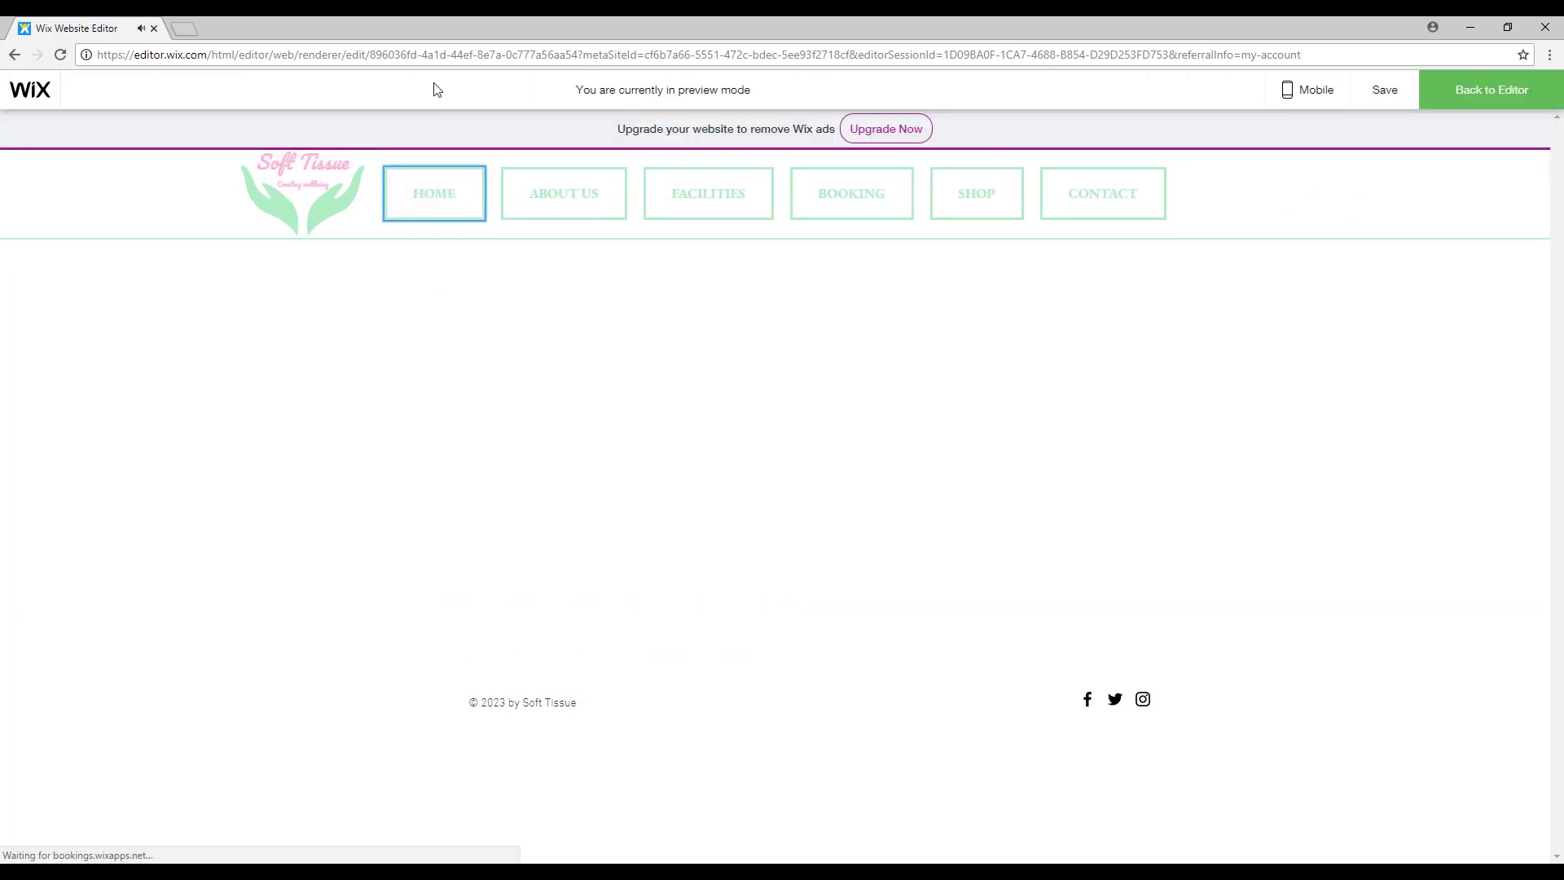
left_click(472, 208)
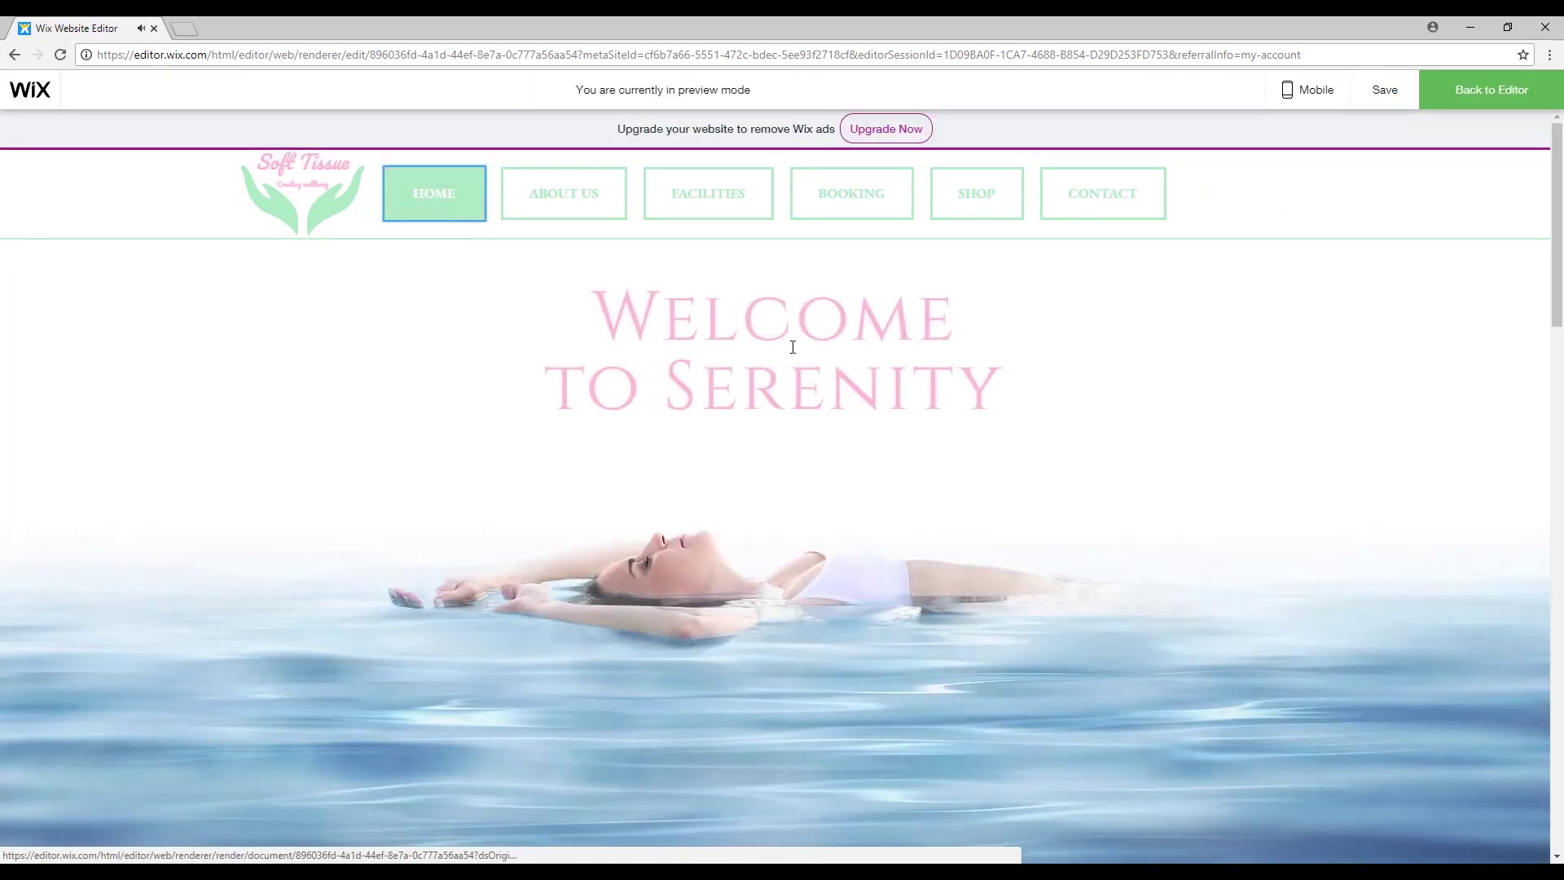
scroll(992, 522, "down", 4)
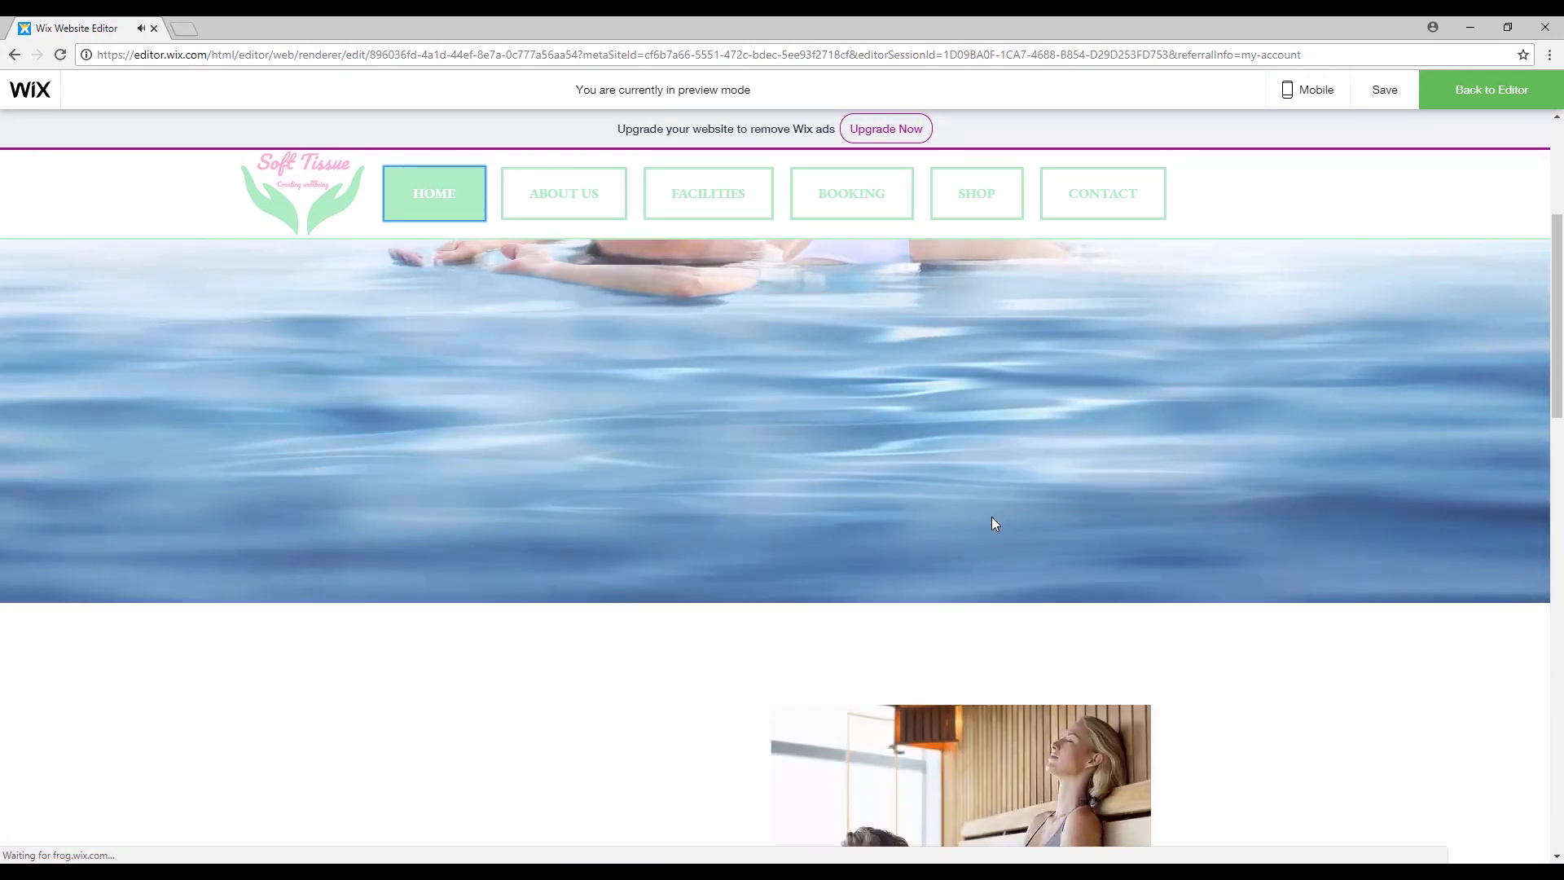
scroll(991, 516, "down", 4)
scroll(568, 221, "up", 5)
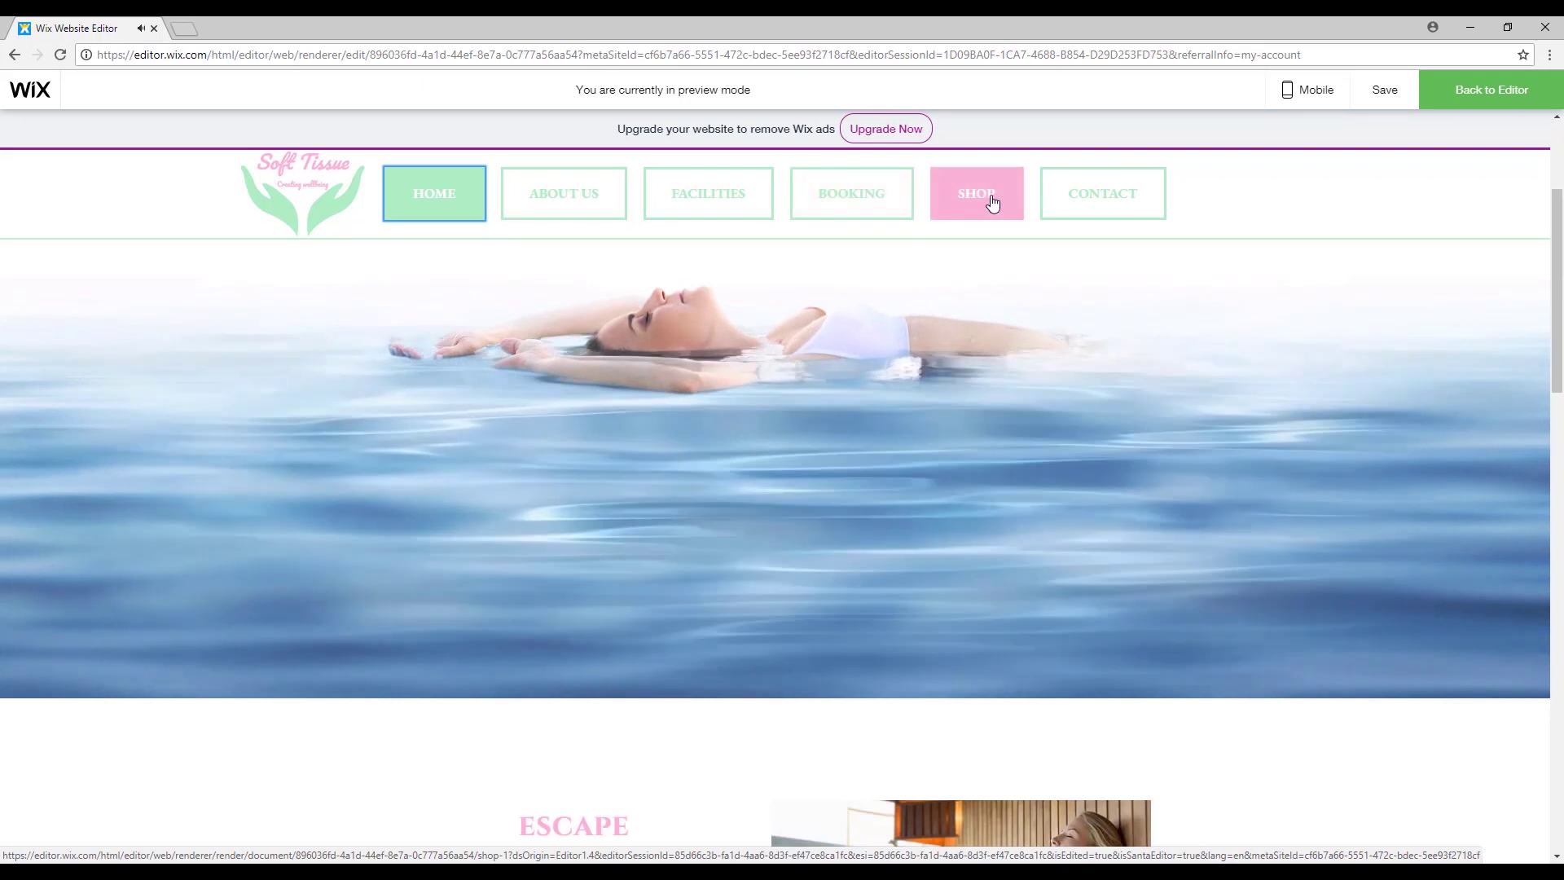
left_click(988, 203)
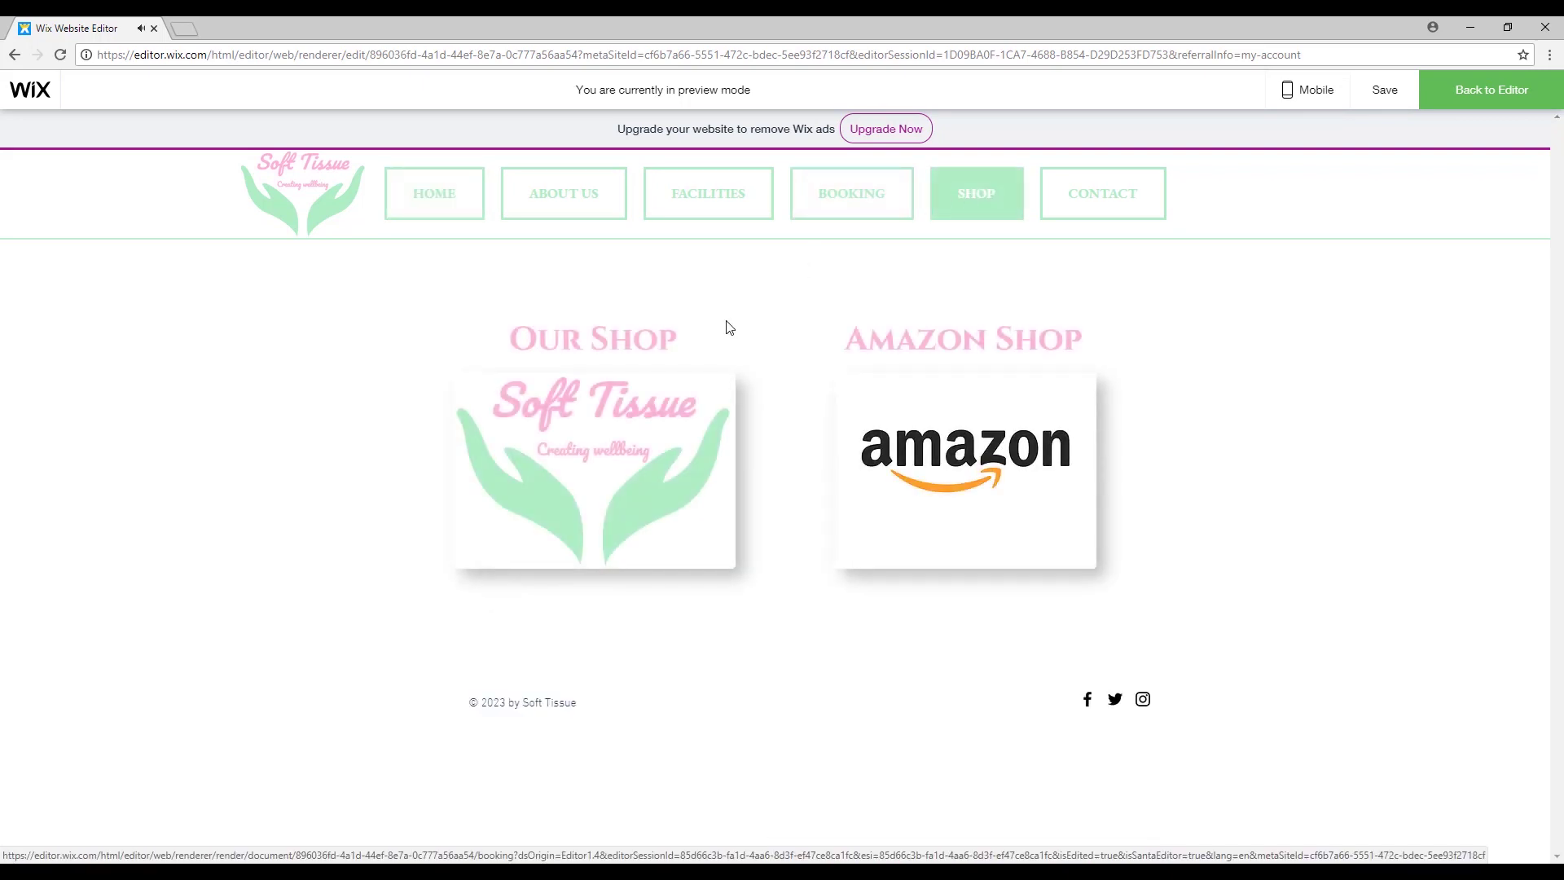
left_click(1002, 475)
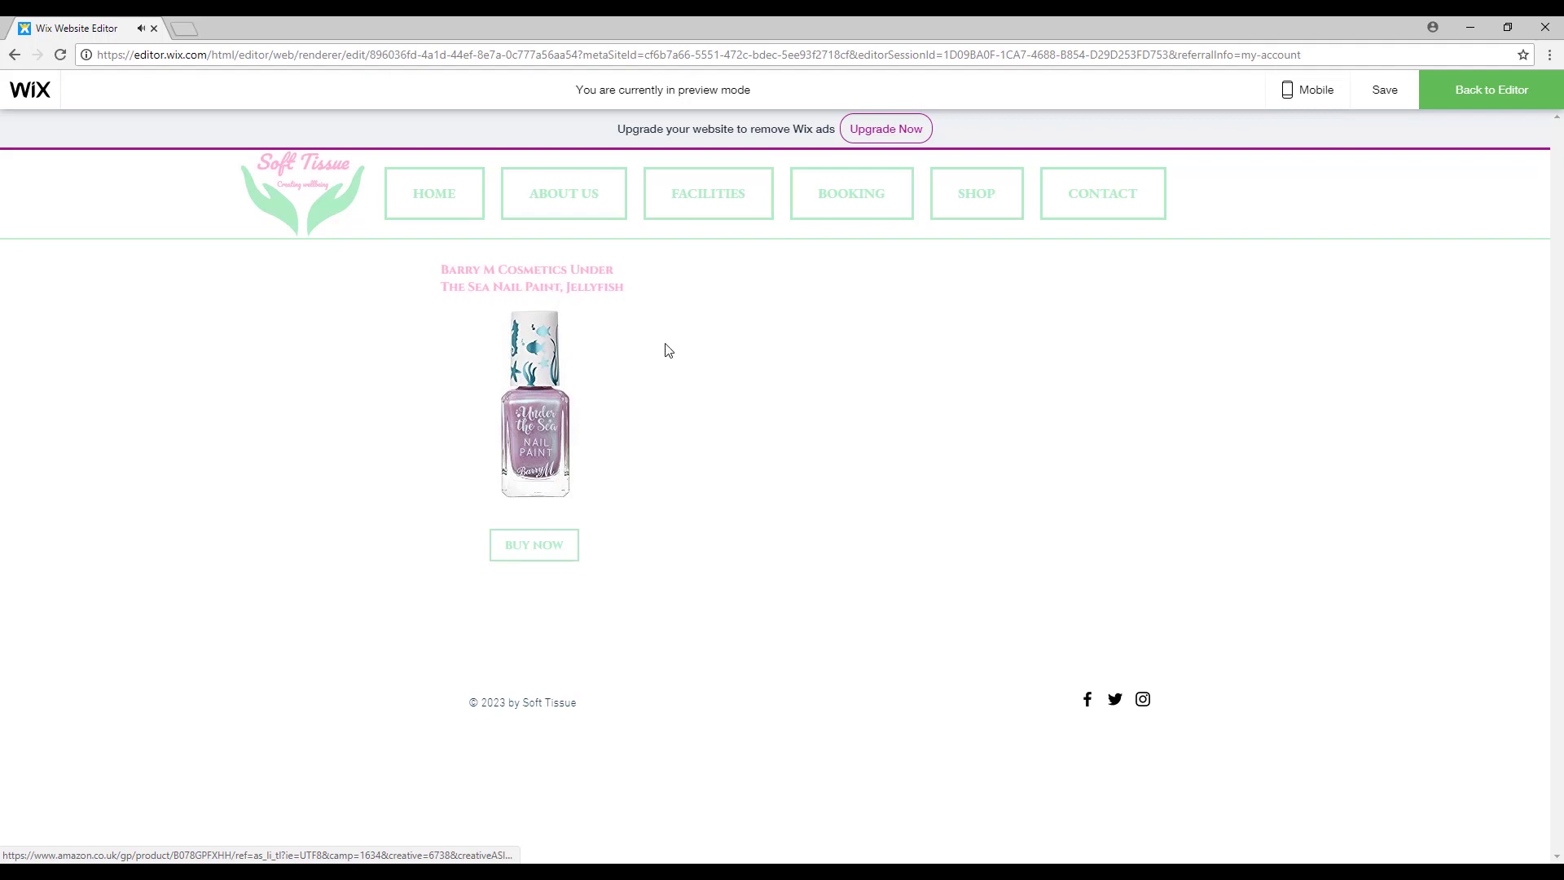
left_click(570, 544)
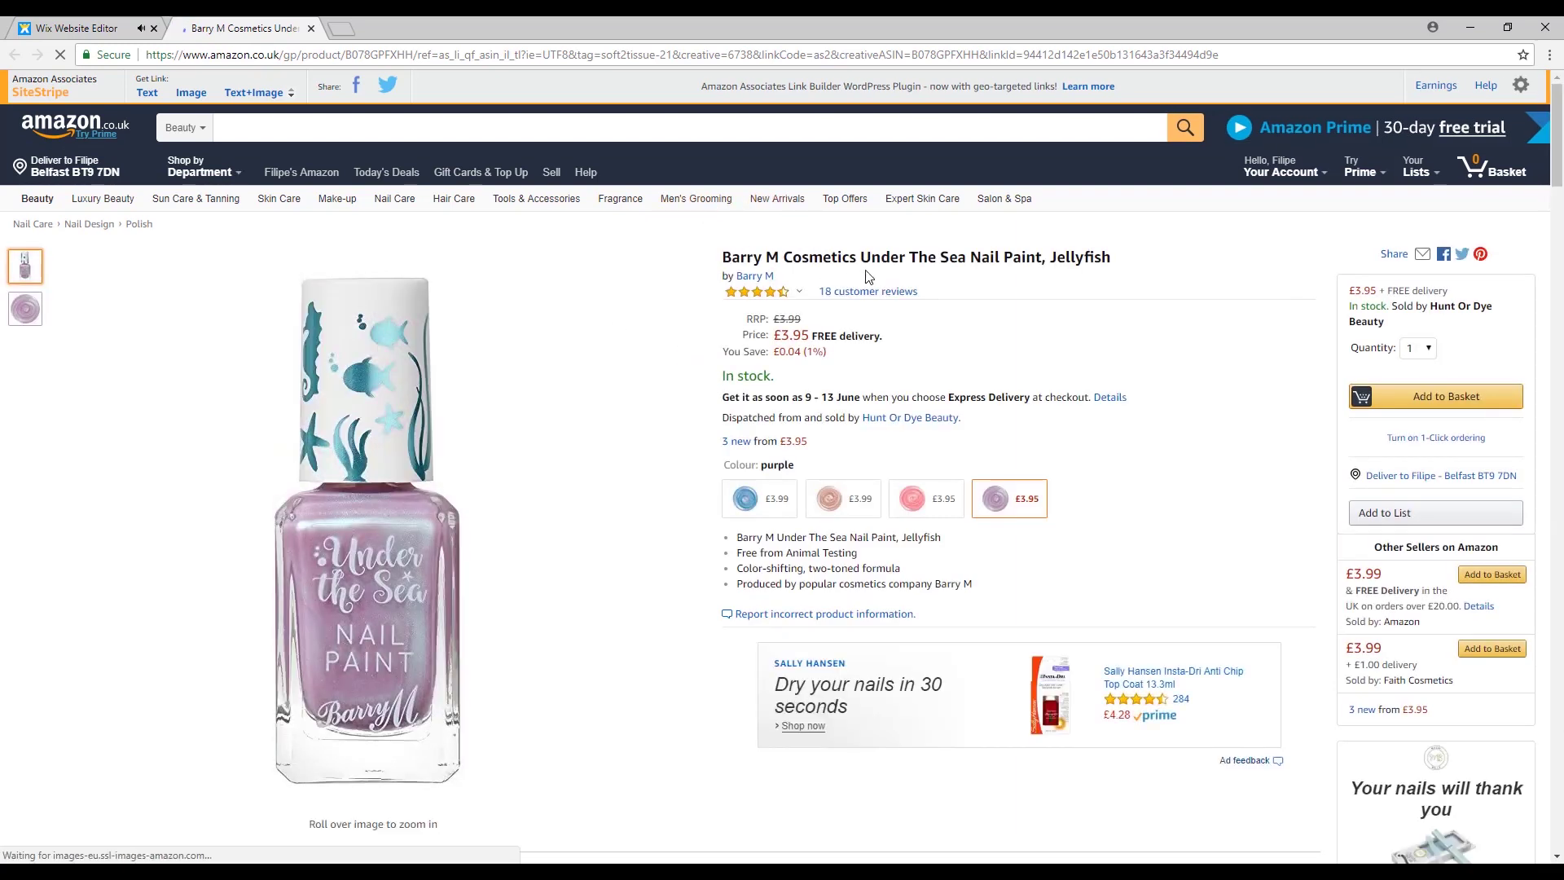
Verify the affiliate tag in the Amazon product URL and close the Barry M nail paint tab.
mouse_move(453, 571)
scroll(453, 346, "down", 3)
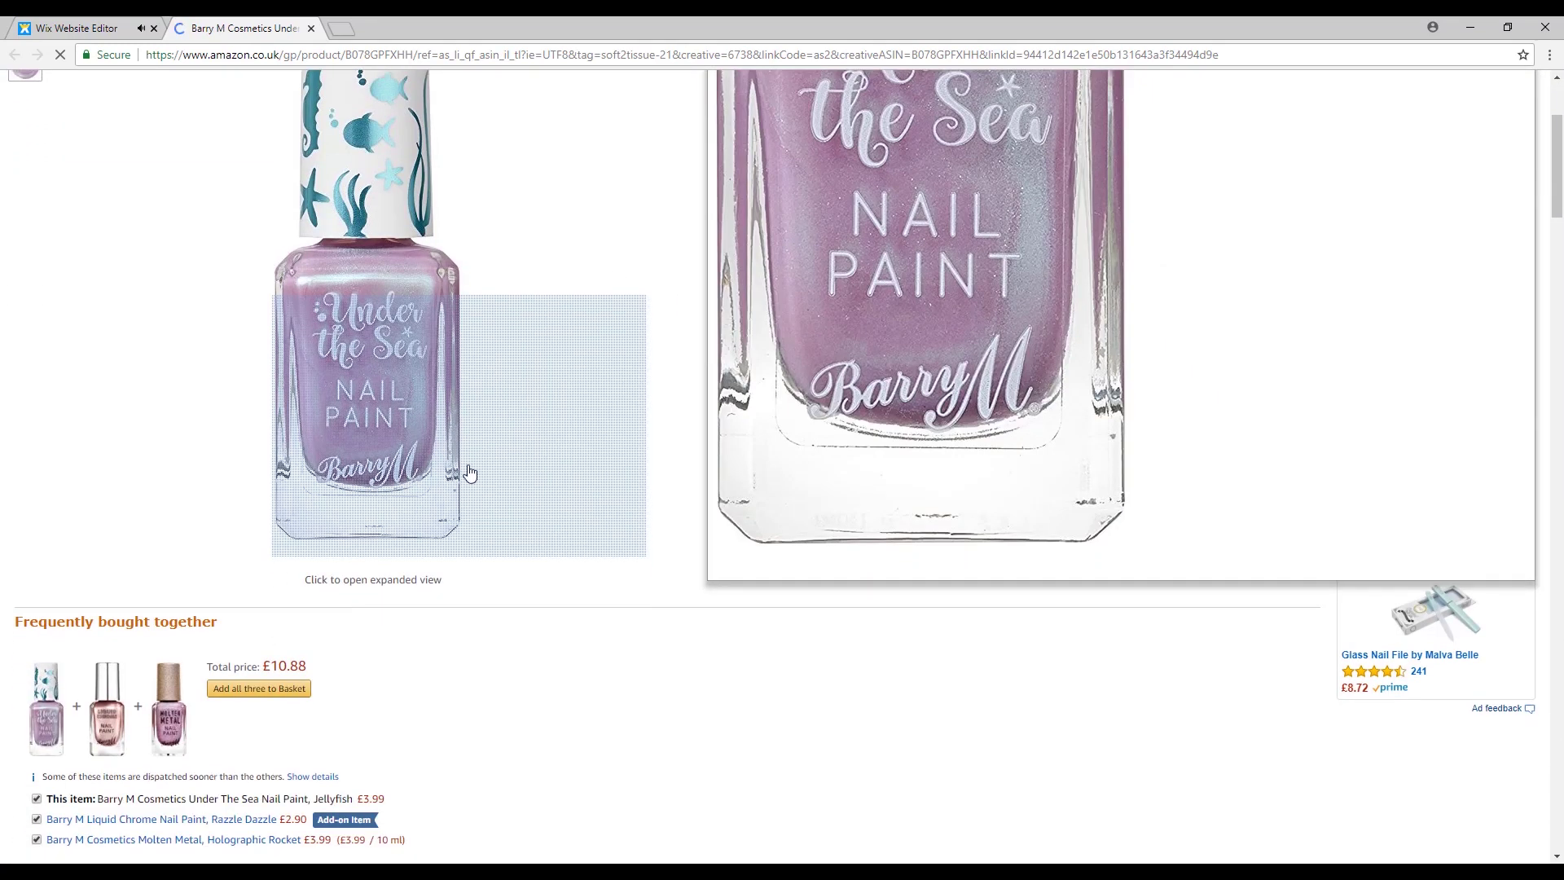
scroll(453, 346, "up", 3)
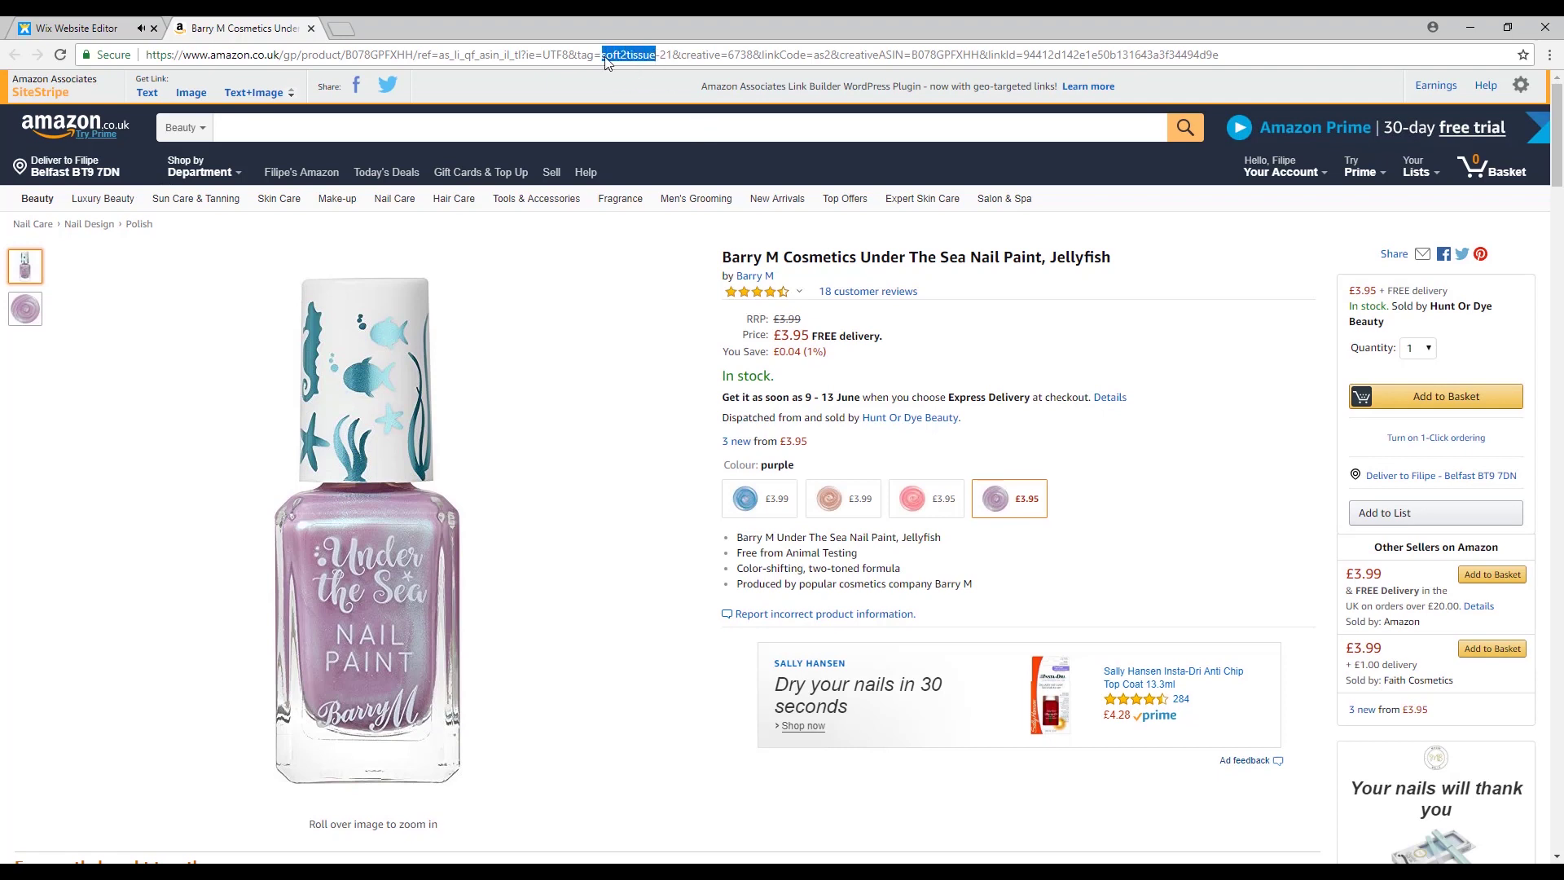
left_click(642, 59)
left_click(312, 28)
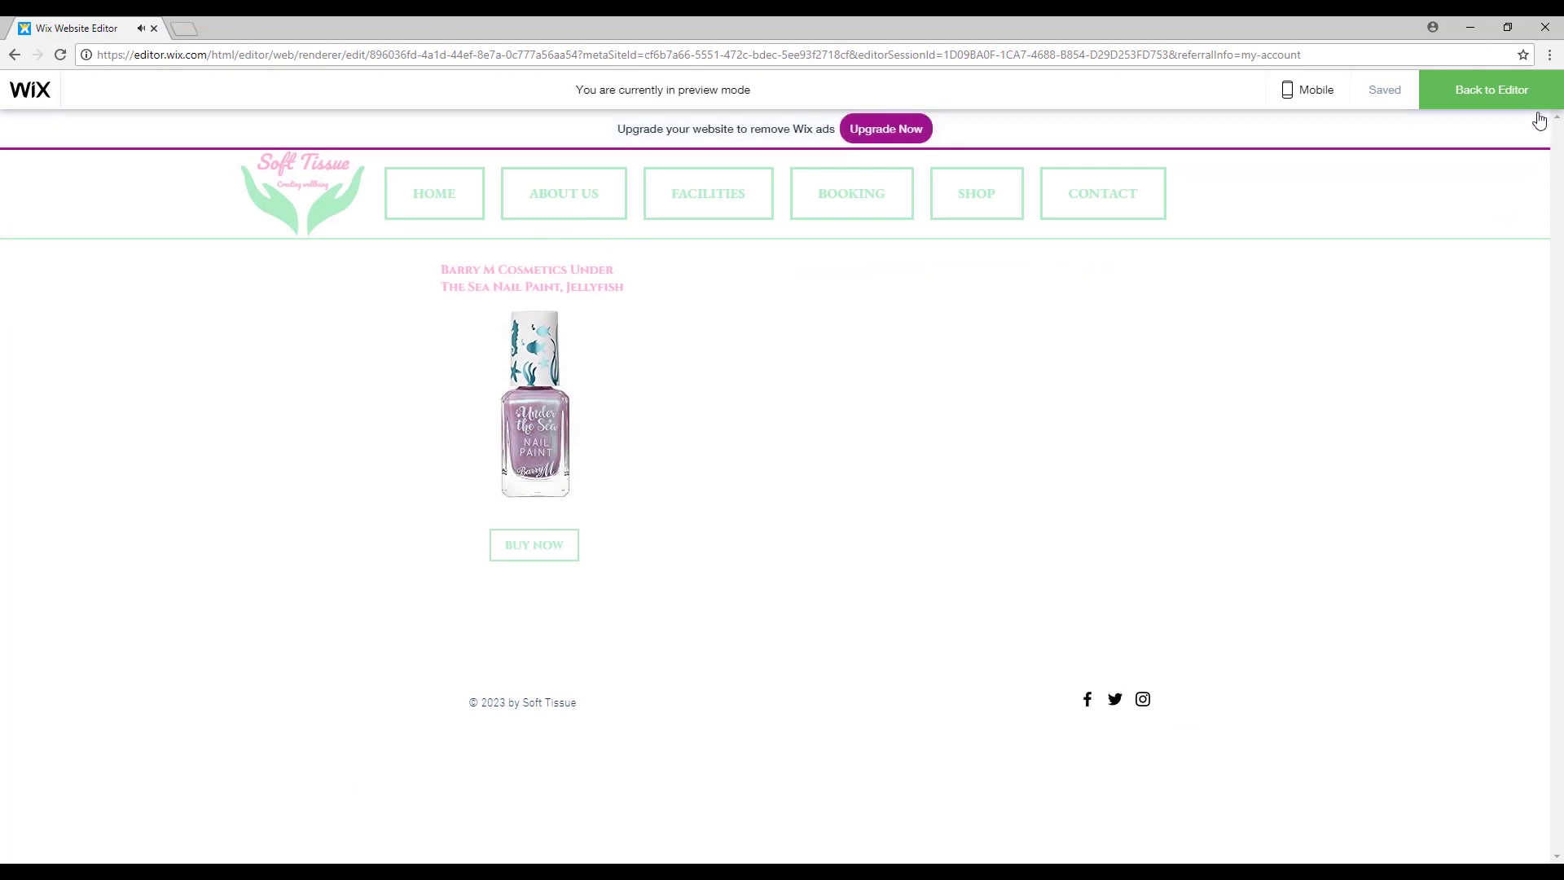
Back in the editor, duplicate BUY NOW beside the first and resize the perfume image embed.
left_click(1491, 89)
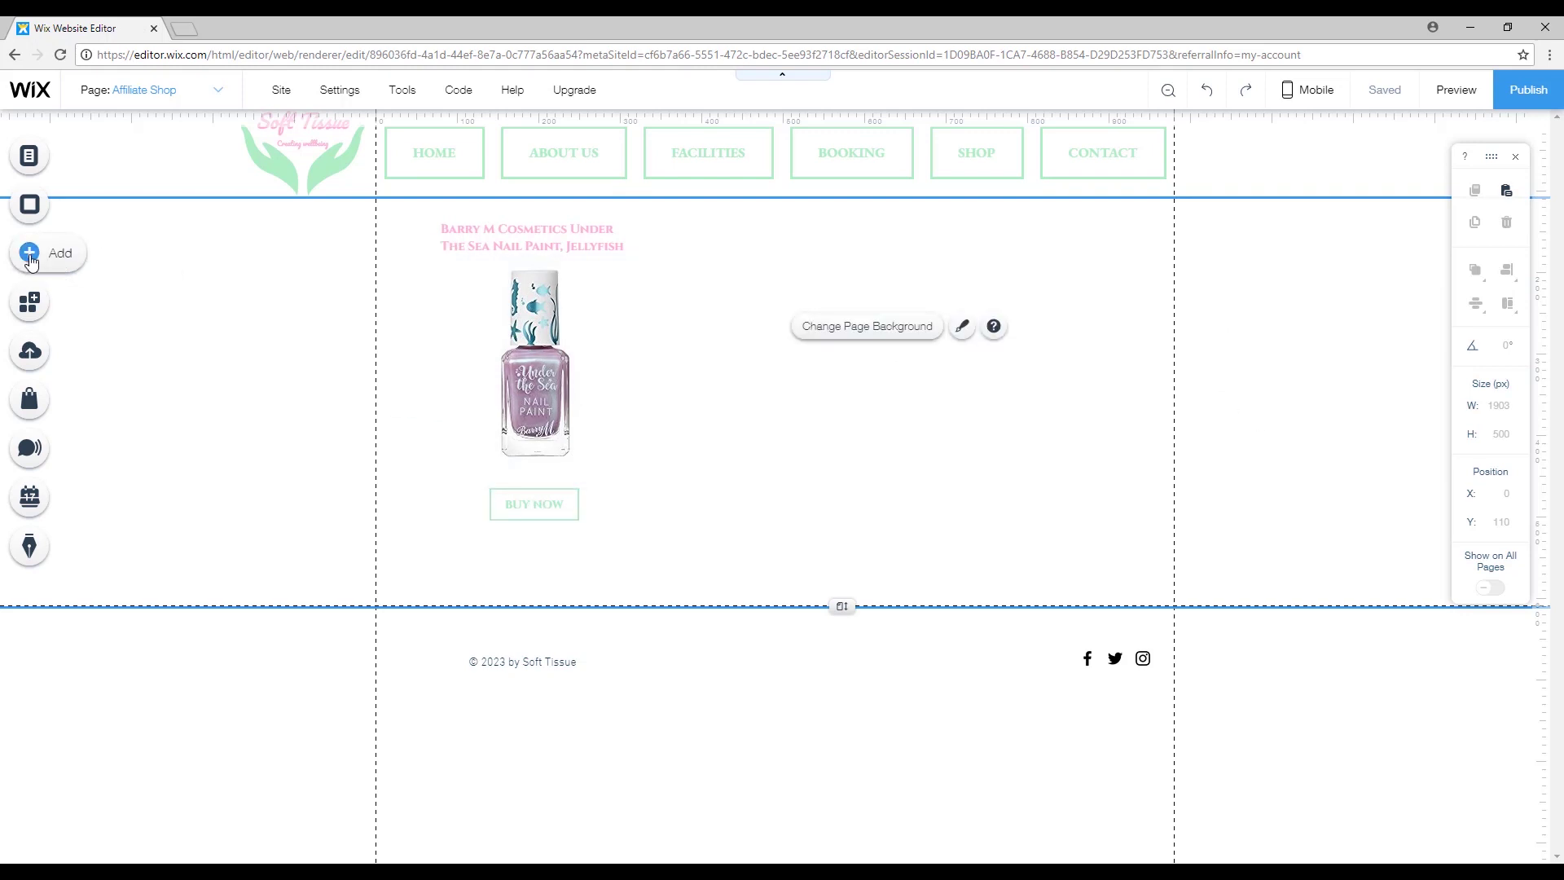
left_click_drag(534, 503, 775, 504)
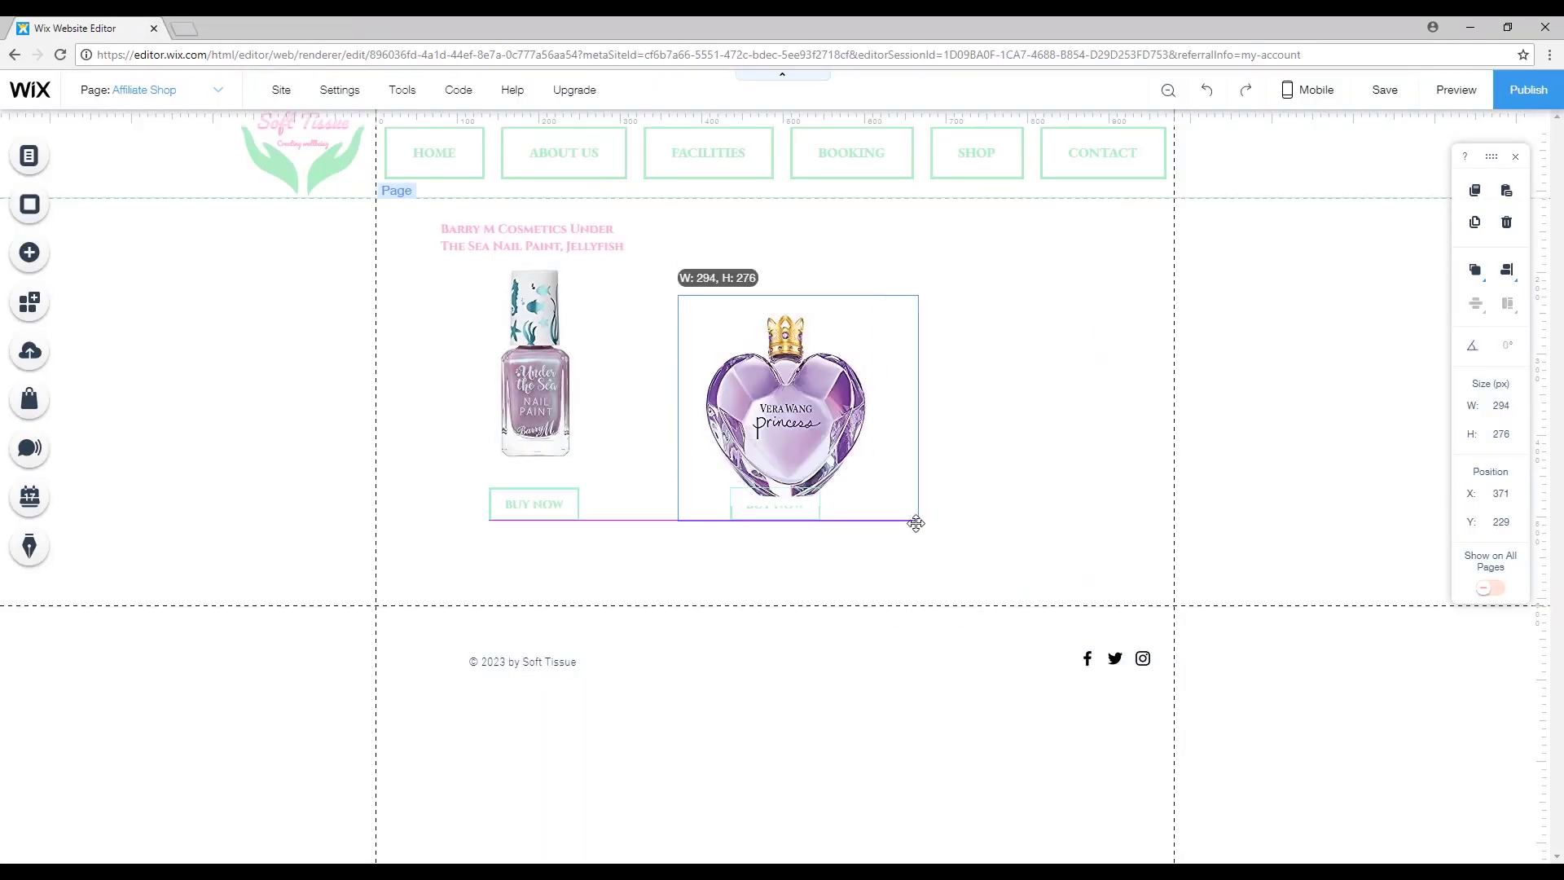
left_click_drag(915, 372, 893, 371)
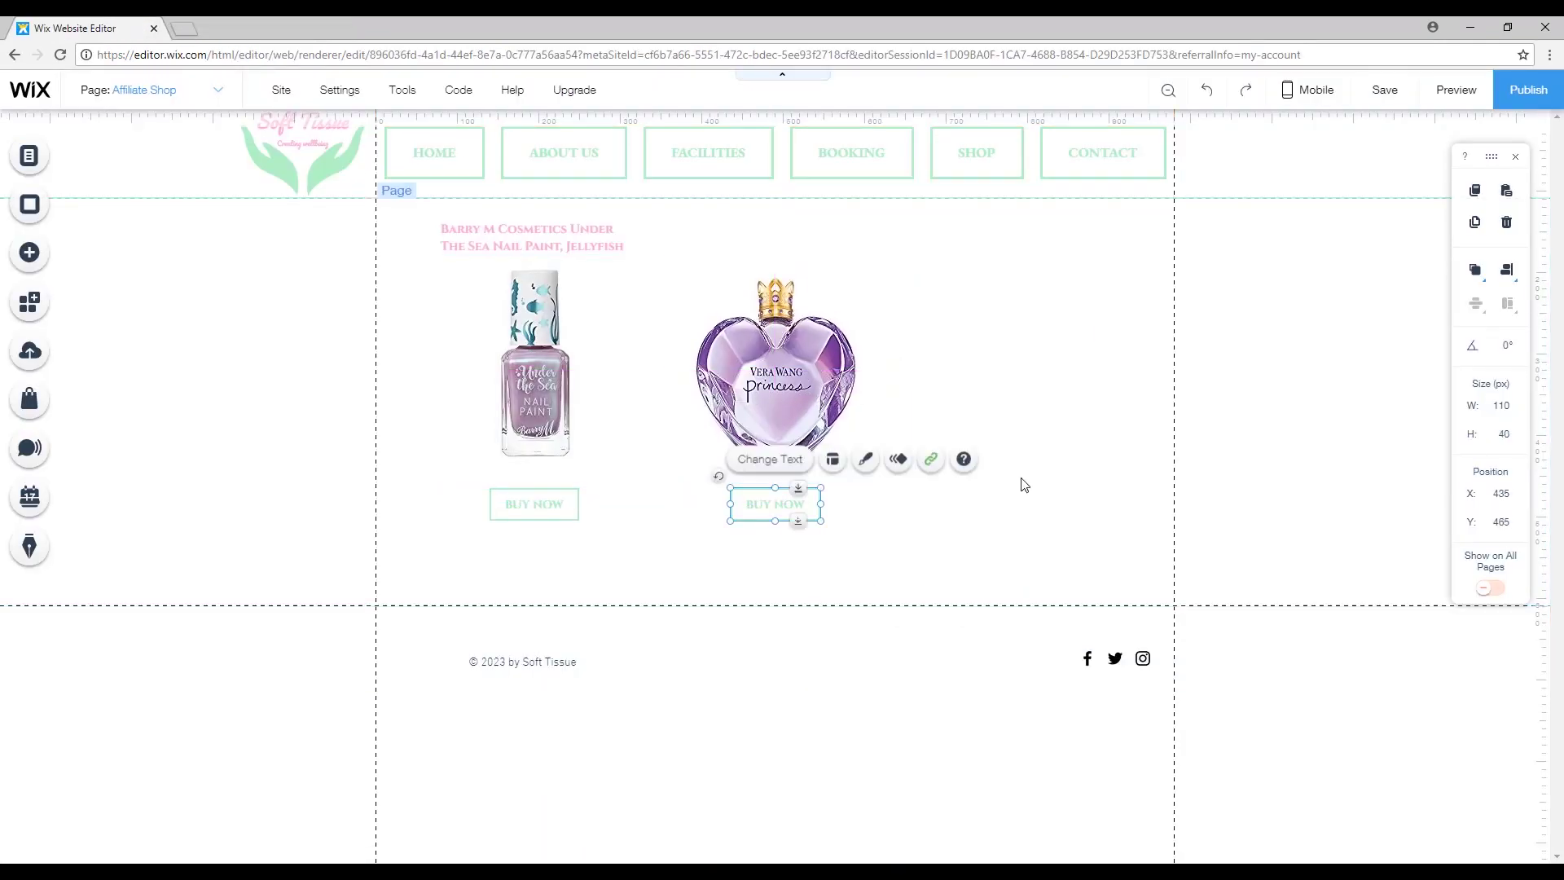
Copy the product heading, change it to Vera Wang Princess Eau de Toilette, and preview the page.
left_click(529, 236)
key("ctrl+d")
left_click_drag(530, 237, 754, 233)
double_click(755, 234)
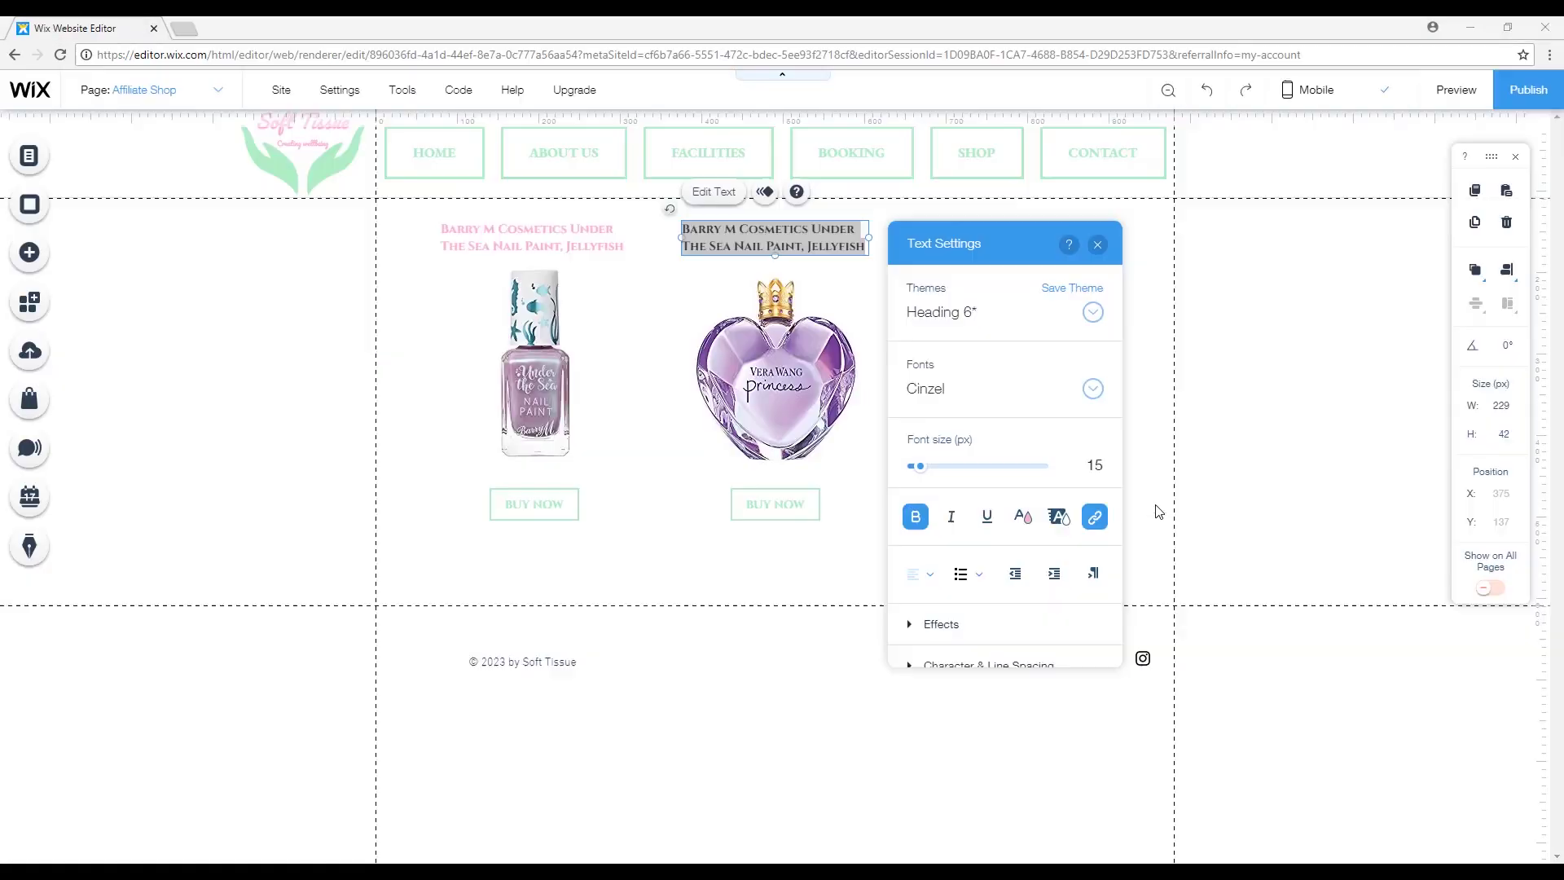
type("Vera Wang Princess Eau de Toilette for Women, 100 ml")
left_click(1098, 245)
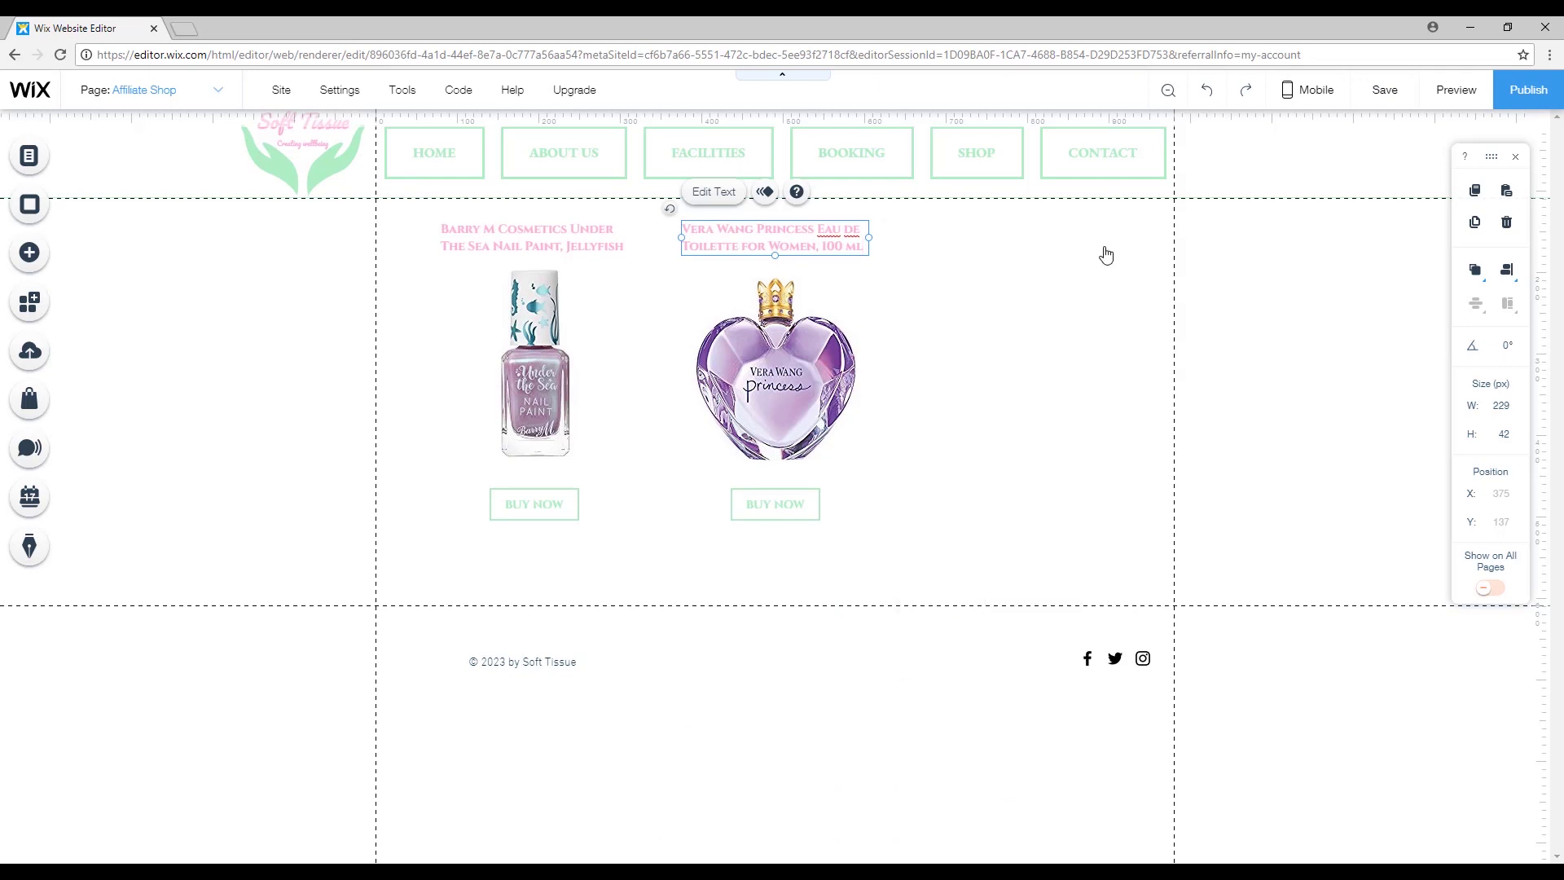
left_click(1134, 363)
left_click(1145, 516)
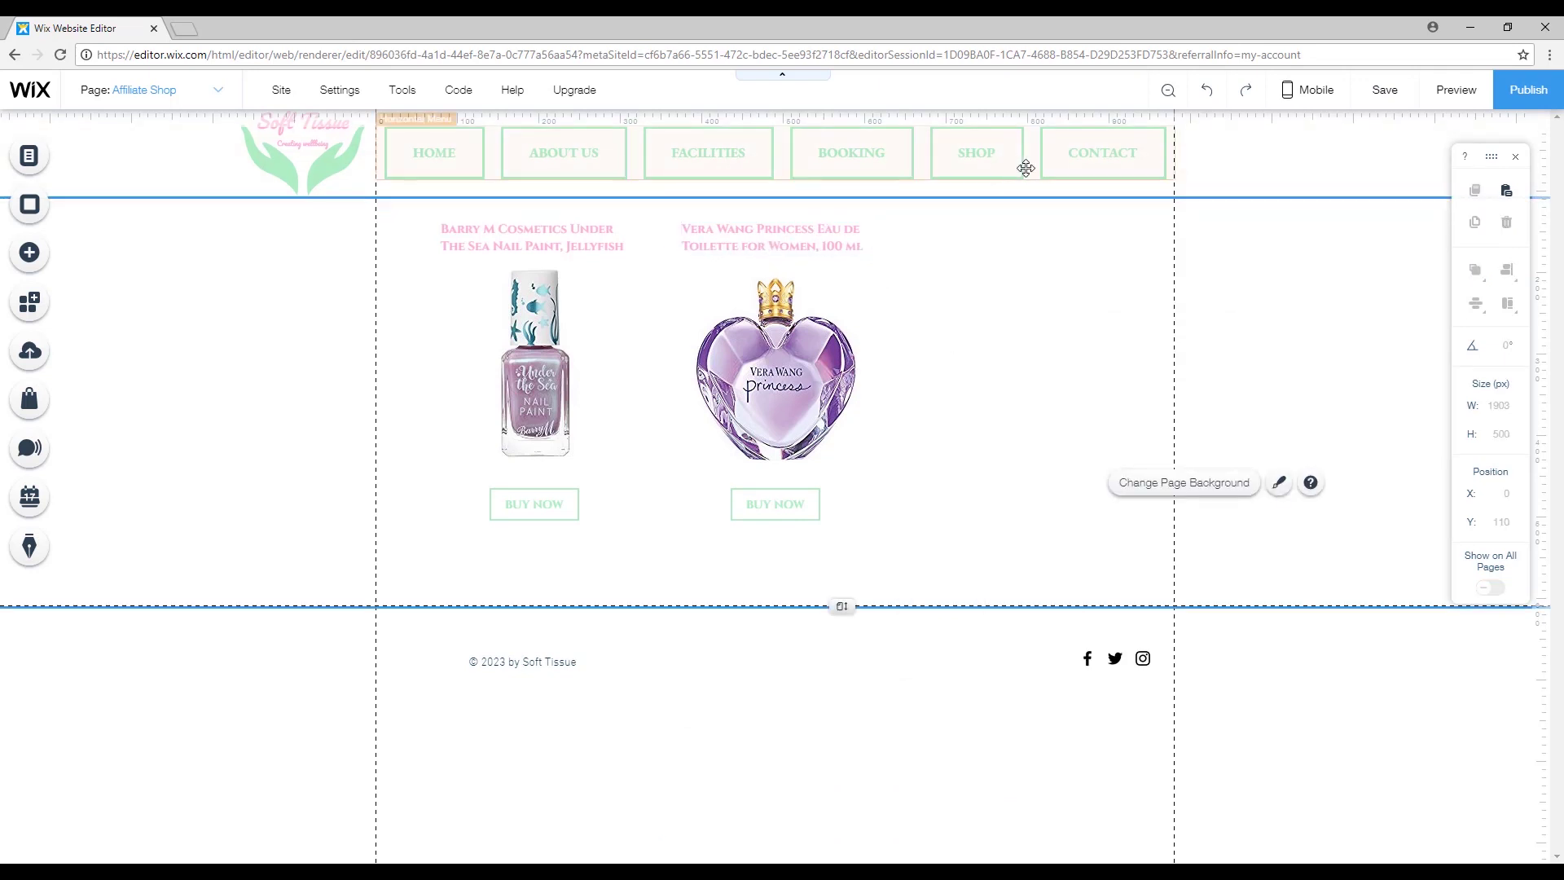
left_click(1299, 366)
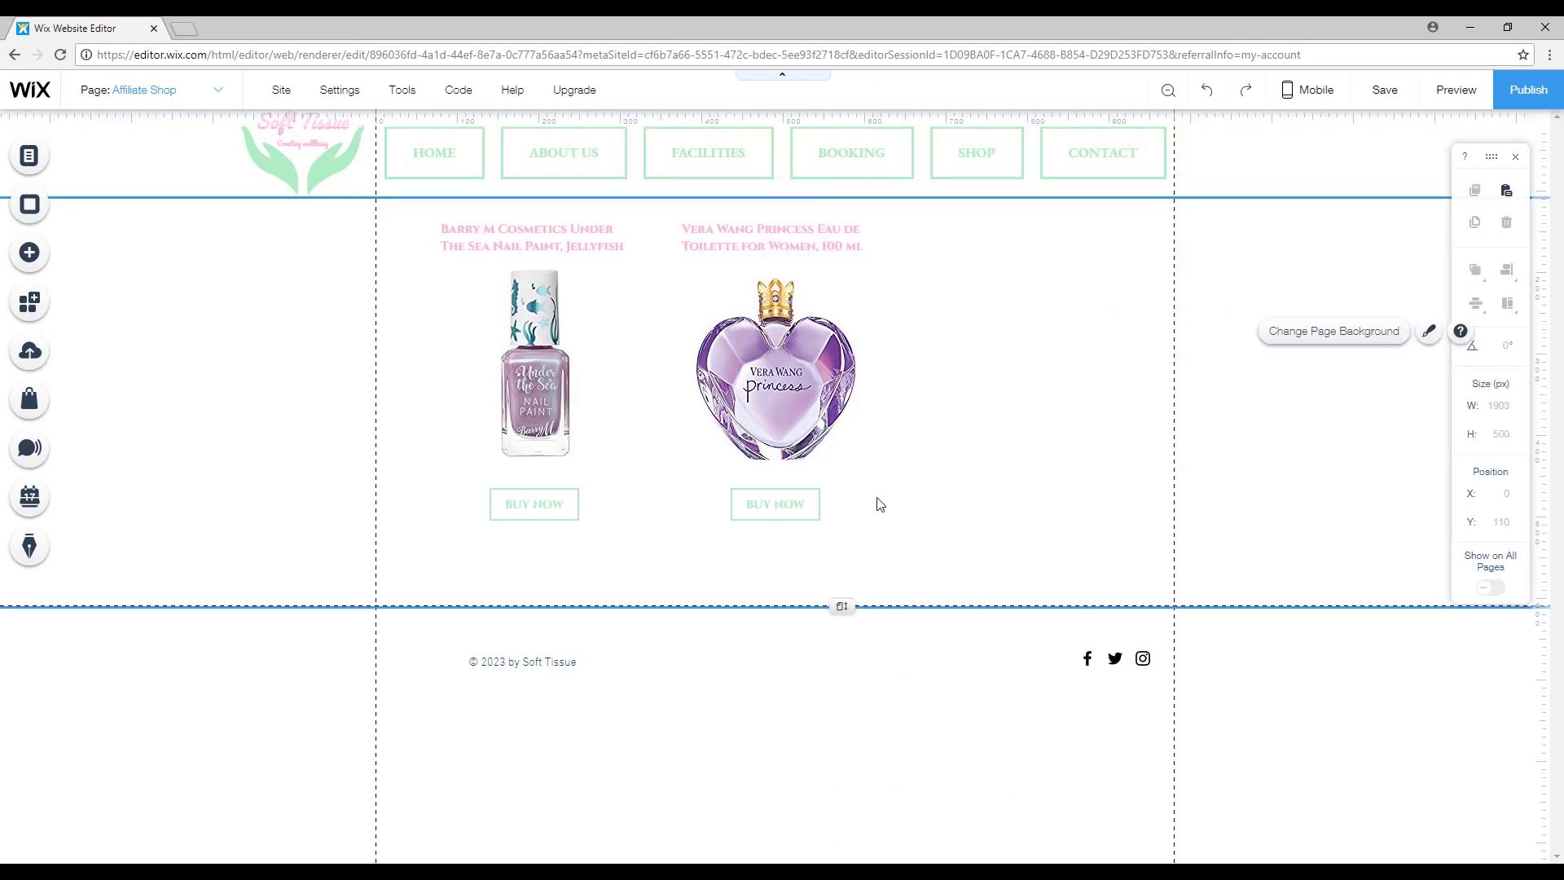
left_click(1455, 90)
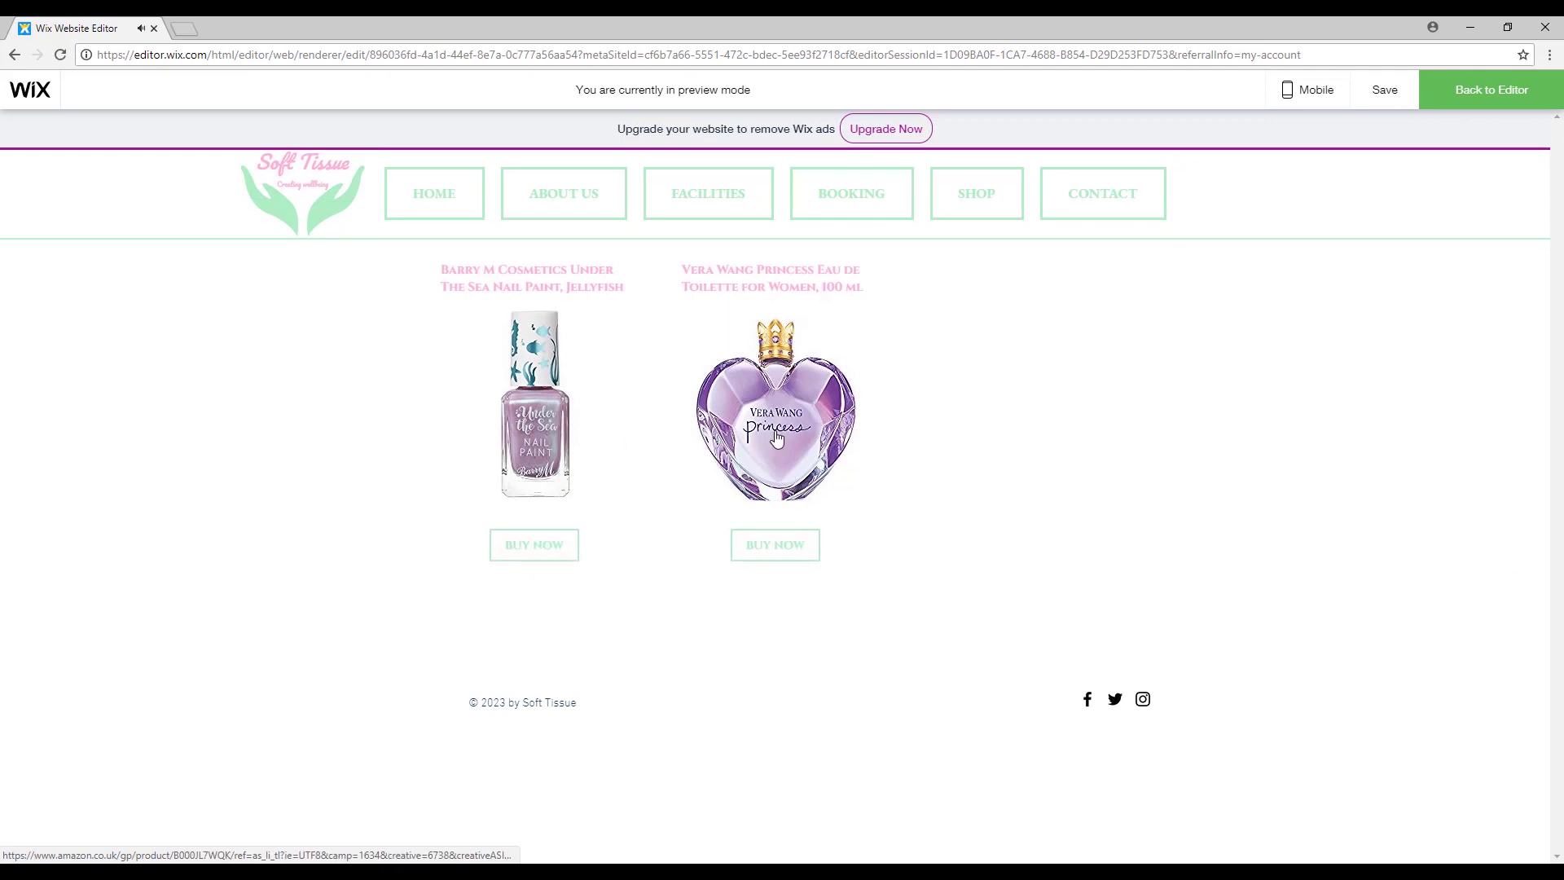
Test the second BUY NOW link, check the affiliate tag in the Vera Wang Amazon URL, and close it.
left_click(796, 554)
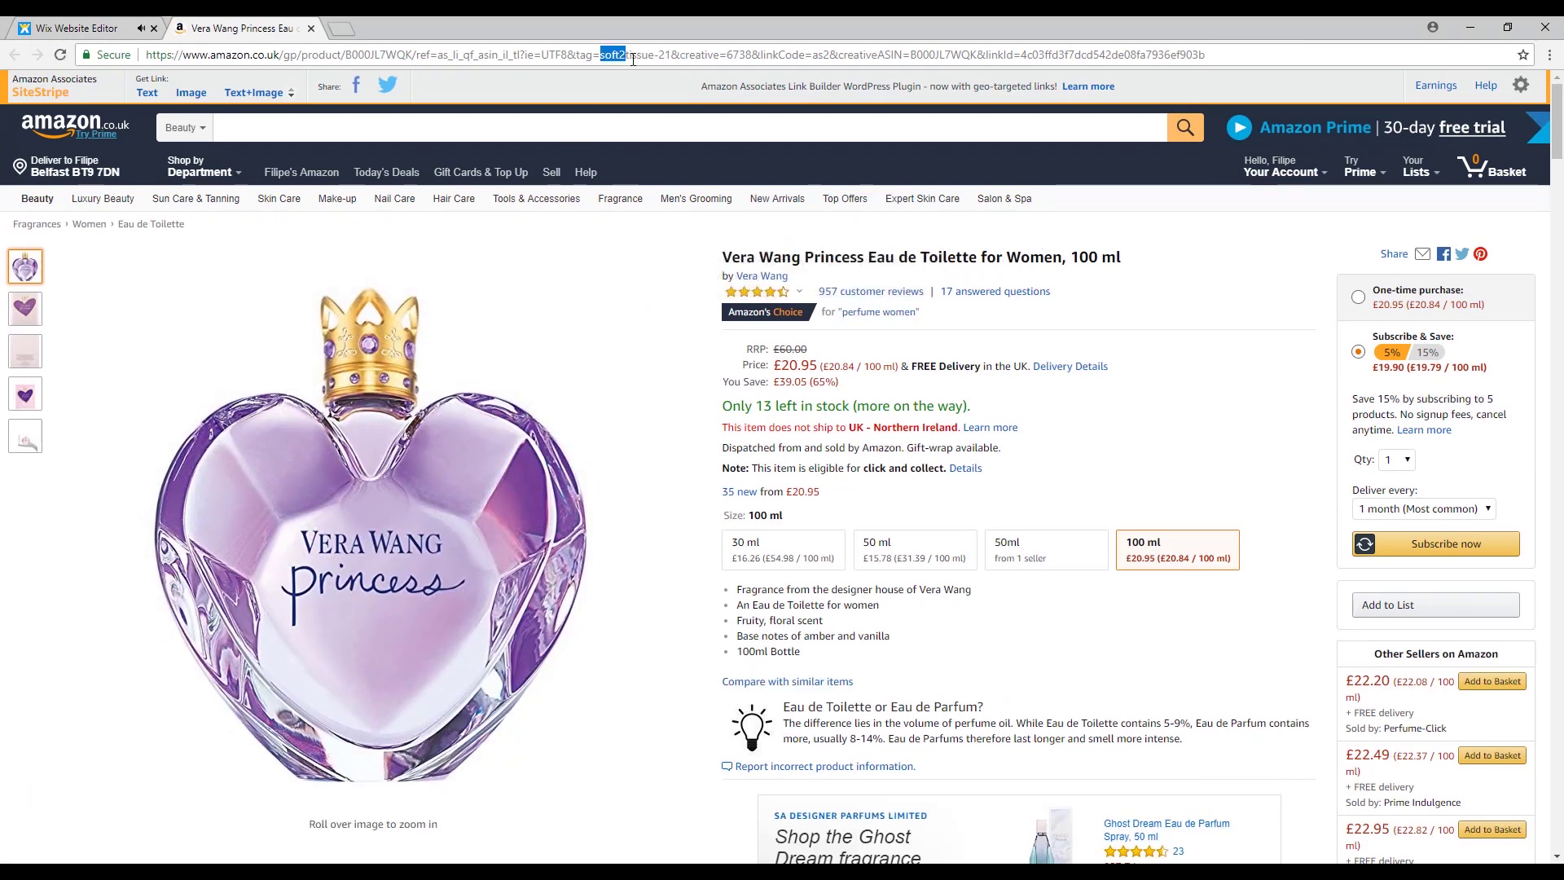
left_click_drag(633, 59, 662, 61)
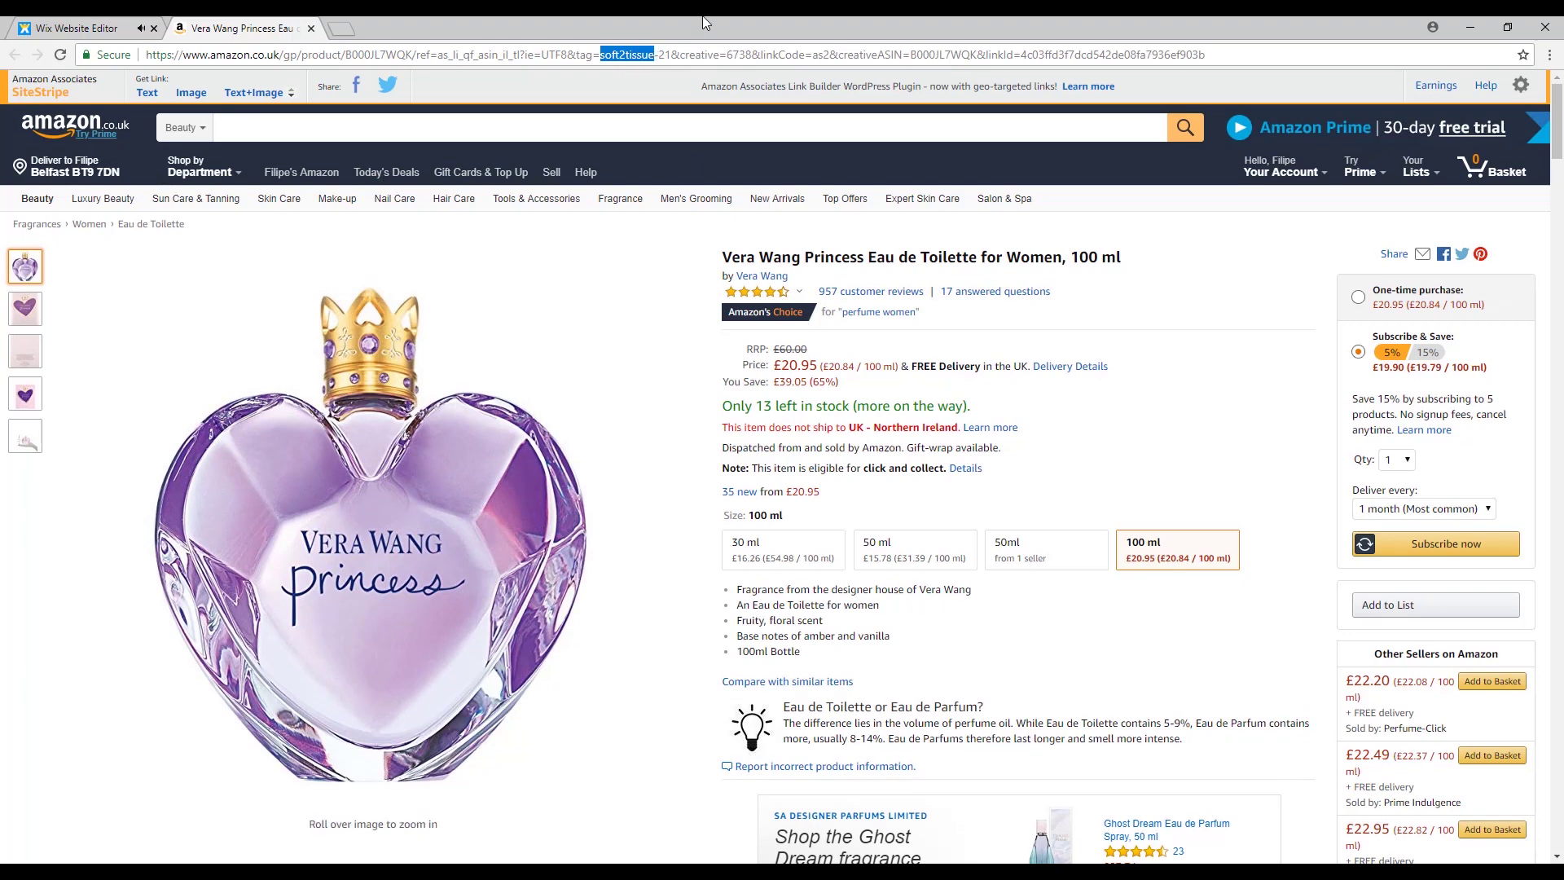
left_click(312, 30)
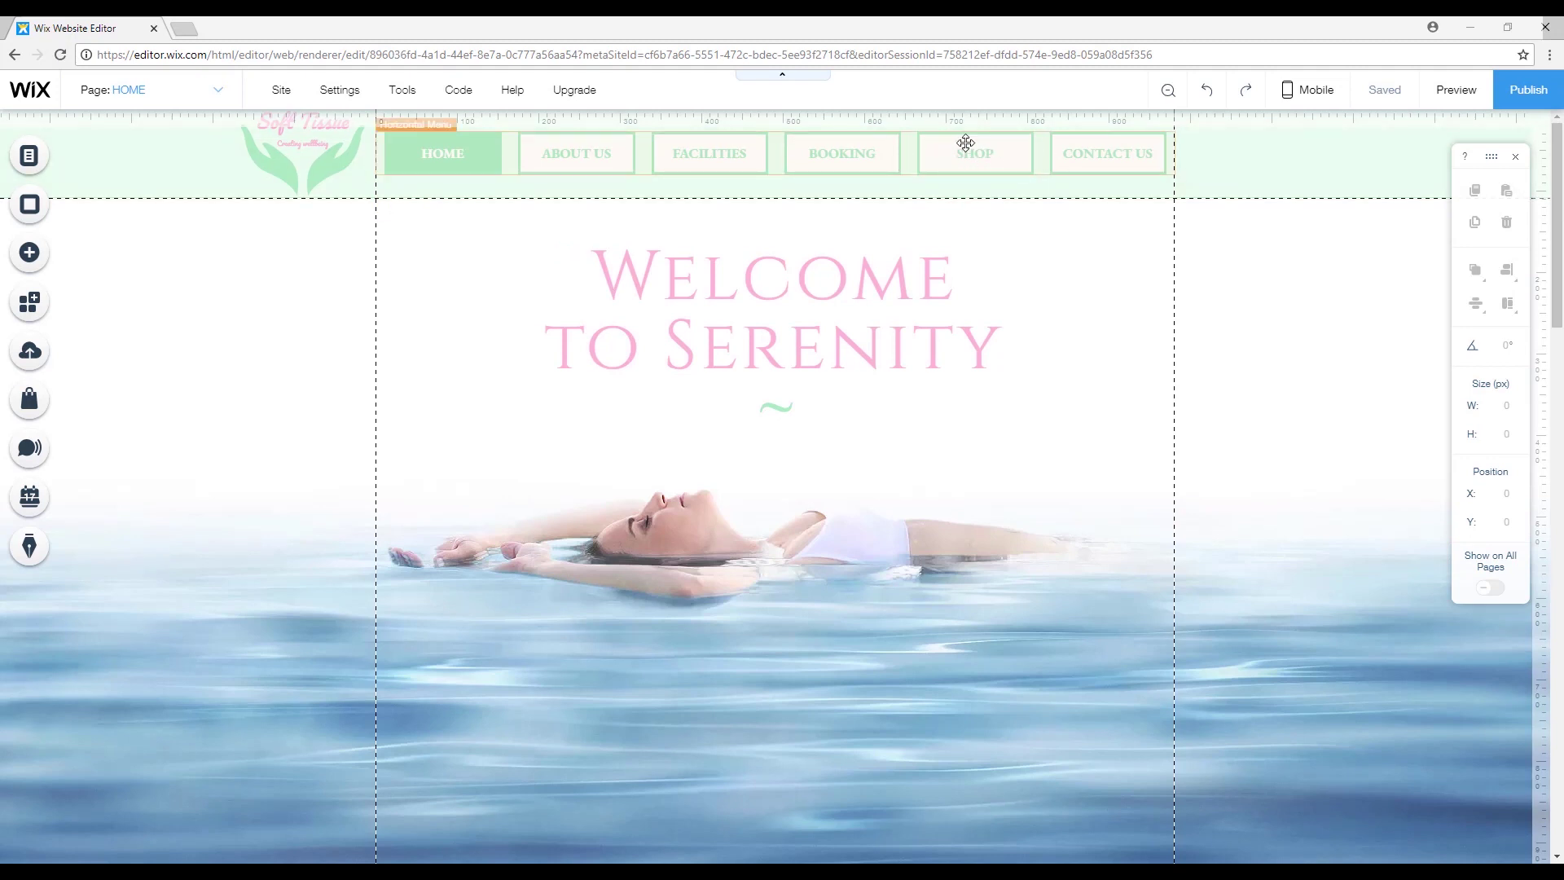
Switch to the SHOP page and inspect its Amazon Shop heading and logo image.
left_click(30, 155)
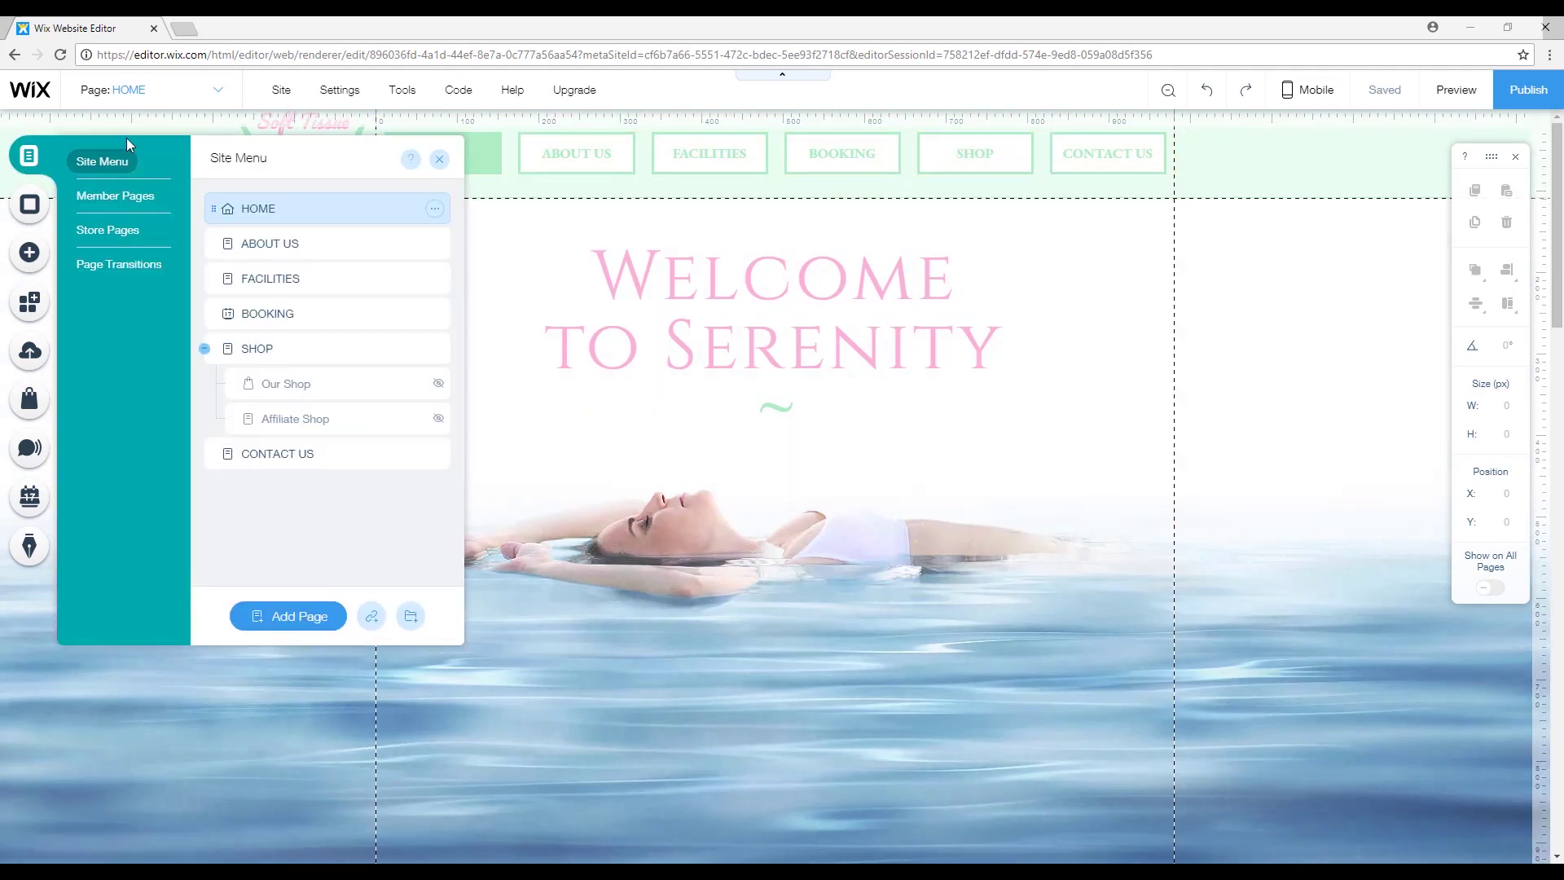
left_click(326, 353)
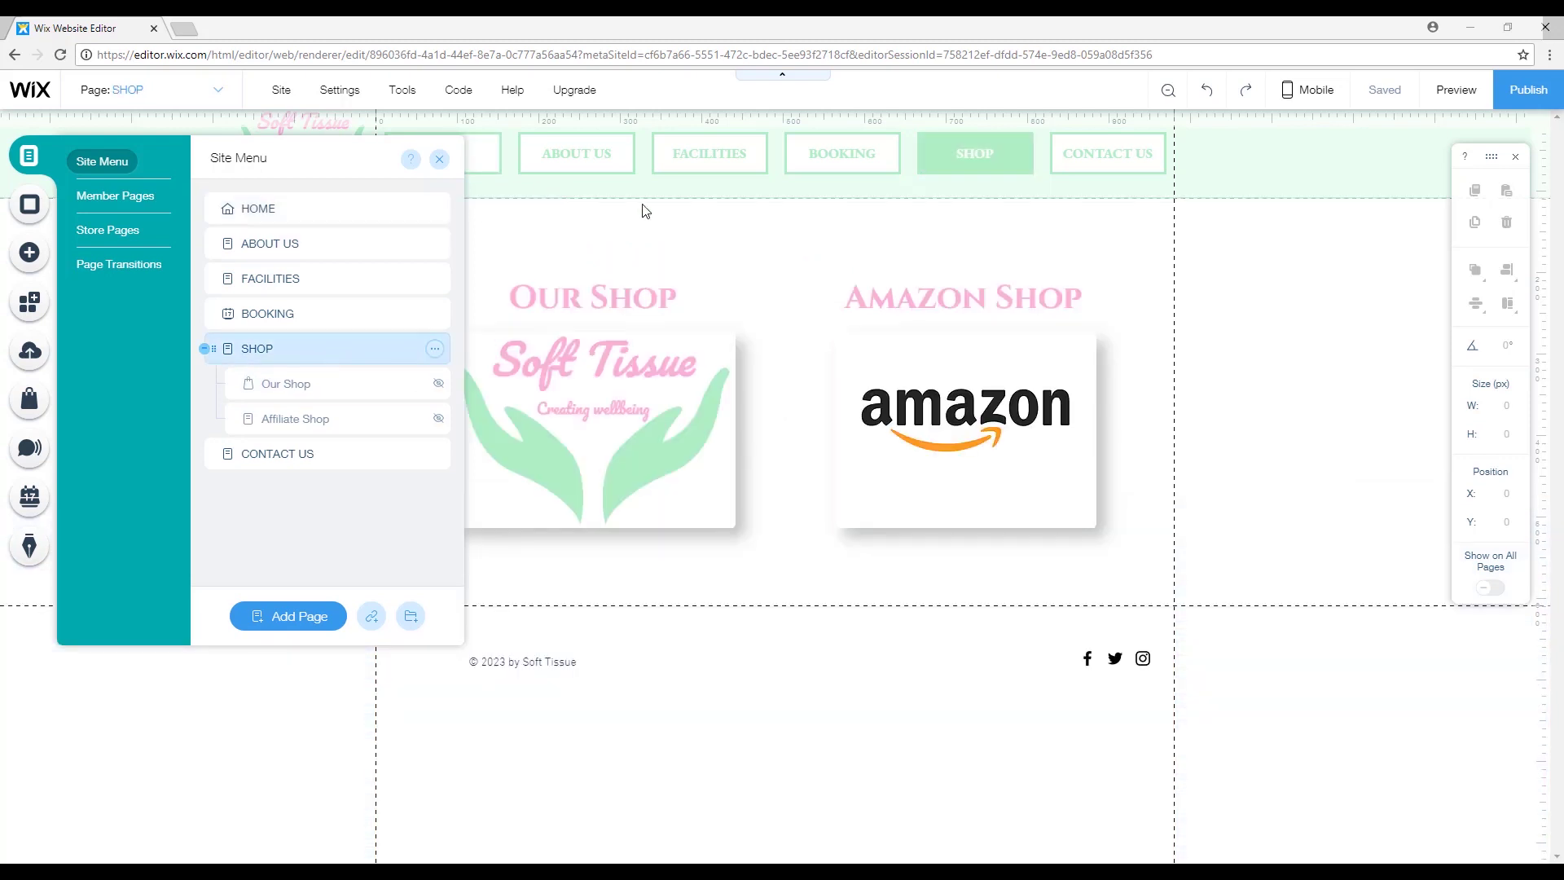
left_click(645, 211)
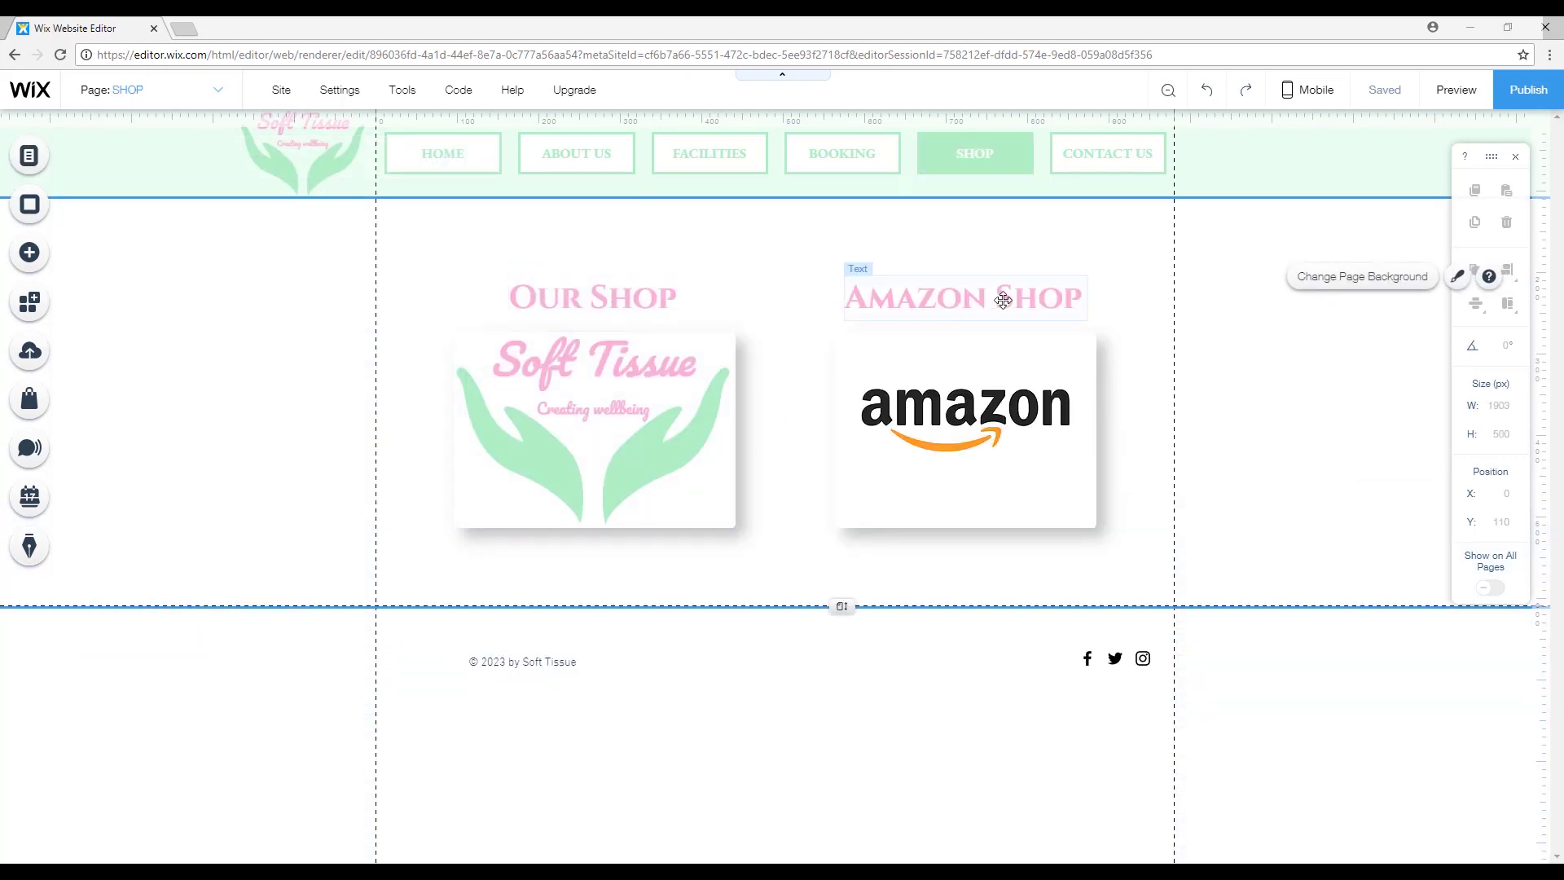
left_click(961, 297)
left_click(965, 424)
left_click(1212, 403)
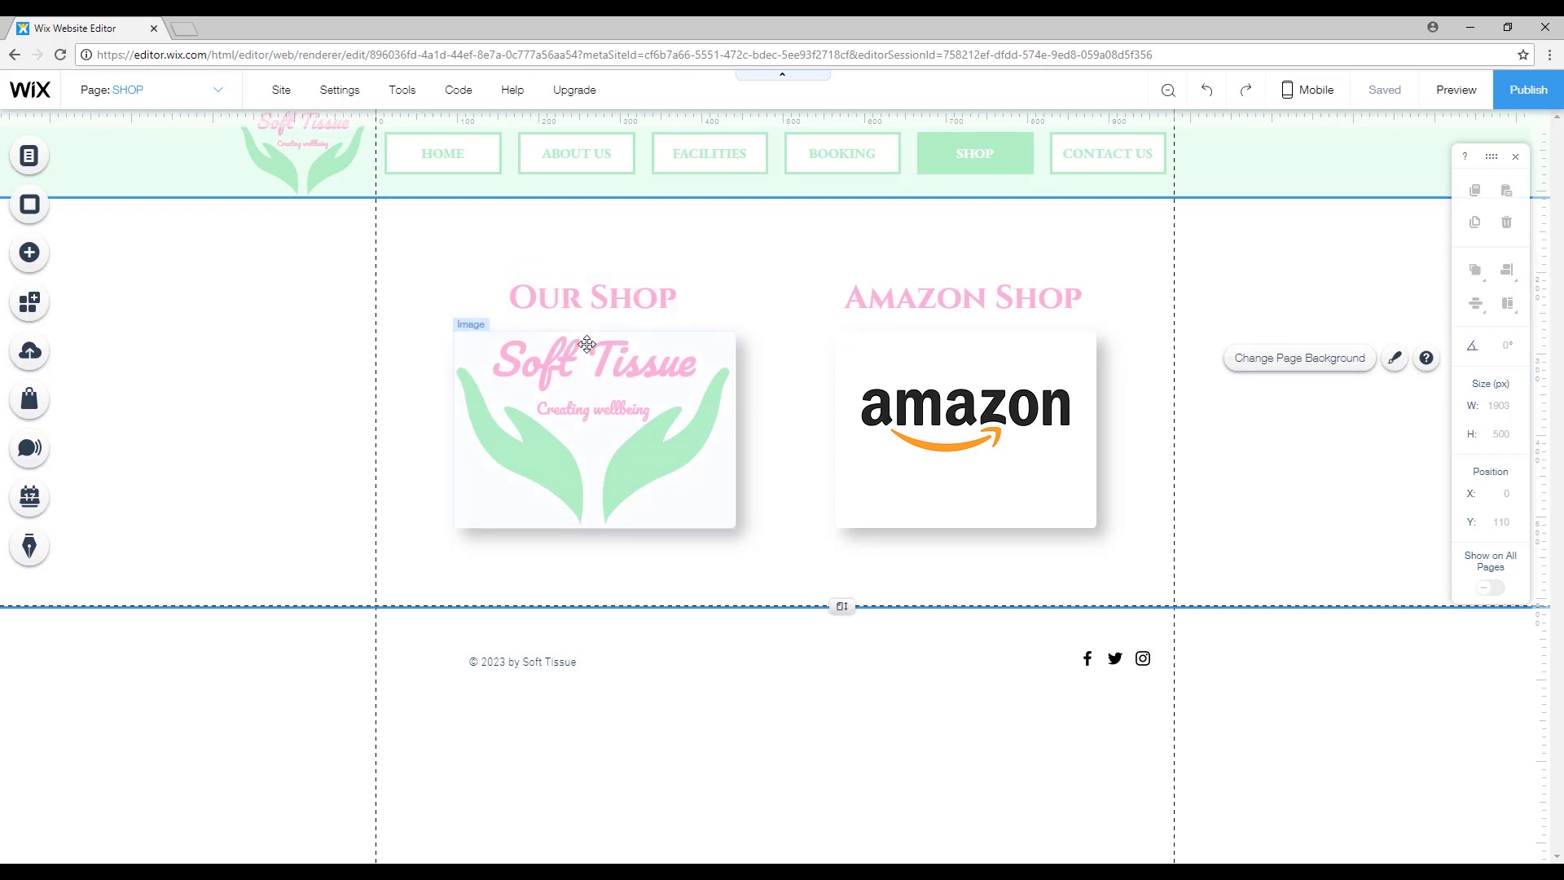
Switch to the Affiliate Shop page, then on to the Our Shop page.
left_click(30, 155)
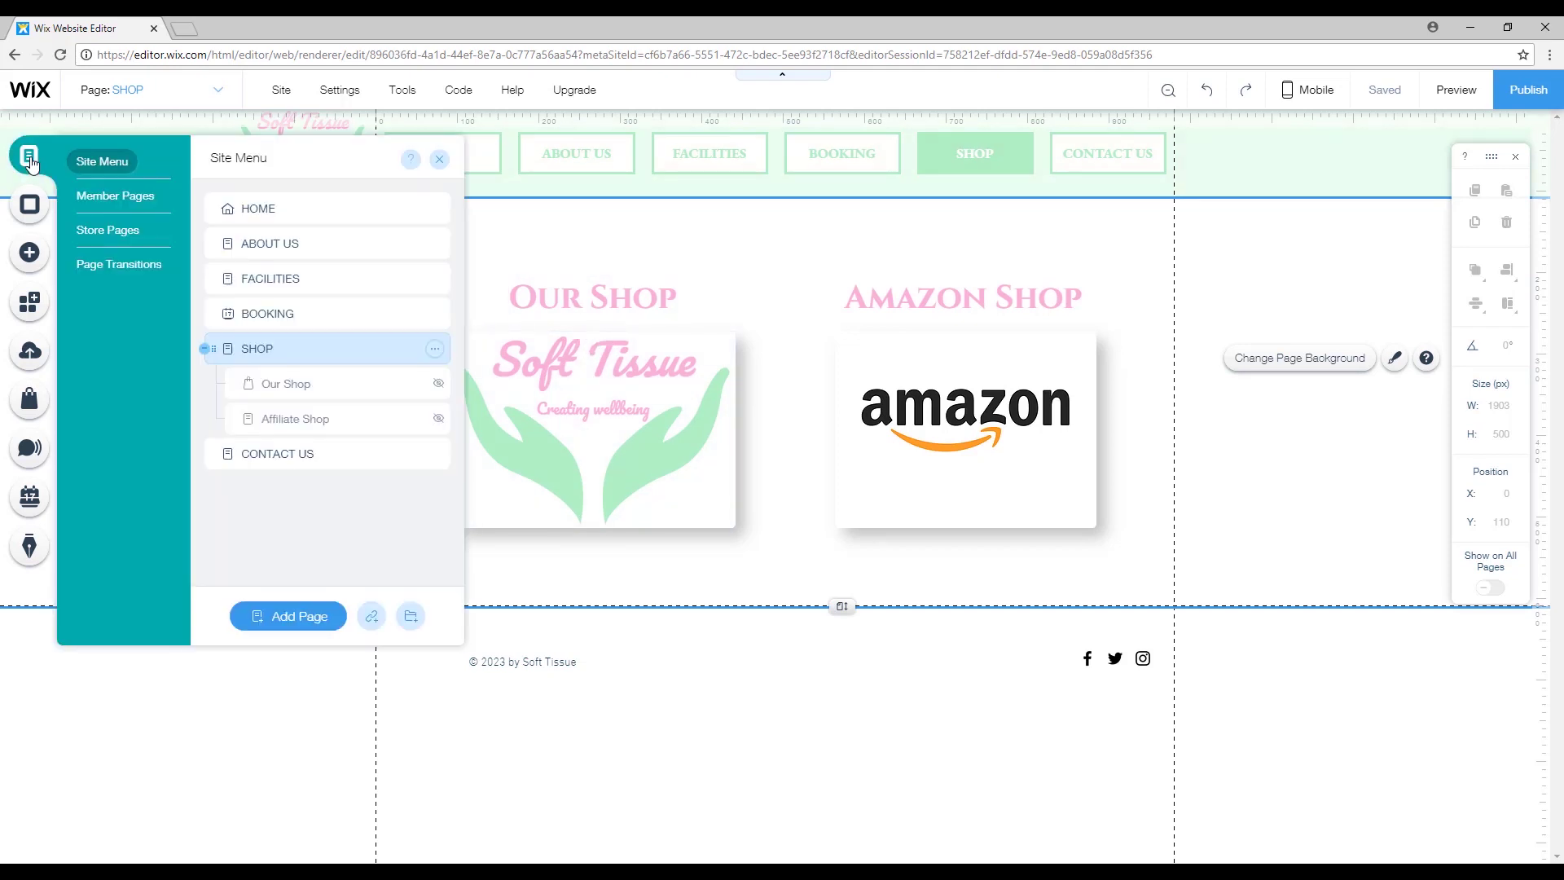
left_click(367, 420)
left_click(997, 395)
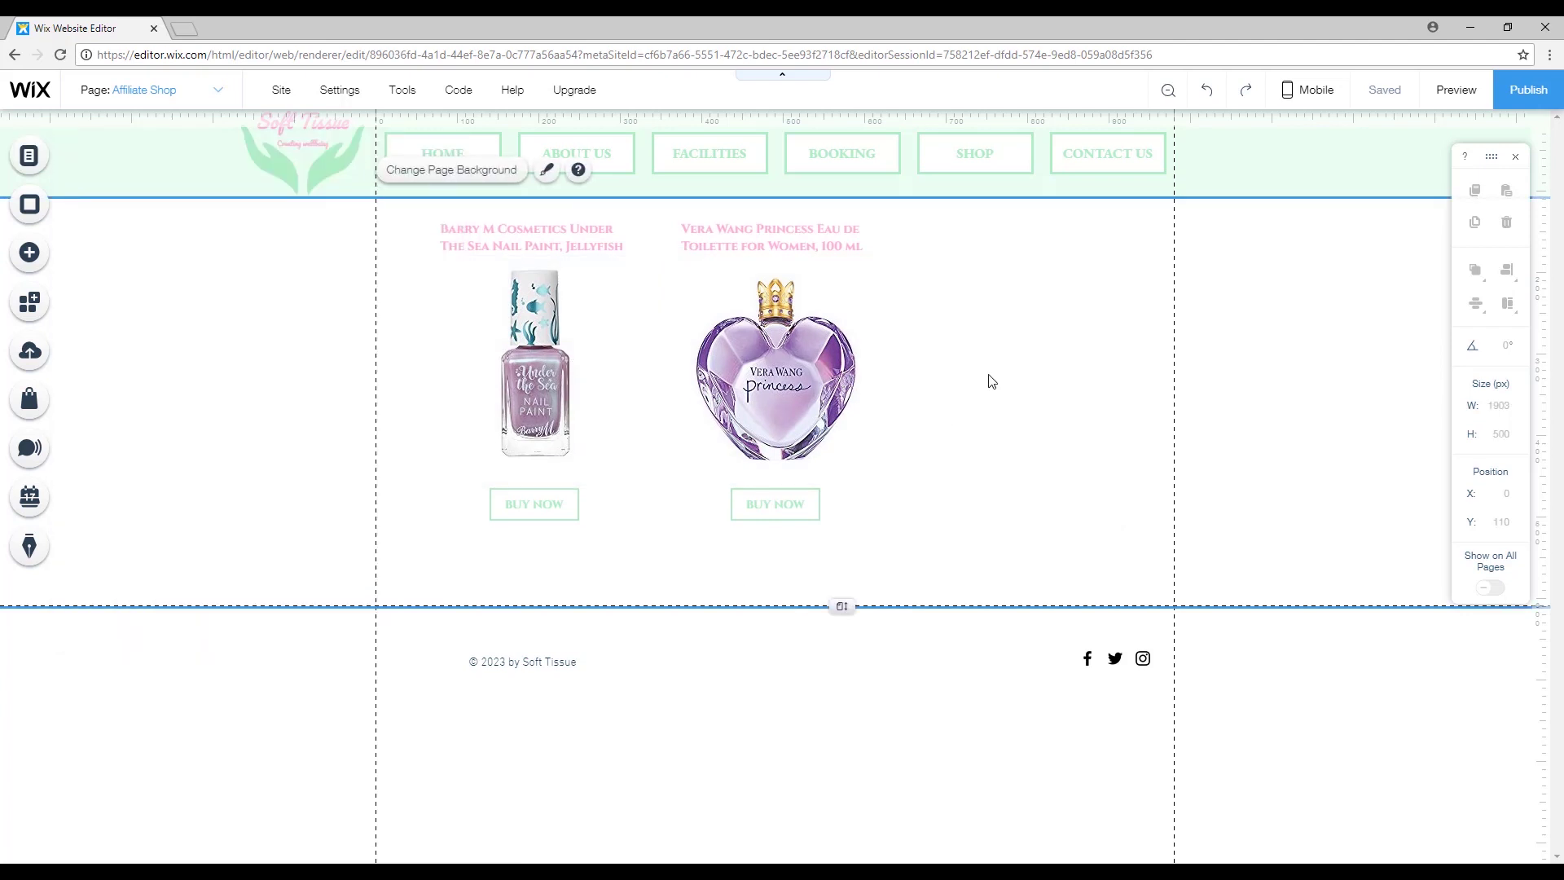
left_click(29, 155)
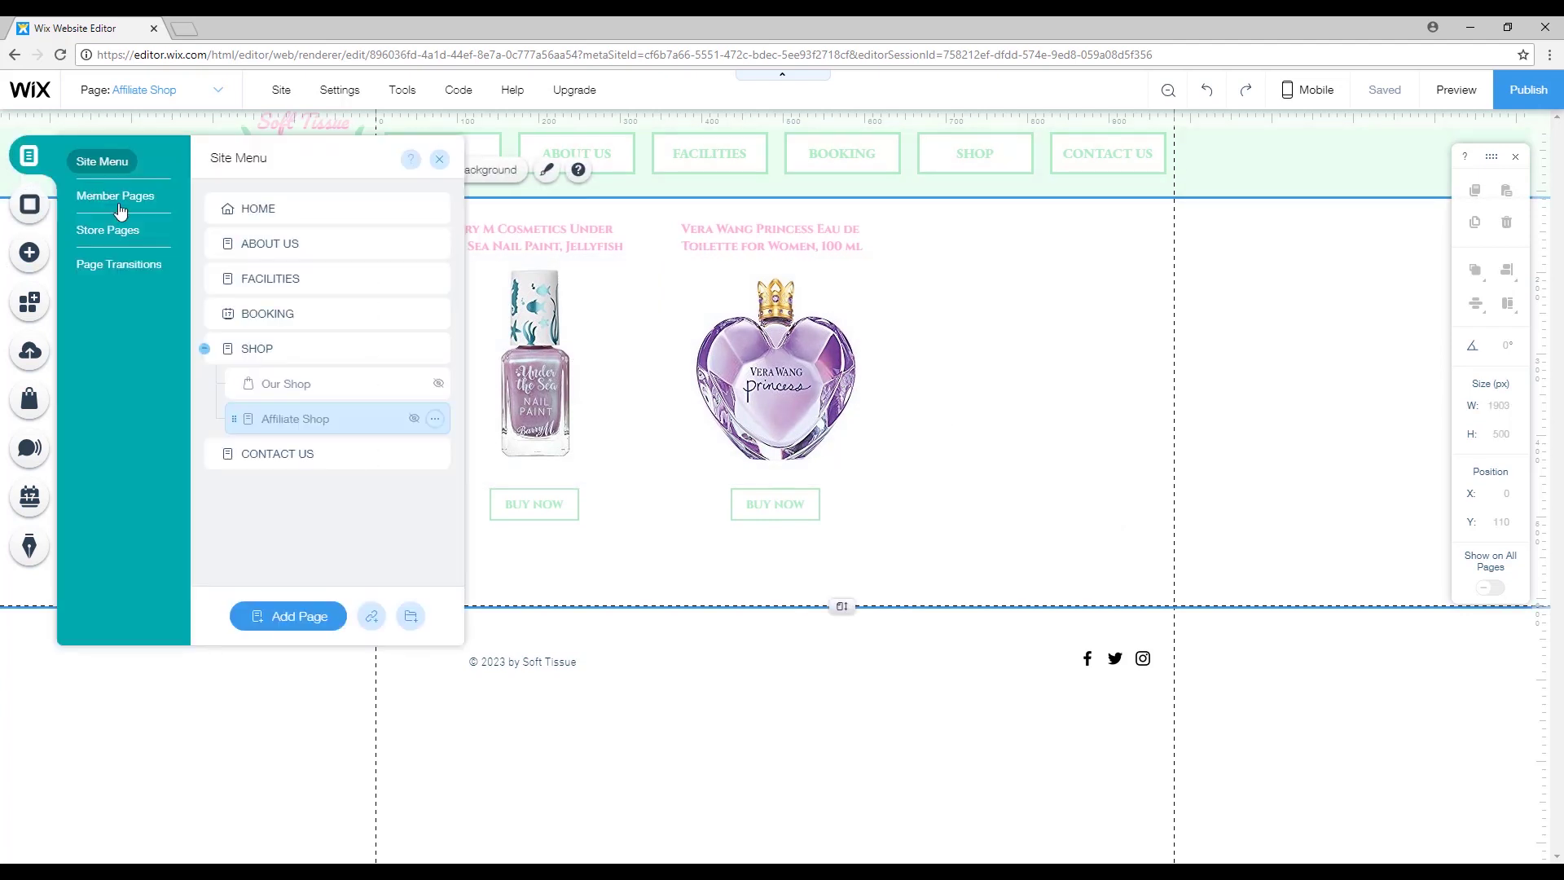
left_click(297, 383)
left_click(1187, 422)
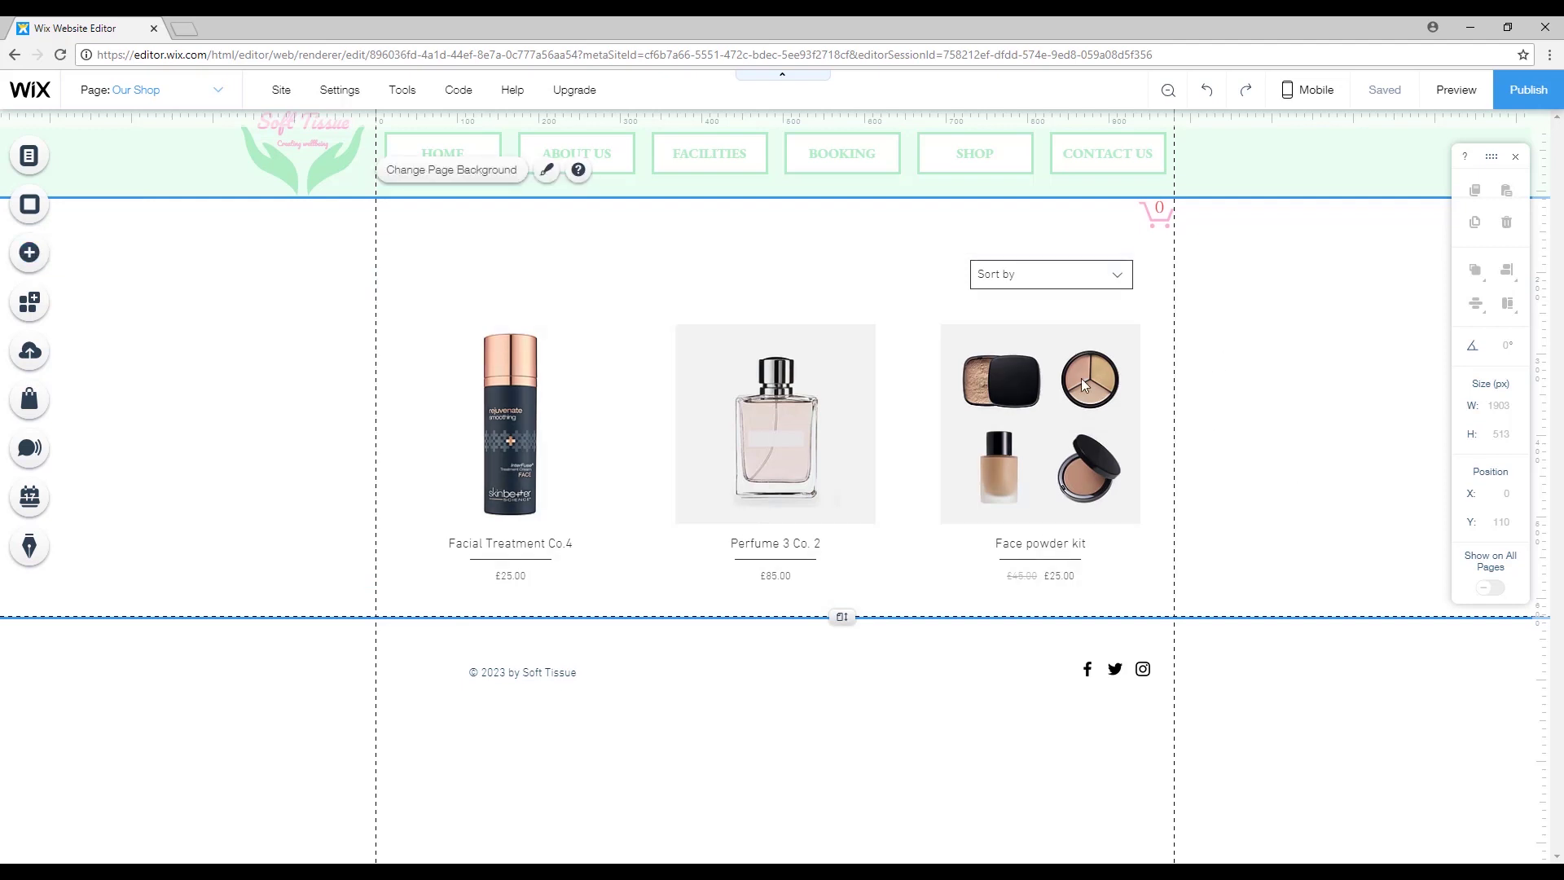
Add Wix Blog from the Add panel, dismiss its welcome message, and close the Blog Manager.
left_click(46, 261)
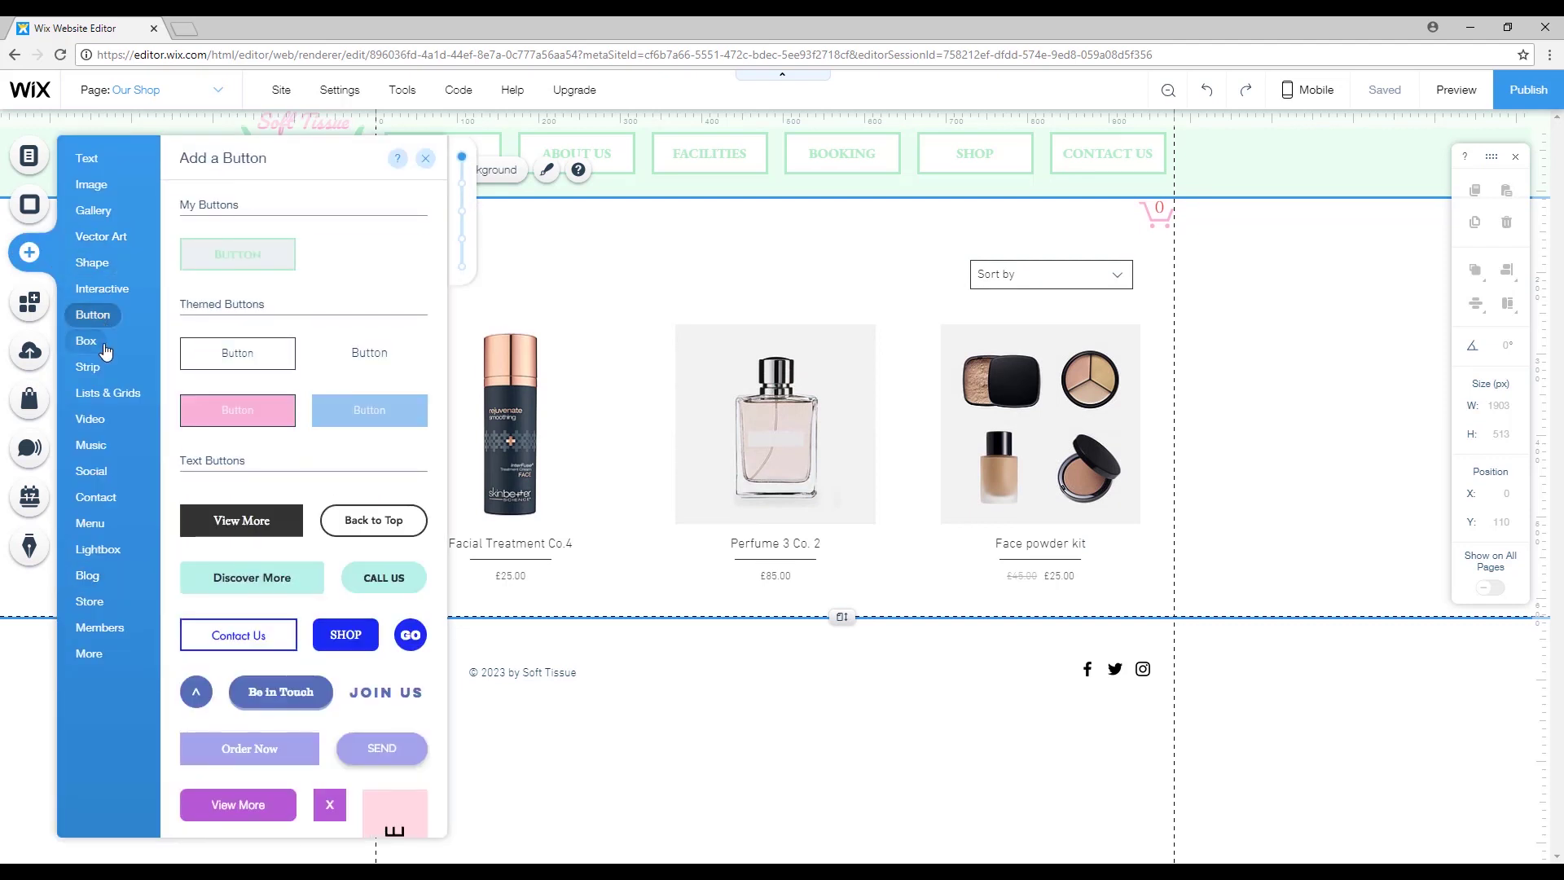
mouse_move(89, 579)
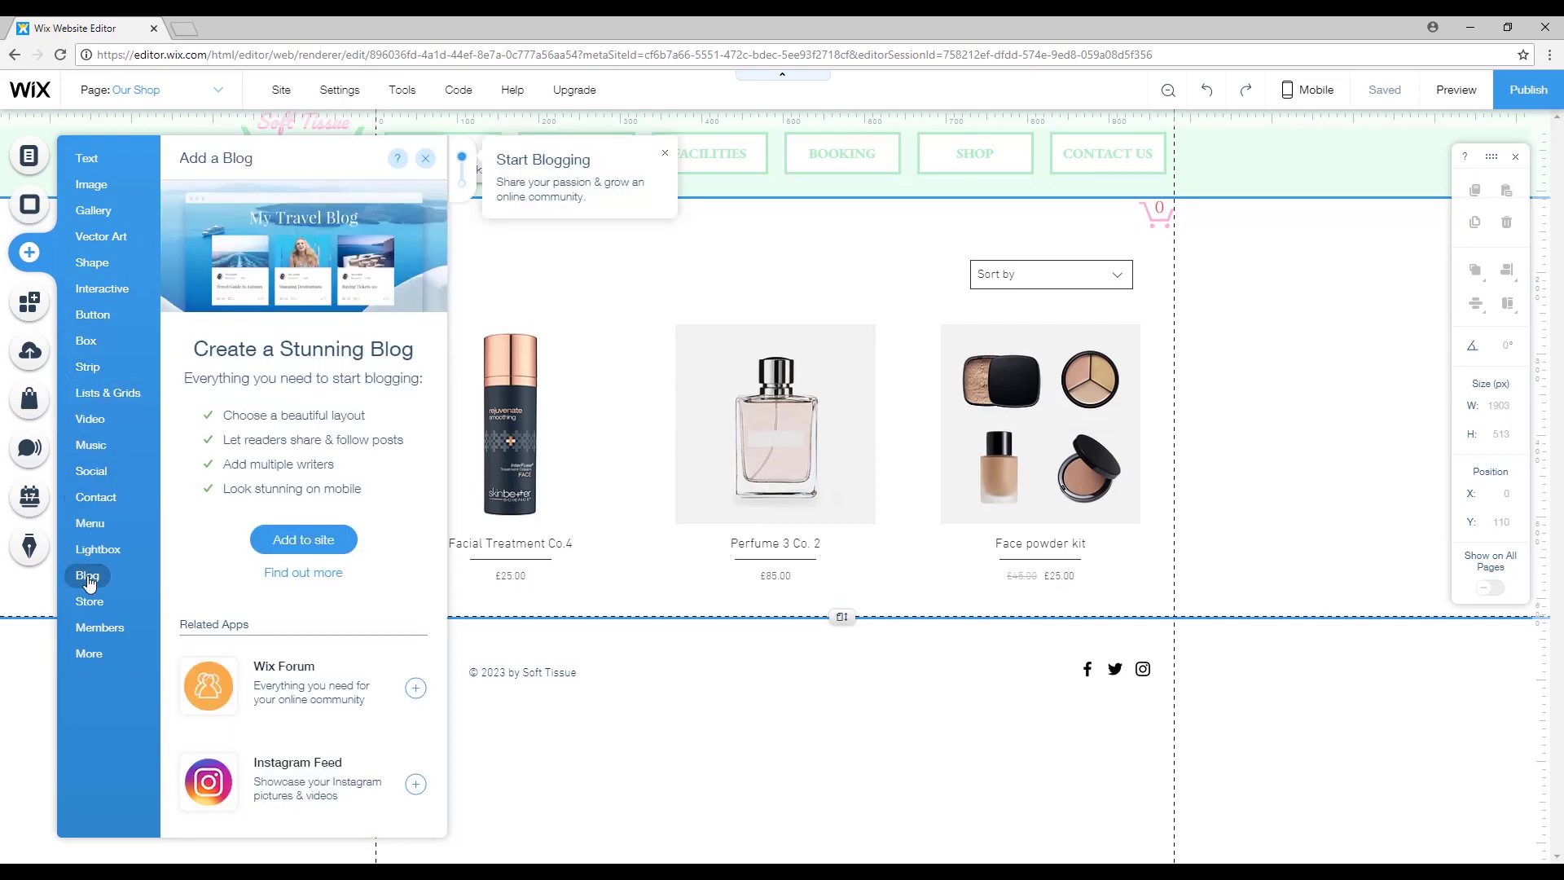
left_click(303, 540)
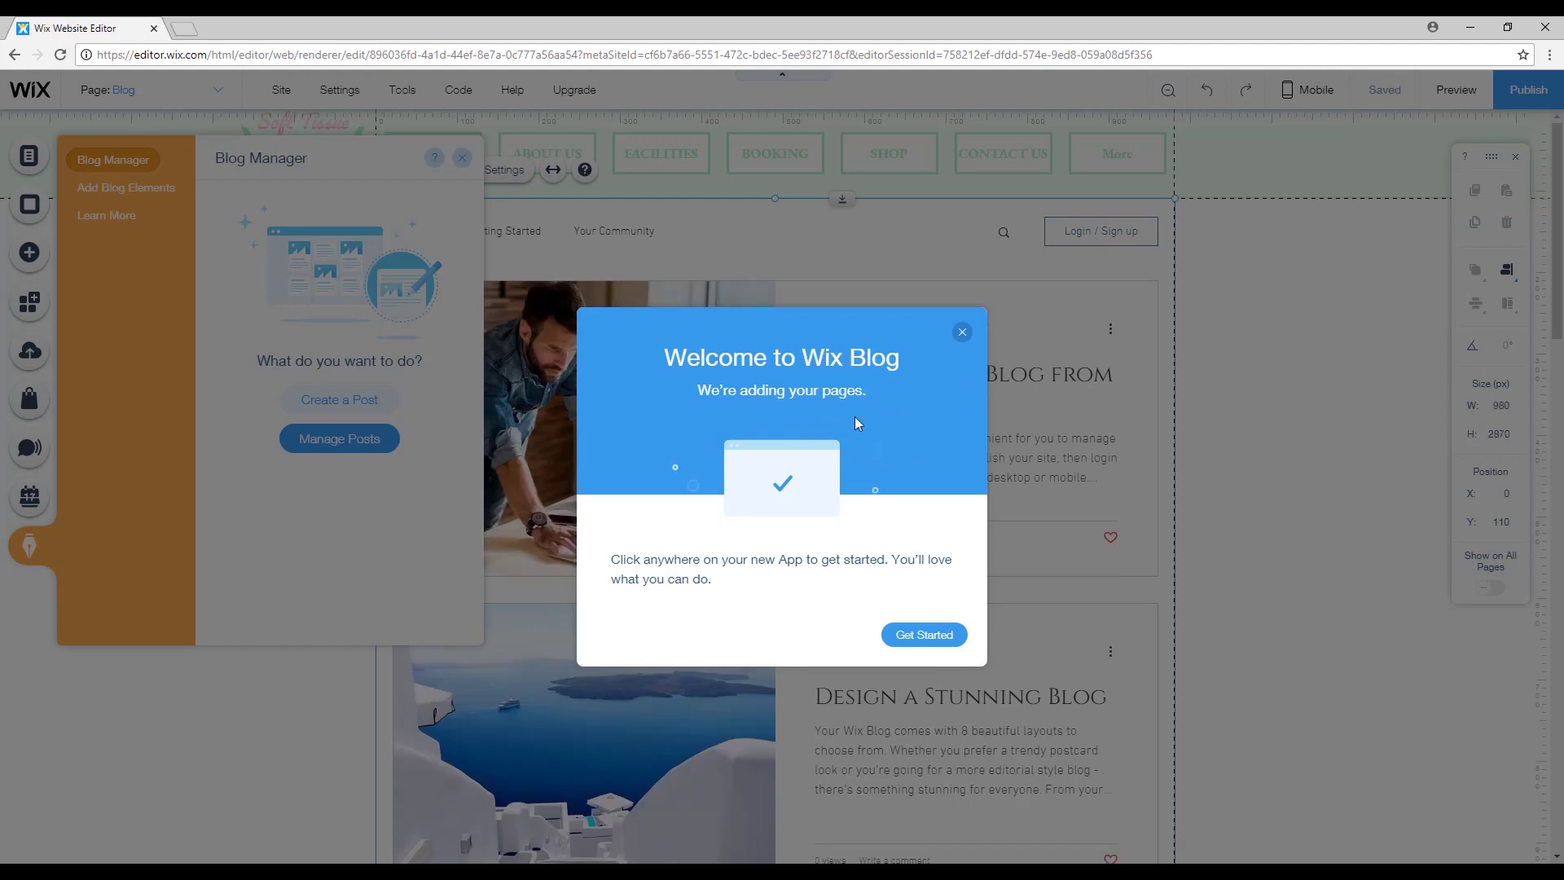
left_click(958, 639)
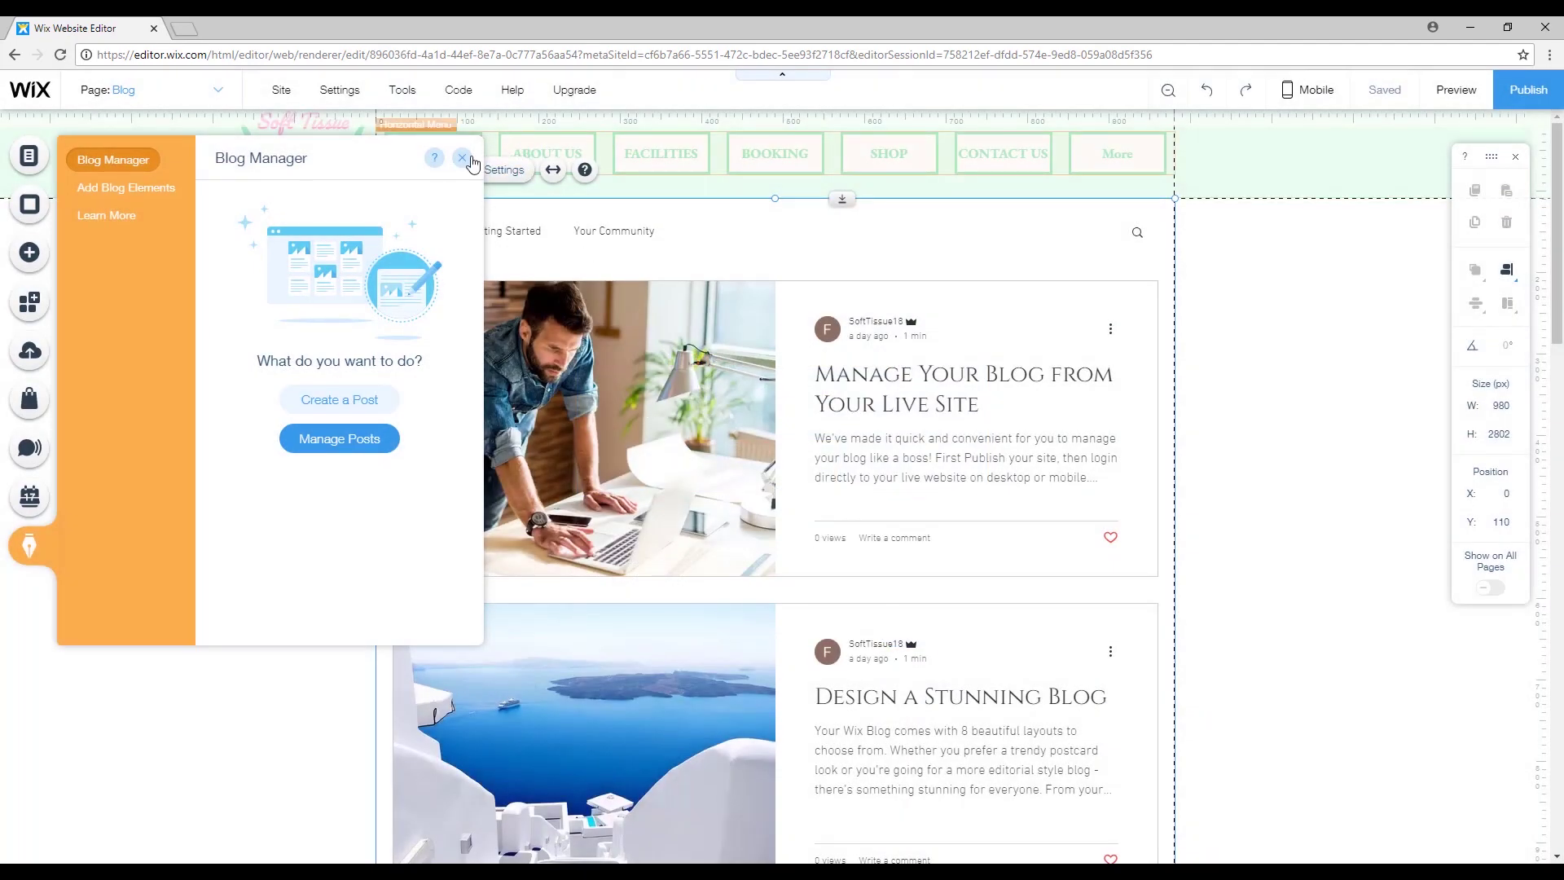
left_click(461, 157)
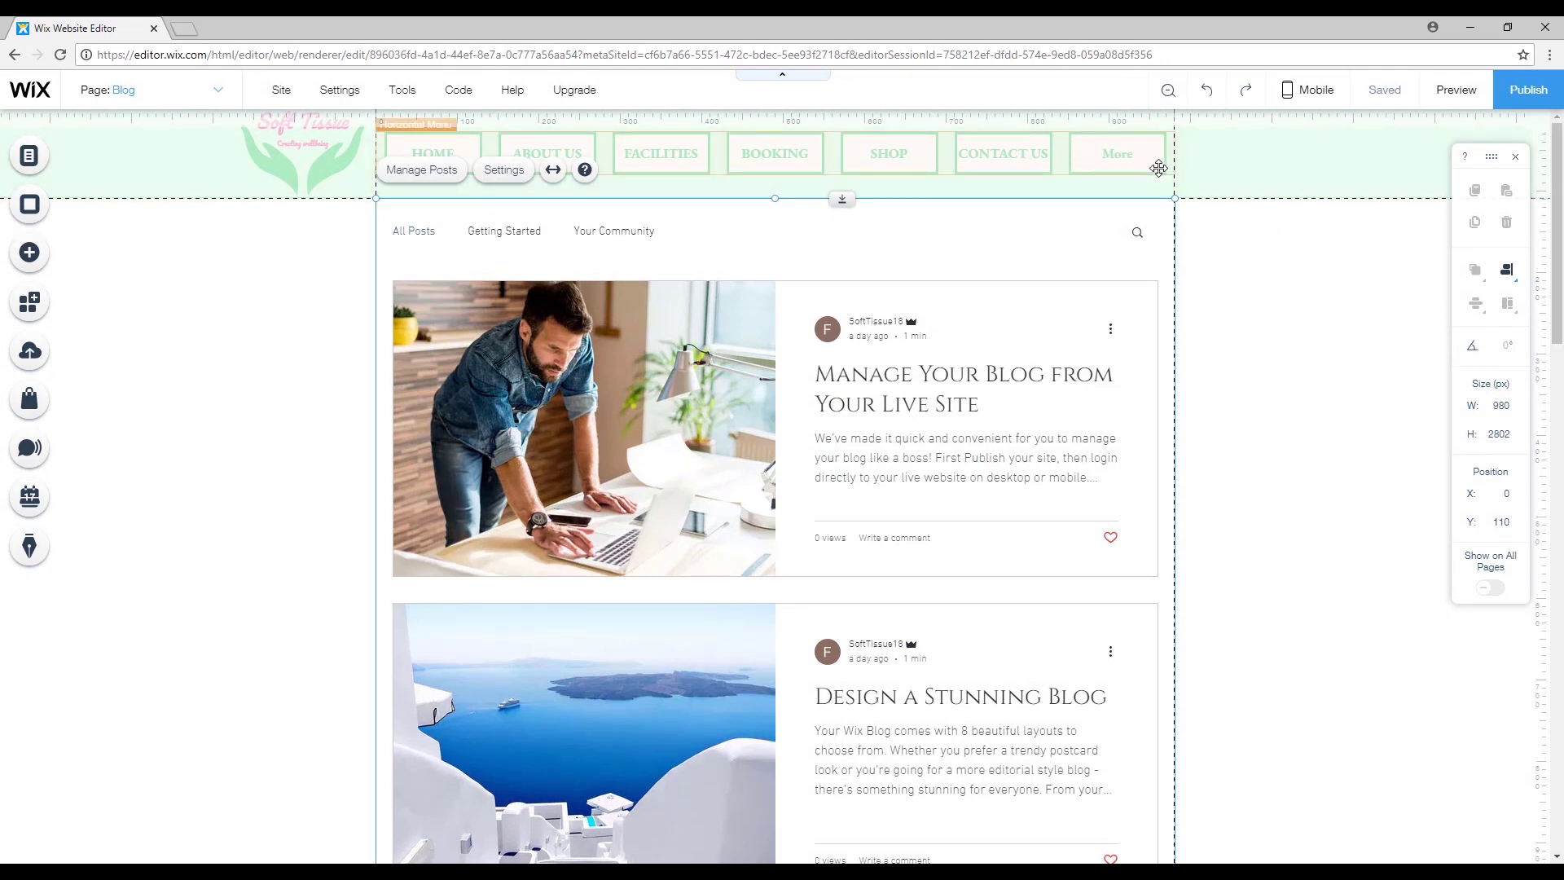
Hide the Members page from the menu and nest it as a subpage under Blog.
left_click(30, 159)
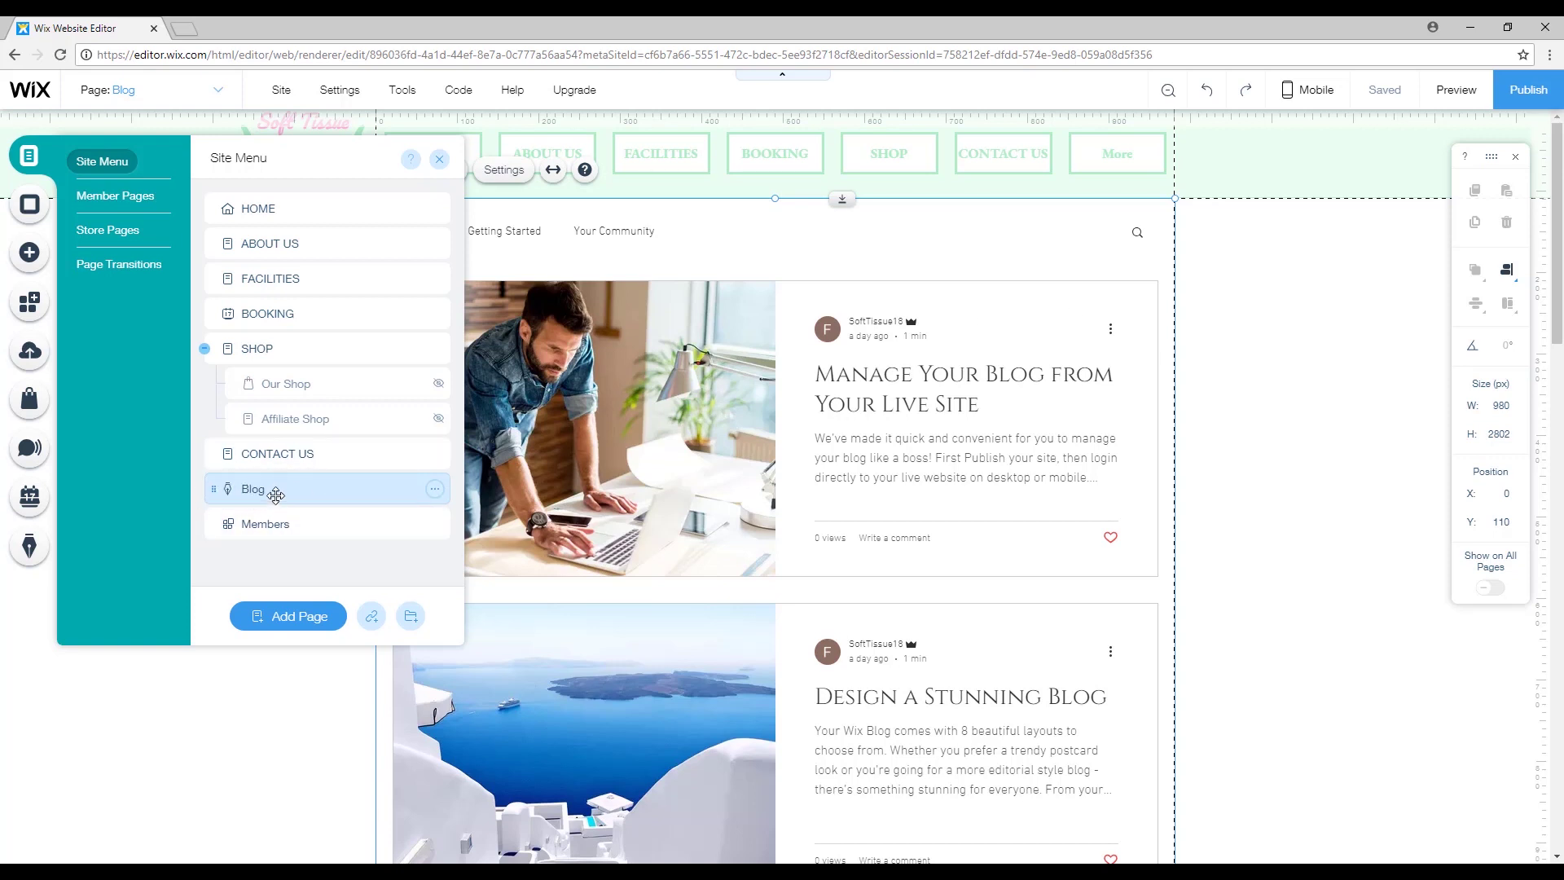
left_click(407, 524)
left_click(435, 524)
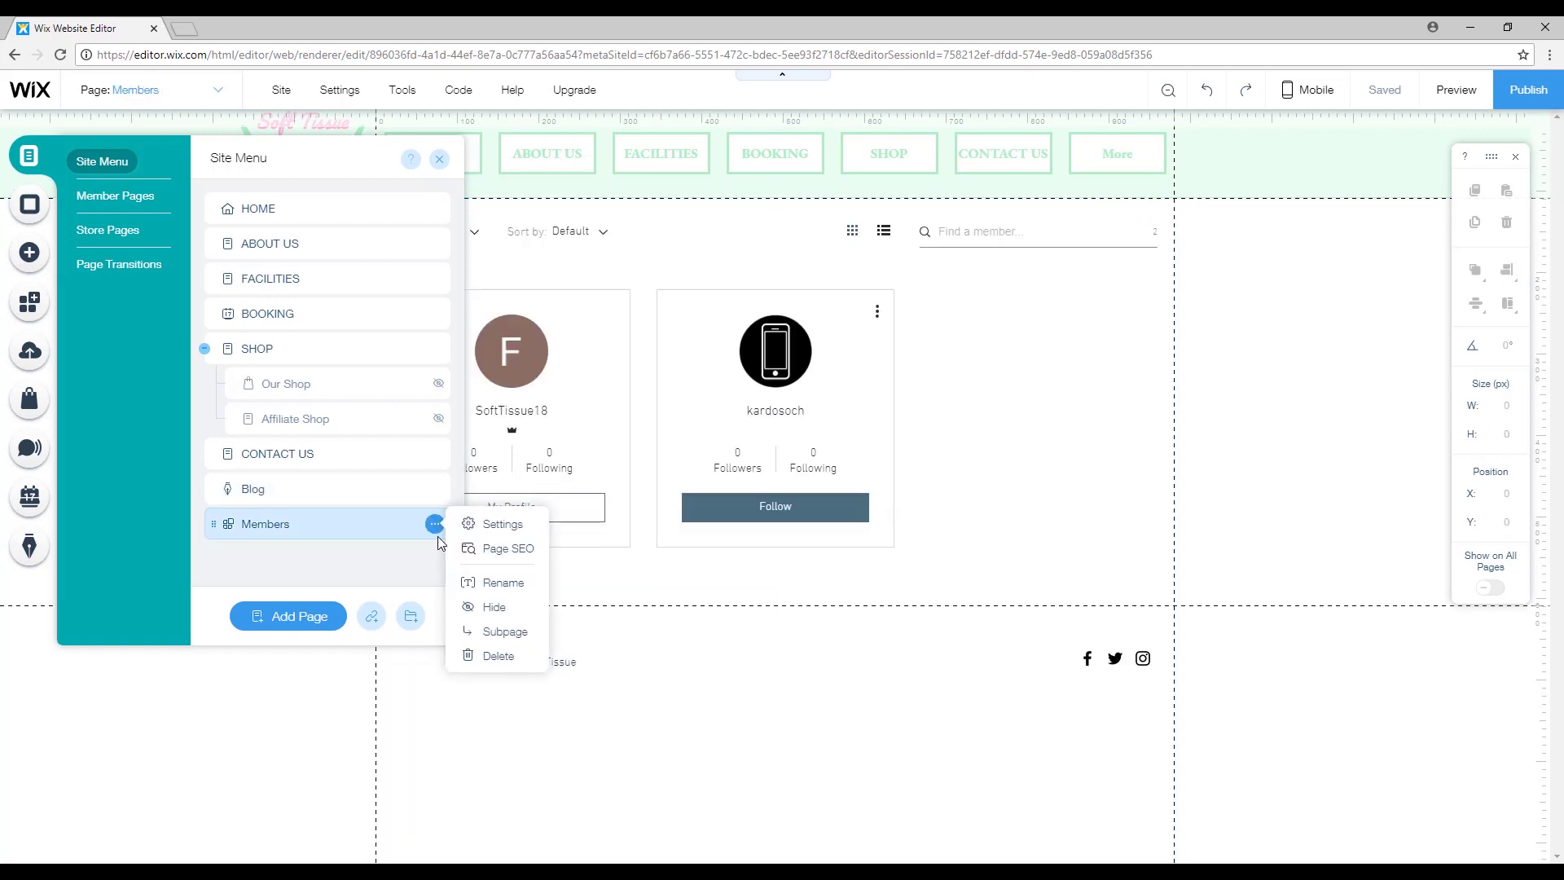
left_click(506, 611)
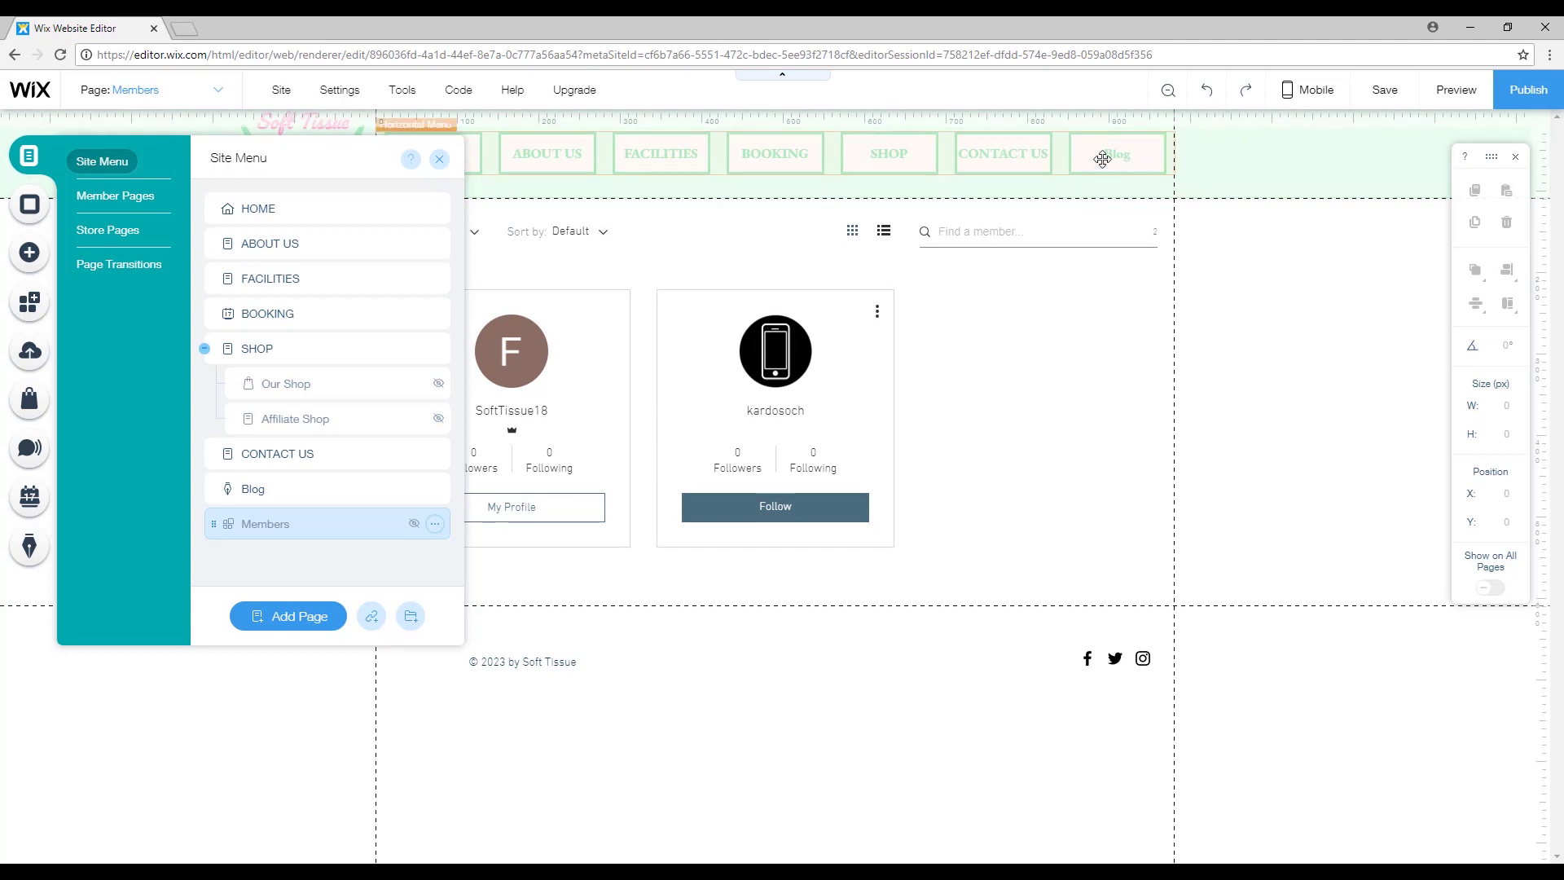
left_click_drag(242, 531, 268, 454)
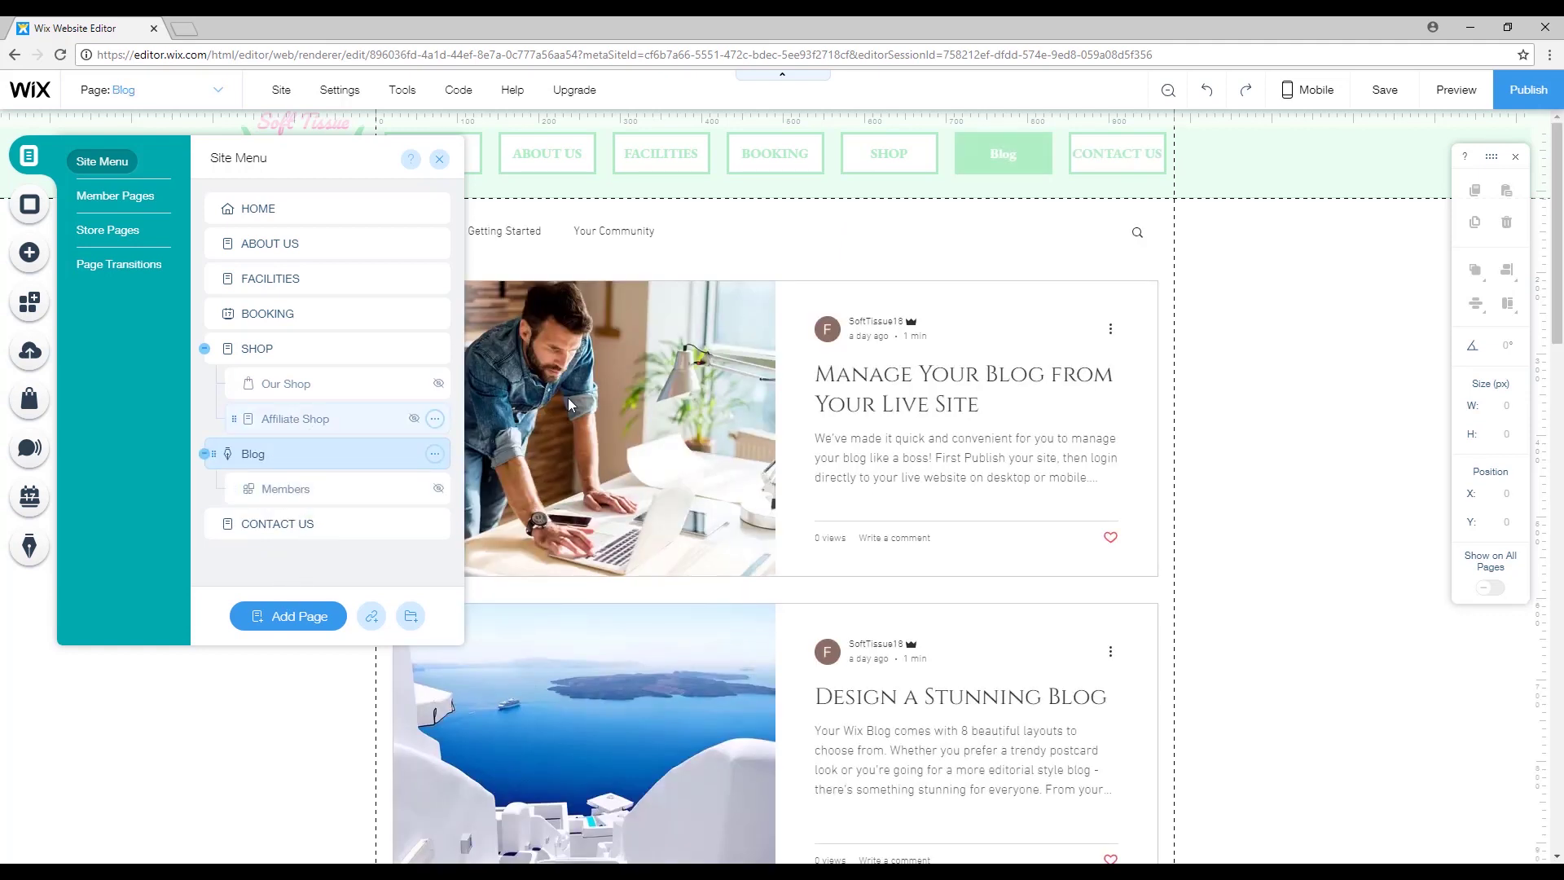
Rename the Blog page to 'BLOG'.
double_click(263, 453)
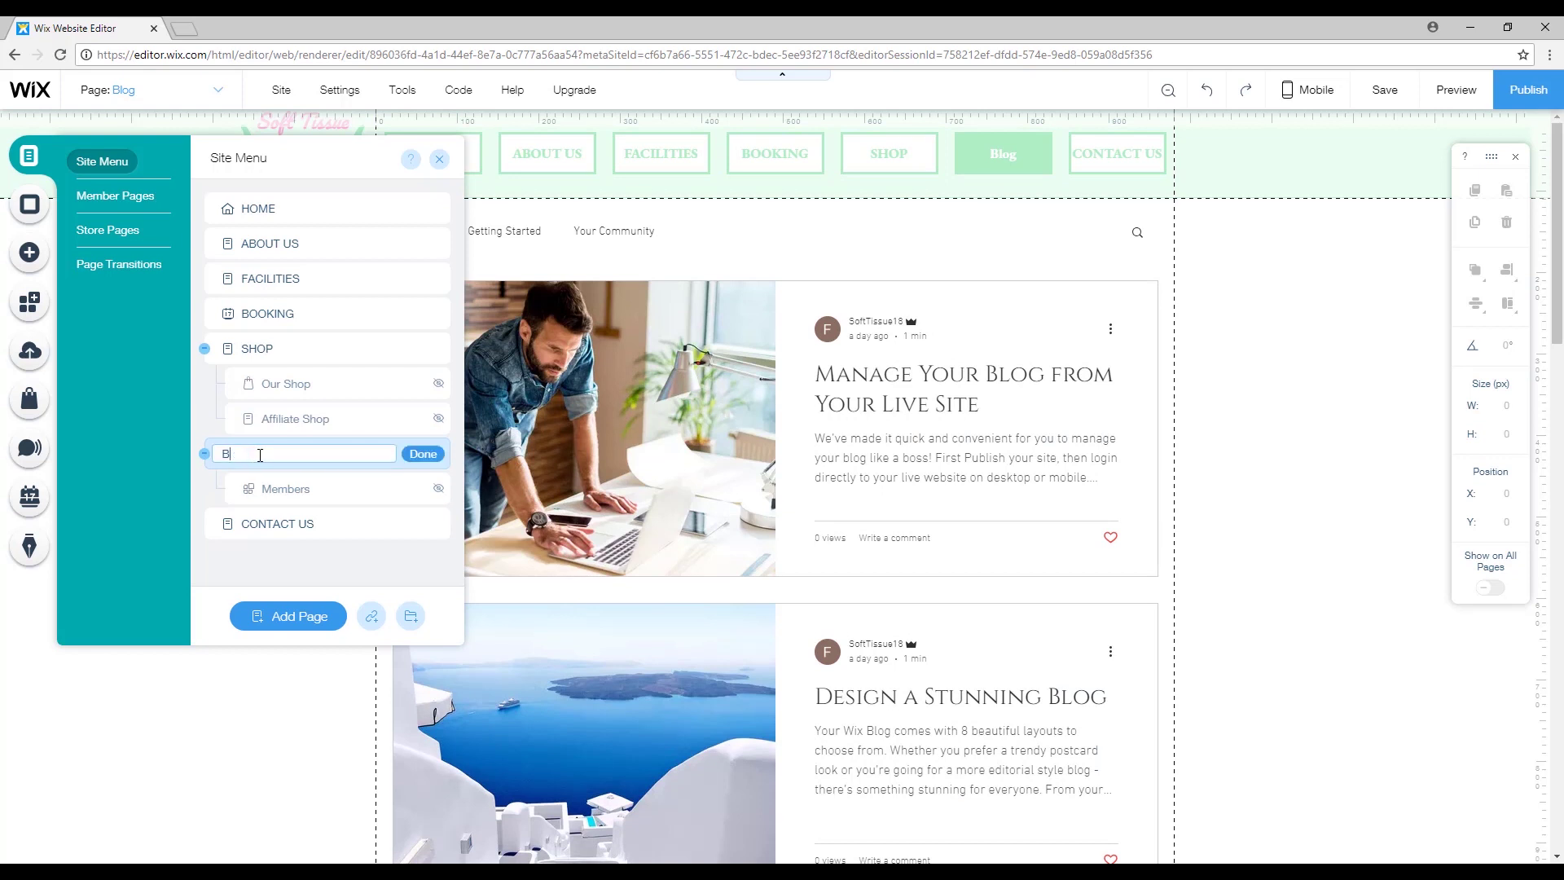
type("BLOG")
left_click(422, 454)
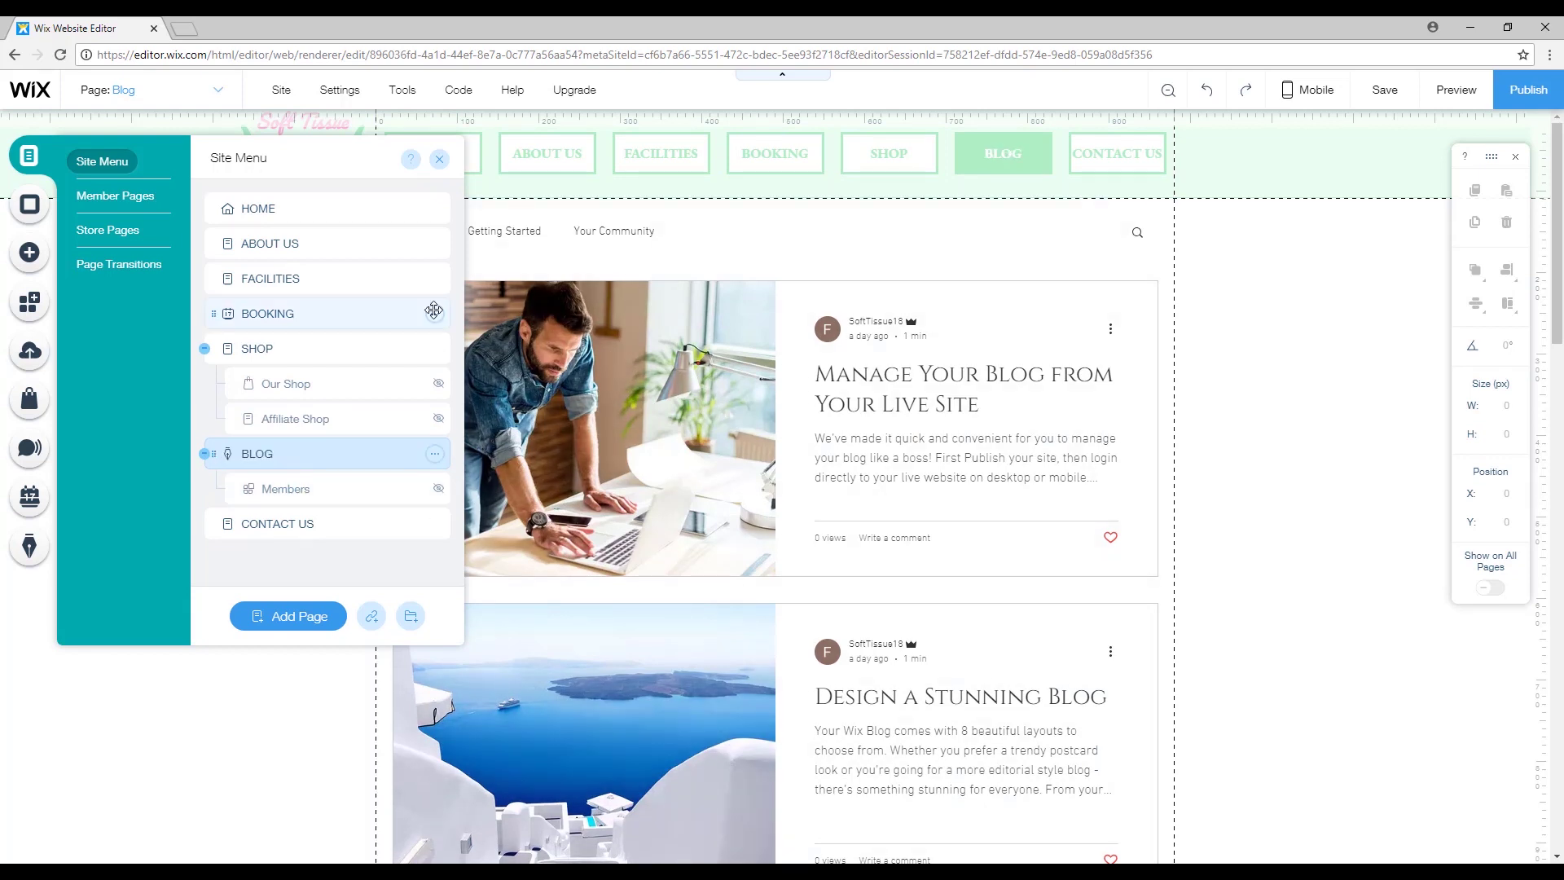
left_click(439, 159)
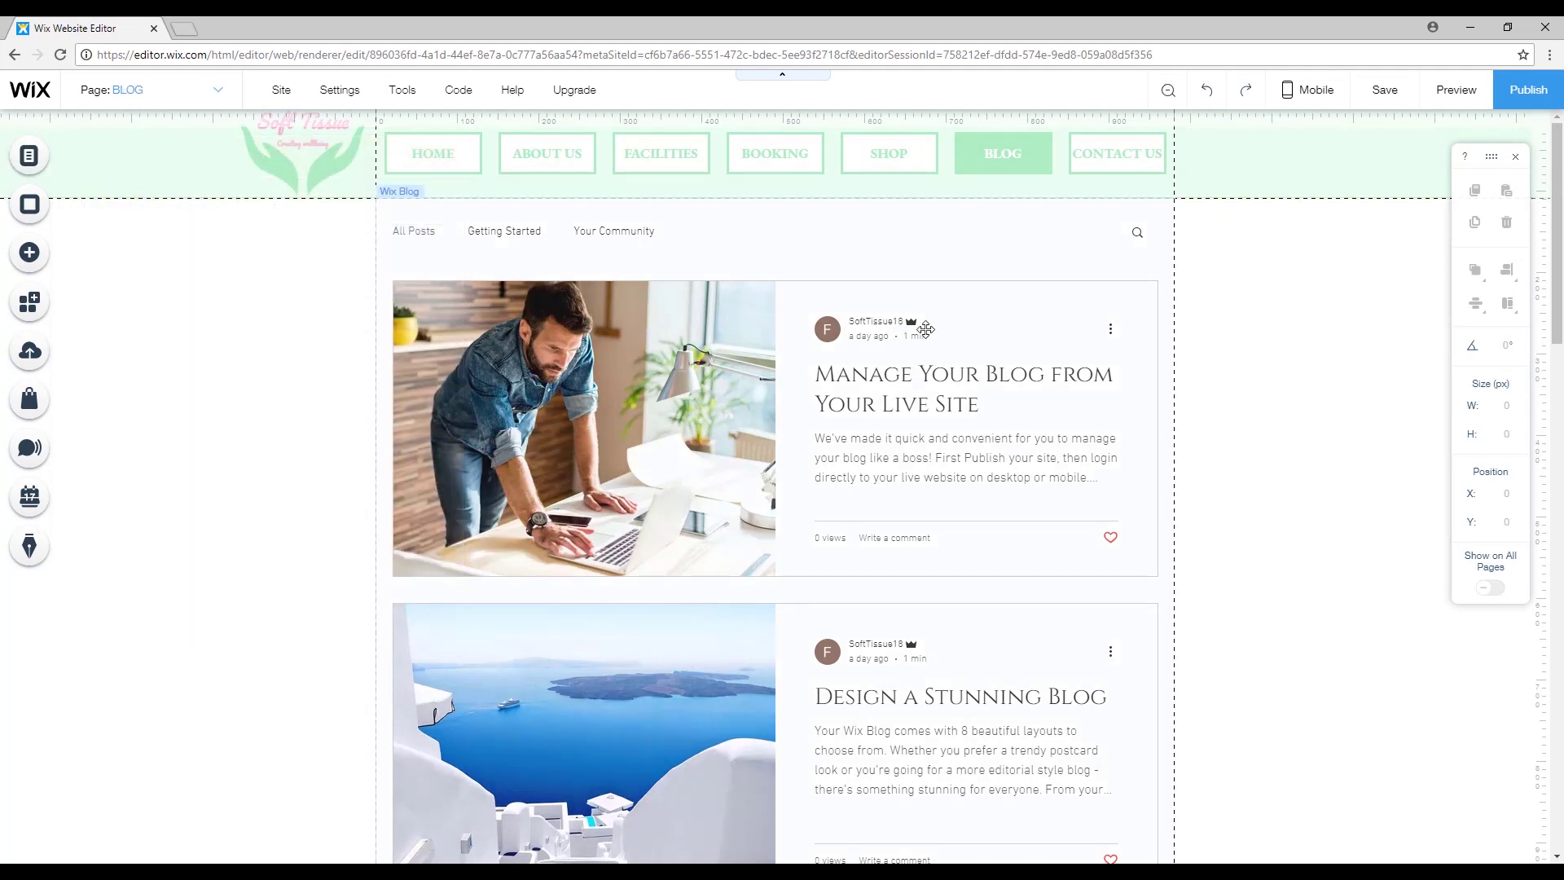
Select the blog element, open its settings, and add a Beauty category.
scroll(1267, 407, "down", 10)
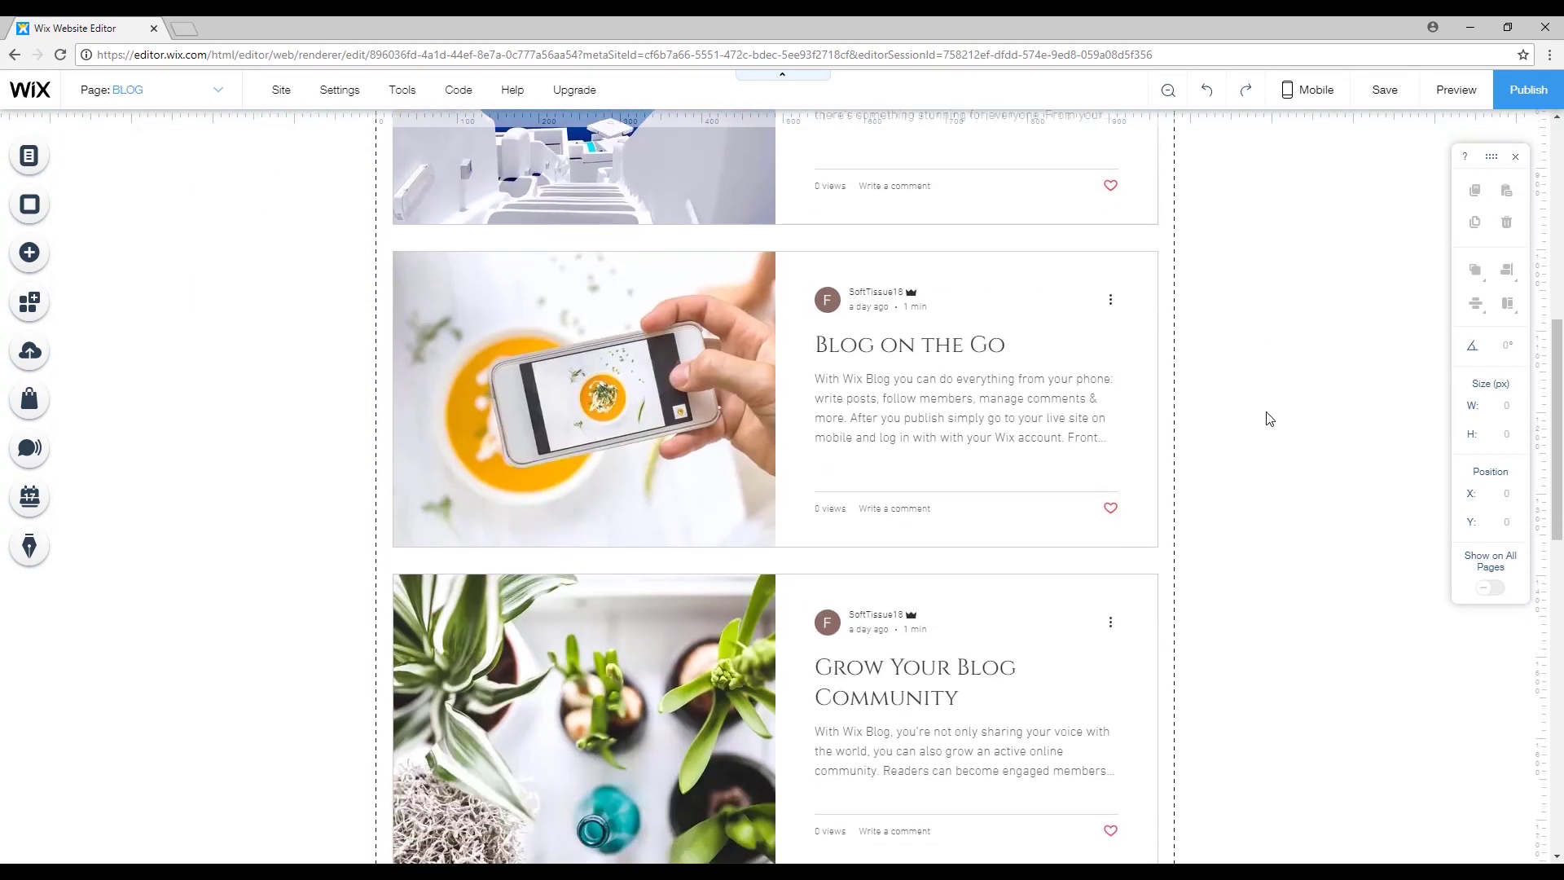
scroll(1249, 417, "up", 10)
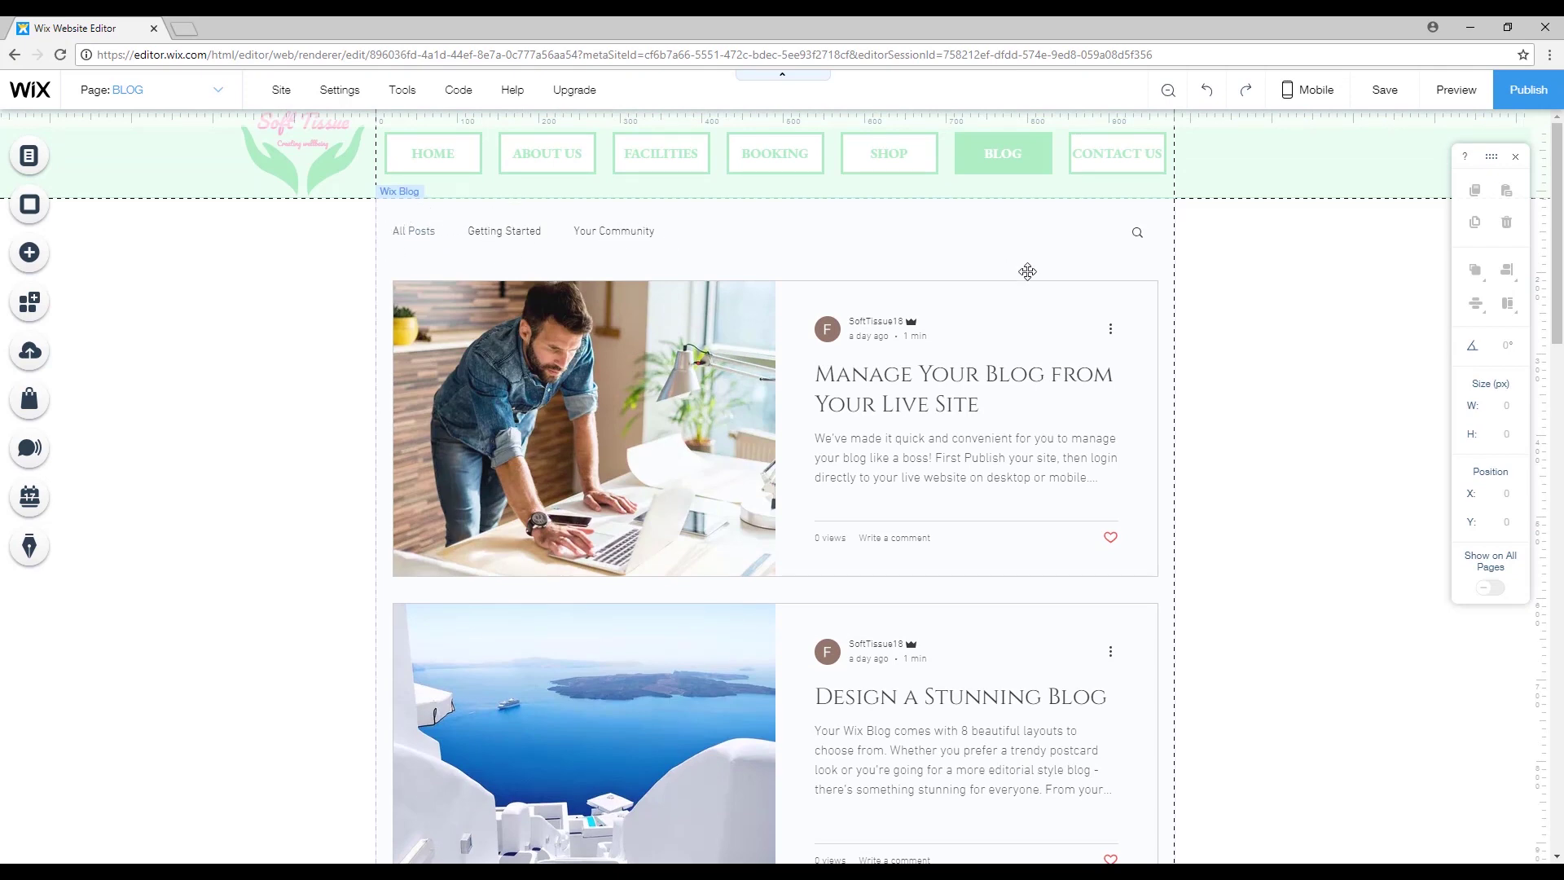
scroll(1257, 457, "down", 20)
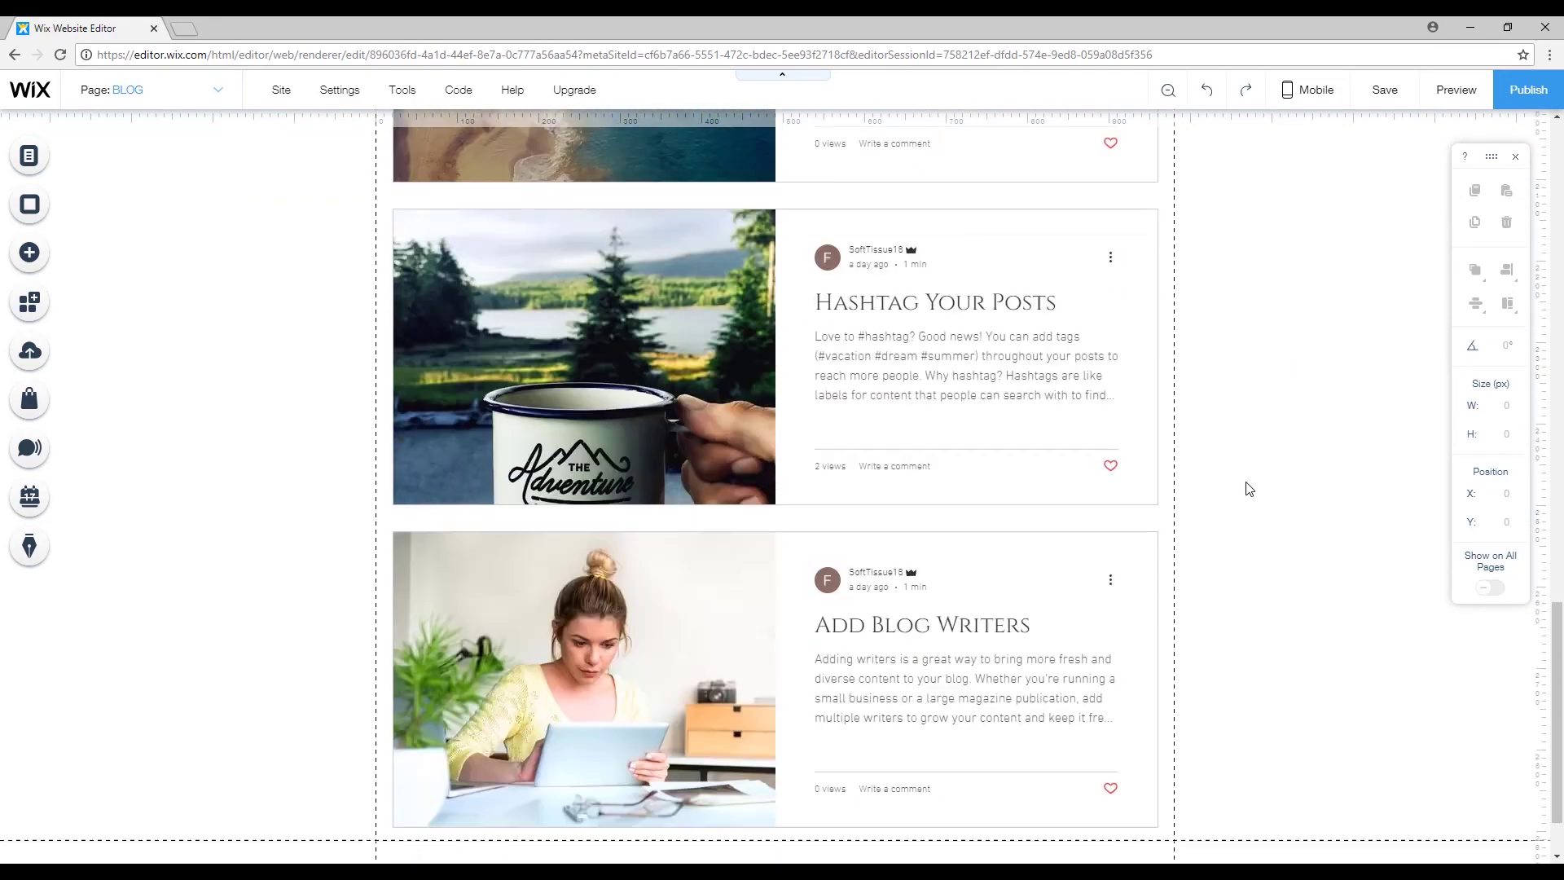
scroll(1249, 489, "down", 4)
scroll(1202, 510, "up", 15)
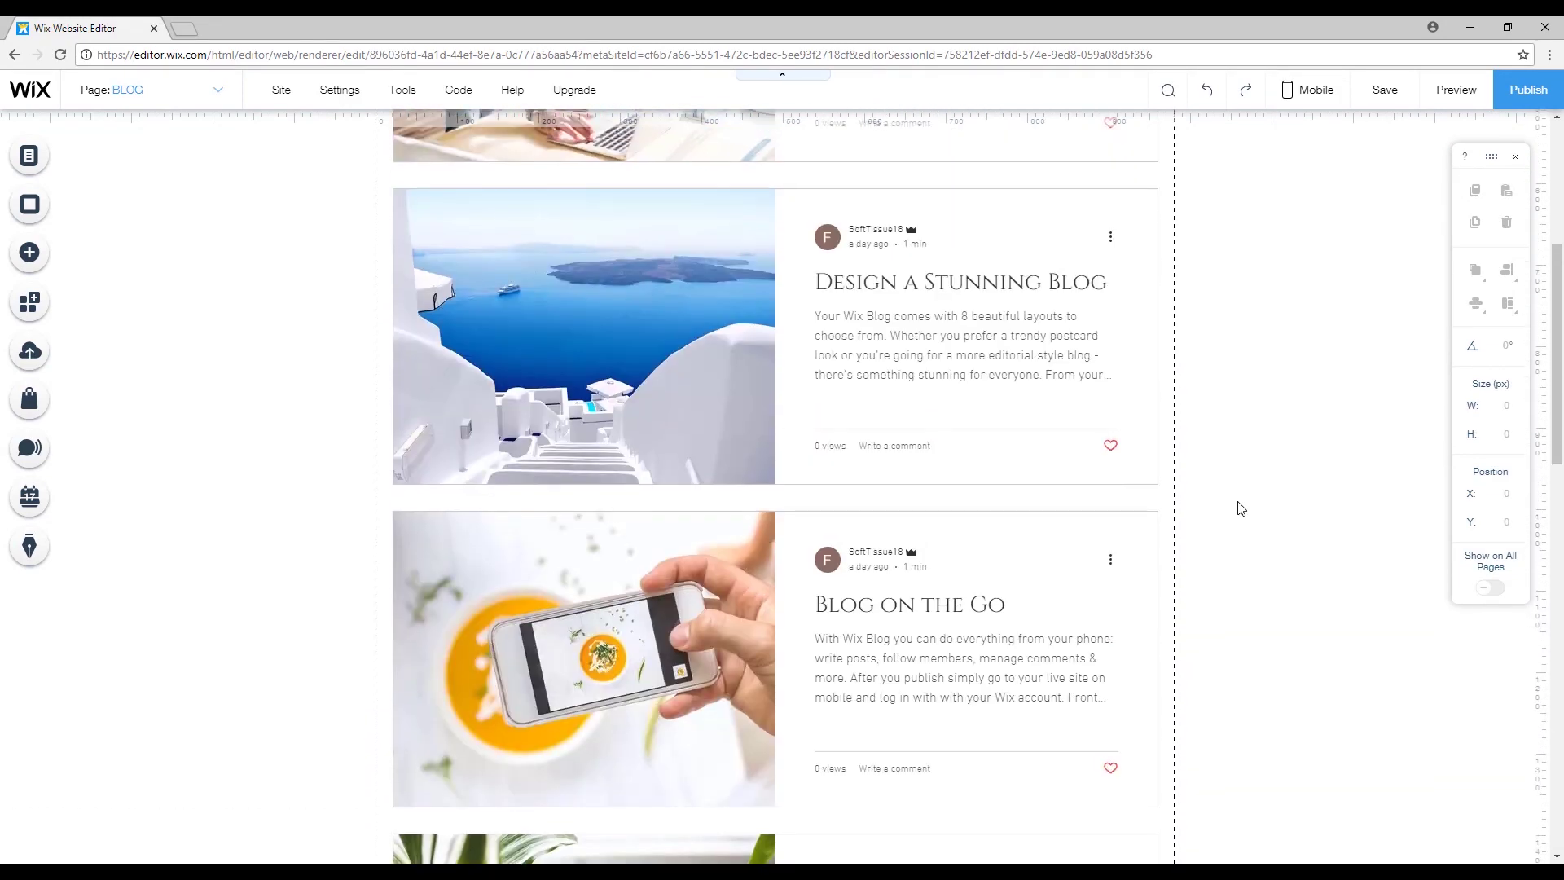
scroll(1241, 508, "up", 5)
left_click(917, 262)
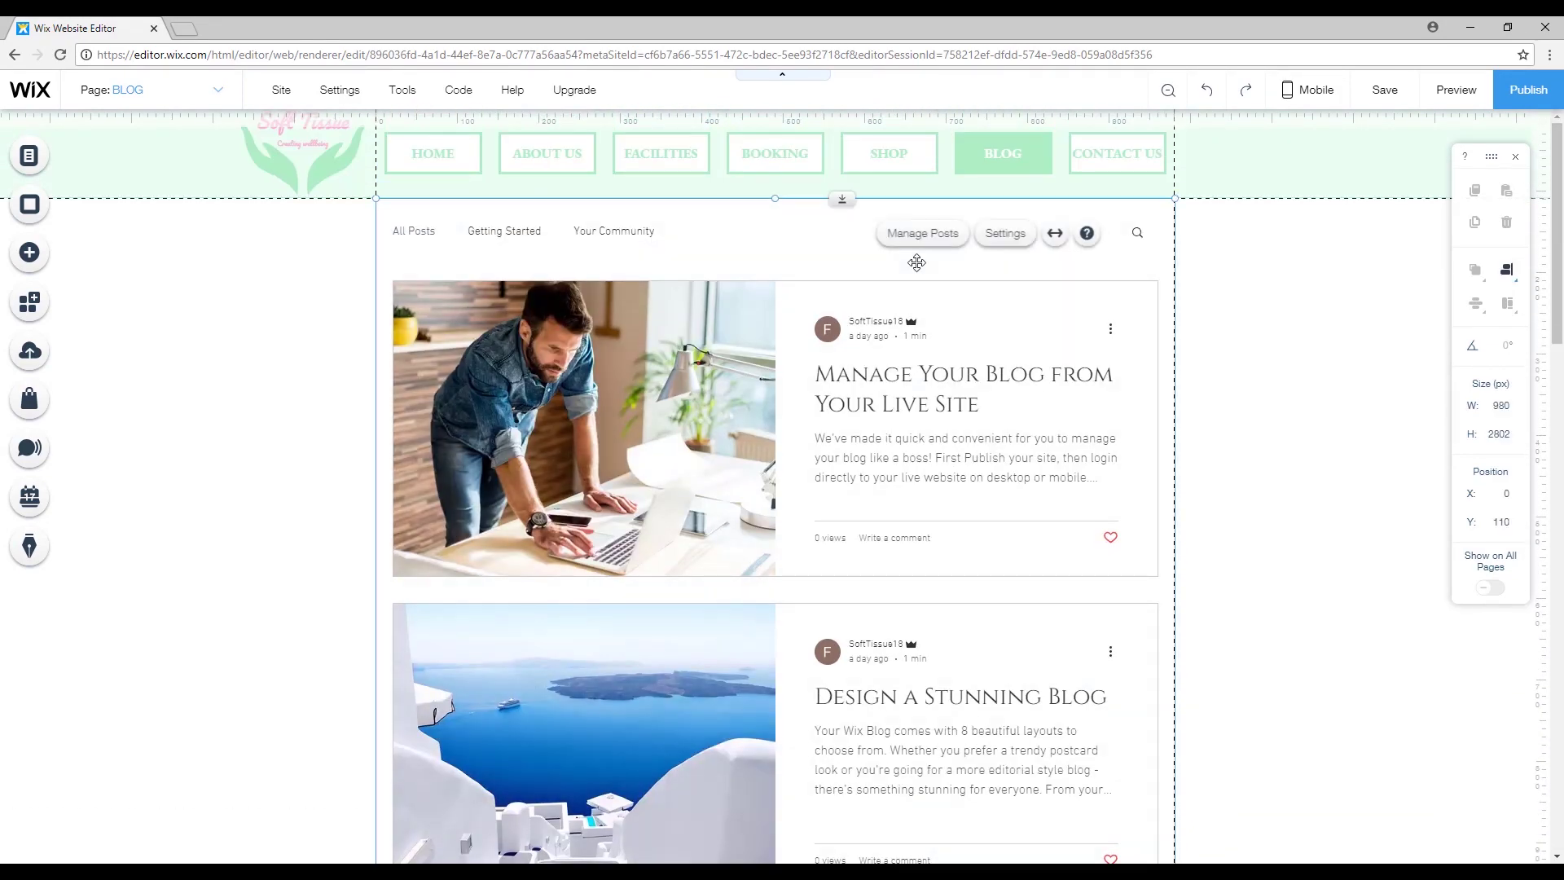
left_click(1005, 233)
left_click_drag(255, 165, 242, 193)
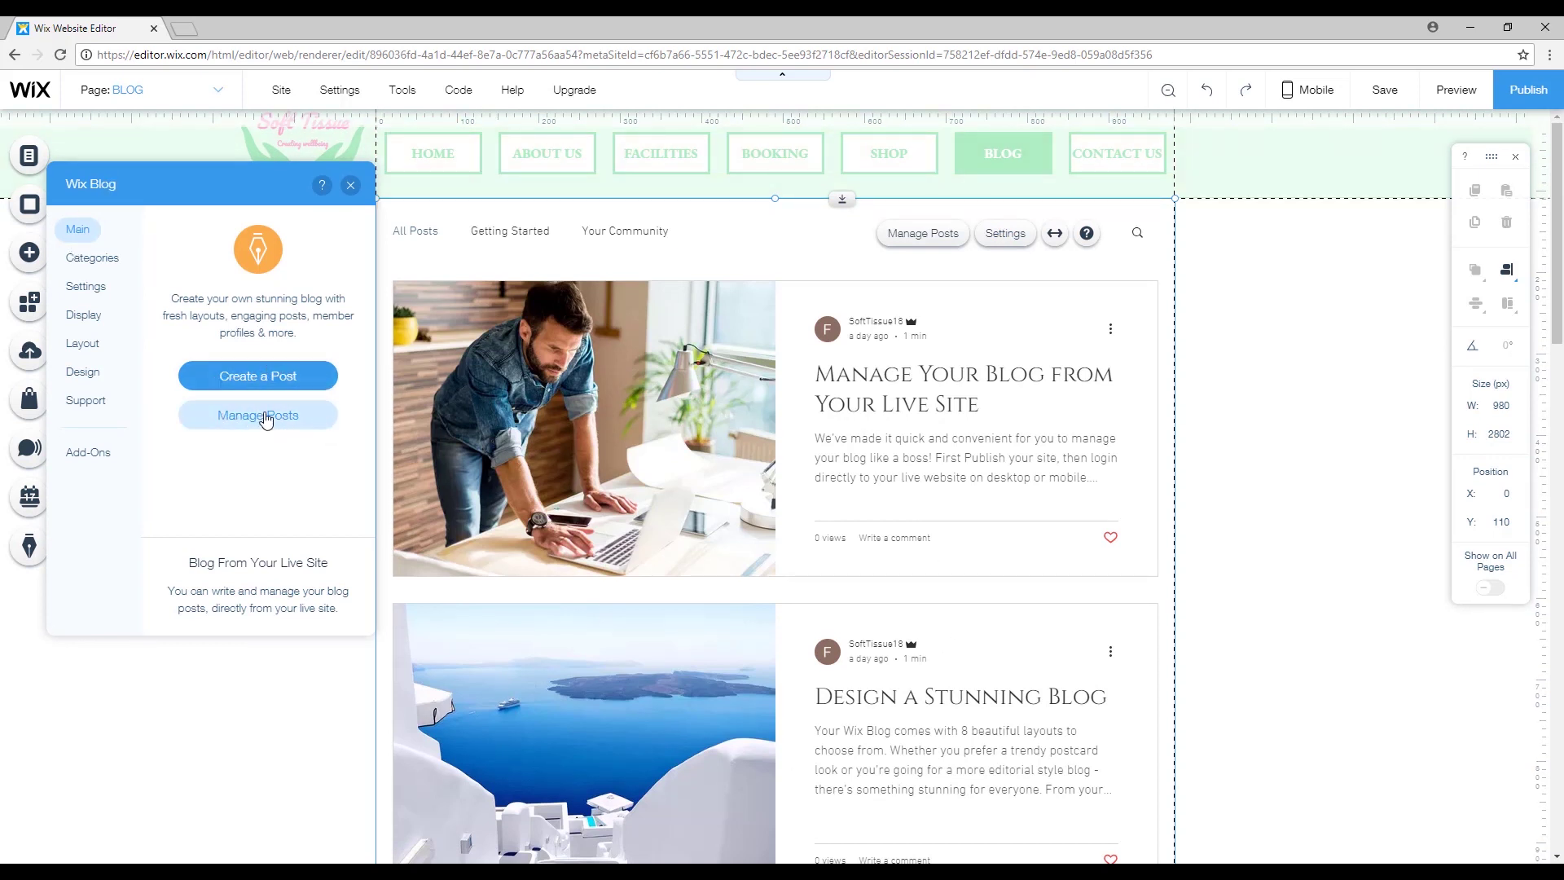
left_click(88, 261)
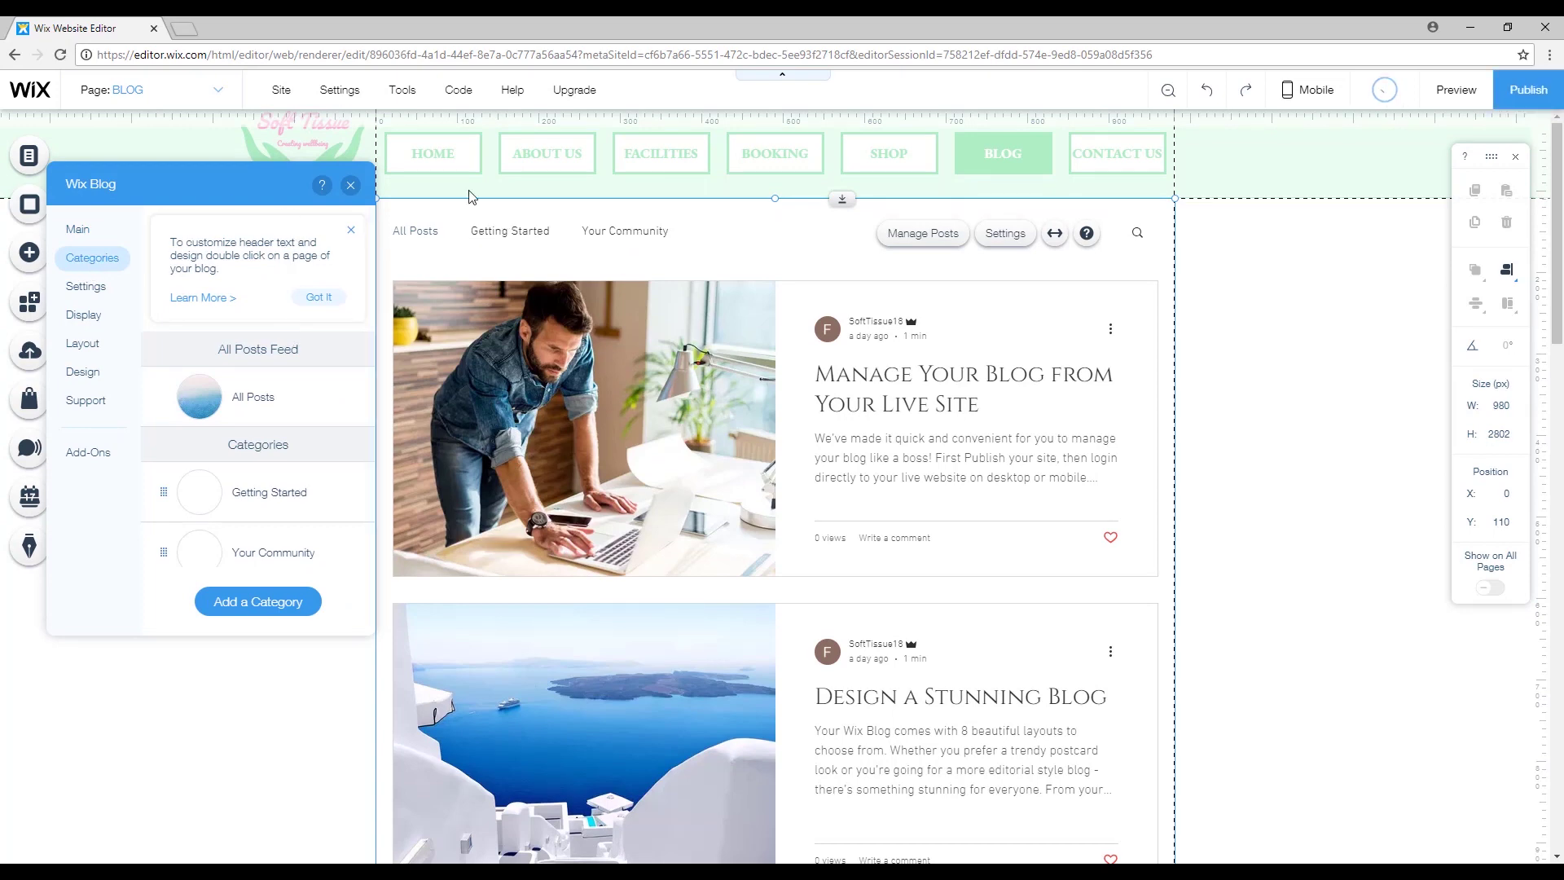
scroll(242, 394, "down", 1)
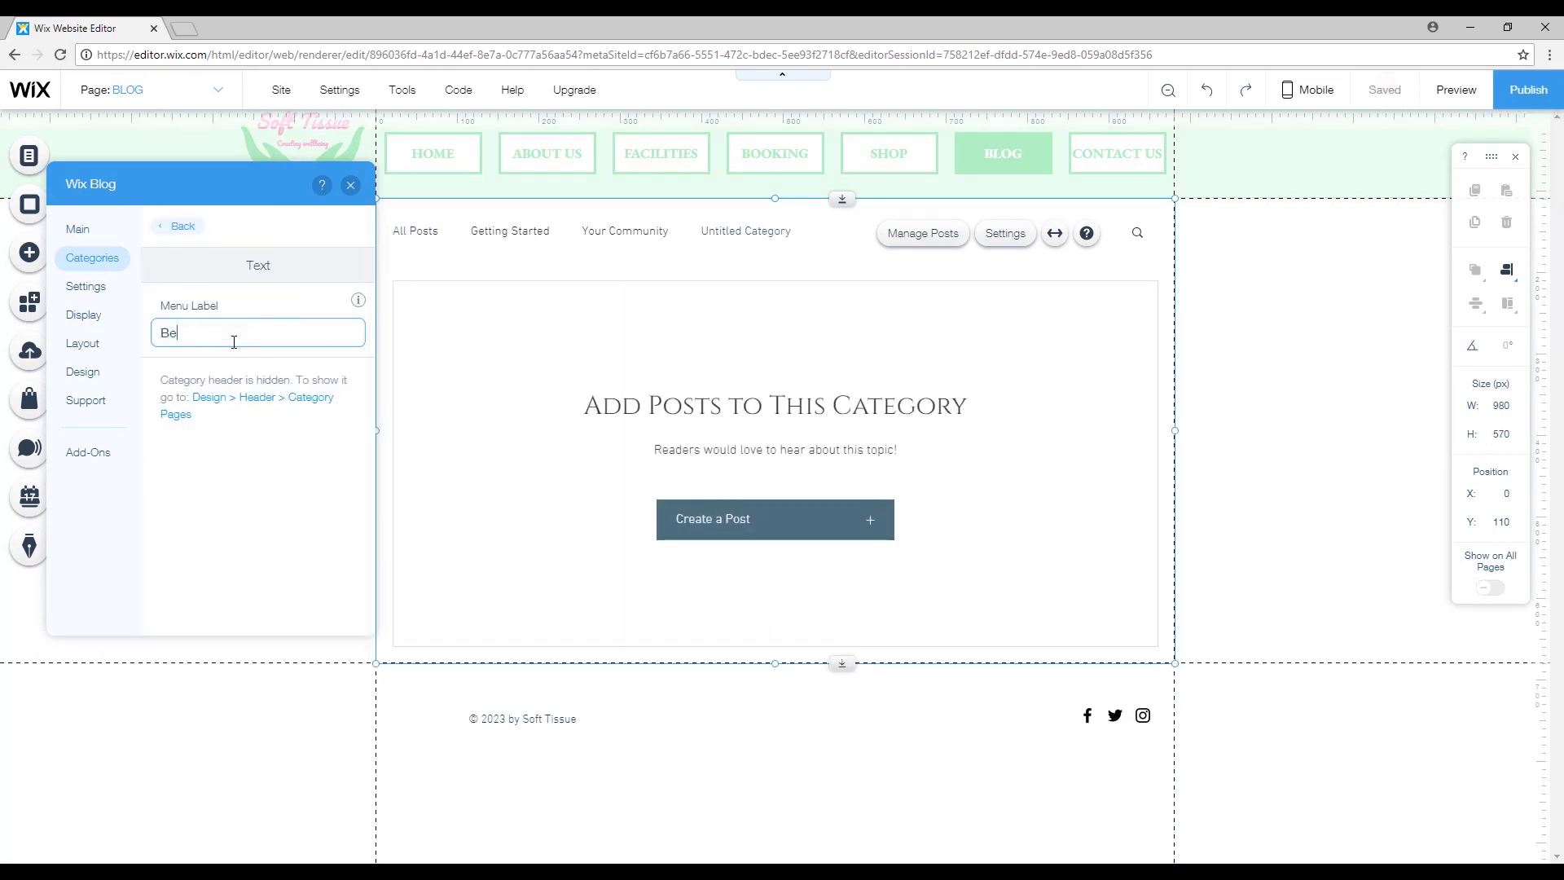
type("uty")
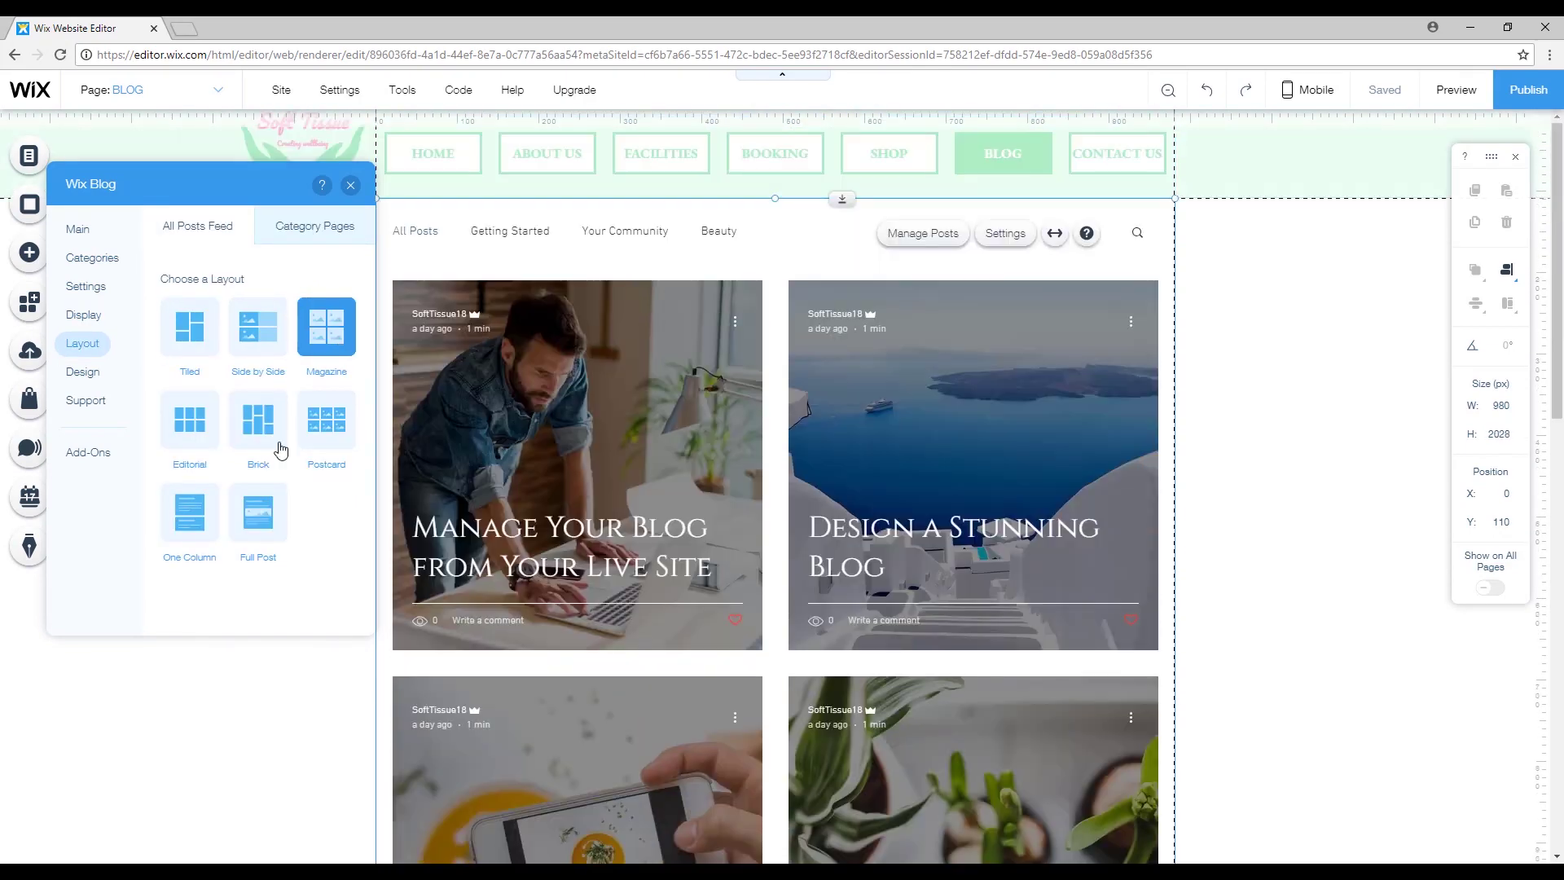
Try the Brick, Editorial, One Column, Full Post and Side by Side feed layouts, ending on Tiled.
left_click(258, 419)
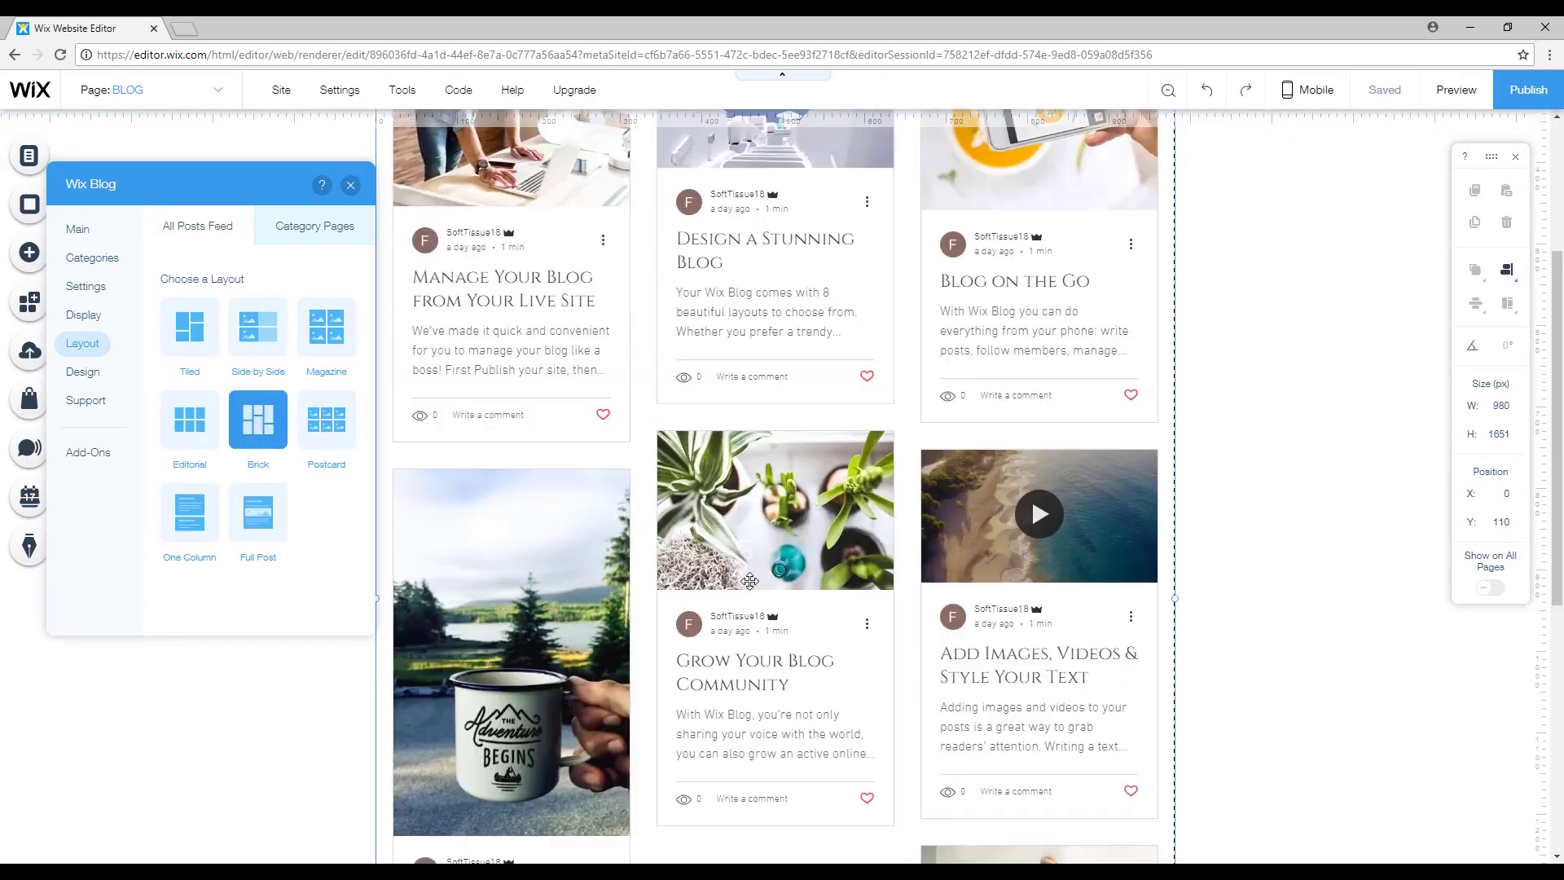
left_click(190, 420)
left_click(189, 512)
left_click(258, 511)
left_click(259, 326)
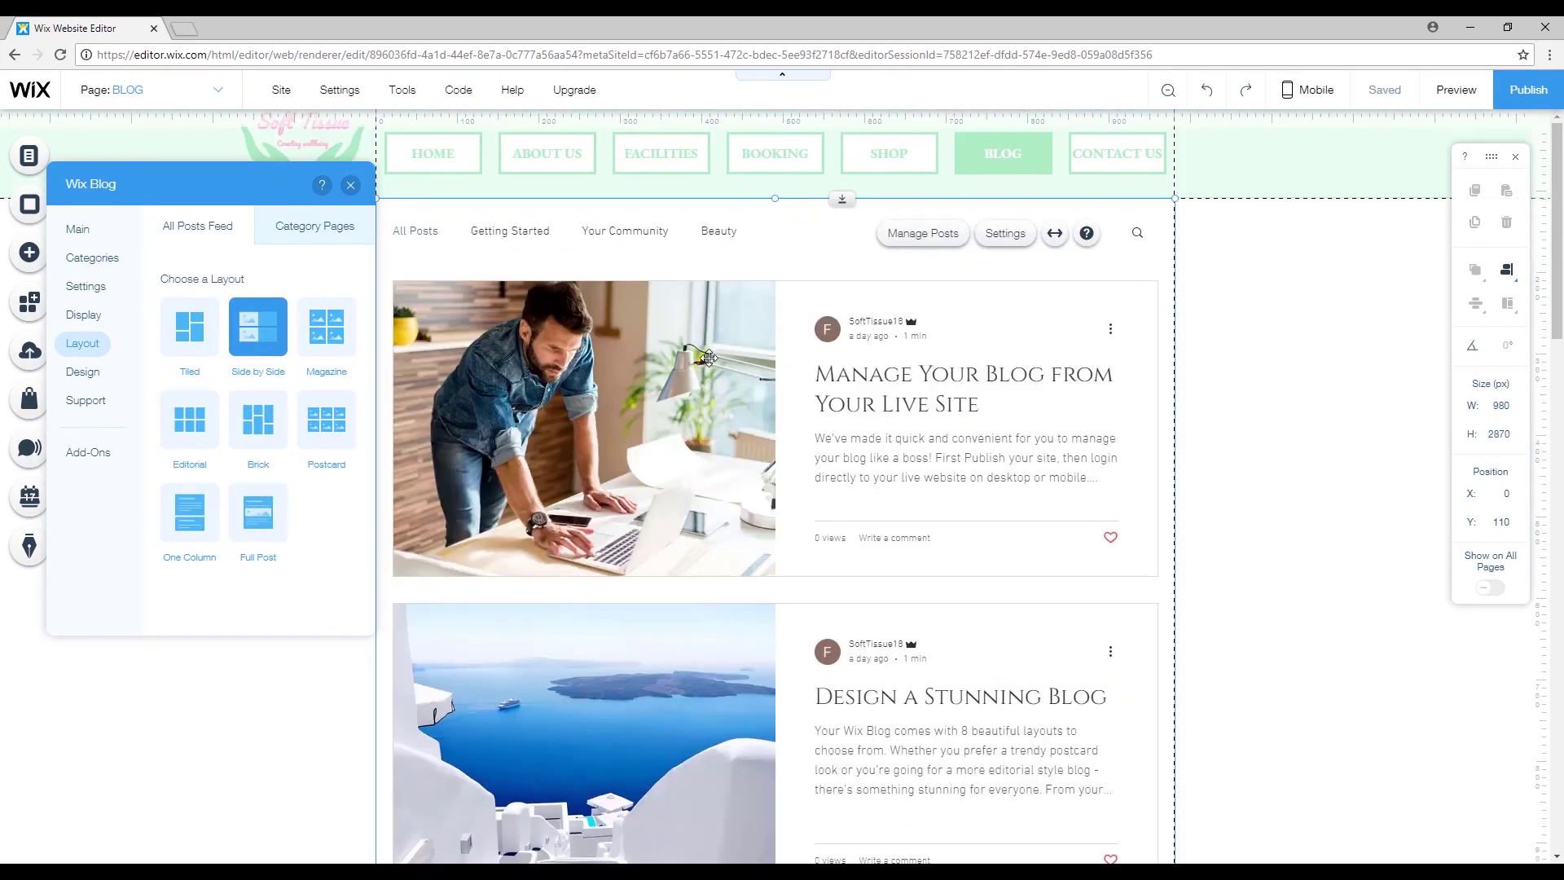
left_click(189, 326)
Check the blog's Design settings, open the Beauty category, and close the blog settings.
left_click(343, 415)
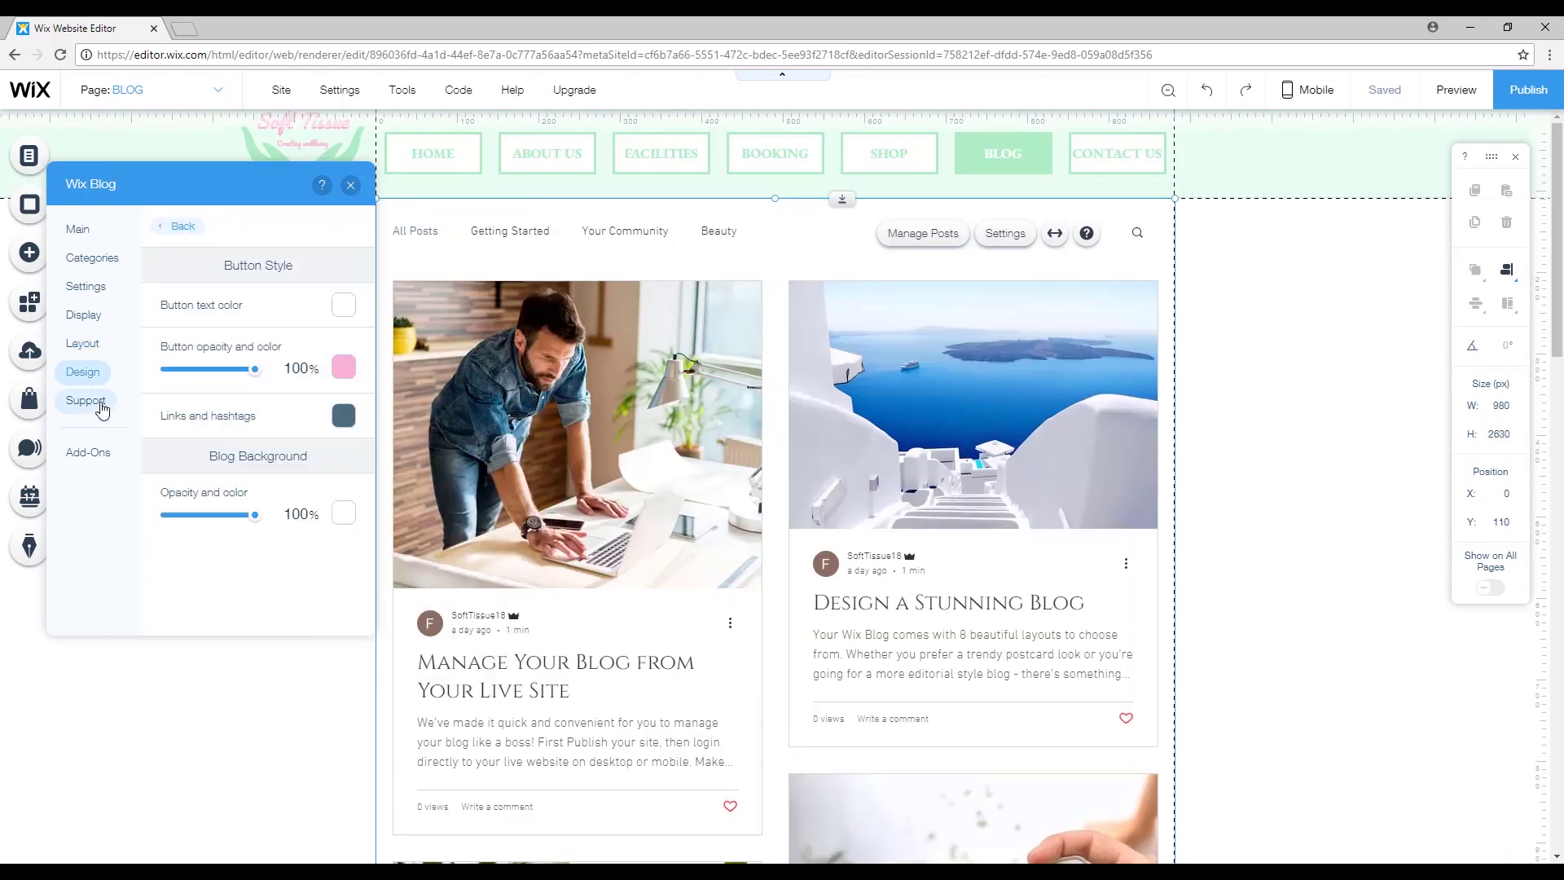
left_click(92, 258)
left_click(261, 538)
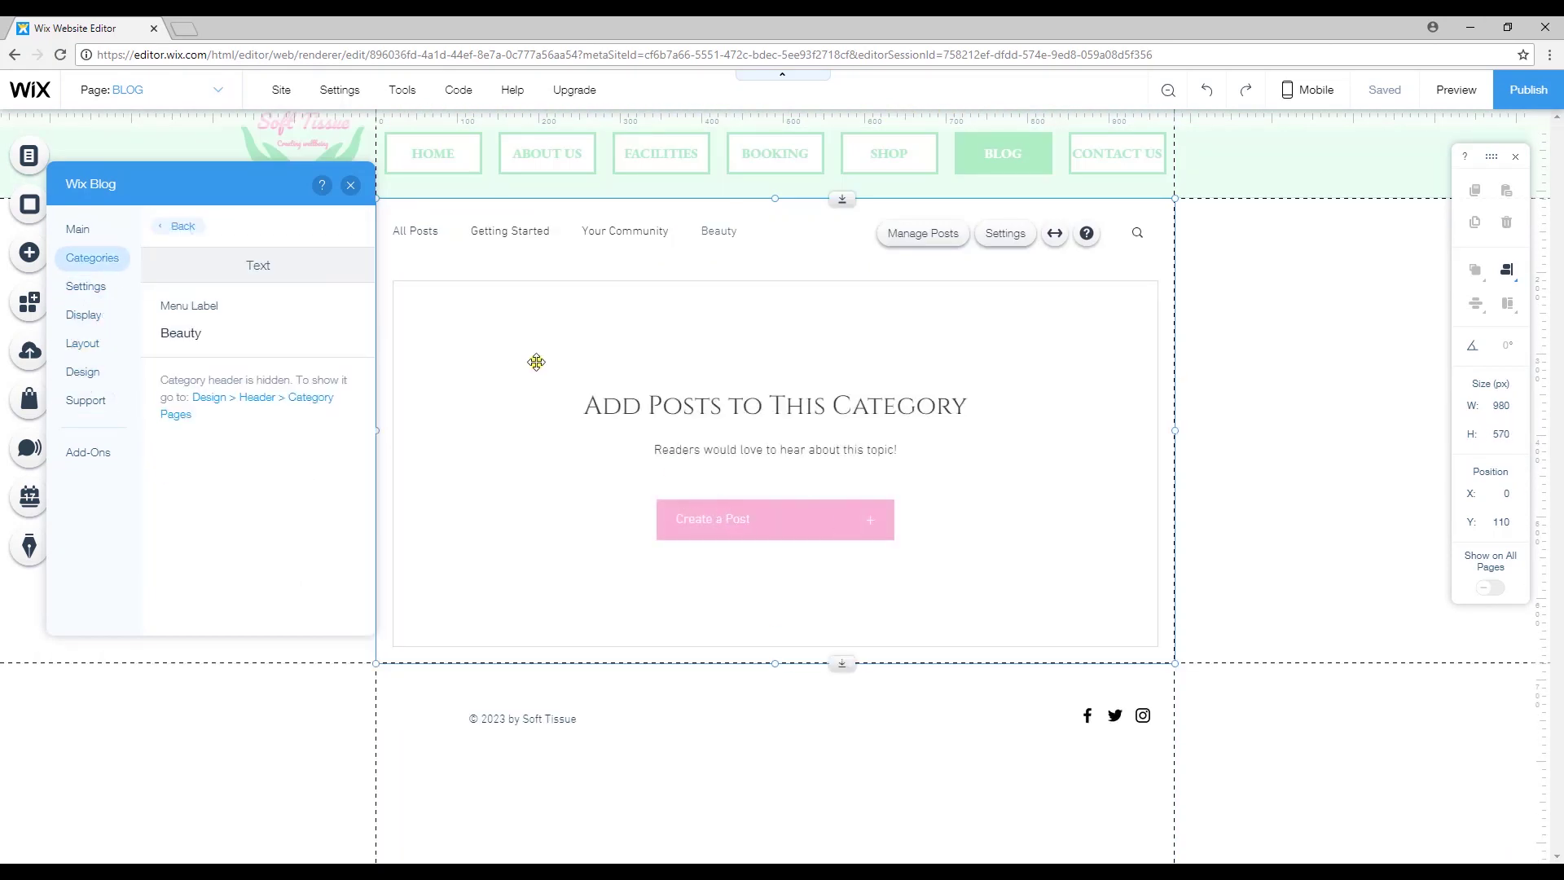
left_click(350, 186)
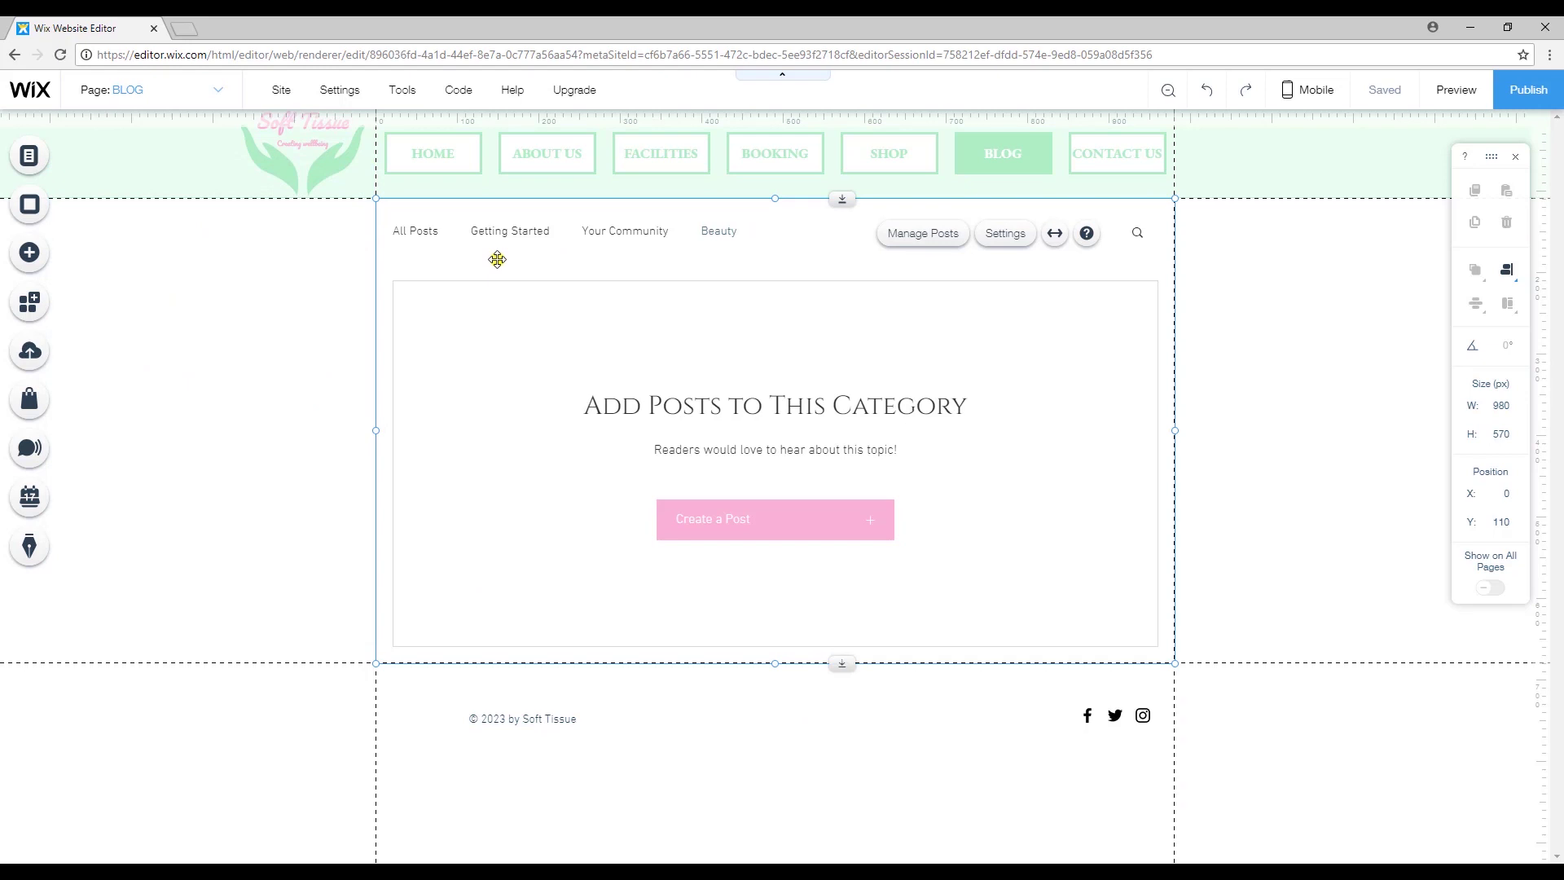
left_click(997, 234)
left_click(367, 152)
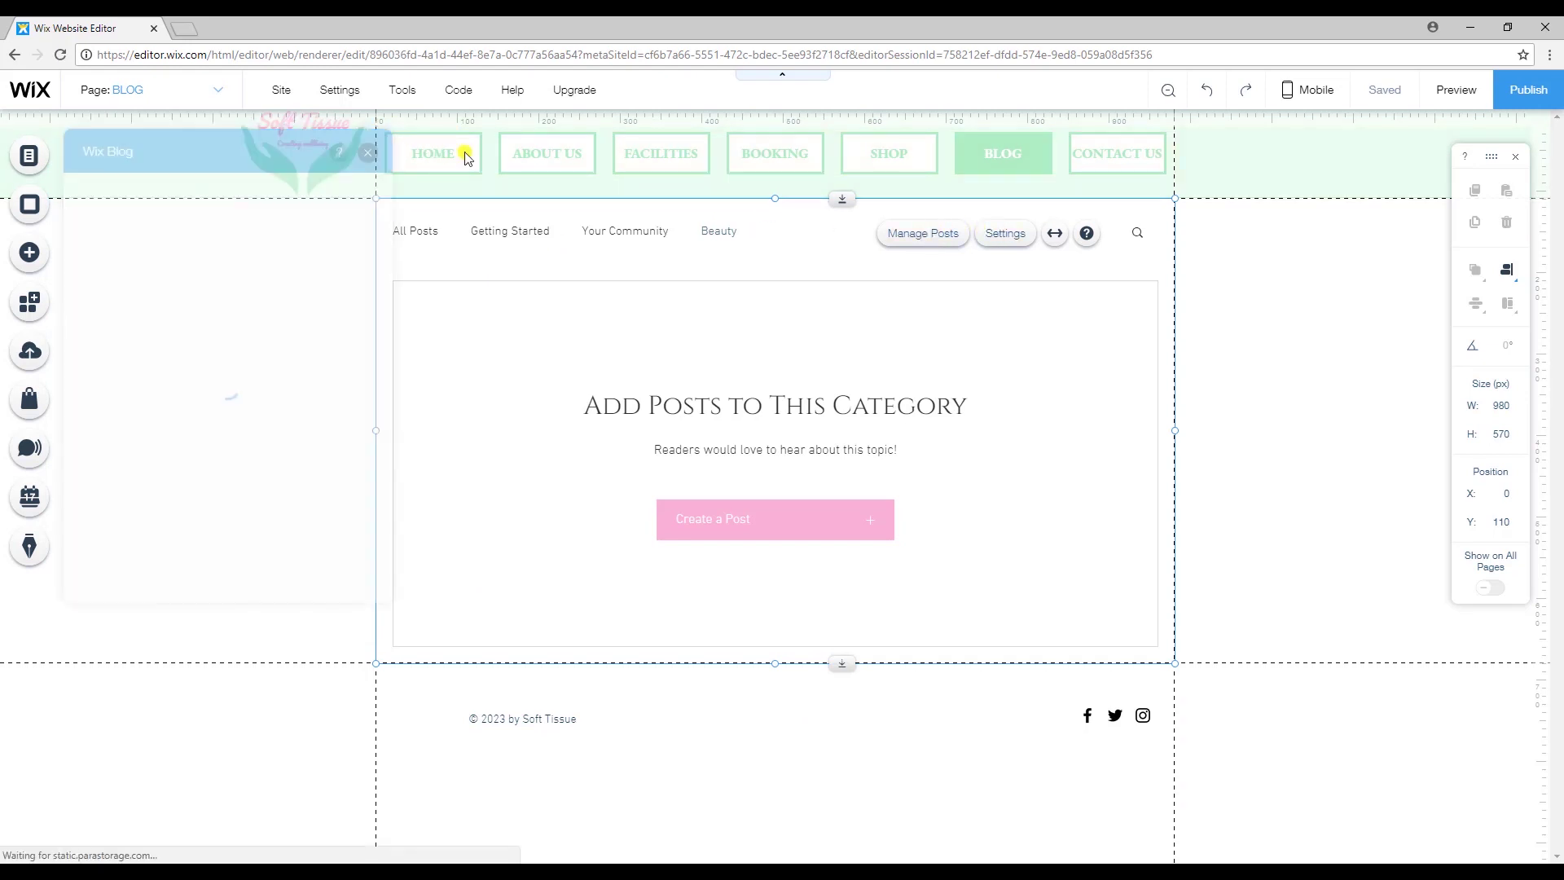
Review the seven published posts and the Filter by options on the Blog dashboard, then start a new post.
left_click(923, 237)
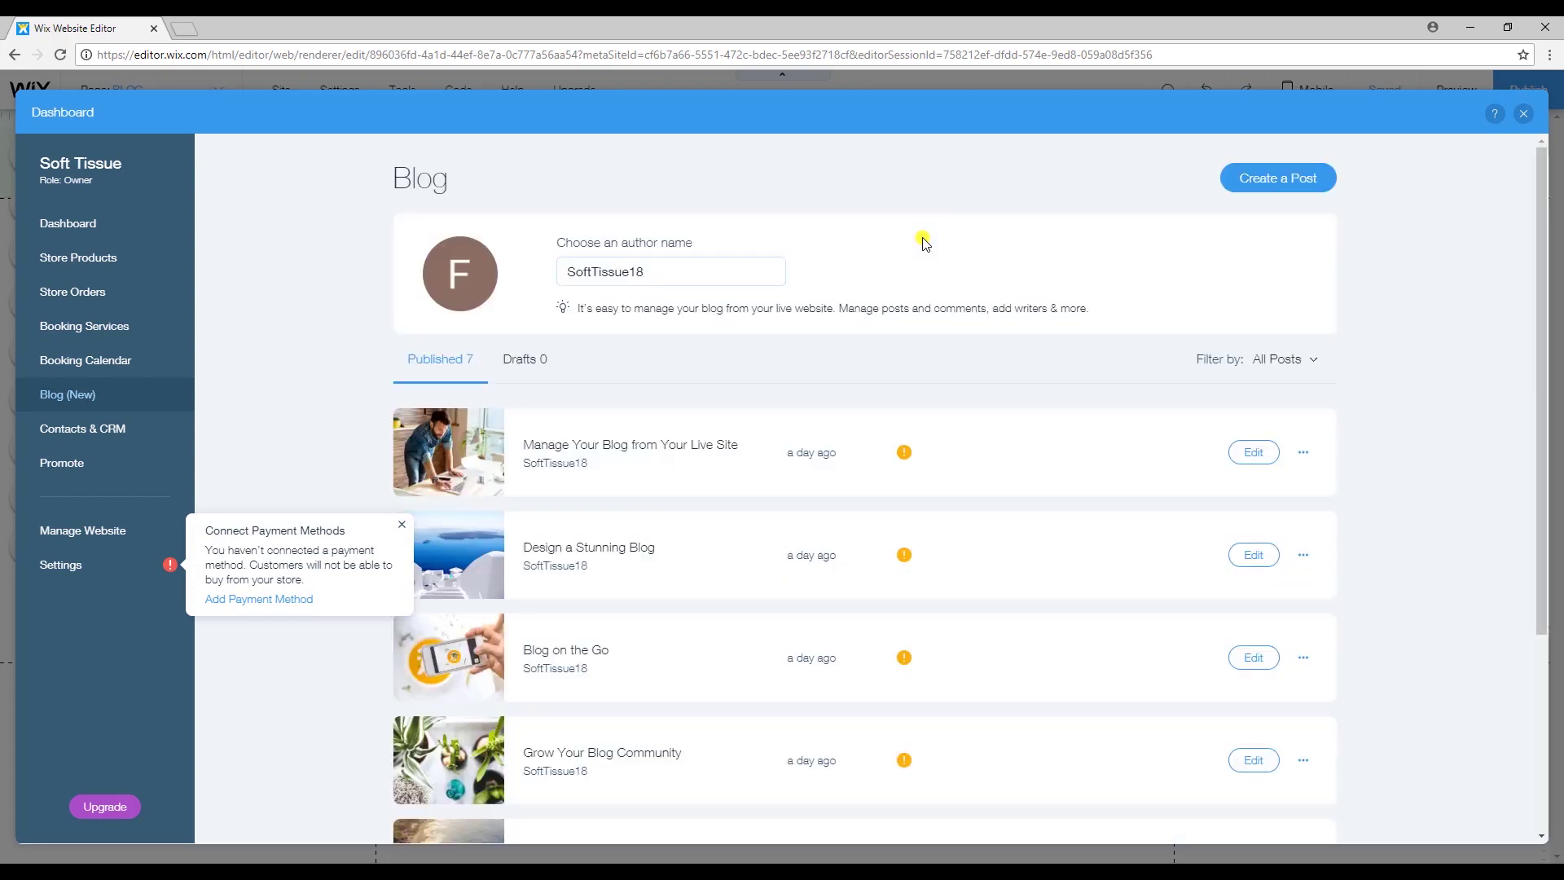
left_click(403, 523)
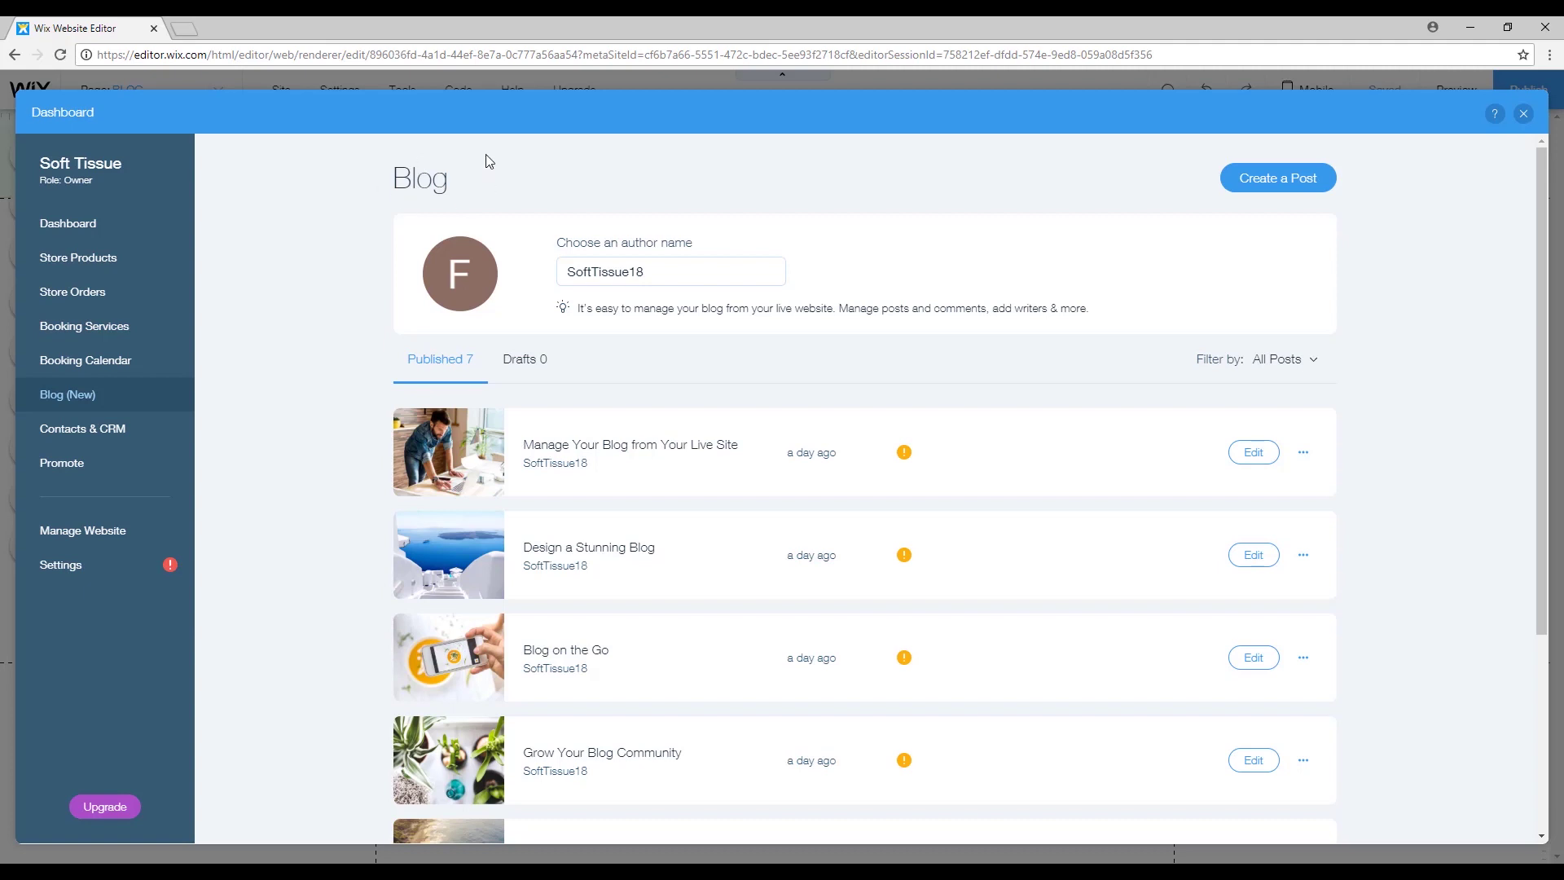
scroll(862, 465, "down", 3)
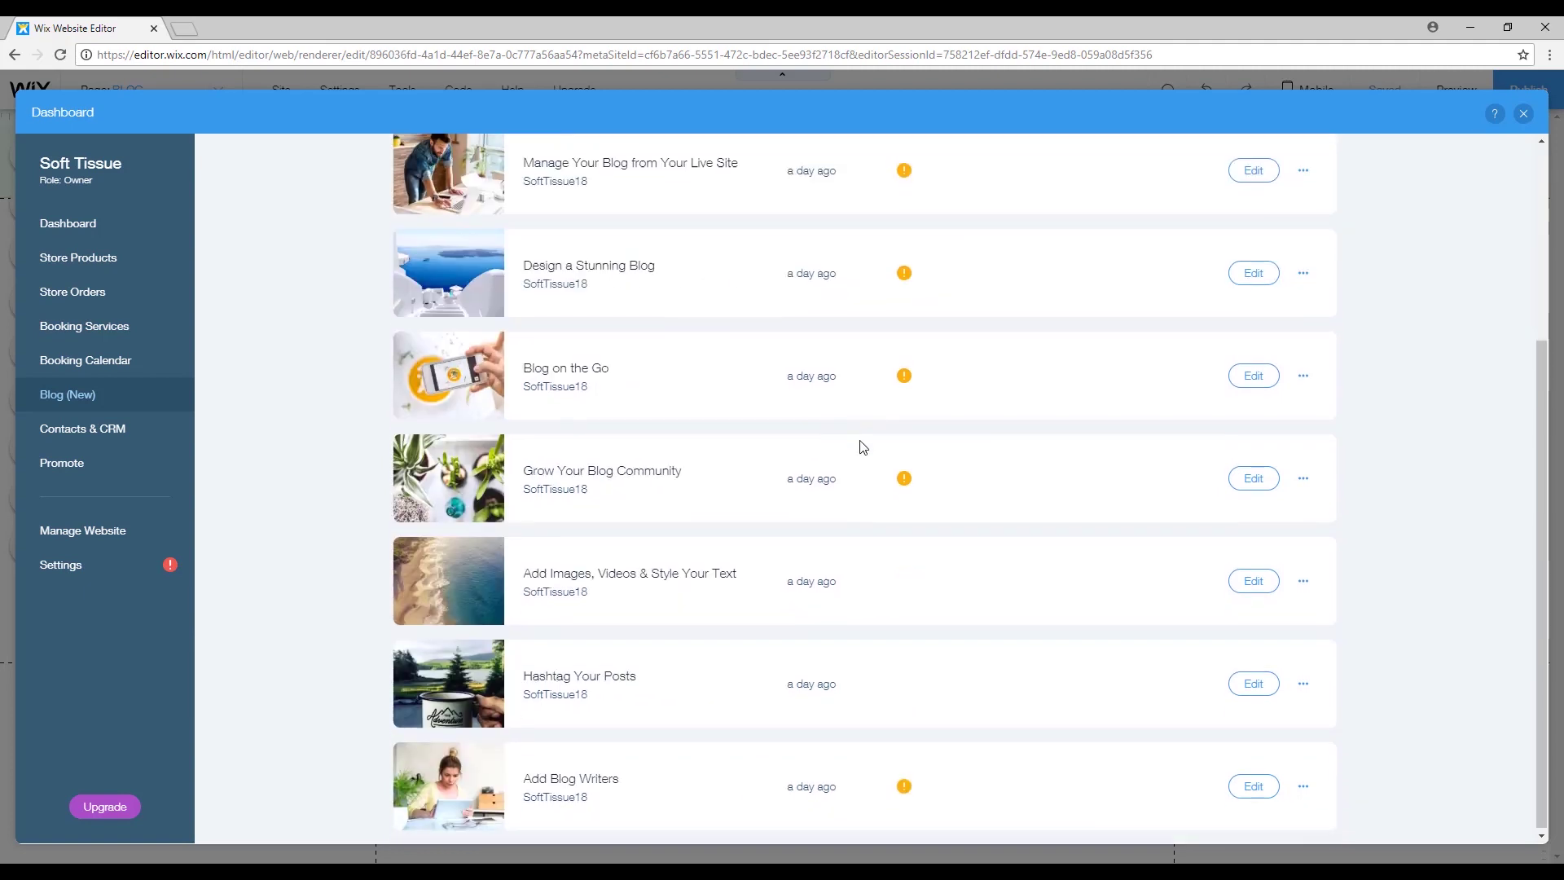
scroll(883, 570, "up", 3)
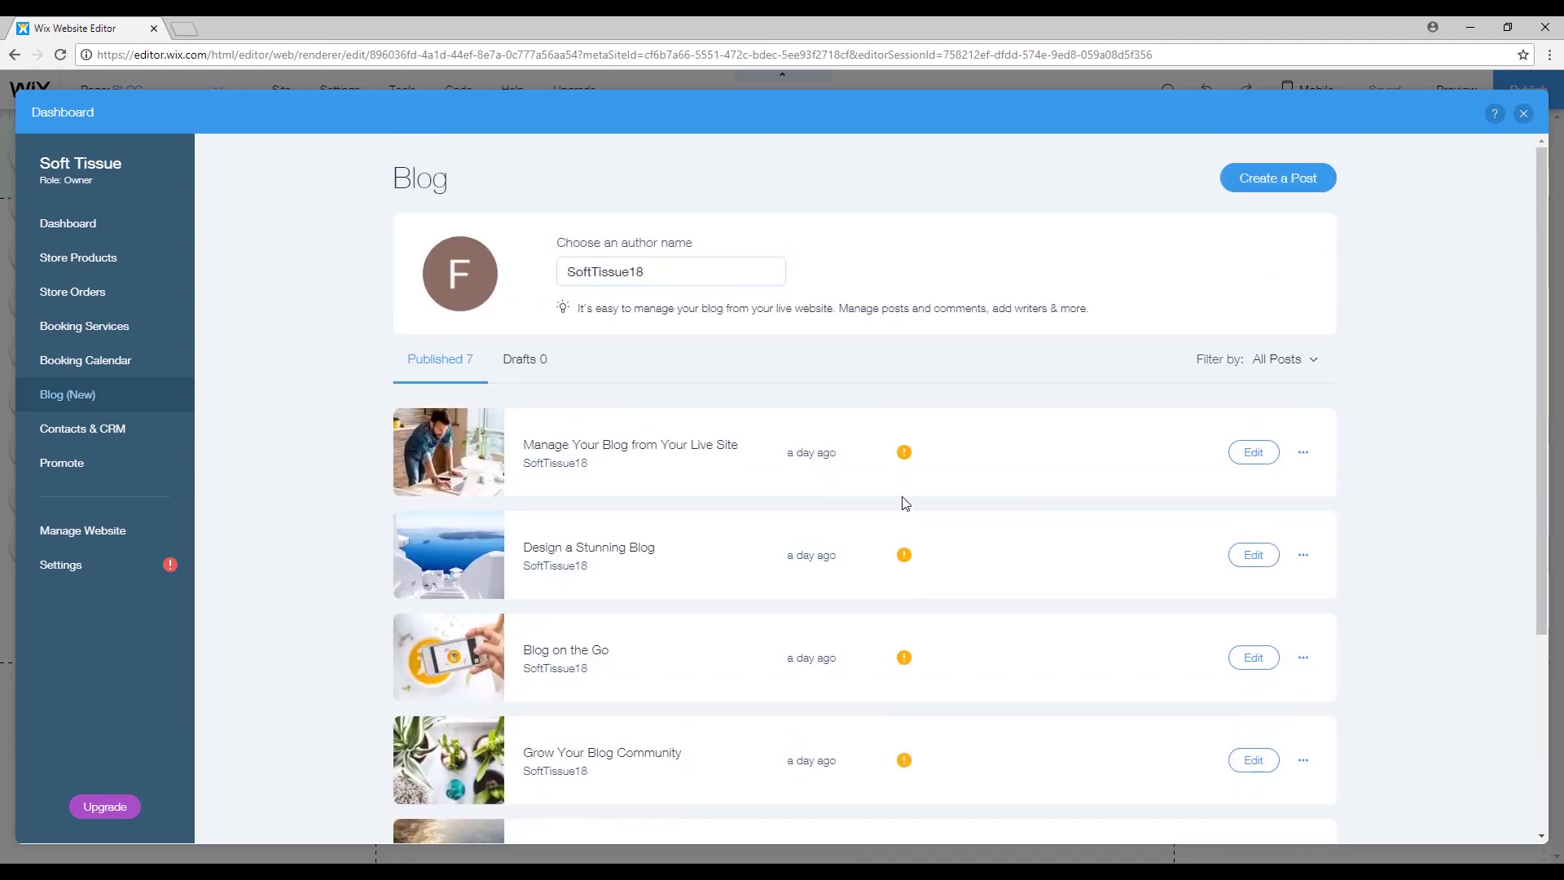
scroll(918, 559, "down", 3)
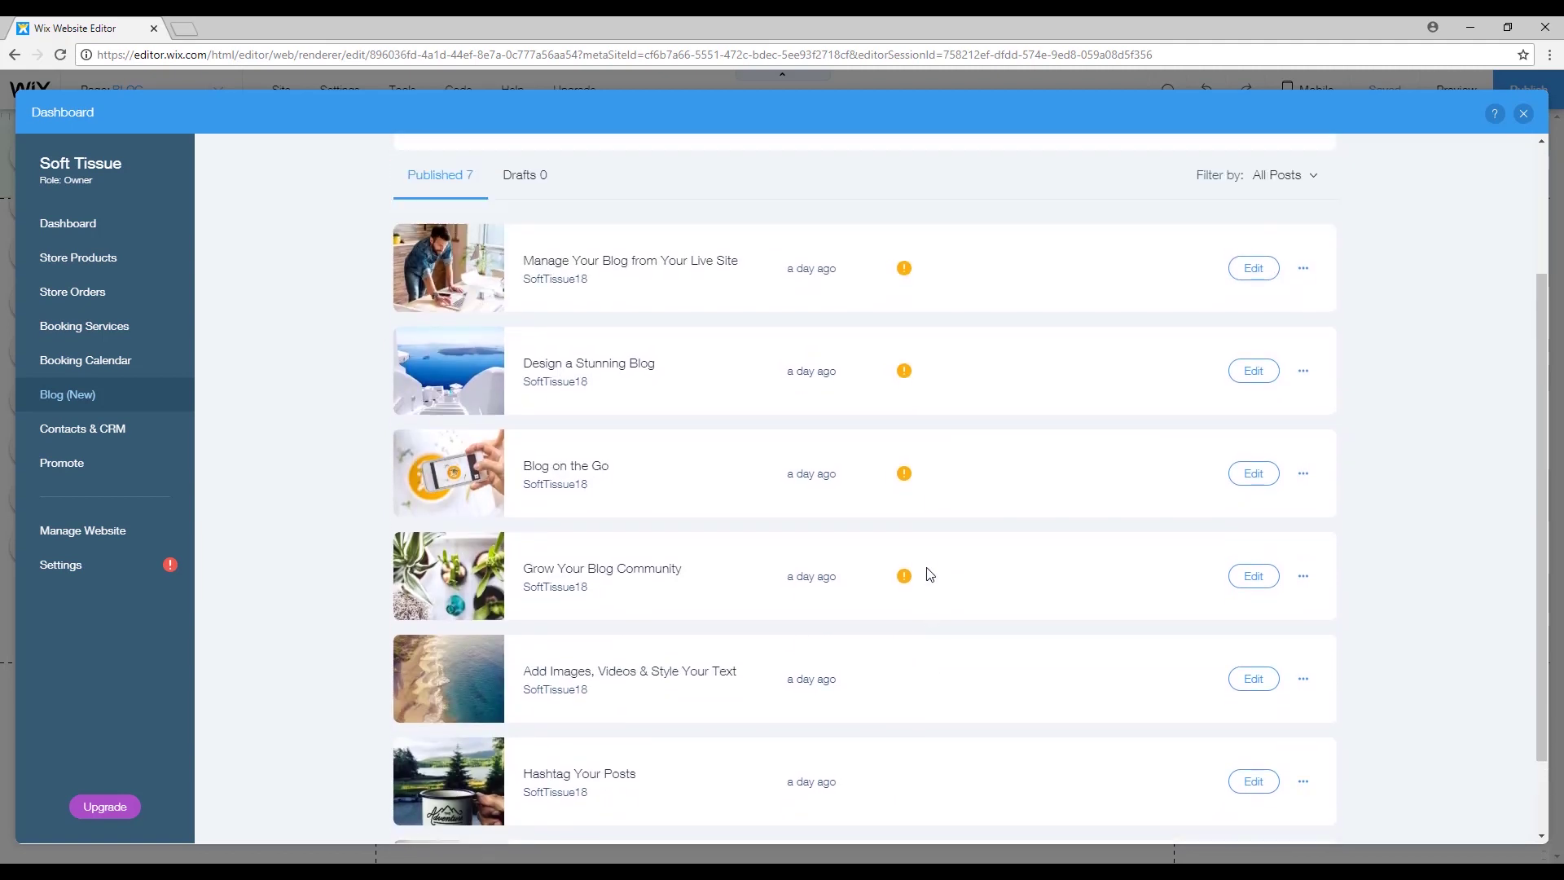
scroll(929, 572, "up", 3)
left_click(1292, 358)
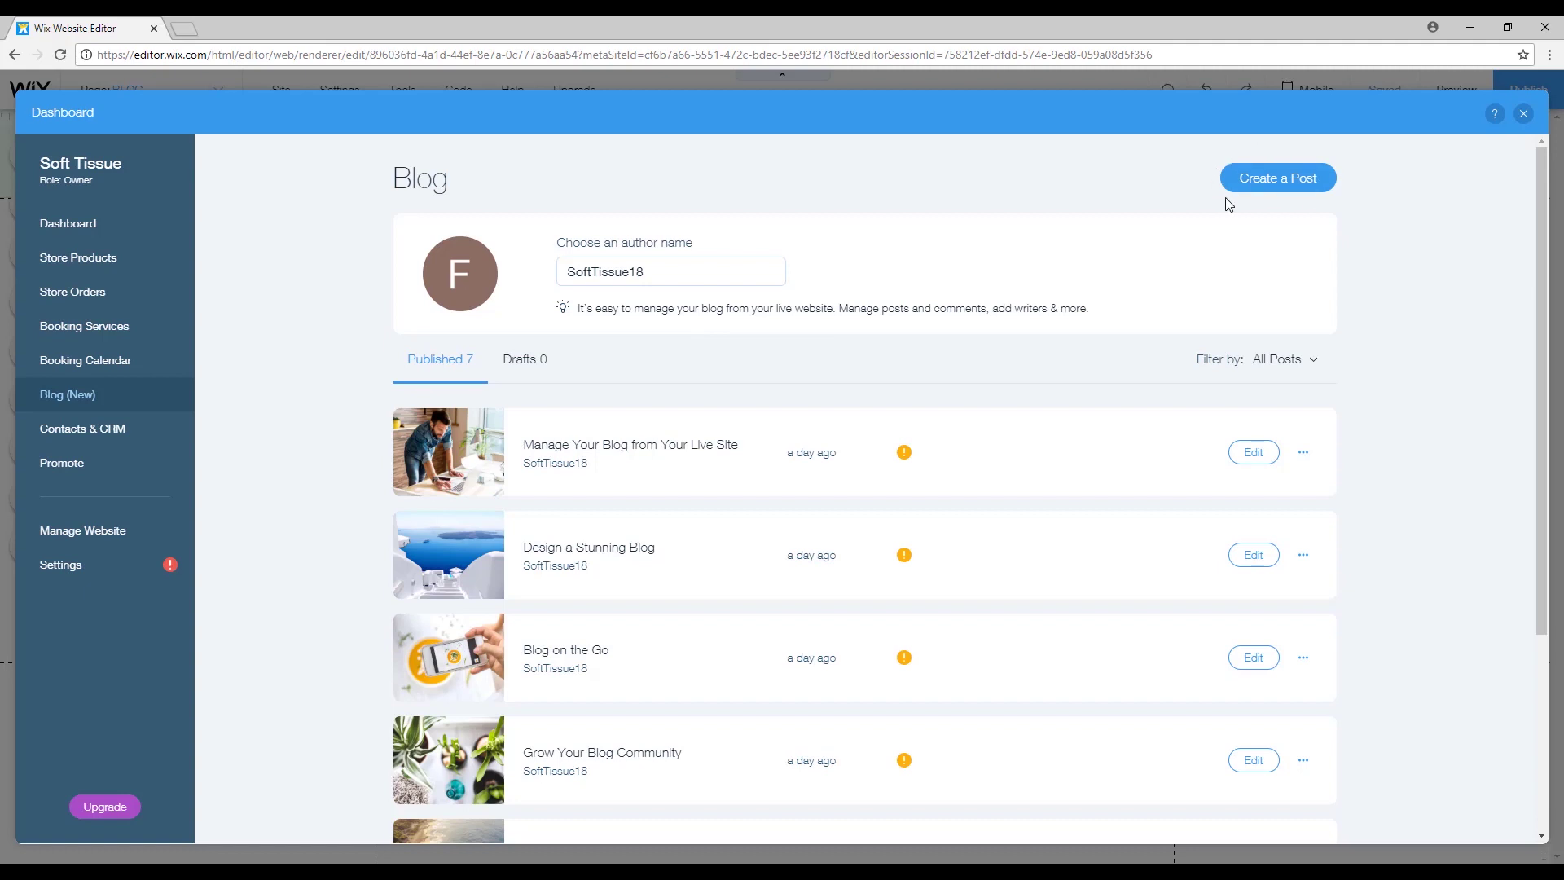
left_click(1285, 177)
Title the post 'Yoga Tips' and add the yoga photo with caption and alt text 'Yoga Class'.
left_click(716, 310)
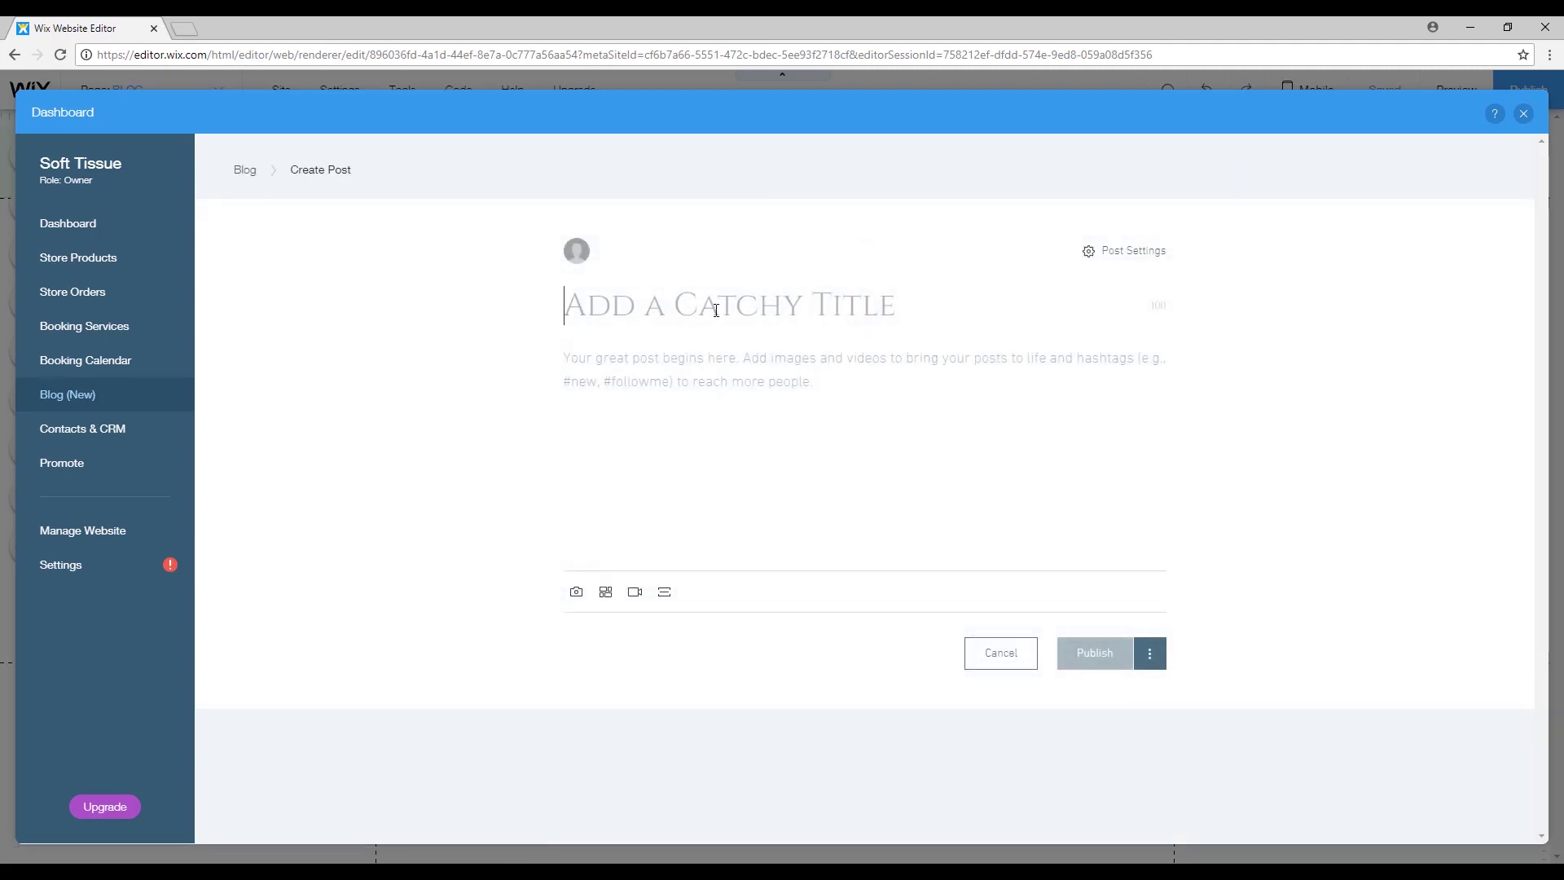
type("Yoga Tips")
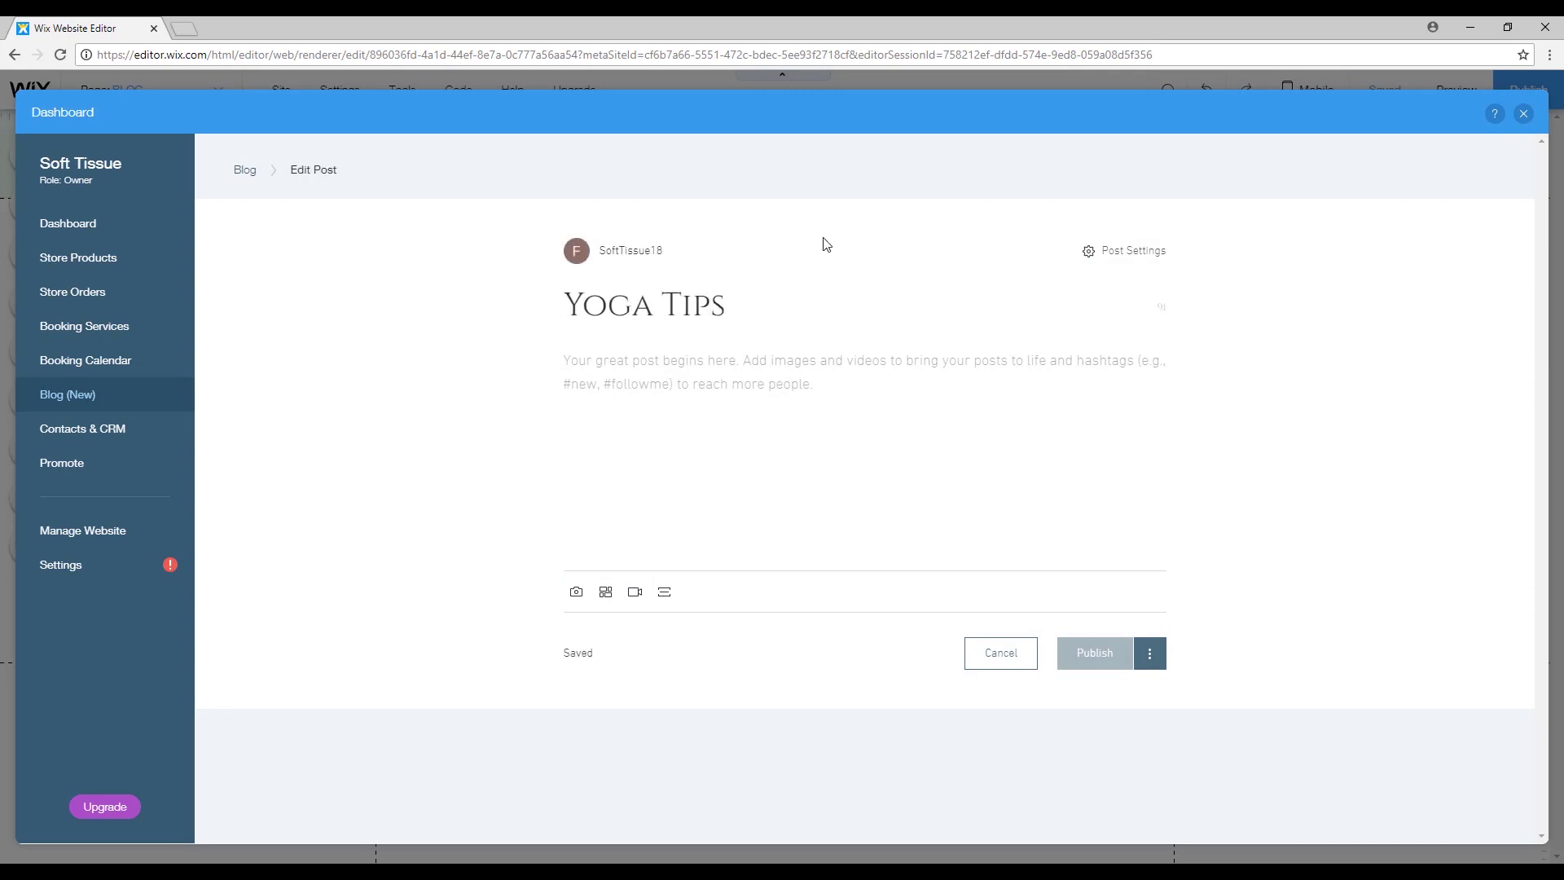
left_click(541, 363)
left_click(1295, 739)
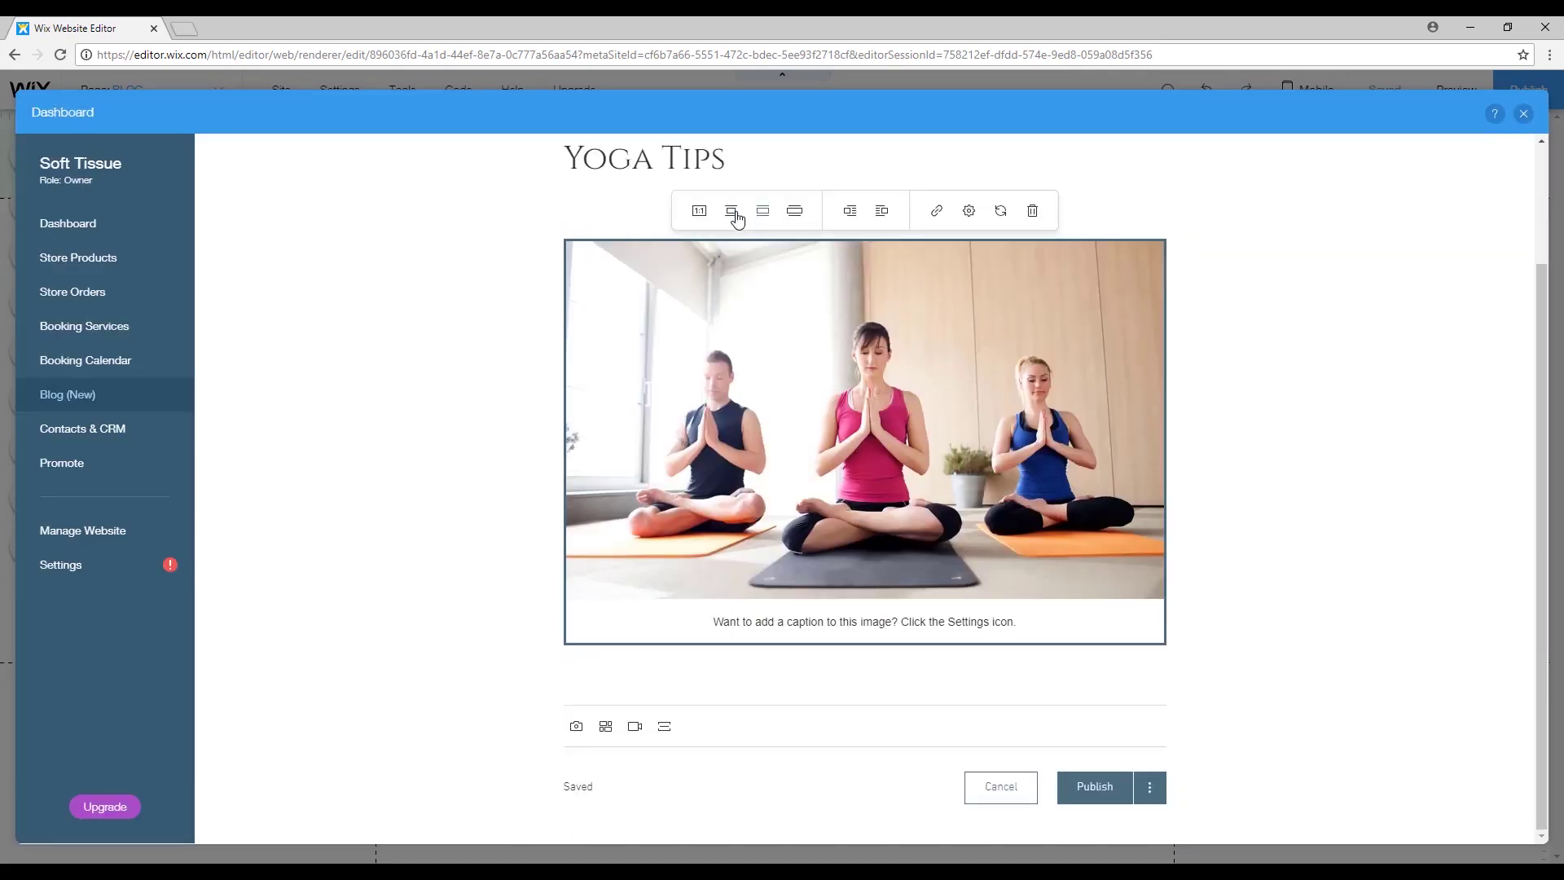
left_click(968, 210)
type("Yoga Class")
left_click(1366, 485)
type("Yoga Class")
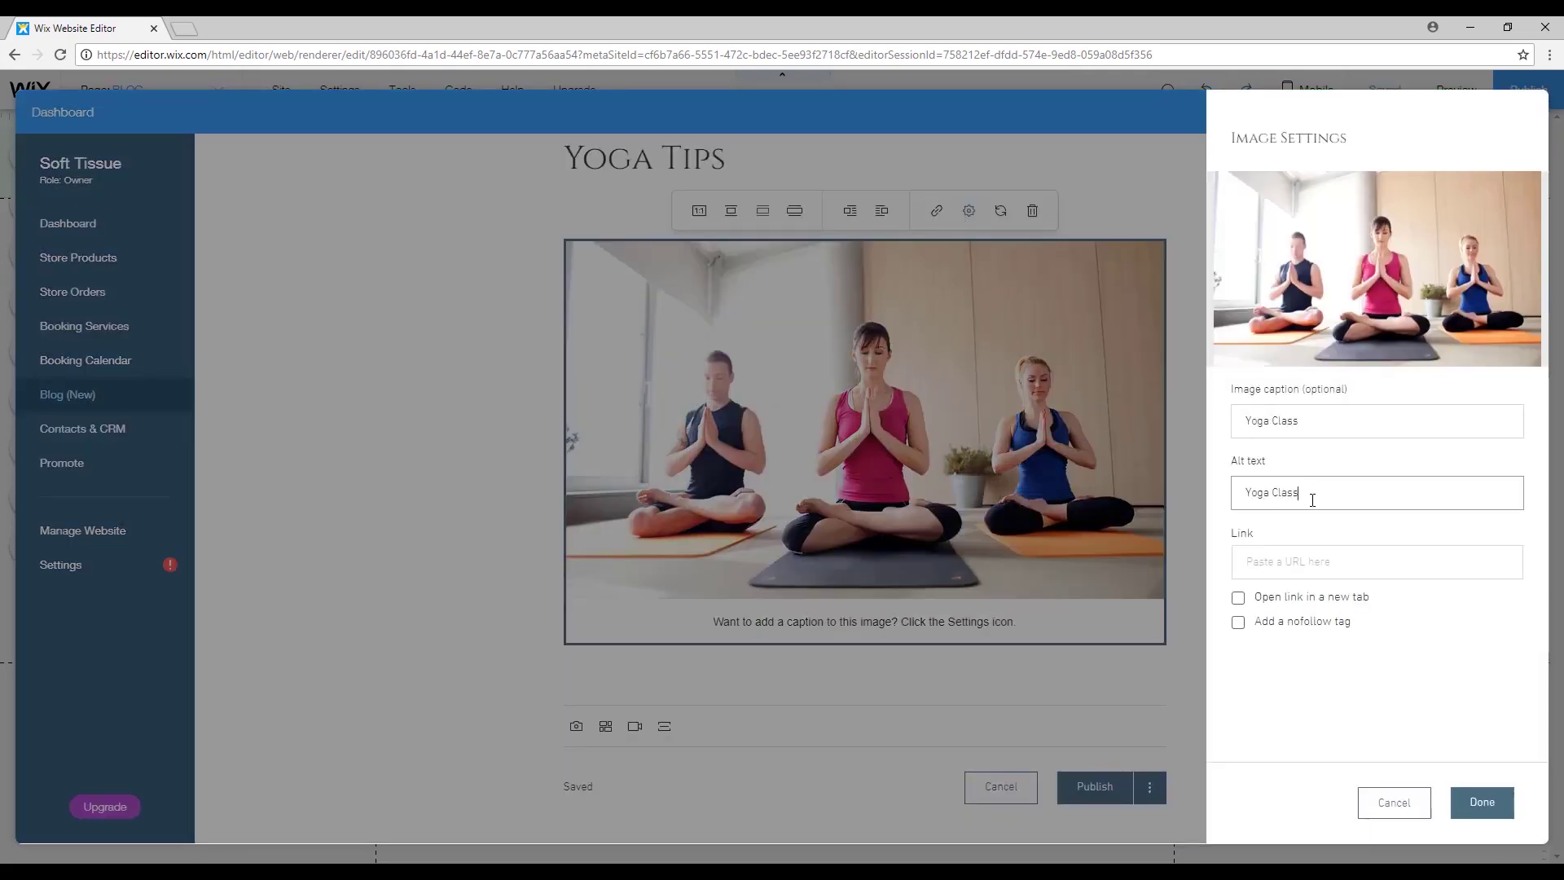
left_click(1482, 802)
Write the intro lines and the quote 'Find a job you love…', followed by a placeholder line.
left_click(649, 656)
type("In this post you can find some yoga tips.")
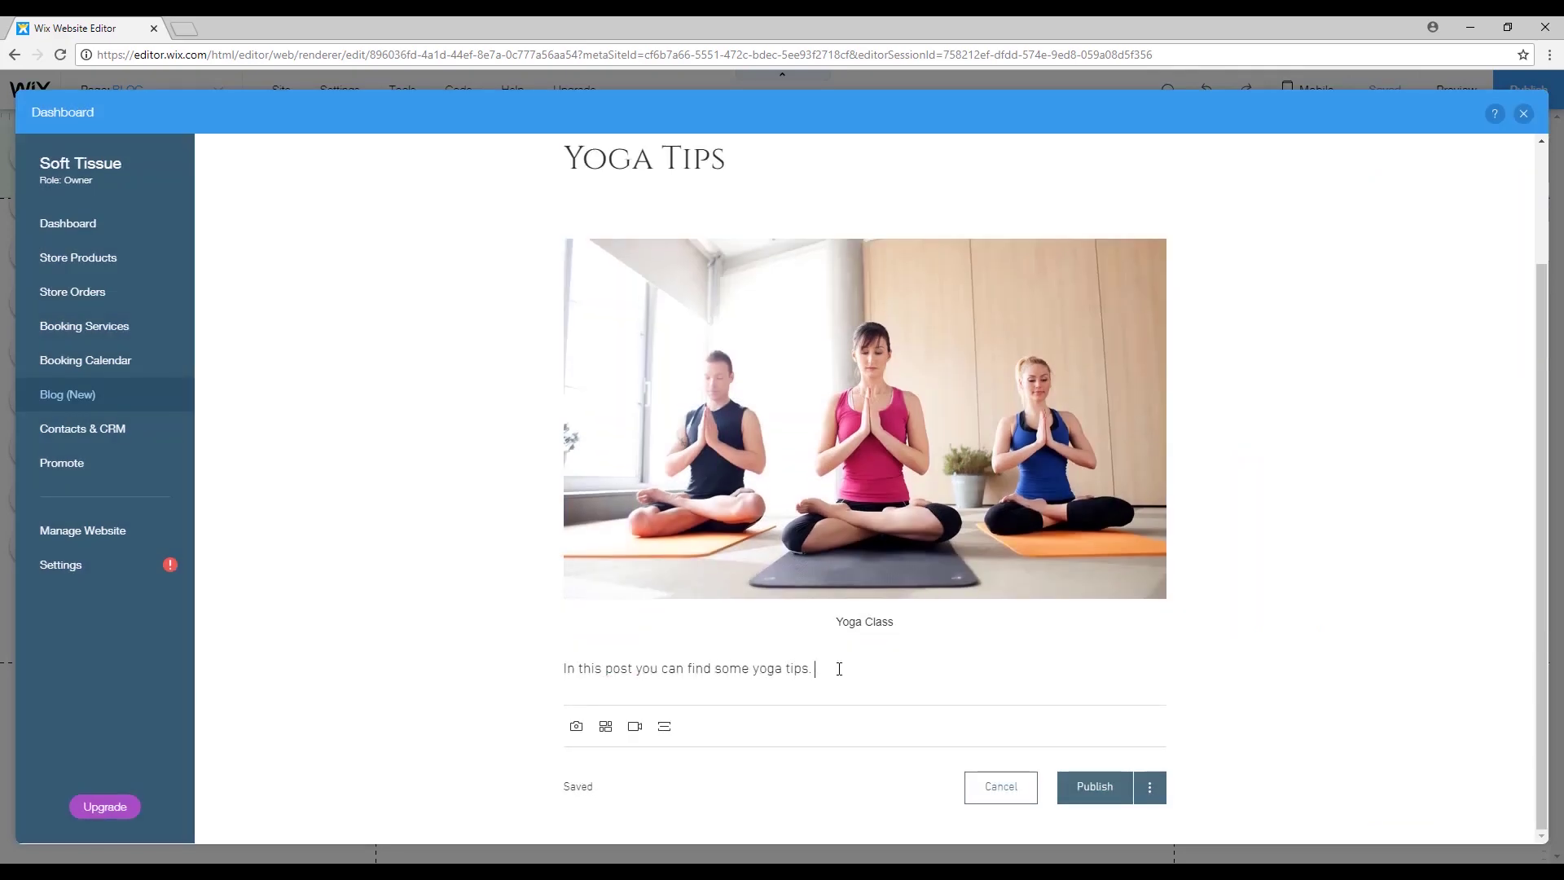
key("Return")
type("Some more yoga text..")
left_click(583, 708)
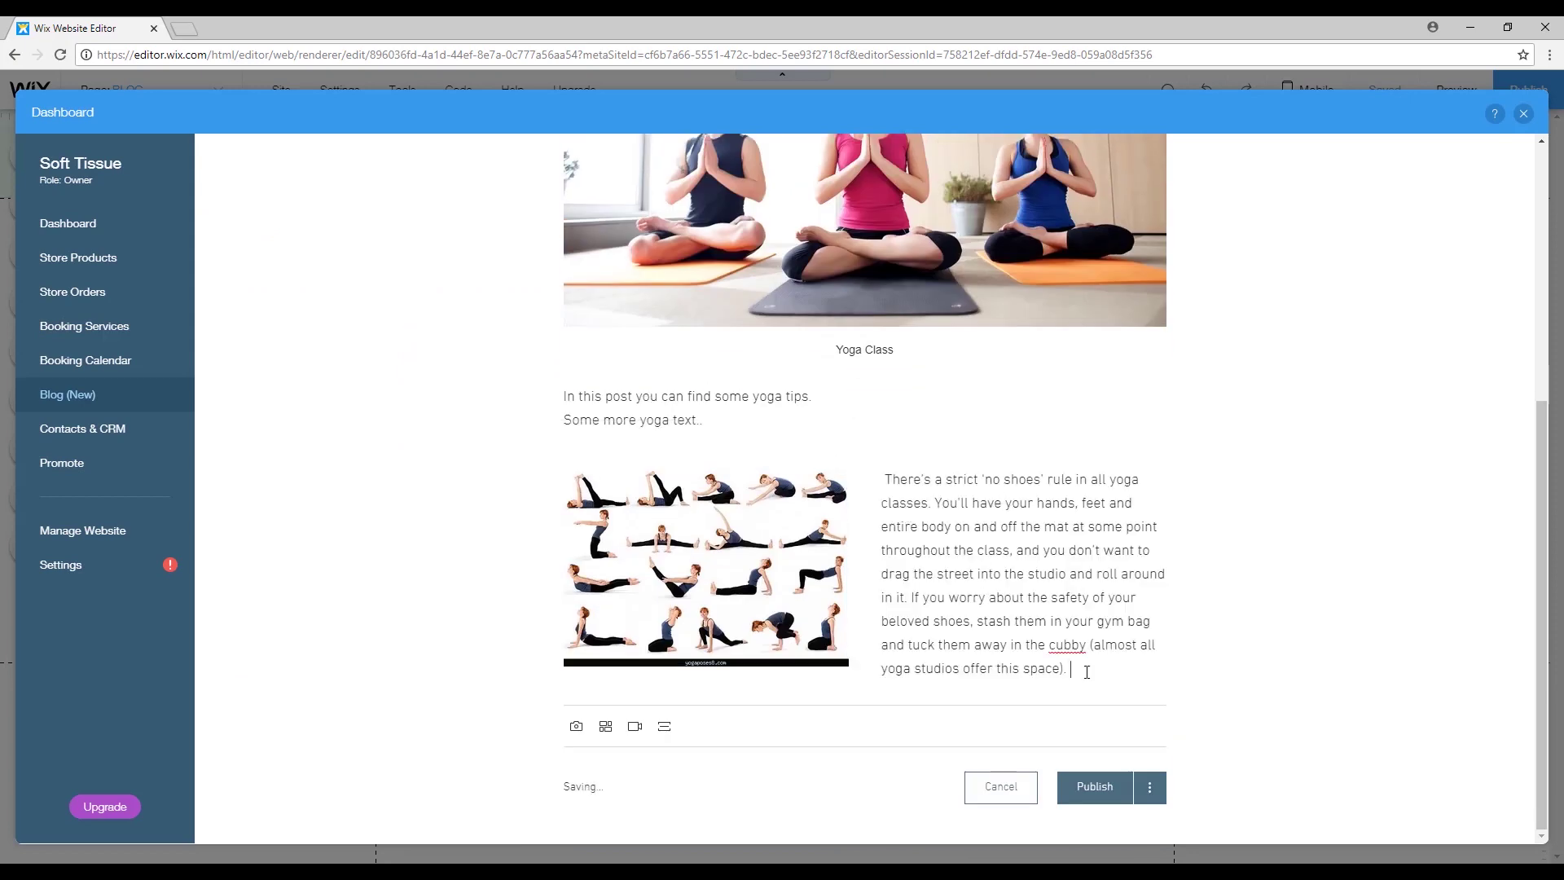
key("Return")
type("Find a job you love, and you will never have to wor k")
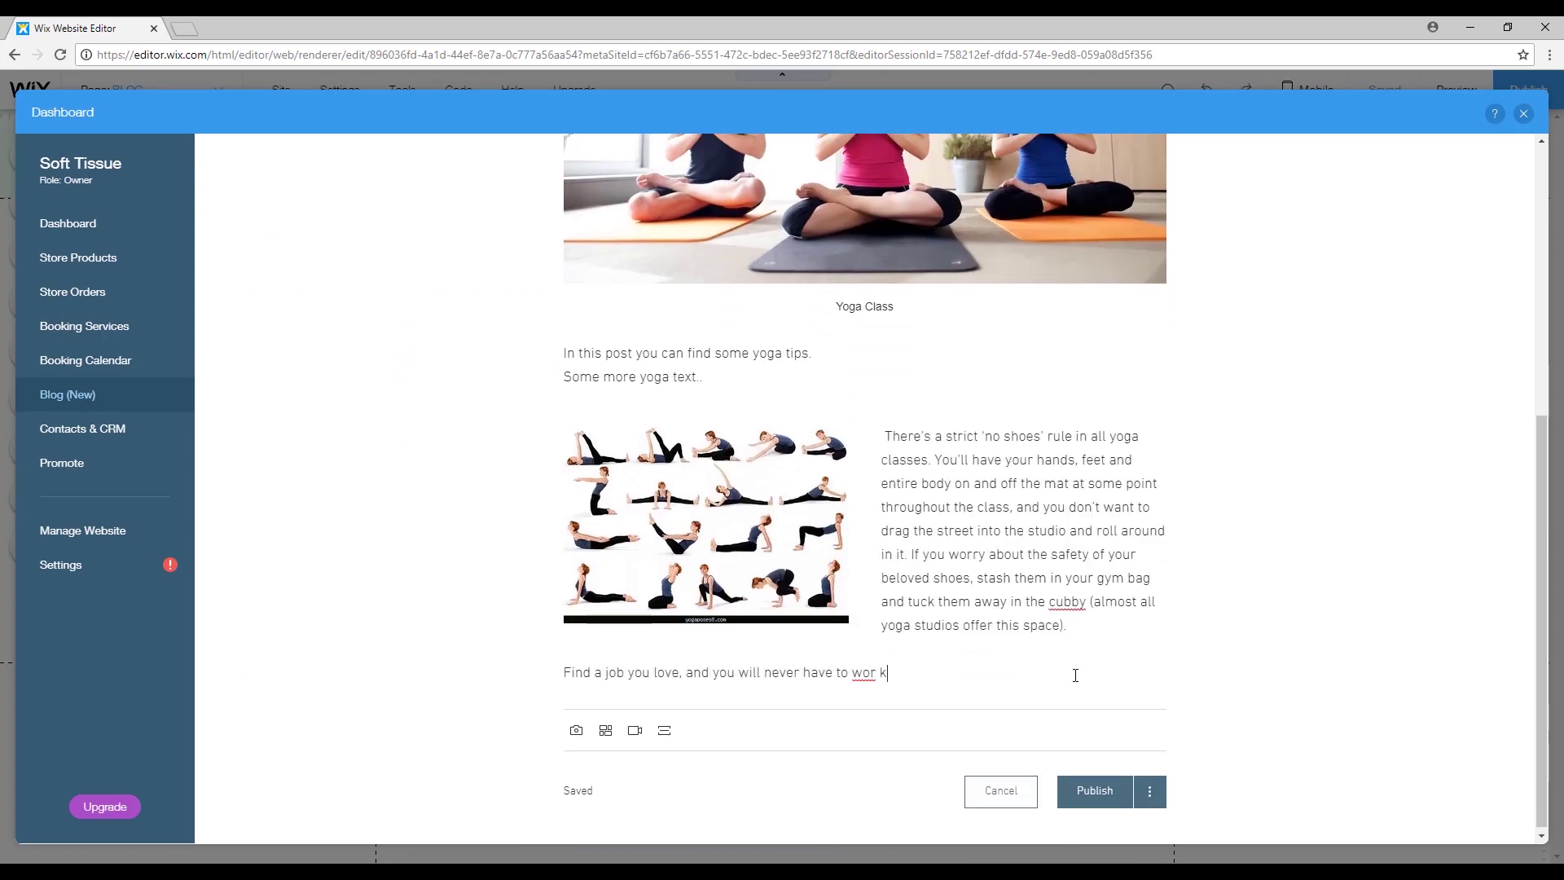
type(" a day in your life.")
key("Return")
type("asfg")
Replace the placeholder with the copied paragraph, add the opening quotation mark, and publish the post.
left_click_drag(594, 701, 557, 704)
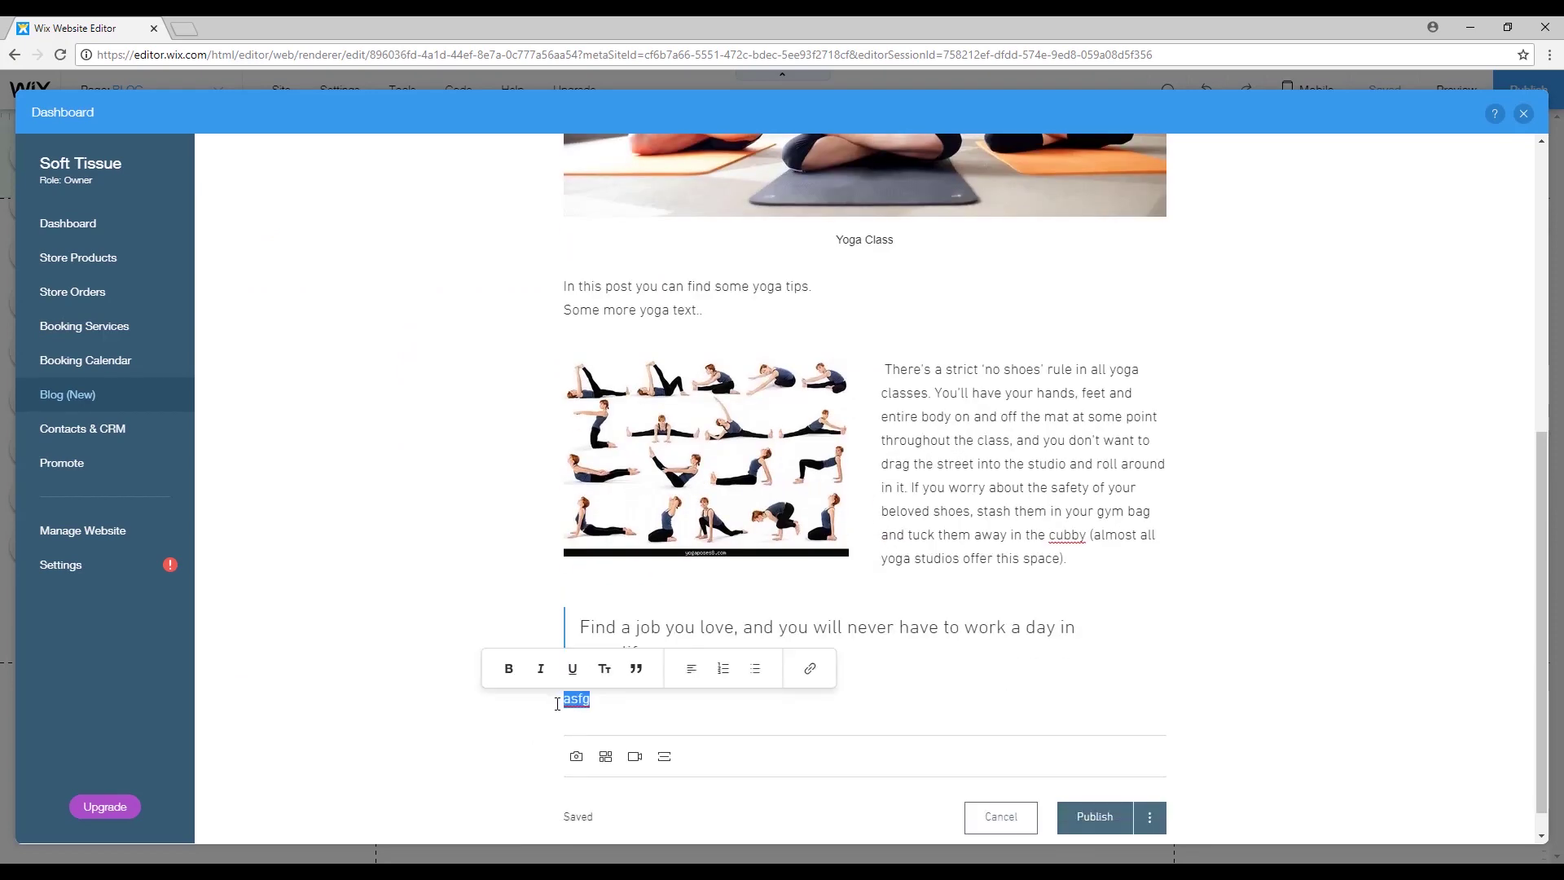
type("There's a strict 'no shoes' rule in all yoga classes. You'll have your hands, feet and entire body on and off the mat at some point throughout the class, and you don't want to drag the street into the studio and roll around in it. If you worry about the safety of your beloved shoes, stash them in your gym bag and tuck them away in the cubby (almost all yoga studios offer this space).")
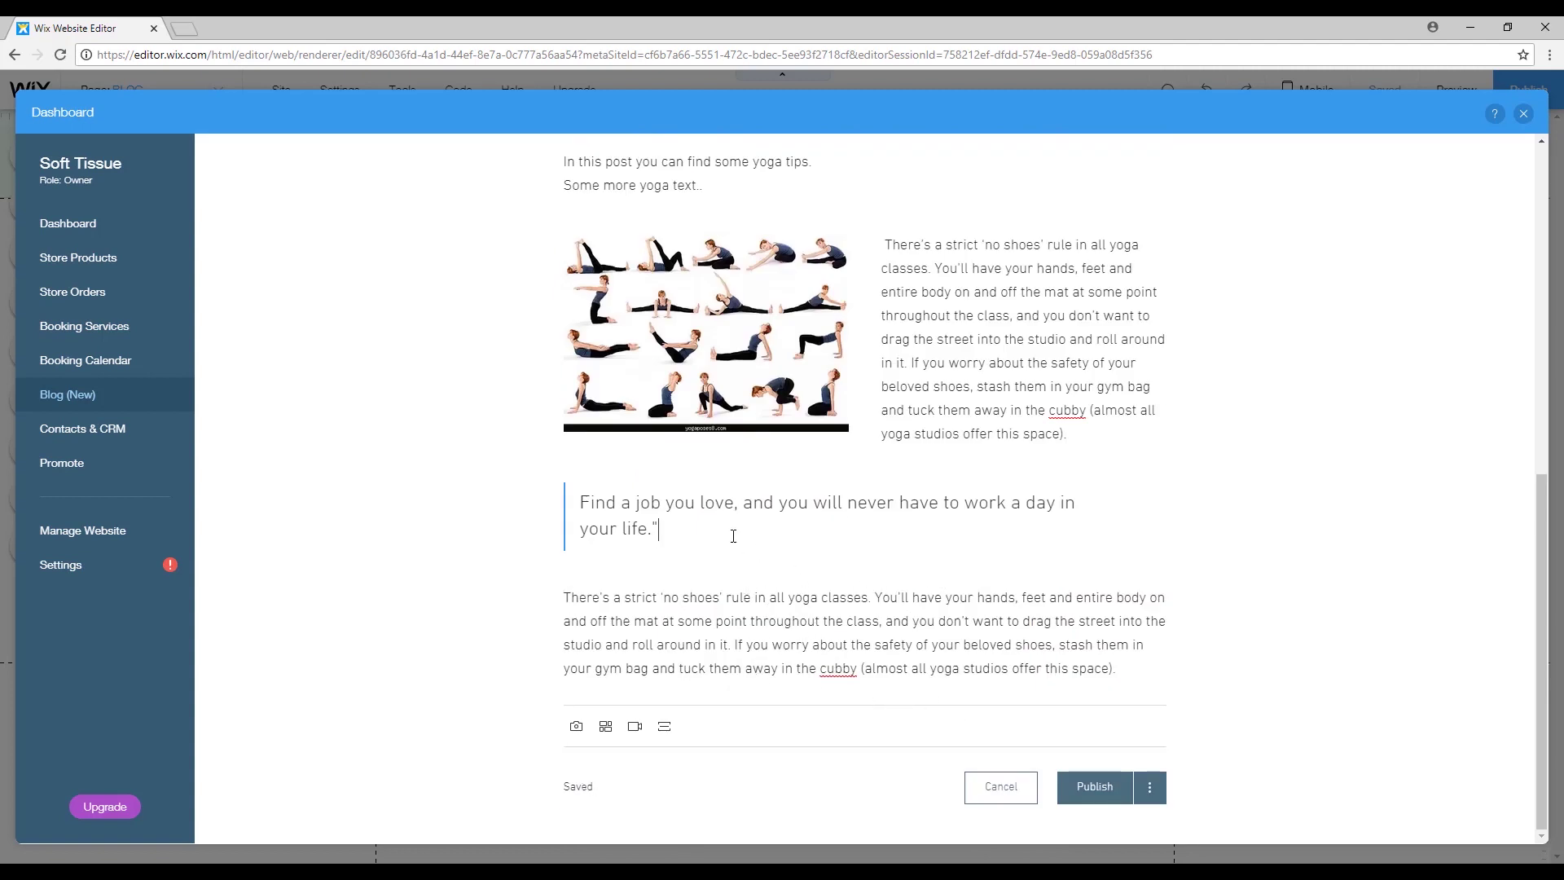
type("\"")
left_click(794, 547)
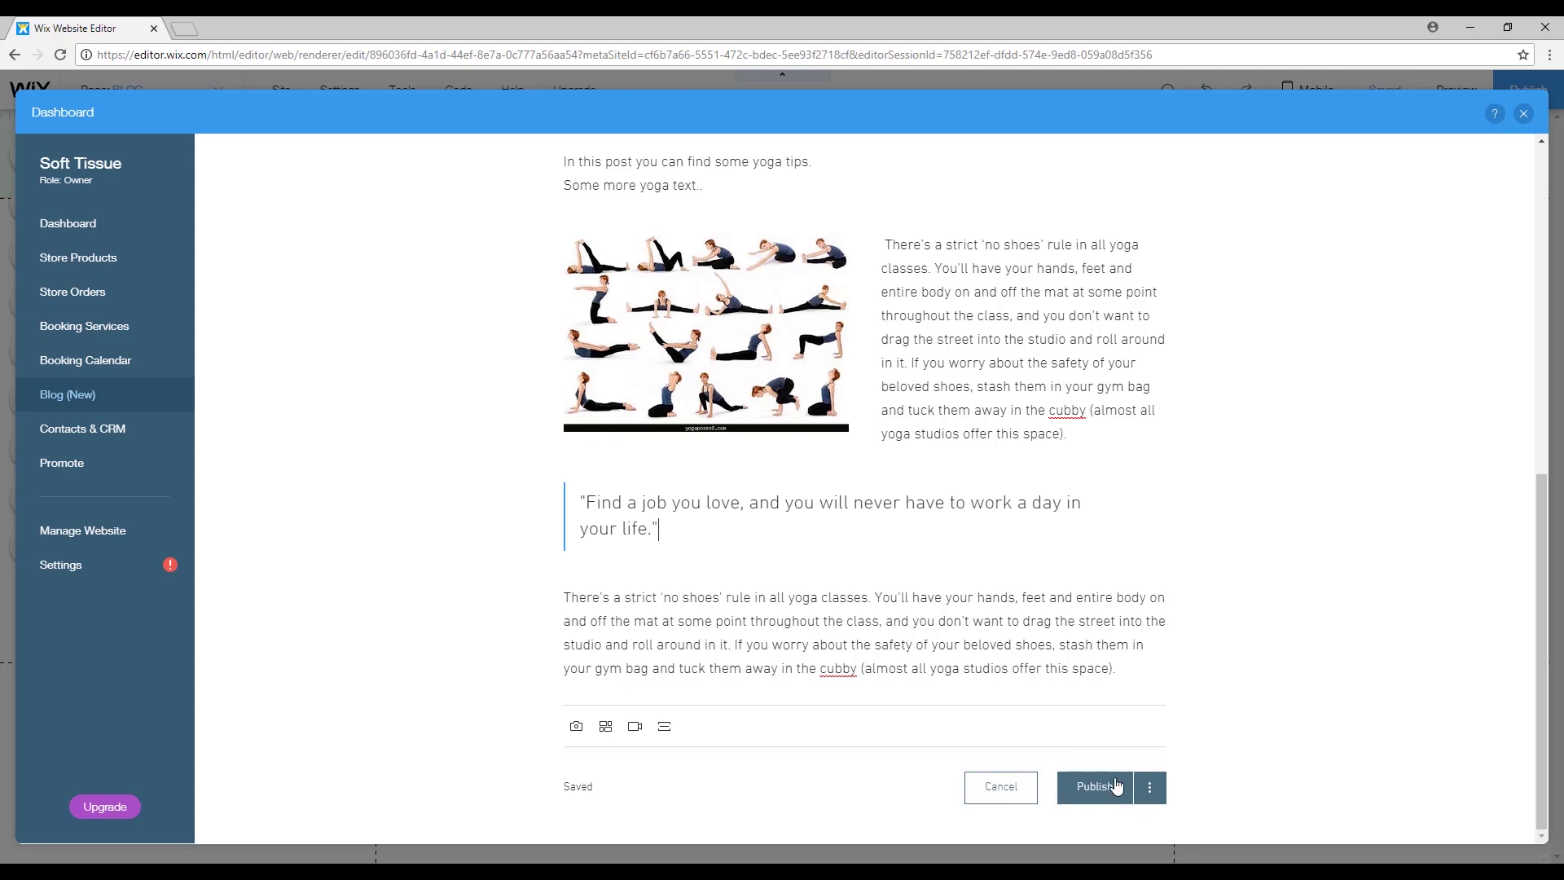
left_click(1112, 786)
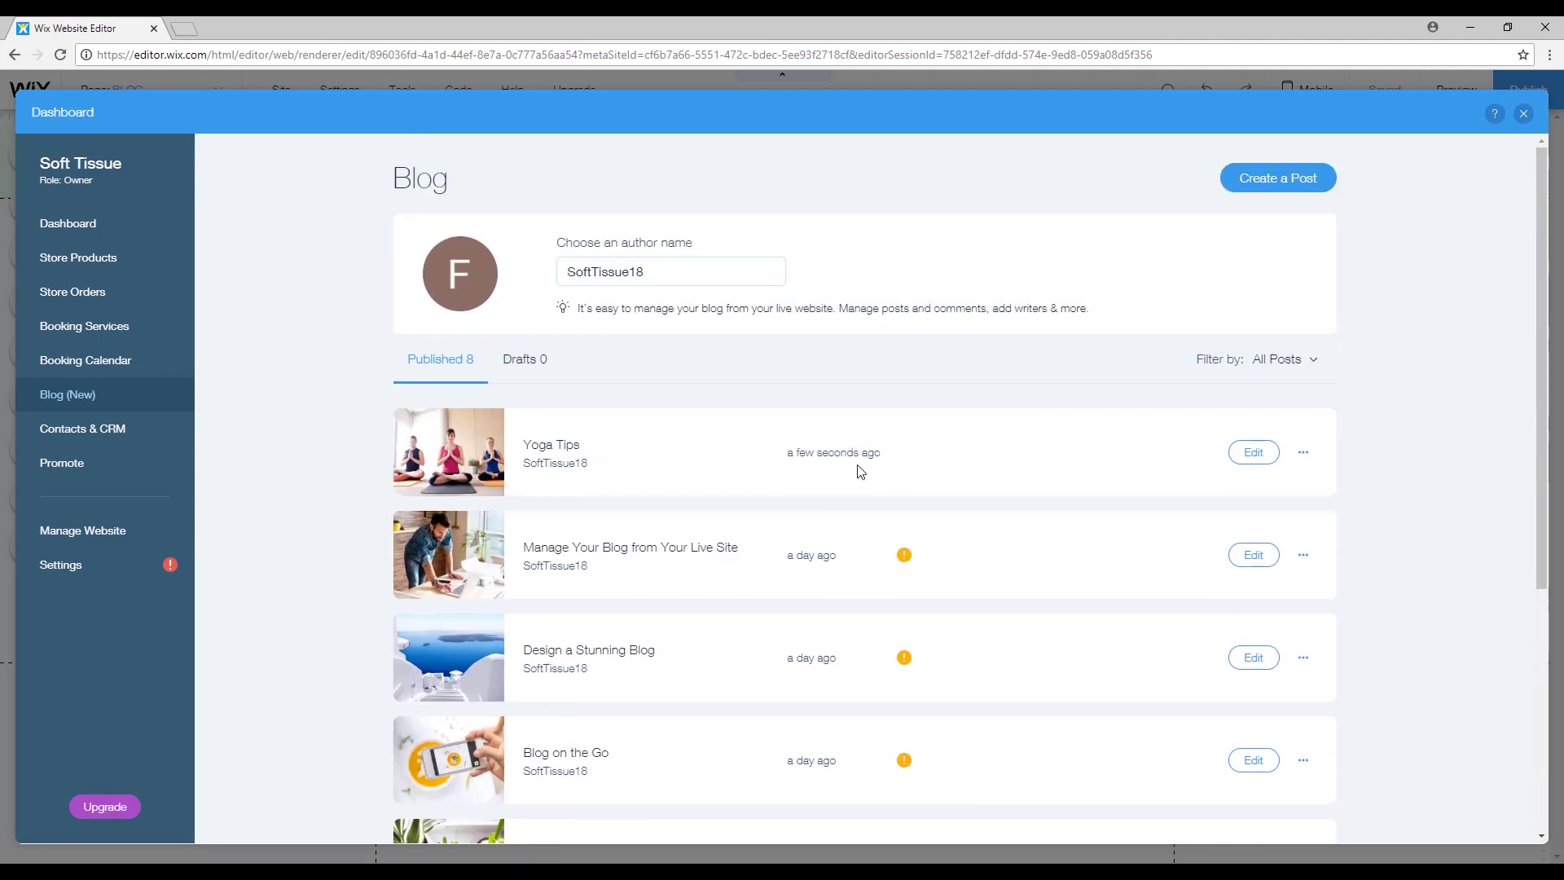
Close the dashboard and preview the Blog page with Yoga Tips first.
left_click(1522, 114)
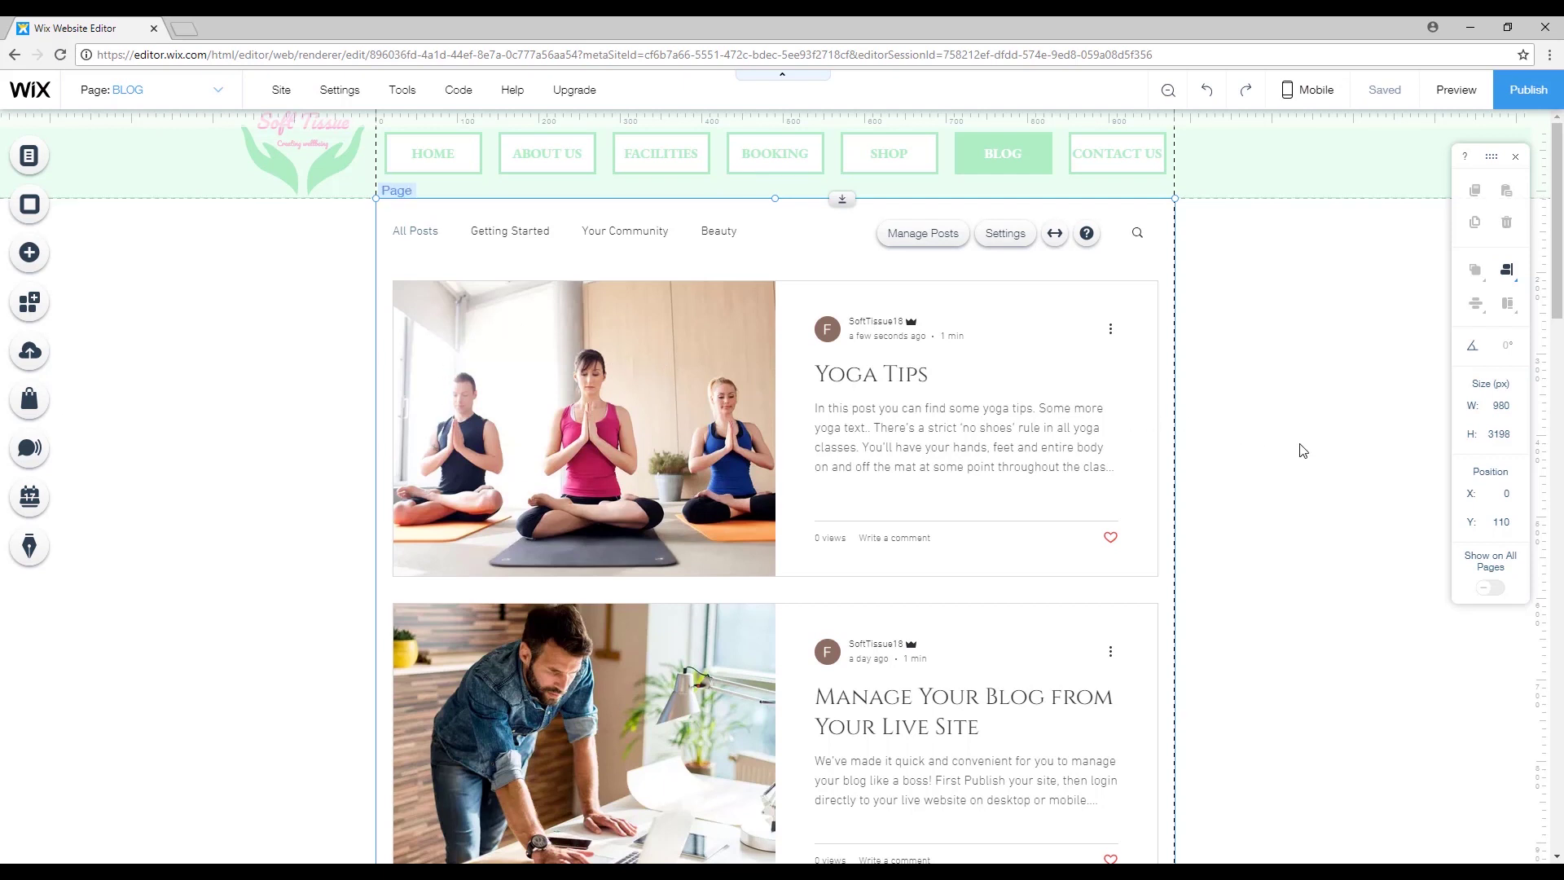
left_click(1454, 92)
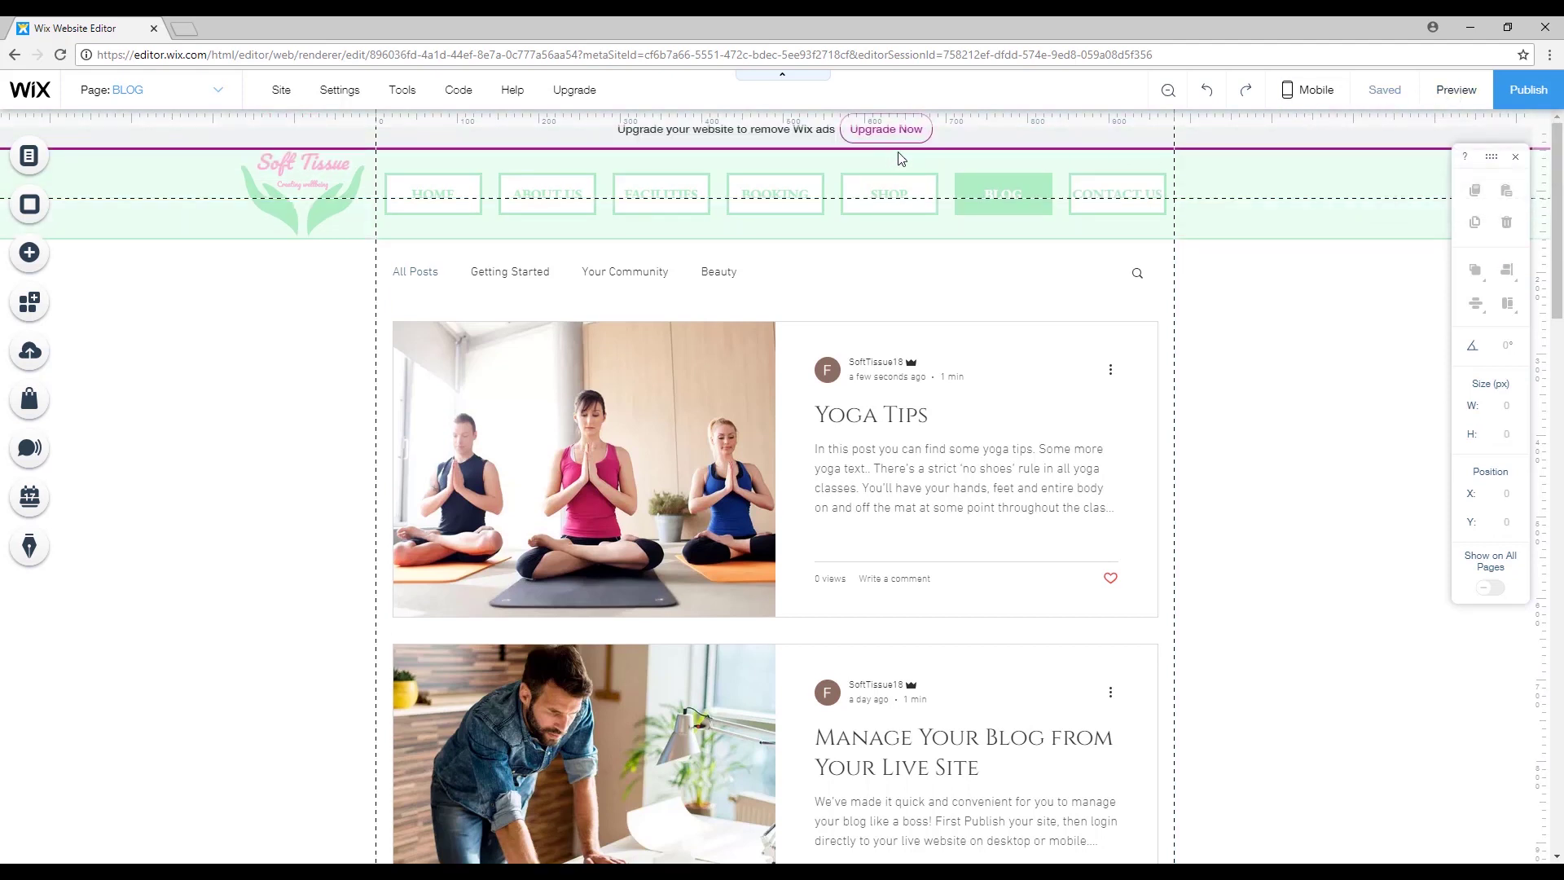
In preview, visit the Shop page, then return to the Blog feed and browse it.
left_click(900, 198)
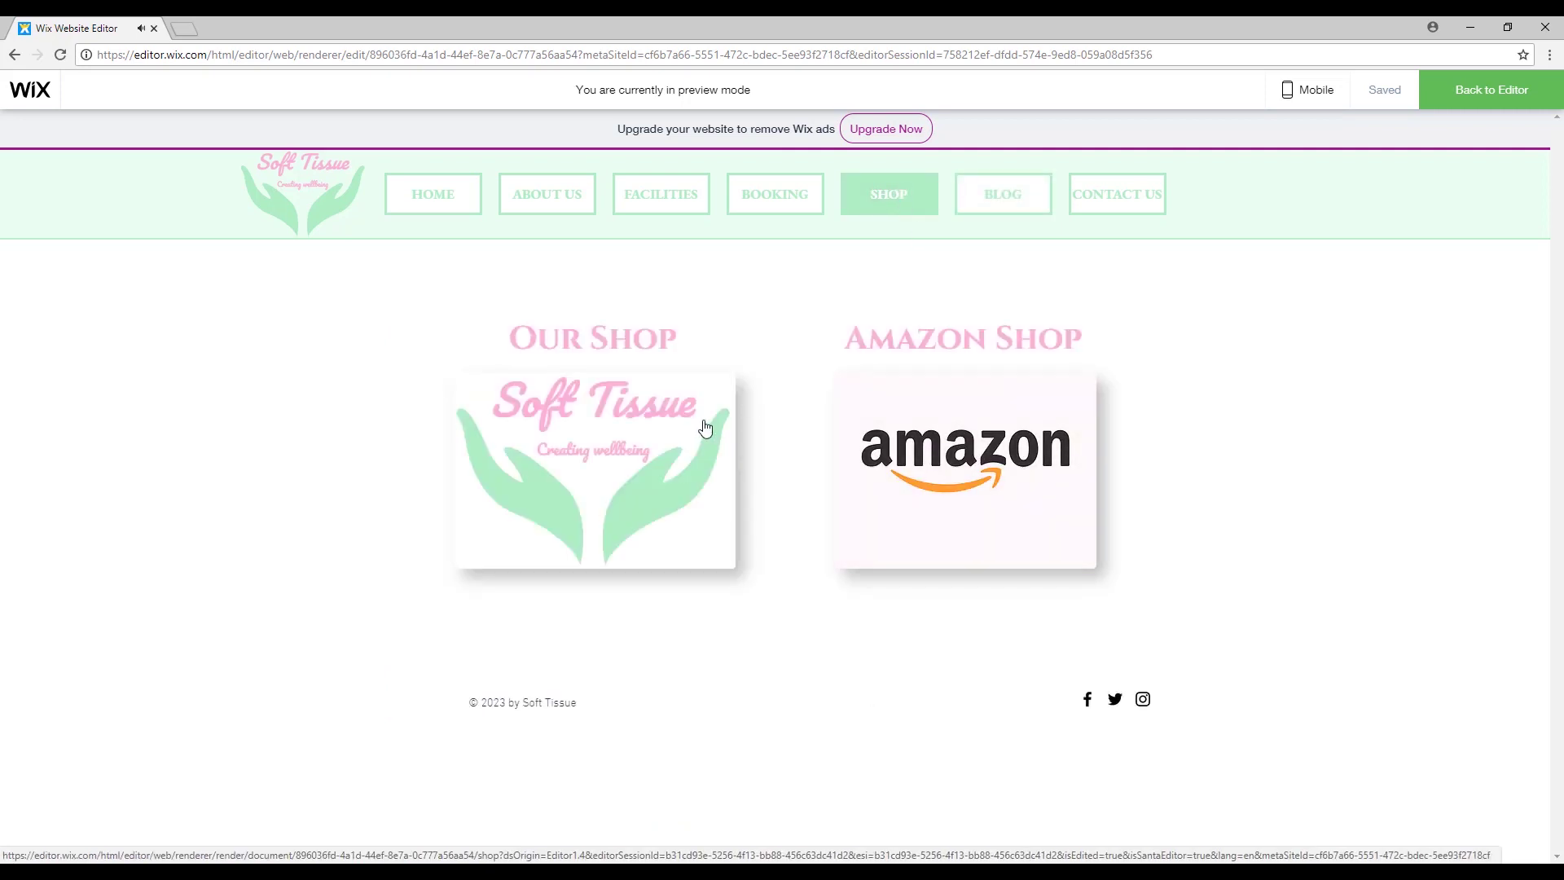
left_click(983, 196)
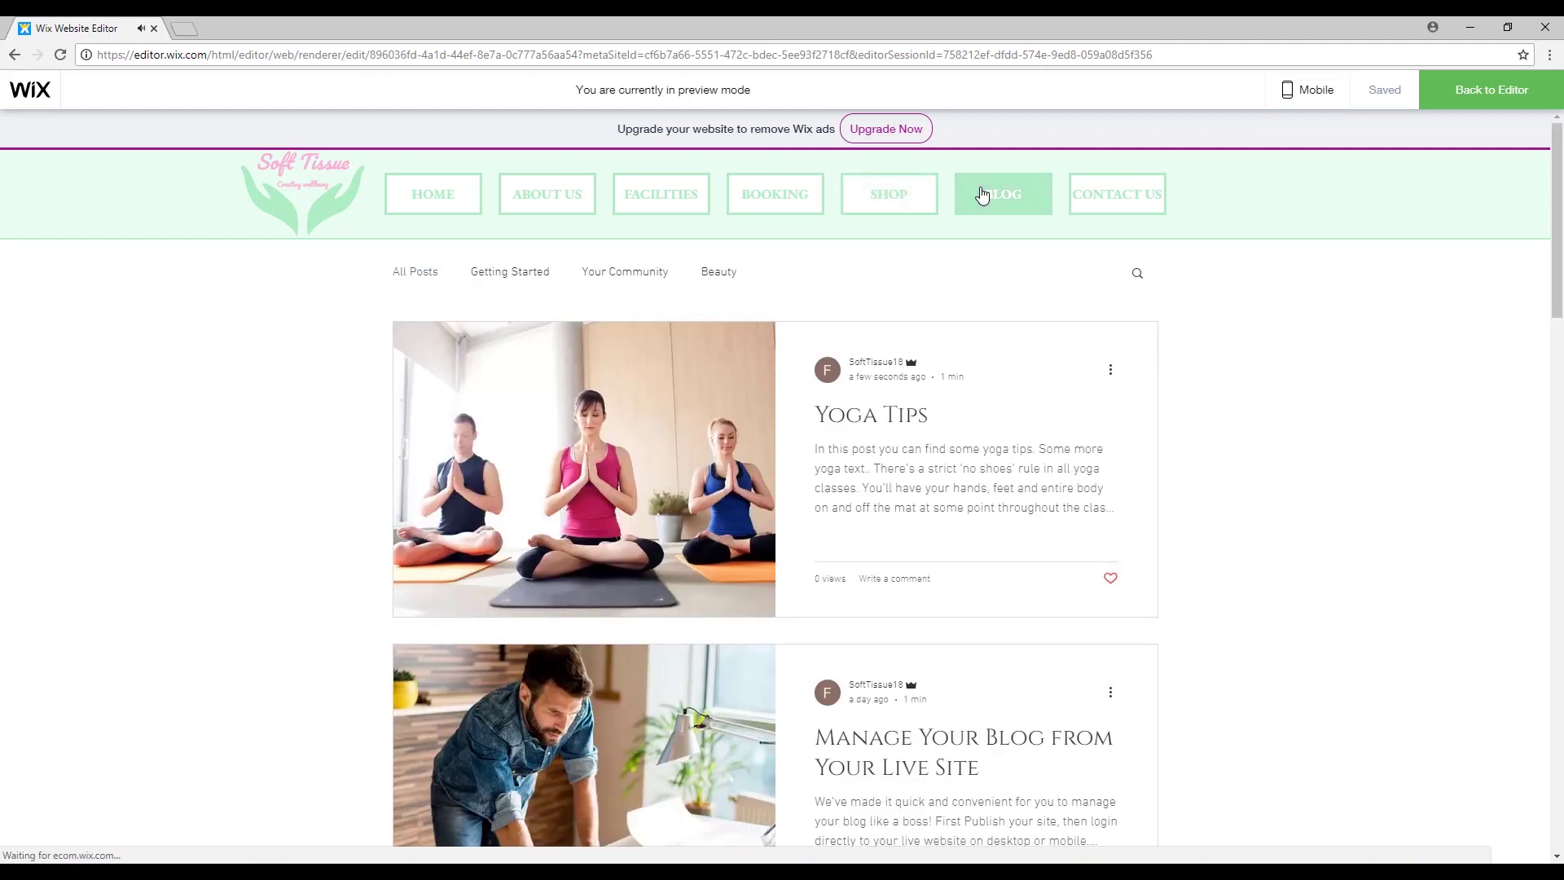
scroll(607, 431, "down", 2)
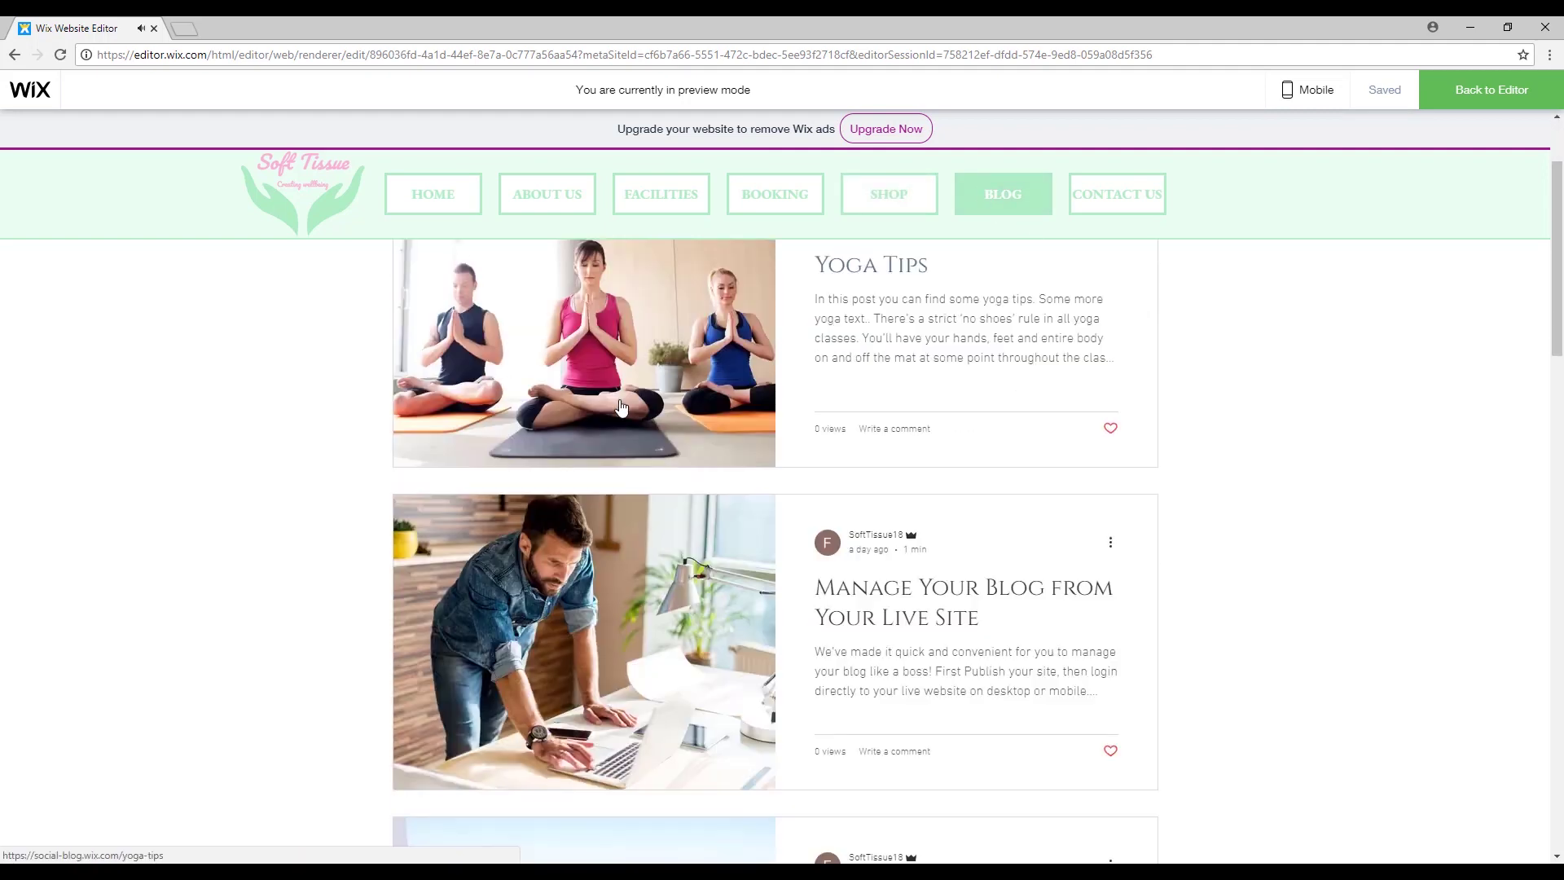
scroll(564, 551, "down", 5)
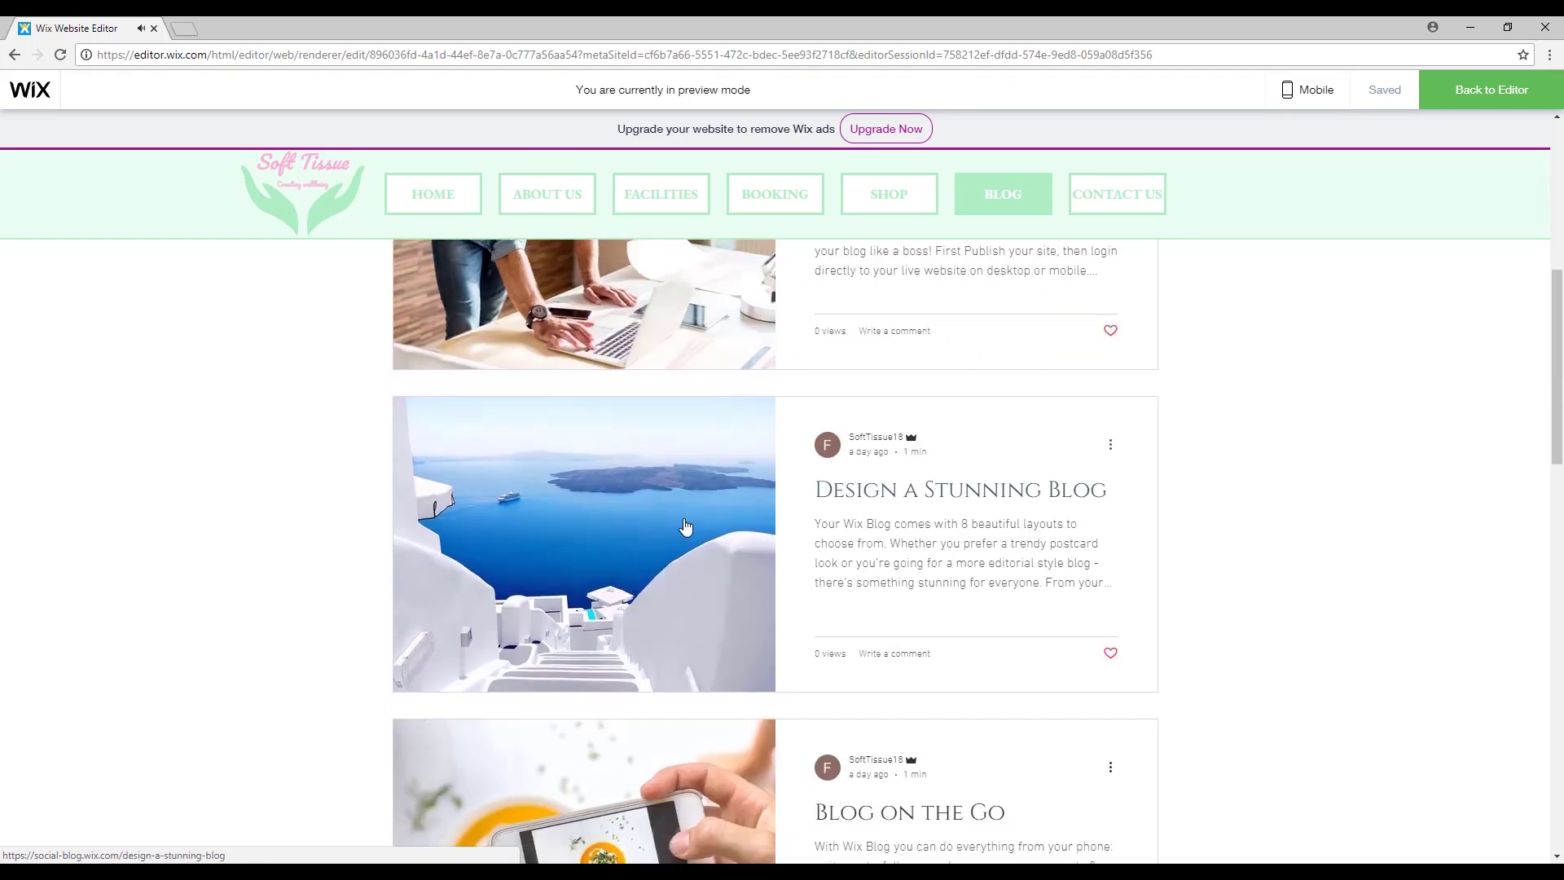
scroll(916, 479, "up", 6)
scroll(916, 479, "up", 1)
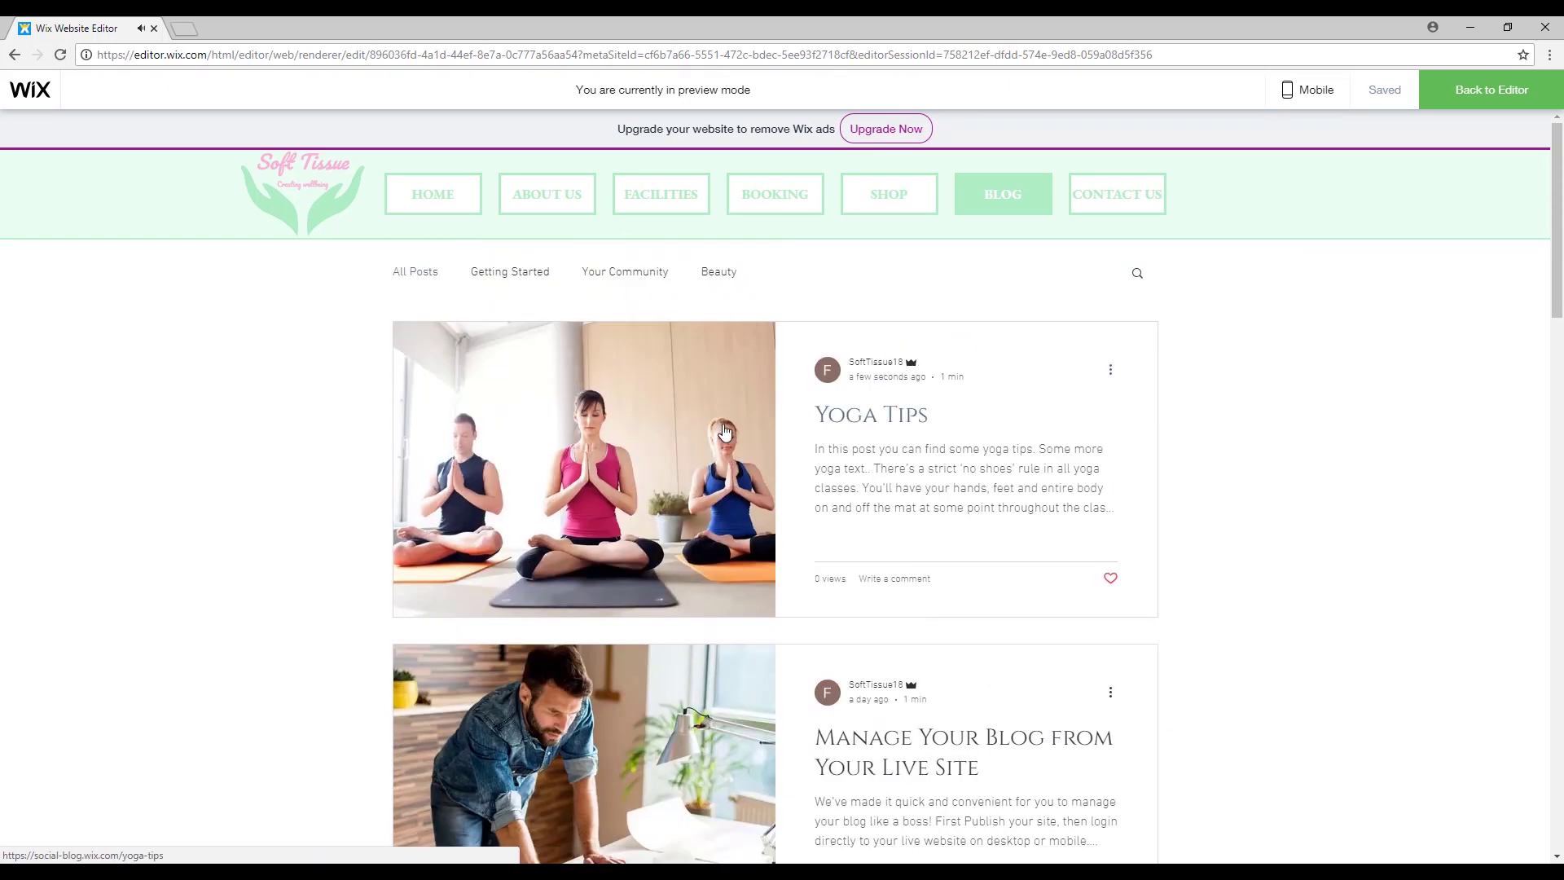
Open the Yoga Tips post and read down to its comment box.
left_click(914, 453)
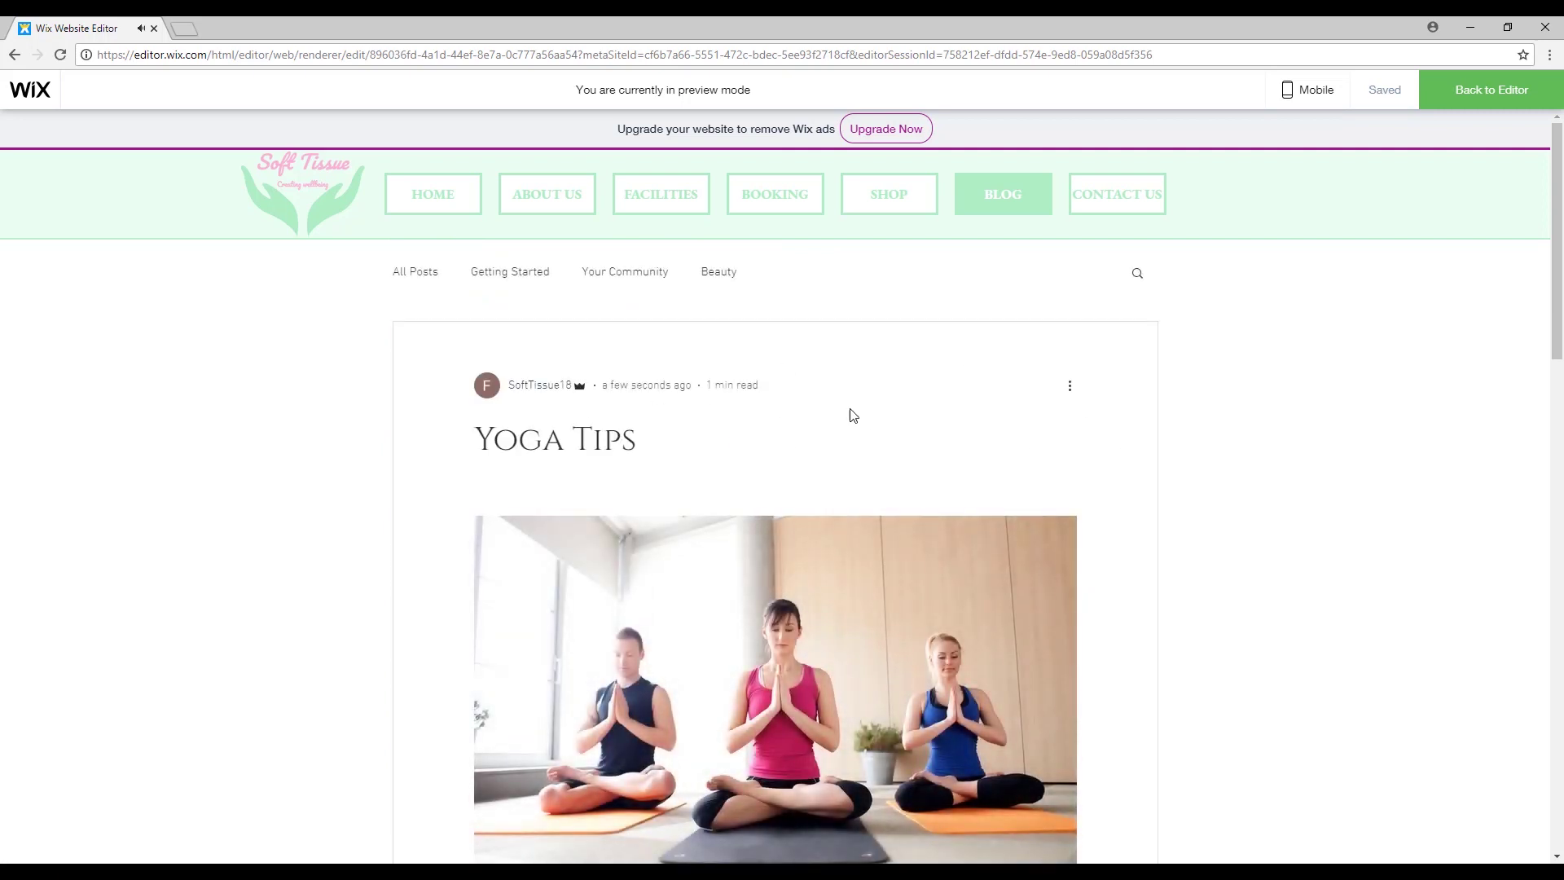
scroll(848, 412, "down", 5)
scroll(597, 410, "down", 1)
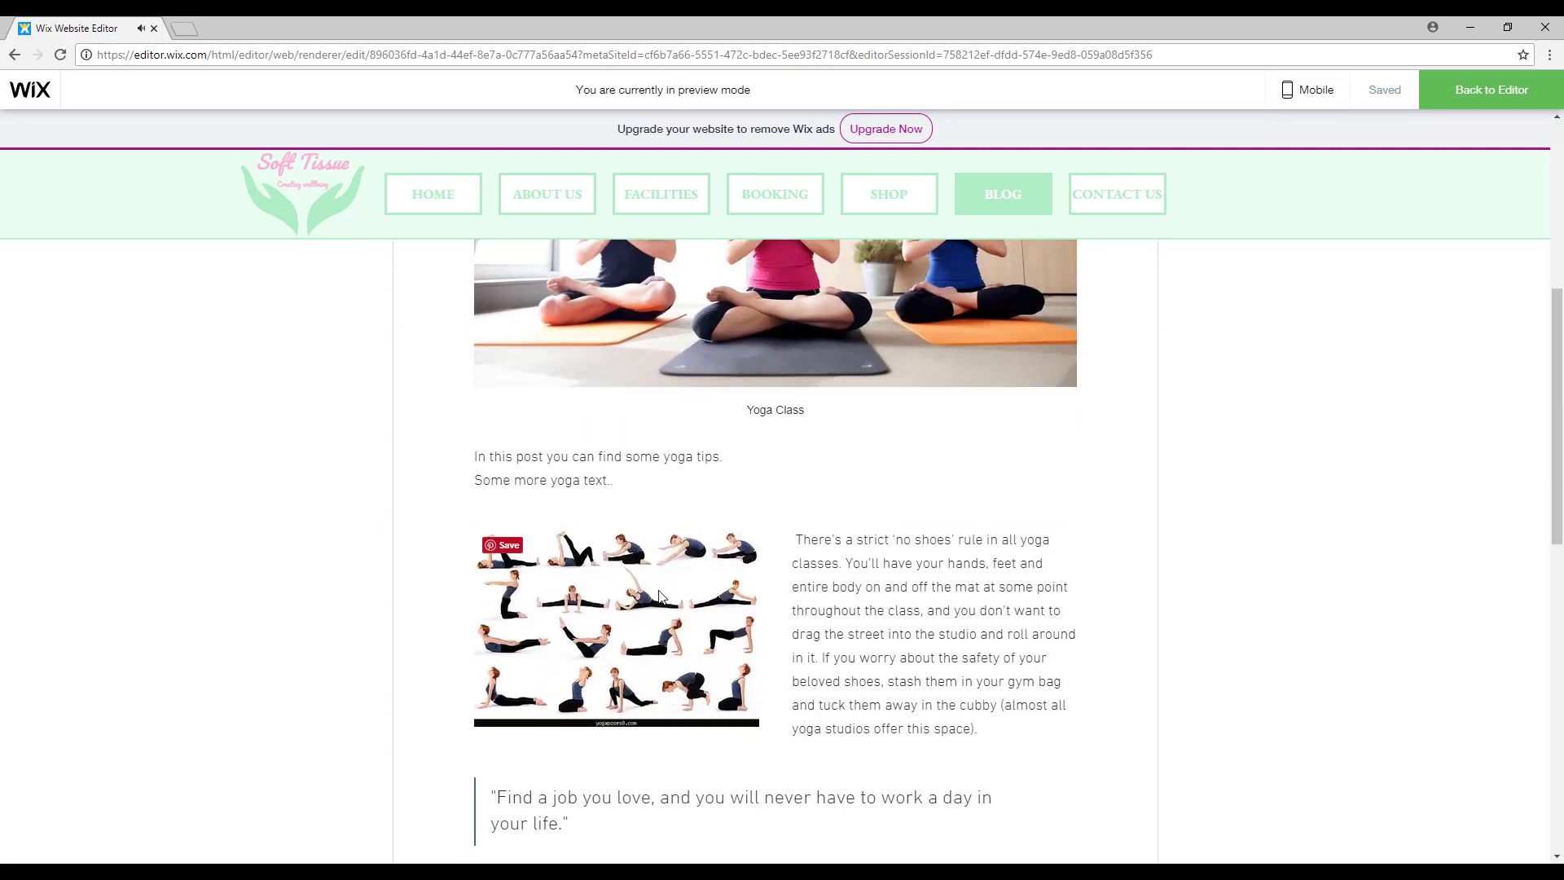
scroll(814, 429, "down", 3)
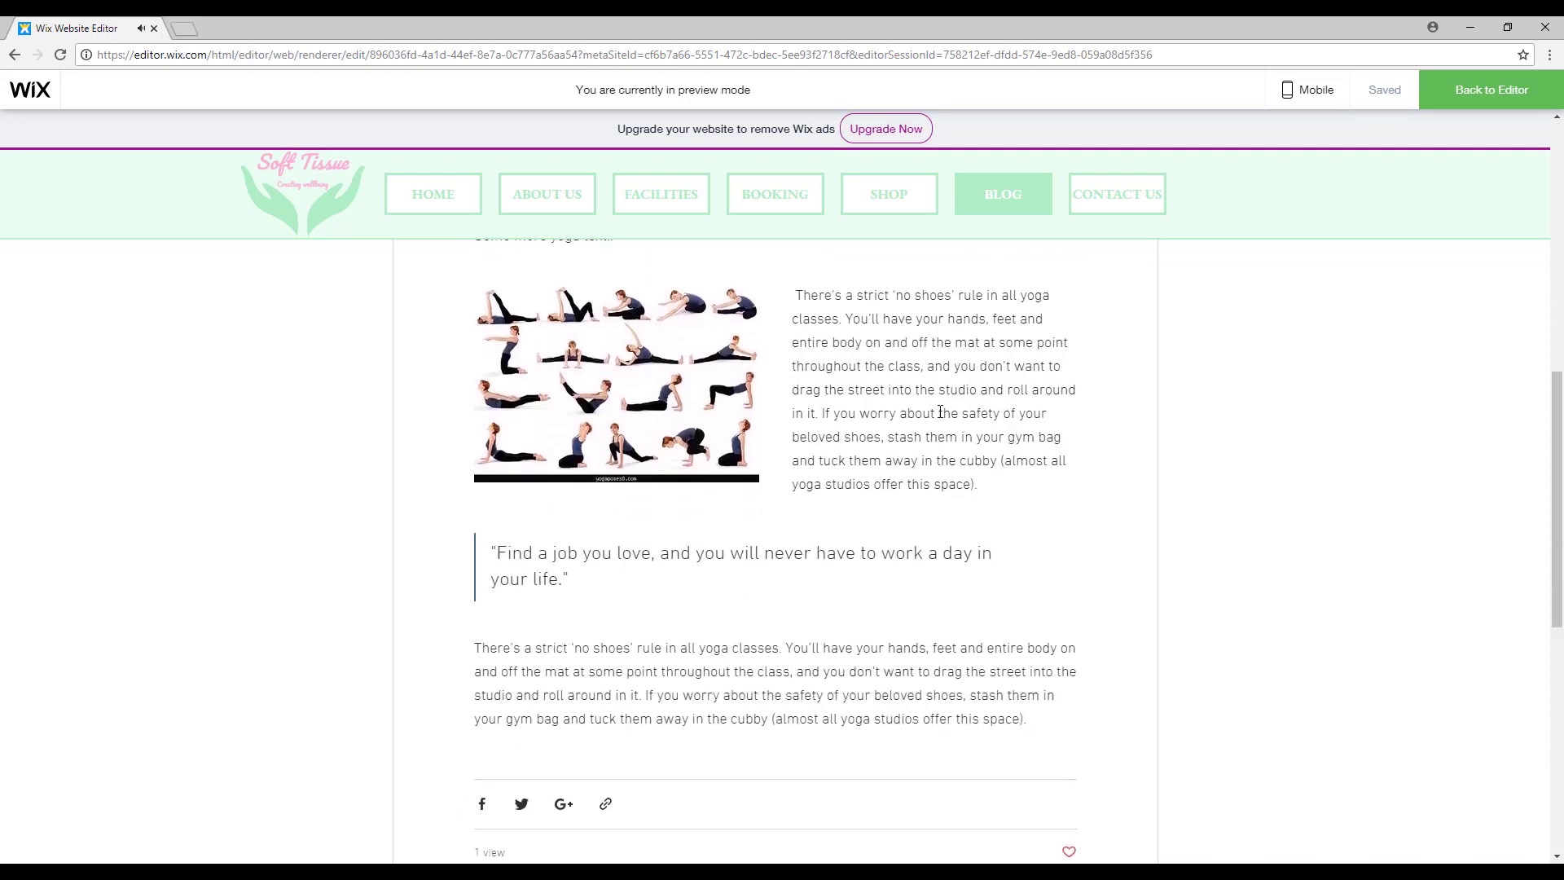
scroll(639, 541, "down", 5)
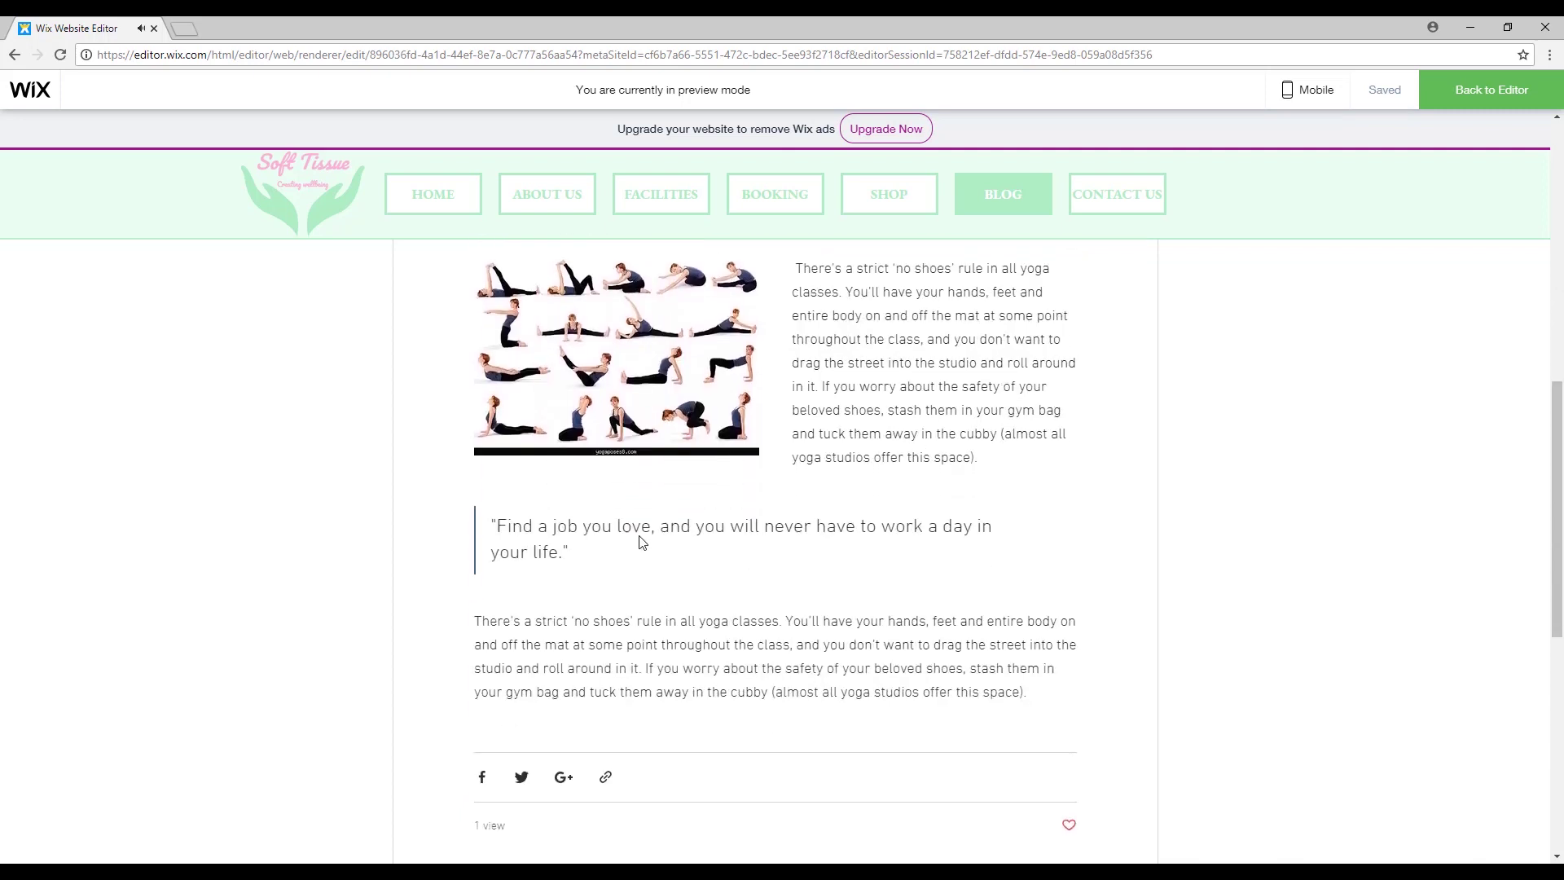
scroll(937, 378, "down", 2)
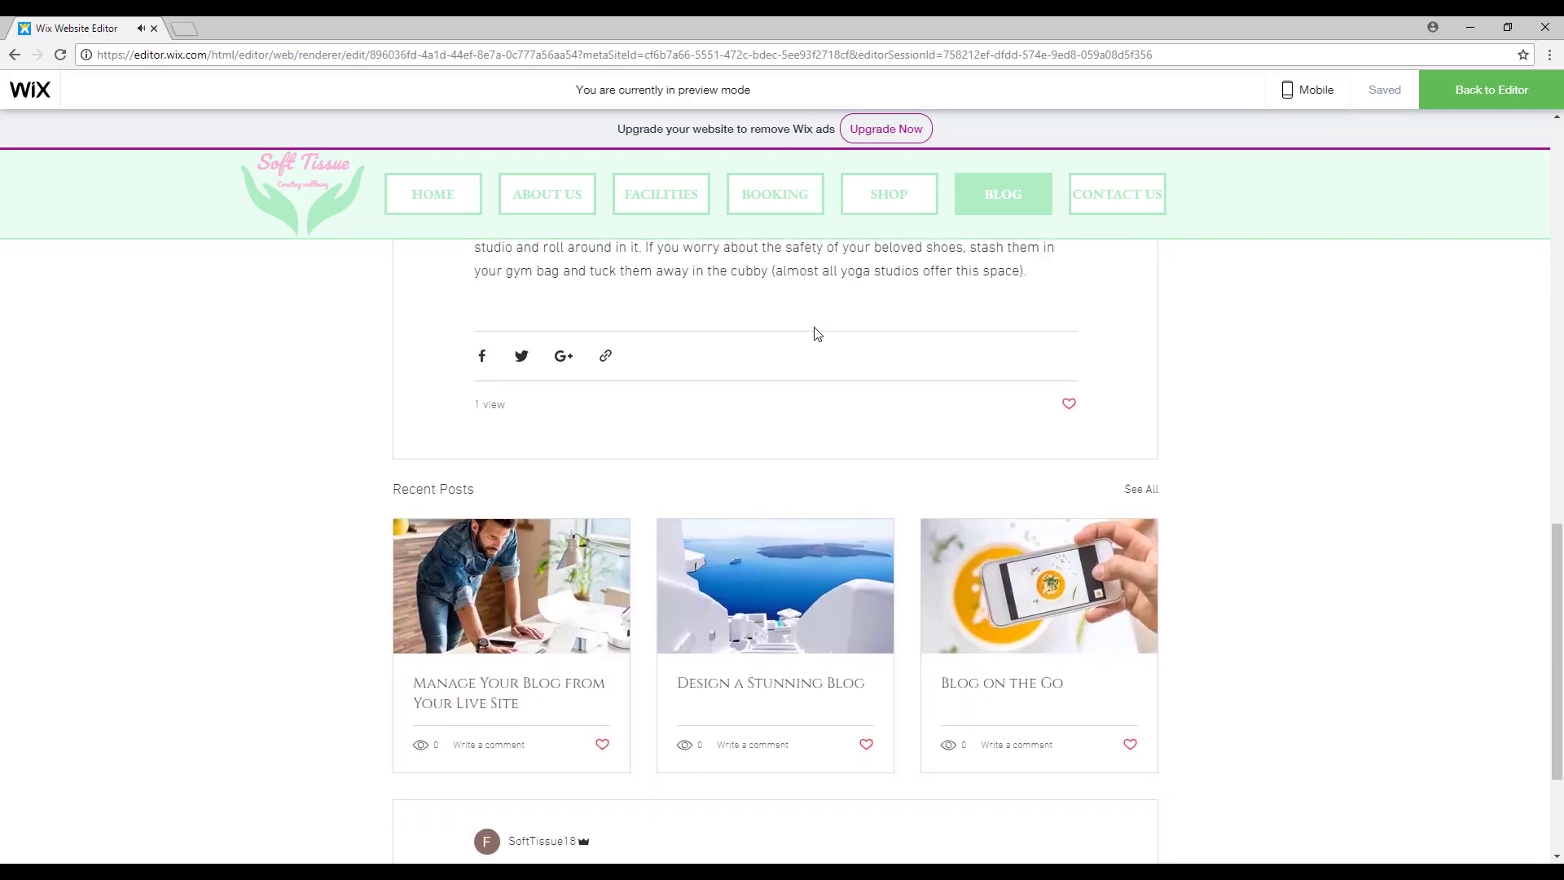
scroll(749, 299, "down", 1)
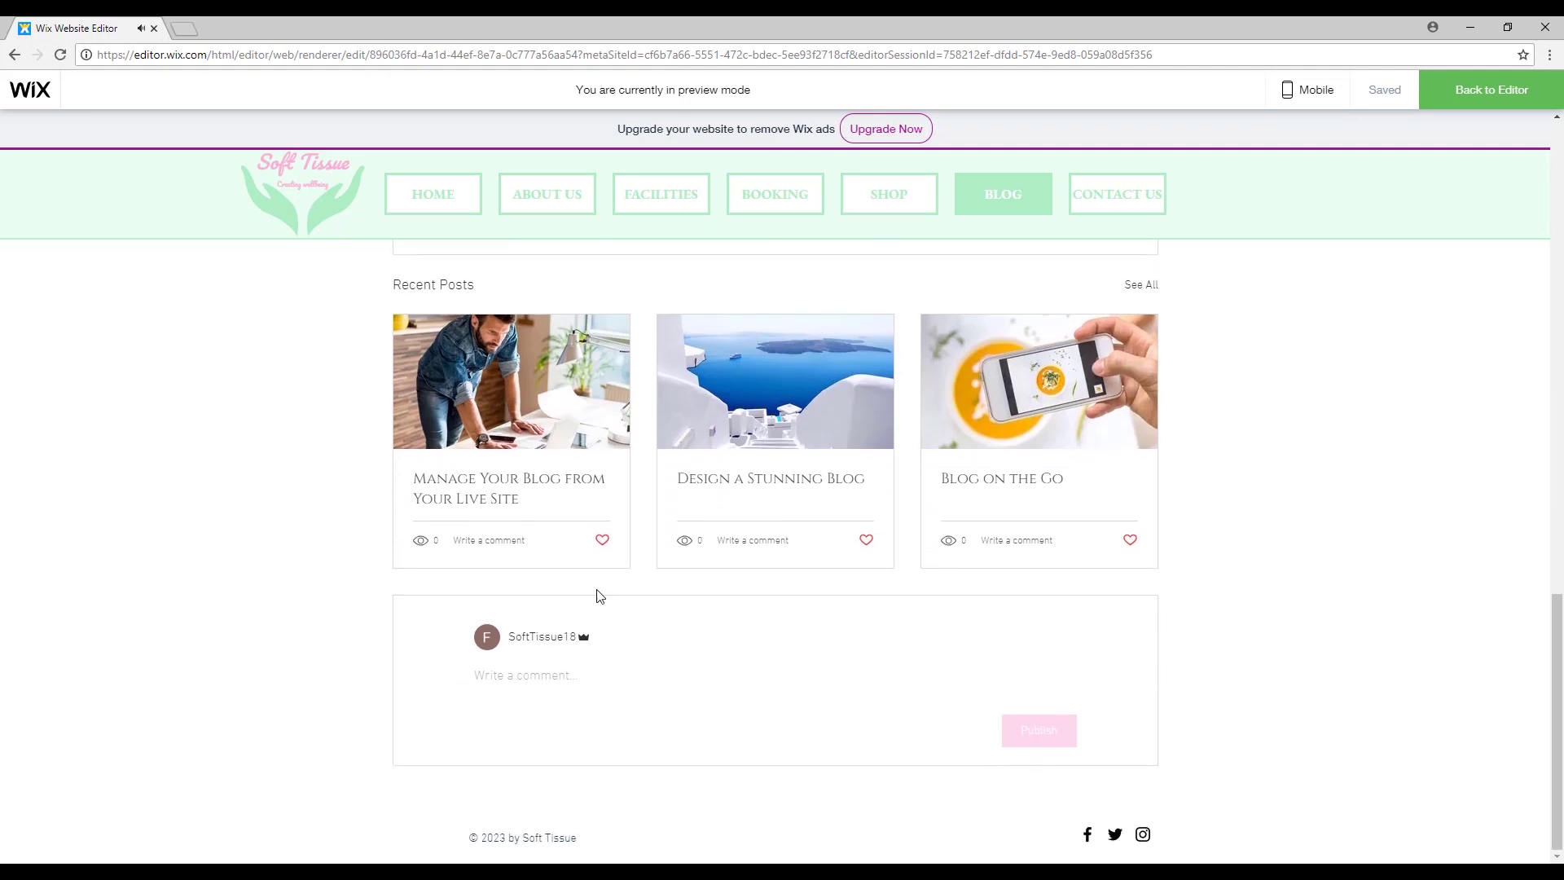
Post the test comment 'This post was really useful. Thank you.' on Yoga Tips.
left_click(508, 679)
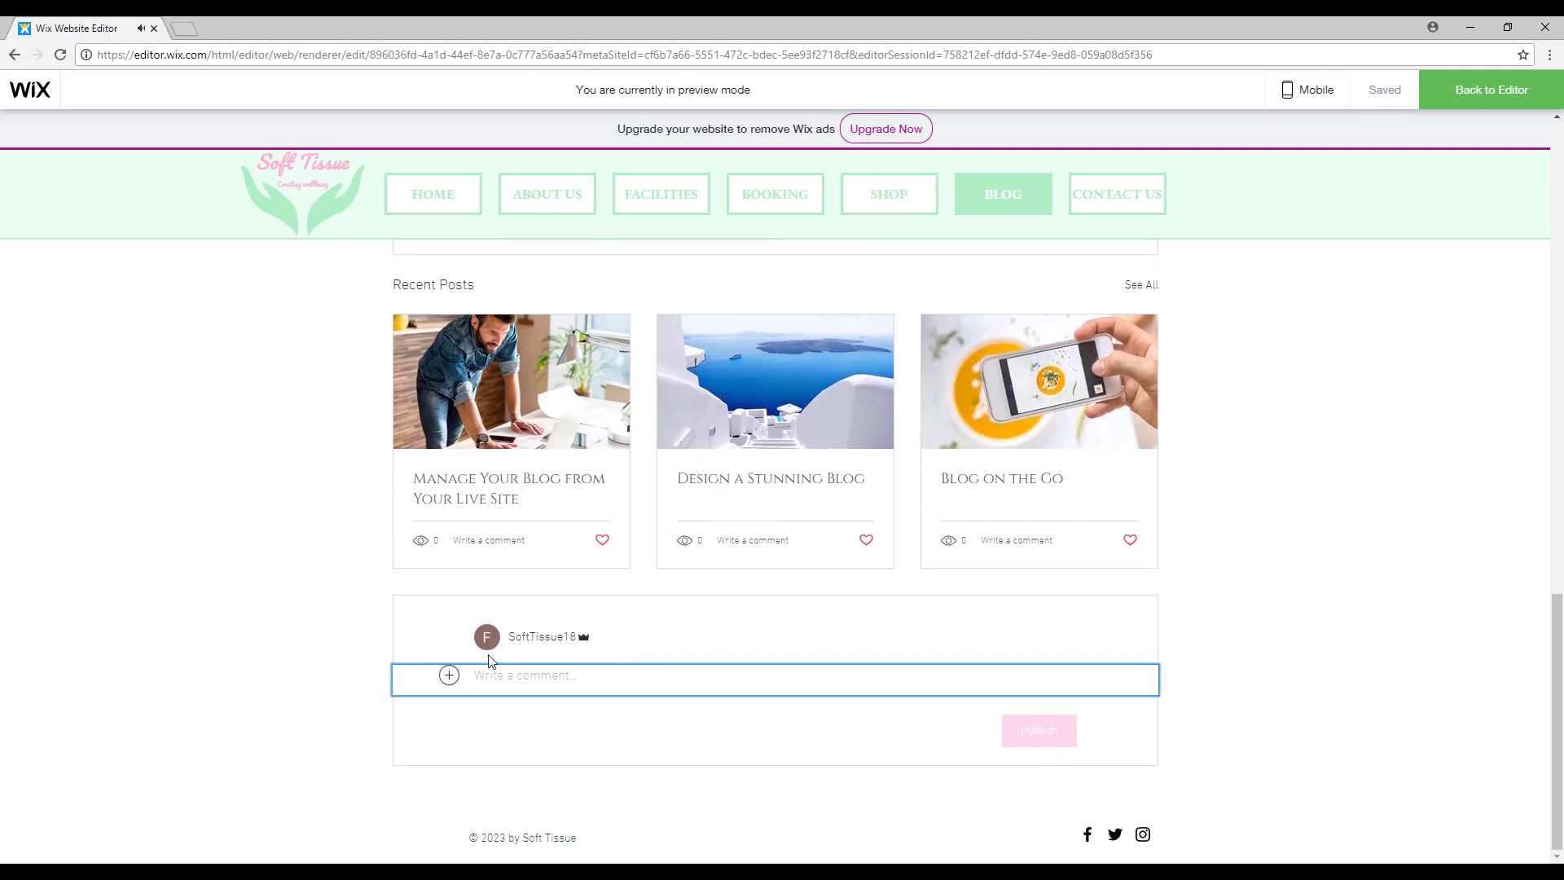
left_click(449, 675)
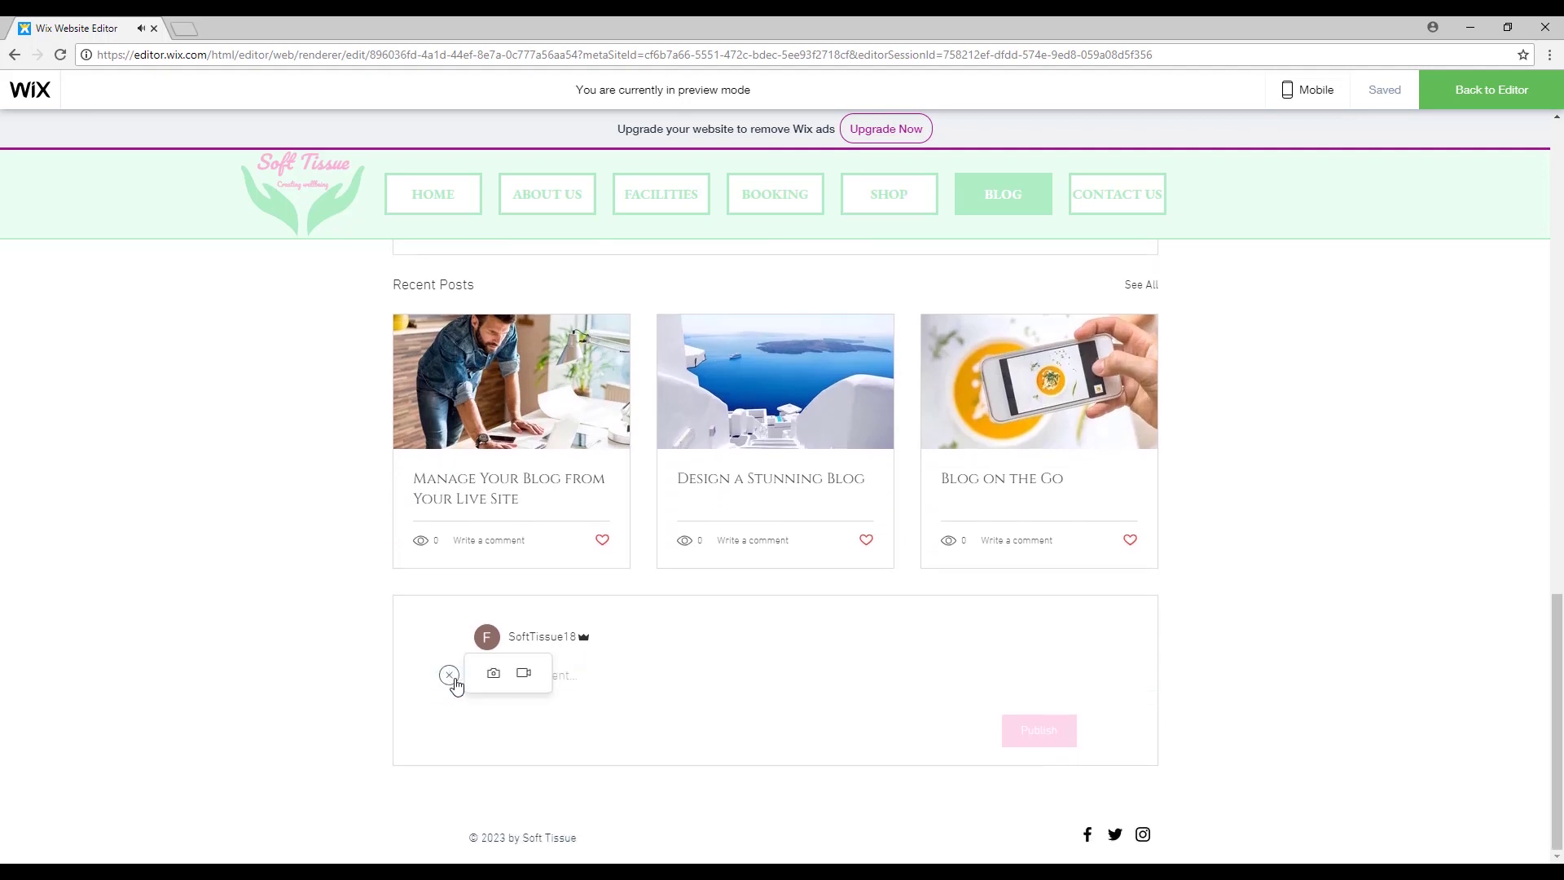
left_click(707, 678)
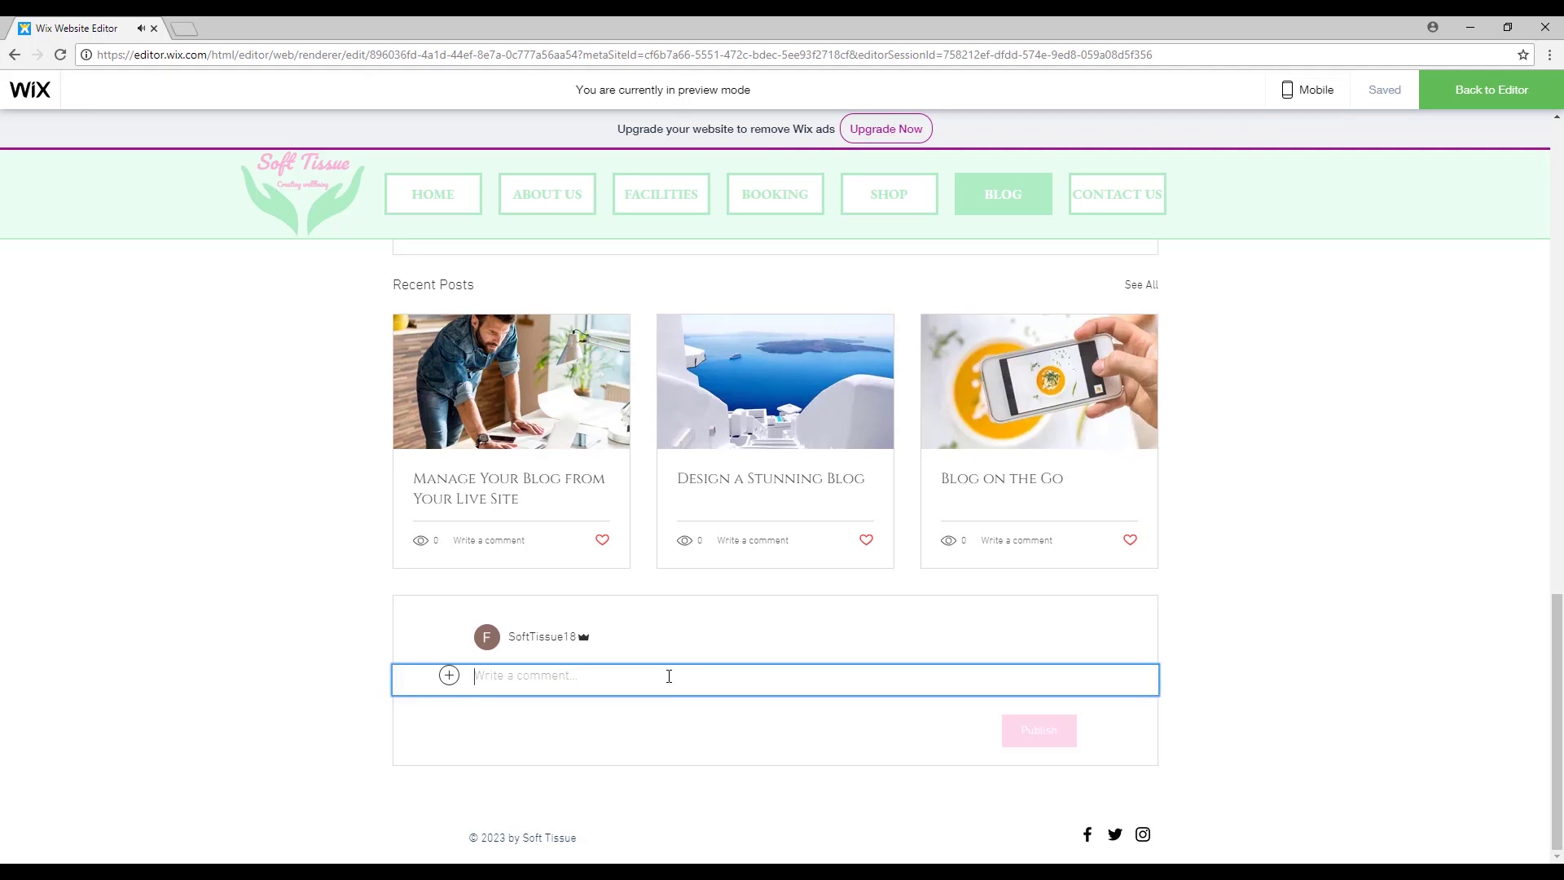
type("Th")
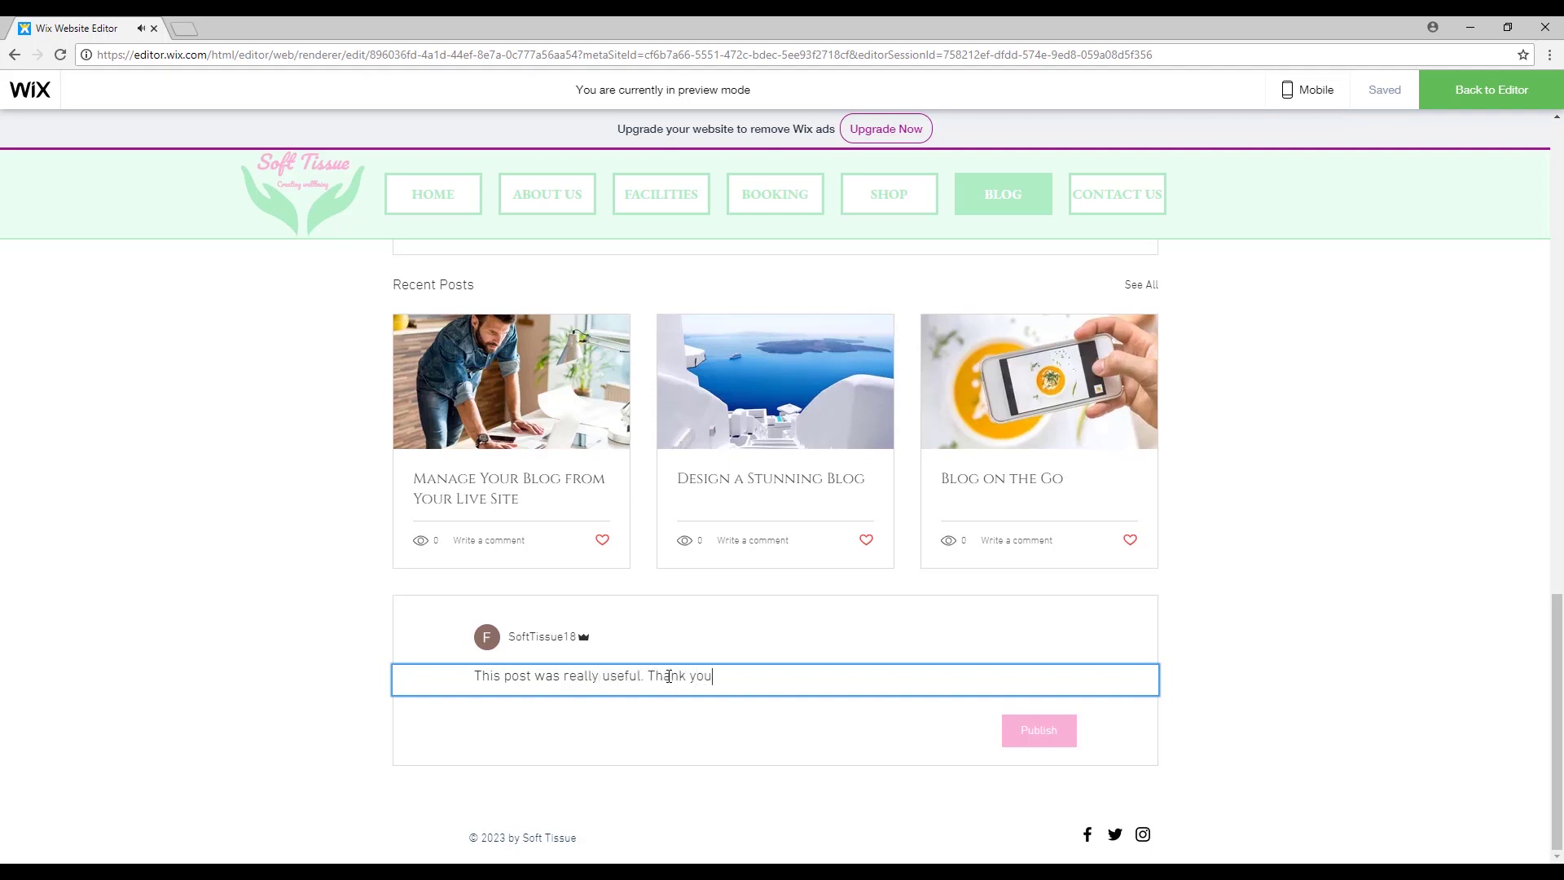
left_click(1032, 730)
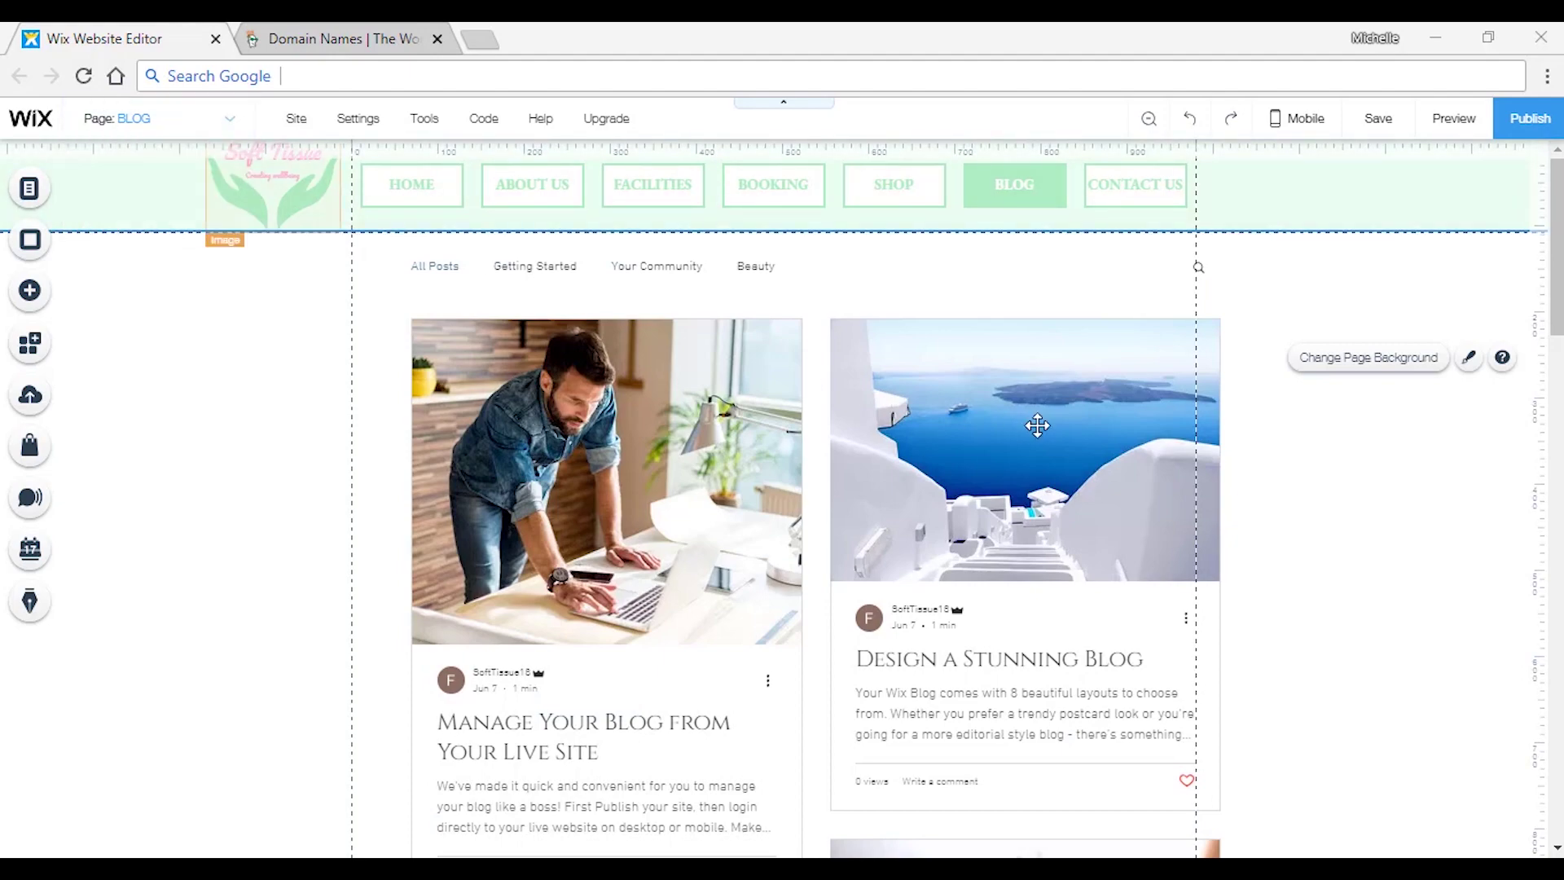
scroll(1037, 426, "down", 15)
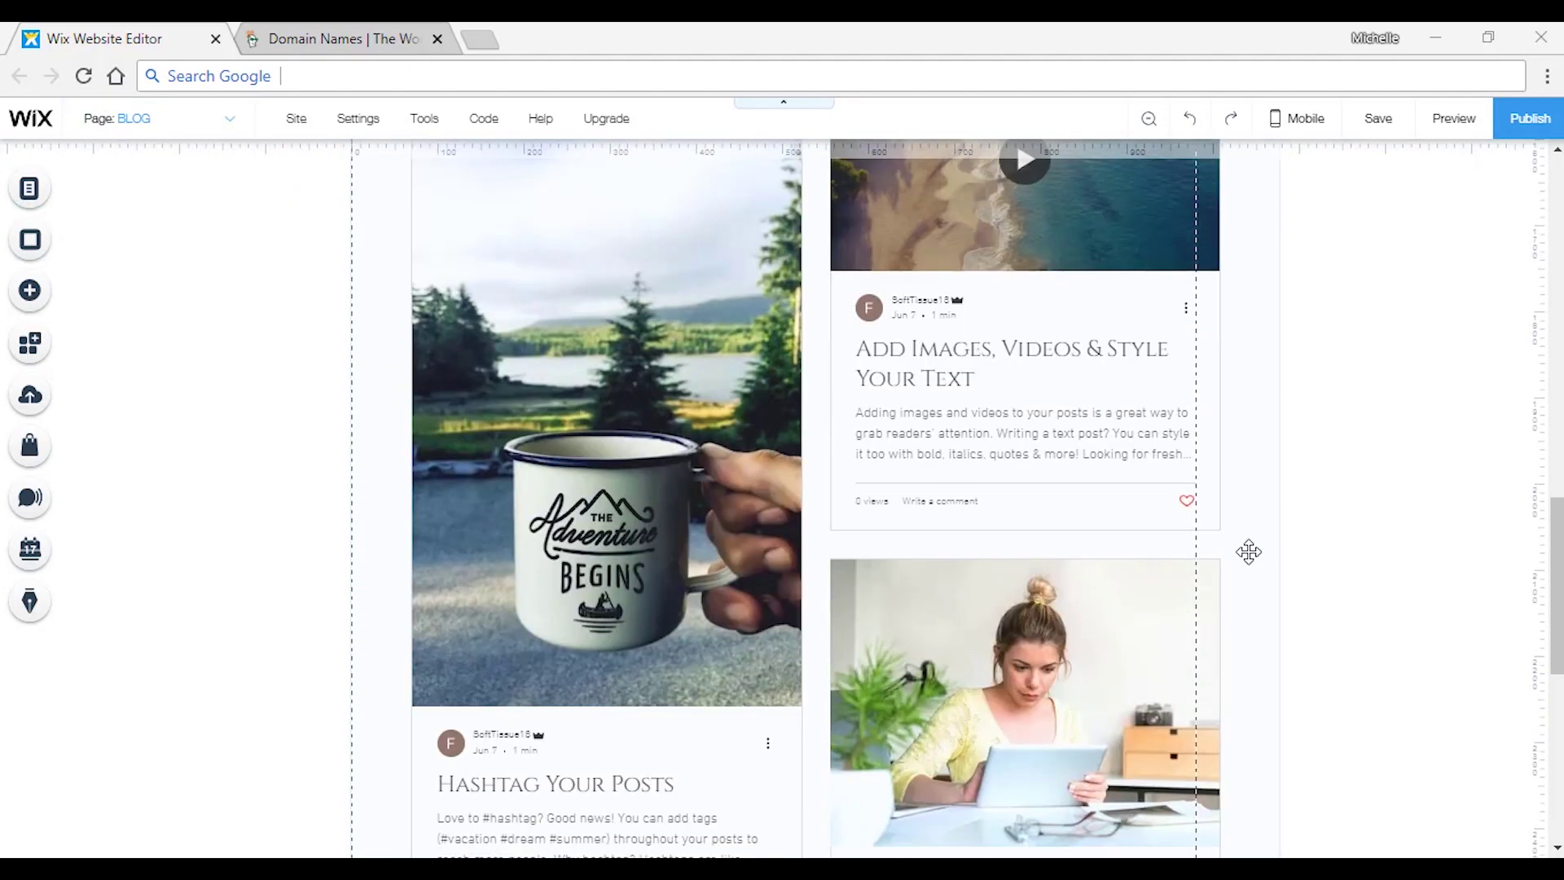
scroll(1249, 552, "down", 8)
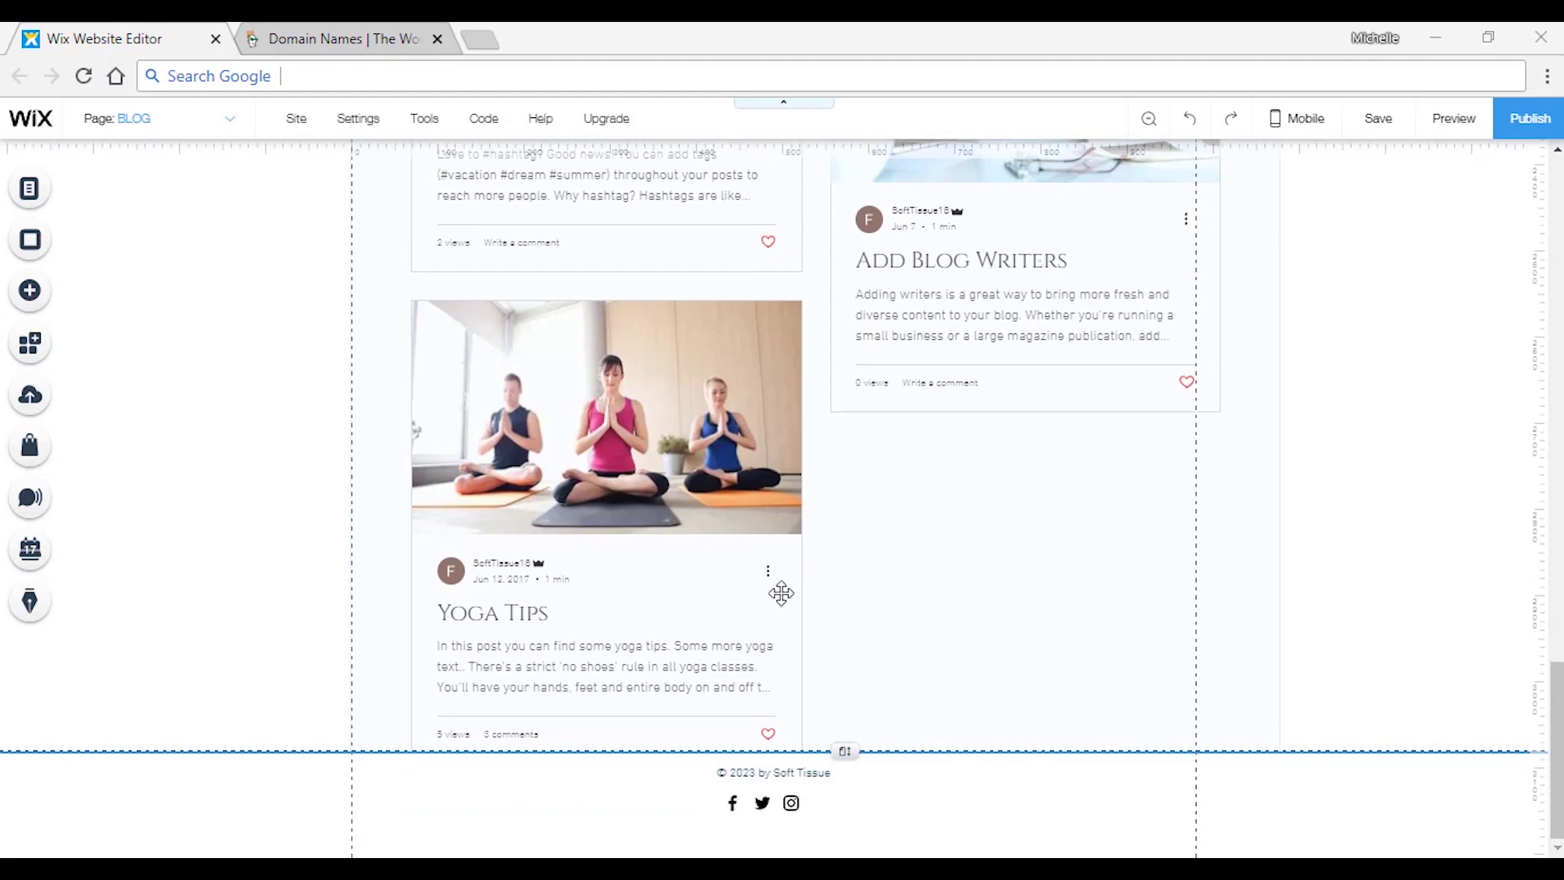
scroll(1385, 530, "up", 20)
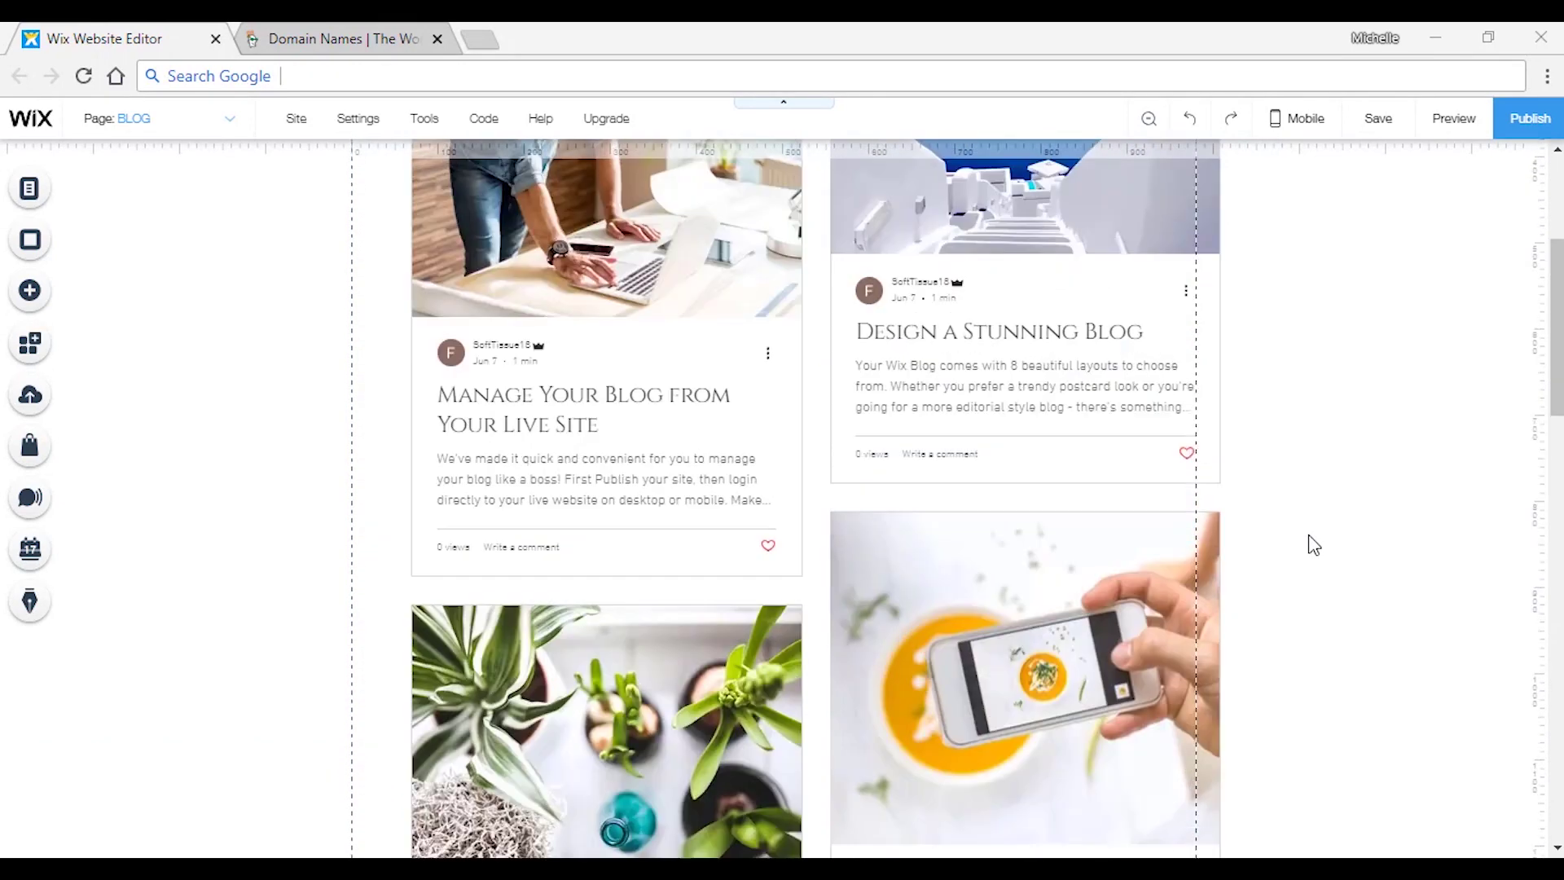
scroll(1314, 544, "up", 4)
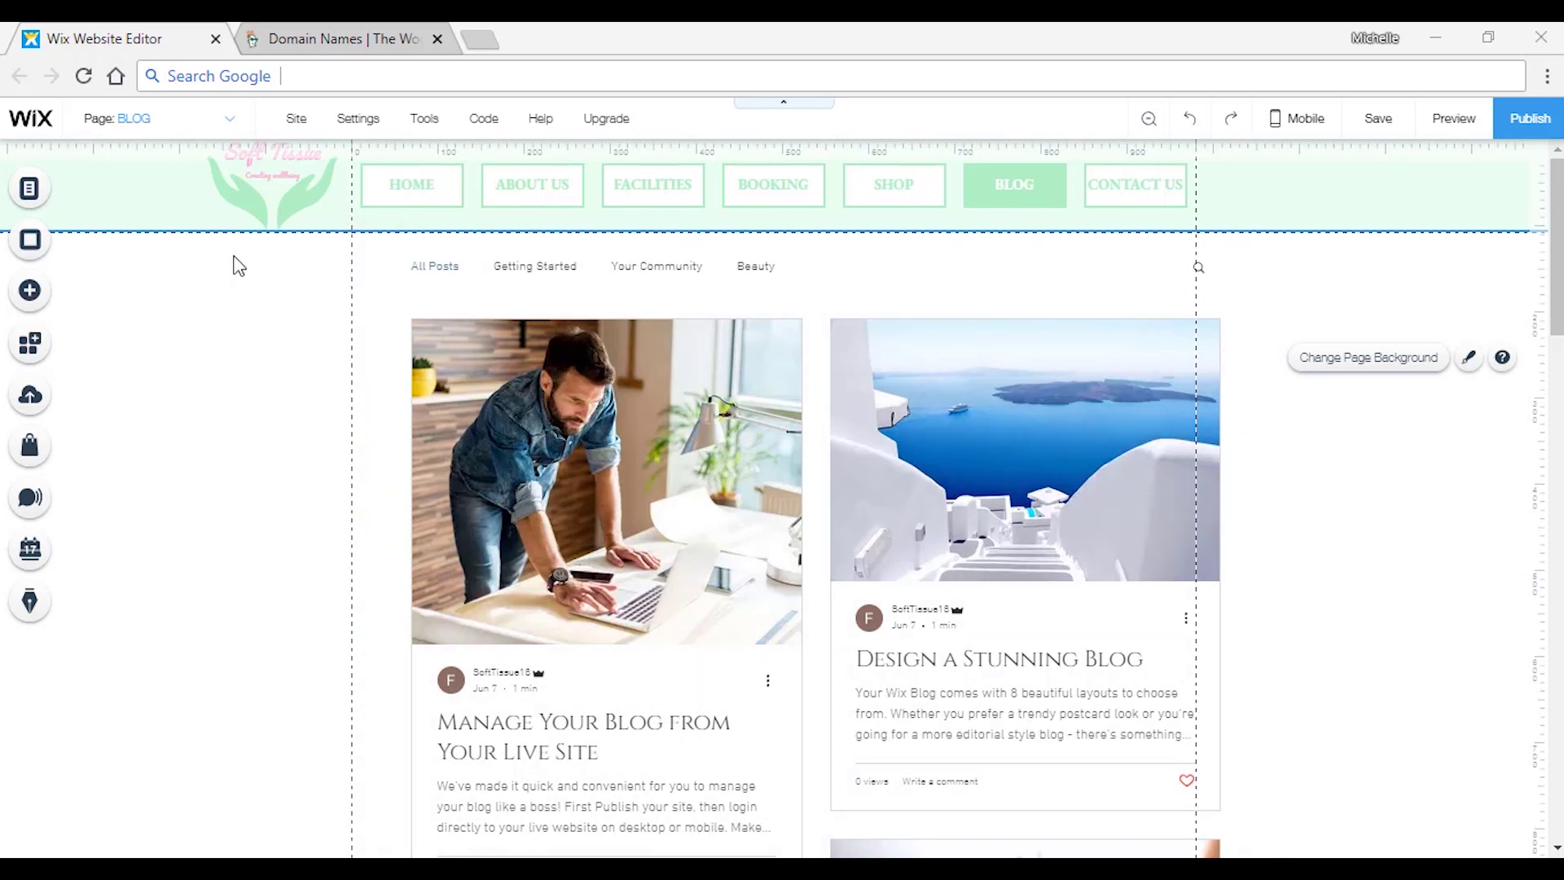
Exit the Wix Editor from the Site menu to reach the Soft Tissue dashboard.
mouse_move(296, 124)
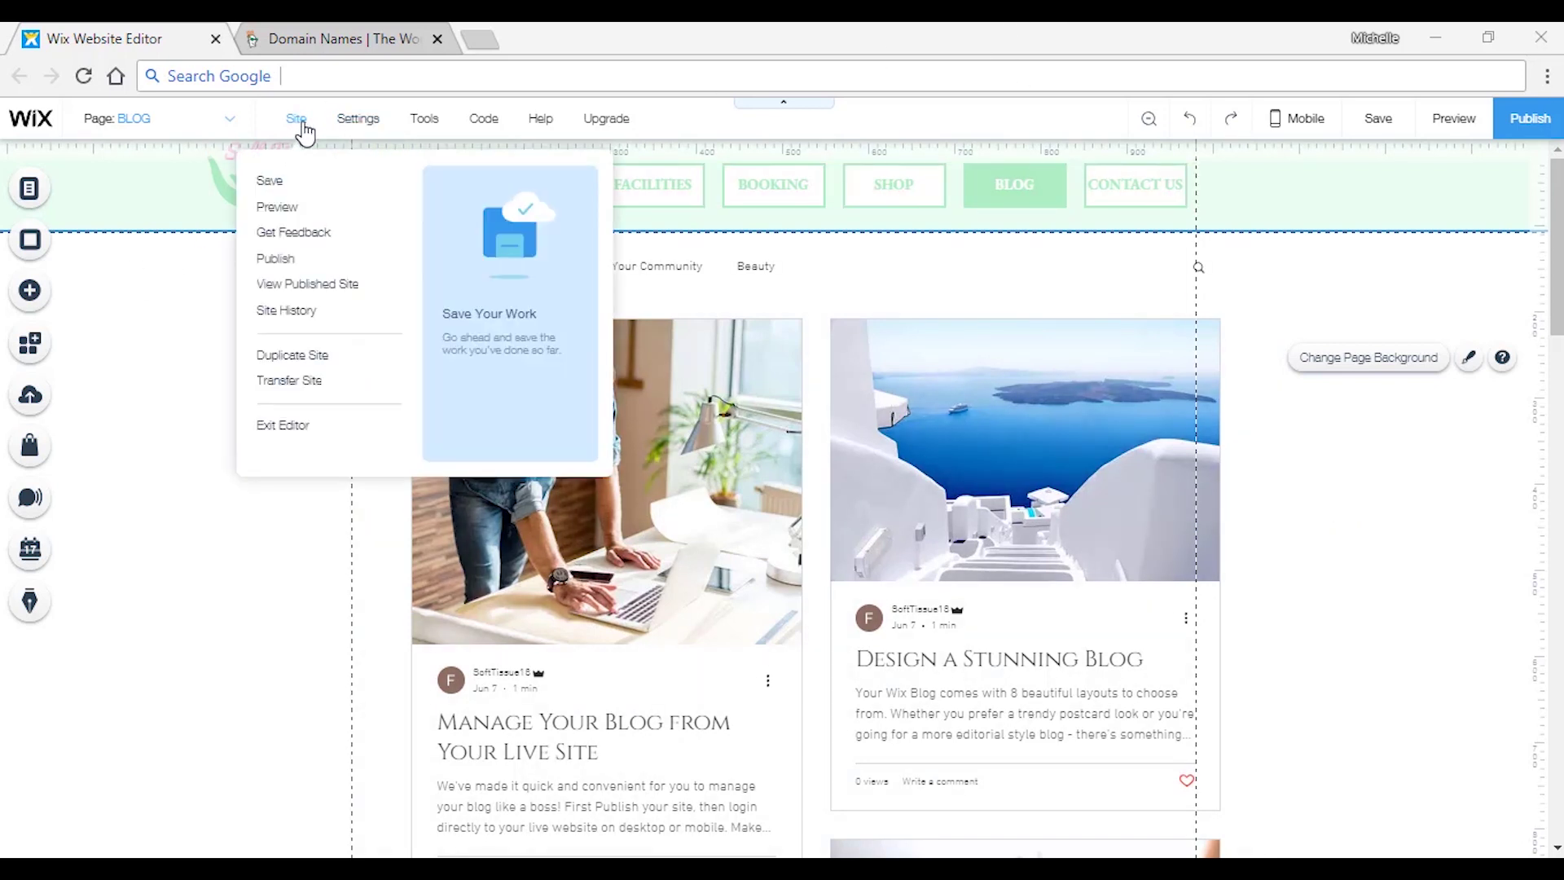
left_click(297, 431)
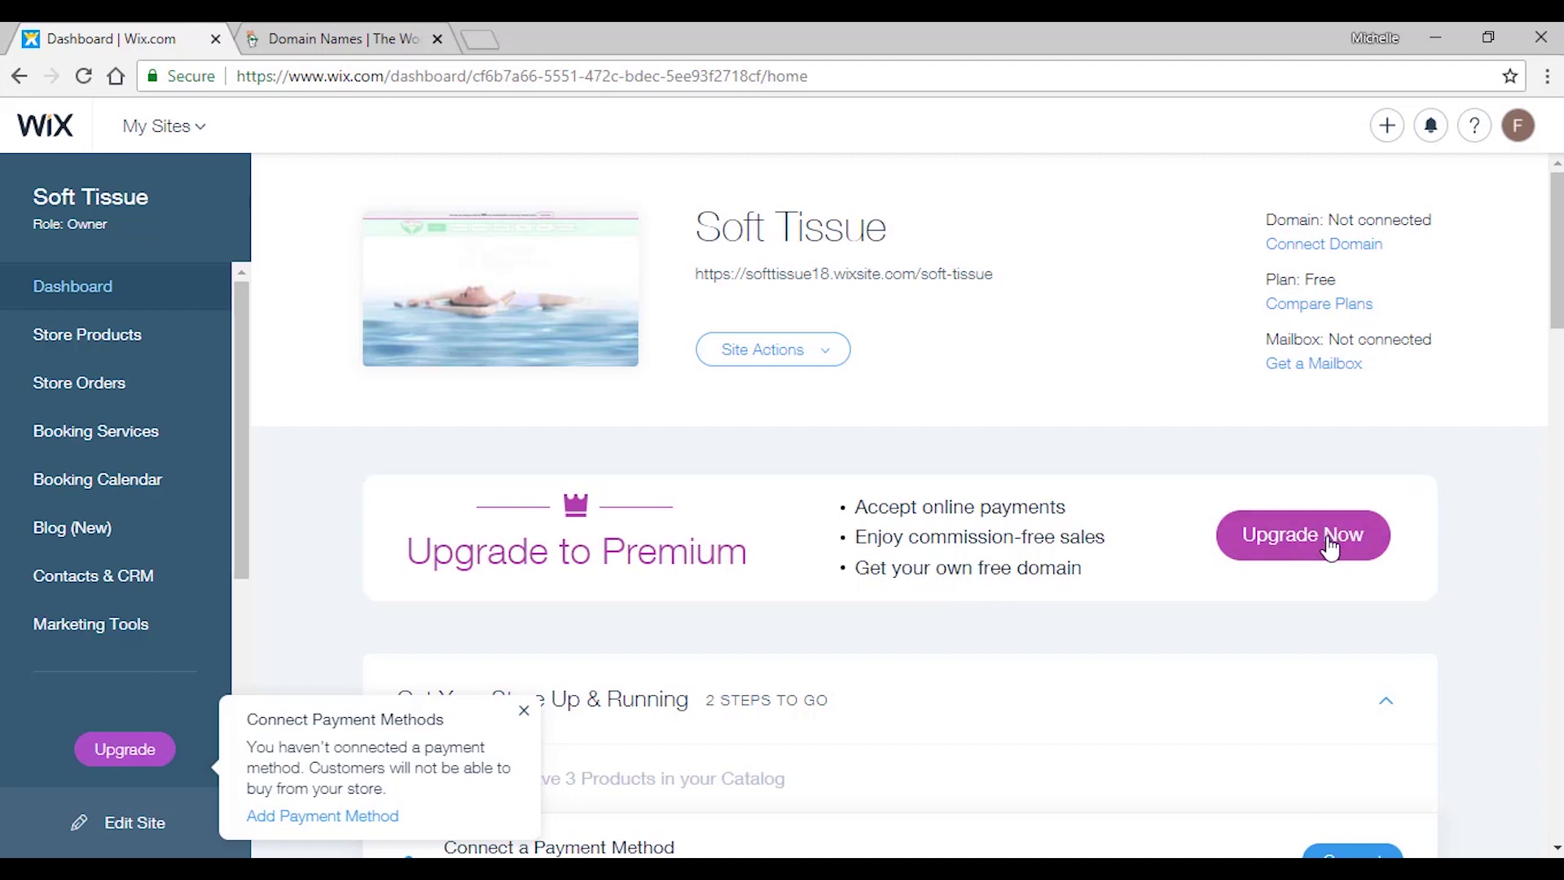
Start the premium upgrade and select the Basic Store plan on the plans page.
left_click(1295, 544)
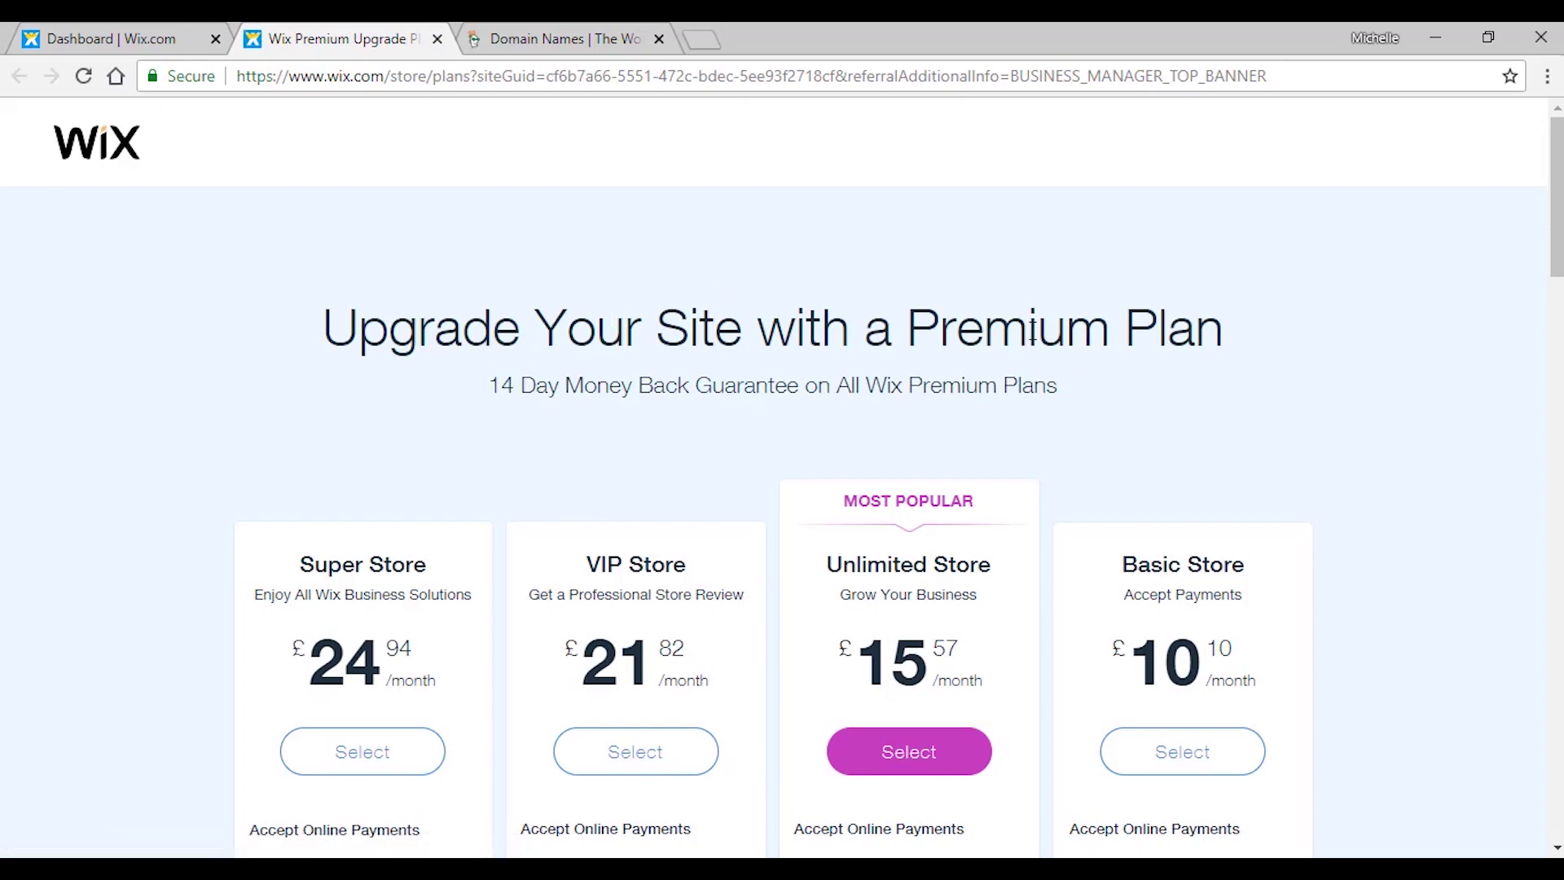
scroll(1048, 314, "down", 4)
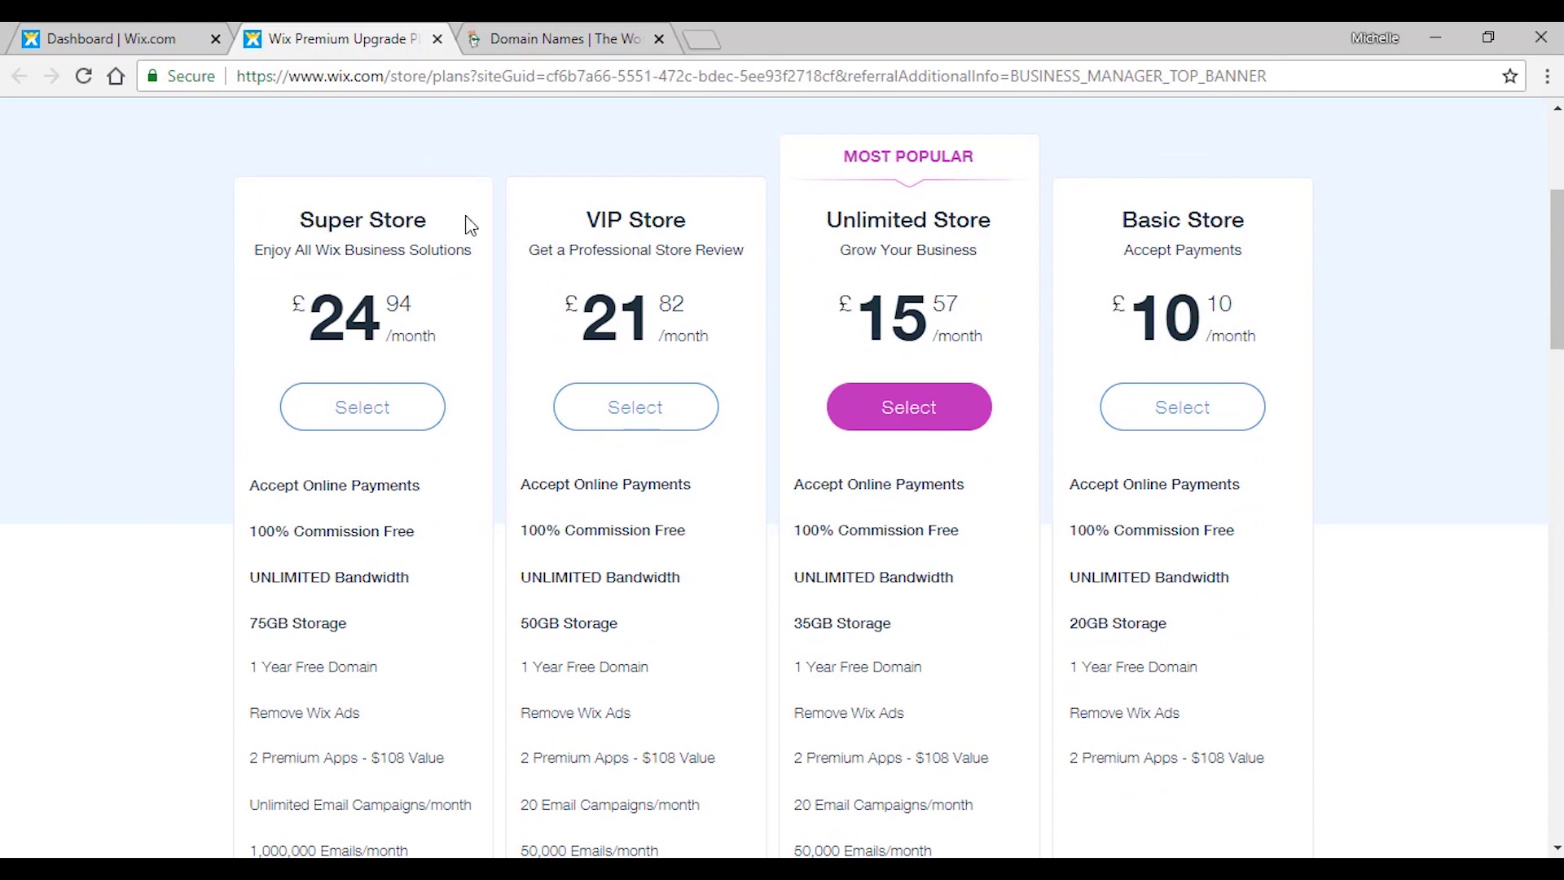
scroll(562, 269, "up", 3)
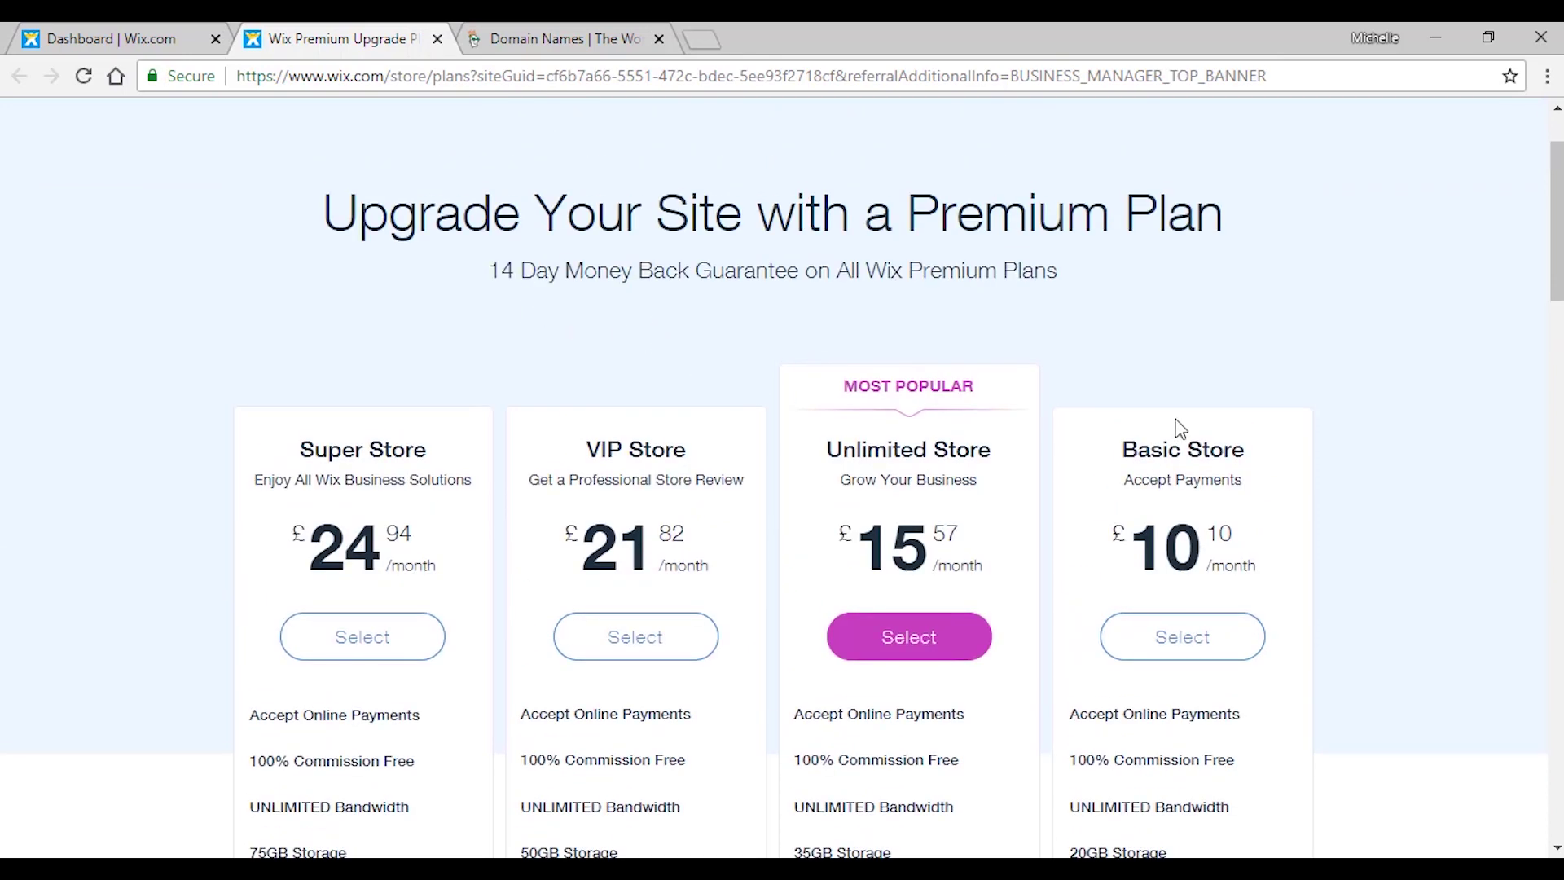
scroll(1404, 399, "down", 1)
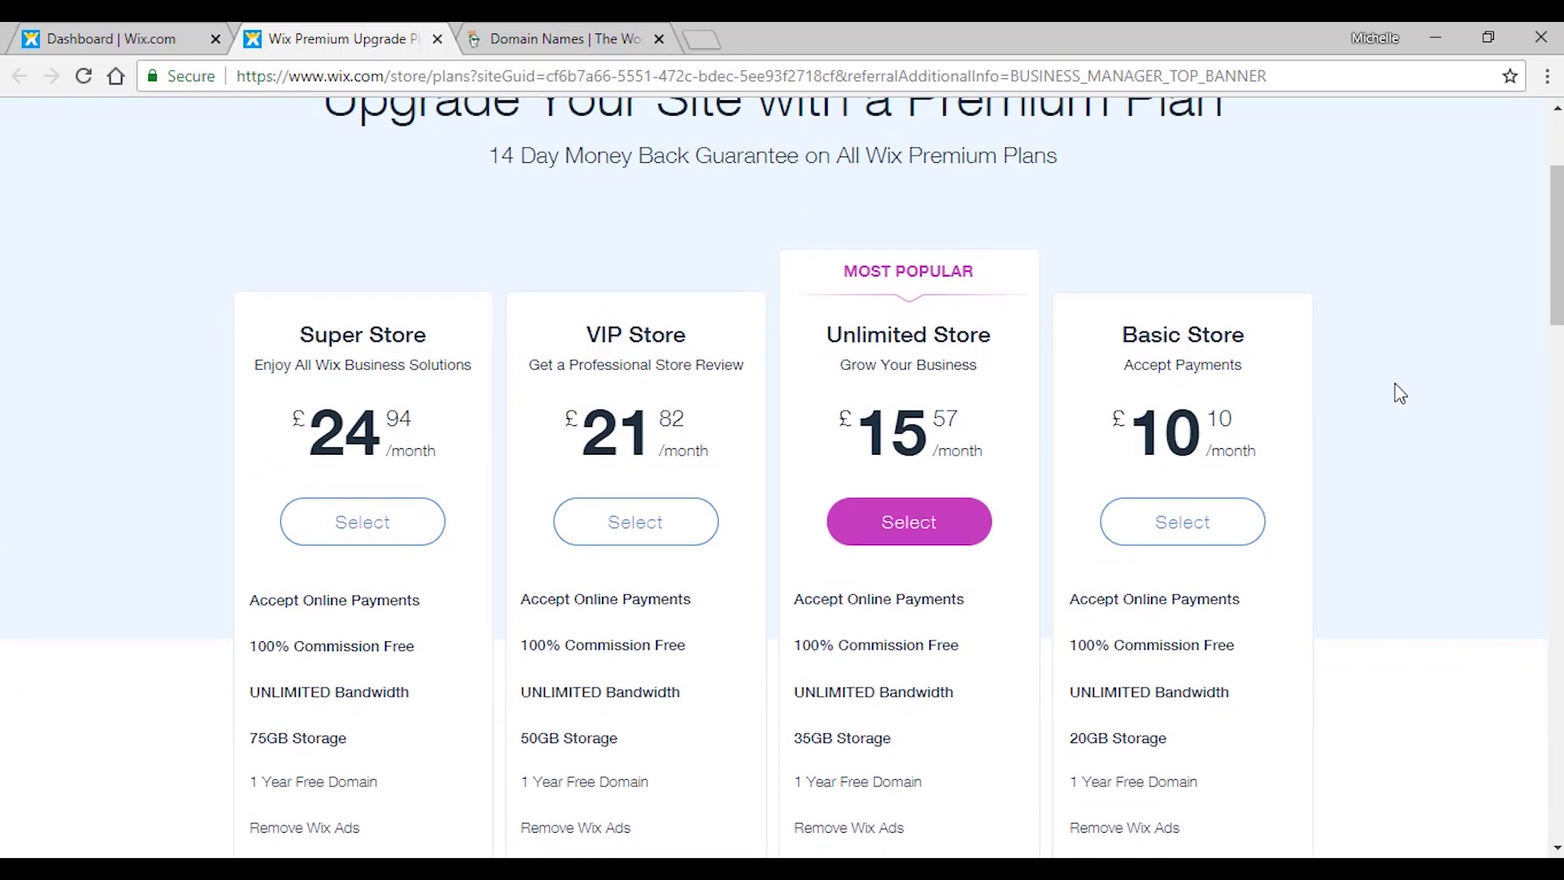
scroll(1368, 383, "down", 2)
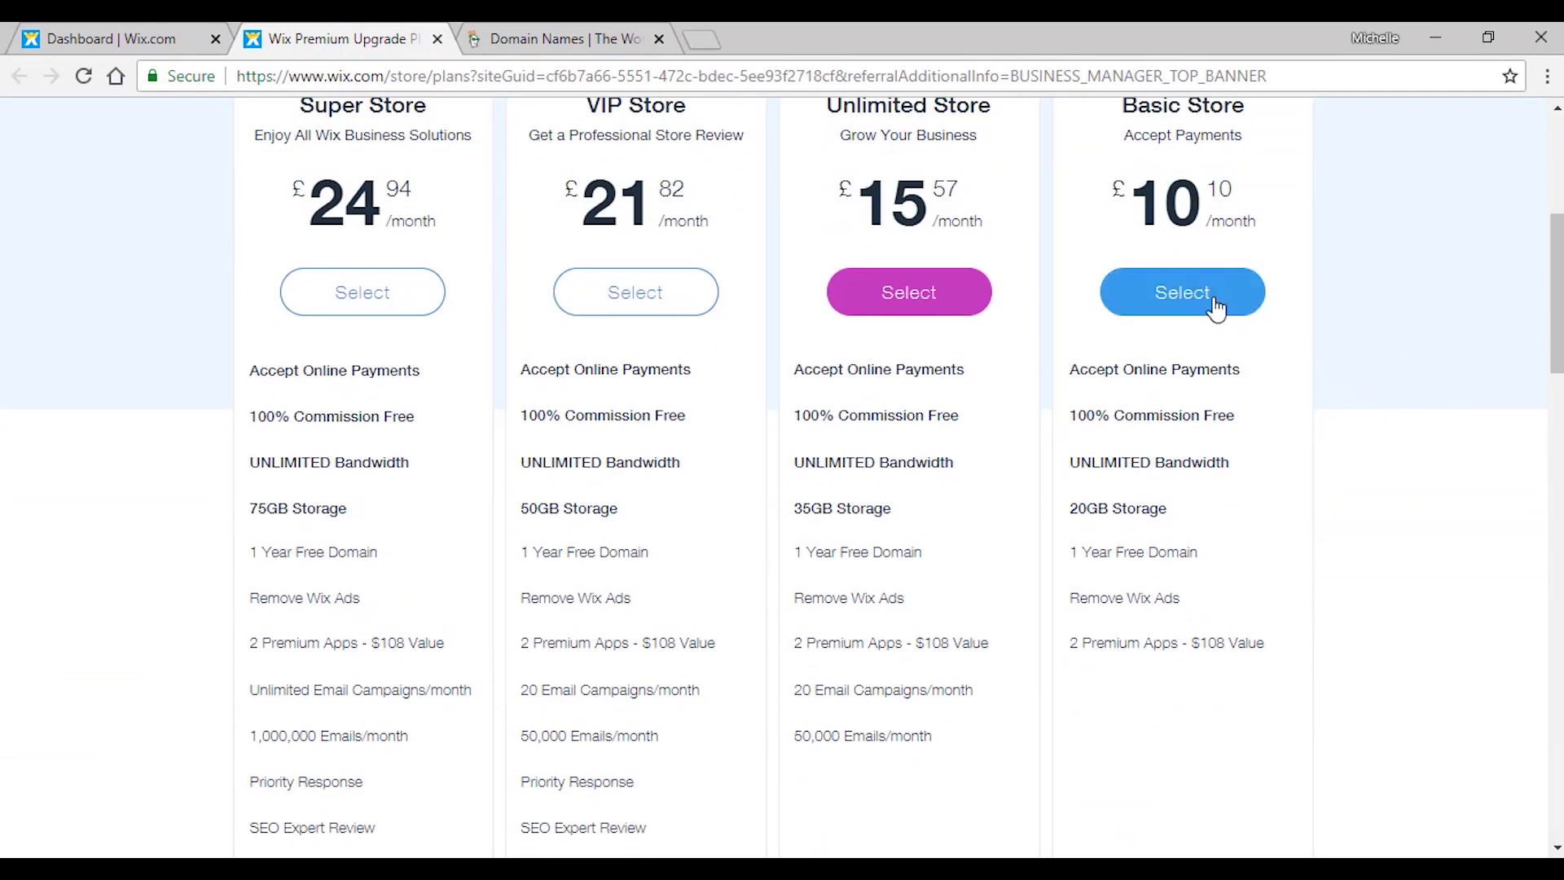
left_click(1241, 308)
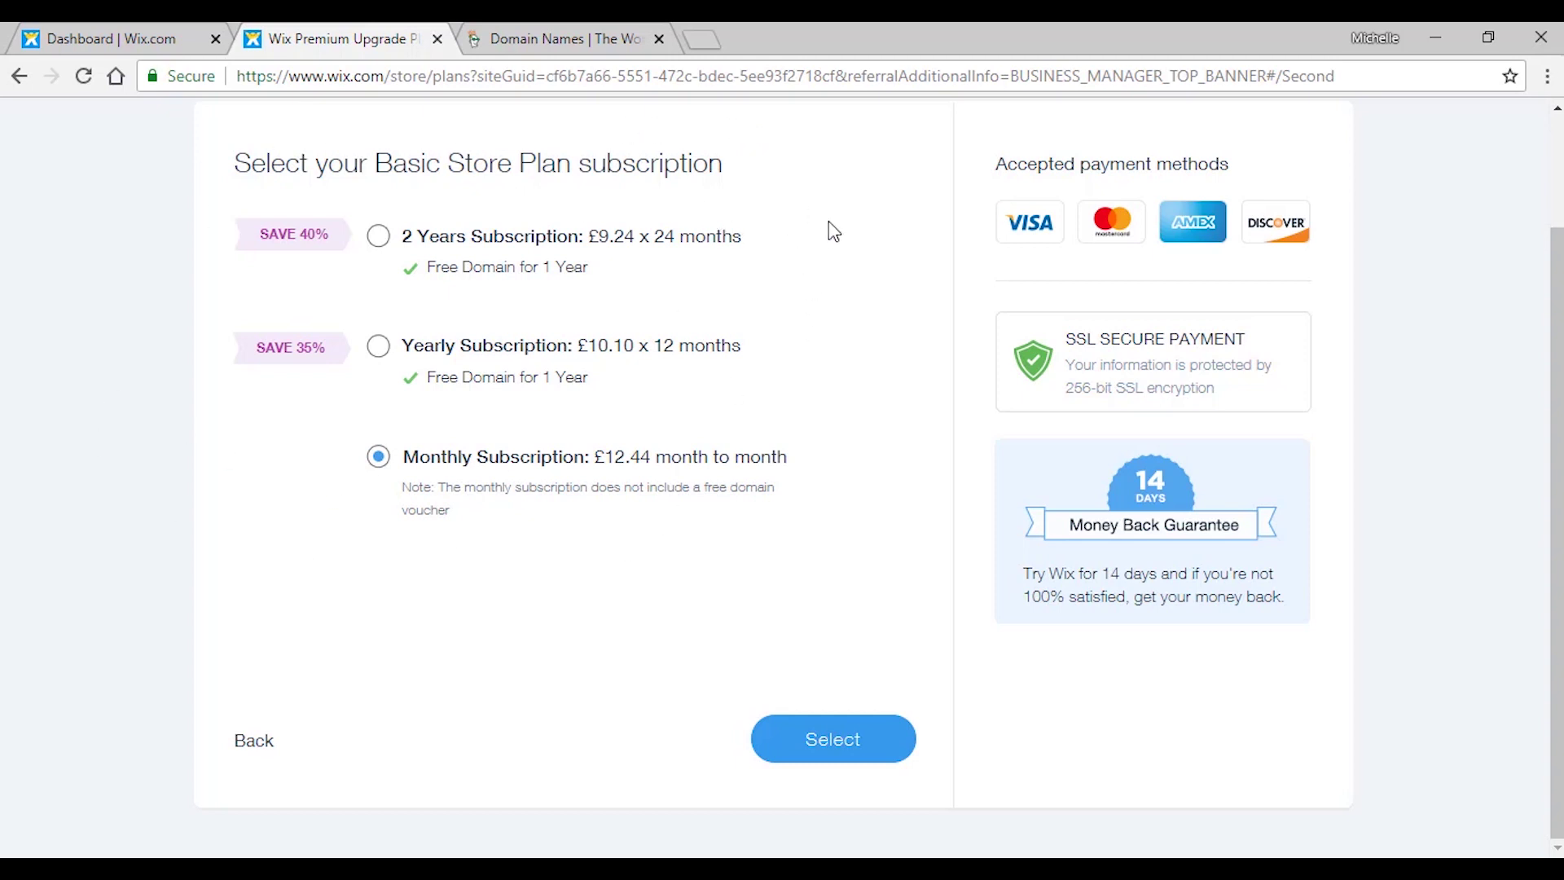
Choose the £12.44 Monthly Basic Store subscription and proceed to payment.
left_click(838, 755)
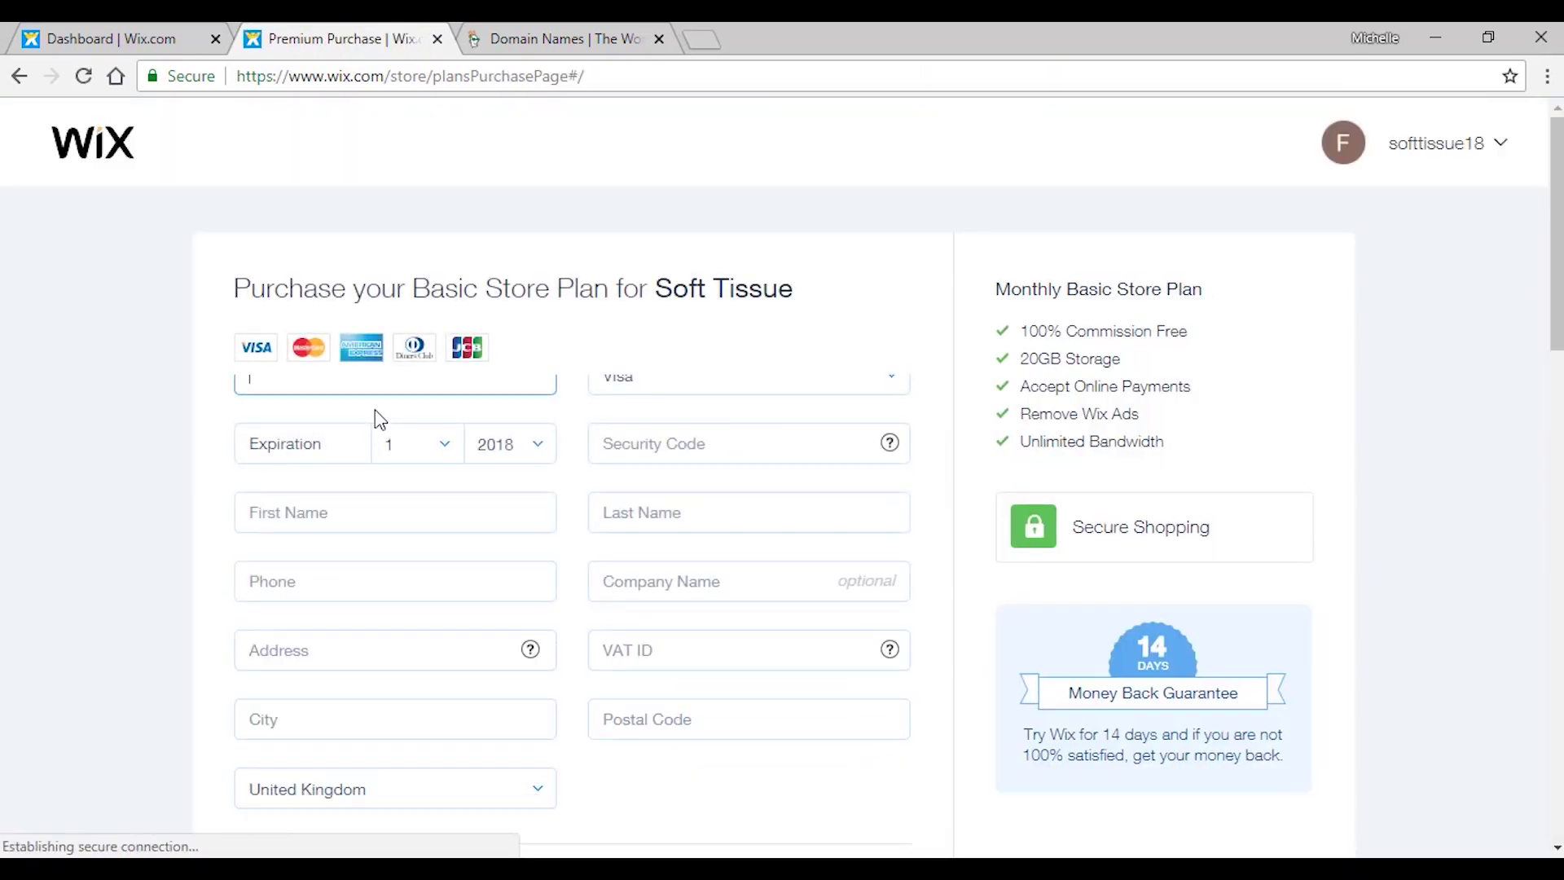
scroll(671, 267, "down", 3)
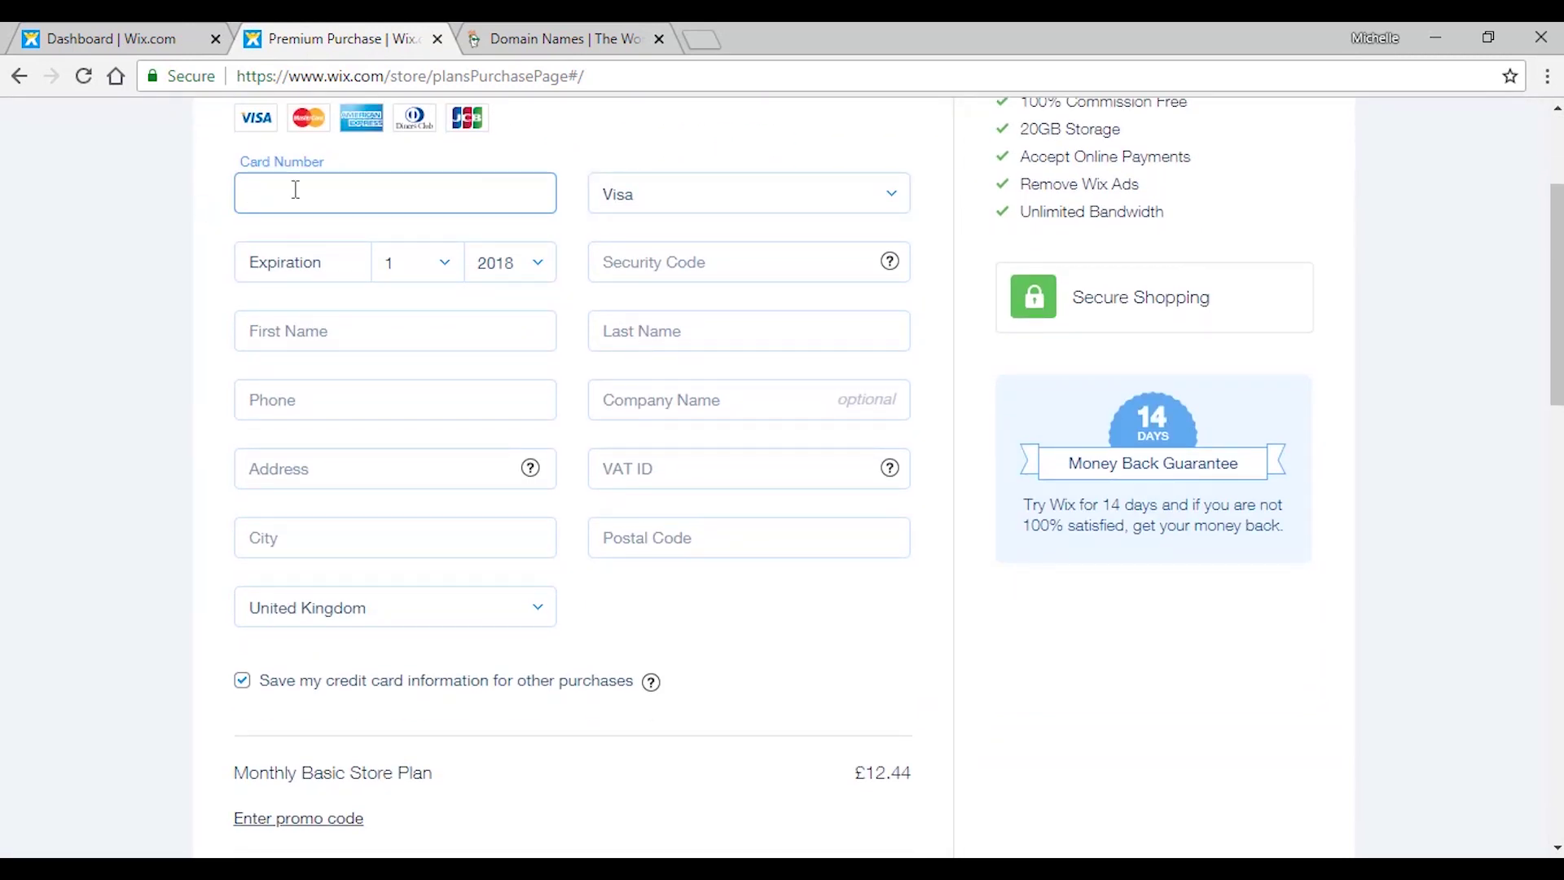
scroll(395, 183, "down", 1)
scroll(384, 196, "up", 2)
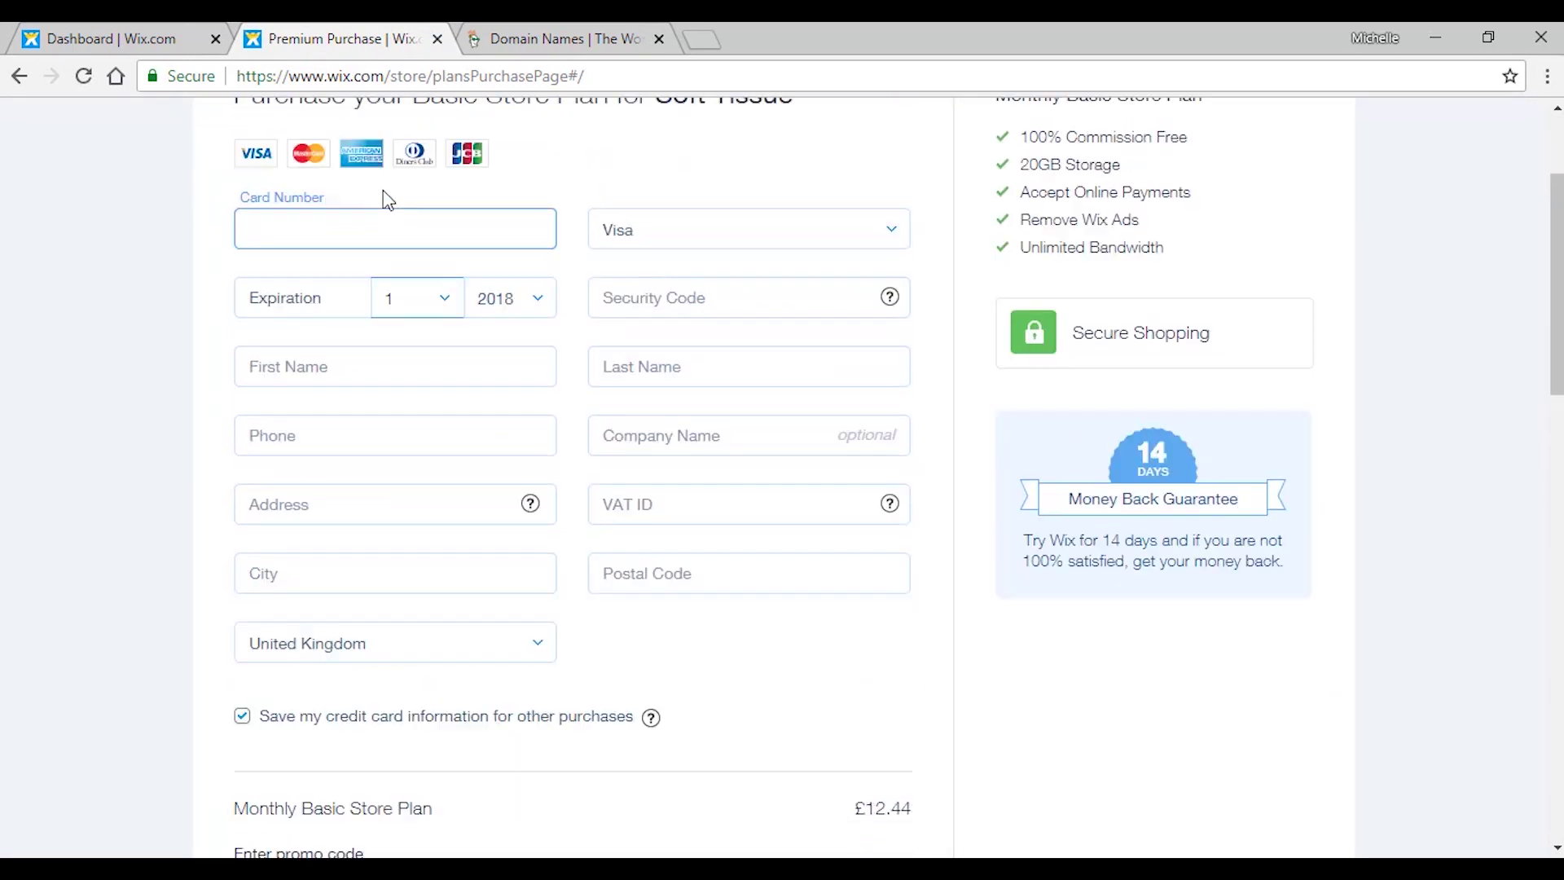
Autofill the saved Visa card, security code, phone, address and VAT ID, then submit the purchase.
left_click(401, 313)
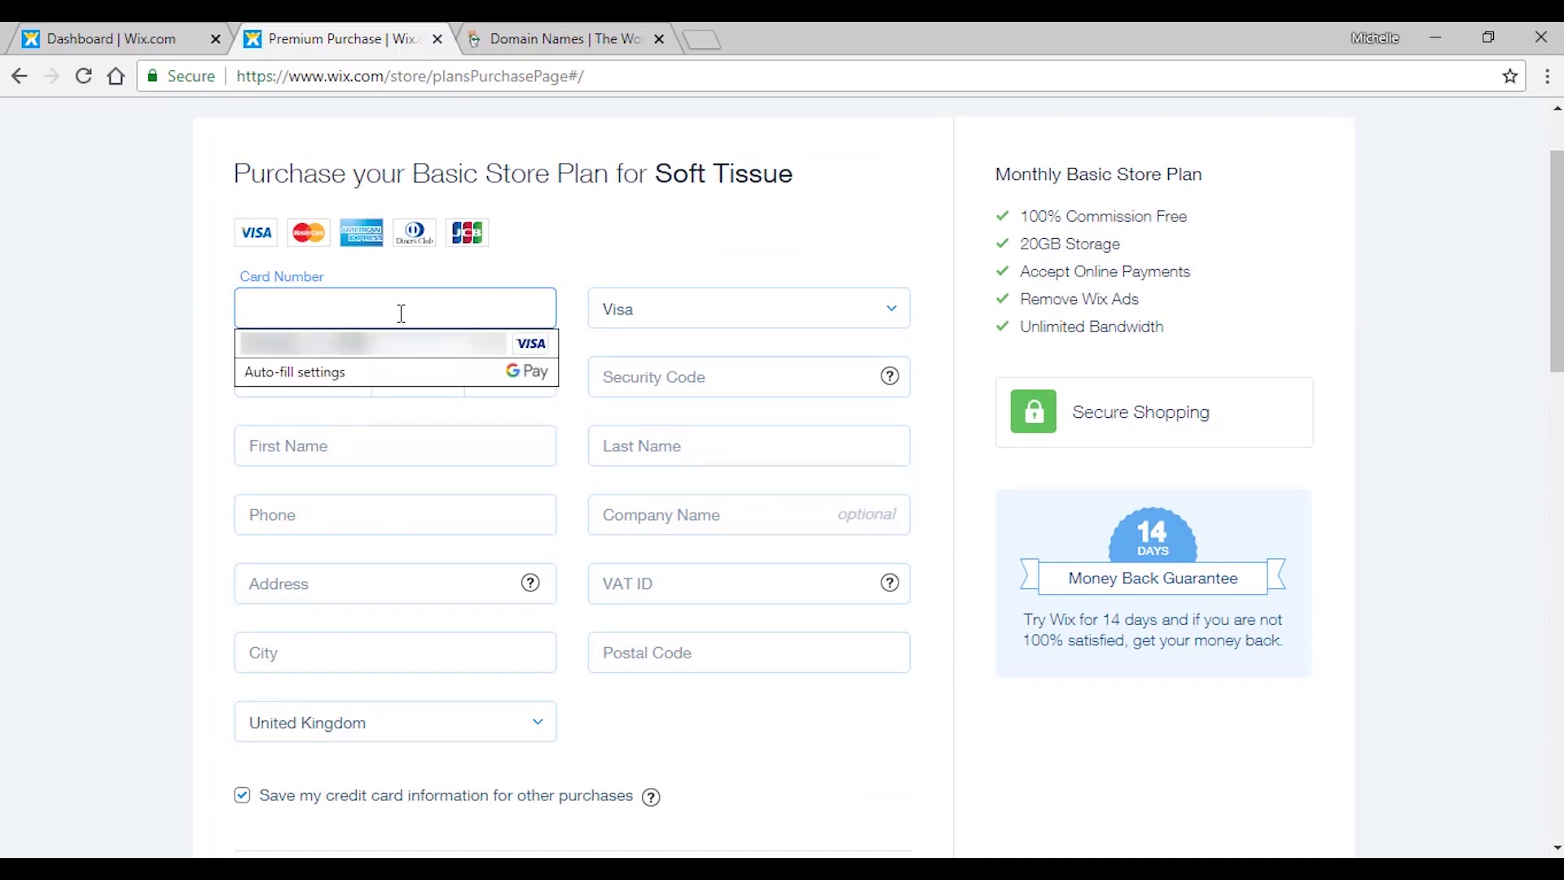
left_click(401, 343)
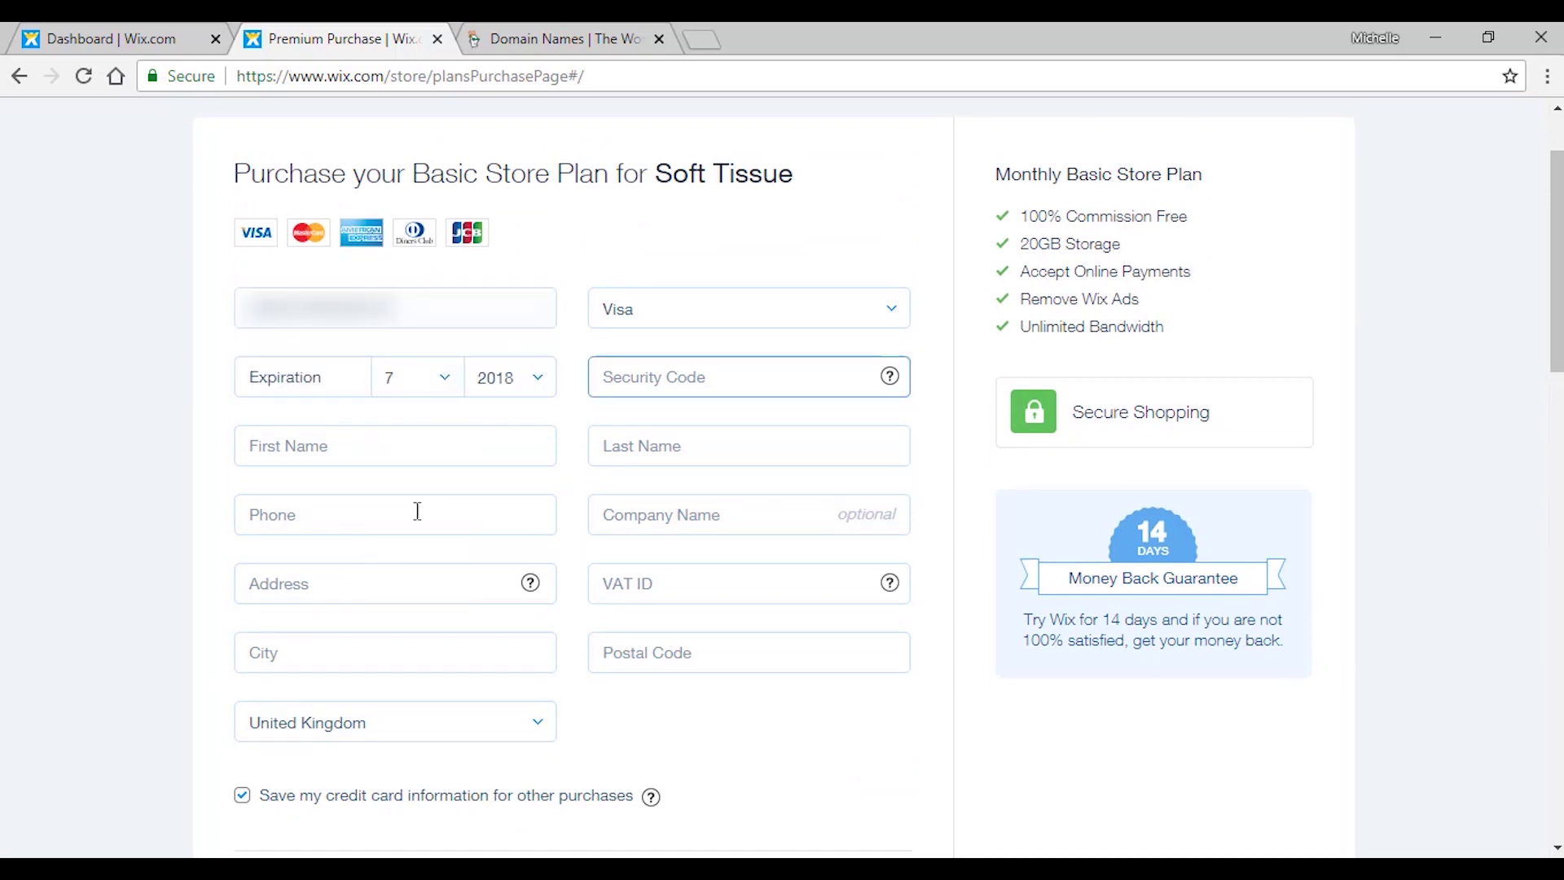
left_click(309, 446)
left_click(330, 511)
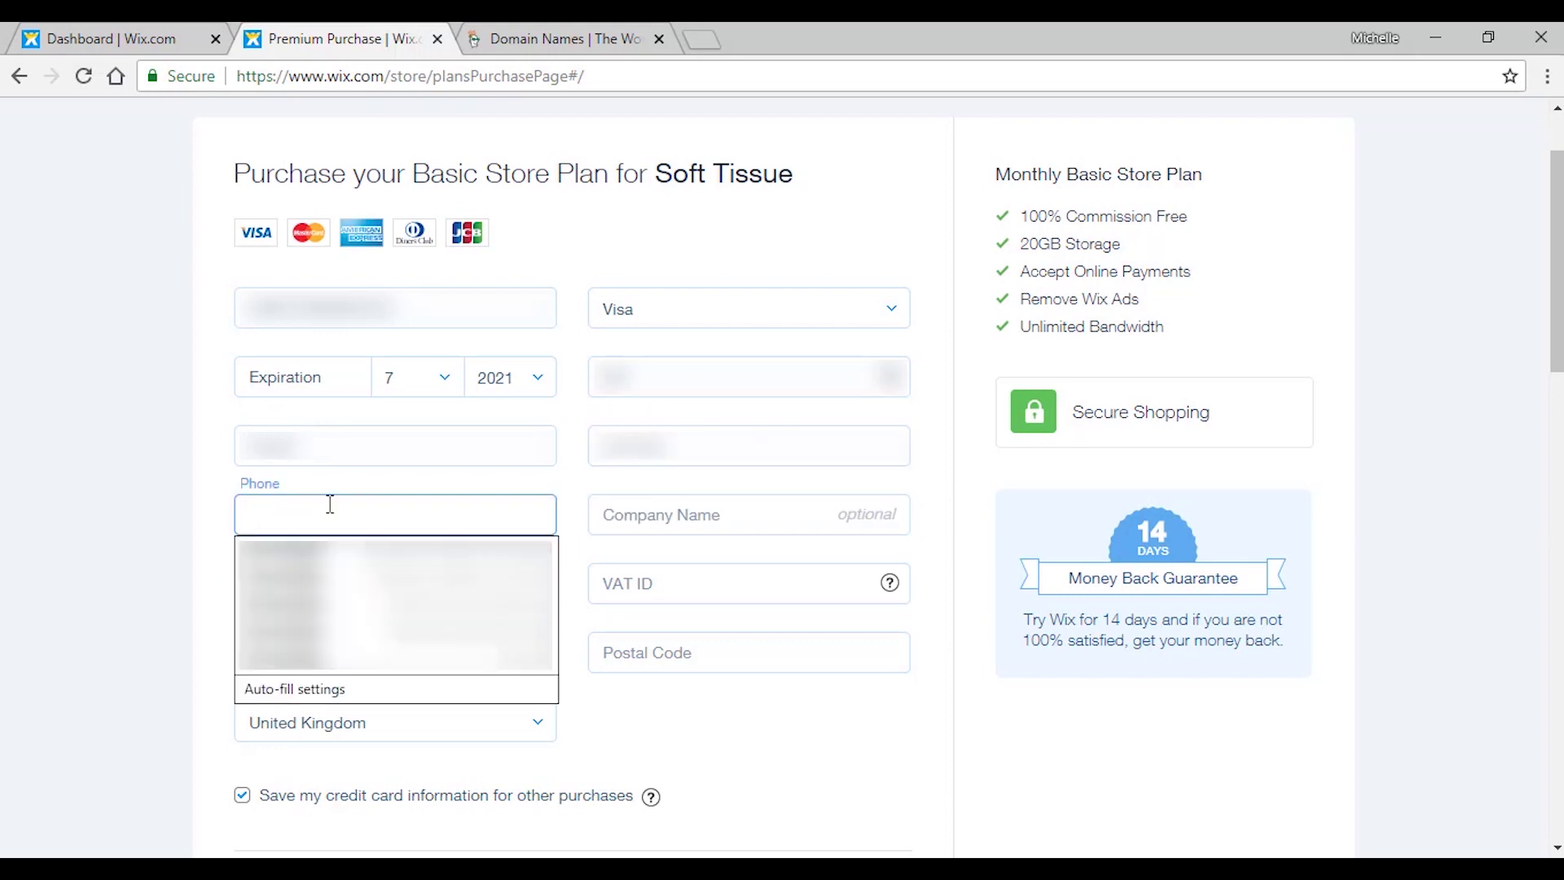
left_click(330, 554)
left_click(676, 515)
left_click(676, 562)
left_click(675, 574)
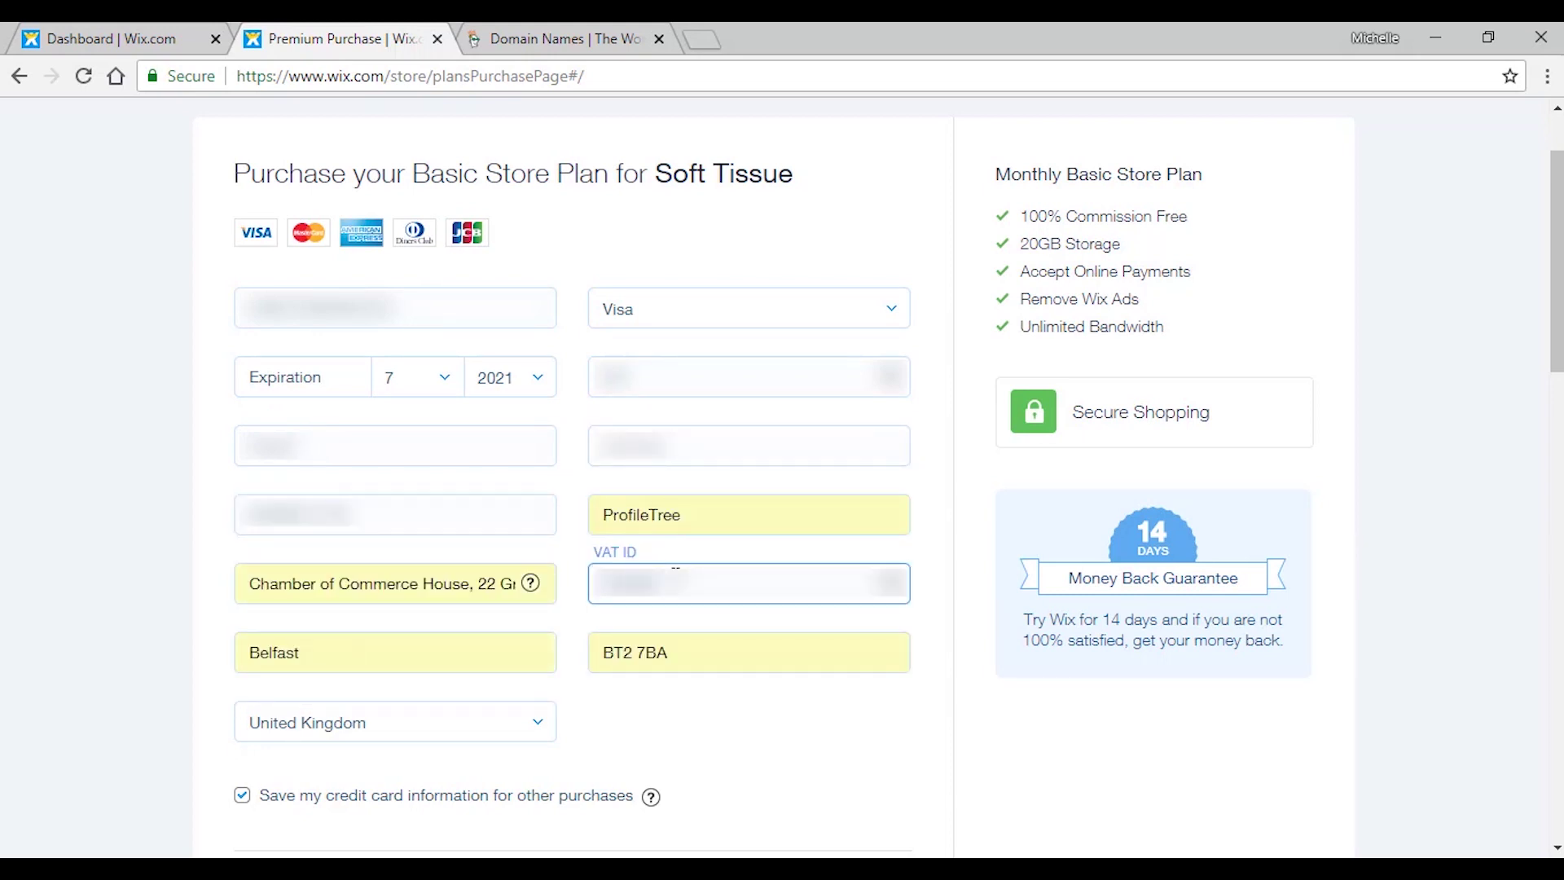
scroll(991, 265, "down", 5)
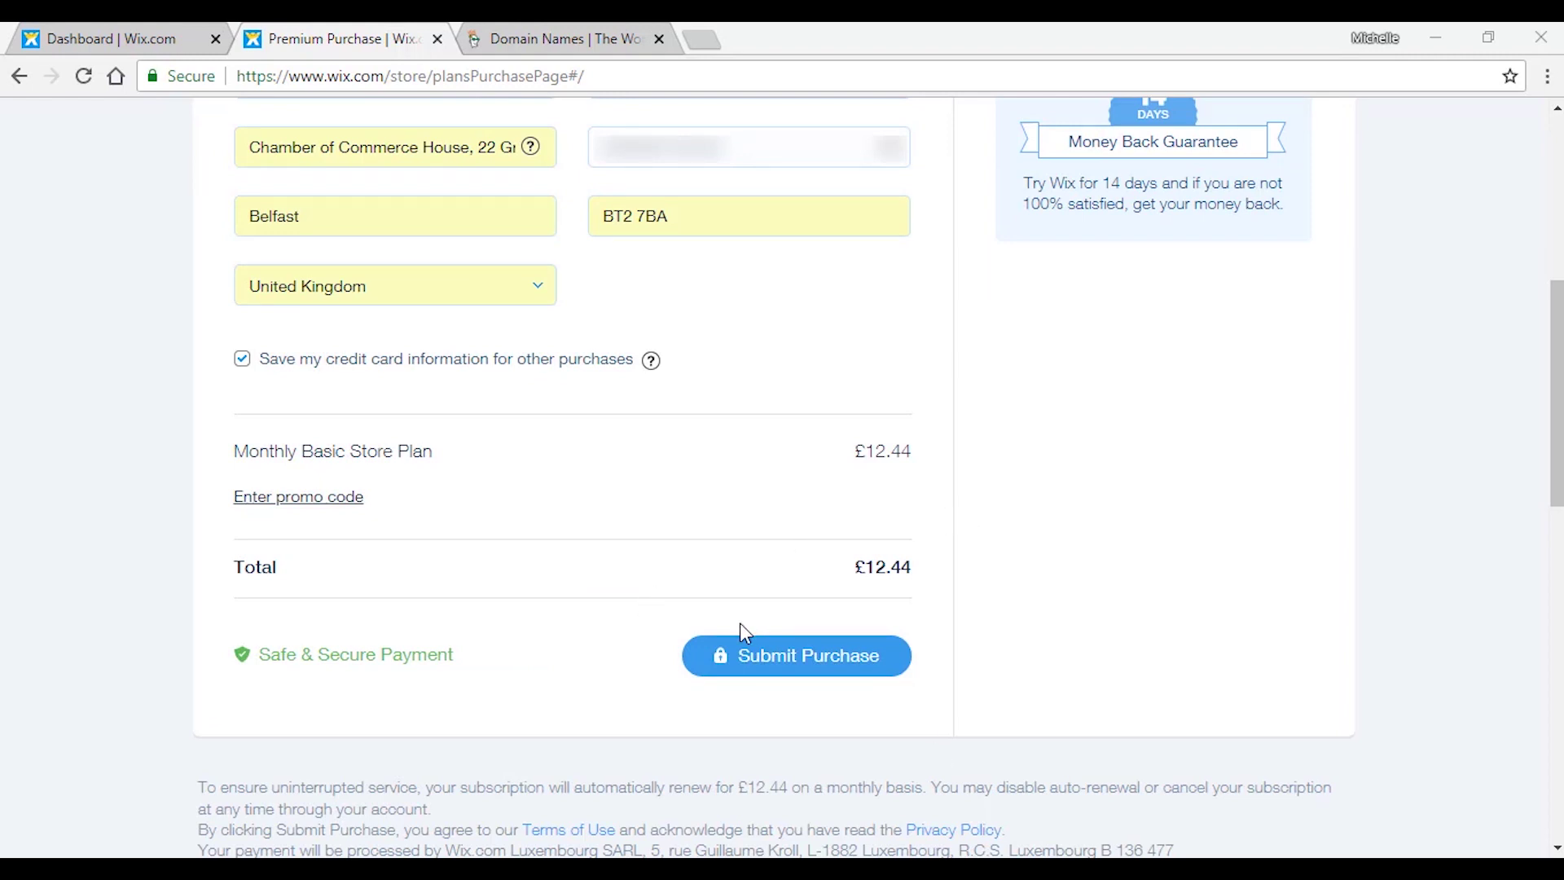
left_click(733, 656)
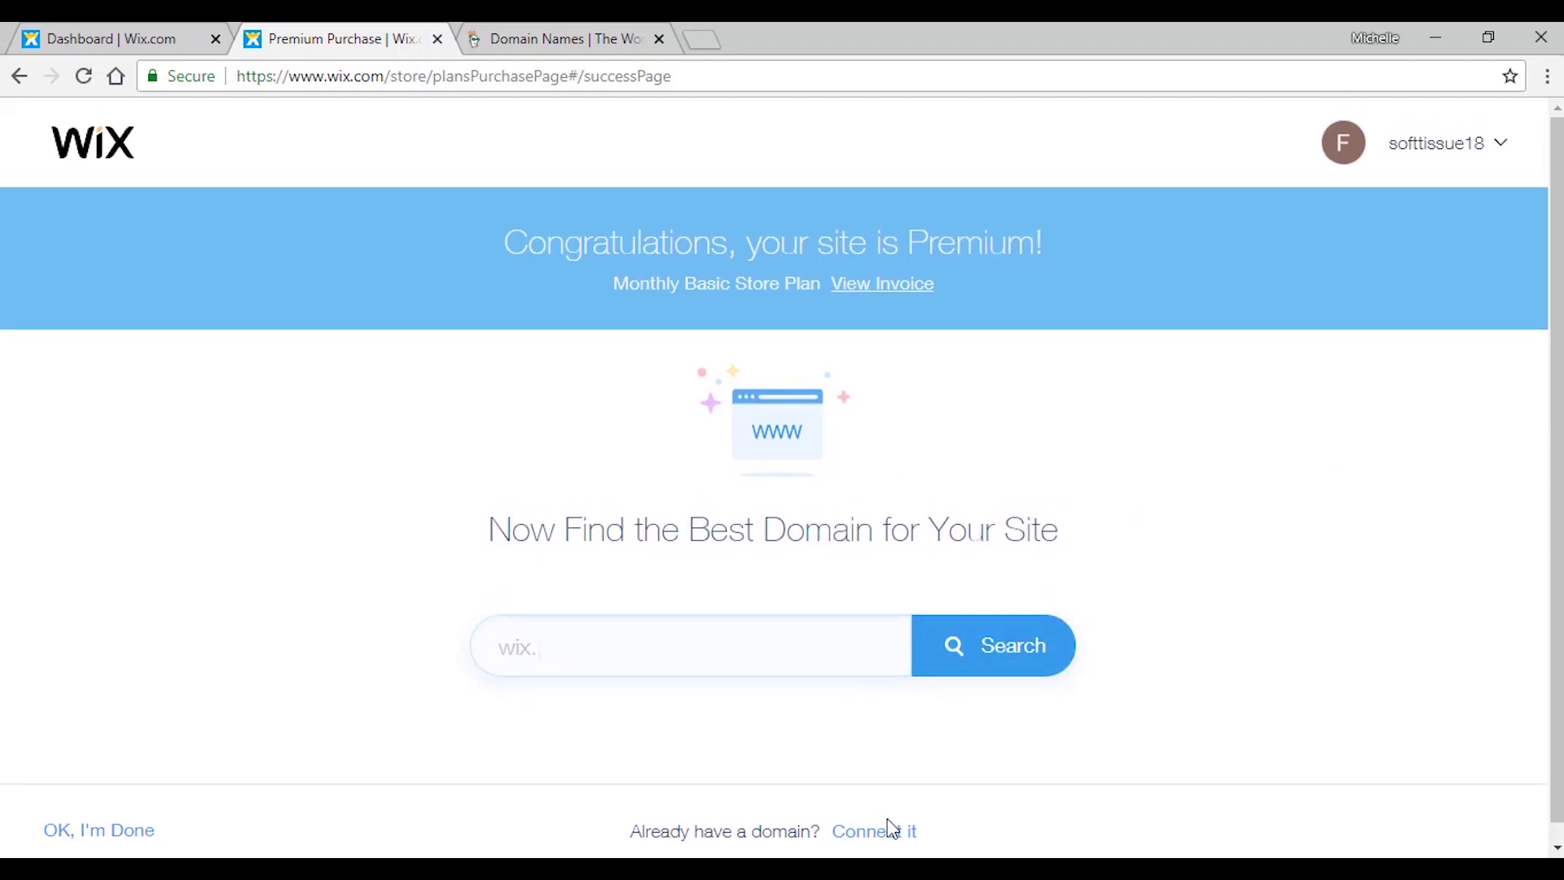
Choose to connect an already-owned domain from the purchase success page.
scroll(765, 479, "down", 1)
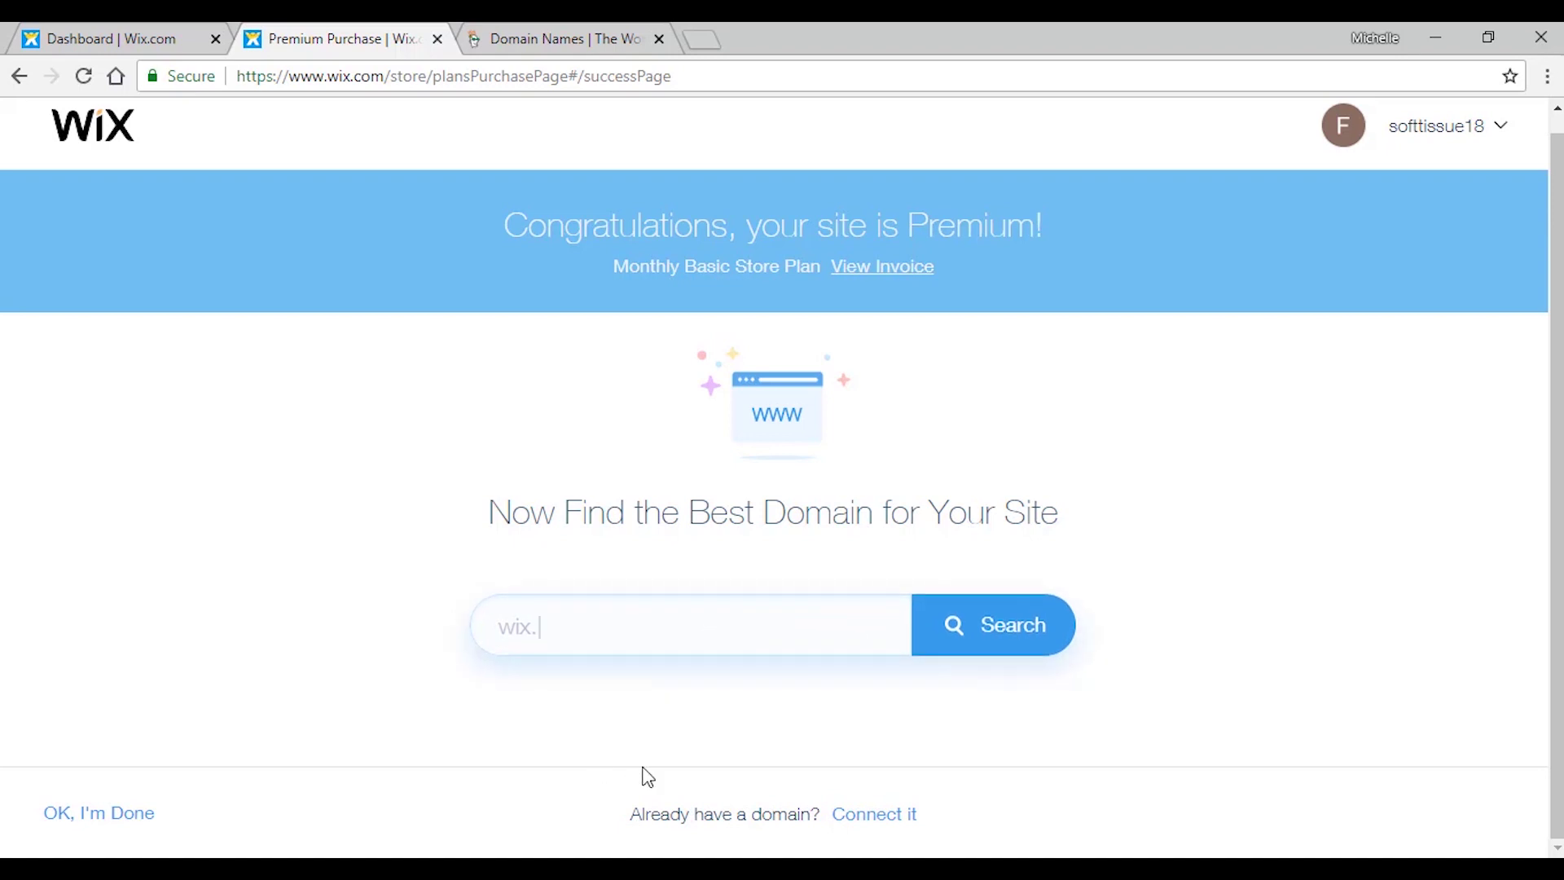
left_click(868, 819)
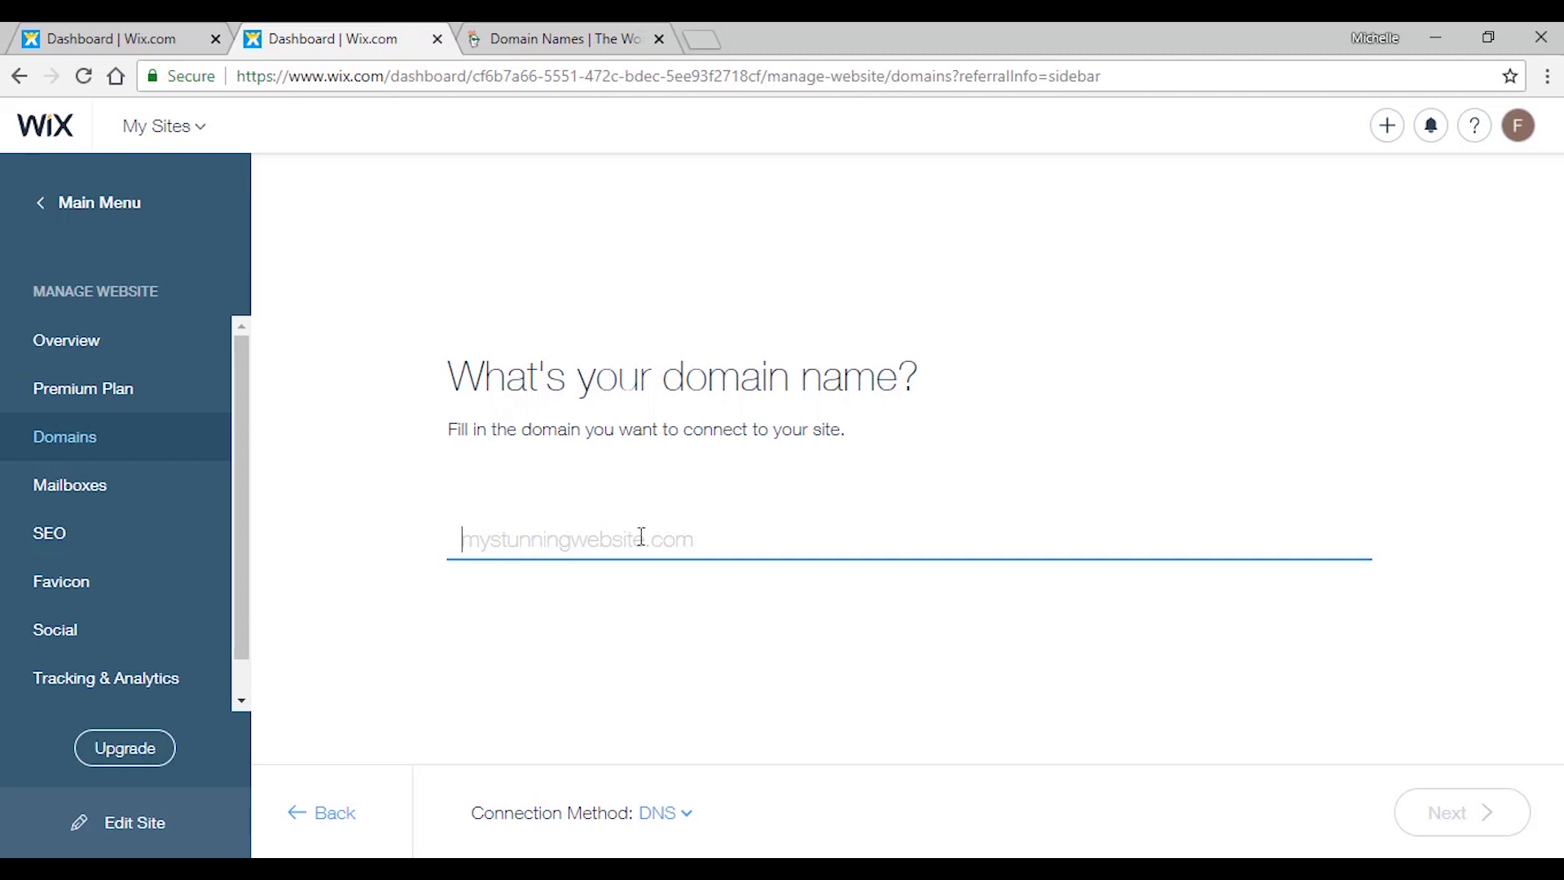
Enter carstoday.online as the domain and review the GoDaddy connection text guide.
type("castoday.online")
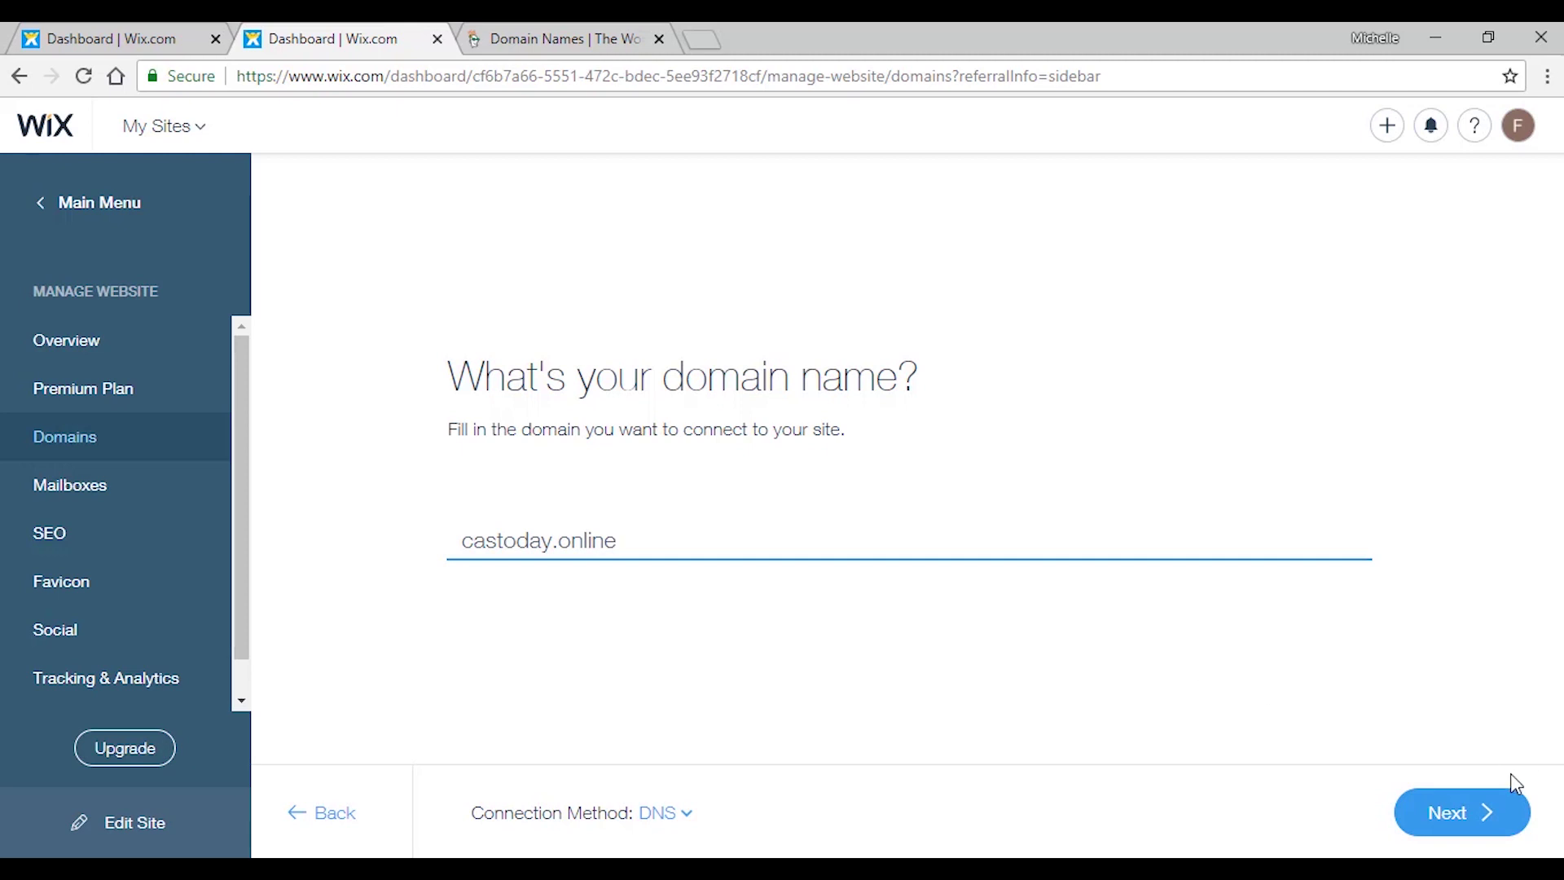
left_click(1482, 812)
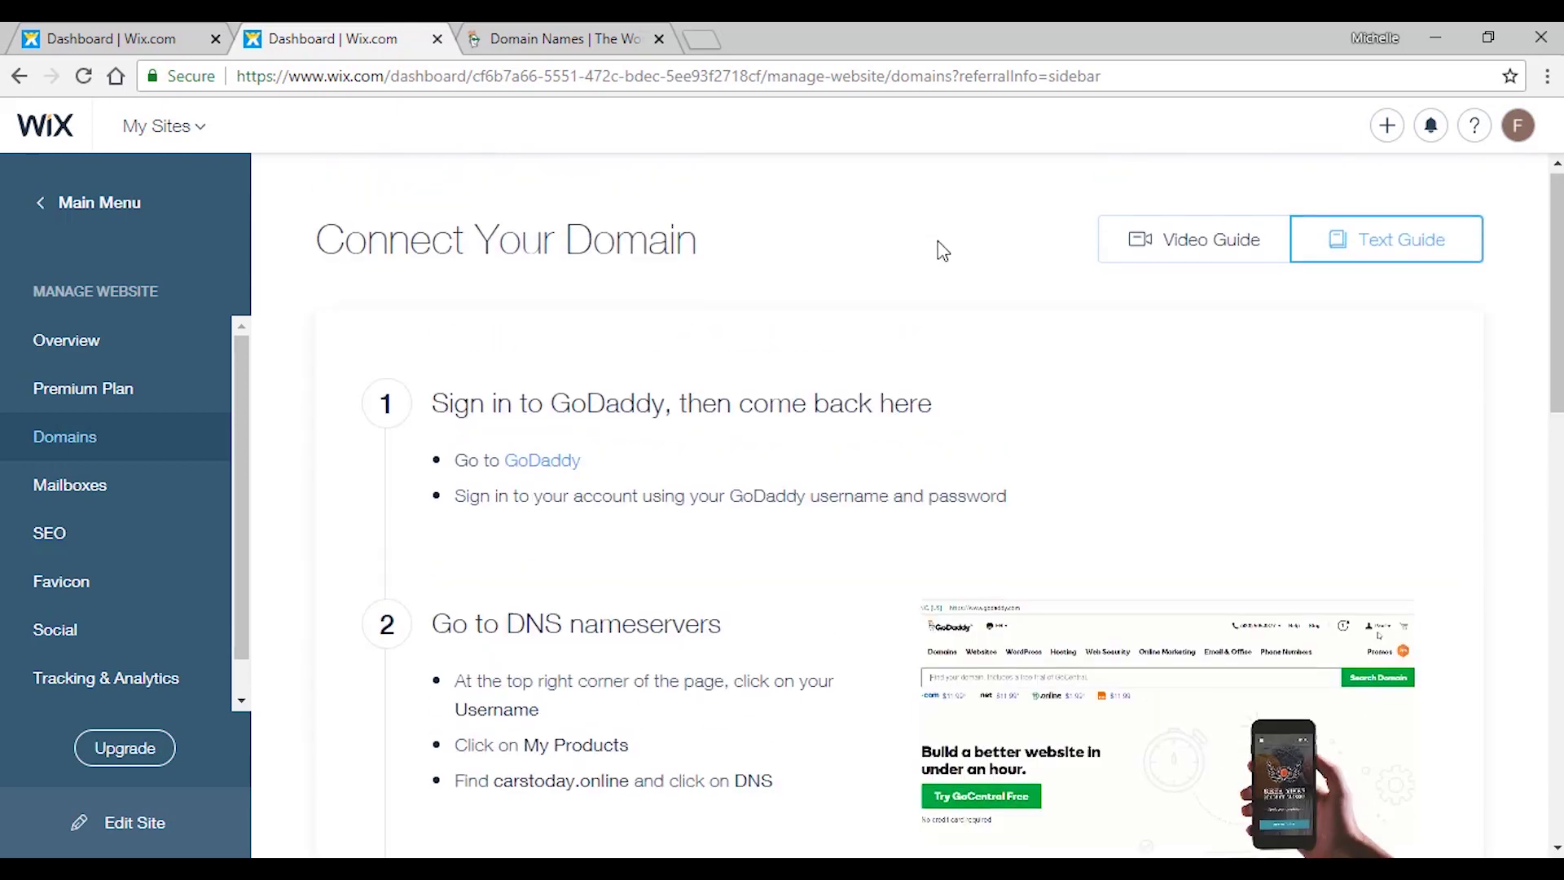
scroll(867, 292, "down", 1)
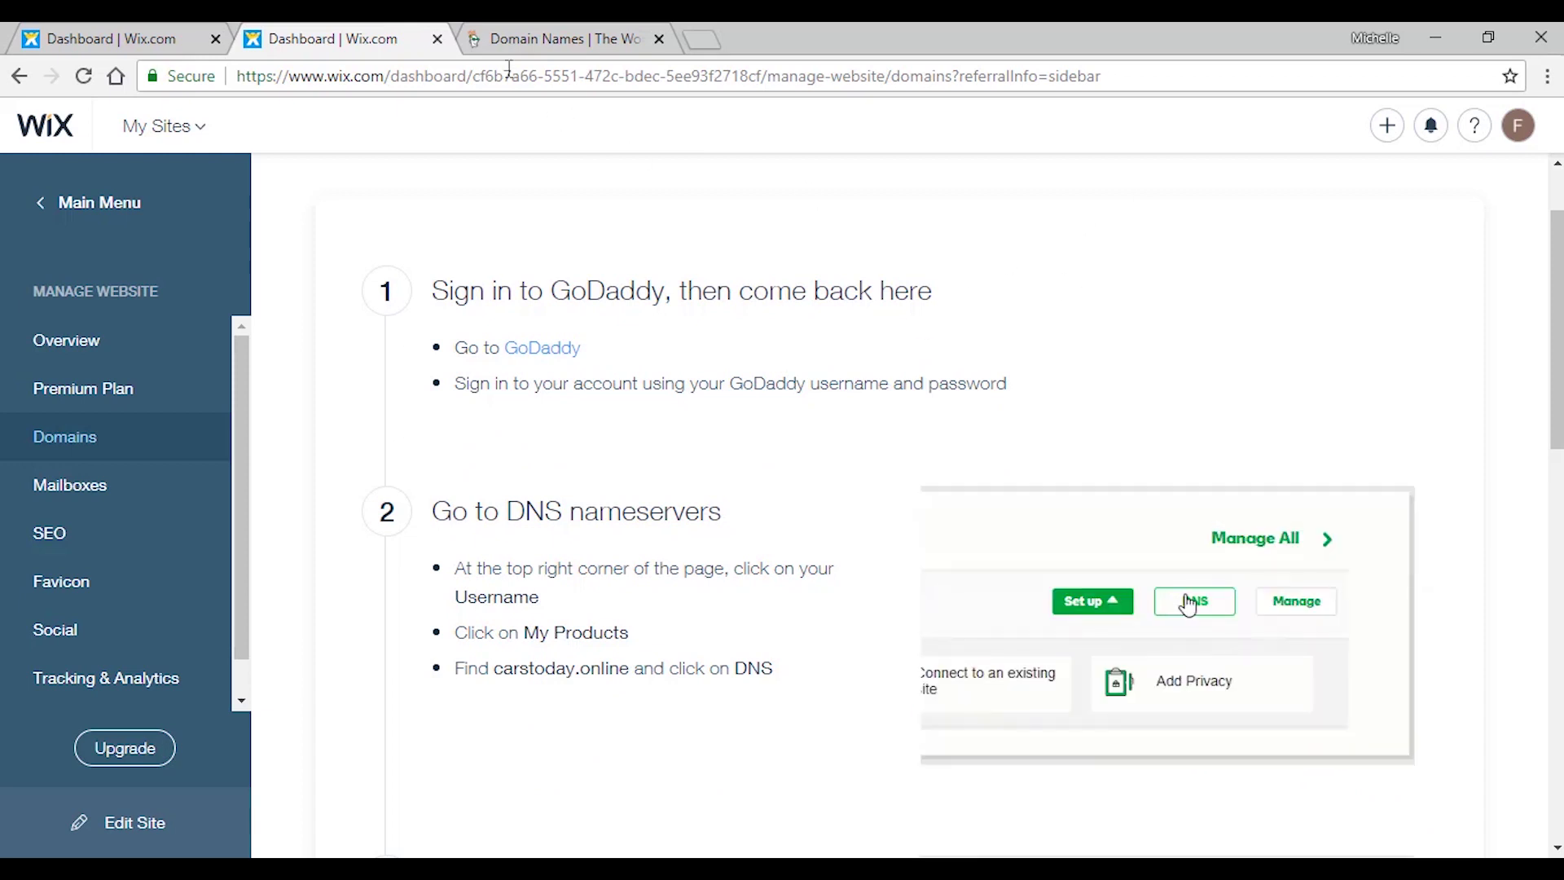
Go to GoDaddy's sign-in page and enter the account username and password.
left_click(561, 35)
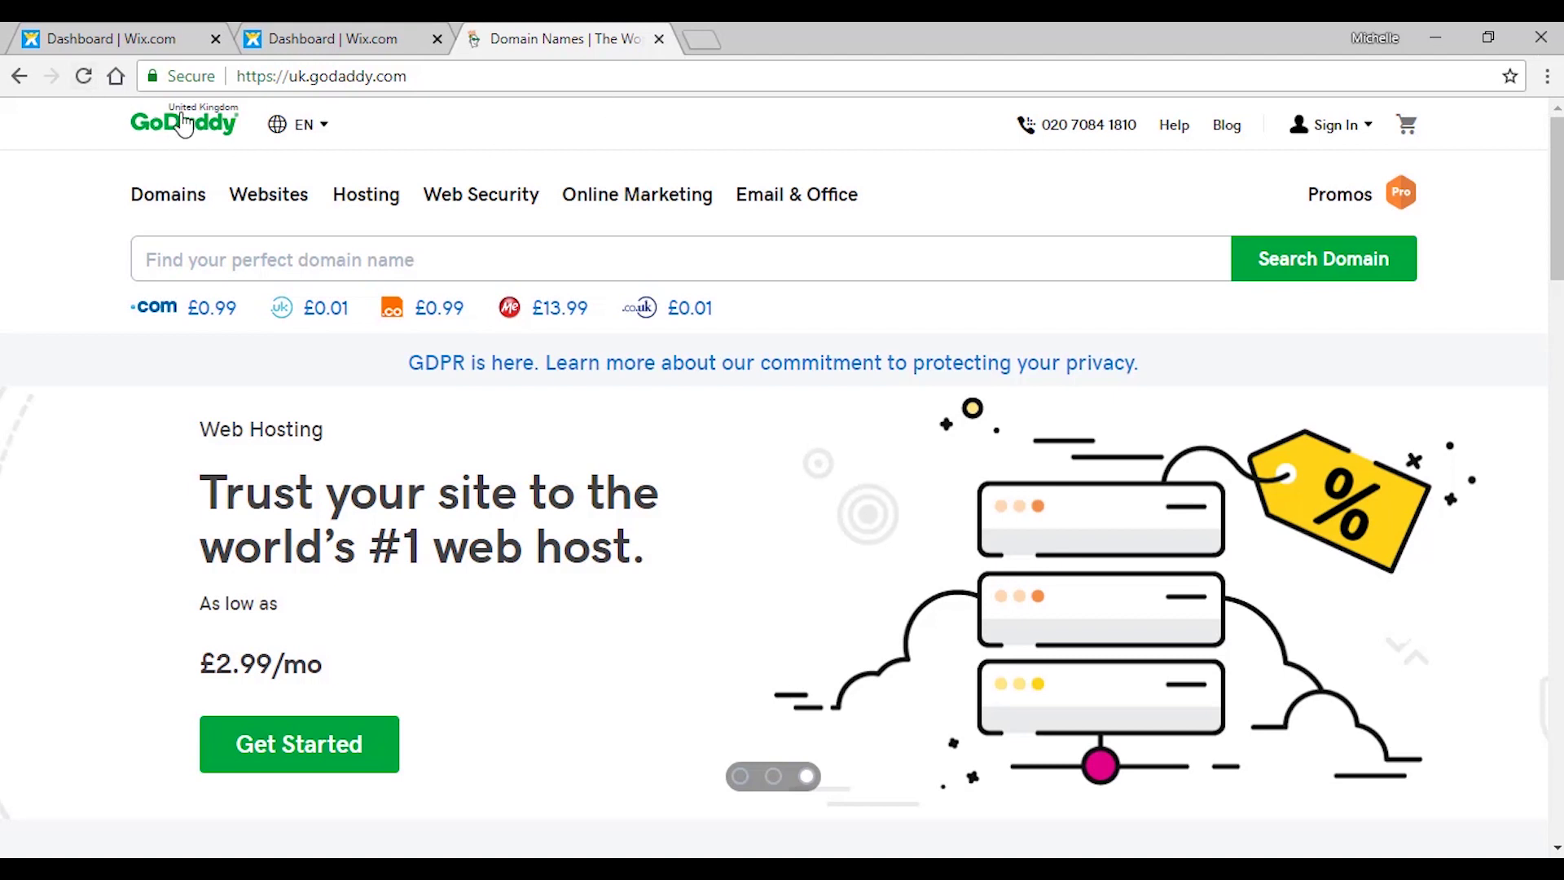
left_click(1333, 131)
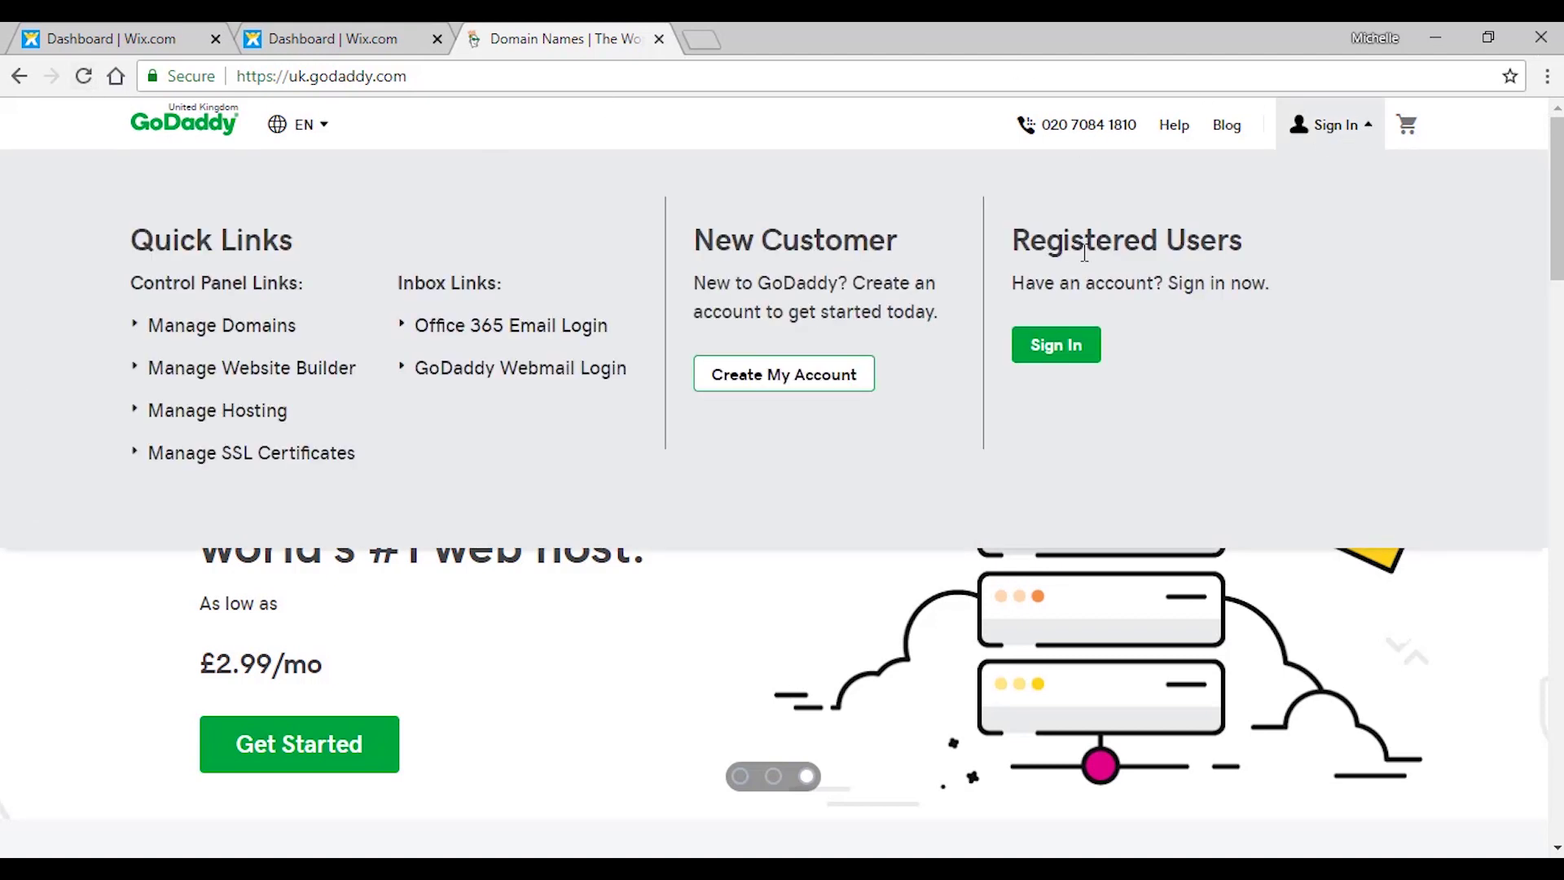
left_click(1065, 356)
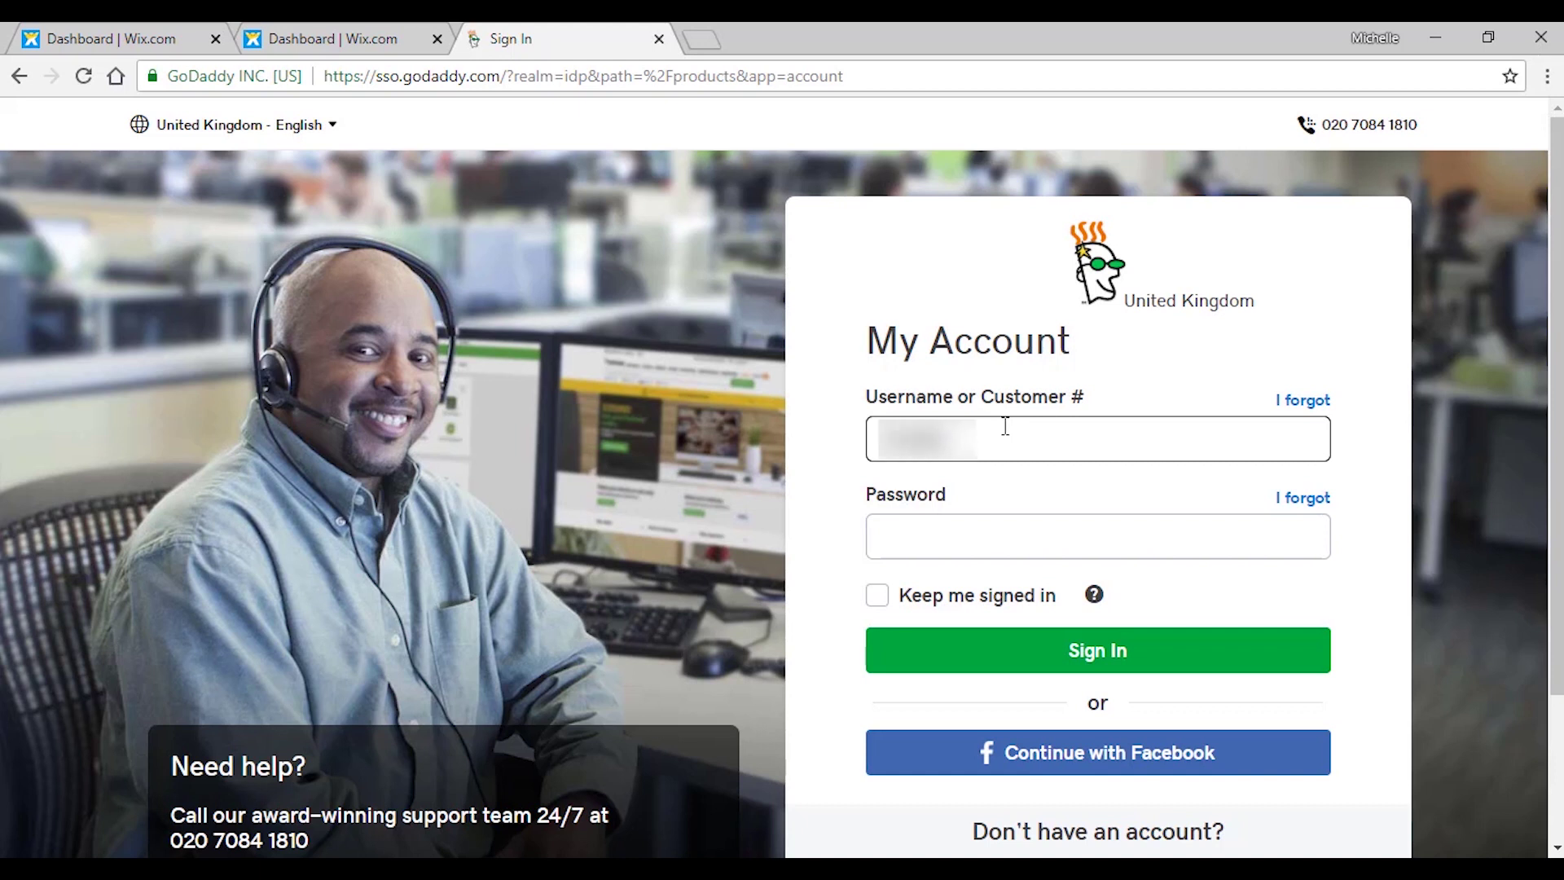
left_click(1021, 425)
left_click(1067, 526)
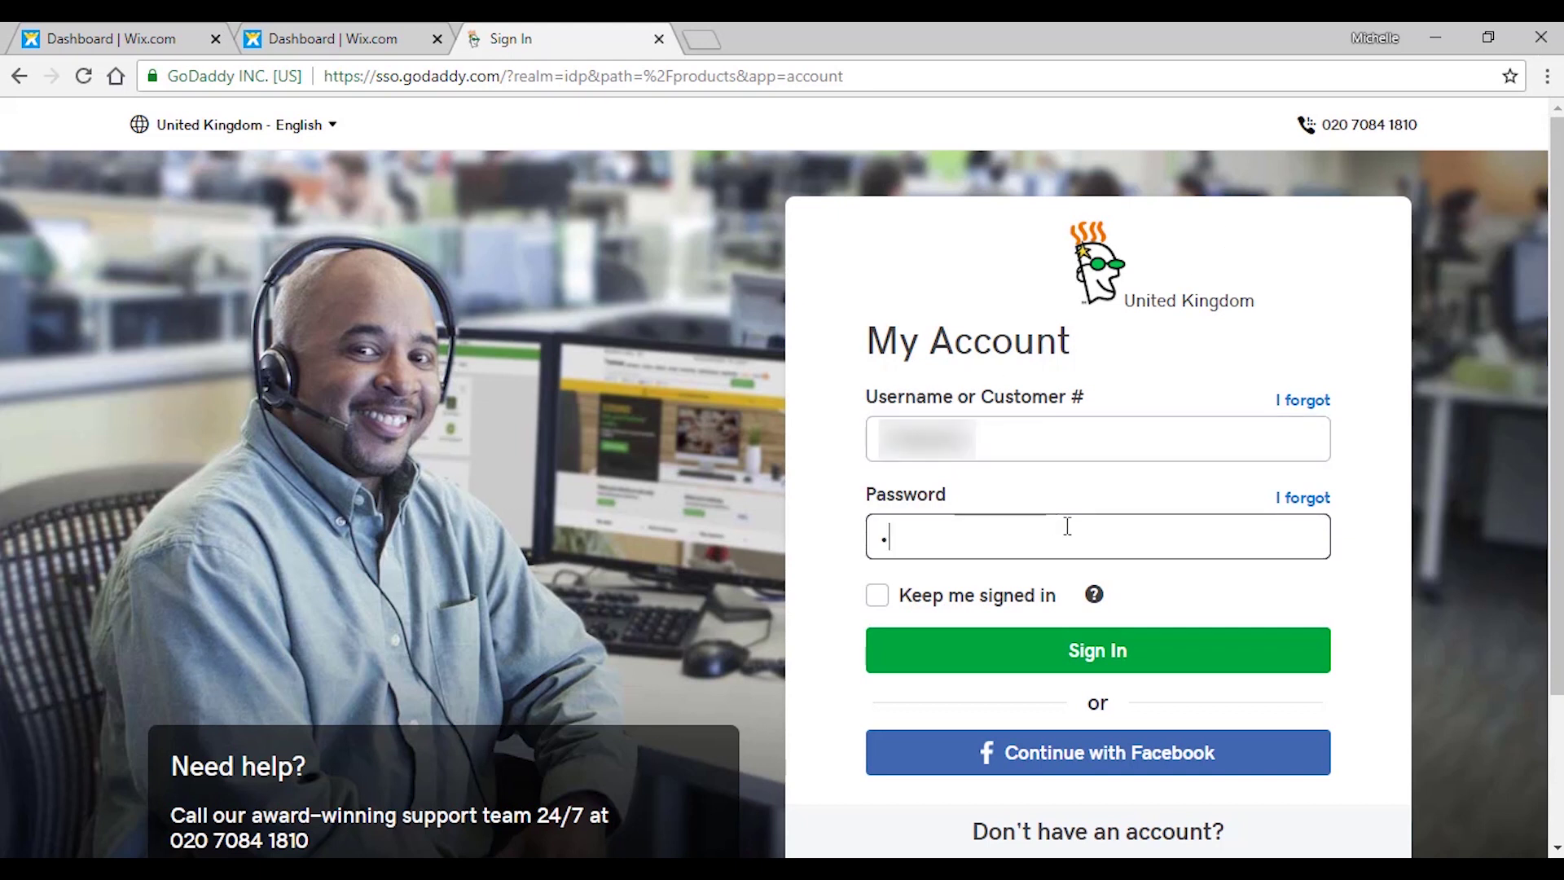
type("•")
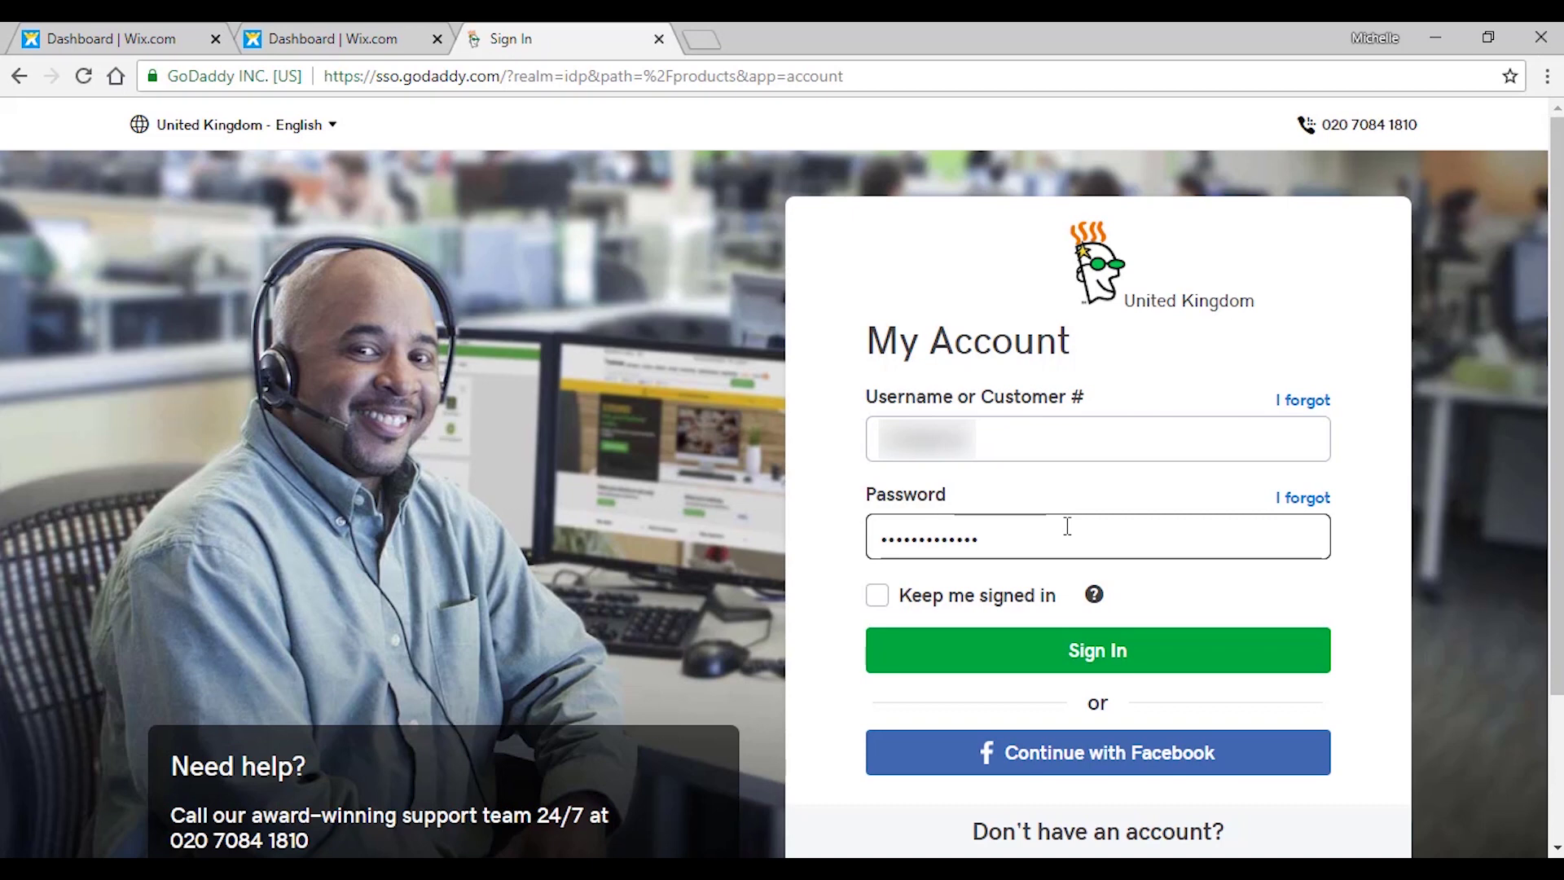
Sign in to GoDaddy and open DNS Management for connollycove.fun down to Nameservers.
left_click(1214, 645)
scroll(1113, 554, "down", 3)
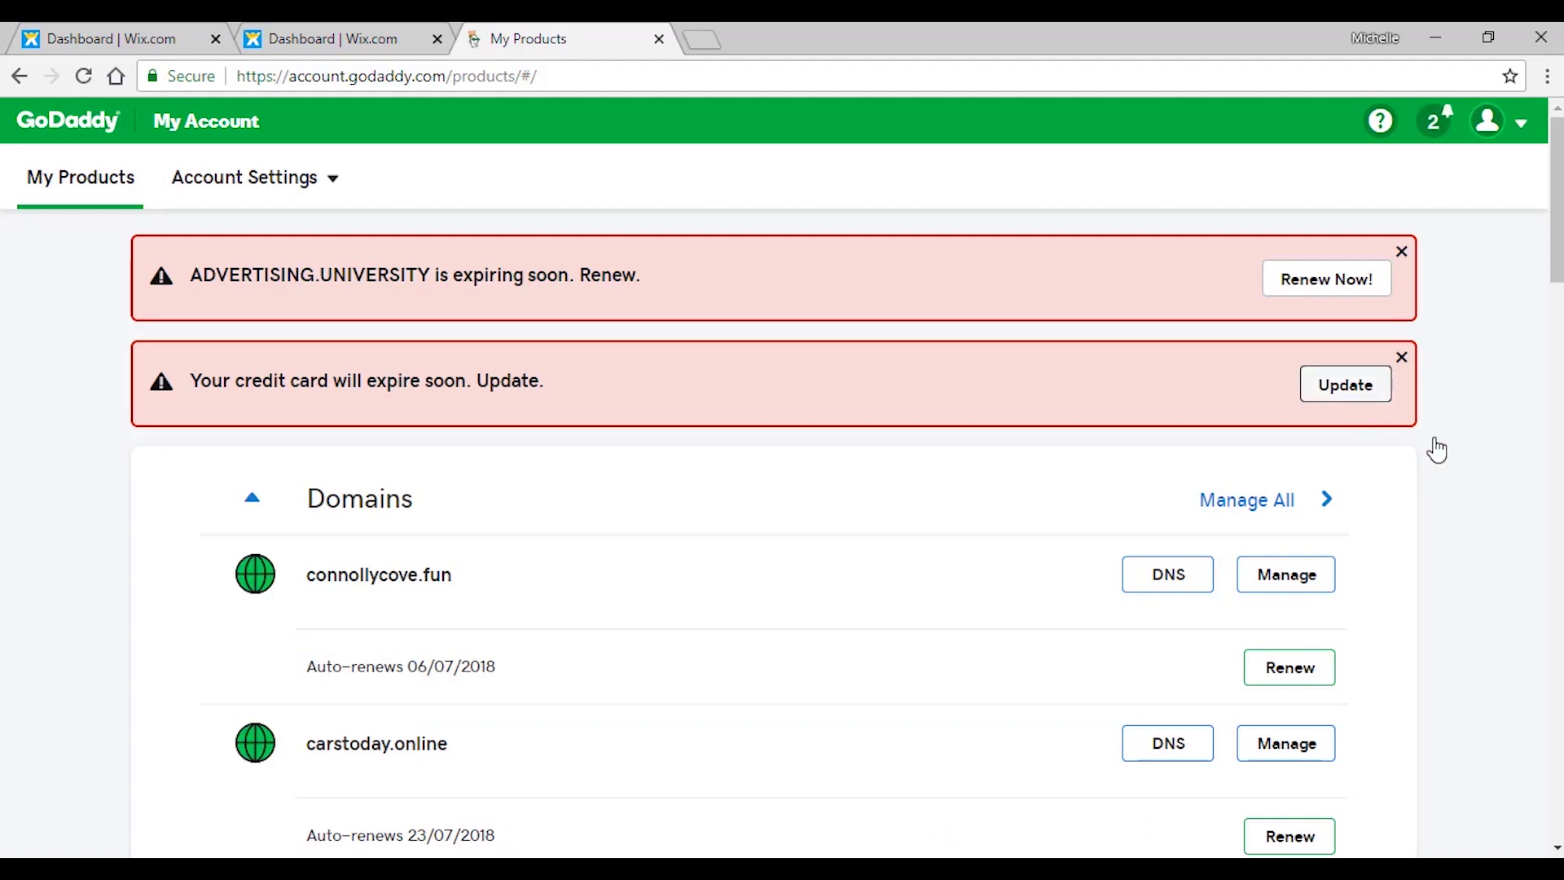
scroll(1304, 399, "down", 5)
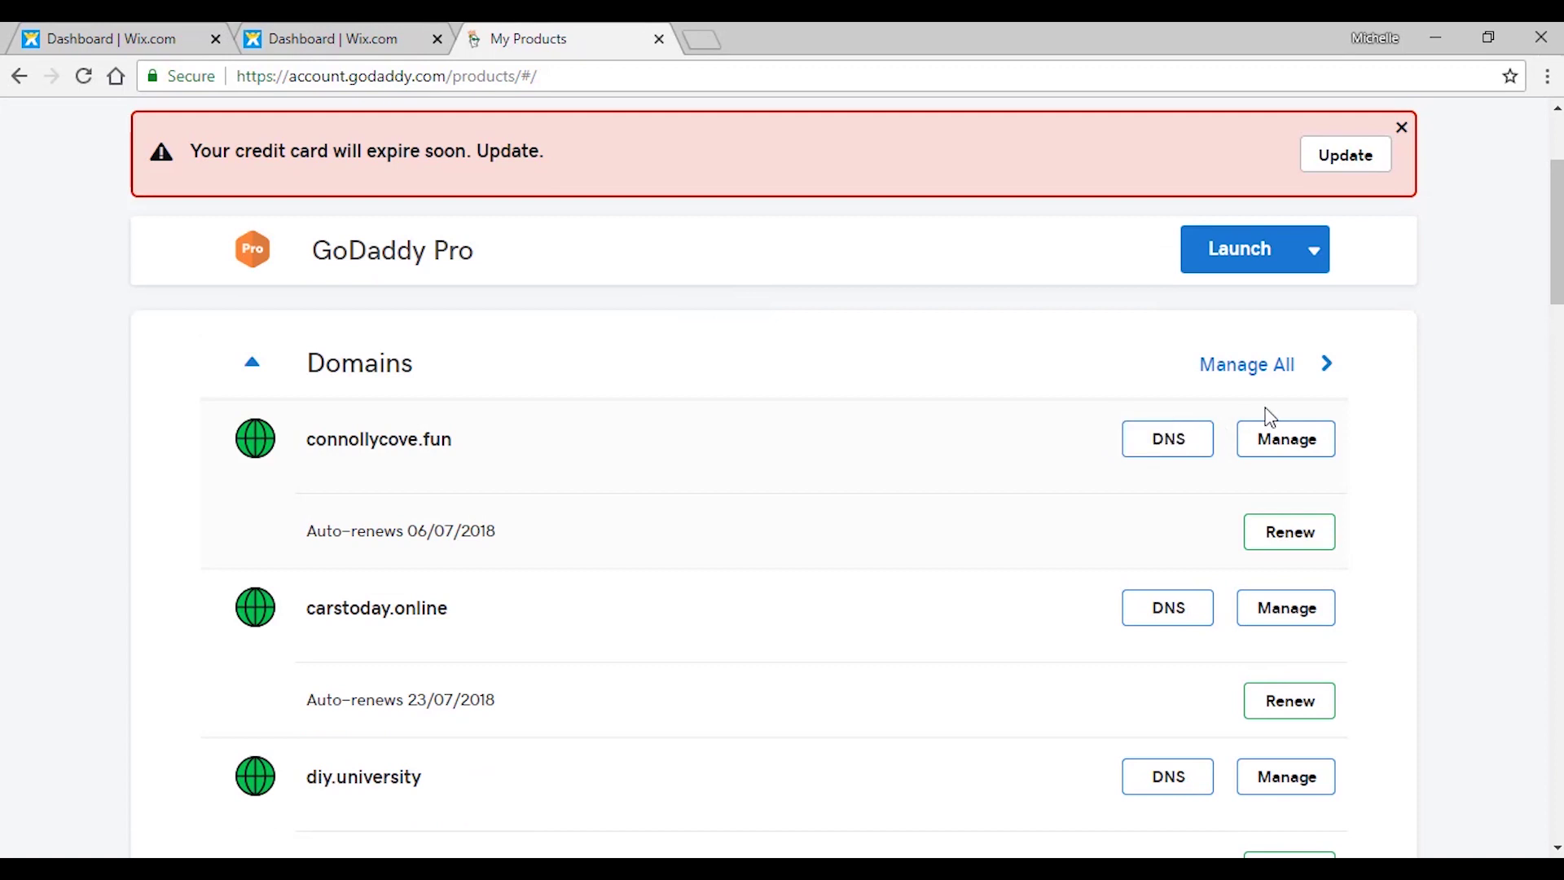
left_click(1127, 446)
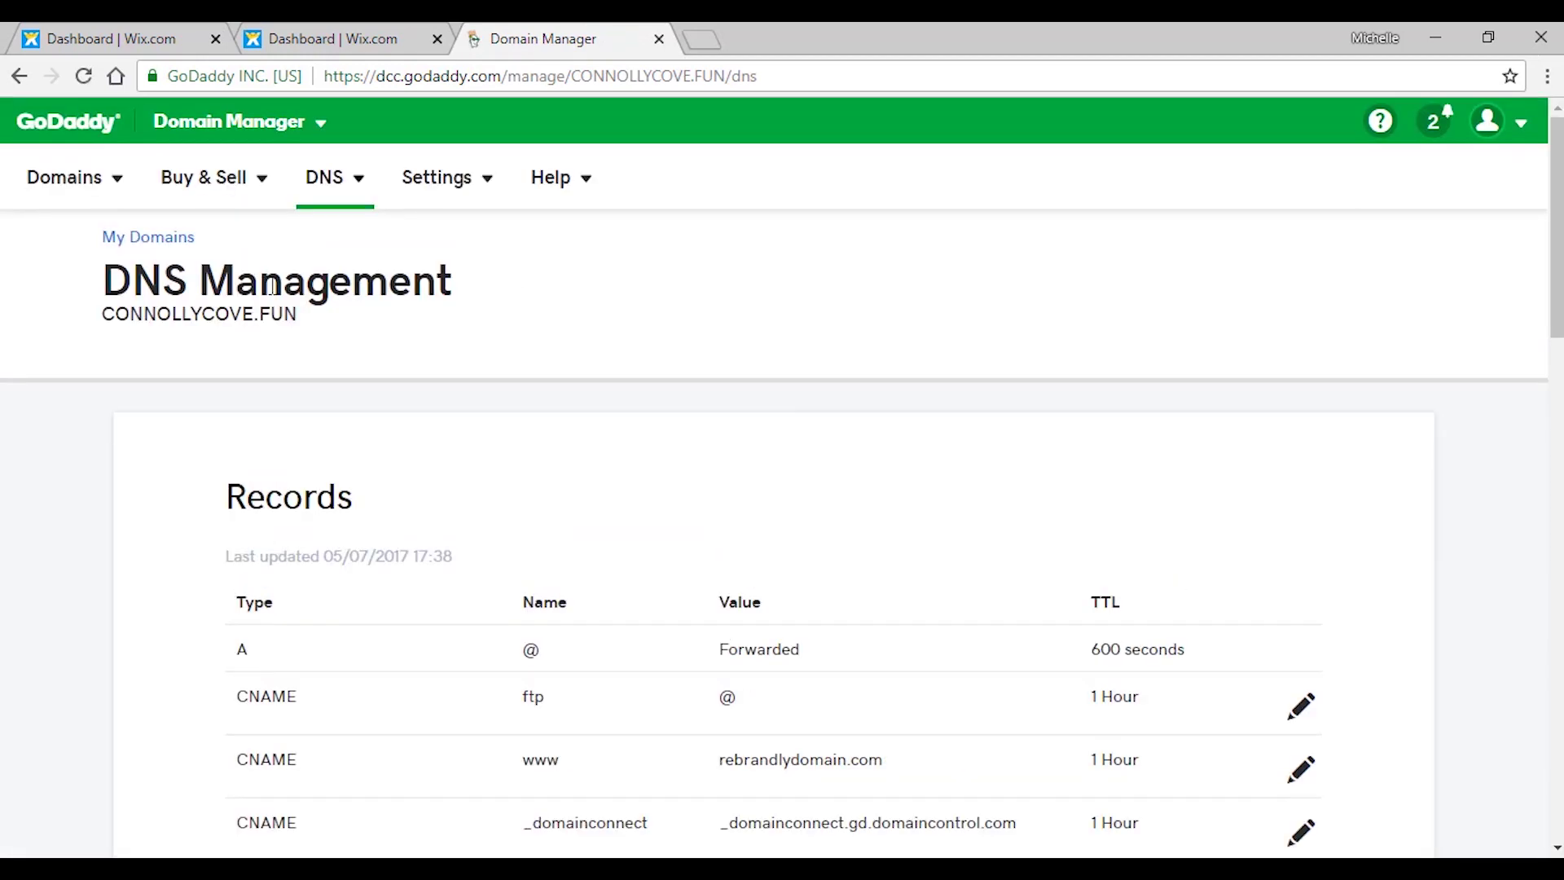
scroll(949, 310, "down", 10)
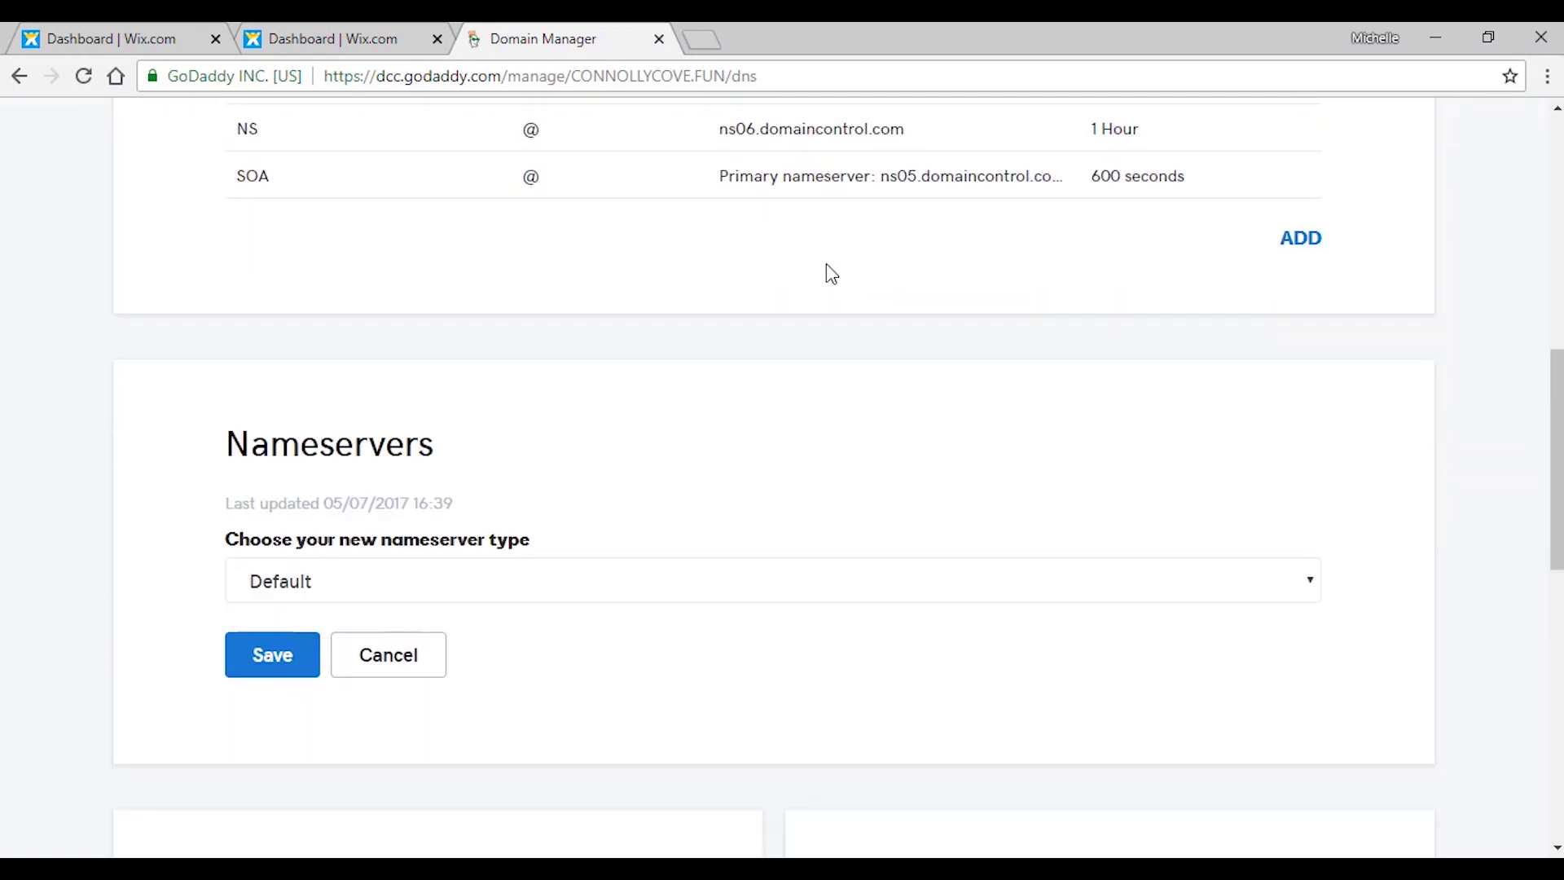
scroll(826, 274, "down", 3)
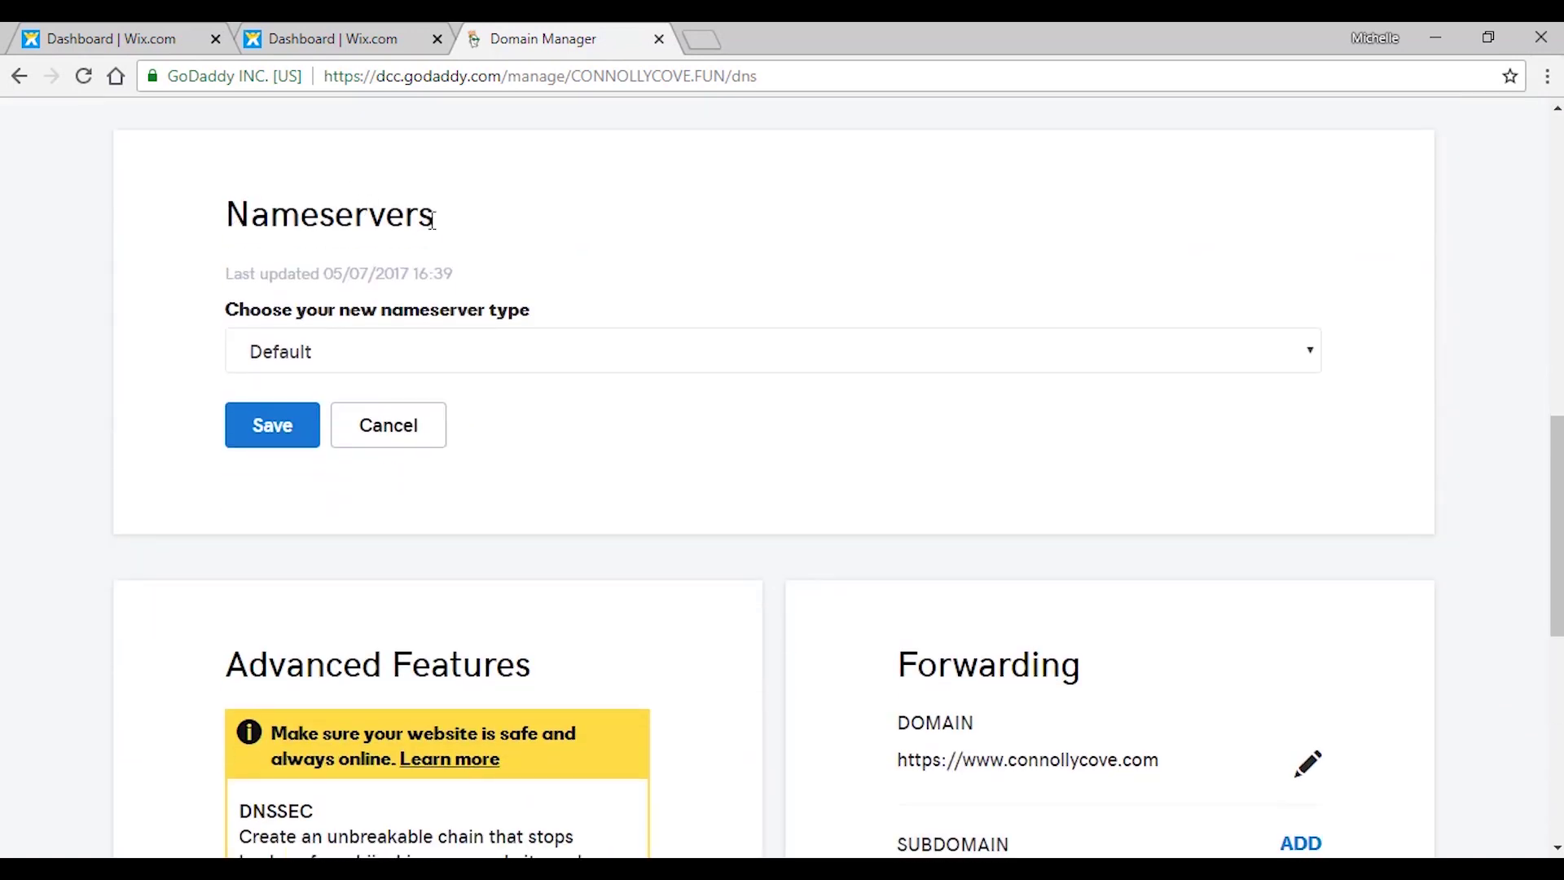
Switch the nameservers to Custom and paste ns12.wixdns.net from Wix into the first field.
left_click(516, 355)
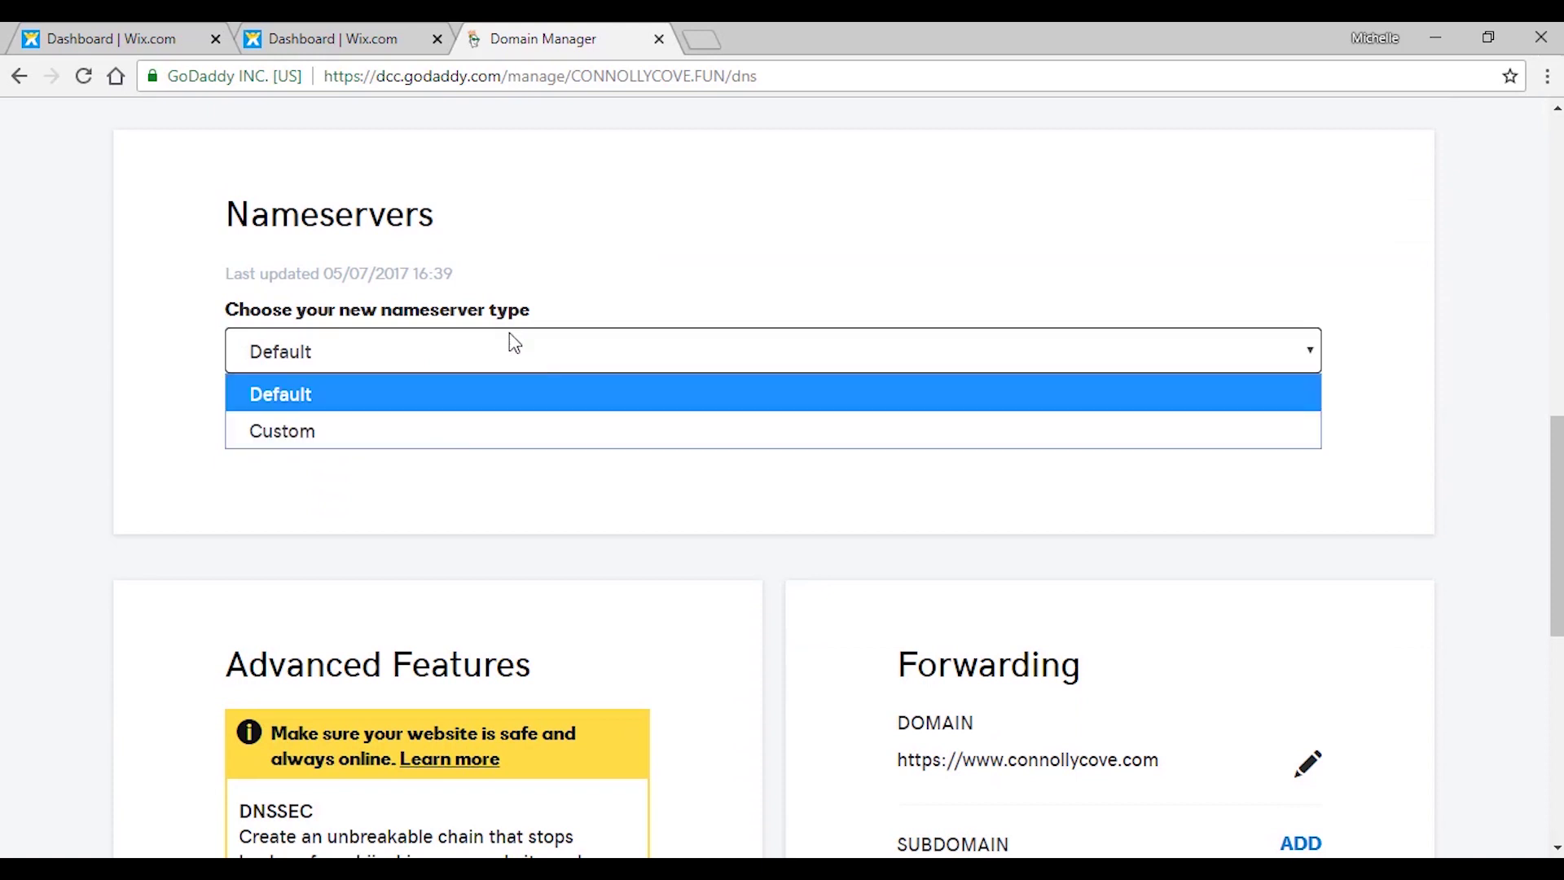
left_click(325, 437)
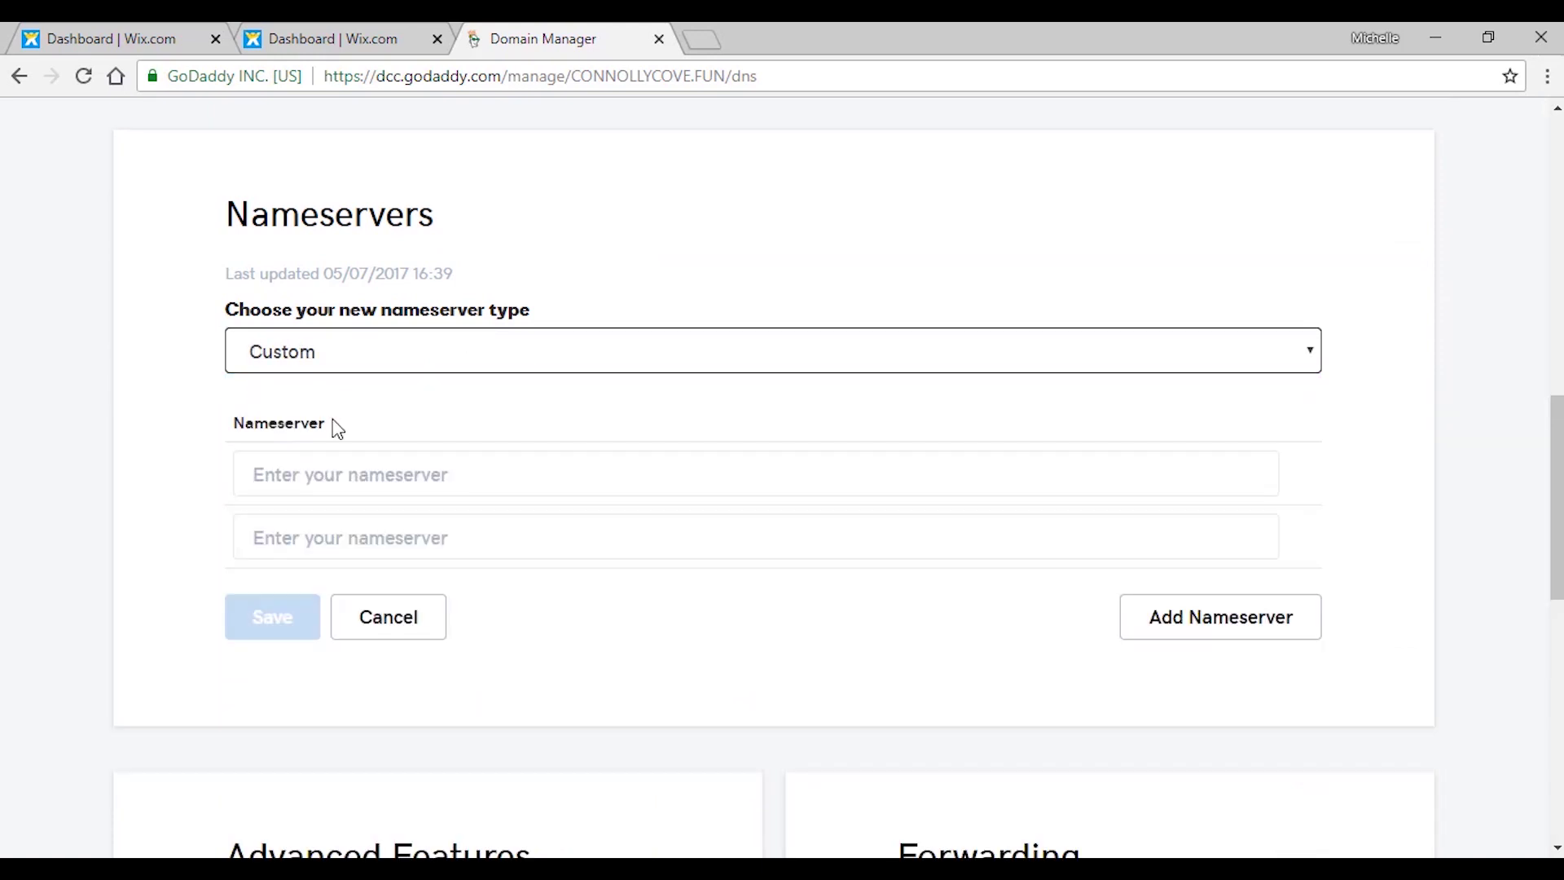
left_click(314, 40)
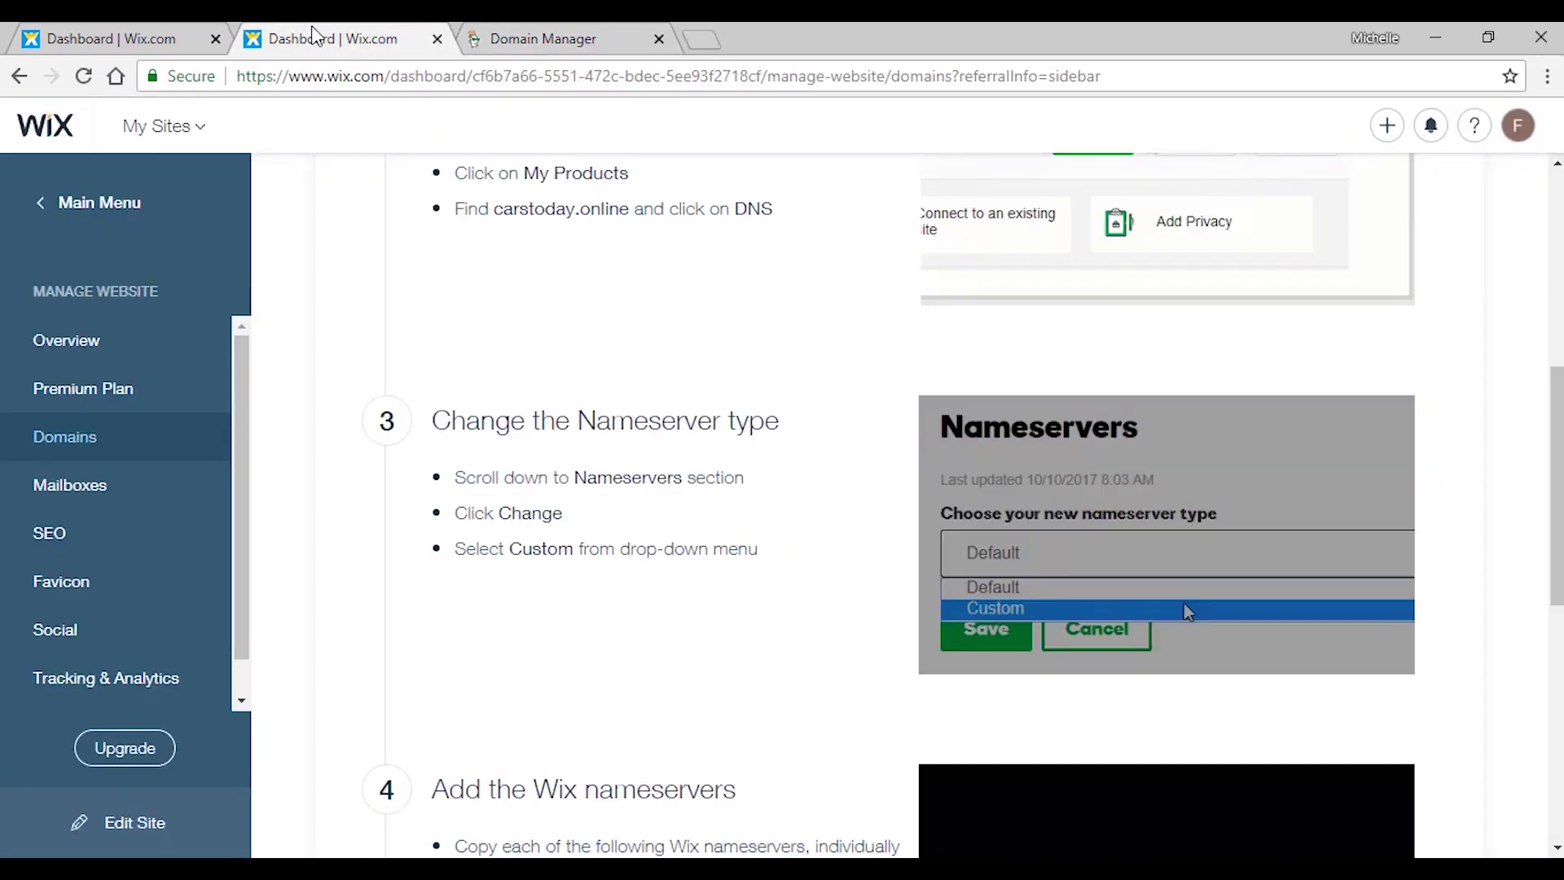
scroll(718, 350, "down", 5)
scroll(717, 330, "down", 2)
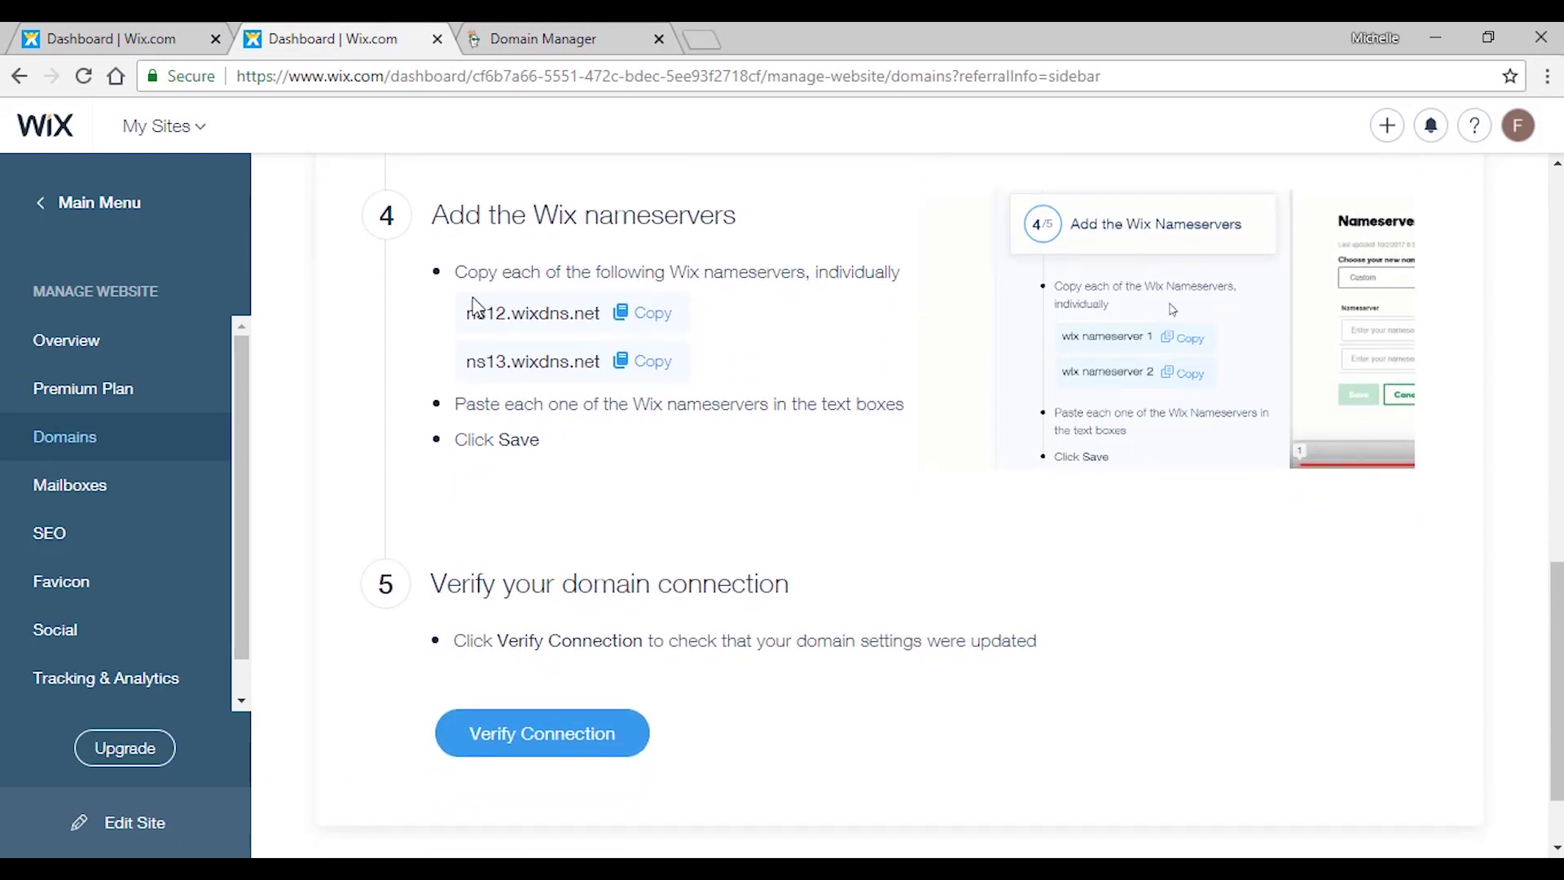
left_click_drag(467, 313, 600, 315)
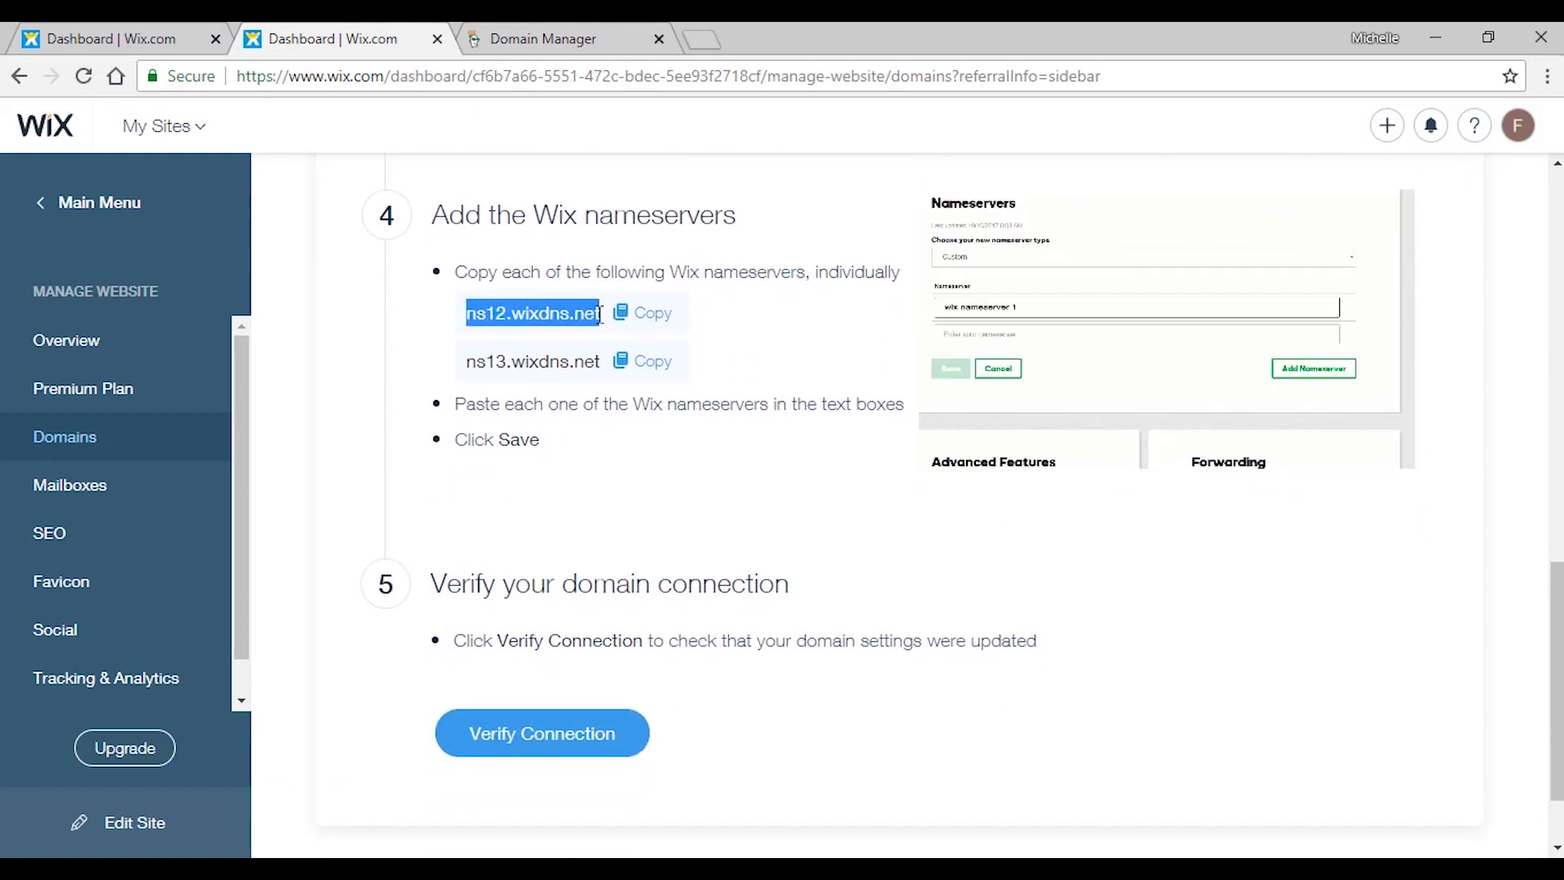
right_click(568, 313)
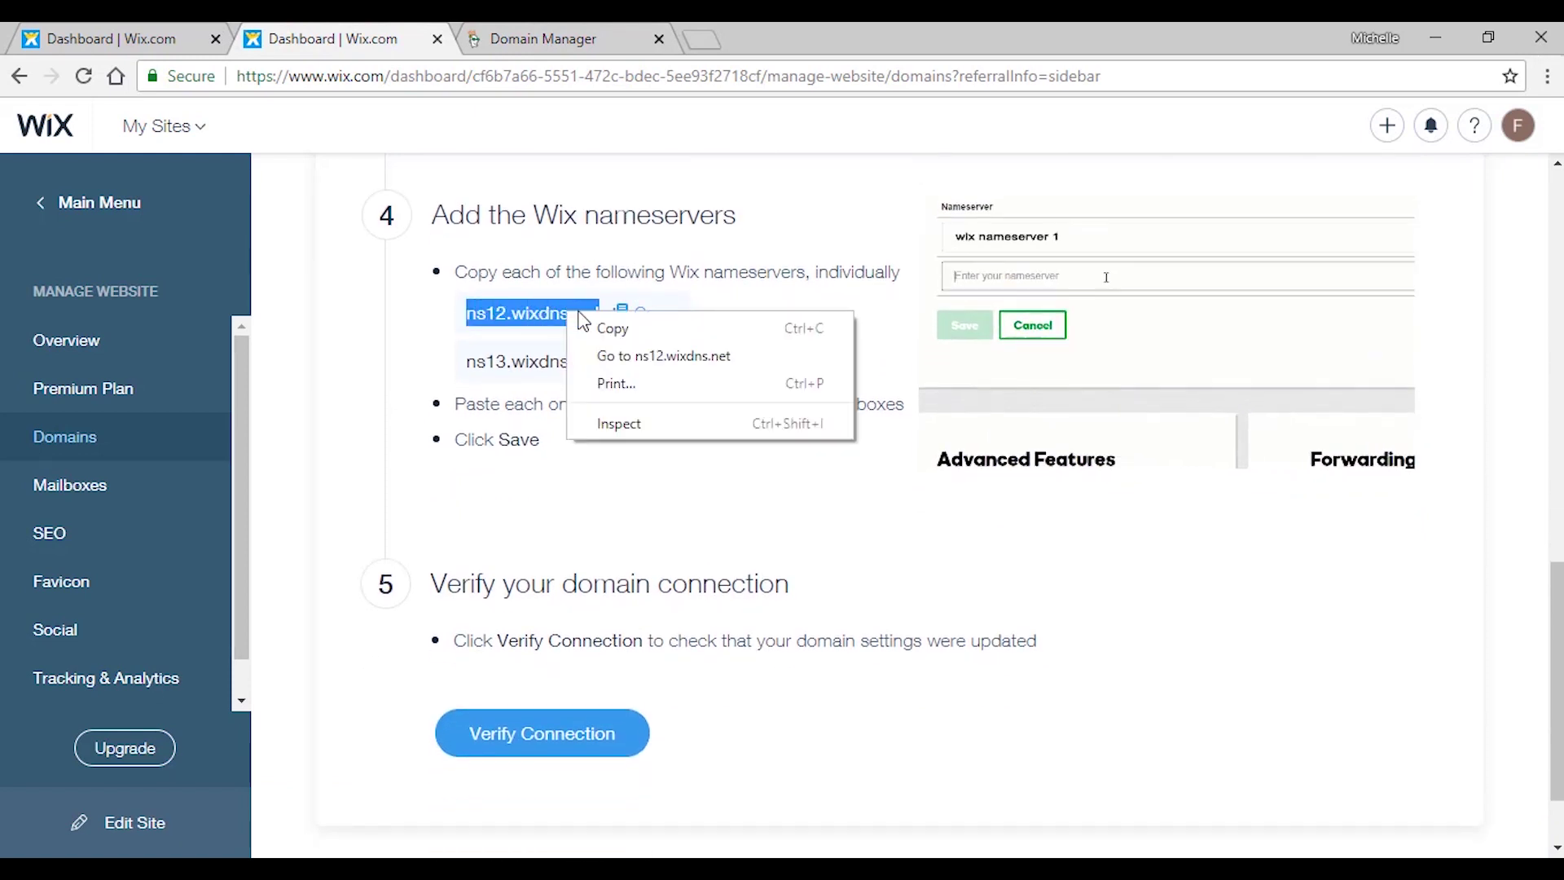
left_click(606, 325)
left_click(552, 25)
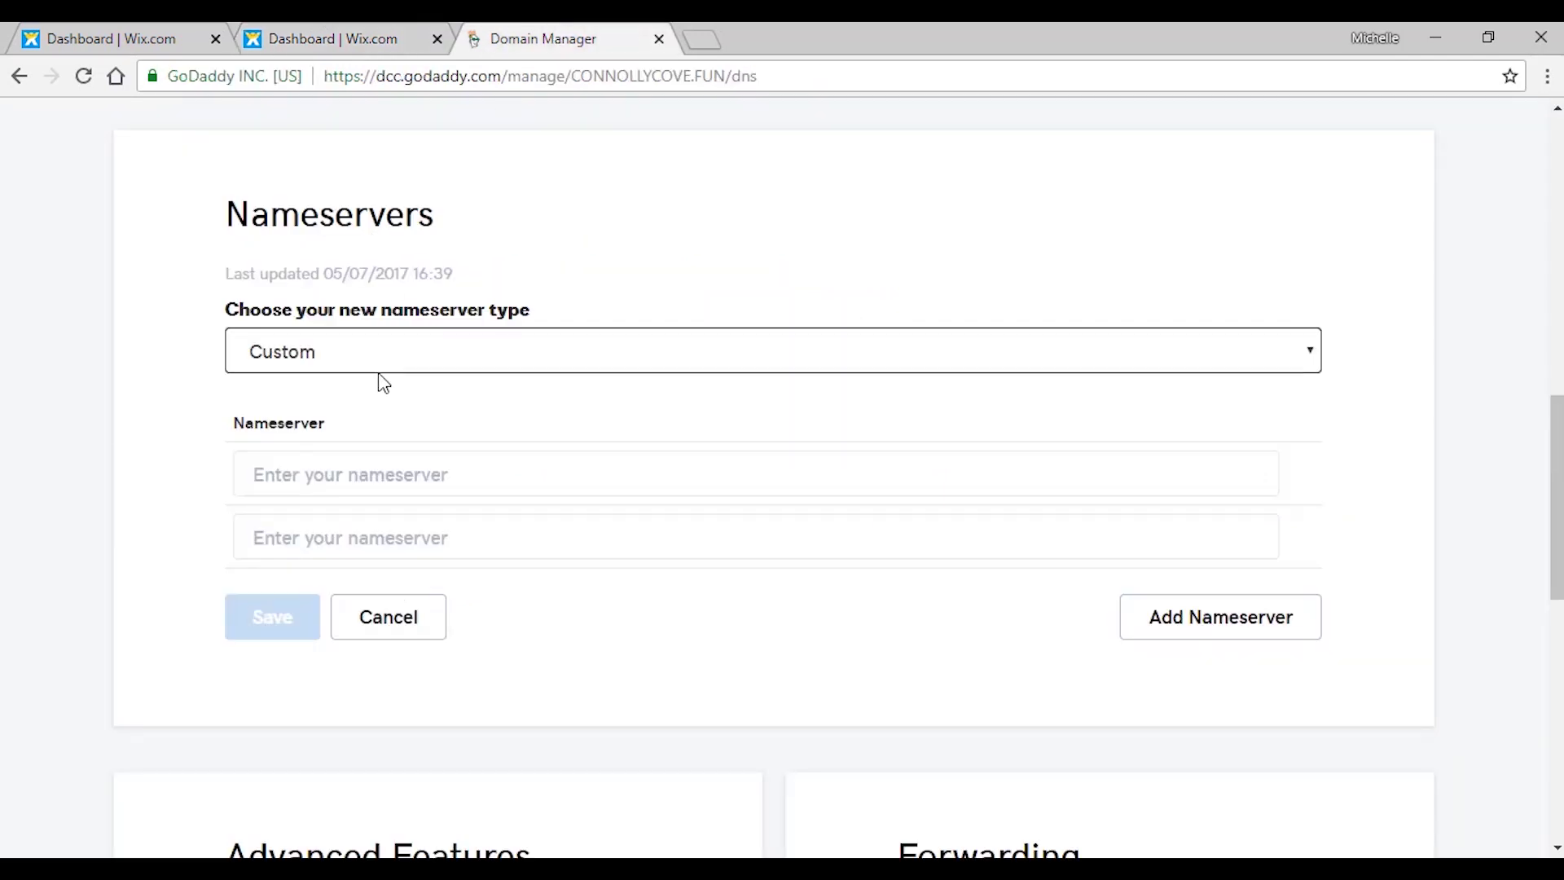
right_click(403, 479)
left_click(459, 619)
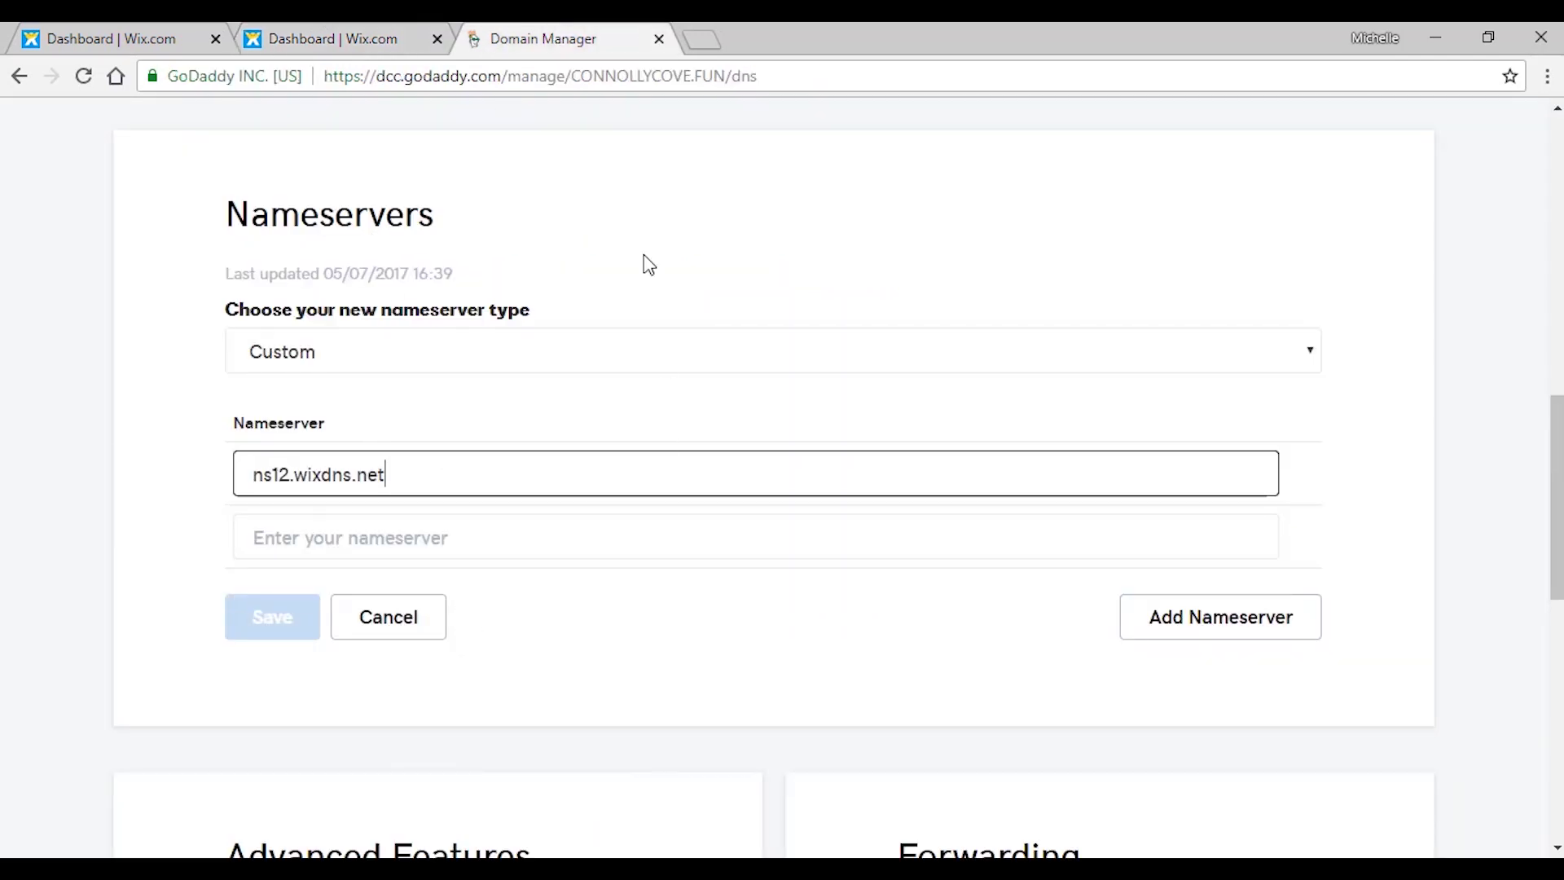
Copy ns13.wixdns.net from Wix into the second nameserver field.
left_click(364, 24)
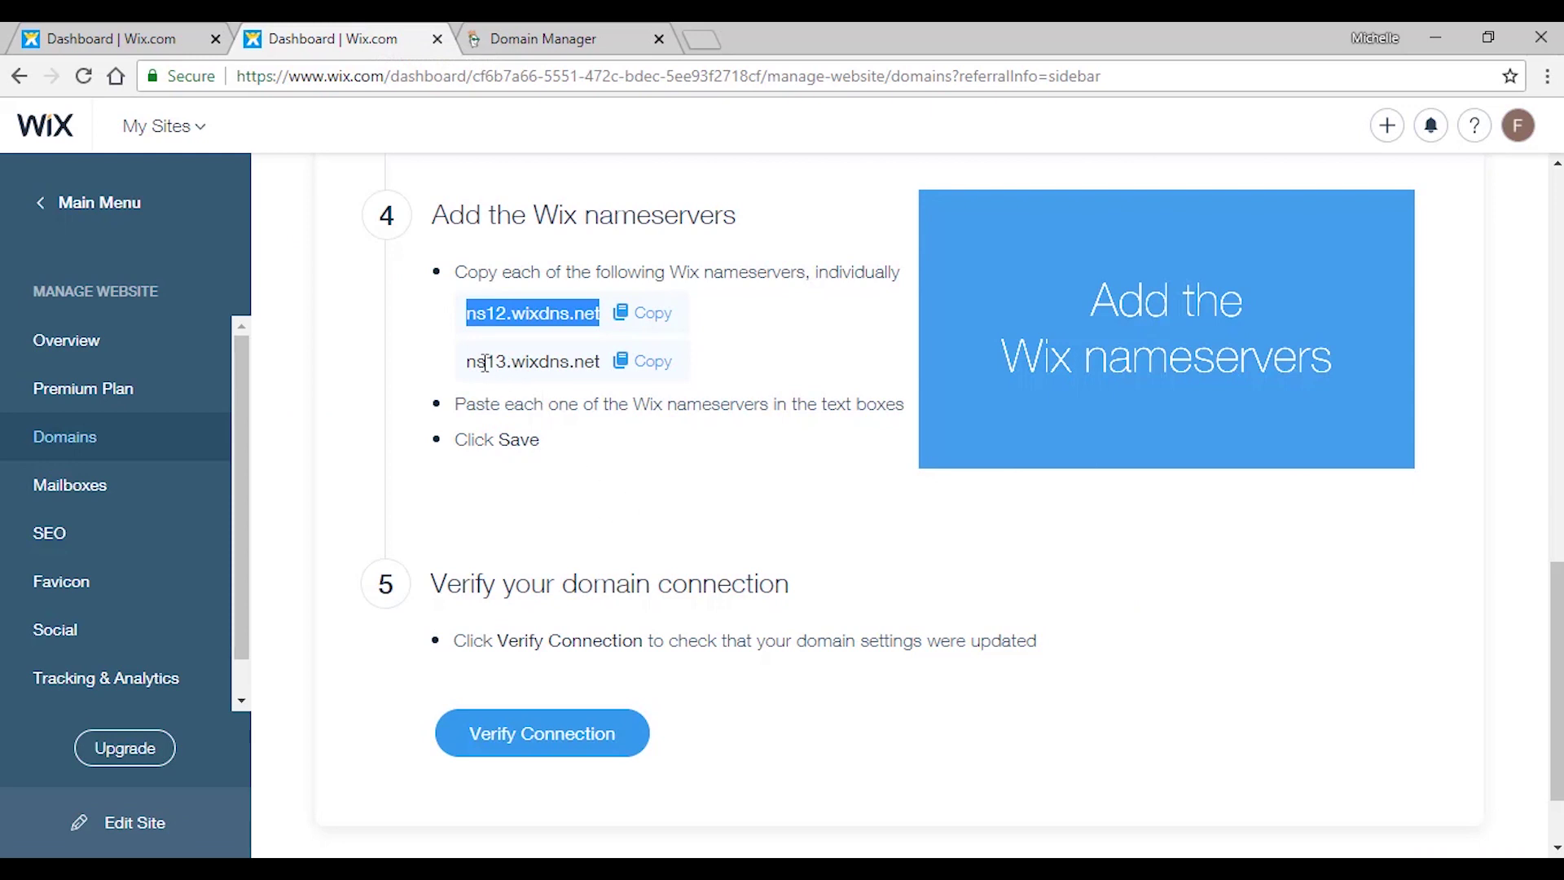
left_click_drag(469, 361, 603, 361)
right_click(585, 356)
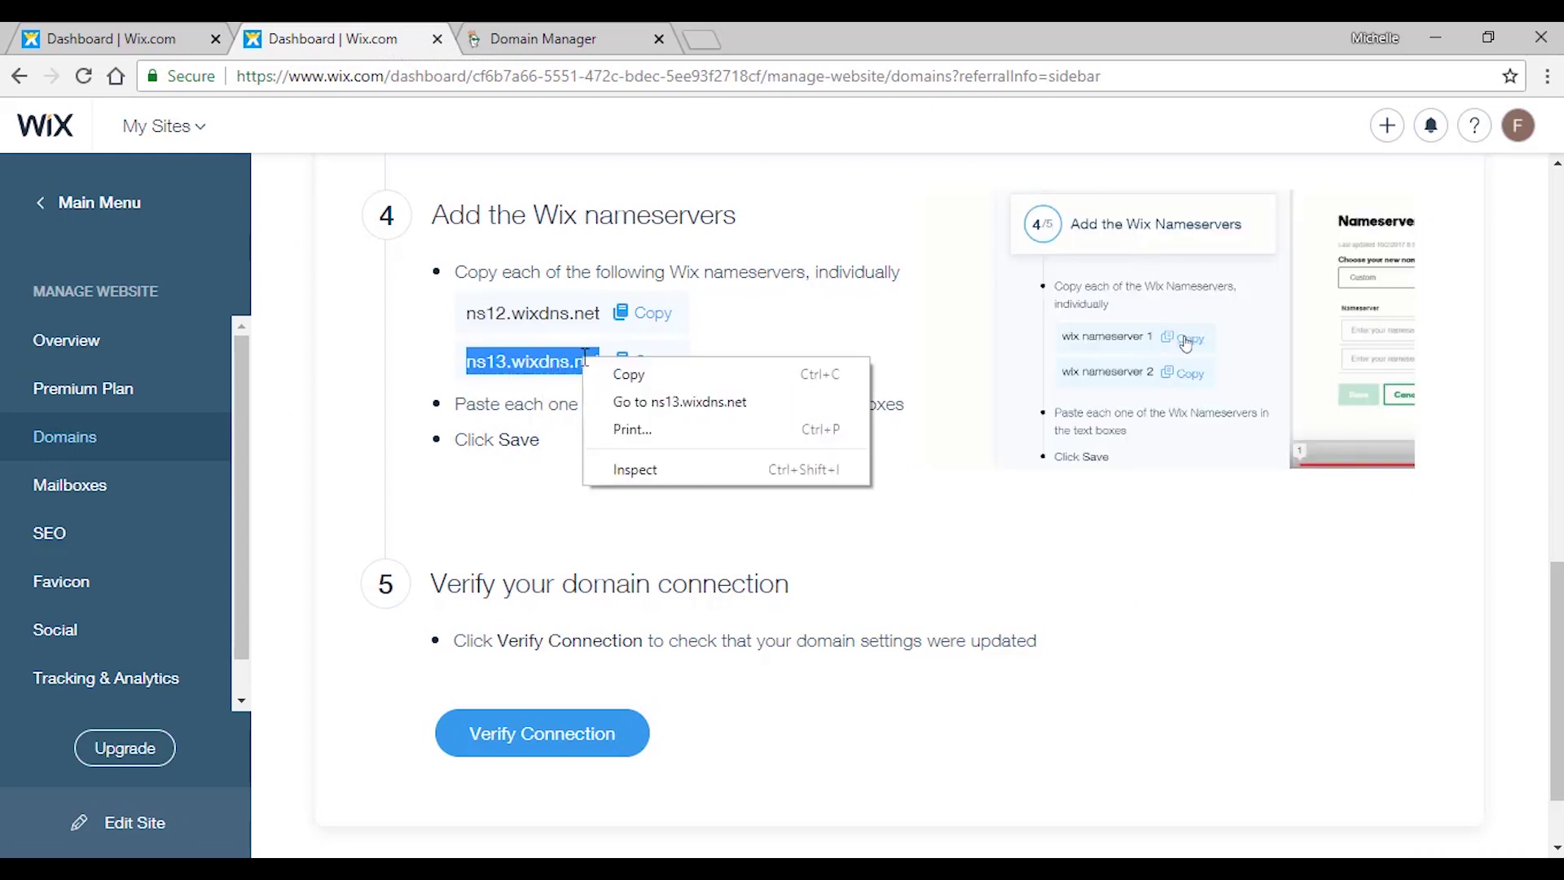
left_click(629, 374)
key("ctrl+Tab")
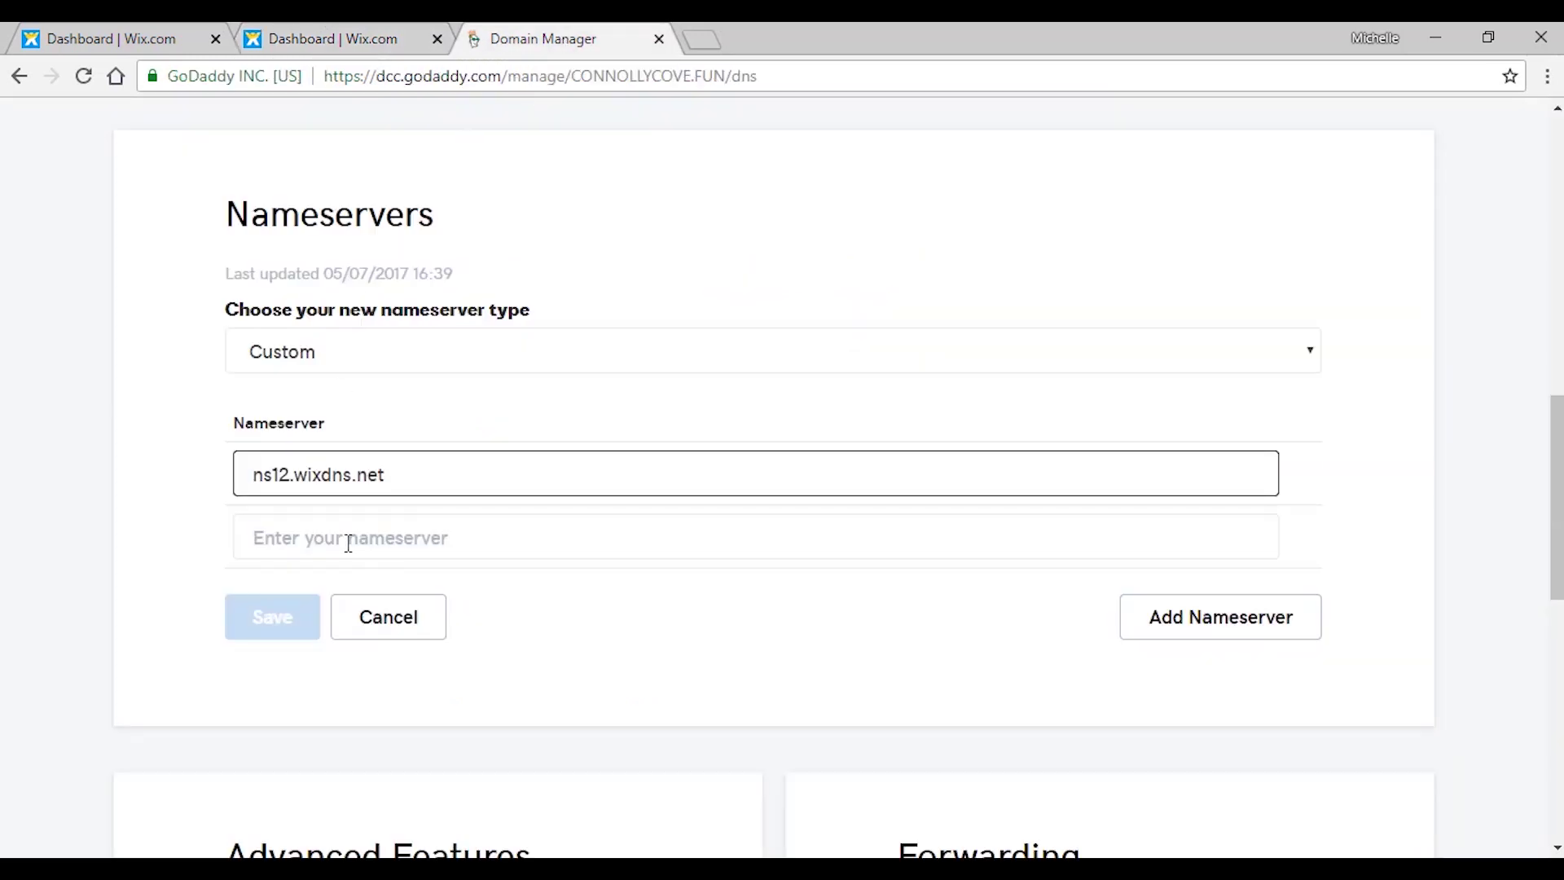
left_click(349, 543)
right_click(349, 543)
left_click(419, 362)
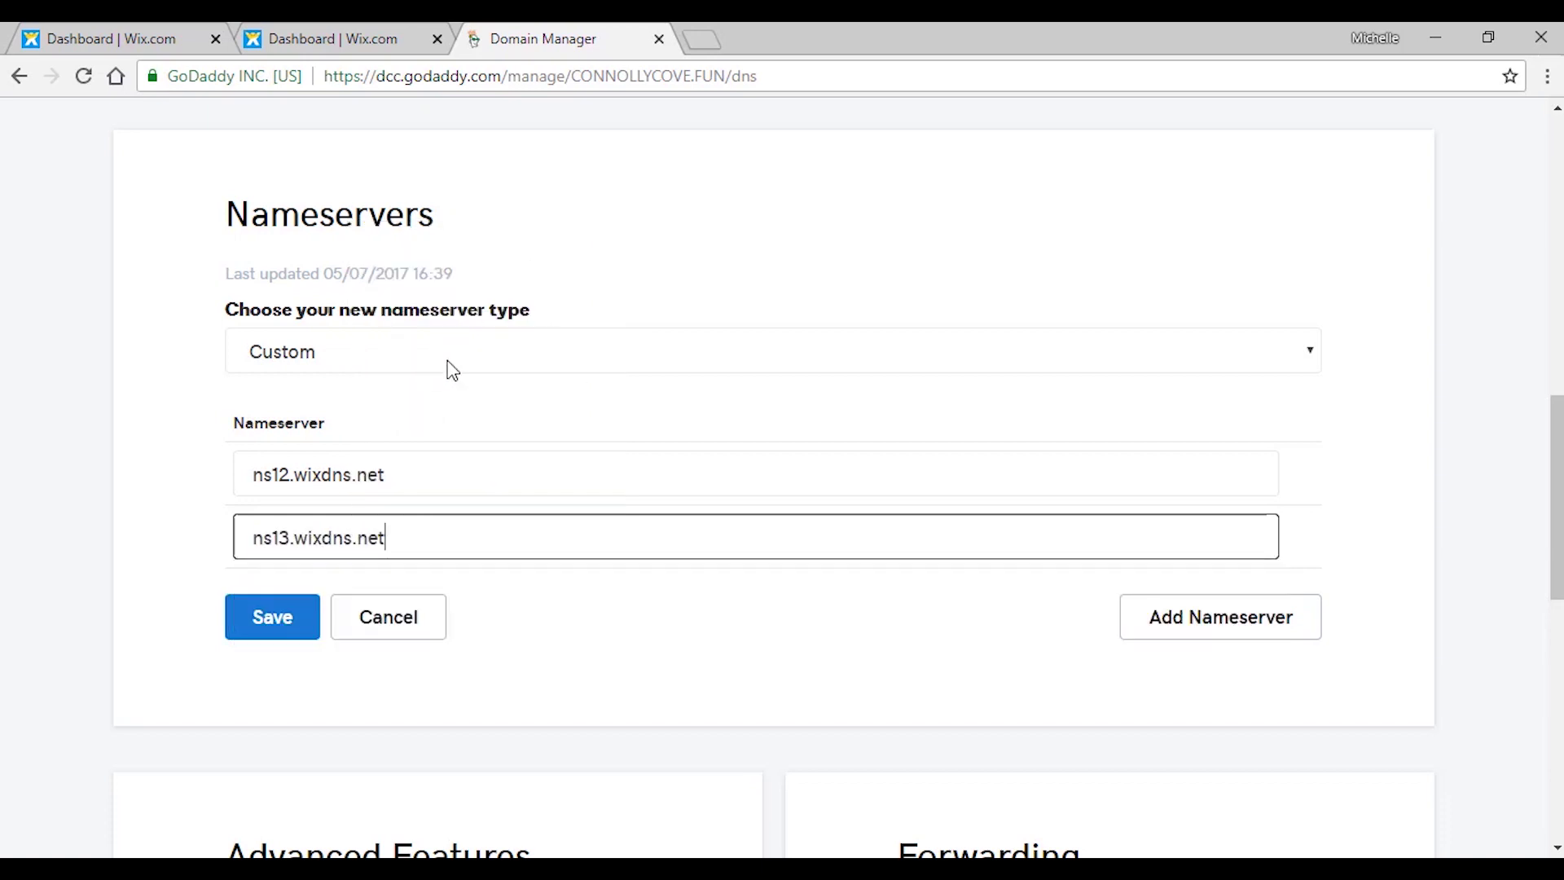
Save the custom Wix nameservers in GoDaddy.
scroll(649, 345, "down", 2)
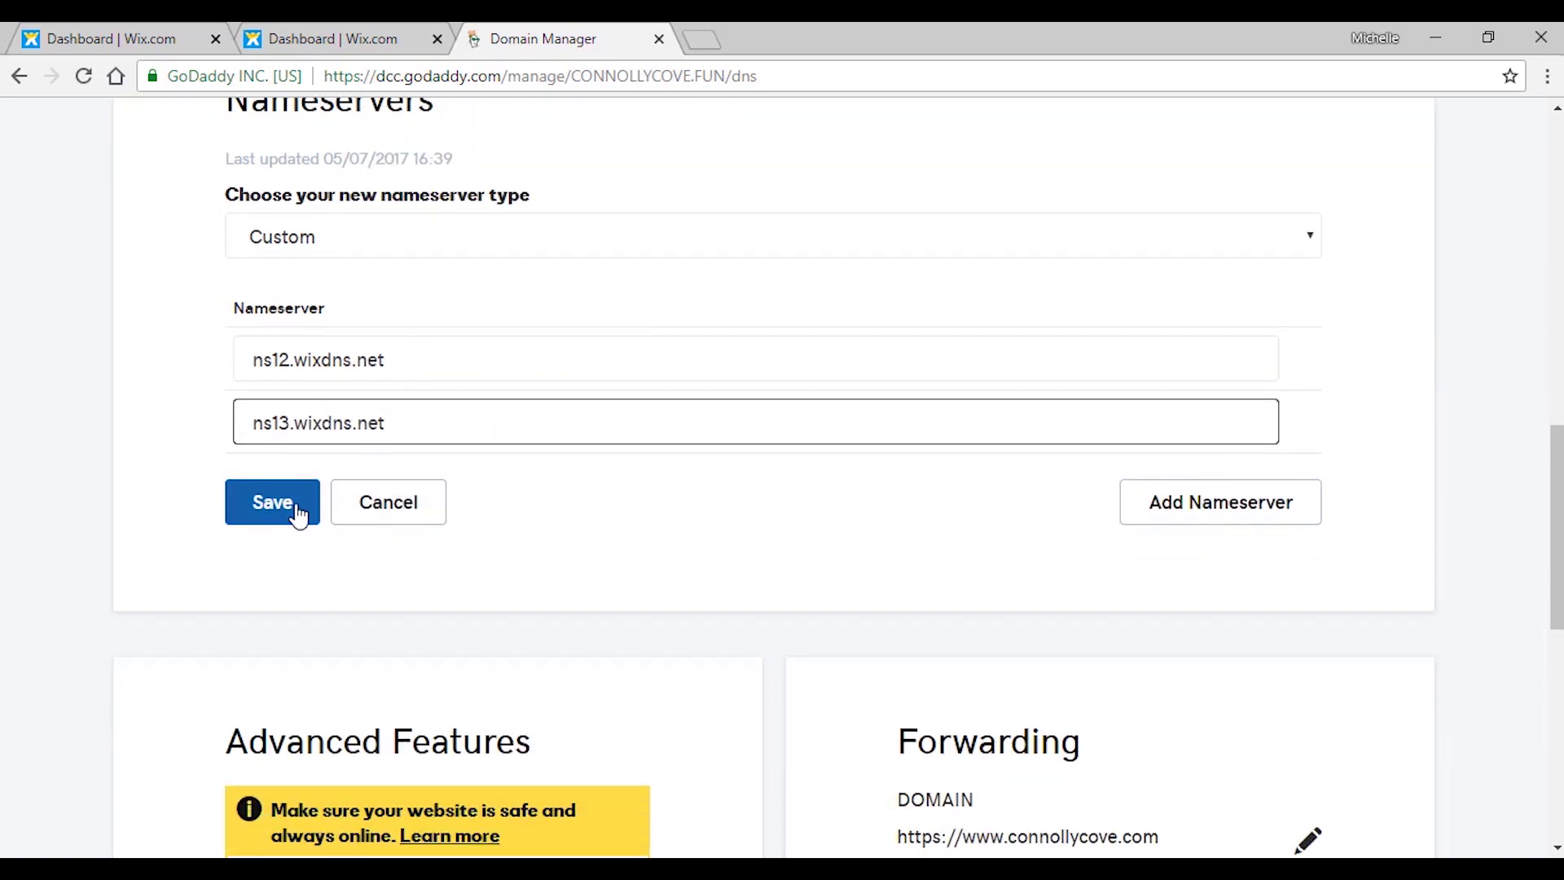
left_click(298, 515)
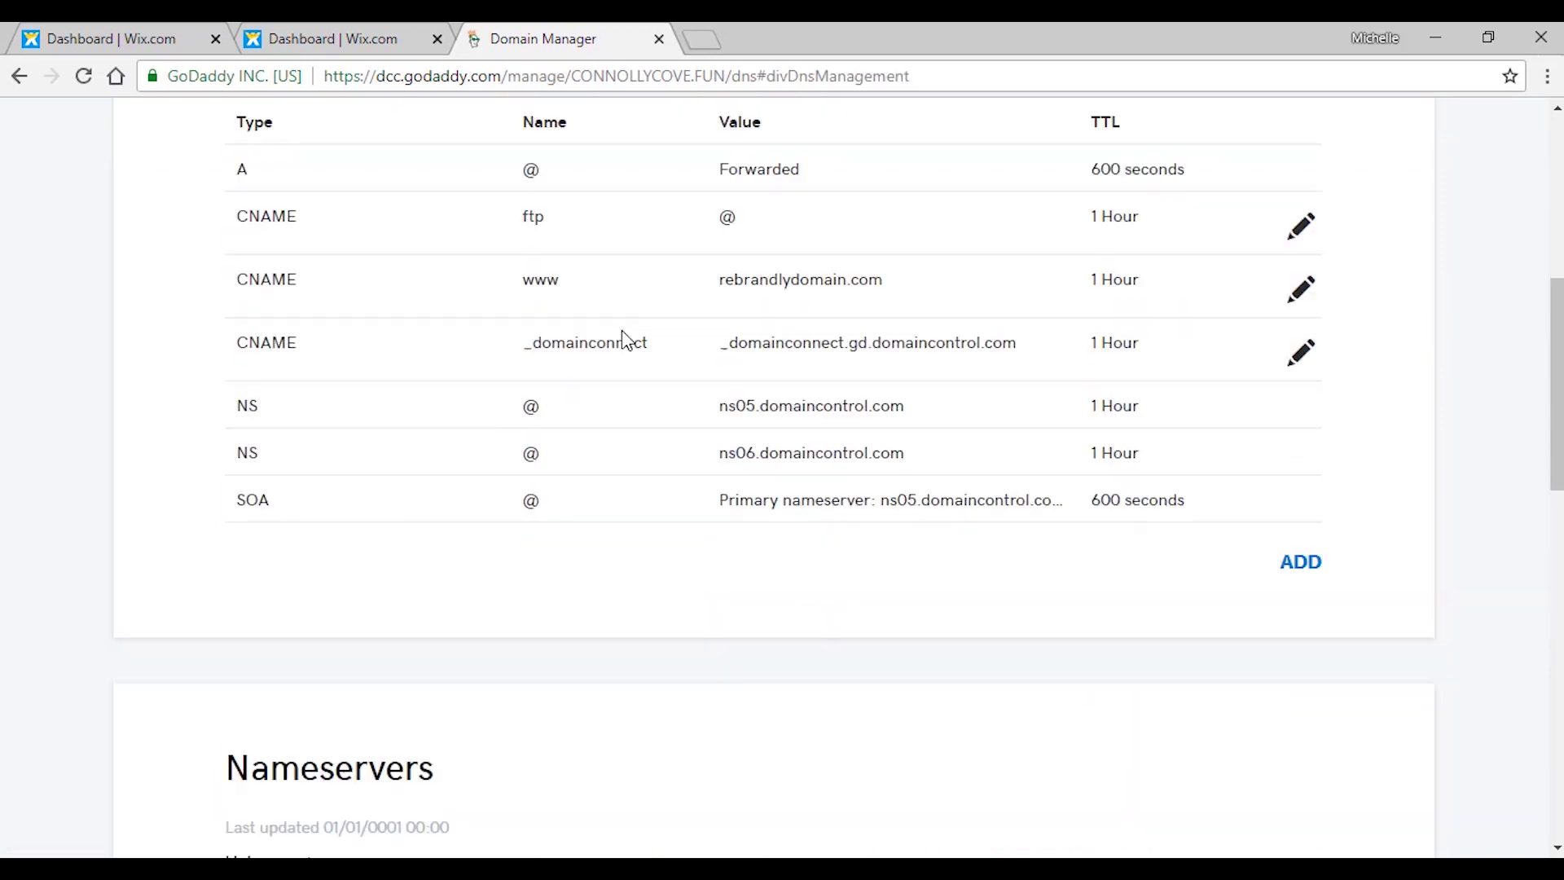
scroll(611, 332, "up", 2)
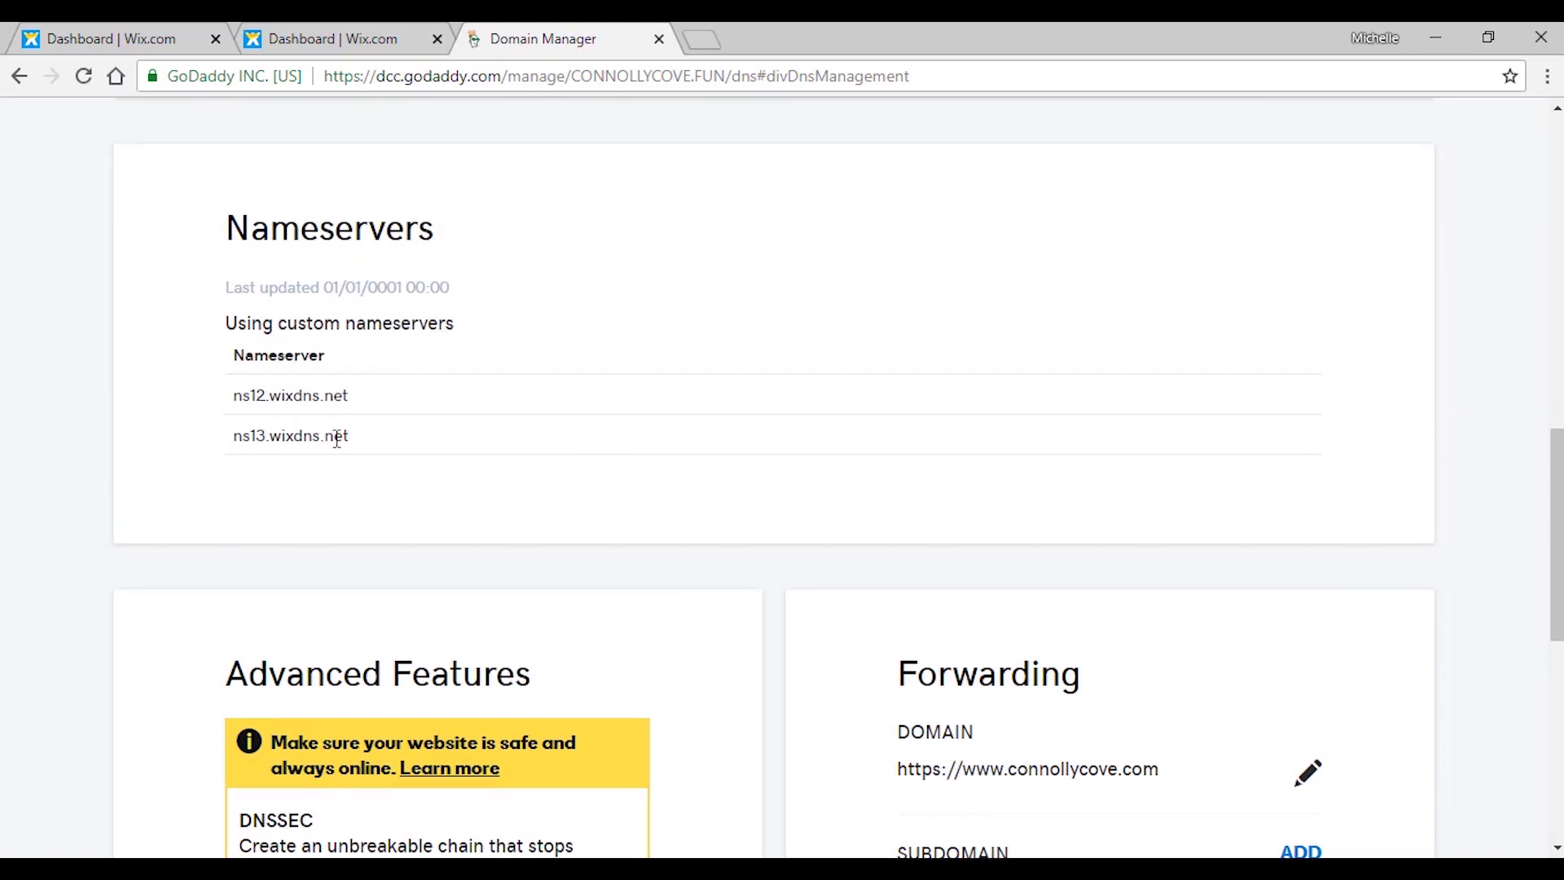
scroll(547, 409, "down", 5)
scroll(572, 353, "up", 5)
Verify the carstoday.online connection in Wix, then go to My Site Domains.
left_click(329, 32)
scroll(789, 397, "down", 2)
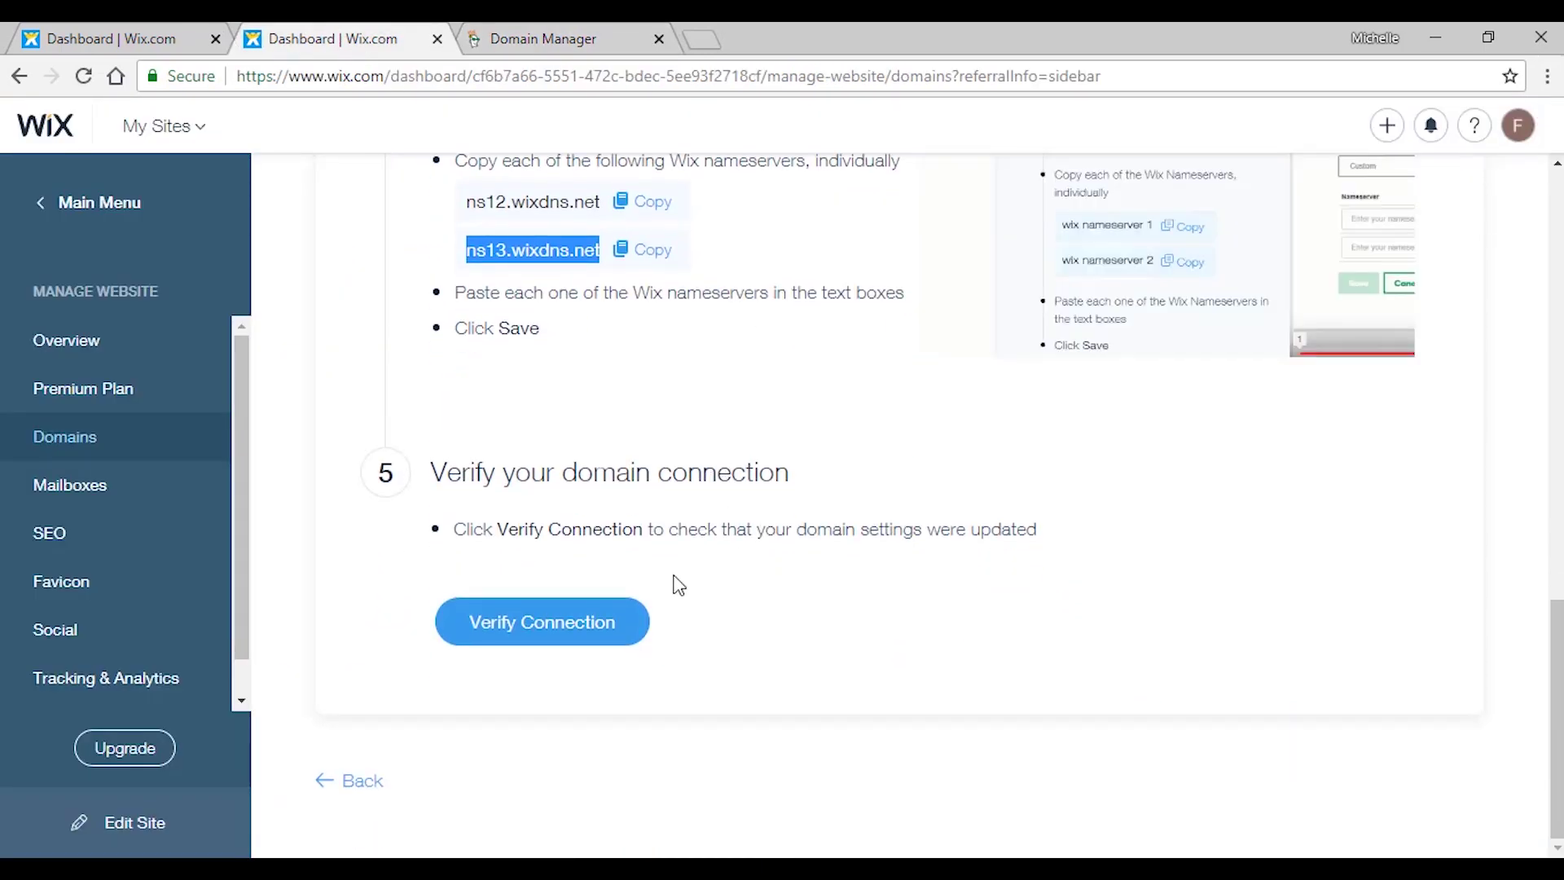
left_click(604, 622)
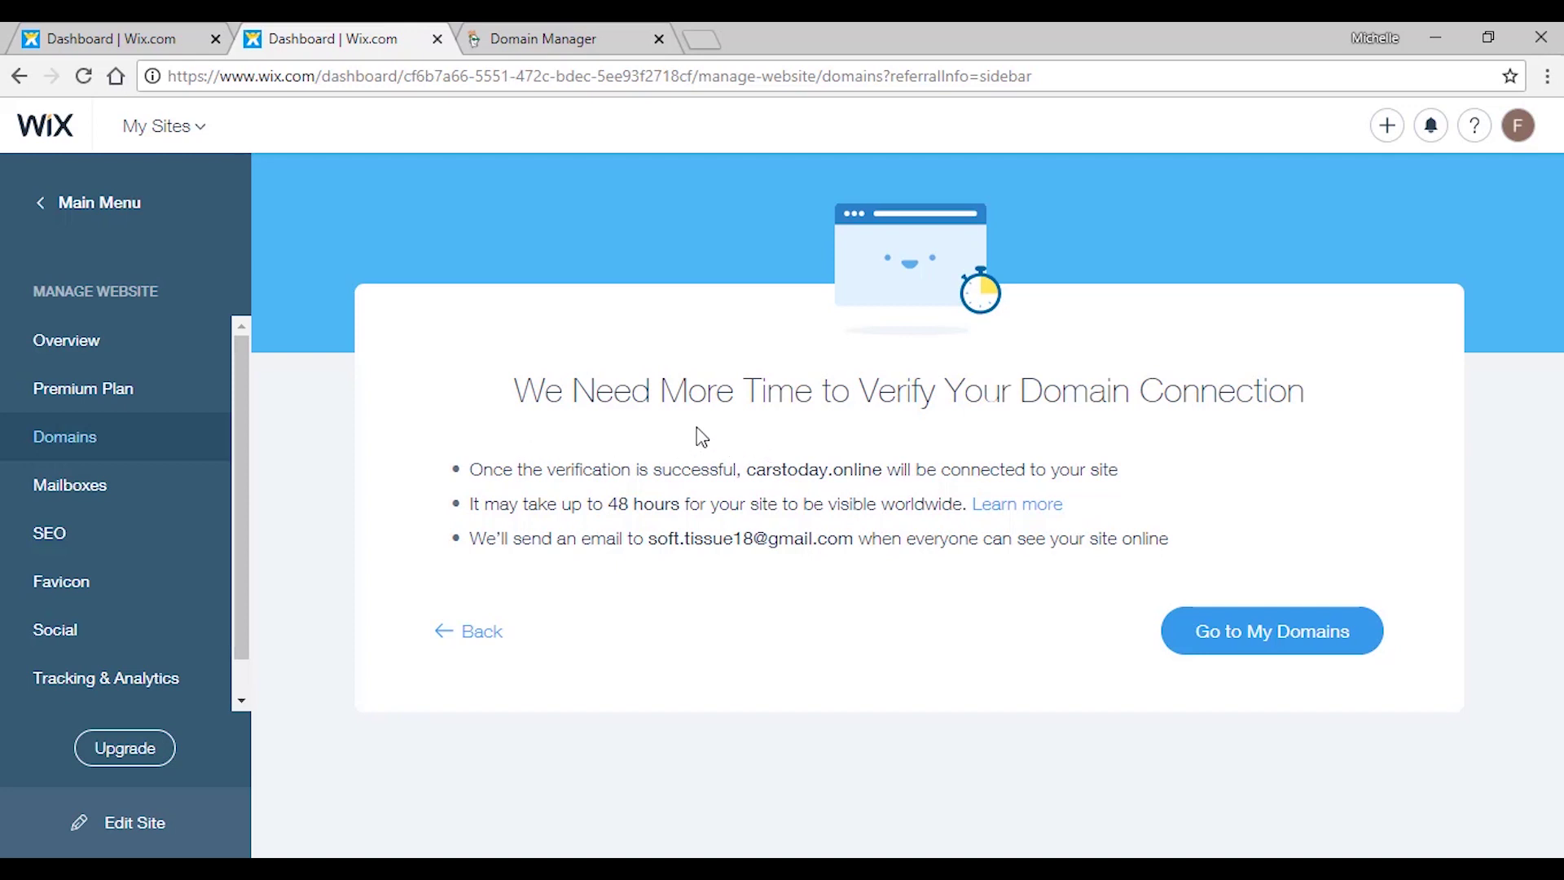
left_click_drag(473, 504, 970, 498)
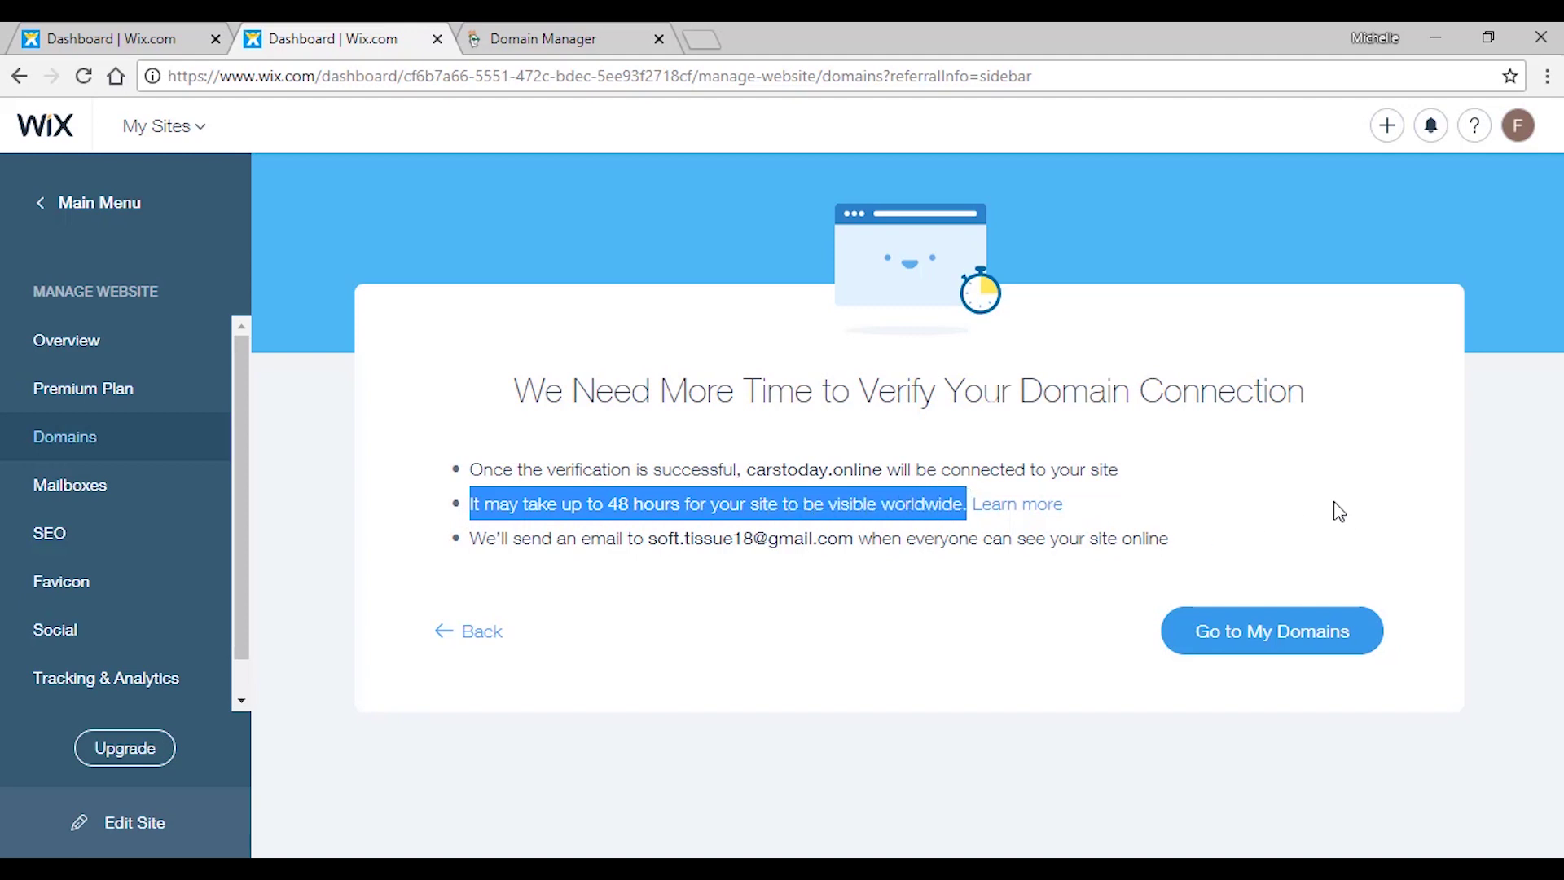
left_click(1320, 639)
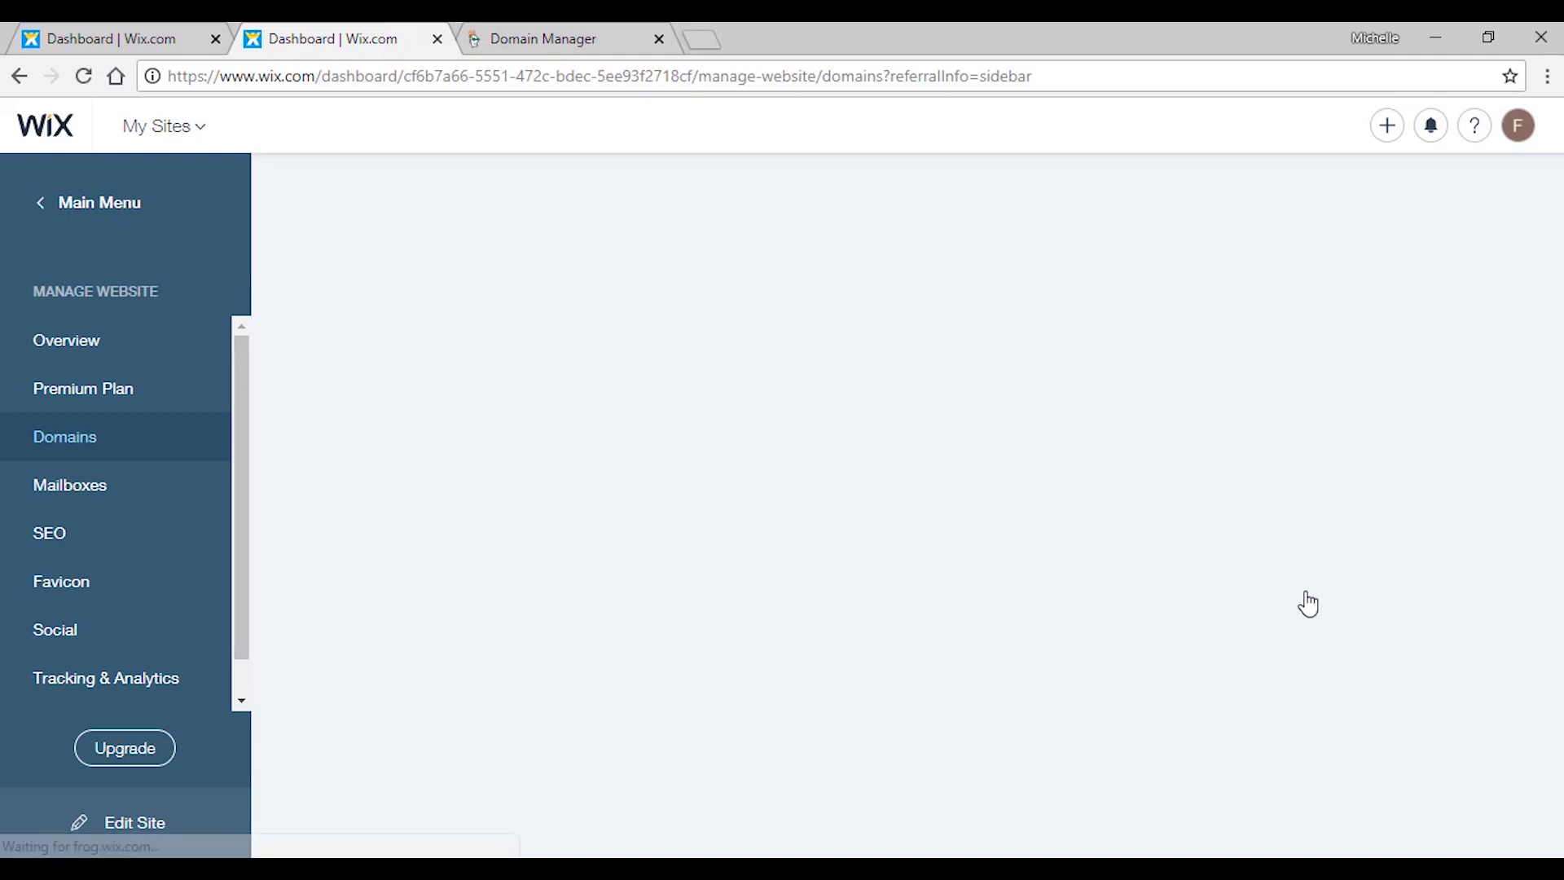